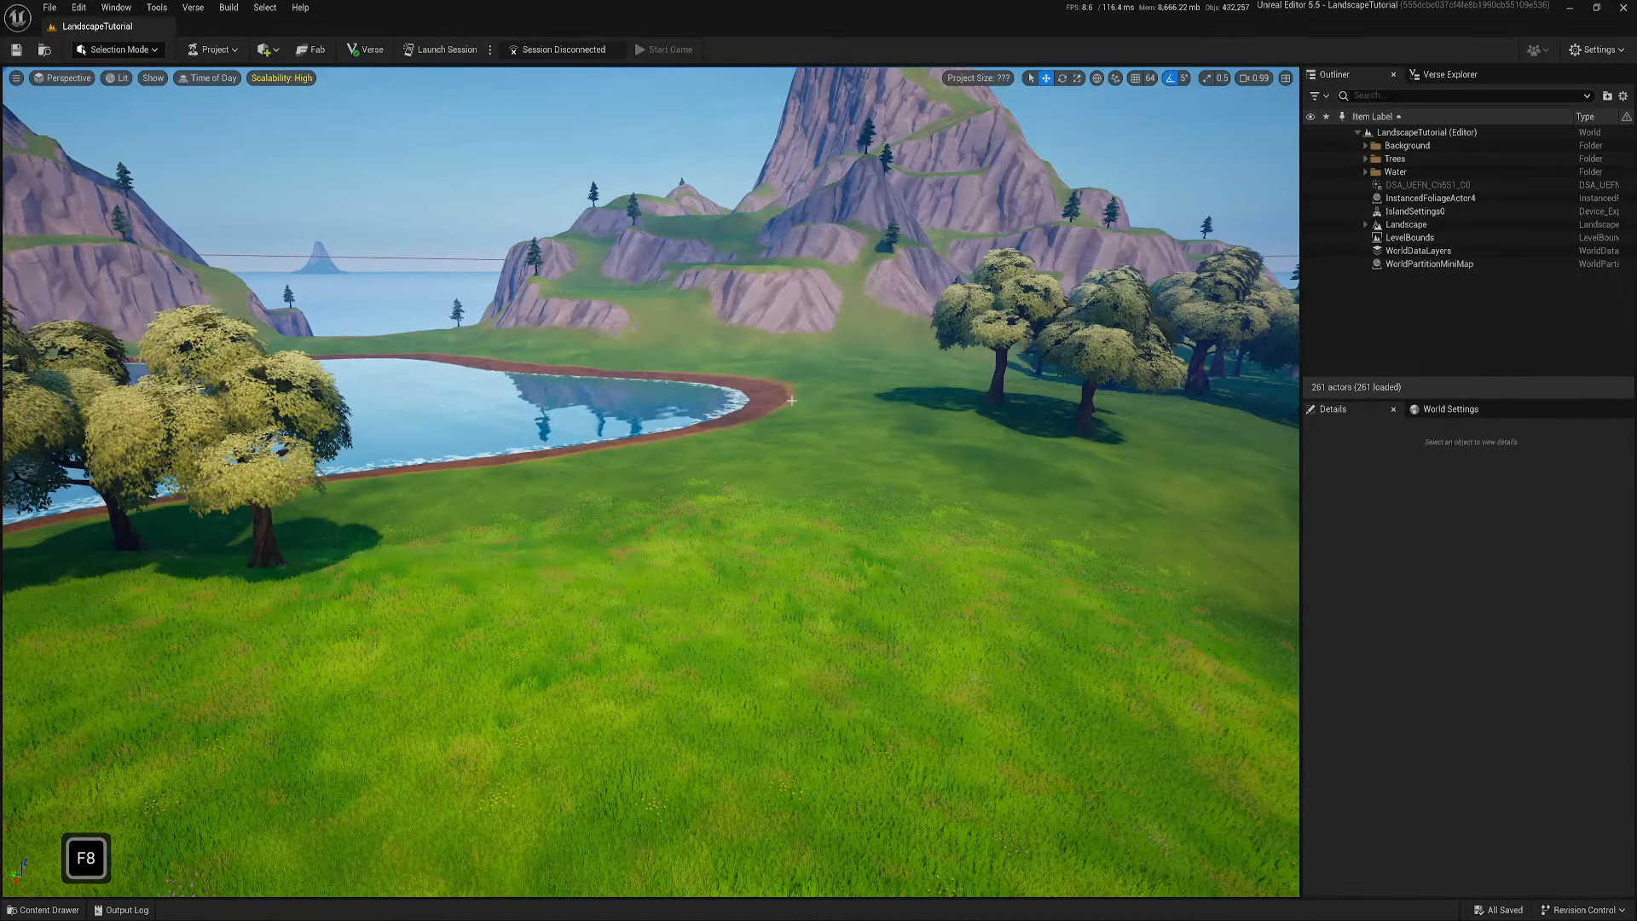
# Survey the landscape's grass, lake and surrounding mountains from several viewpoints
pyautogui.moveTo(791, 382); pyautogui.dragTo(845, 333, button='right')
pyautogui.press('s')
pyautogui.press('d')
pyautogui.press('a')
pyautogui.press('e')
pyautogui.press('w')
pyautogui.press('e')
pyautogui.press('q')
pyautogui.press('e')
pyautogui.press('w')
pyautogui.press('a')
pyautogui.press('q')
pyautogui.press('d')
pyautogui.press('a')
pyautogui.press('d')
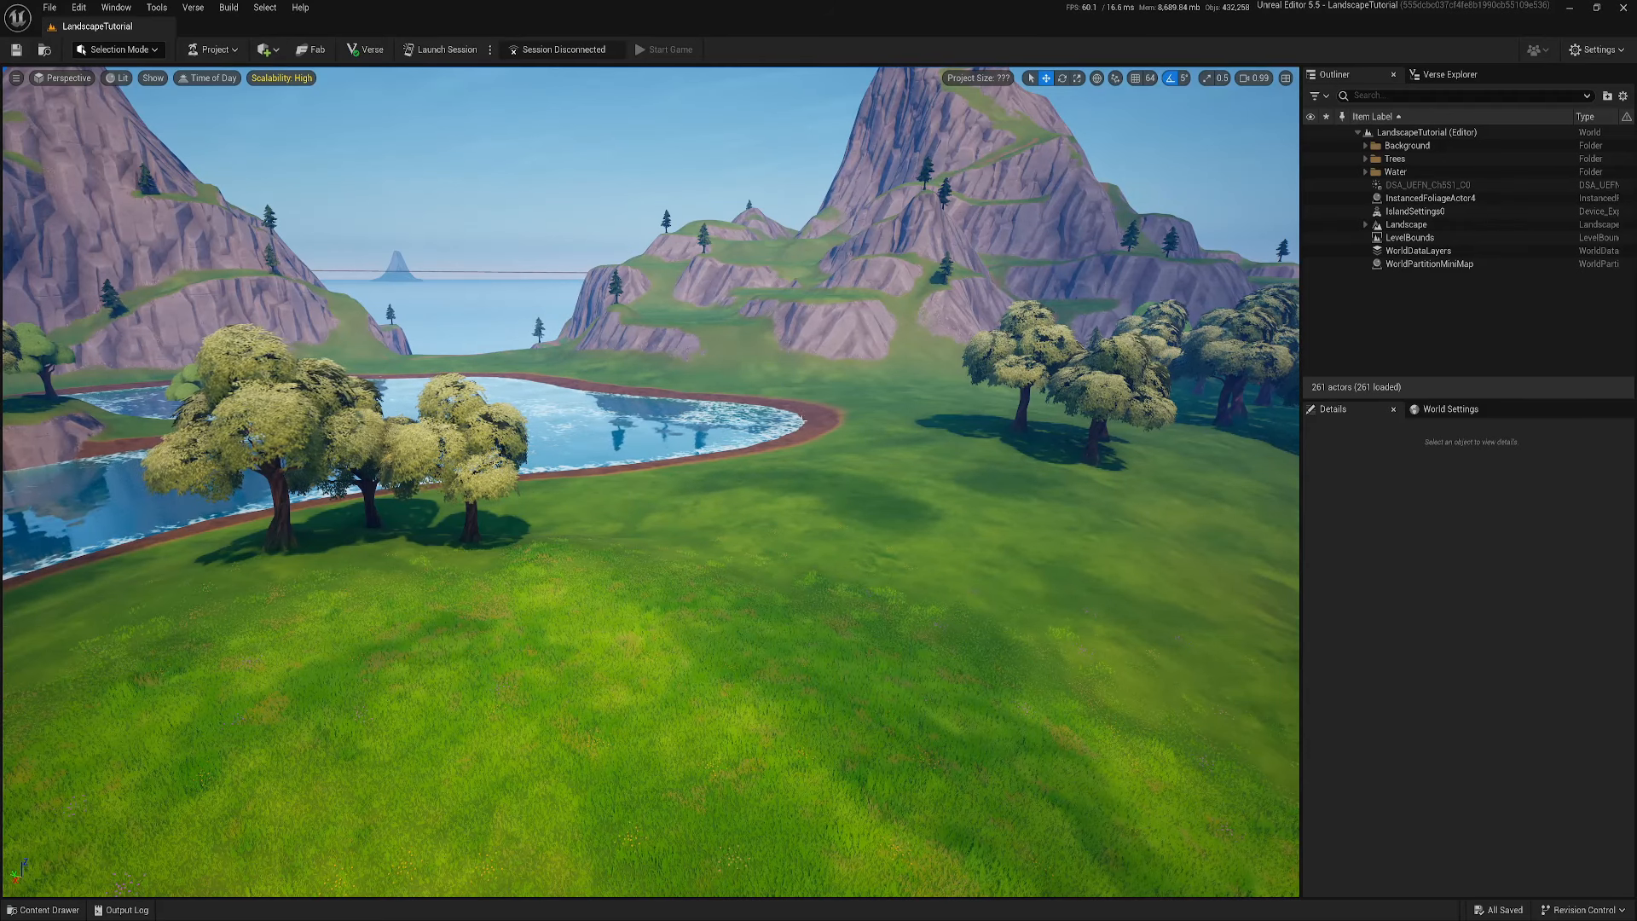
# Show the Grass01 texture folder and examine its albedo, ORM and normal textures one by one
pyautogui.hotkey('ctrl', 'space')
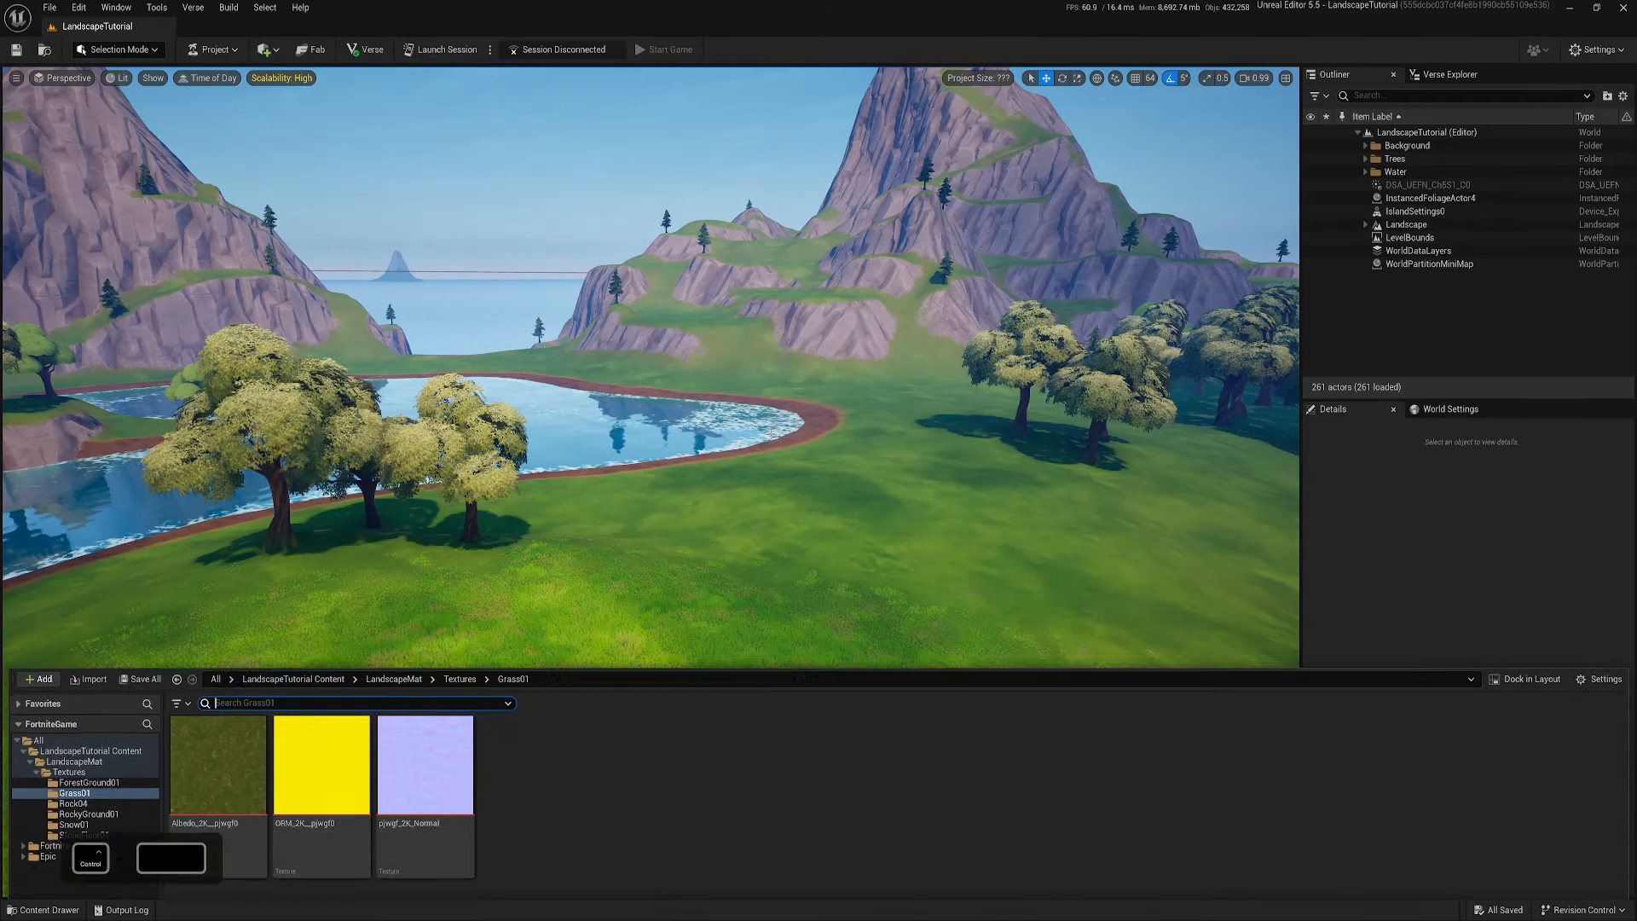
pyautogui.click(218, 683)
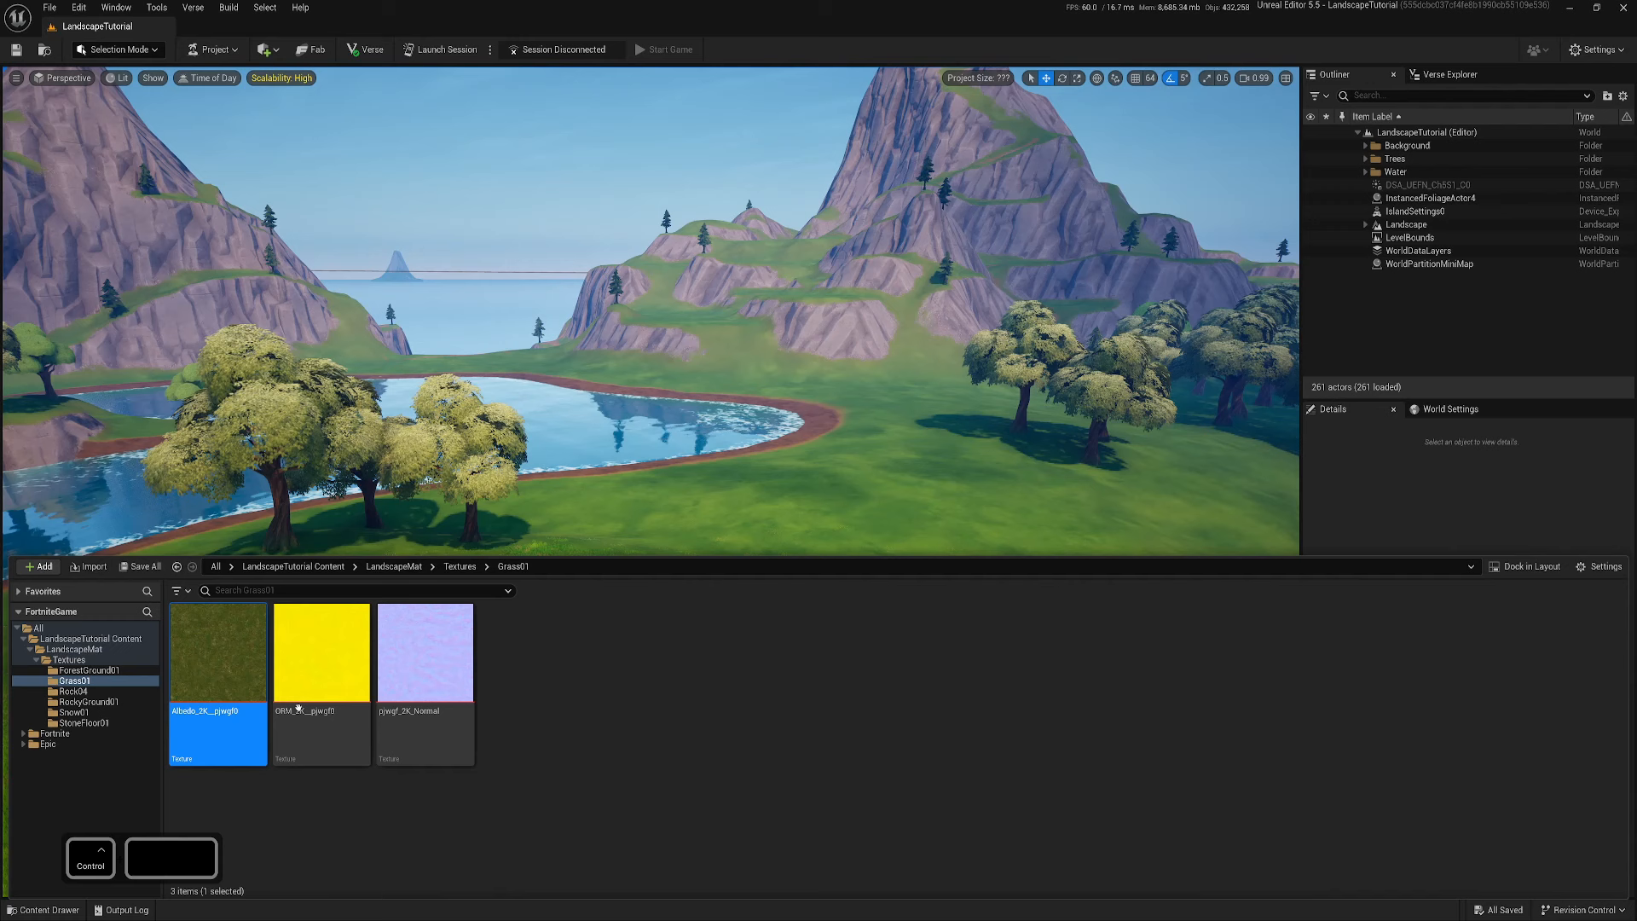
pyautogui.click(302, 706)
pyautogui.click(425, 682)
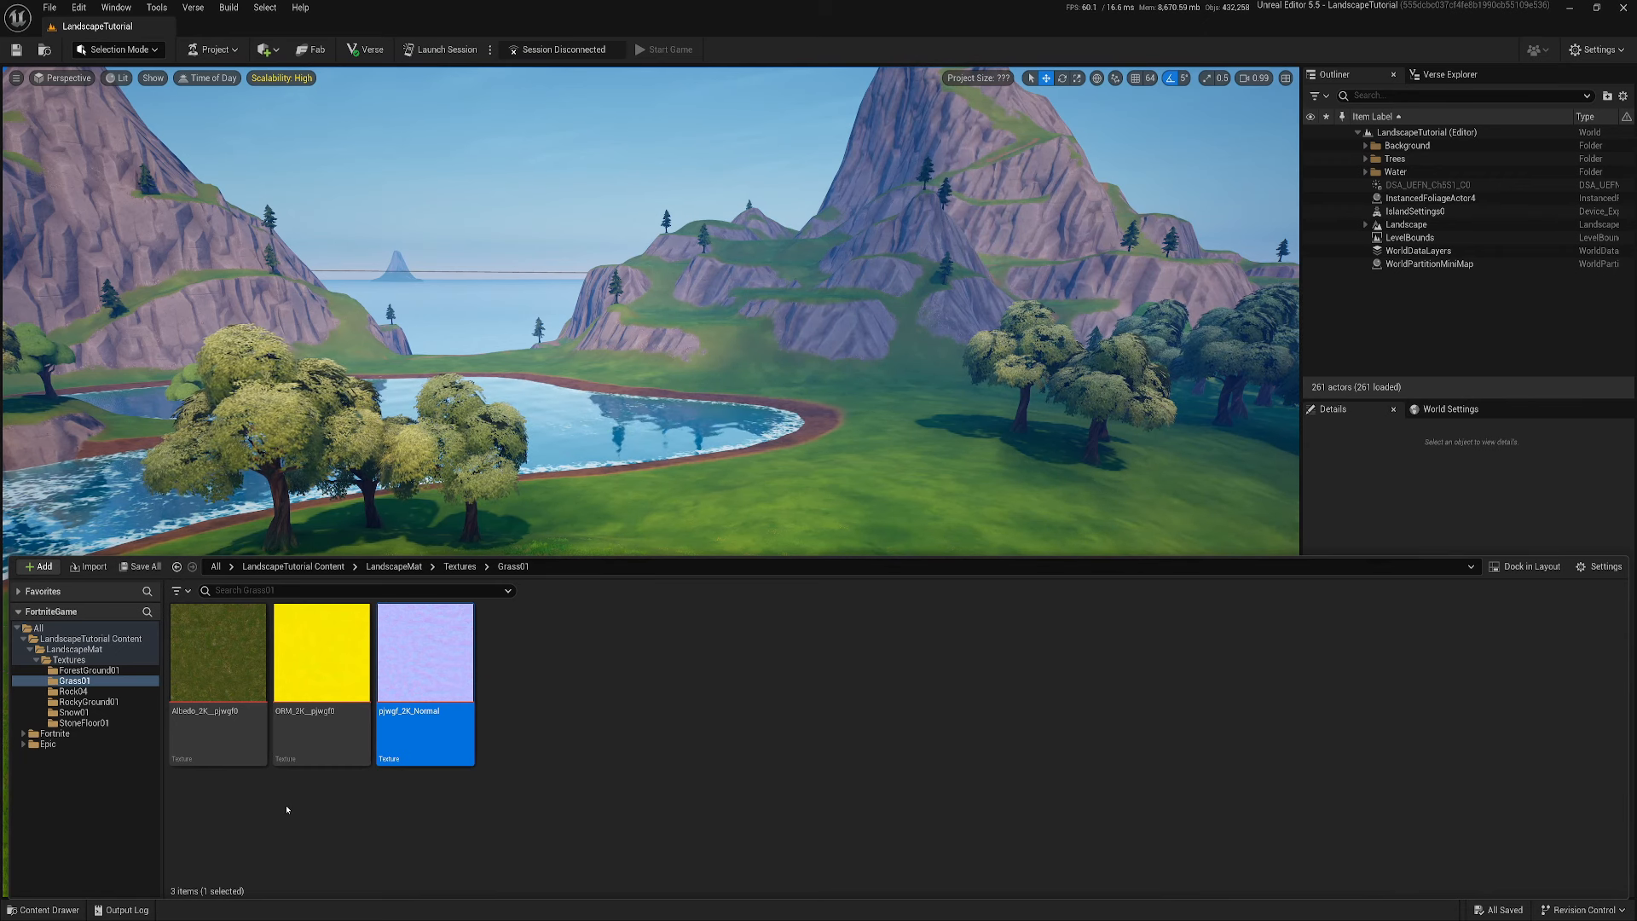
pyautogui.click(218, 733)
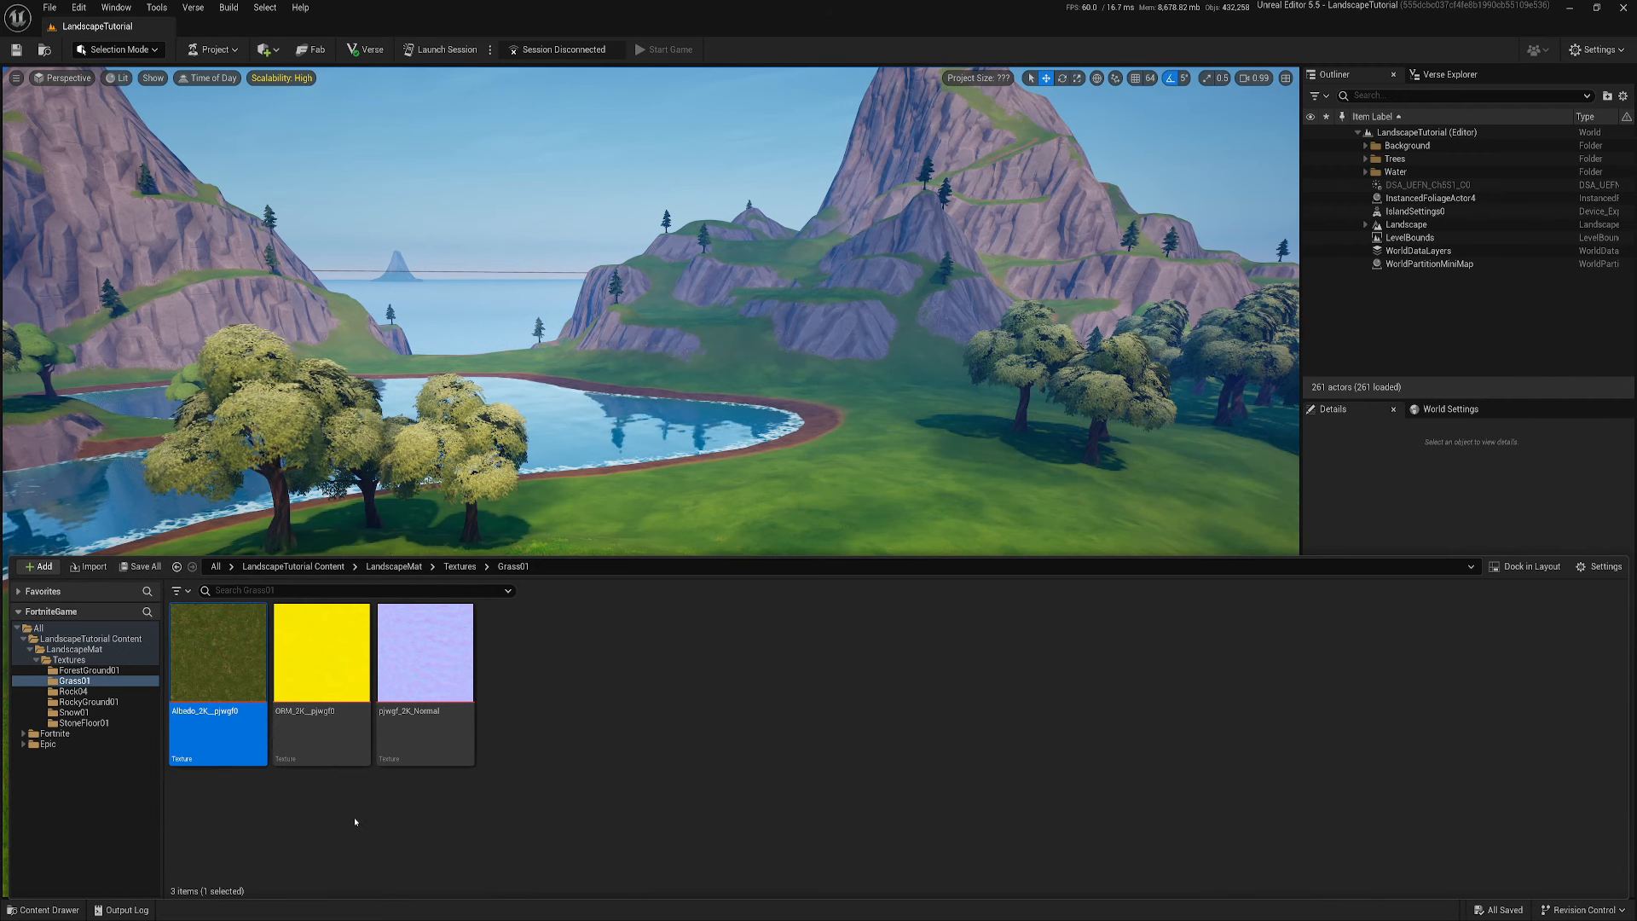
pyautogui.click(216, 802)
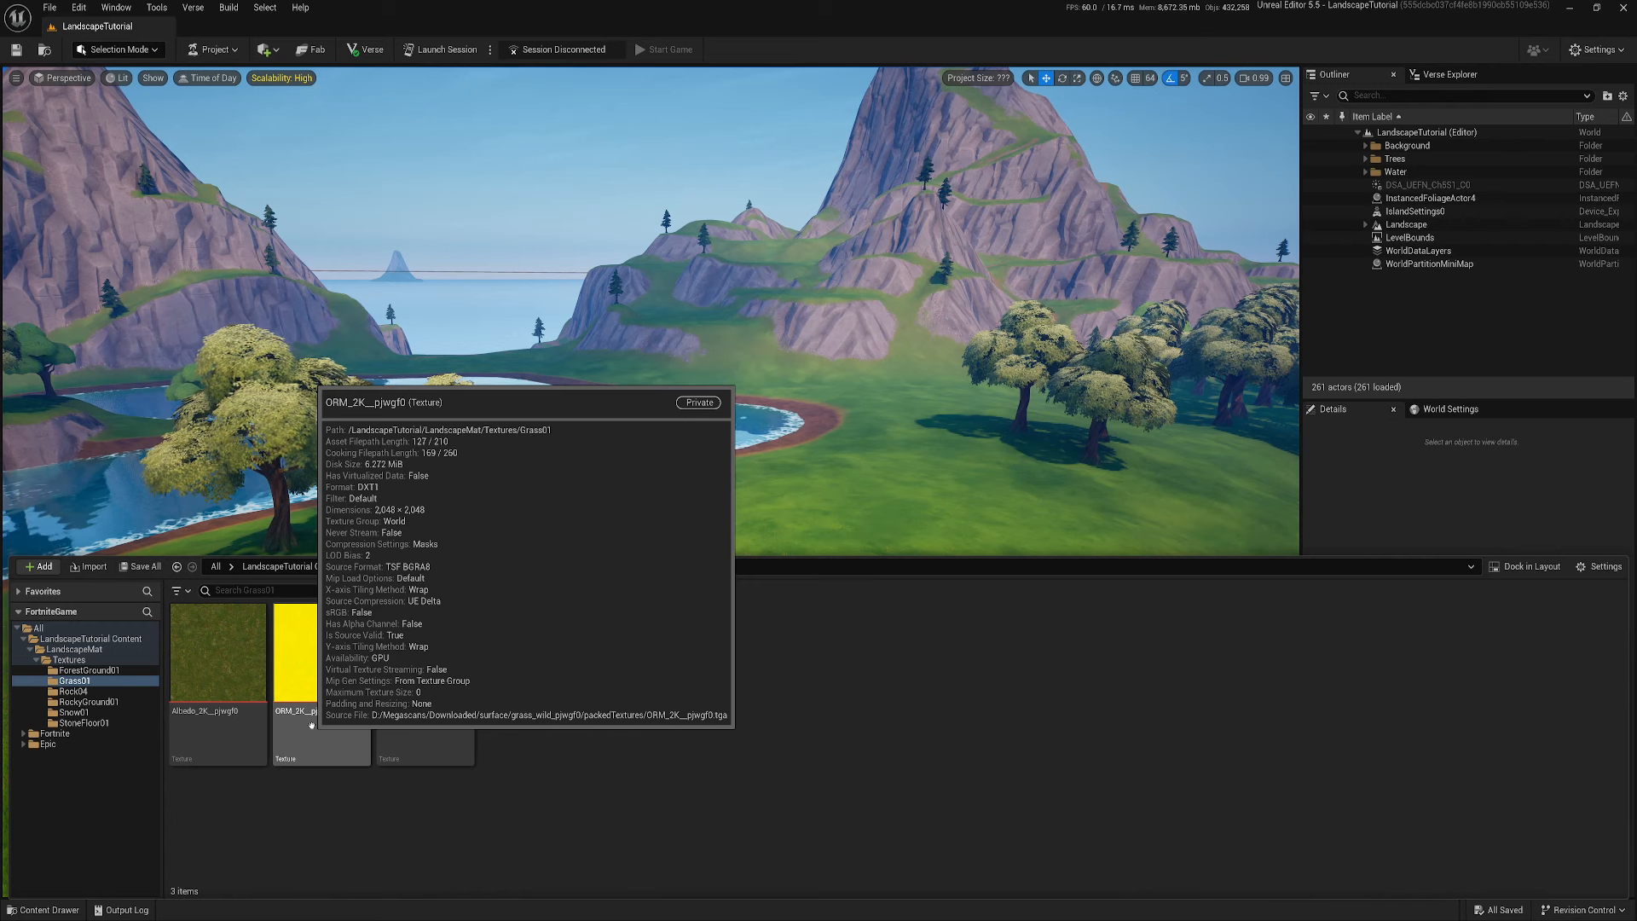
pyautogui.moveTo(420, 719)
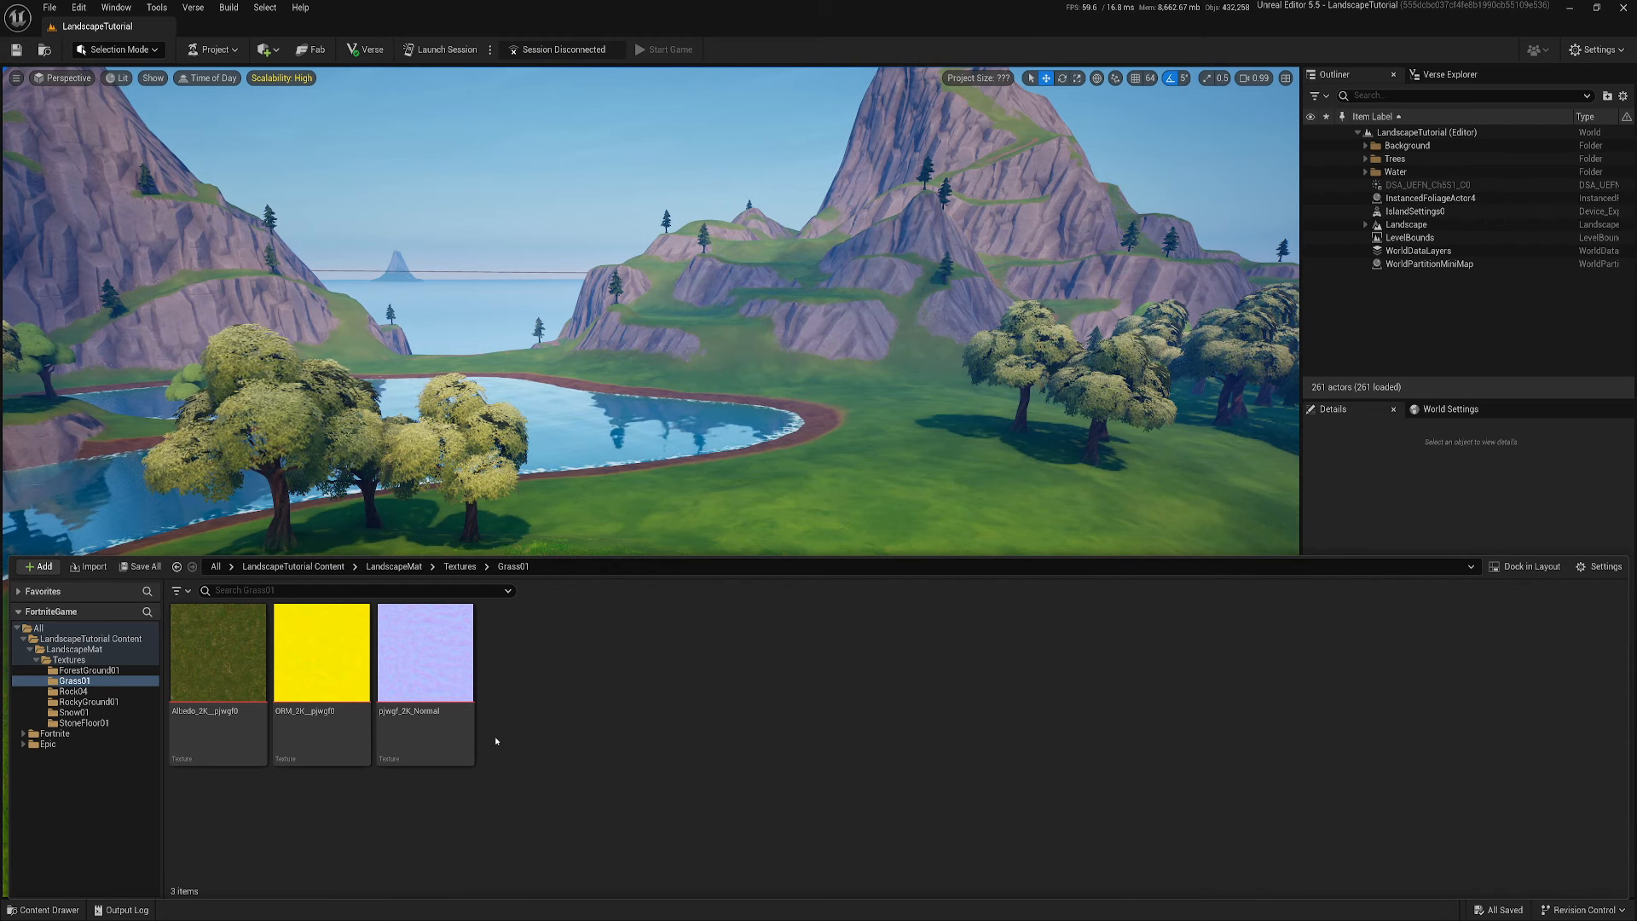
# Look over the grassy terrain, then revisit the normal and albedo textures in the Grass01 folder
pyautogui.moveTo(602, 370); pyautogui.dragTo(648, 428, button='right')
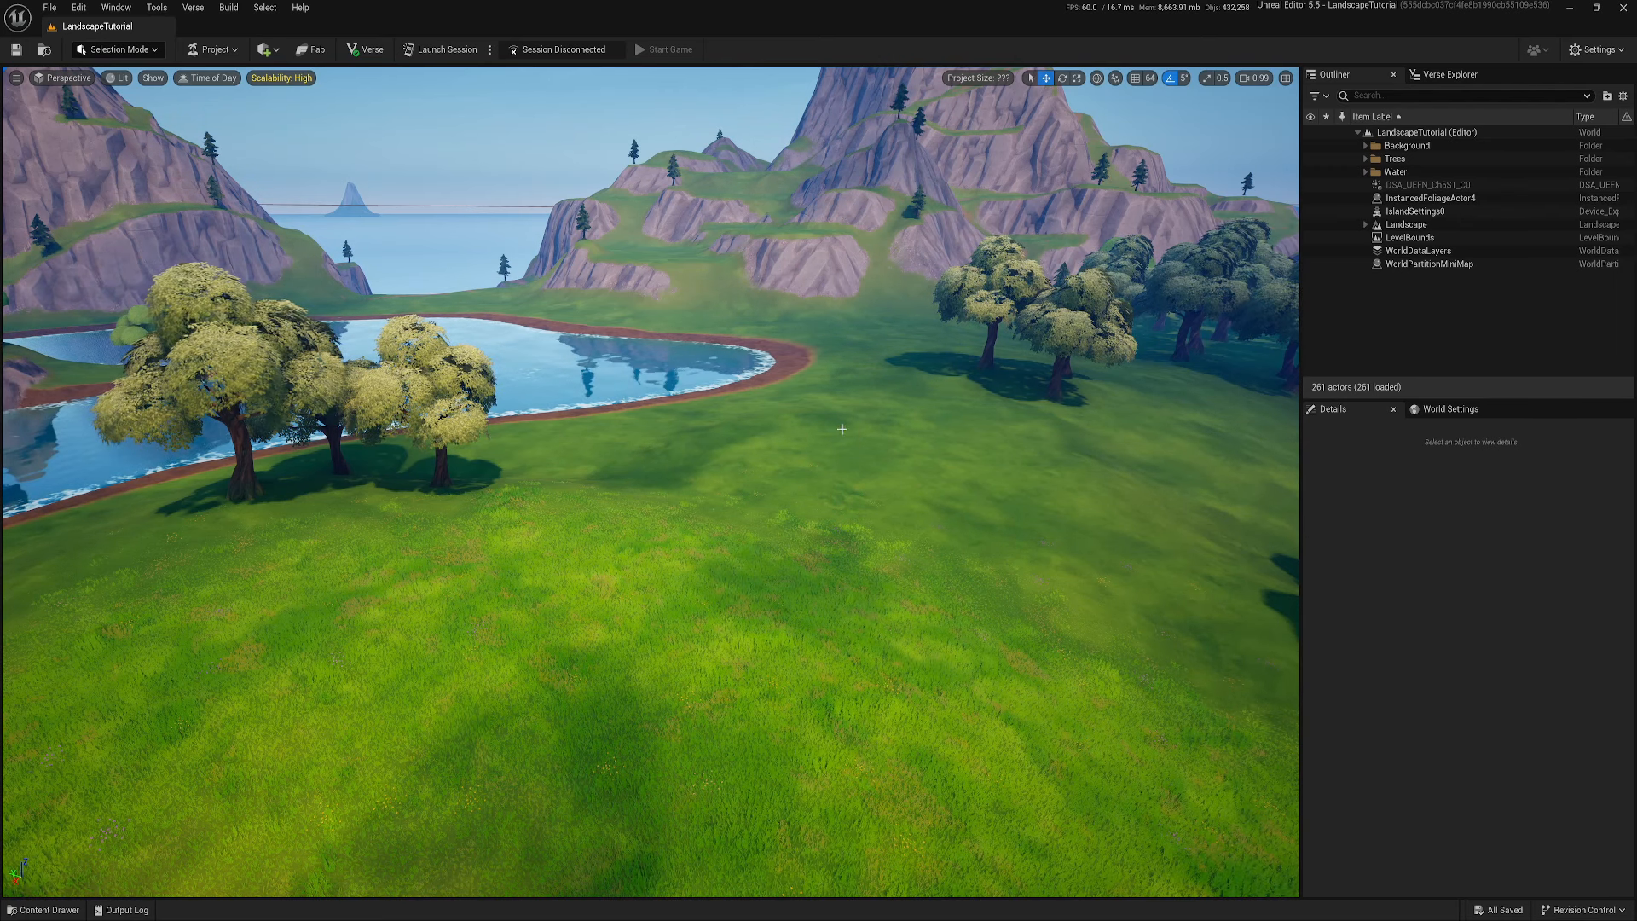
pyautogui.hotkey('ctrl', 'space')
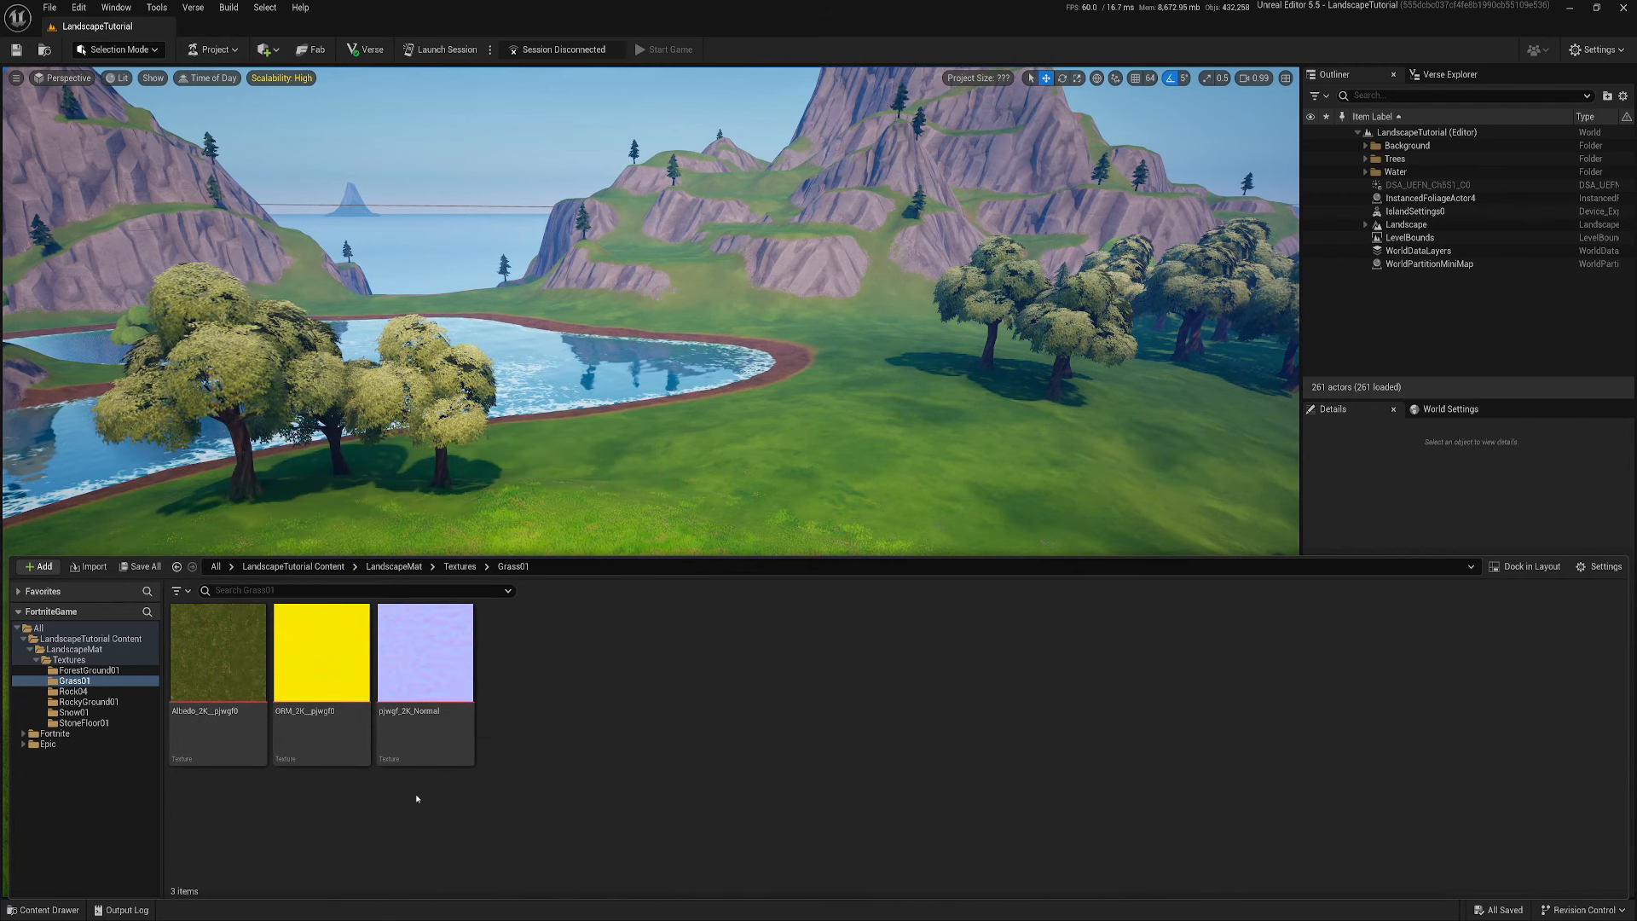
pyautogui.click(418, 746)
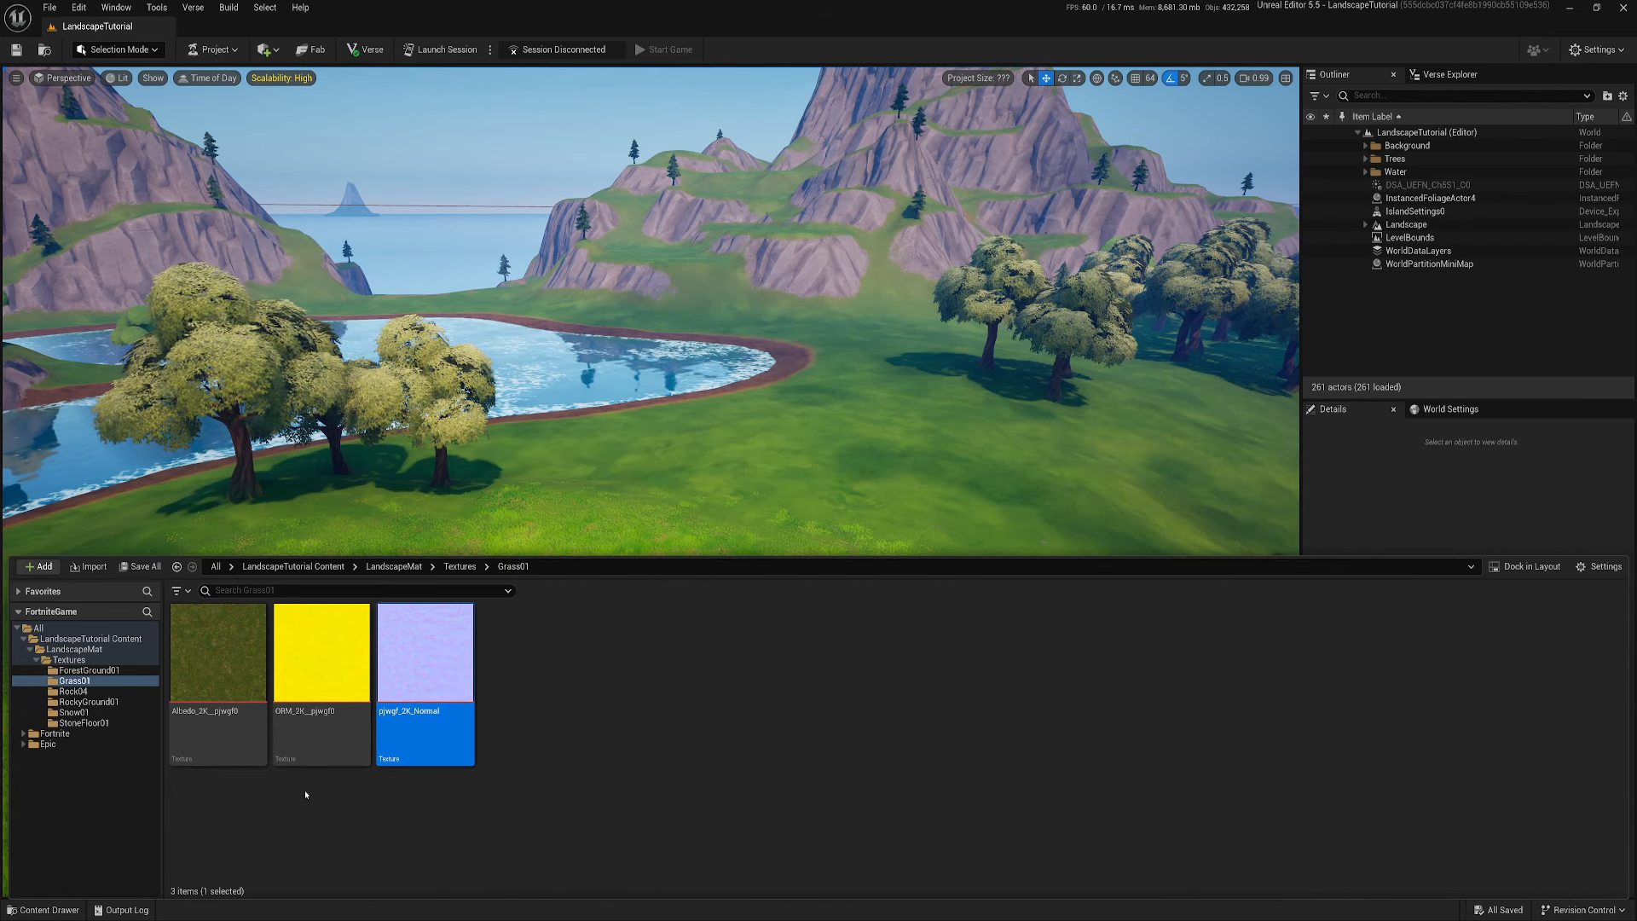
pyautogui.click(218, 733)
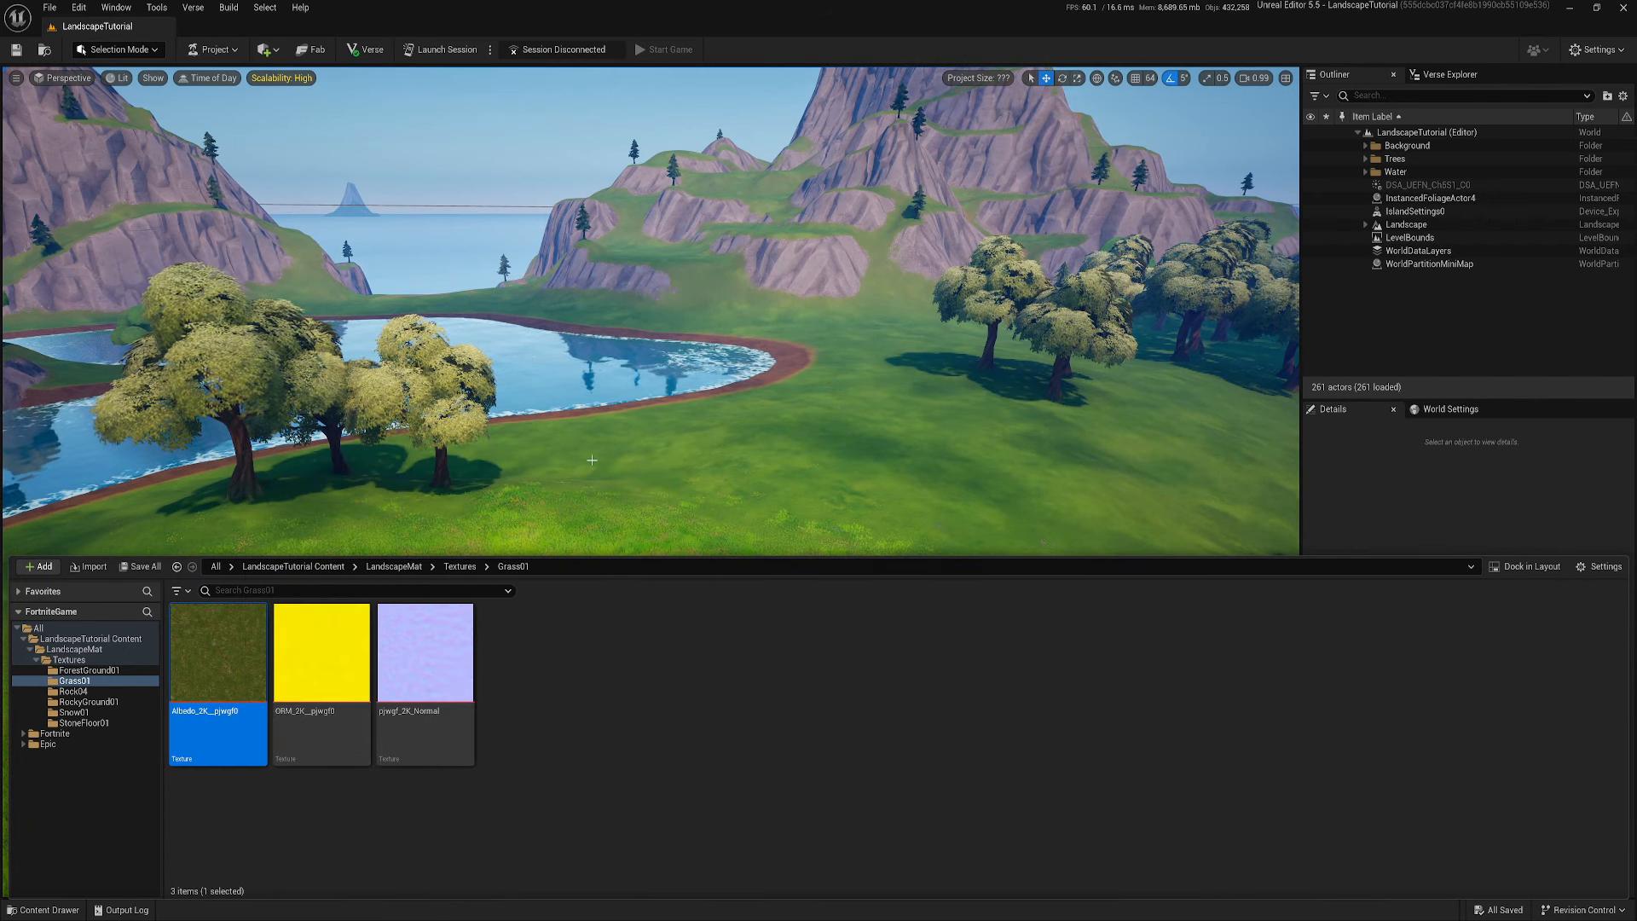
# Inspect the mountain's base up close where the rock, loose stones and grass layers blend
pyautogui.moveTo(683, 434); pyautogui.dragTo(680, 538, button='right')
pyautogui.press('w')
pyautogui.scroll(2, 716, 405)
pyautogui.press('e')
pyautogui.press('d')
pyautogui.scroll(-1, 738, 503)
pyautogui.press('s')
pyautogui.press('d')
pyautogui.press('w')
pyautogui.press('s')
pyautogui.press('a')
pyautogui.press('d')
pyautogui.press('s')
pyautogui.press('d')
pyautogui.press('w')
pyautogui.press('s')
pyautogui.press('a')
pyautogui.press('s')
# Bring back the Grass01 textures and compare the packed ORM texture with the albedo, viewing the ORM texture's asset details
pyautogui.hotkey('ctrl', 'space')
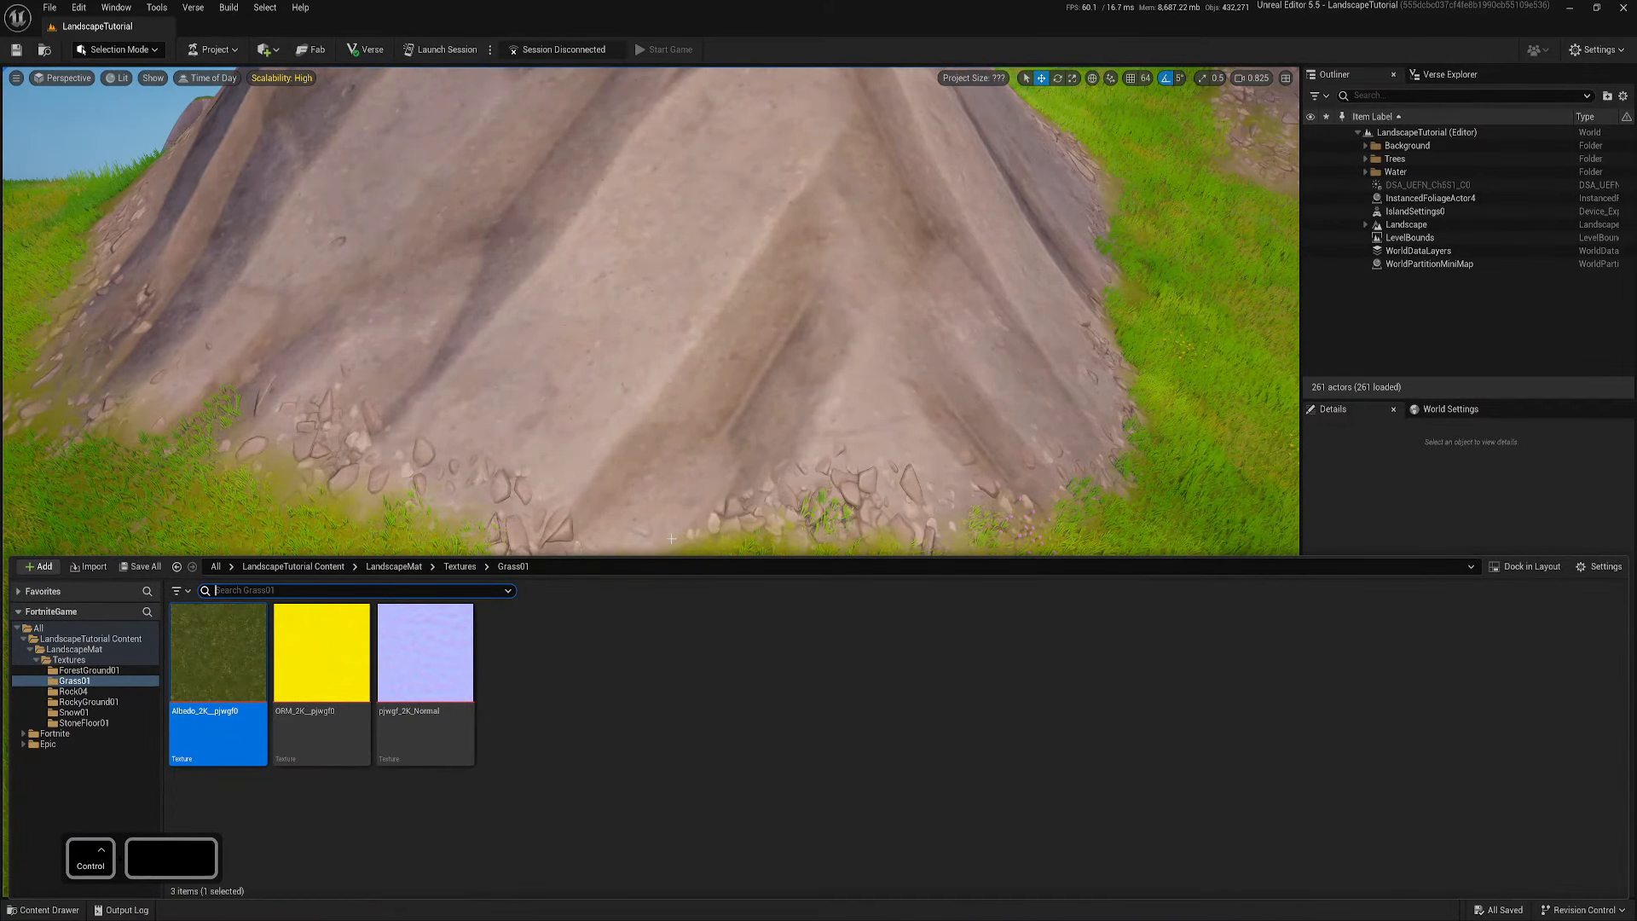
pyautogui.click(328, 681)
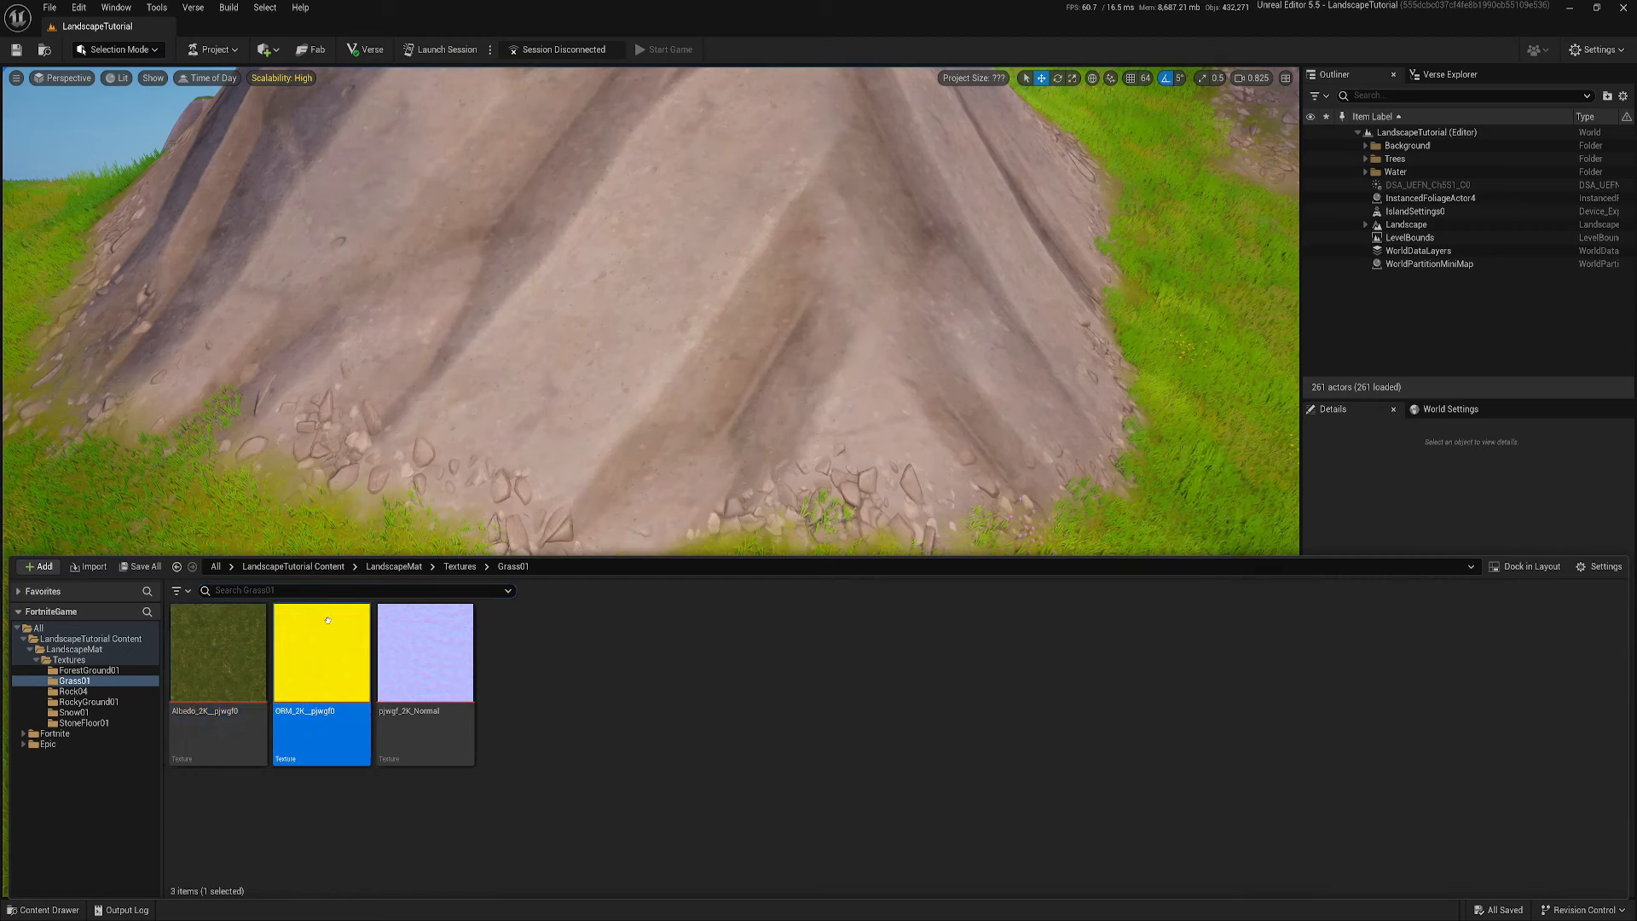
pyautogui.moveTo(327, 711)
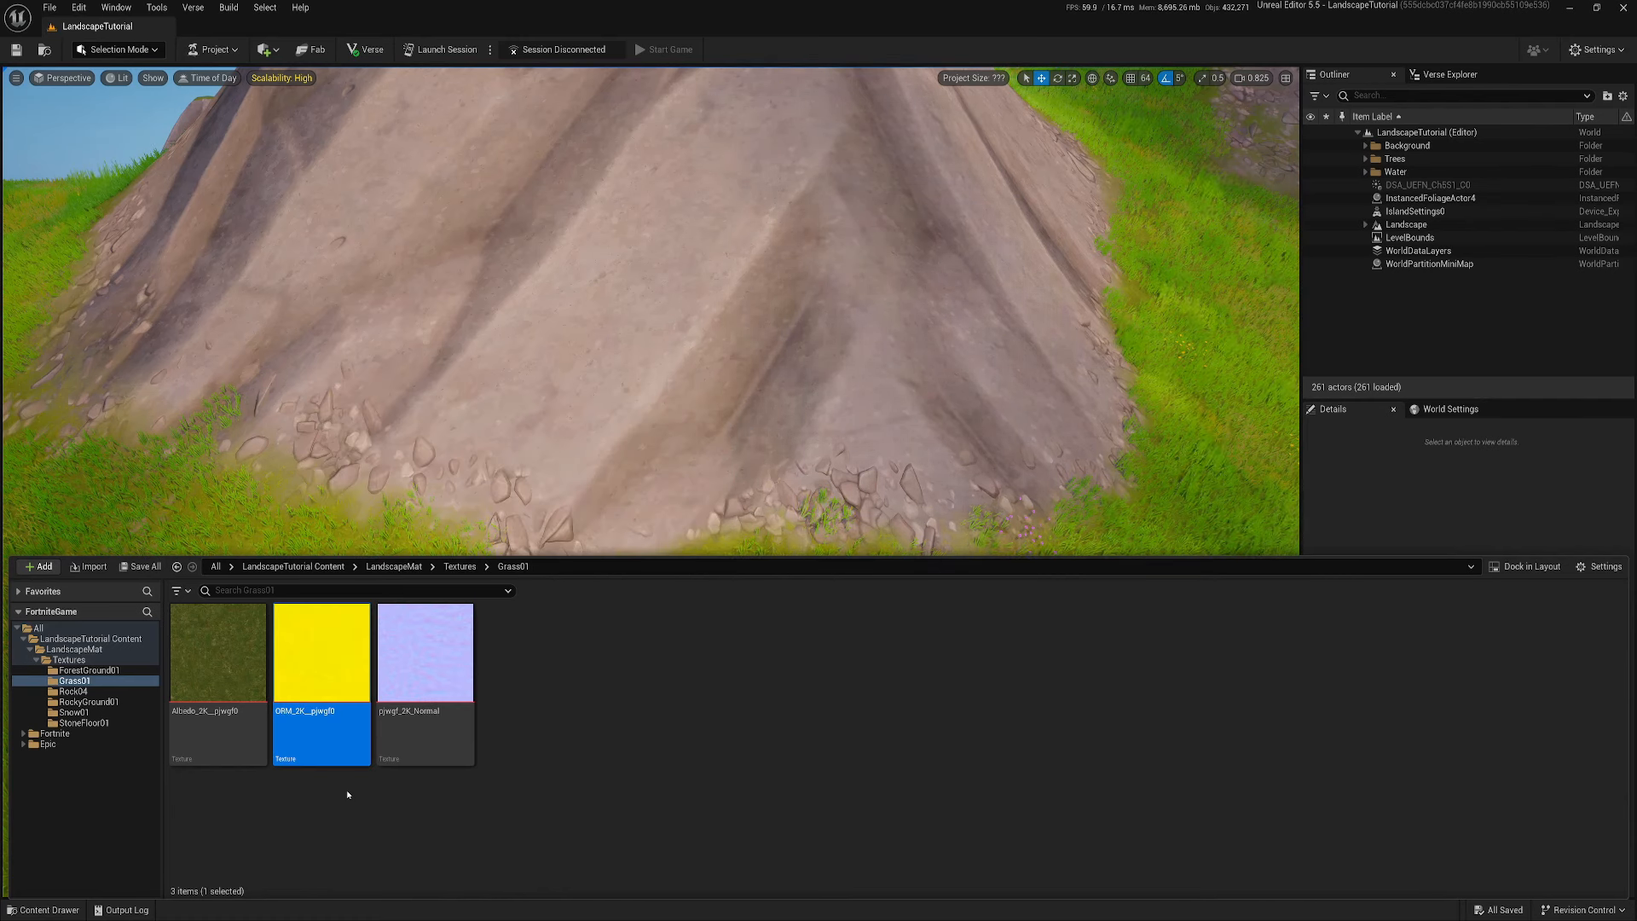
pyautogui.click(221, 726)
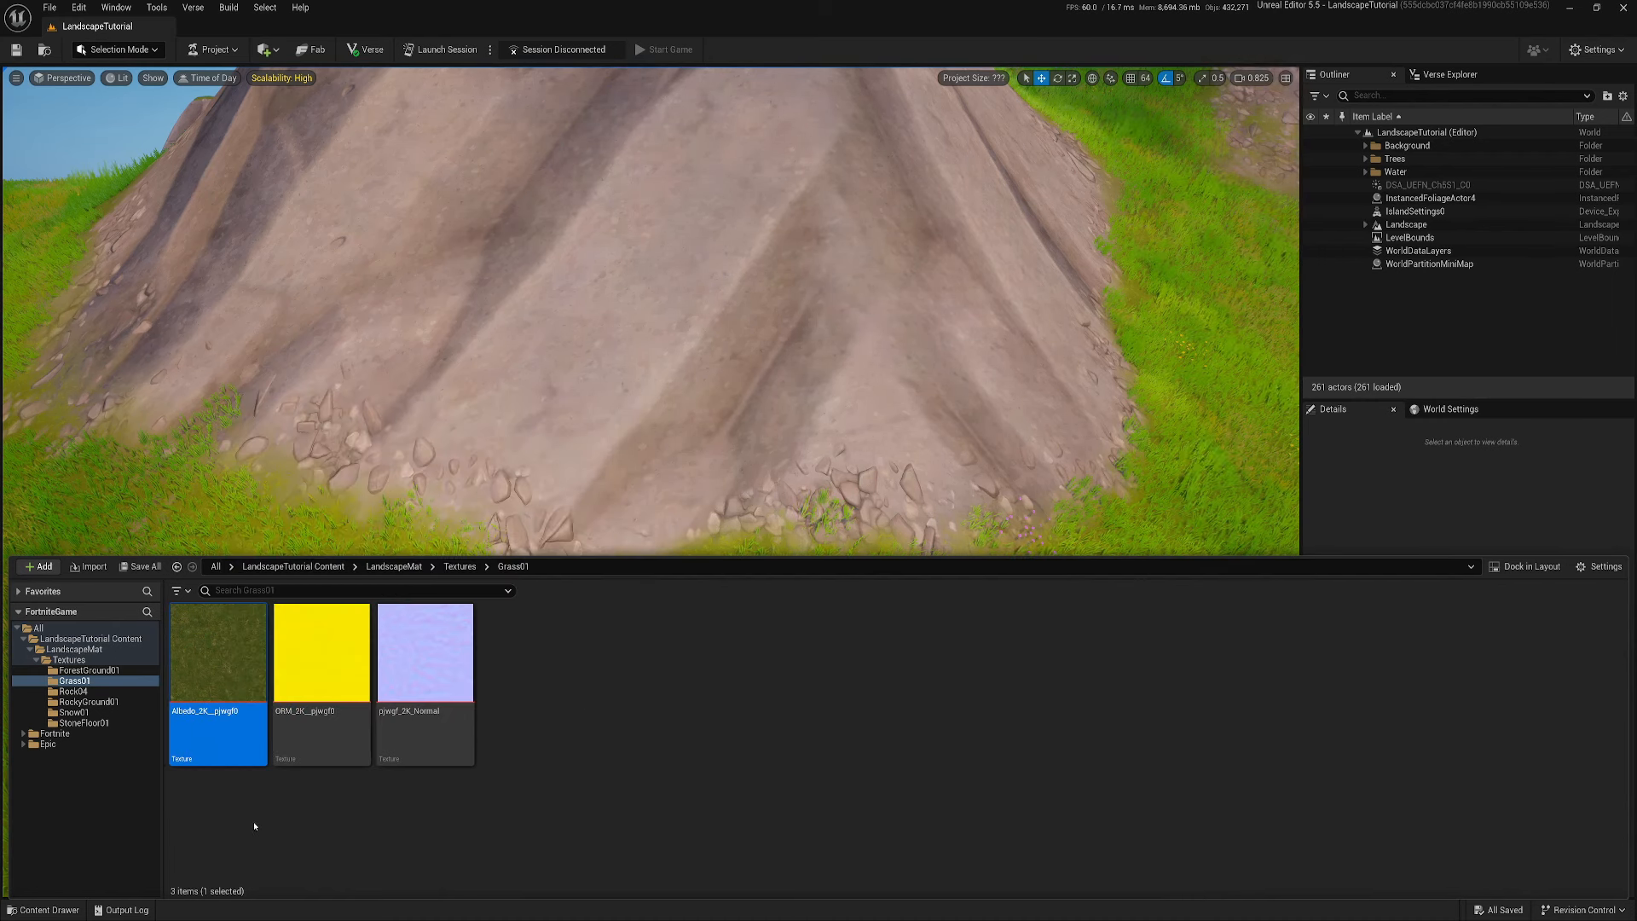
pyautogui.moveTo(214, 737)
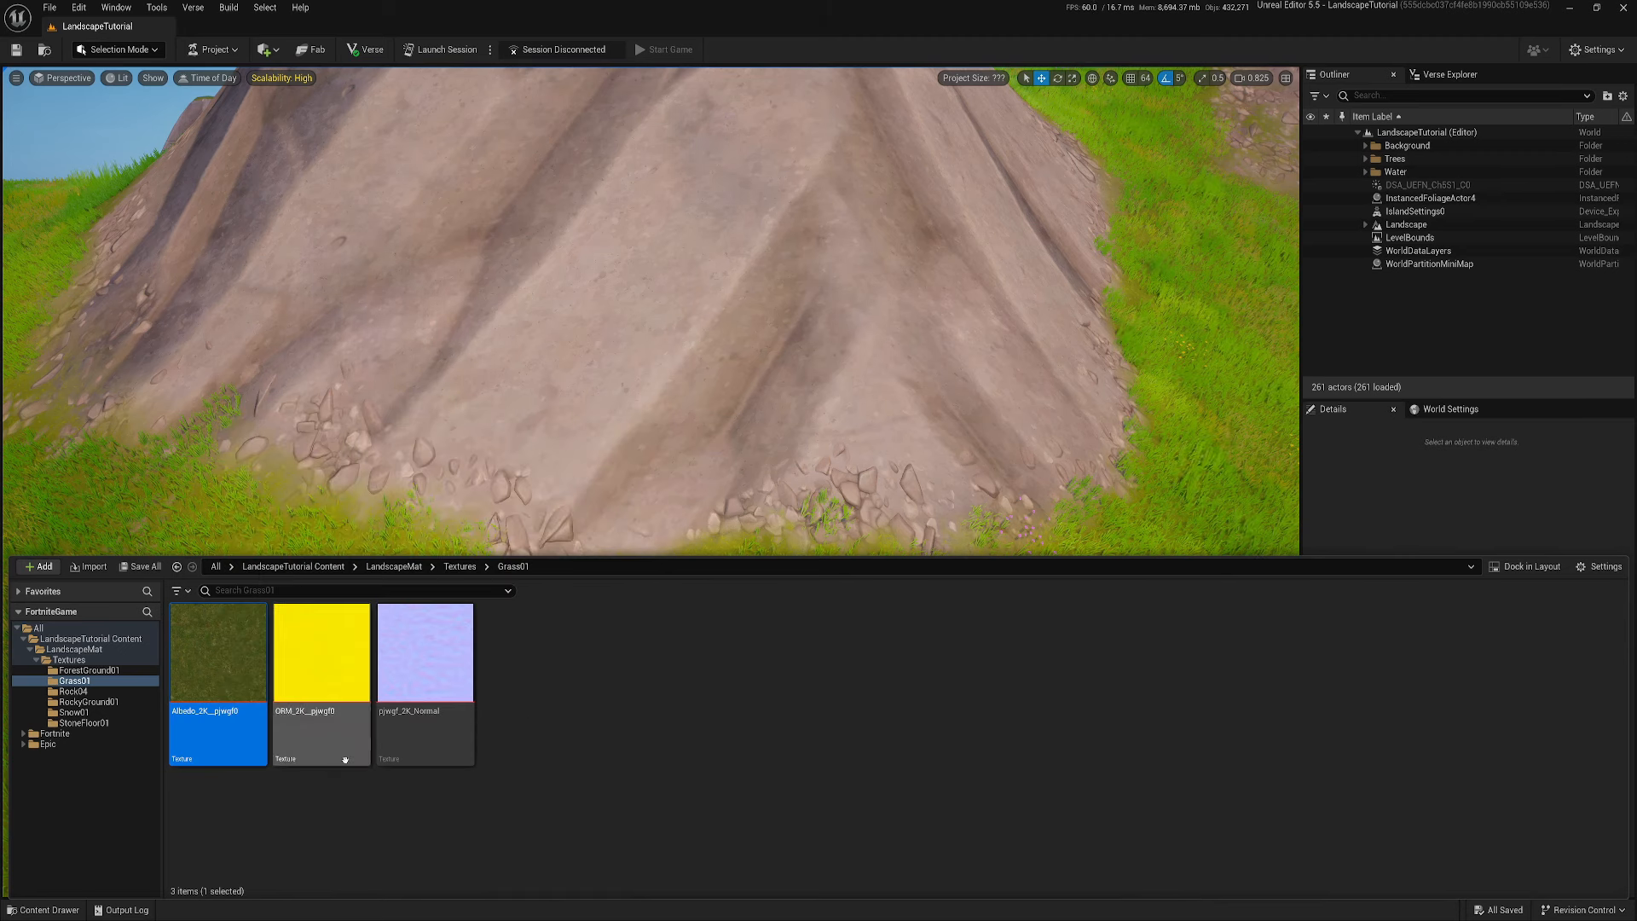
pyautogui.click(326, 725)
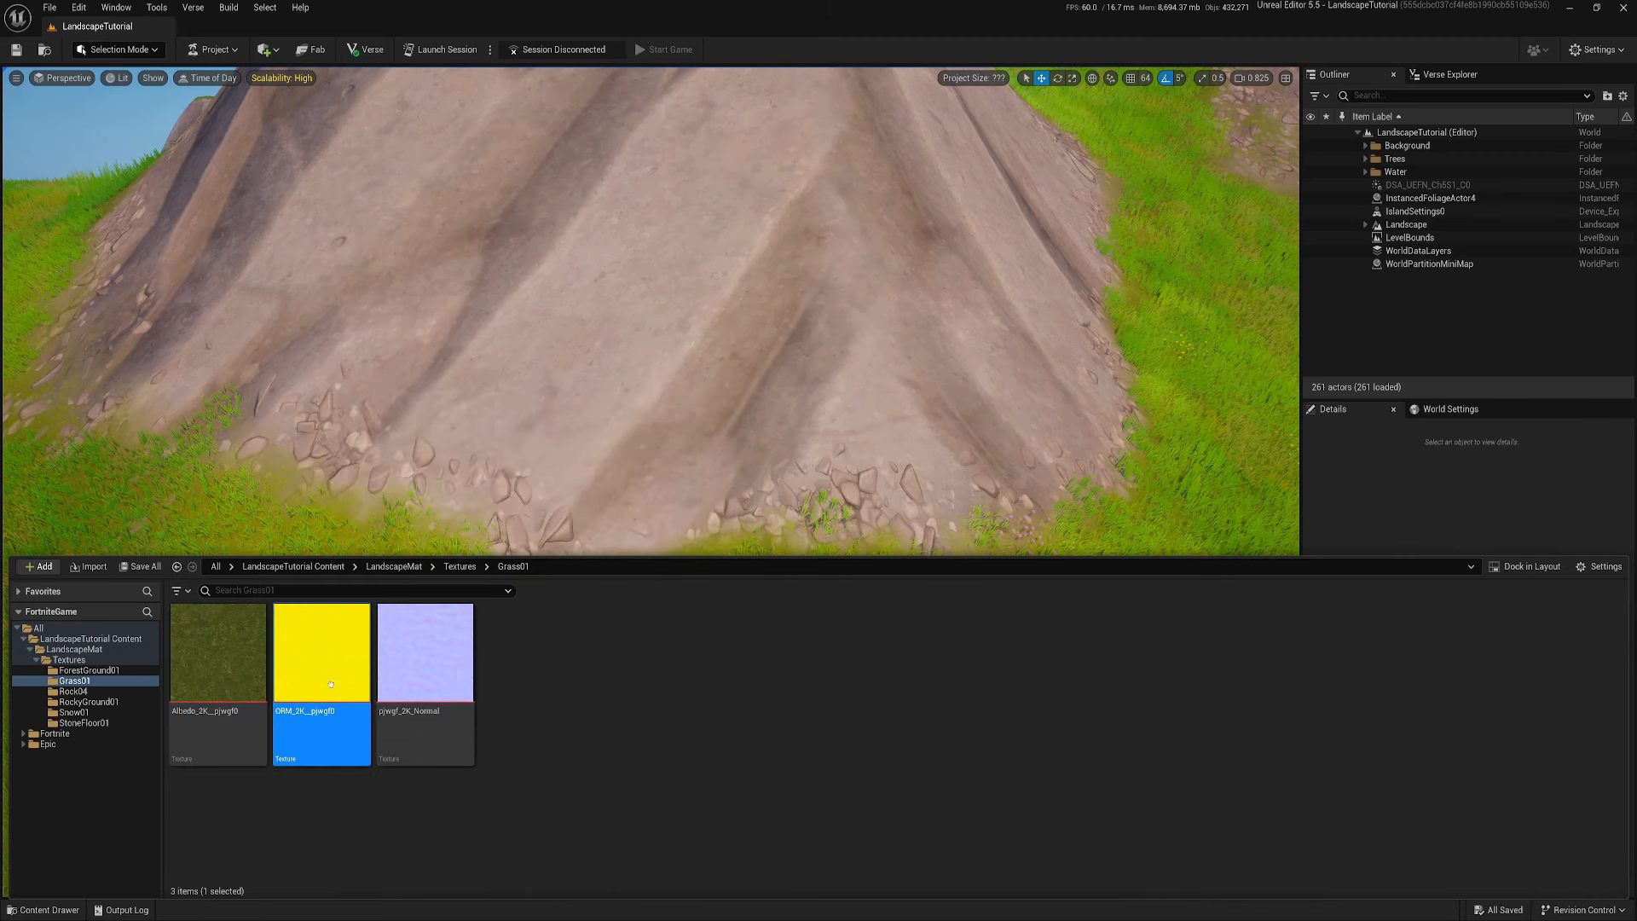
pyautogui.moveTo(323, 740)
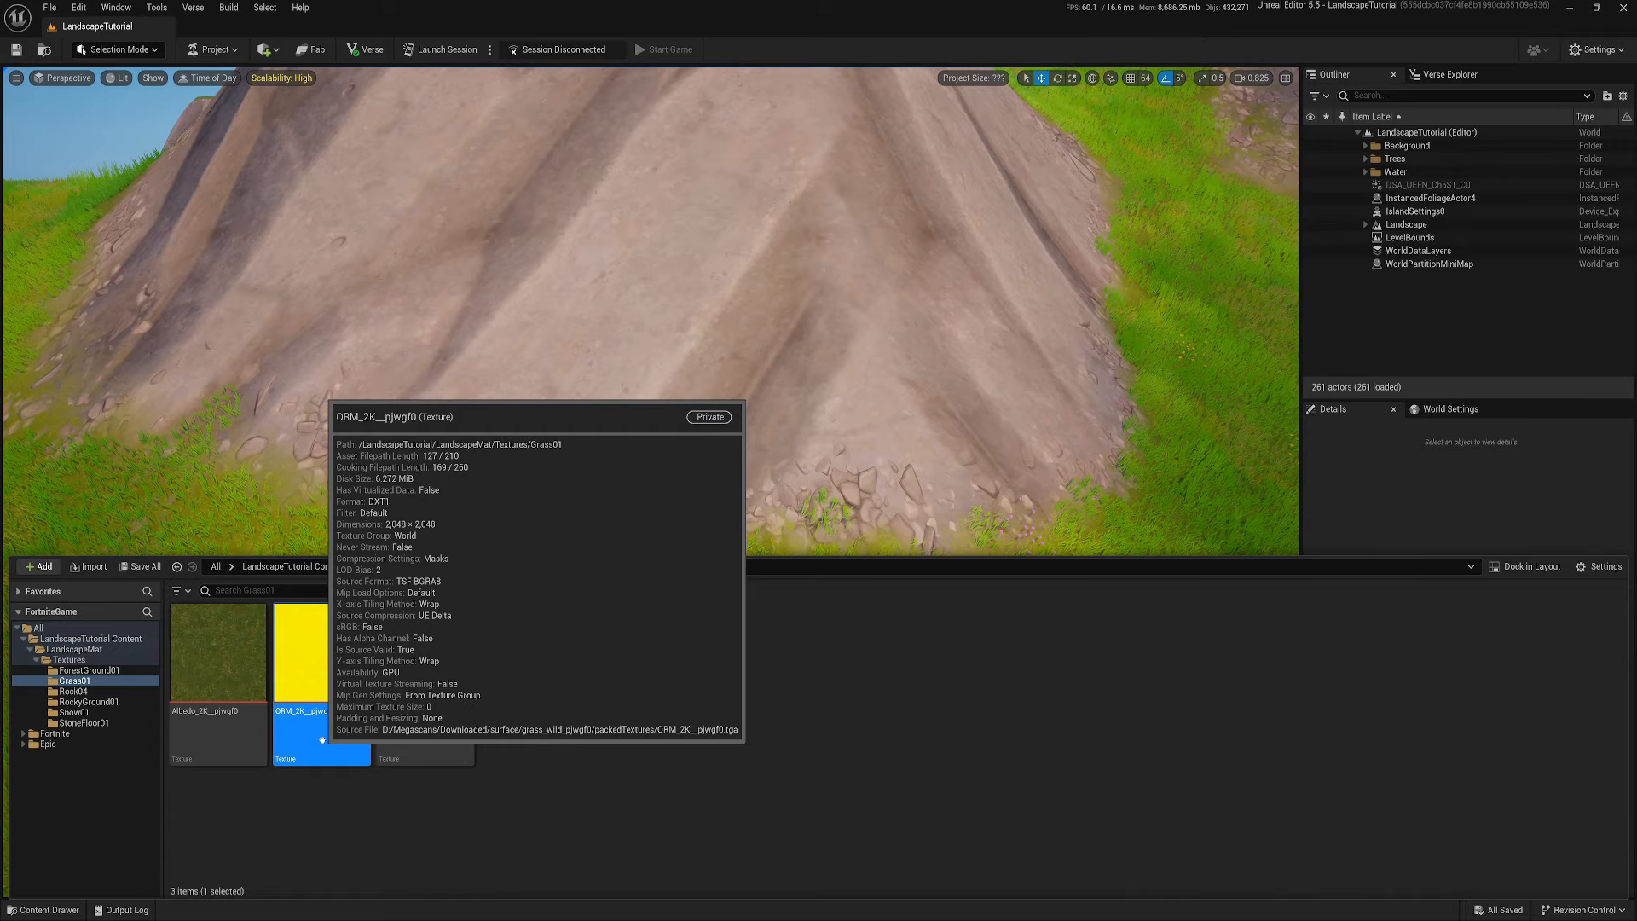
# View the grass and dirt along the lake shore, then select the grass normal texture in Grass01
pyautogui.moveTo(514, 522); pyautogui.dragTo(256, 517, button='right')
pyautogui.moveTo(515, 522); pyautogui.dragTo(294, 473, button='right')
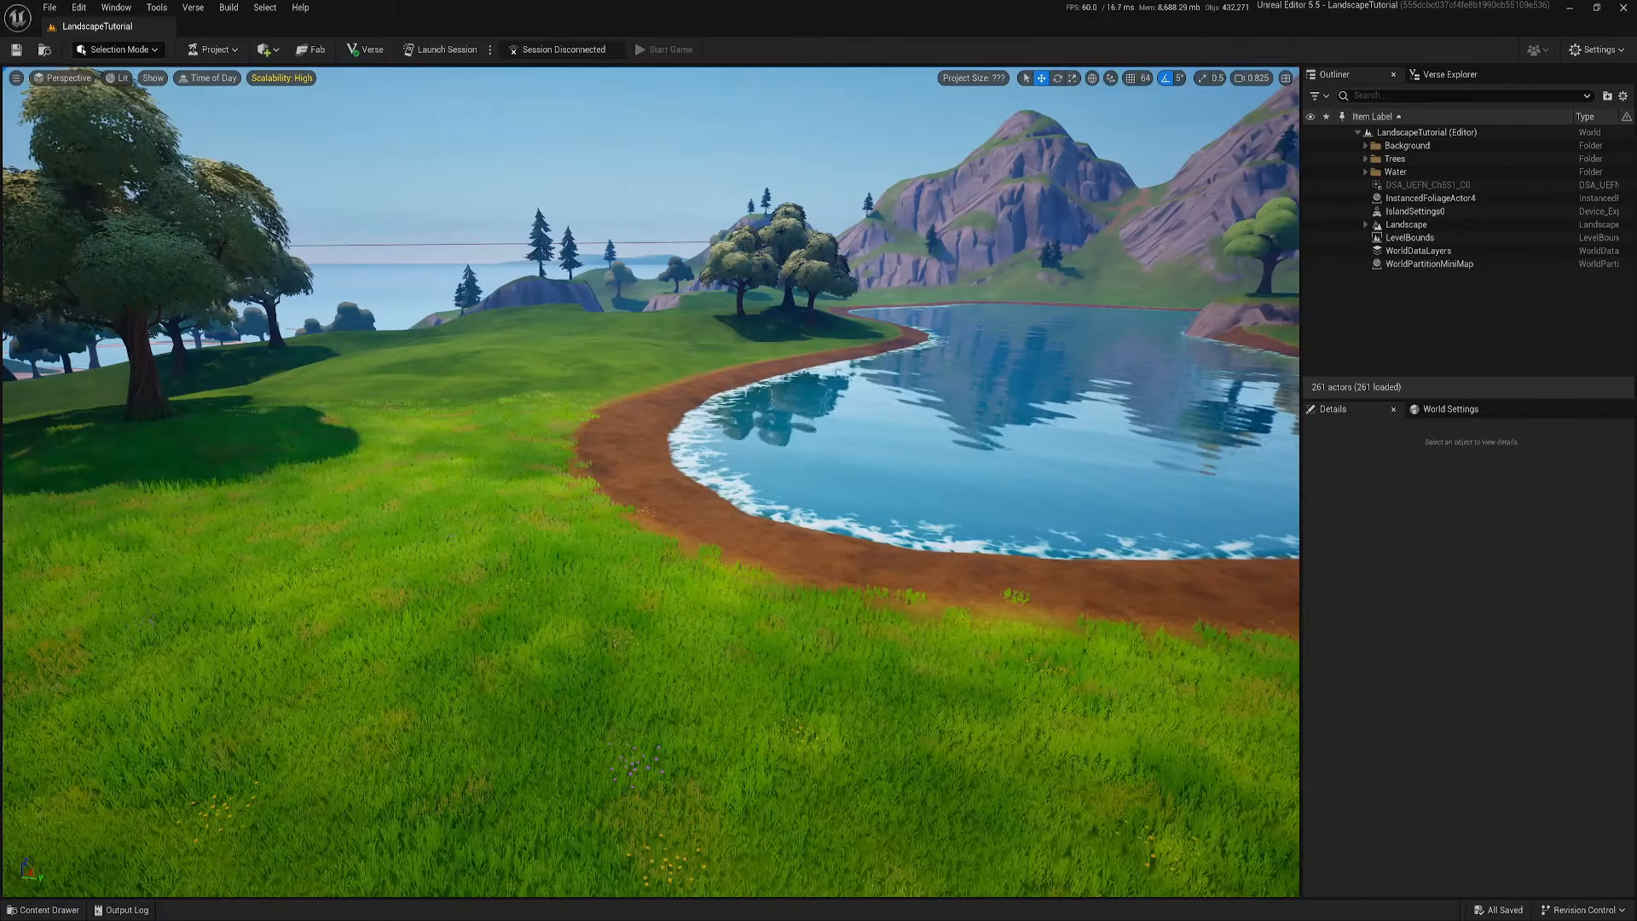
pyautogui.click(42, 910)
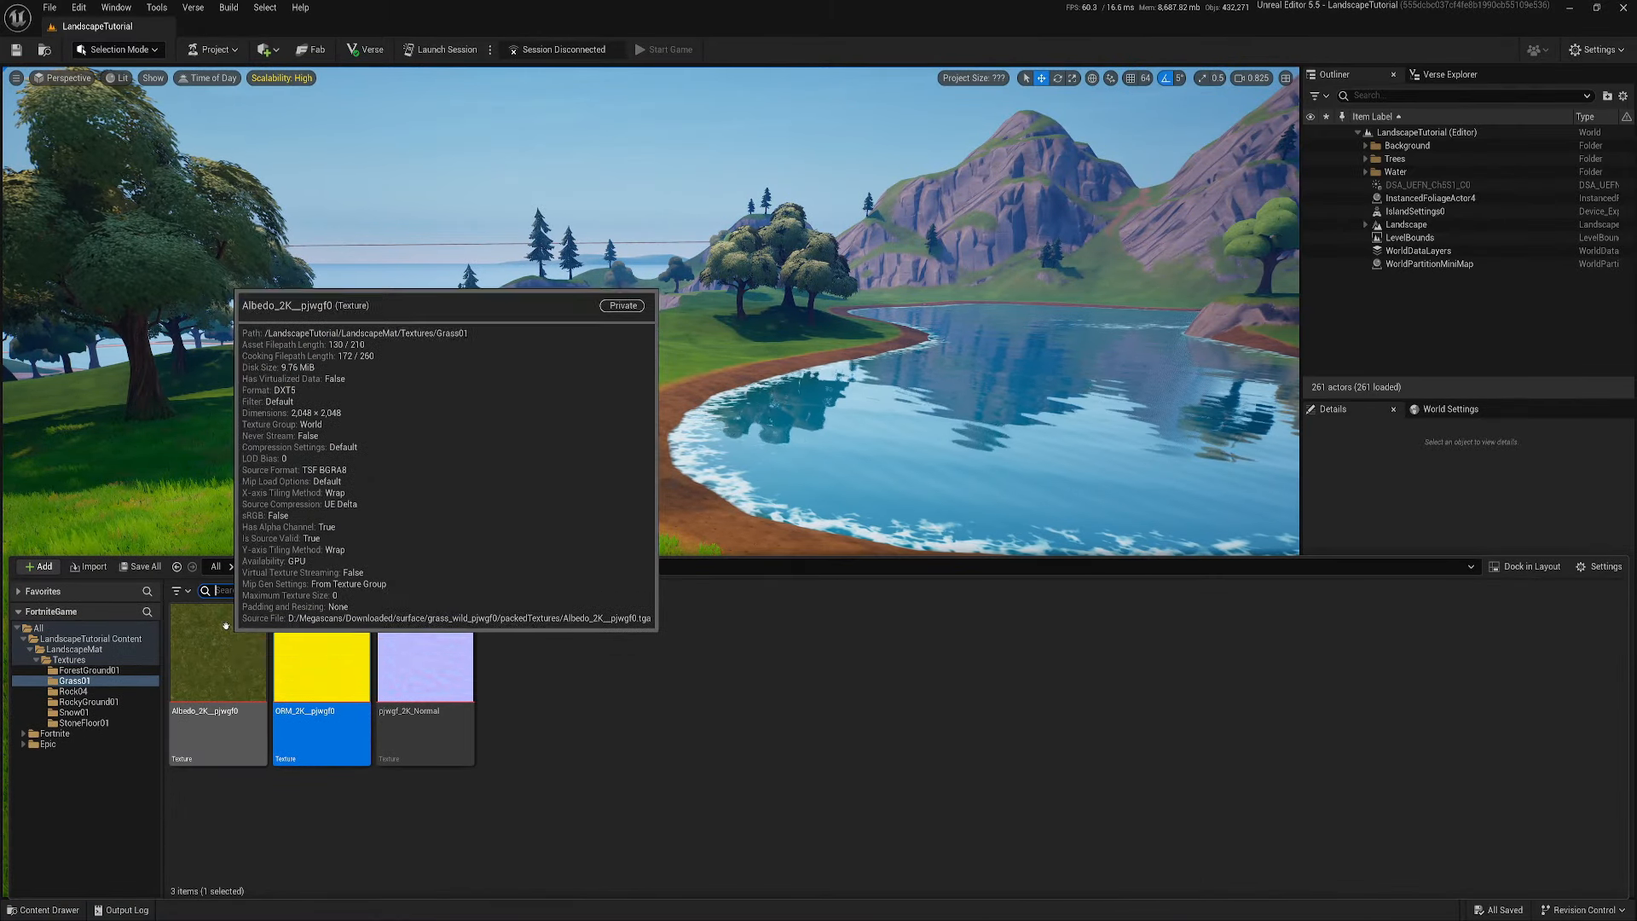
pyautogui.click(218, 714)
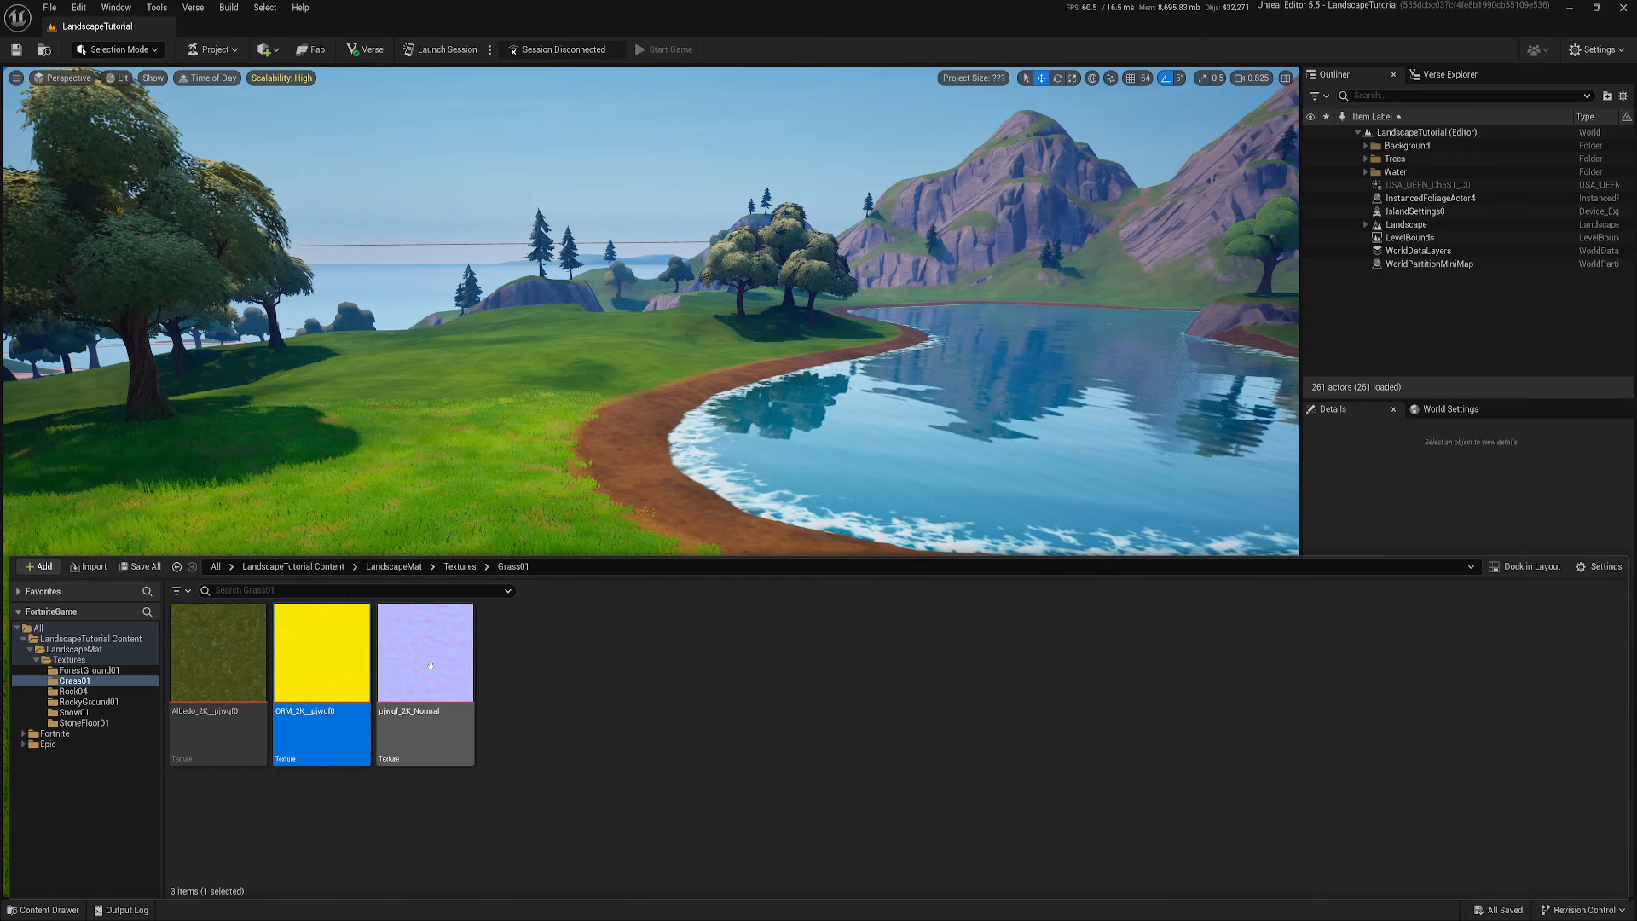
pyautogui.click(424, 726)
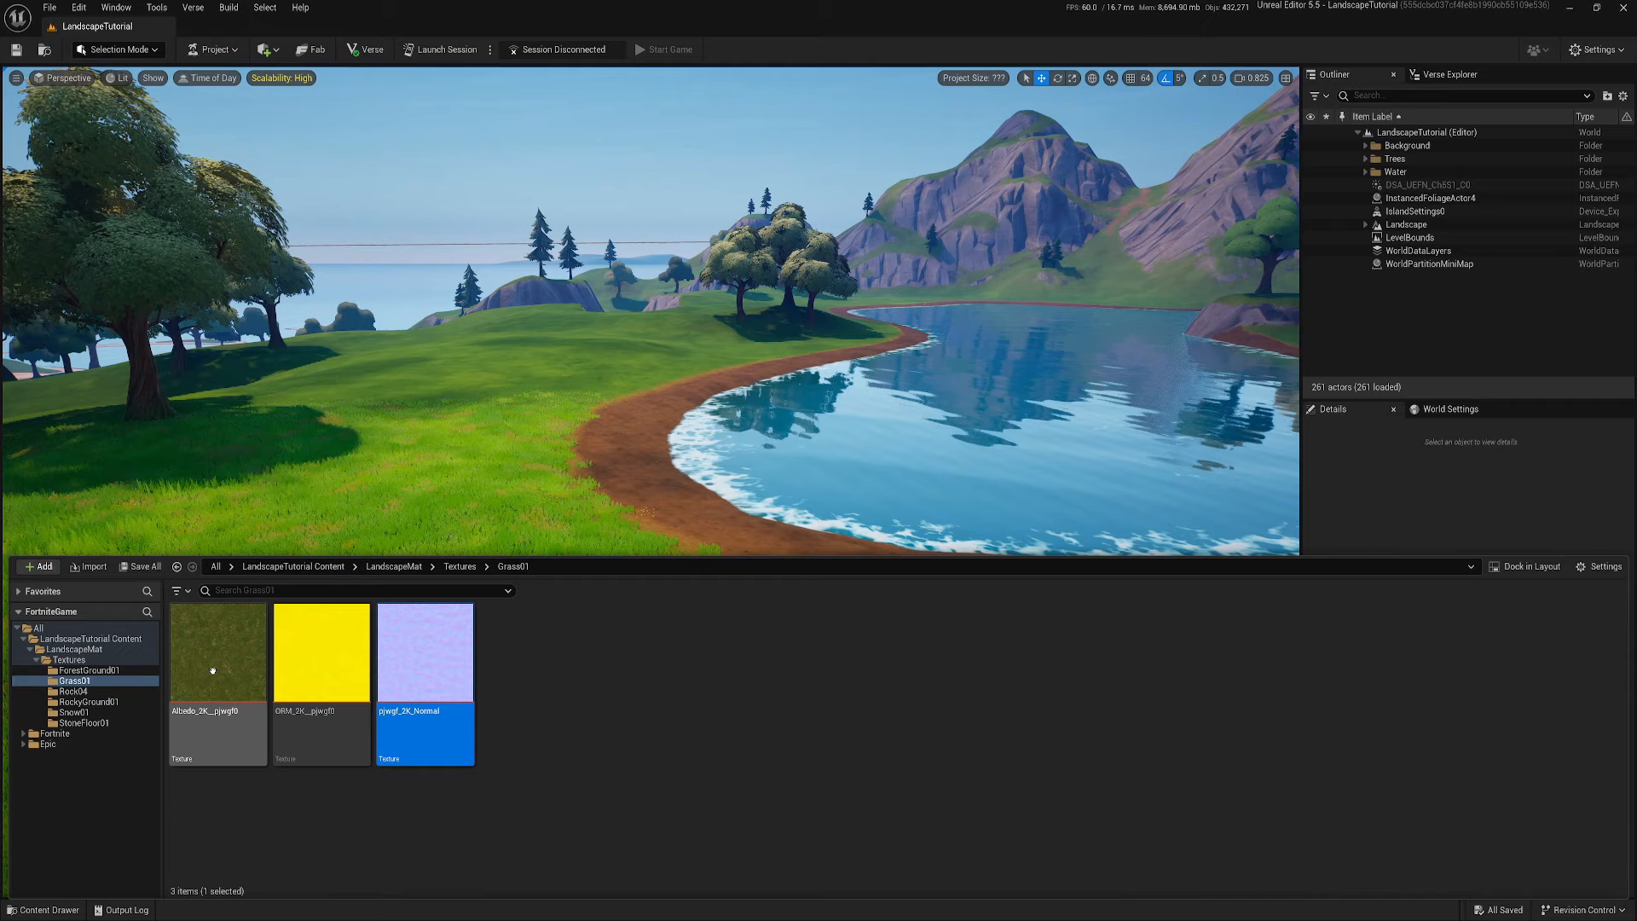
# Open the Albedo_2K__pjwgf0 texture and display only its alpha channel to examine the height information
pyautogui.click(232, 645)
pyautogui.doubleClick(232, 645)
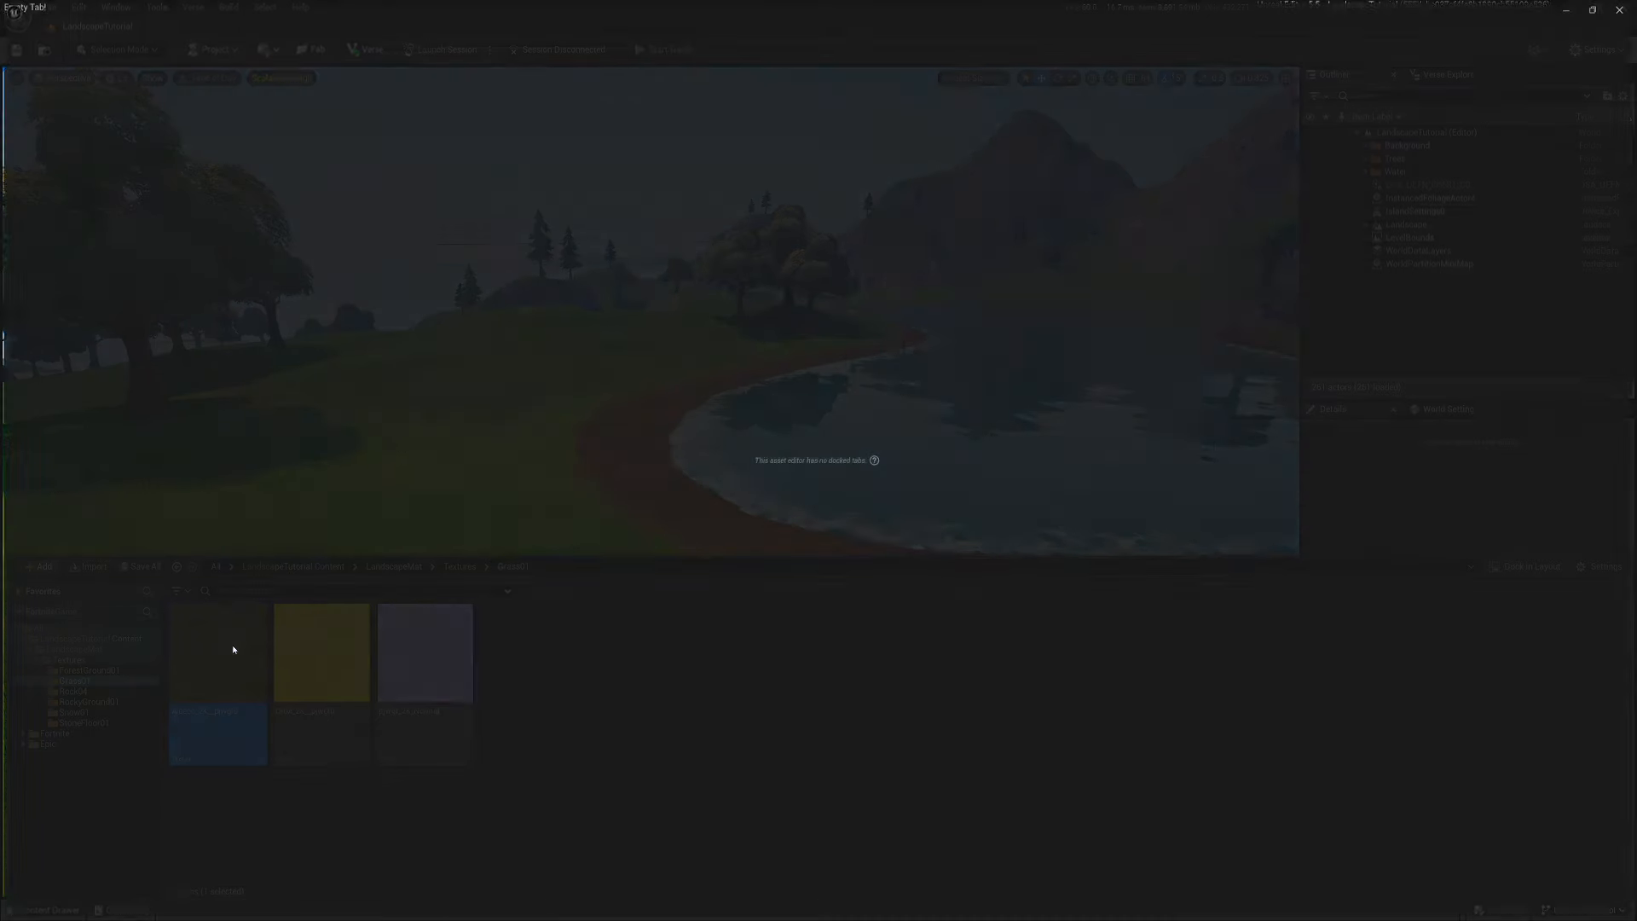
pyautogui.click(217, 51)
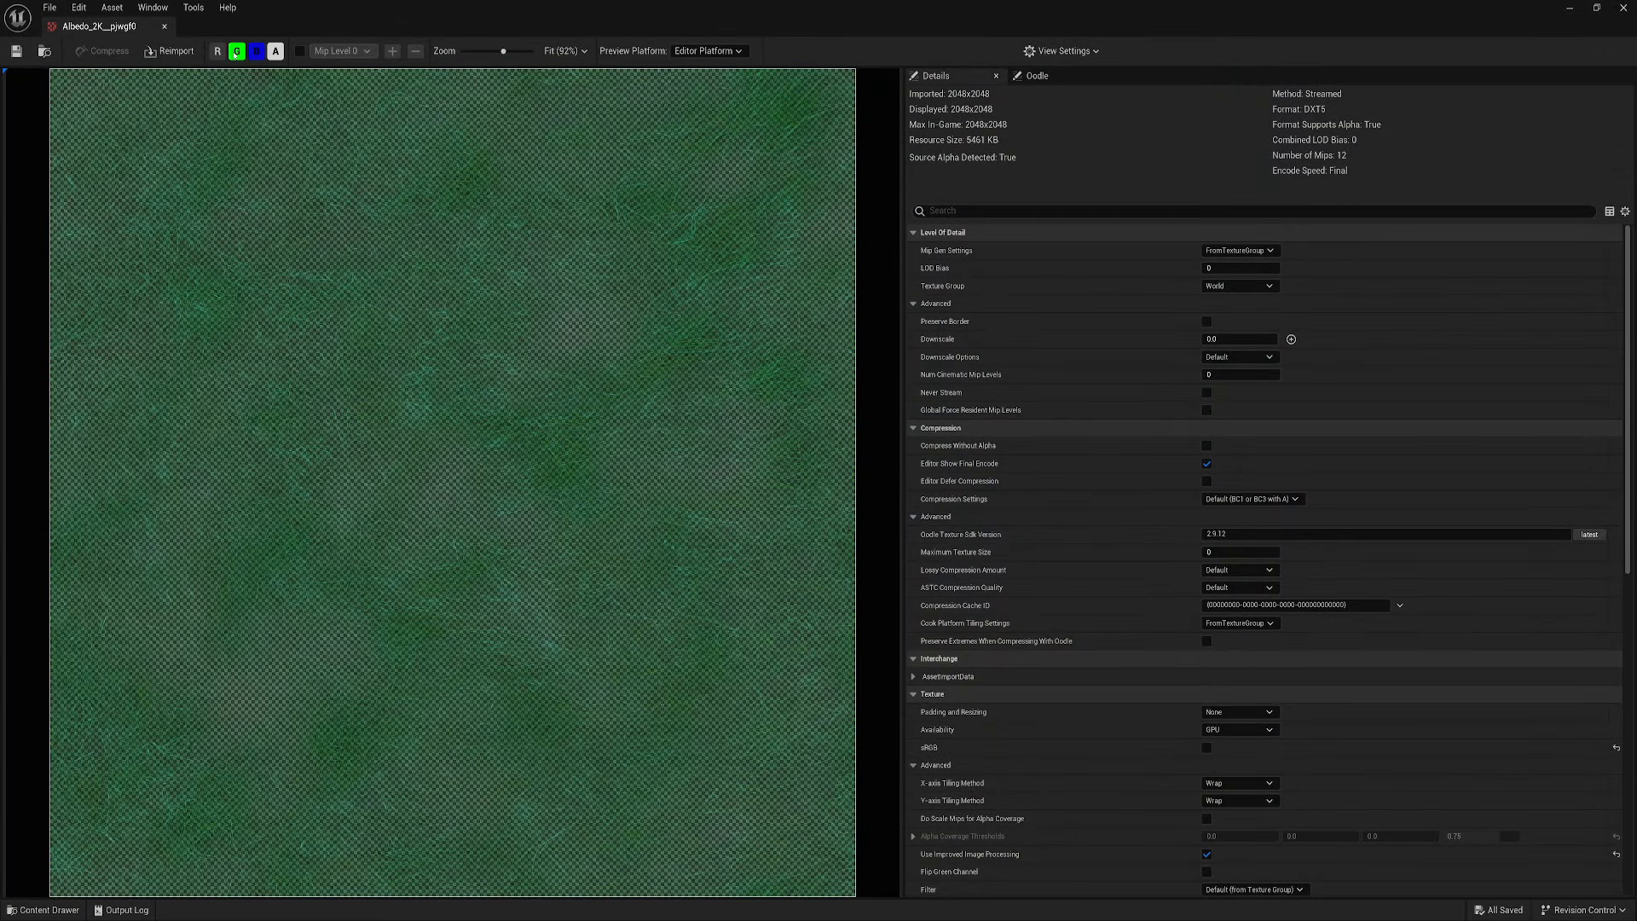
pyautogui.click(237, 51)
pyautogui.click(256, 51)
pyautogui.scroll(-3, 417, 543)
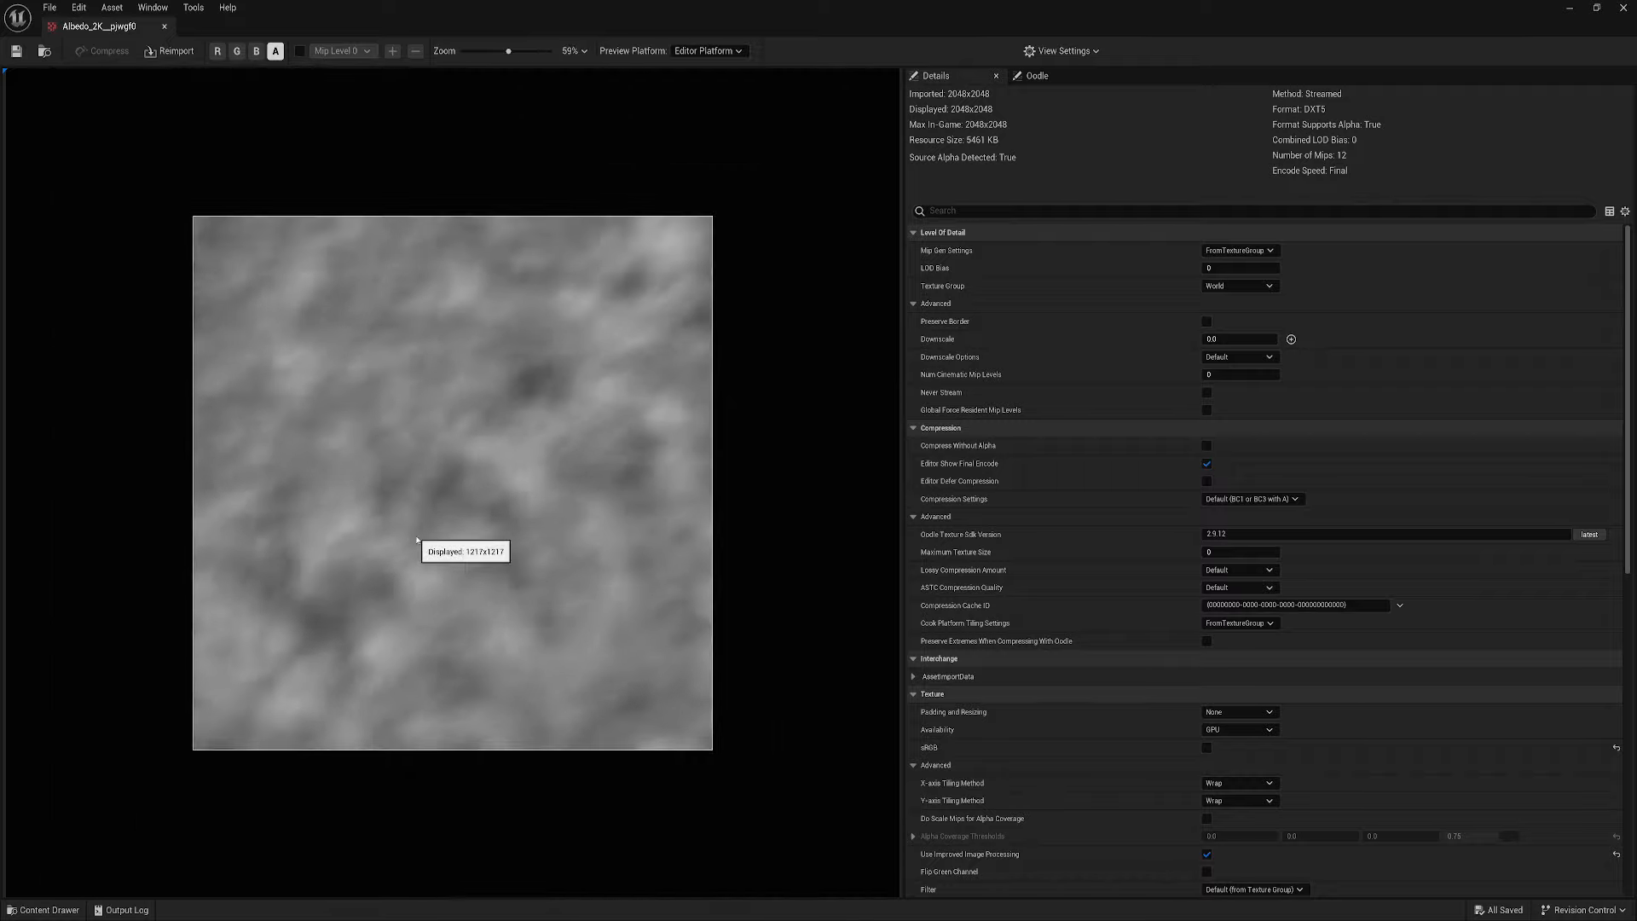
pyautogui.scroll(3, 367, 536)
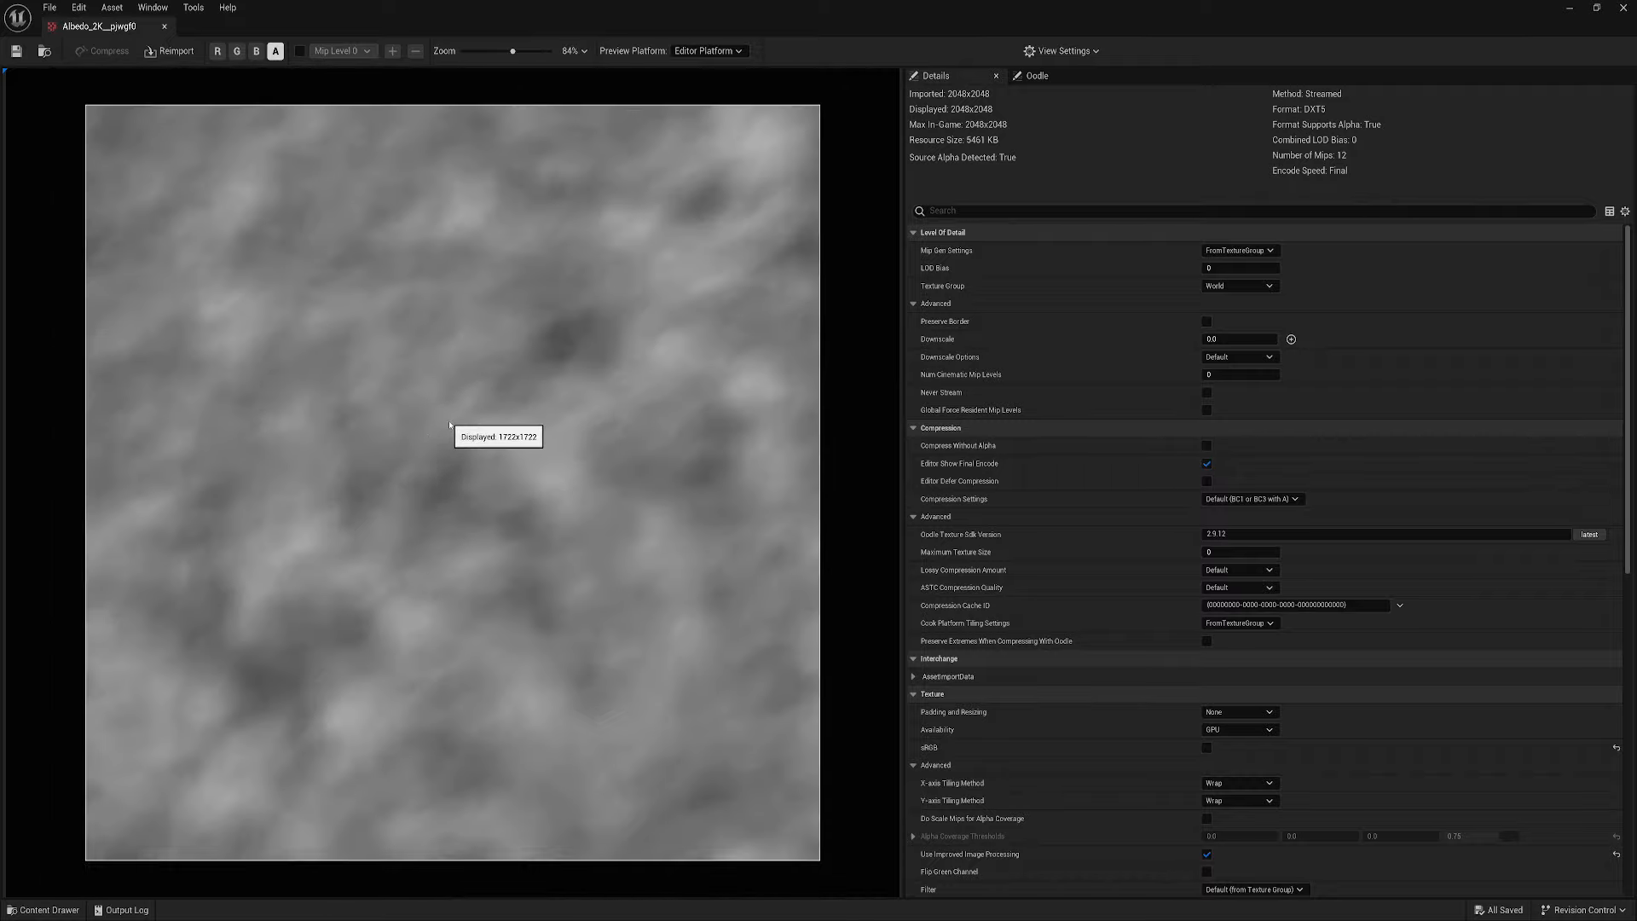
# Browse the built-in landscape textures in the Fortnite > Textures > Landscape folder
pyautogui.click(43, 910)
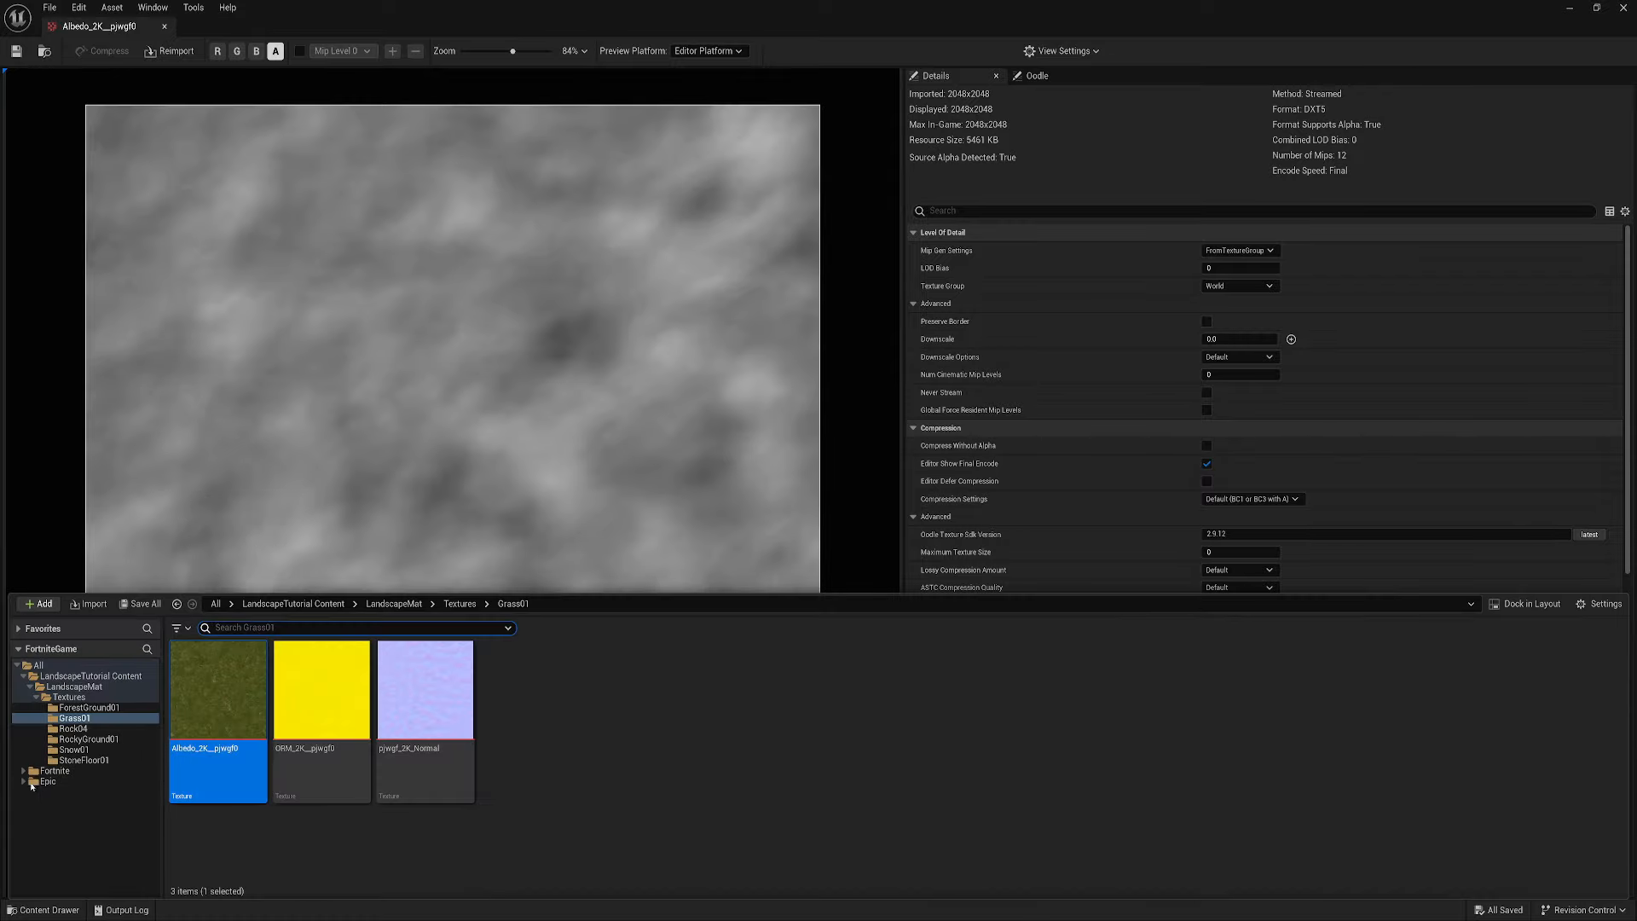
pyautogui.click(23, 771)
pyautogui.scroll(-3, 65, 794)
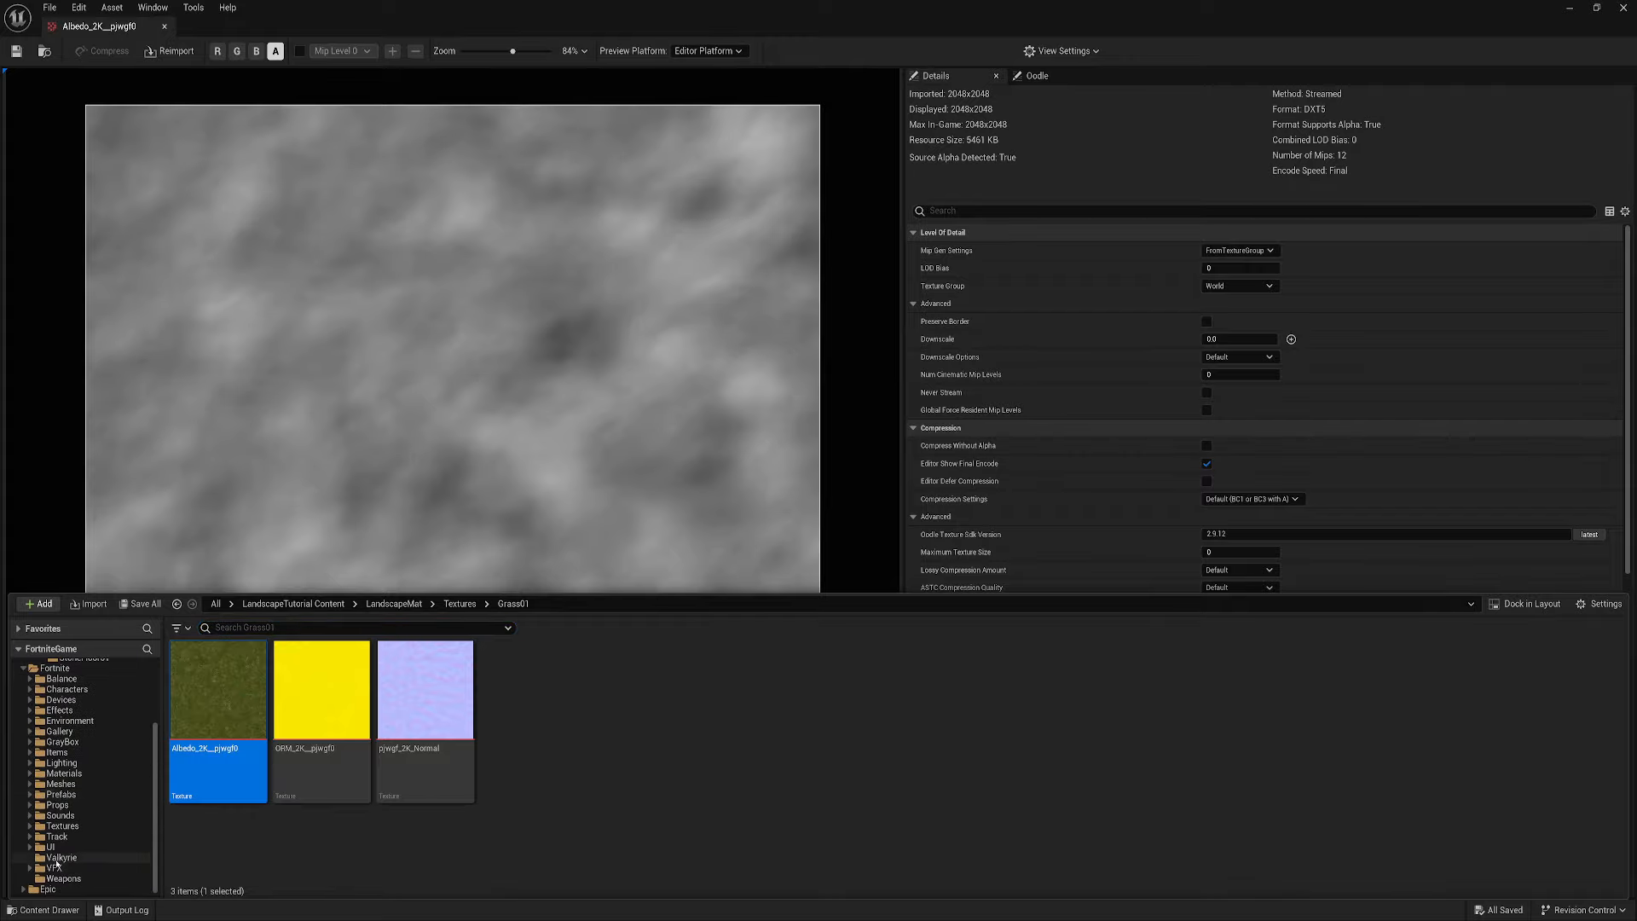
pyautogui.click(58, 827)
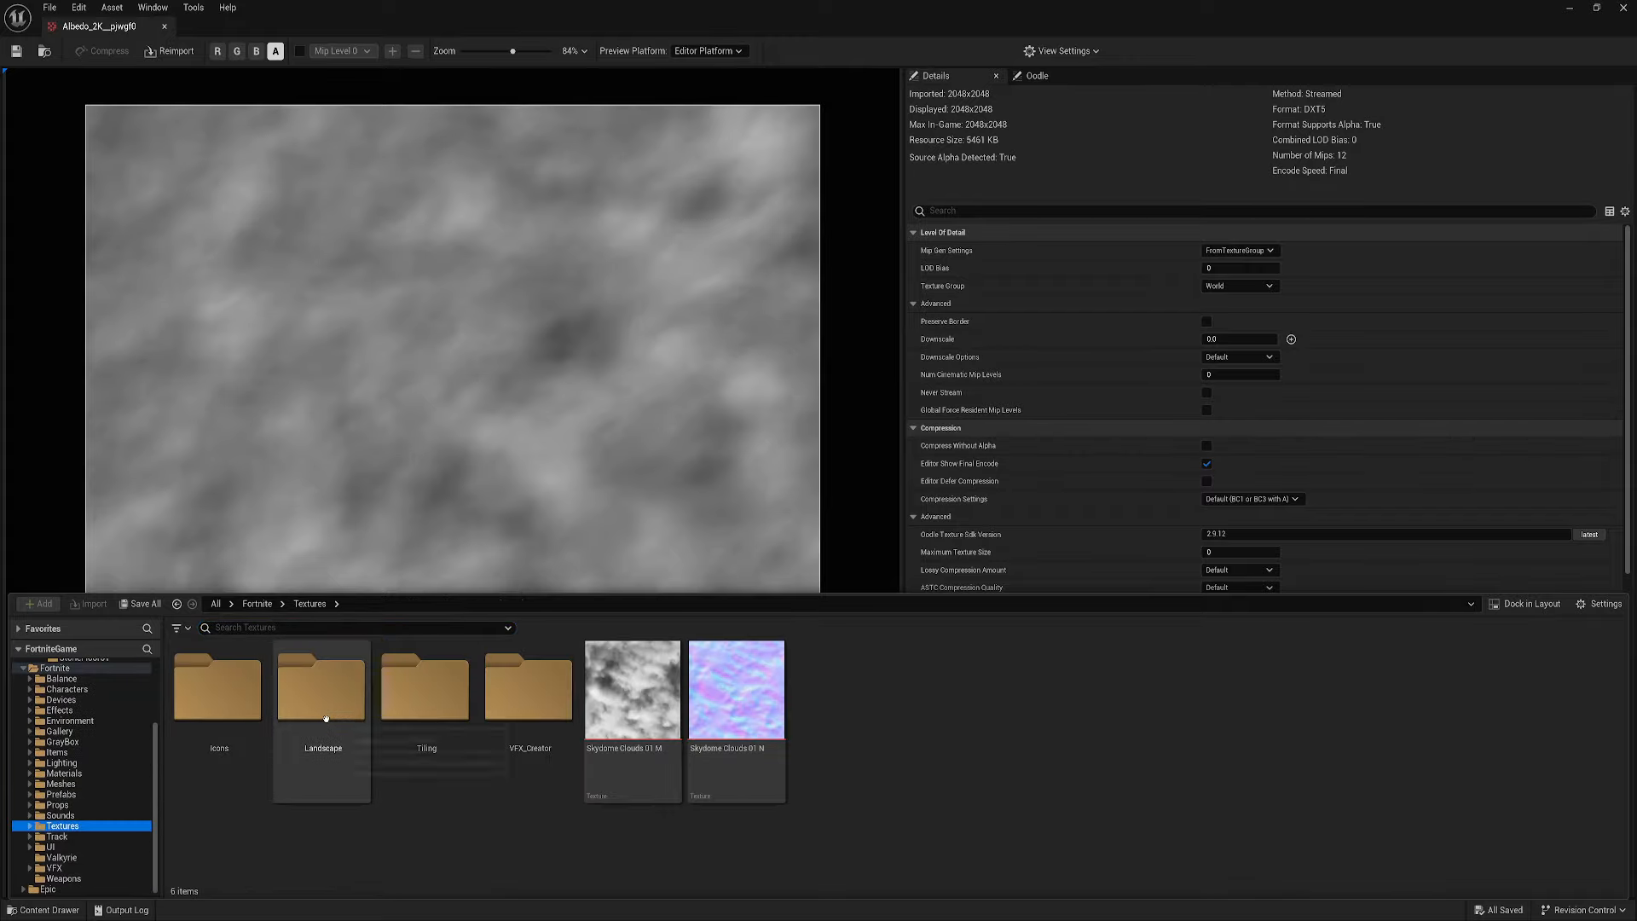
pyautogui.doubleClick(324, 695)
pyautogui.scroll(-5, 607, 805)
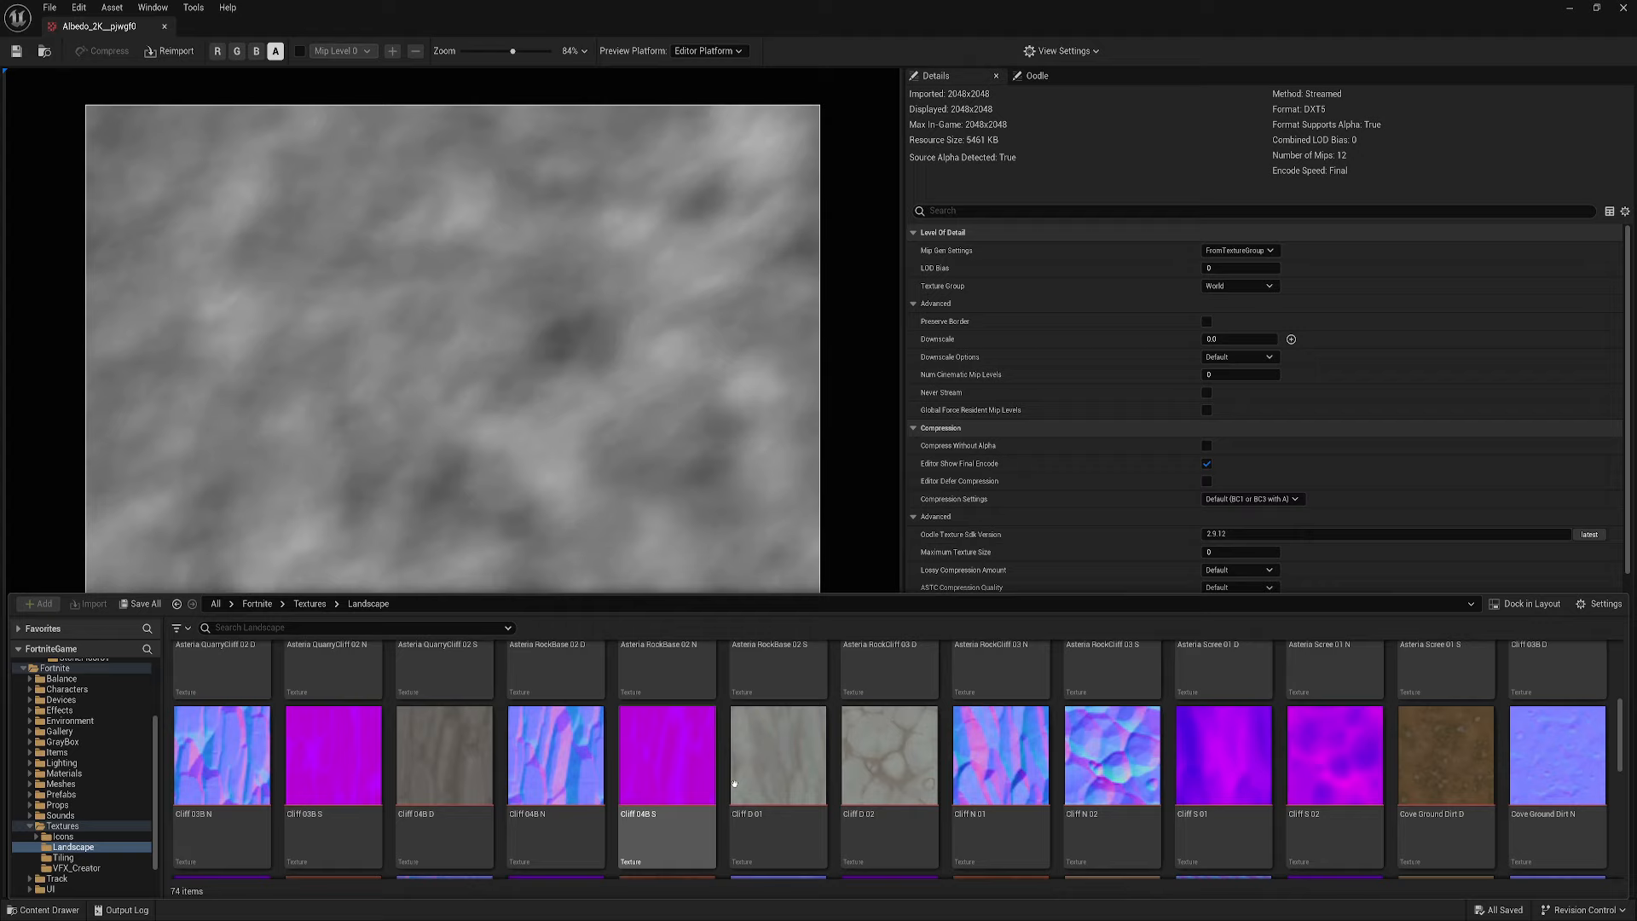
pyautogui.scroll(2, 1211, 768)
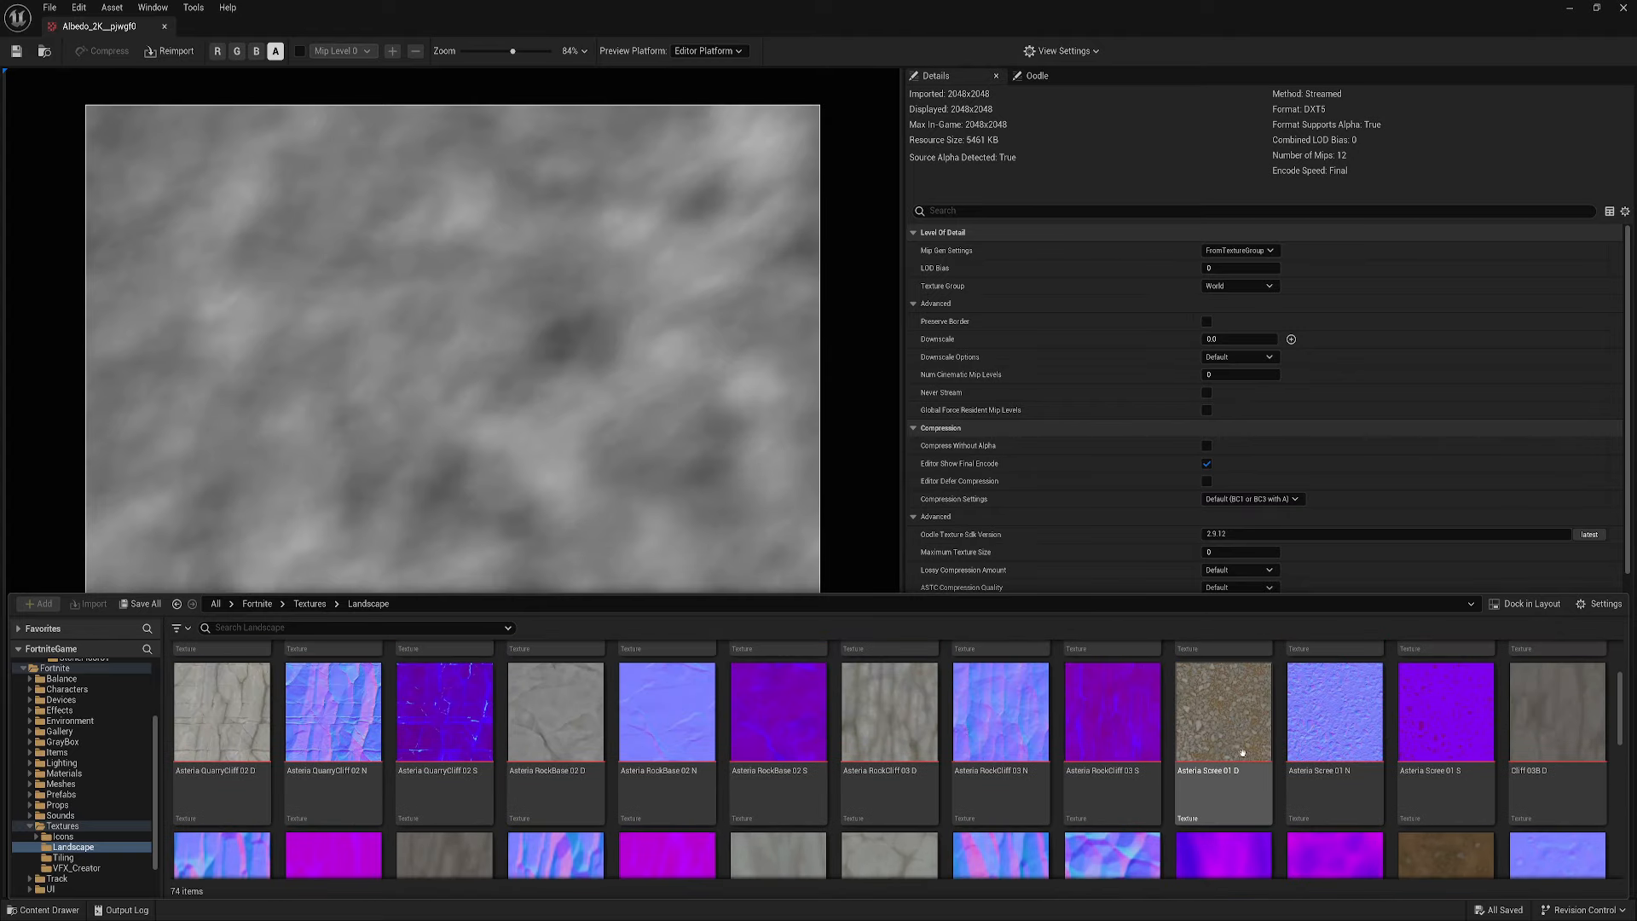
# Open the Asteria Scree 01 D texture and isolate its alpha channel to examine the height map
pyautogui.doubleClick(1235, 745)
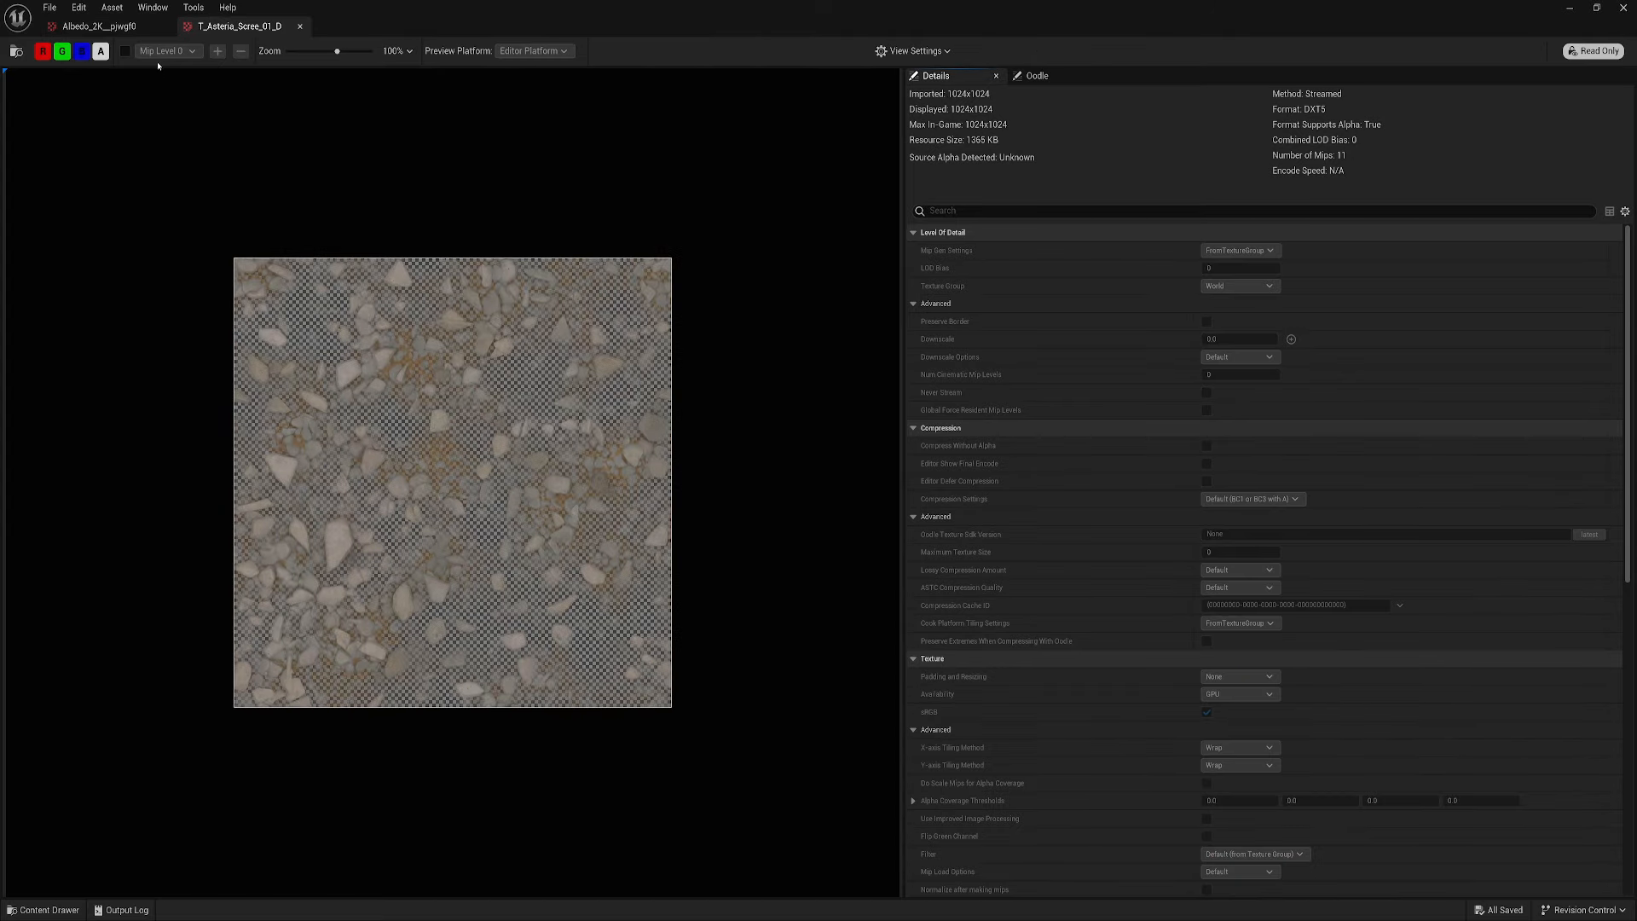
pyautogui.click(43, 51)
pyautogui.click(61, 51)
pyautogui.click(81, 51)
pyautogui.scroll(5, 409, 457)
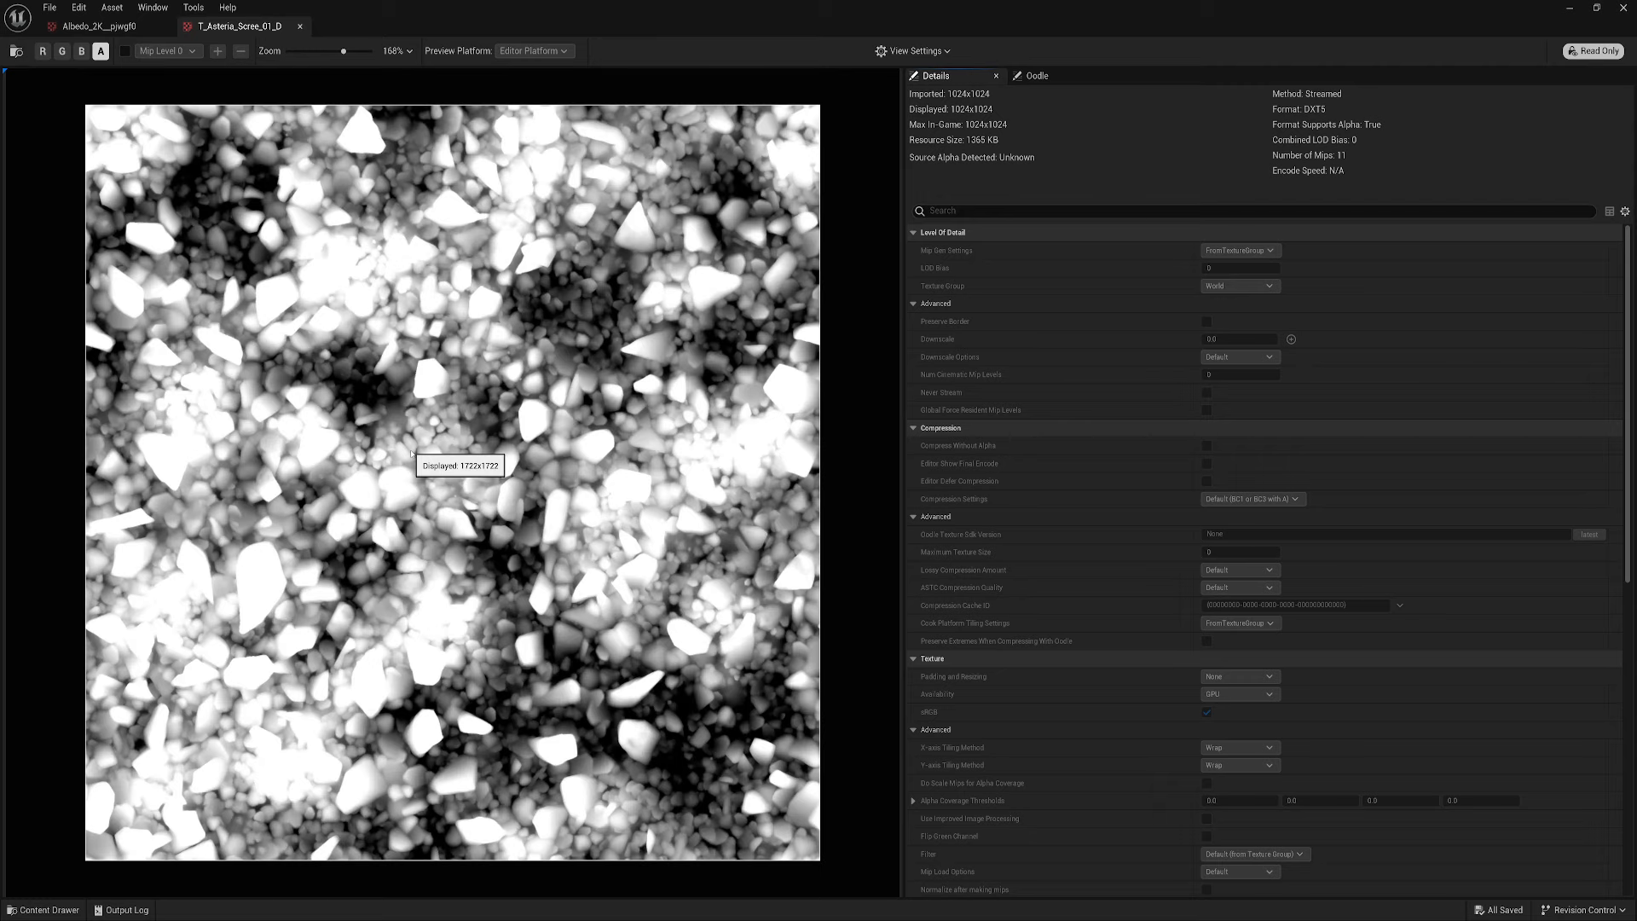
pyautogui.scroll(1, 408, 509)
pyautogui.scroll(-2, 408, 509)
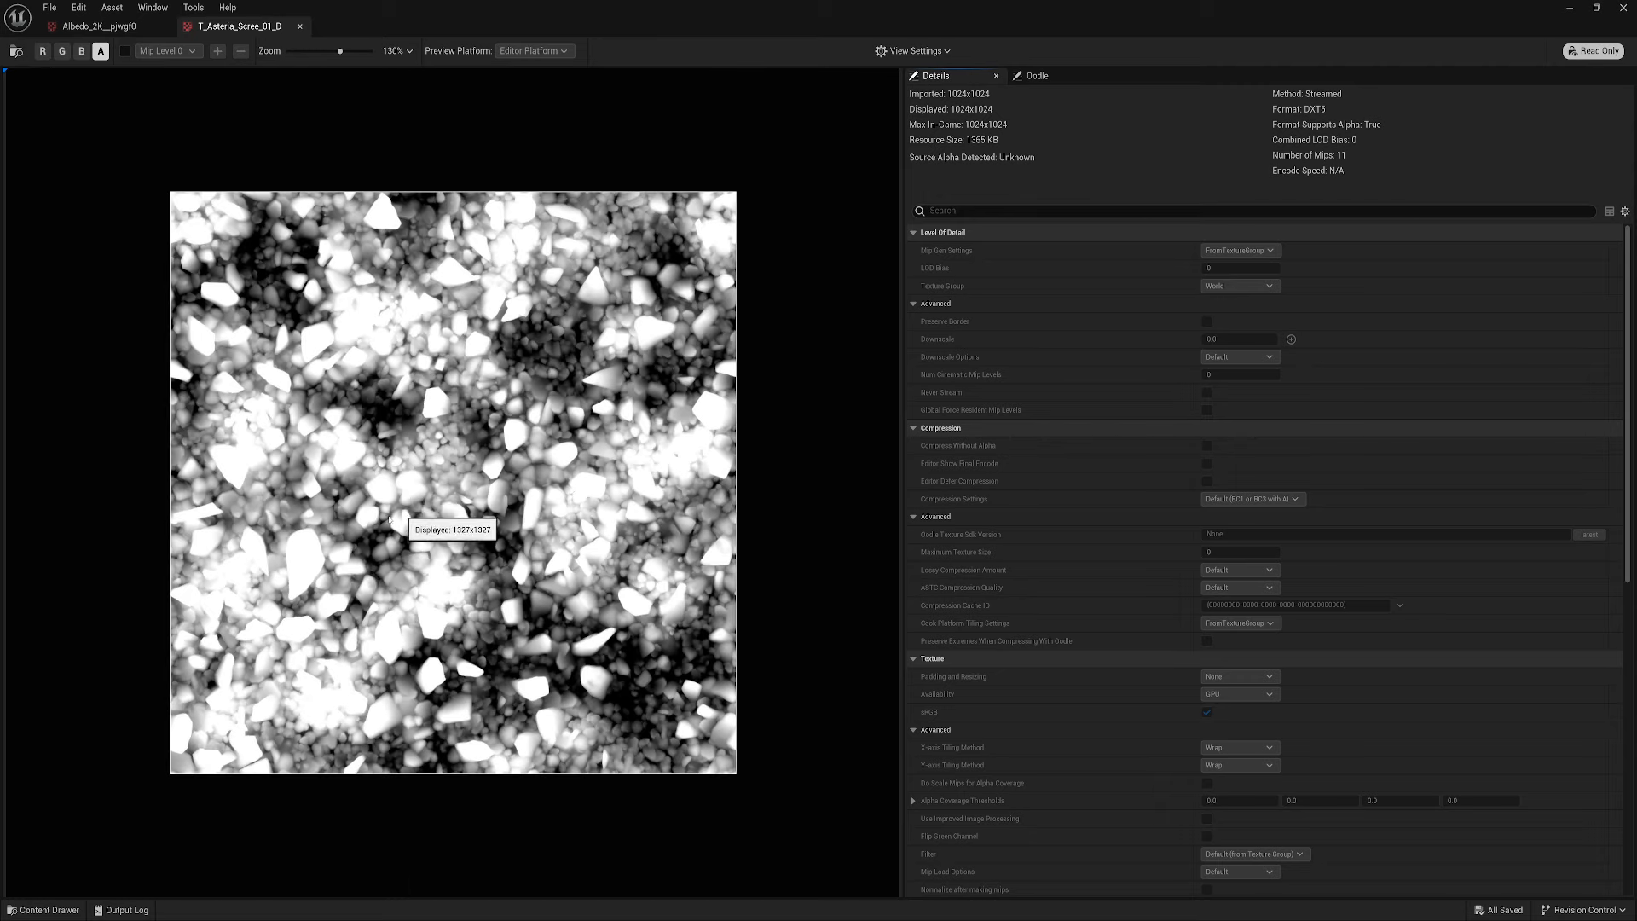
pyautogui.scroll(2, 489, 510)
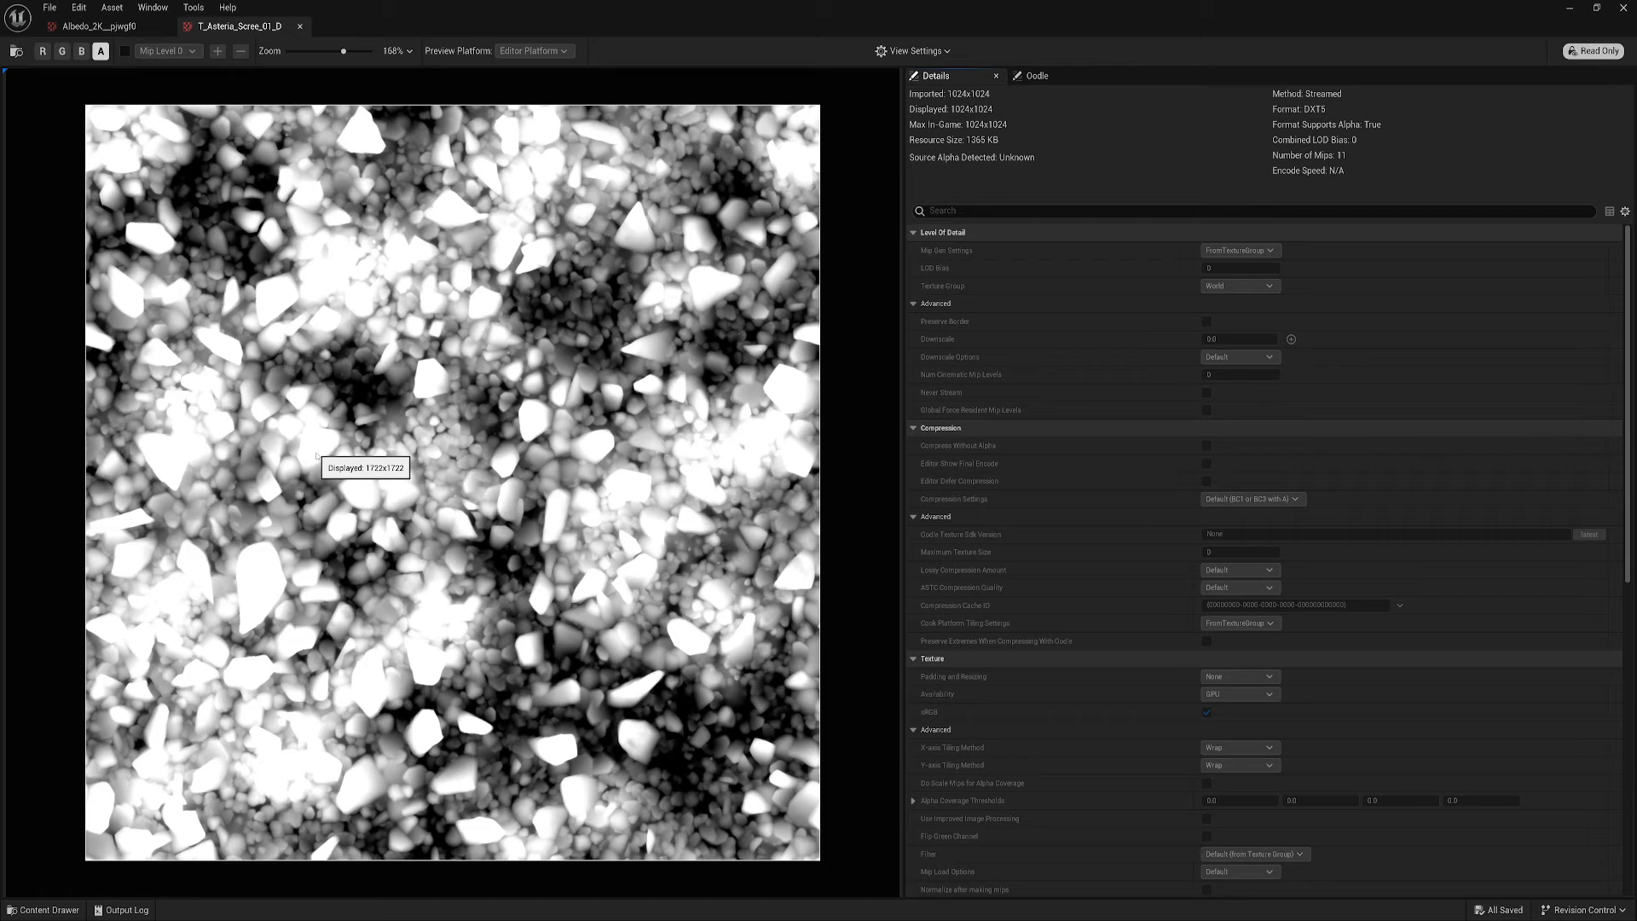
# Close both open texture editors and open the Grass D 01 texture from the Fortnite landscape textures
pyautogui.click(300, 26)
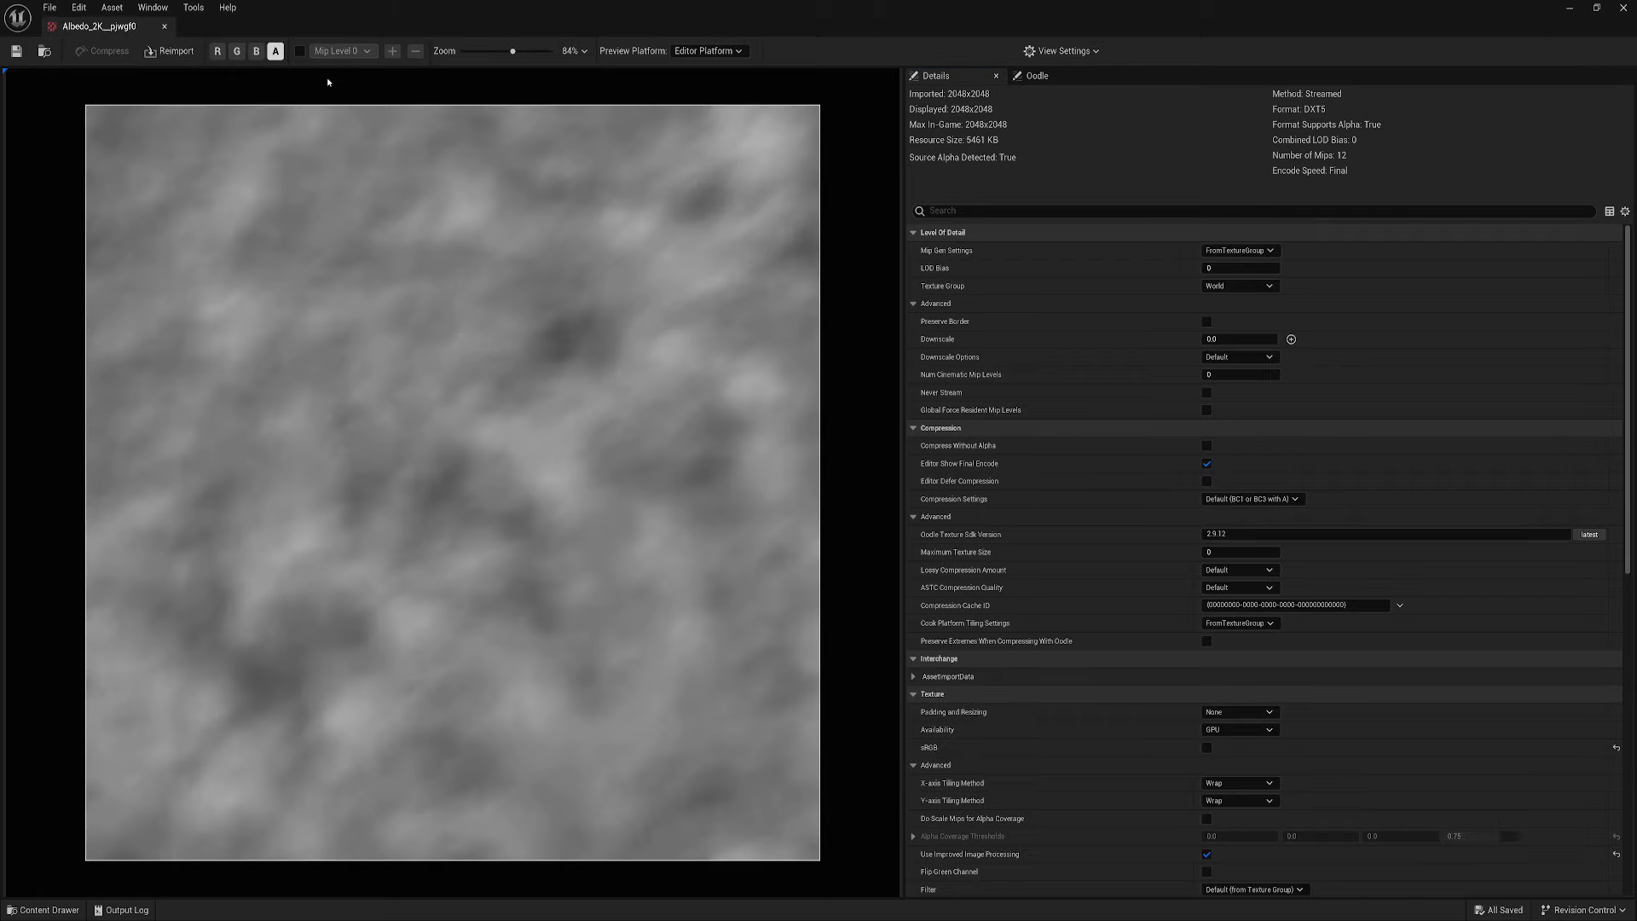
pyautogui.click(165, 26)
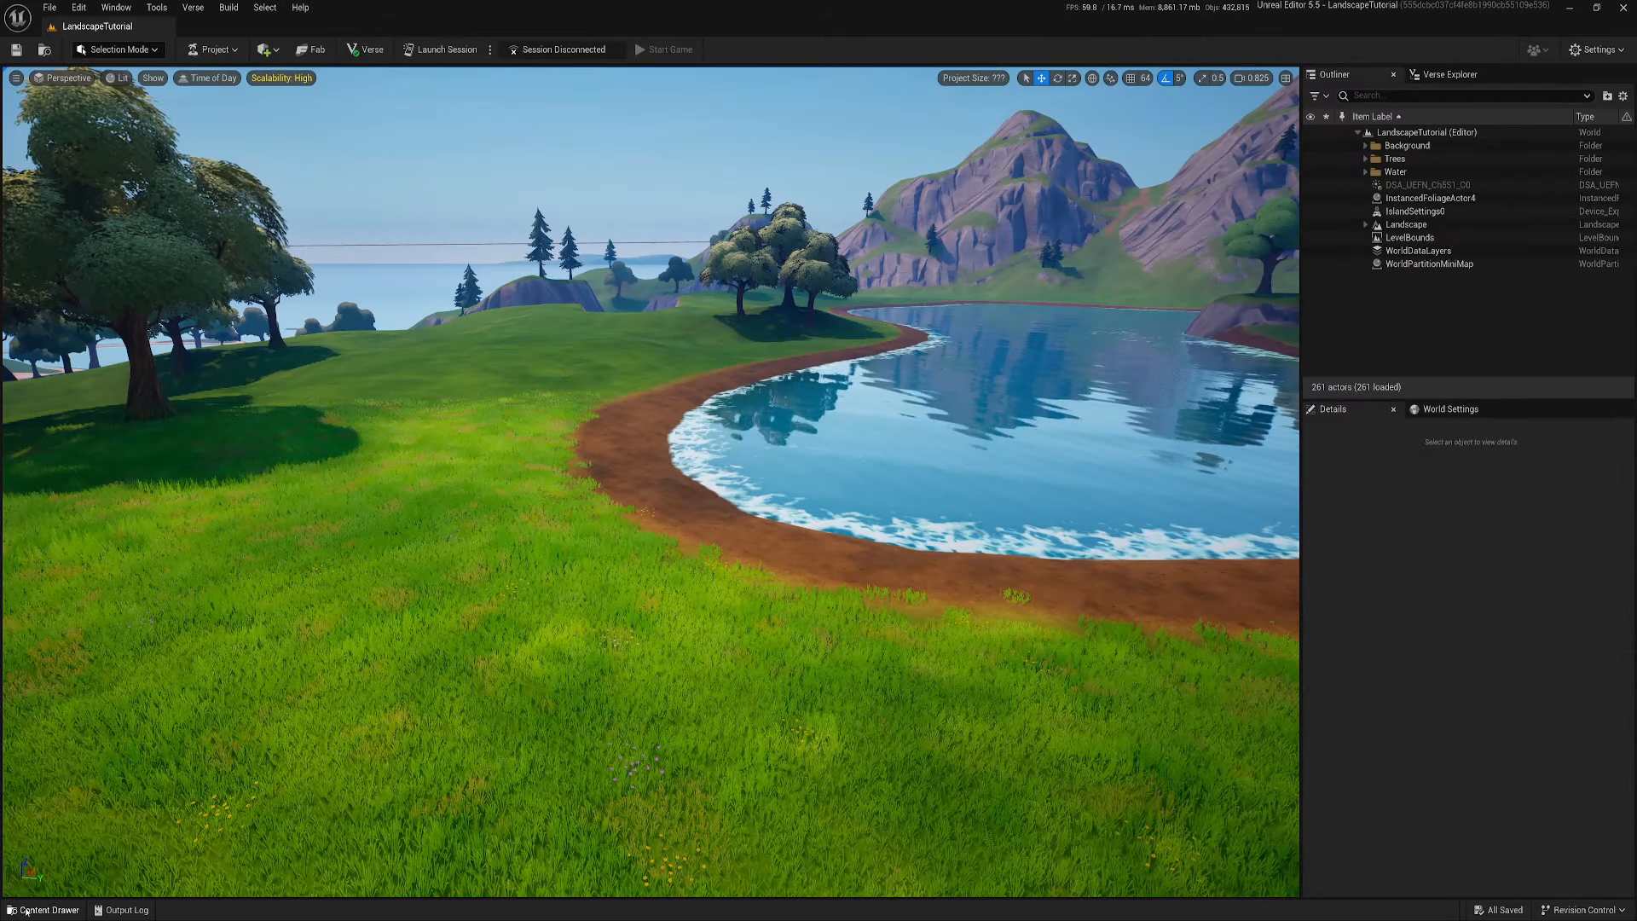
pyautogui.hotkey('ctrl', 'space')
pyautogui.scroll(-5, 995, 795)
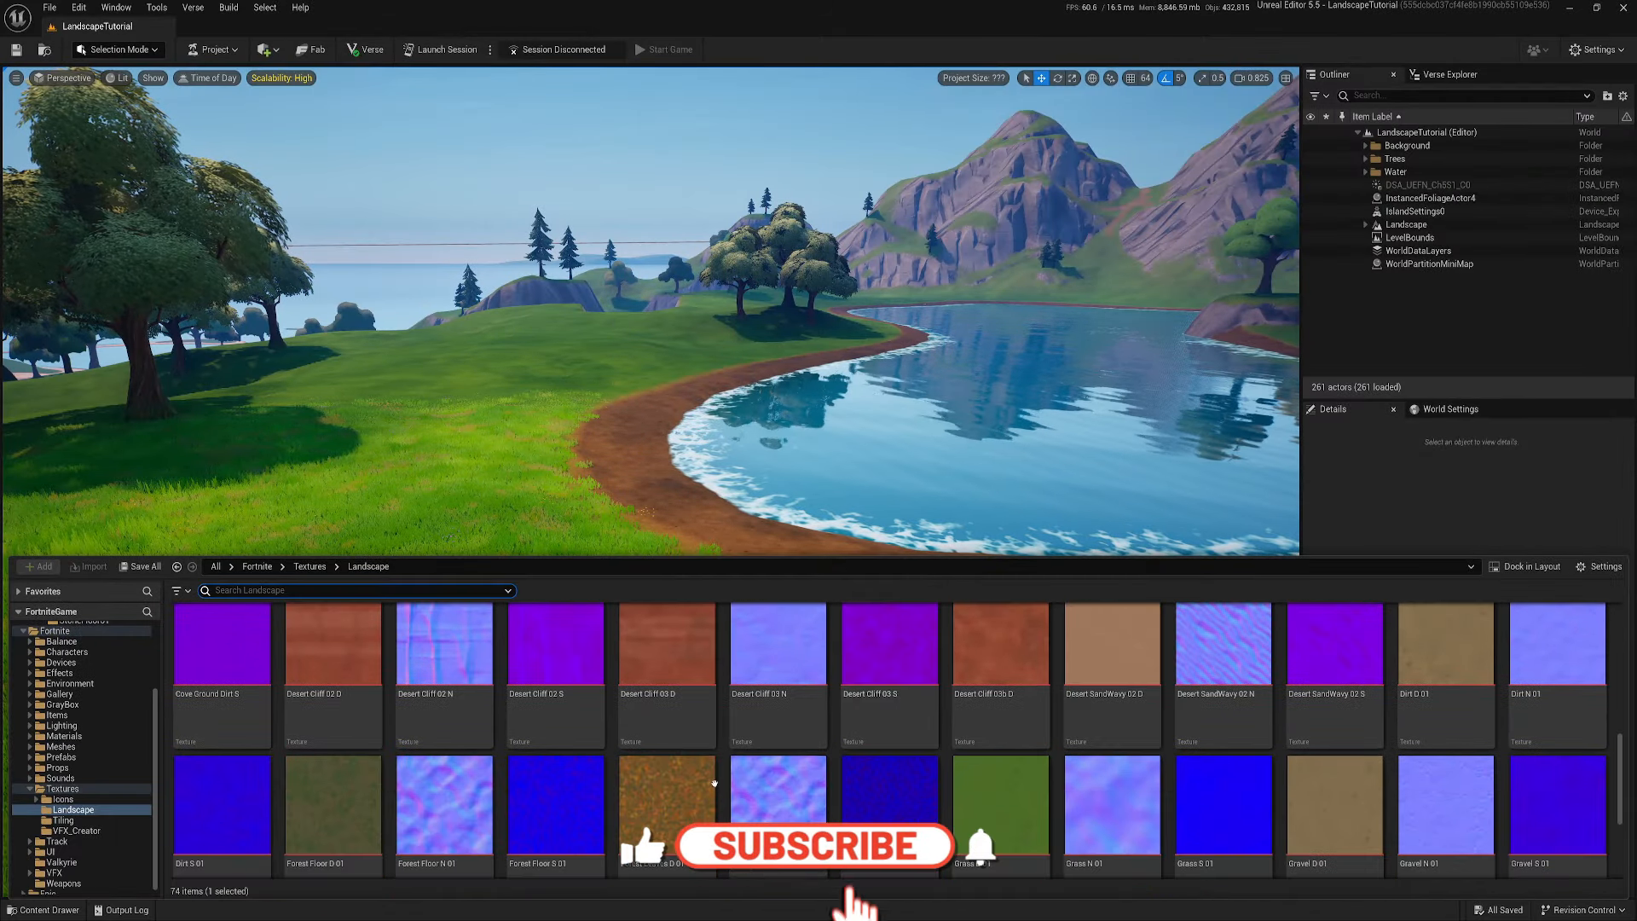
pyautogui.doubleClick(1001, 680)
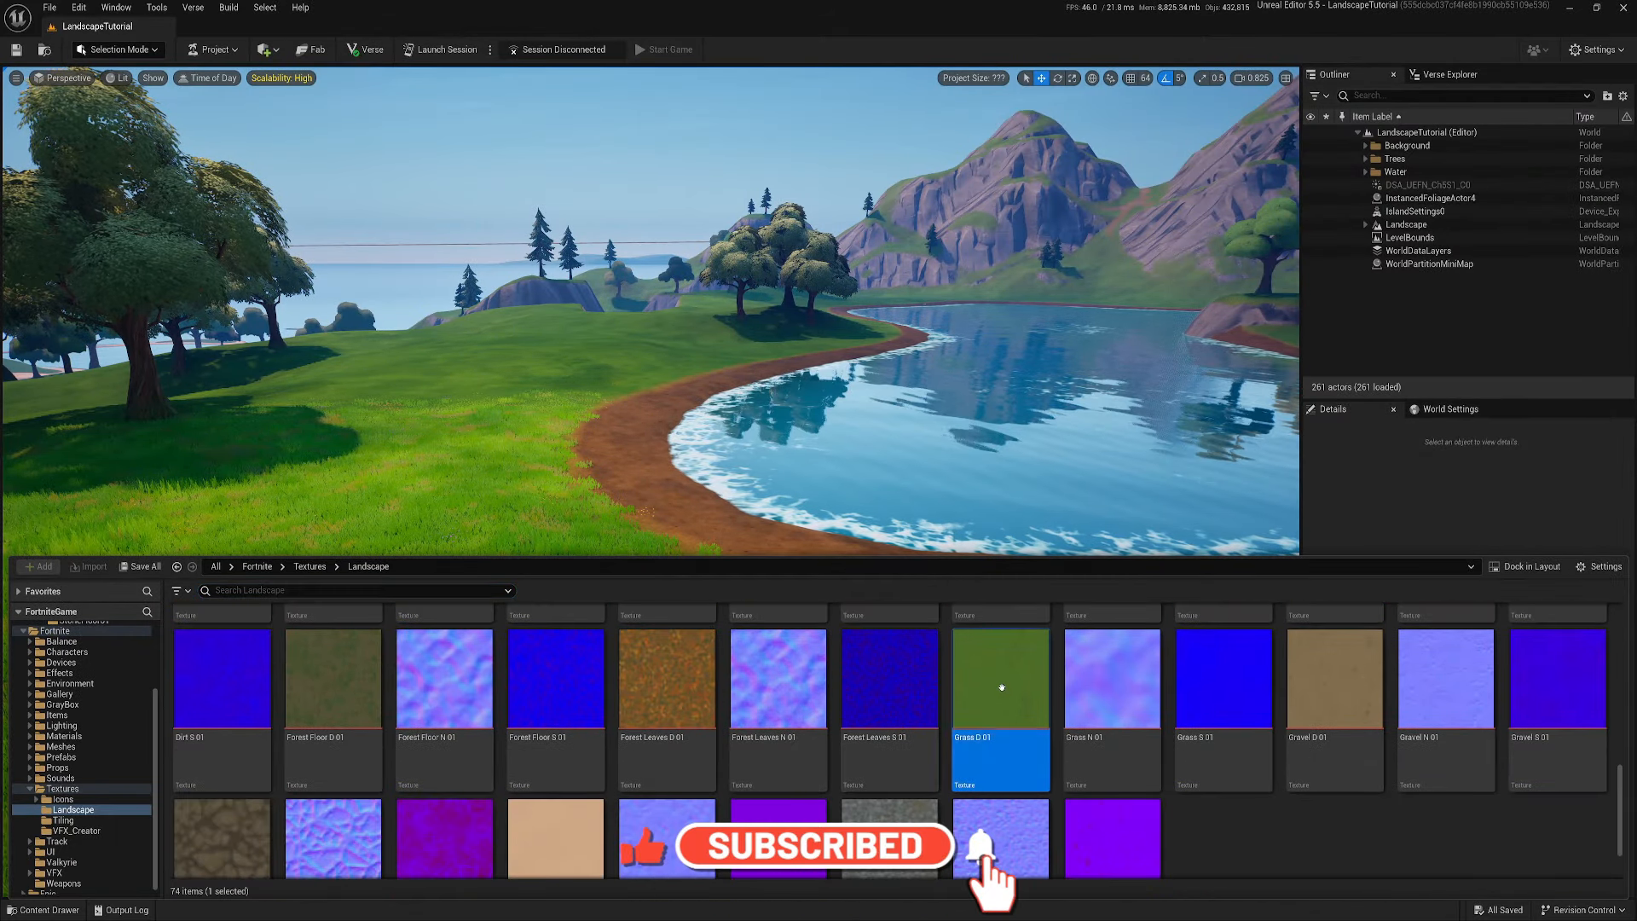
# Isolate the alpha channel of the grass texture, examine its height detail up close, and close the texture
pyautogui.click(42, 51)
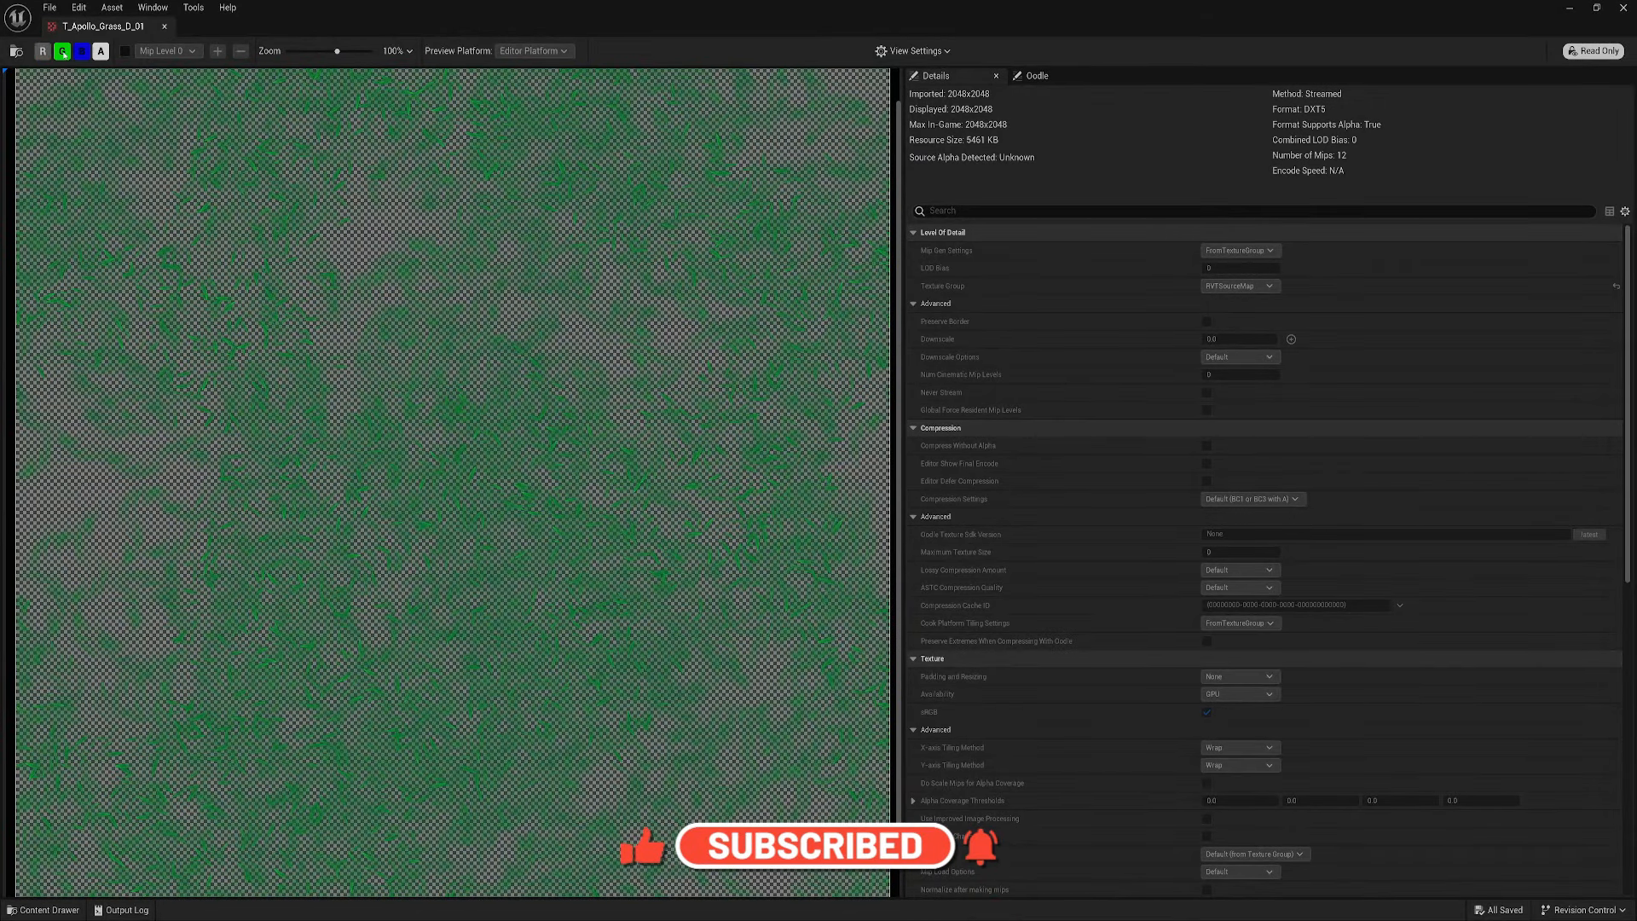
pyautogui.click(61, 51)
pyautogui.click(81, 51)
pyautogui.scroll(-3, 627, 592)
pyautogui.scroll(6, 588, 546)
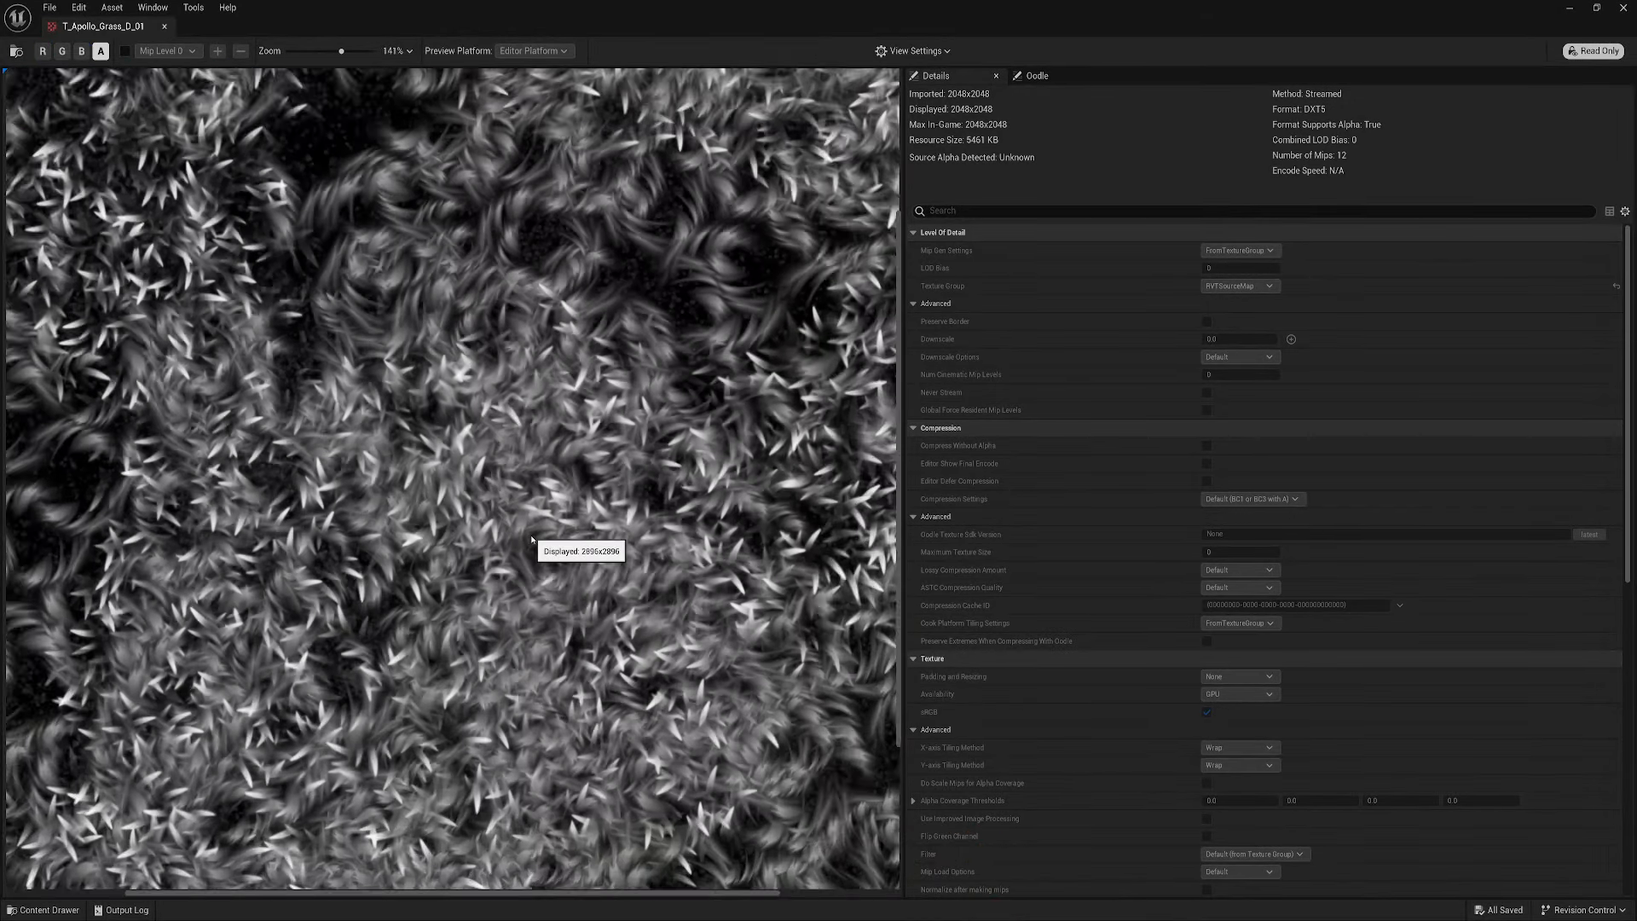
pyautogui.scroll(-3, 614, 524)
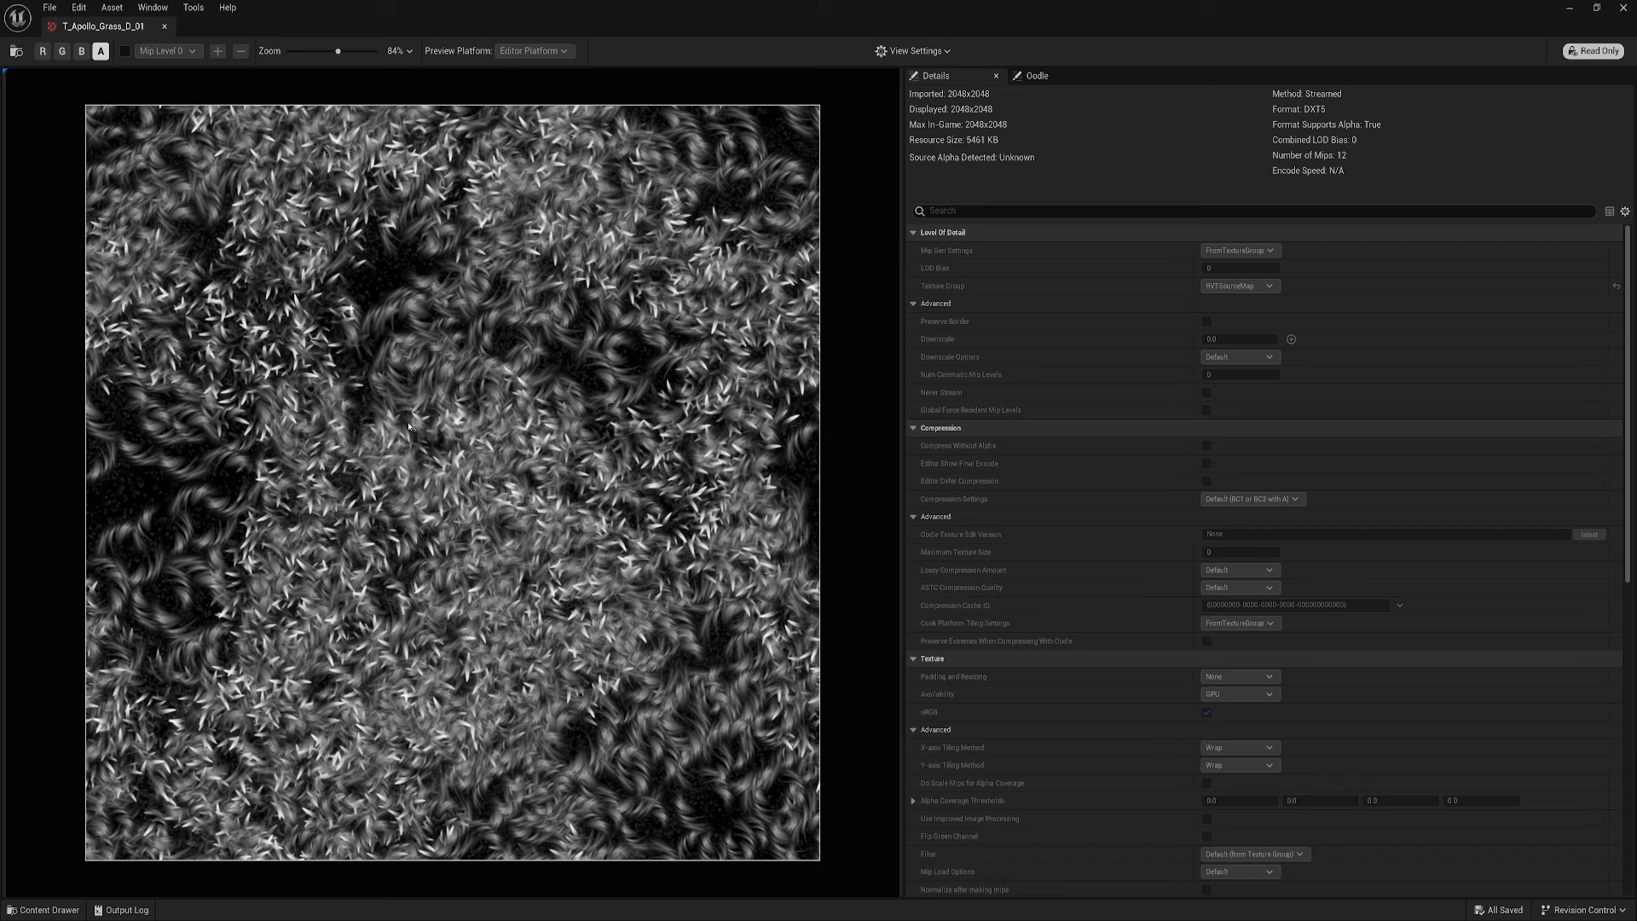
pyautogui.click(165, 26)
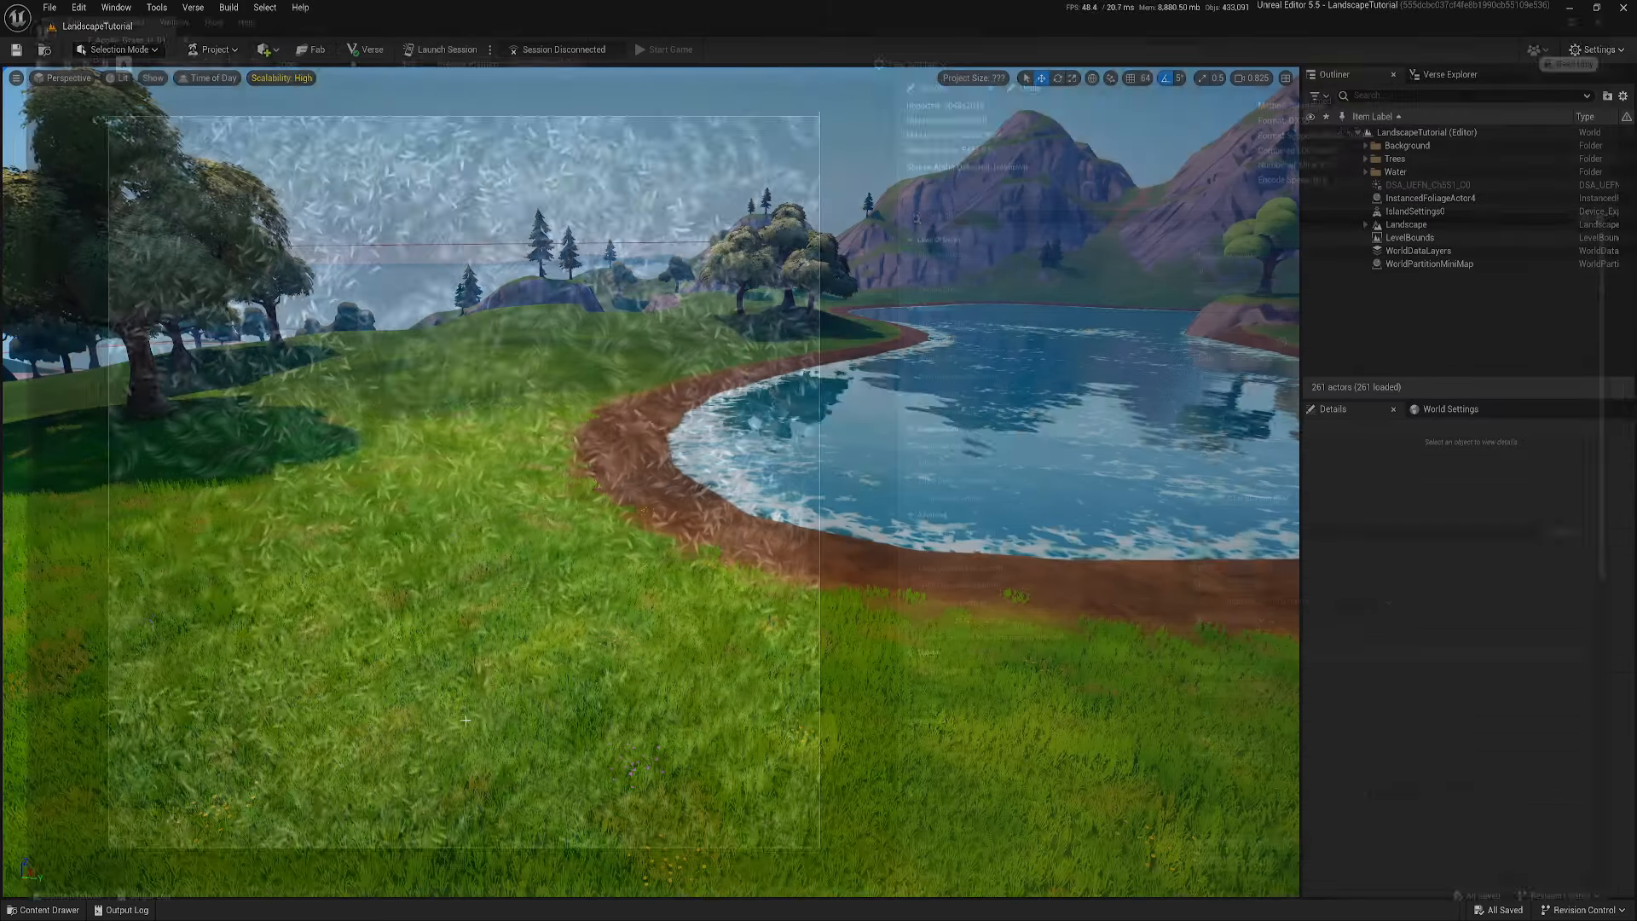
# Return to the project's Grass01 texture folder and inspect its normal and albedo textures
pyautogui.click(43, 910)
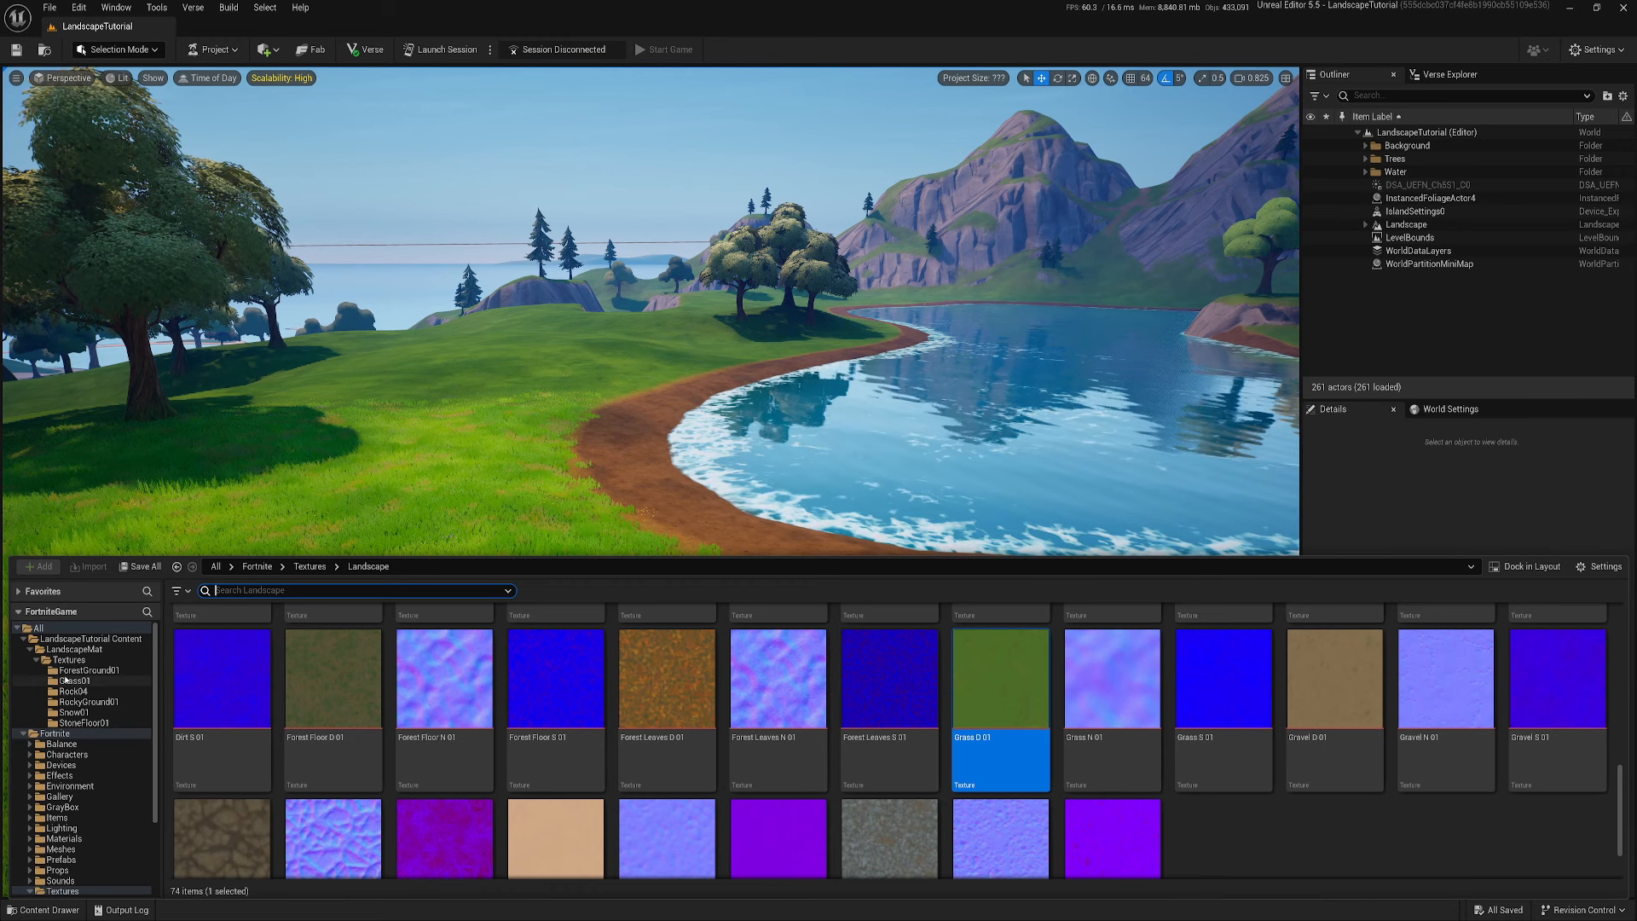
pyautogui.click(74, 680)
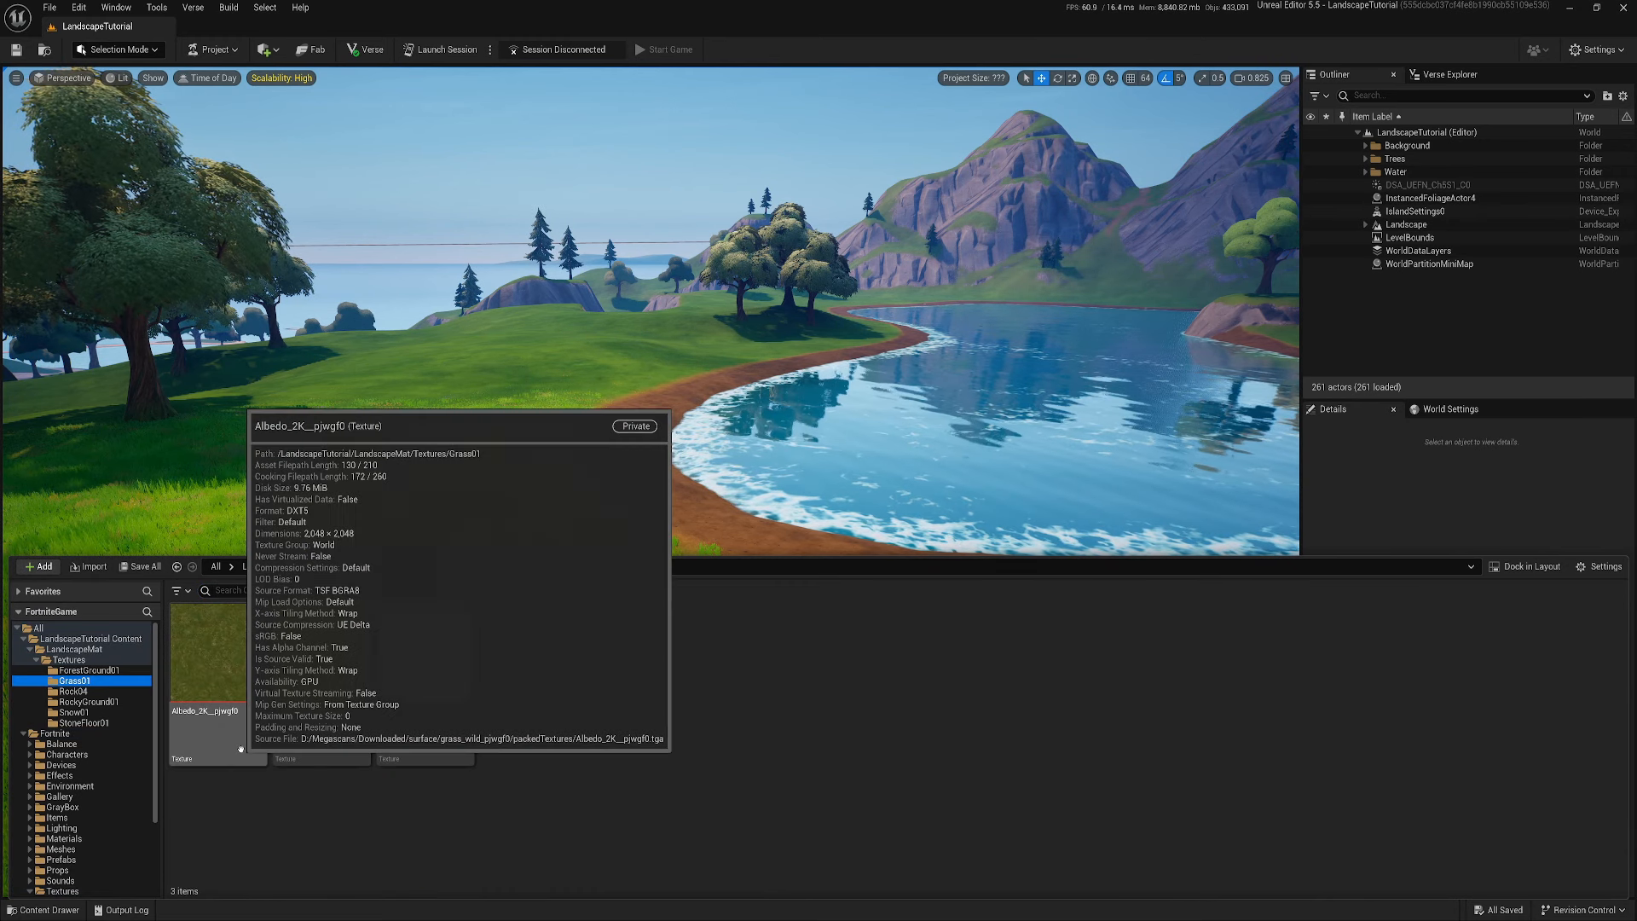
pyautogui.click(408, 732)
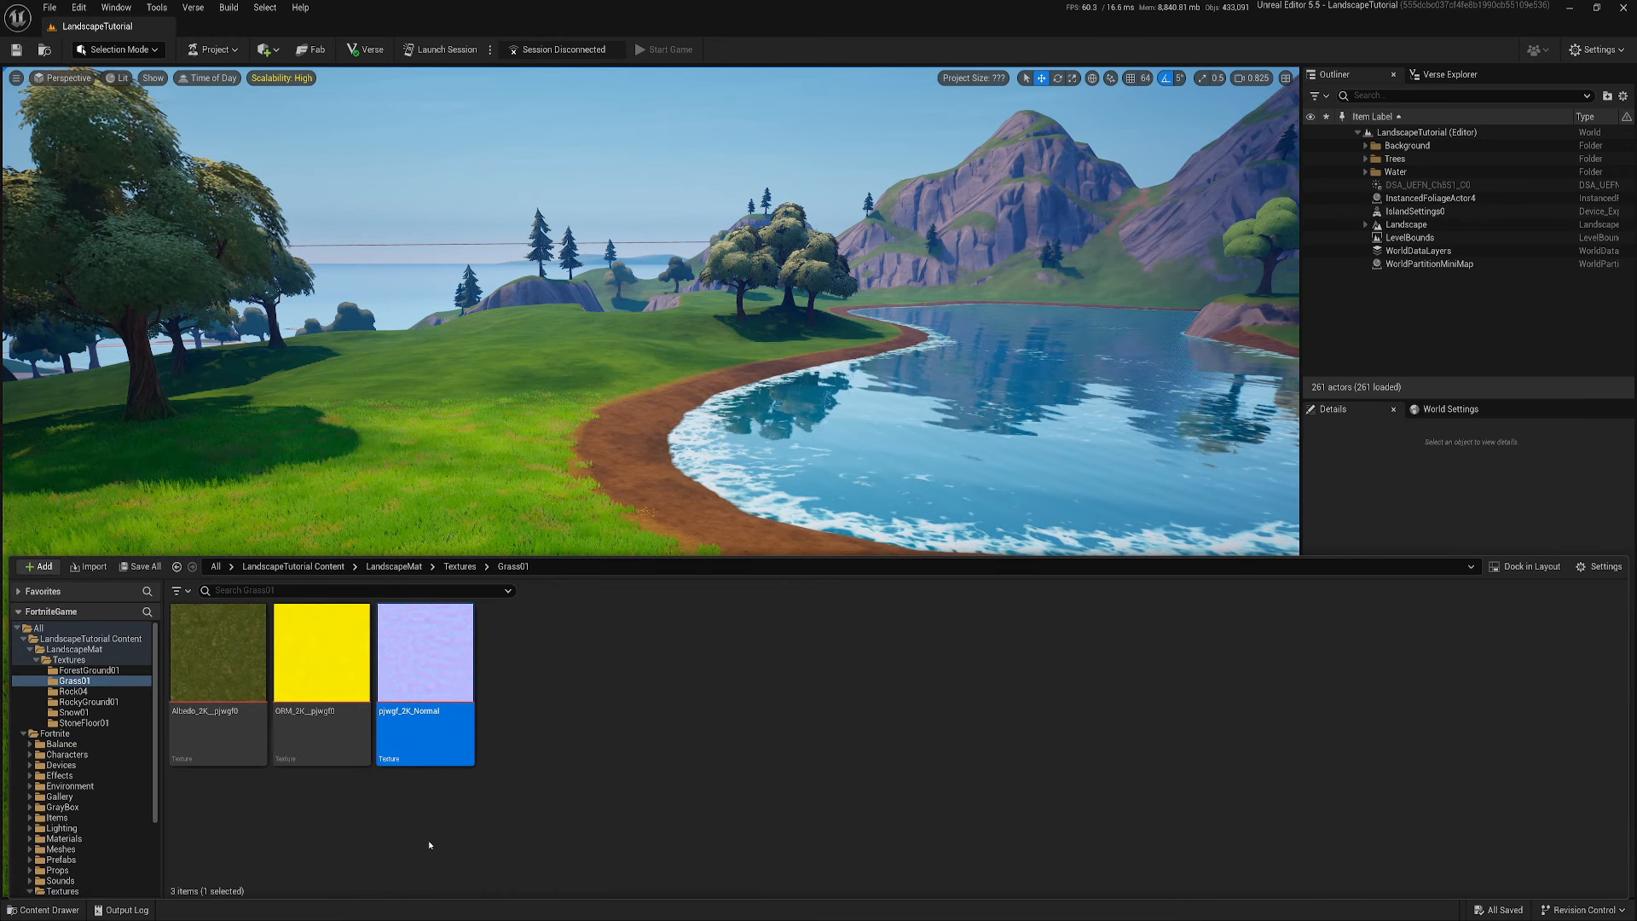
pyautogui.click(221, 750)
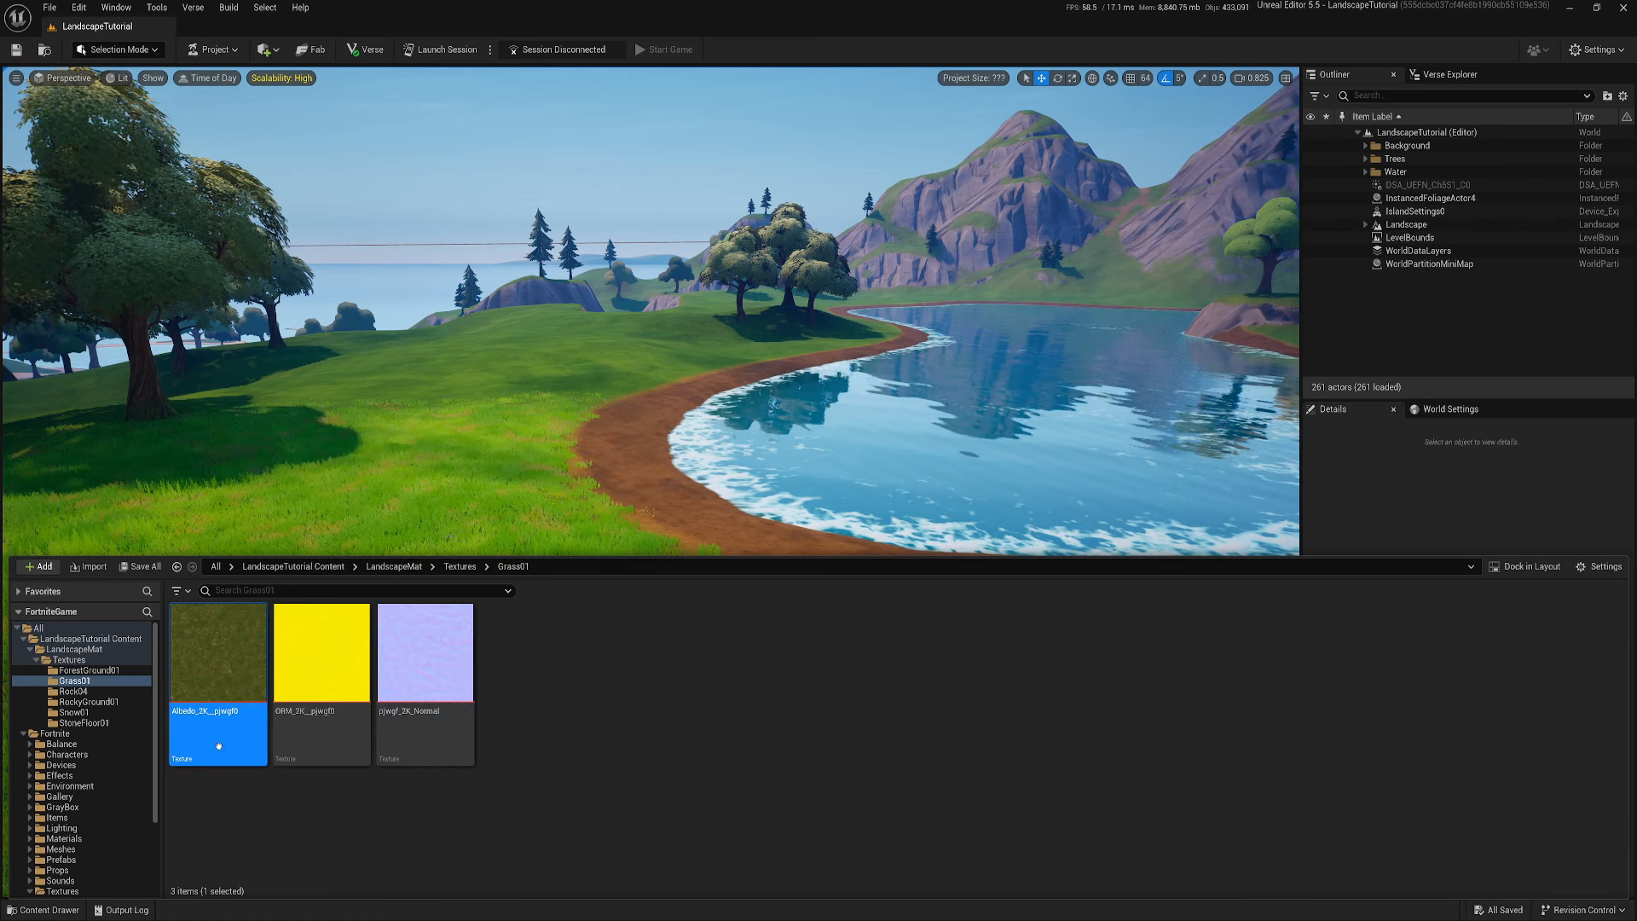
pyautogui.click(299, 812)
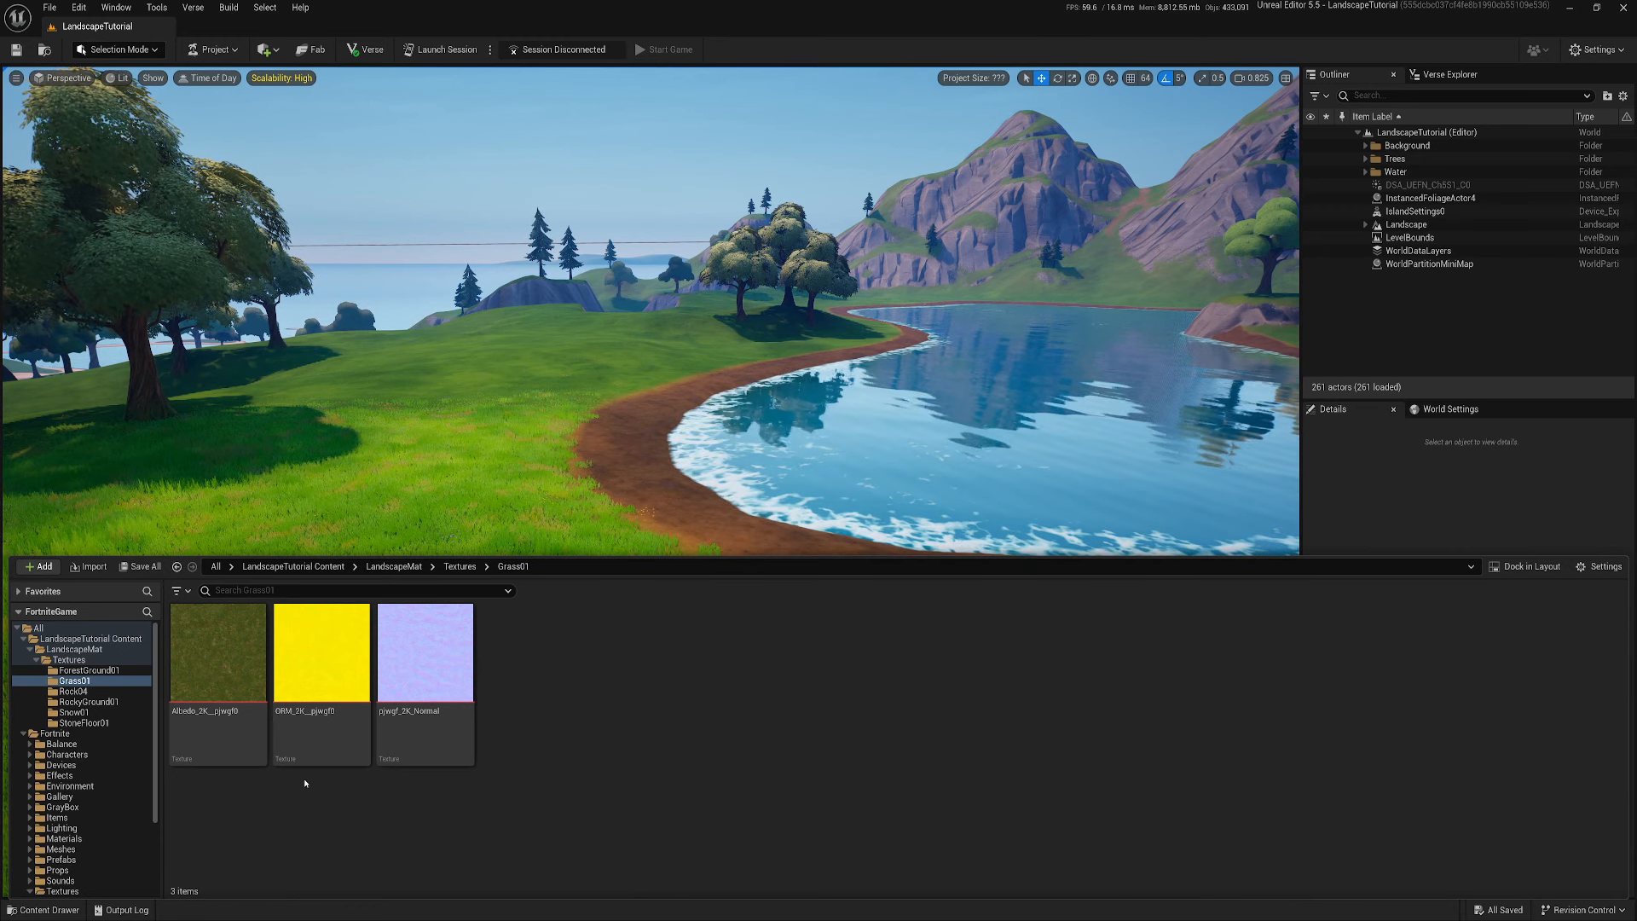
pyautogui.click(214, 724)
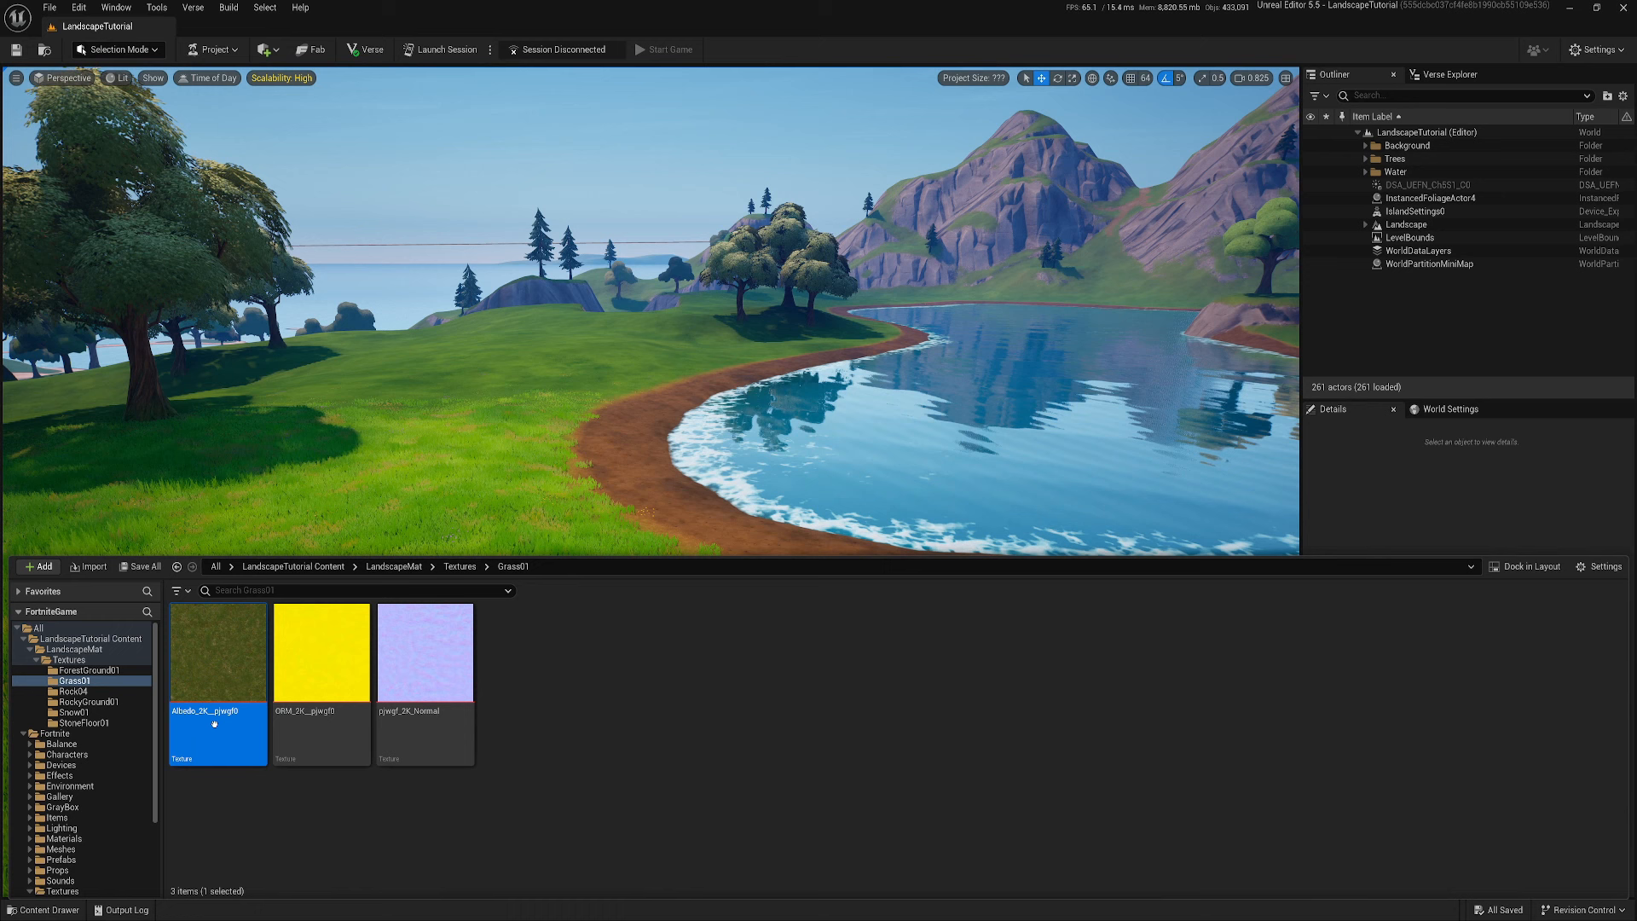
pyautogui.click(274, 791)
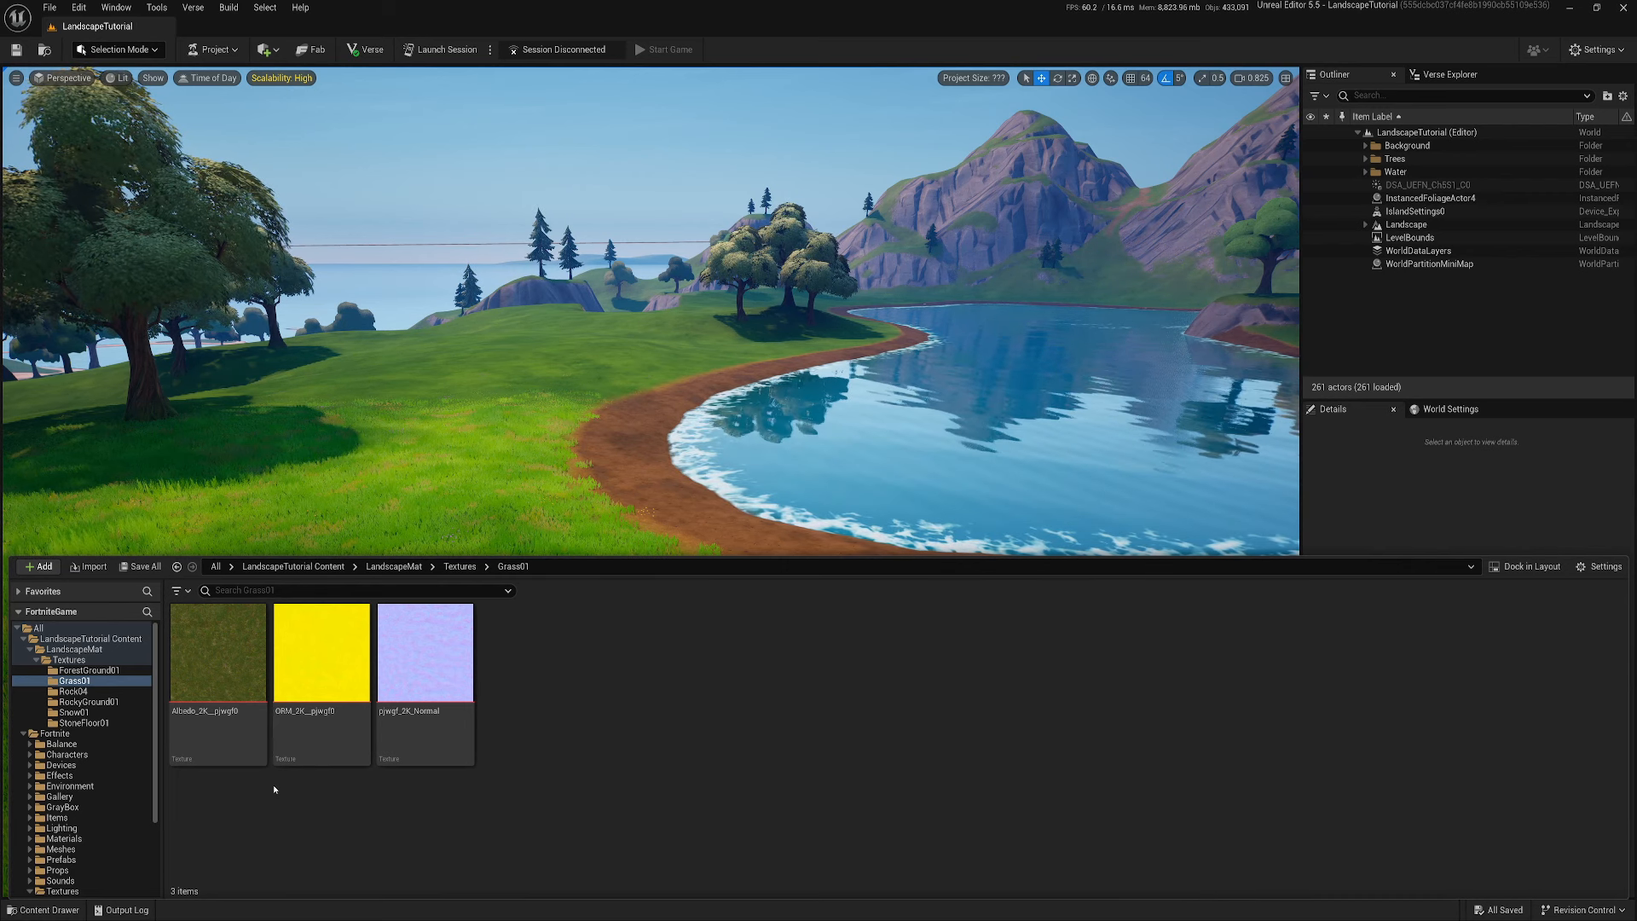
# Browse the packed textures in Rock04, Snow01 and ForestGround01, and return to the Grass01 folder
pyautogui.click(86, 702)
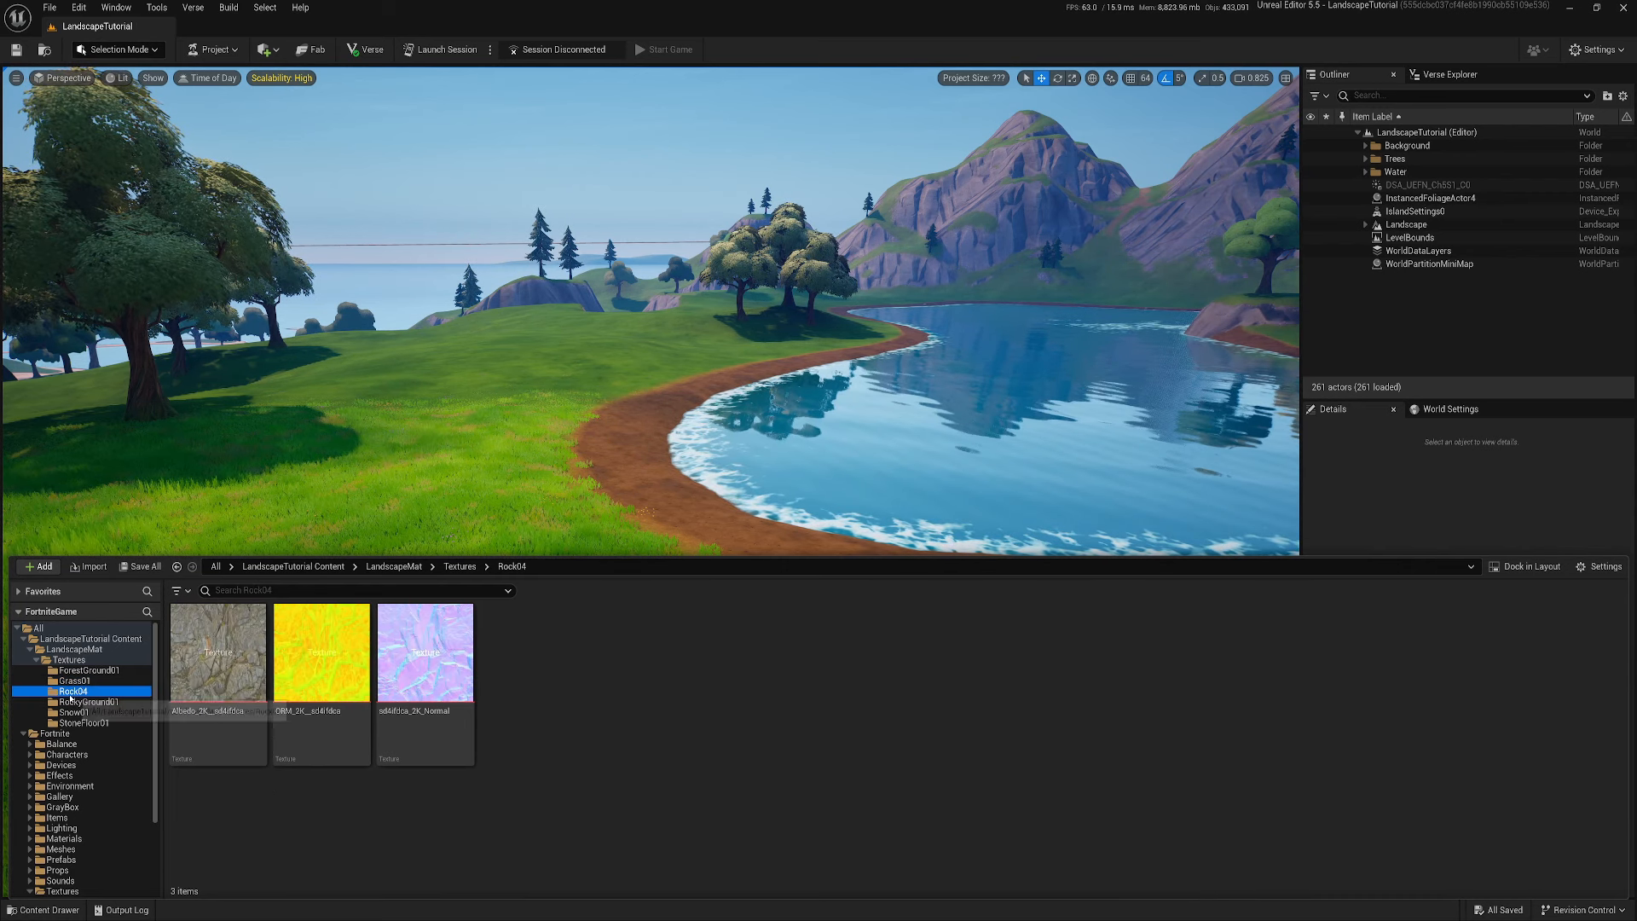
pyautogui.press('Down')
pyautogui.press('Down')
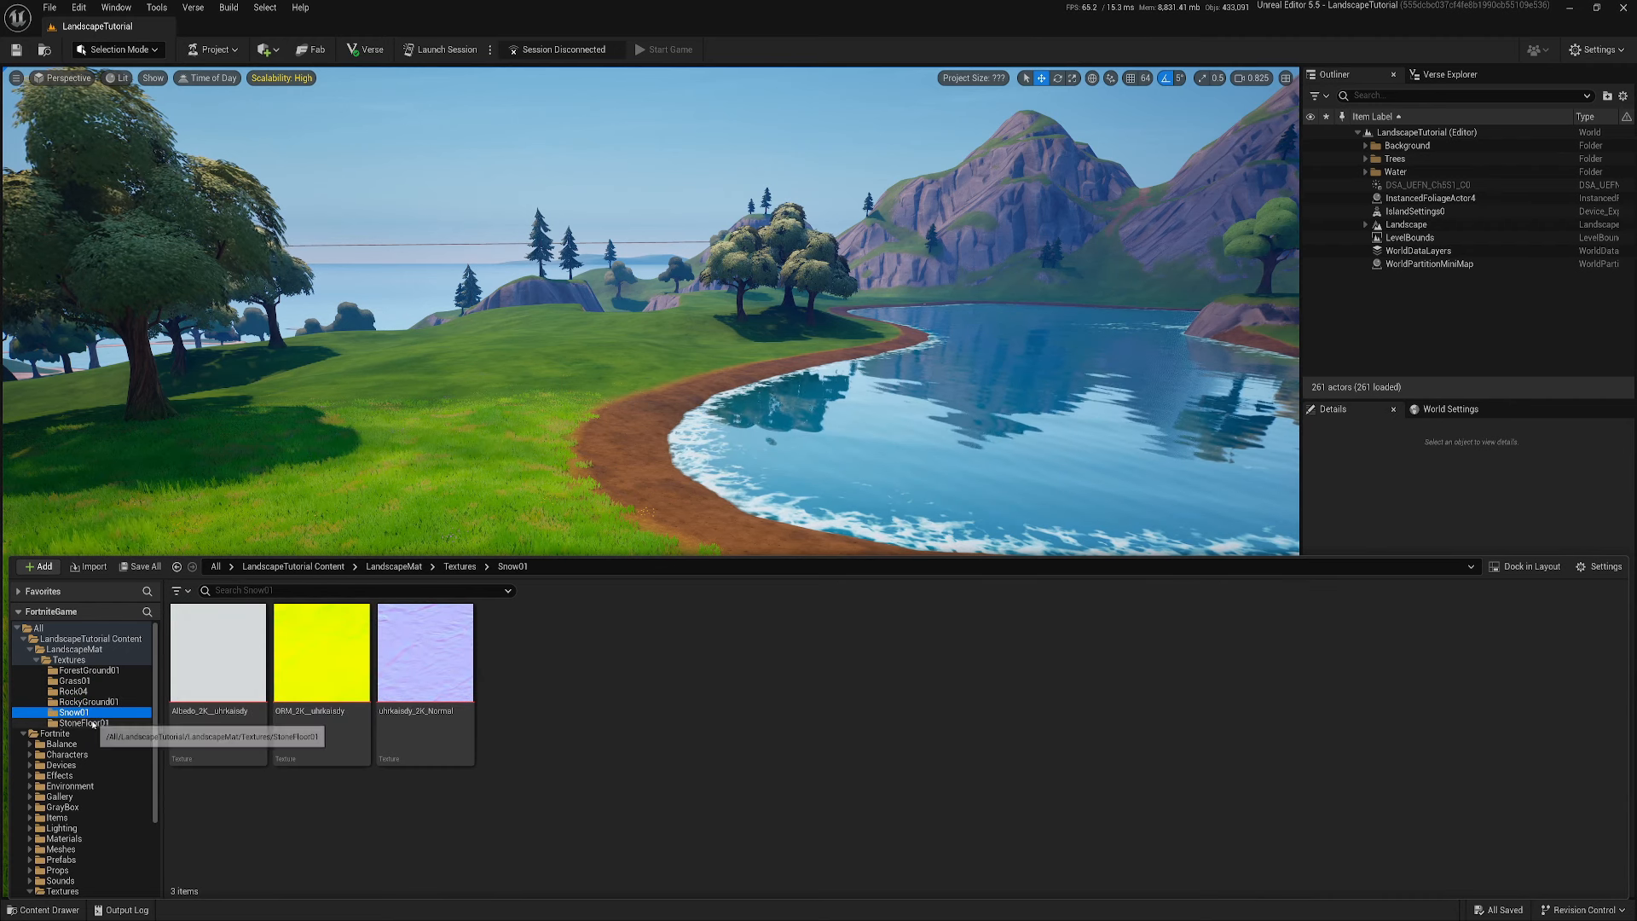
pyautogui.click(86, 670)
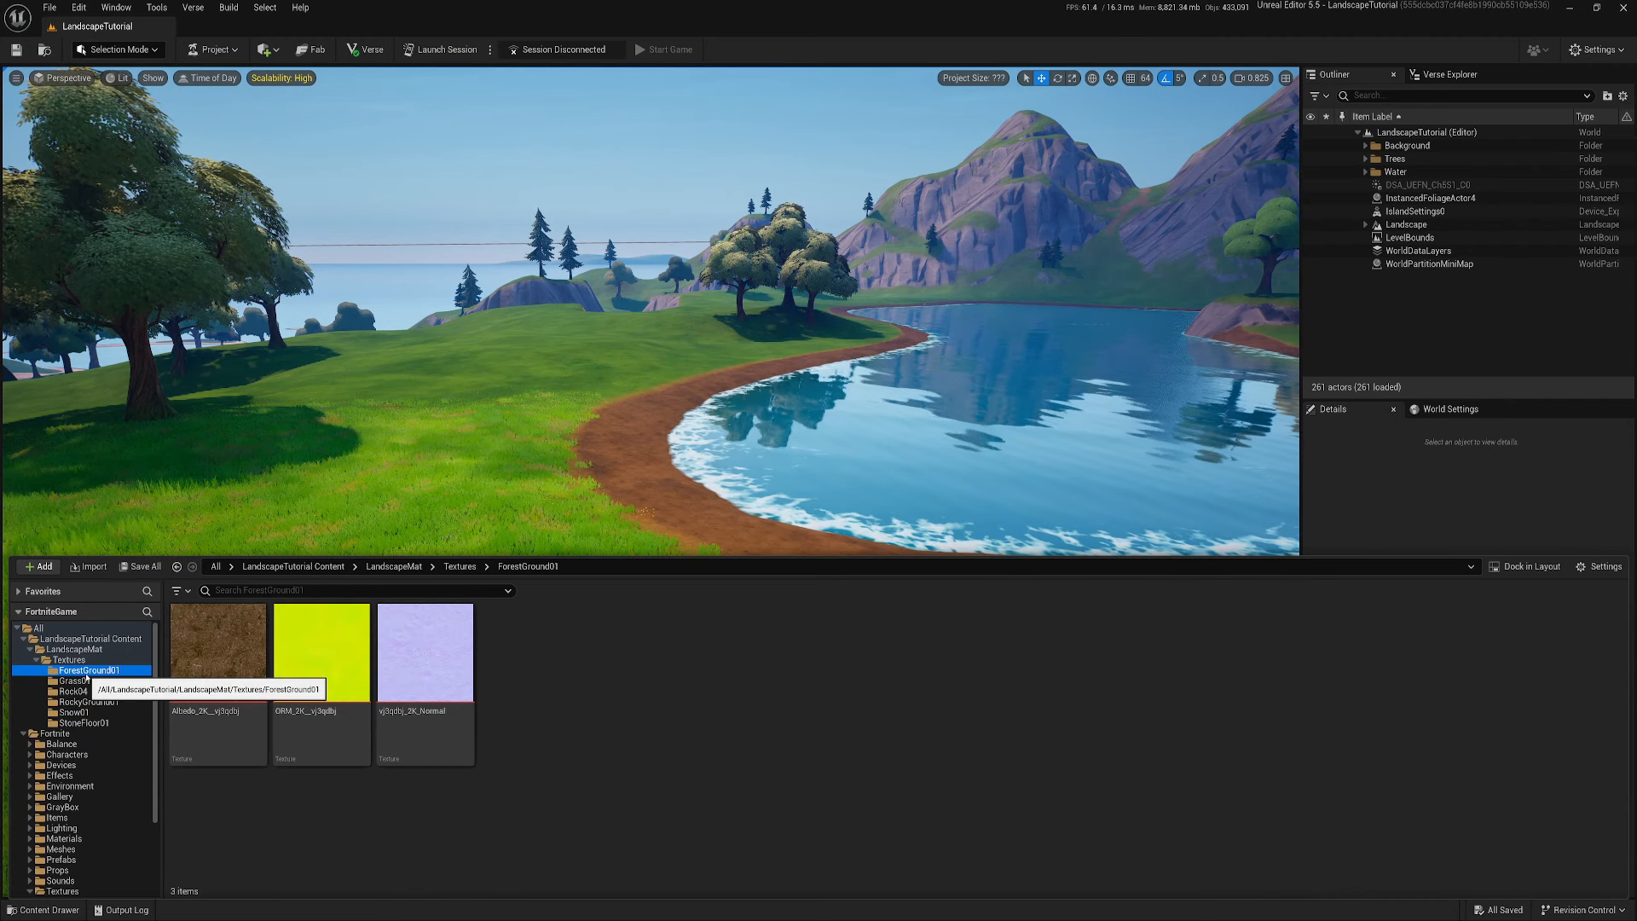
pyautogui.click(87, 682)
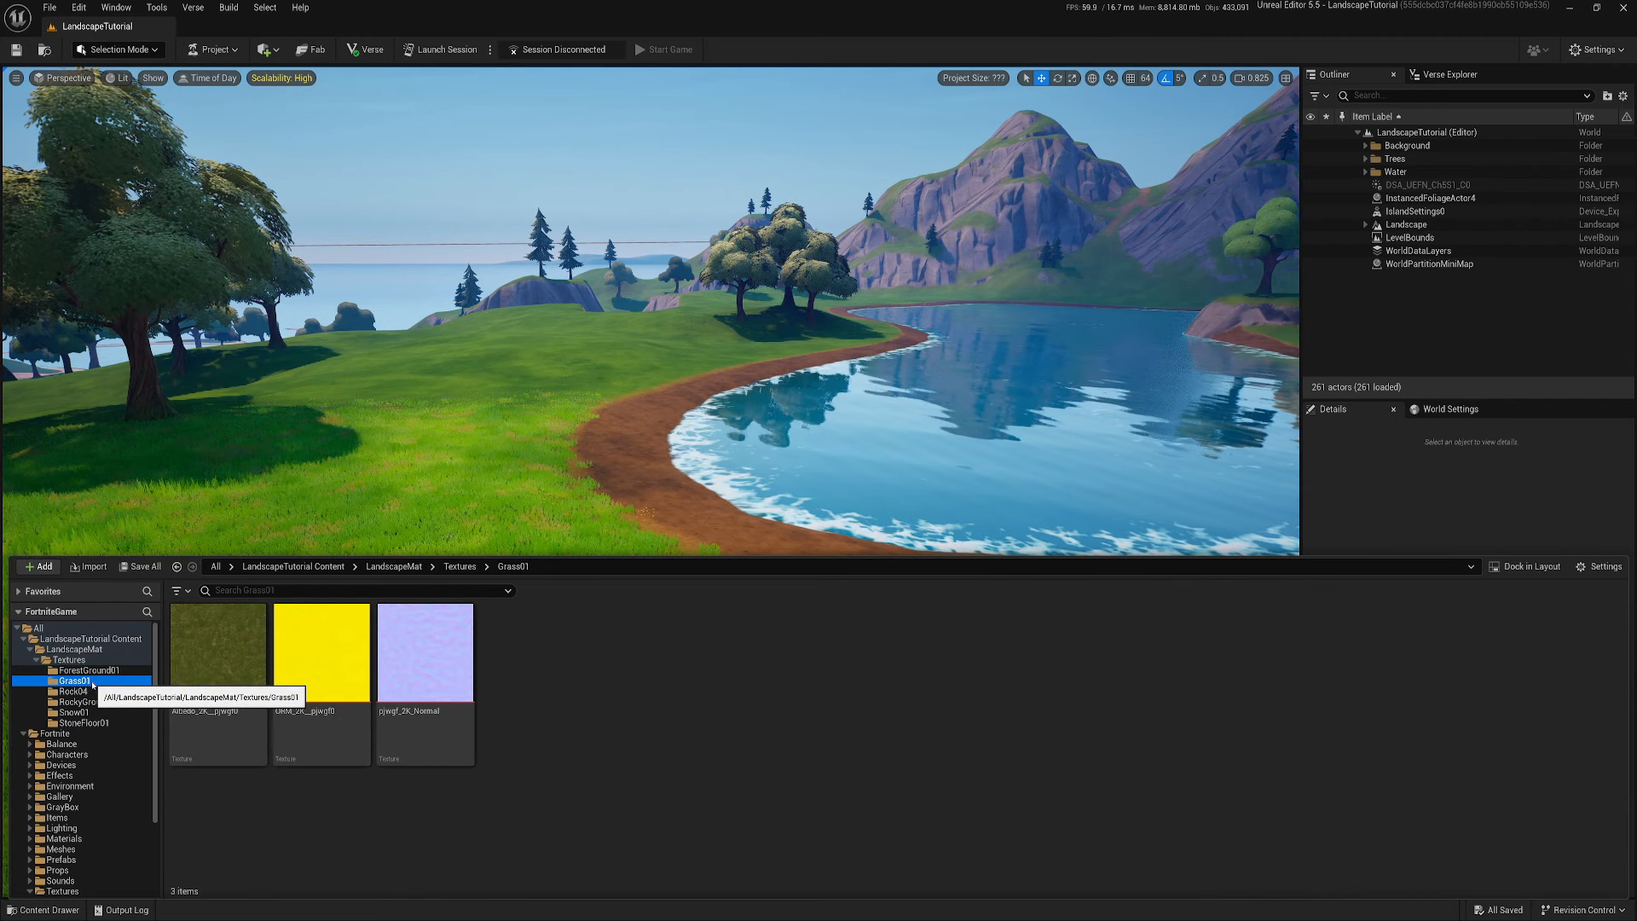
pyautogui.moveTo(210, 692)
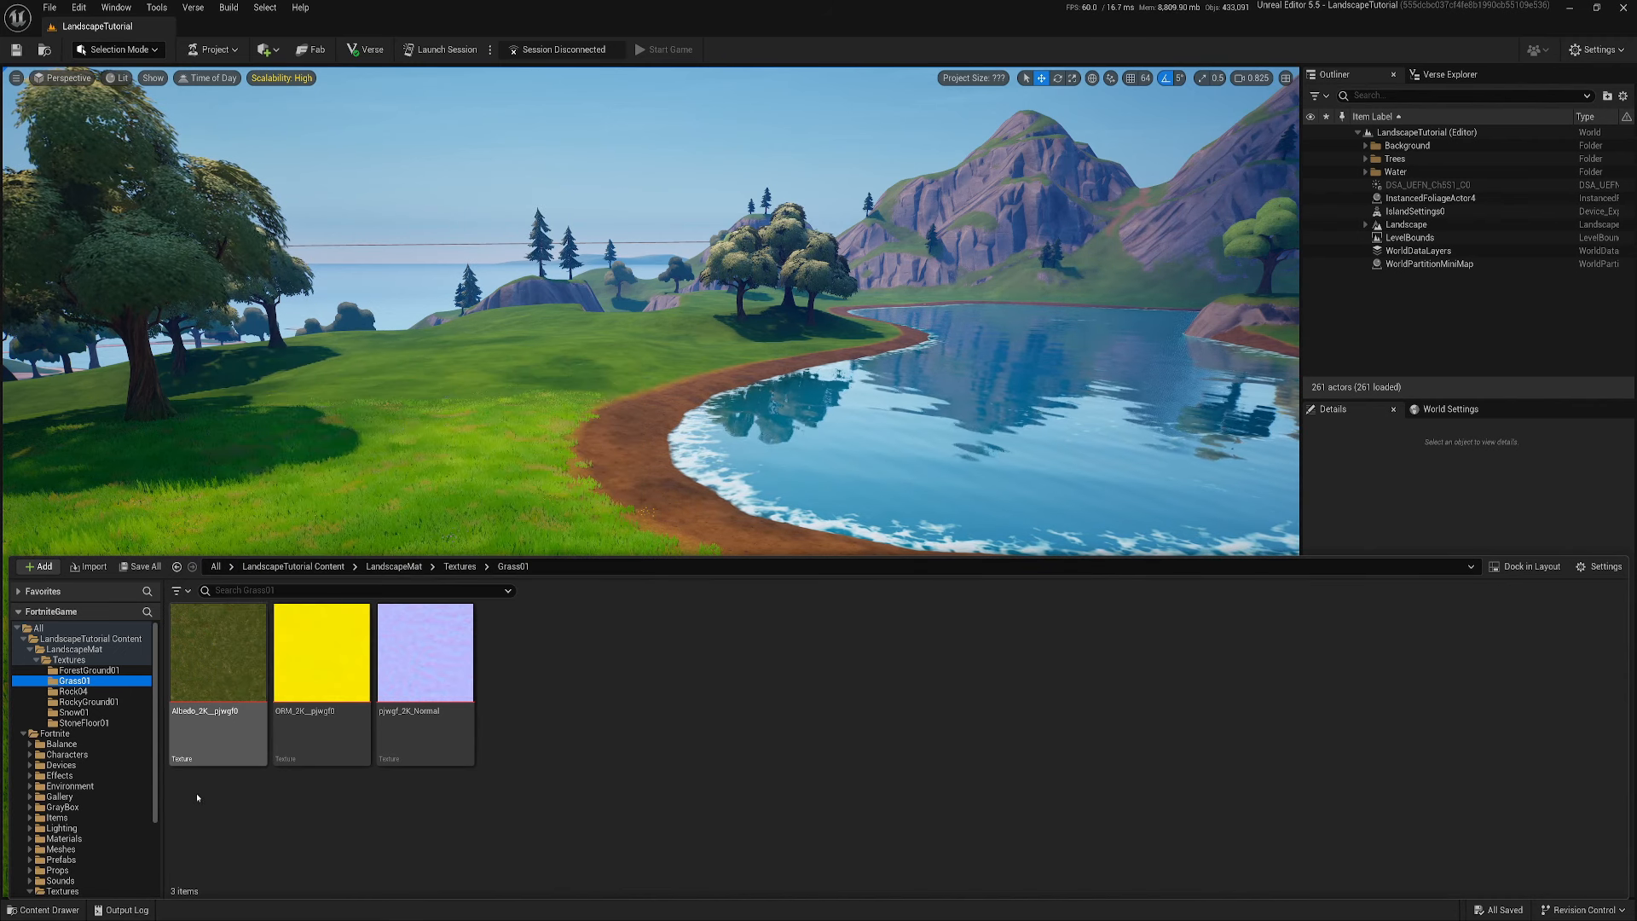
pyautogui.click(225, 793)
# Switch to Quixel Bridge, dismiss the Megascans announcement, and browse the Gravel surfaces category
pyautogui.hotkey('alt', 'Tab')
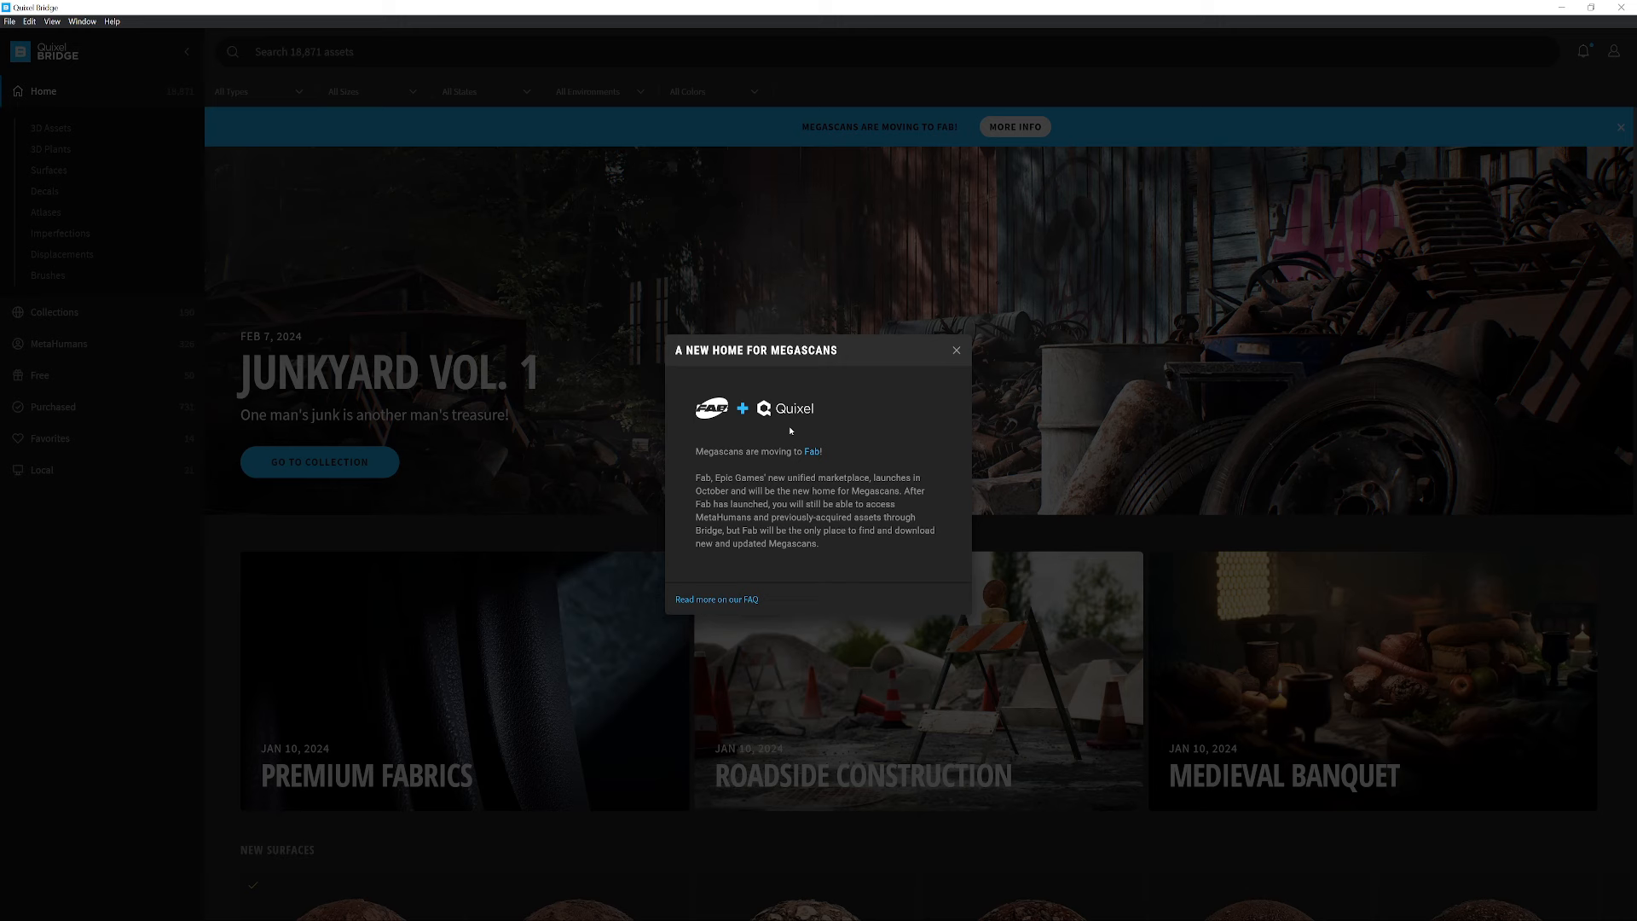
pyautogui.click(957, 351)
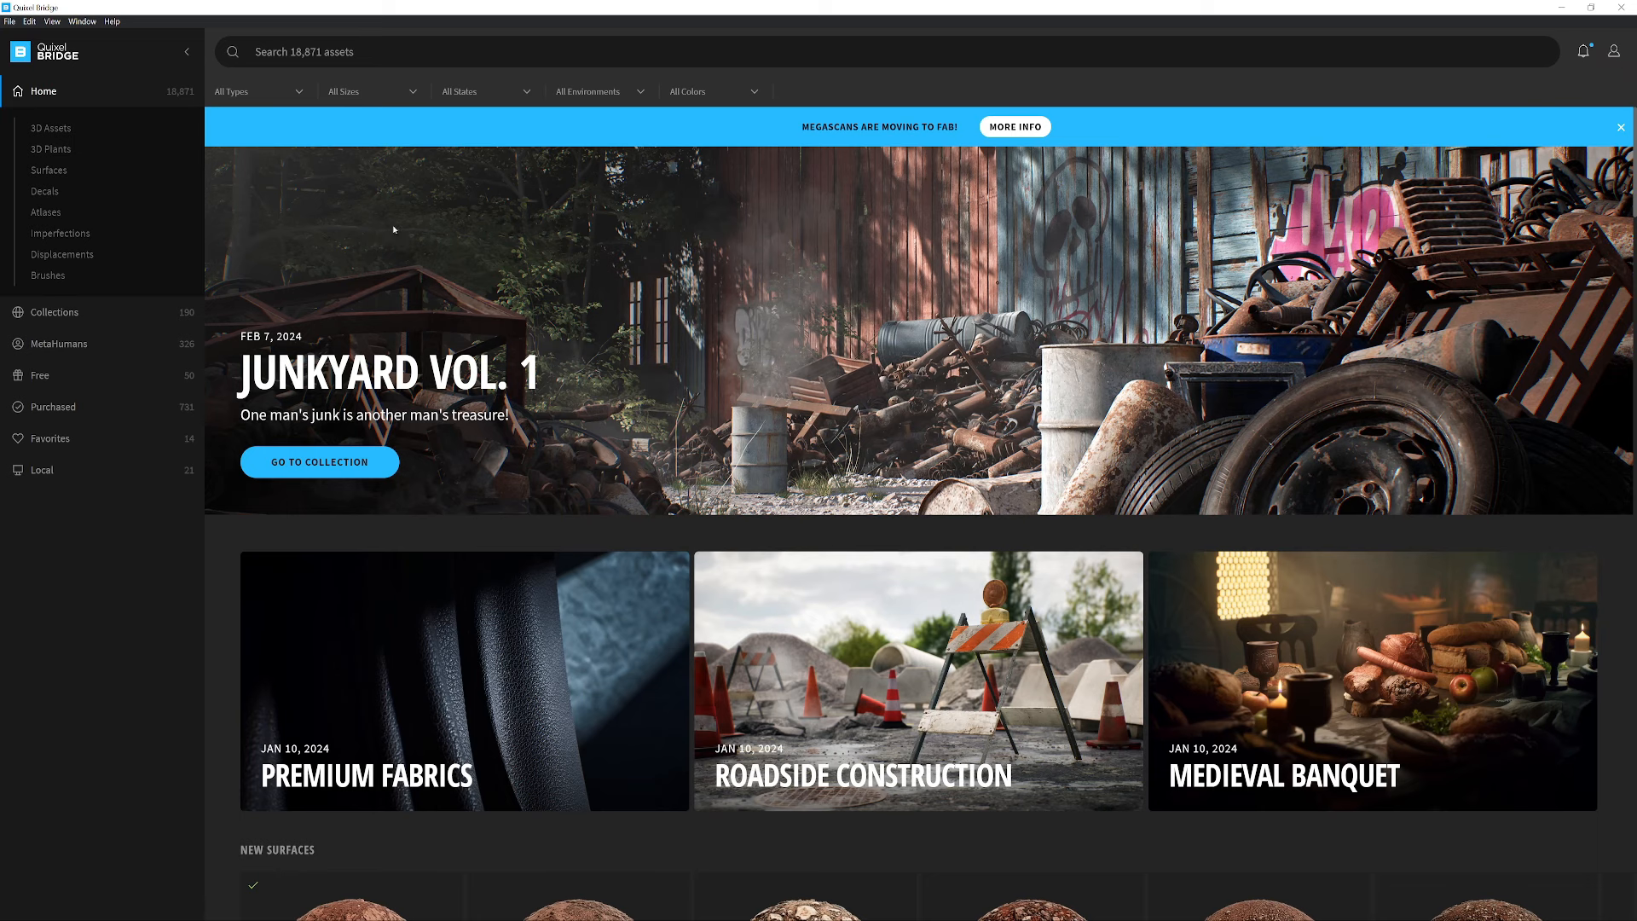
pyautogui.click(60, 171)
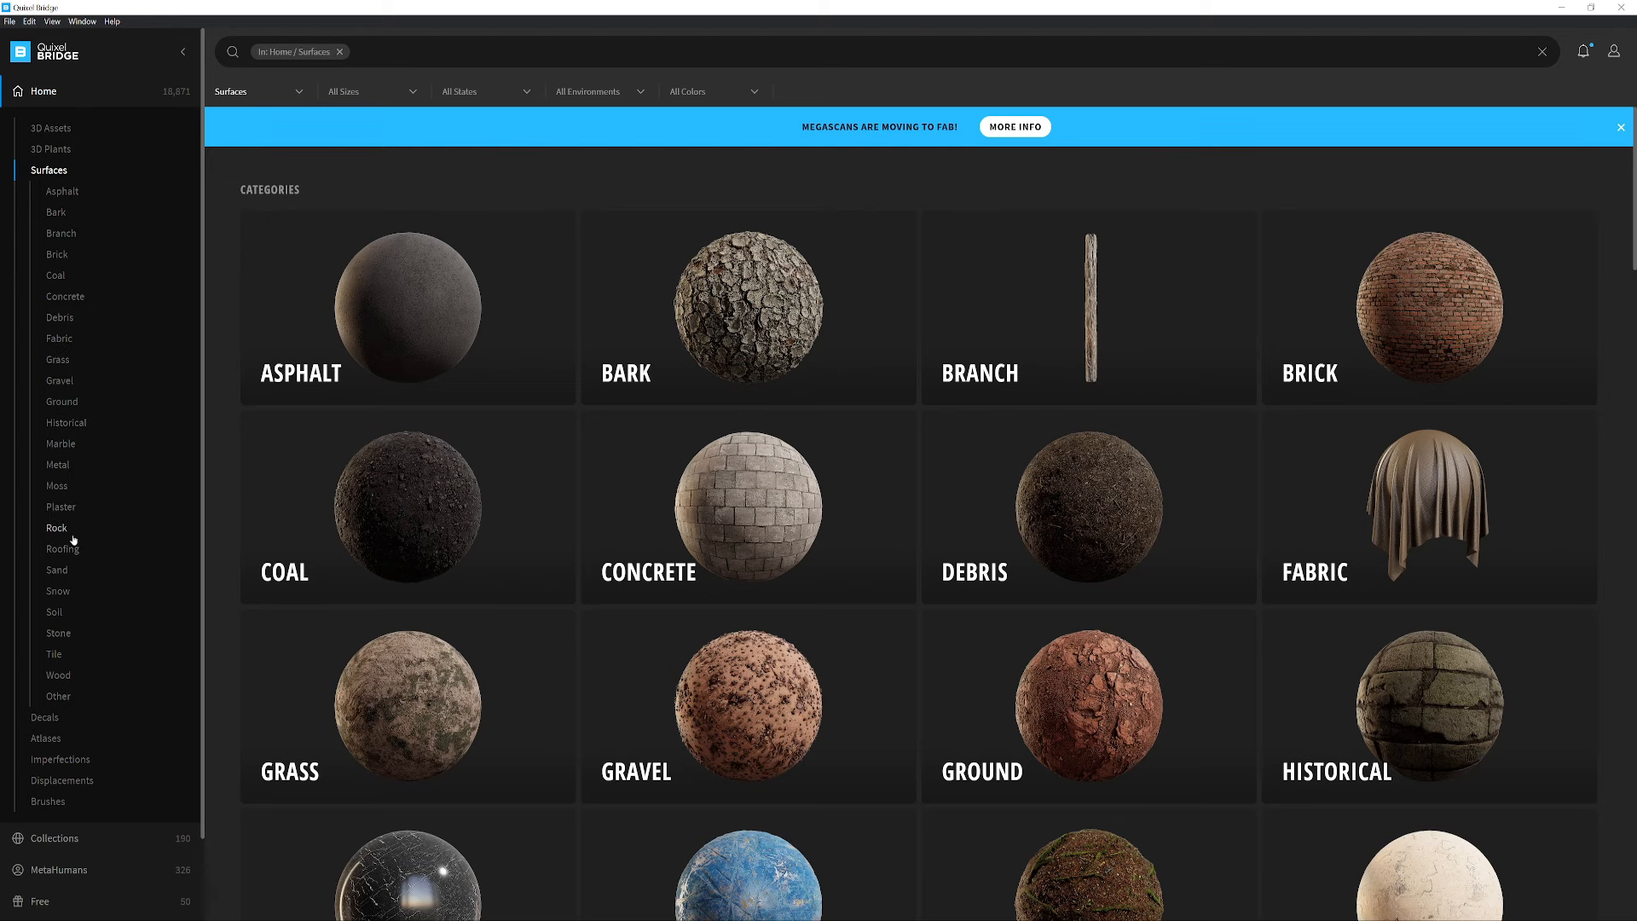
pyautogui.click(60, 381)
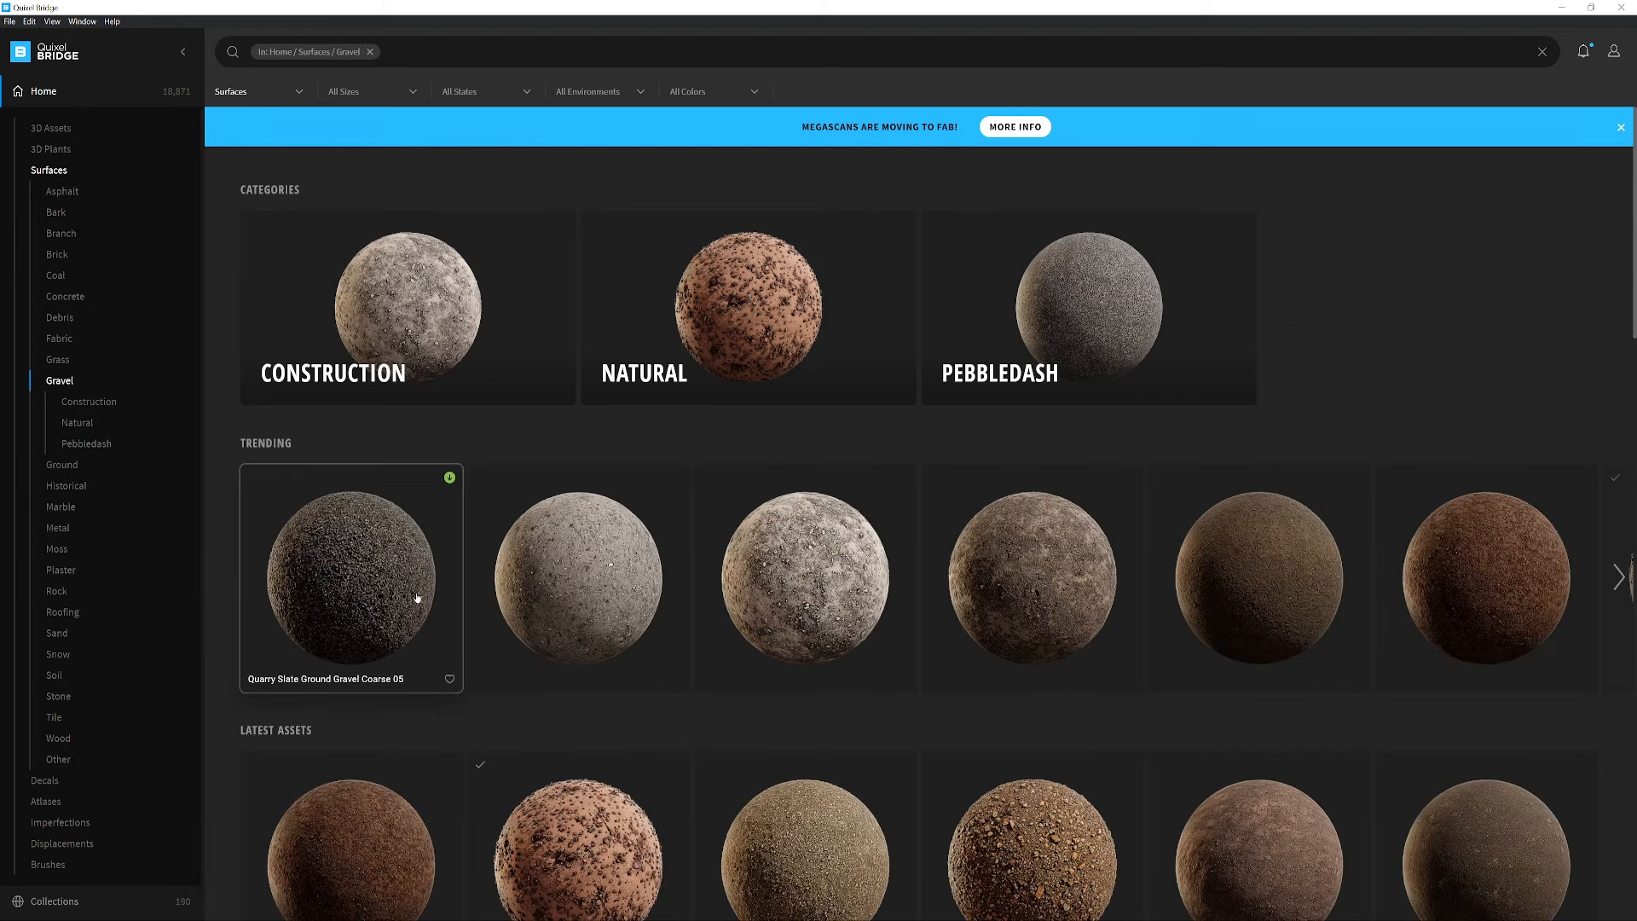
# Select the Gravel Ground surface among the latest assets and set its download resolution to 2K
pyautogui.scroll(-2, 426, 627)
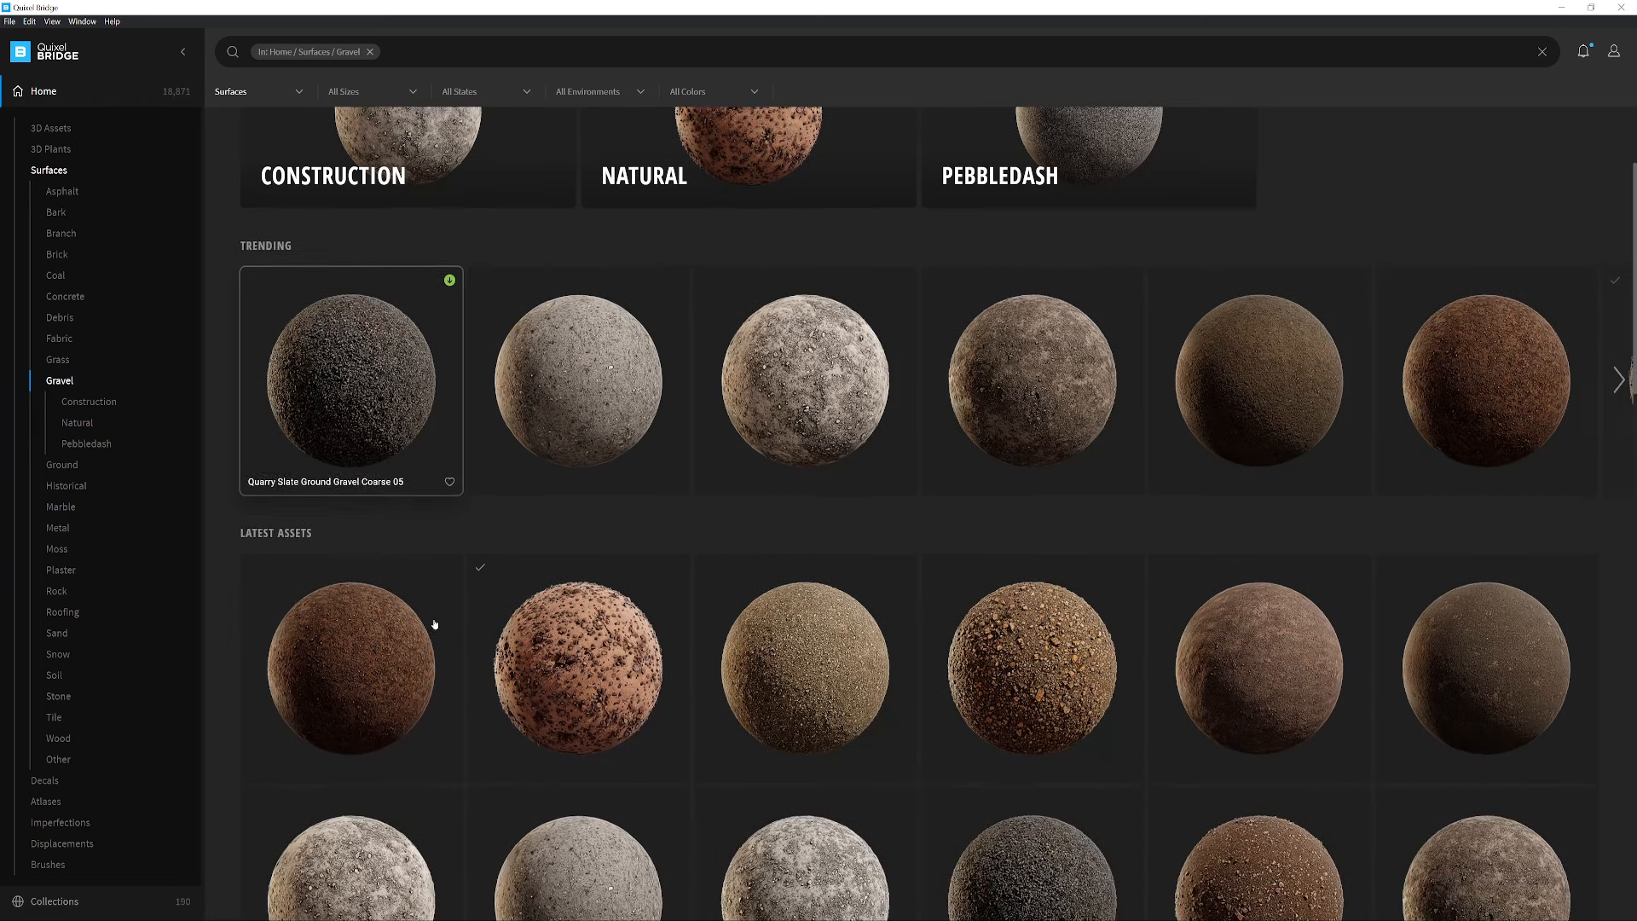
pyautogui.click(513, 671)
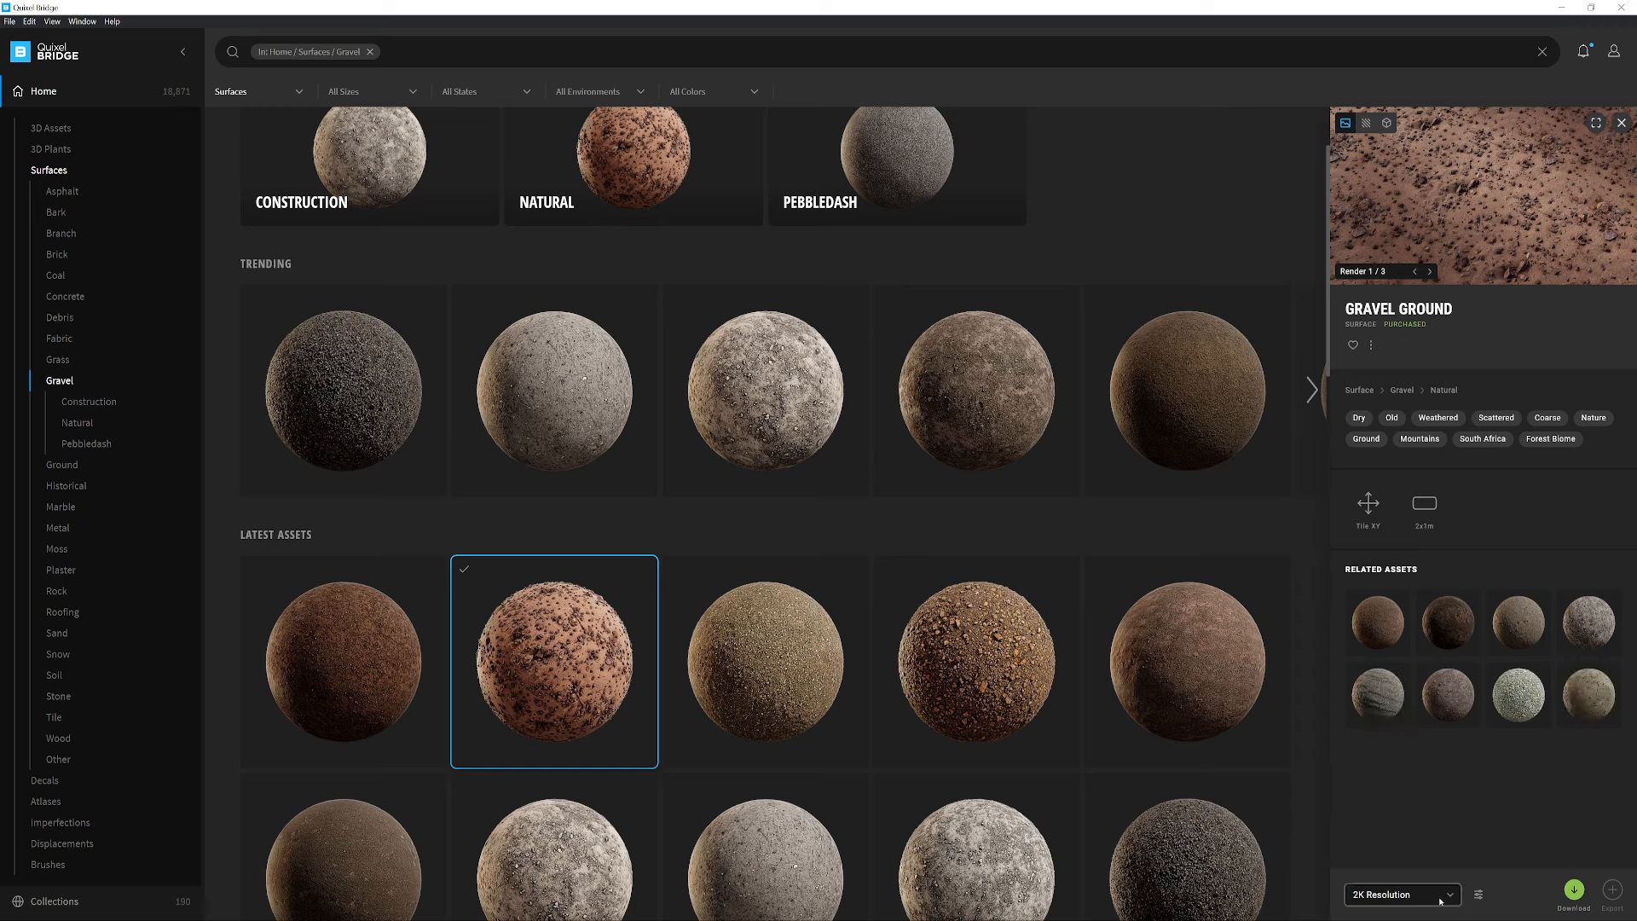
pyautogui.click(1407, 895)
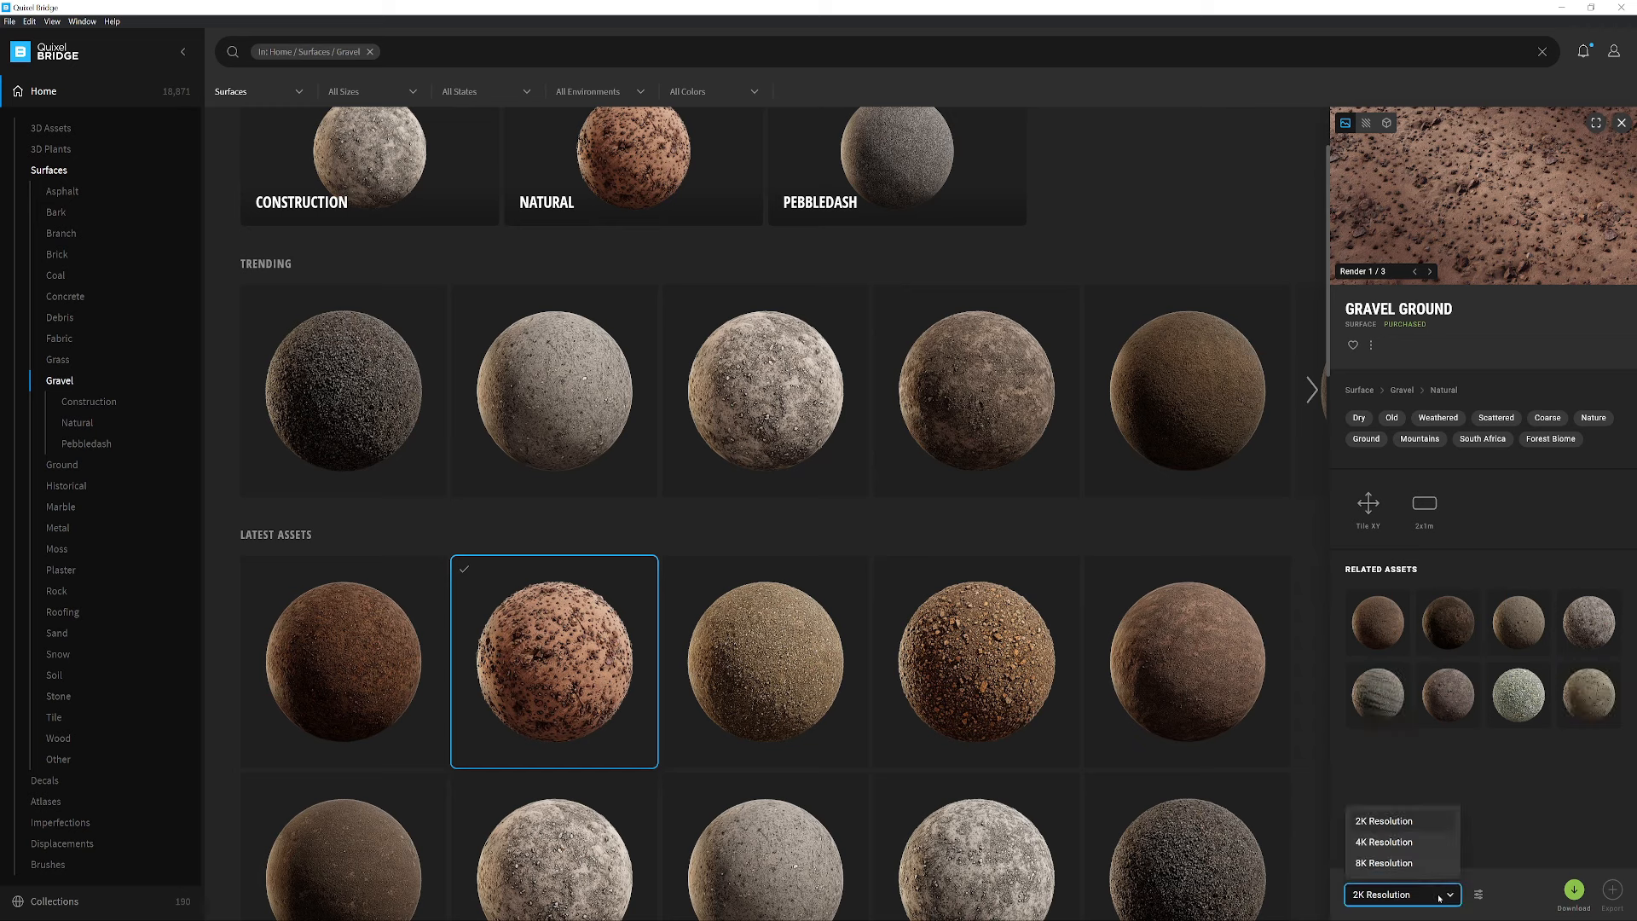
pyautogui.click(1391, 824)
# Review the enabled texture maps and file formats in the download settings, including the format choices for Roughness
pyautogui.click(1479, 895)
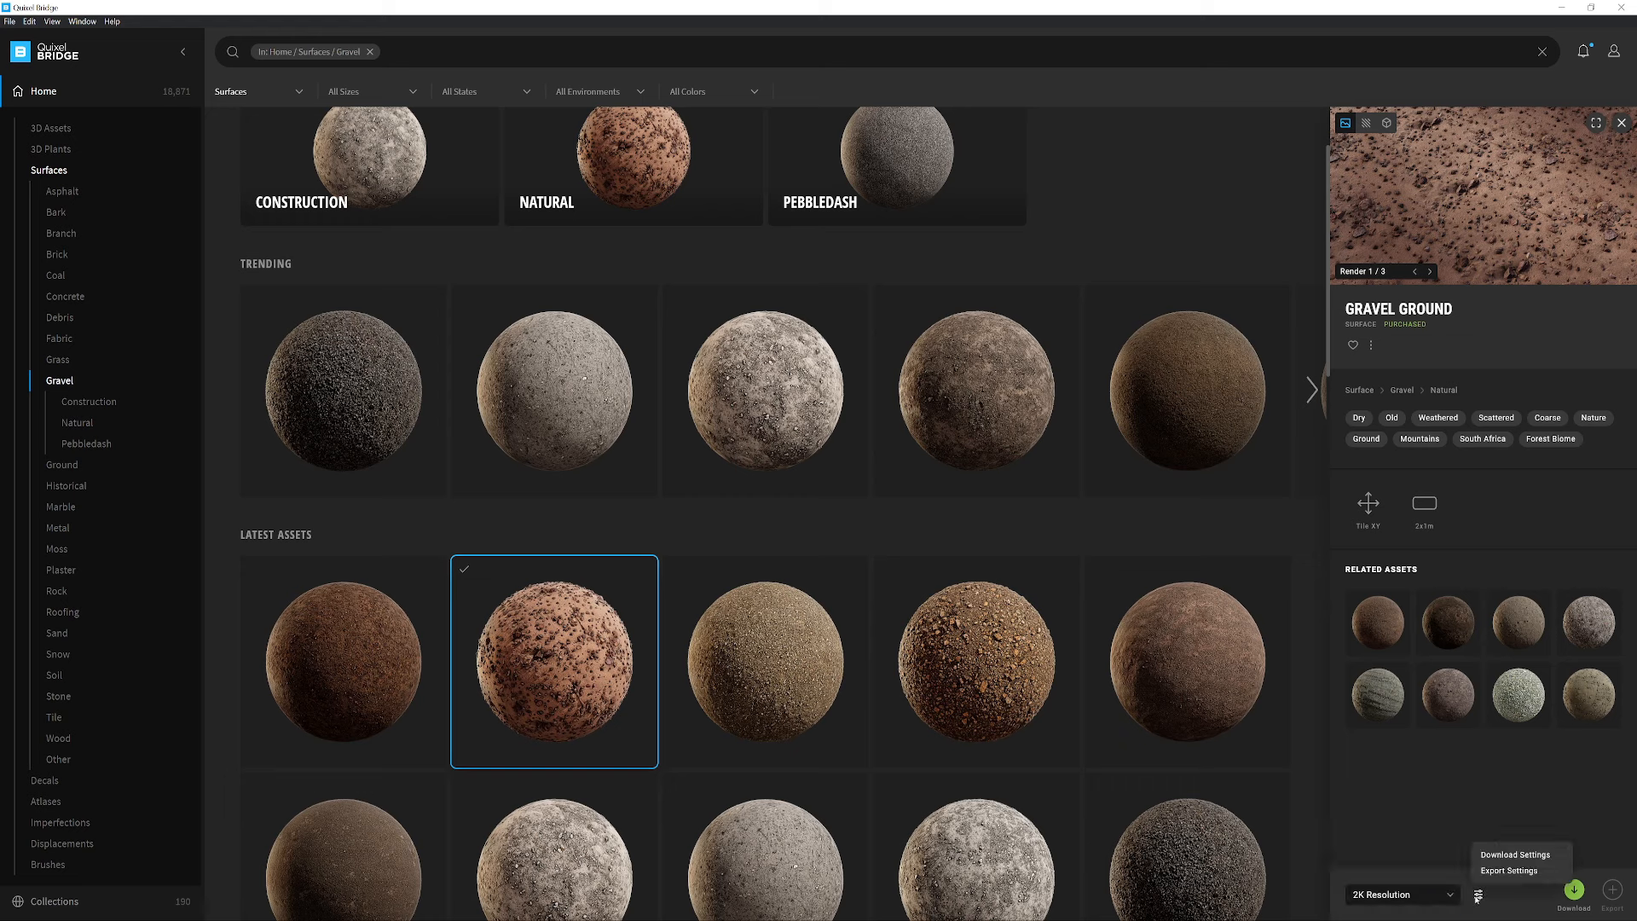
pyautogui.click(1516, 855)
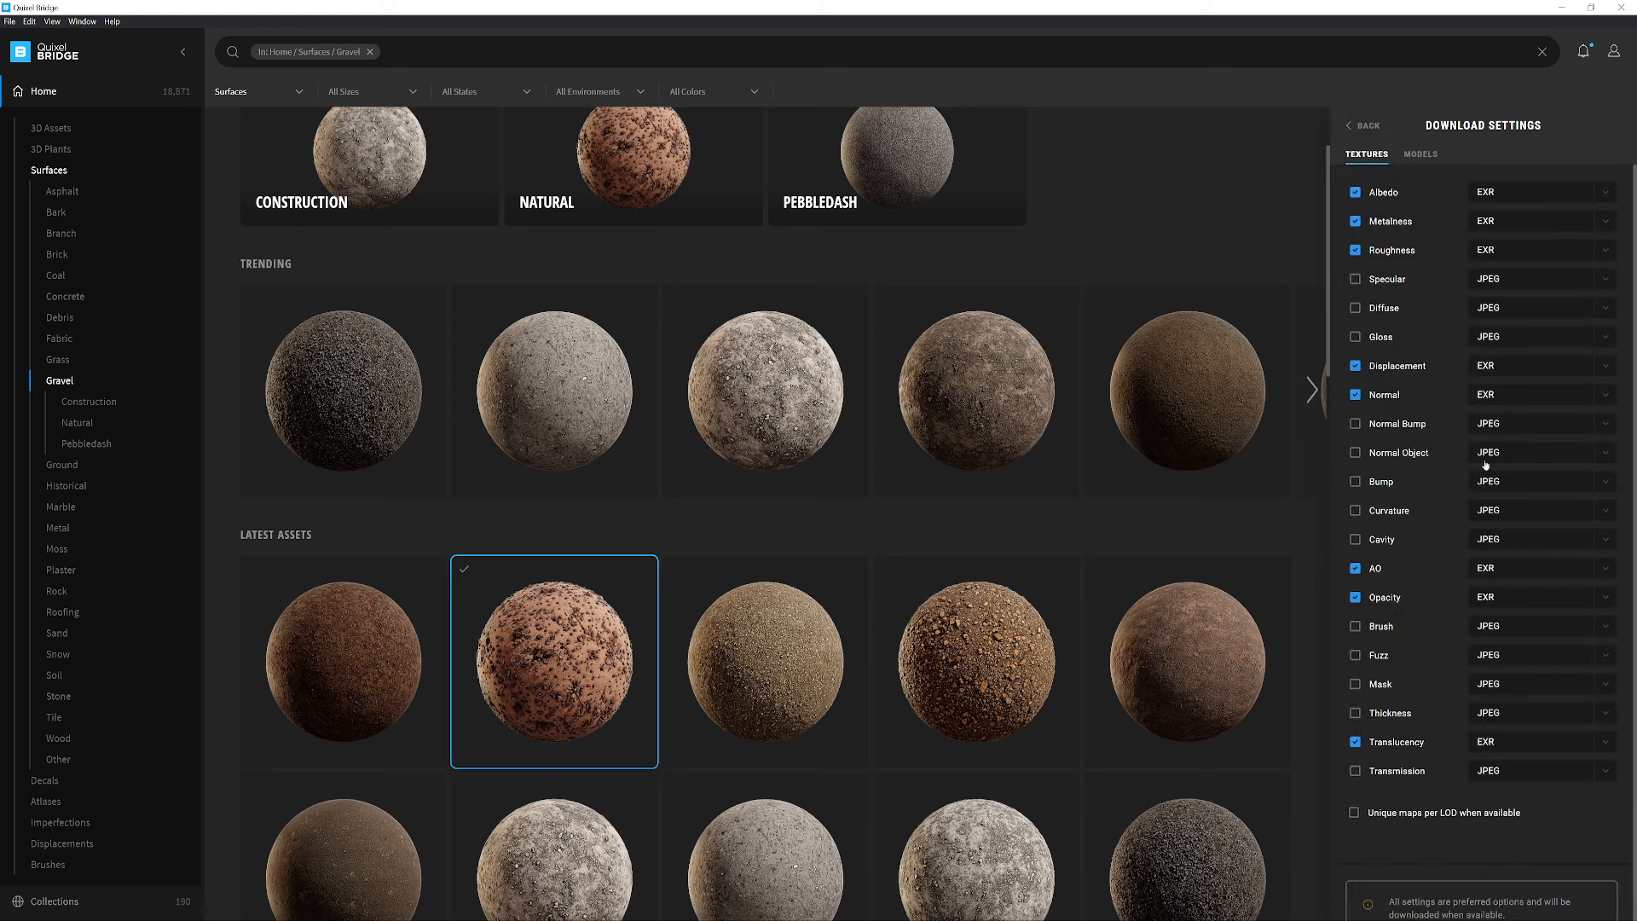
pyautogui.click(1500, 256)
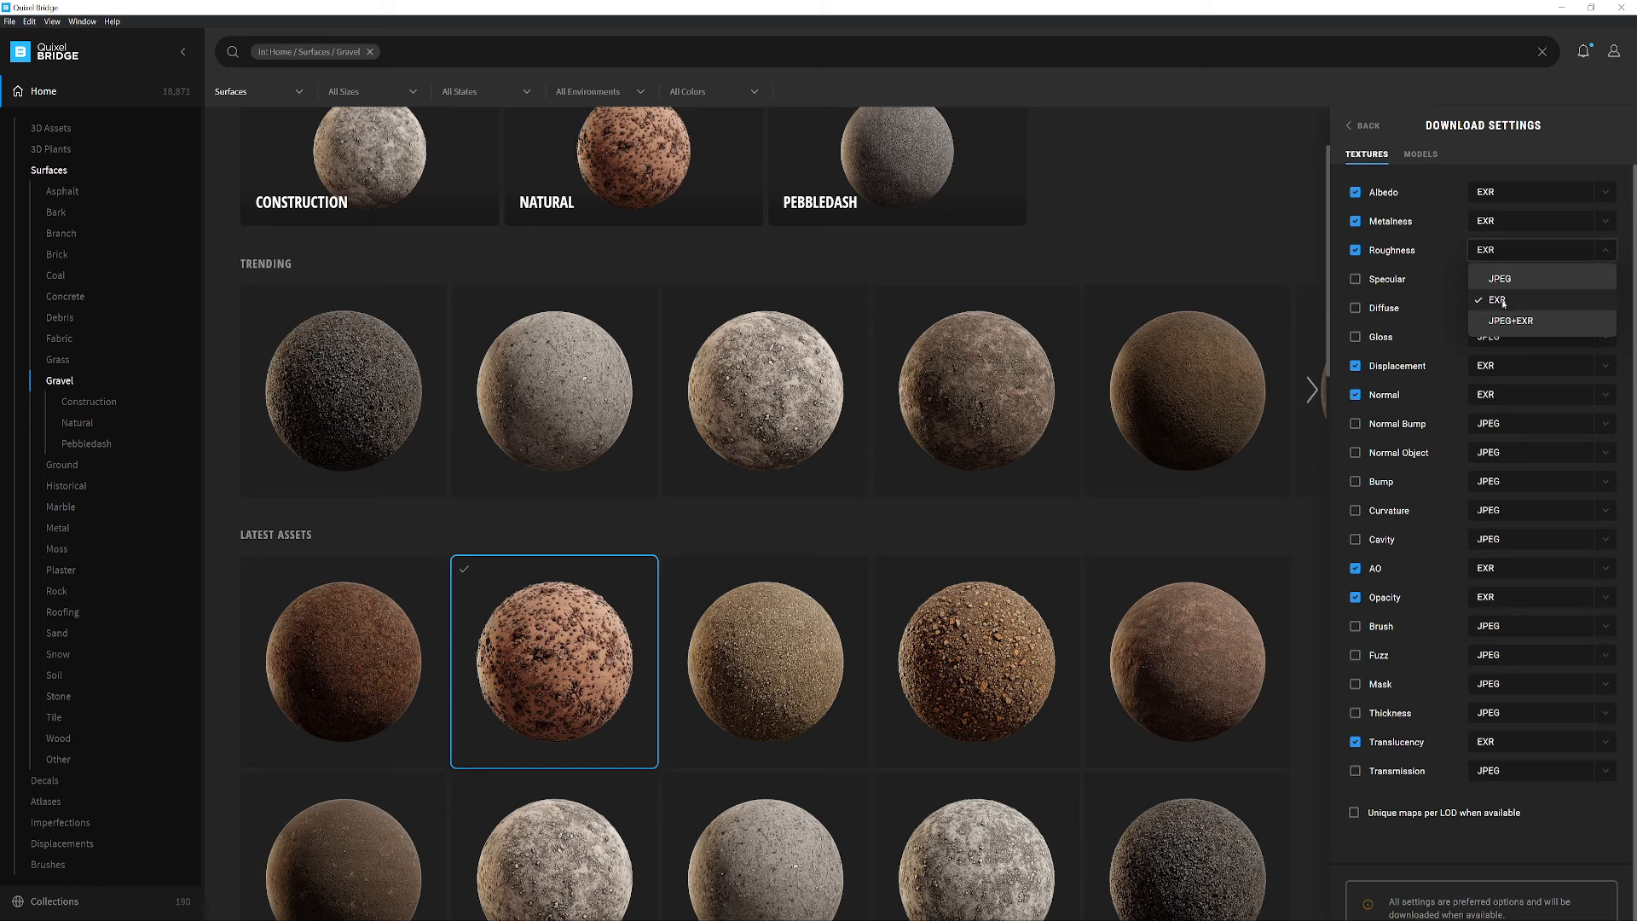
pyautogui.click(1420, 256)
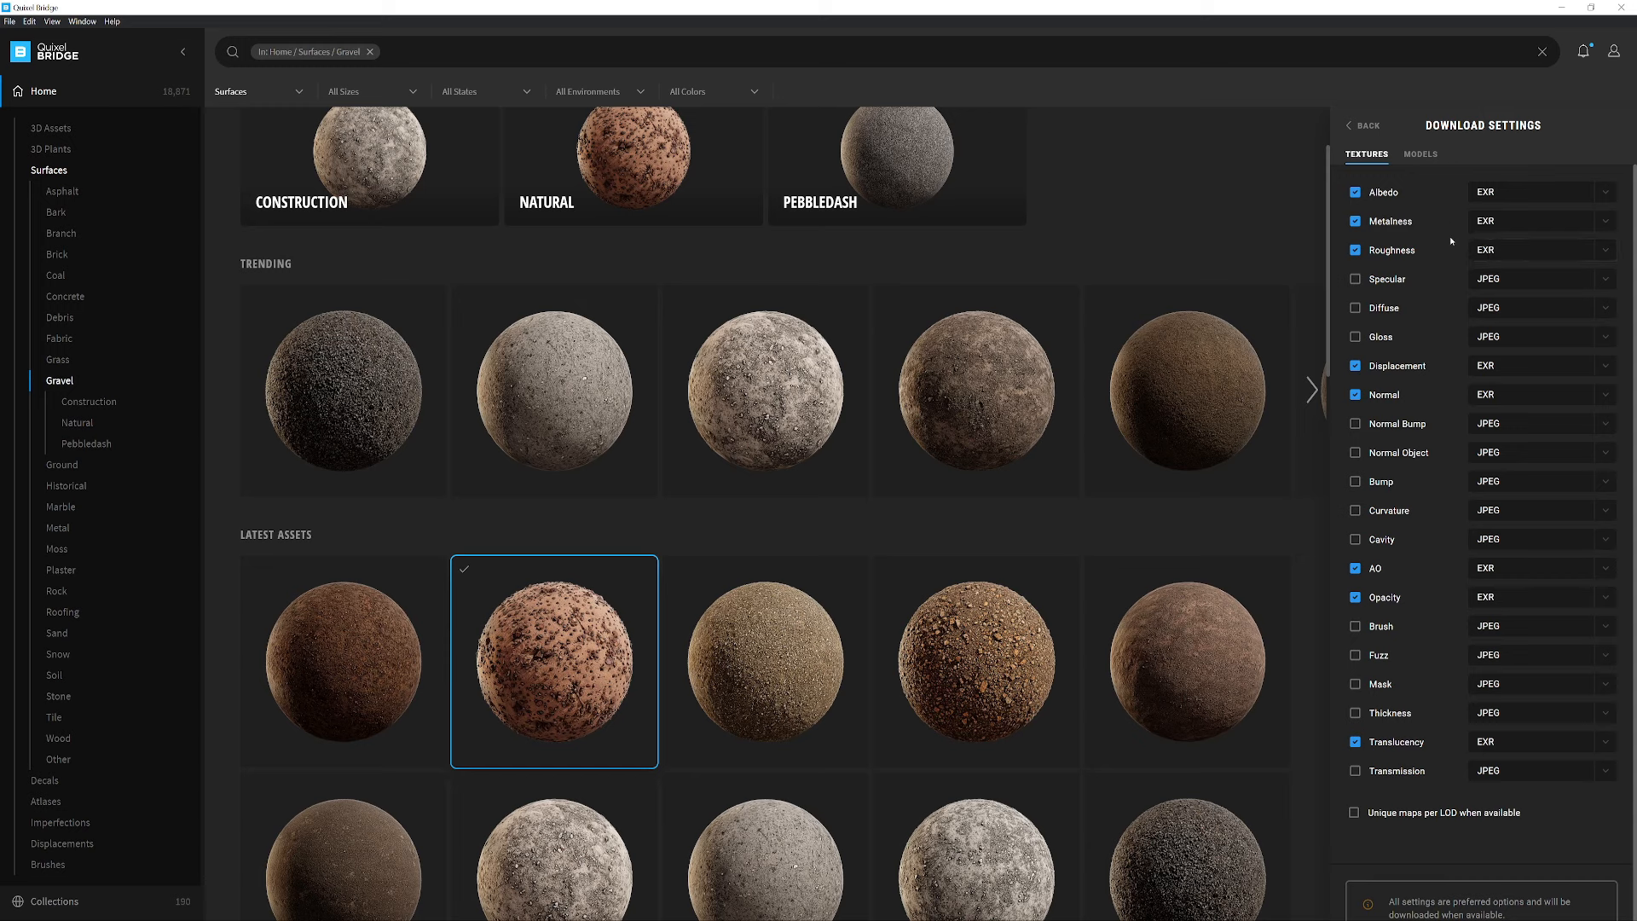
pyautogui.scroll(-1, 1420, 448)
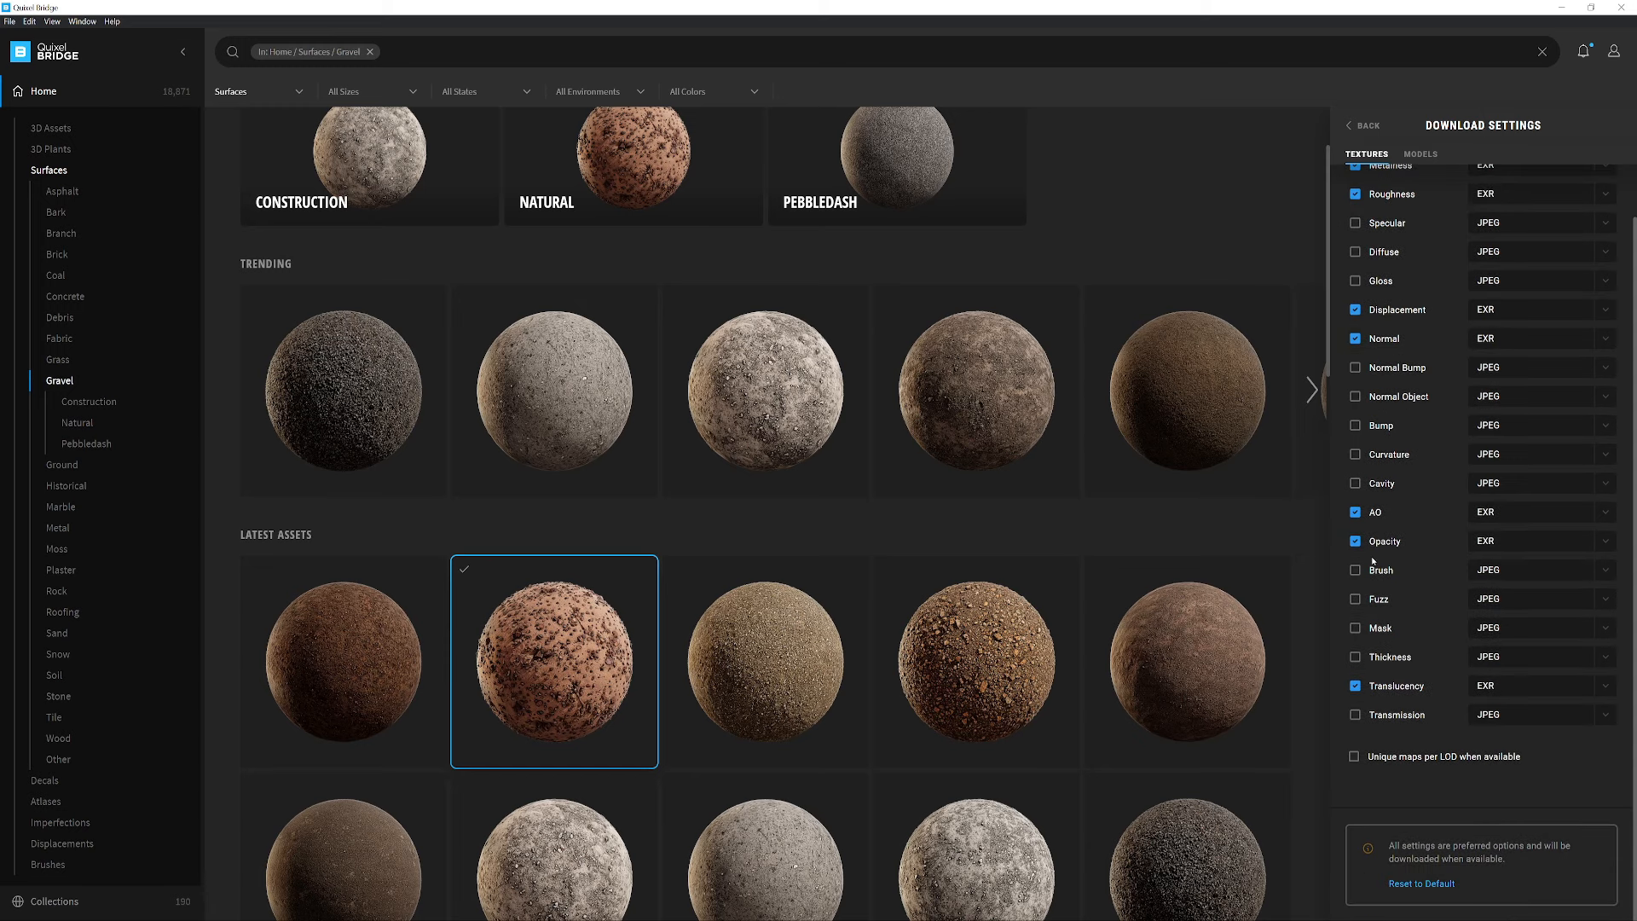
pyautogui.click(1364, 126)
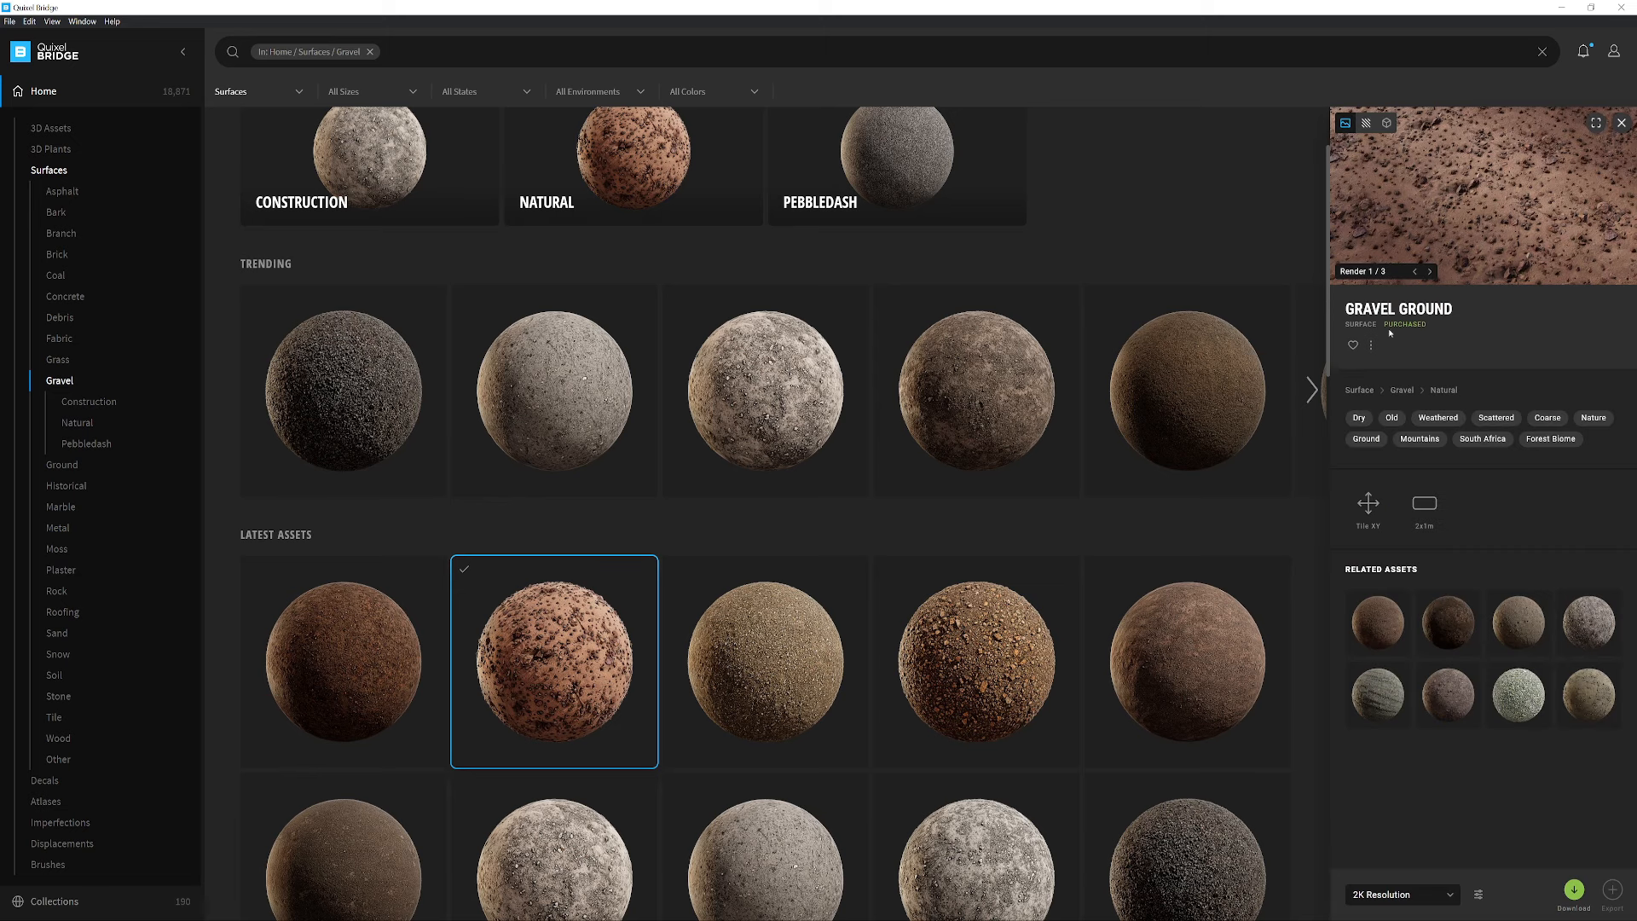
# Open the export settings and review the Unreal Engine export target, texture file format choices and Surfaces map list
pyautogui.click(1479, 894)
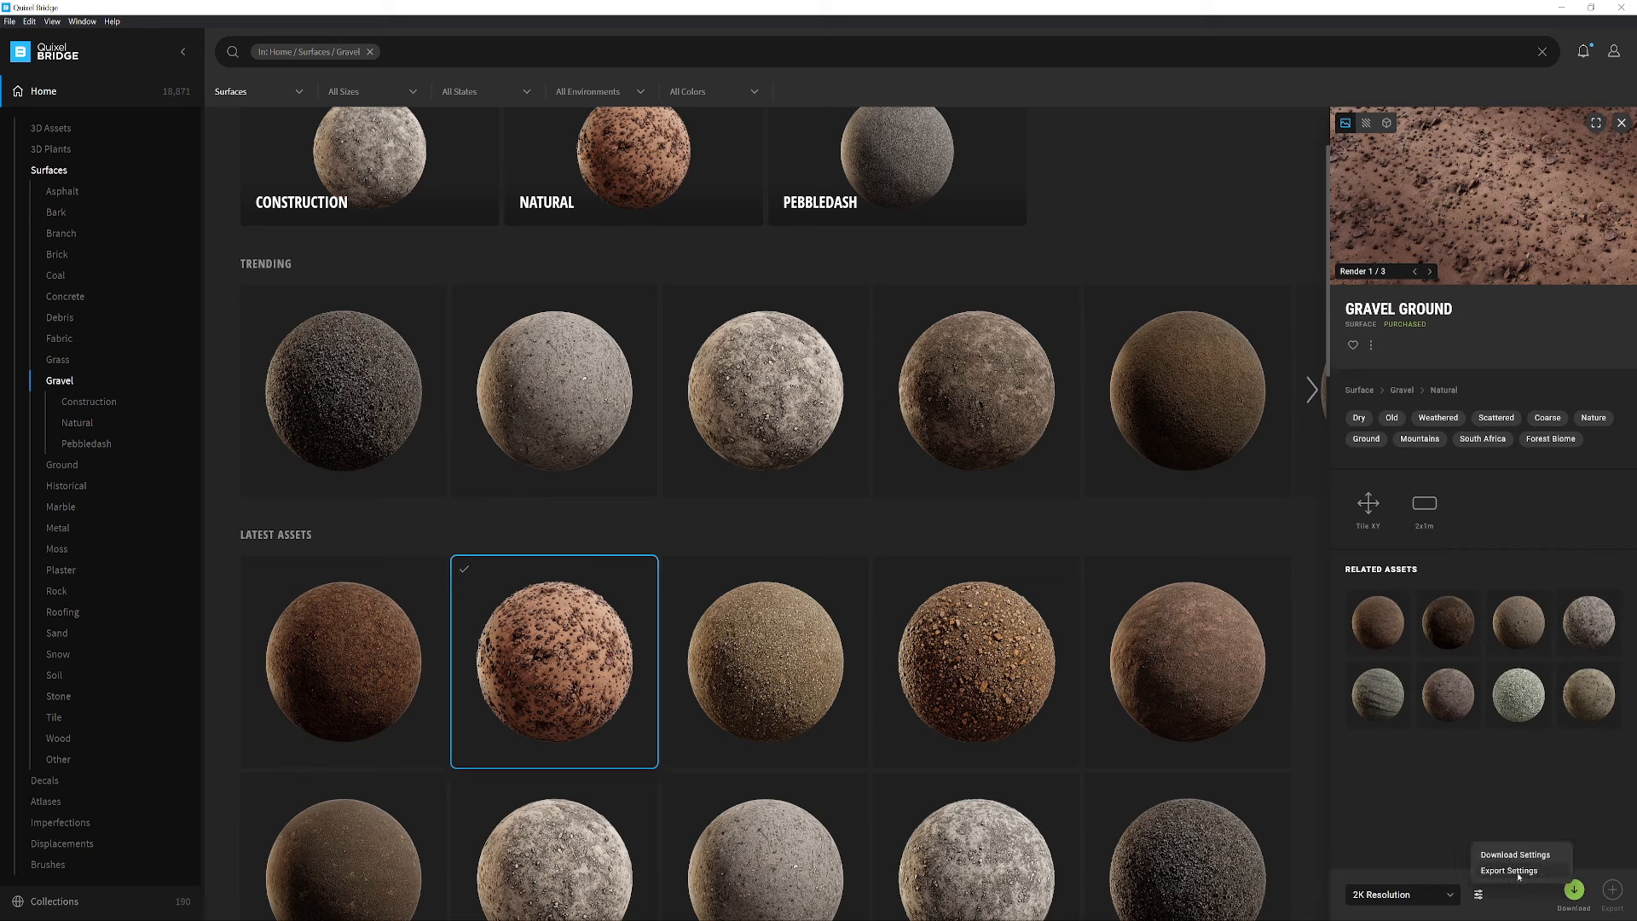
pyautogui.click(1510, 871)
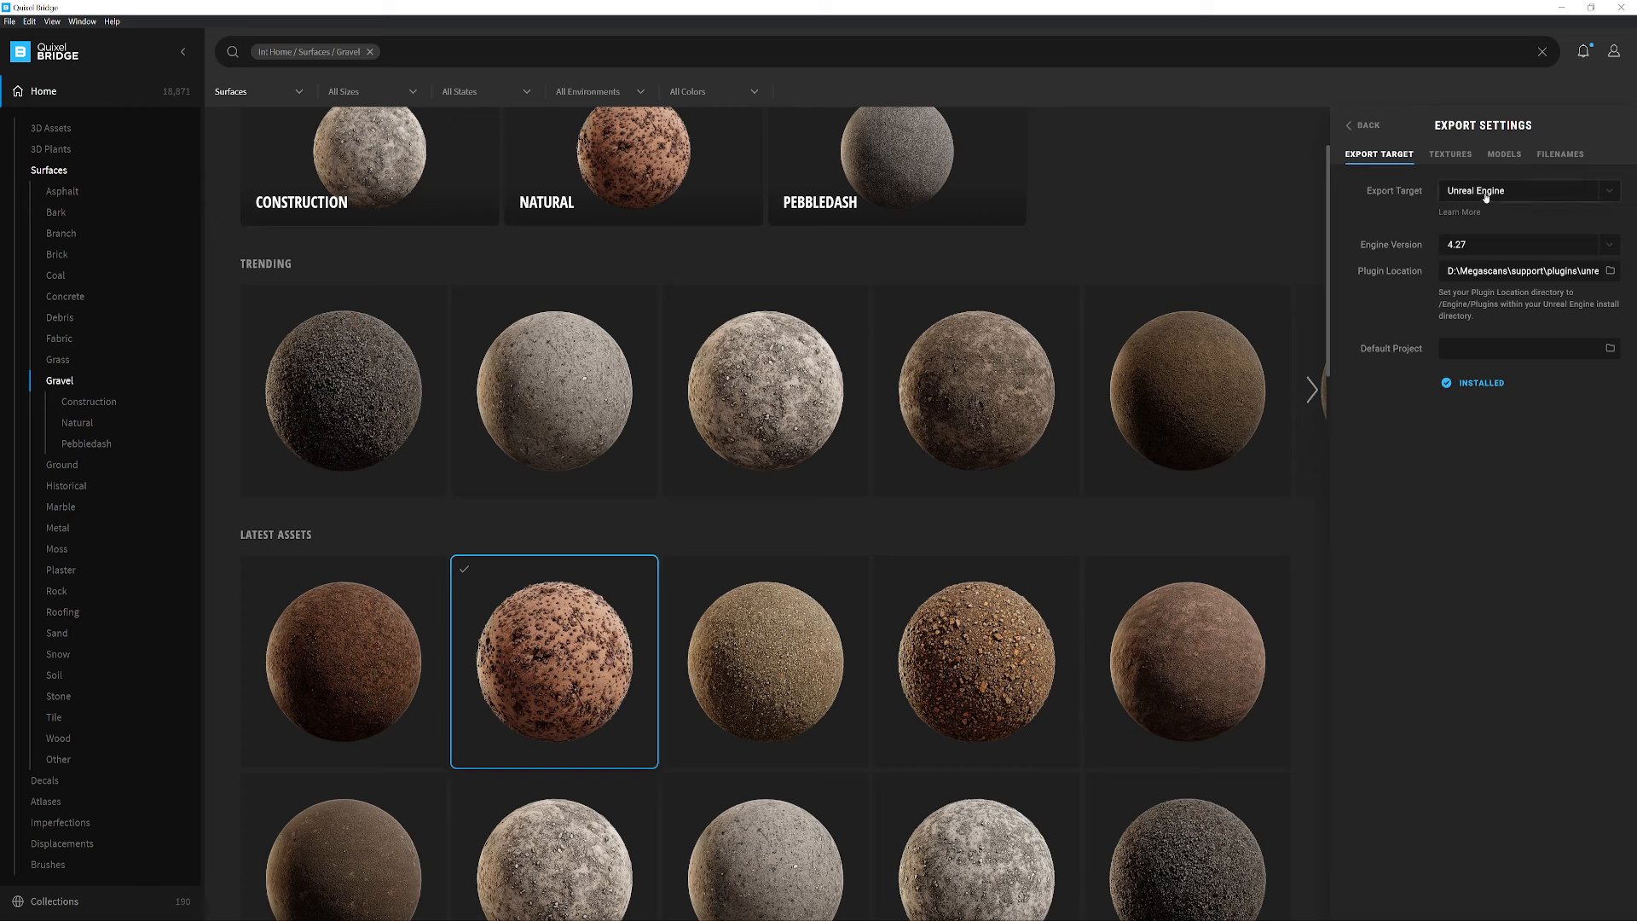
pyautogui.click(1452, 156)
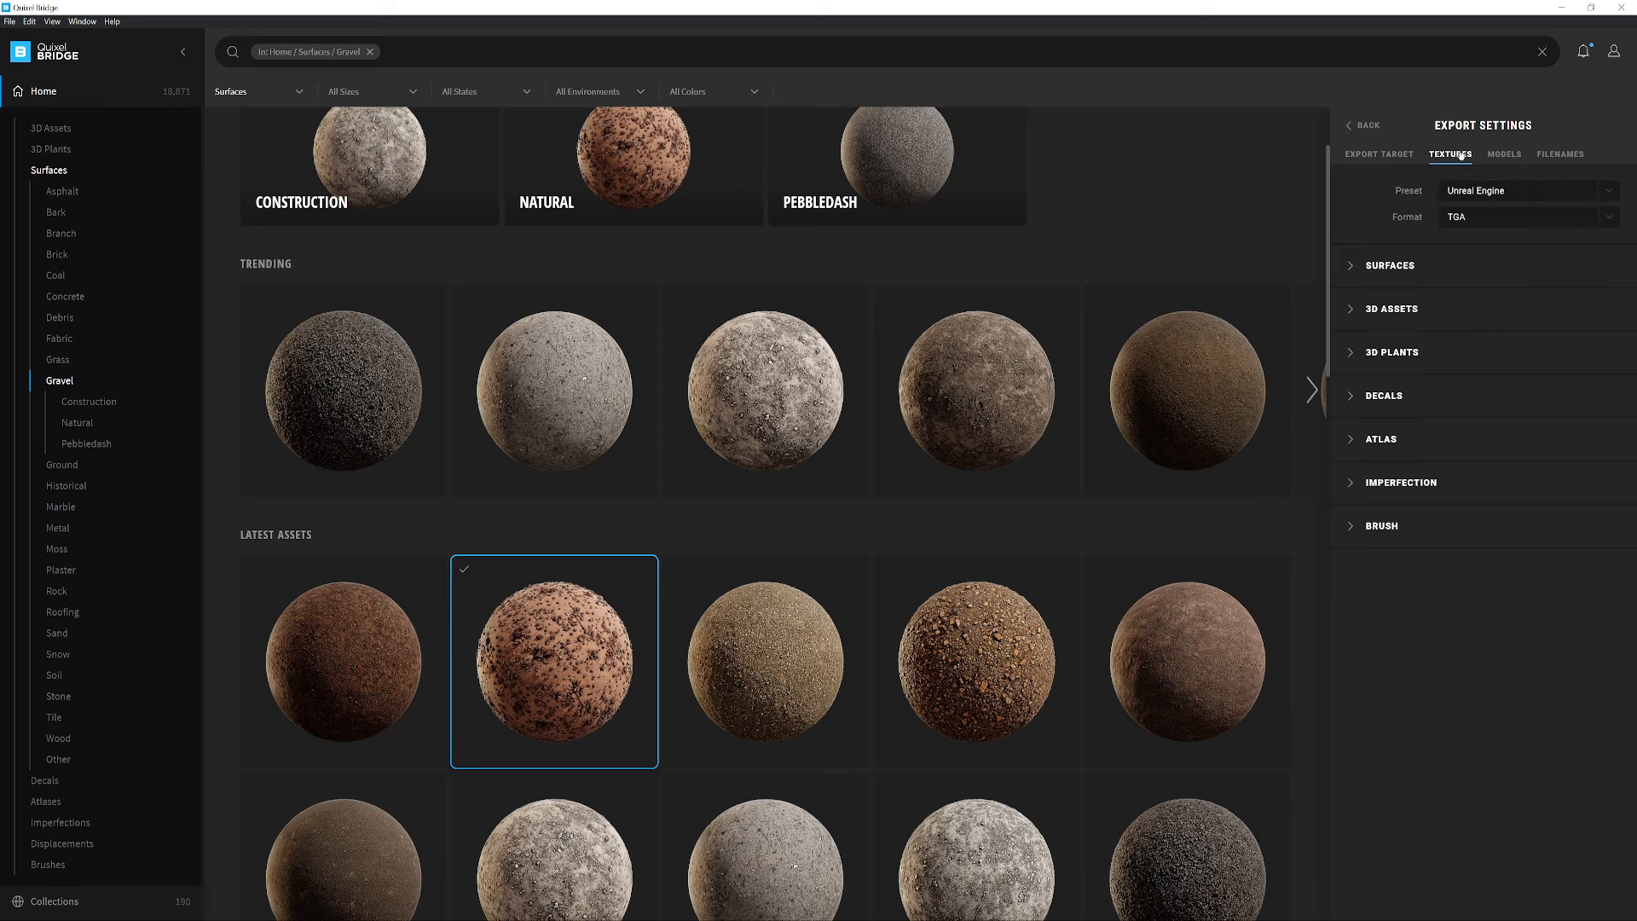
pyautogui.click(1483, 219)
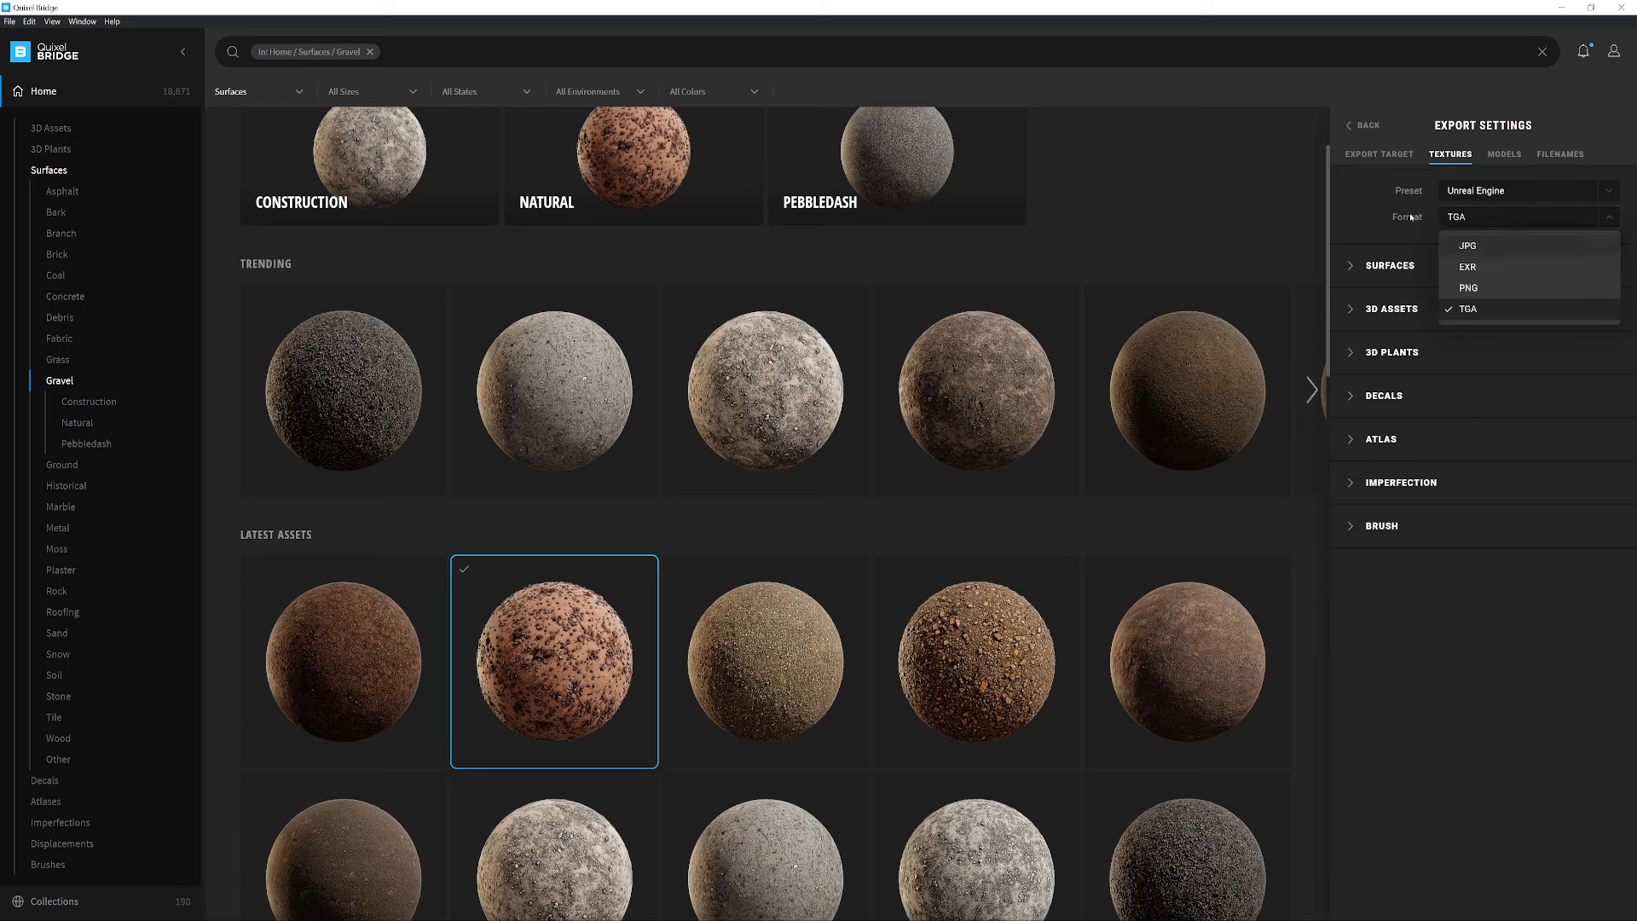
pyautogui.click(1350, 248)
pyautogui.click(1354, 268)
pyautogui.scroll(-5, 1457, 528)
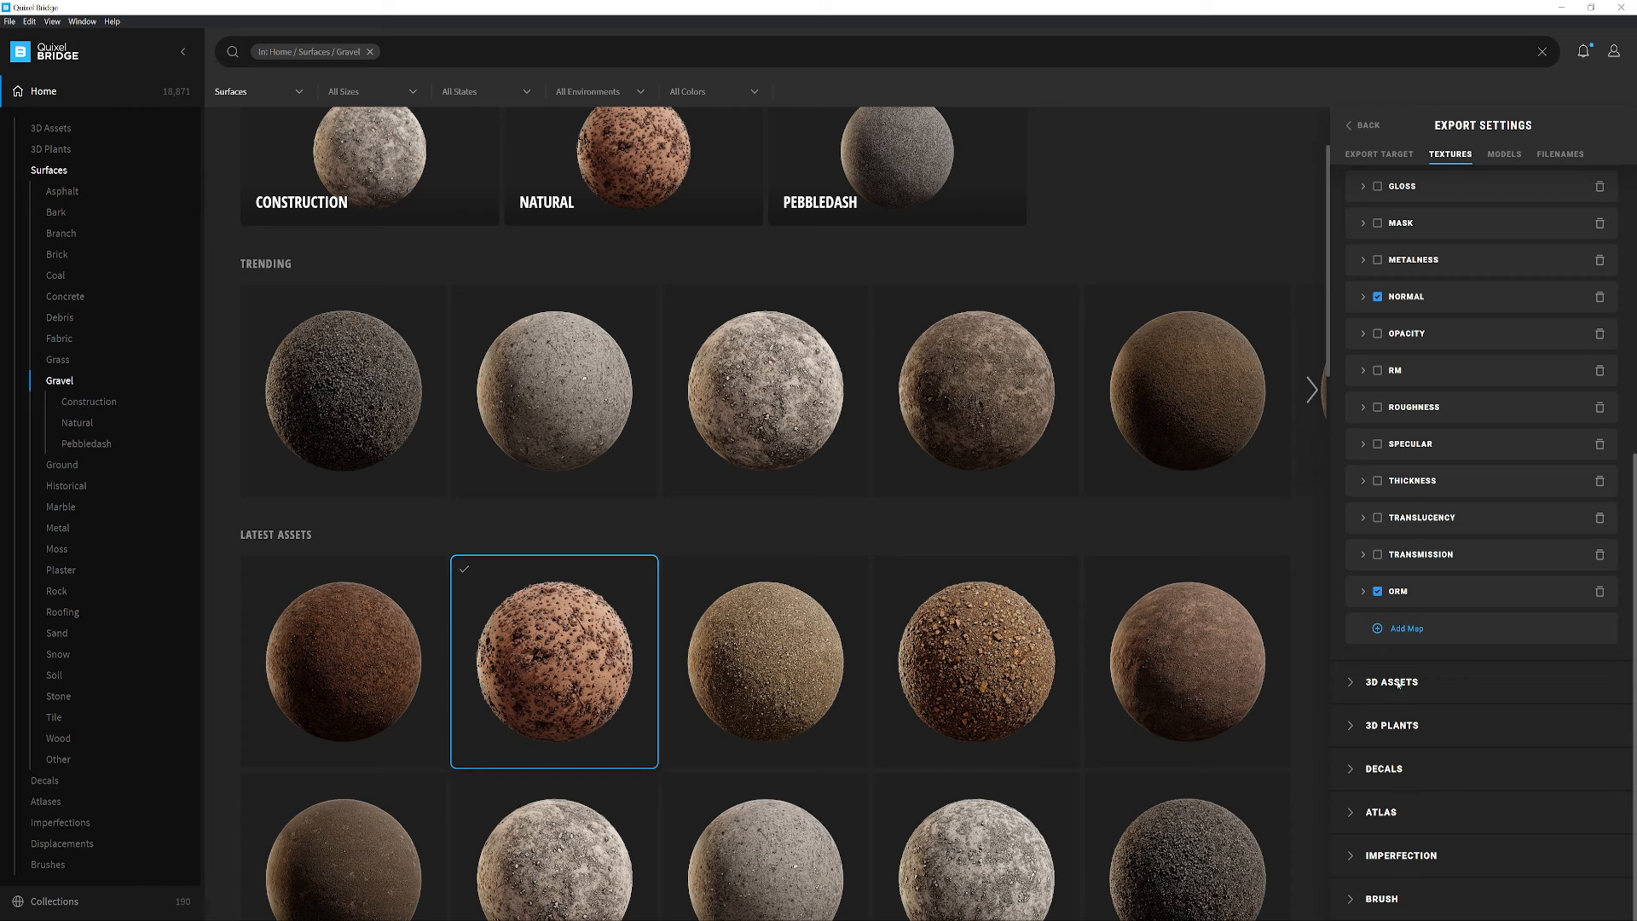
pyautogui.scroll(5, 1402, 681)
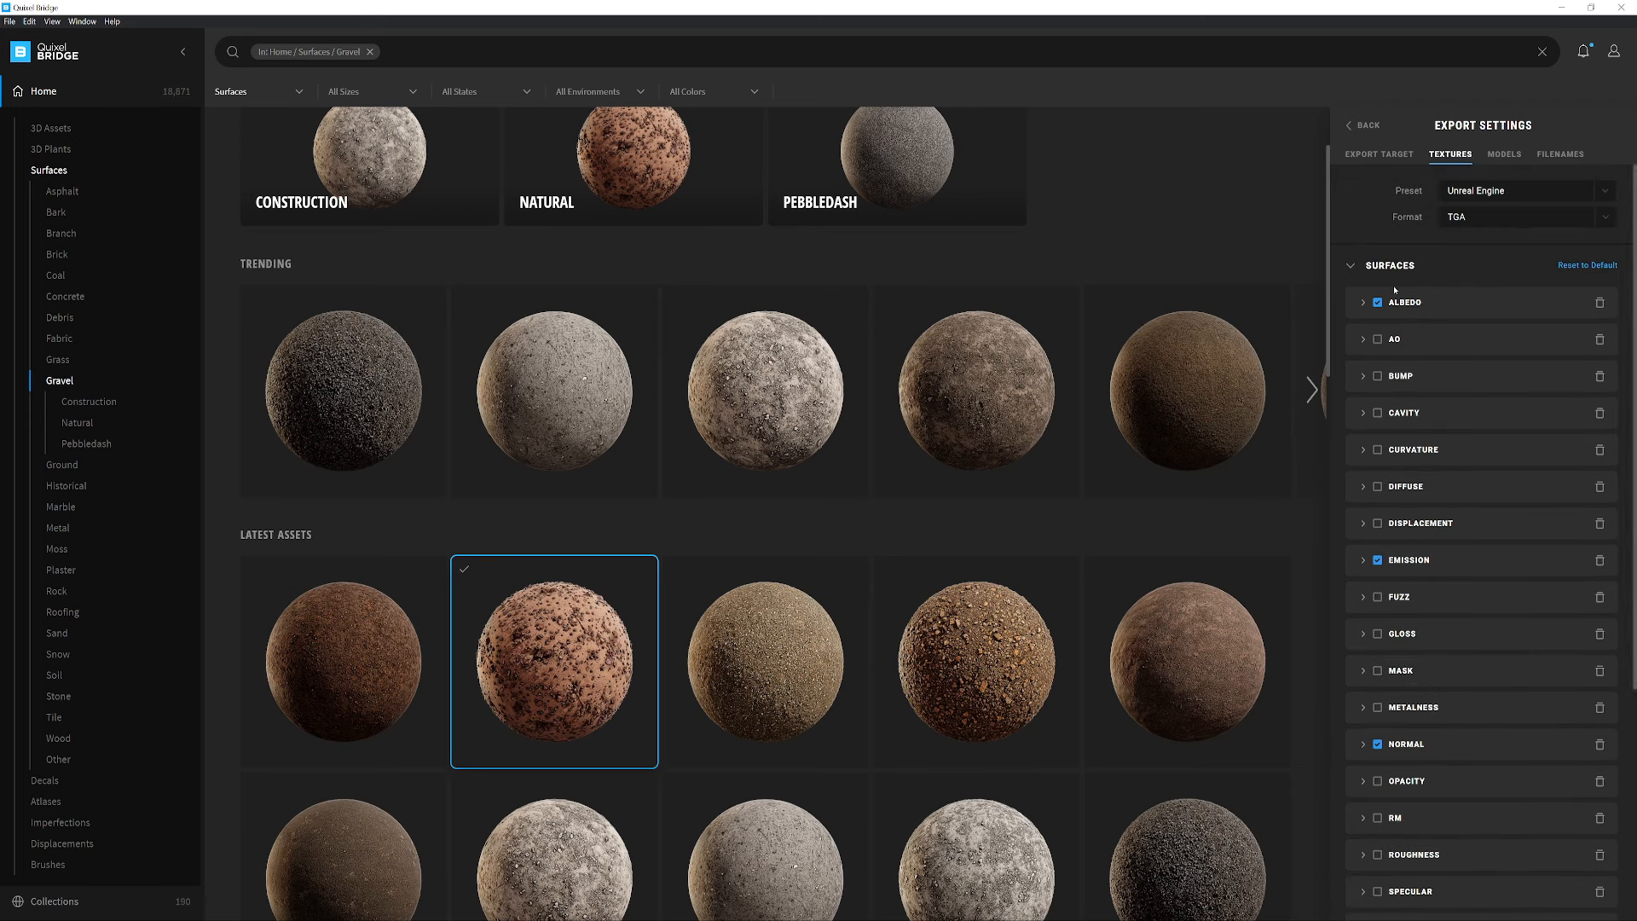
# Examine the Albedo map's export settings, including its file format and RGBA channel layout choices
pyautogui.click(1364, 302)
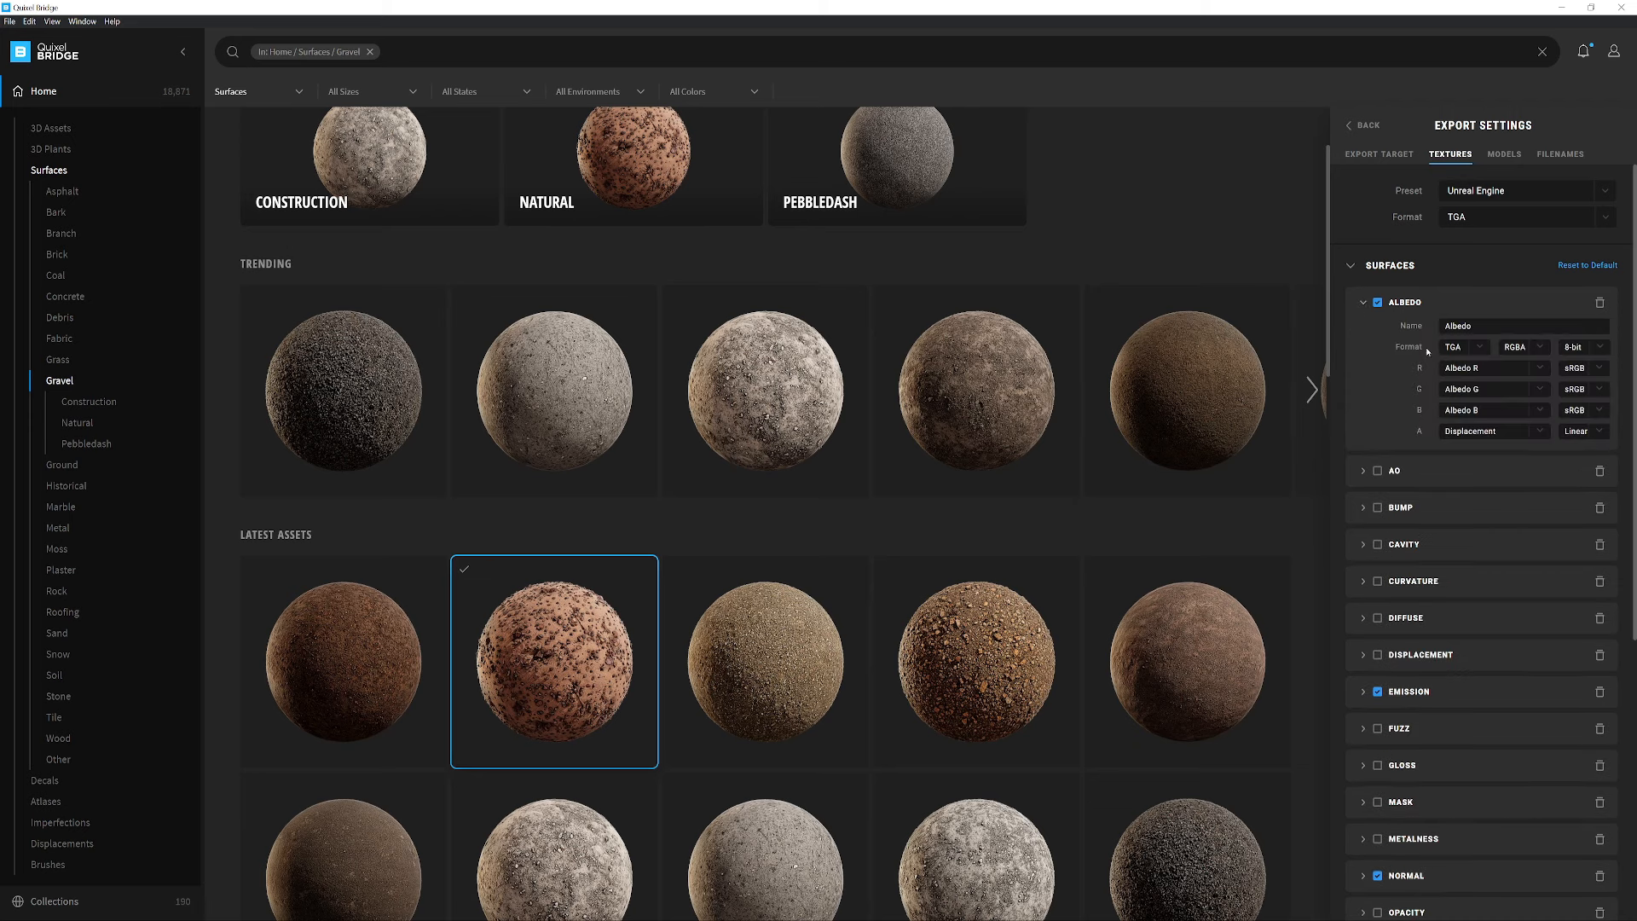
pyautogui.click(1479, 347)
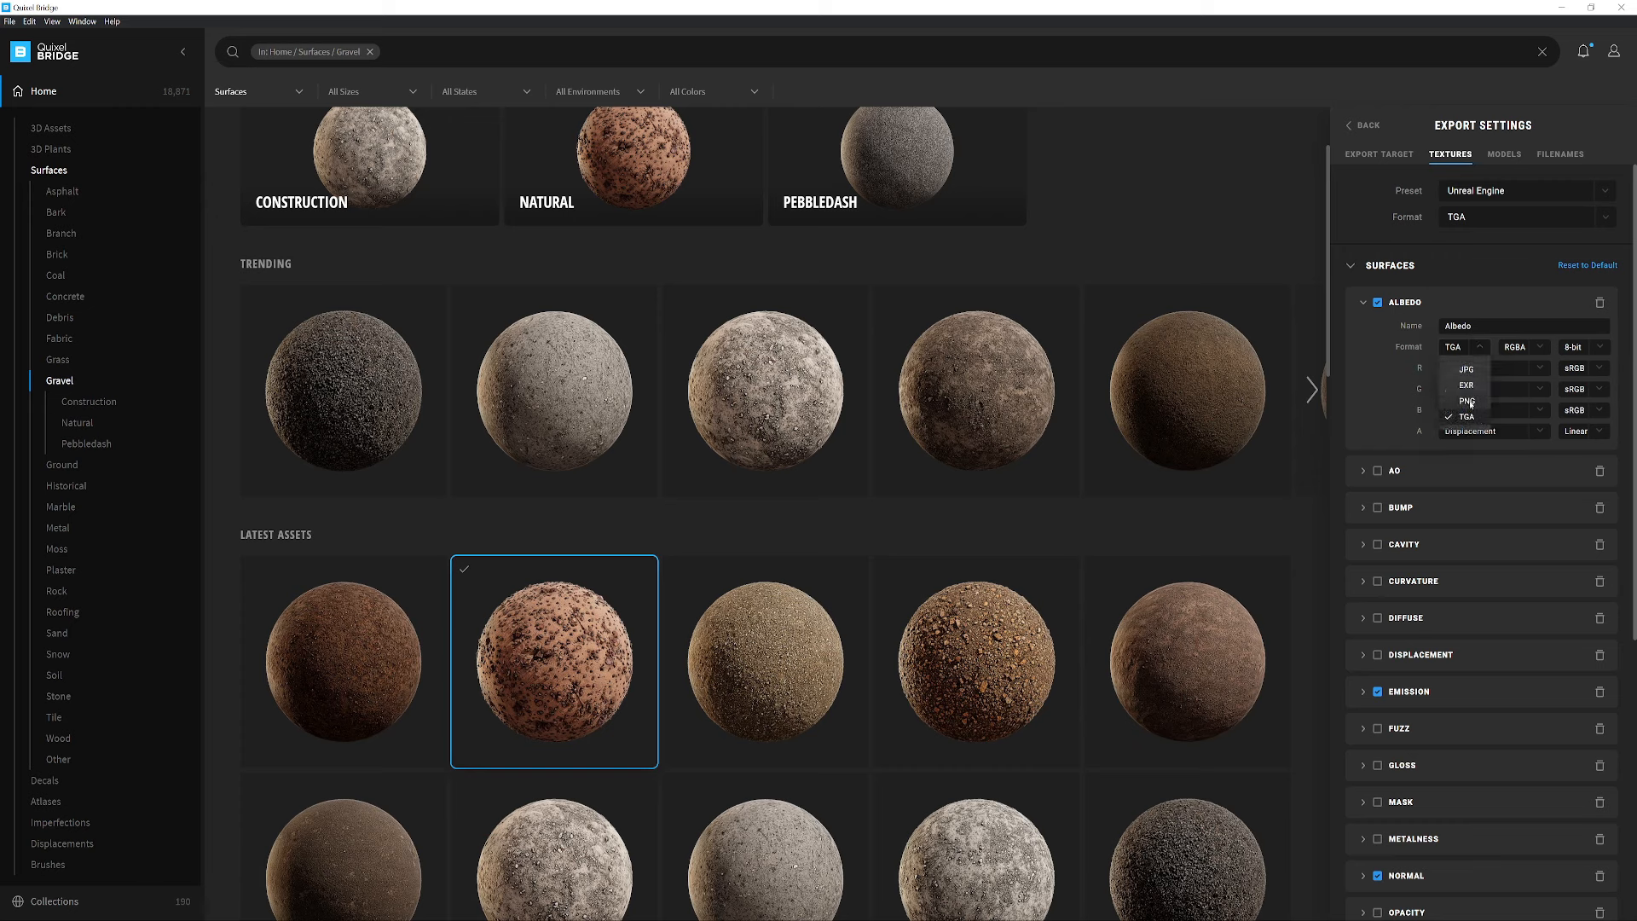
pyautogui.click(1405, 379)
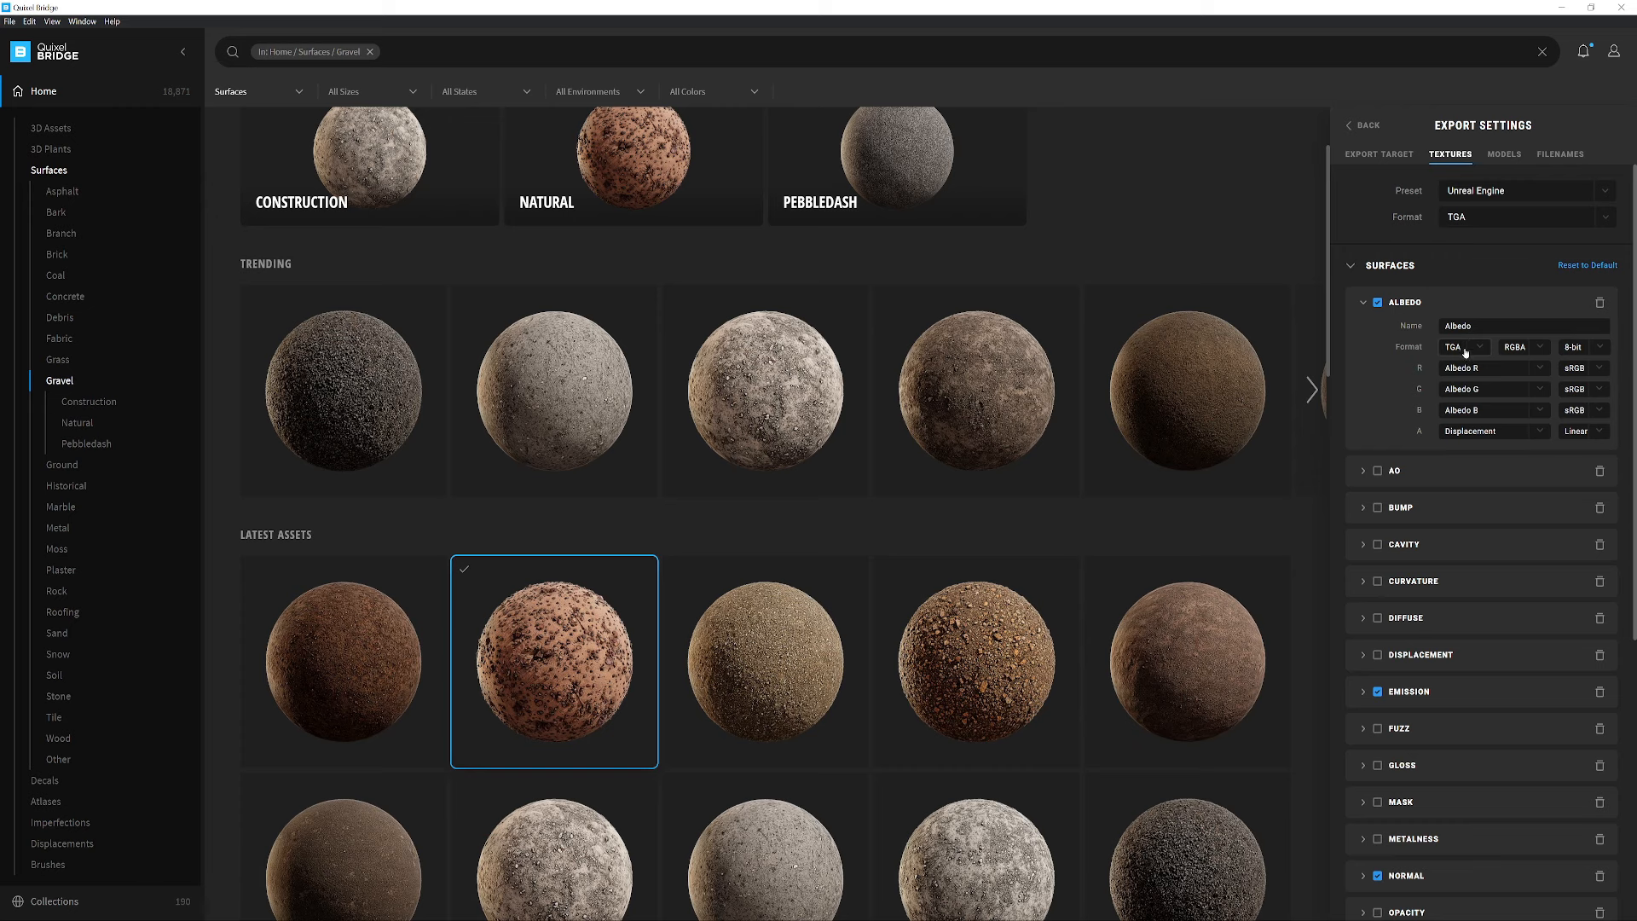
pyautogui.click(1540, 348)
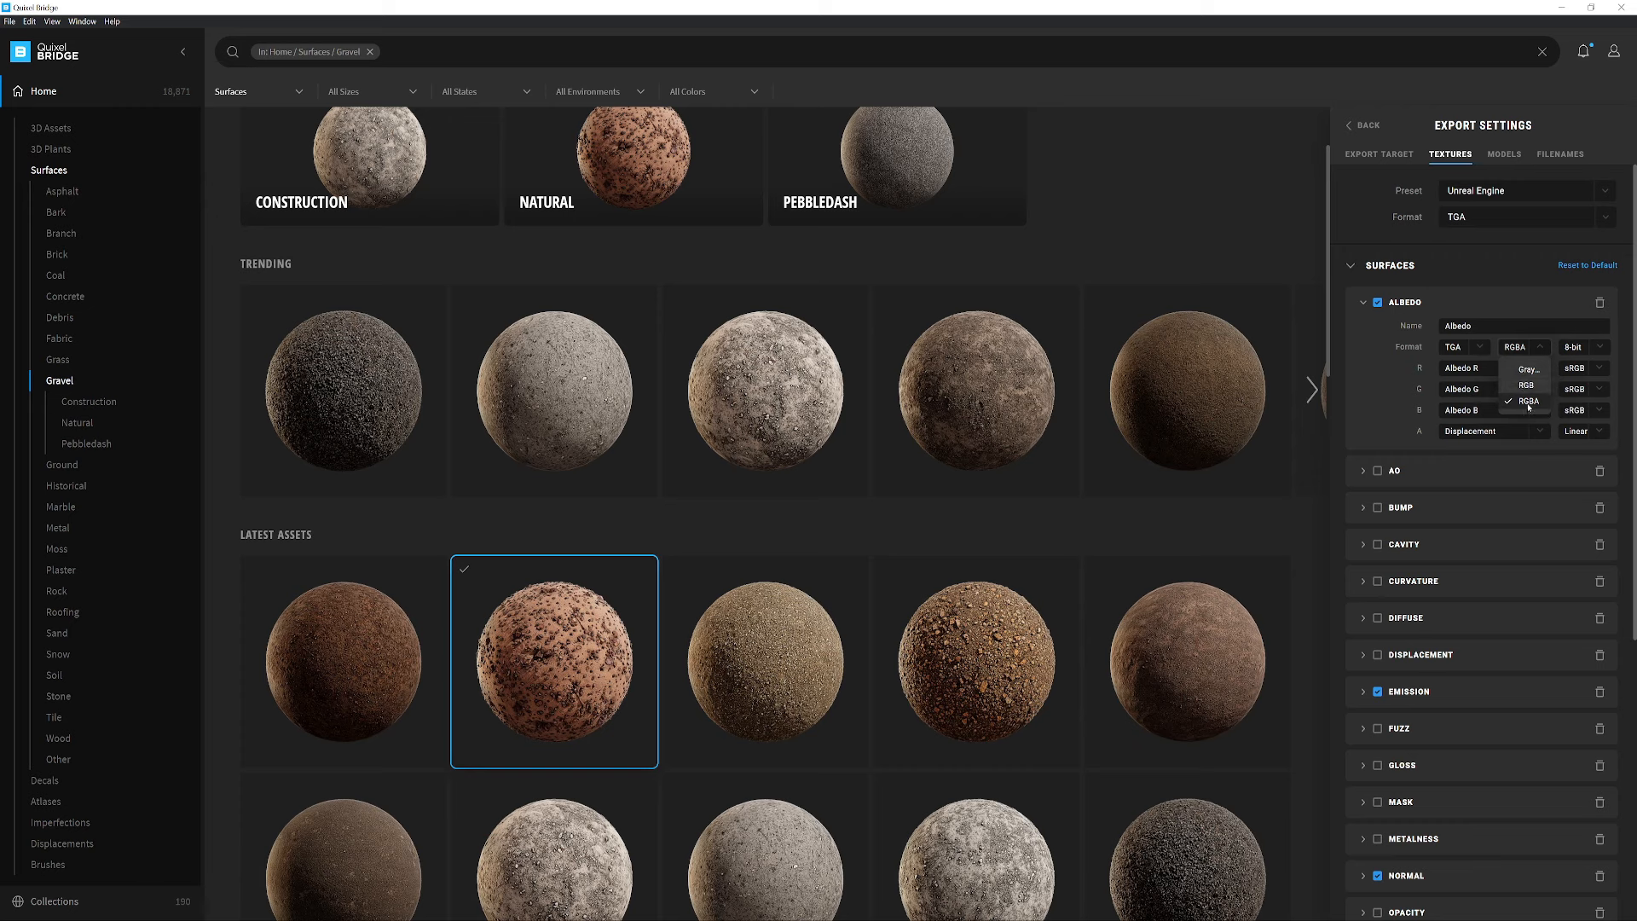
pyautogui.click(1393, 400)
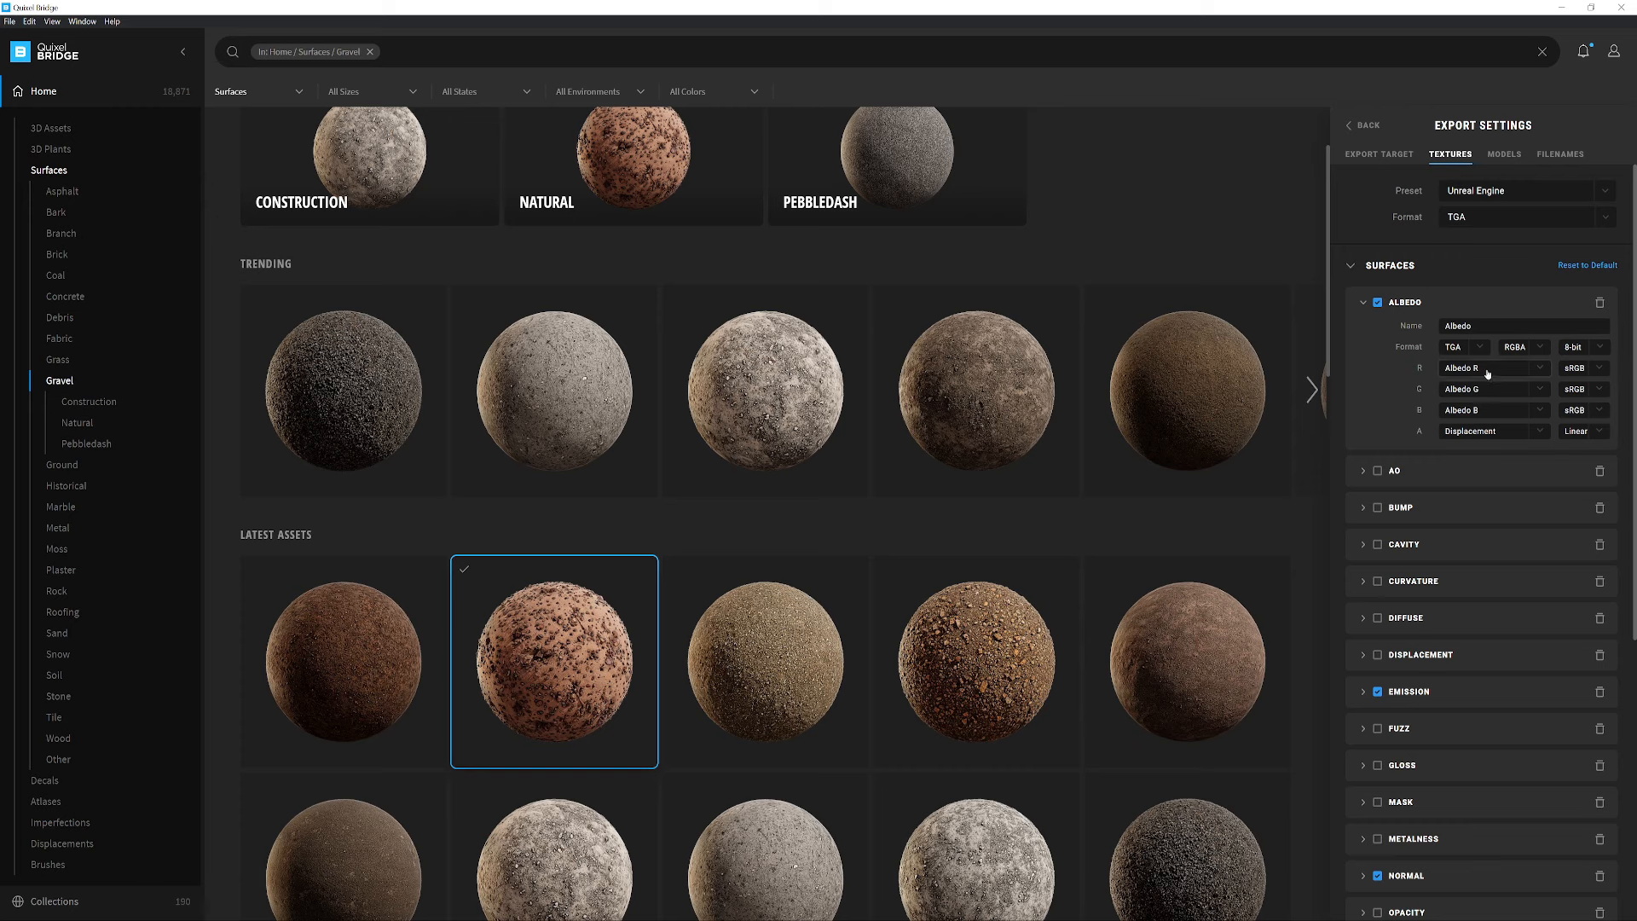
# Review the source map choices for Albedo's R and A channels and the alpha channel's colour space
pyautogui.click(1539, 370)
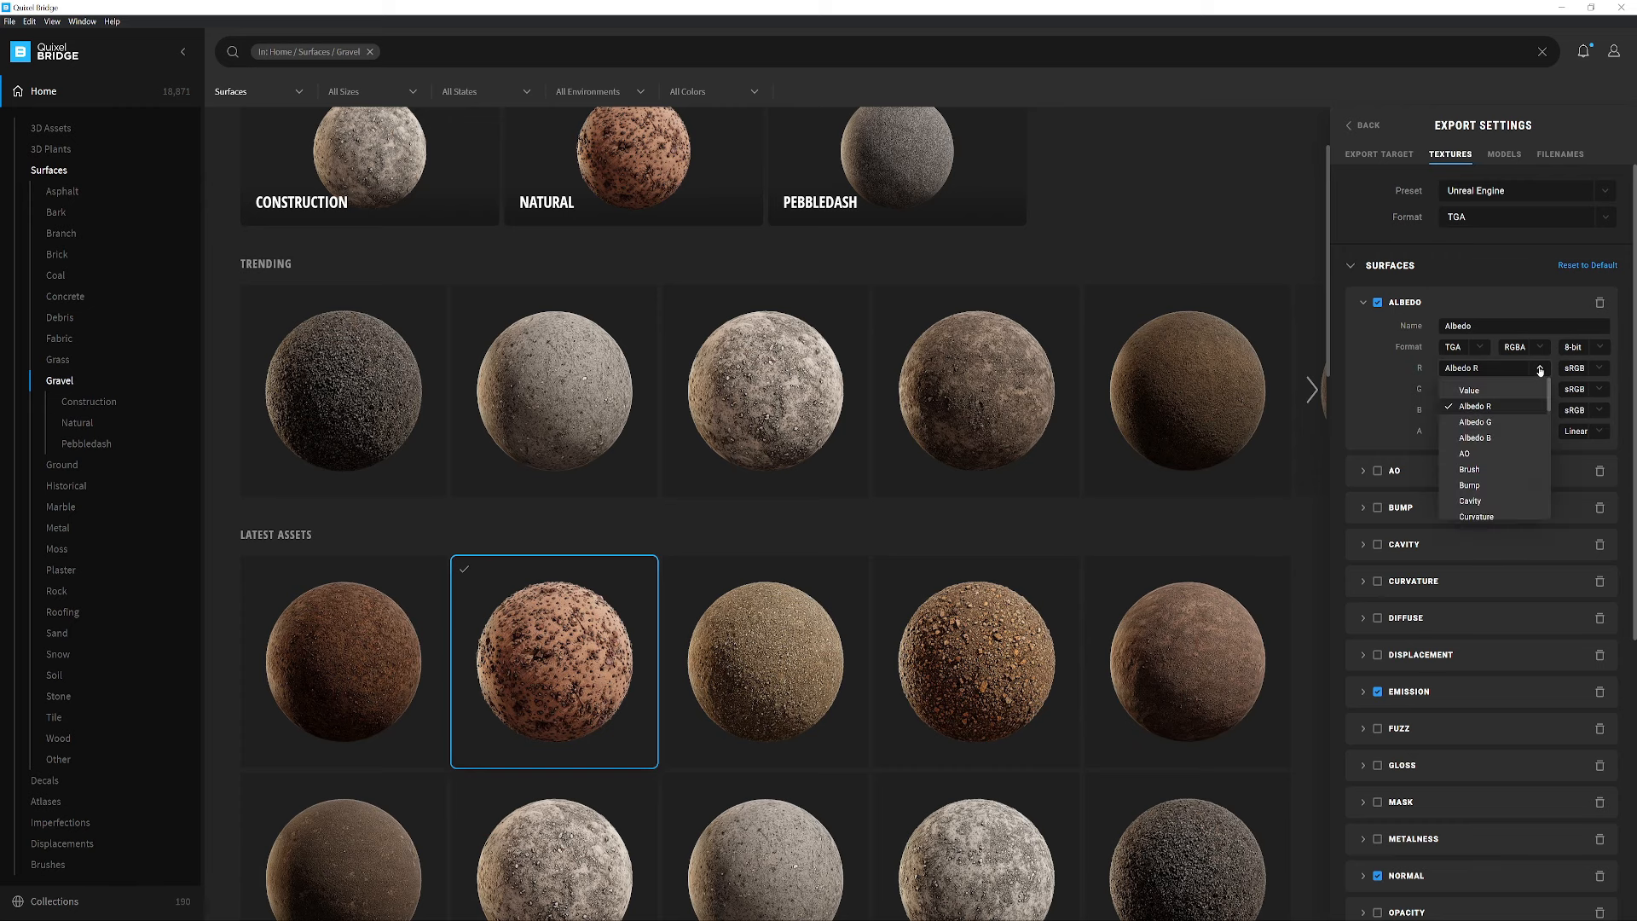
pyautogui.scroll(-10, 1475, 461)
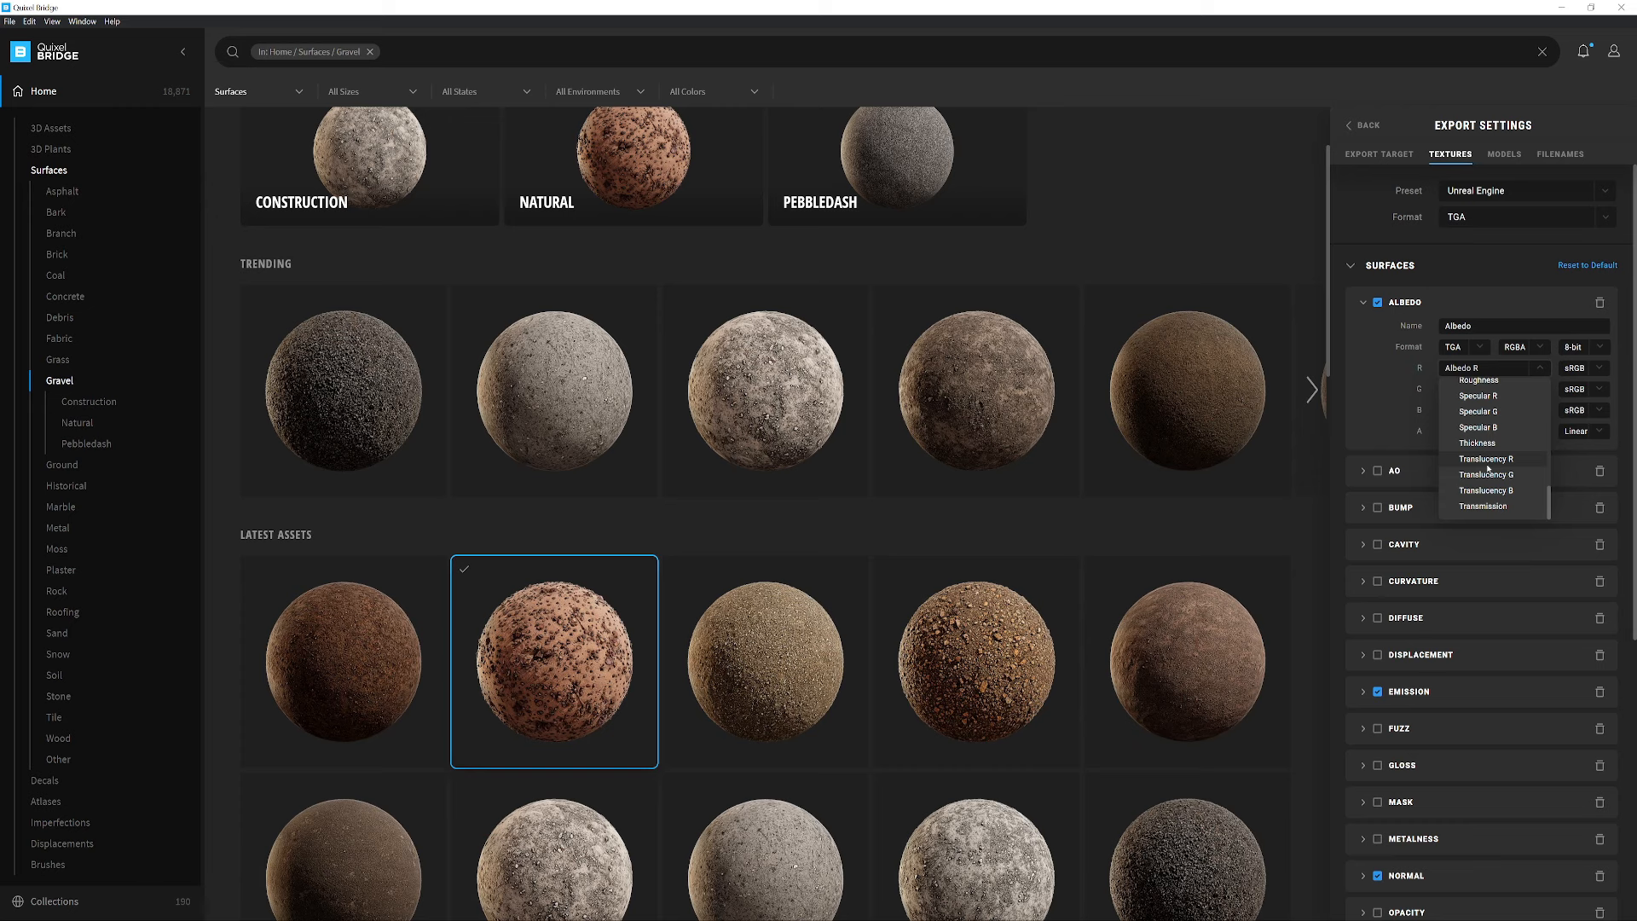
pyautogui.click(1398, 391)
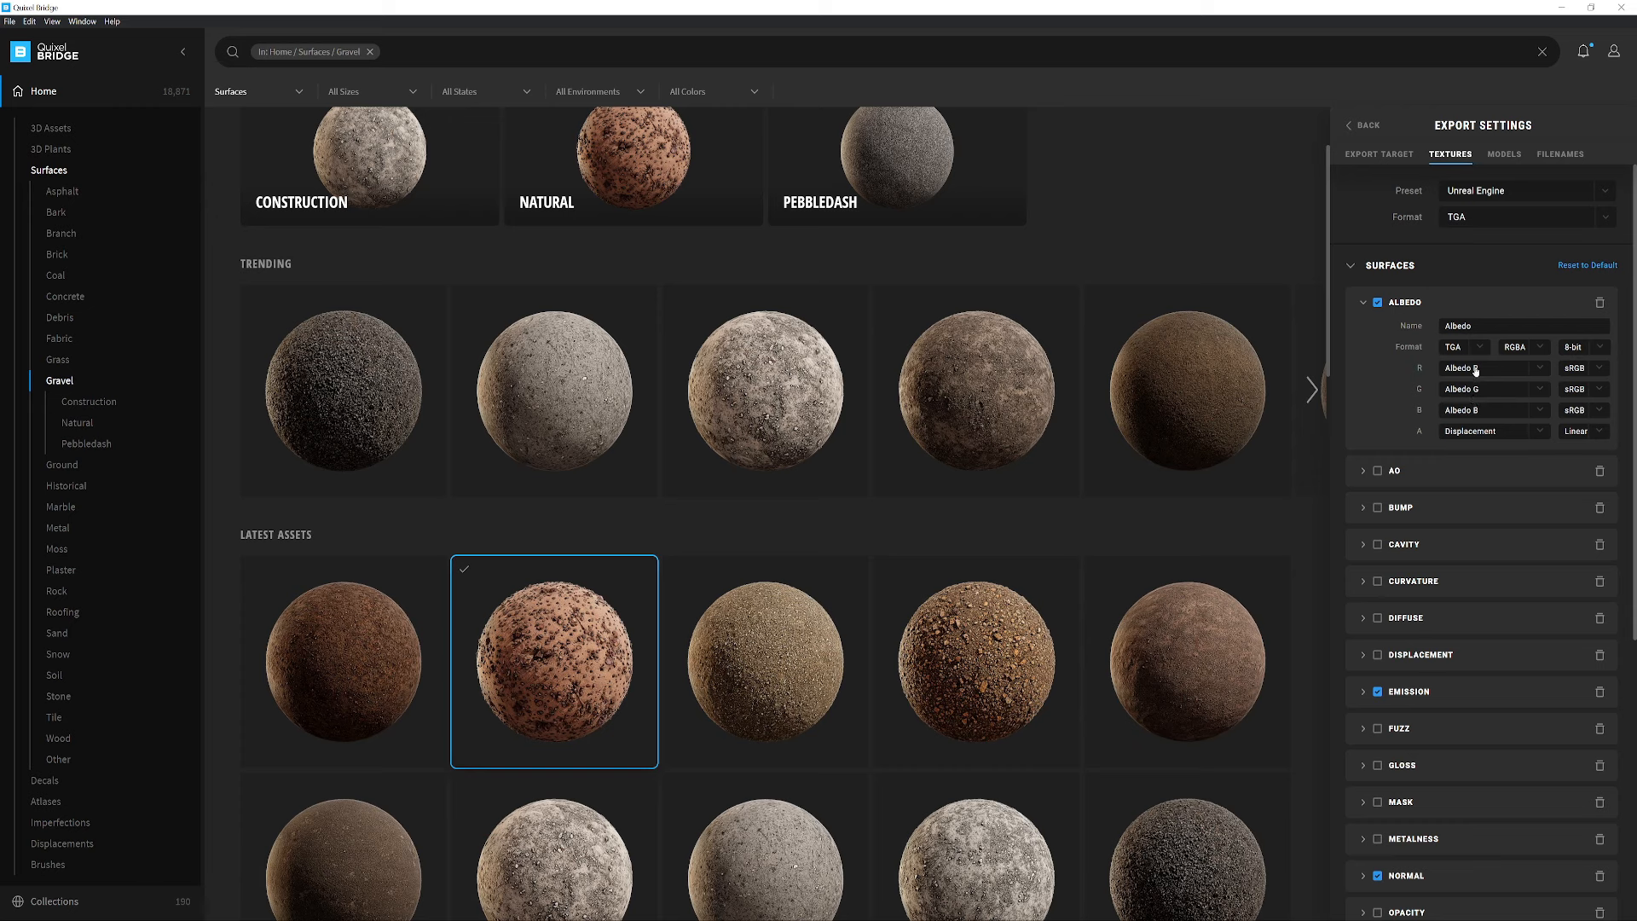
pyautogui.click(1496, 435)
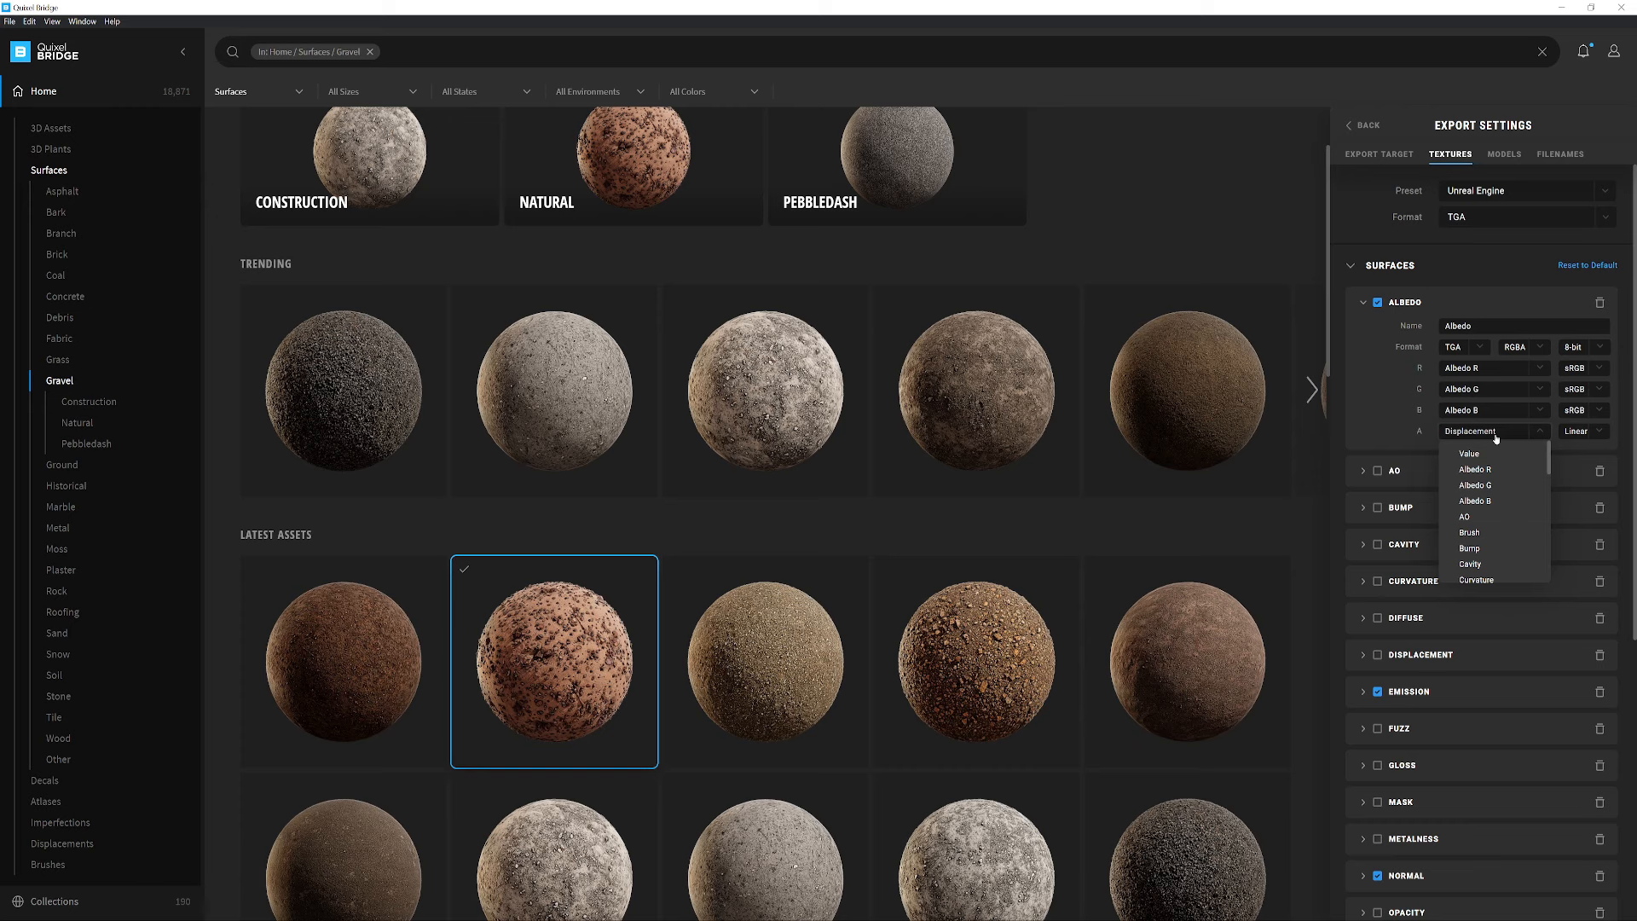
pyautogui.scroll(-3, 1511, 489)
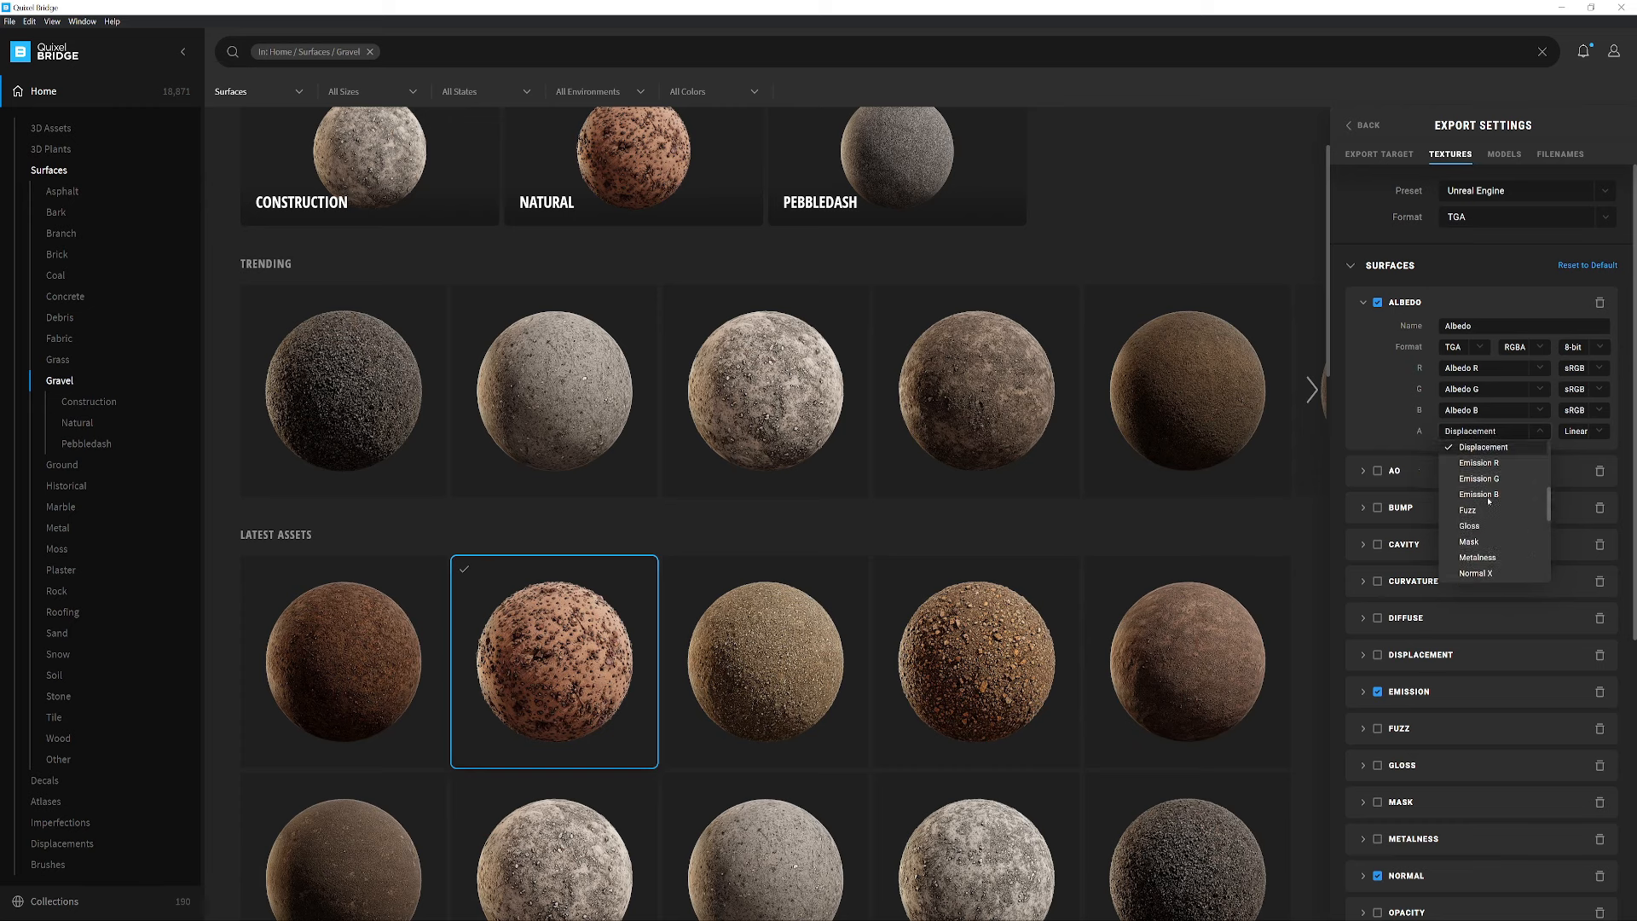
pyautogui.click(1404, 442)
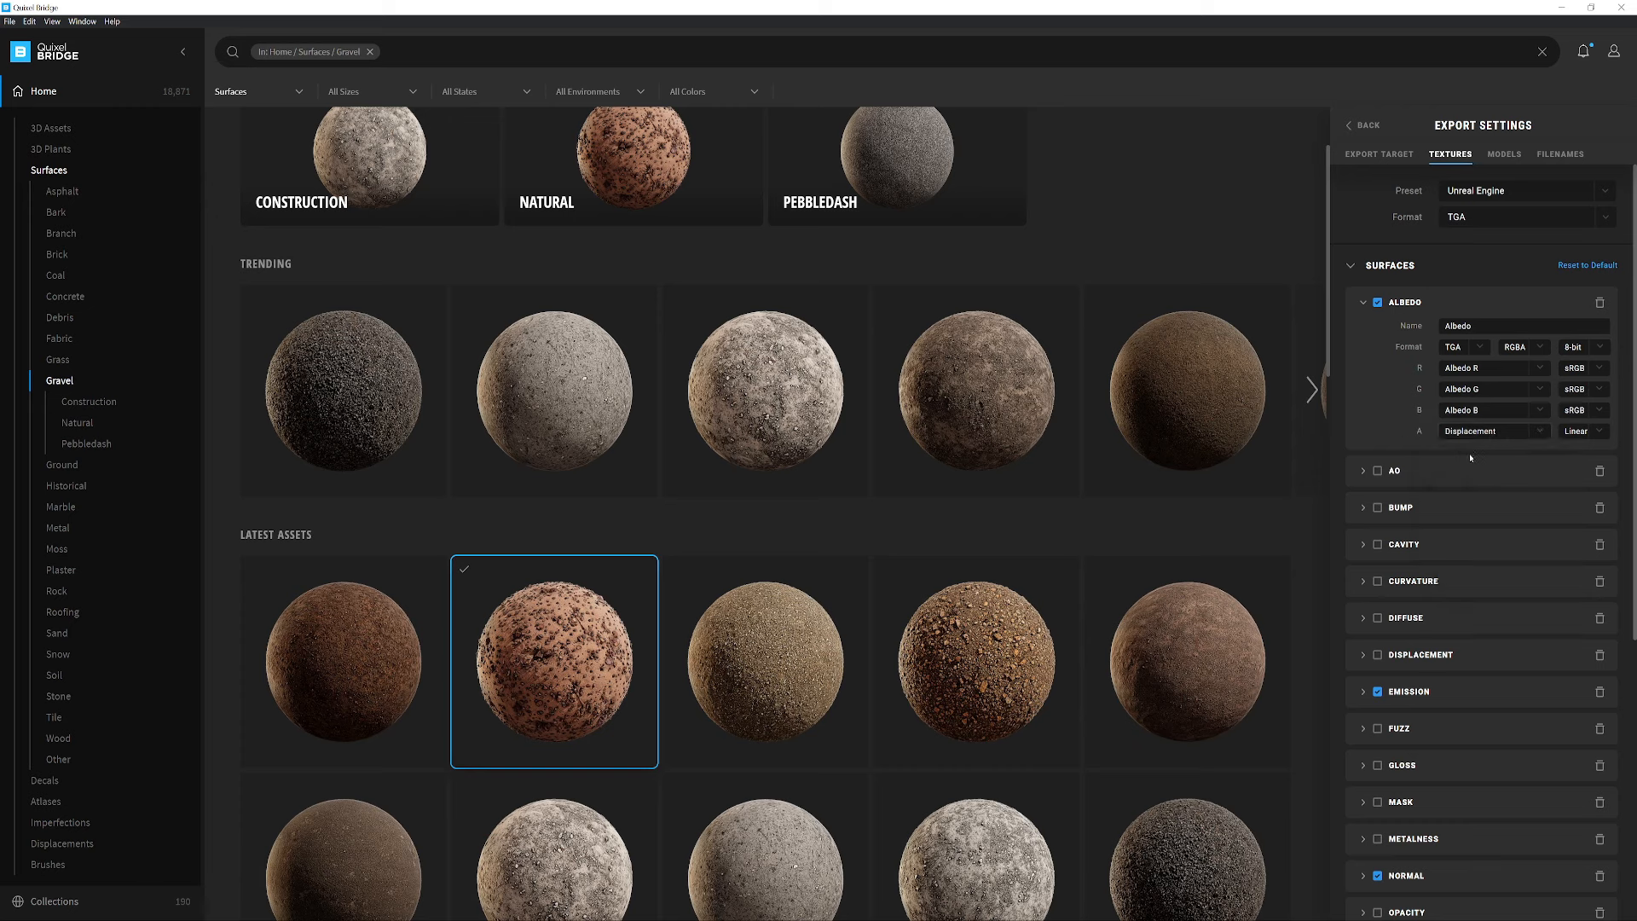
pyautogui.click(1585, 434)
pyautogui.click(1594, 432)
pyautogui.click(1362, 304)
# Inspect the Emission and ORM export map settings, including the R channel colour space of ORM, and leave the export settings
pyautogui.click(1364, 560)
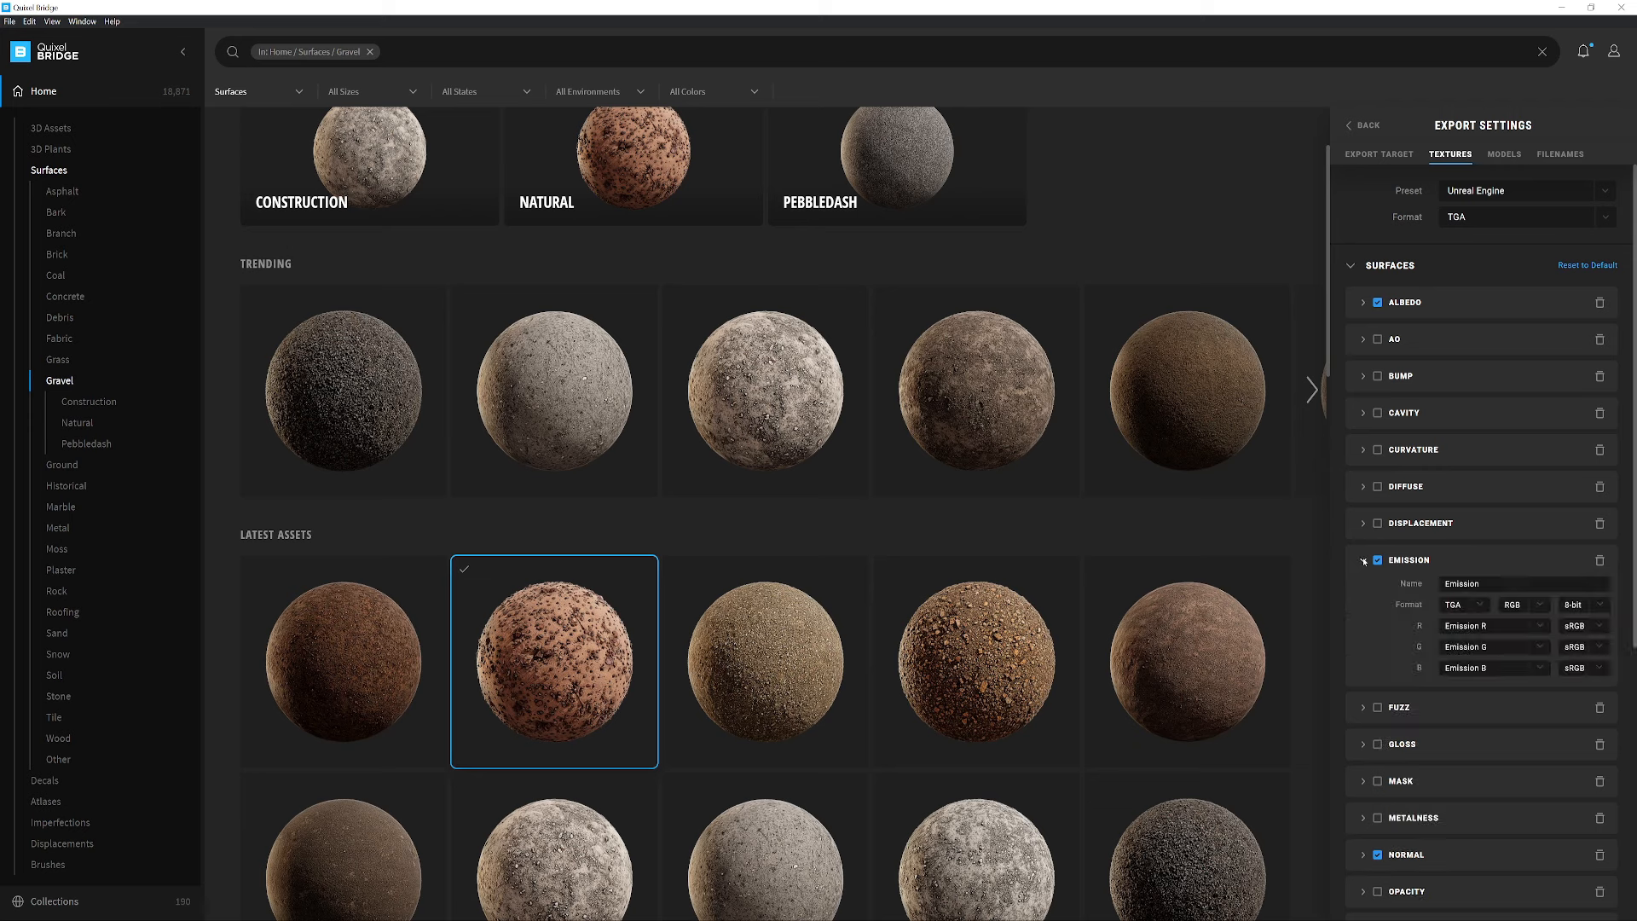
pyautogui.click(1365, 560)
pyautogui.scroll(-3, 1364, 556)
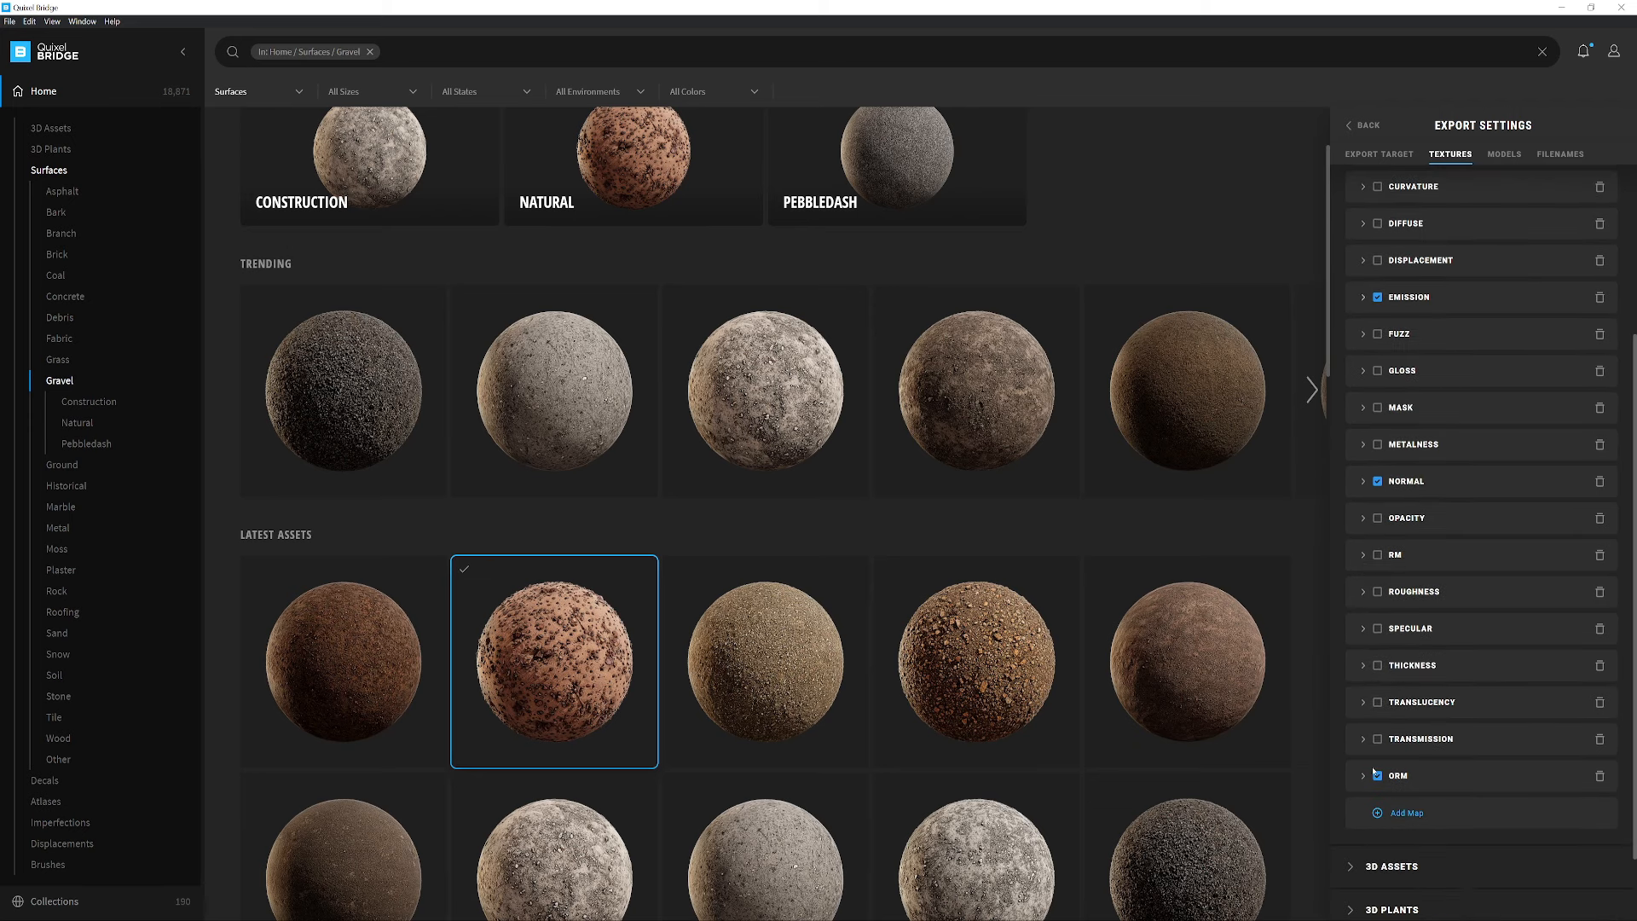
pyautogui.click(1364, 777)
pyautogui.scroll(-3, 1409, 760)
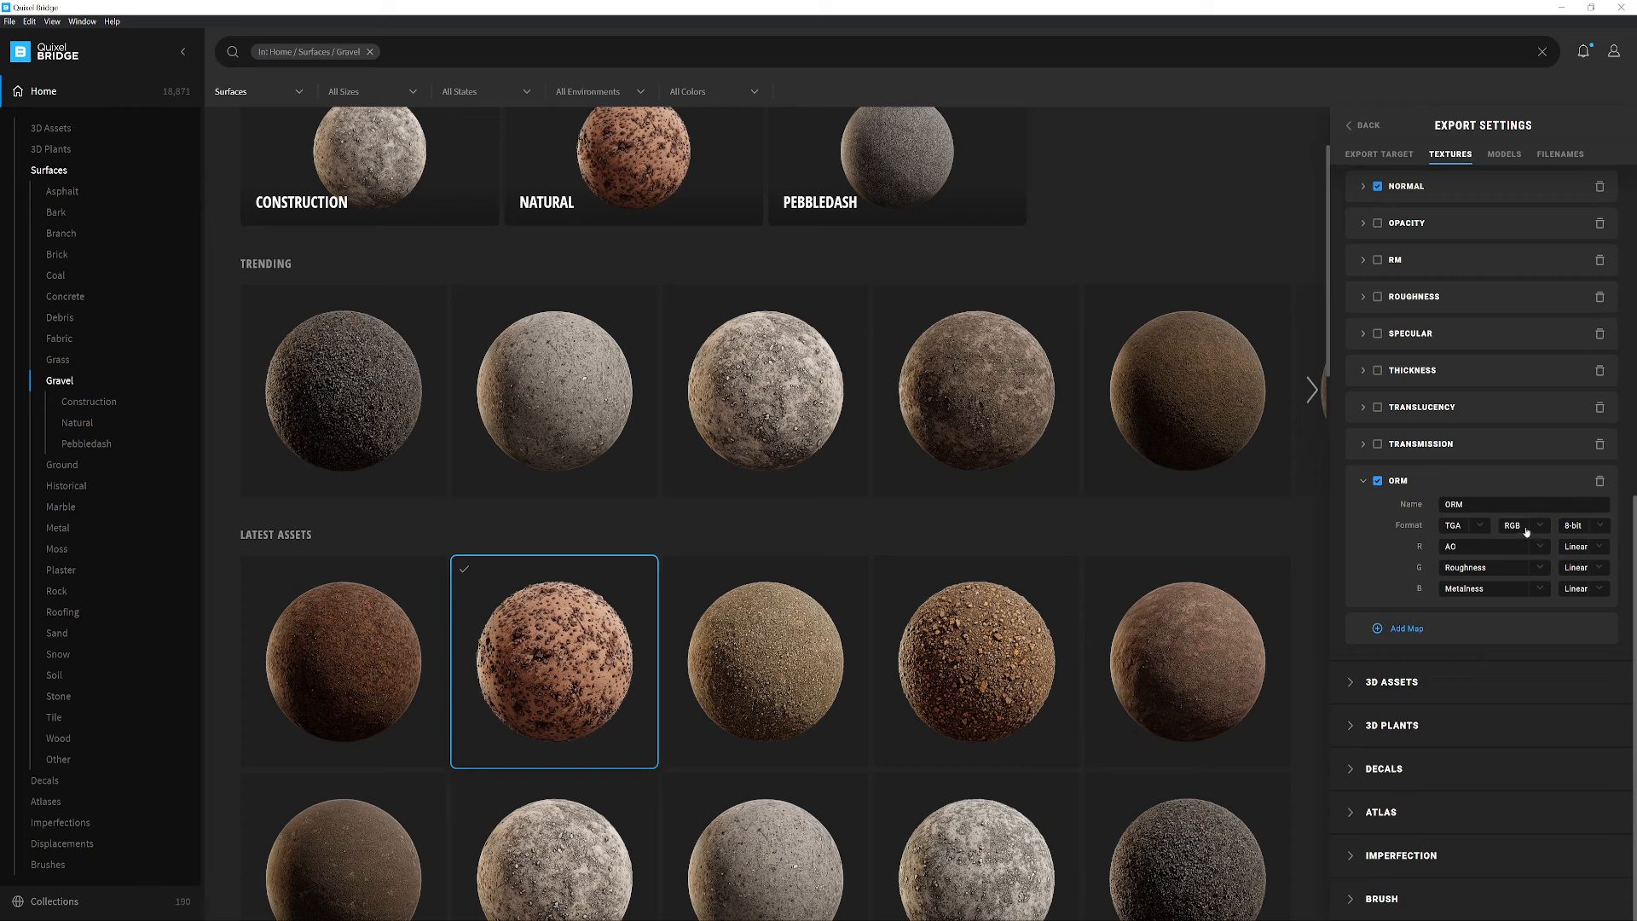
pyautogui.click(1599, 547)
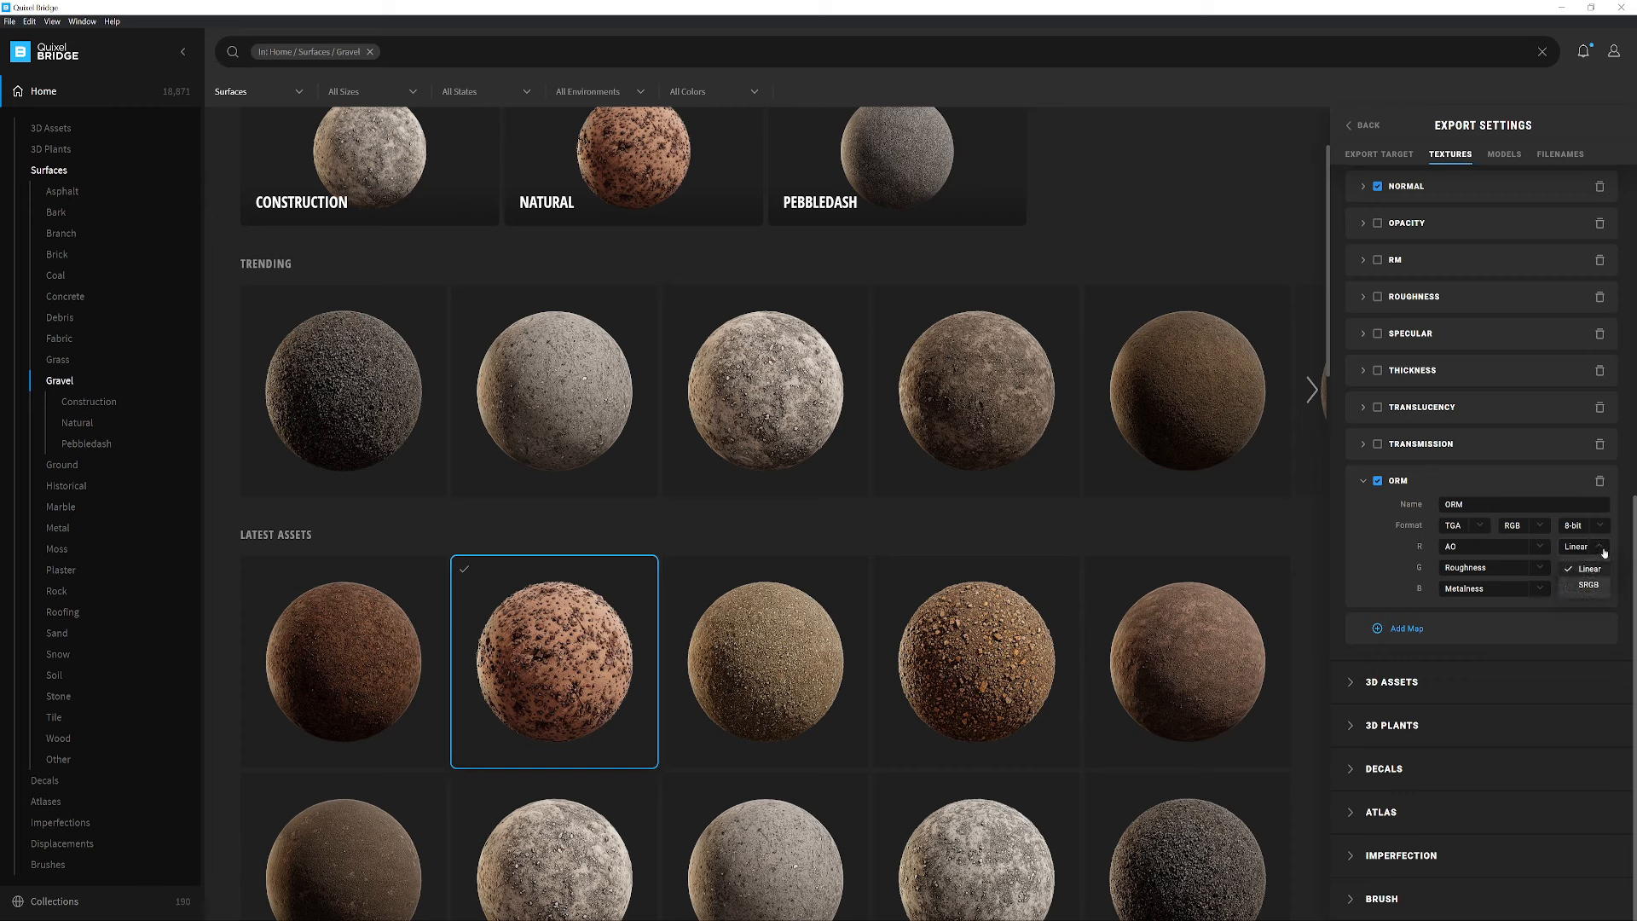
pyautogui.click(1600, 547)
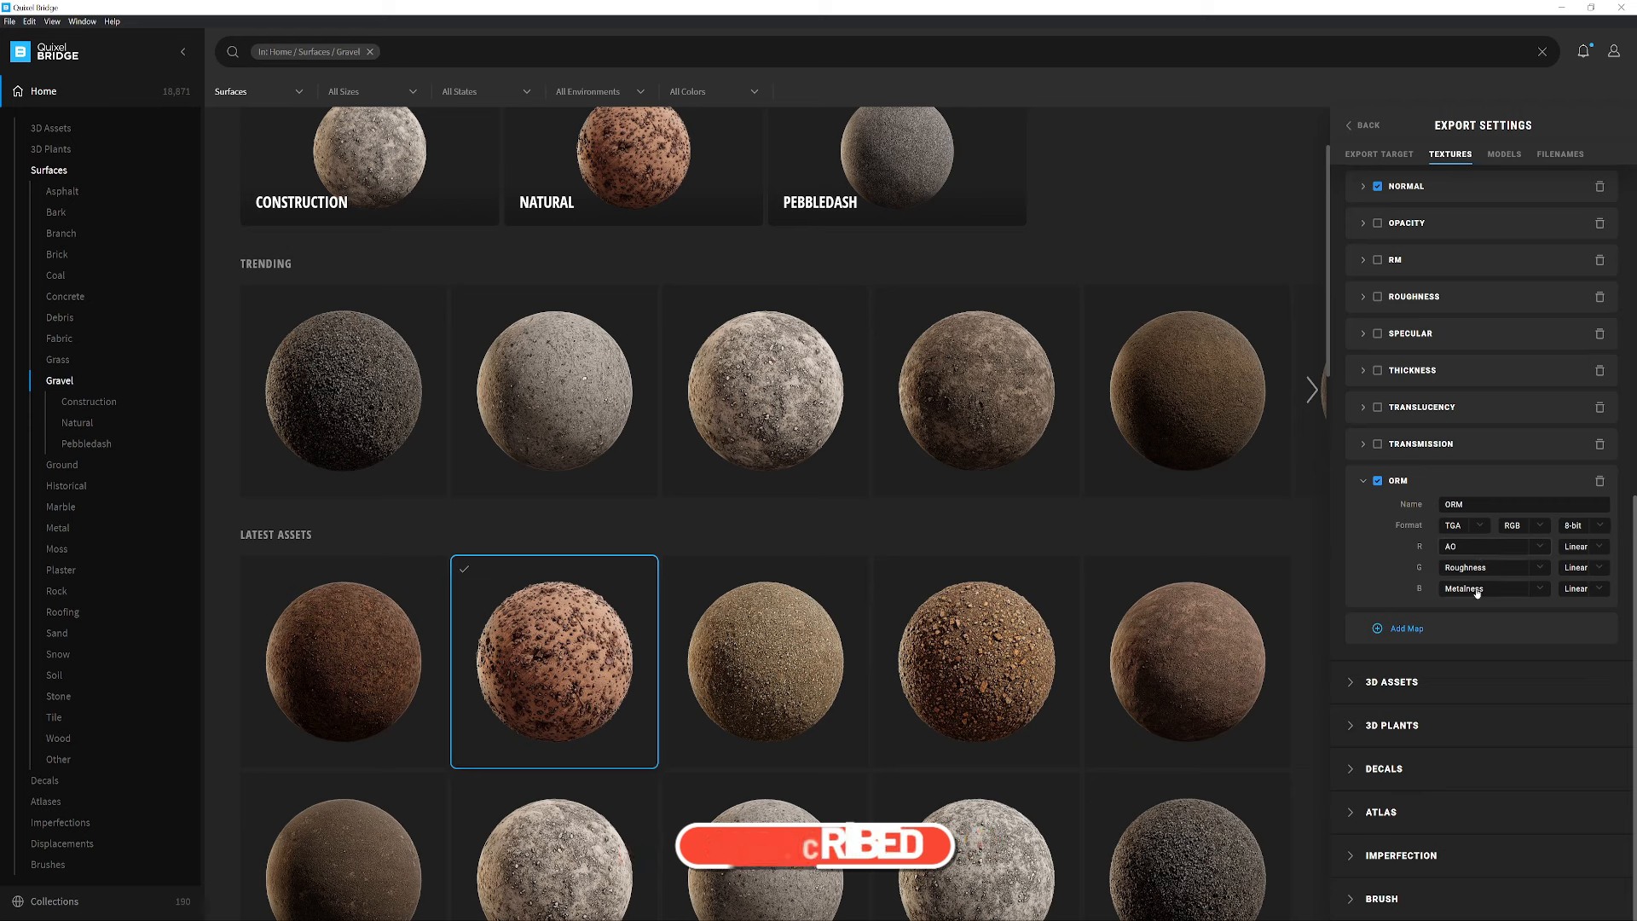
pyautogui.click(1363, 482)
pyautogui.scroll(5, 1420, 530)
pyautogui.click(1358, 126)
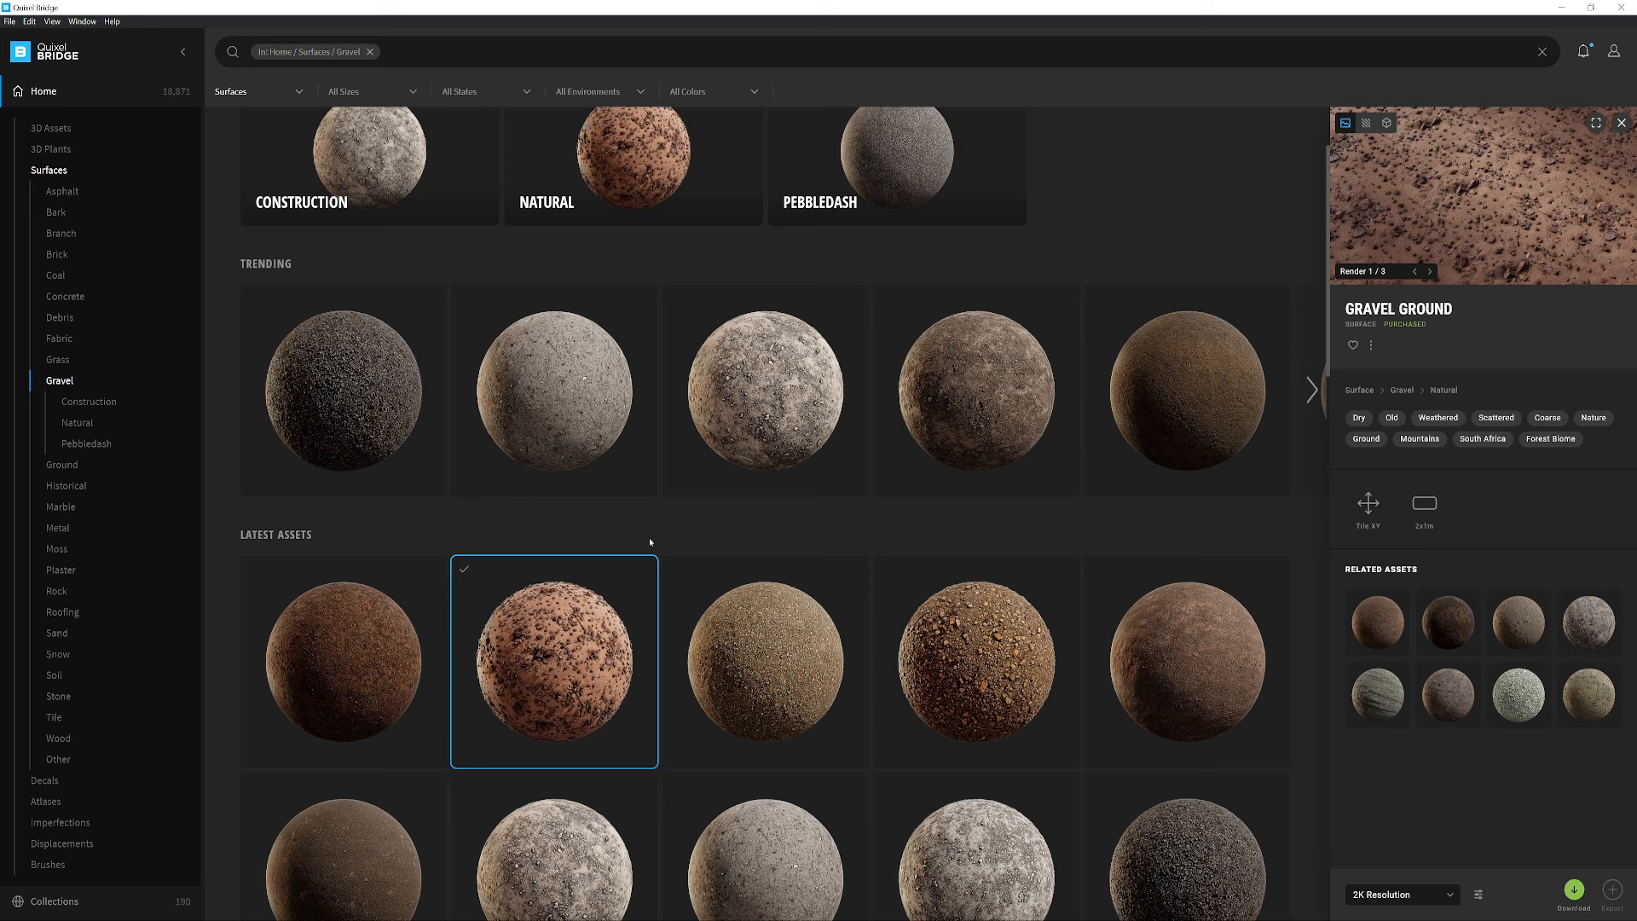
# Download and export the Gravel Ground surface at 2K, and open its downloaded files folder
pyautogui.click(1575, 890)
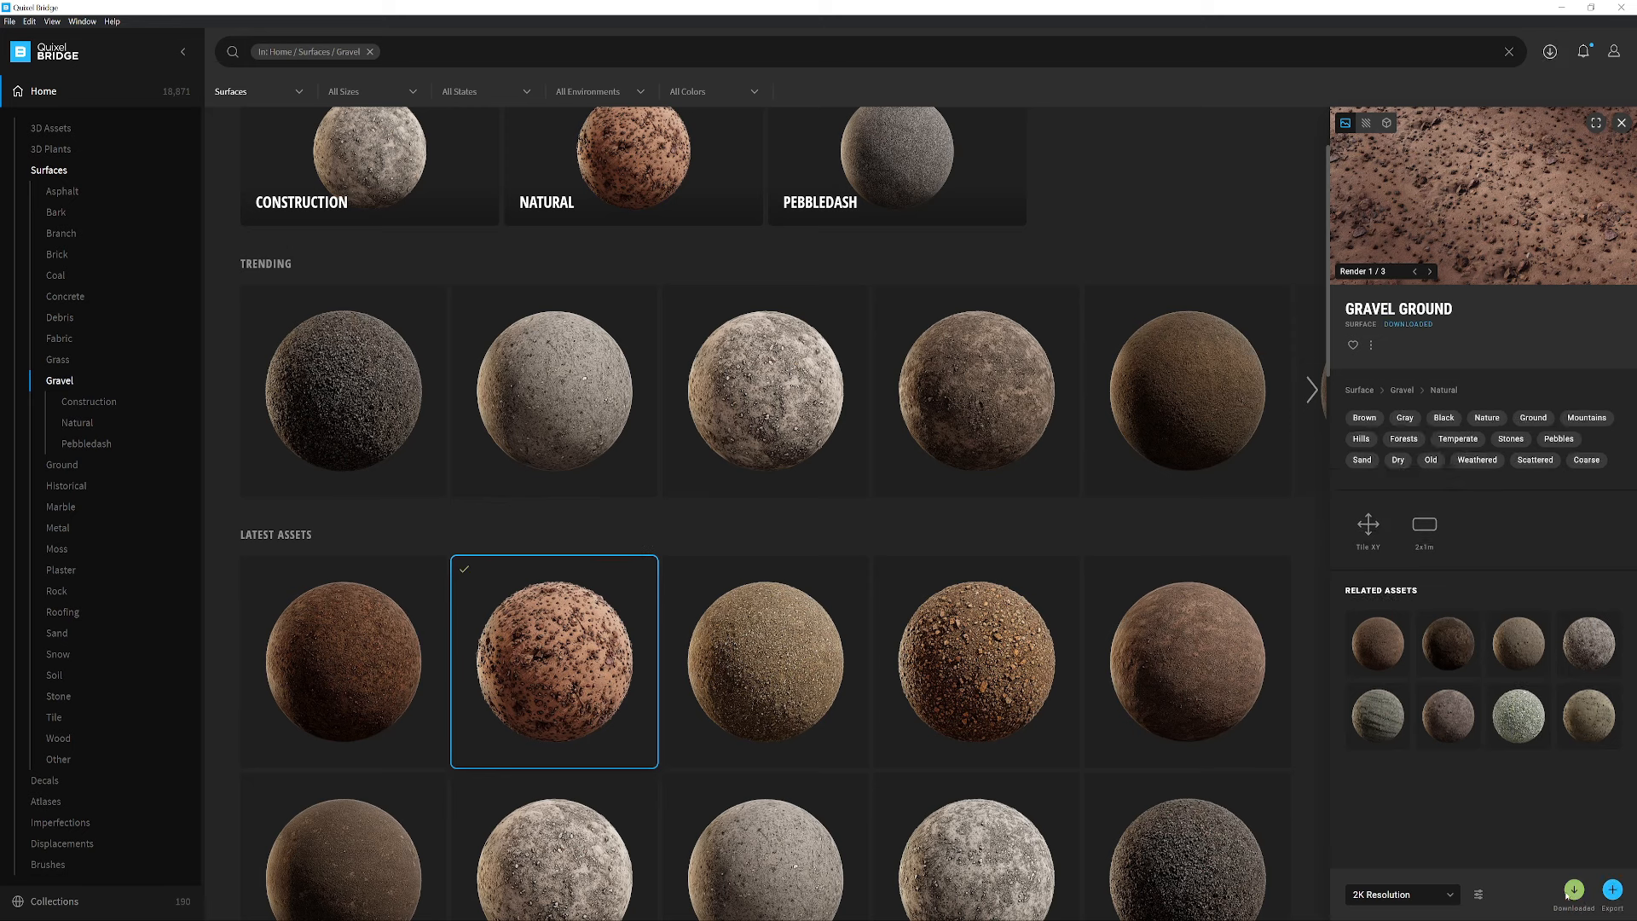
pyautogui.click(1613, 891)
pyautogui.rightClick(566, 653)
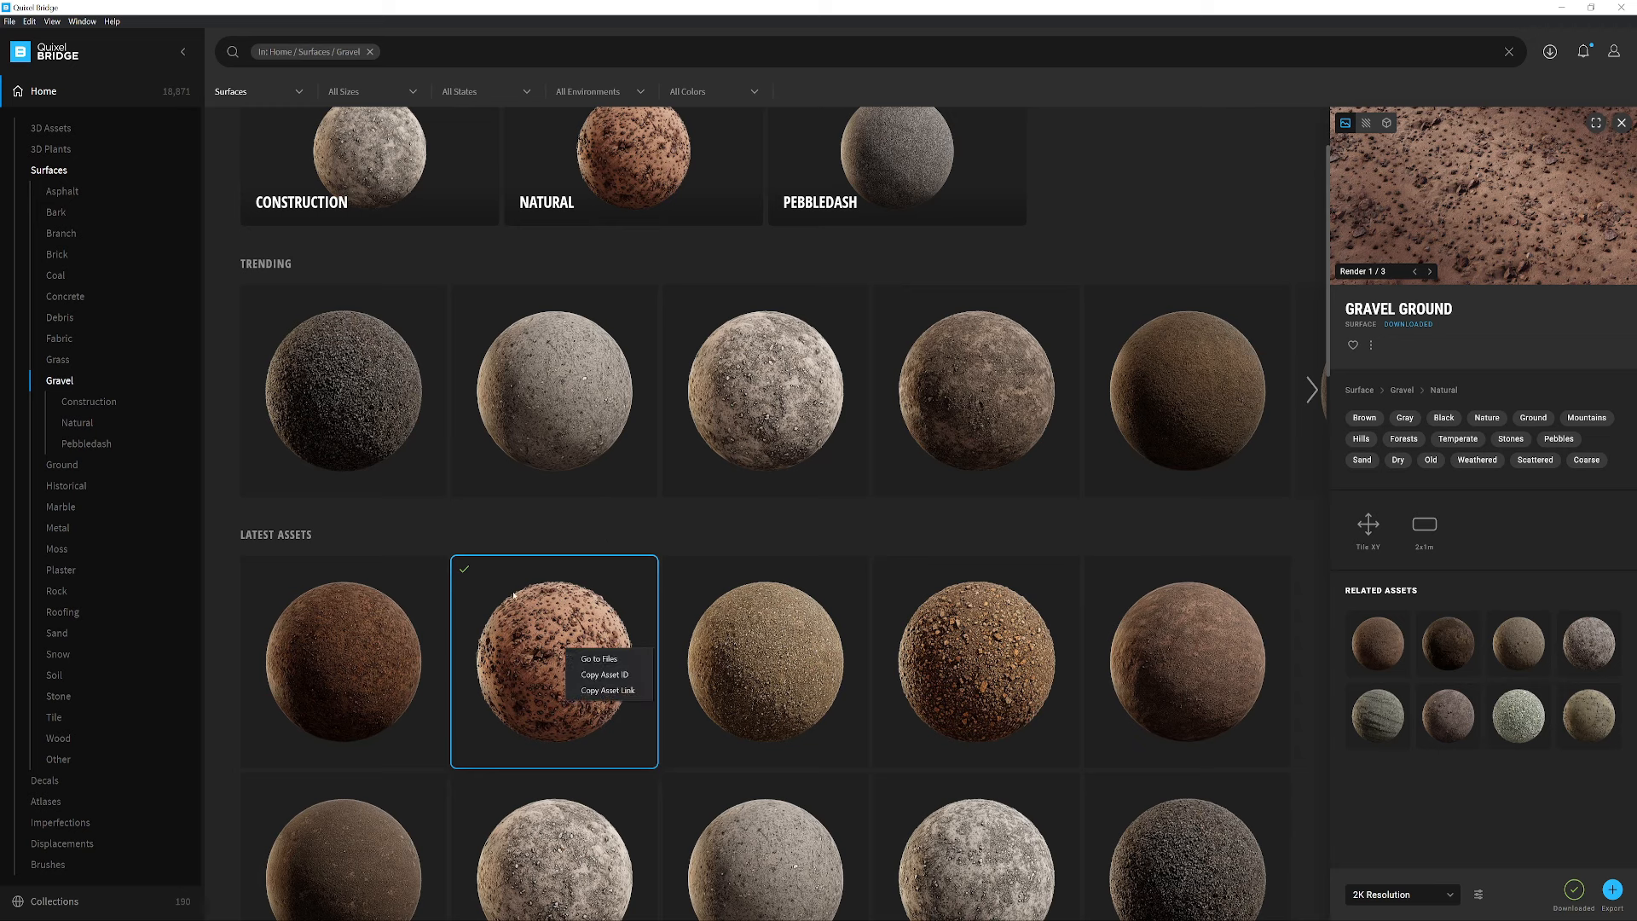
pyautogui.click(618, 660)
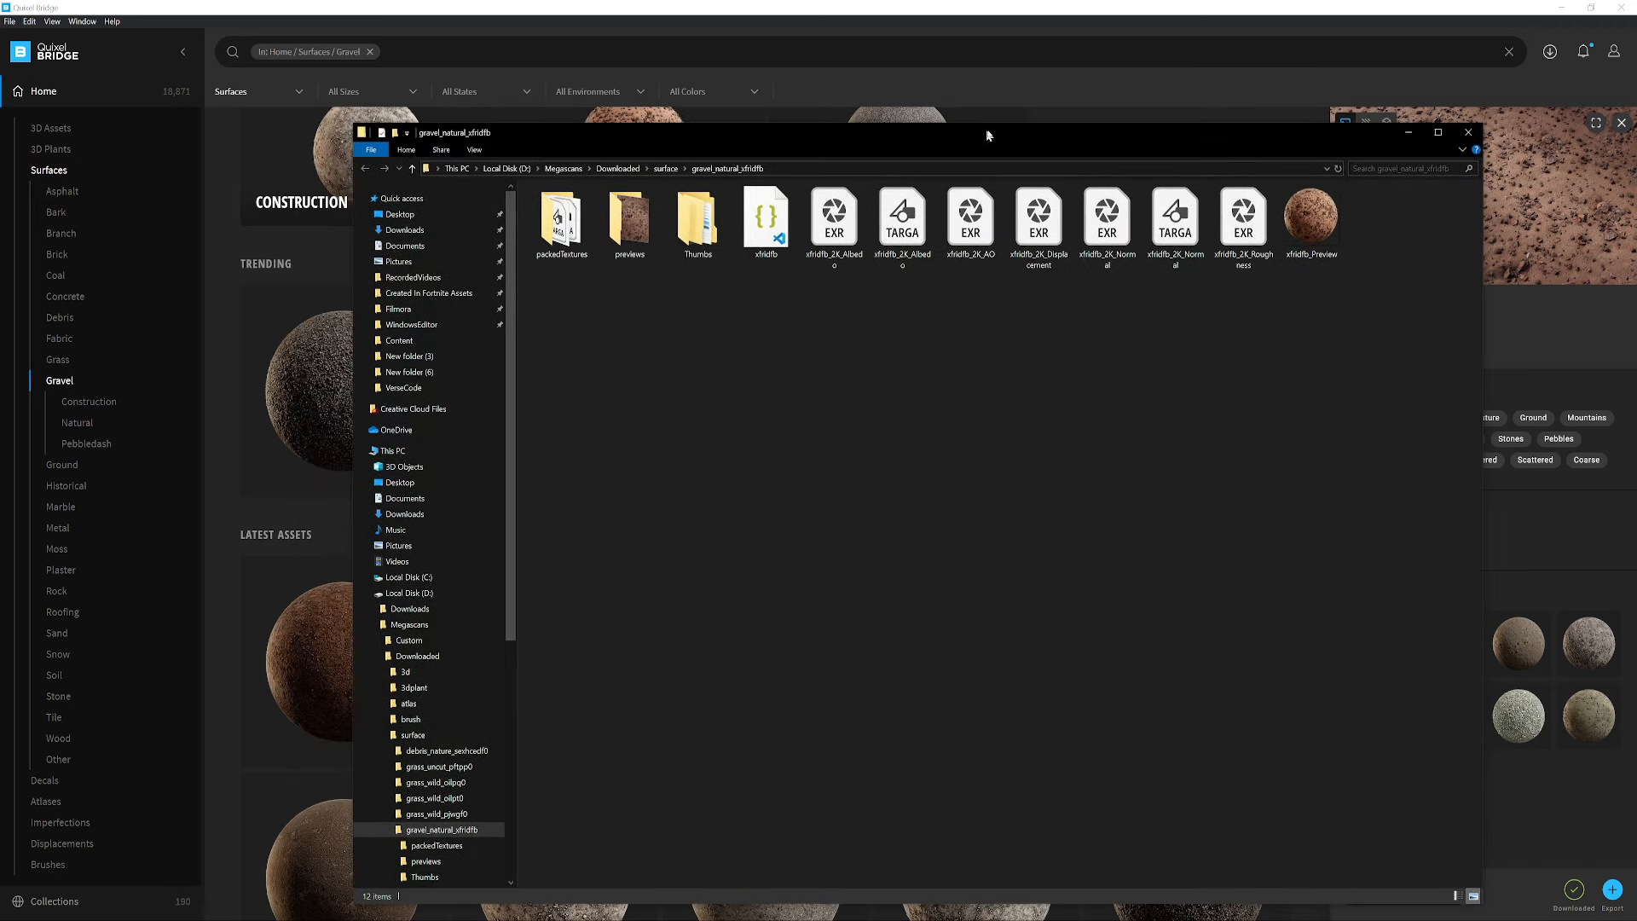
pyautogui.moveTo(988, 135); pyautogui.dragTo(991, 134)
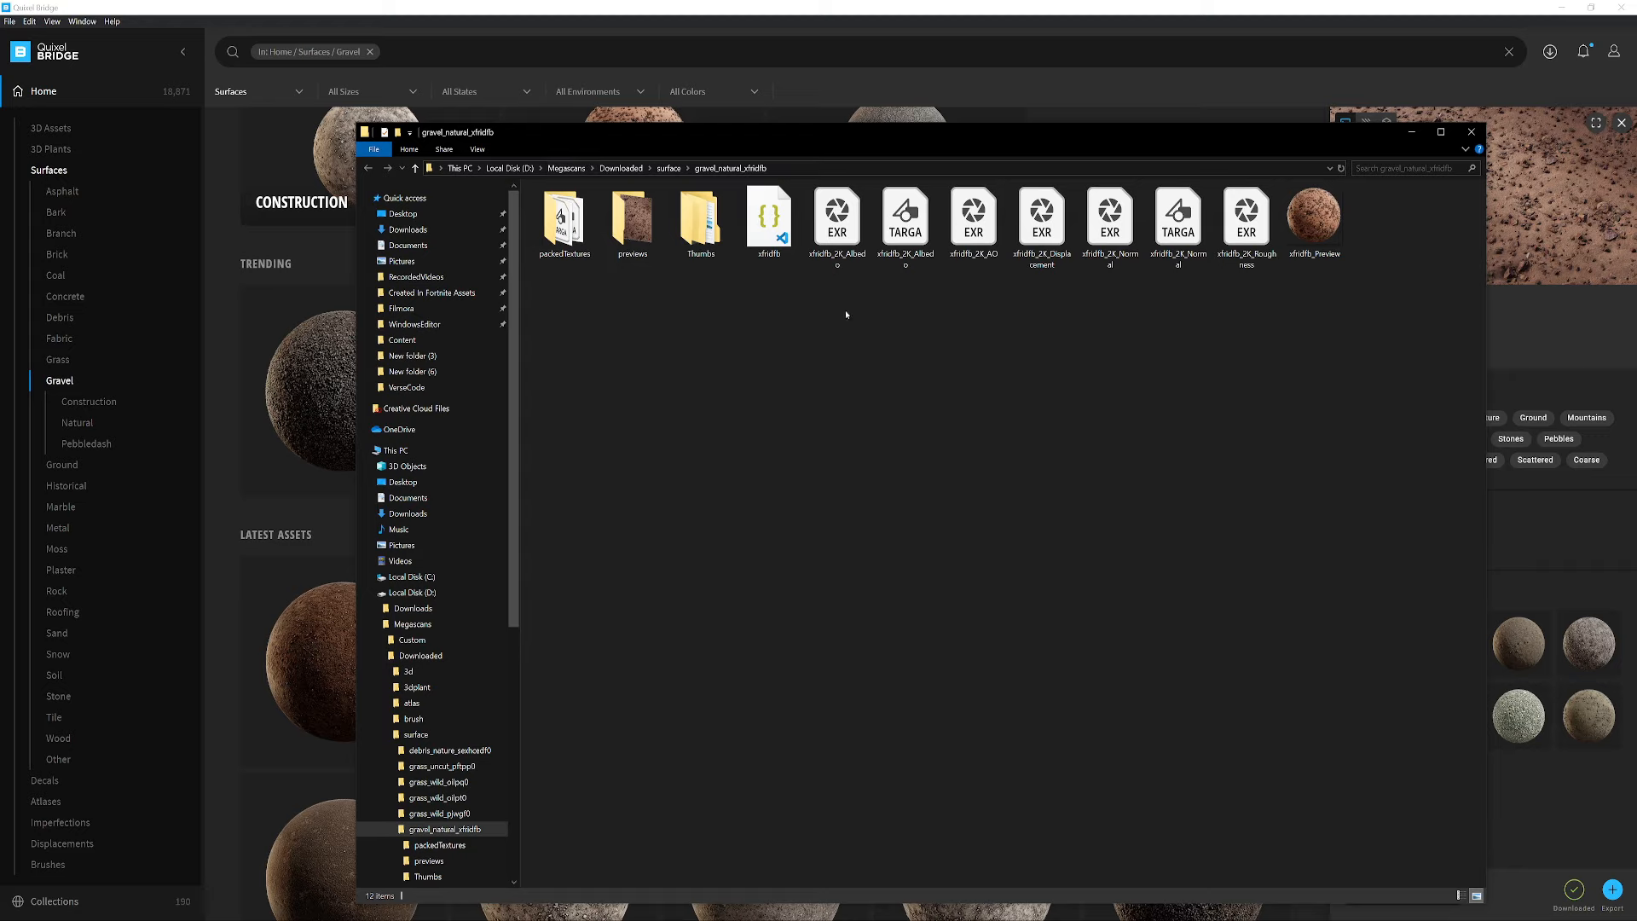
# Look over the downloaded gravel texture files and the contents of the packedTextures folder
pyautogui.moveTo(1215, 345); pyautogui.dragTo(806, 182)
pyautogui.click(861, 334)
pyautogui.click(553, 256)
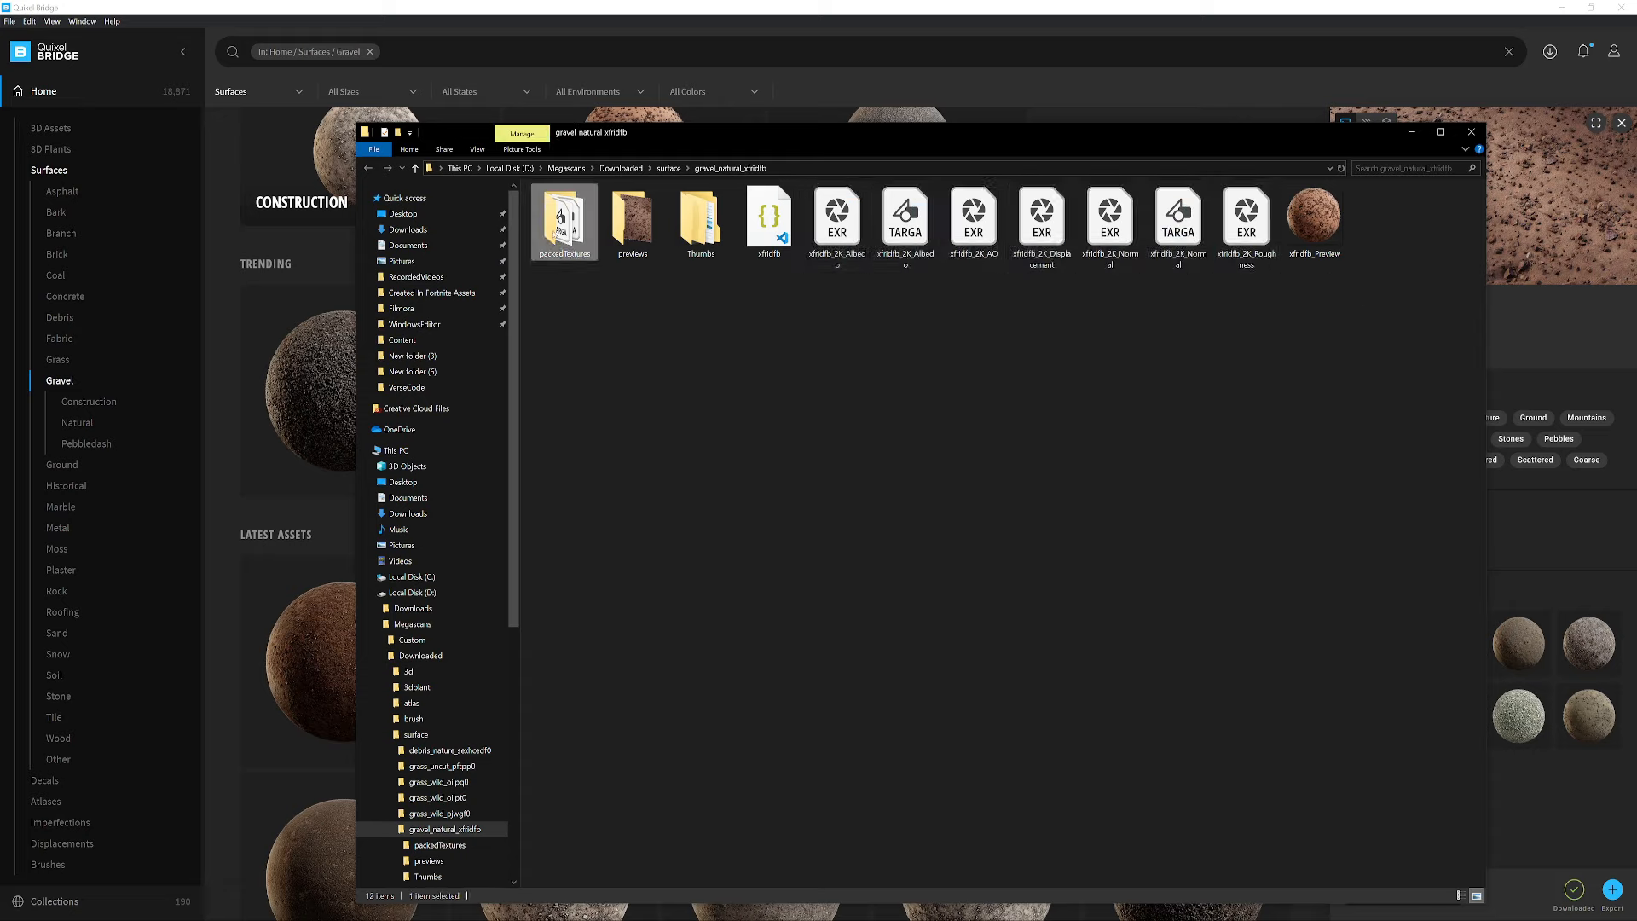
pyautogui.doubleClick(561, 216)
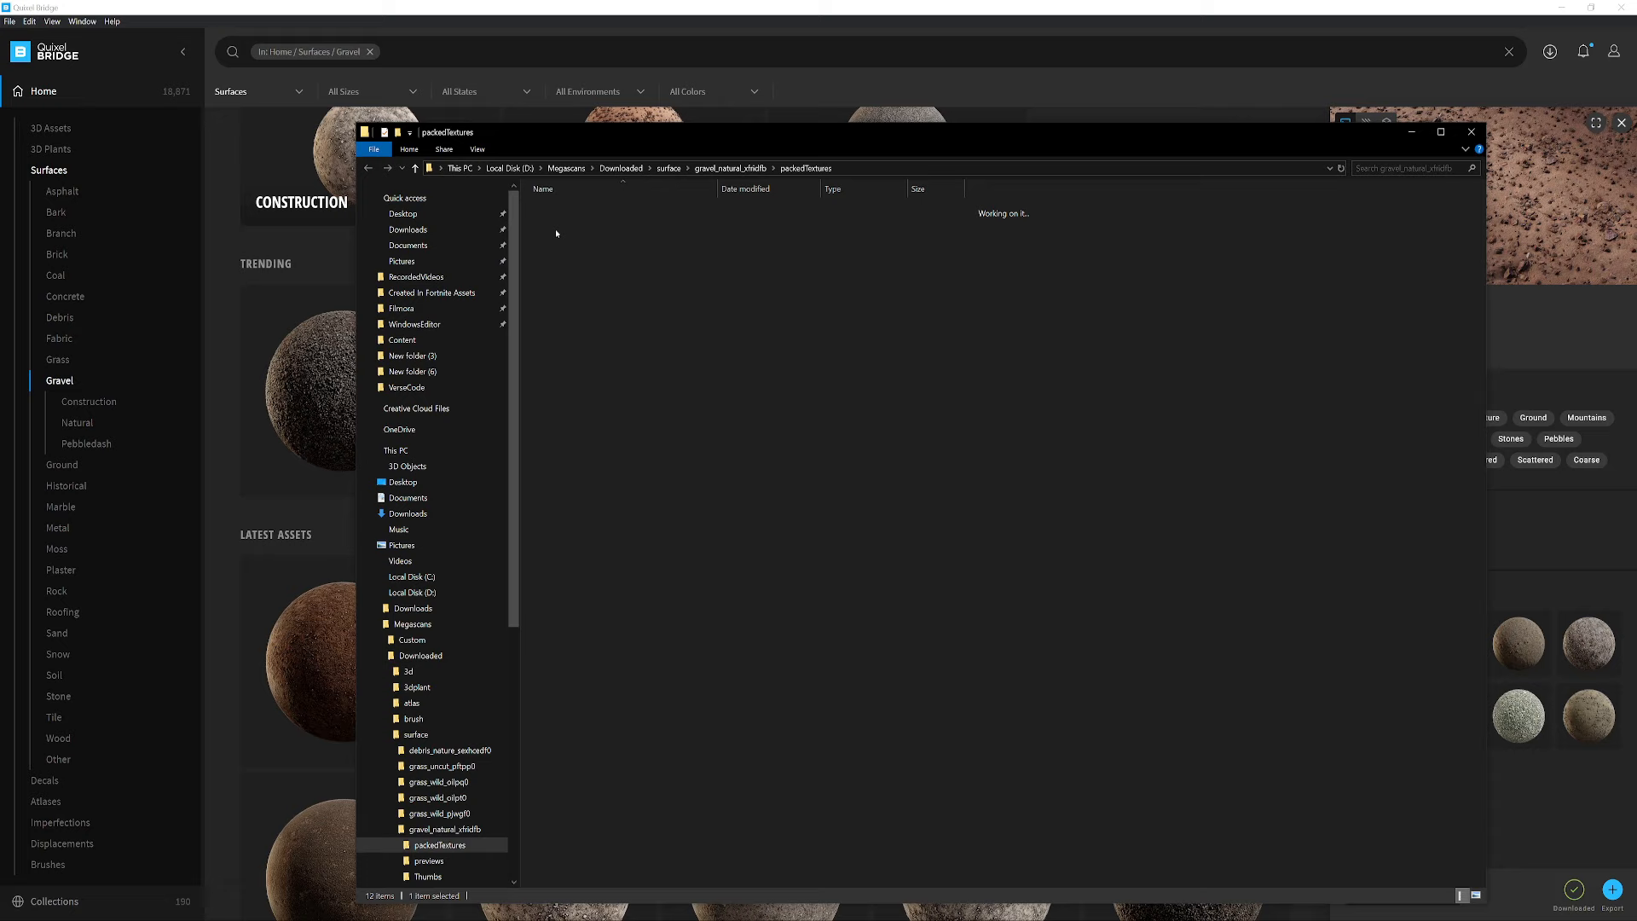
pyautogui.moveTo(562, 315); pyautogui.dragTo(688, 214)
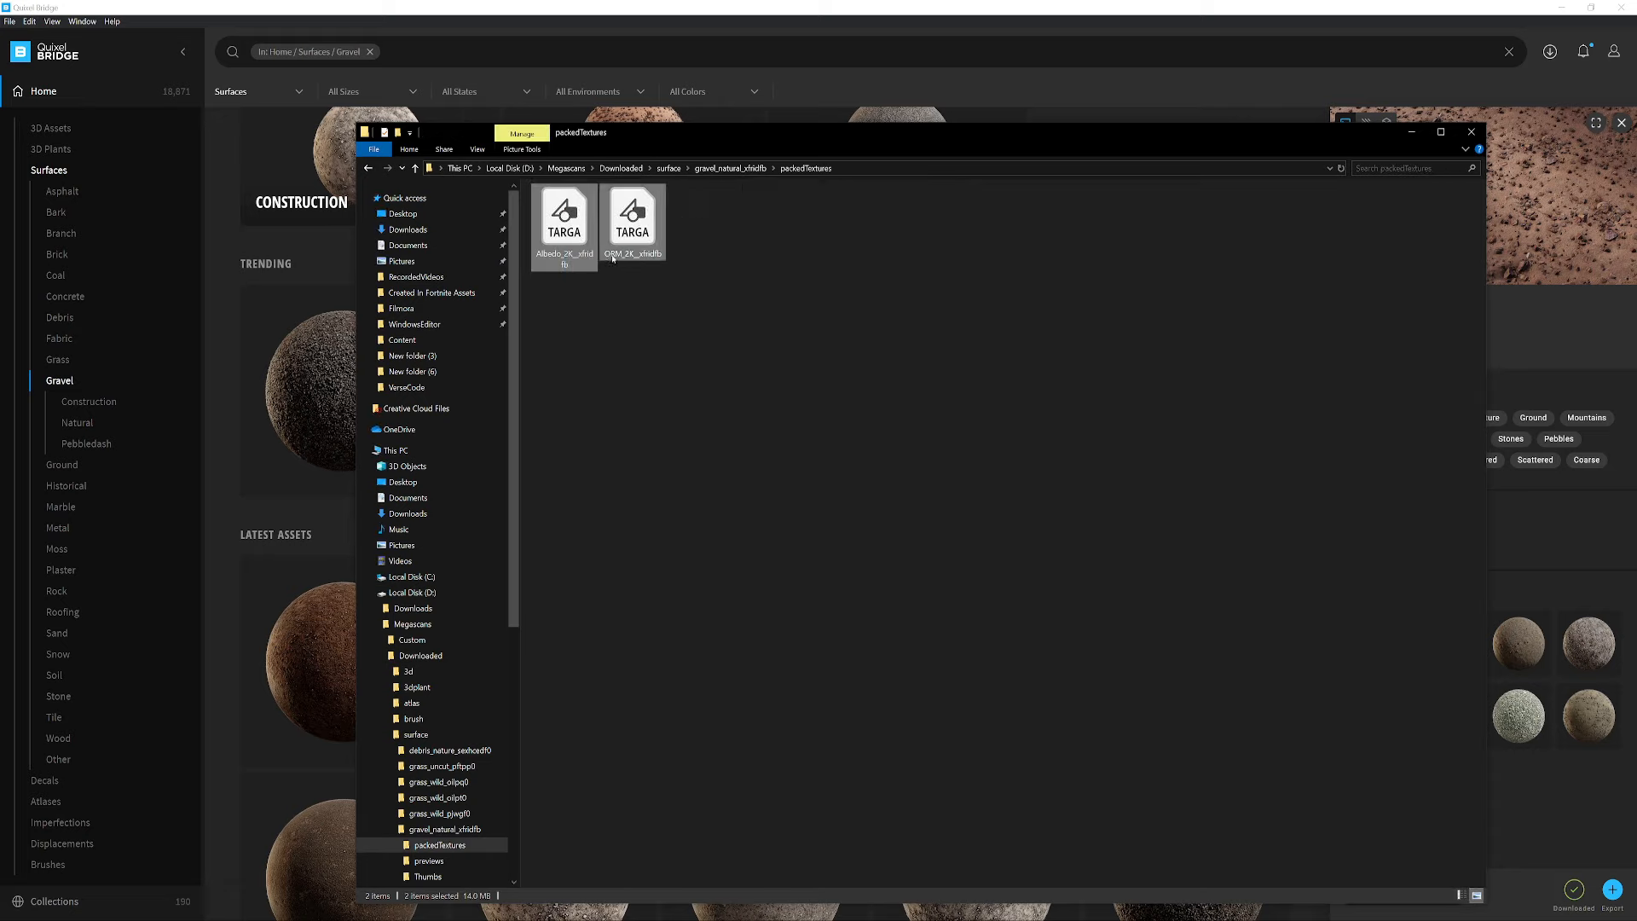
pyautogui.click(597, 327)
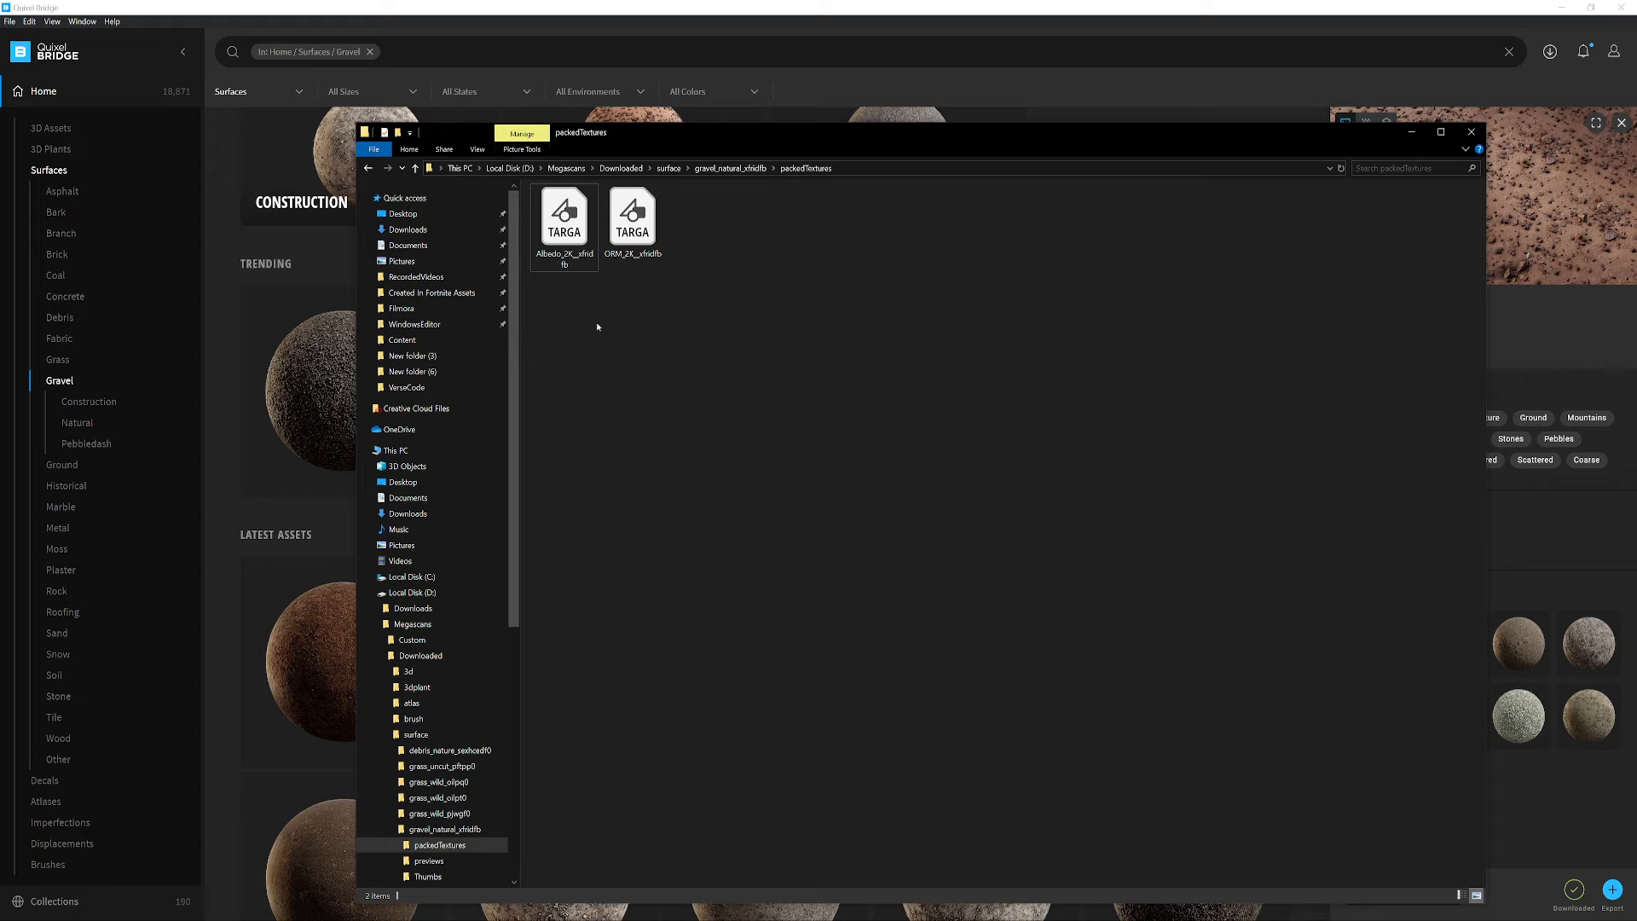
# Import the 2K Normal TGA file from the main gravel folder into the LandscapeMat Textures folder in Unreal Editor
pyautogui.click(725, 168)
pyautogui.click(1177, 231)
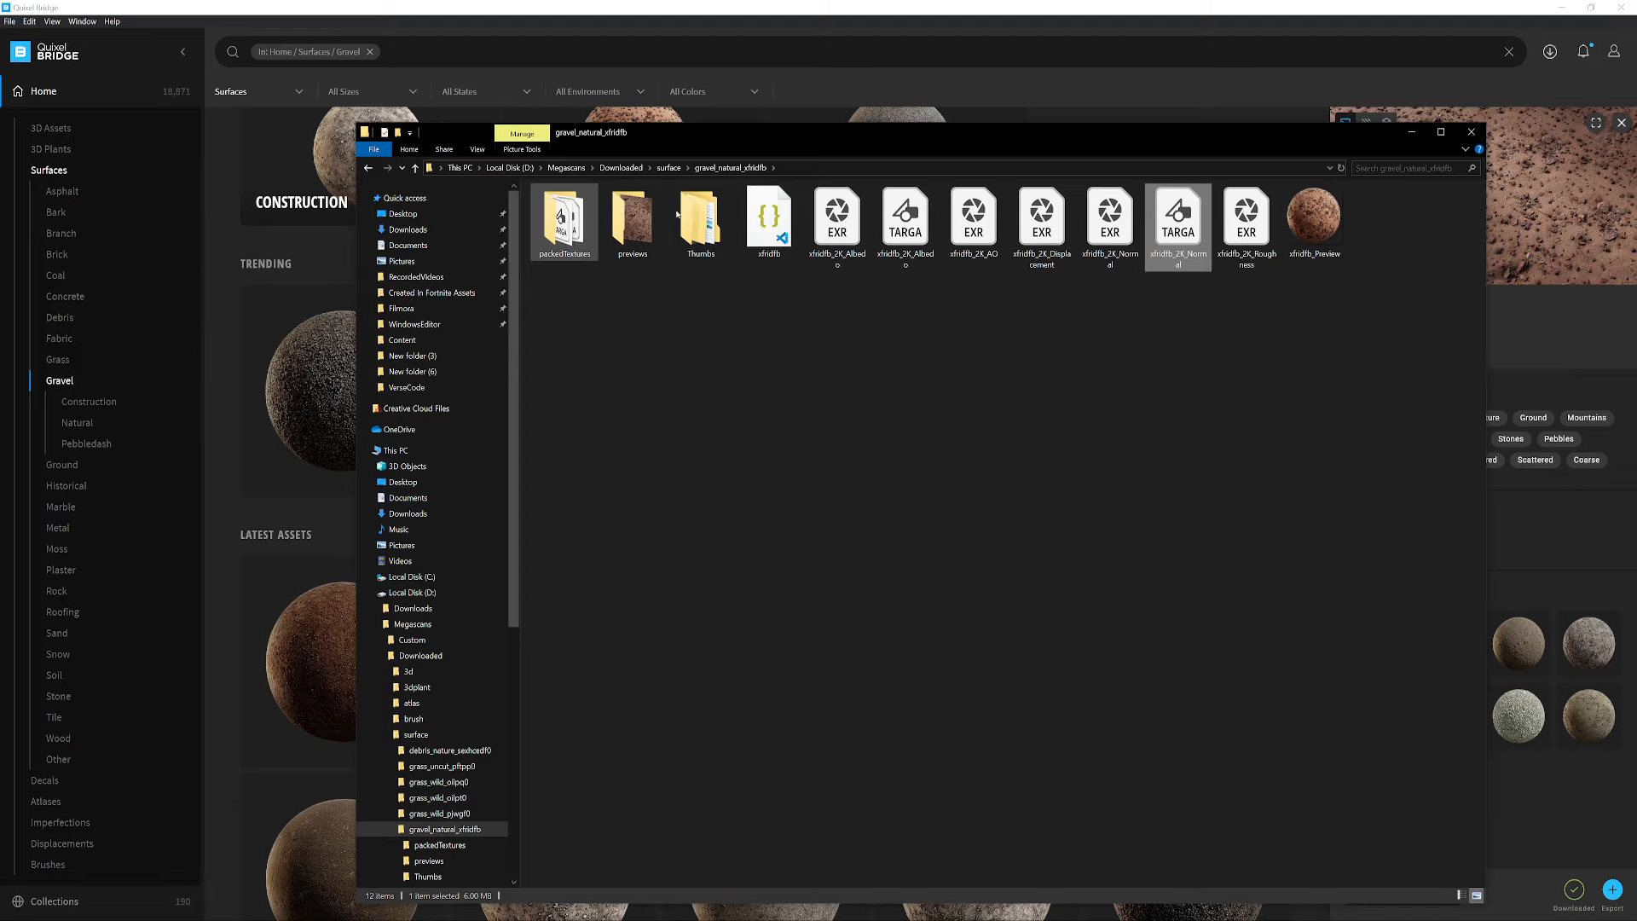
pyautogui.moveTo(885, 136); pyautogui.dragTo(596, 198)
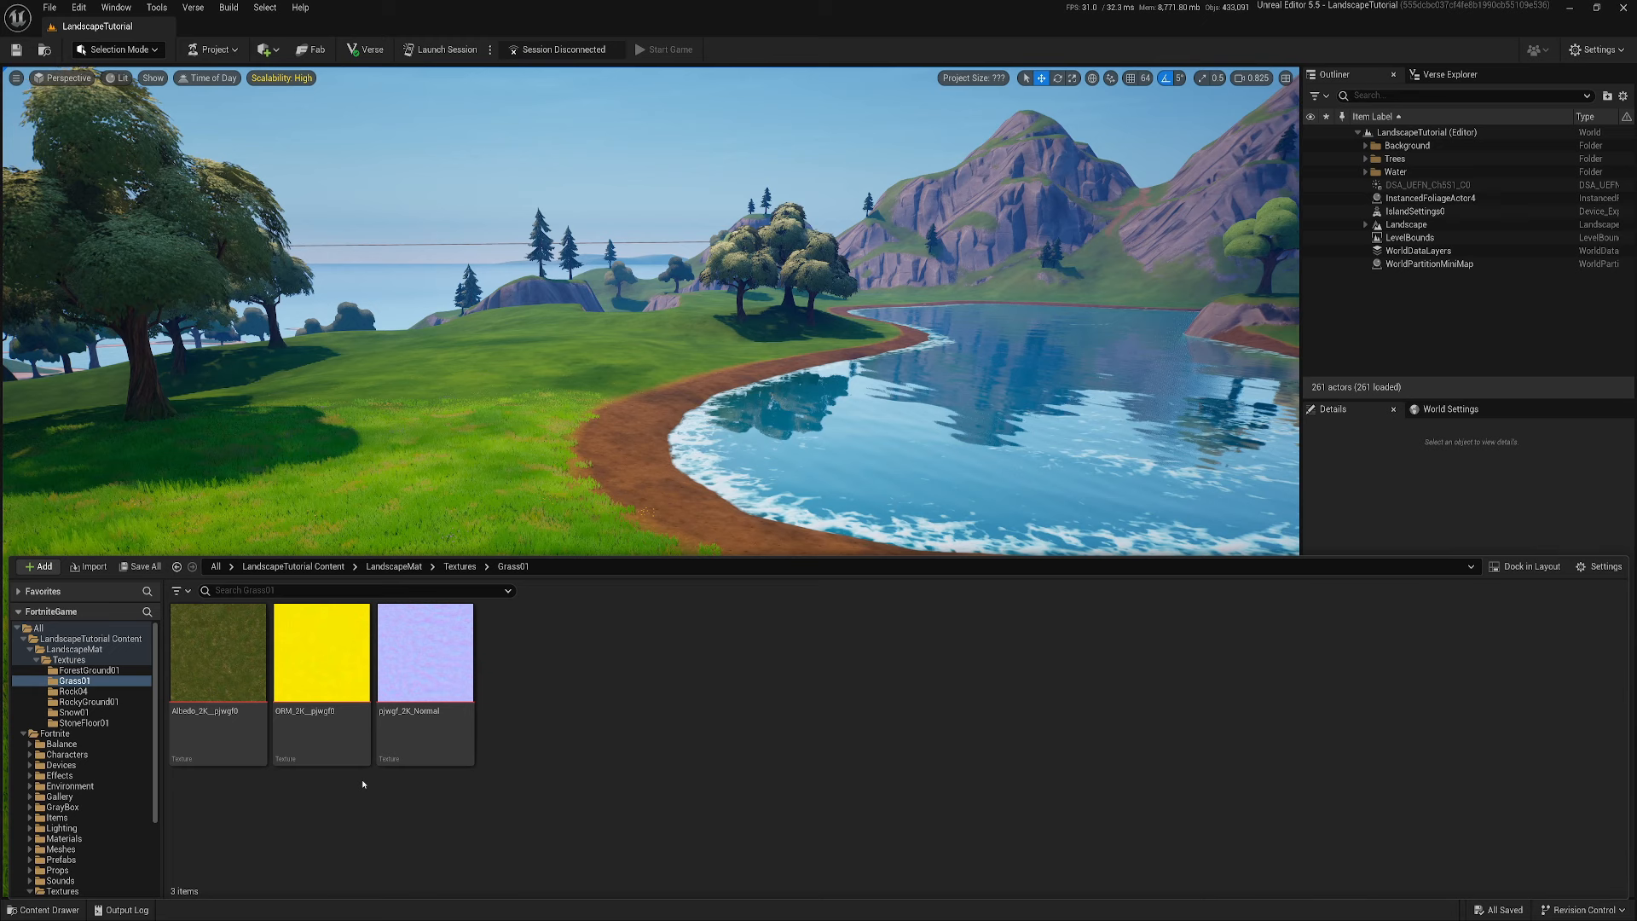
pyautogui.click(68, 660)
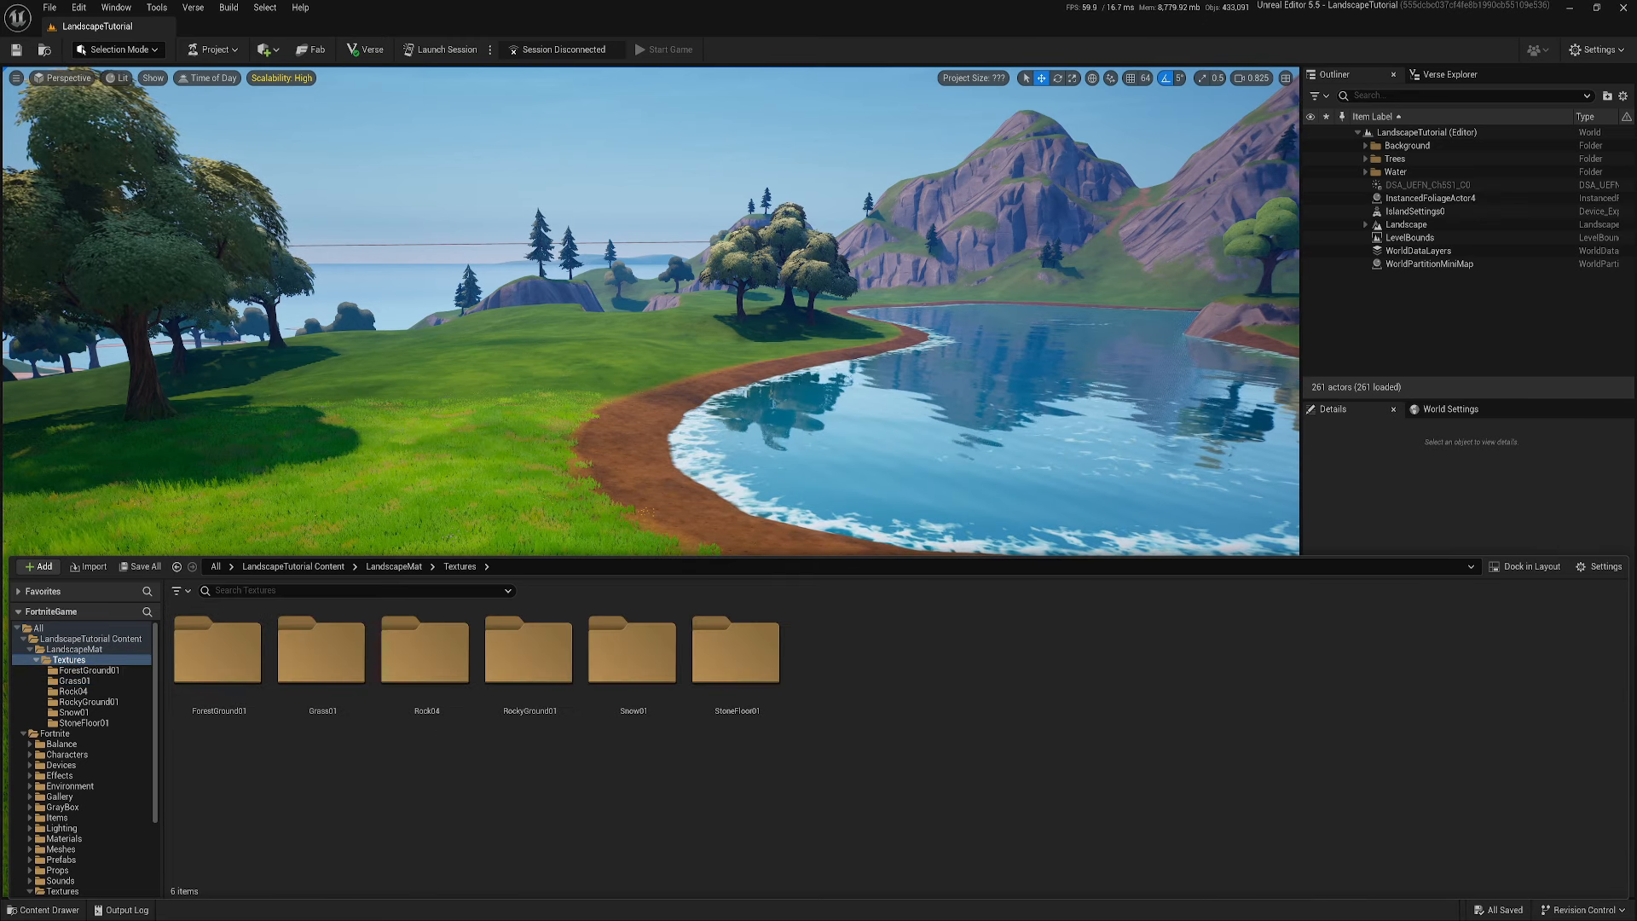
pyautogui.hotkey('alt', 'Tab')
pyautogui.moveTo(724, 198); pyautogui.dragTo(519, 273)
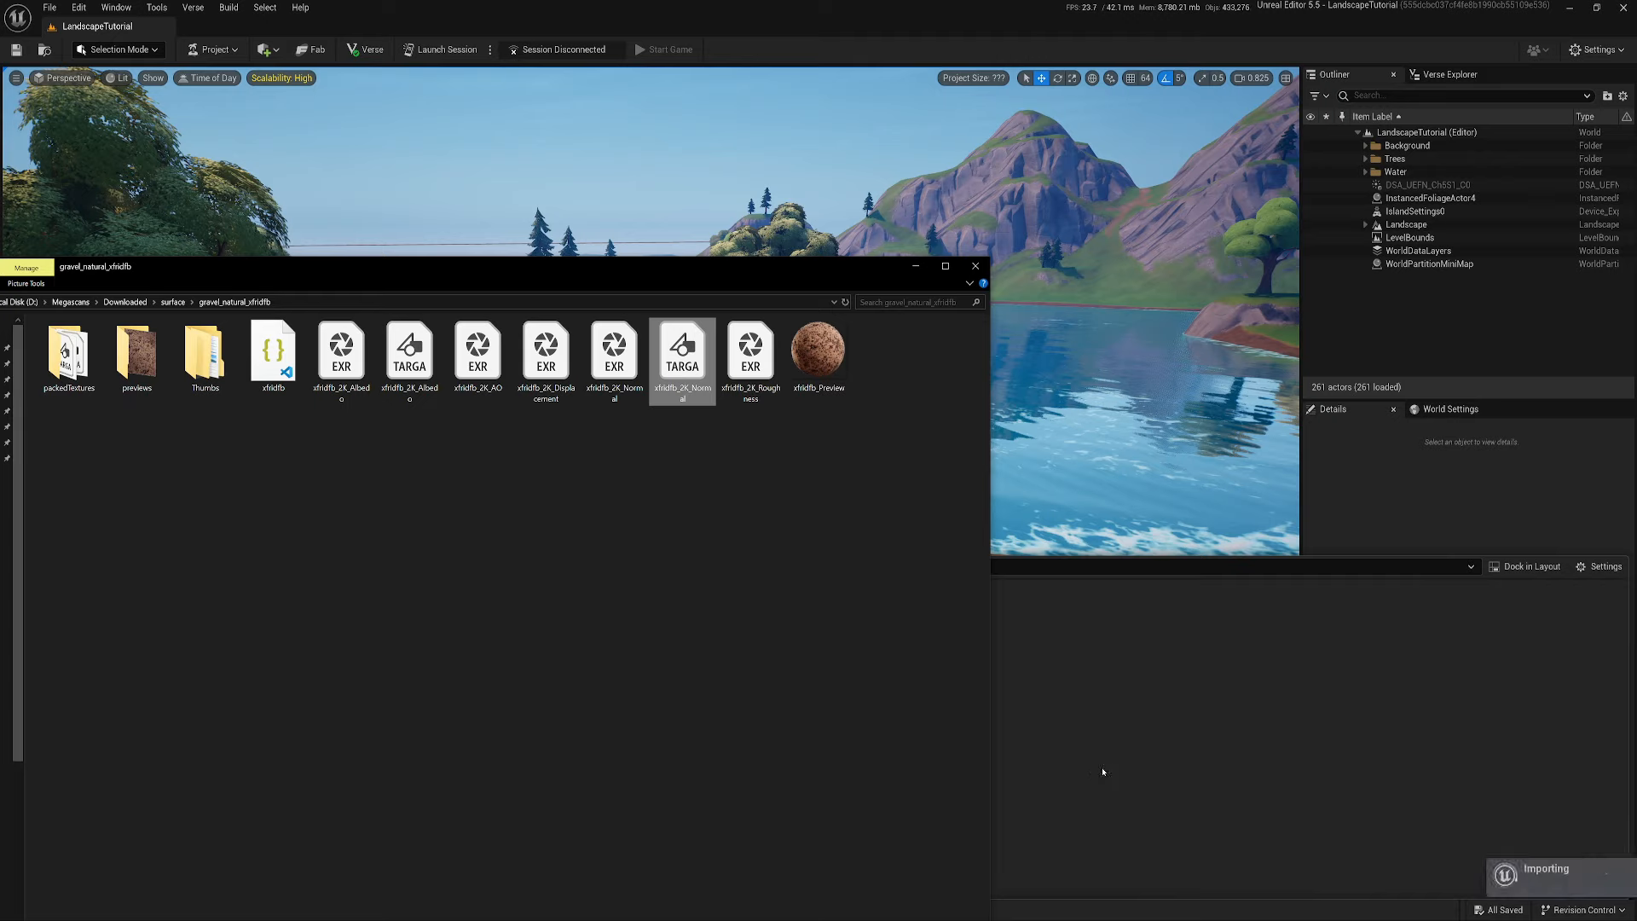
# Import the 2K Albedo and ORM TGA files from the gravel packedTextures folder into the LandscapeMat Textures folder
pyautogui.click(75, 374)
pyautogui.doubleClick(76, 375)
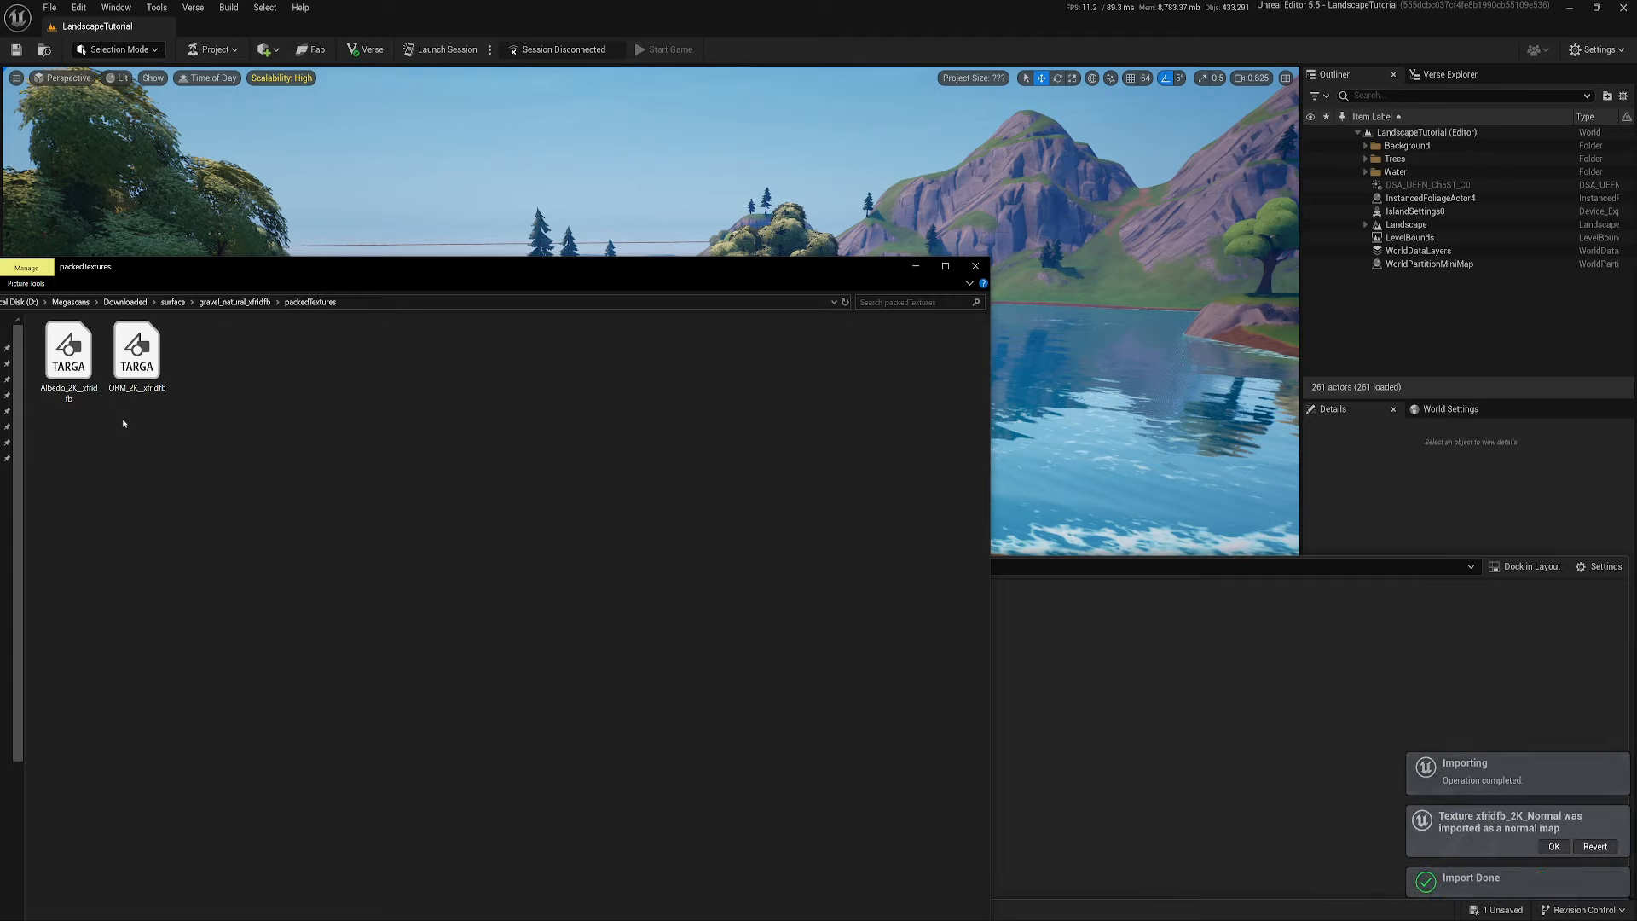
pyautogui.click(70, 358)
pyautogui.keyDown('shift'); pyautogui.click(138, 367); pyautogui.keyUp('shift')
pyautogui.moveTo(139, 368); pyautogui.dragTo(1075, 774)
pyautogui.click(1107, 797)
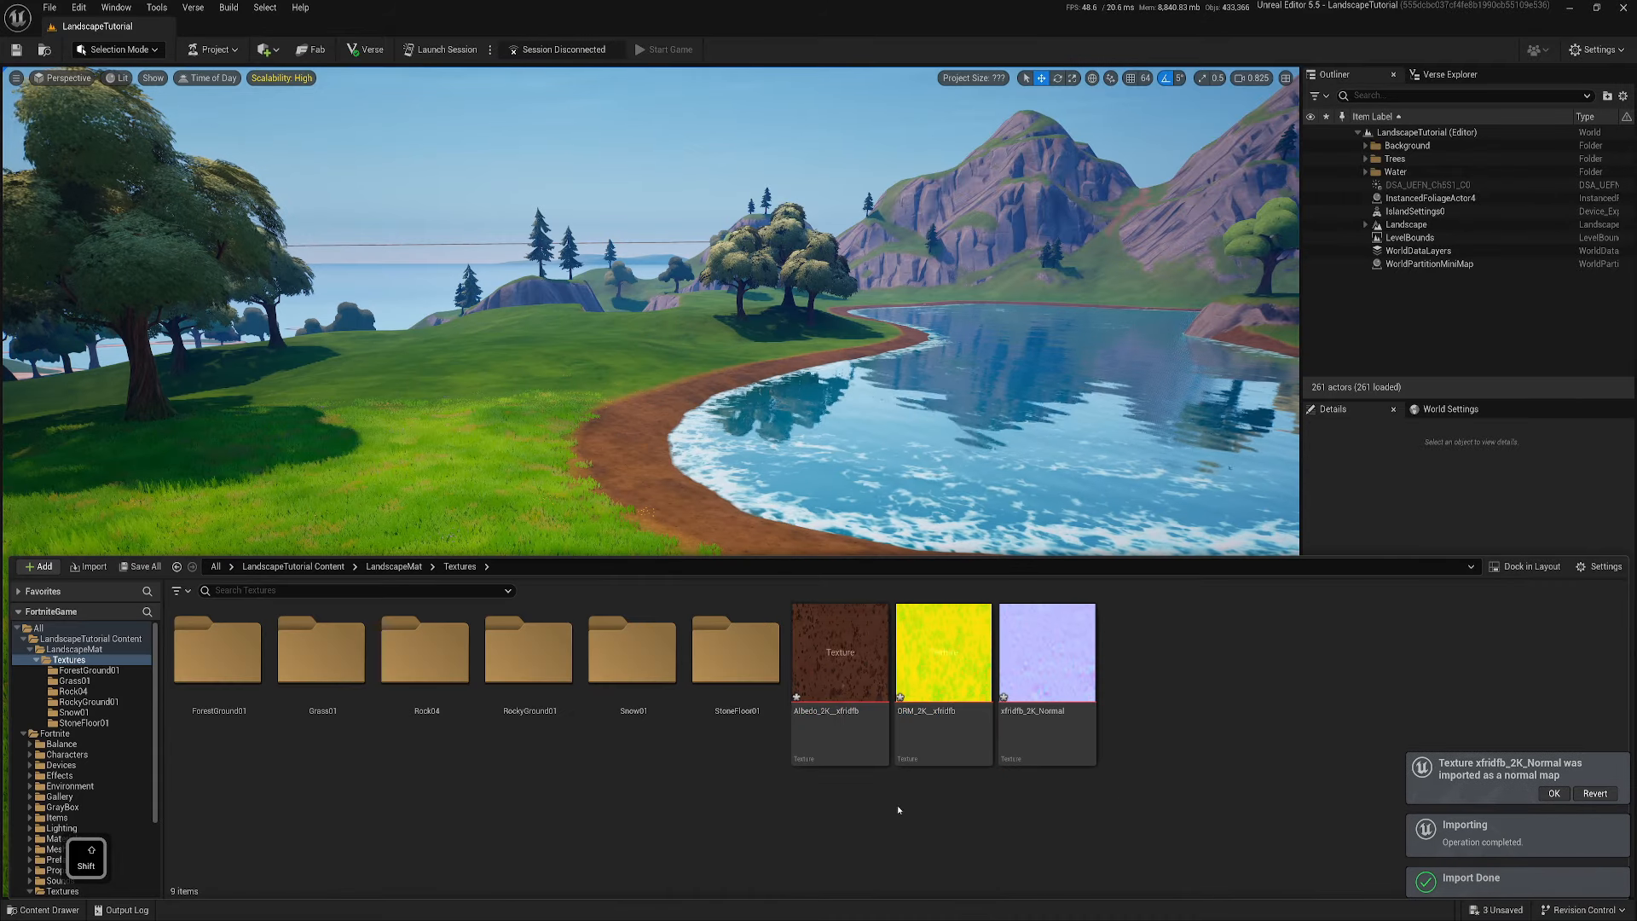
# Open the imported gravel Albedo texture and hide its alpha channel in the preview to examine the colours
pyautogui.doubleClick(849, 648)
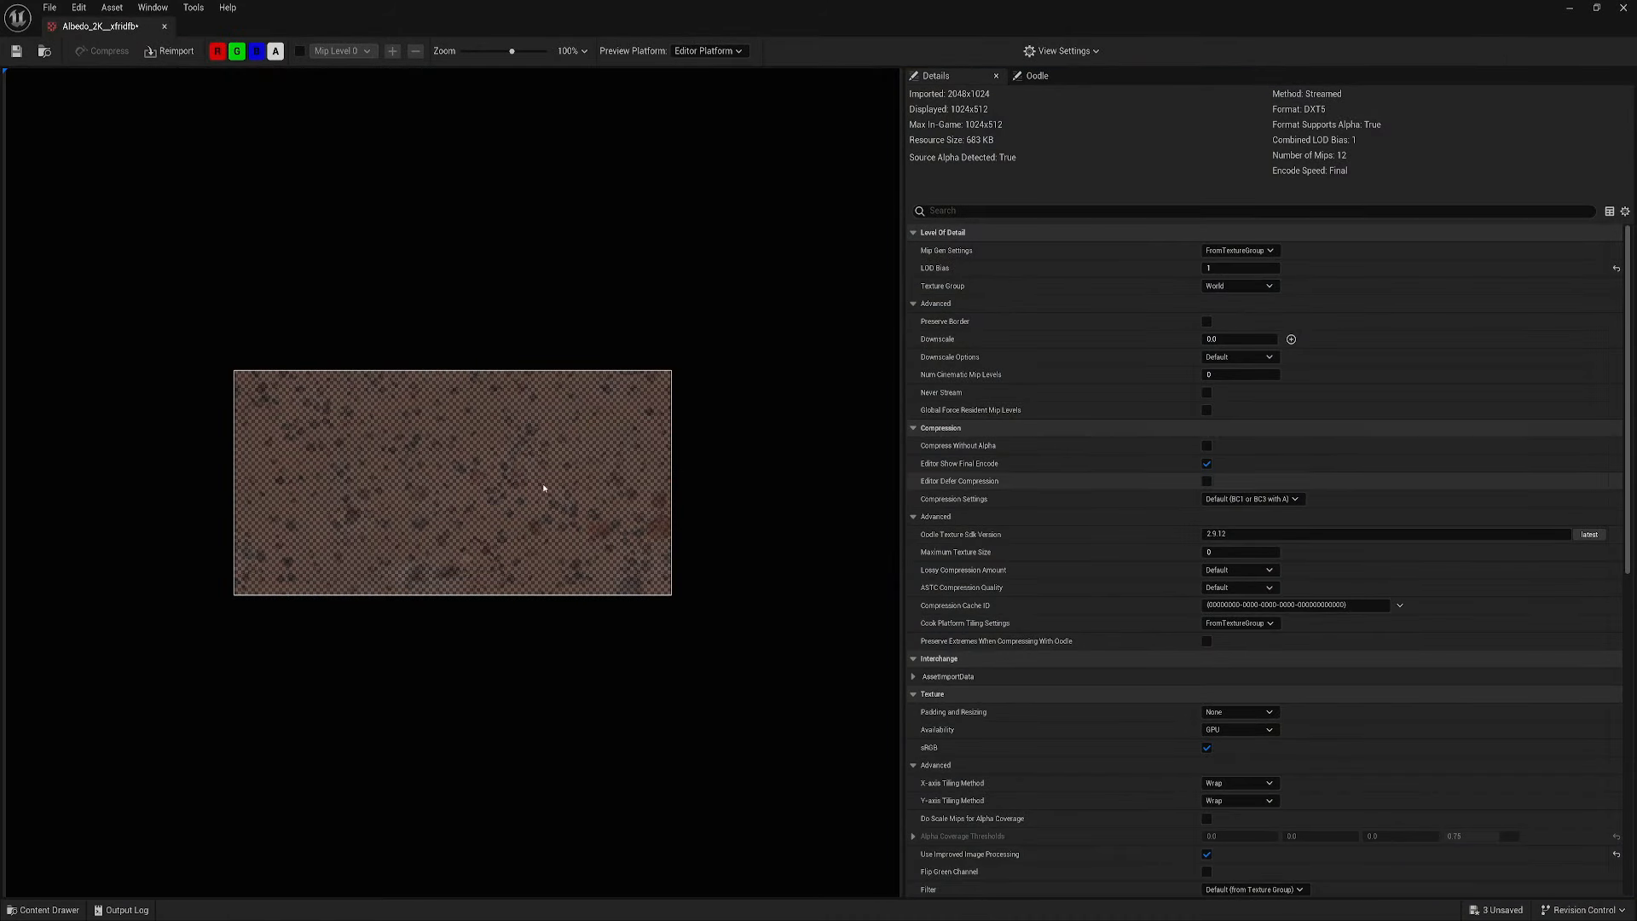
pyautogui.scroll(4, 332, 405)
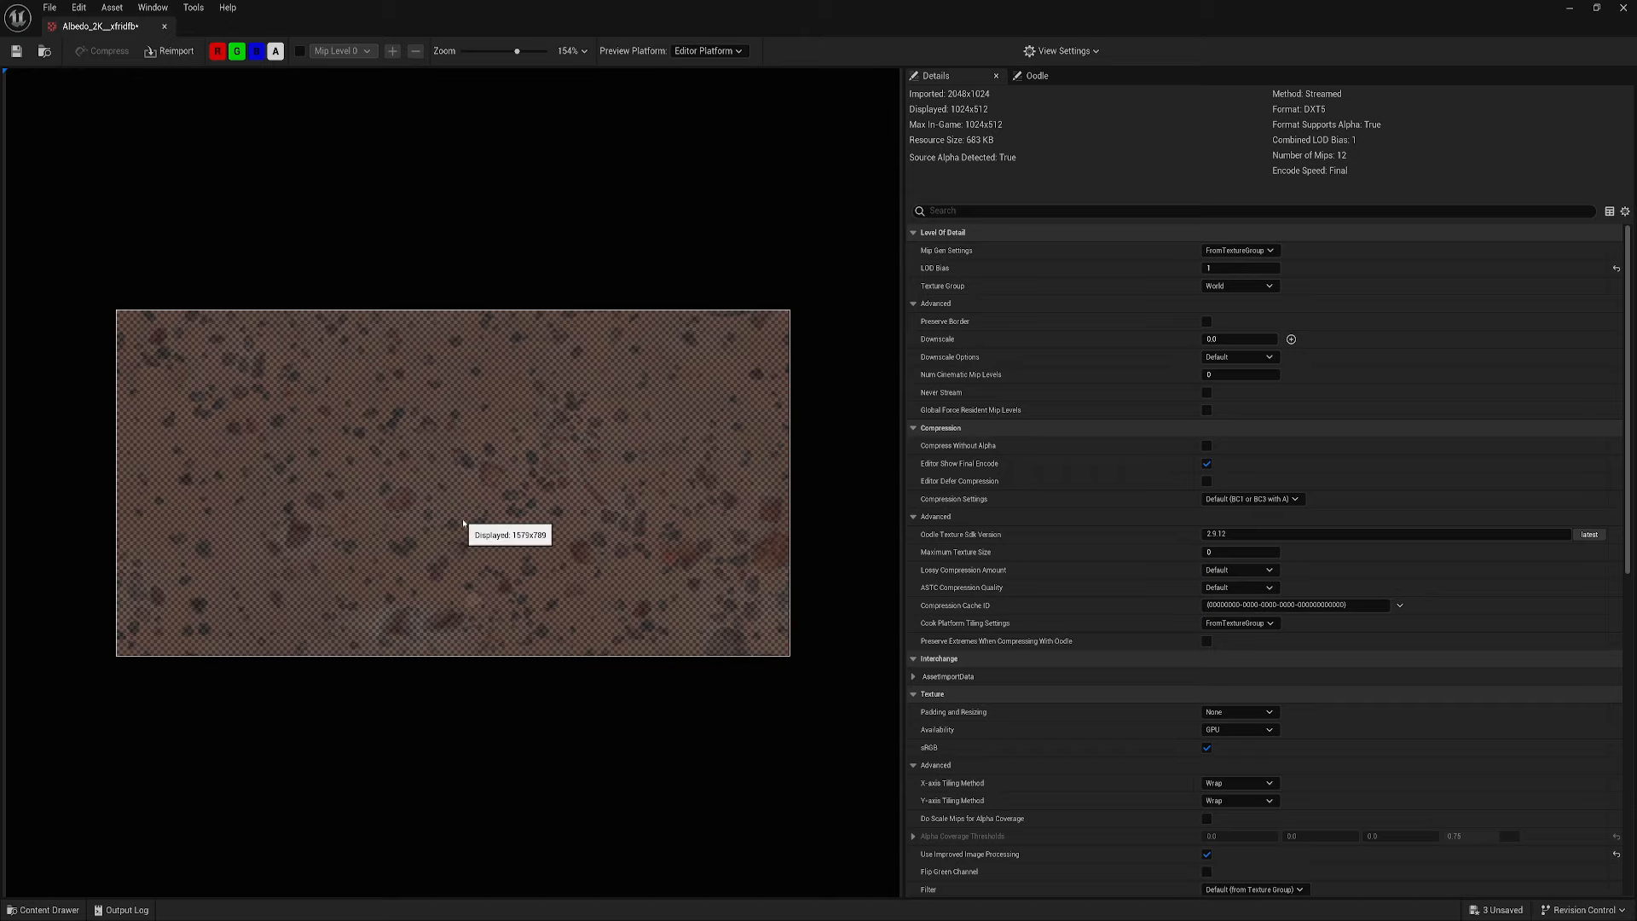
pyautogui.scroll(-3, 1133, 650)
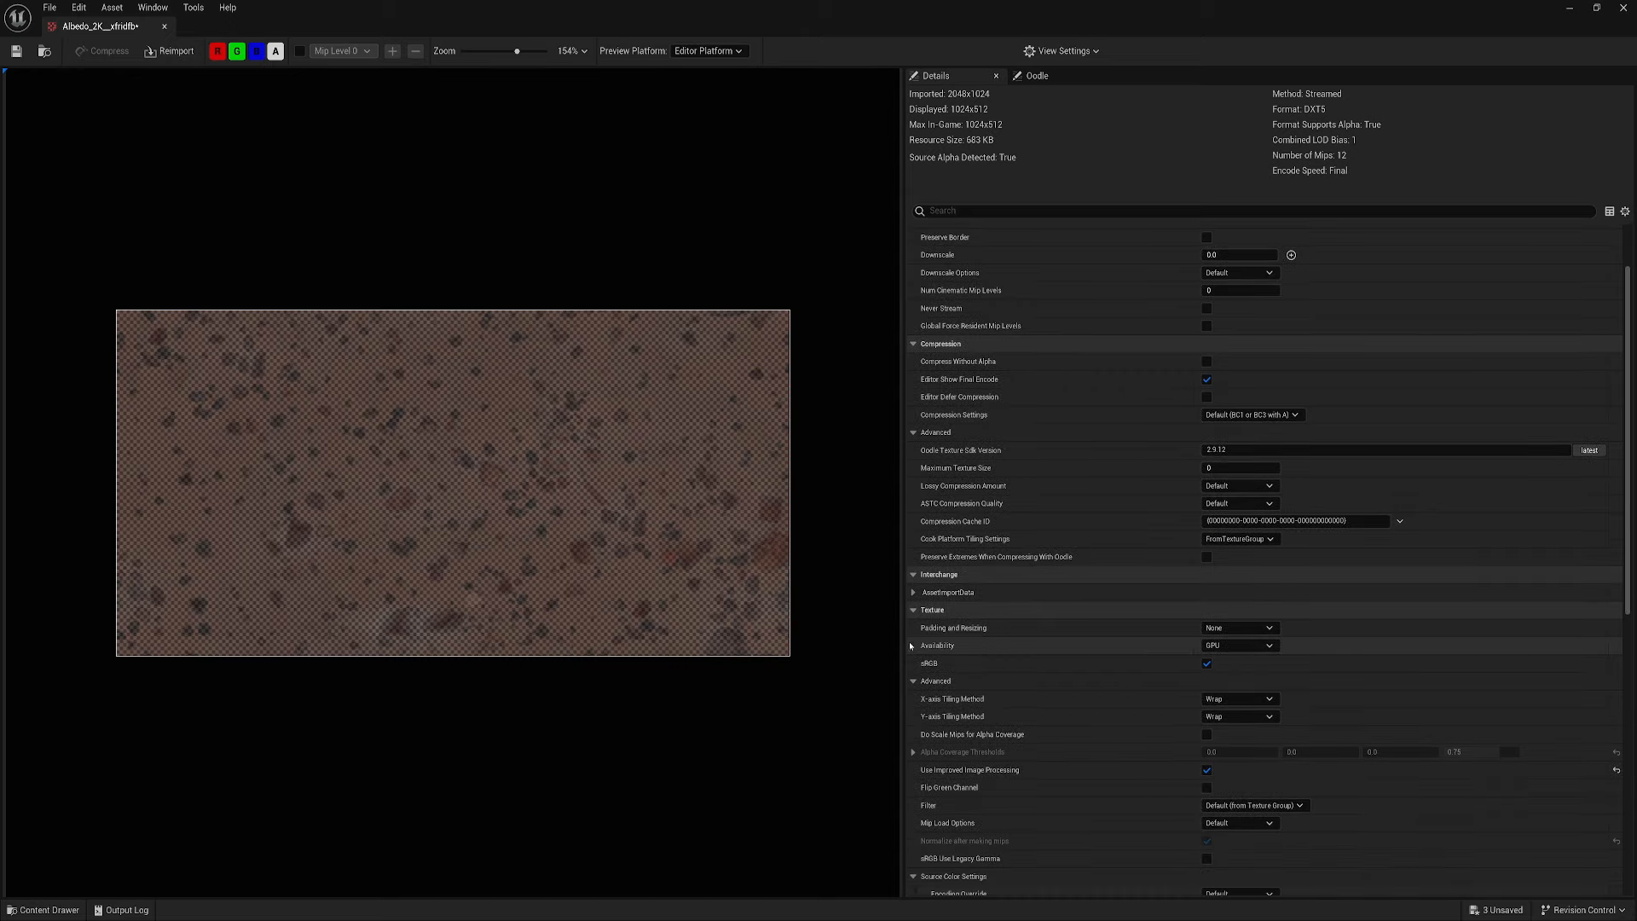
pyautogui.scroll(-5, 584, 564)
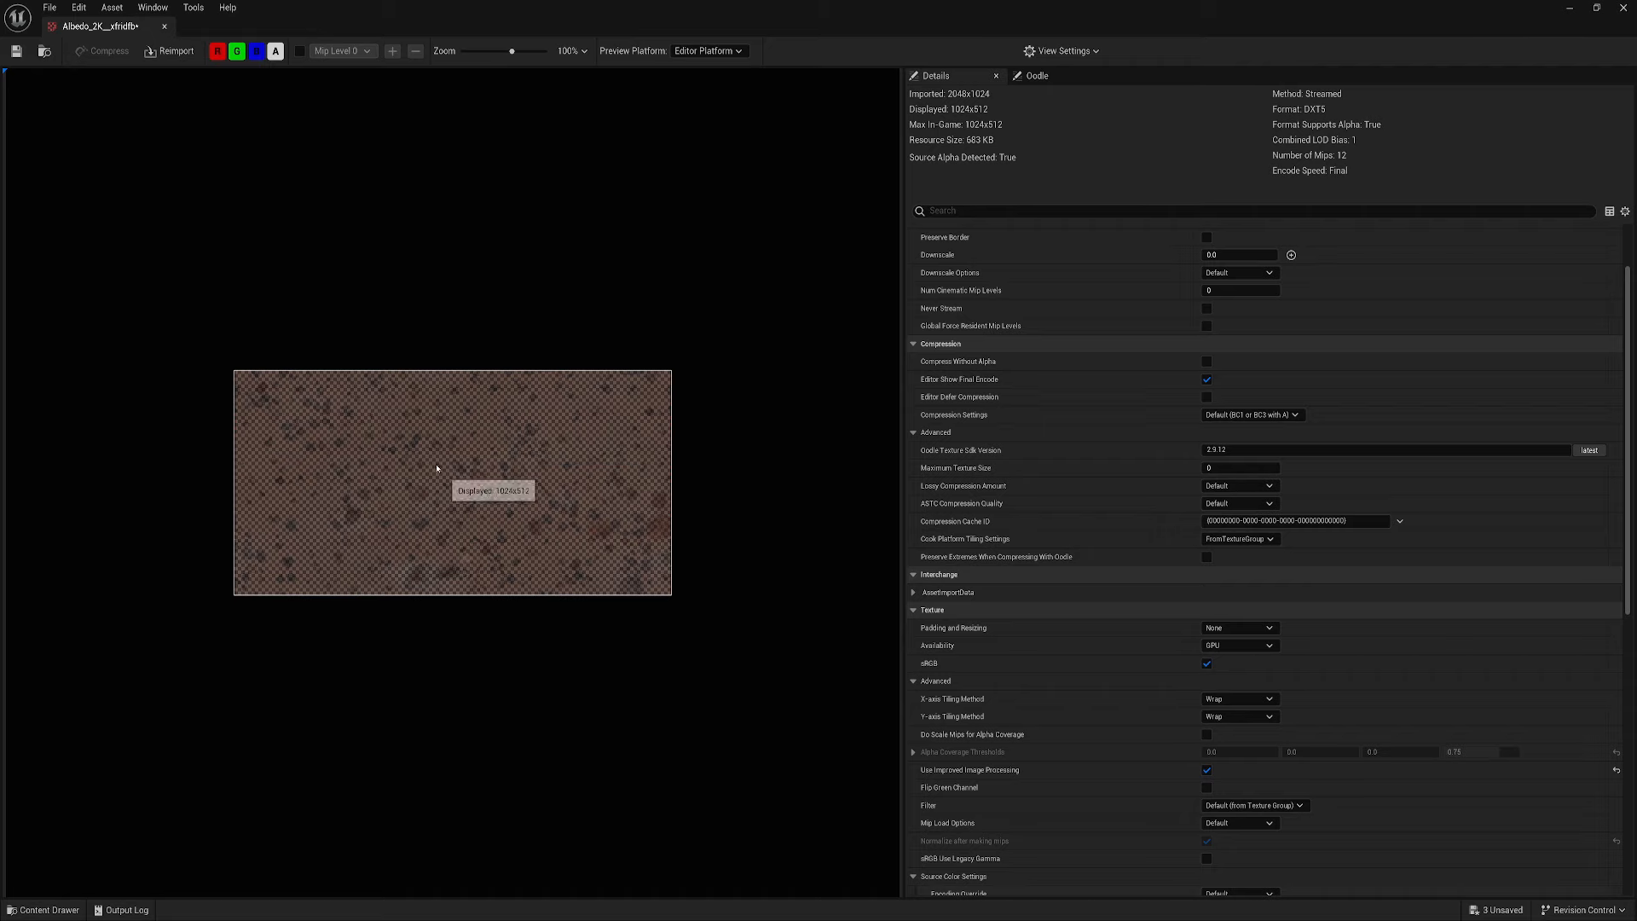
pyautogui.click(275, 52)
pyautogui.scroll(6, 478, 469)
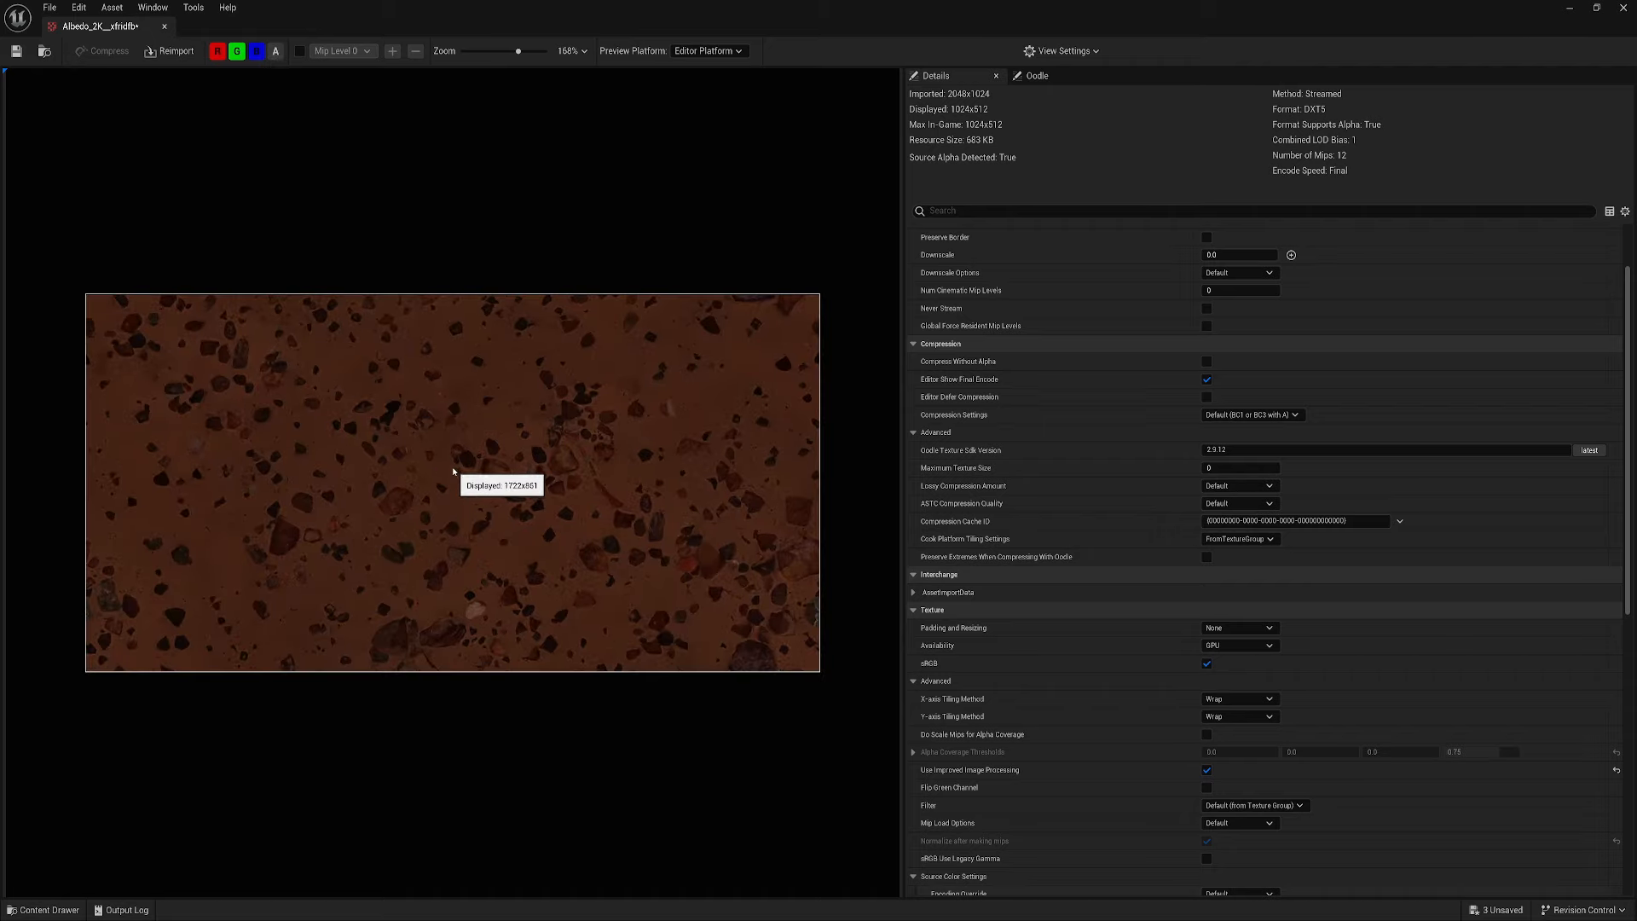
pyautogui.scroll(-1, 429, 471)
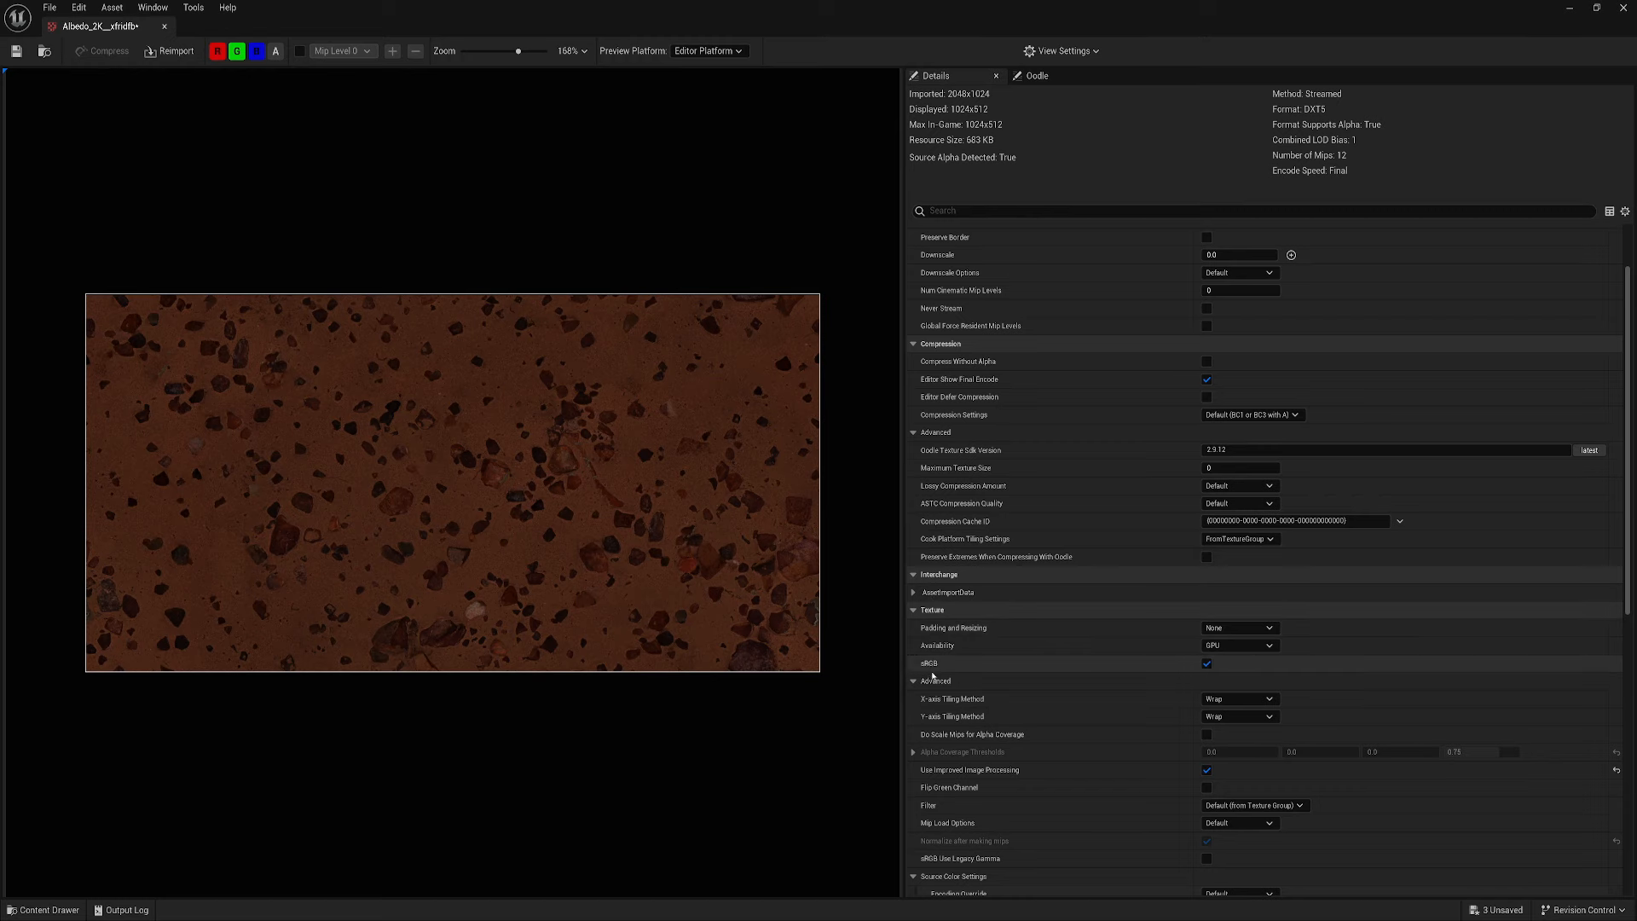
# Turn off sRGB for the gravel Albedo texture, set its LOD Bias to 0, and close it
pyautogui.click(1207, 665)
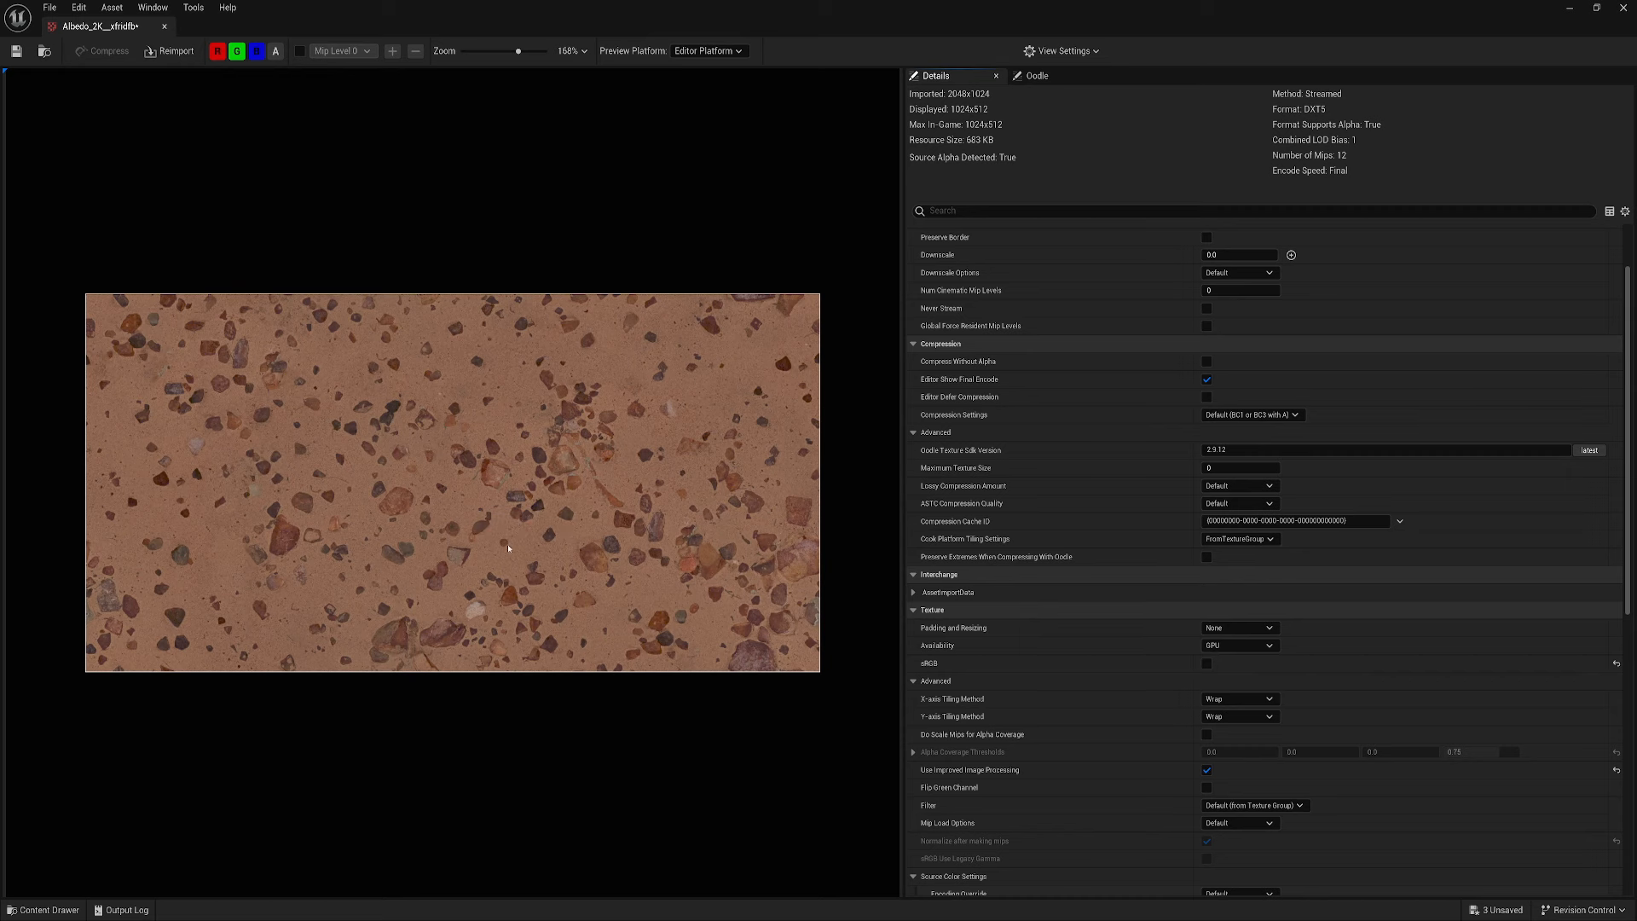
pyautogui.scroll(1, 1144, 636)
pyautogui.scroll(3, 1144, 636)
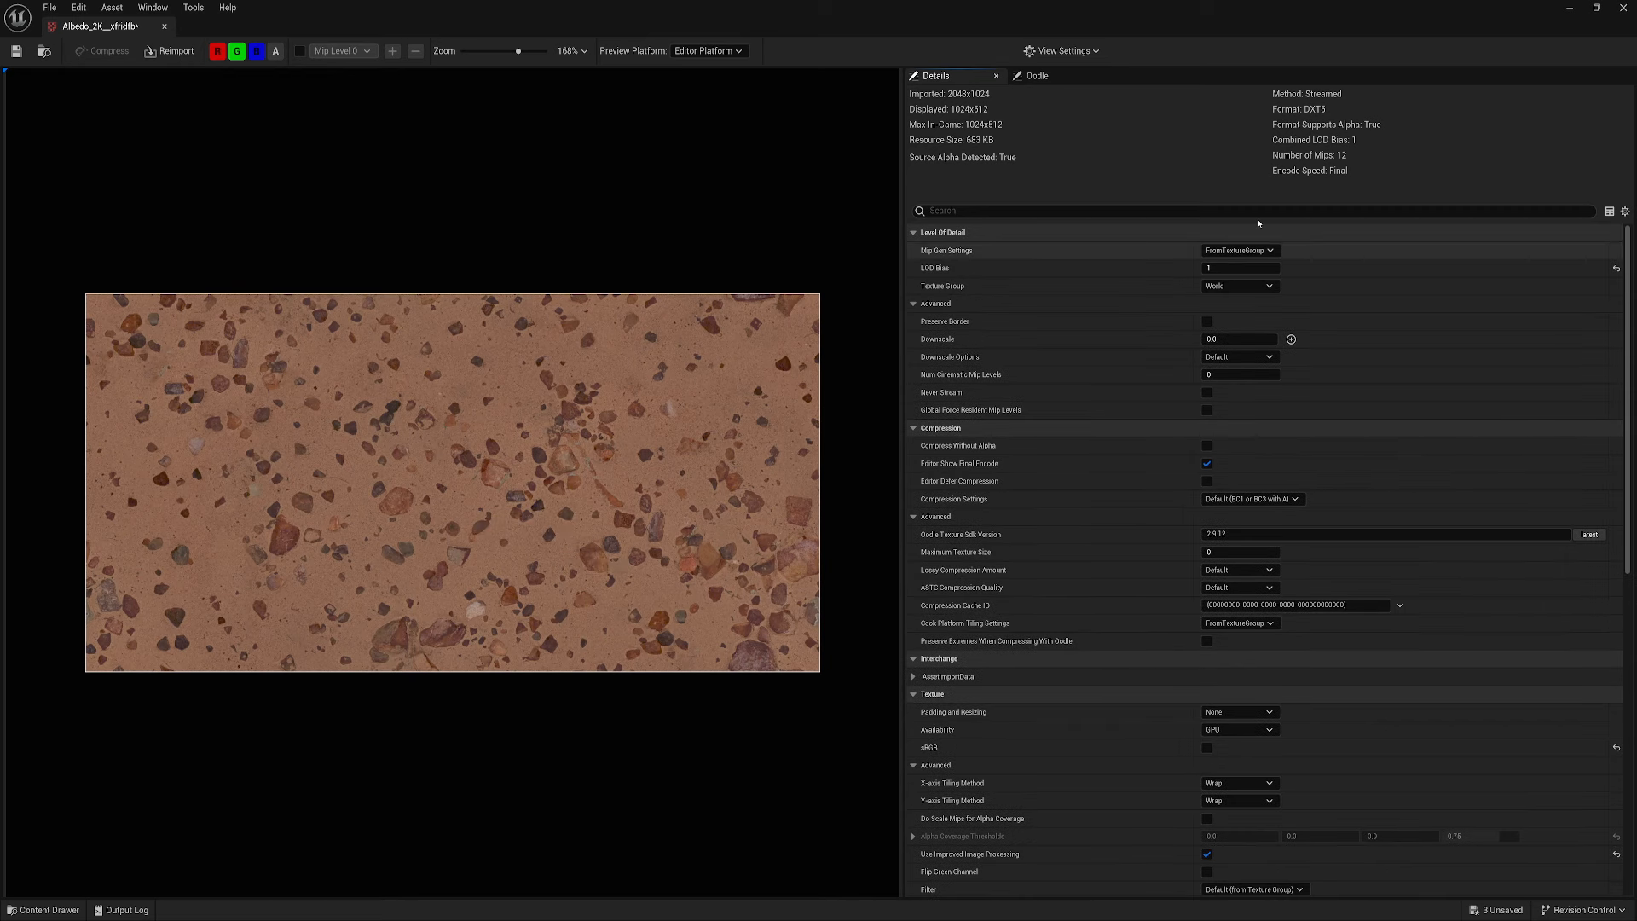
pyautogui.click(1229, 268)
pyautogui.write('0')
pyautogui.press('Return')
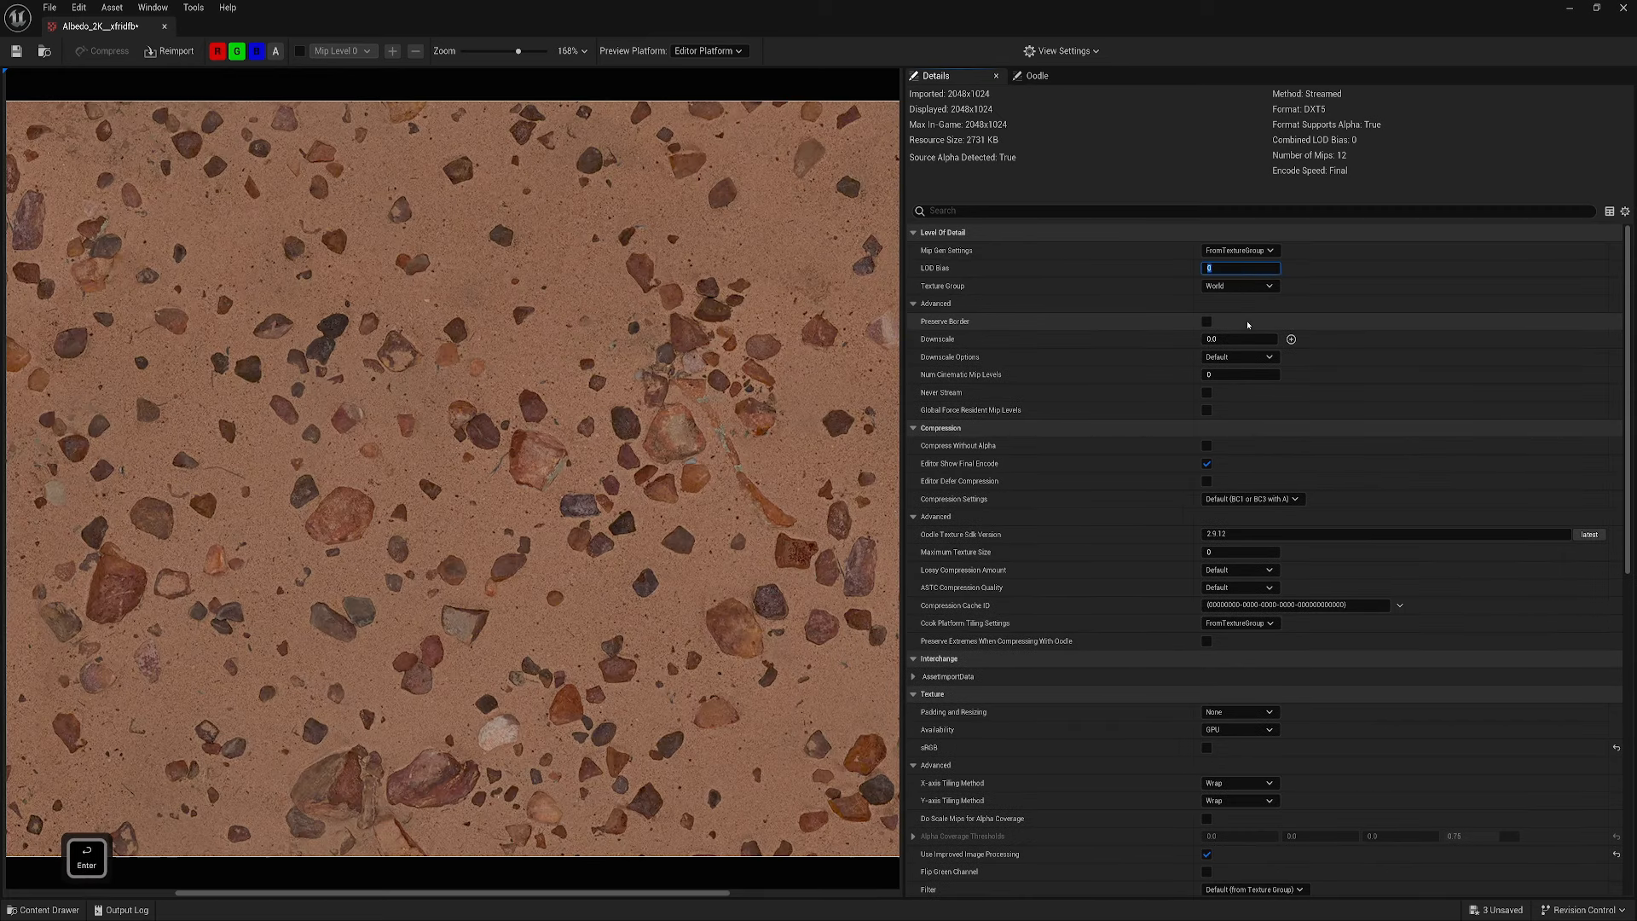
pyautogui.scroll(-2, 537, 452)
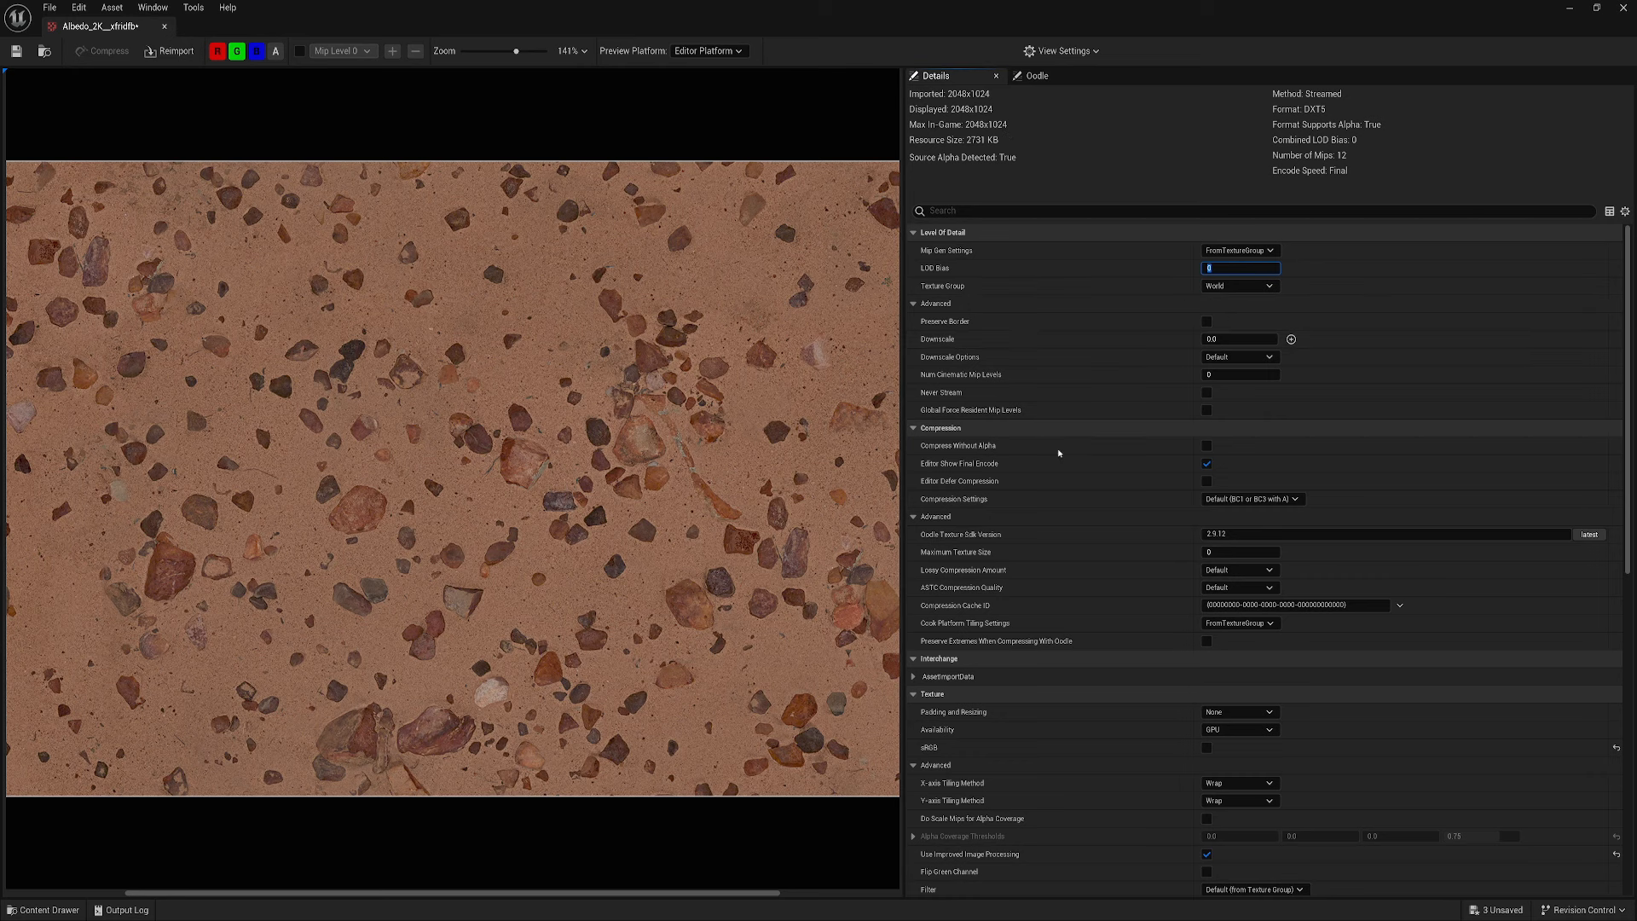
pyautogui.scroll(-5, 1205, 550)
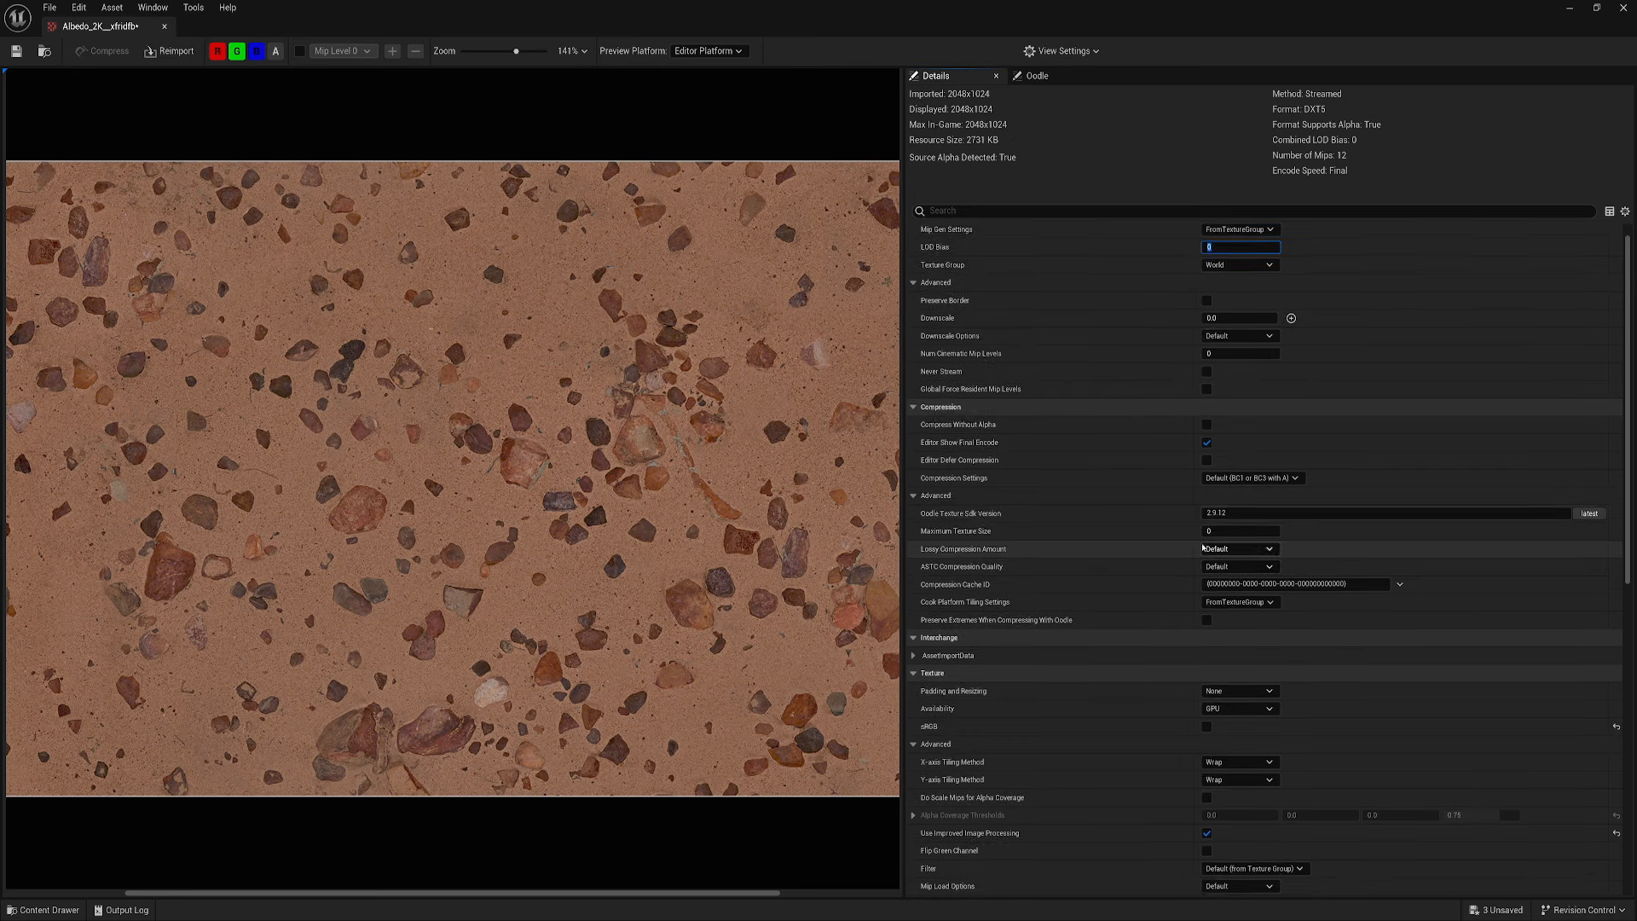
pyautogui.scroll(-1, 1205, 550)
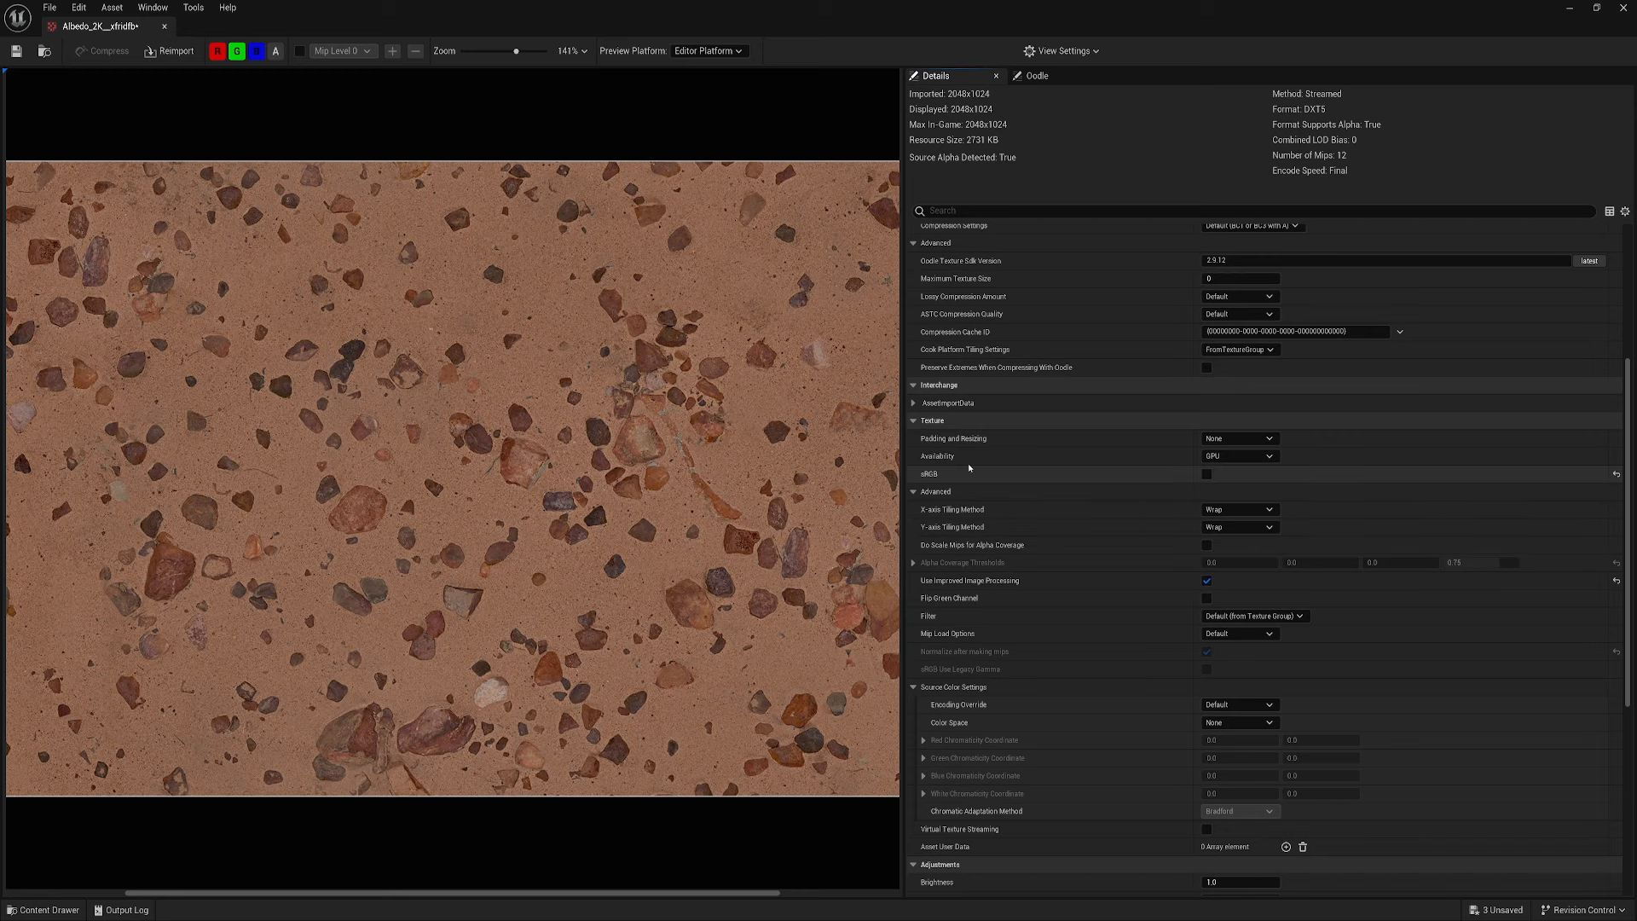
pyautogui.click(164, 28)
# Open the gravel ORM texture and examine its red, green and blue channels one at a time, then show all three
pyautogui.click(39, 908)
pyautogui.click(961, 693)
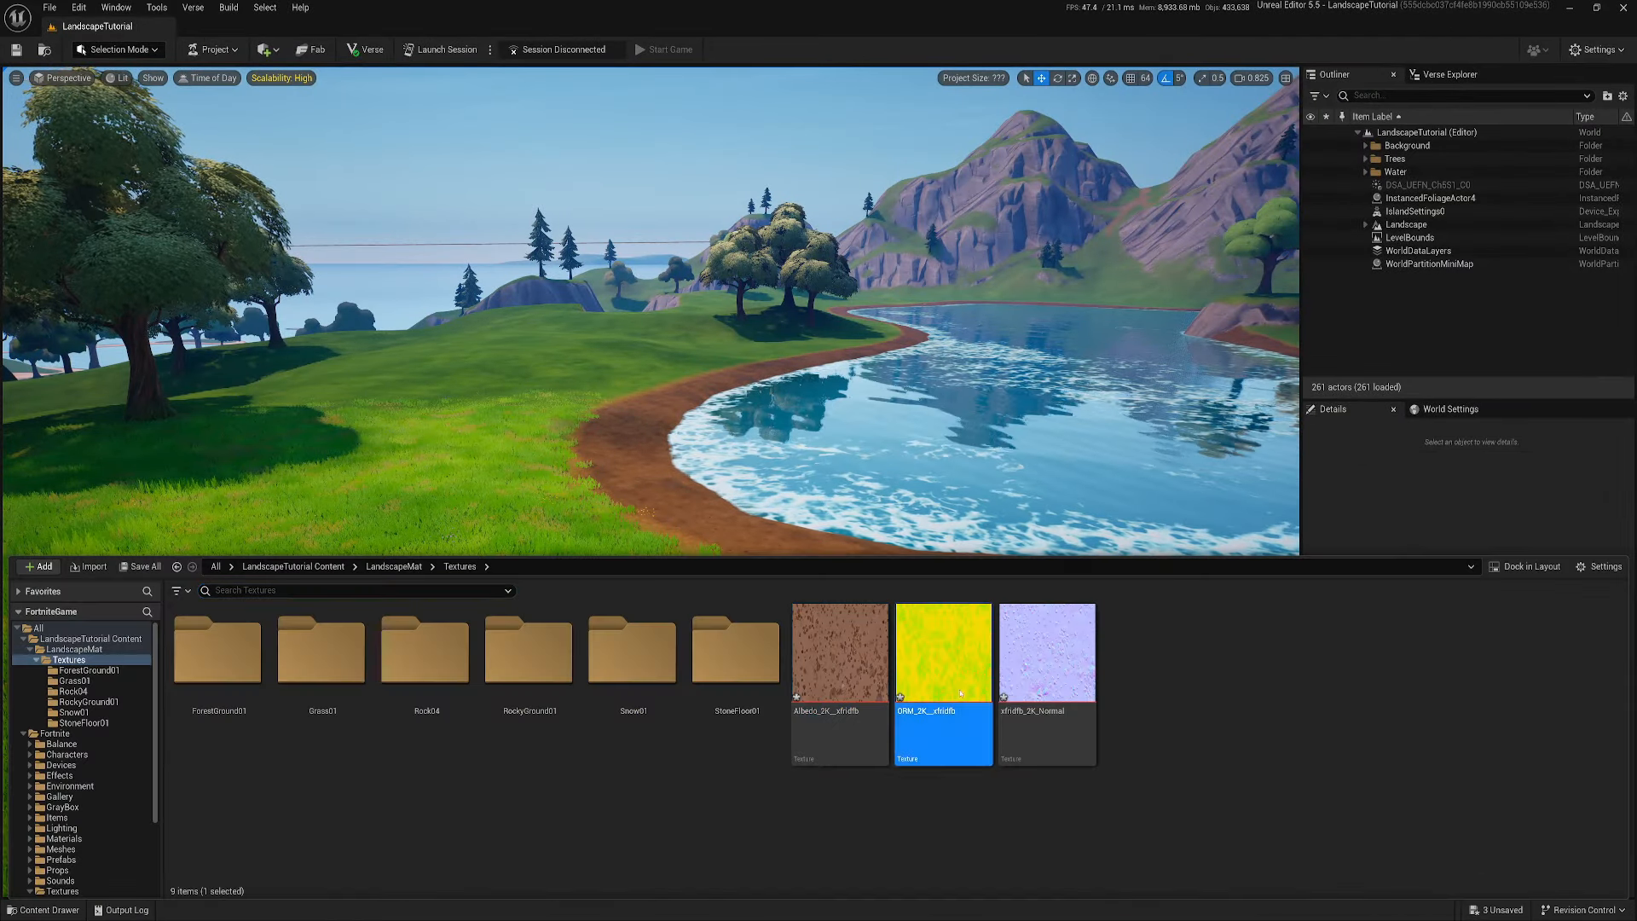
pyautogui.doubleClick(961, 693)
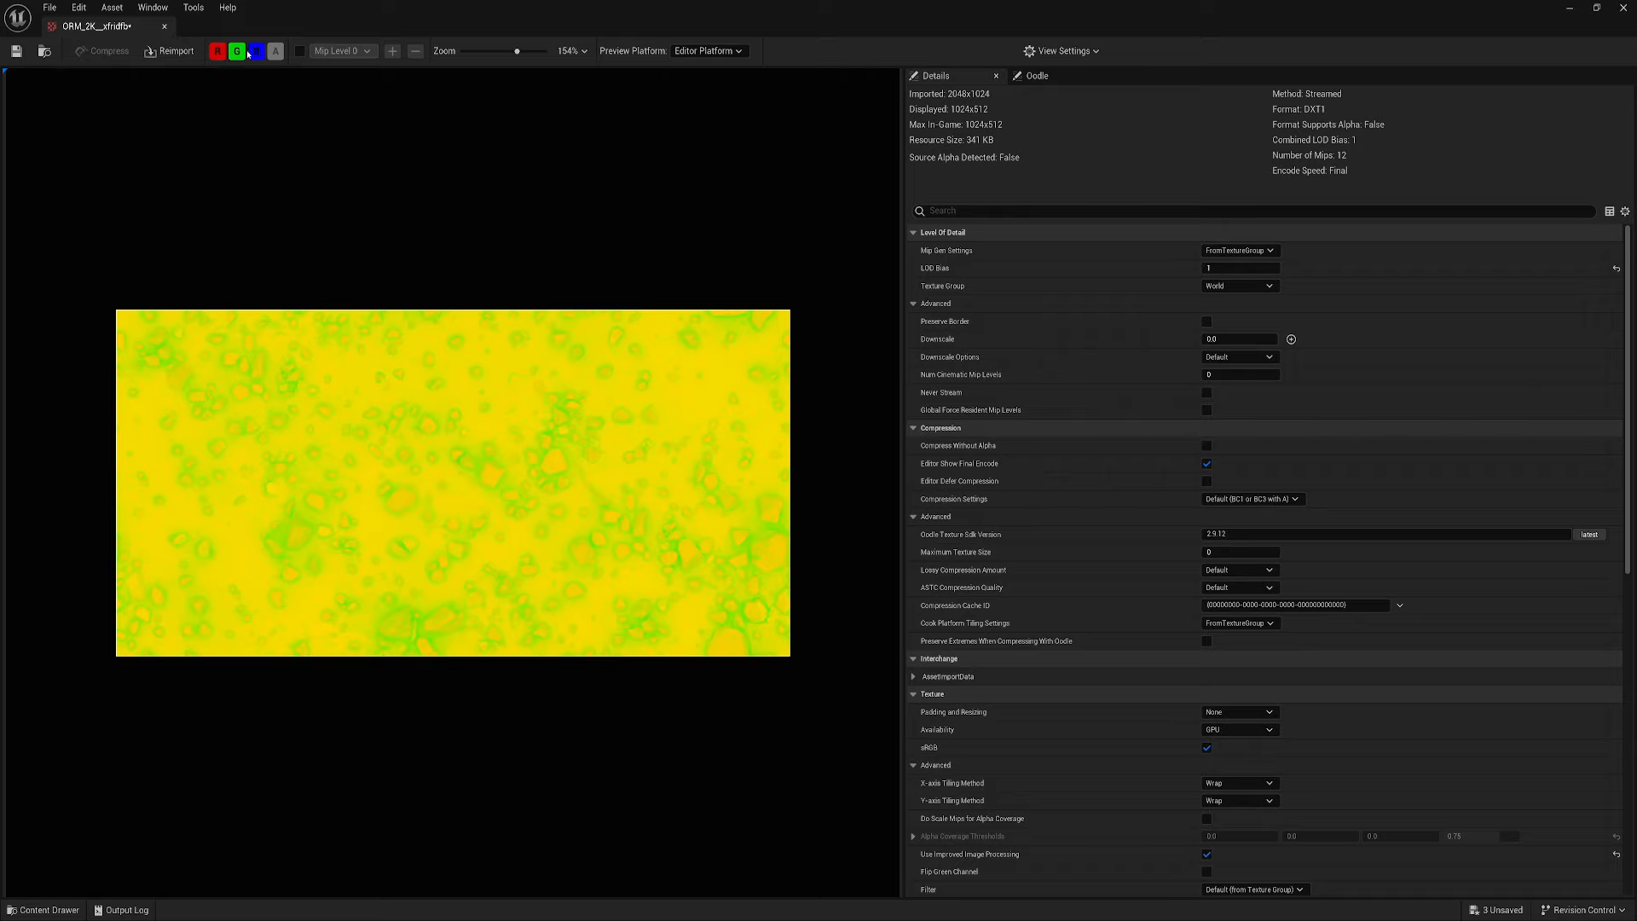
pyautogui.click(252, 53)
pyautogui.click(237, 52)
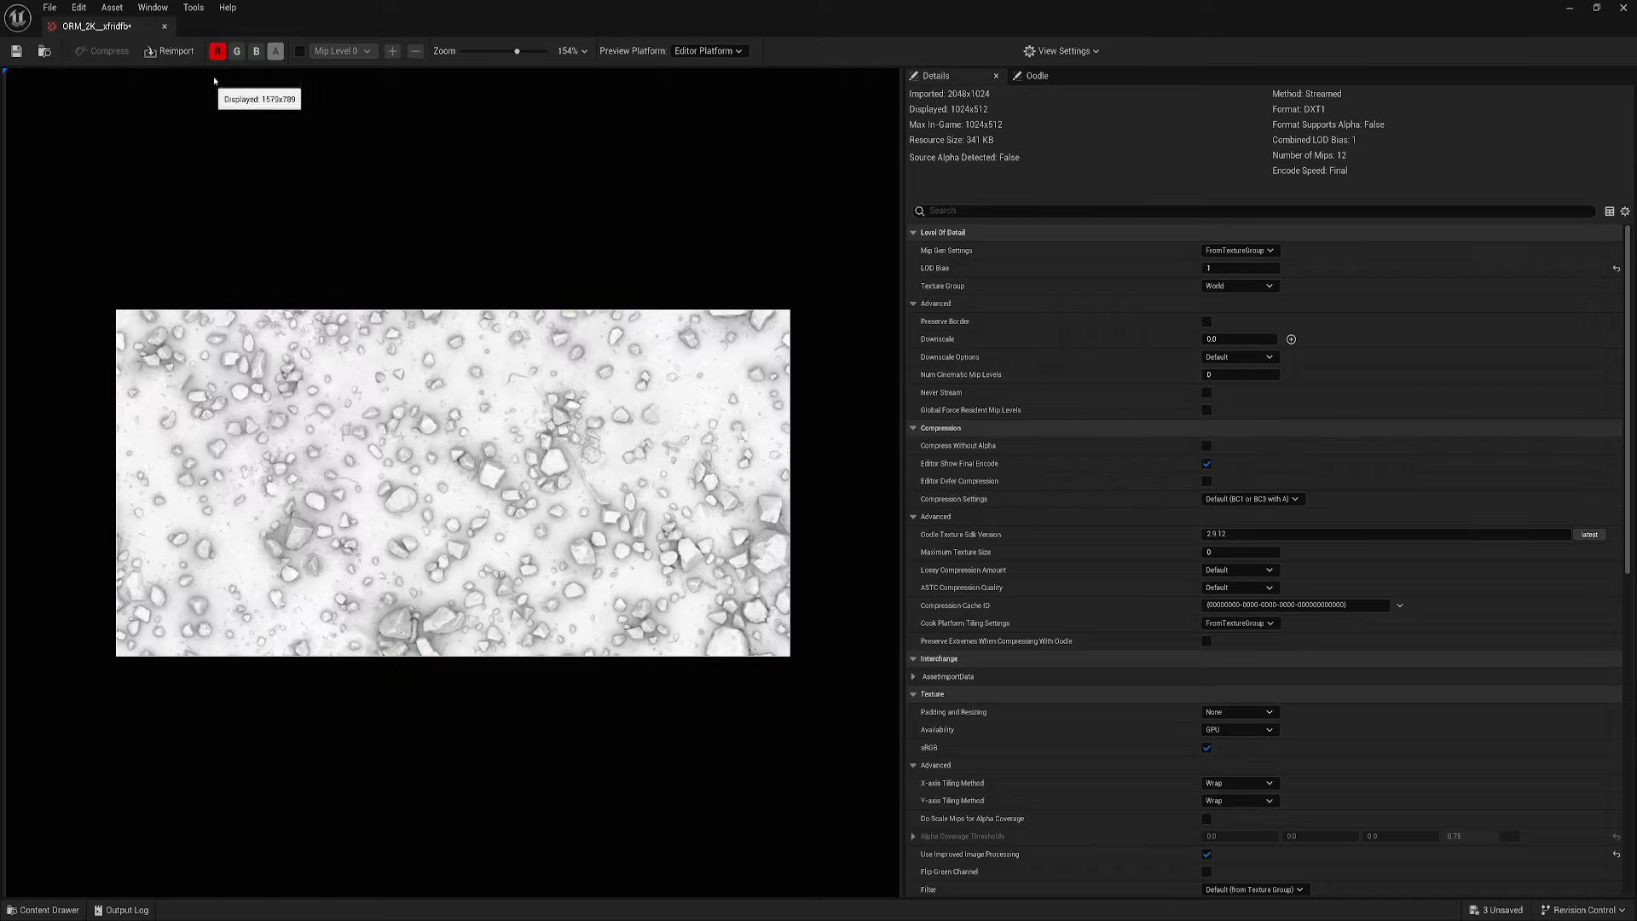
pyautogui.click(217, 51)
pyautogui.click(237, 51)
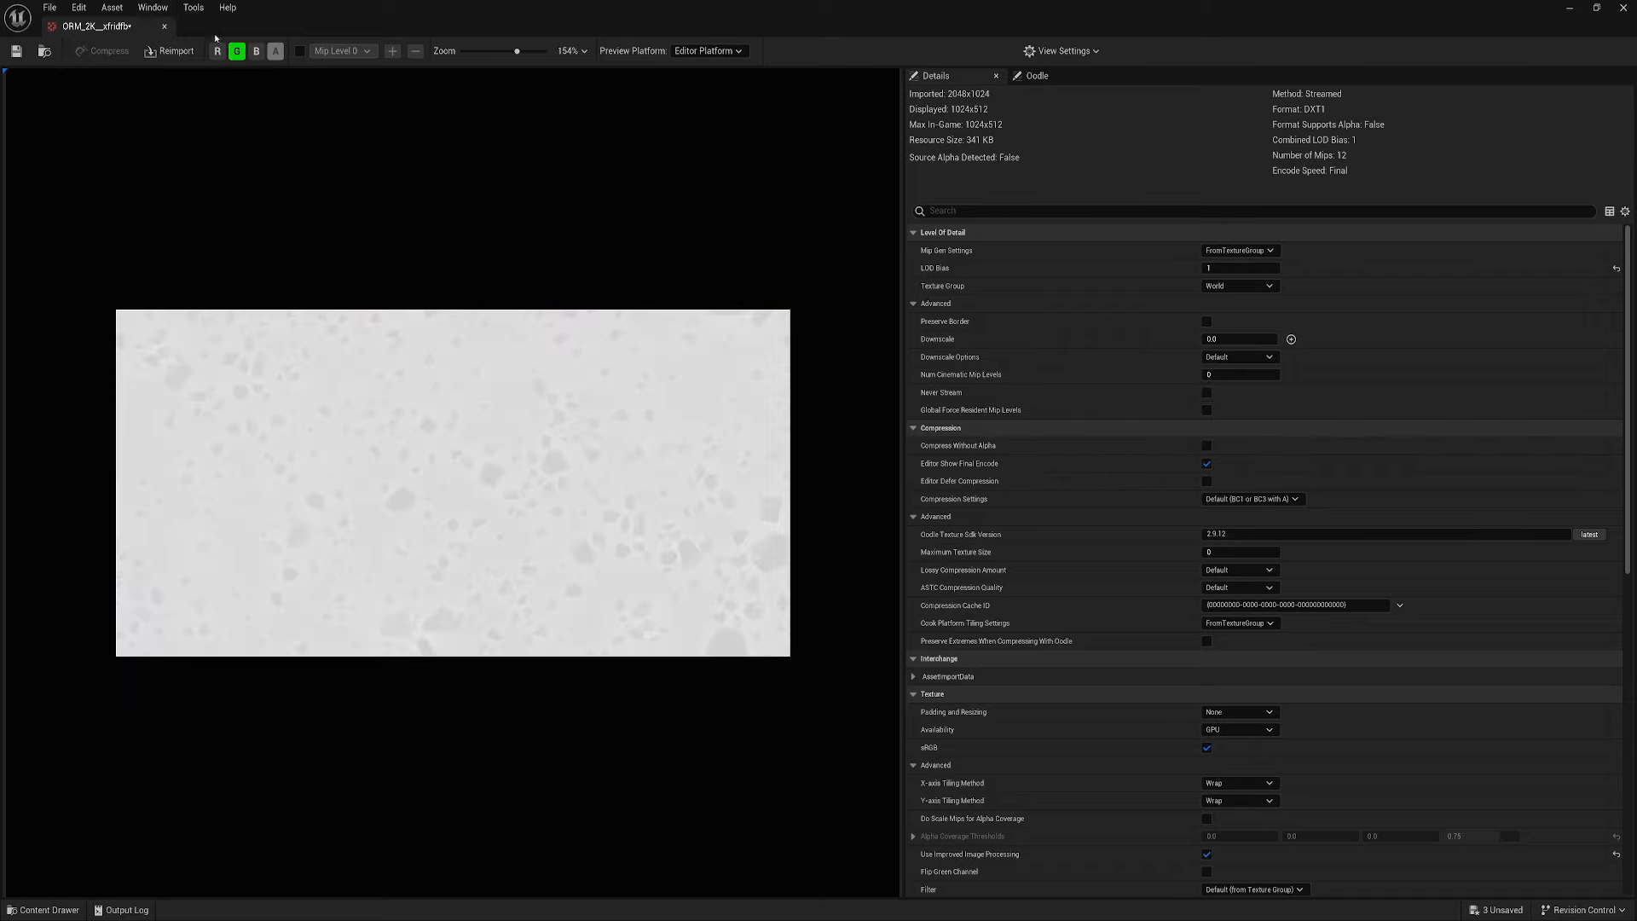
pyautogui.click(237, 52)
pyautogui.click(256, 51)
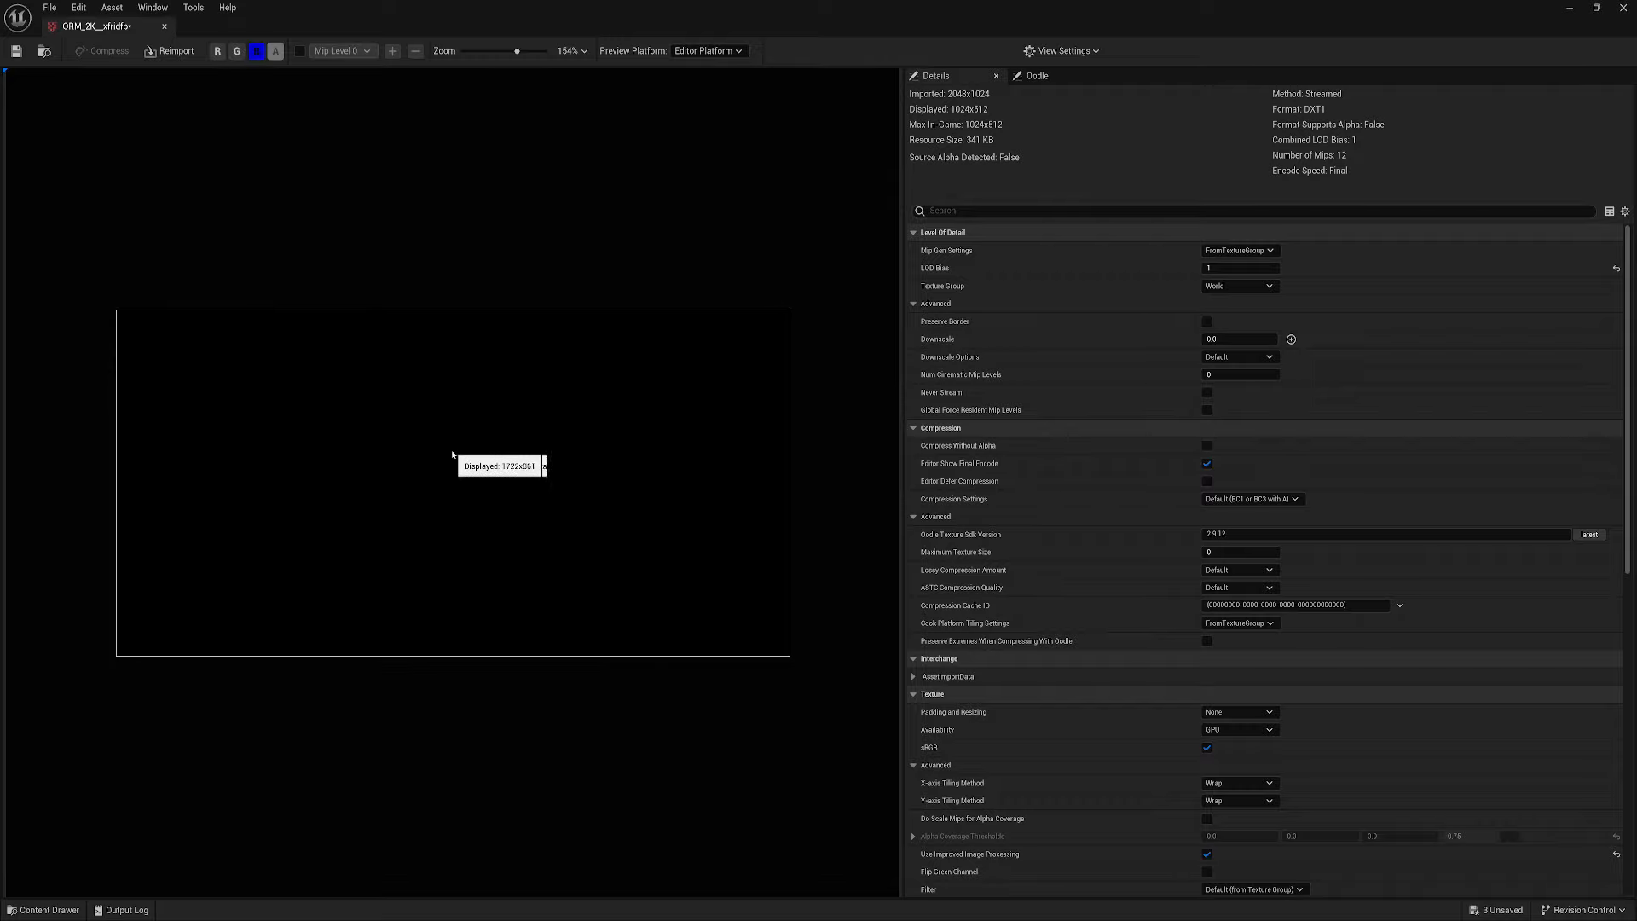
pyautogui.scroll(3, 447, 456)
pyautogui.scroll(-2, 447, 456)
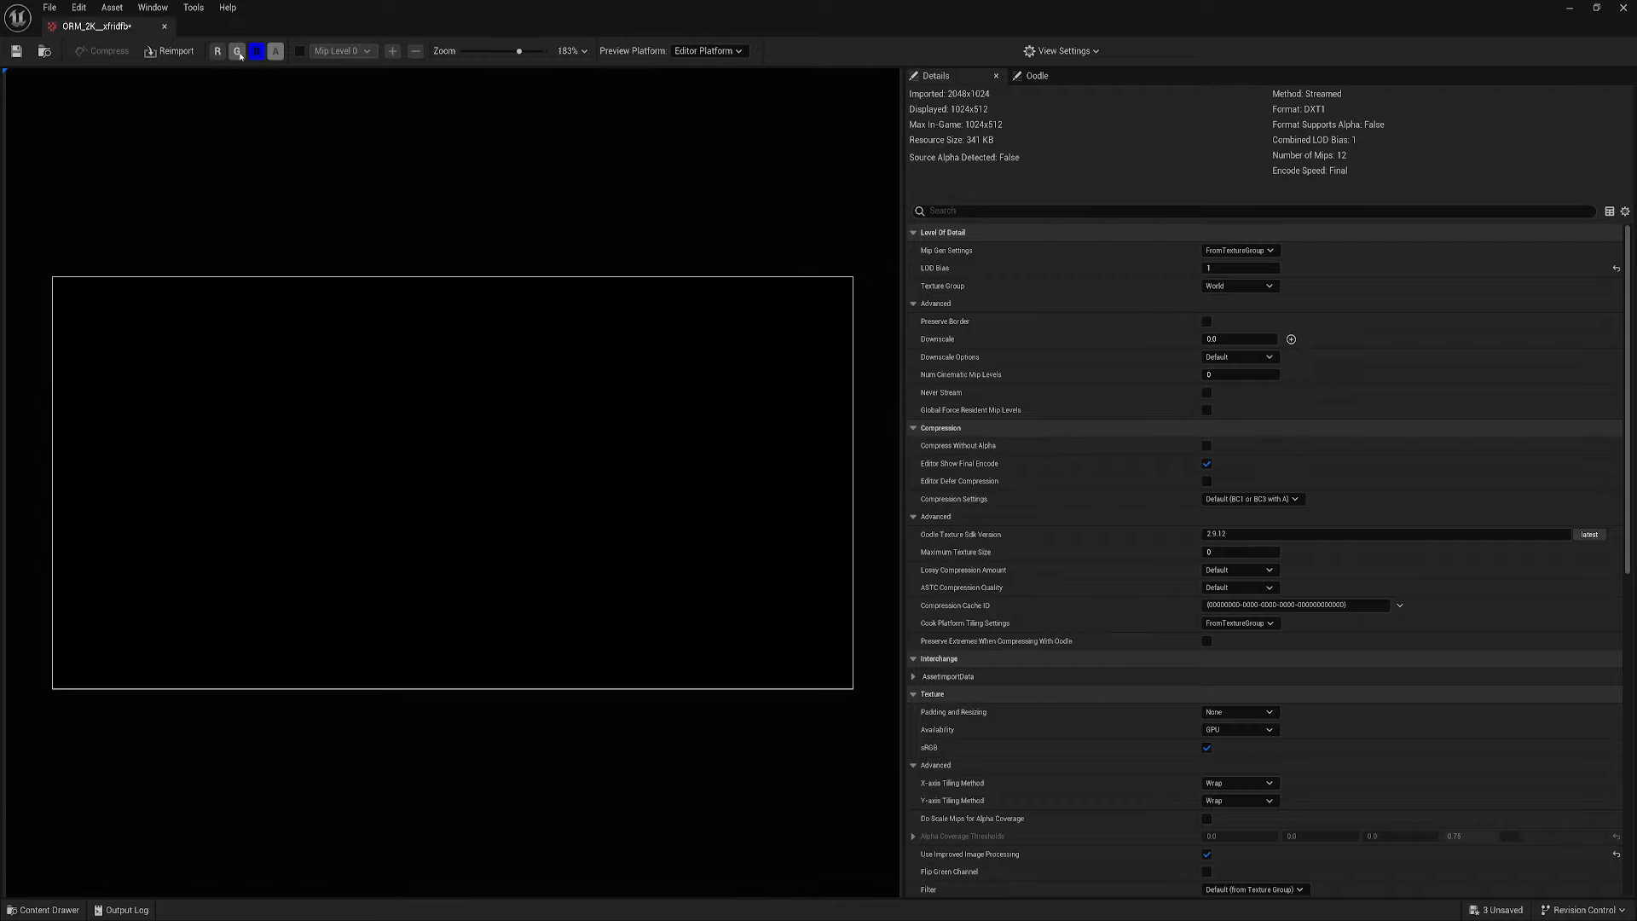
pyautogui.click(237, 51)
pyautogui.click(218, 51)
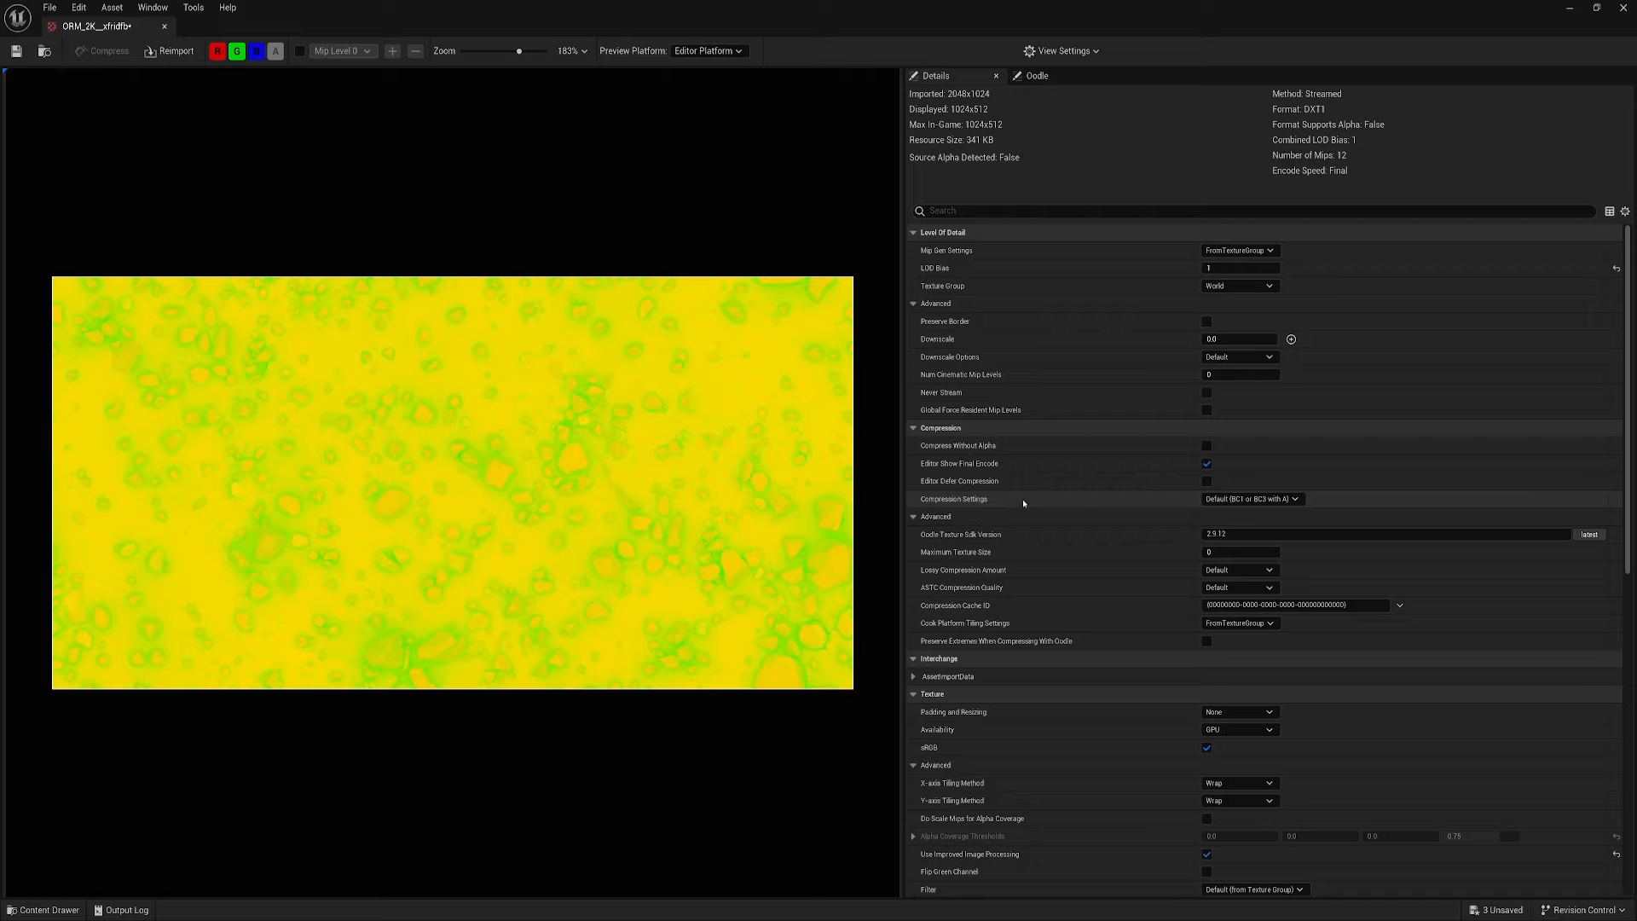
# Set the ORM texture's compression to Masks (no sRGB) and its LOD Bias to 0, and close it
pyautogui.click(1250, 499)
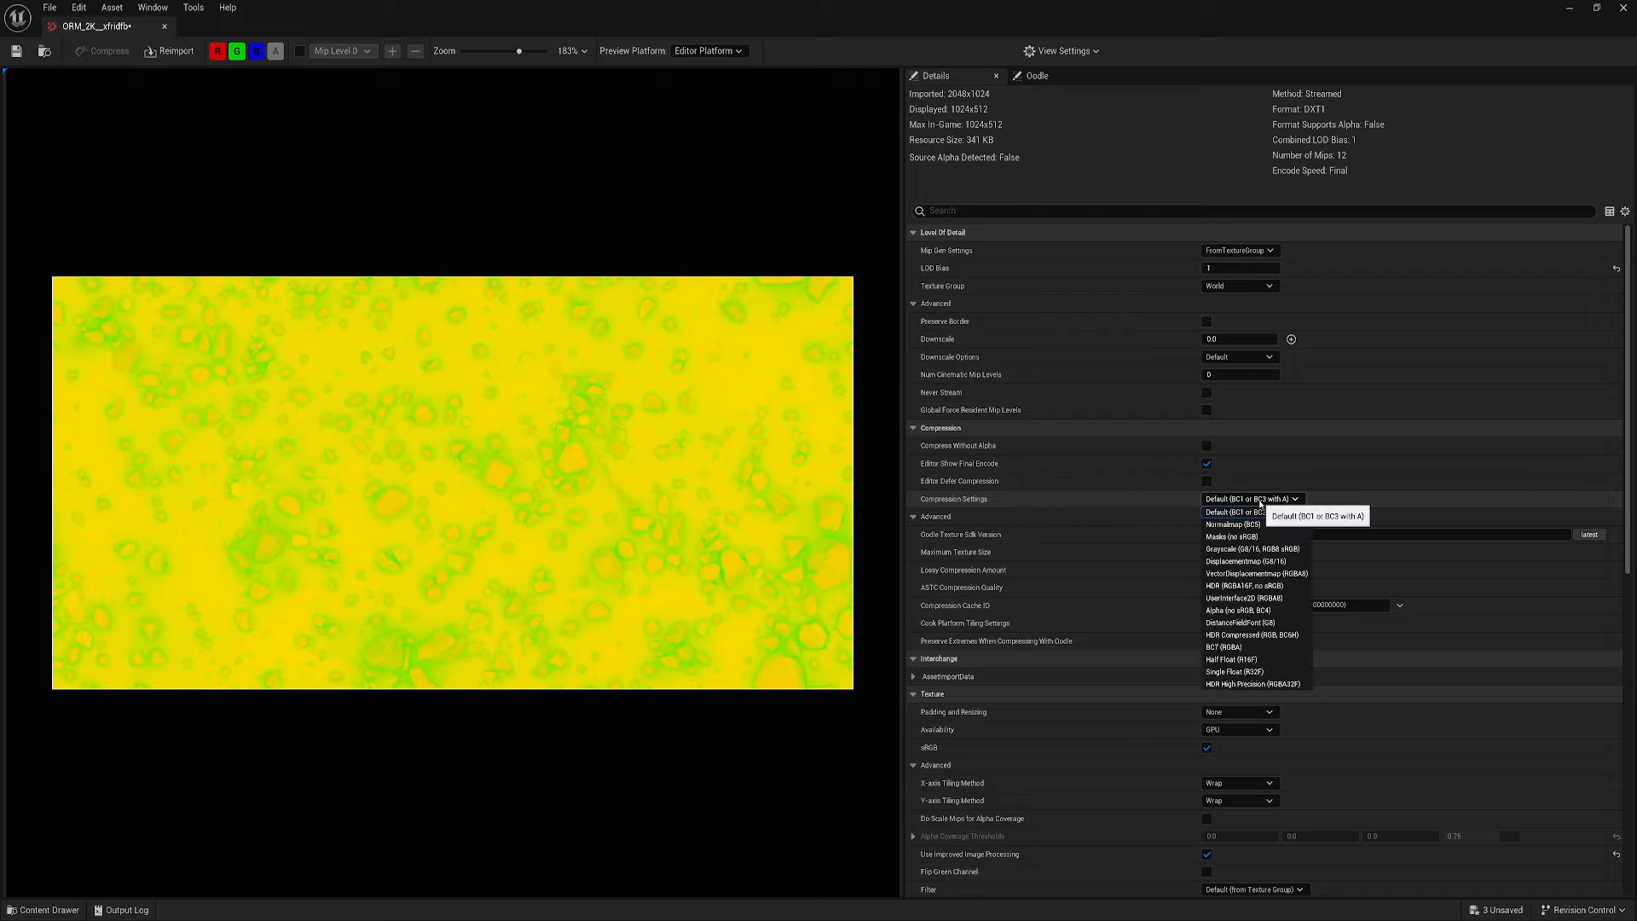
pyautogui.click(1234, 539)
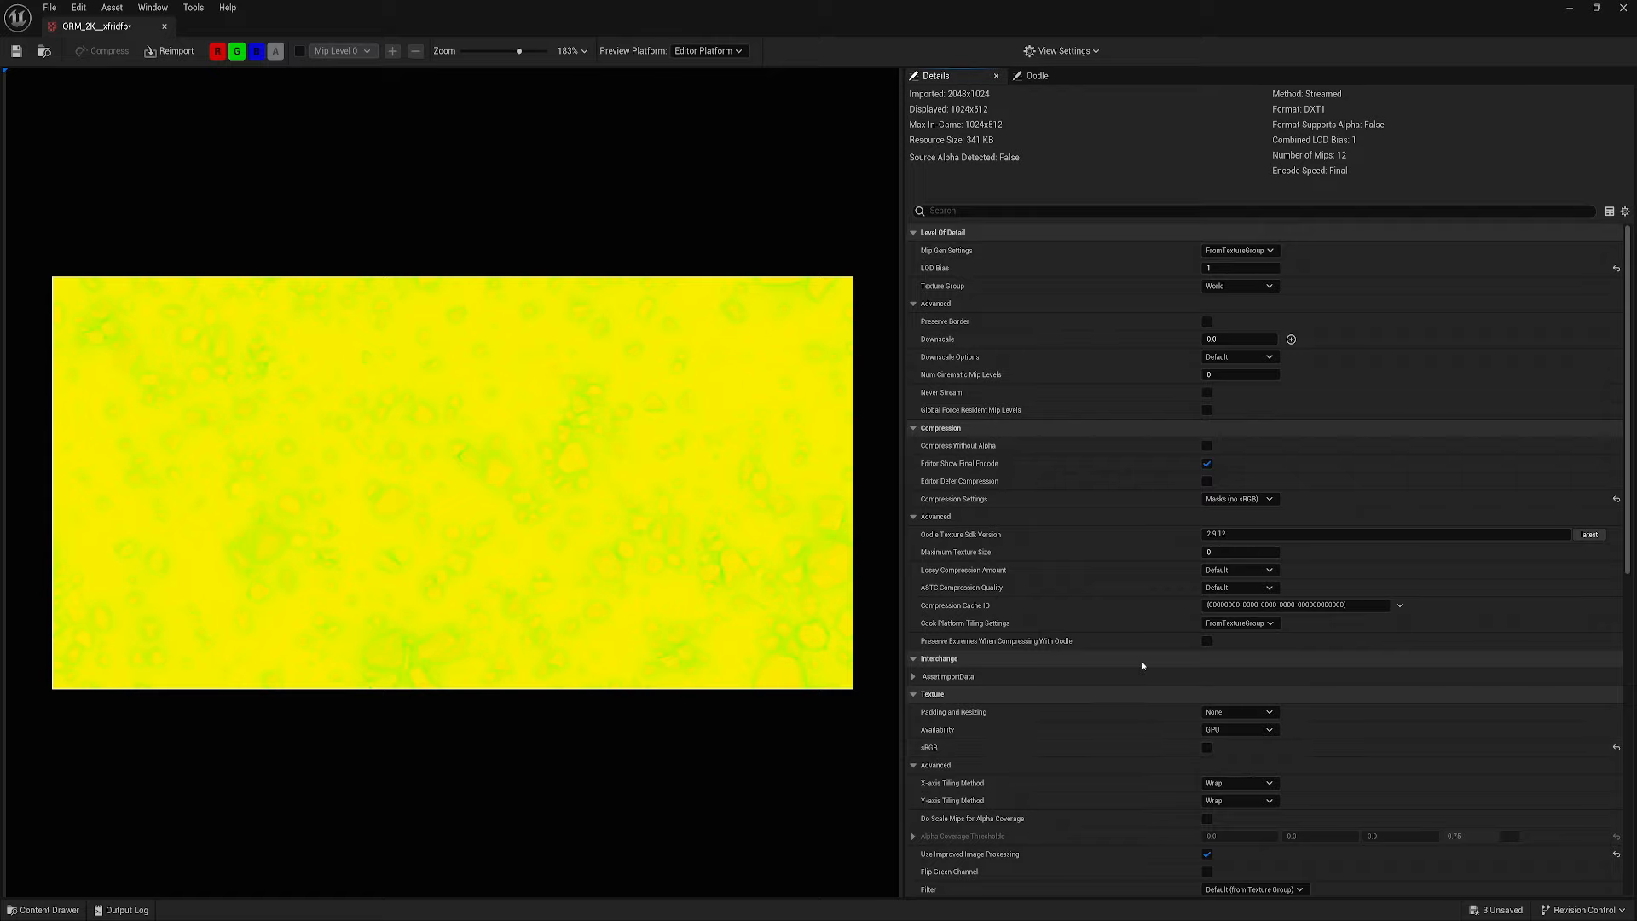
pyautogui.click(1233, 268)
pyautogui.write('0')
pyautogui.press('Return')
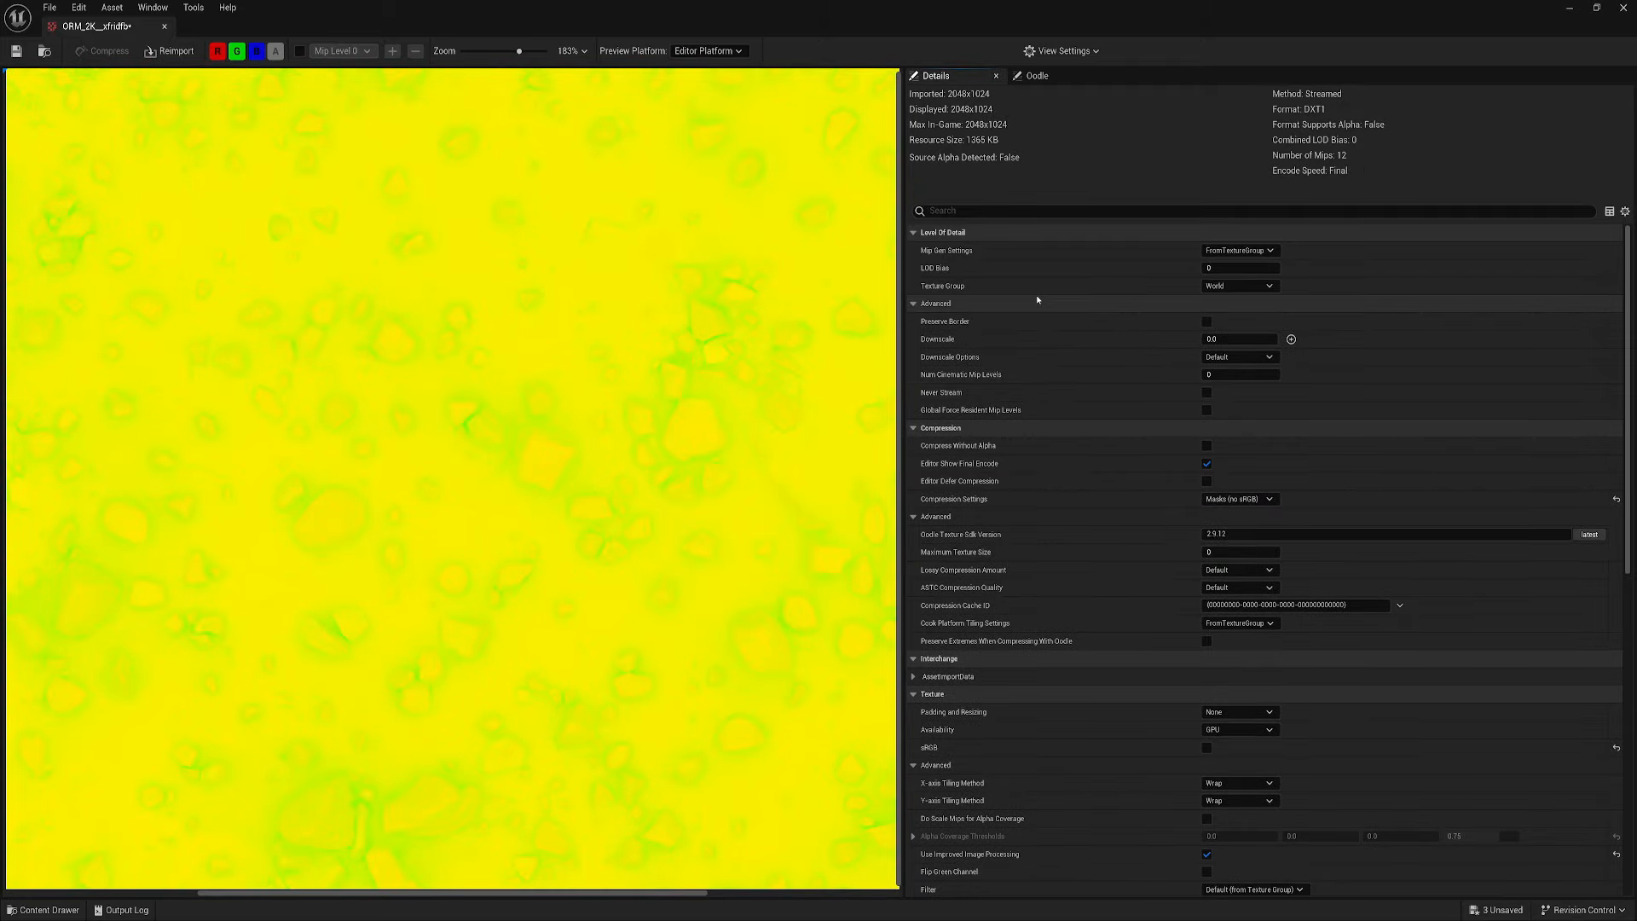
pyautogui.click(164, 28)
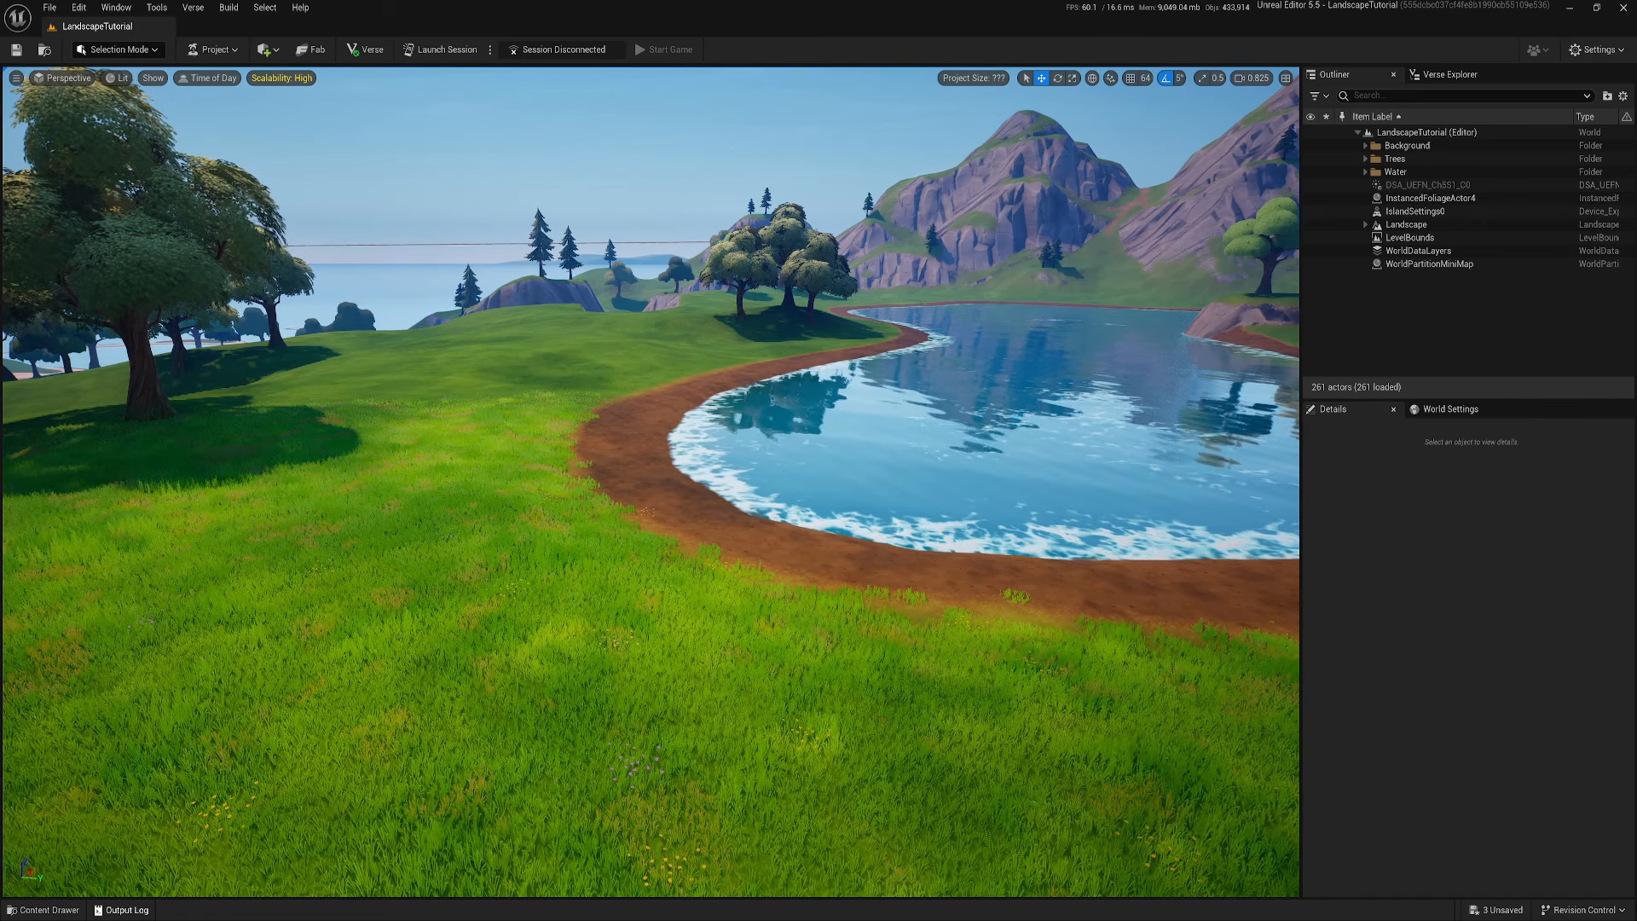
# Open the gravel Normal texture, check its compression settings, set its LOD Bias to 0, and close it
pyautogui.click(43, 910)
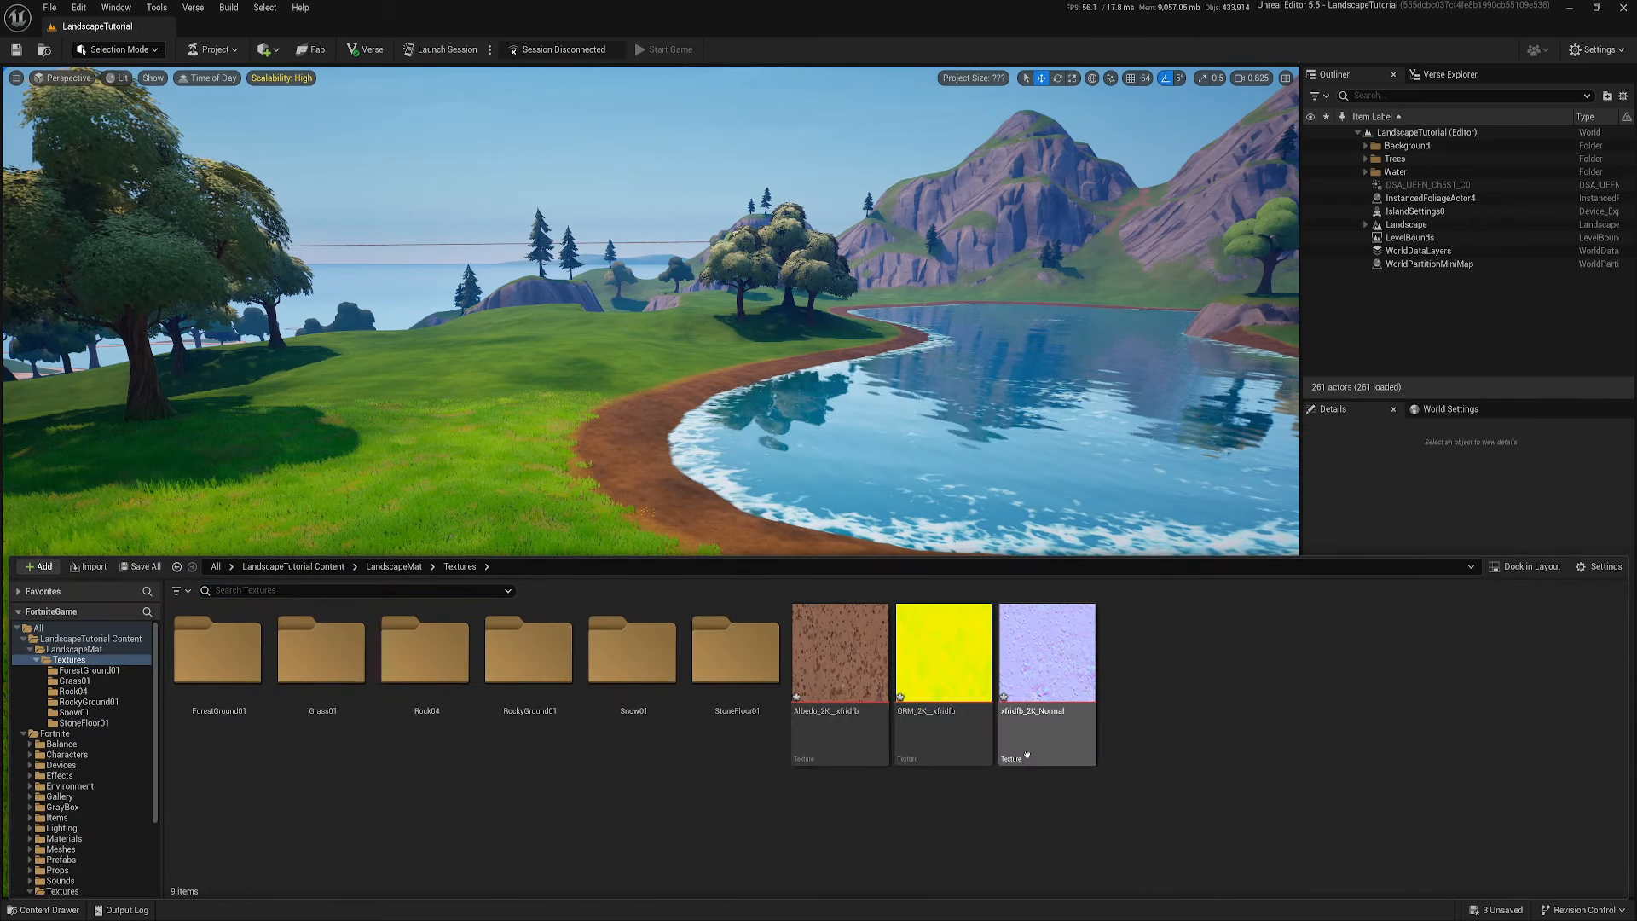
pyautogui.doubleClick(1036, 708)
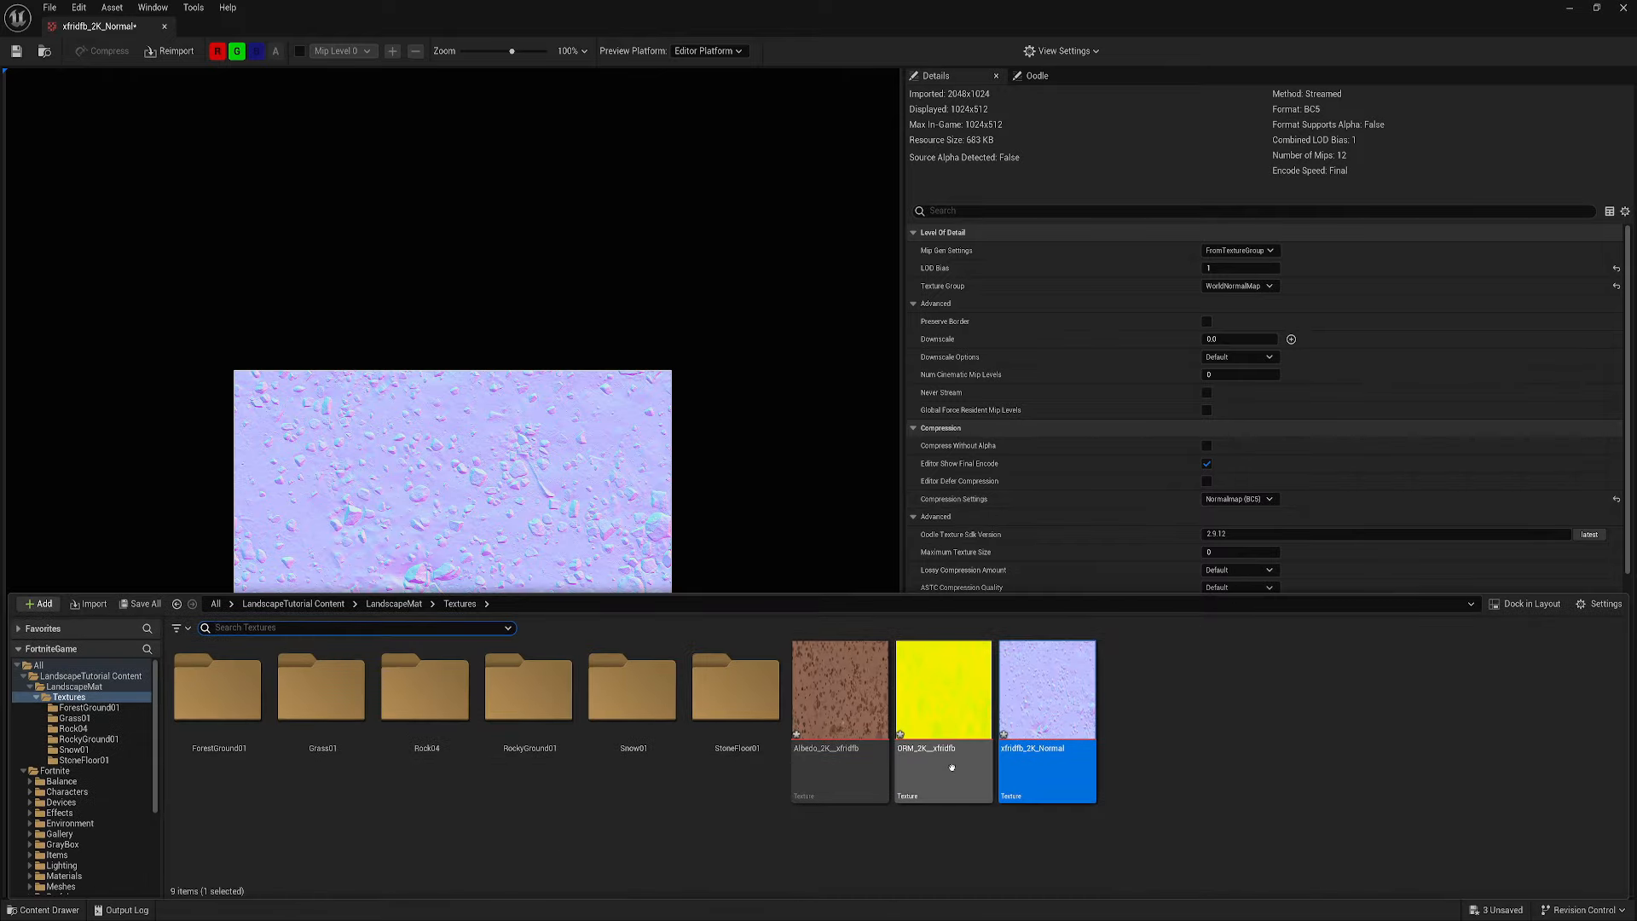
pyautogui.click(945, 715)
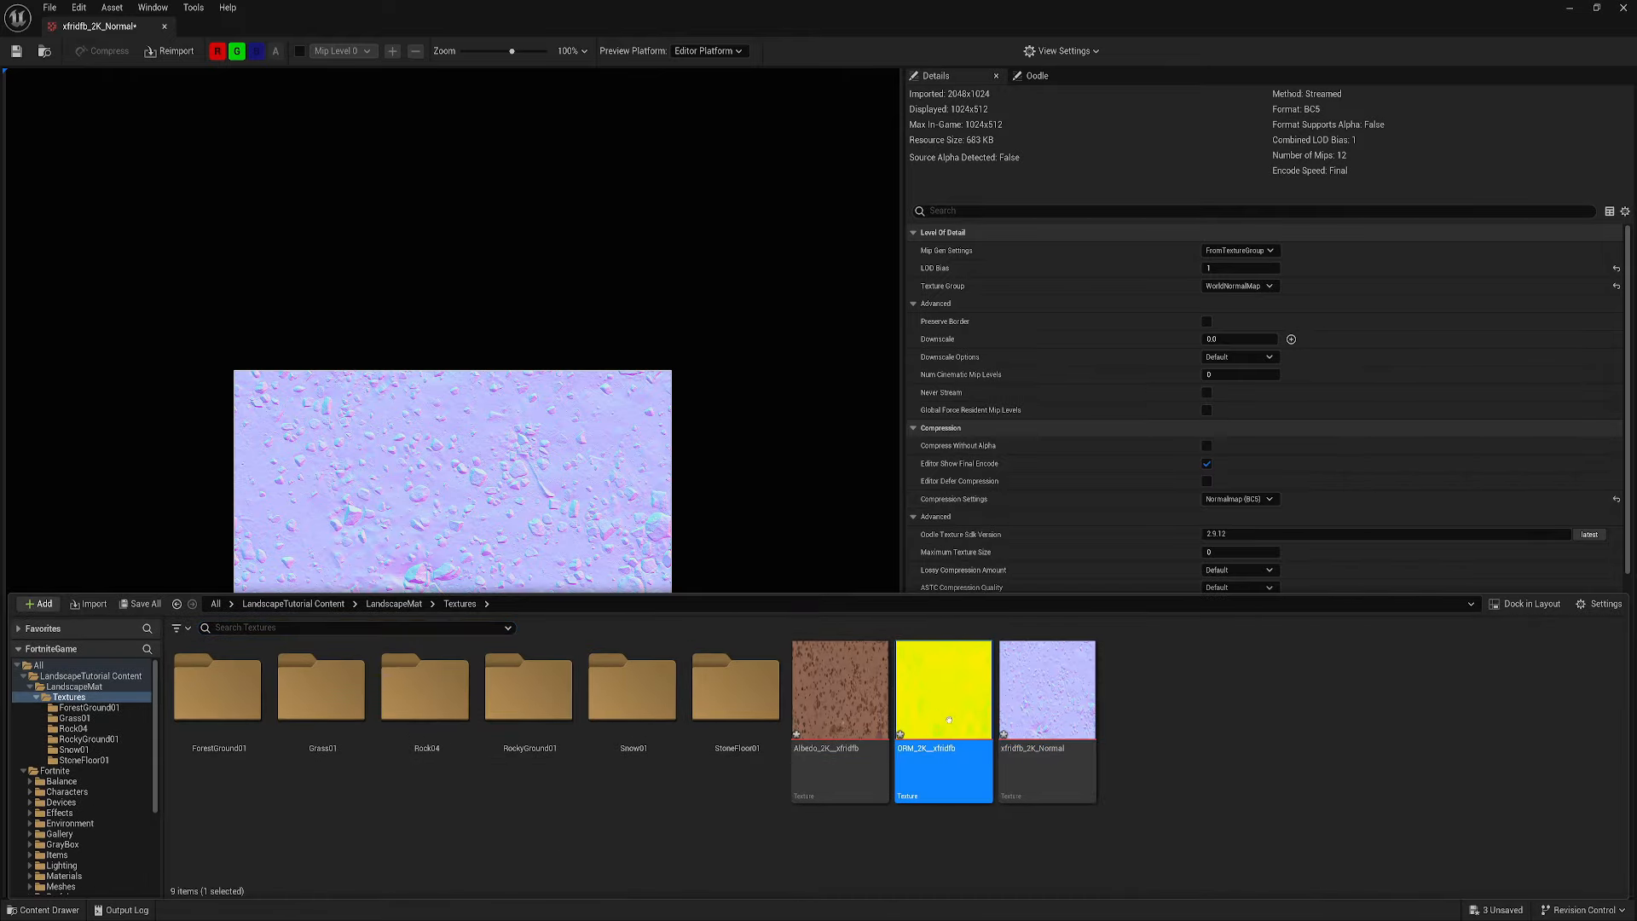
pyautogui.moveTo(949, 680)
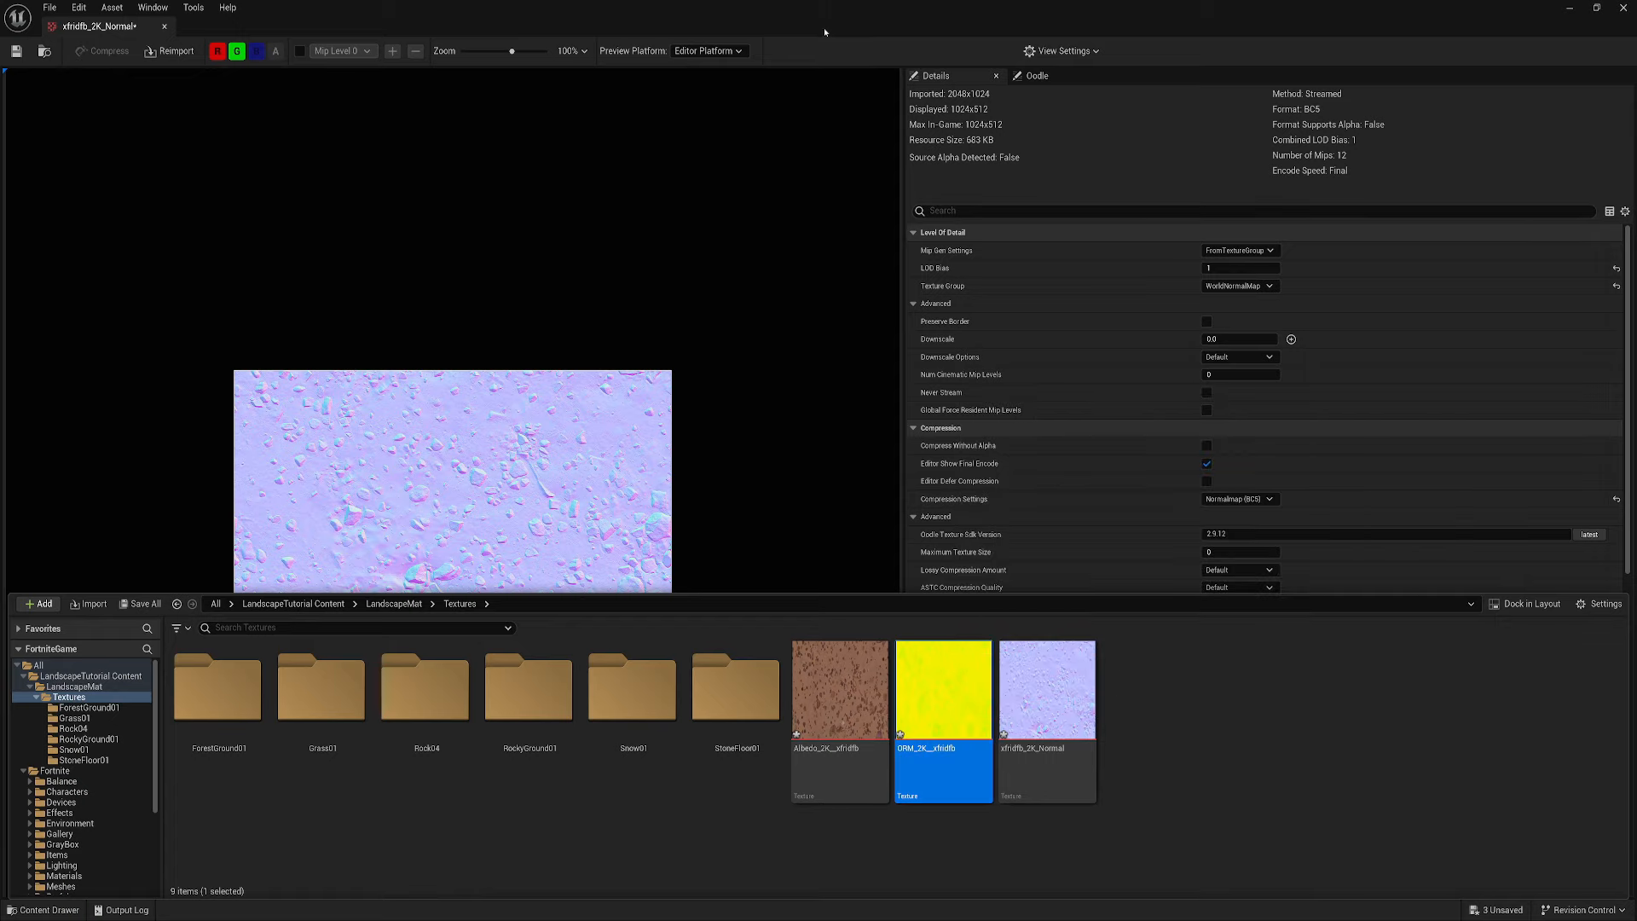
pyautogui.click(710, 350)
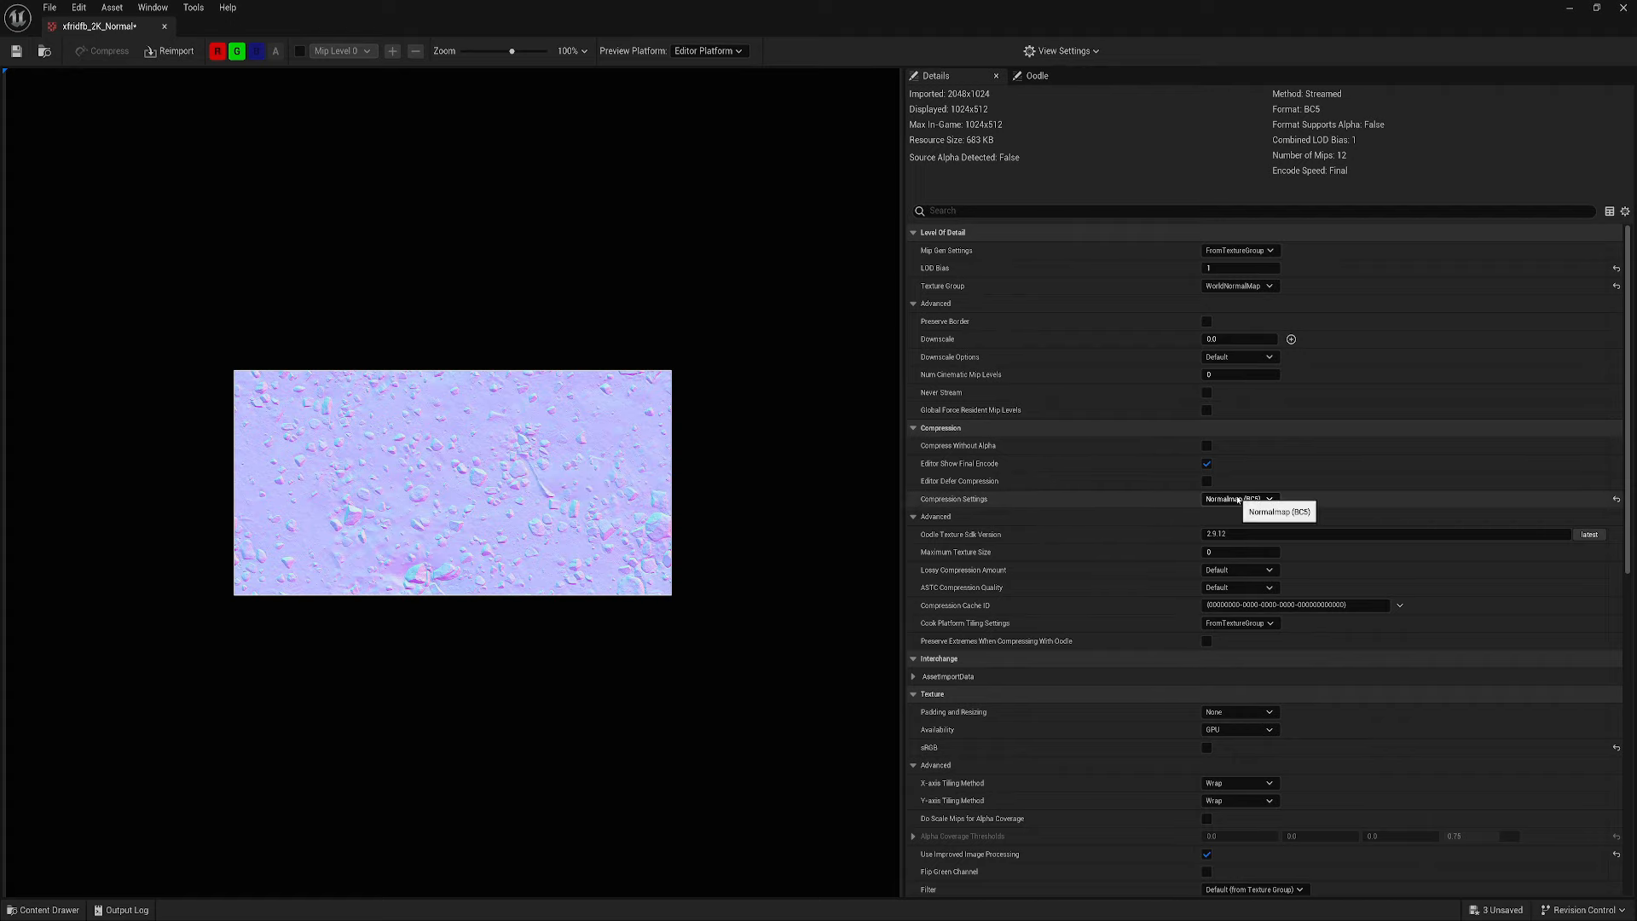
pyautogui.scroll(-10, 1128, 639)
pyautogui.scroll(10, 1126, 636)
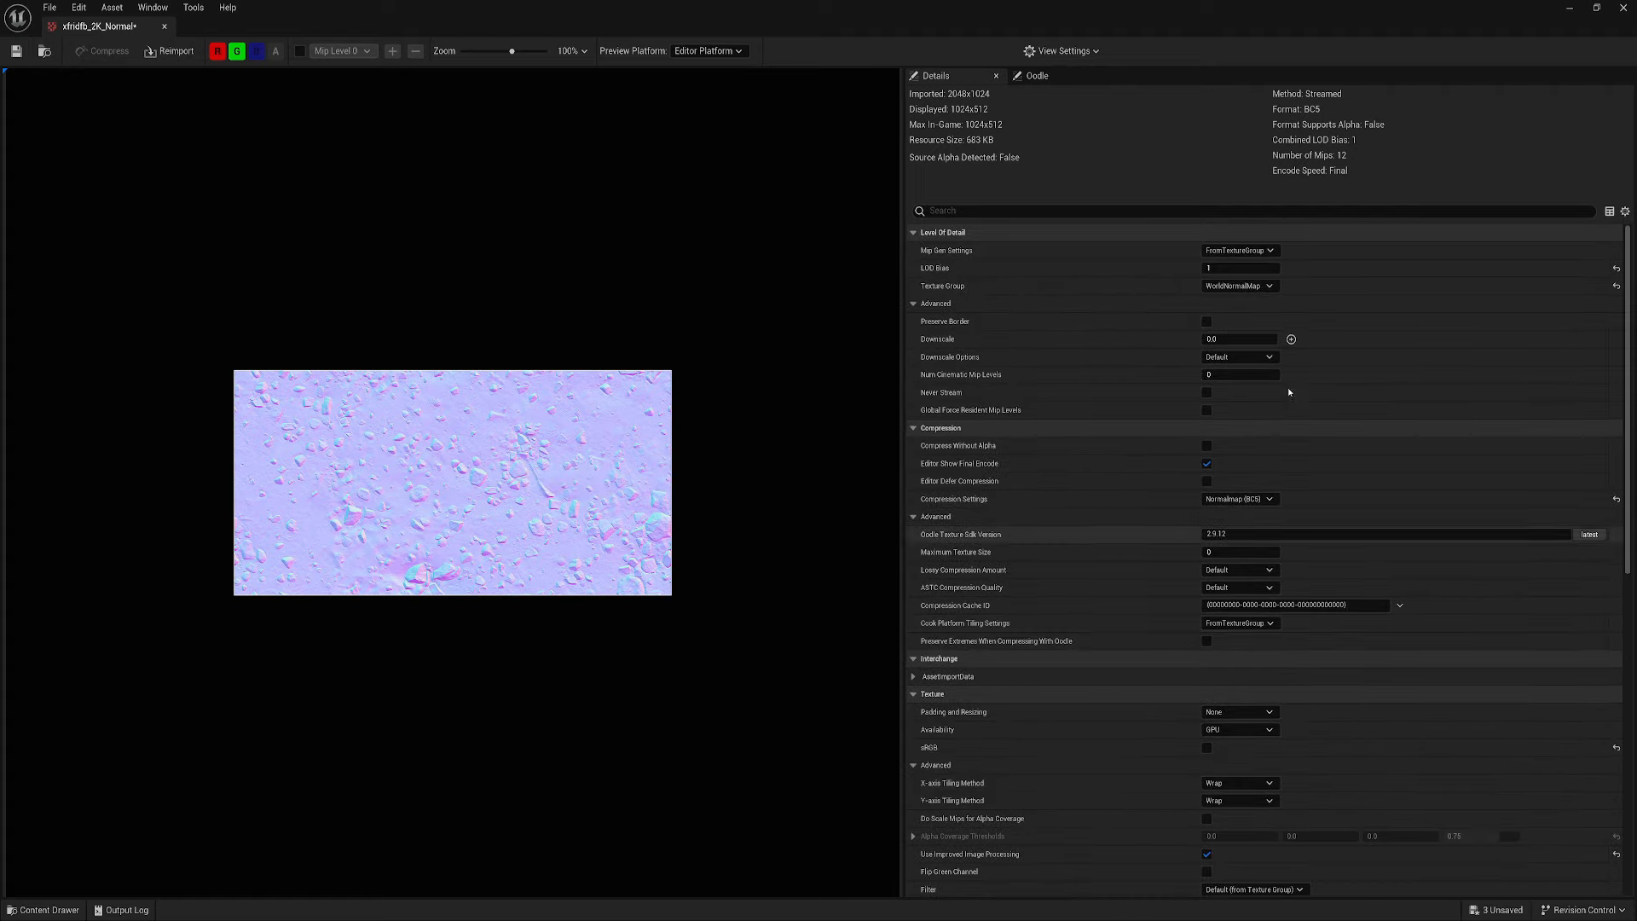
pyautogui.write('0')
pyautogui.press('Return')
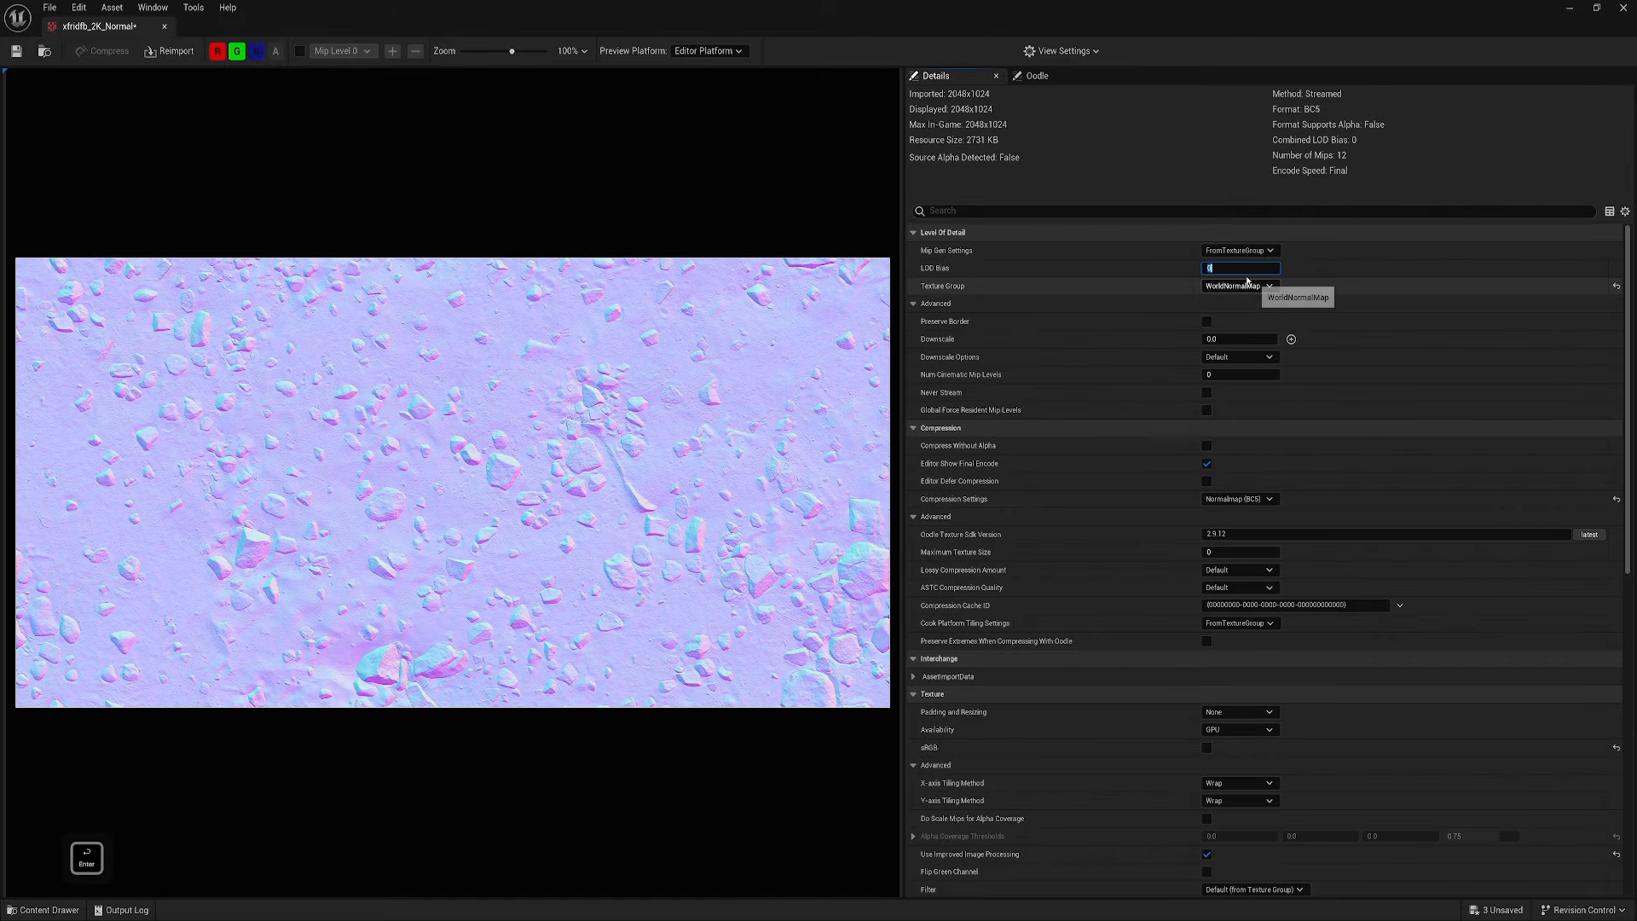
pyautogui.click(166, 26)
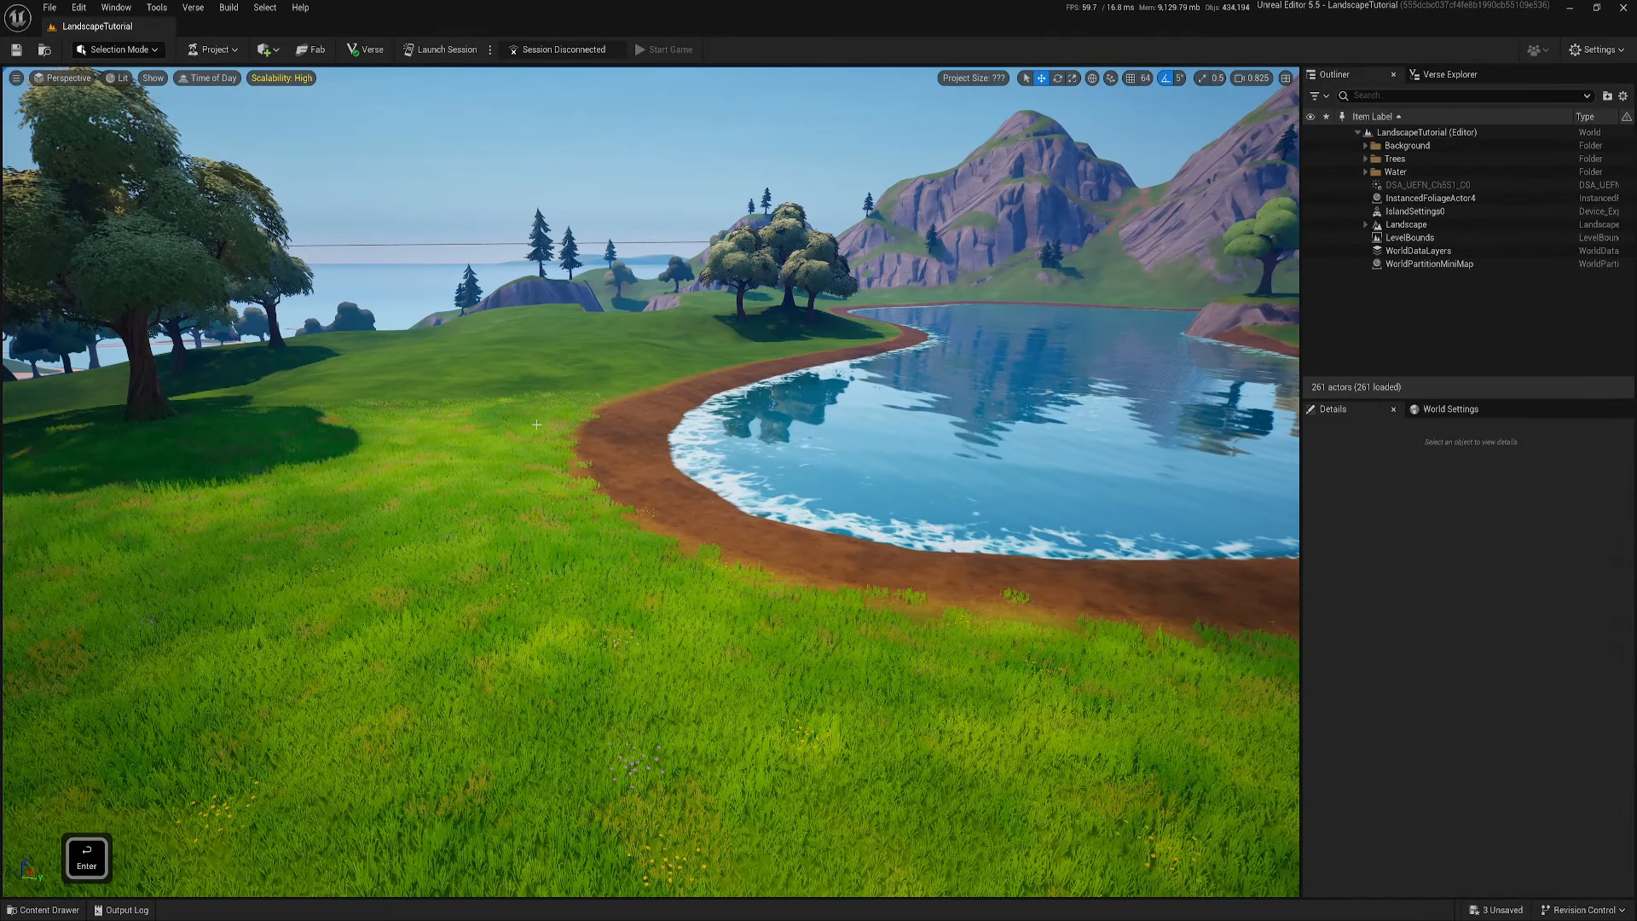
# Delete the loose gravel Albedo, ORM and Normal textures from the Textures folder, then update that folder's redirector references
pyautogui.click(75, 905)
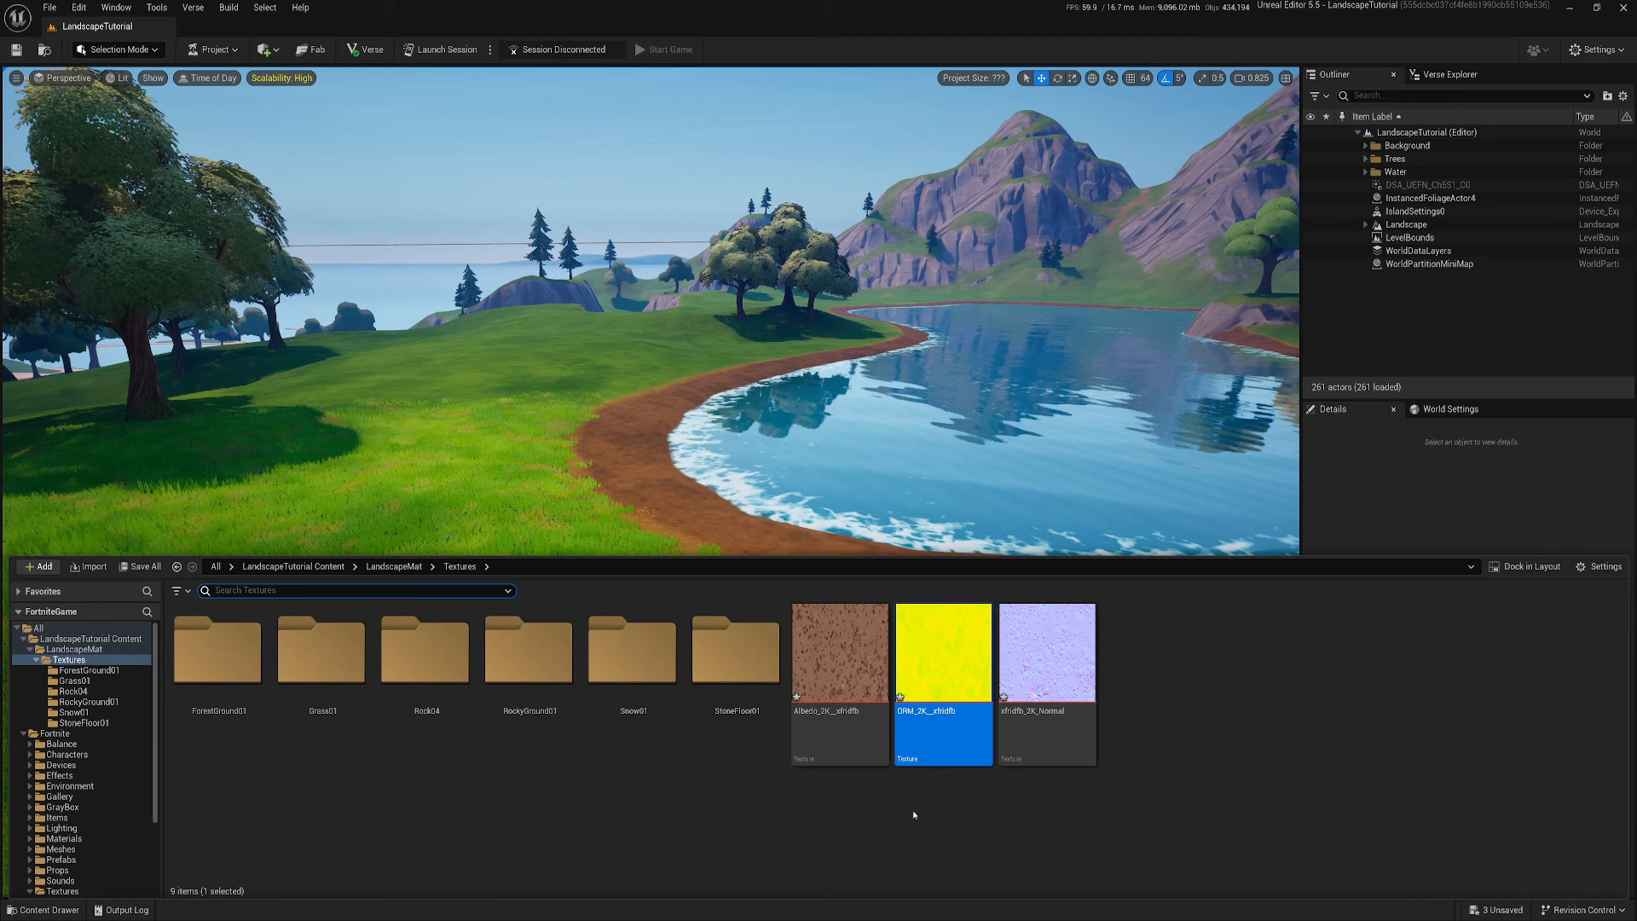
pyautogui.click(848, 685)
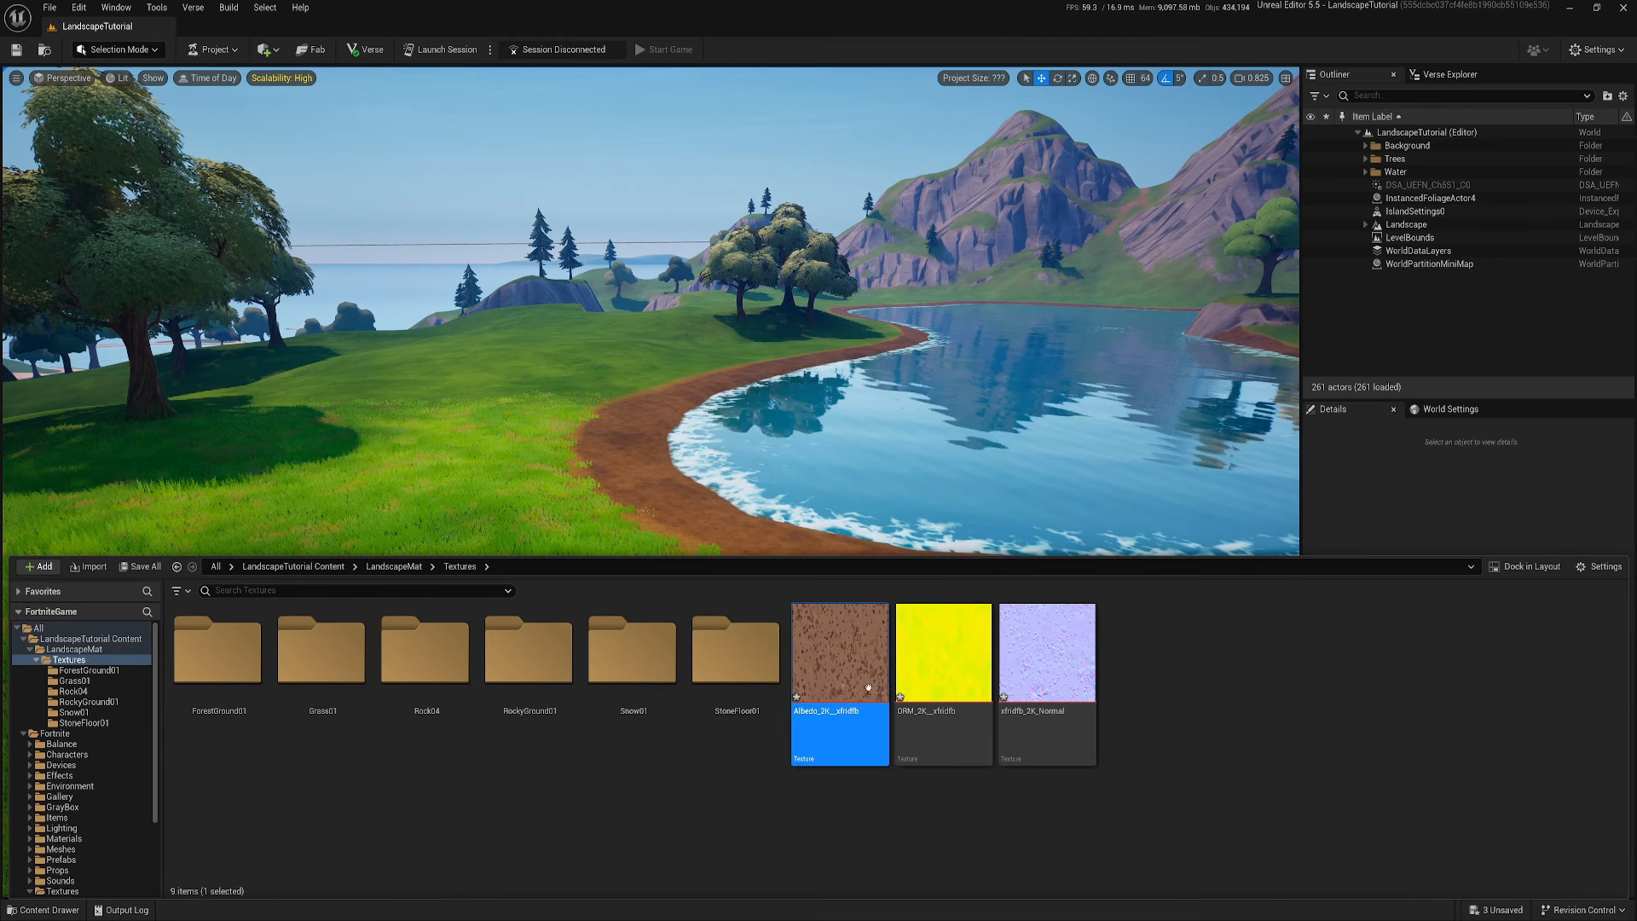
pyautogui.keyDown('shift'); pyautogui.click(1047, 733); pyautogui.keyUp('shift')
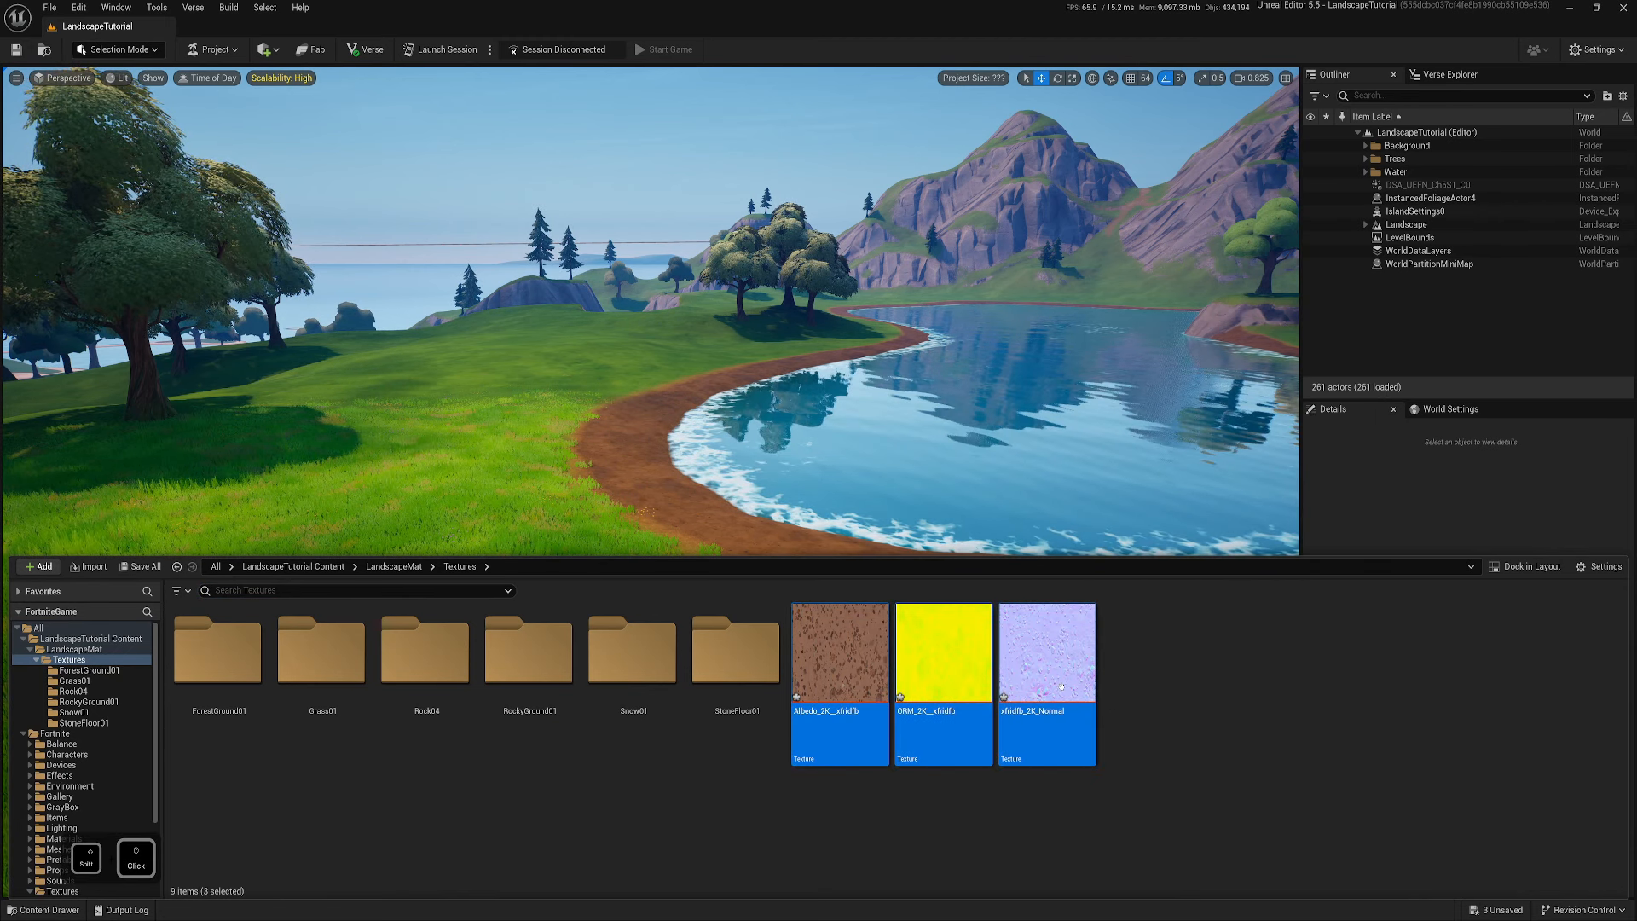
pyautogui.press('Delete')
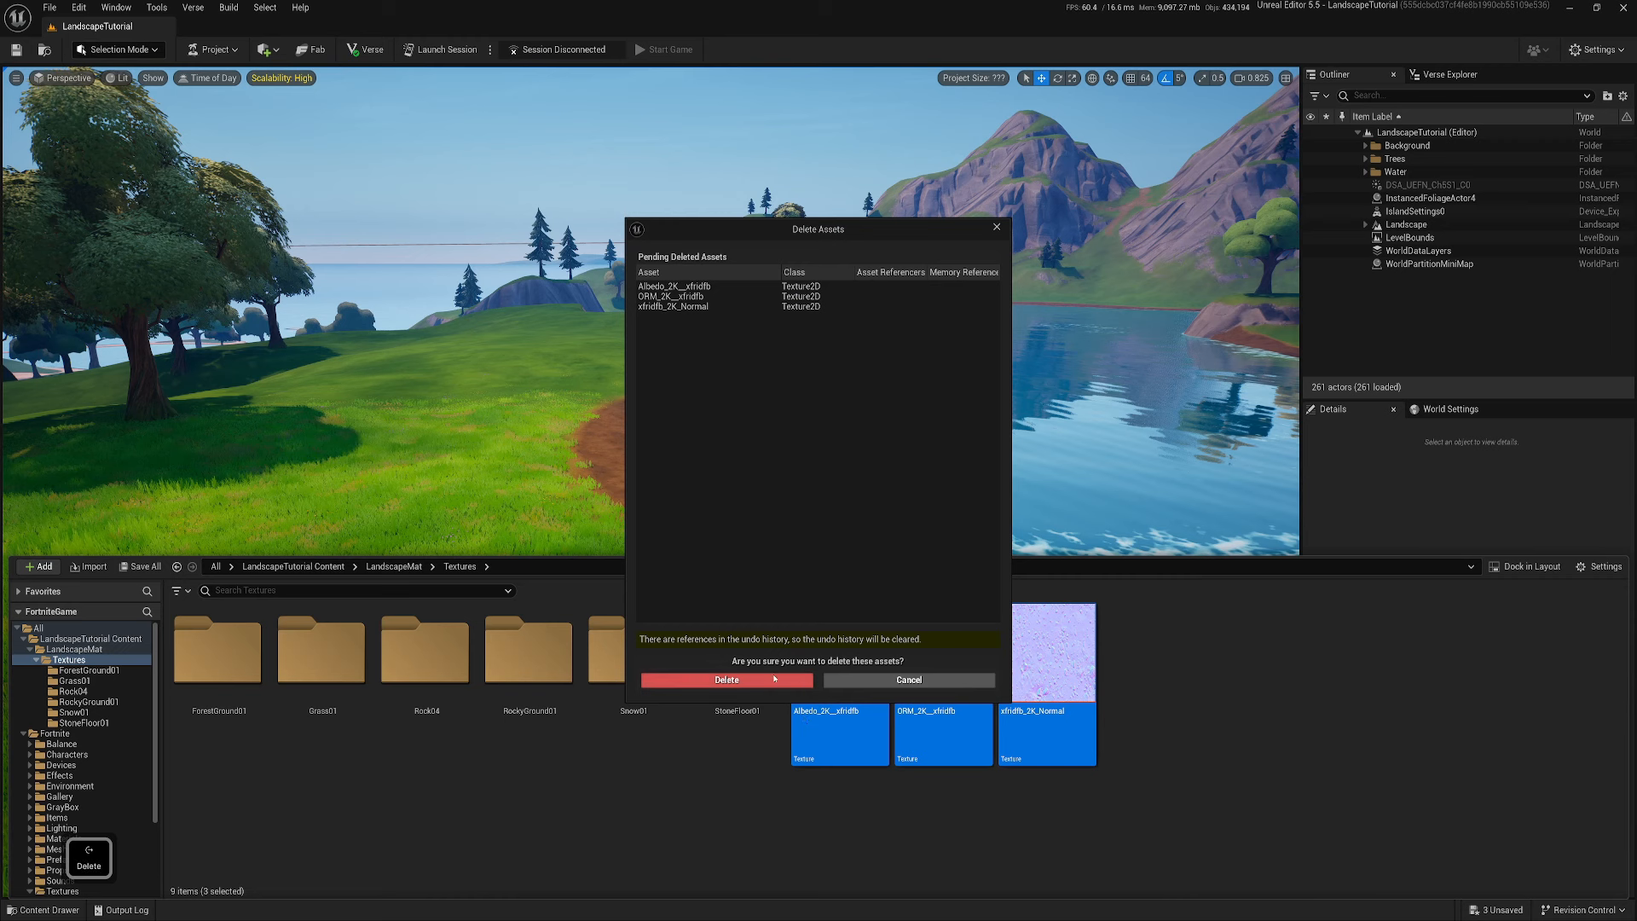
pyautogui.click(775, 680)
pyautogui.rightClick(86, 660)
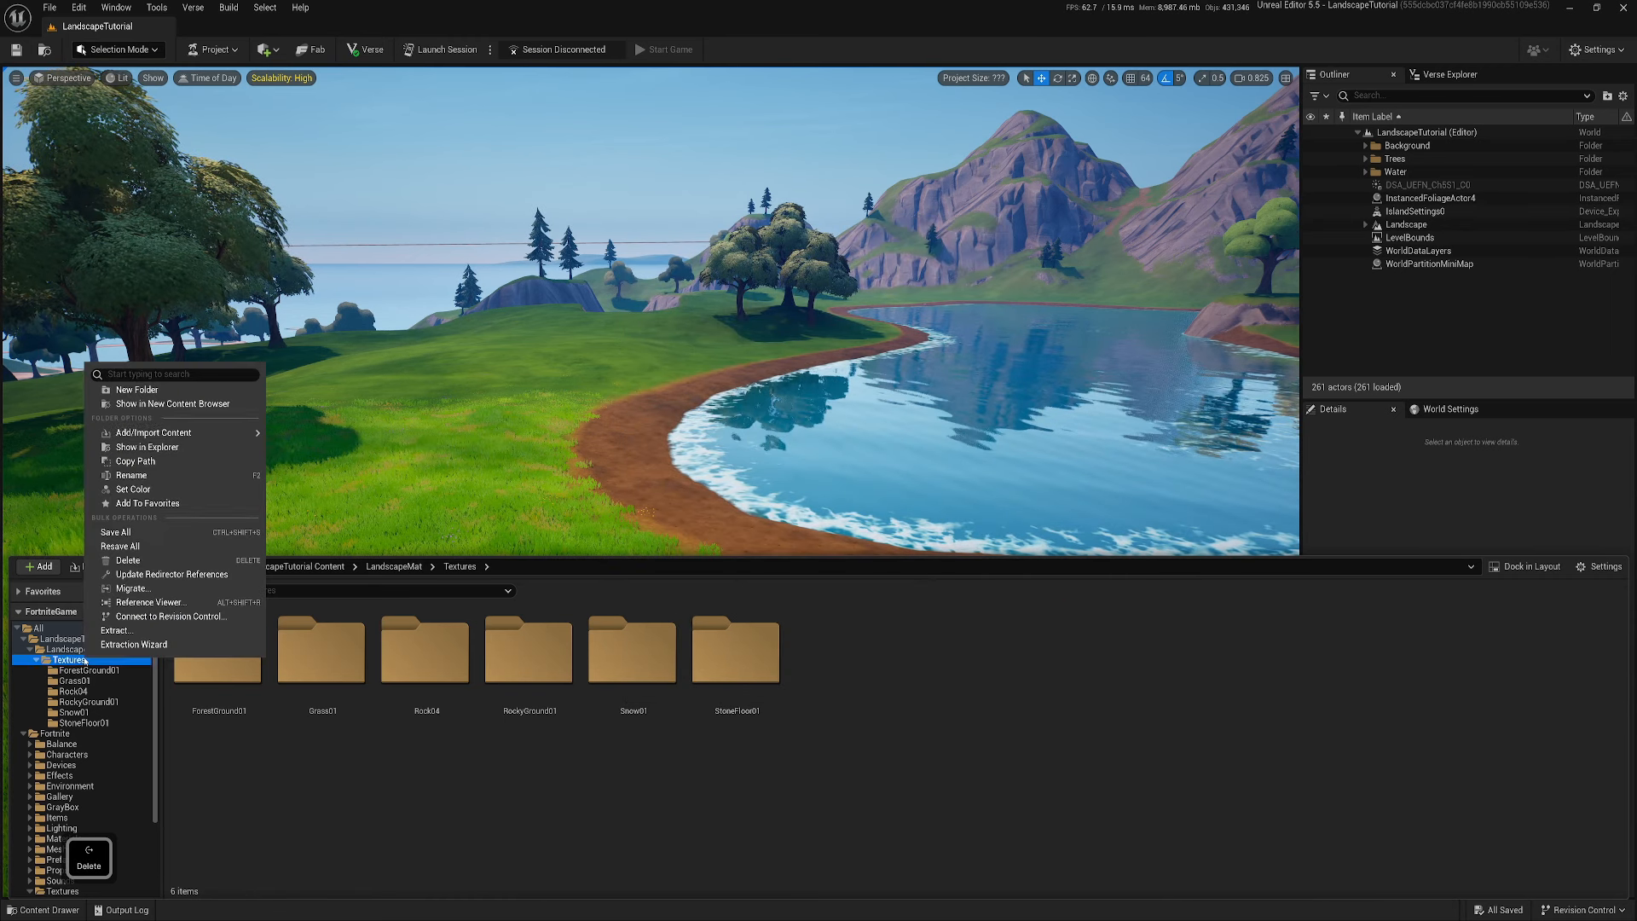
pyautogui.click(145, 574)
# Look through the ForestGround01, Grass01, Rock04, RockyGround01, Snow01 and StoneFloor01 folders to check each one's texture set
pyautogui.click(77, 681)
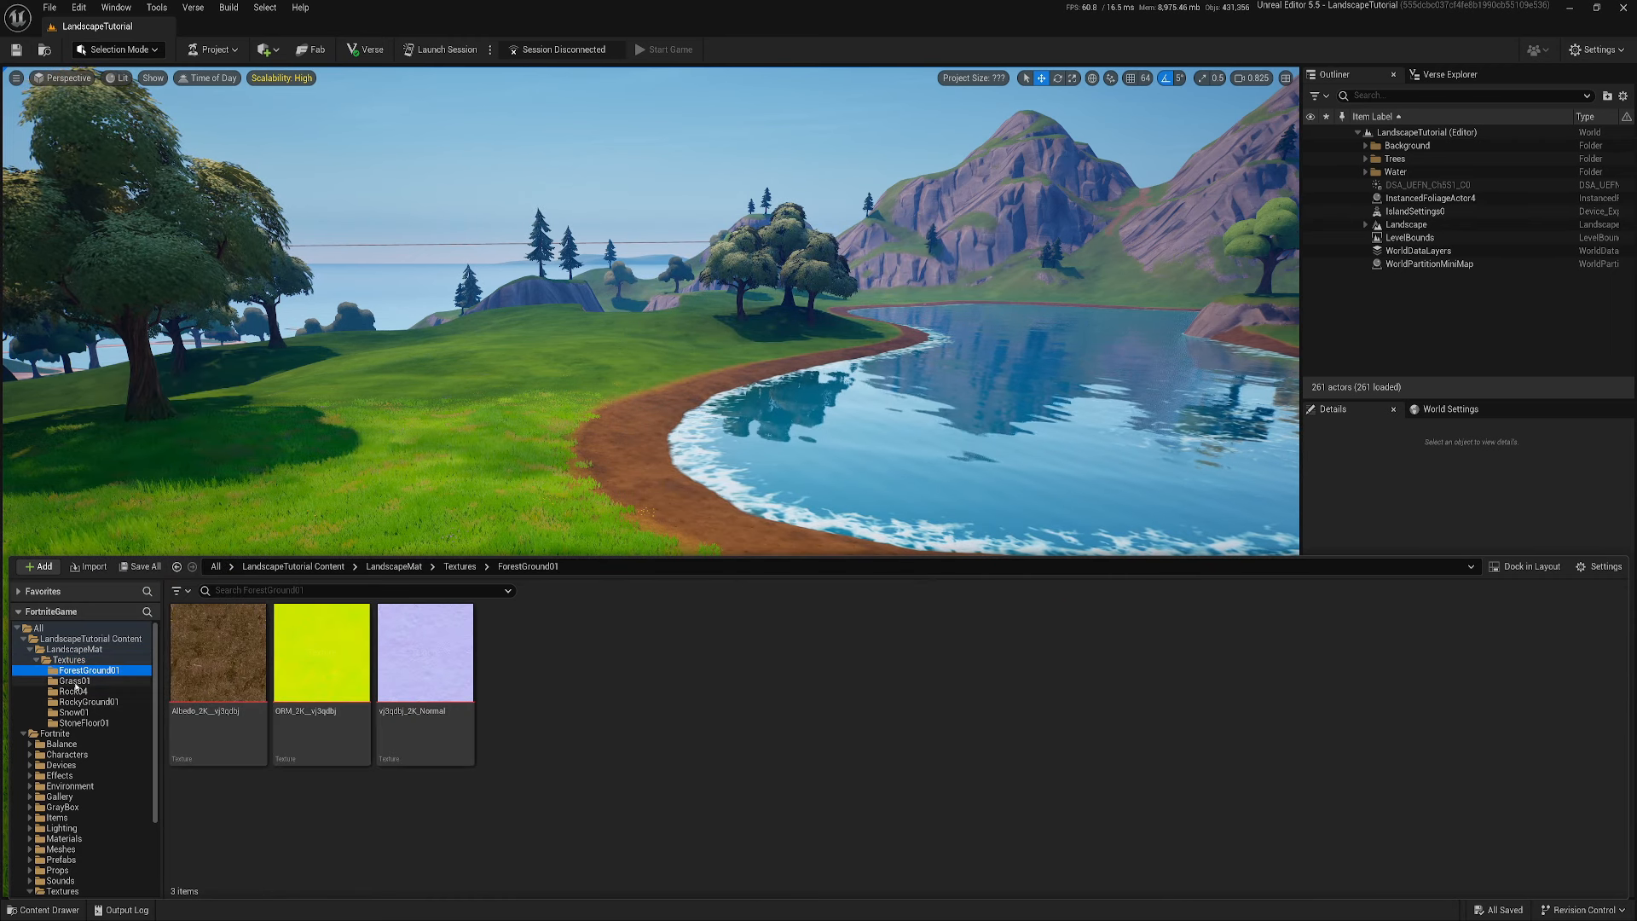
pyautogui.click(92, 670)
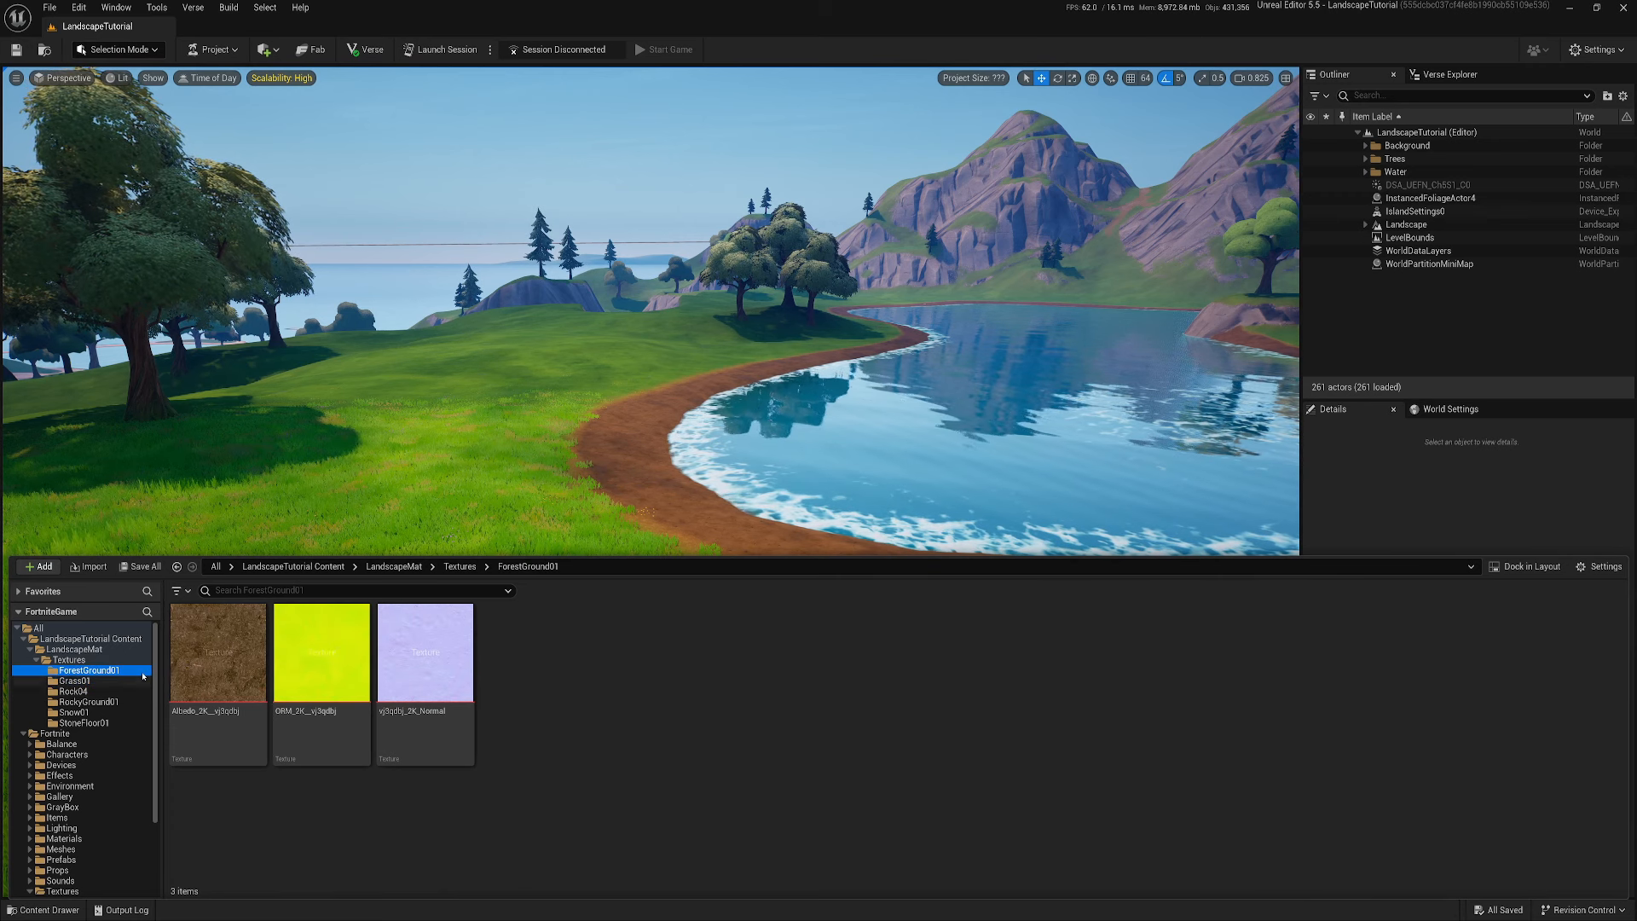
pyautogui.click(80, 681)
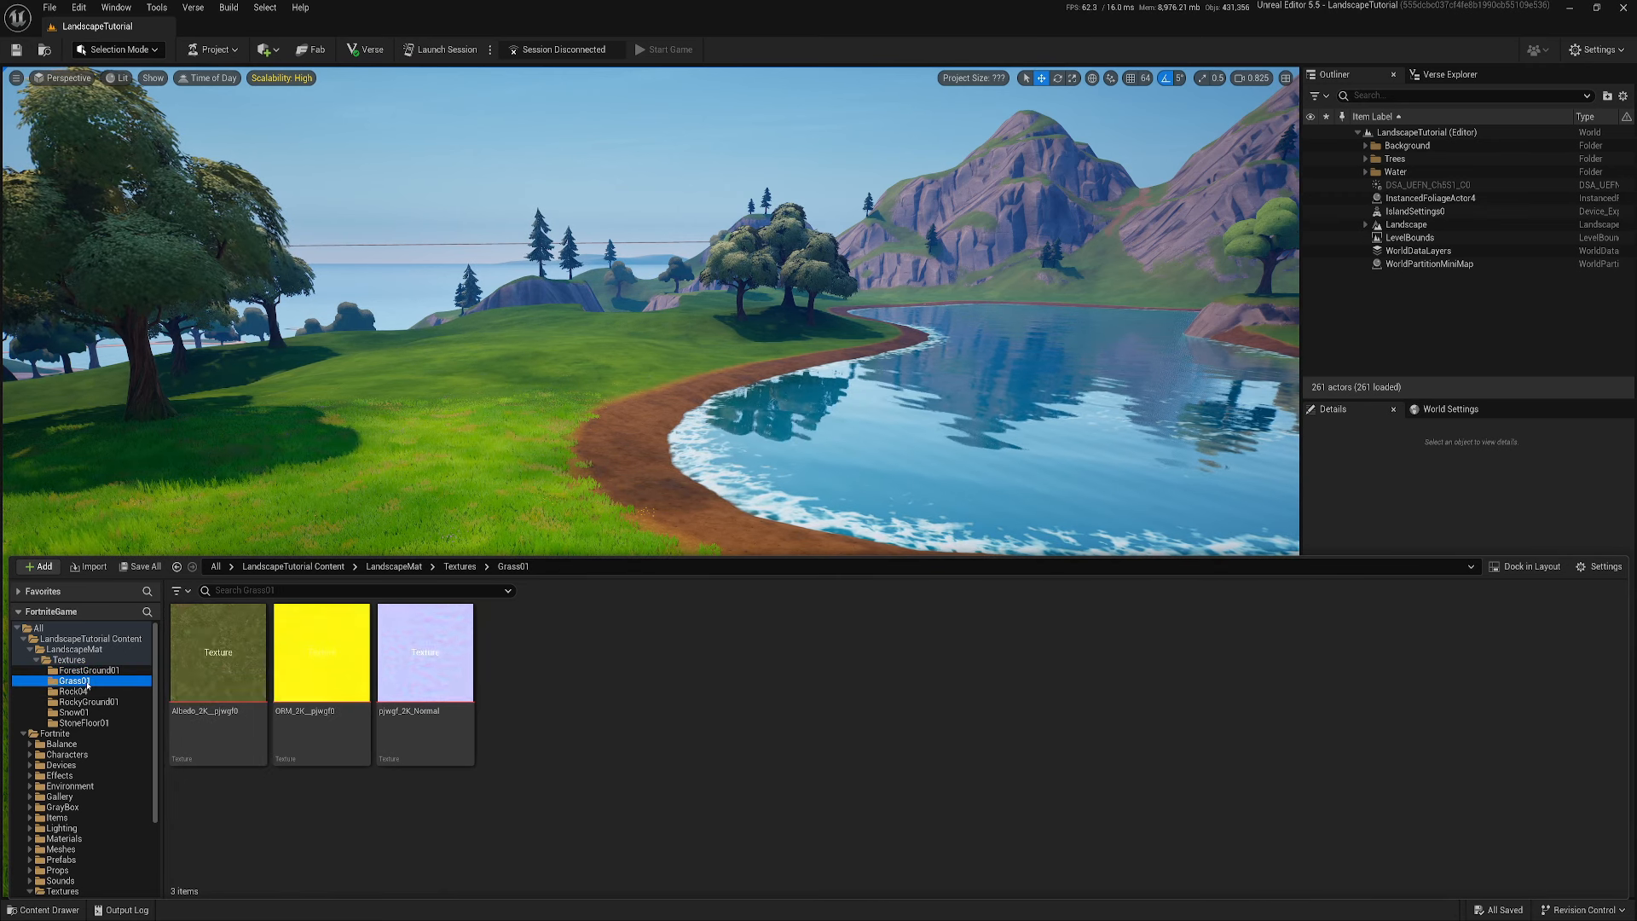
pyautogui.click(85, 691)
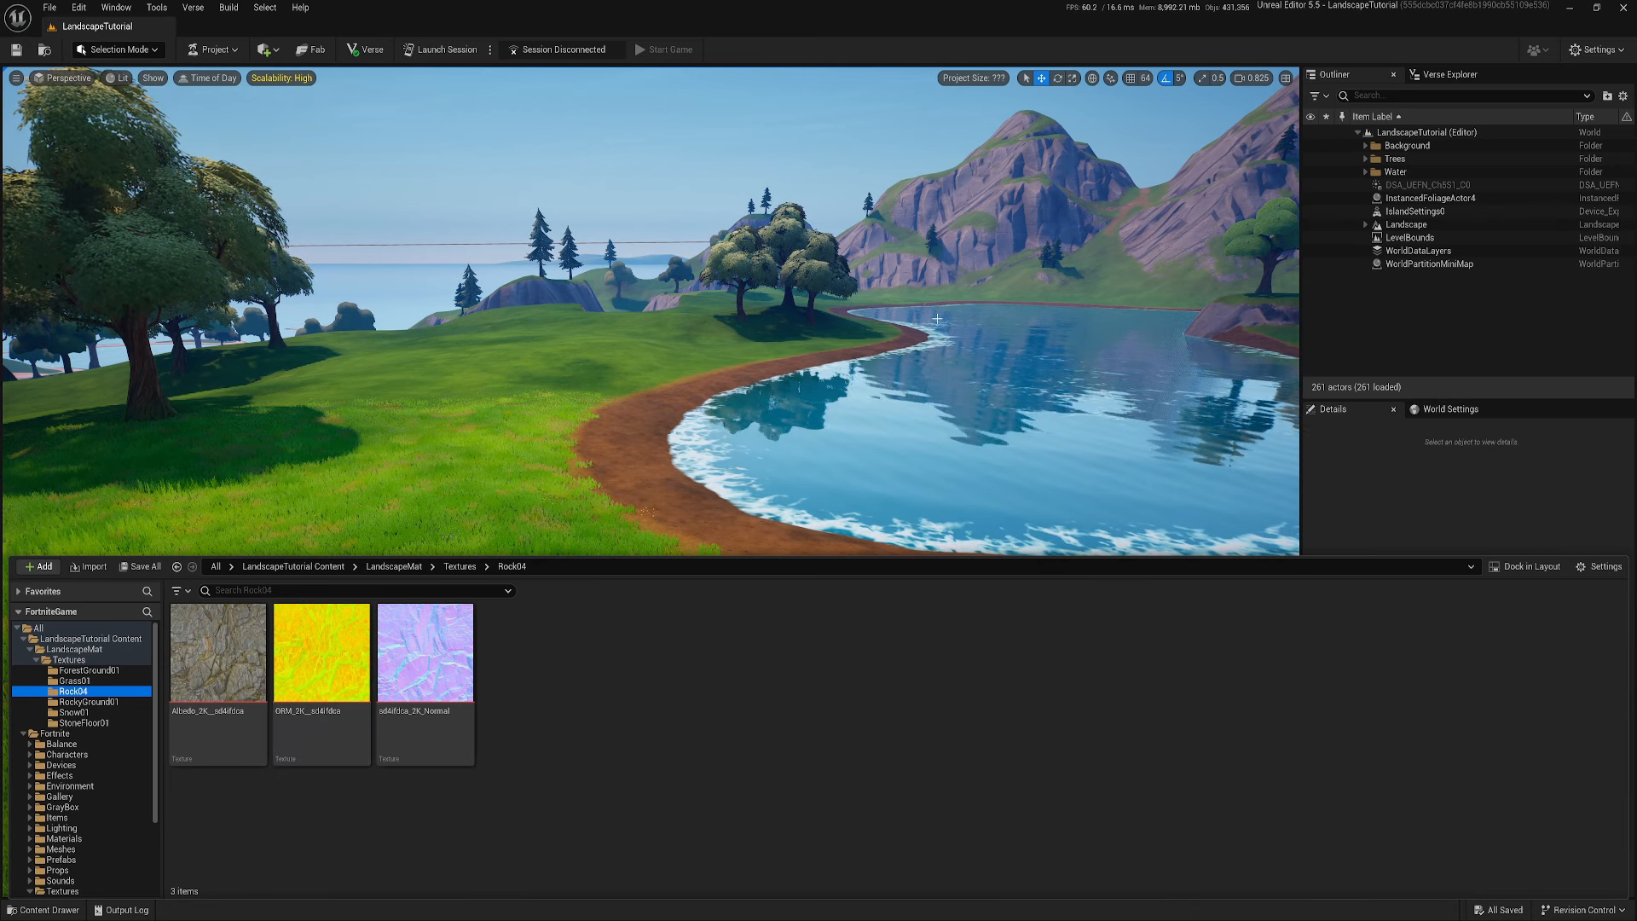
pyautogui.click(90, 702)
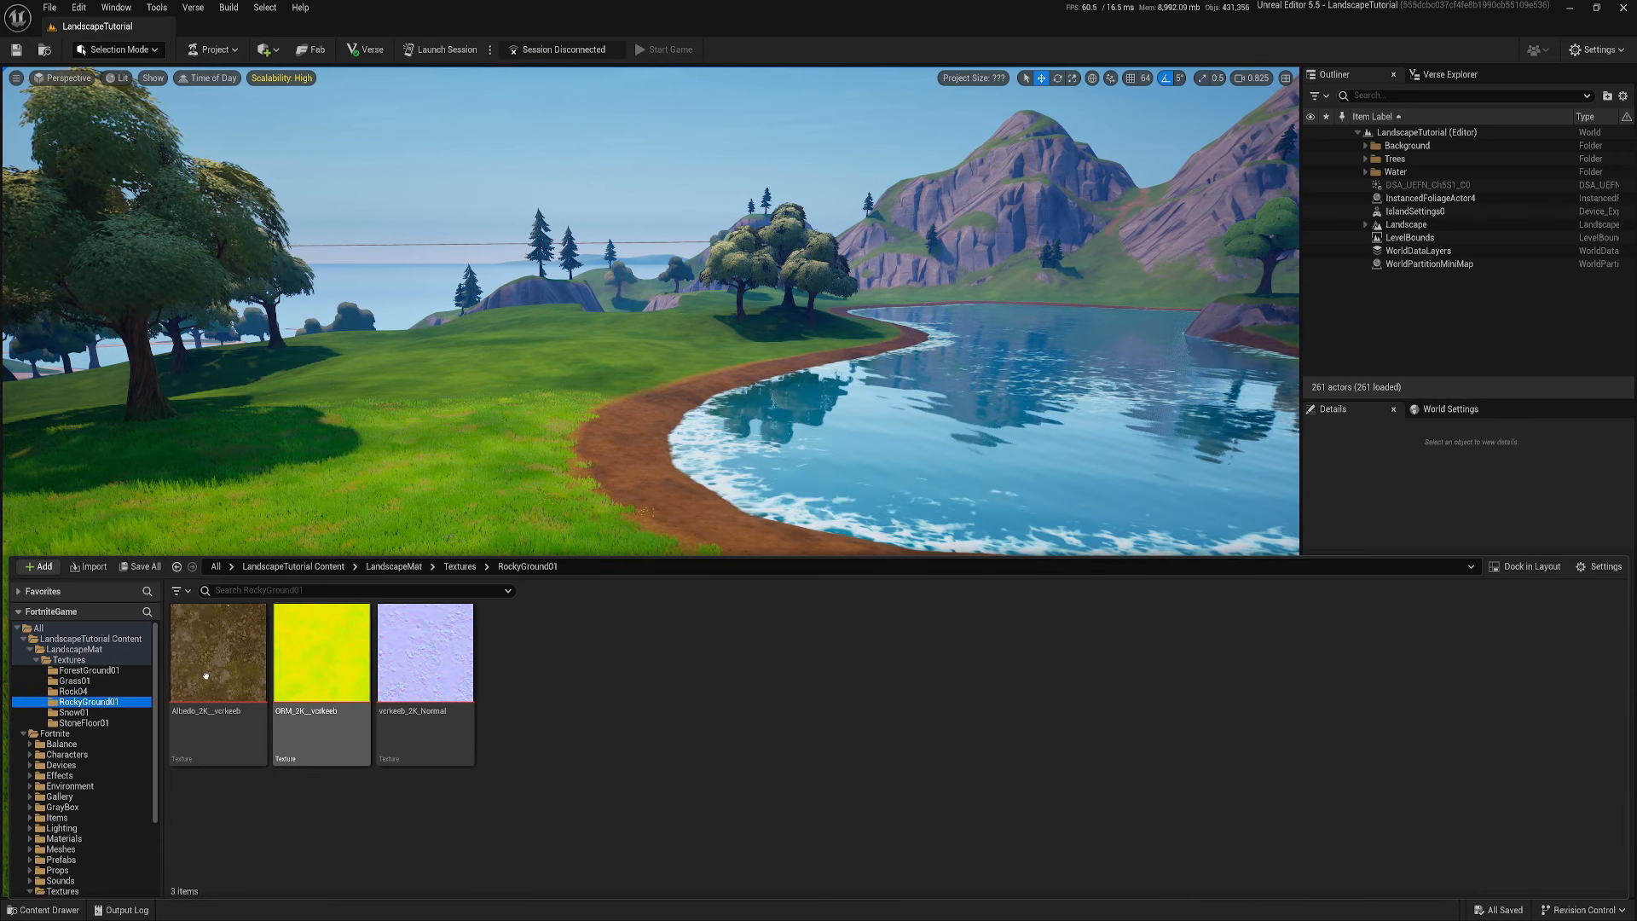
pyautogui.click(81, 713)
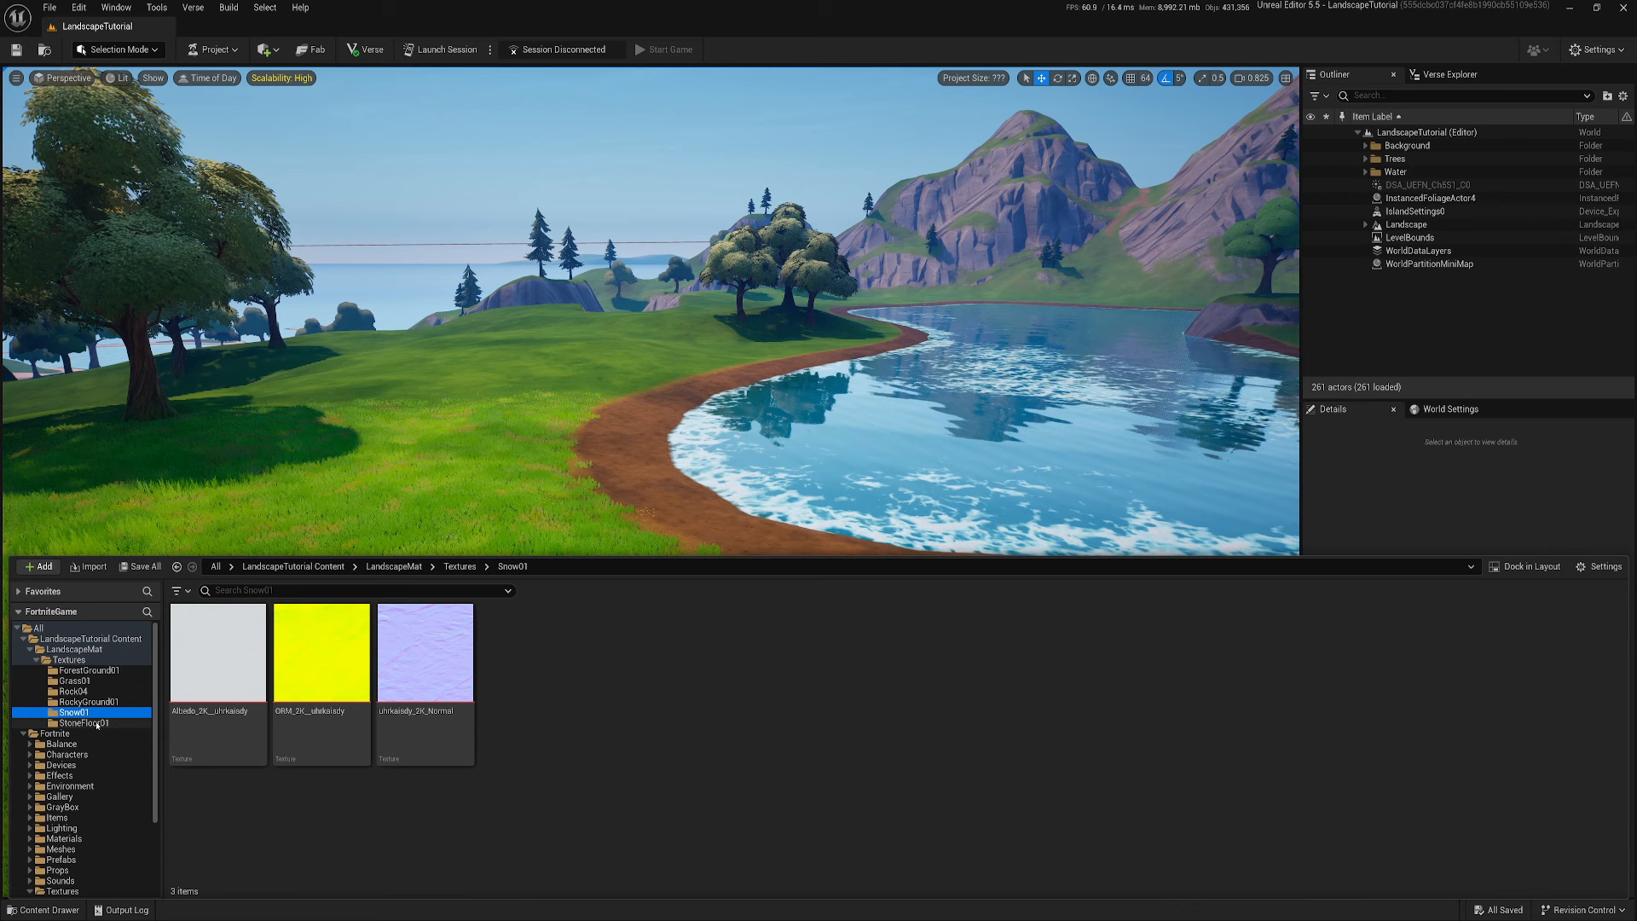
pyautogui.click(94, 723)
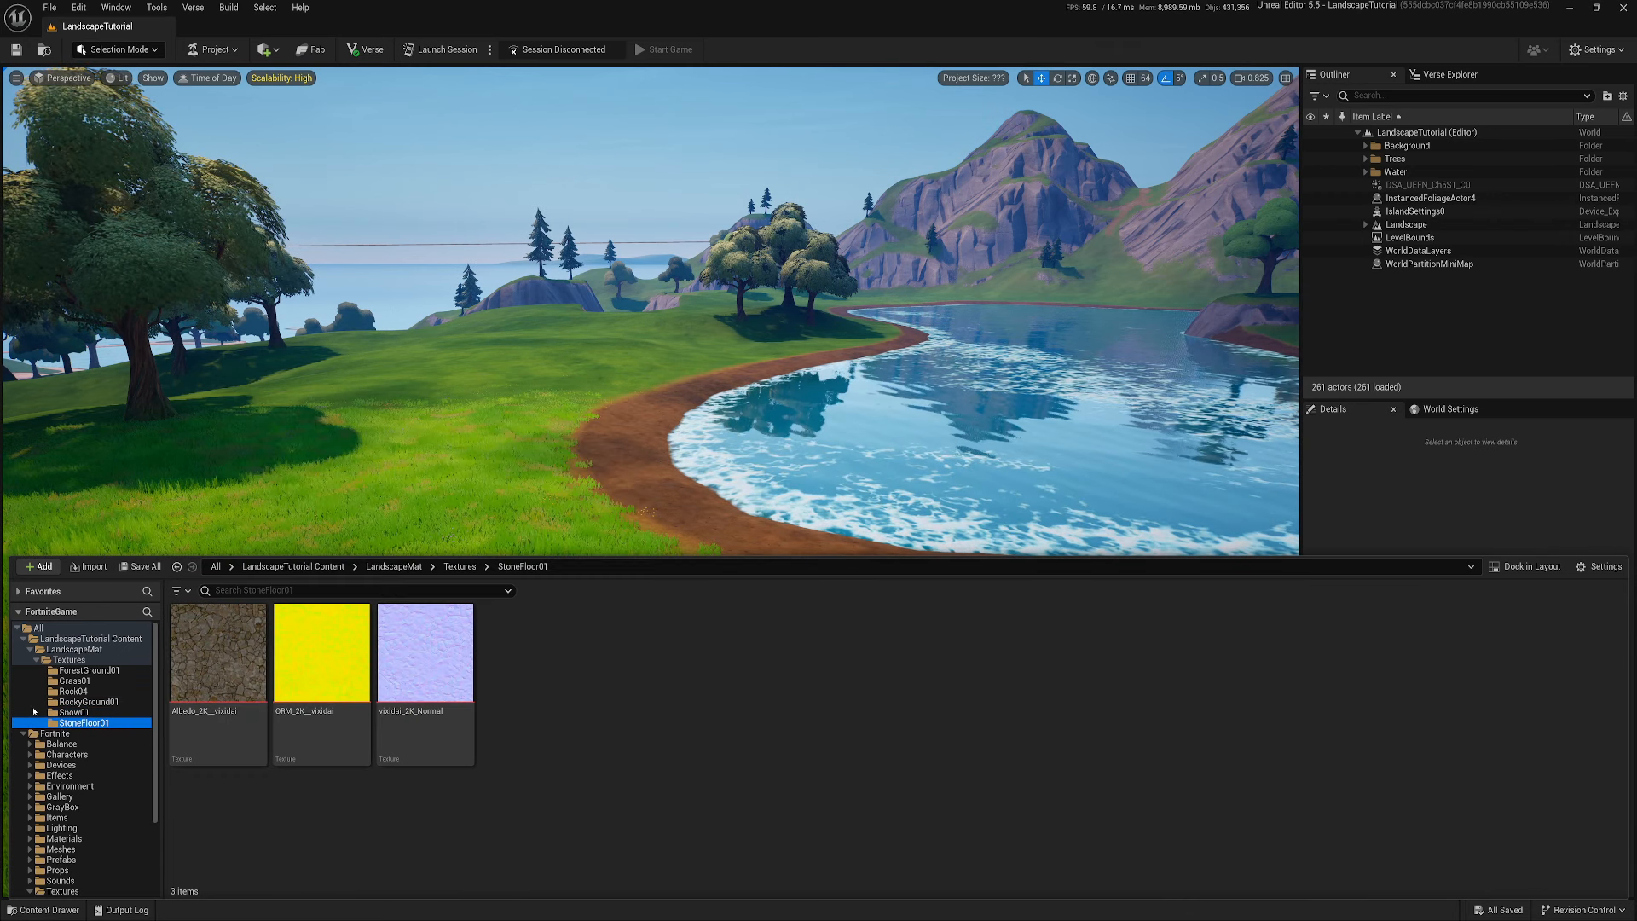
pyautogui.click(75, 712)
pyautogui.click(85, 702)
pyautogui.click(73, 692)
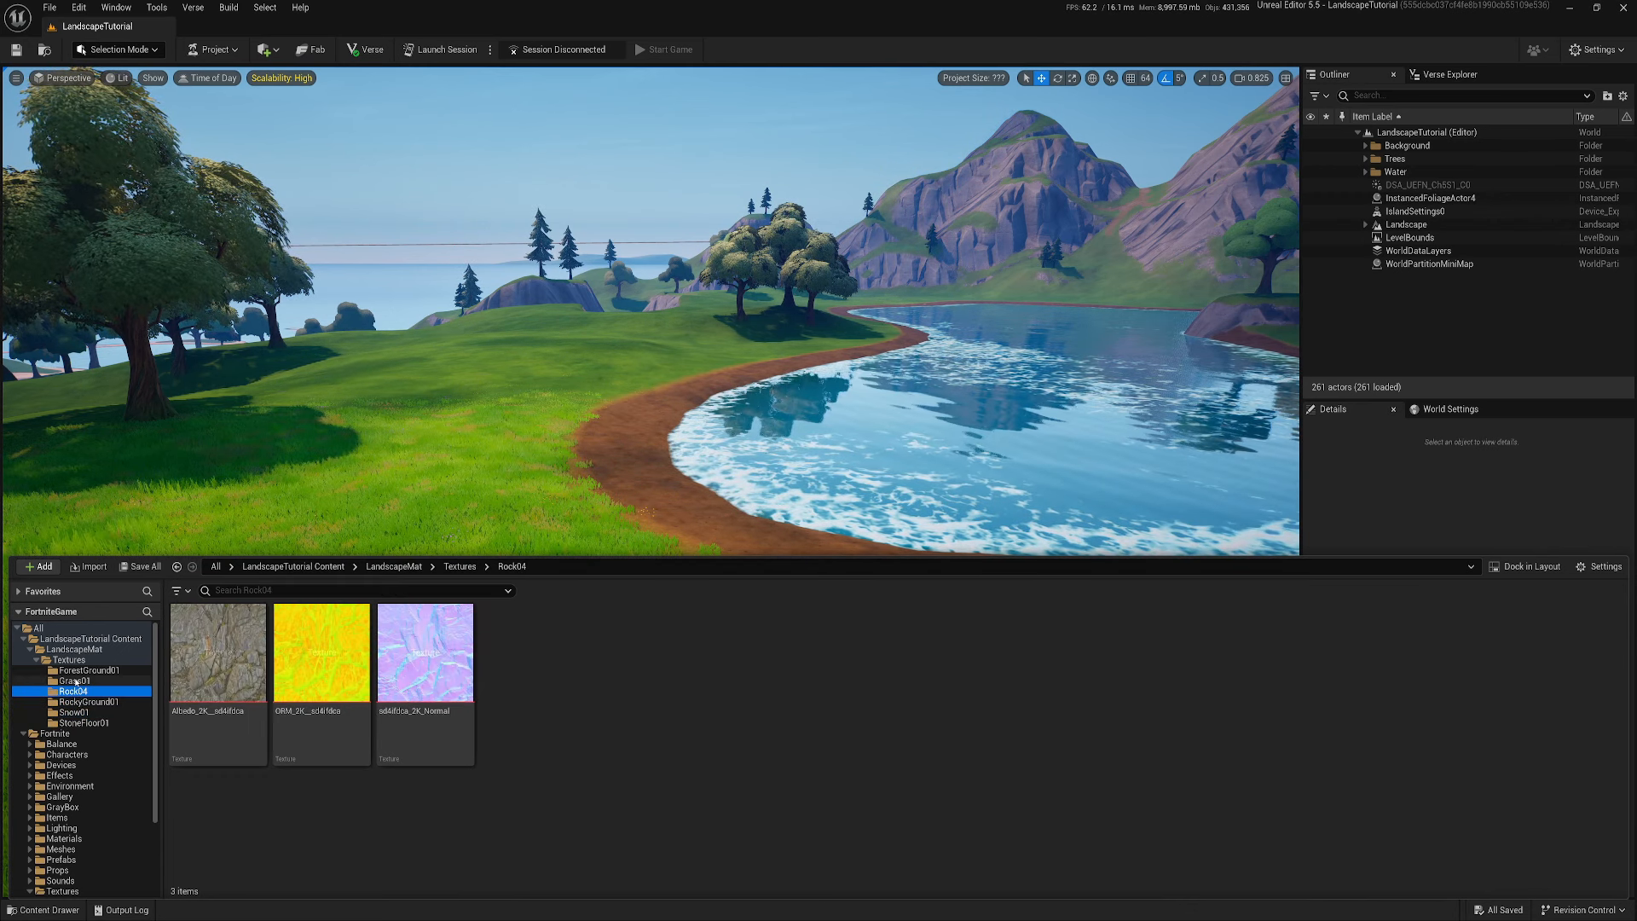
pyautogui.click(73, 681)
pyautogui.click(78, 672)
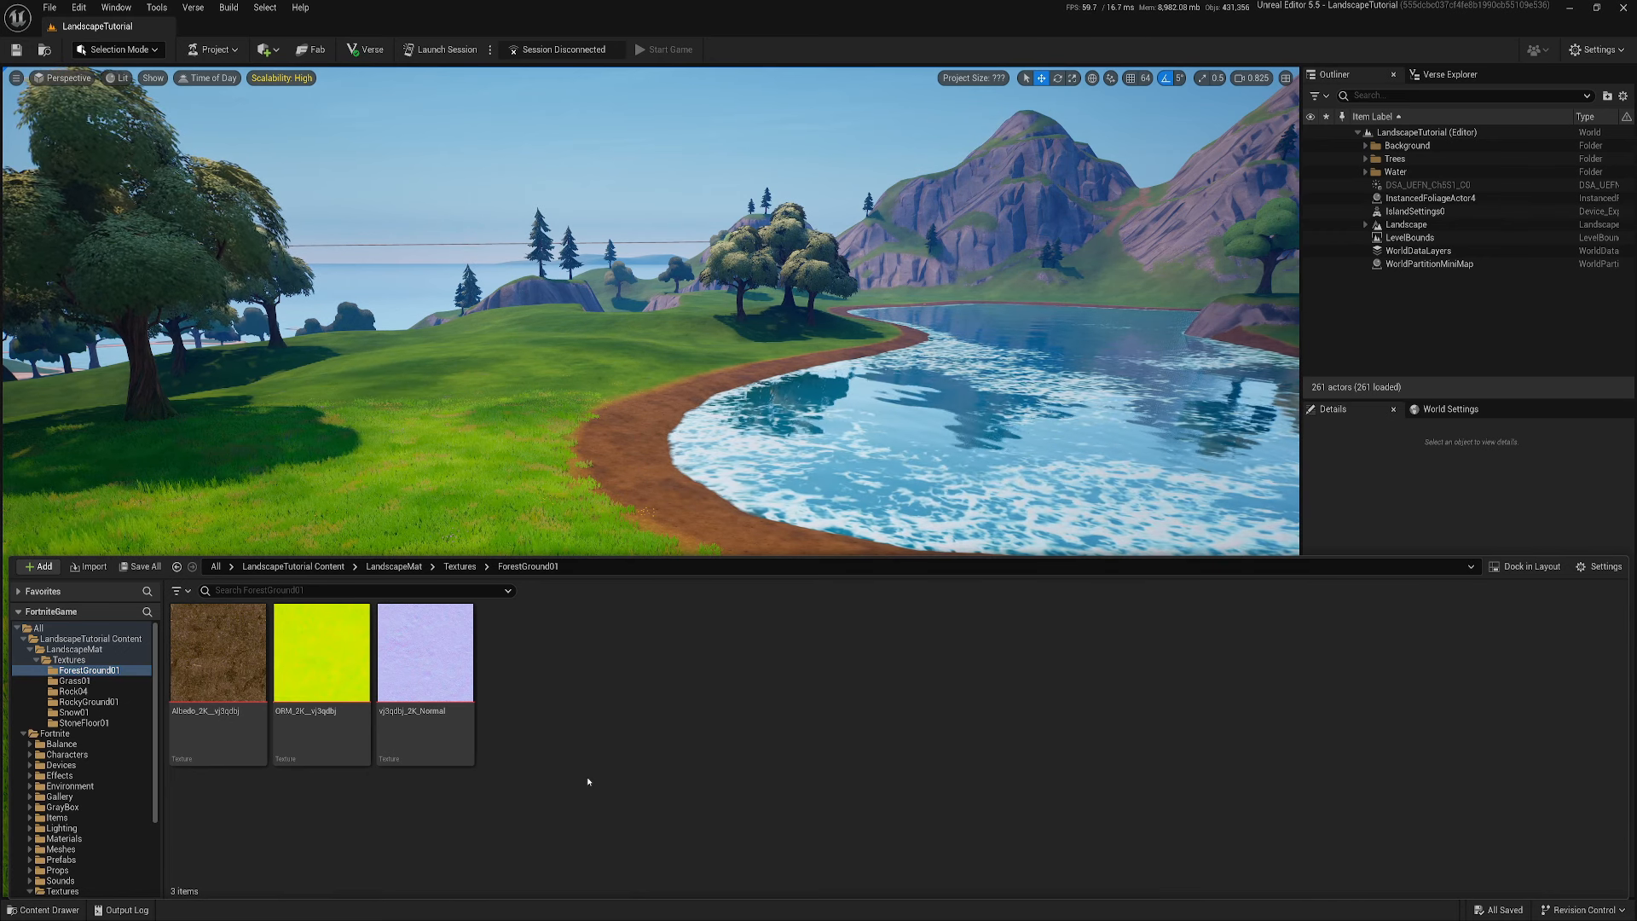
# Create a new material in the Textures folder and name it M_Landscape
pyautogui.click(70, 660)
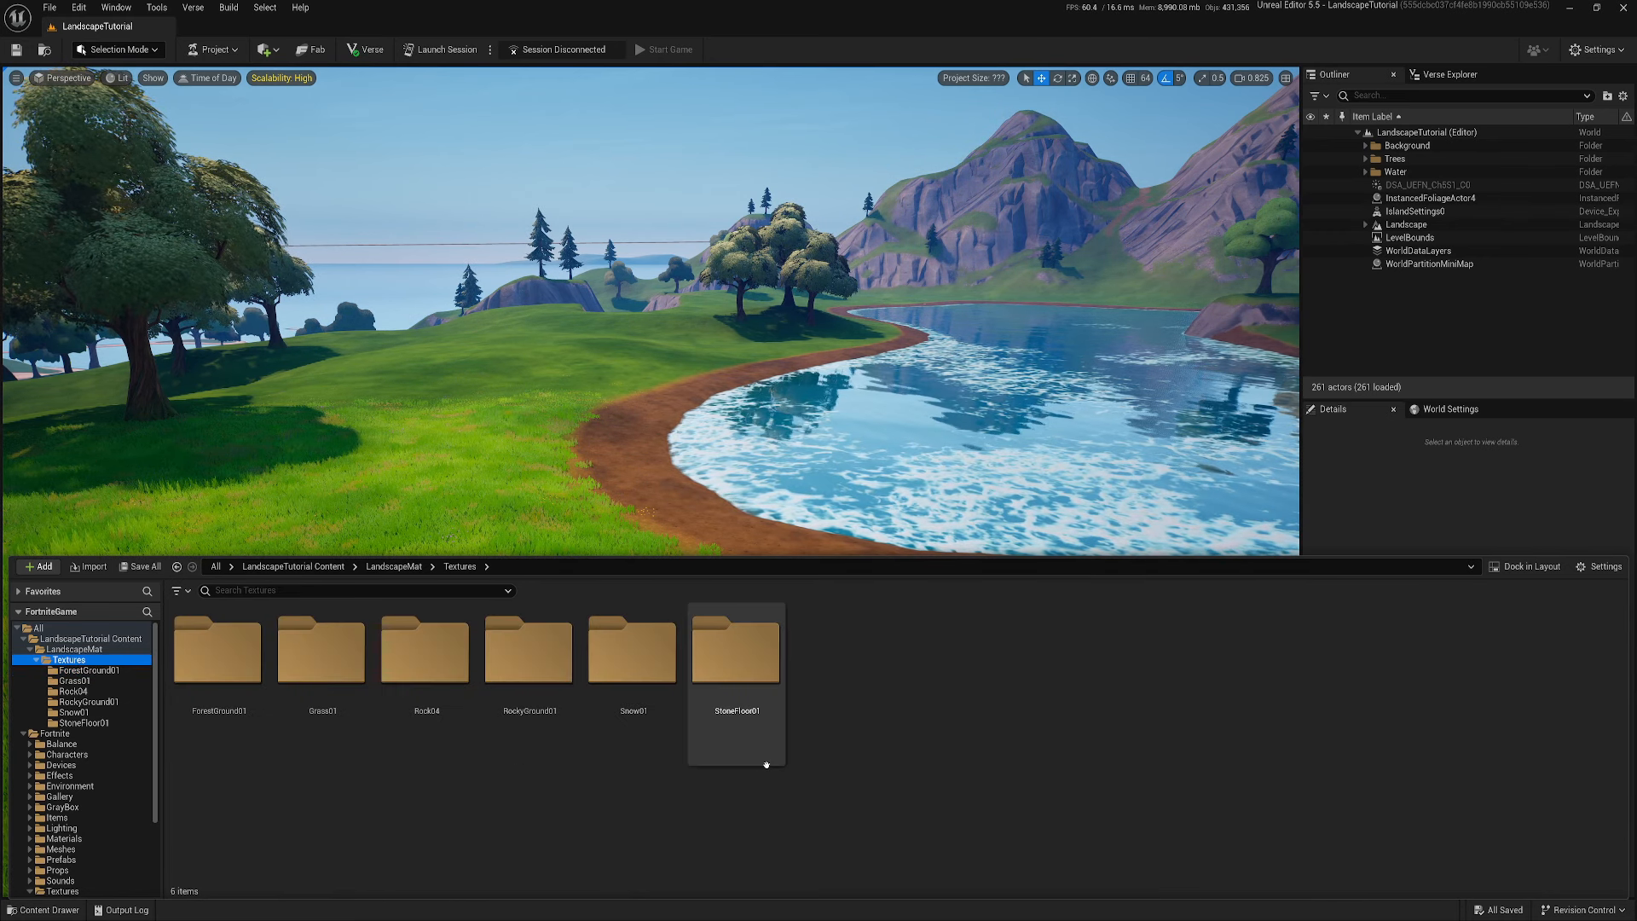
pyautogui.rightClick(848, 772)
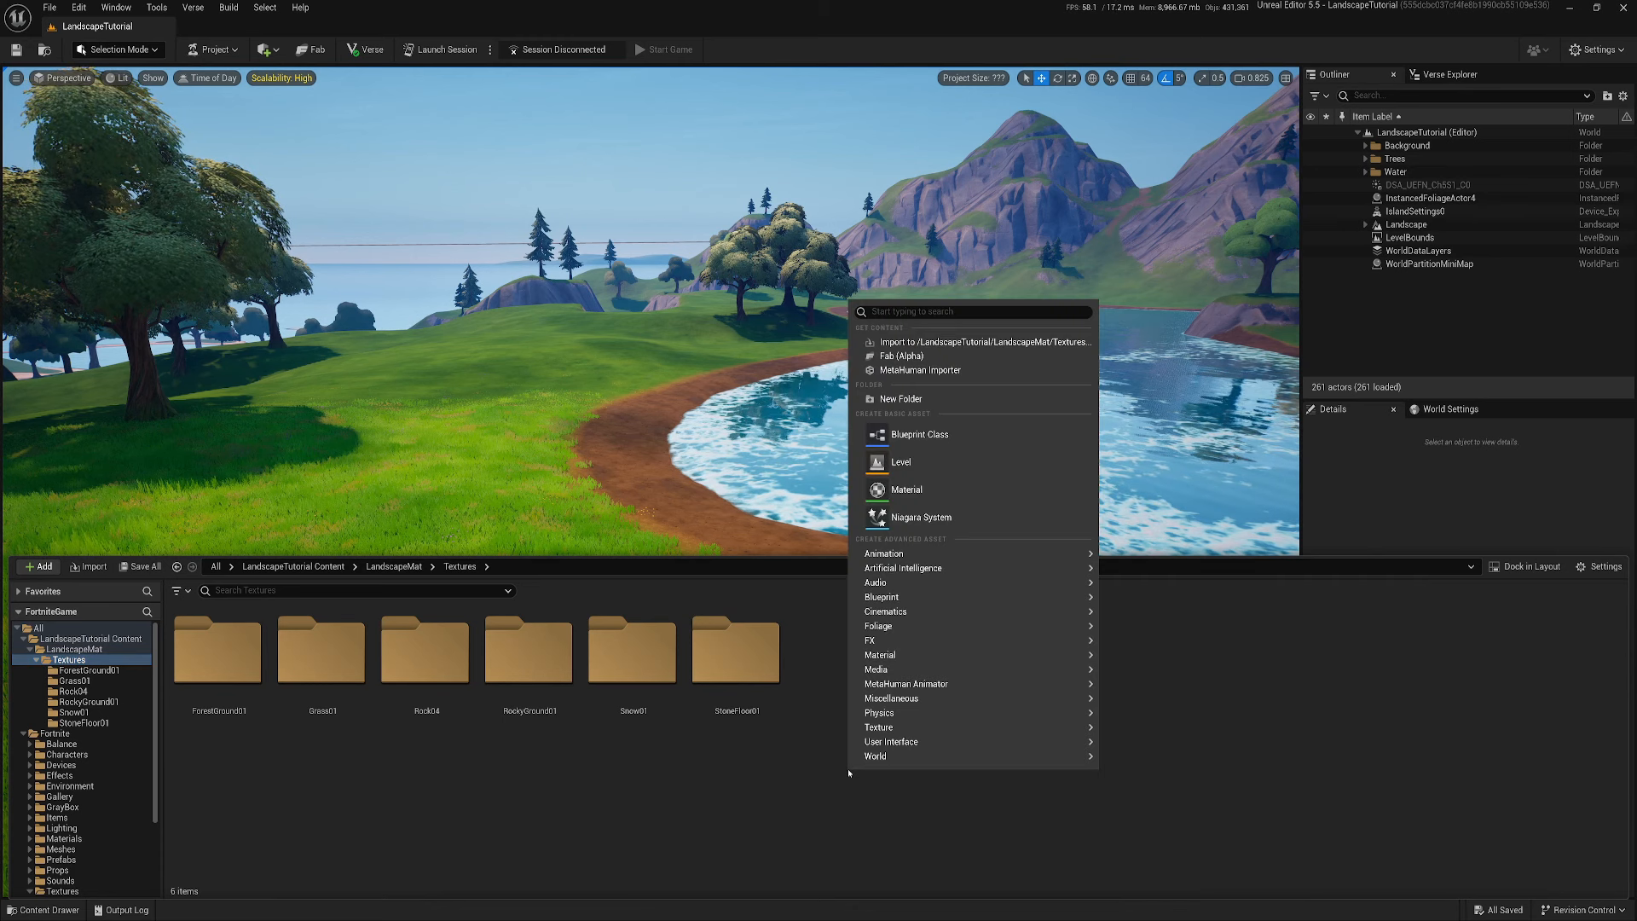
pyautogui.click(908, 489)
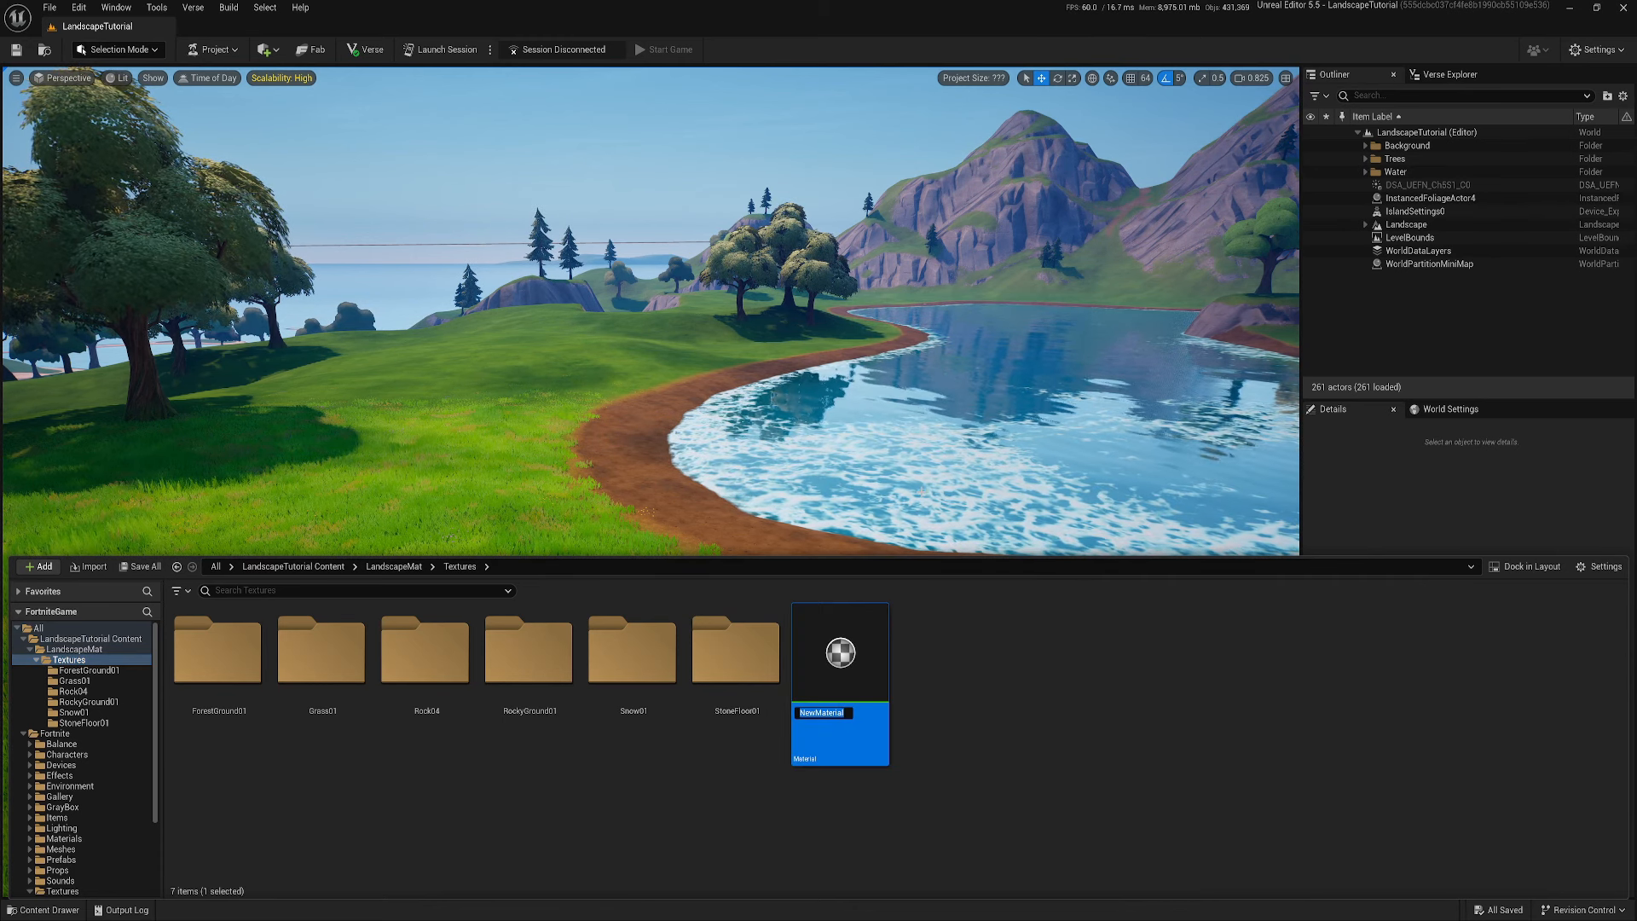
pyautogui.write('M_La')
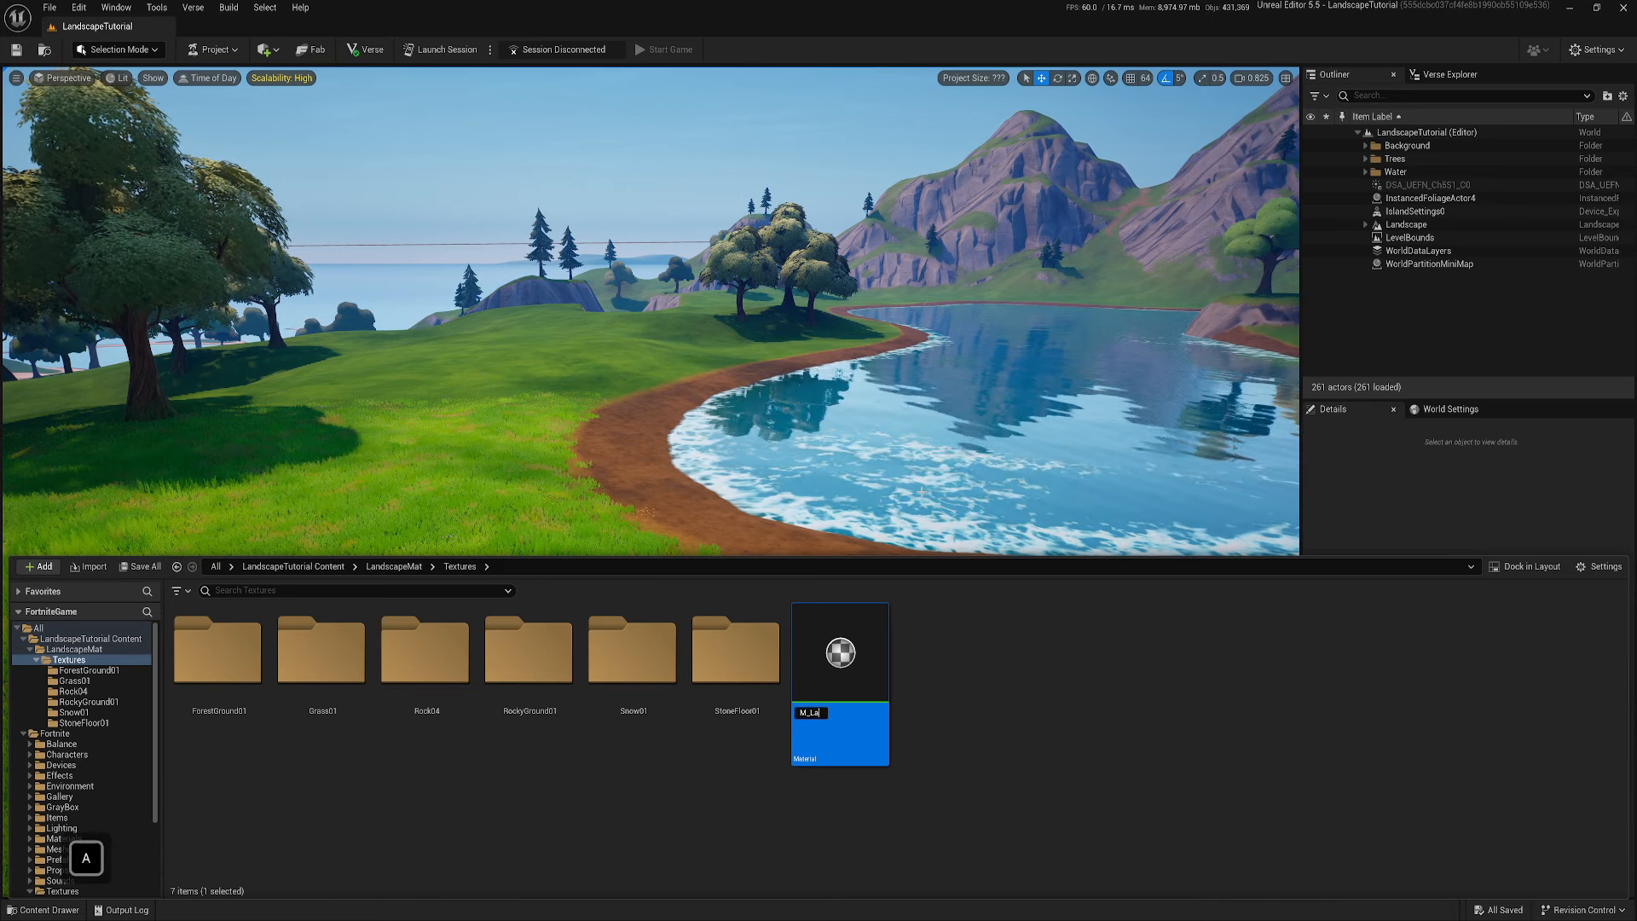
pyautogui.write('ndscape')
pyautogui.press('Return')
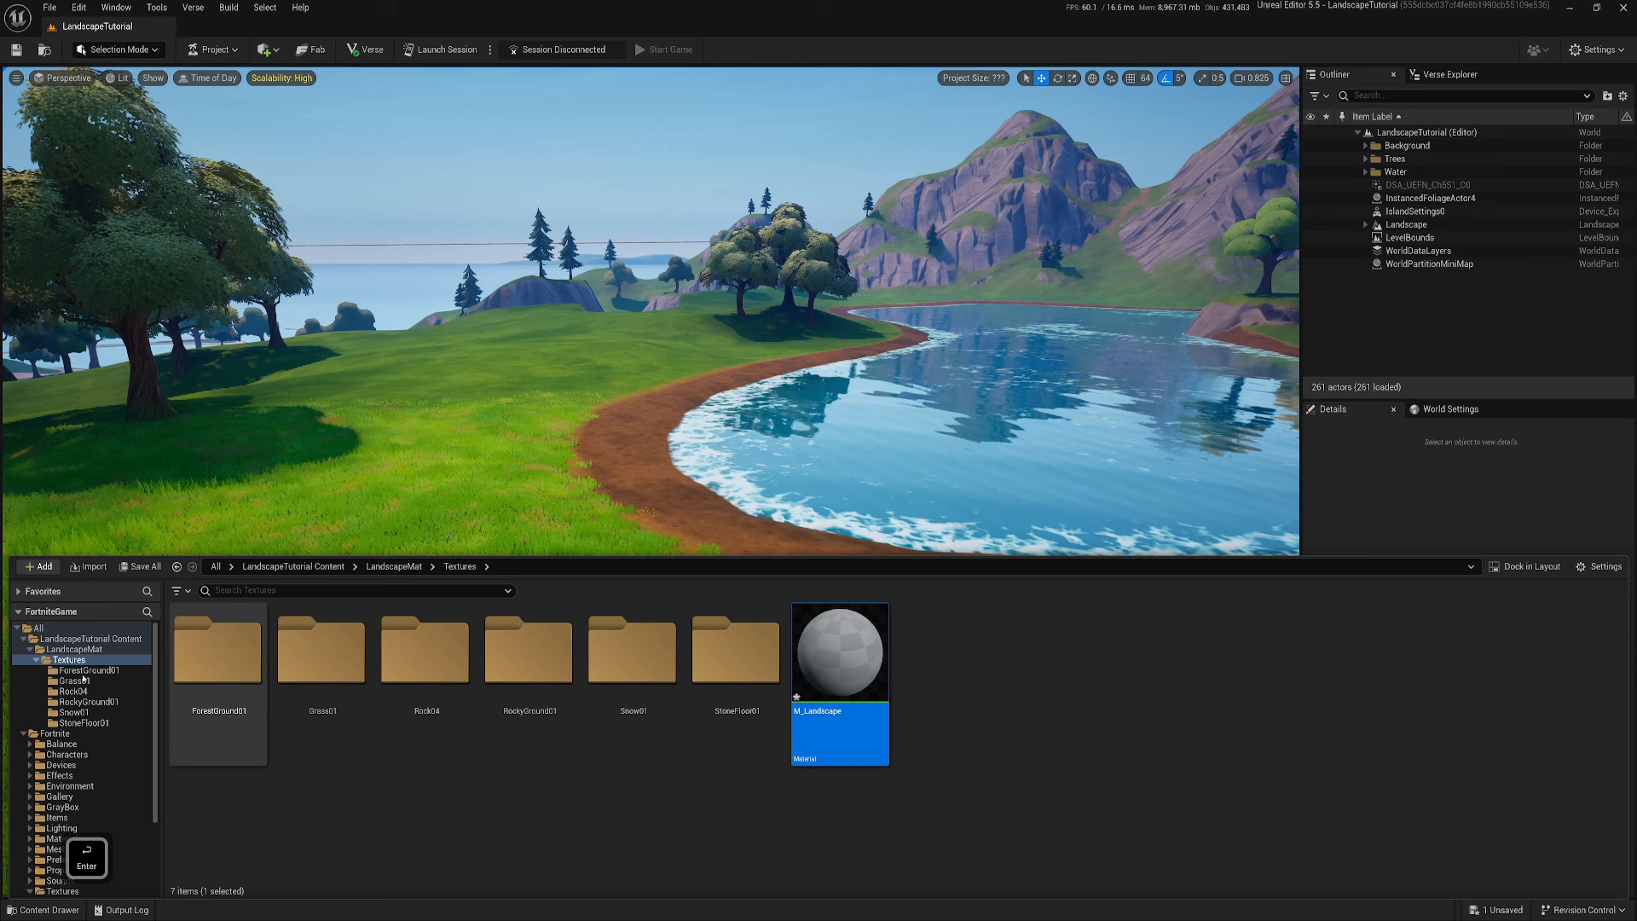
# Move the M_Landscape material into the LandscapeMat folder and update the redirector references of the Textures folder
pyautogui.moveTo(840, 674); pyautogui.dragTo(79, 651)
pyautogui.click(117, 676)
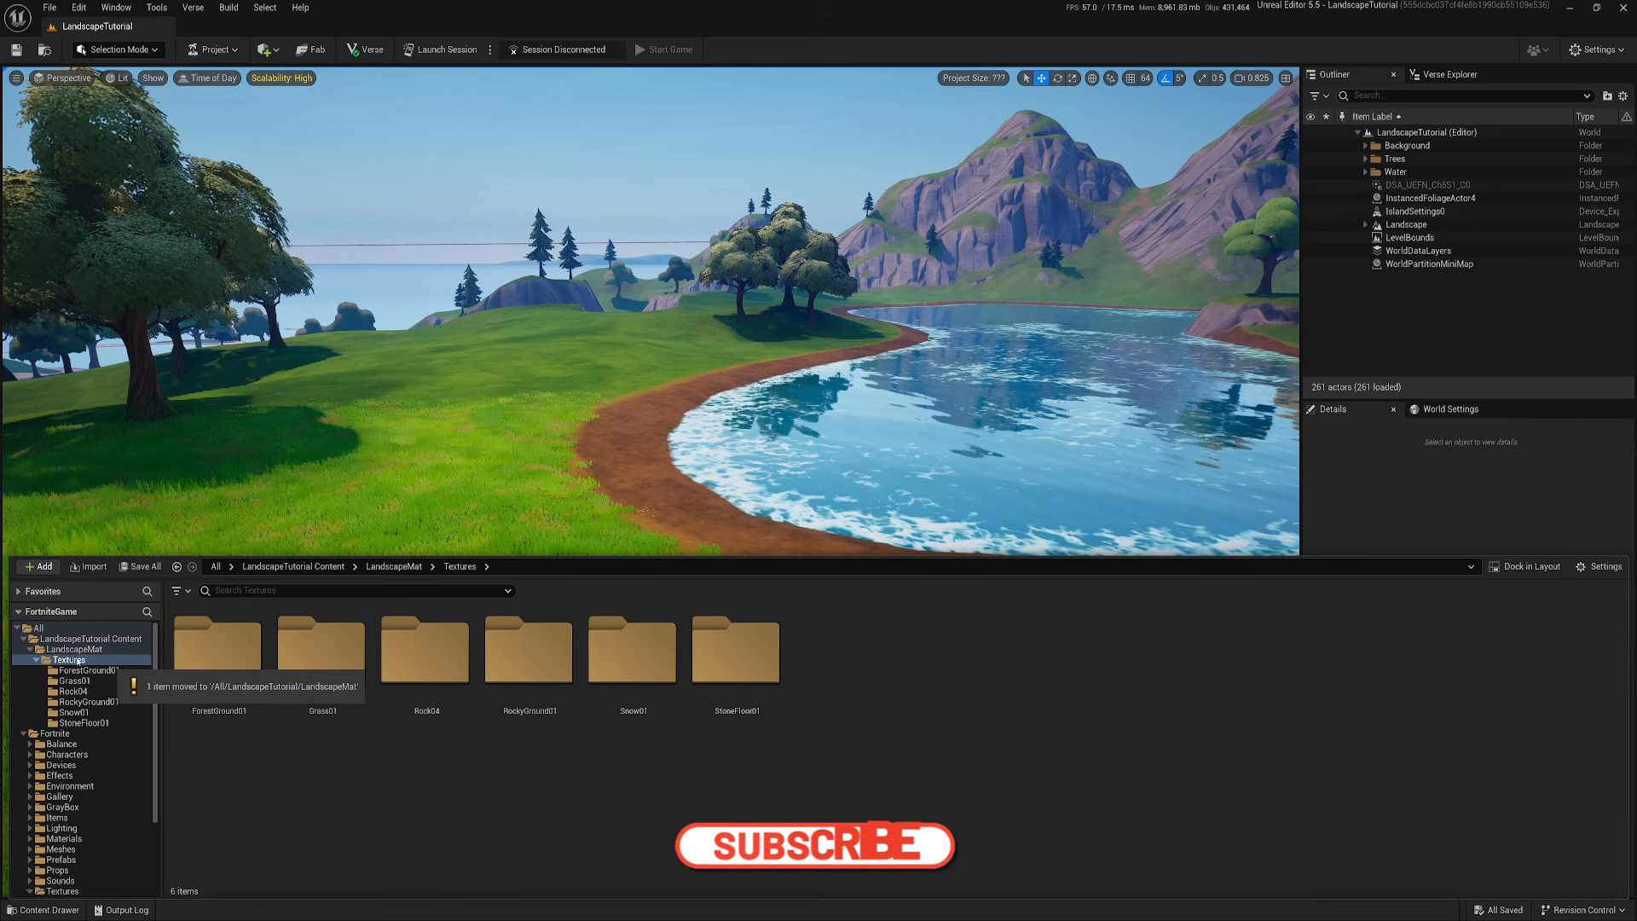
pyautogui.rightClick(77, 658)
pyautogui.click(138, 575)
# Create a material instance from M_Landscape in the LandscapeMat folder and name it MI_Landscape
pyautogui.click(74, 649)
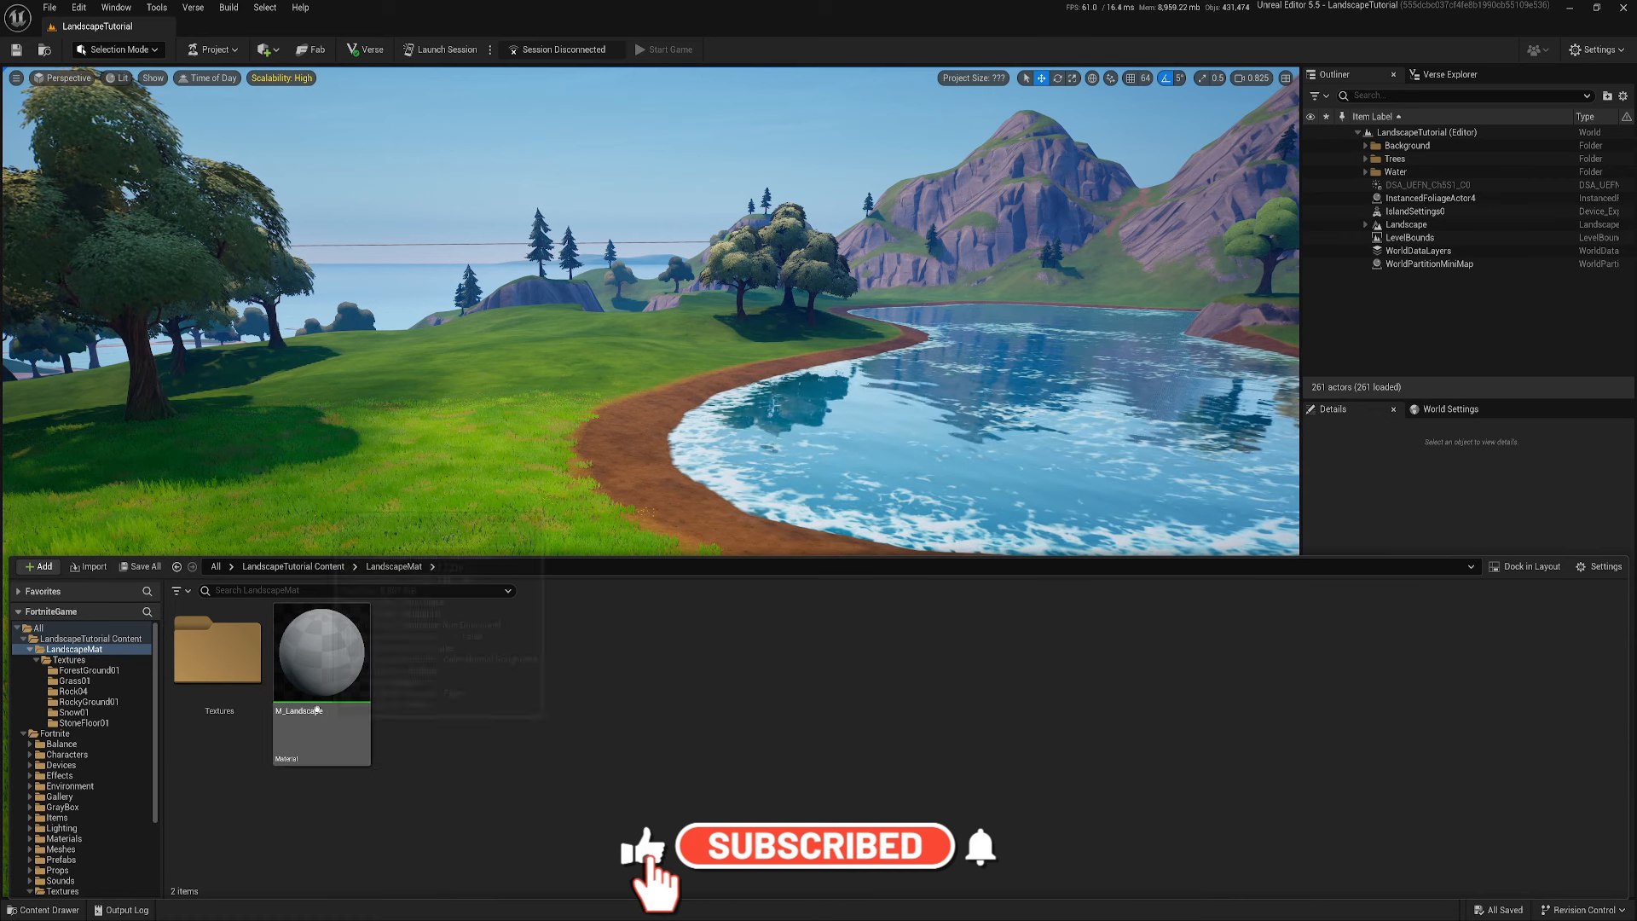
pyautogui.rightClick(297, 650)
pyautogui.click(362, 365)
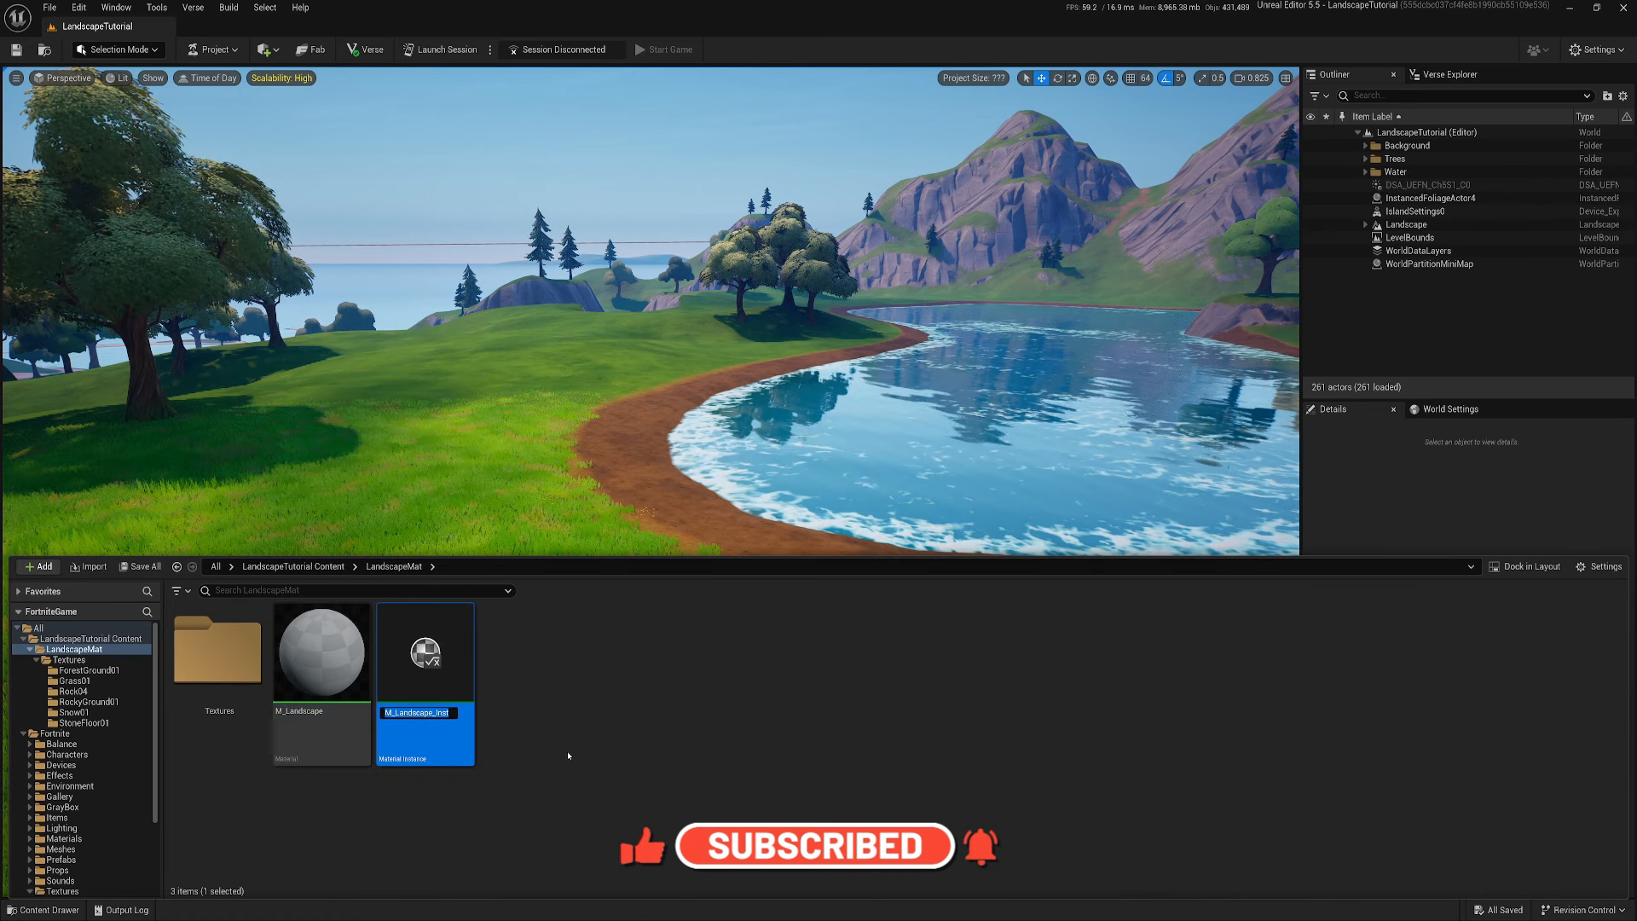
pyautogui.press('Right')
pyautogui.press('BackSpace')
pyautogui.press('BackSpace')
pyautogui.press('BackSpace')
pyautogui.press('BackSpace')
pyautogui.press('BackSpace')
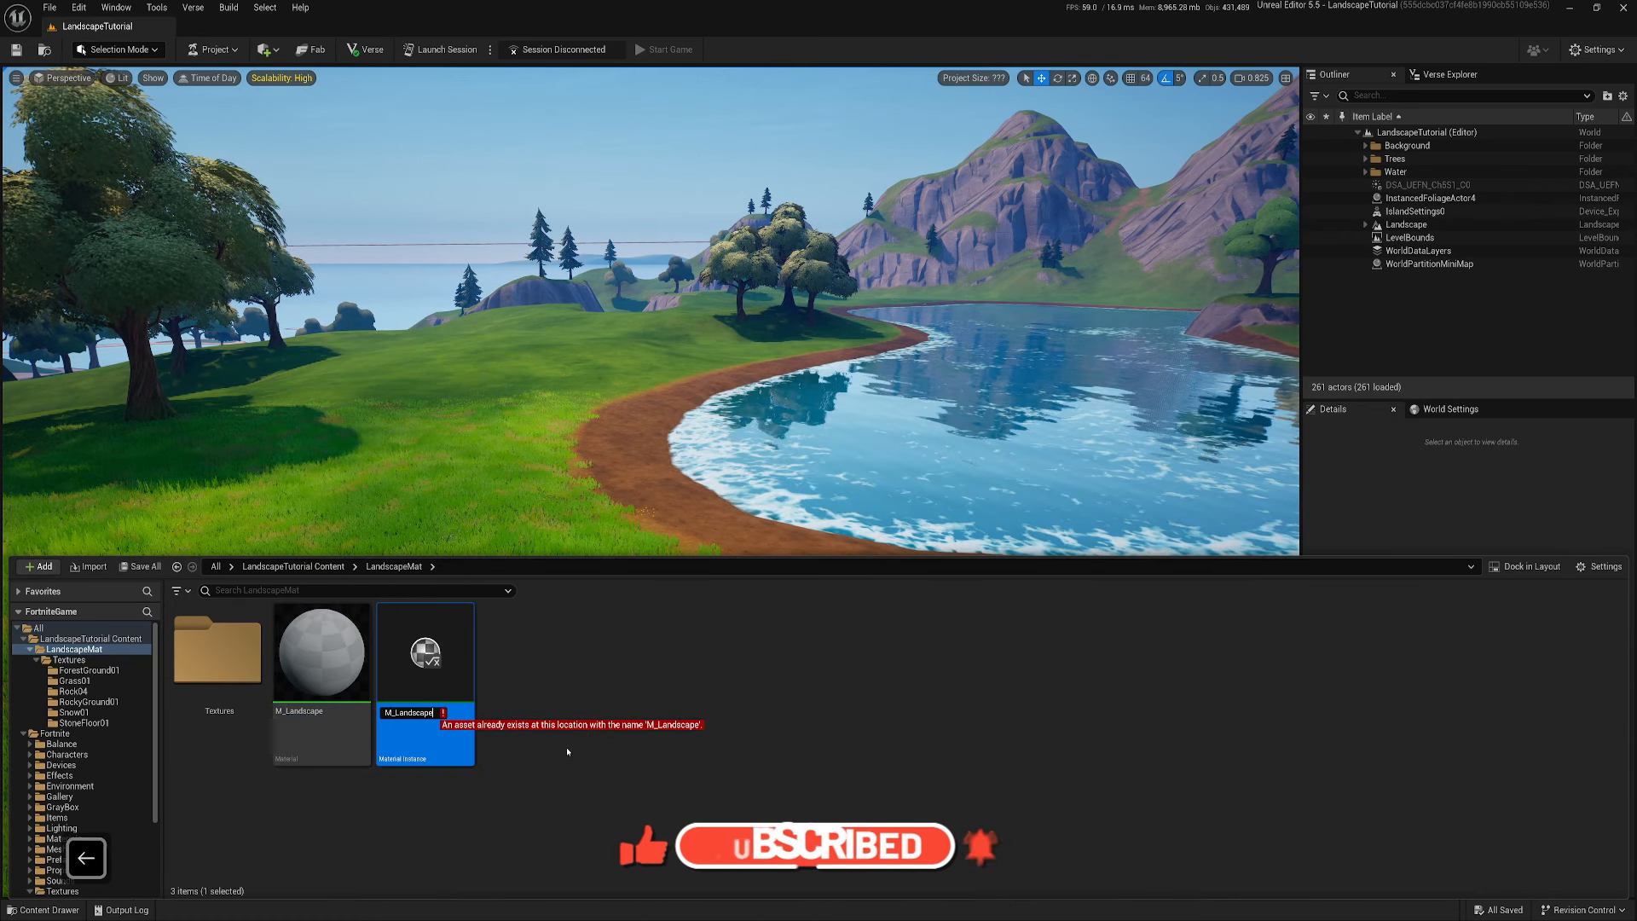
pyautogui.press('Home')
pyautogui.press('Right')
pyautogui.write('I')
pyautogui.press('Return')
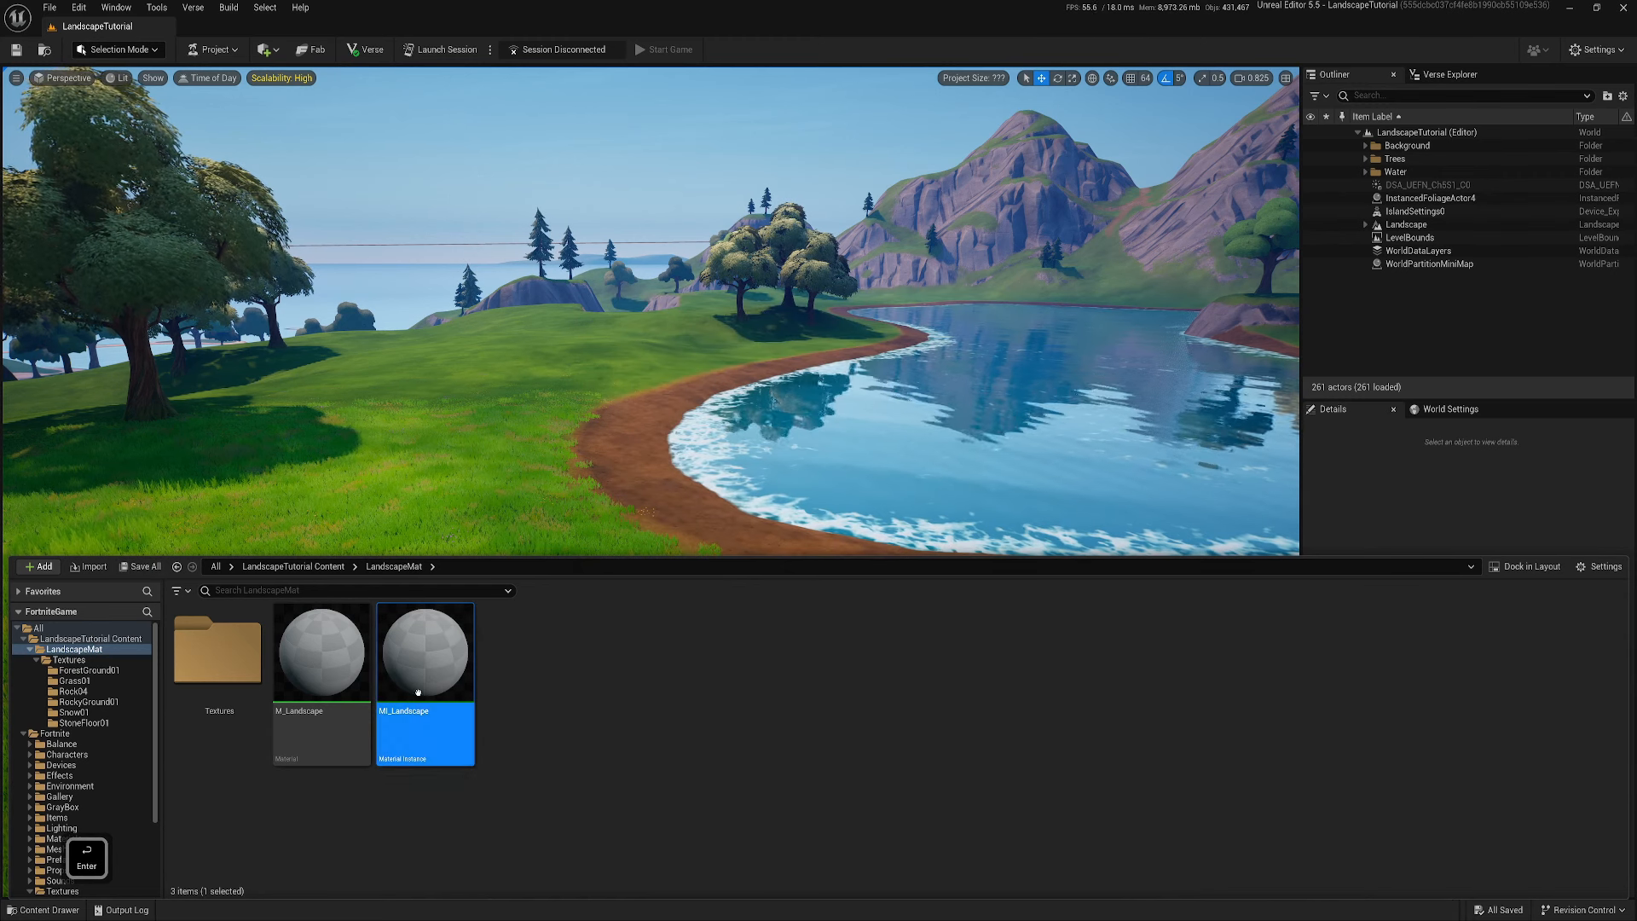
# Create a material function named MF_Layer01 in the LandscapeMat folder and open it for editing
pyautogui.rightClick(623, 663)
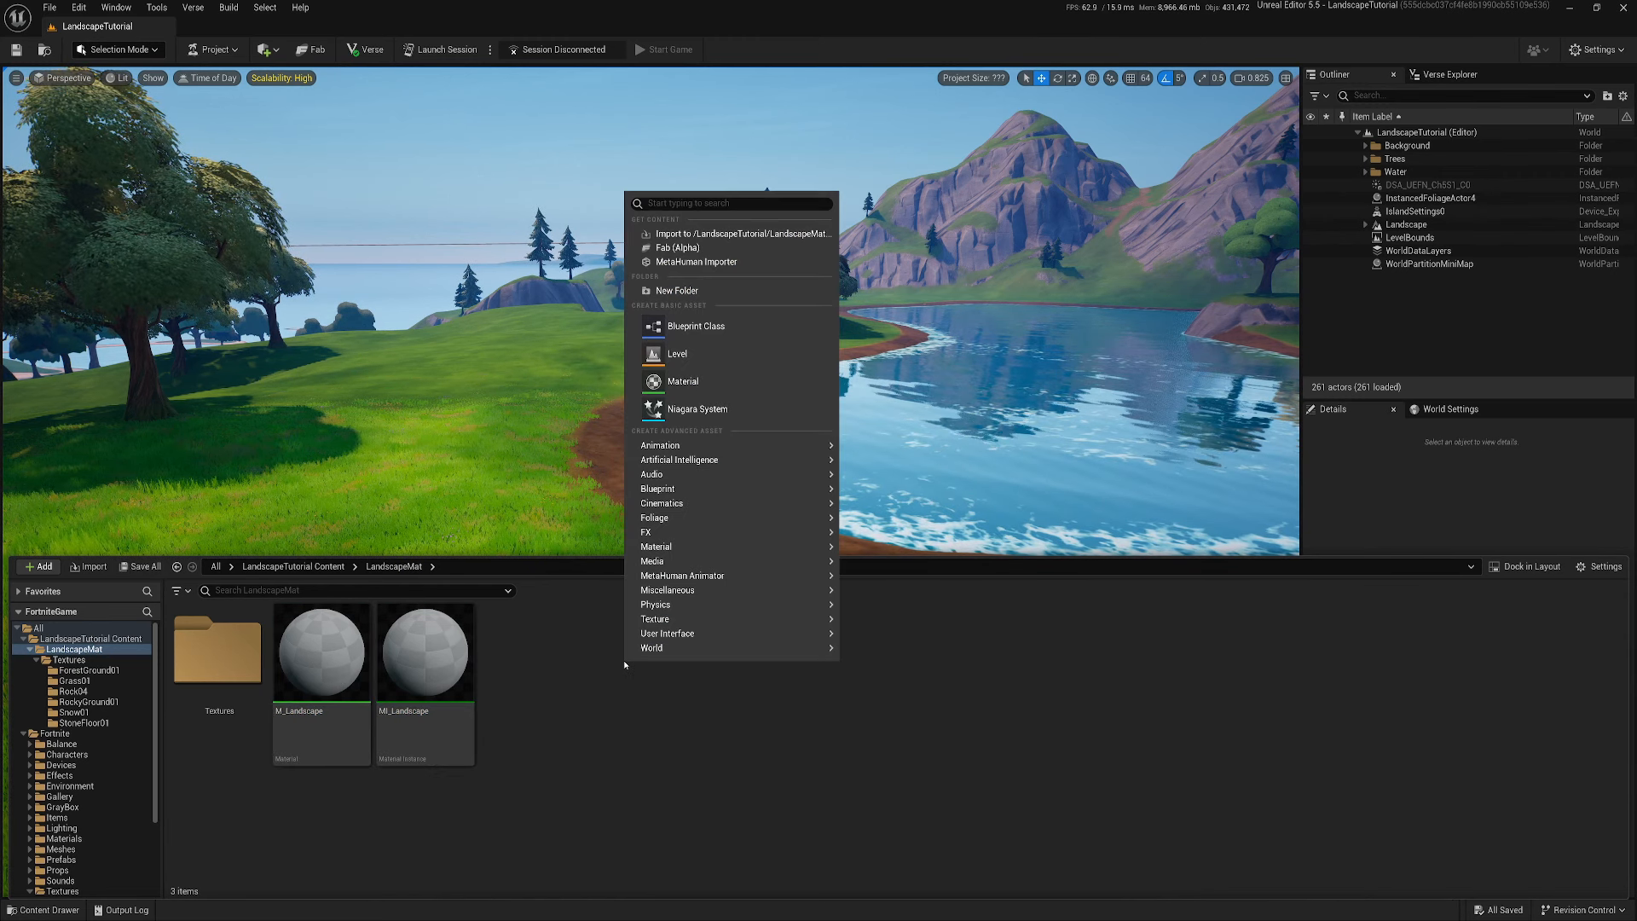
pyautogui.moveTo(767, 510)
pyautogui.moveTo(715, 534)
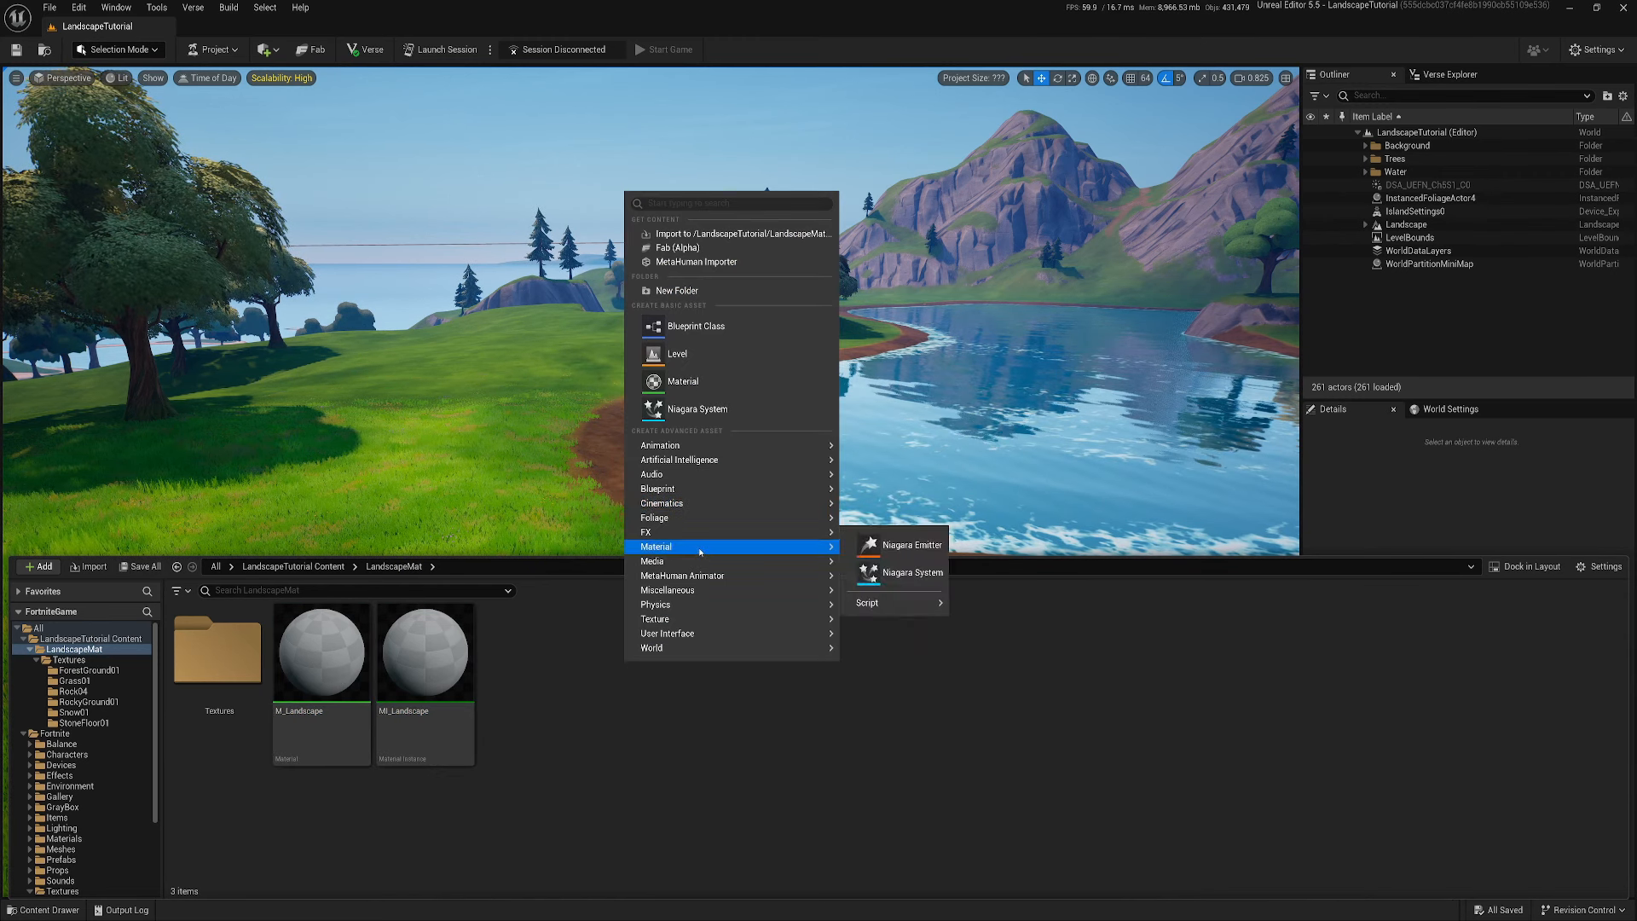
pyautogui.moveTo(902, 674)
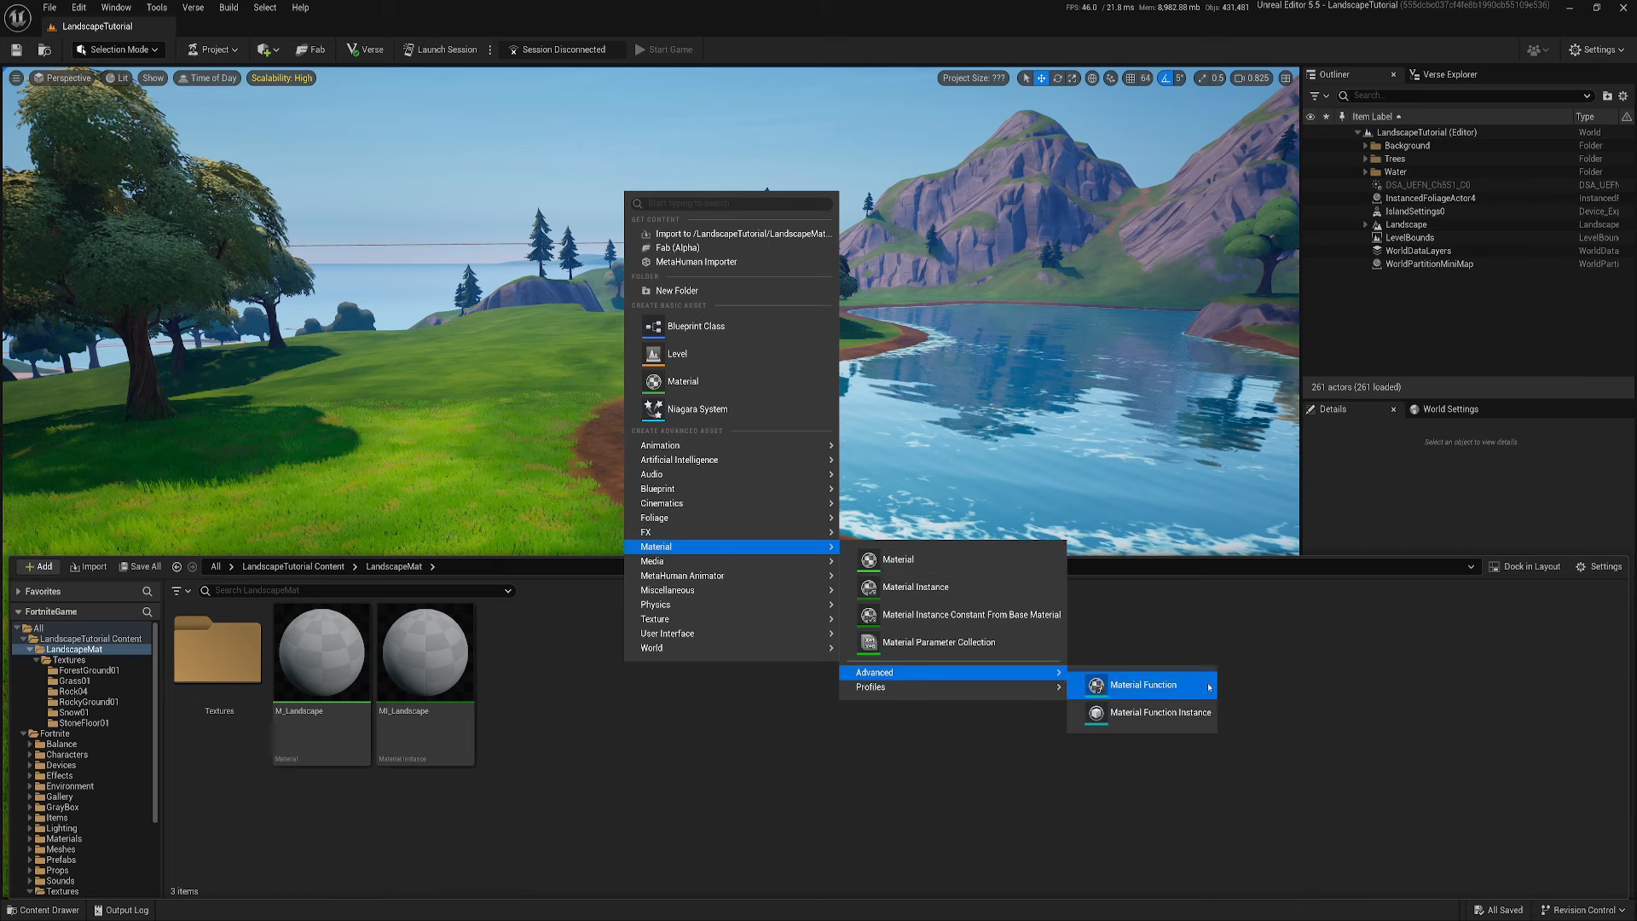
pyautogui.click(1139, 684)
pyautogui.write('MF_Layer01')
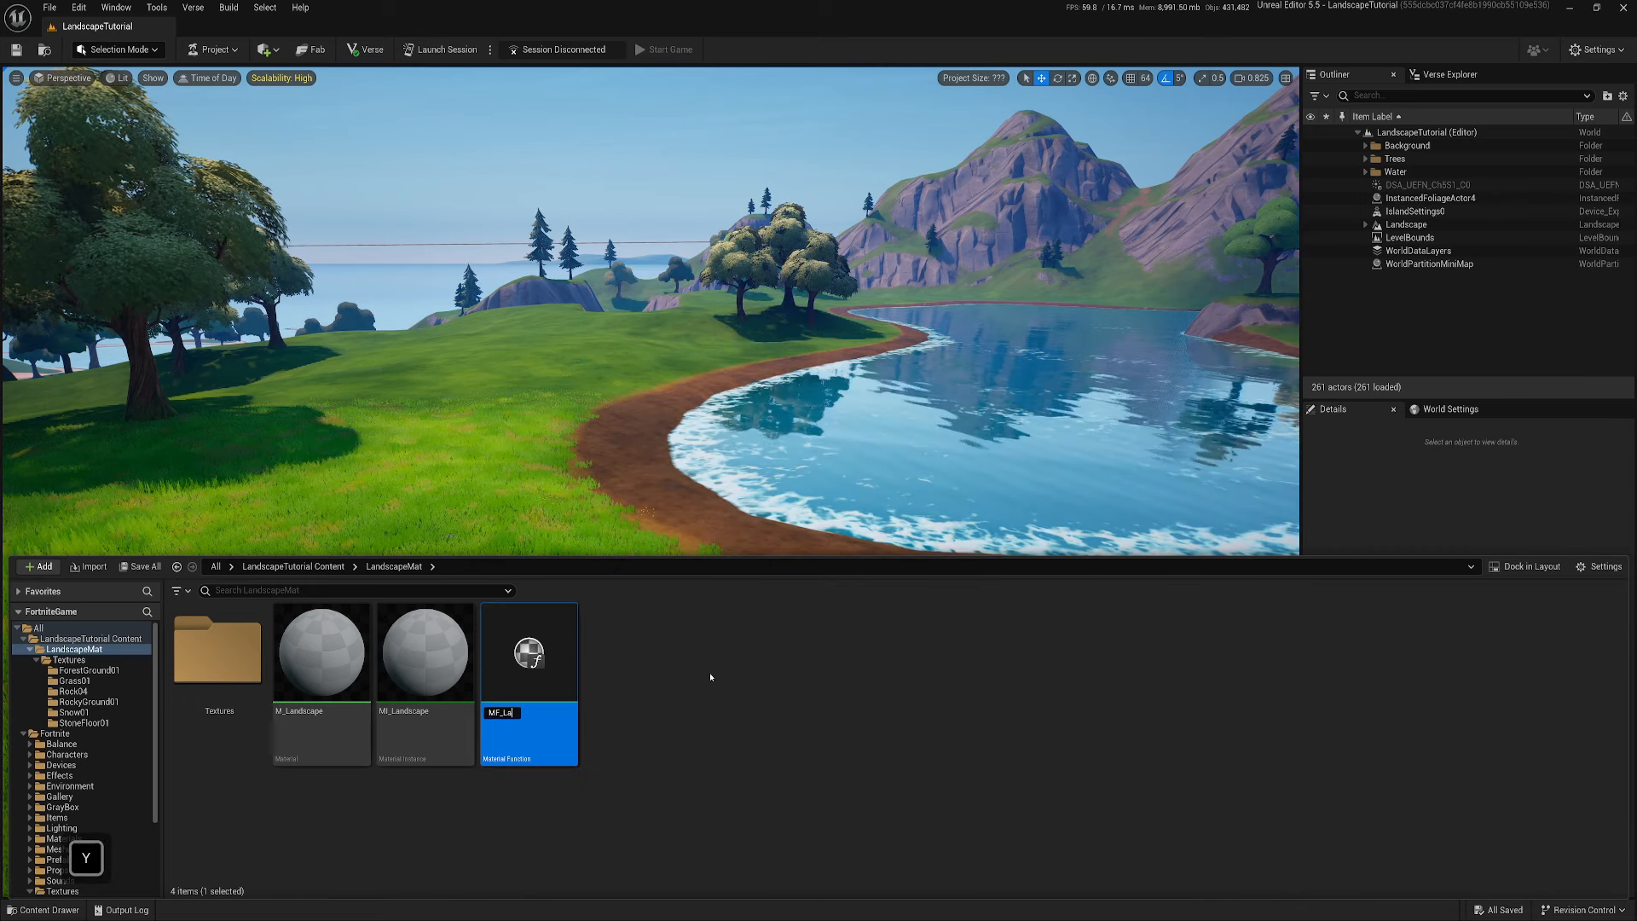
pyautogui.press('Return')
pyautogui.press('Return')
pyautogui.click(634, 500)
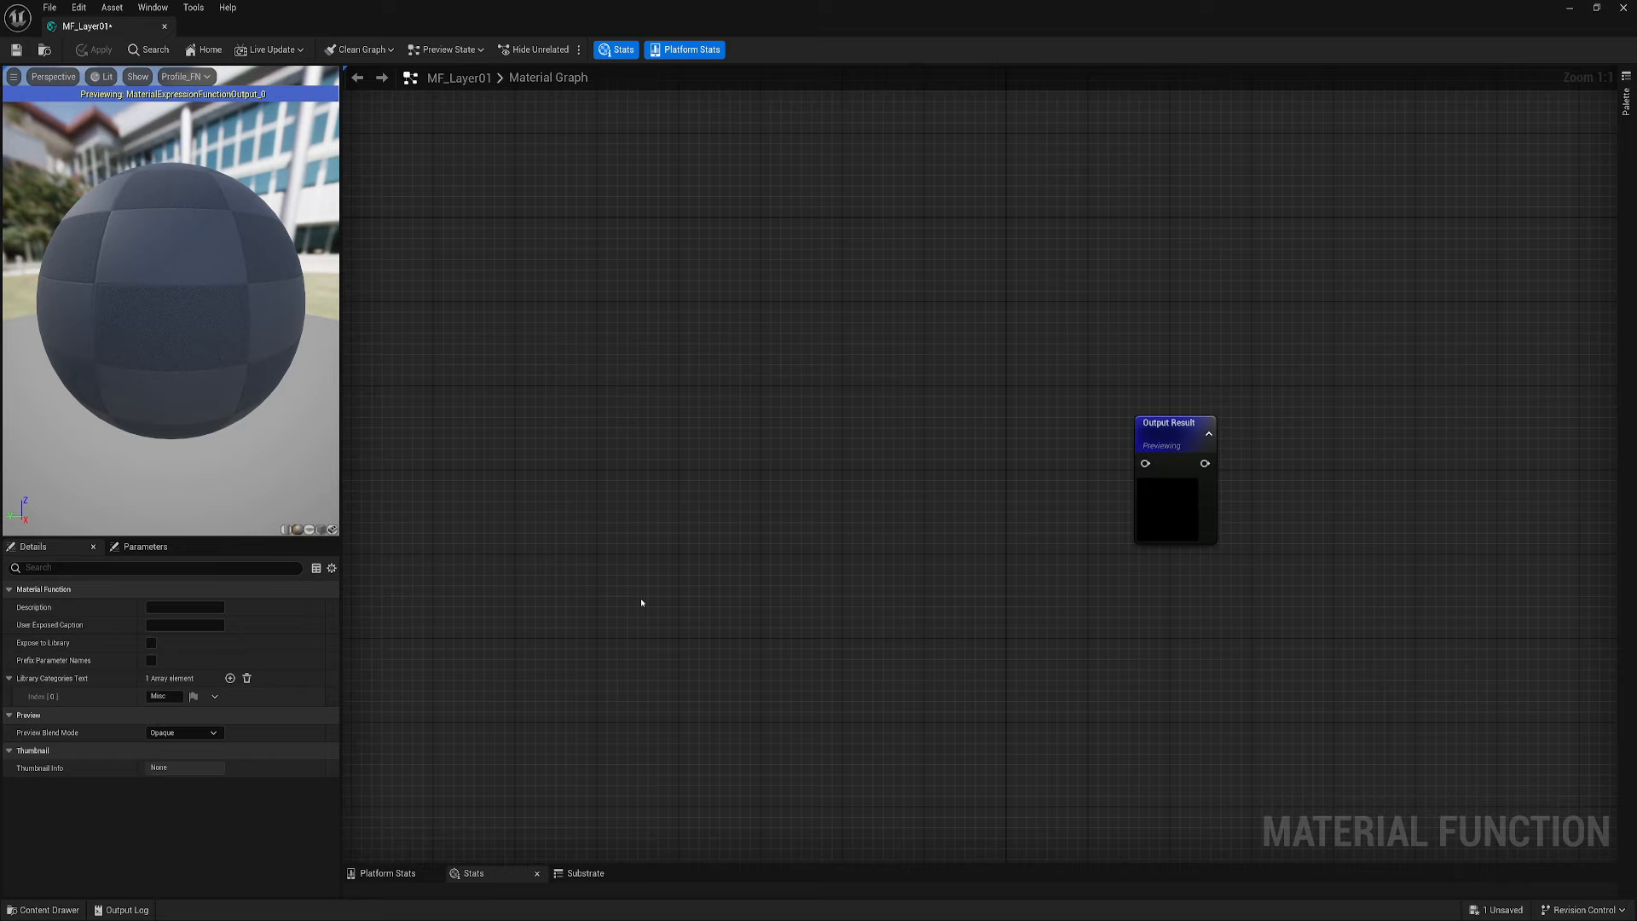
pyautogui.rightClick(651, 413)
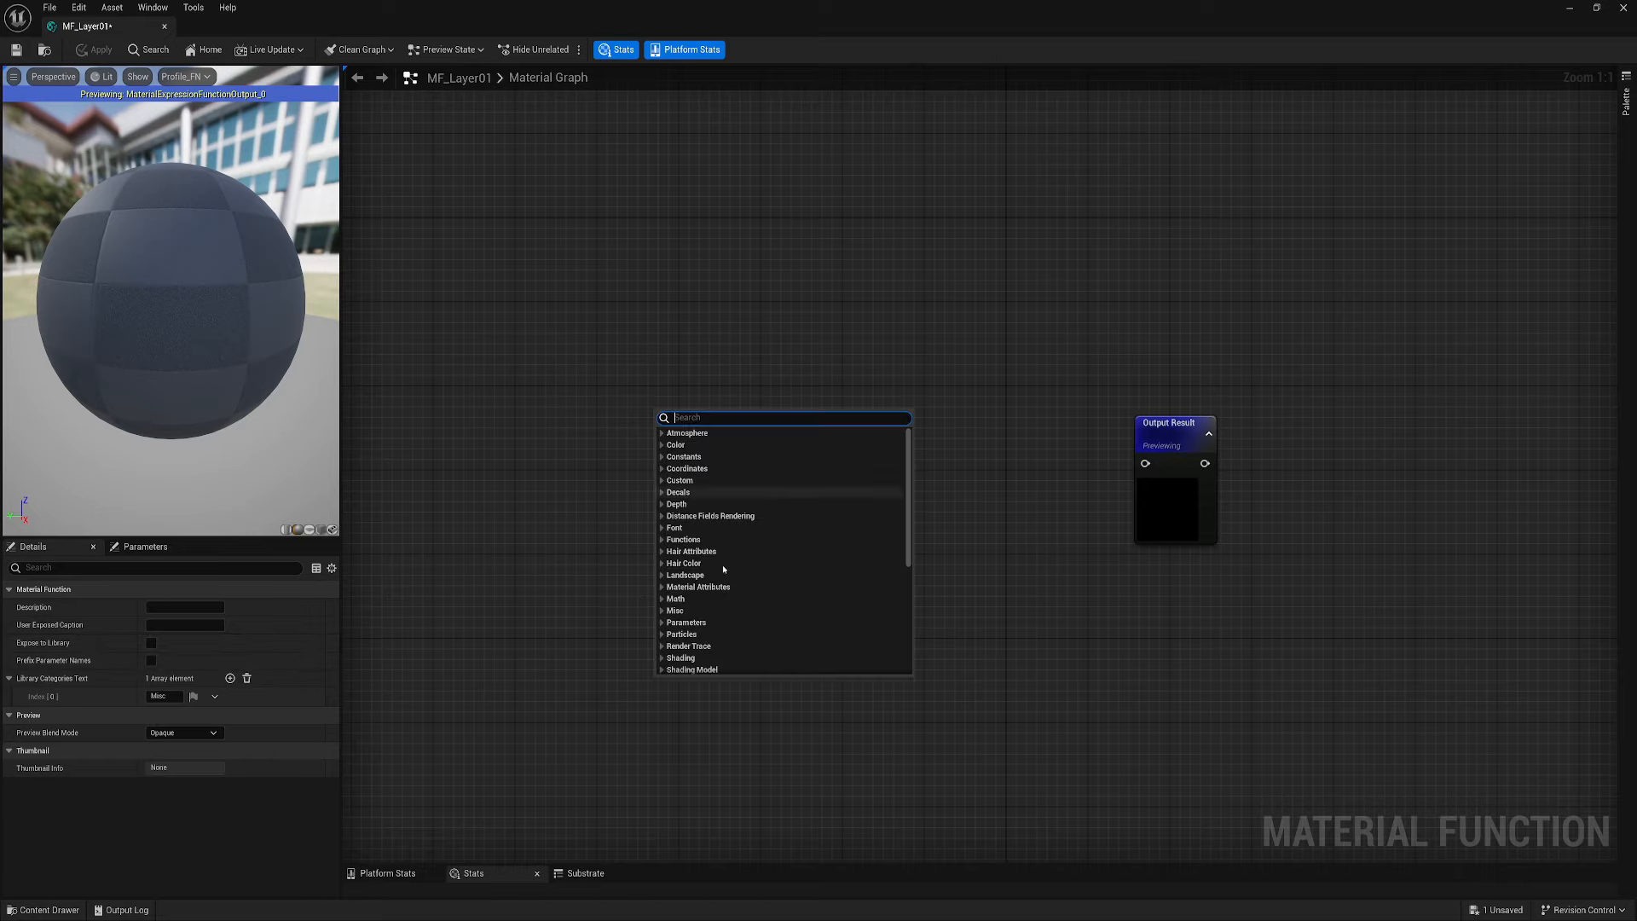
pyautogui.click(557, 578)
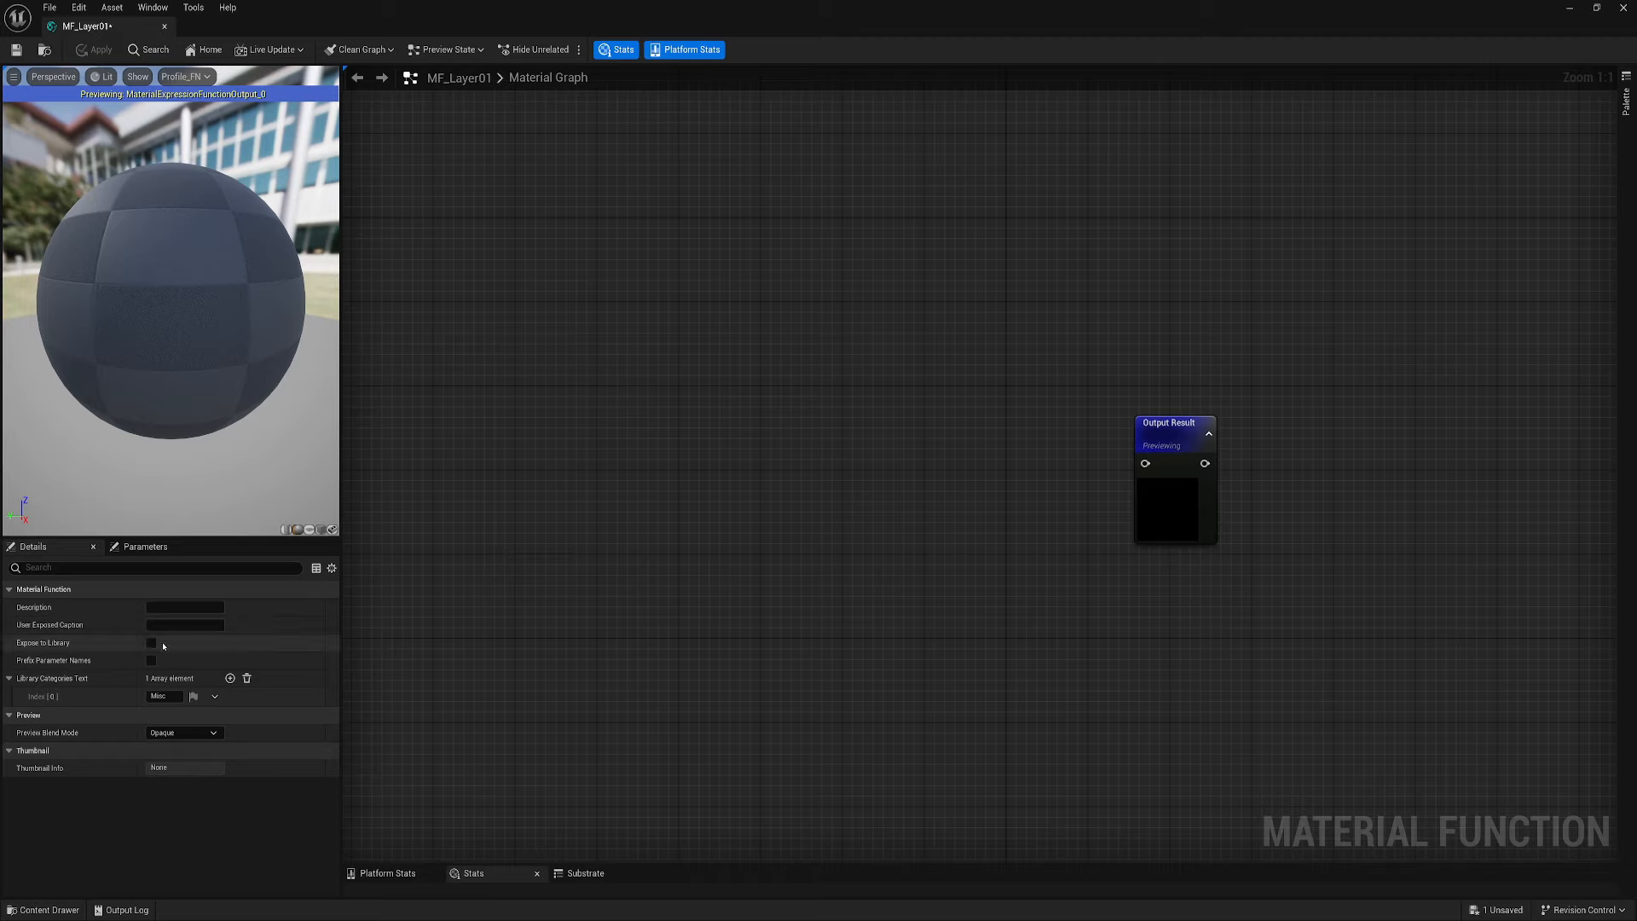
pyautogui.rightClick(682, 424)
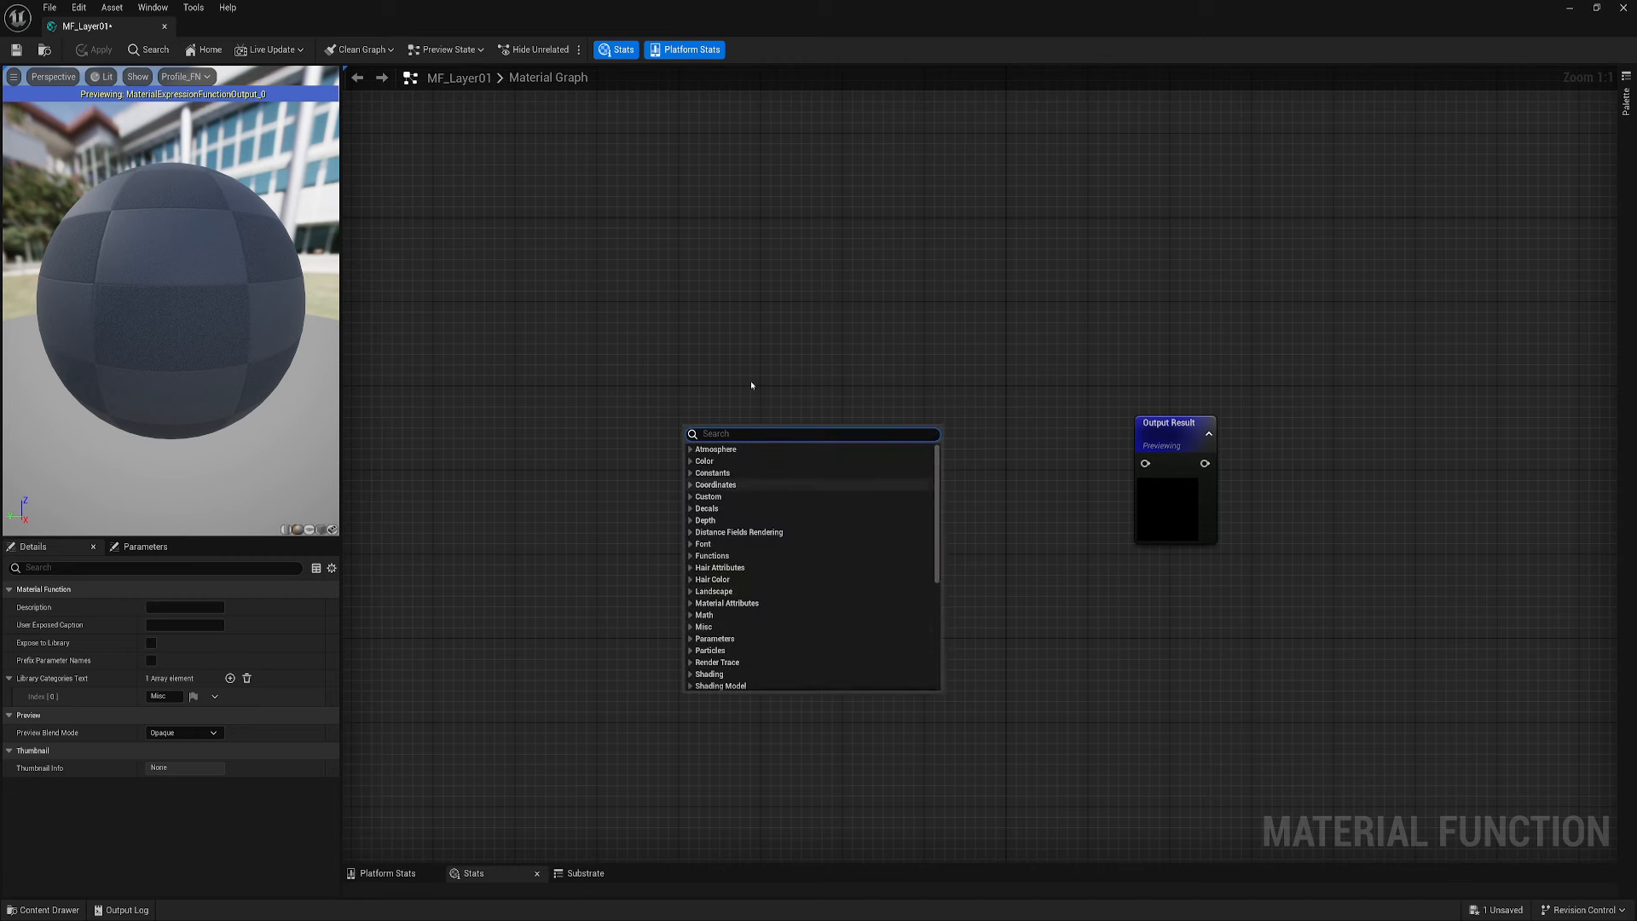
pyautogui.click(613, 591)
# Collapse the preview of the Output Result node in the MF_Layer01 graph
pyautogui.click(1209, 434)
pyautogui.scroll(-3, 511, 484)
pyautogui.moveTo(511, 484); pyautogui.dragTo(806, 492, button='right')
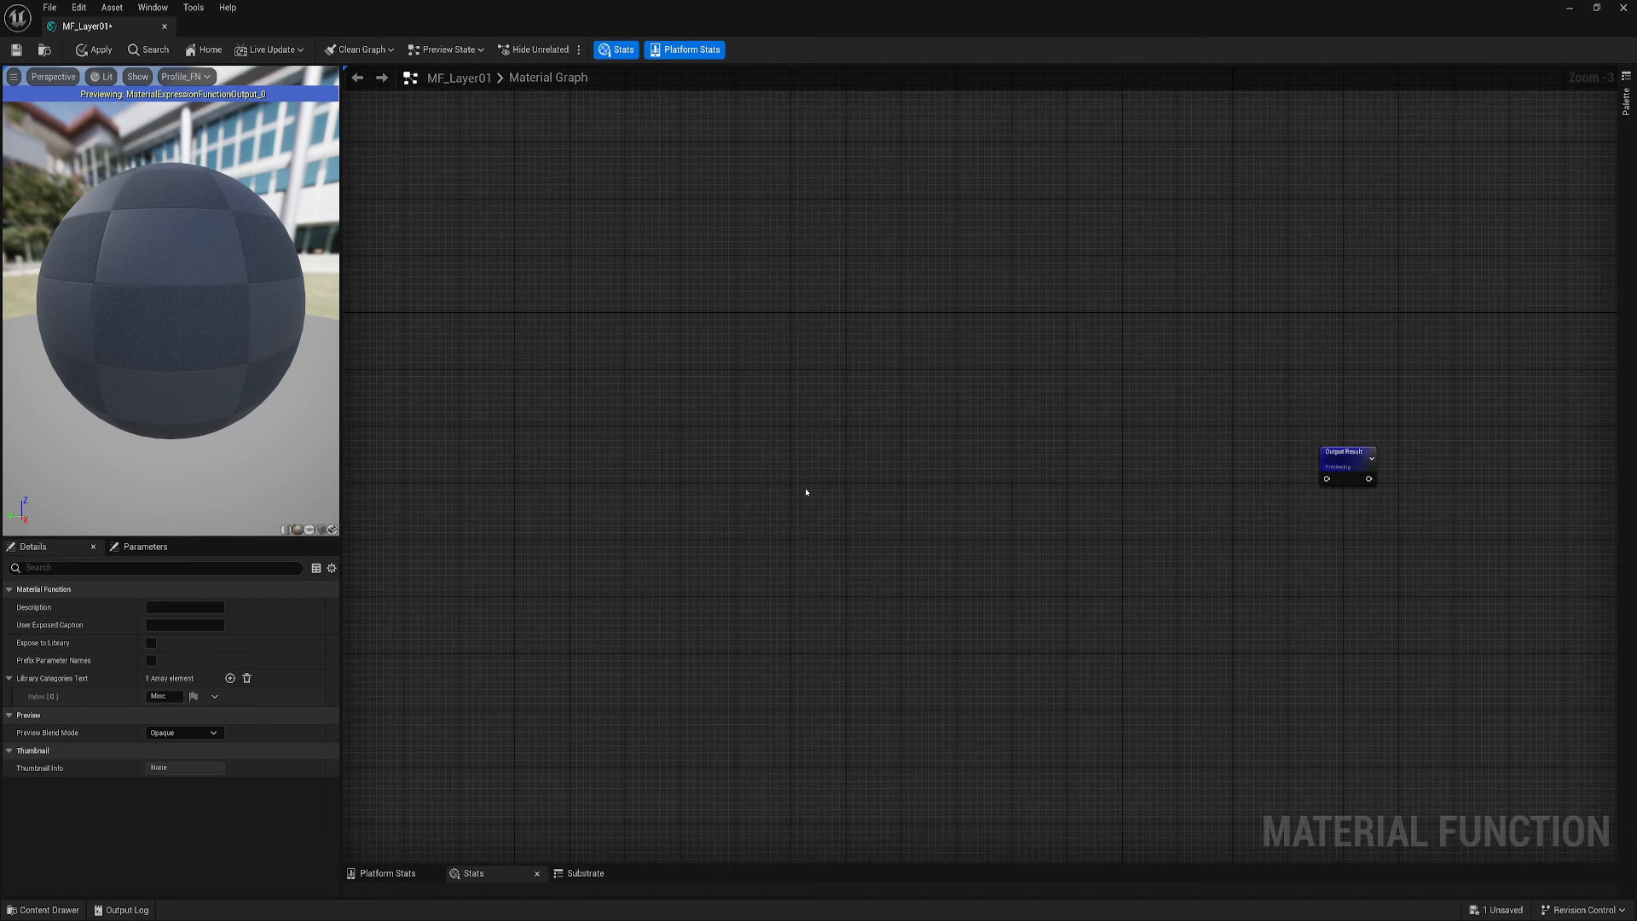
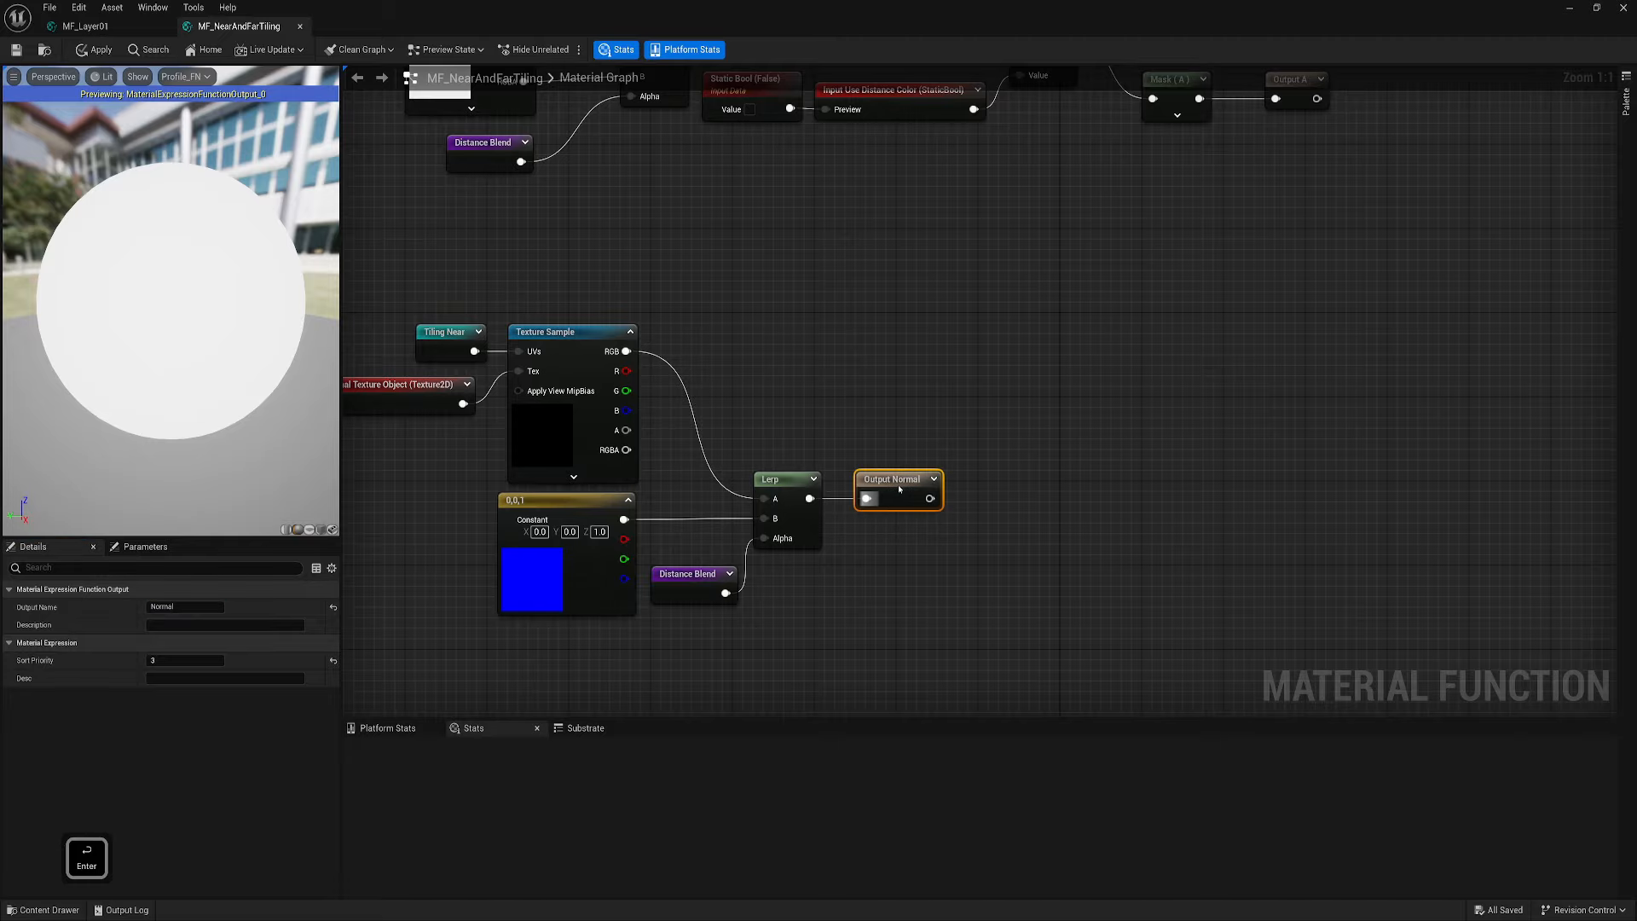
# Wrap the normal map nodes in a comment named Normal, coloured black, with its bubble shown when zoomed
pyautogui.scroll(-2, 983, 391)
pyautogui.moveTo(606, 328); pyautogui.dragTo(1109, 563)
pyautogui.write('cNor')
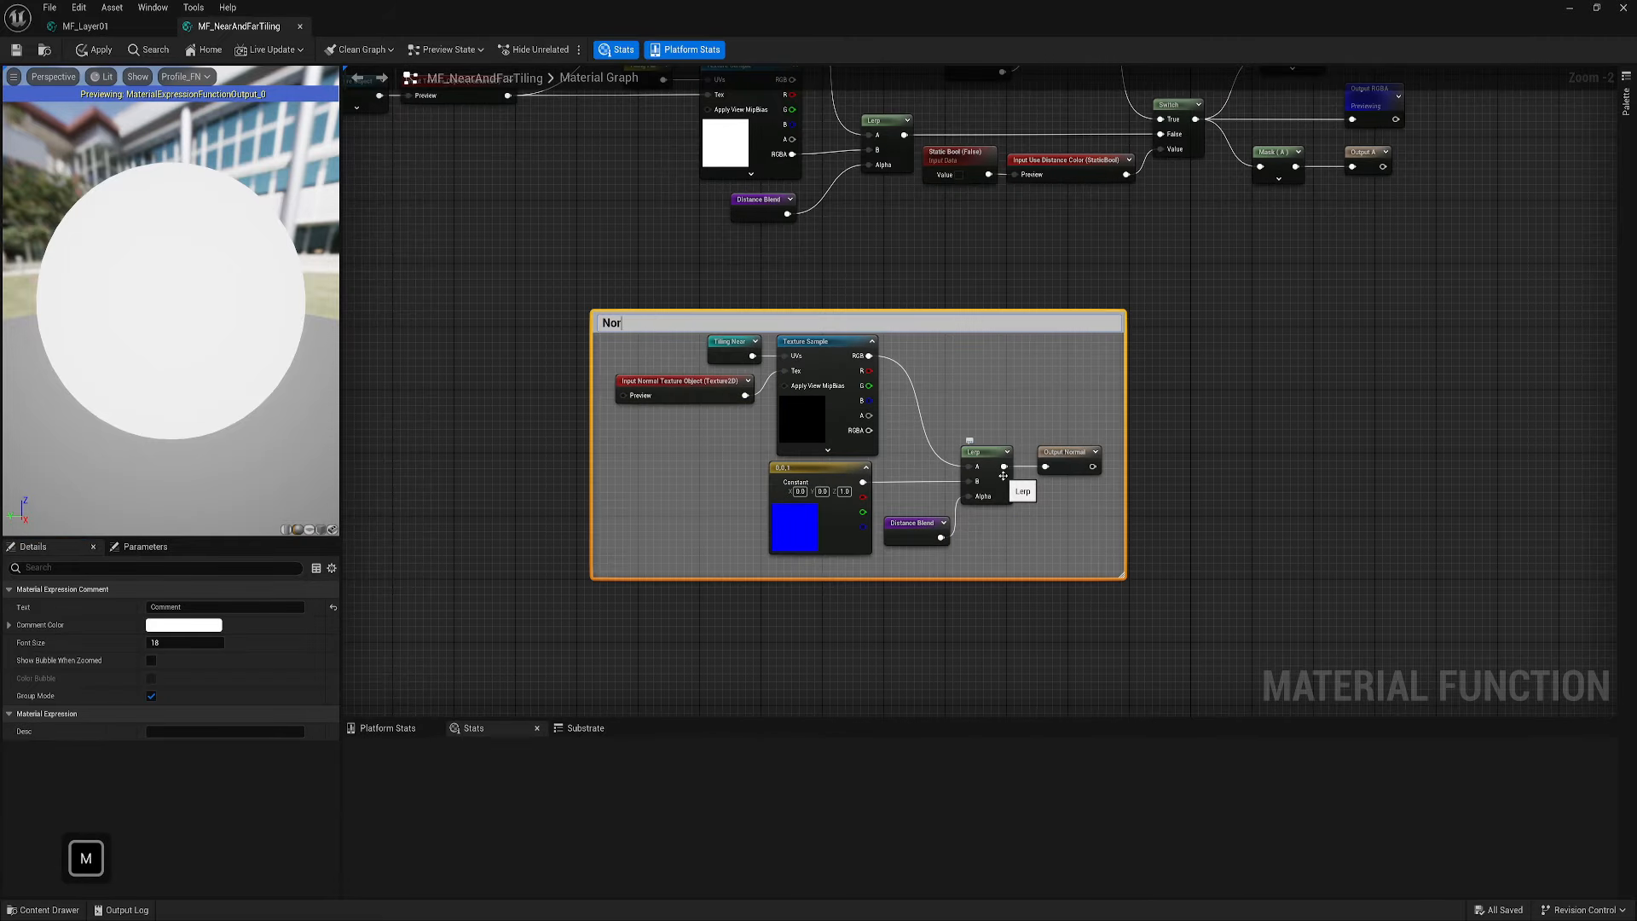
pyautogui.write('mal')
pyautogui.press('Return')
pyautogui.click(203, 625)
pyautogui.click(398, 745)
pyautogui.click(384, 892)
pyautogui.click(152, 661)
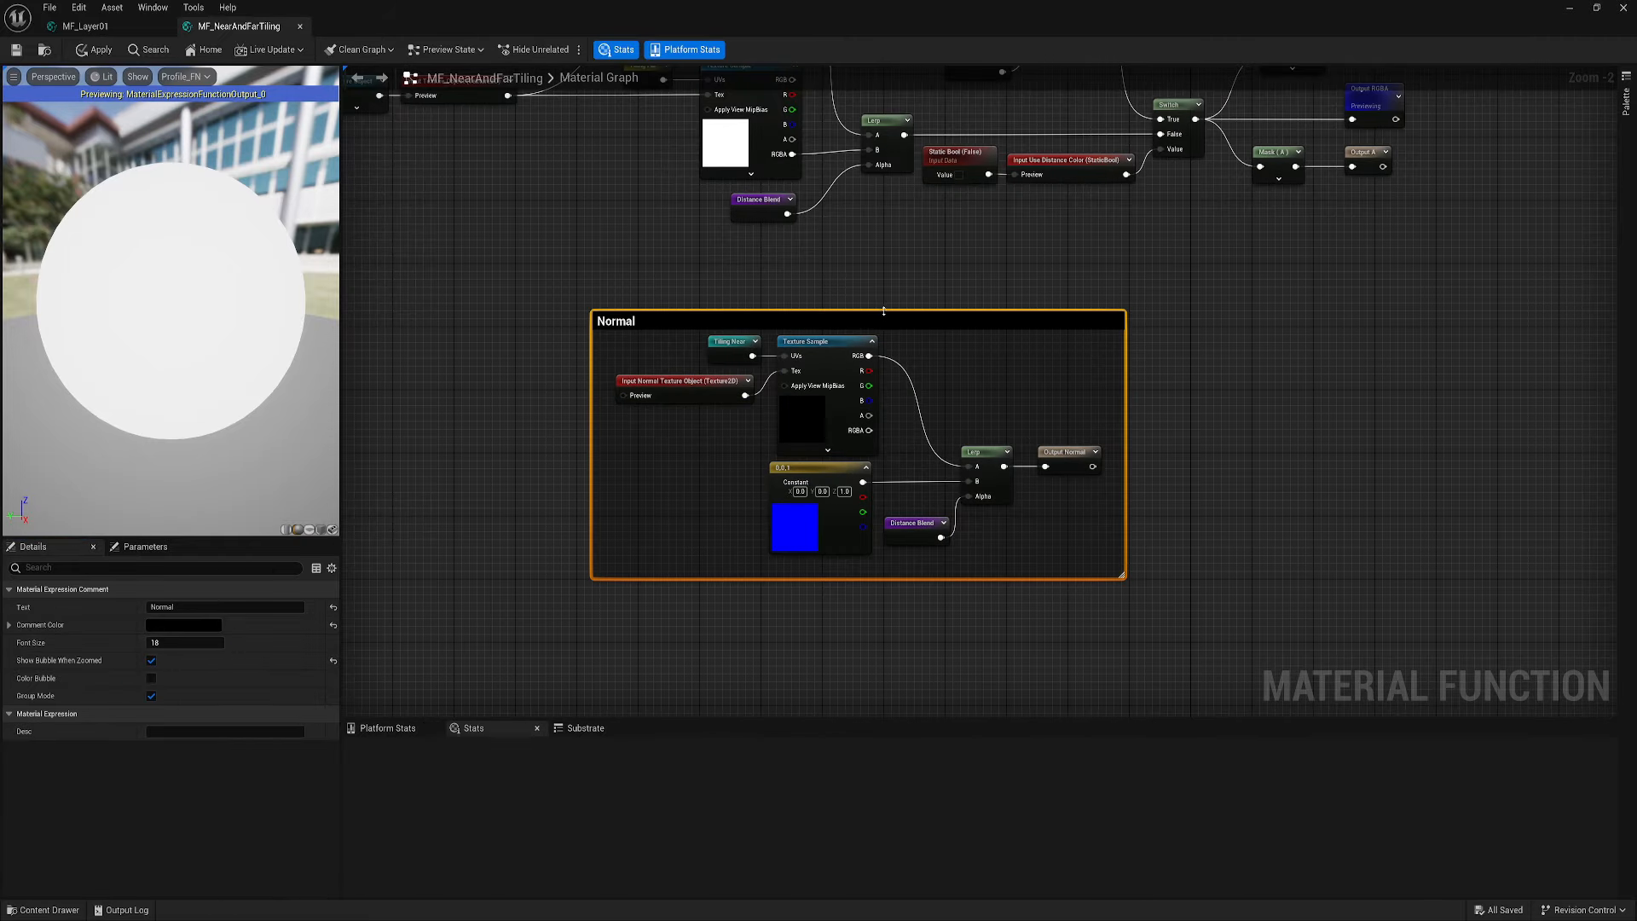
# Move the Normal comment group up closer beneath the texture sampling nodes
pyautogui.scroll(-2, 503, 190)
pyautogui.moveTo(503, 190); pyautogui.dragTo(640, 430, button='right')
pyautogui.moveTo(889, 520); pyautogui.dragTo(930, 484)
pyautogui.click(1199, 469)
pyautogui.moveTo(1199, 470); pyautogui.dragTo(1100, 471, button='right')
pyautogui.scroll(3, 754, 581)
pyautogui.moveTo(699, 569); pyautogui.dragTo(673, 510, button='right')
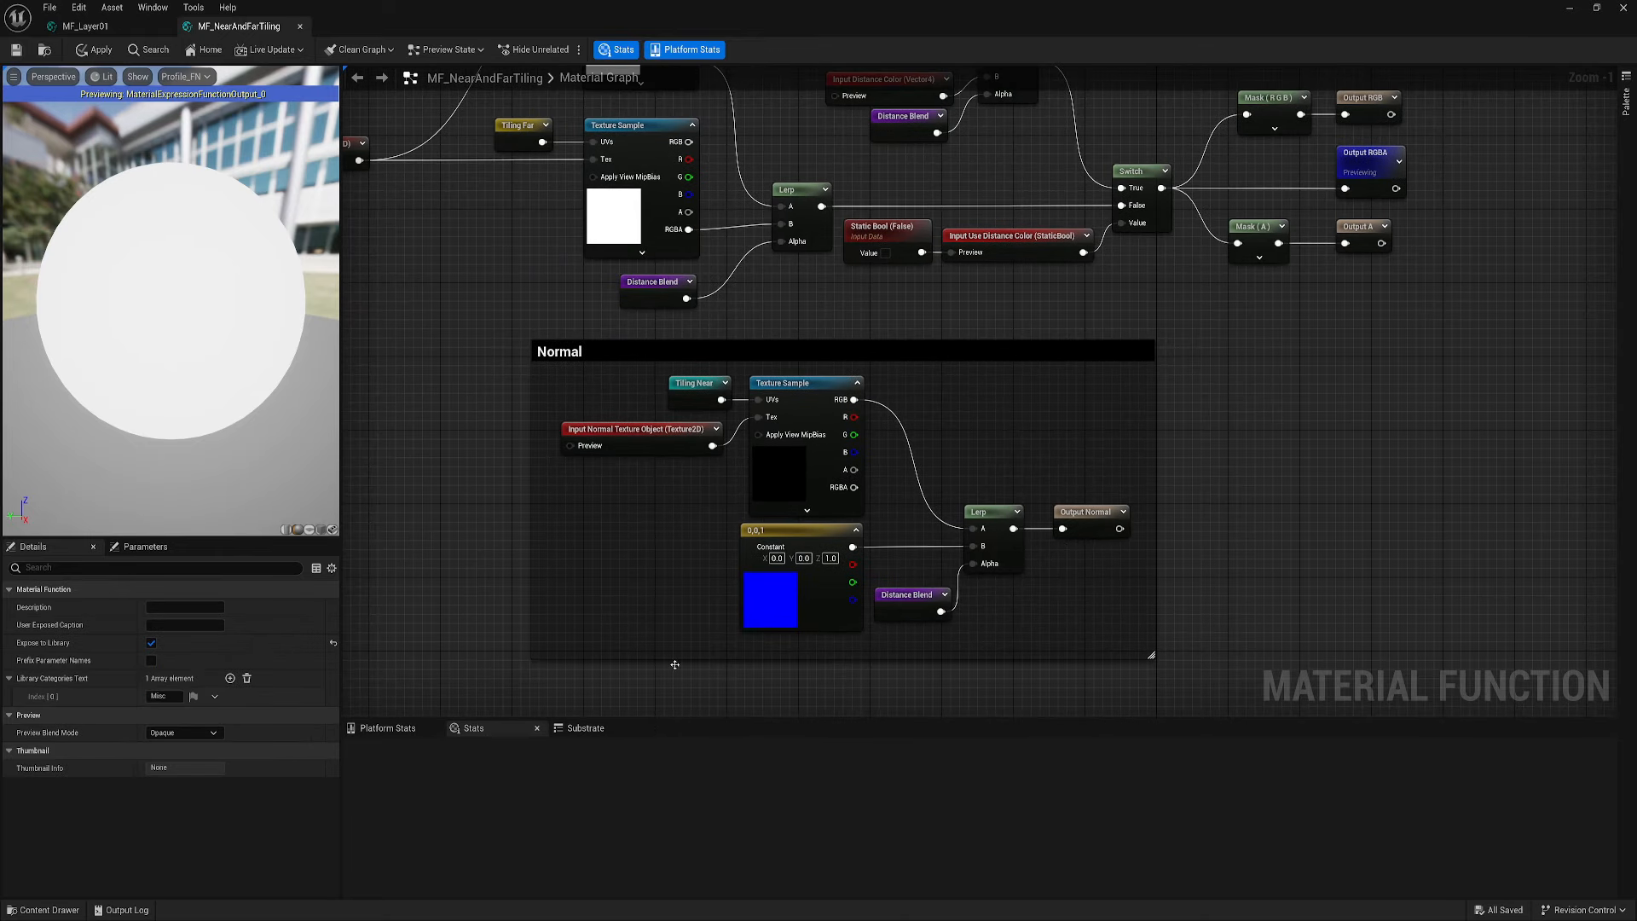
pyautogui.click(406, 731)
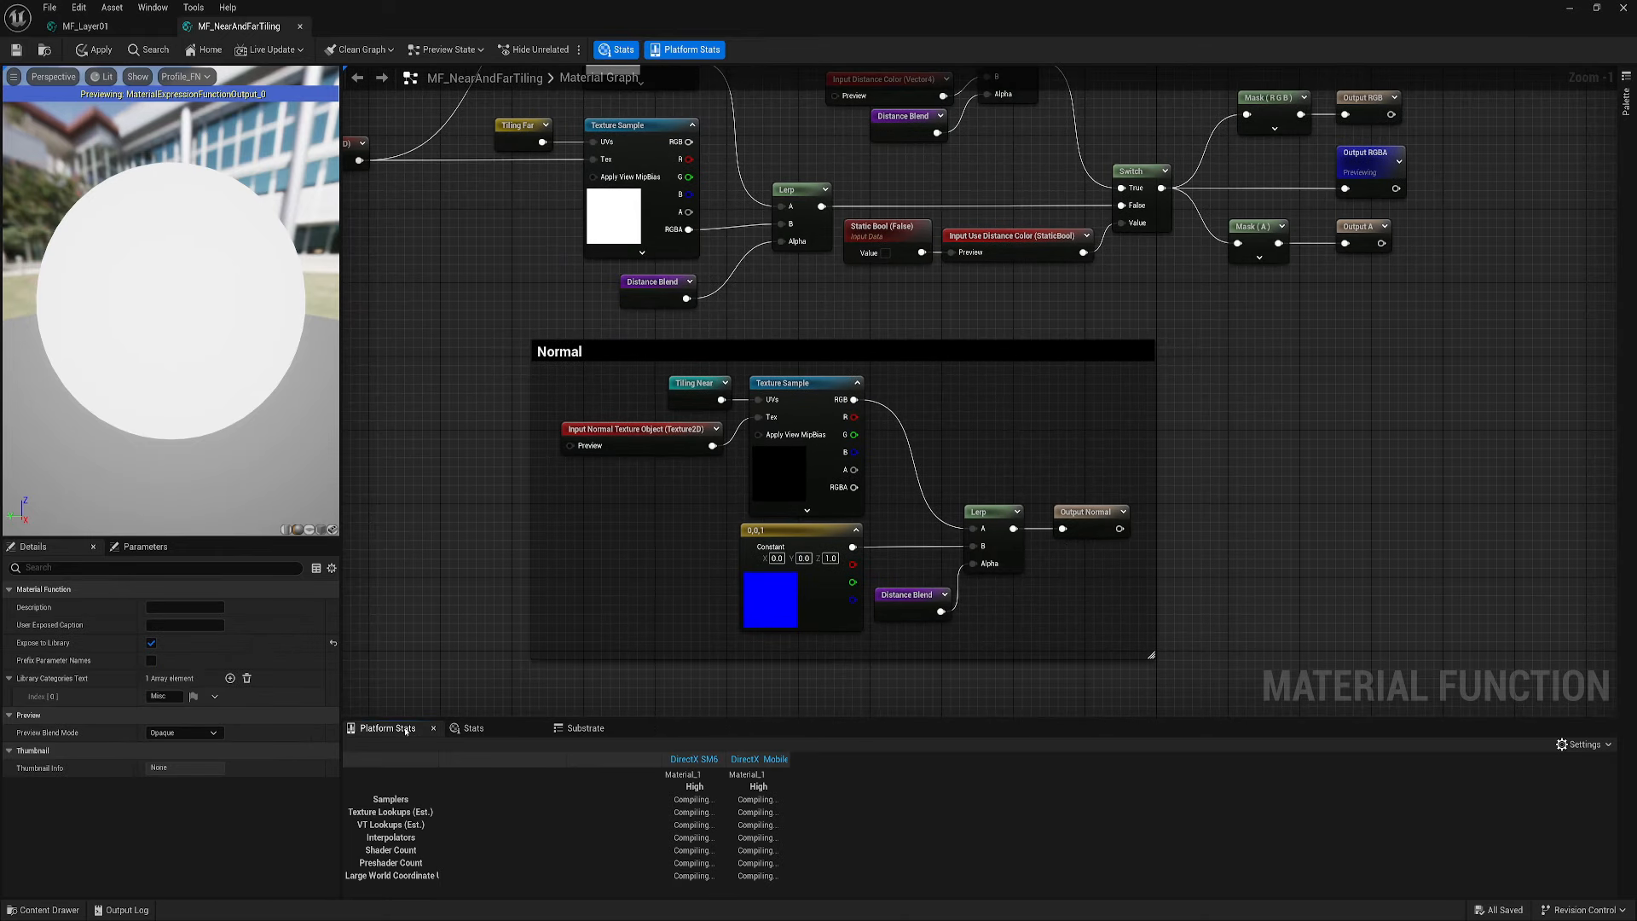
pyautogui.click(602, 731)
pyautogui.click(486, 731)
pyautogui.moveTo(645, 437); pyautogui.dragTo(997, 517, button='right')
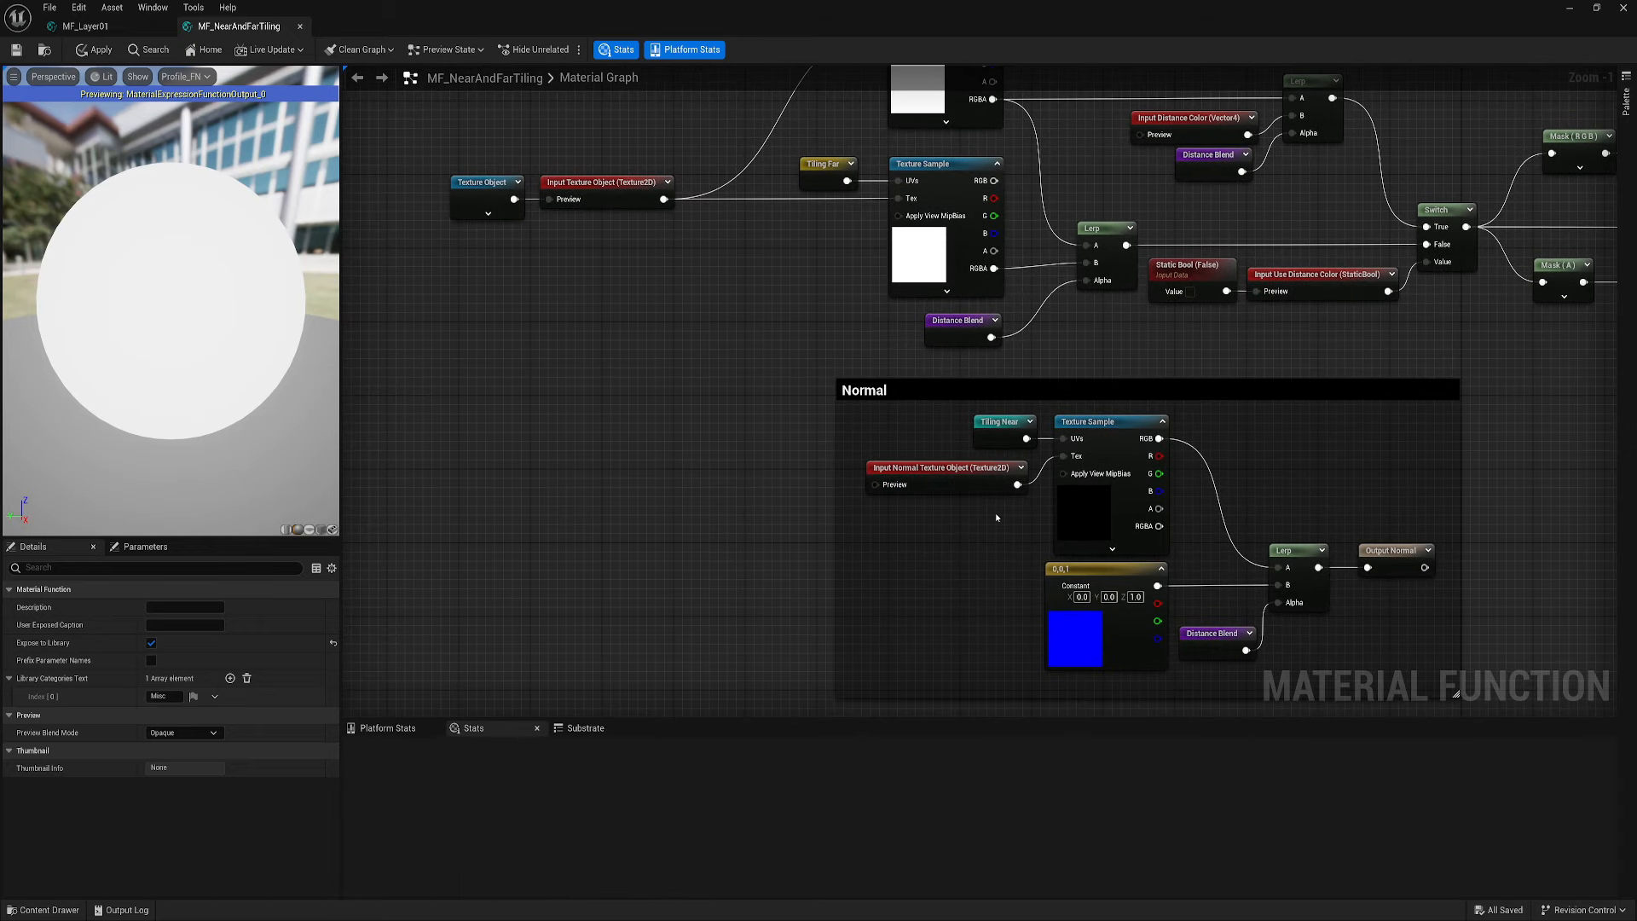
# Save MF_NearAndFarTiling and place it as a function node beside the Mapping group in the MF_Layer01 graph
pyautogui.click(14, 50)
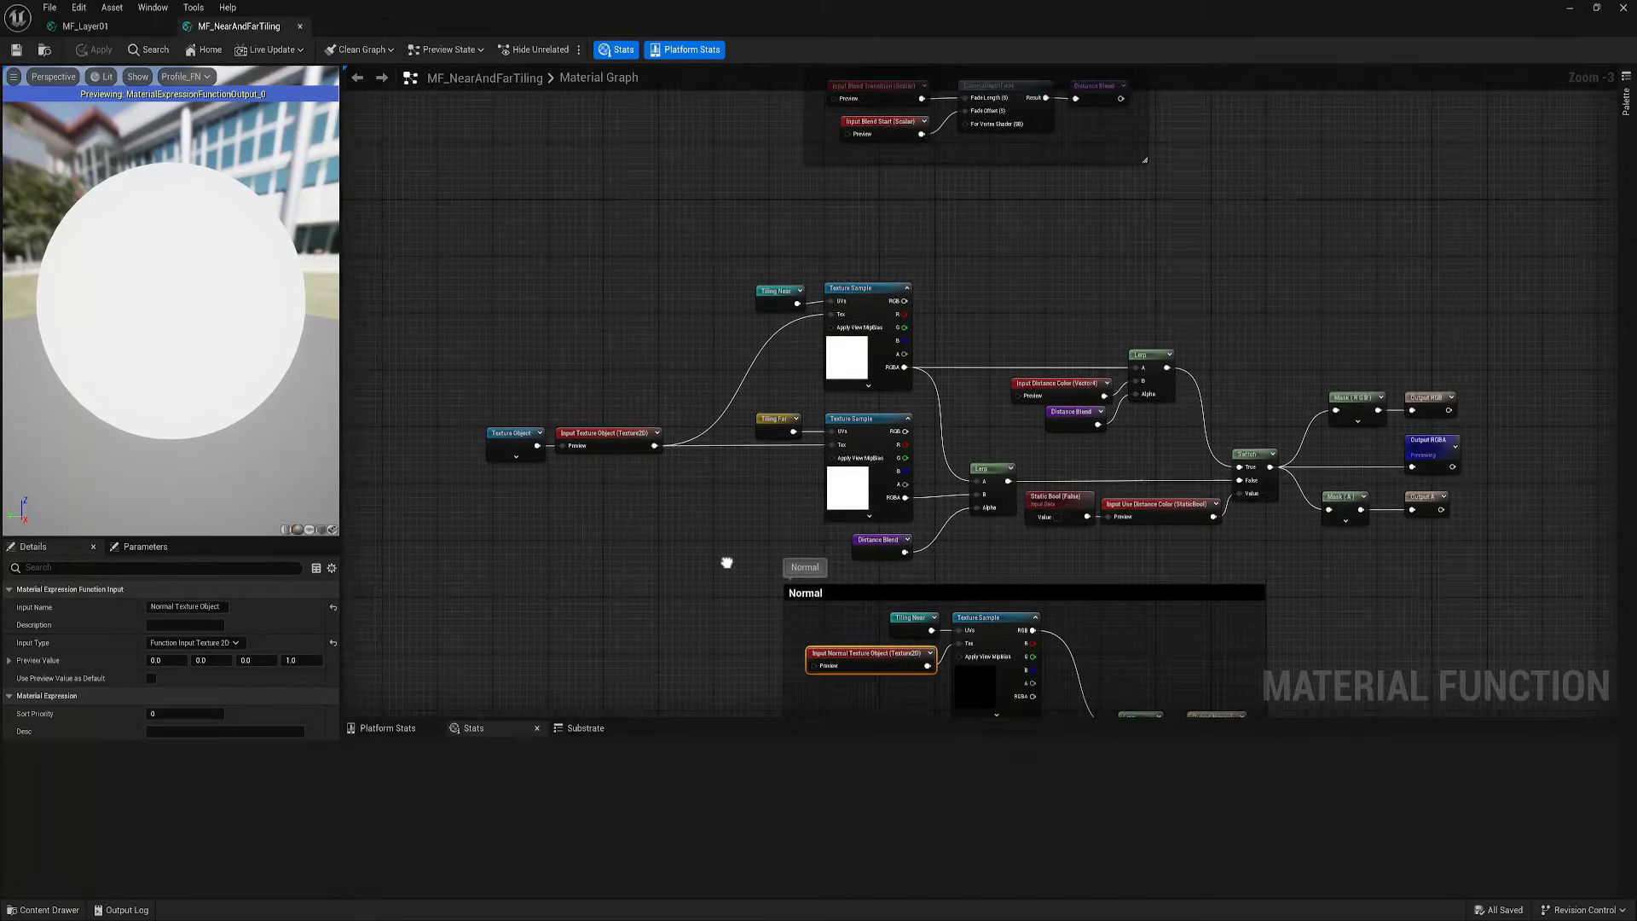
pyautogui.moveTo(727, 563); pyautogui.dragTo(709, 603, button='right')
pyautogui.moveTo(662, 285); pyautogui.dragTo(624, 461, button='right')
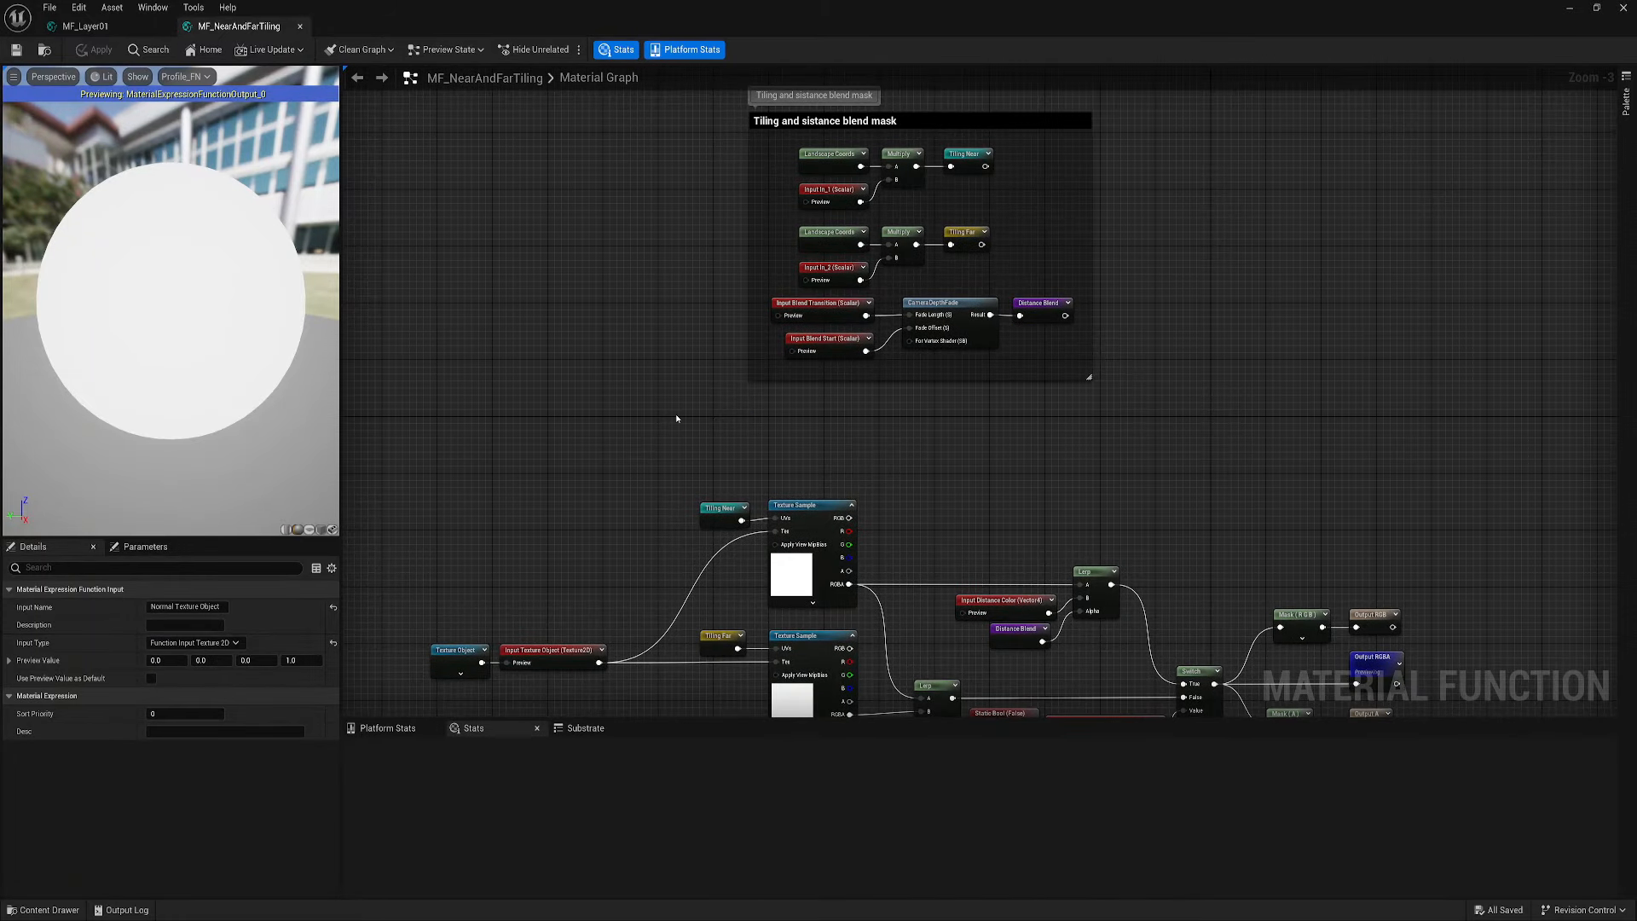
pyautogui.click(85, 25)
pyautogui.moveTo(938, 718); pyautogui.dragTo(716, 658, button='right')
pyautogui.hotkey('ctrl', 'space')
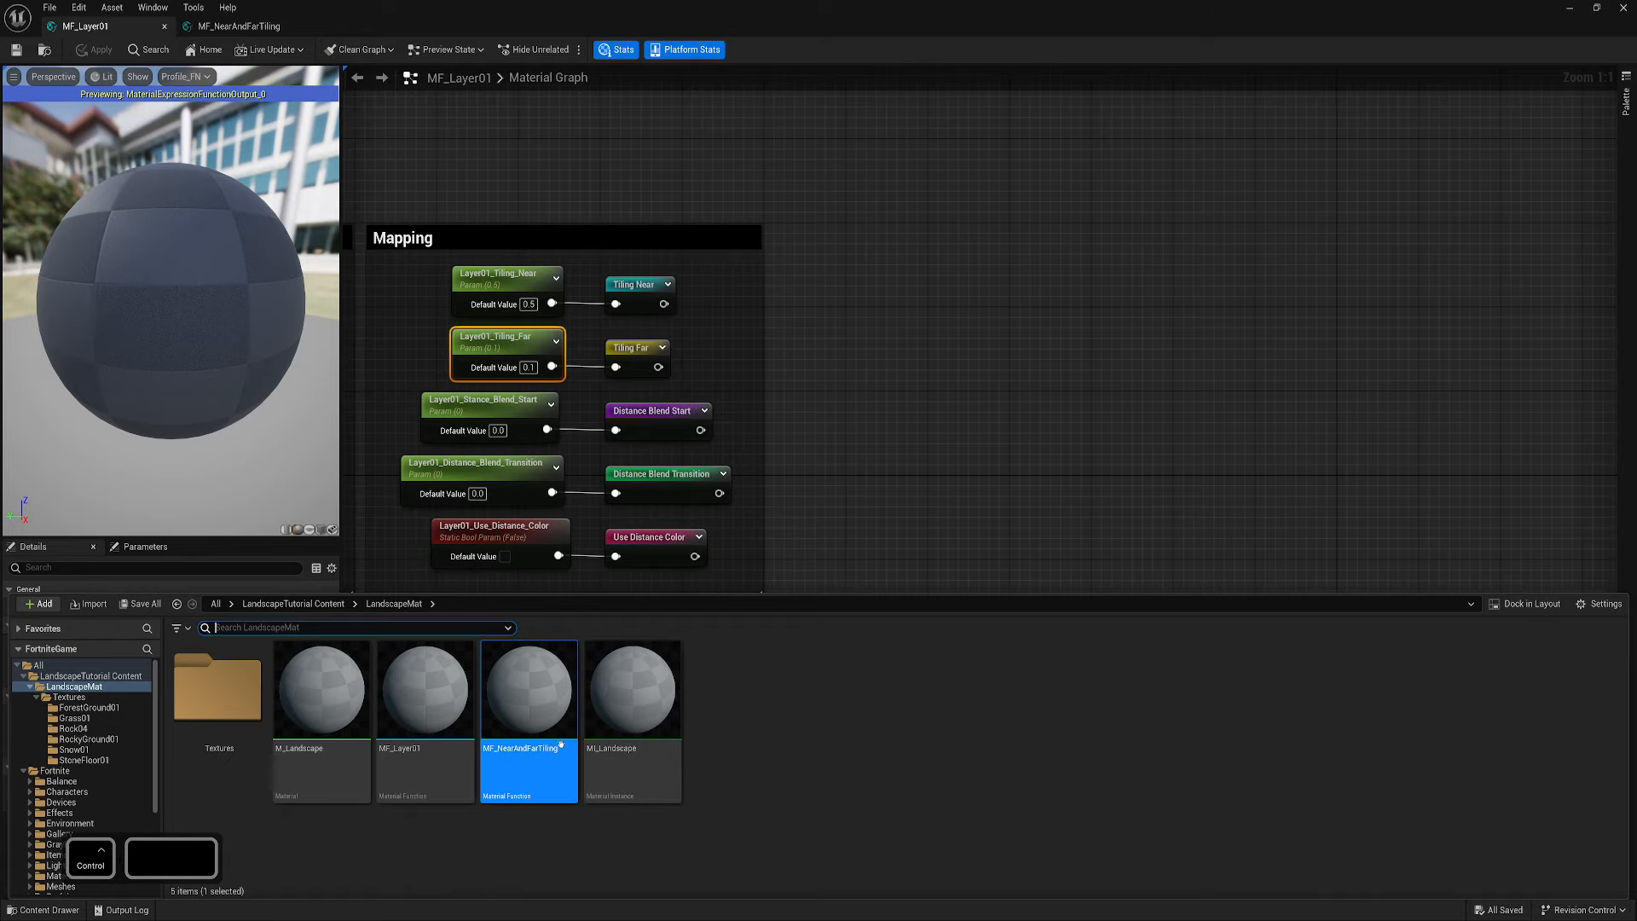
pyautogui.moveTo(529, 699); pyautogui.dragTo(945, 433)
pyautogui.moveTo(907, 574); pyautogui.dragTo(864, 470, button='right')
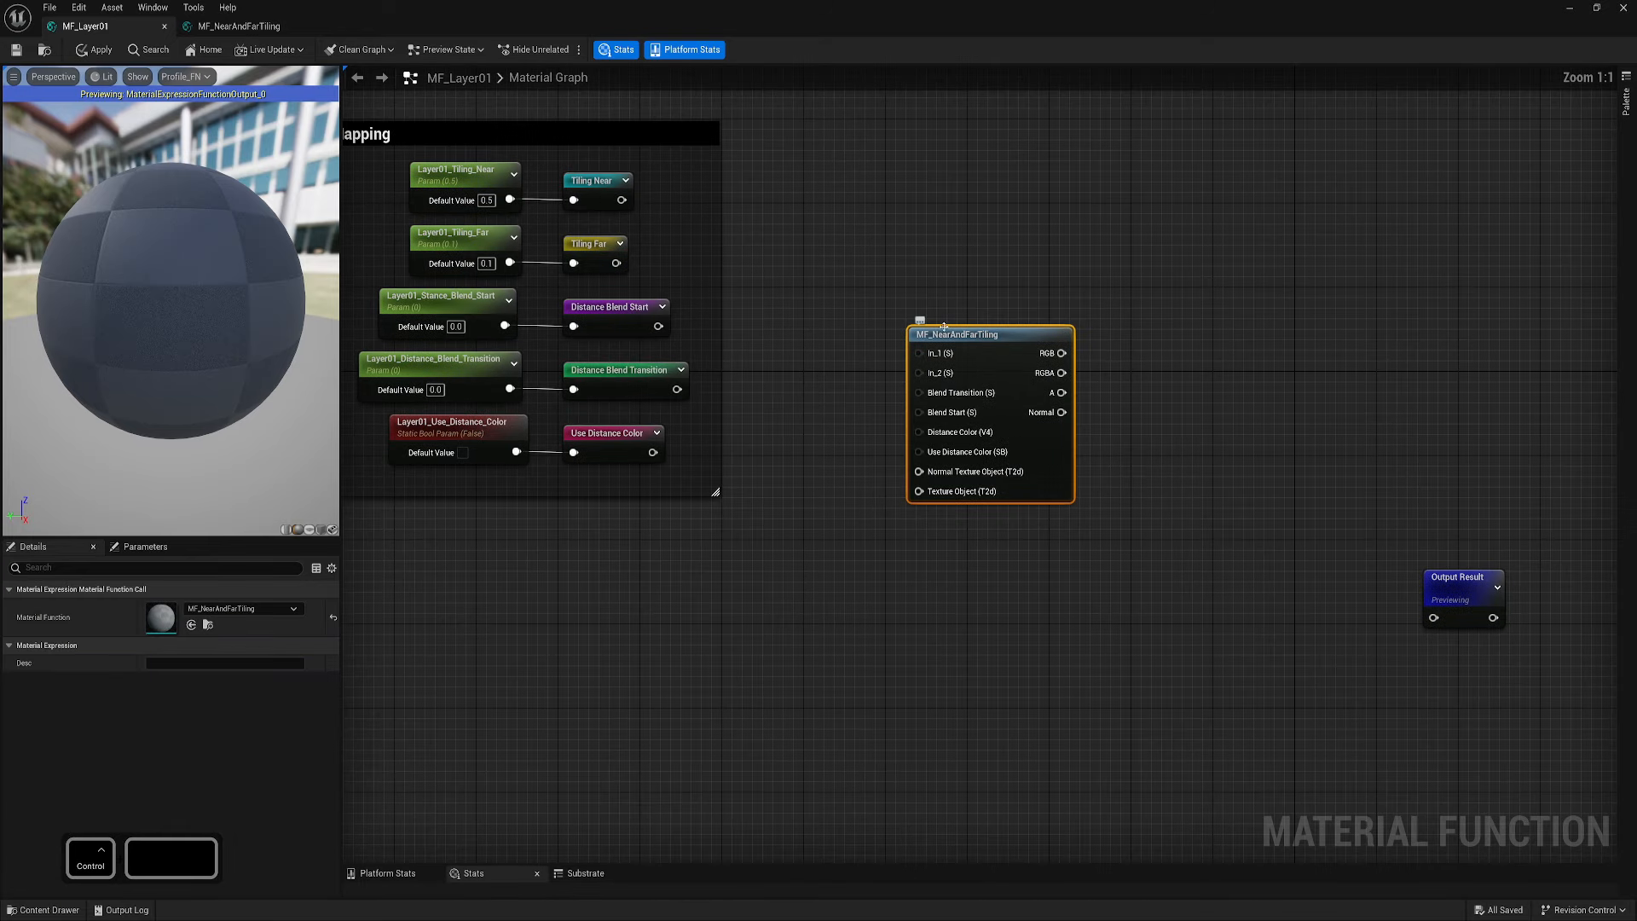
pyautogui.moveTo(944, 326); pyautogui.dragTo(932, 309)
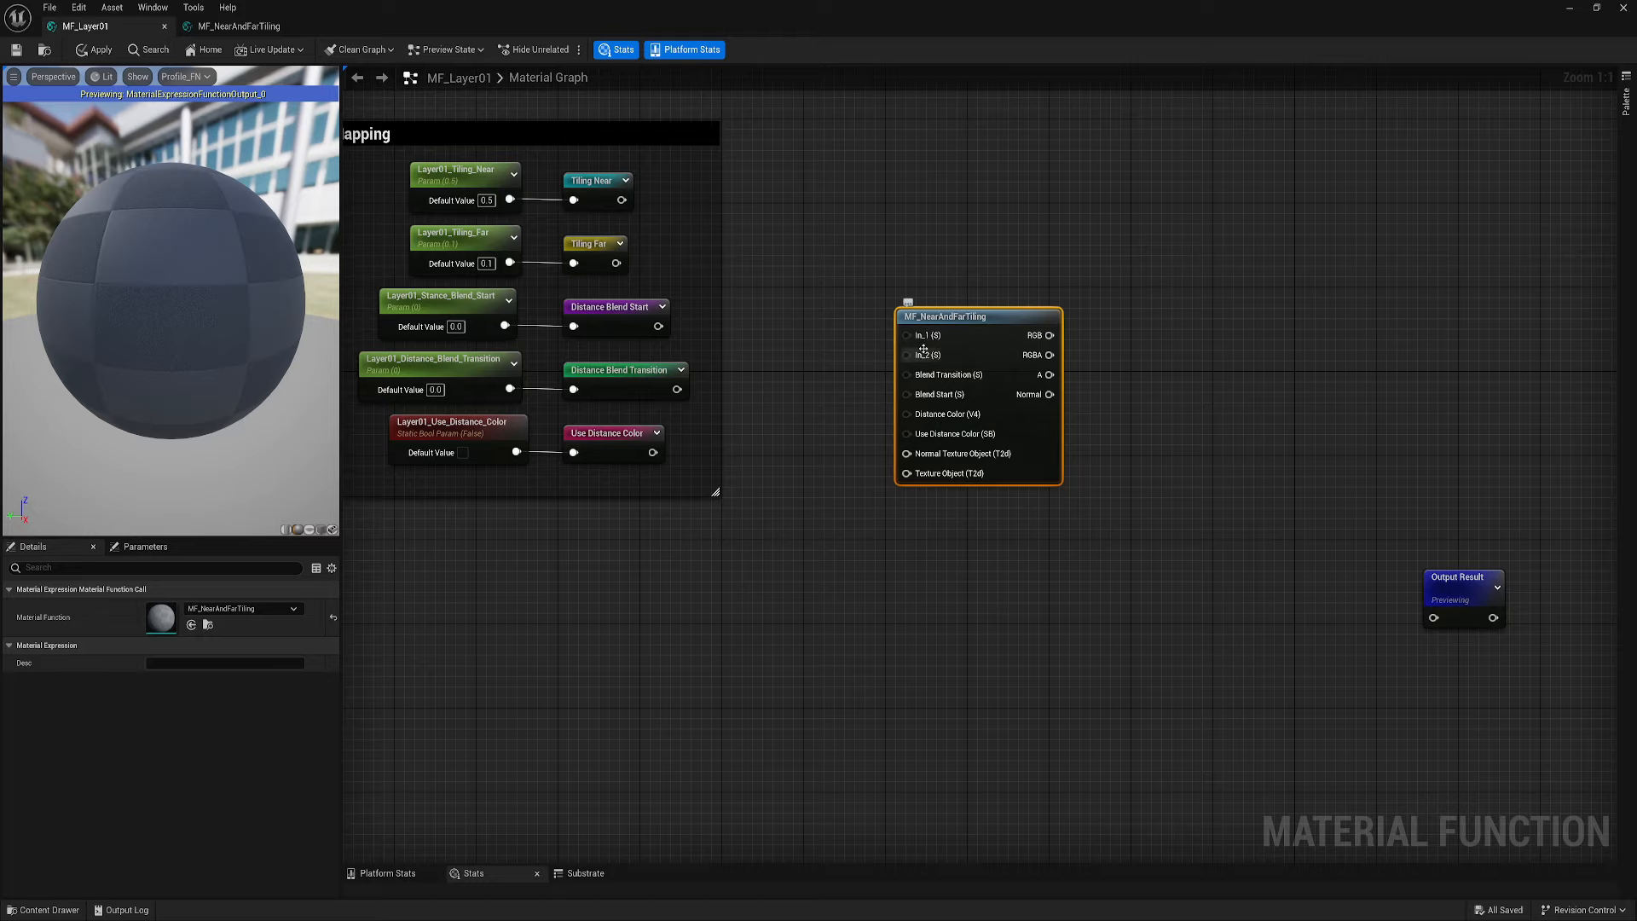
# Rename the In_1 scalar input in MF_NearAndFarTiling as Tiling Near
pyautogui.click(247, 26)
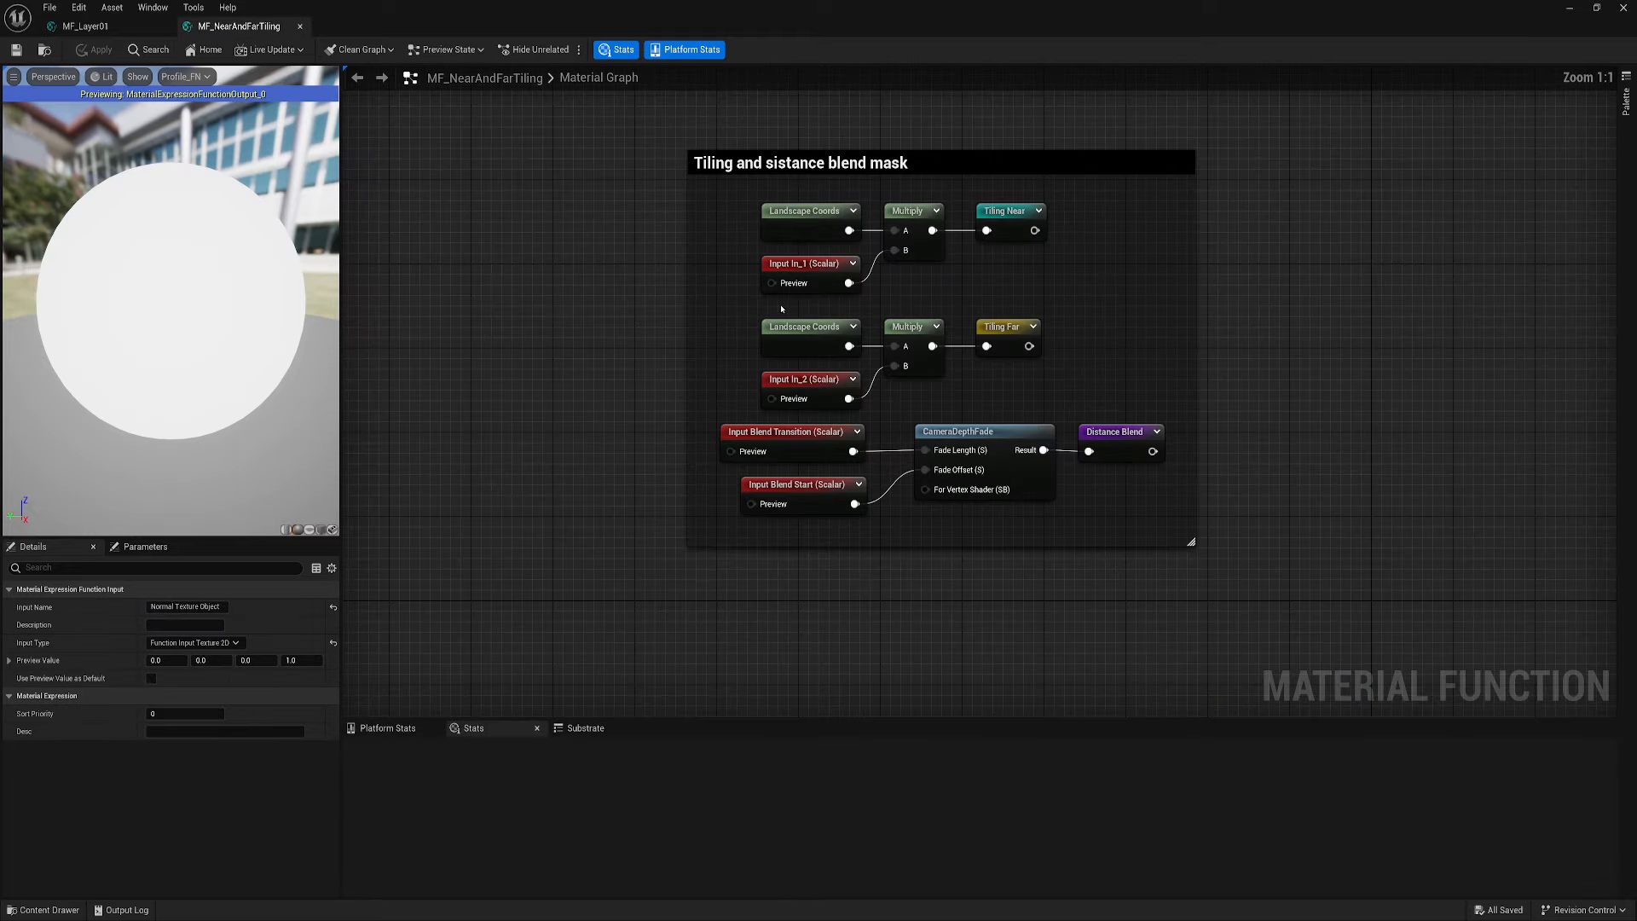
pyautogui.click(185, 606)
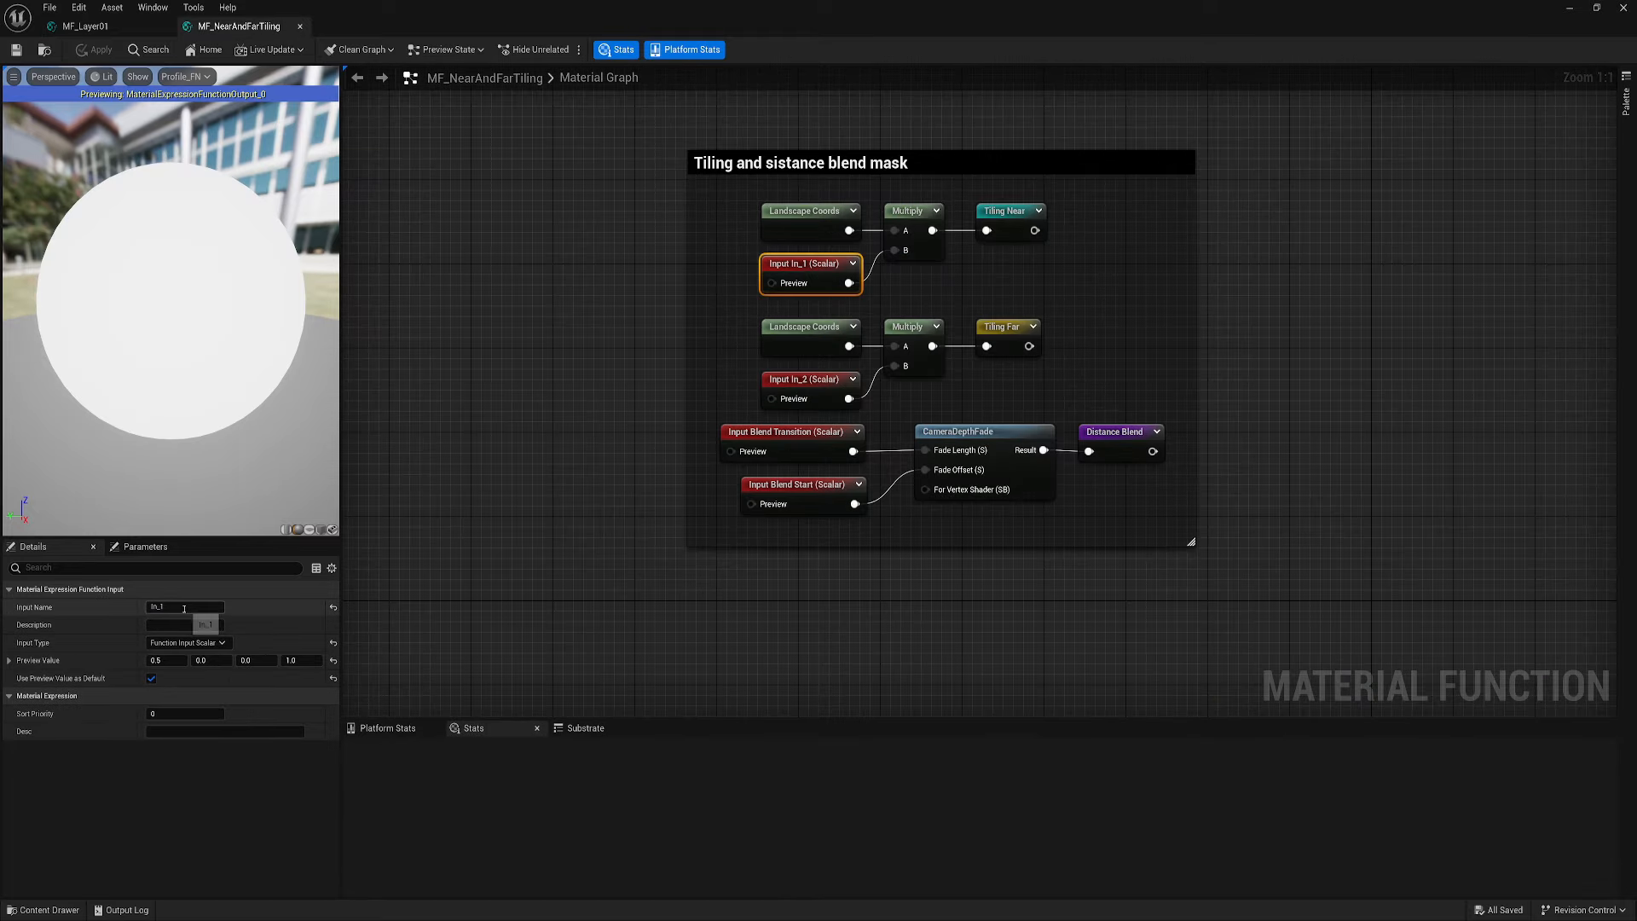
pyautogui.write('Tilling')
pyautogui.press('shift')
pyautogui.write('Nea')
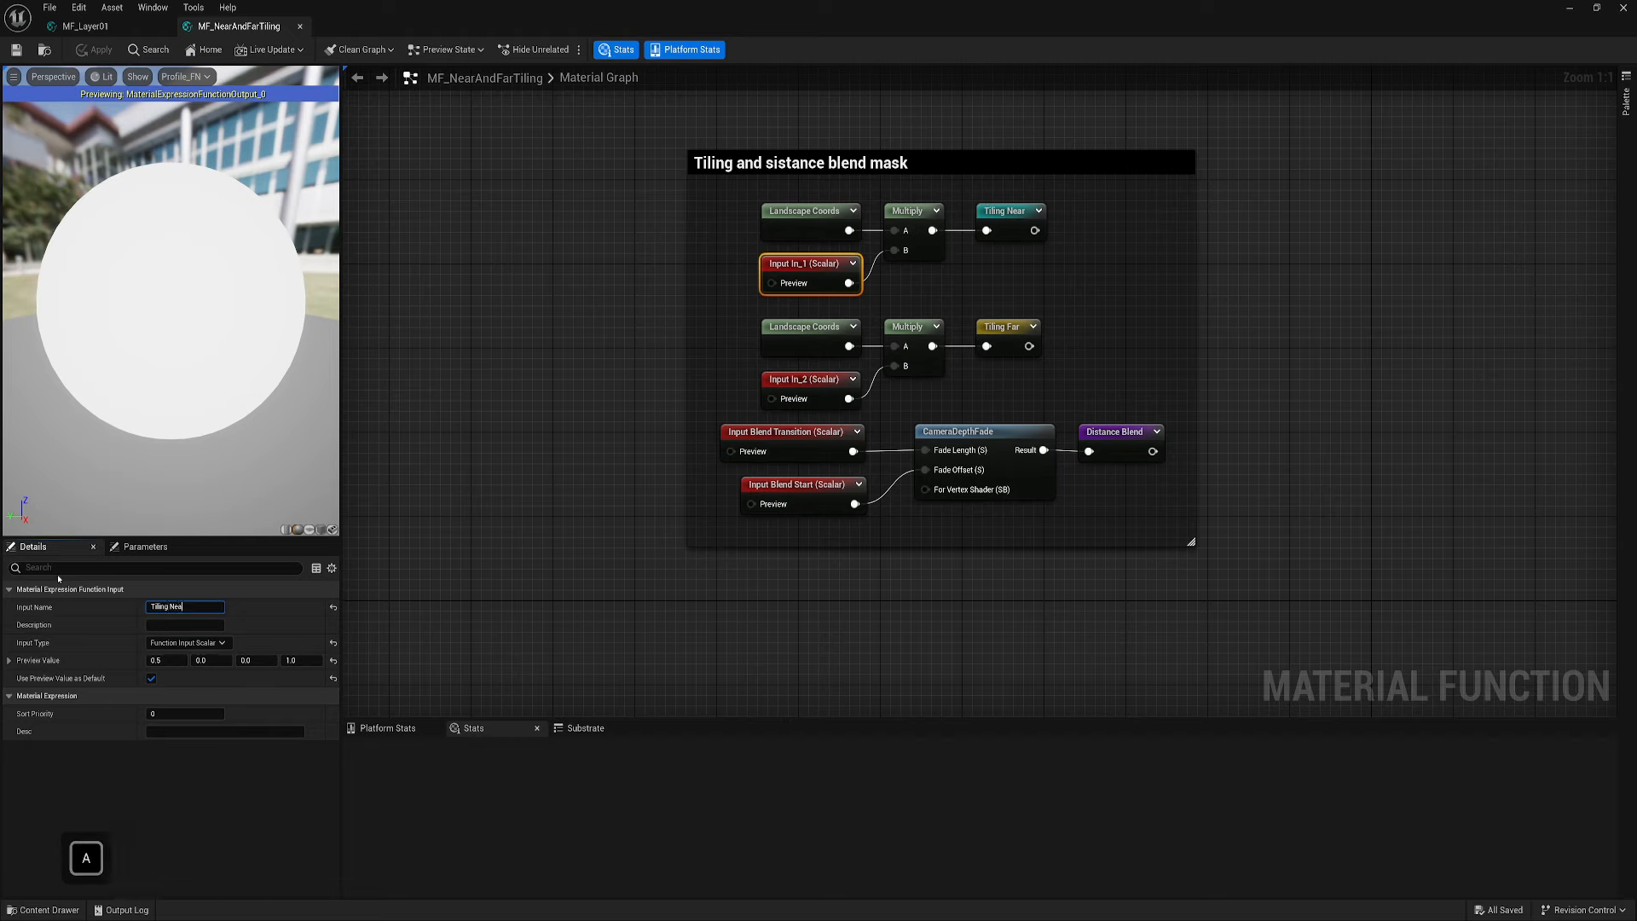
pyautogui.write('r')
pyautogui.press('Return')
# Rename the In_2 input as Tiling Far, realign both tiling inputs with their Multiply nodes, and save the function
pyautogui.click(806, 380)
pyautogui.click(185, 607)
pyautogui.write('Tiling Far')
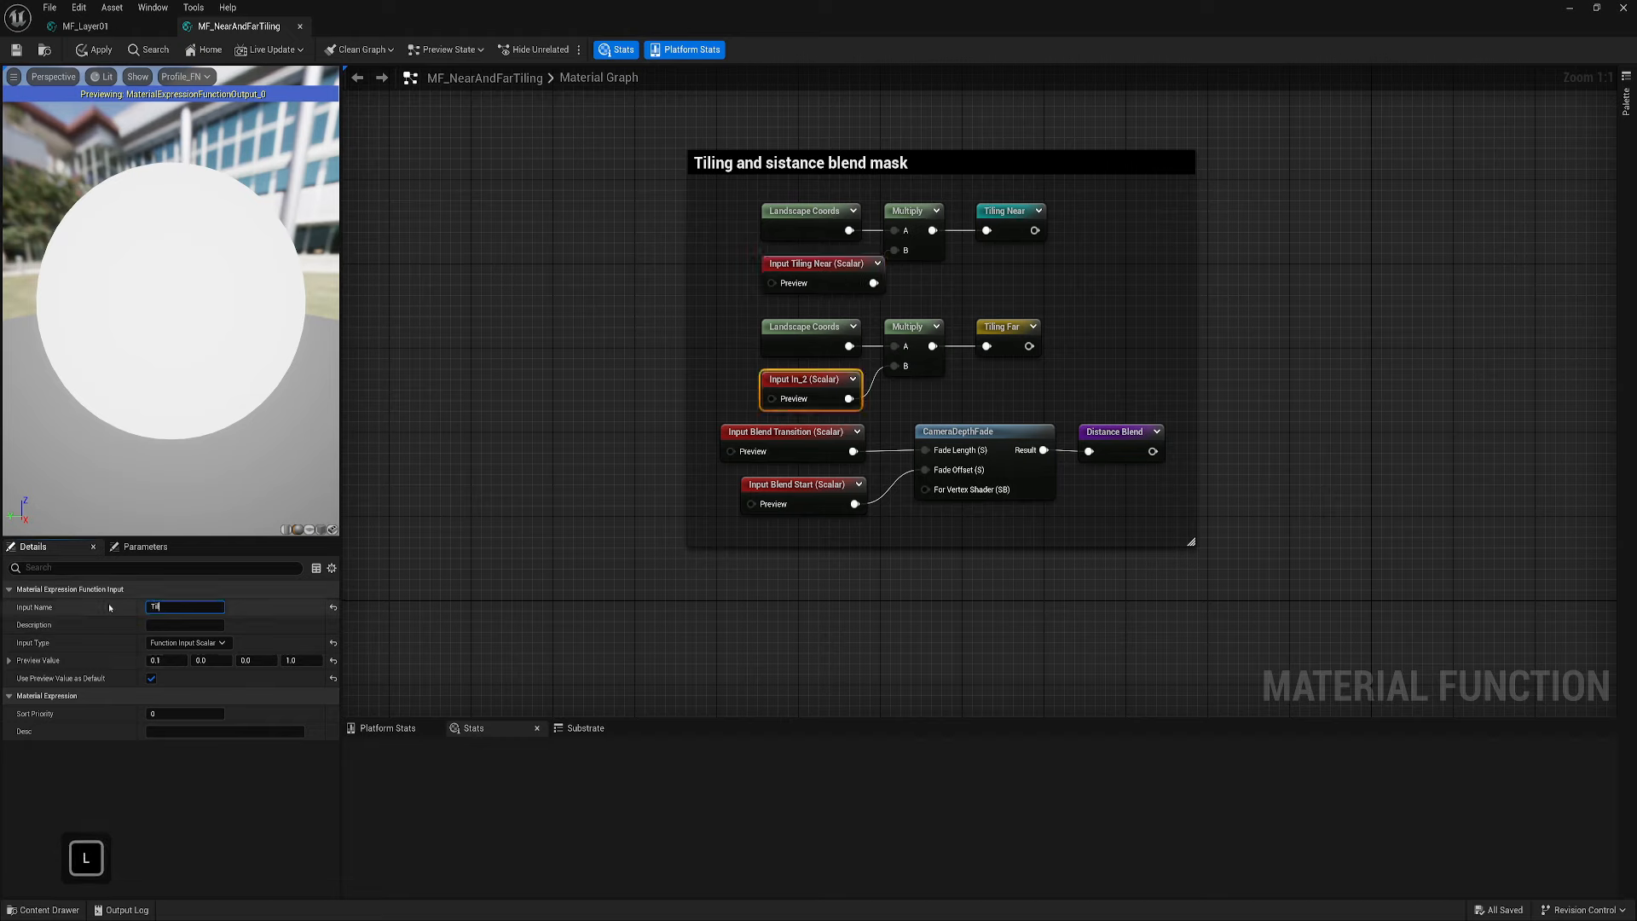
pyautogui.press('Return')
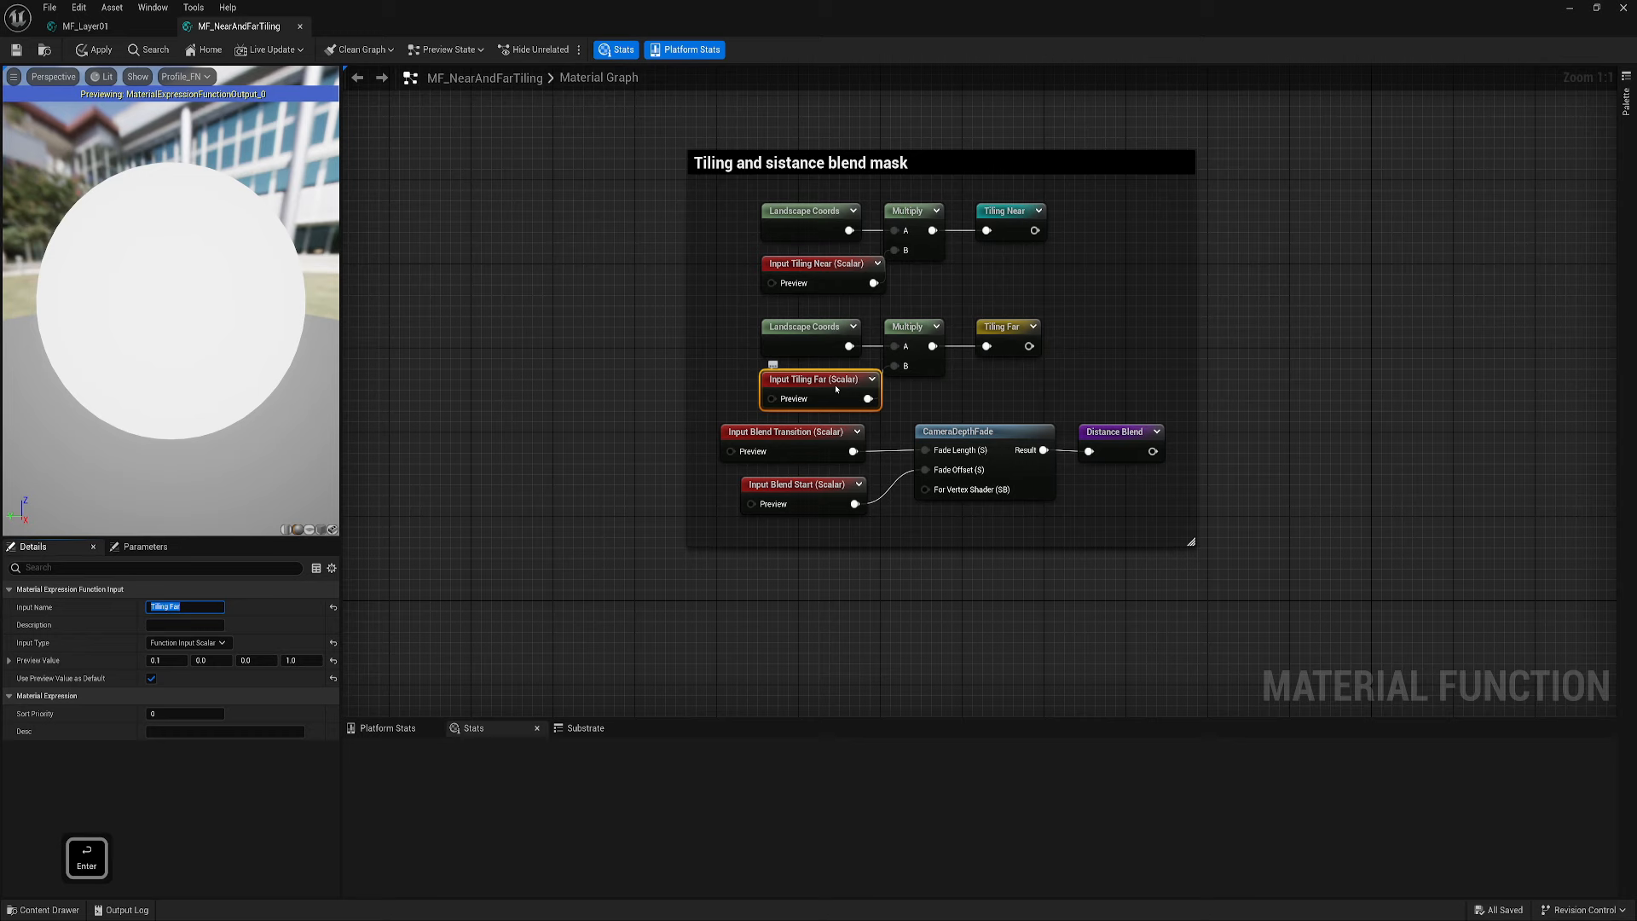
pyautogui.moveTo(836, 389); pyautogui.dragTo(816, 386)
pyautogui.moveTo(846, 271); pyautogui.dragTo(823, 269)
pyautogui.click(588, 230)
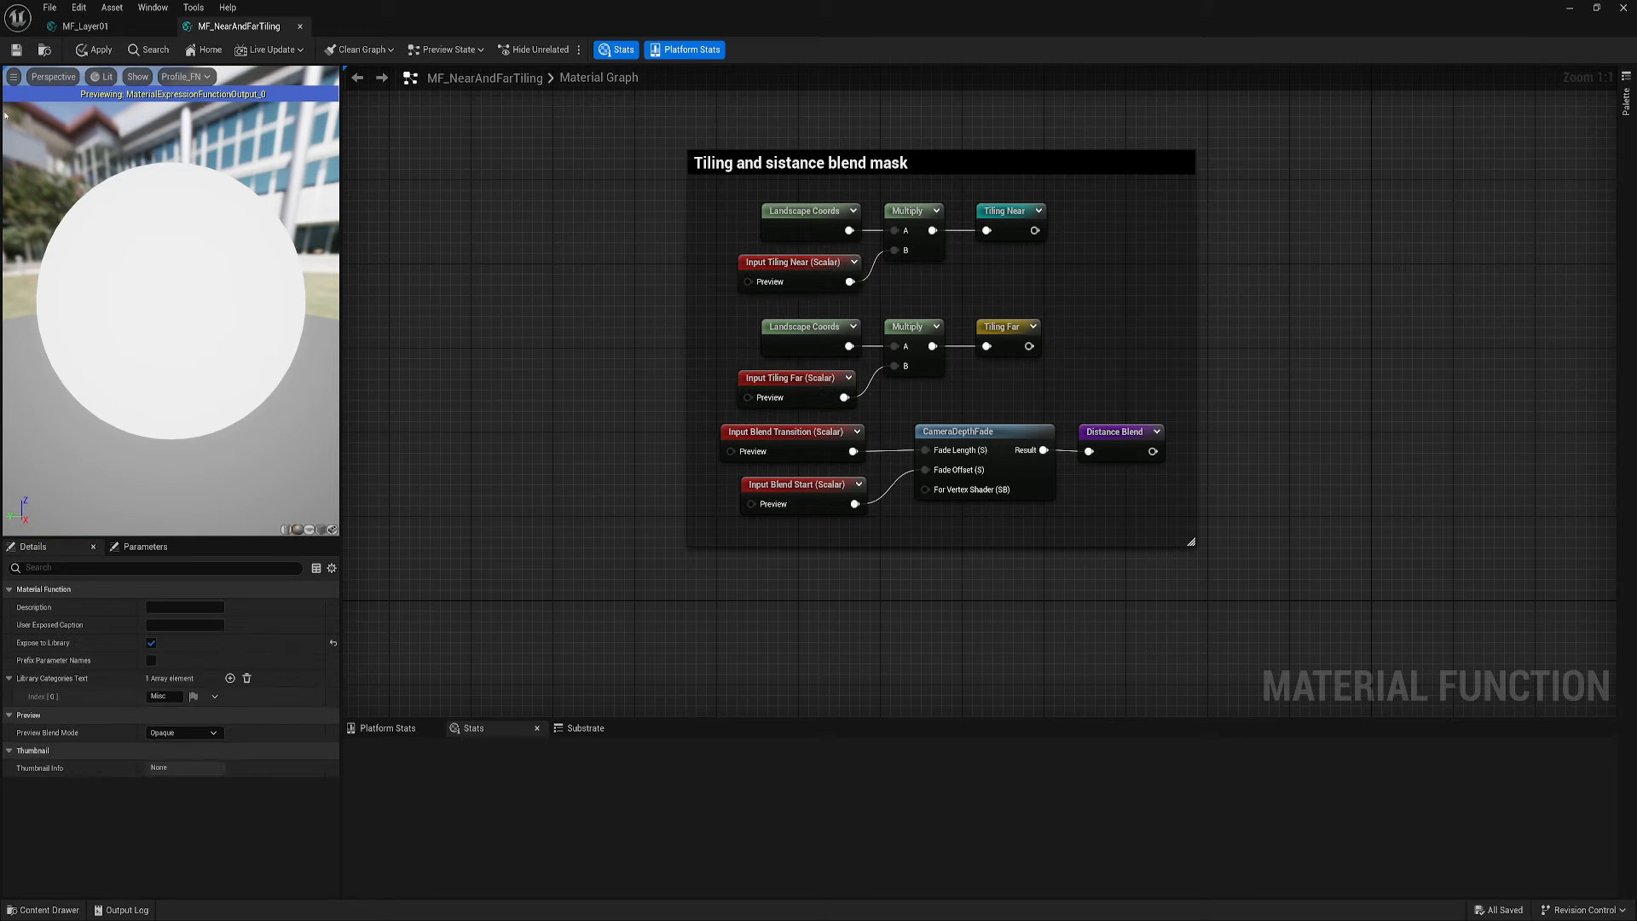
pyautogui.click(16, 49)
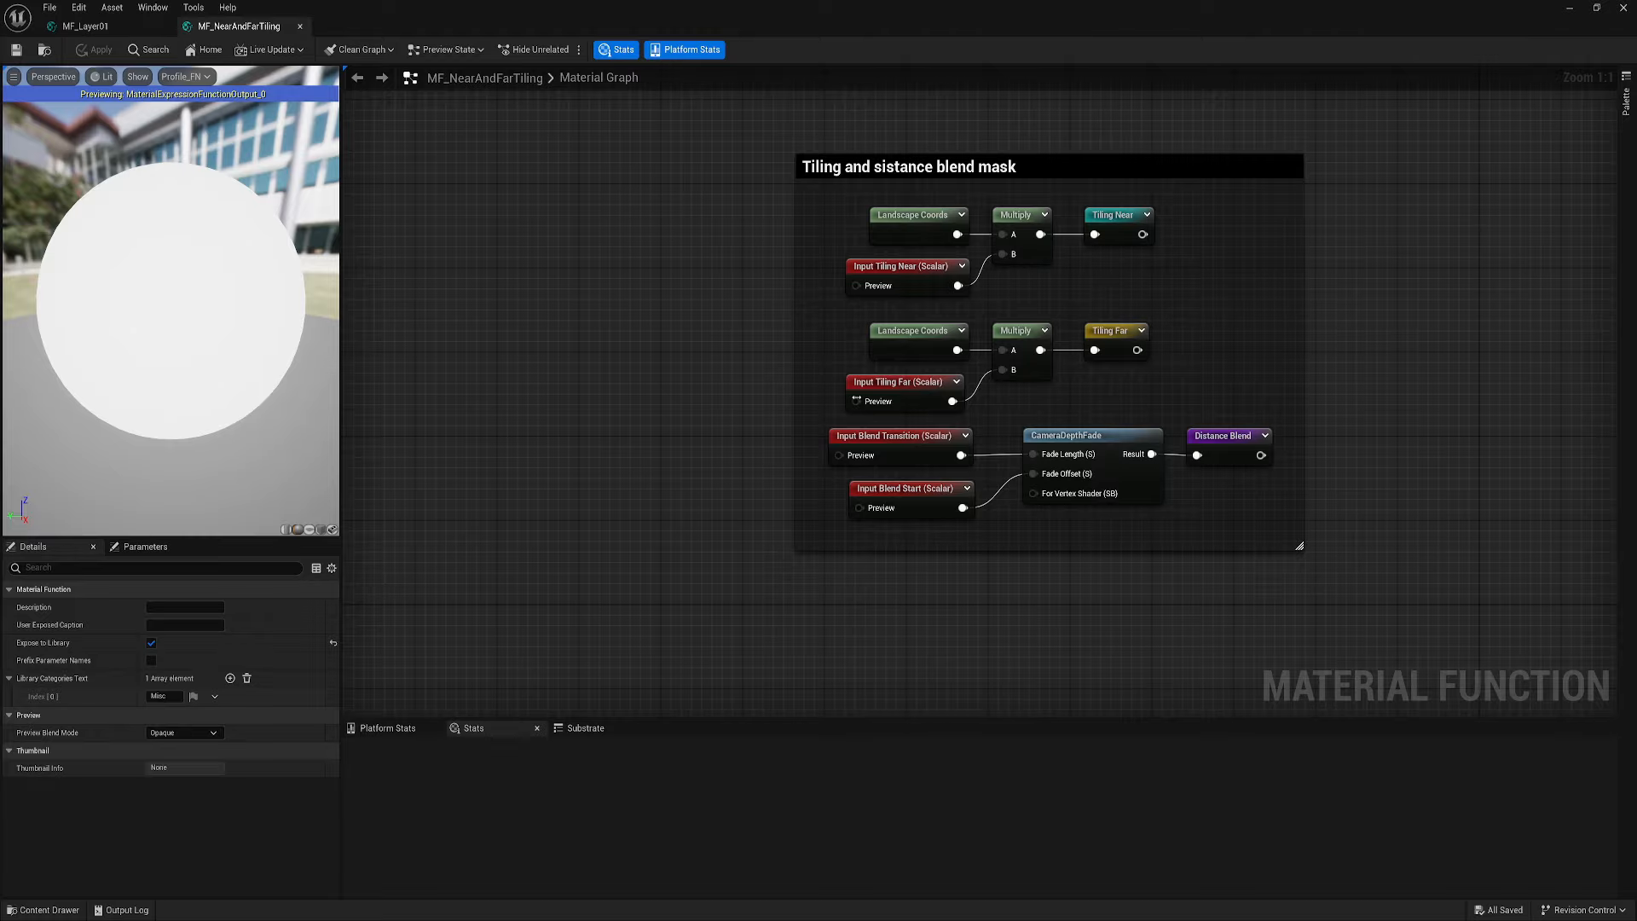
# Set the sort priority of the Normal Texture Object input to 1, leaving Texture Object at 0
pyautogui.moveTo(682, 385); pyautogui.dragTo(509, 165, button='right')
pyautogui.moveTo(377, 610); pyautogui.dragTo(559, 412, button='right')
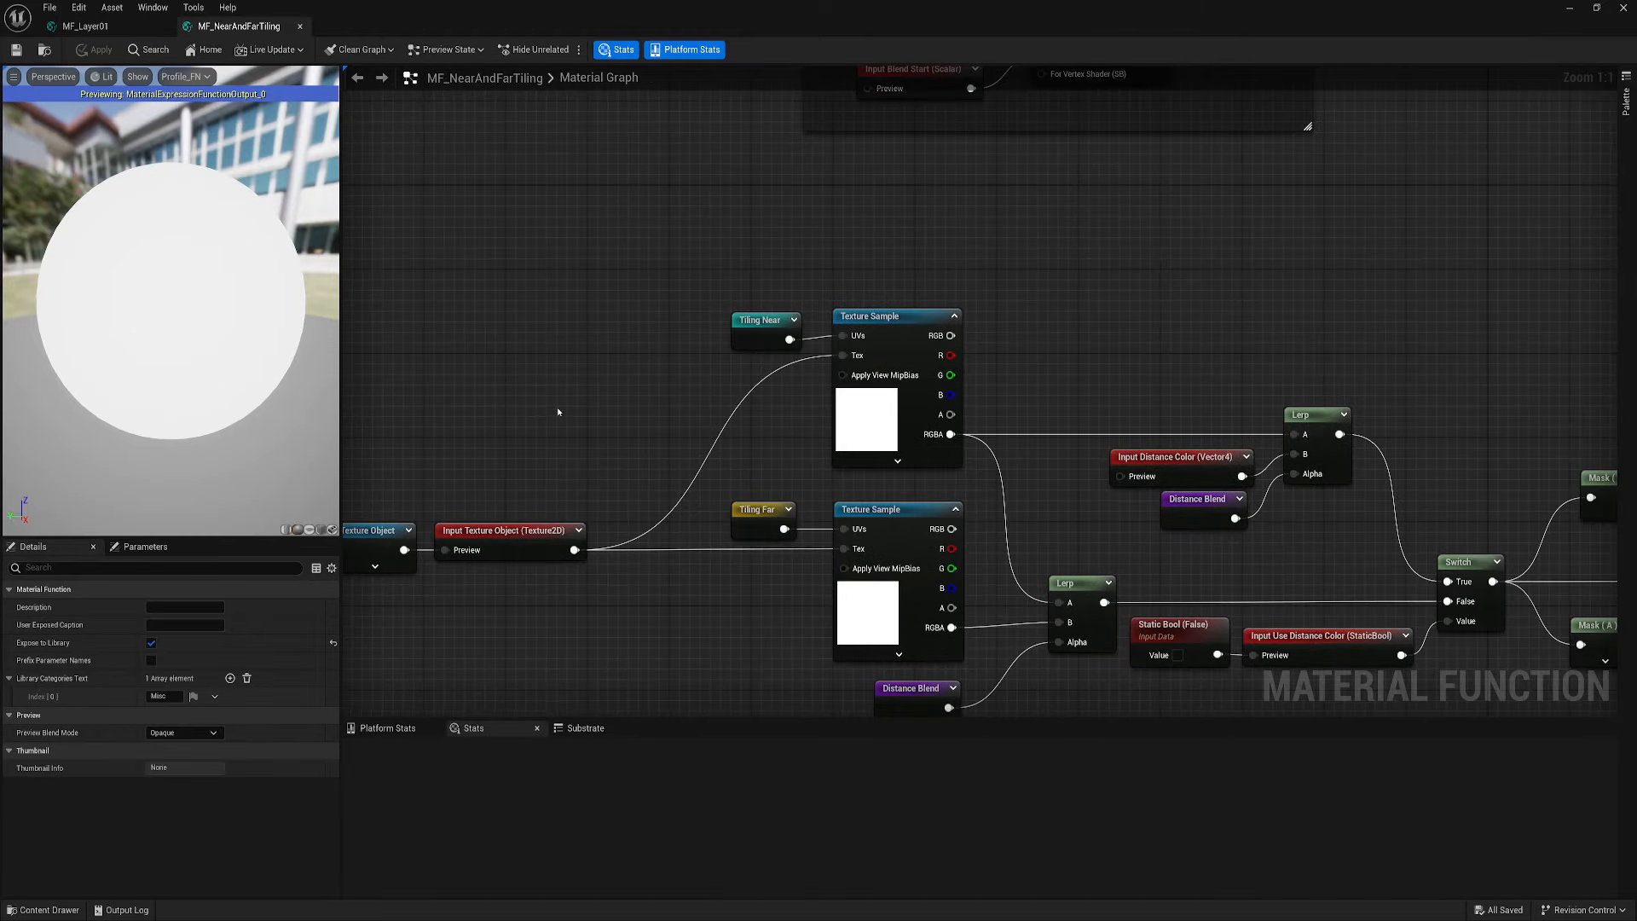
pyautogui.moveTo(550, 598); pyautogui.dragTo(821, 412, button='right')
pyautogui.click(785, 363)
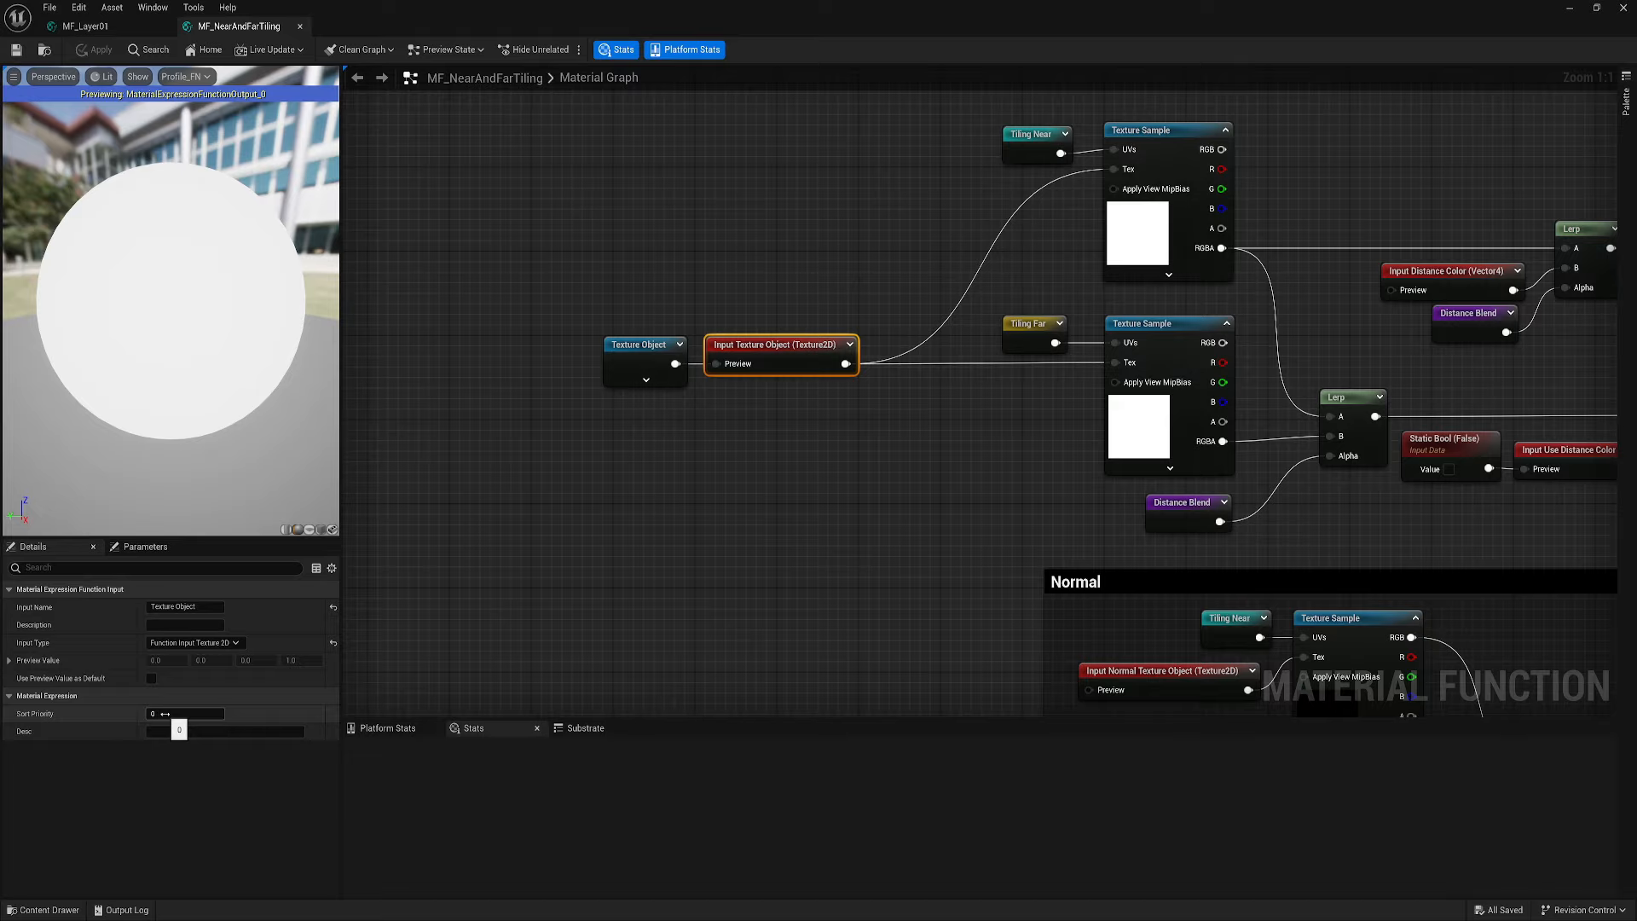
pyautogui.moveTo(1130, 716); pyautogui.dragTo(881, 614, button='right')
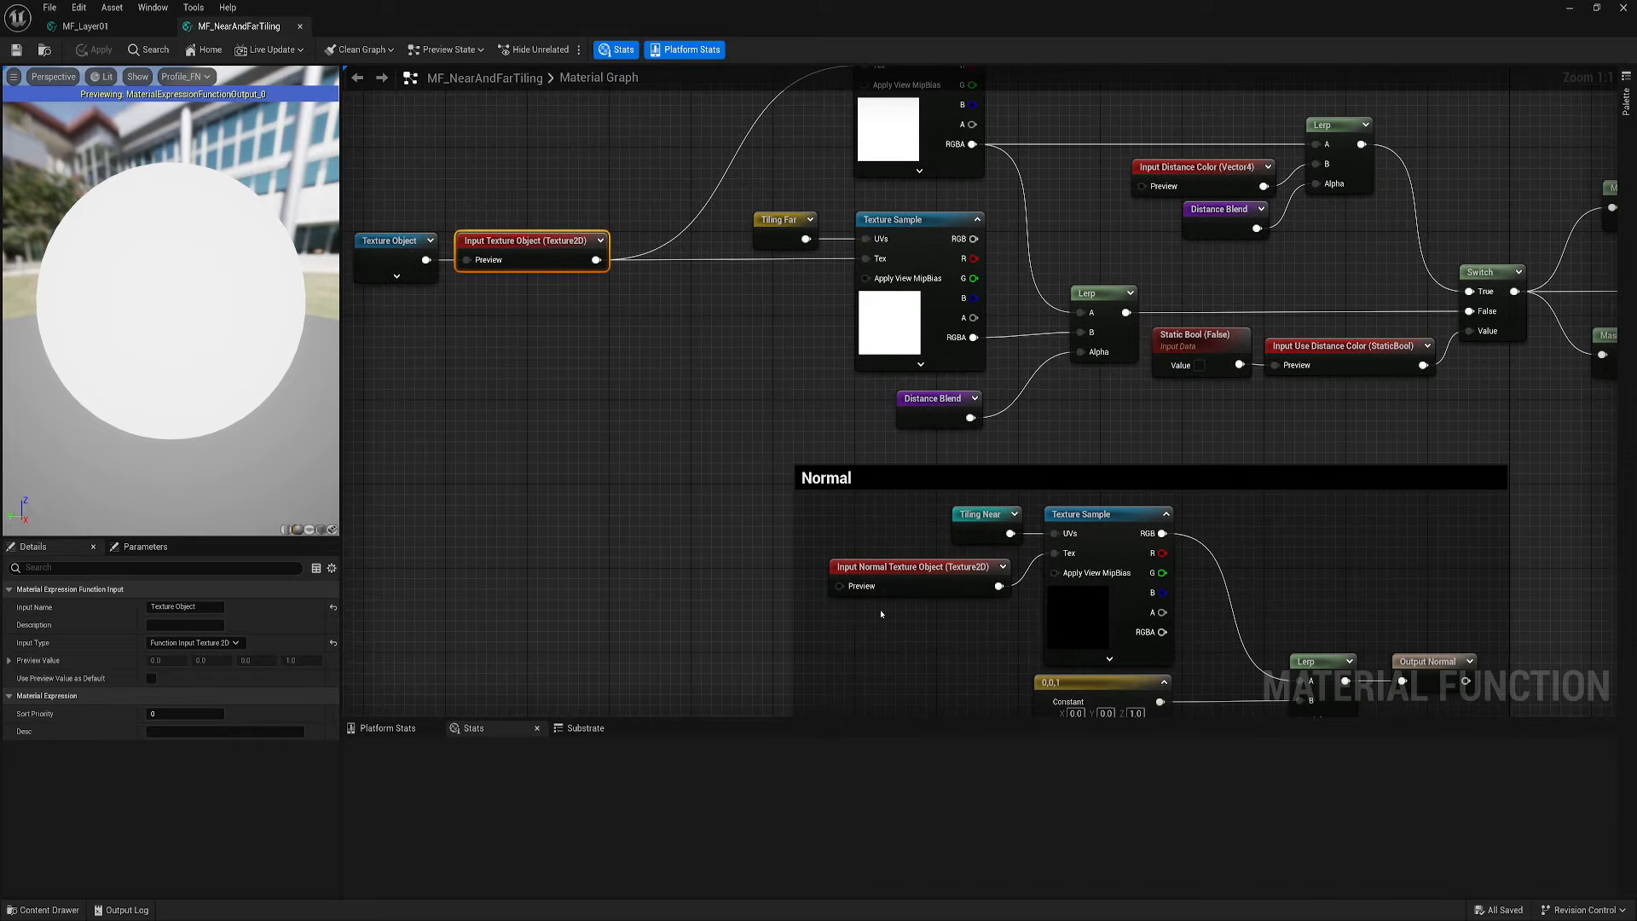
pyautogui.click(914, 567)
pyautogui.press('Return')
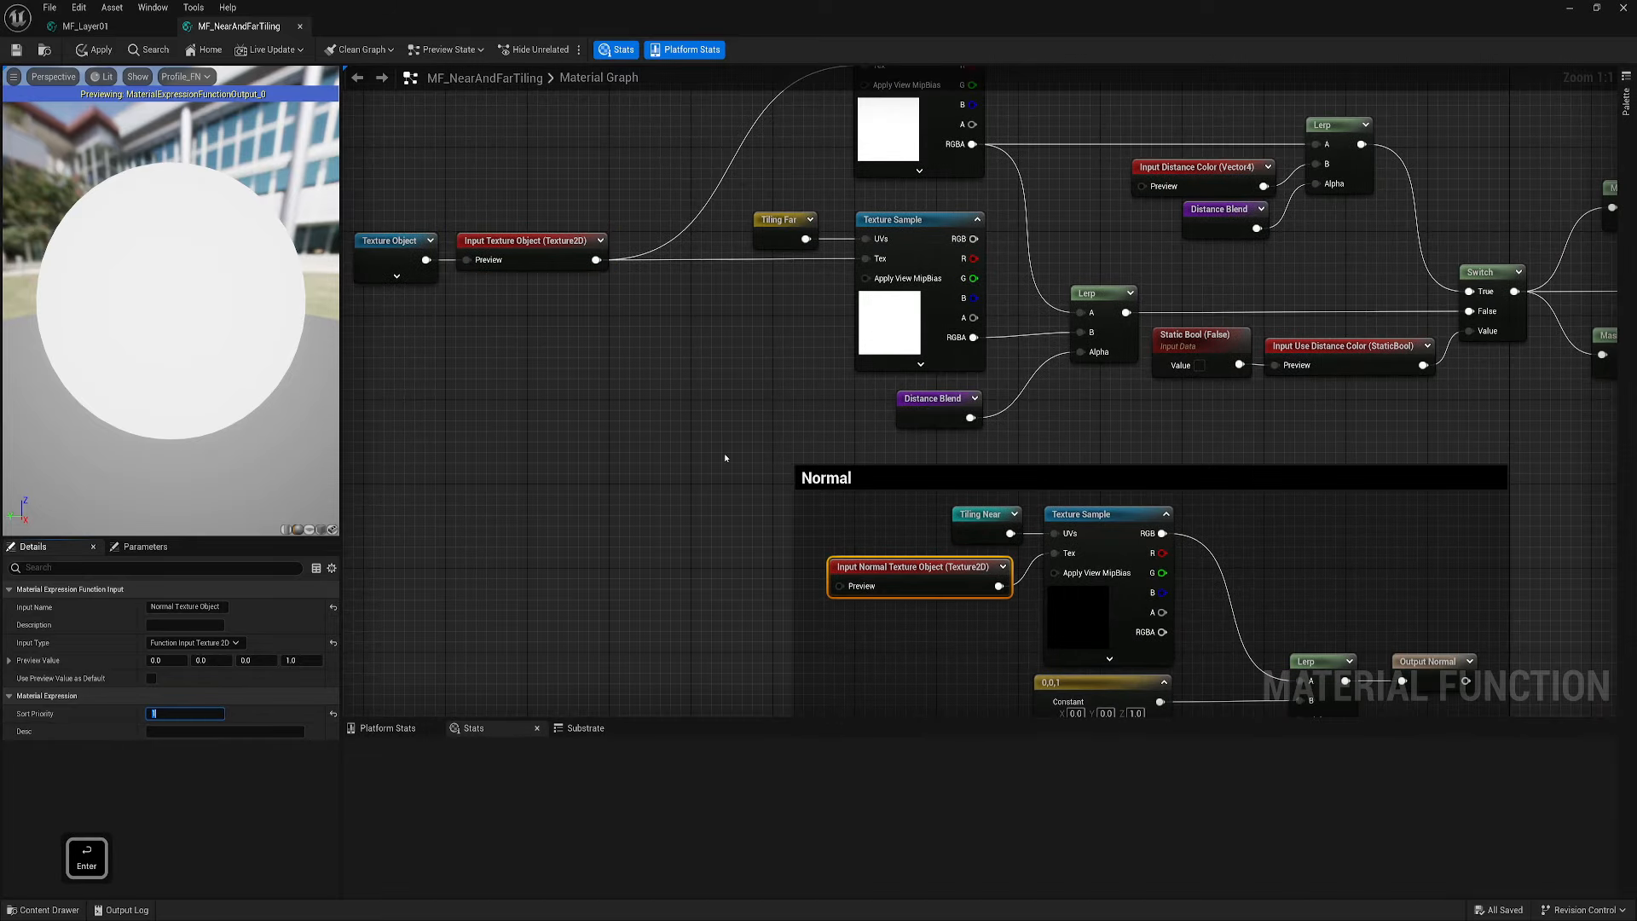
# Set the sort priority of the Tiling Near input to 2 and the Tiling Far input to 3
pyautogui.moveTo(724, 458); pyautogui.dragTo(635, 631, button='right')
pyautogui.moveTo(625, 302); pyautogui.dragTo(570, 559, button='right')
pyautogui.moveTo(738, 282); pyautogui.dragTo(731, 541, button='right')
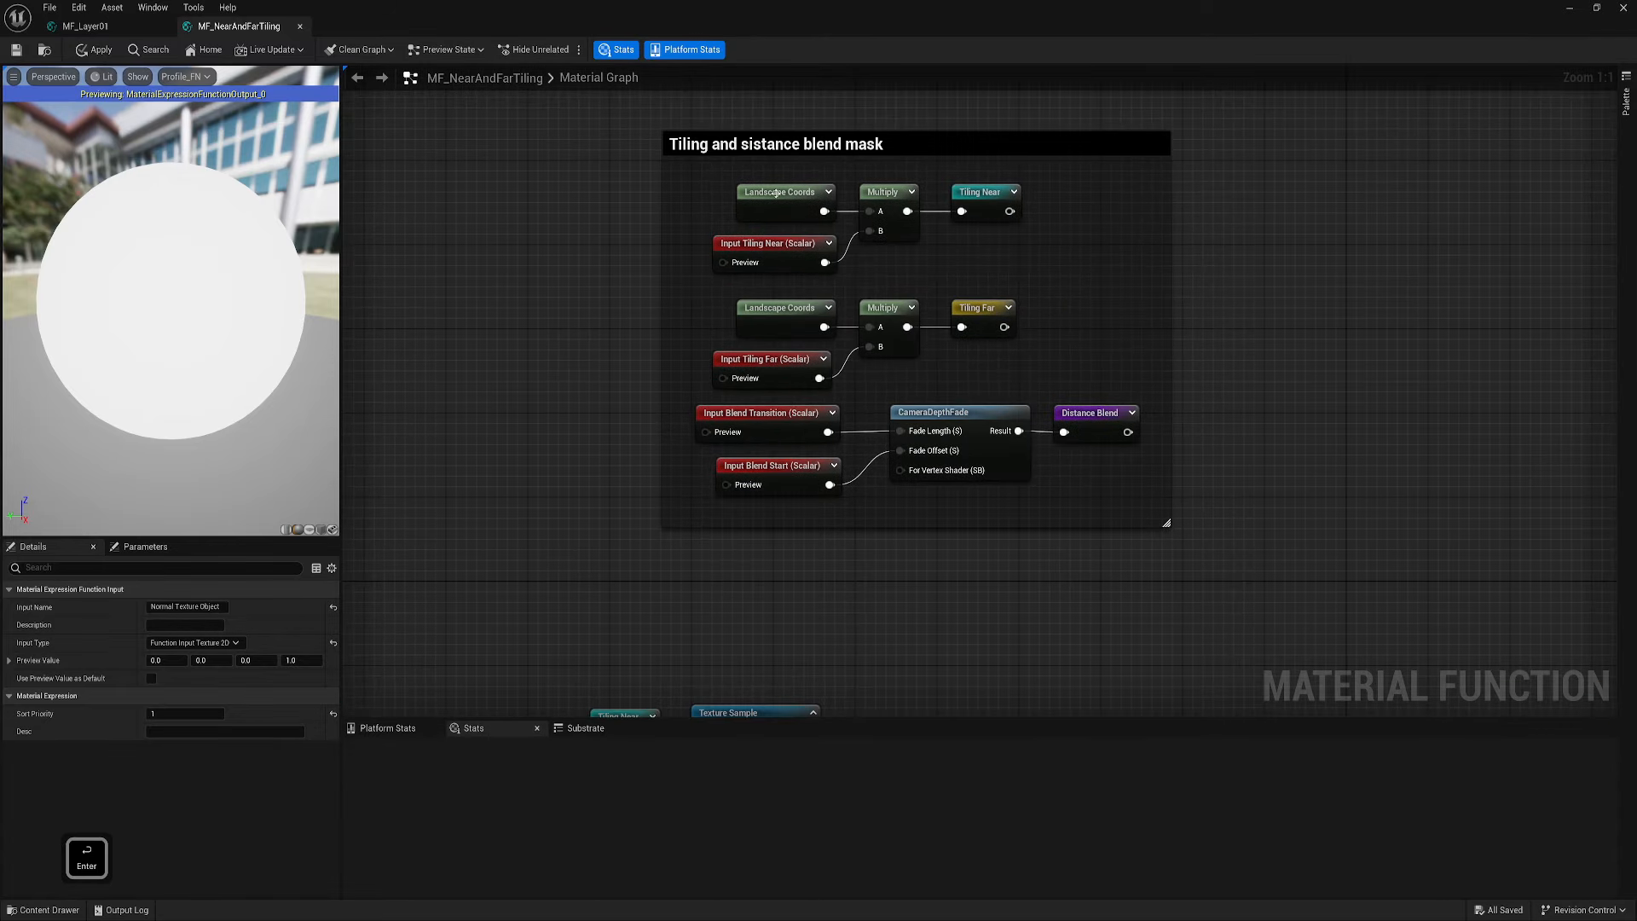
pyautogui.click(767, 247)
pyautogui.press('Return')
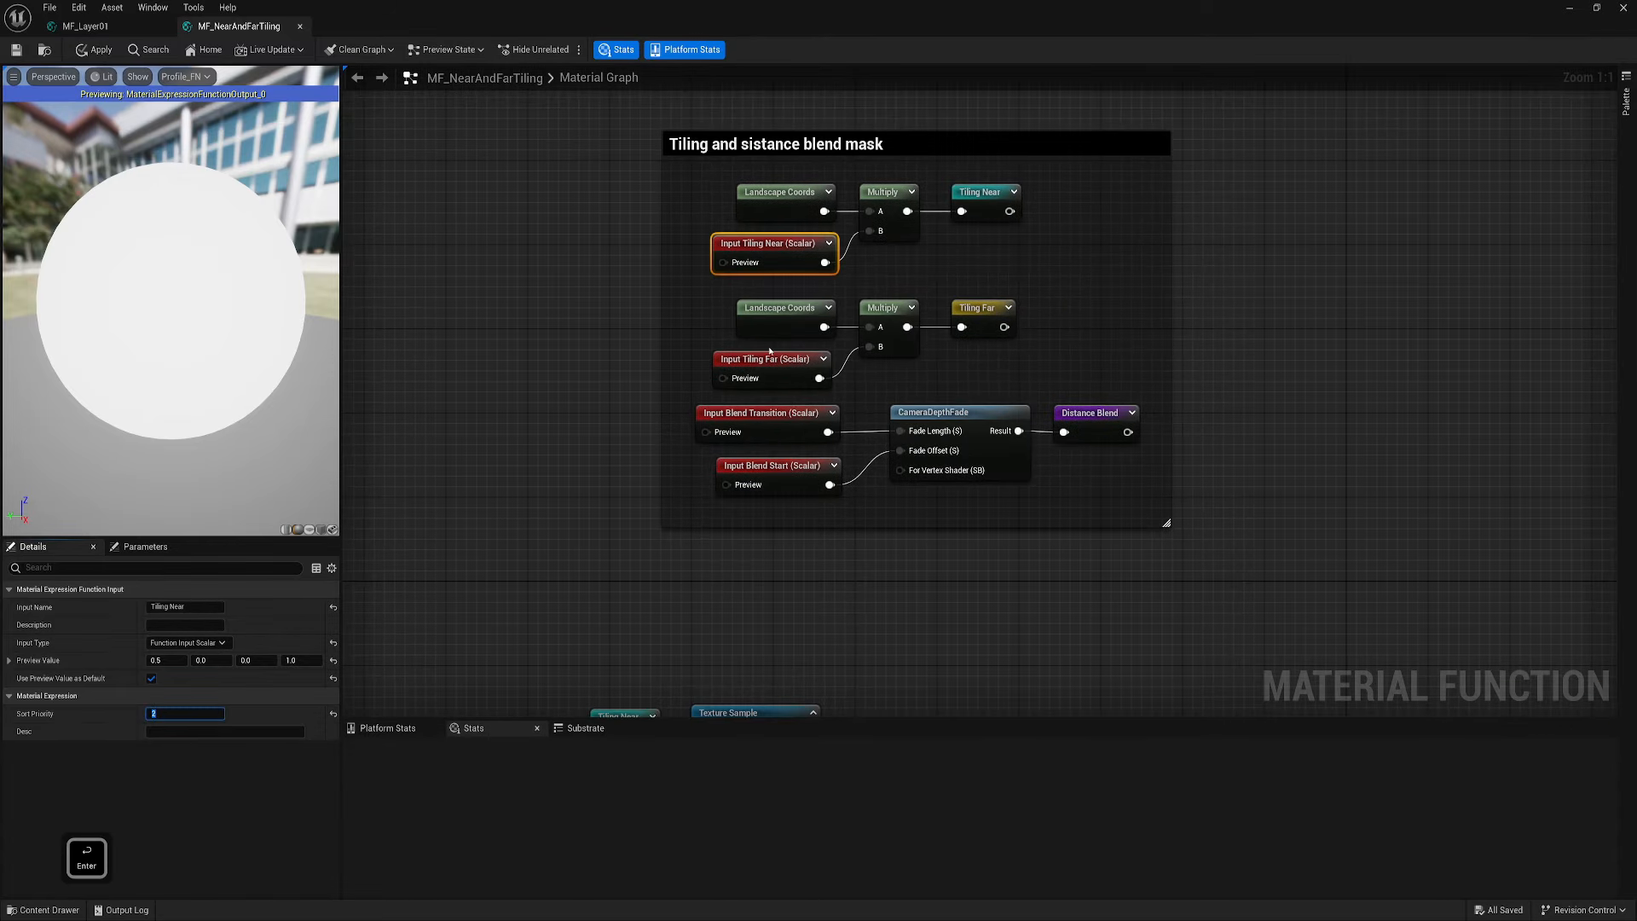
pyautogui.click(770, 357)
pyautogui.click(197, 712)
pyautogui.write('300')
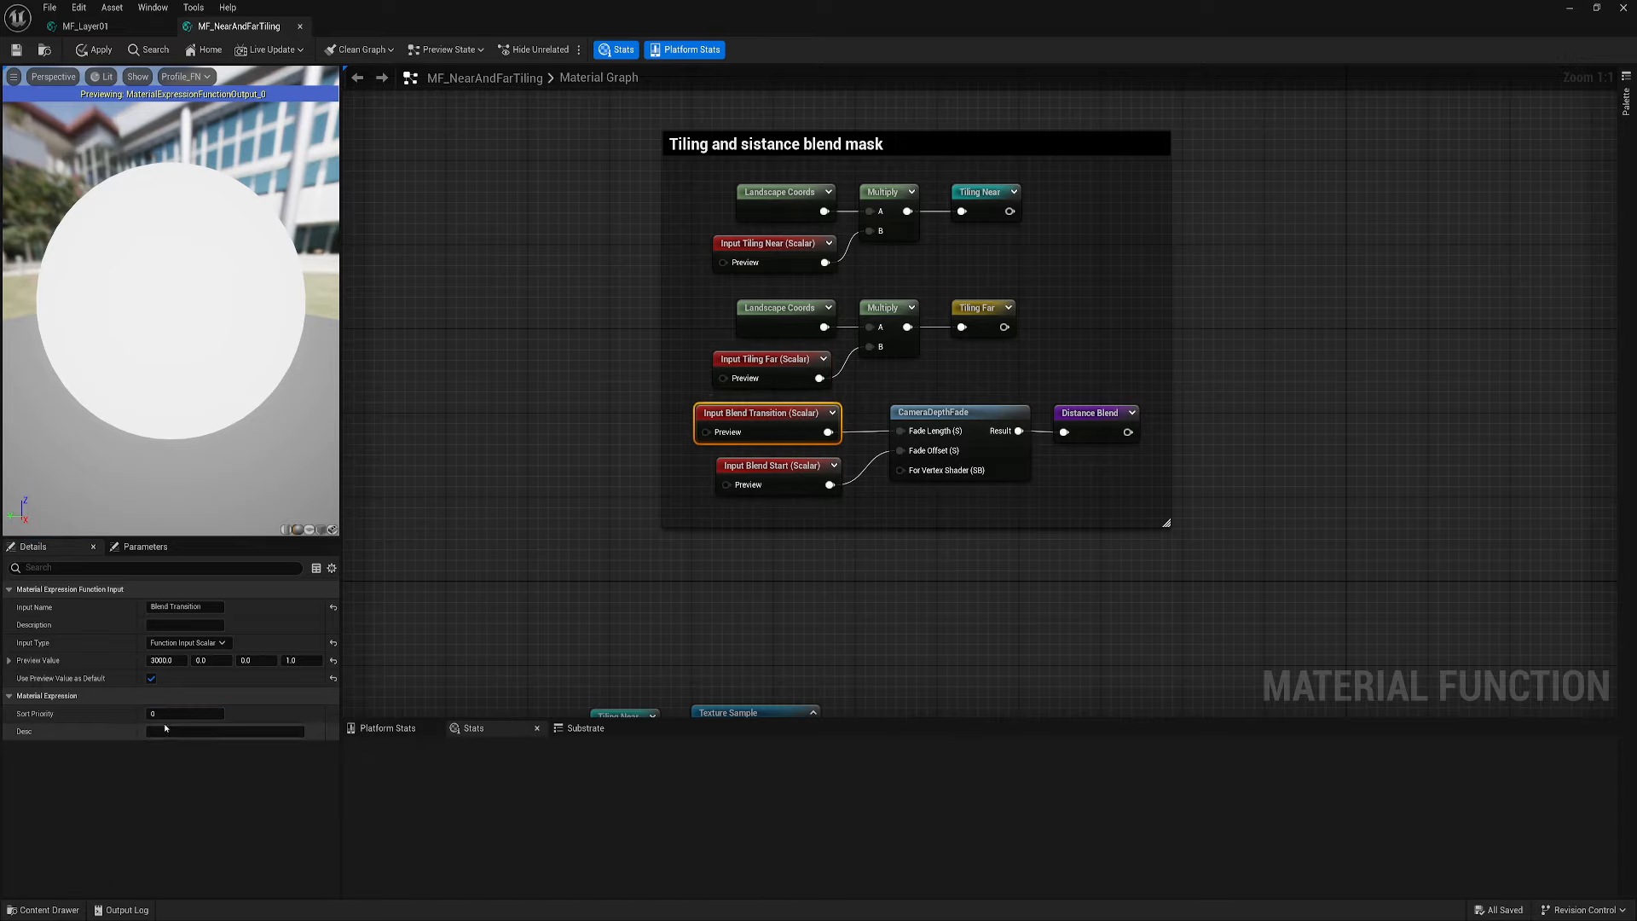
# Set the sort priority of the Blend Transition input to 6
pyautogui.click(185, 714)
pyautogui.write('6')
pyautogui.press('Return')
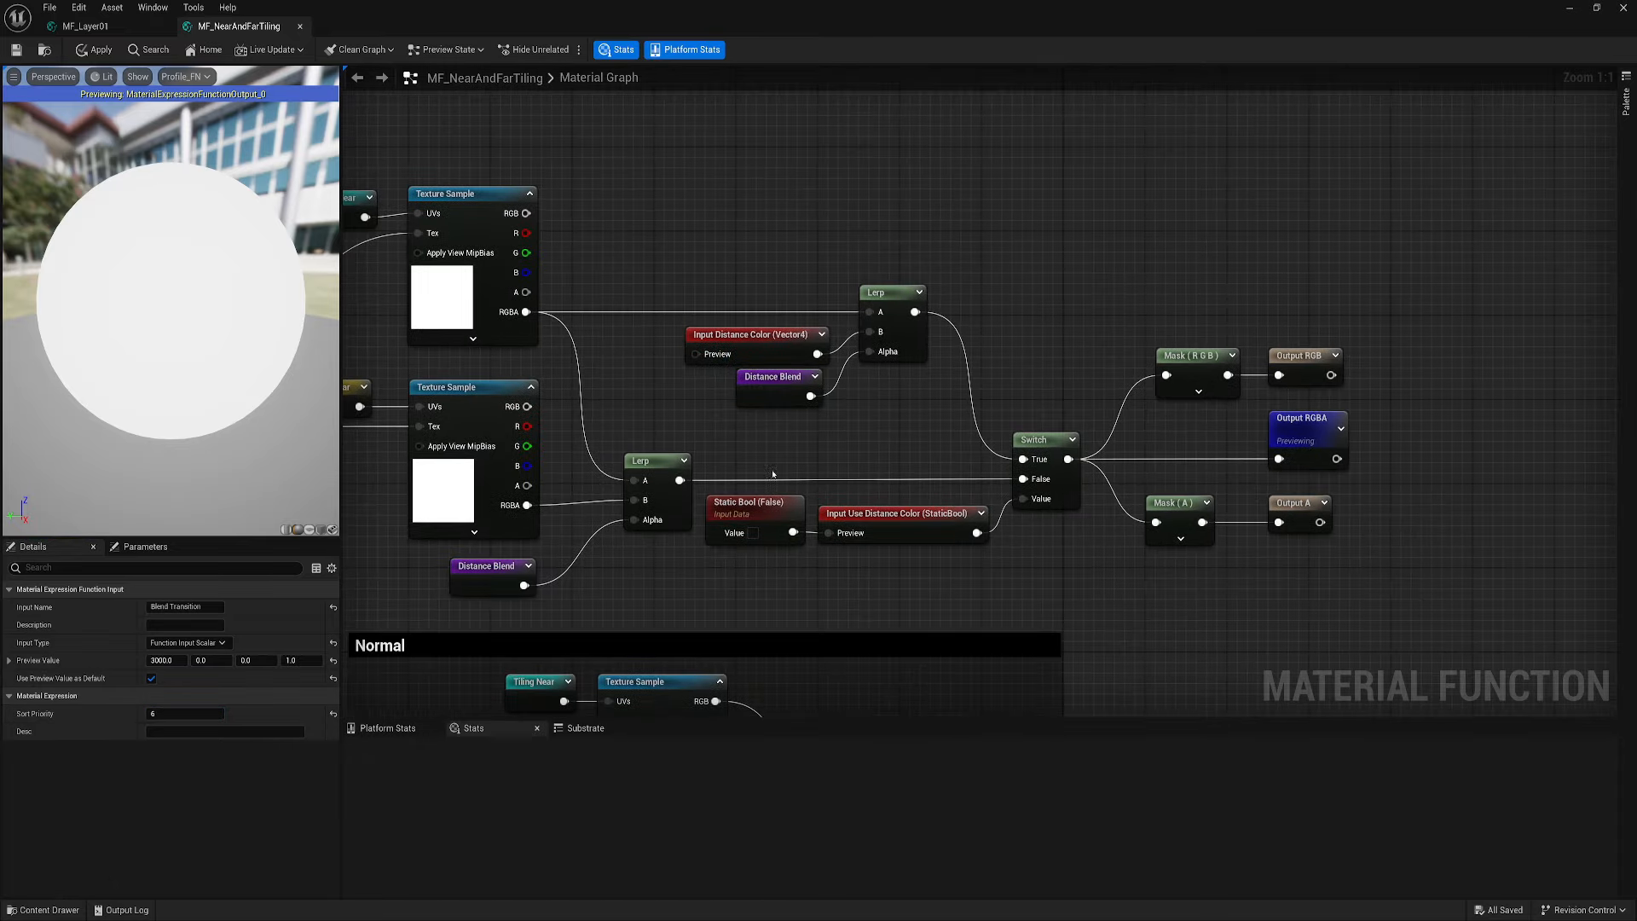
# Set the sort priority of the Use Distance Color input to 7 and the Distance Color input to 8
pyautogui.click(908, 519)
pyautogui.press('Home')
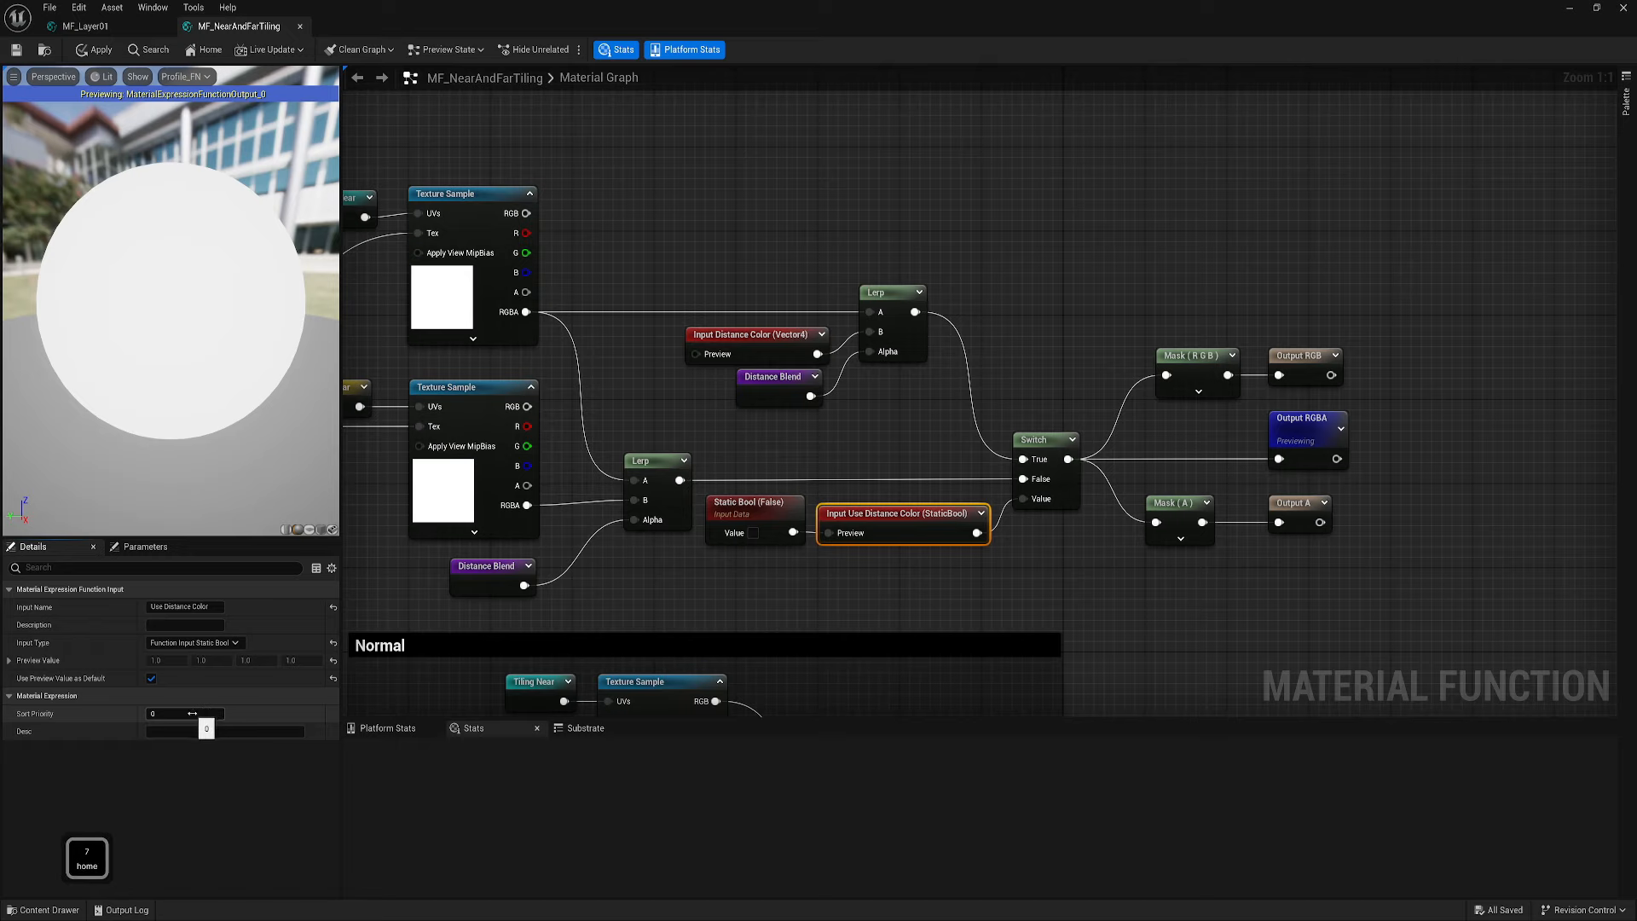
pyautogui.click(192, 714)
pyautogui.write('7')
pyautogui.press('Return')
pyautogui.click(797, 359)
pyautogui.click(185, 714)
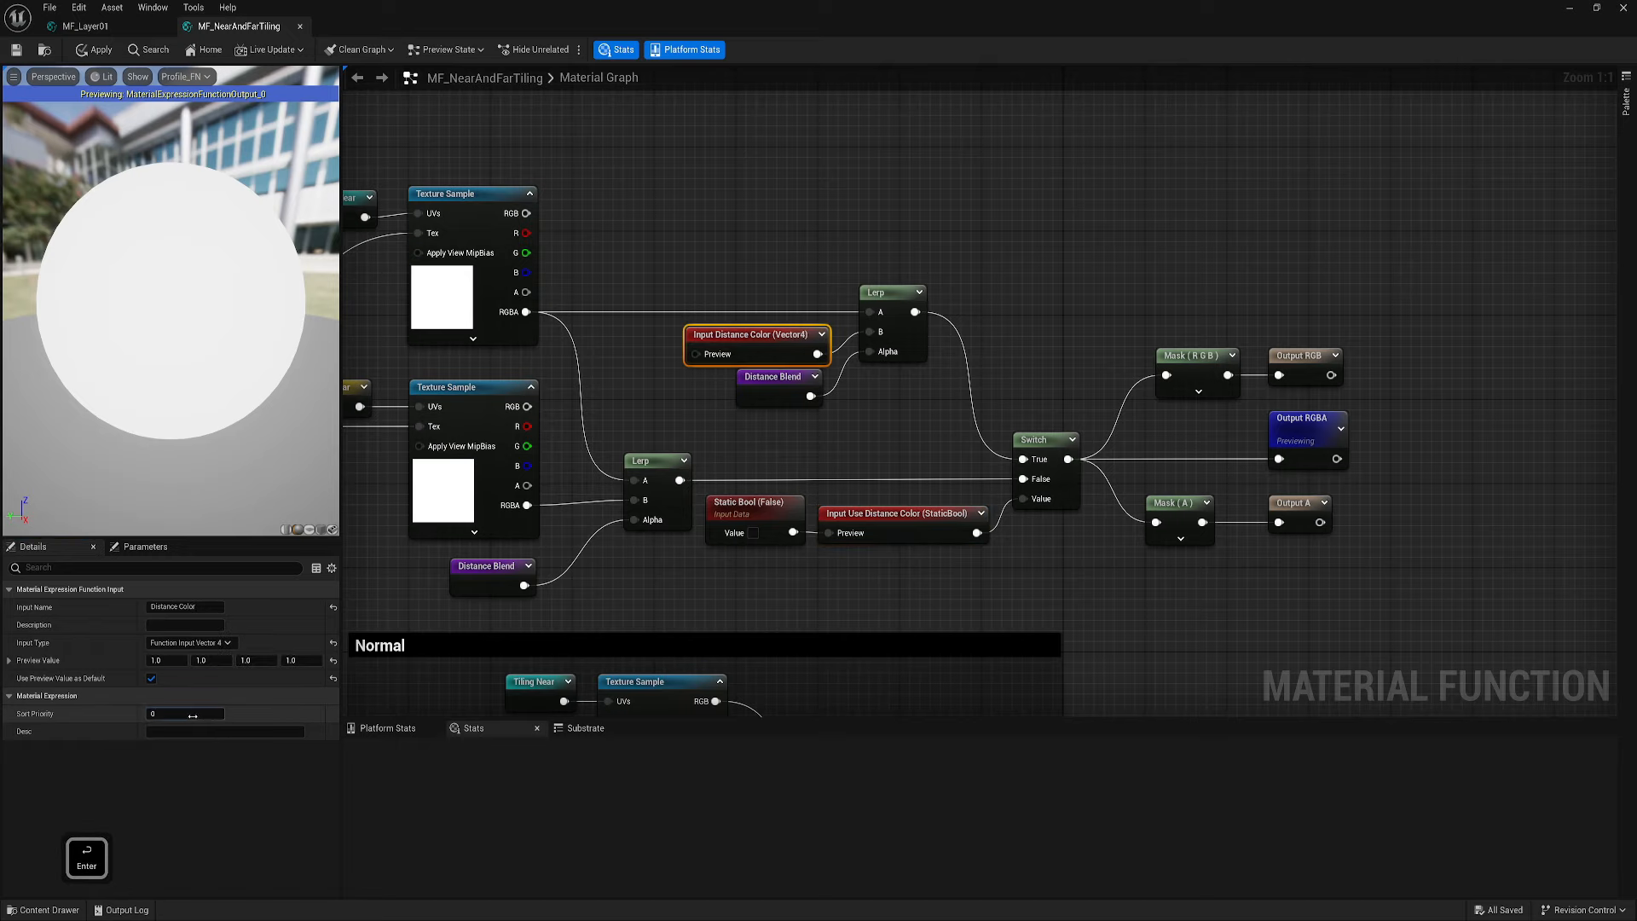
pyautogui.write('8')
pyautogui.press('Return')
# Return to the MF_Layer01 graph and shift the MF_NearAndFarTiling node slightly downward
pyautogui.click(99, 27)
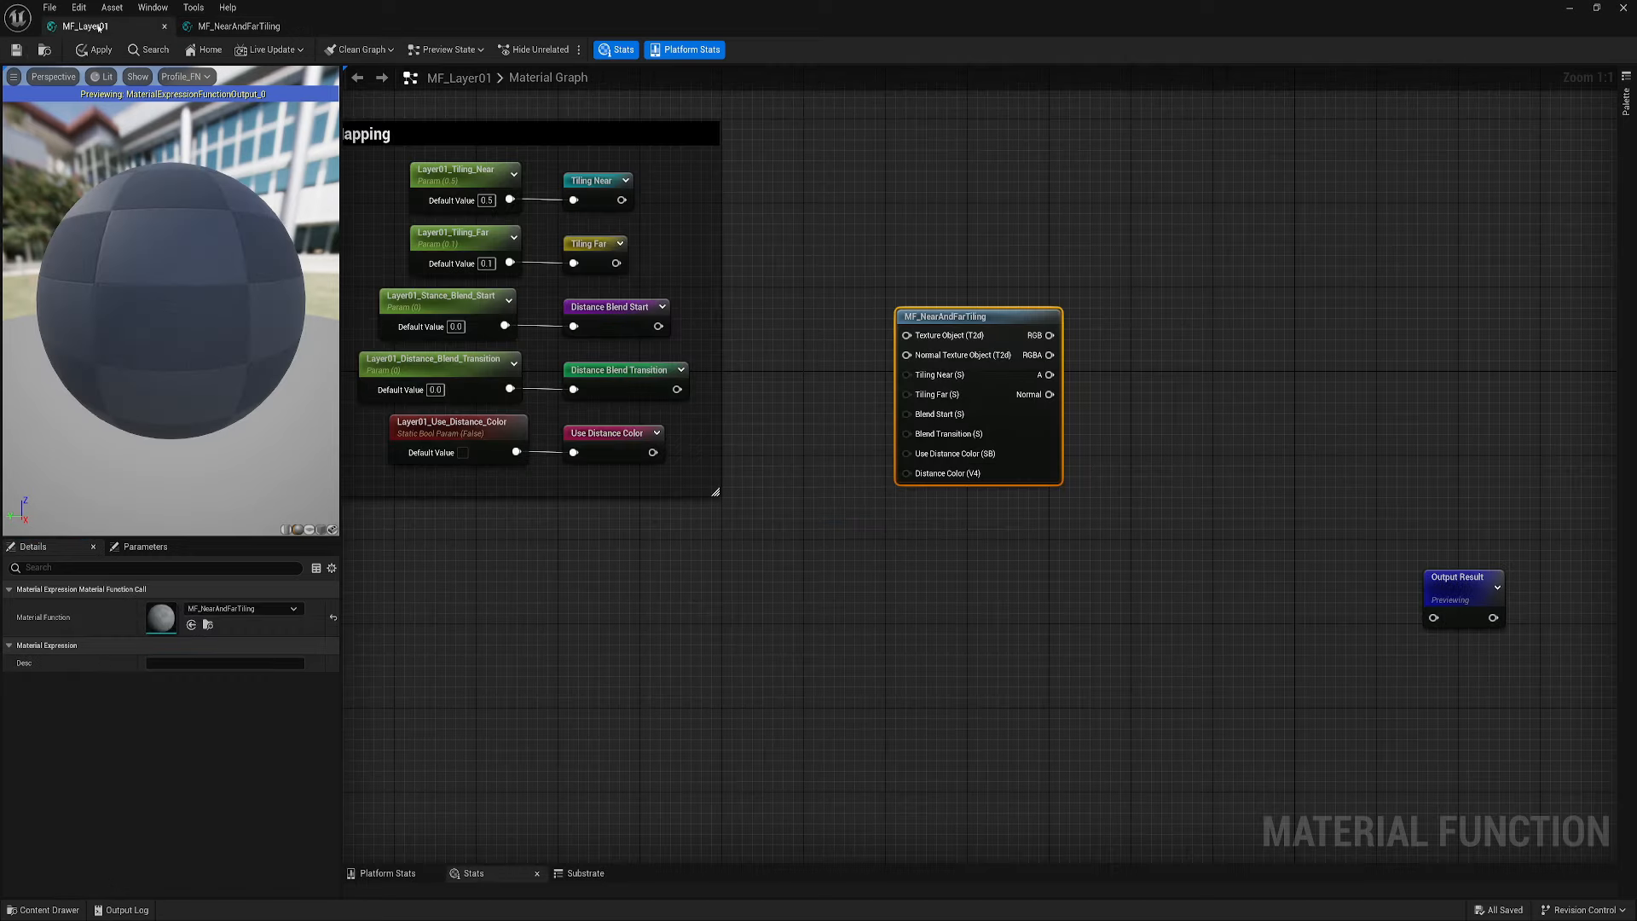
pyautogui.moveTo(853, 555); pyautogui.dragTo(730, 546, button='right')
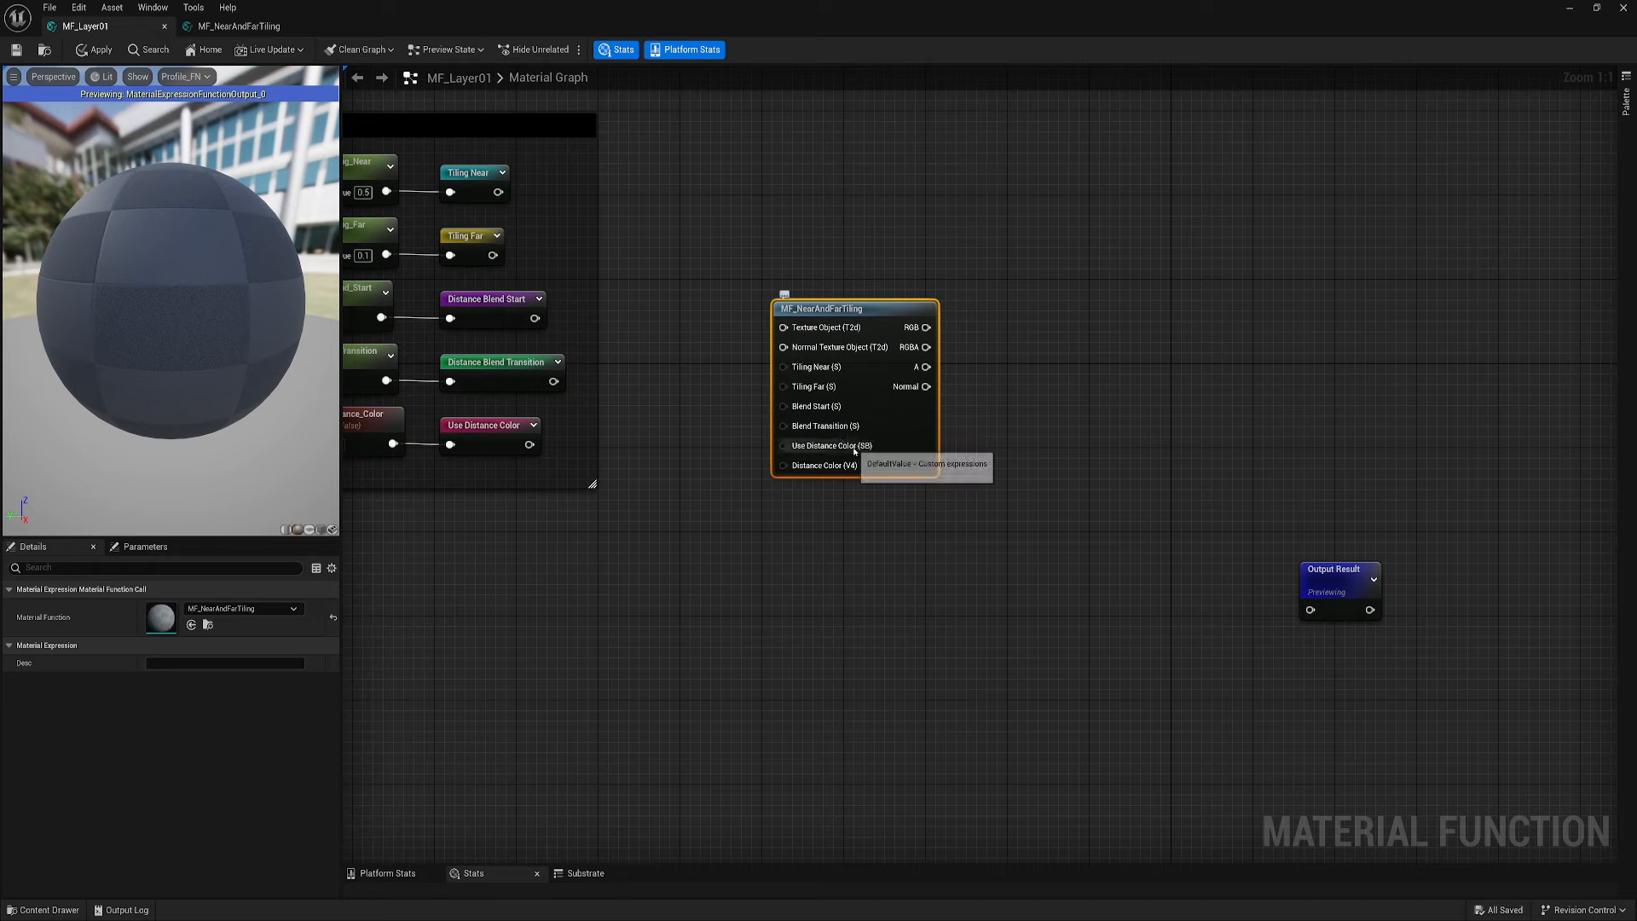
pyautogui.moveTo(895, 422); pyautogui.dragTo(917, 456)
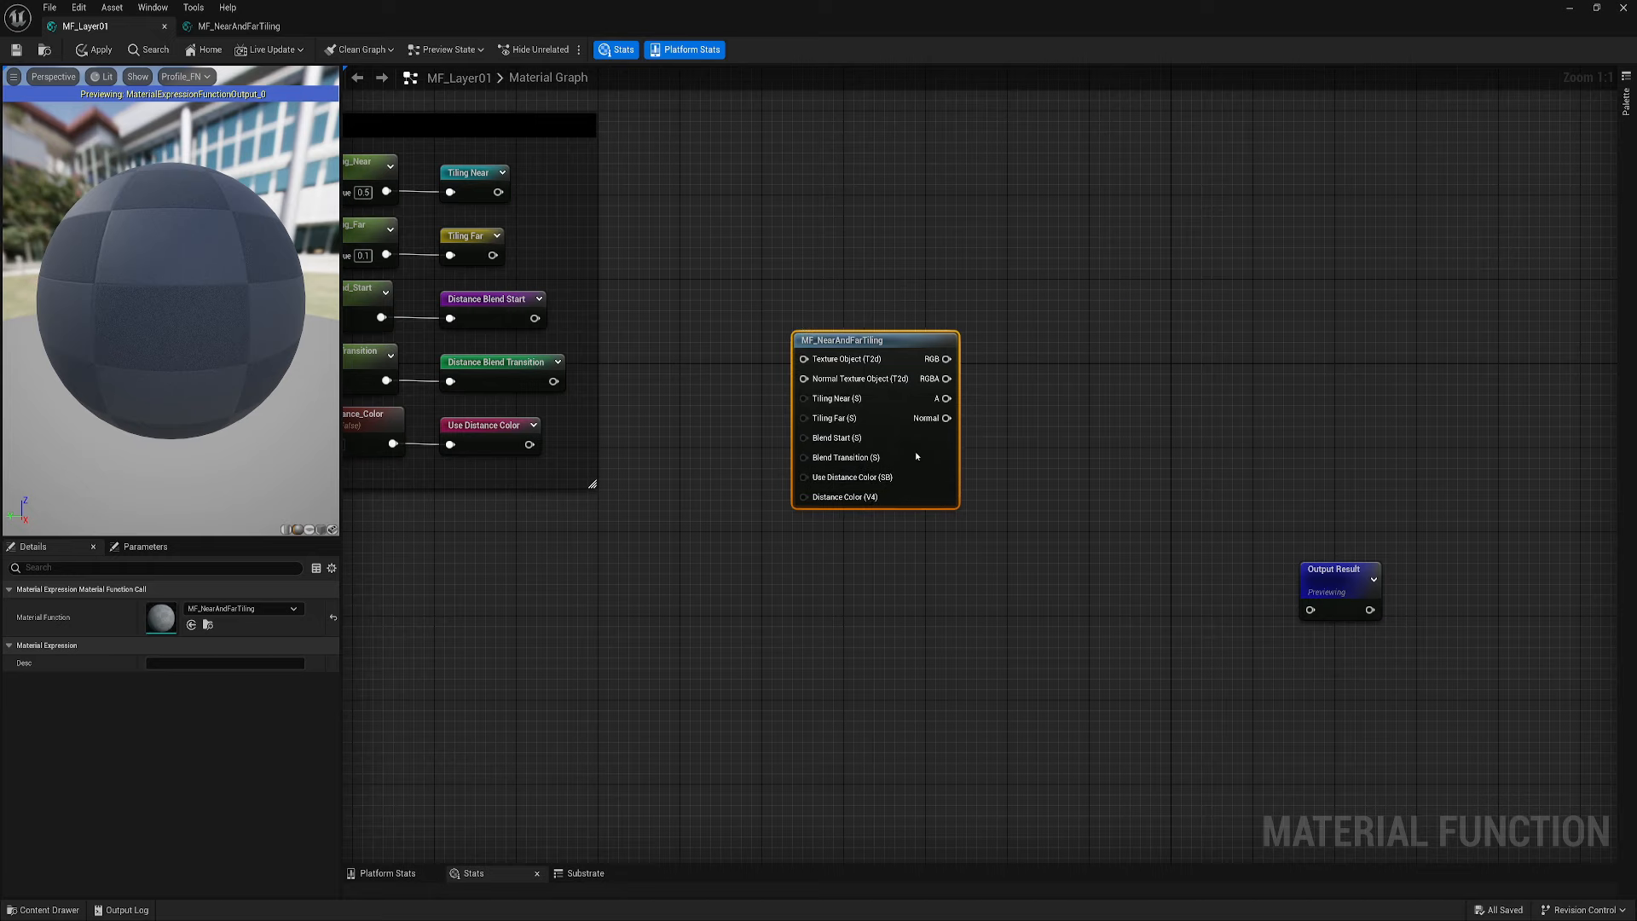
# Reopen MF_NearAndFarTiling, move its tiling and blend mask comment group closer to the texture nodes, and save and close the function
pyautogui.doubleClick(838, 369)
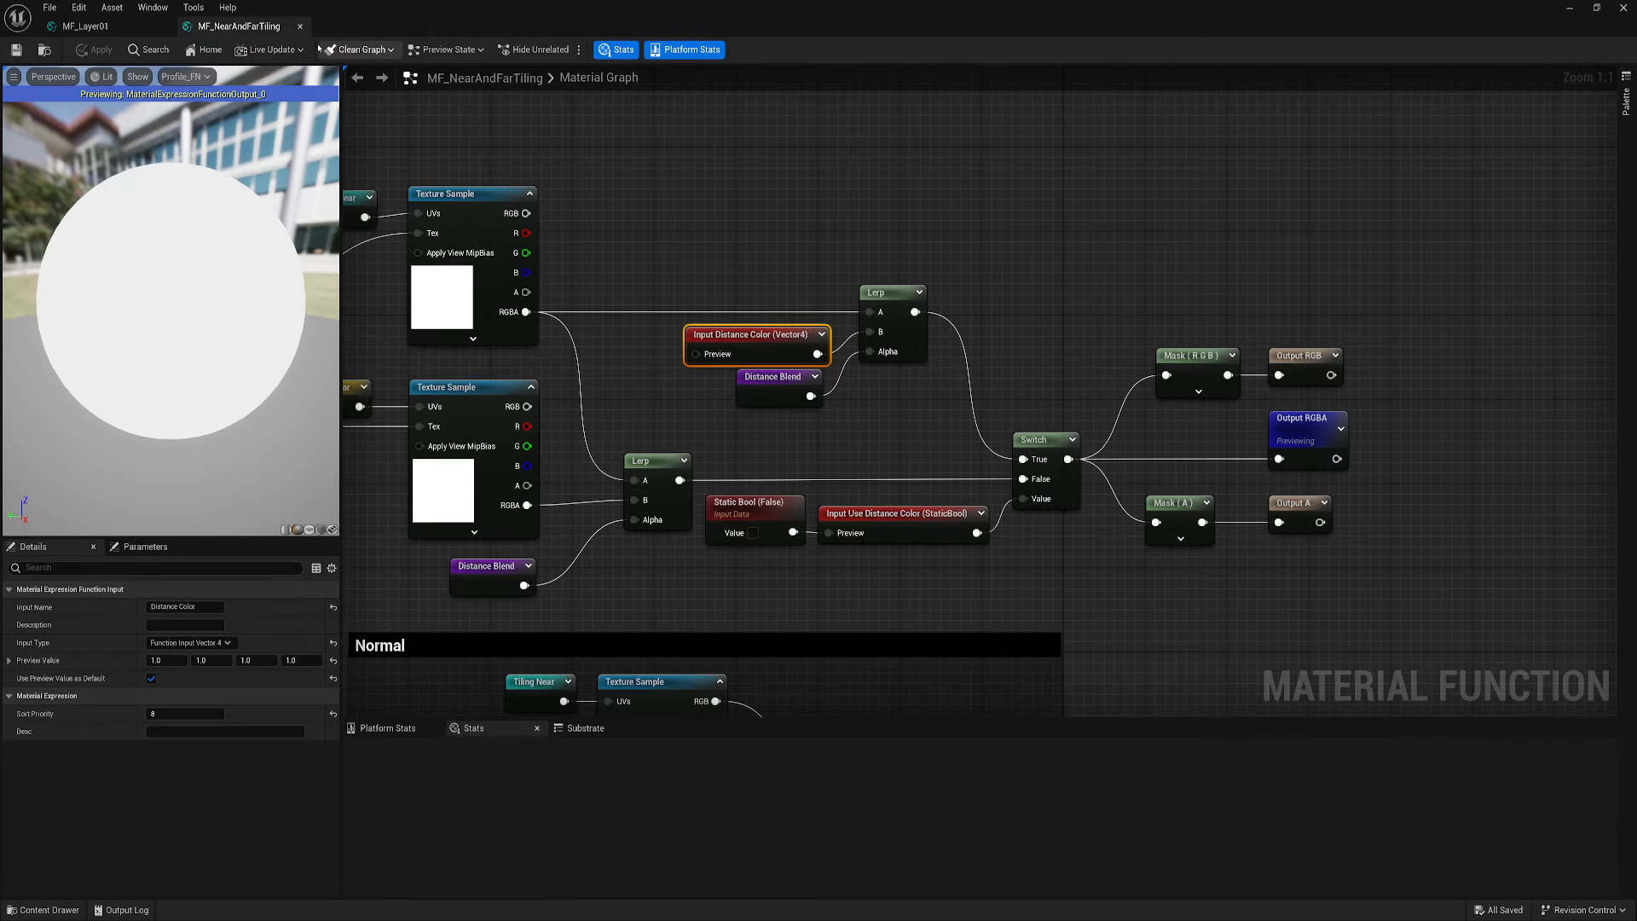
pyautogui.moveTo(527, 133); pyautogui.dragTo(753, 398, button='right')
pyautogui.scroll(-4, 753, 399)
pyautogui.moveTo(801, 149); pyautogui.dragTo(888, 269)
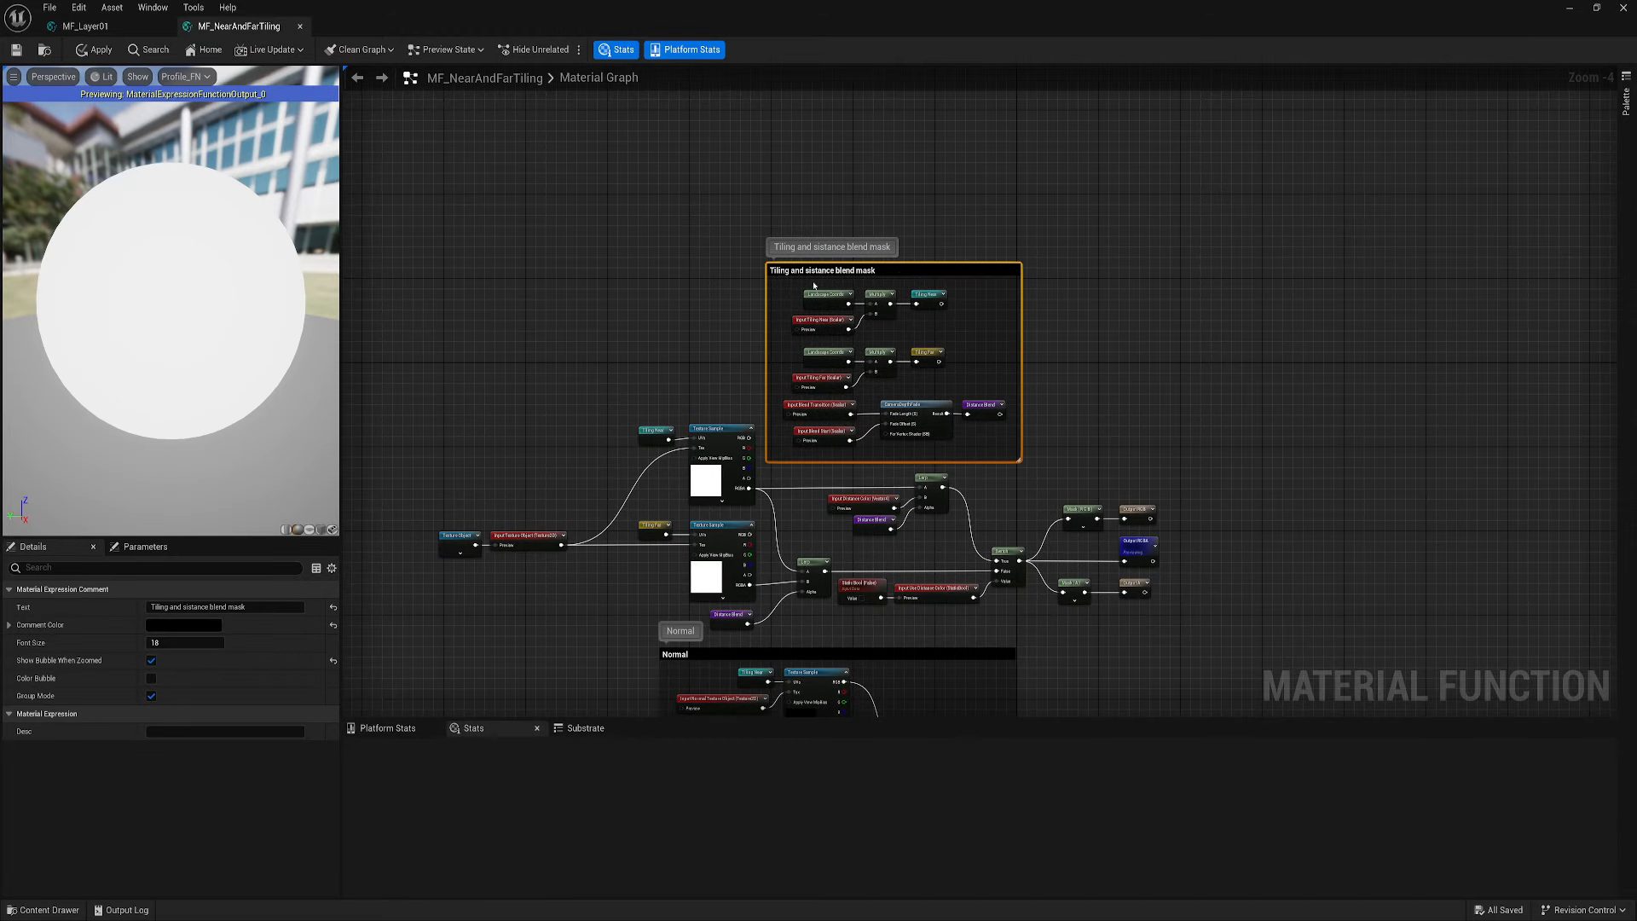
pyautogui.click(632, 281)
pyautogui.moveTo(631, 281); pyautogui.dragTo(631, 138, button='right')
pyautogui.click(18, 54)
pyautogui.click(301, 27)
# Reposition the MF_NearAndFarTiling node level with the Mapping group in the MF_Layer01 graph, leaving space for its input connections
pyautogui.moveTo(1065, 542); pyautogui.dragTo(1006, 542, button='right')
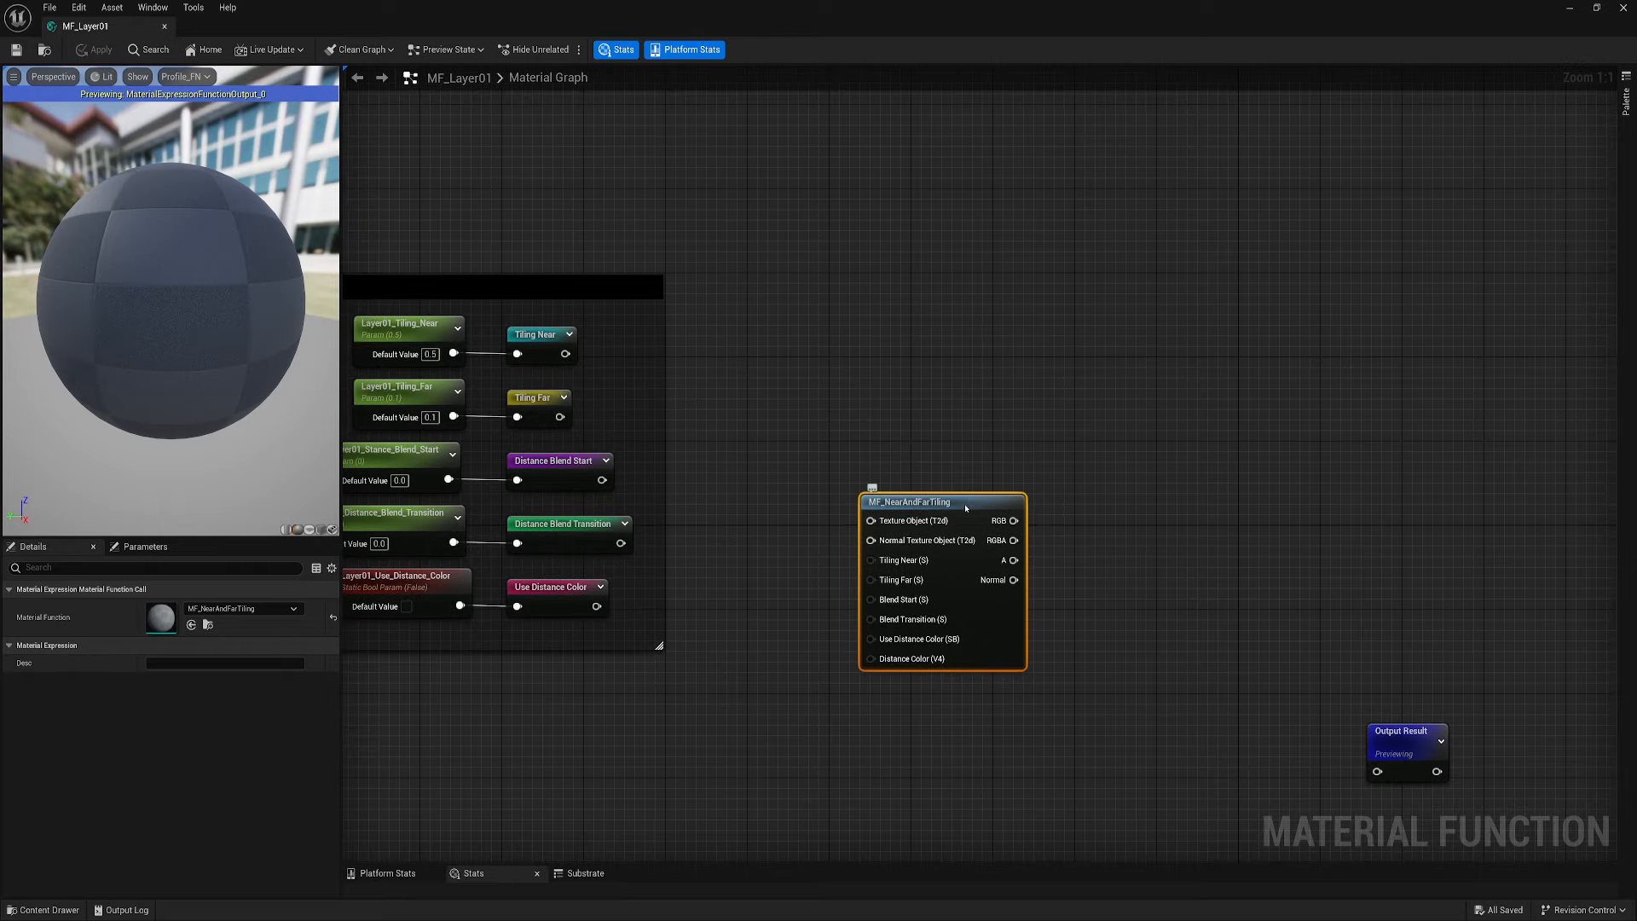
pyautogui.moveTo(966, 505); pyautogui.dragTo(975, 392)
pyautogui.moveTo(716, 463); pyautogui.dragTo(938, 424, button='right')
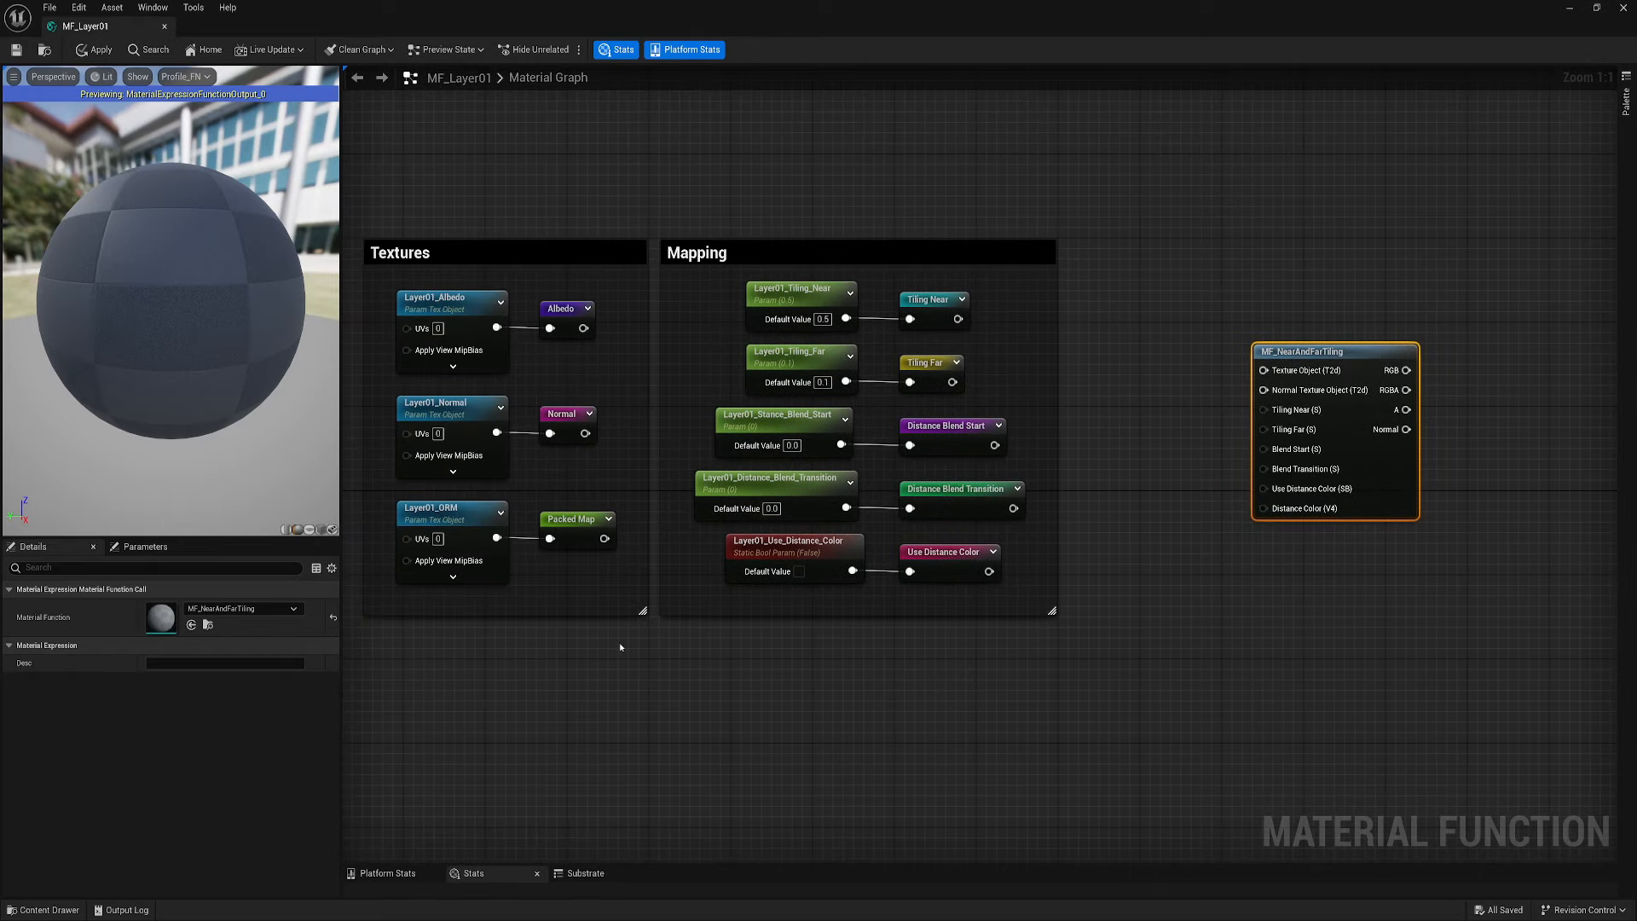
pyautogui.moveTo(619, 646); pyautogui.dragTo(523, 625, button='right')
pyautogui.moveTo(664, 634); pyautogui.dragTo(508, 650, button='right')
pyautogui.moveTo(983, 393); pyautogui.dragTo(1026, 383)
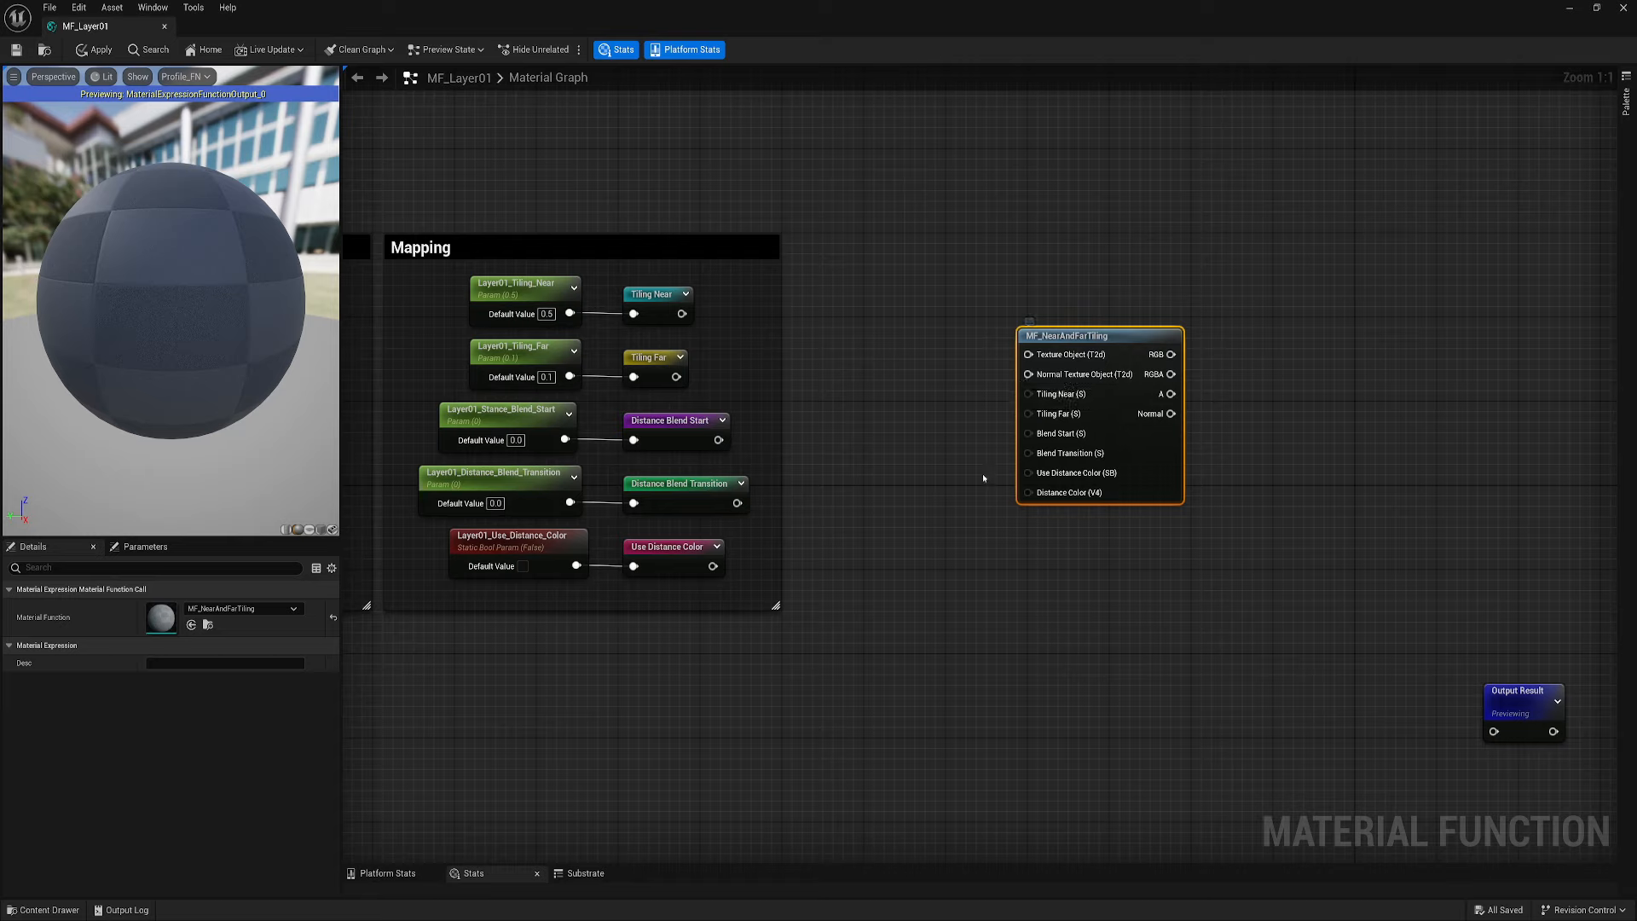
# Duplicate the MF_NearAndFarTiling node and place the copy in the empty area below the original
pyautogui.moveTo(1158, 484); pyautogui.dragTo(1051, 355, button='right')
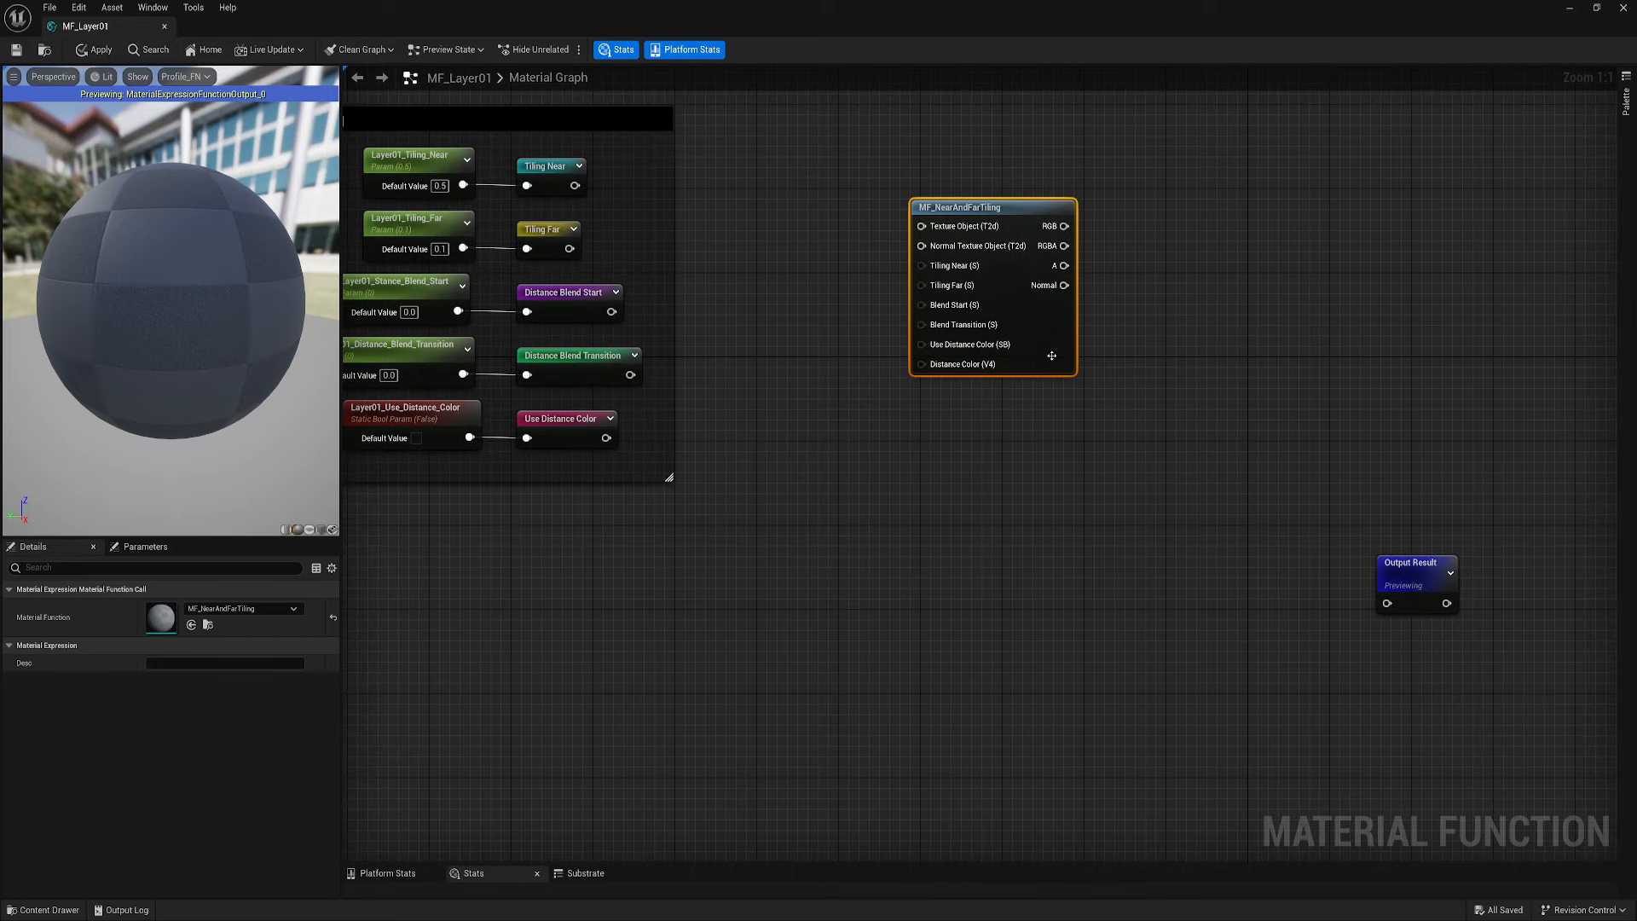
pyautogui.hotkey('ctrl', 'c')
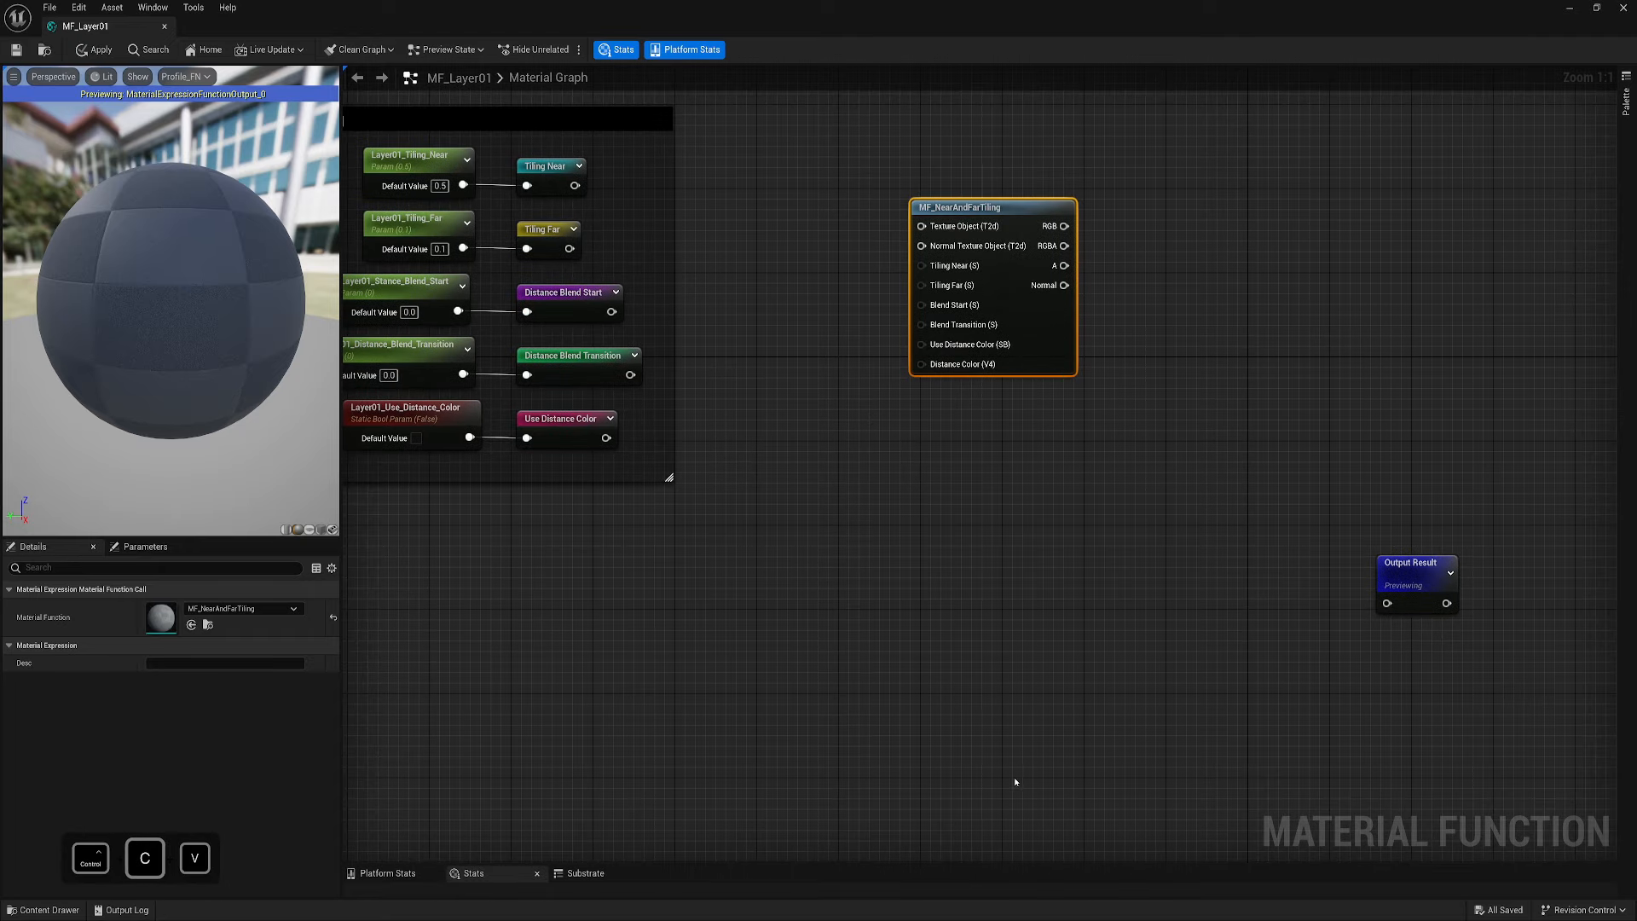
pyautogui.hotkey('ctrl', 'v')
pyautogui.moveTo(1071, 744); pyautogui.dragTo(1134, 733)
pyautogui.moveTo(934, 633); pyautogui.dragTo(932, 484, button='right')
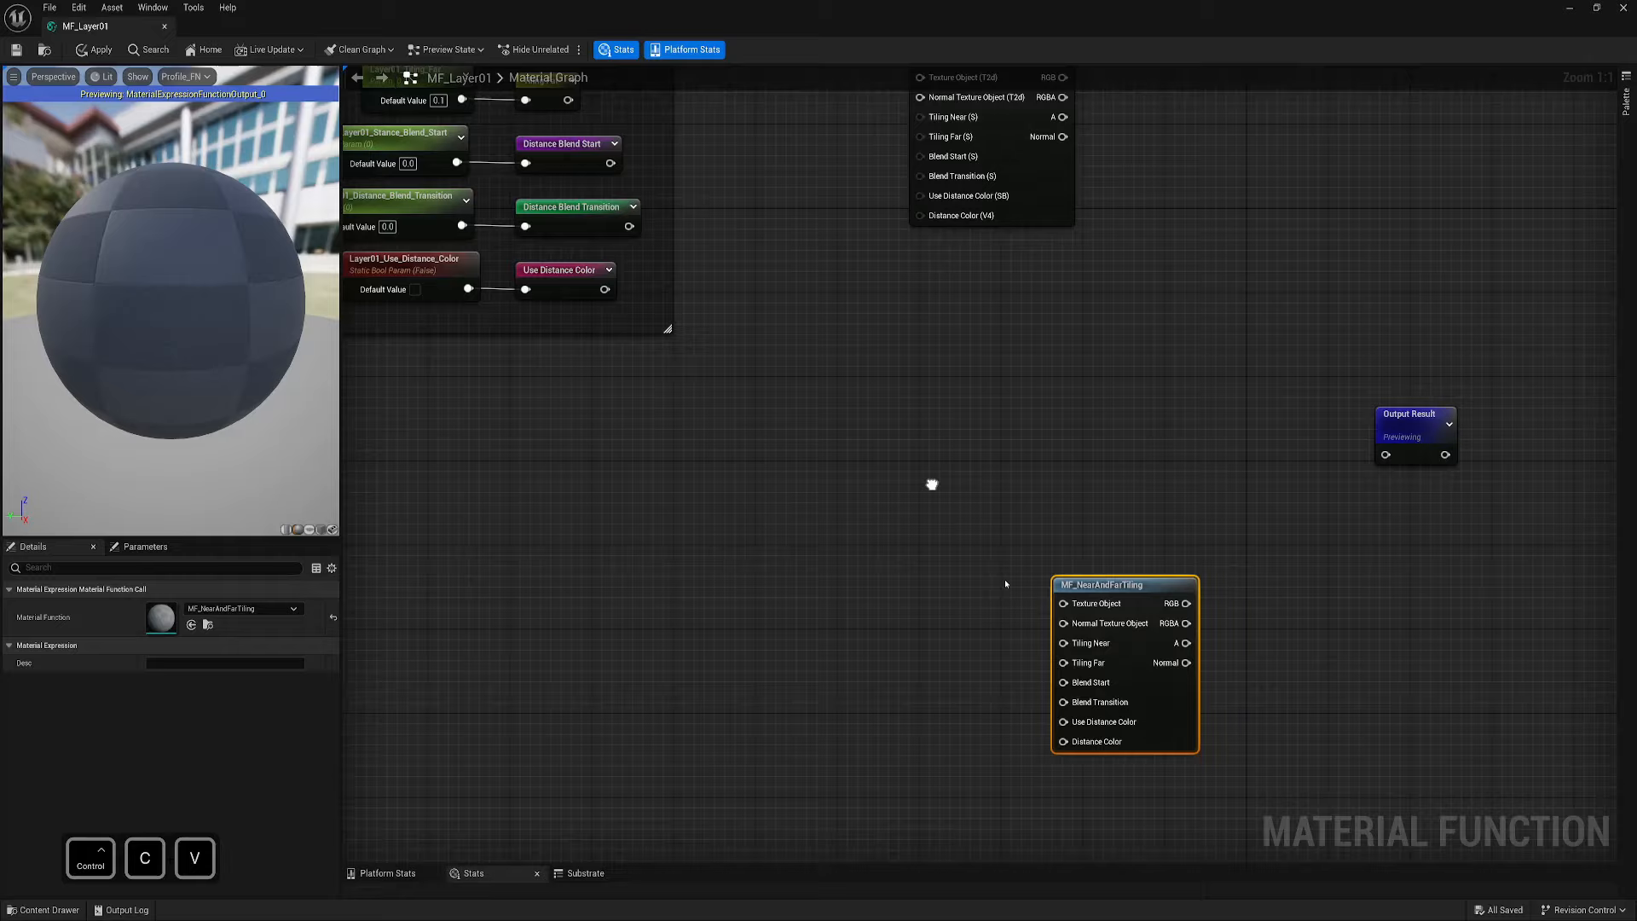
pyautogui.moveTo(928, 336); pyautogui.dragTo(929, 588, button='right')
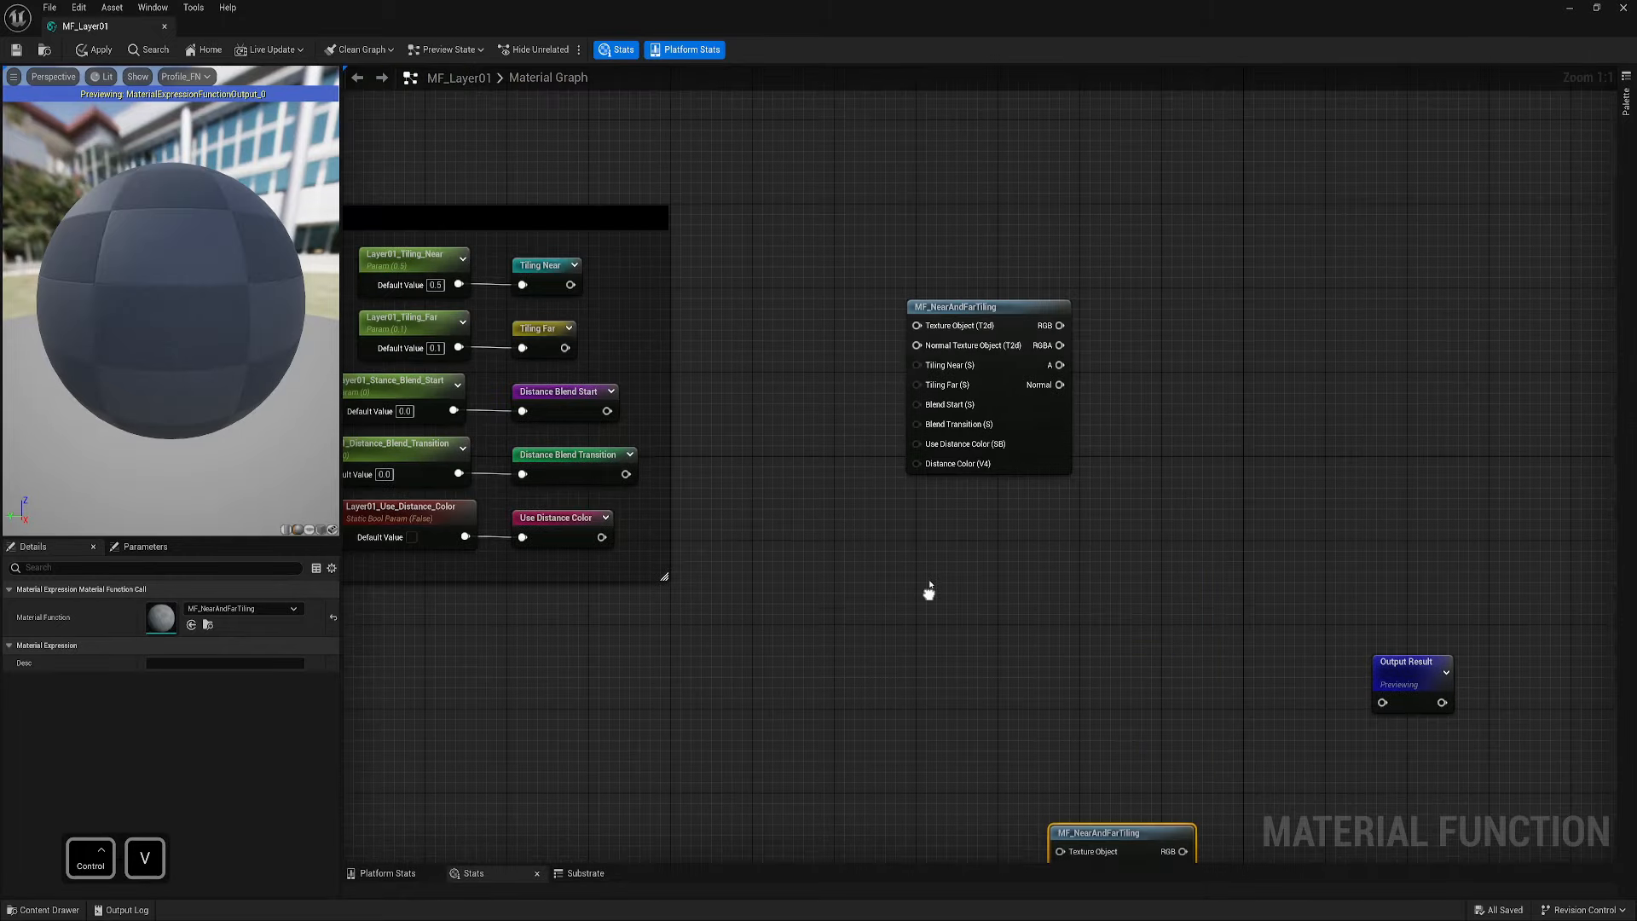
# Open MF_NearAndFarTiling to examine its output nodes and Normal group, and close the function again
pyautogui.doubleClick(1008, 316)
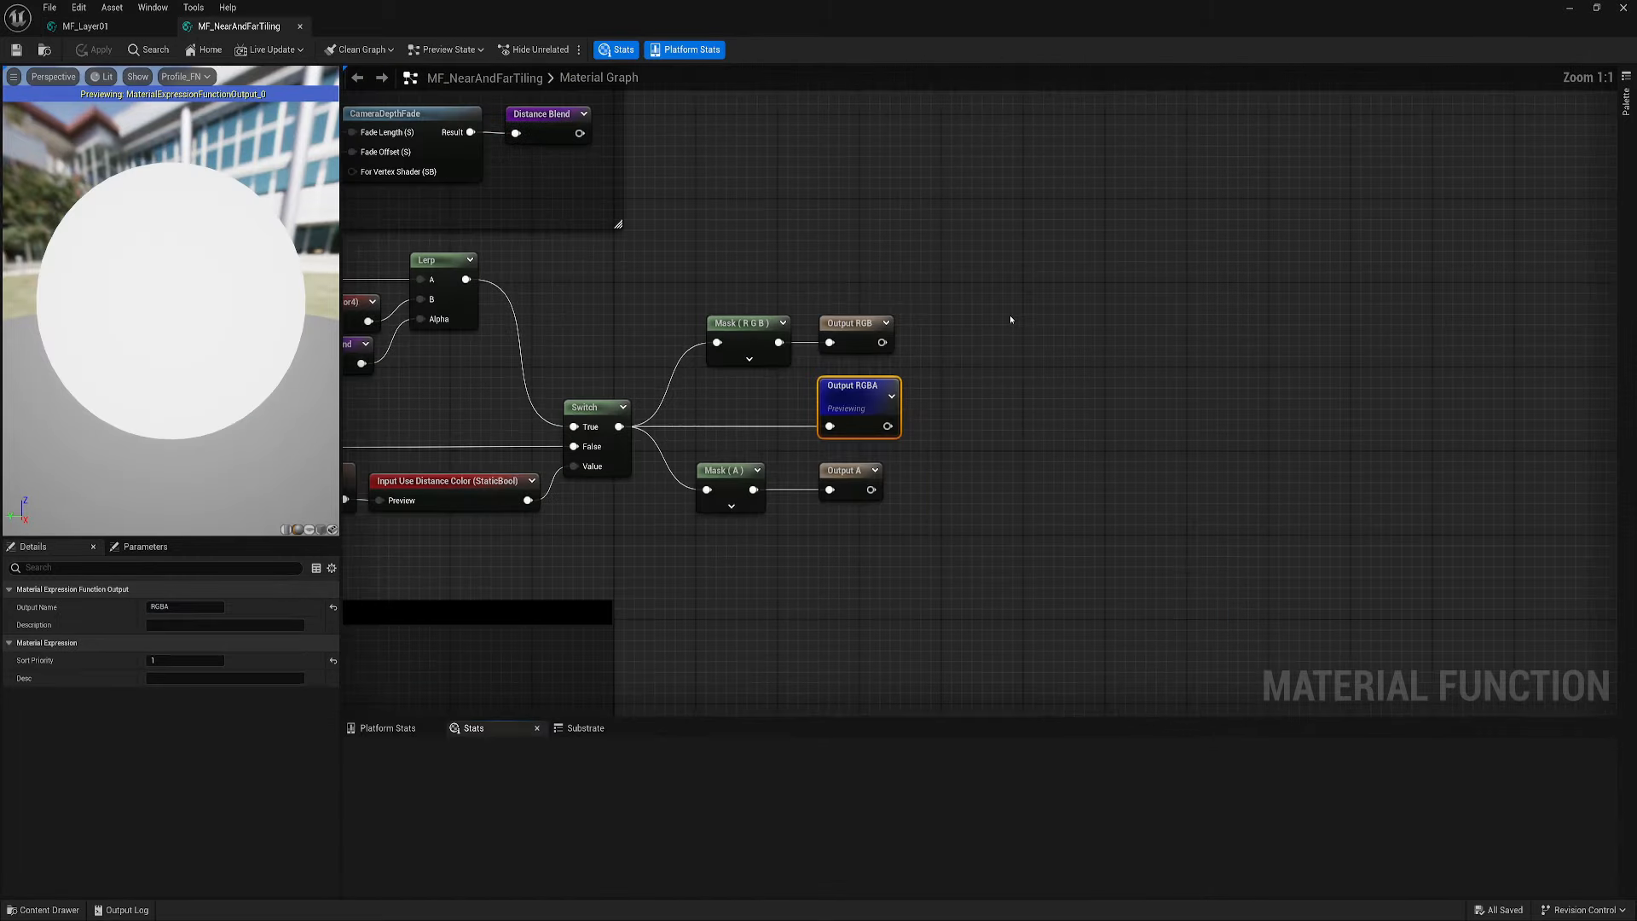
pyautogui.moveTo(534, 760); pyautogui.dragTo(971, 393, button='right')
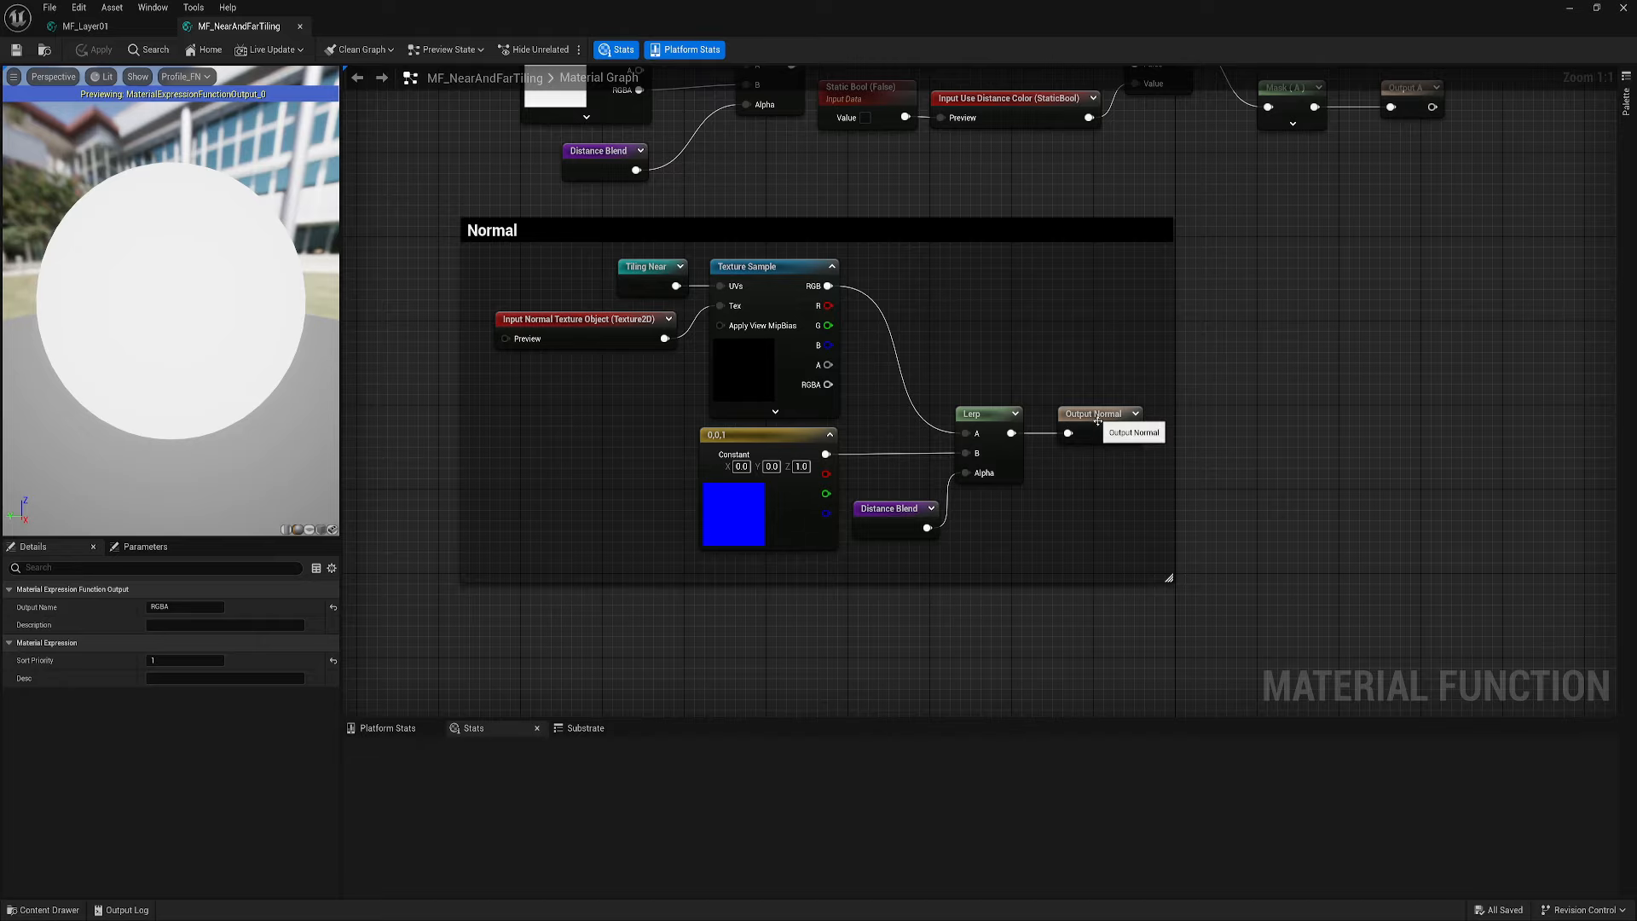
pyautogui.moveTo(1128, 309); pyautogui.dragTo(1119, 426, button='right')
pyautogui.click(300, 27)
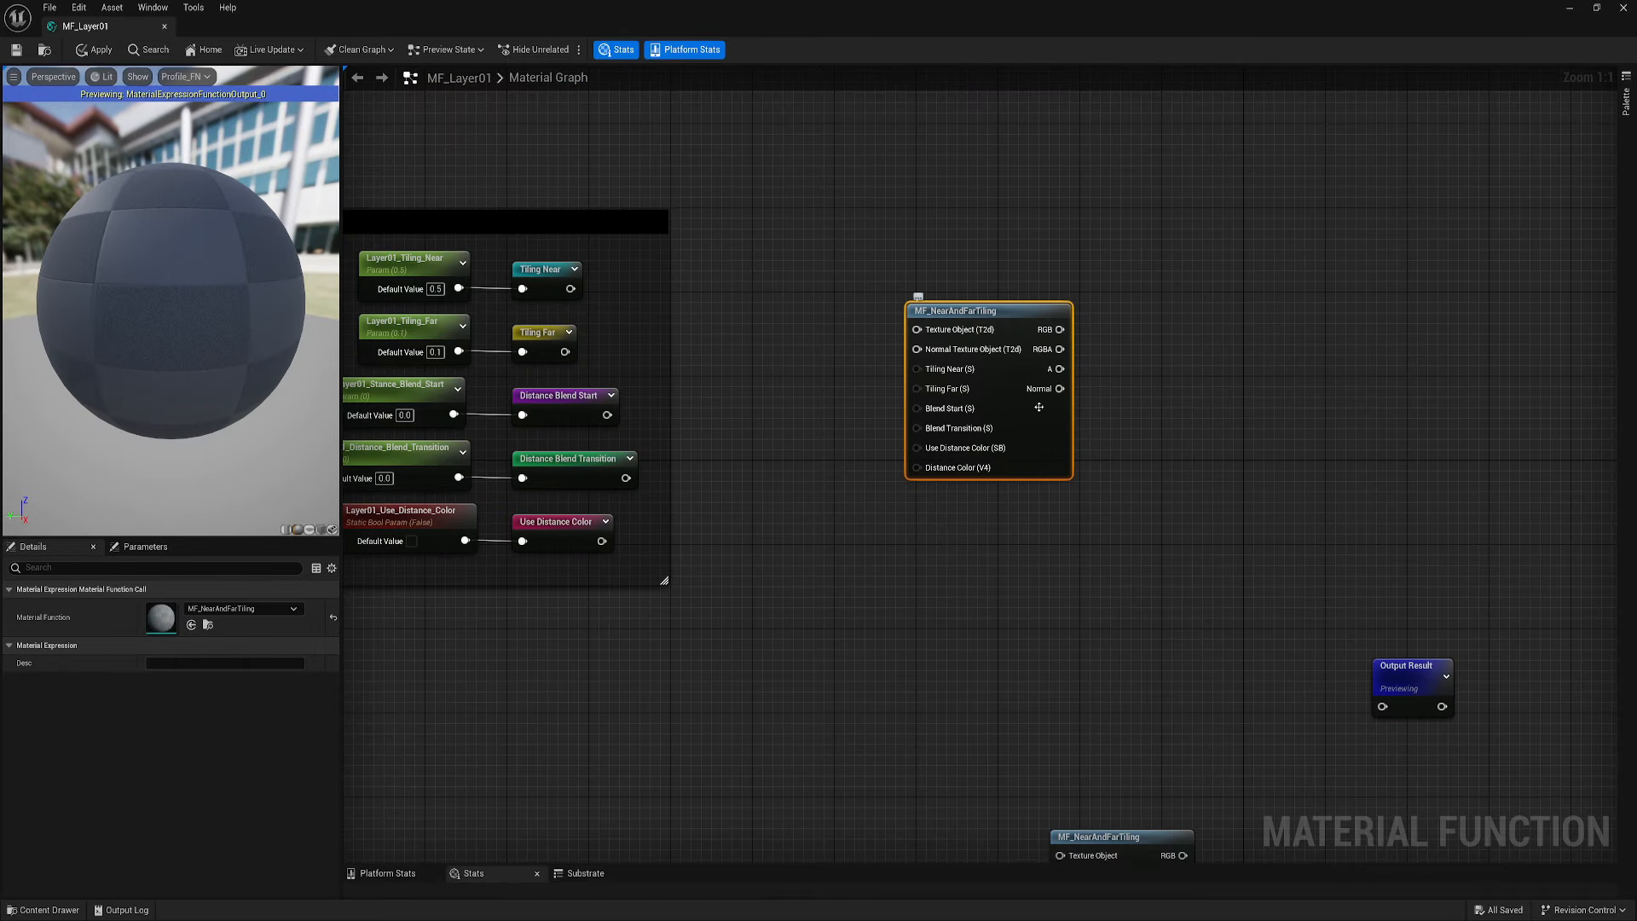
pyautogui.moveTo(836, 353); pyautogui.dragTo(843, 405, button='right')
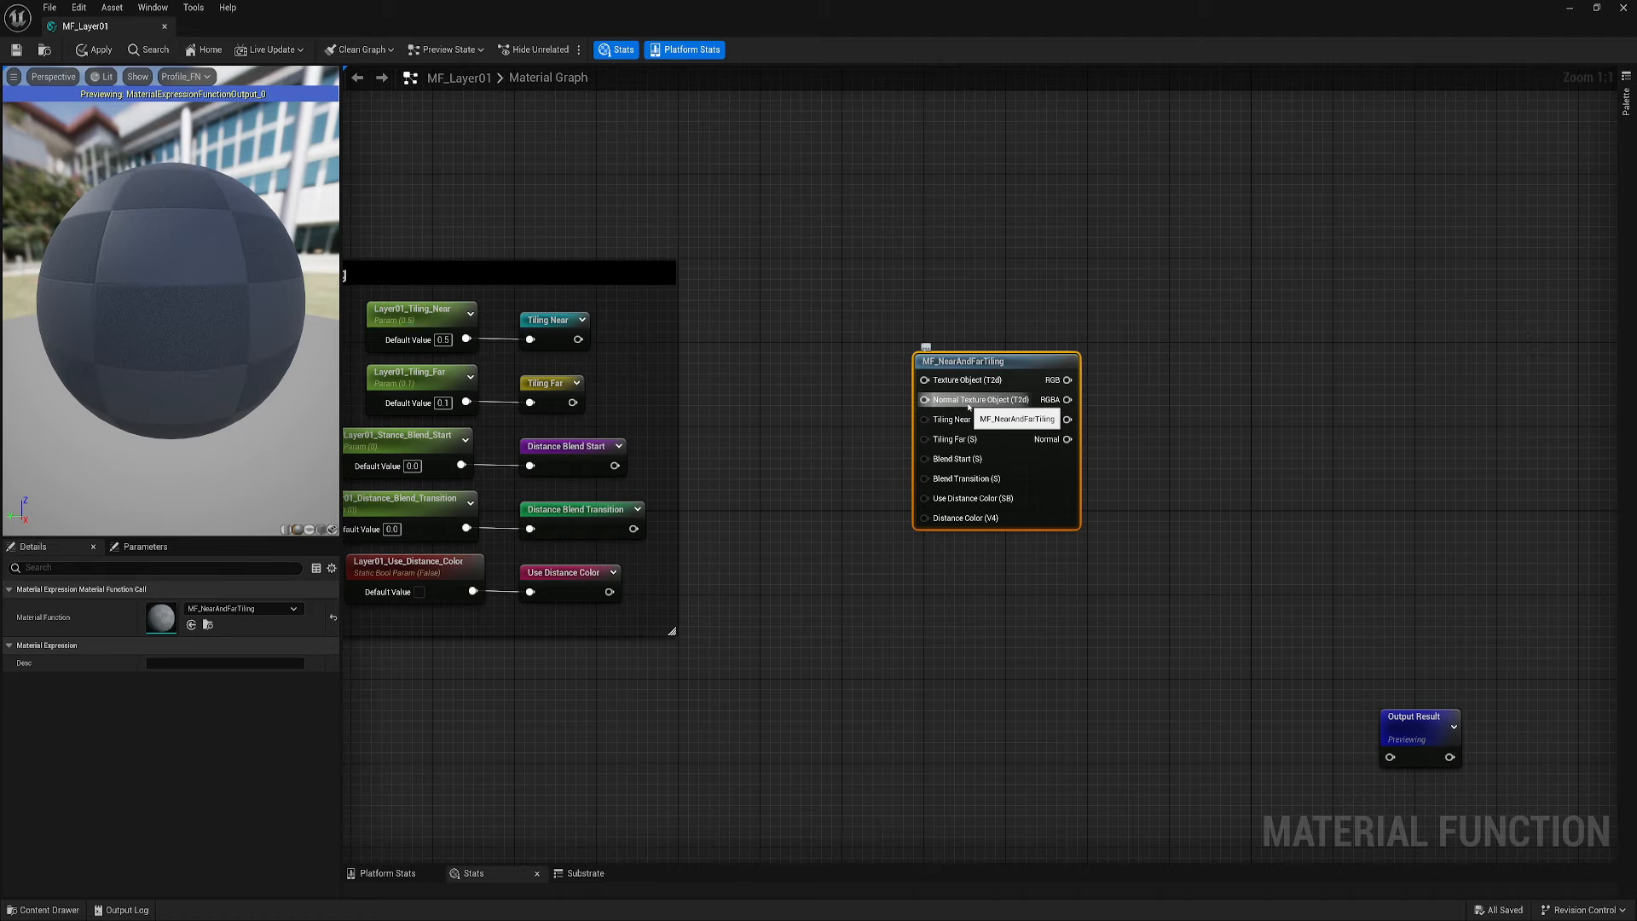
# Feed the Packed Map, Tiling Near and Tiling Far reroutes into MF_NearAndFarTiling's Texture Object, Tiling Near and Tiling Far inputs
pyautogui.moveTo(814, 415); pyautogui.dragTo(844, 415, button='right')
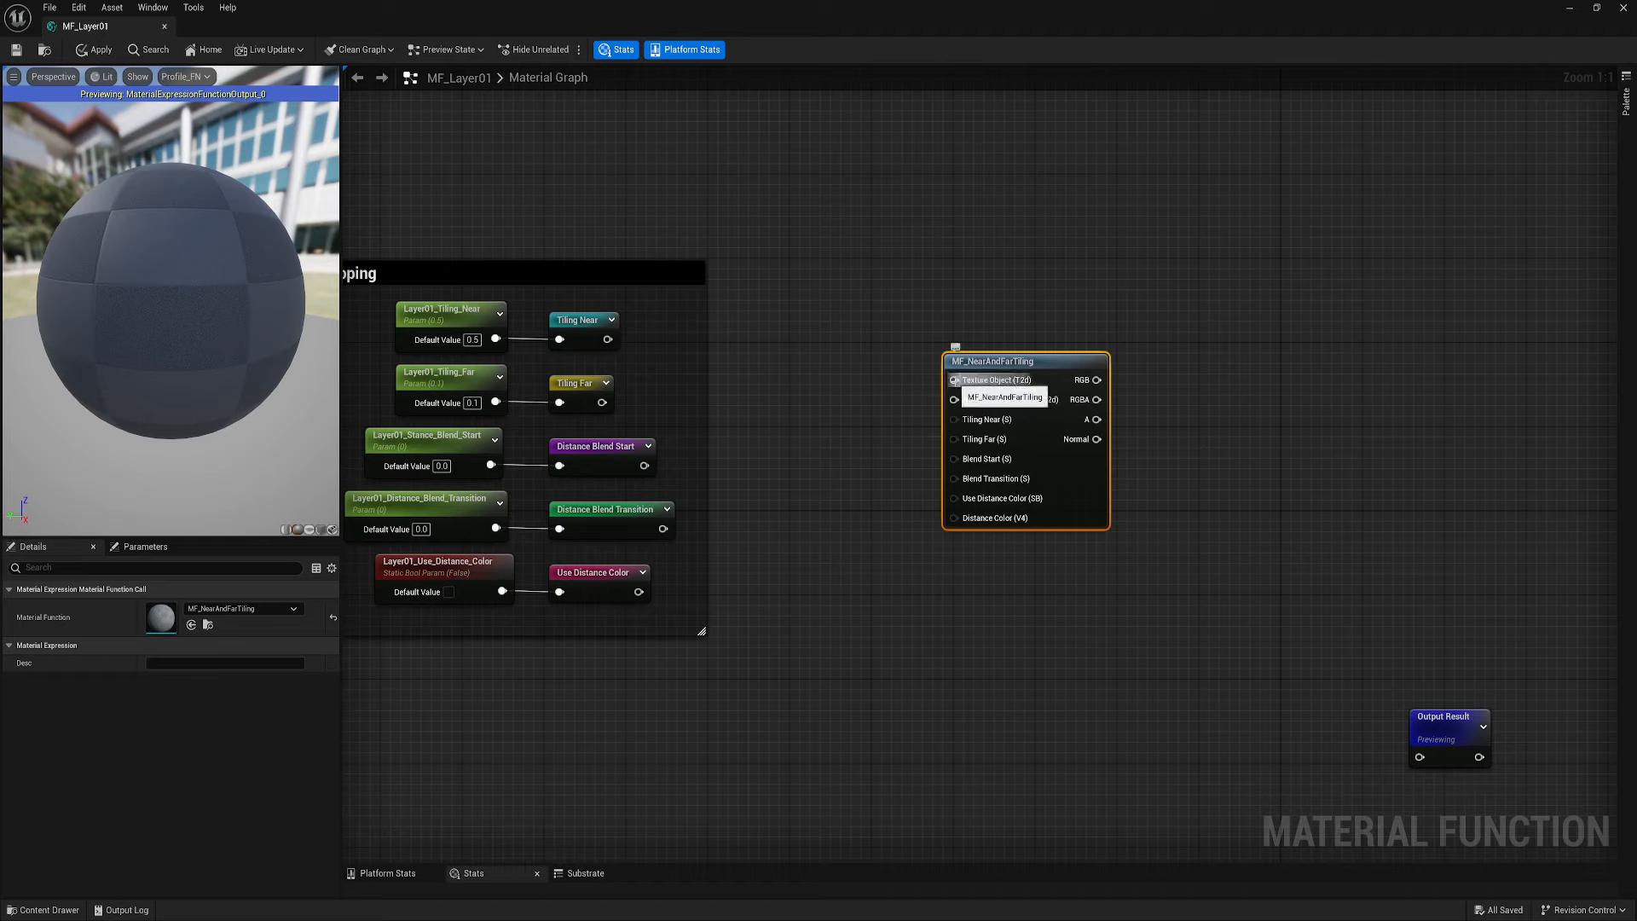
pyautogui.moveTo(955, 381); pyautogui.dragTo(846, 353)
pyautogui.click(904, 372)
pyautogui.click(916, 433)
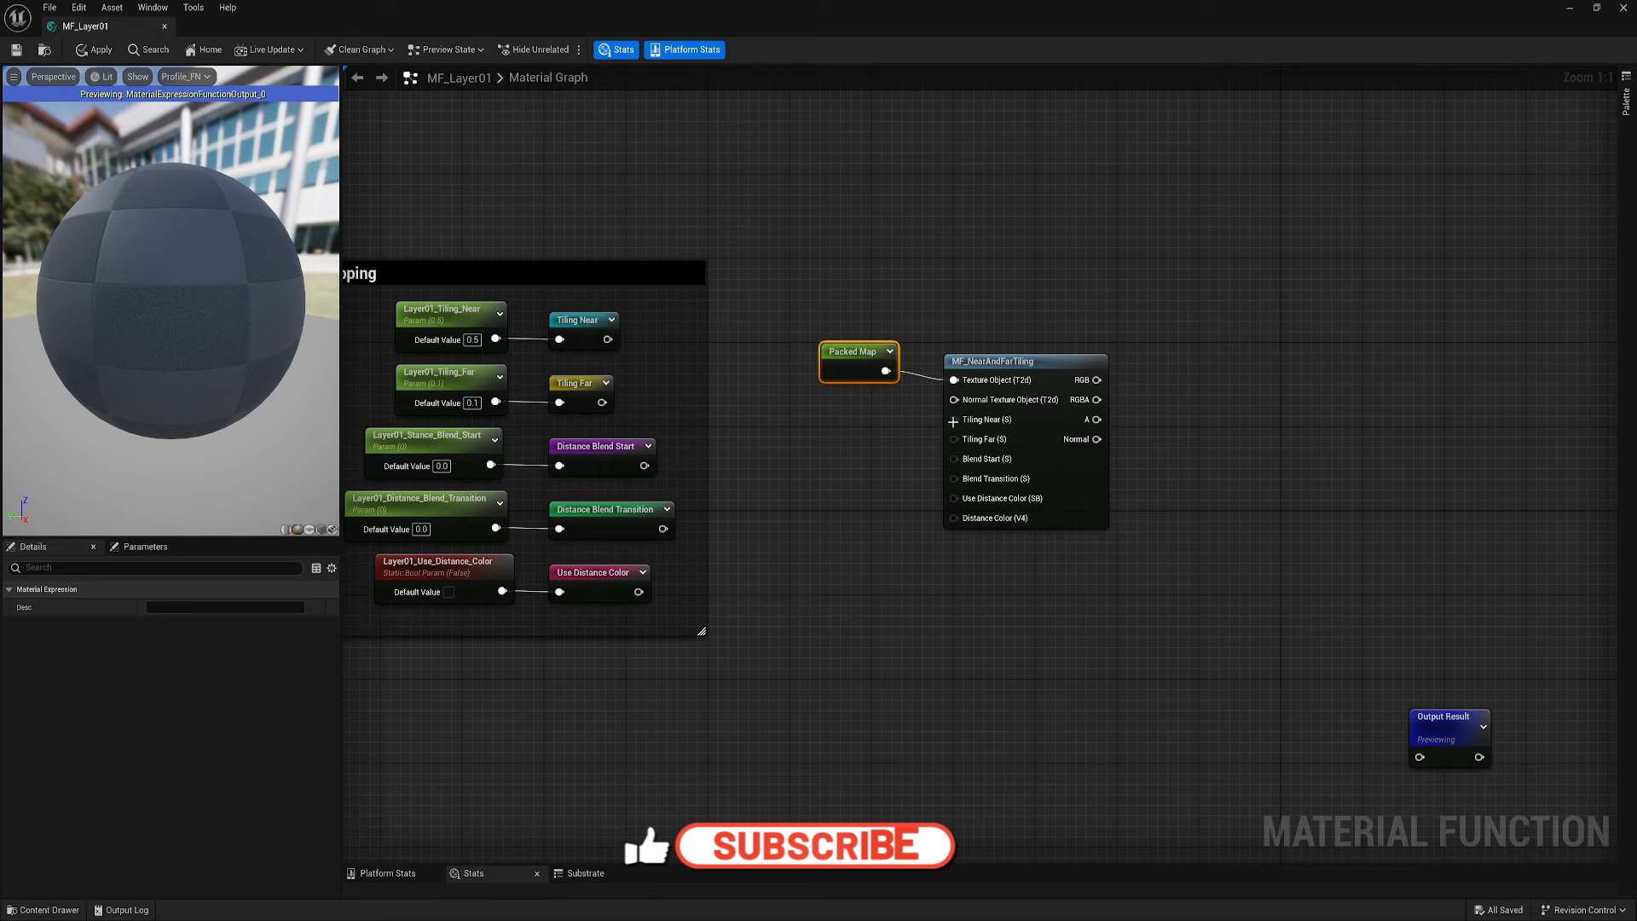
pyautogui.moveTo(955, 420); pyautogui.dragTo(847, 458)
pyautogui.click(904, 469)
pyautogui.click(921, 529)
pyautogui.click(904, 568)
# Feed the Distance Blend Start and Distance Blend Transition reroutes into MF_NearAndFarTiling's Blend Start and Blend Transition inputs
pyautogui.moveTo(955, 459); pyautogui.dragTo(874, 522)
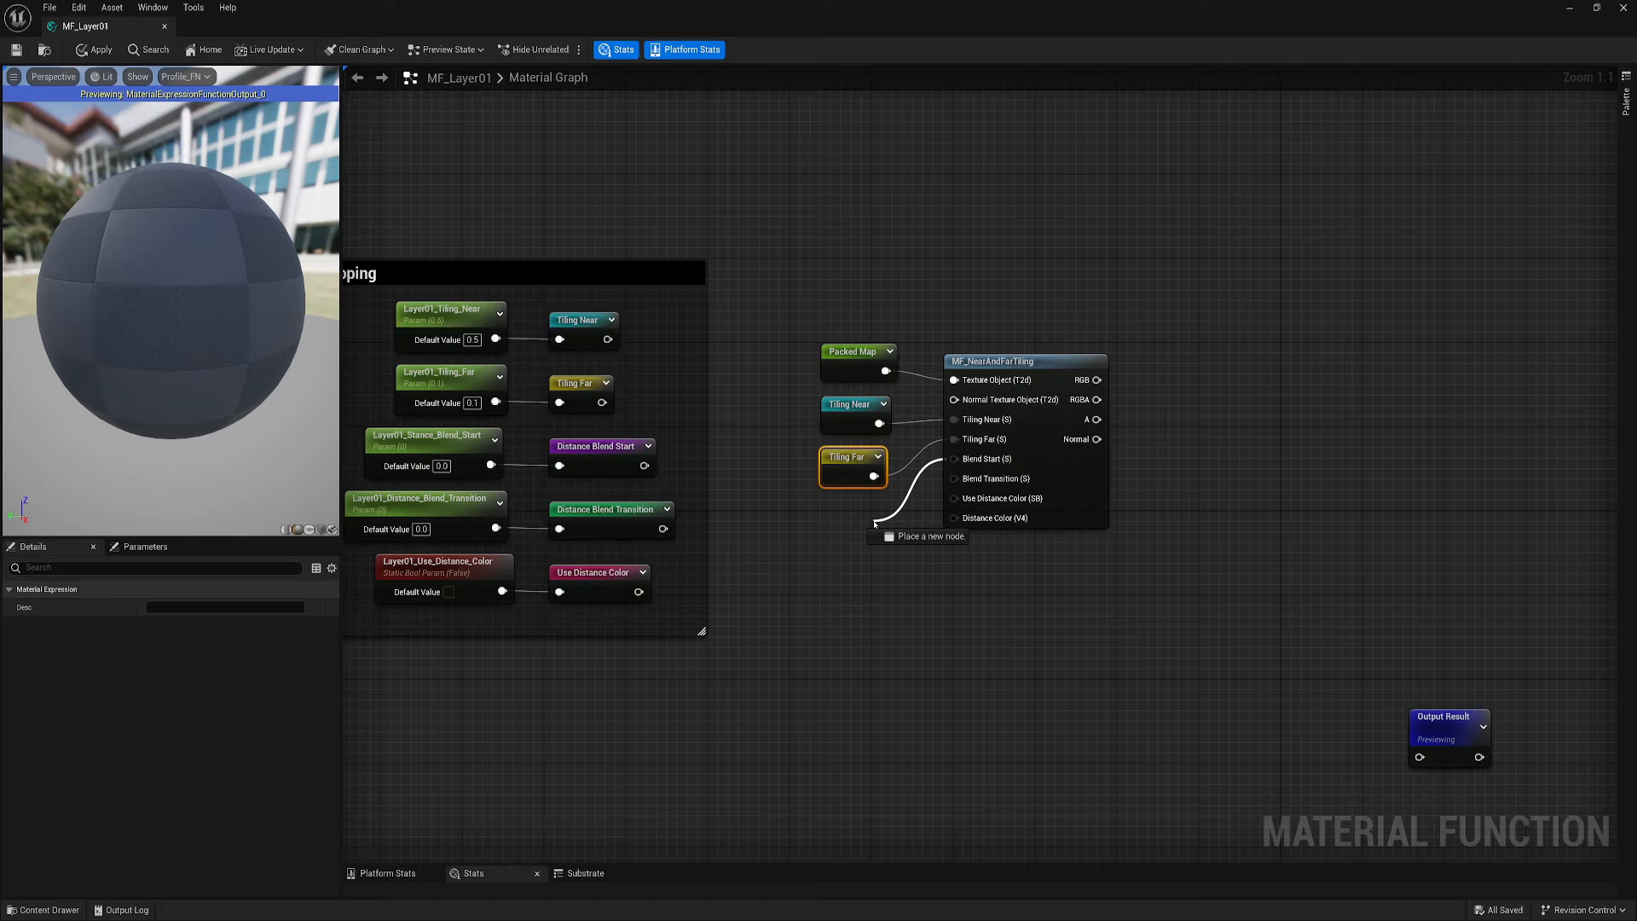
pyautogui.moveTo(874, 522); pyautogui.dragTo(824, 514)
pyautogui.click(884, 547)
pyautogui.click(925, 582)
pyautogui.moveTo(954, 478); pyautogui.dragTo(974, 560)
pyautogui.click(977, 674)
pyautogui.press('Escape')
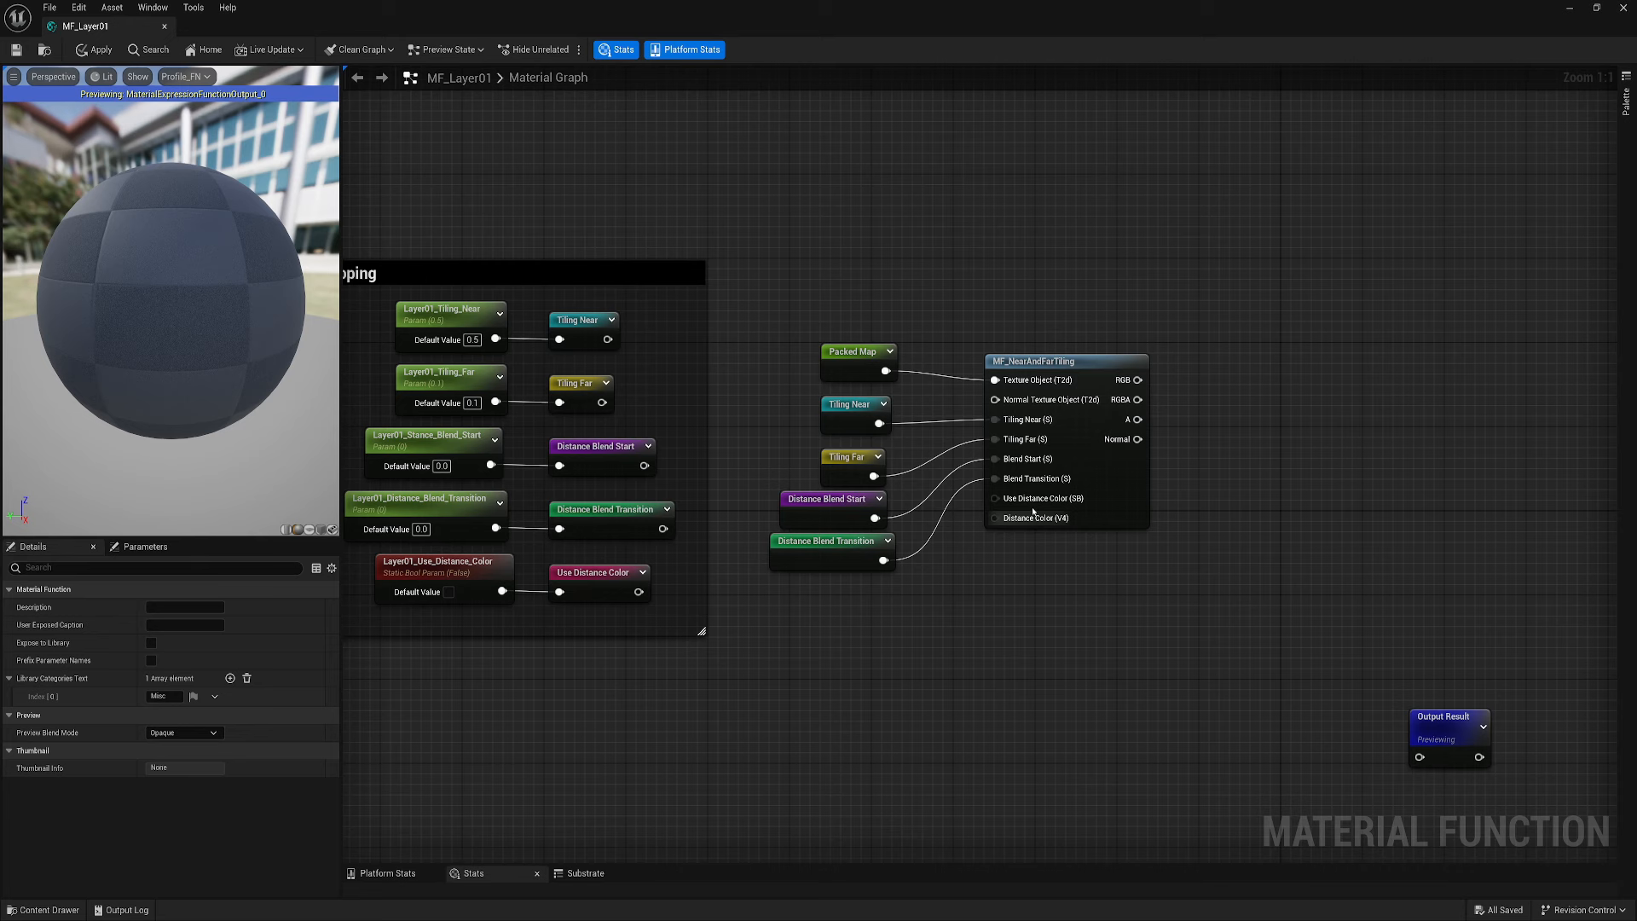
# Arrange the Packed Map and other input reroutes in a tidy column close to the MF_NearAndFarTiling node
pyautogui.moveTo(1024, 581); pyautogui.dragTo(998, 609, button='right')
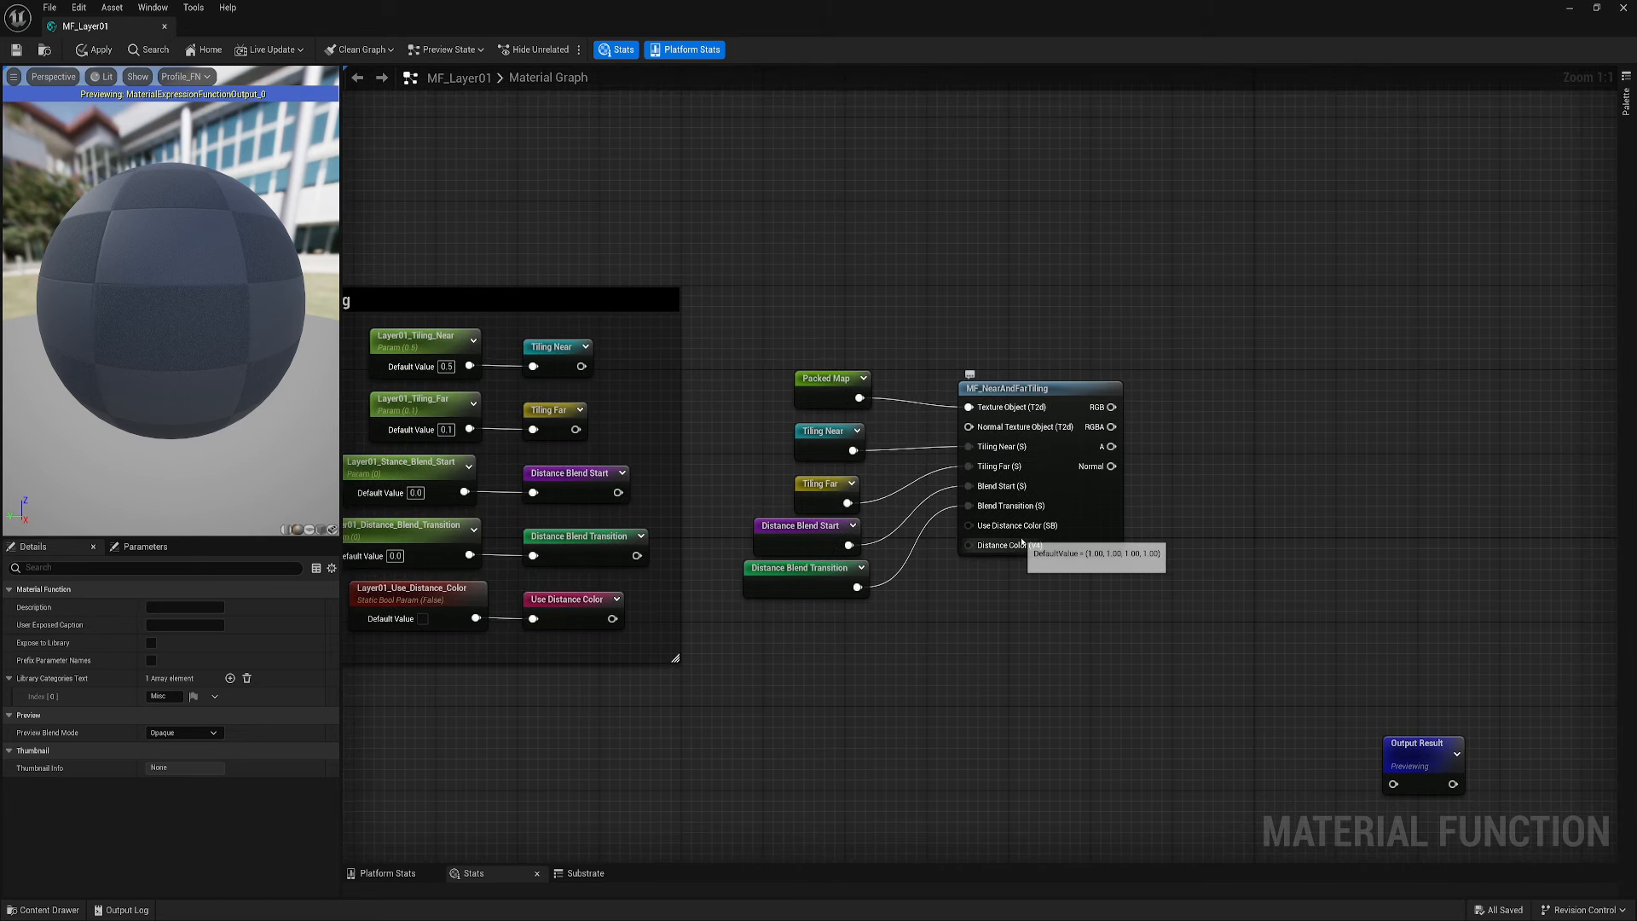
pyautogui.moveTo(972, 544); pyautogui.dragTo(1039, 541, button='right')
pyautogui.moveTo(912, 443); pyautogui.dragTo(912, 452)
pyautogui.click(923, 384)
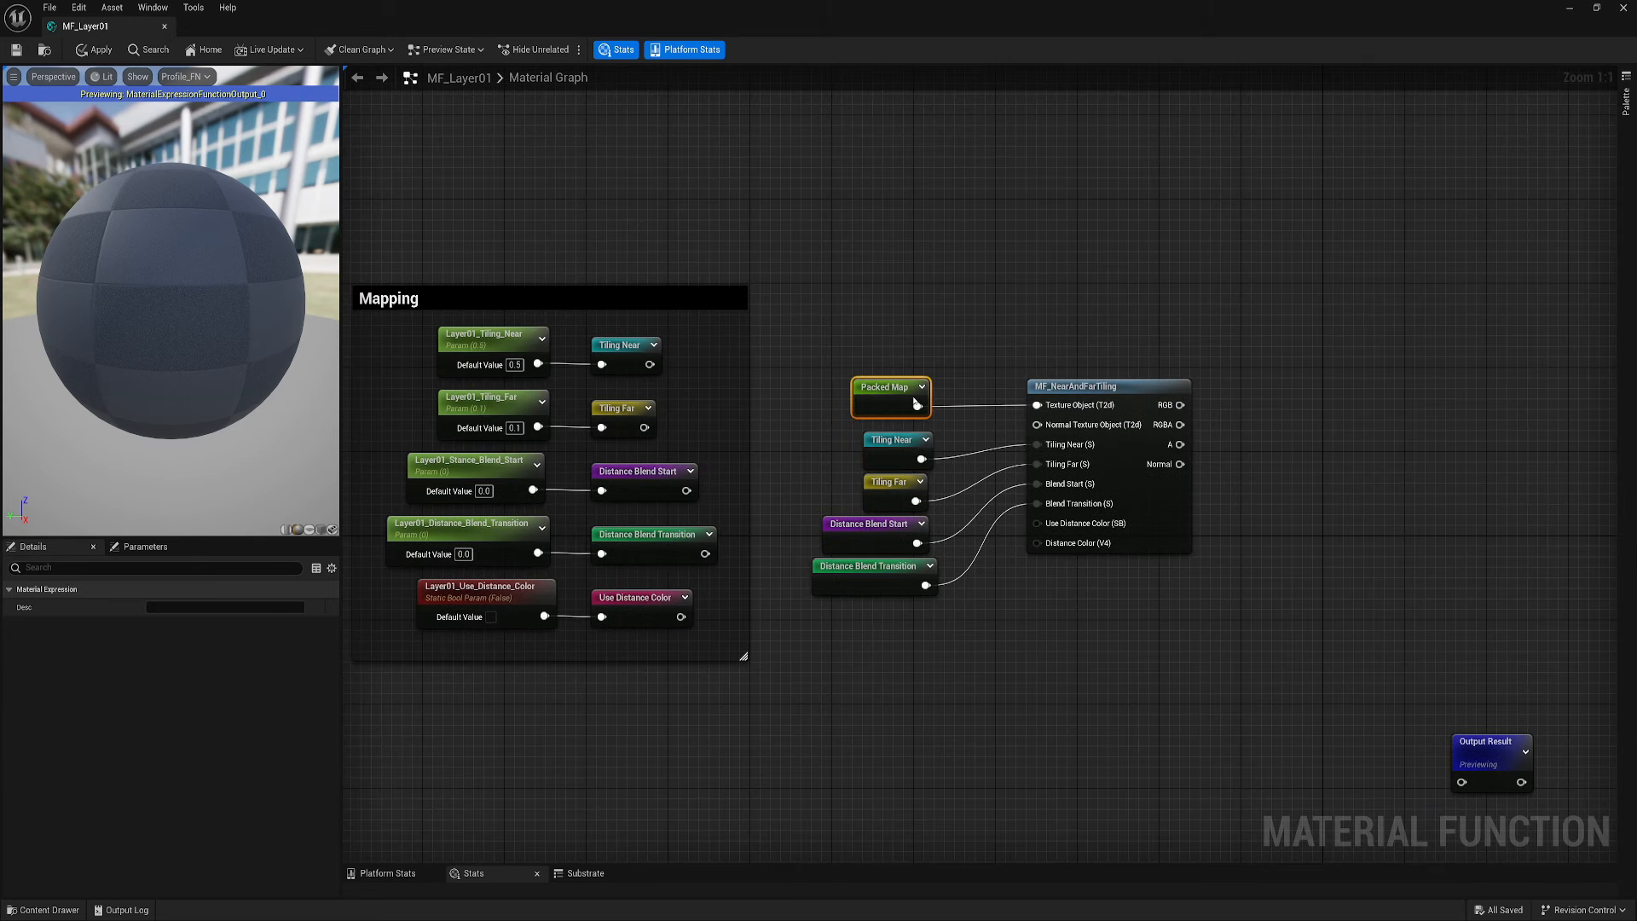
pyautogui.moveTo(924, 384); pyautogui.dragTo(914, 405)
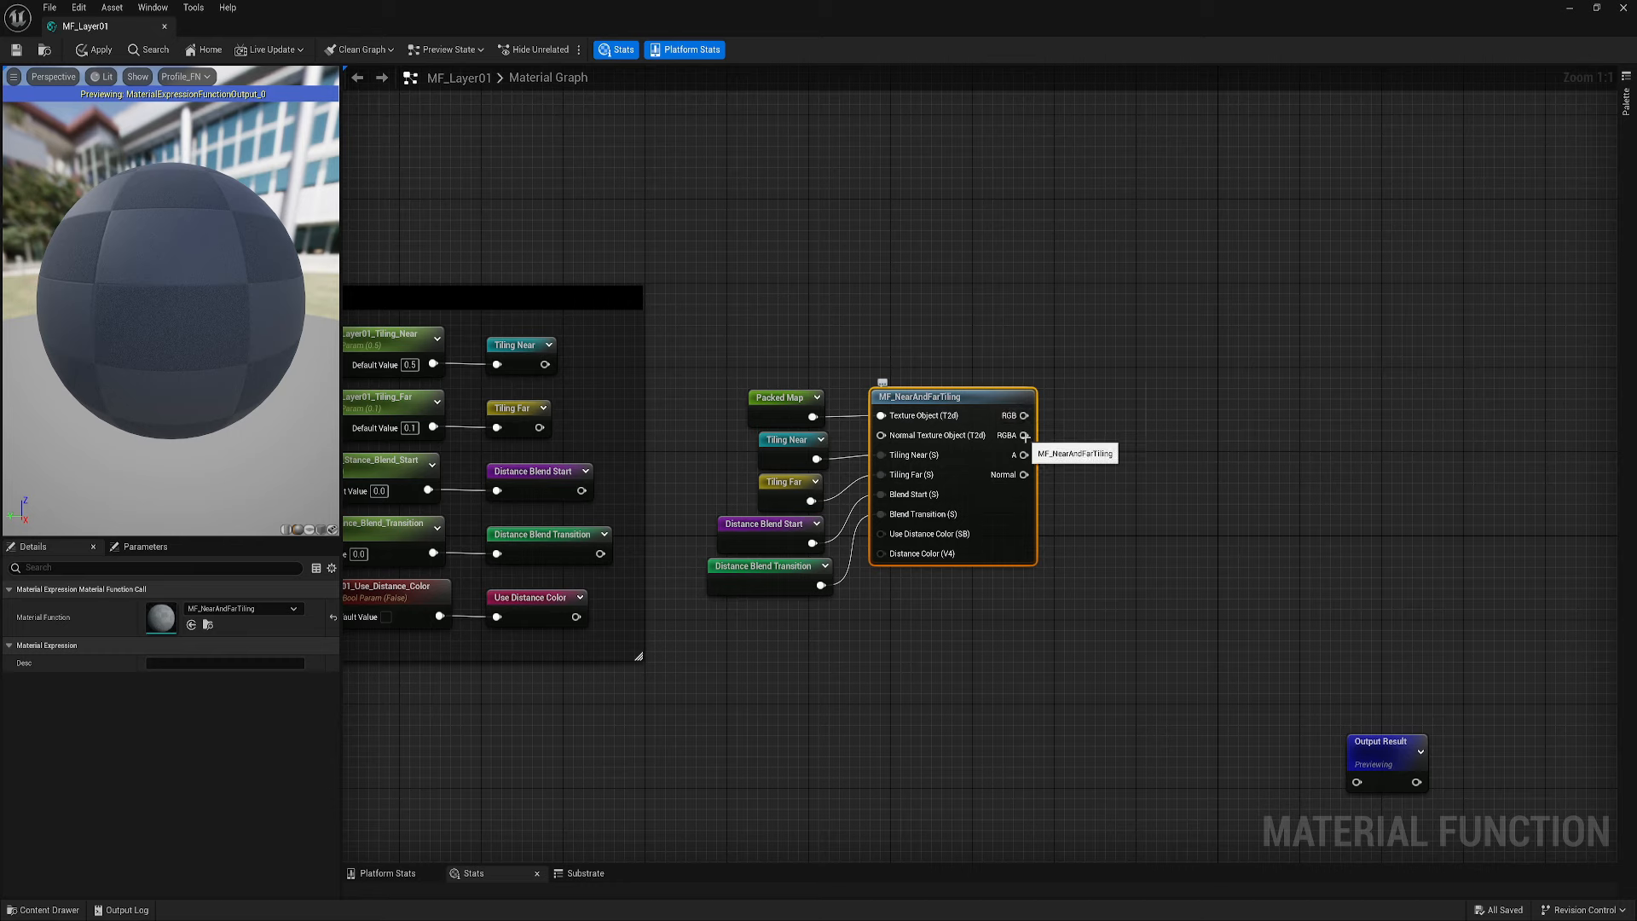
# Add a named reroute called Packed Map Edited on MF_NearAndFarTiling's RGBA output and place it beside the node
pyautogui.moveTo(1024, 435); pyautogui.dragTo(1115, 406)
pyautogui.write('rer')
pyautogui.click(1211, 592)
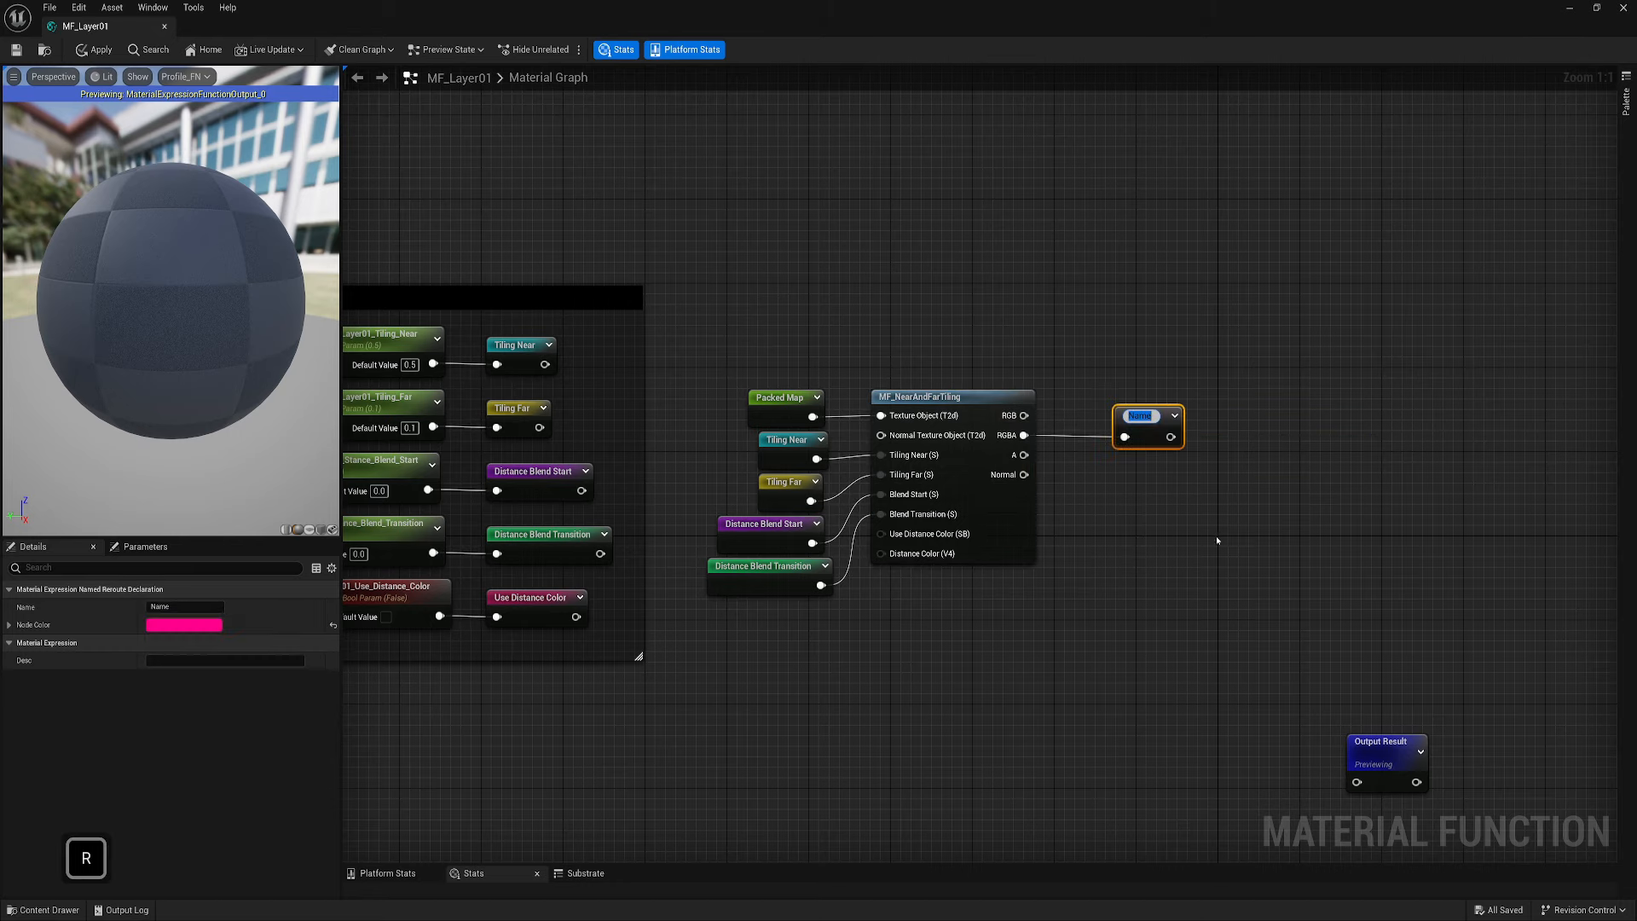
pyautogui.write('Packed Map Edited')
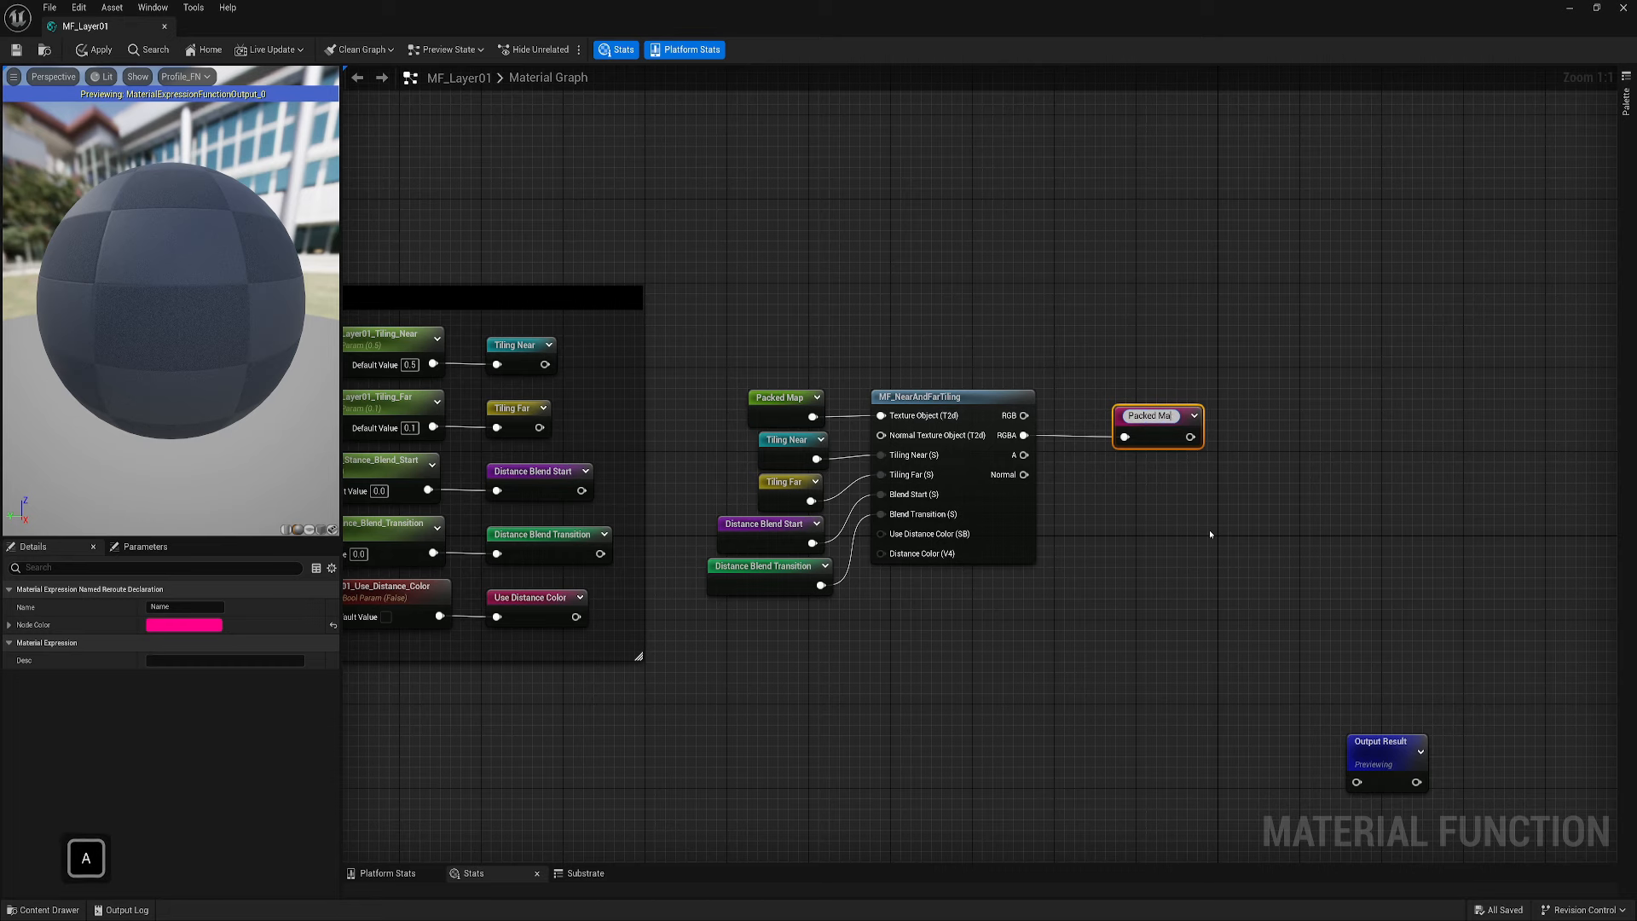
pyautogui.press('Return')
pyautogui.moveTo(1171, 425); pyautogui.dragTo(1112, 429)
# Group the packed map input reroutes, MF_NearAndFarTiling and Packed Map Edited in a comment titled "PackedMap editing"
pyautogui.moveTo(734, 349); pyautogui.dragTo(709, 313, button='right')
pyautogui.moveTo(708, 313); pyautogui.dragTo(1142, 628)
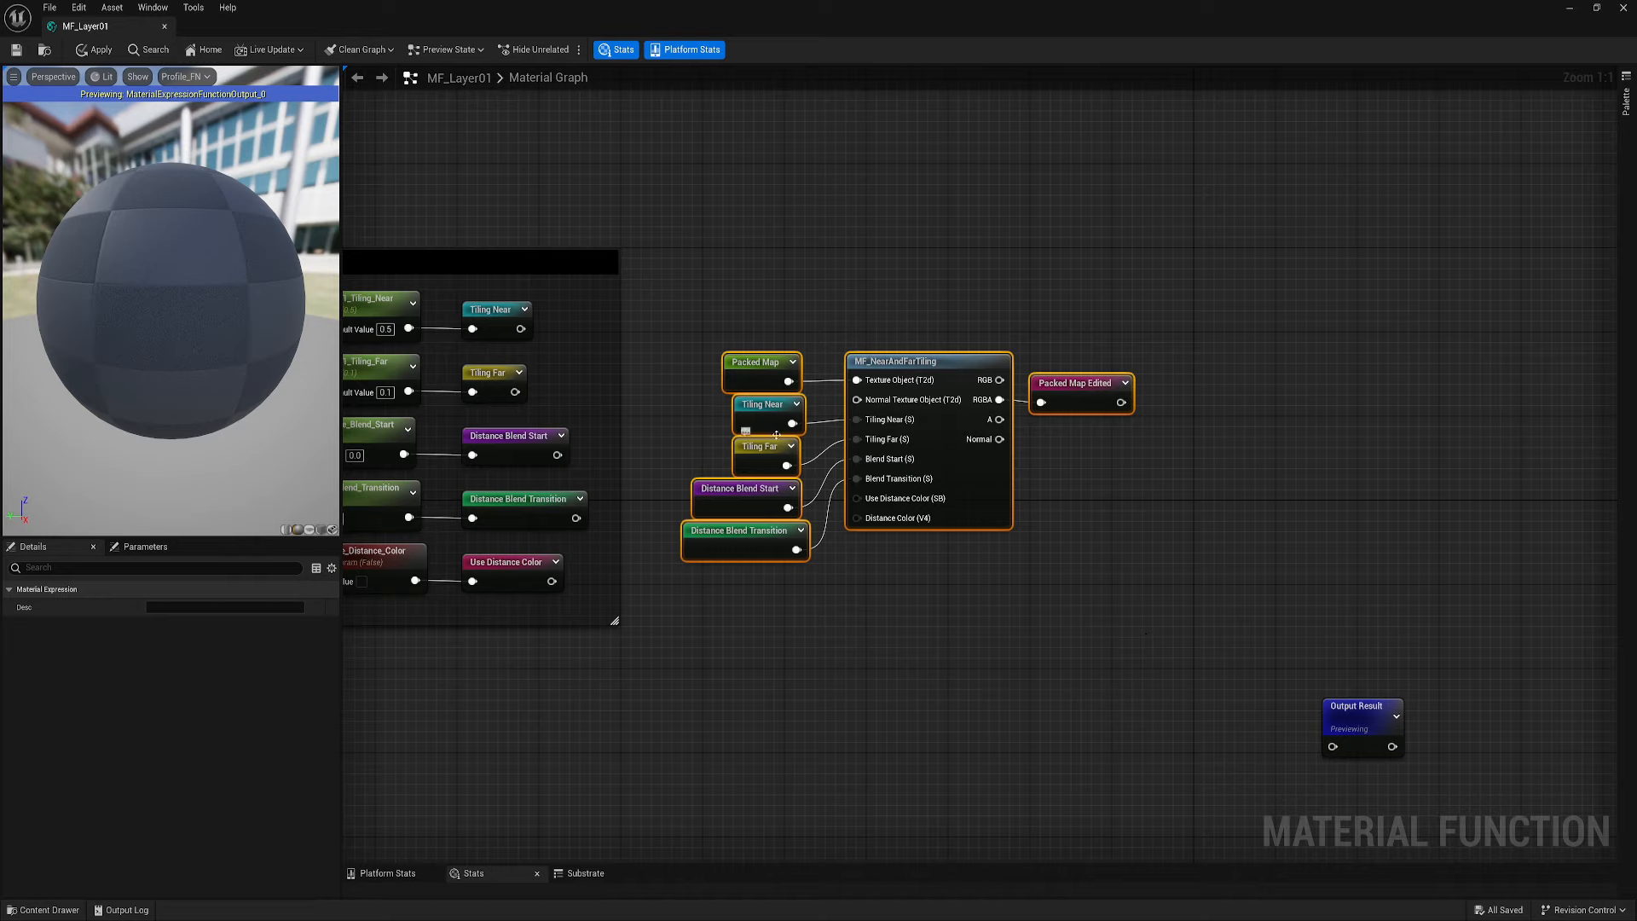
pyautogui.write('c')
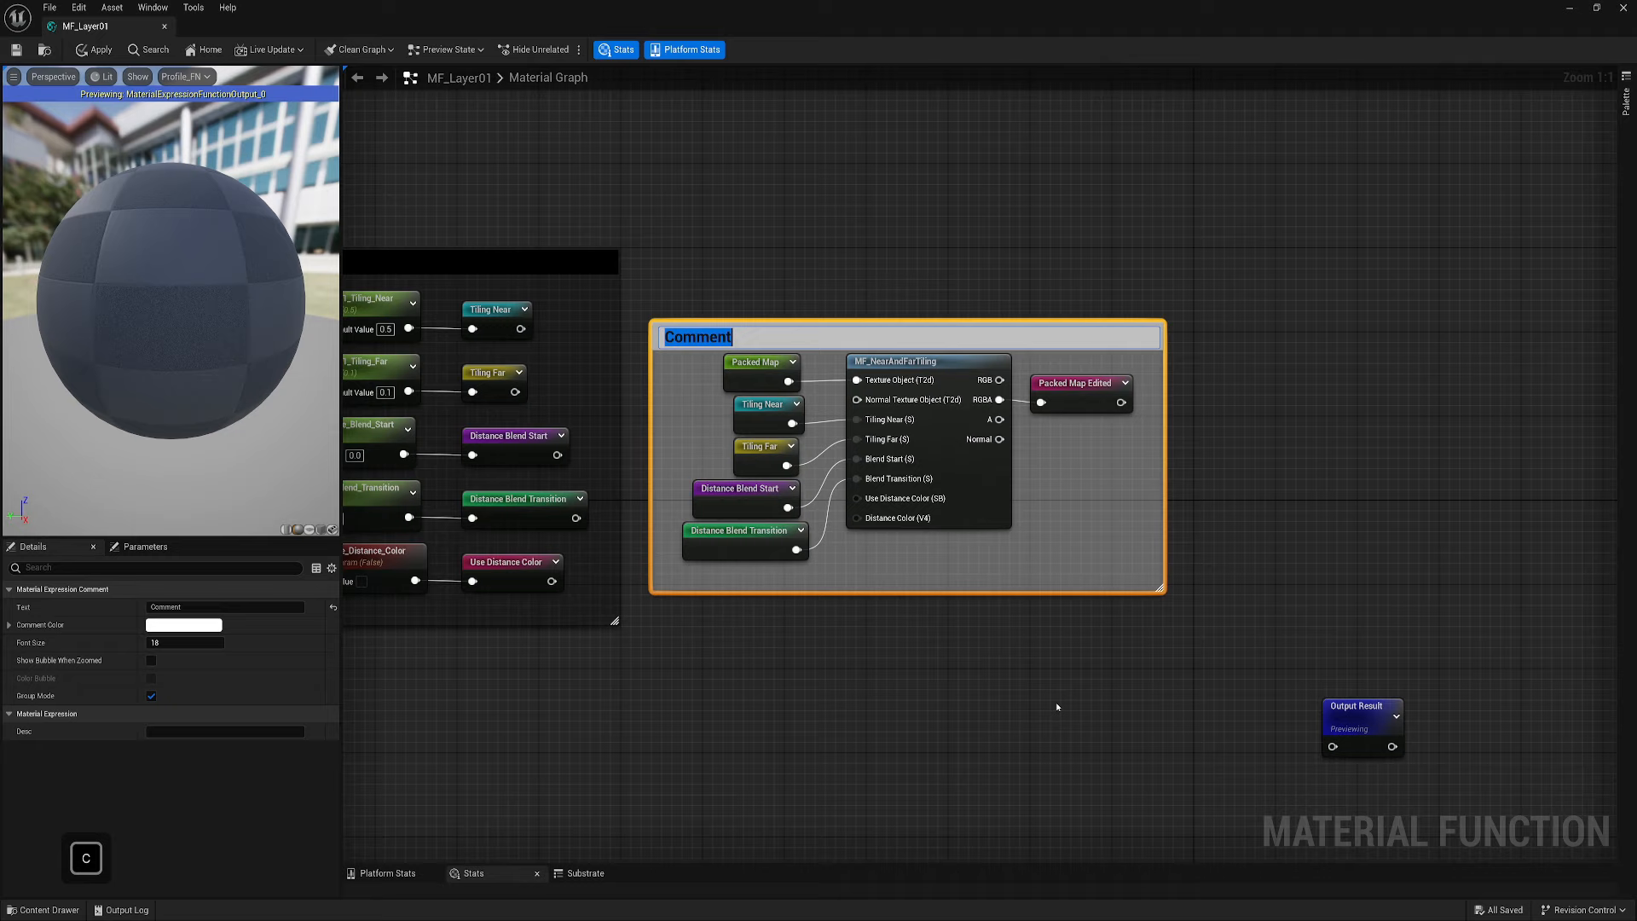
pyautogui.write('PackedMap edi')
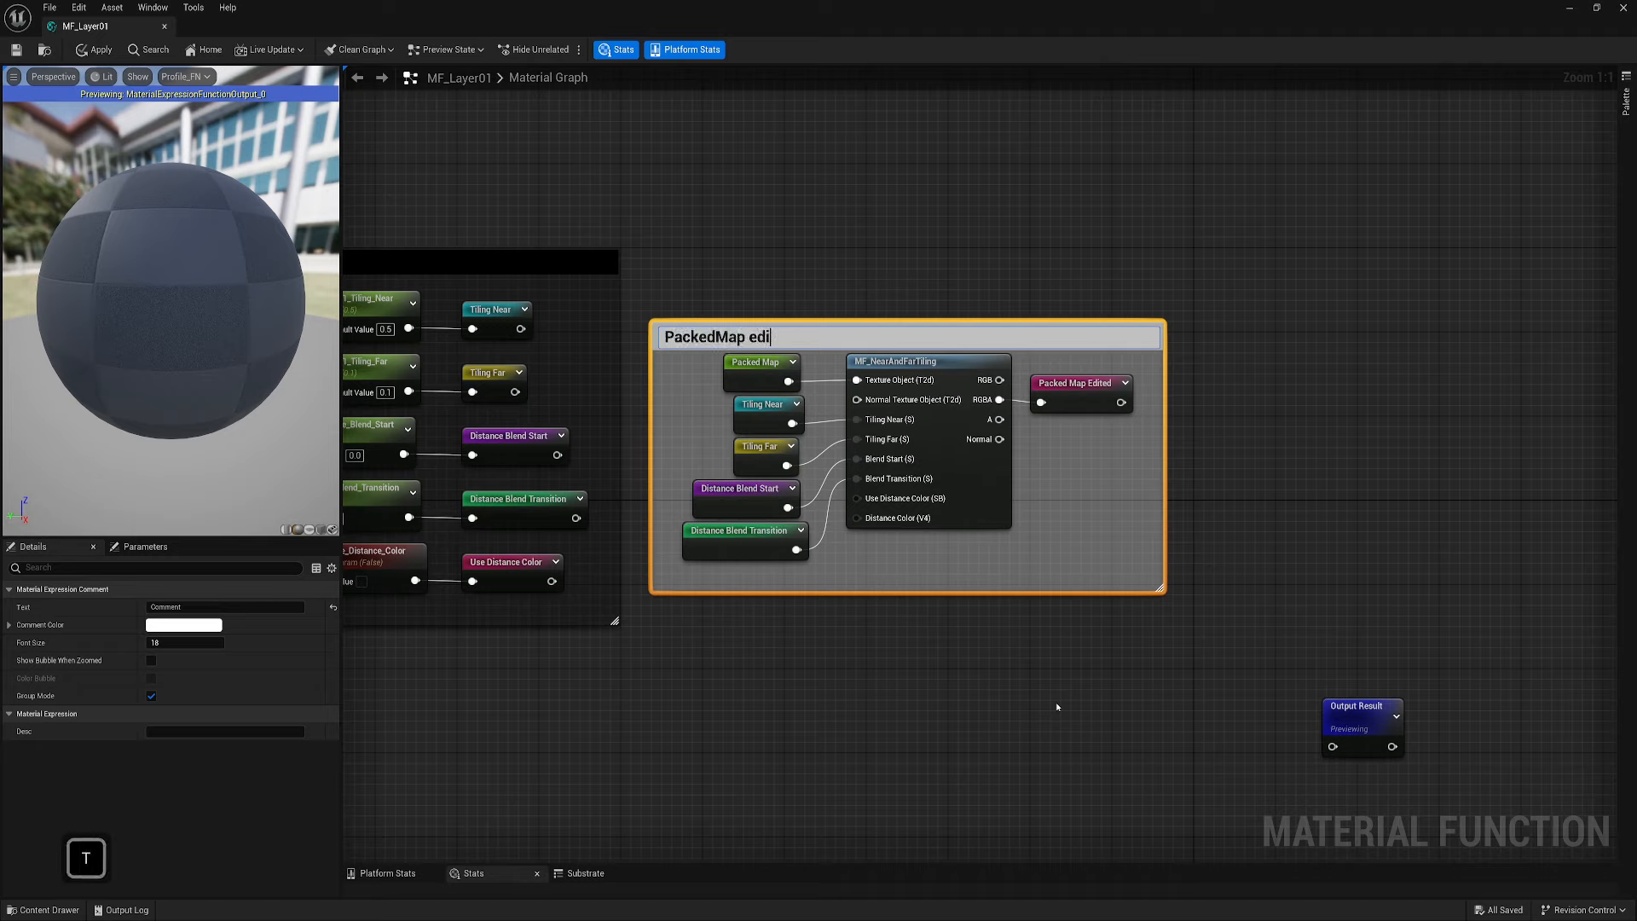
pyautogui.write('ting')
pyautogui.press('Return')
# Show the PackedMap editing comment's bubble when zoomed, color the comment black, and align it beside the Mapping group
pyautogui.click(153, 661)
pyautogui.click(185, 626)
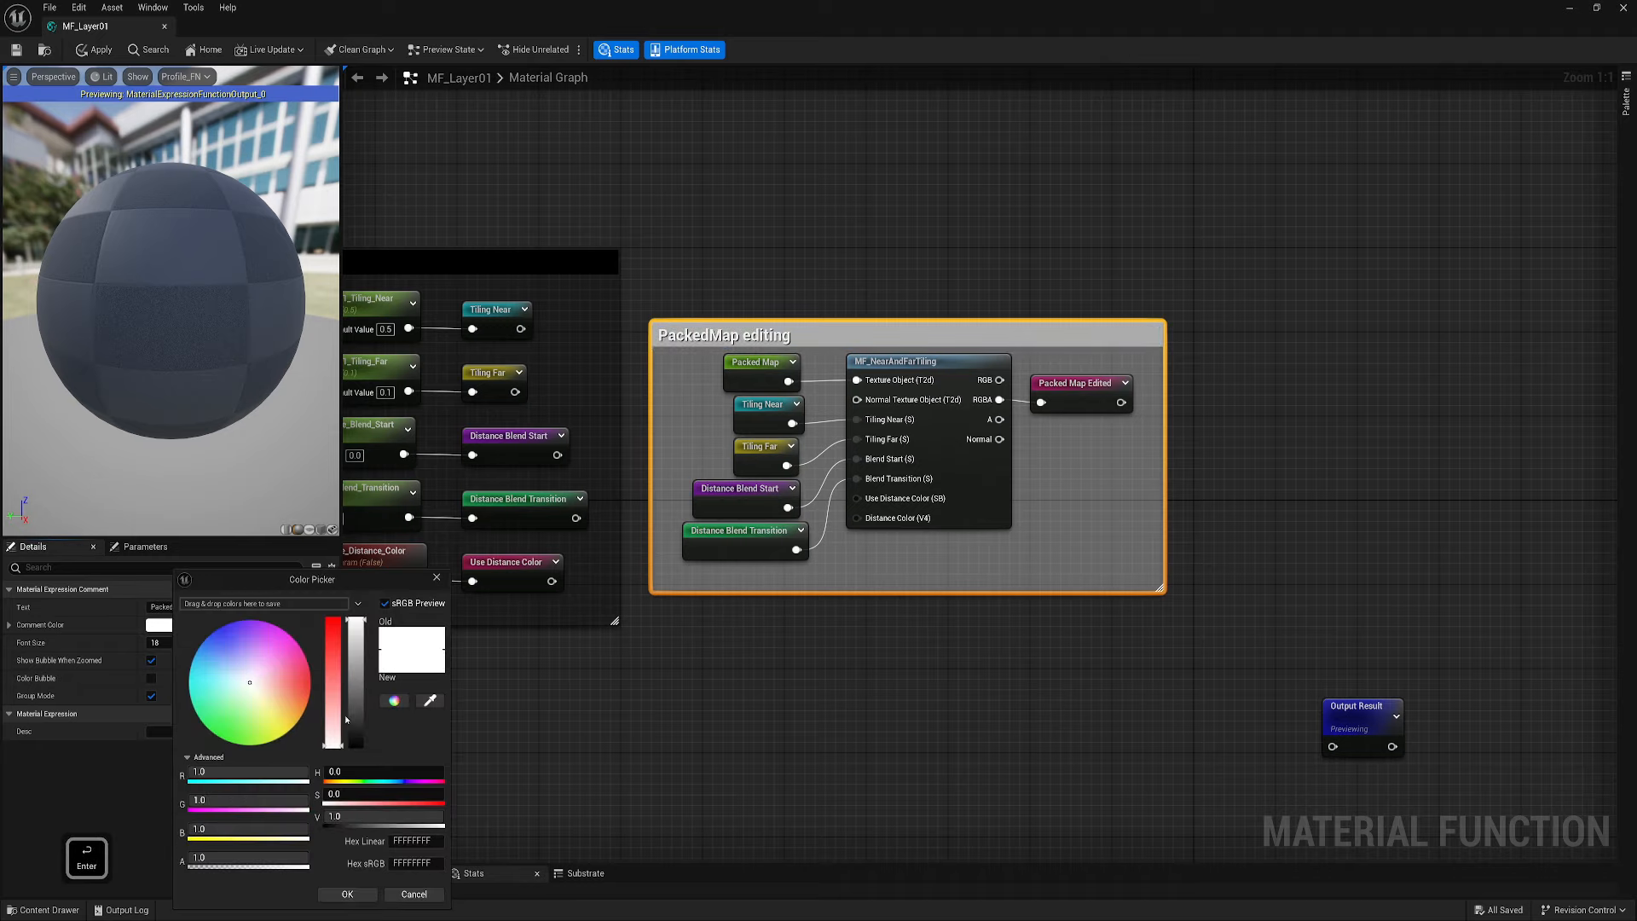
pyautogui.click(349, 747)
pyautogui.click(348, 892)
pyautogui.moveTo(836, 320); pyautogui.dragTo(820, 257)
pyautogui.click(904, 674)
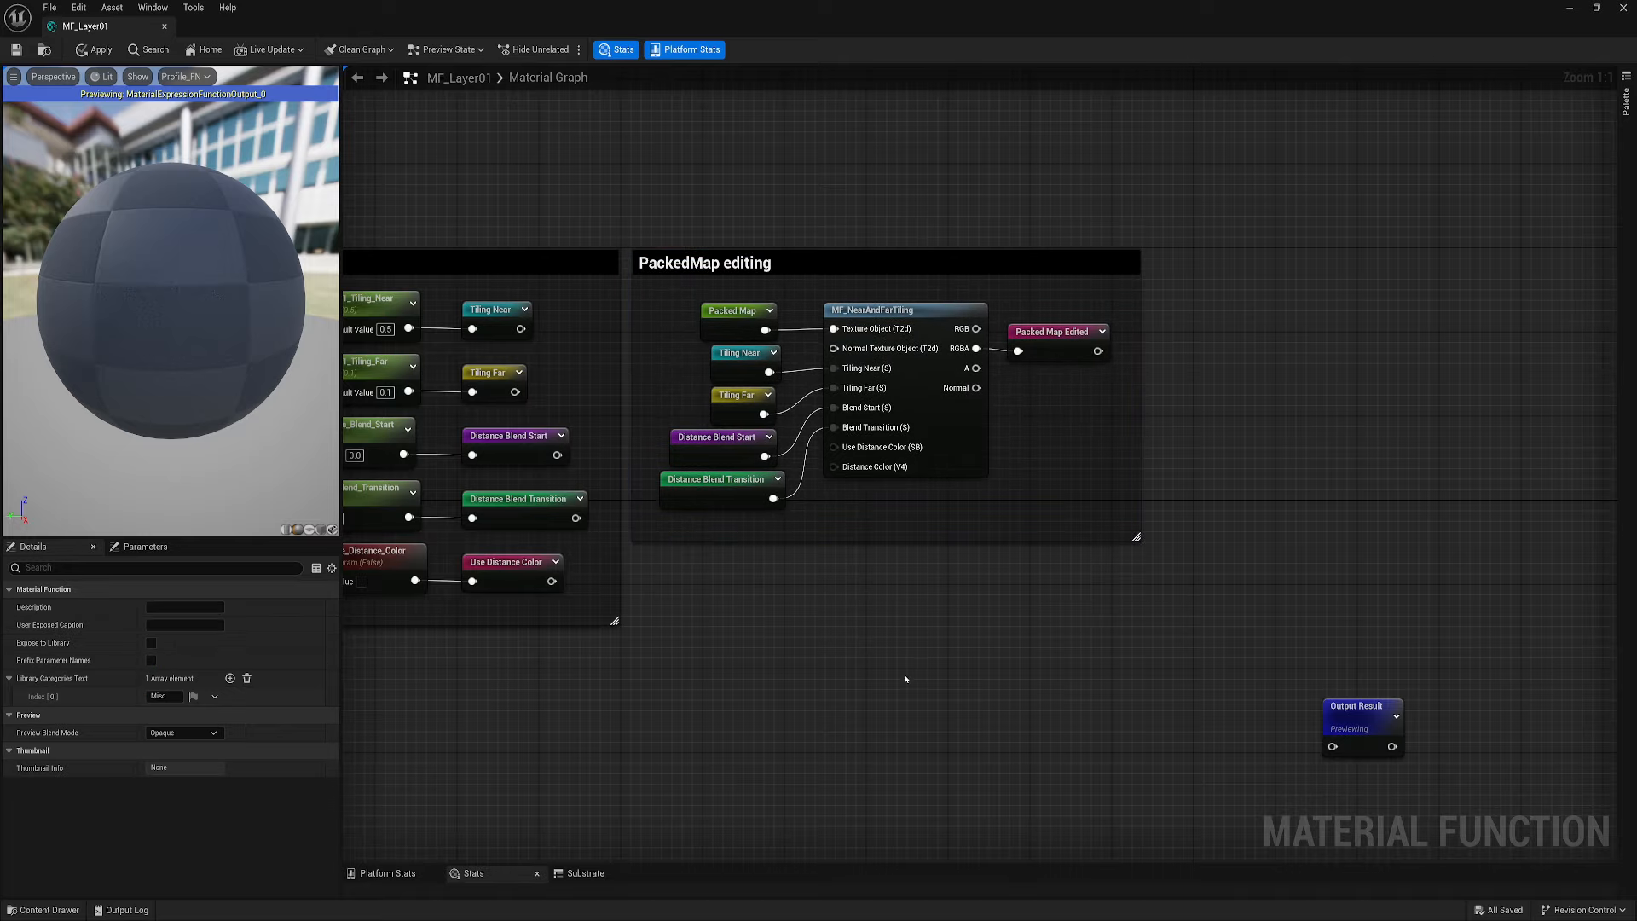
# Move the Output Result node farther from the other nodes and save MF_Layer01
pyautogui.moveTo(904, 674); pyautogui.dragTo(882, 511, button='right')
pyautogui.moveTo(1336, 546); pyautogui.dragTo(1508, 598)
pyautogui.moveTo(943, 514); pyautogui.dragTo(1113, 653, button='right')
pyautogui.click(19, 51)
# Look over the MF_Layer01 graph, from its Textures, Mapping and PackedMap editing groups to the output wiring
pyautogui.moveTo(980, 615); pyautogui.dragTo(1122, 585, button='right')
pyautogui.scroll(-1, 769, 472)
pyautogui.moveTo(769, 471); pyautogui.dragTo(887, 439, button='right')
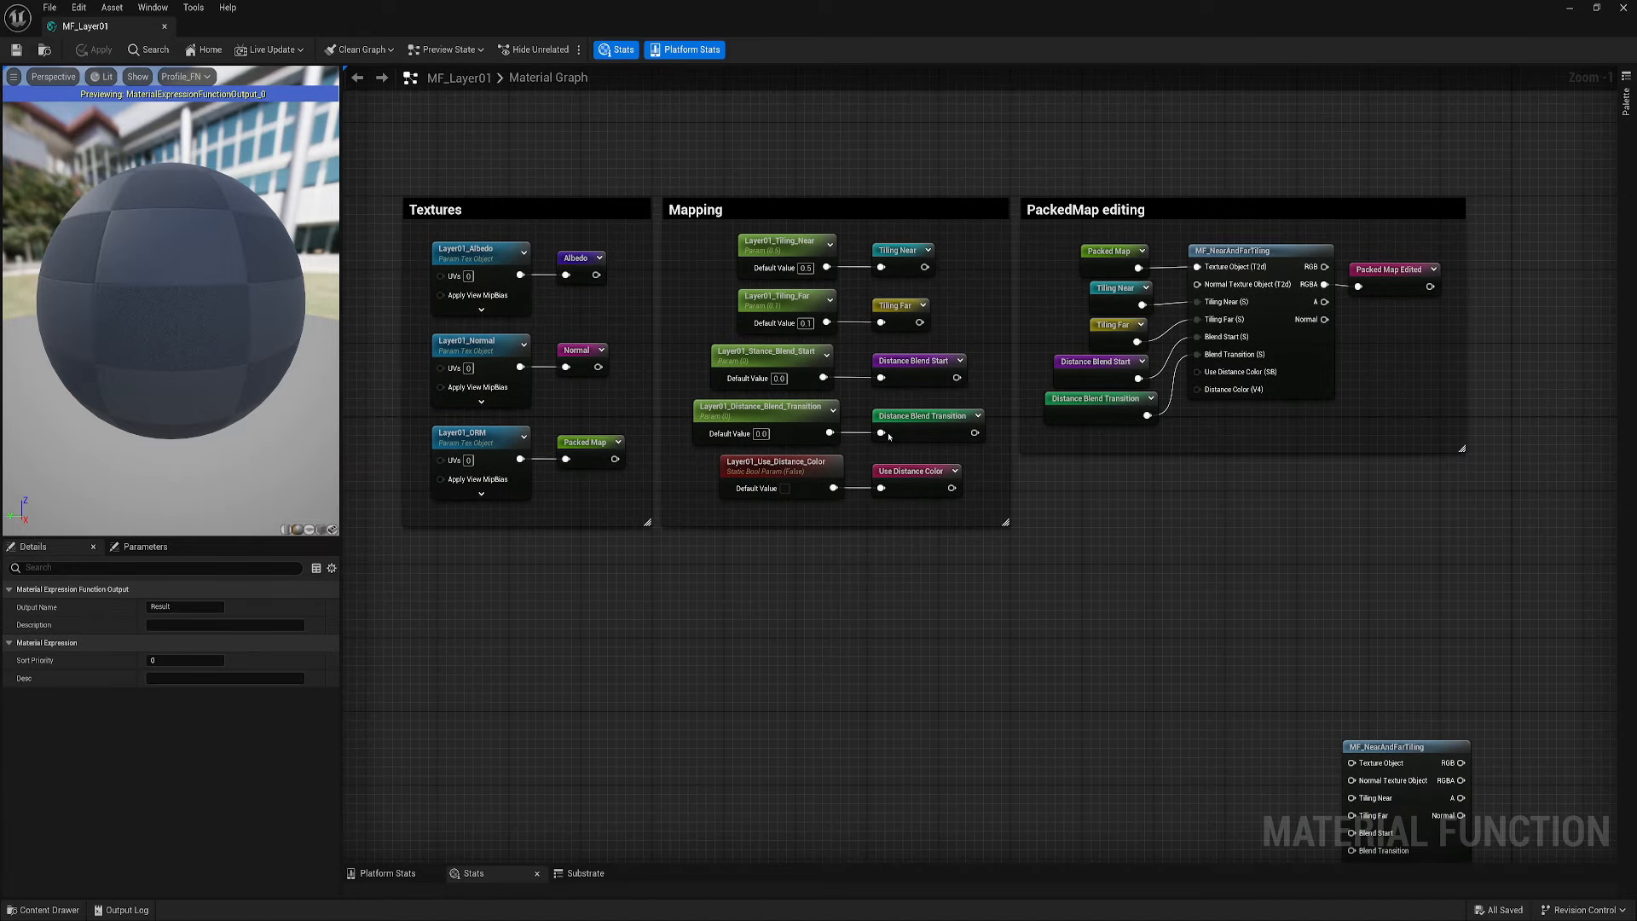
pyautogui.scroll(1, 1331, 285)
pyautogui.moveTo(1331, 286); pyautogui.dragTo(1103, 341, button='right')
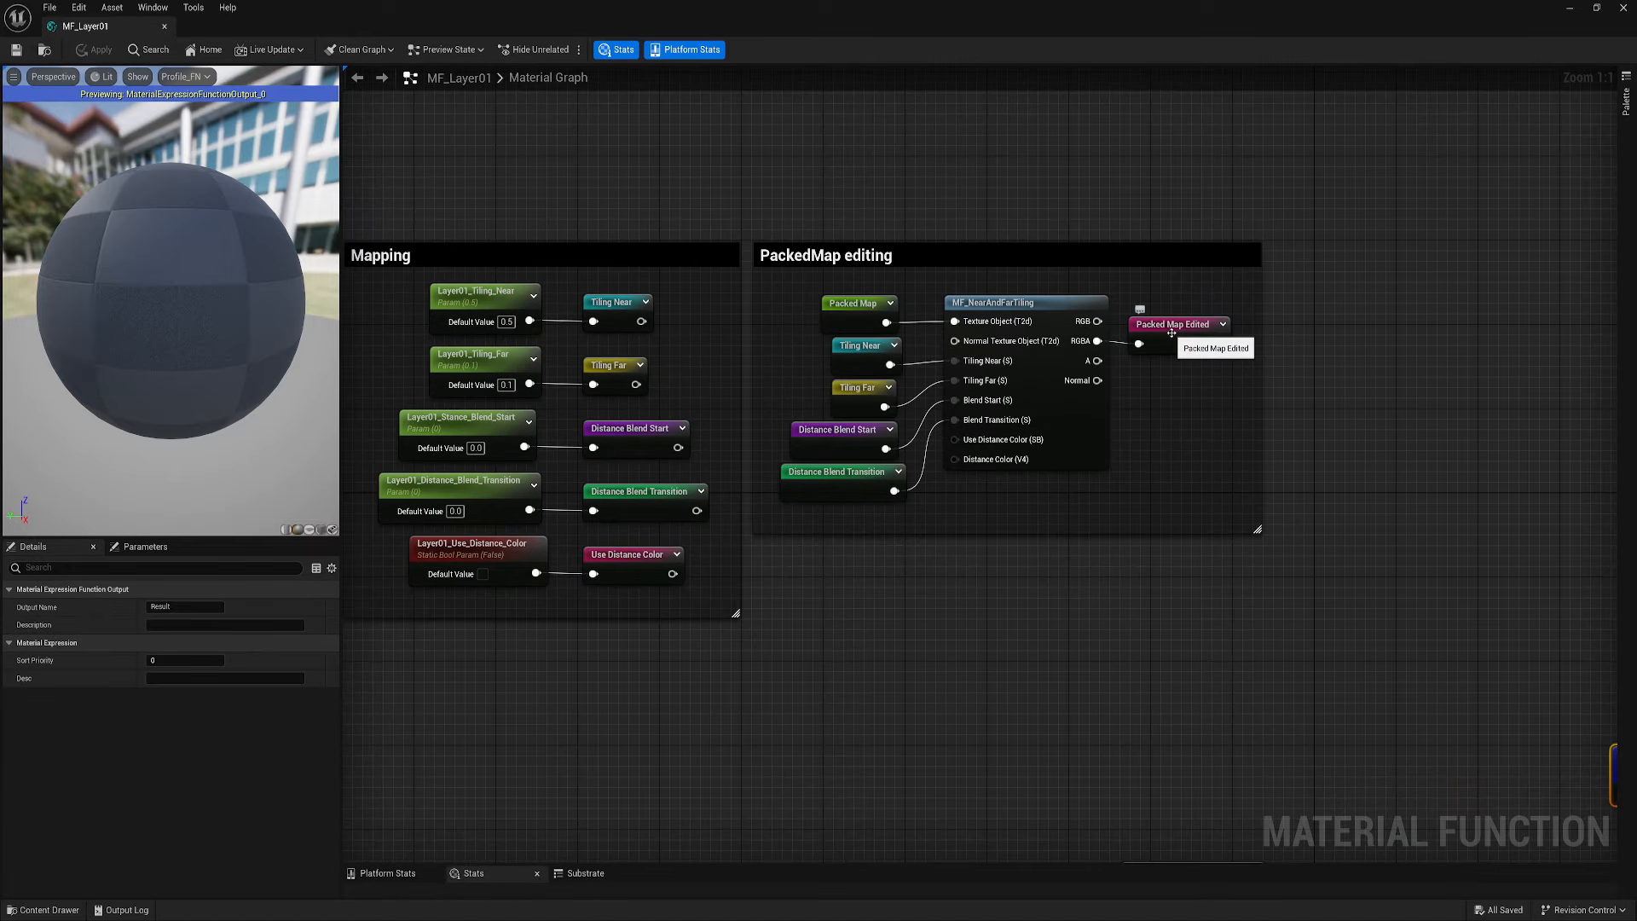
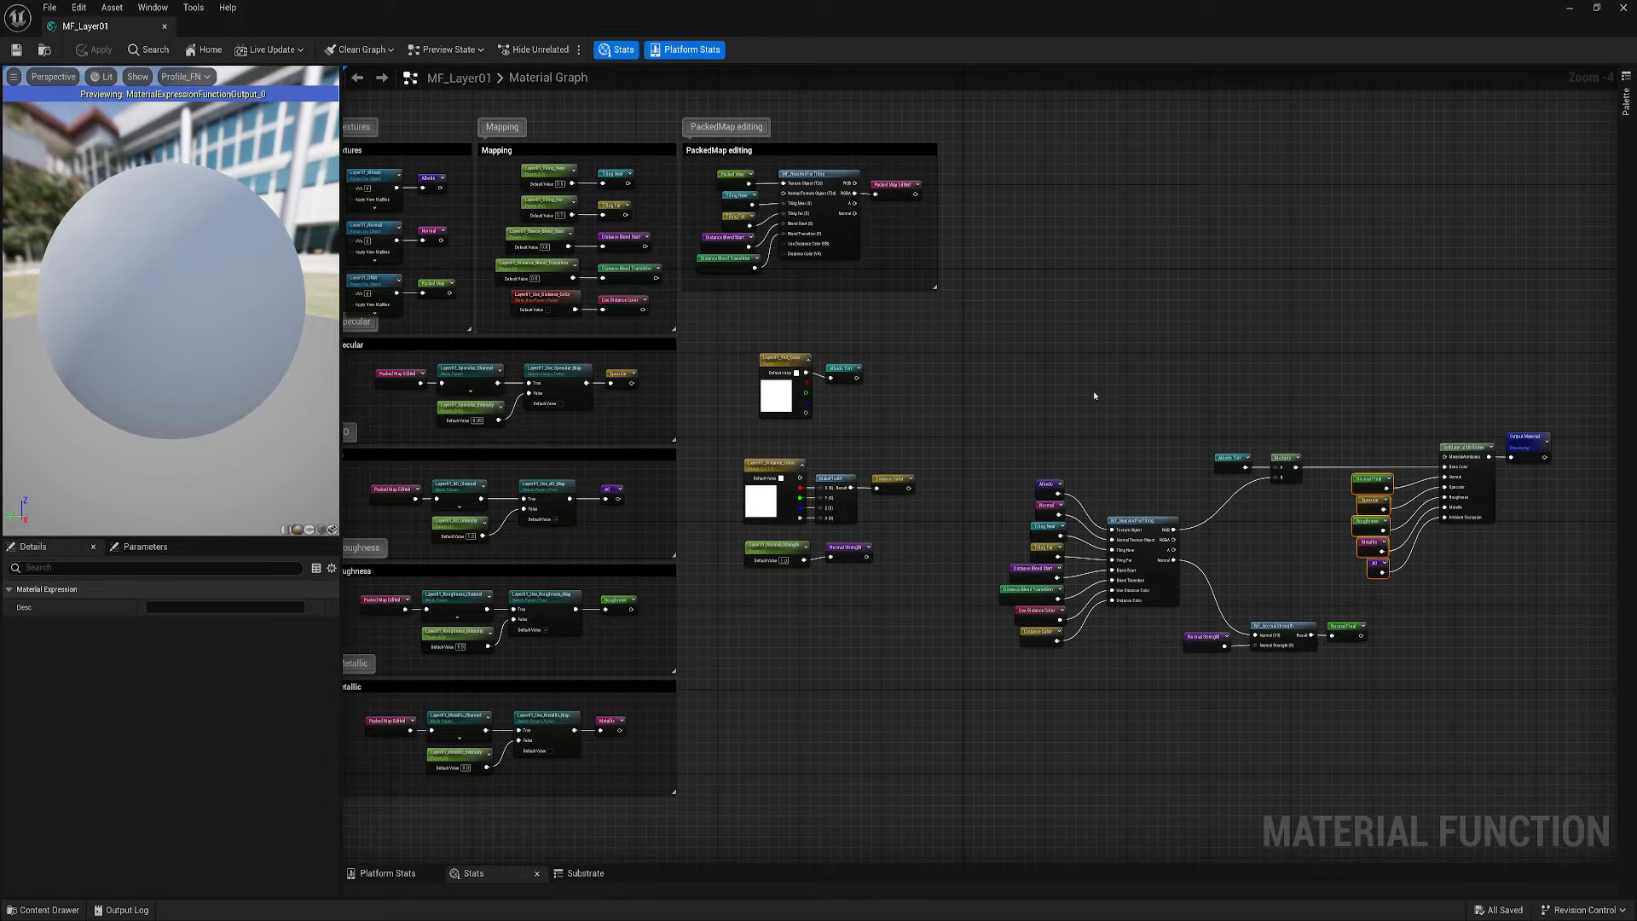
pyautogui.moveTo(1093, 394); pyautogui.dragTo(821, 402, button='right')
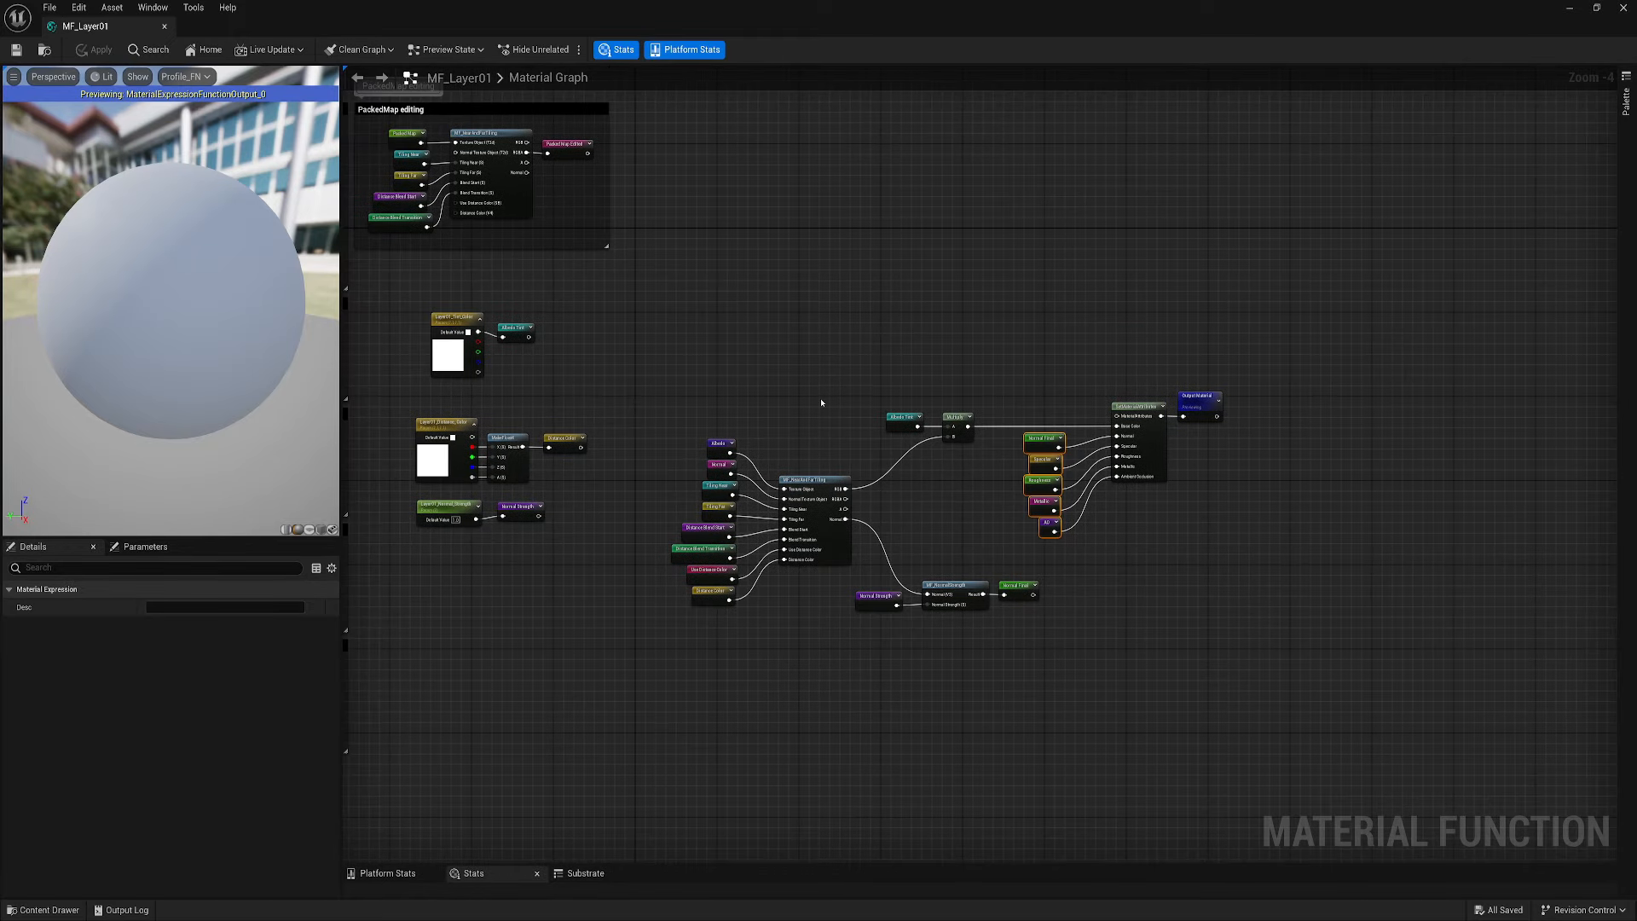
pyautogui.click(776, 289)
pyautogui.moveTo(776, 290); pyautogui.dragTo(969, 367, button='right')
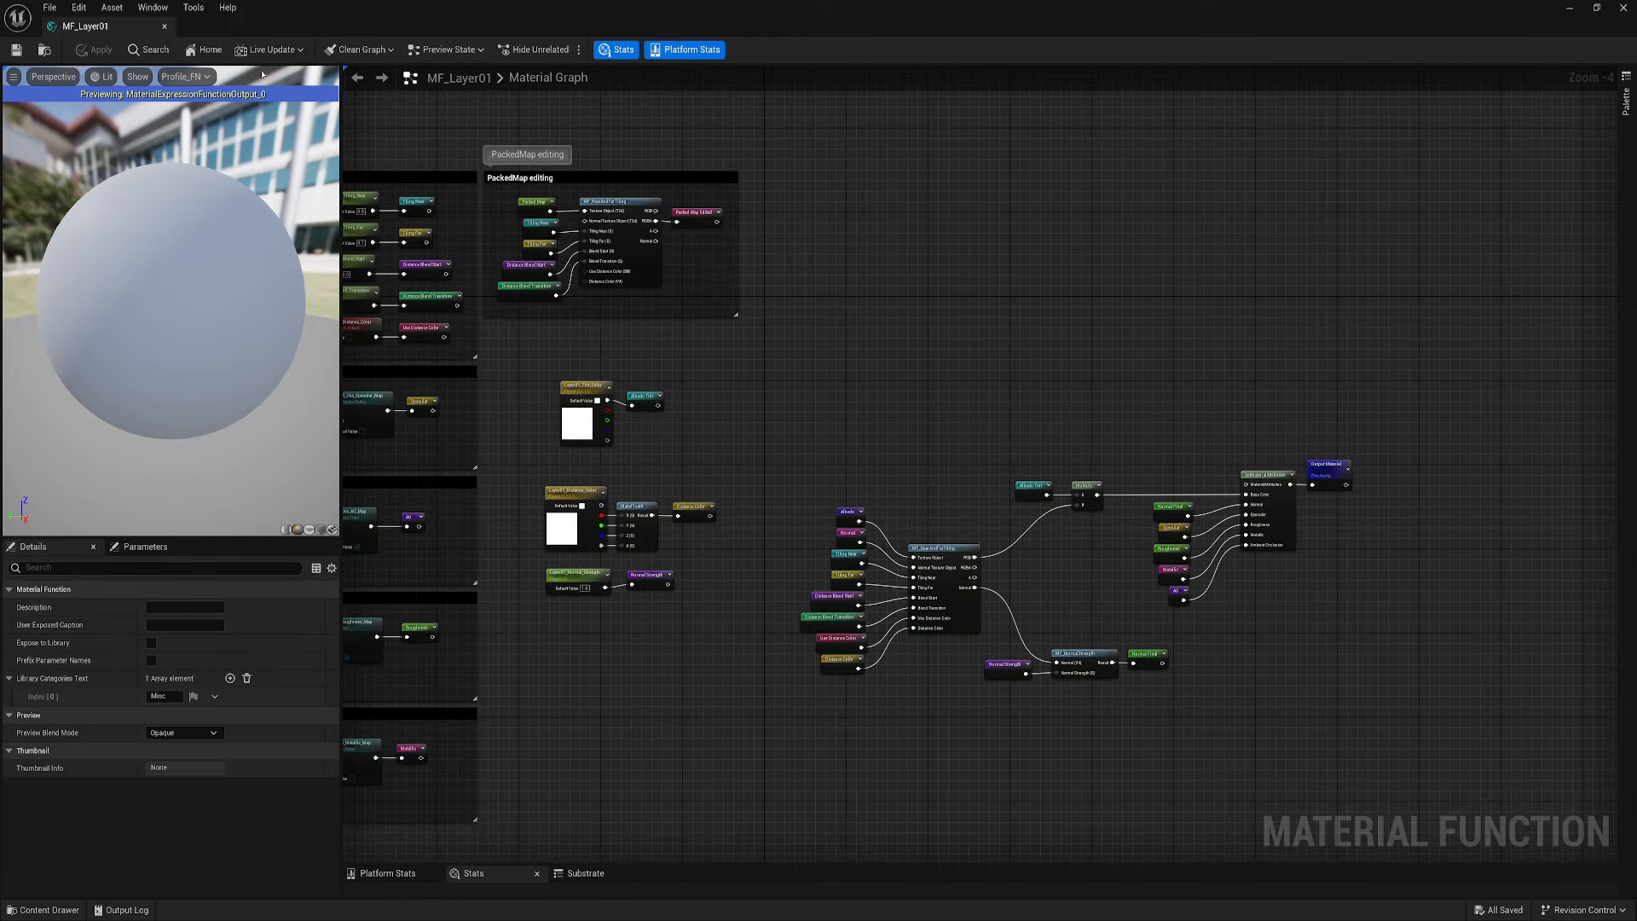
# Open the M_Landscape material from the LandscapeMat folder and maximize its editor window
pyautogui.doubleClick(218, 26)
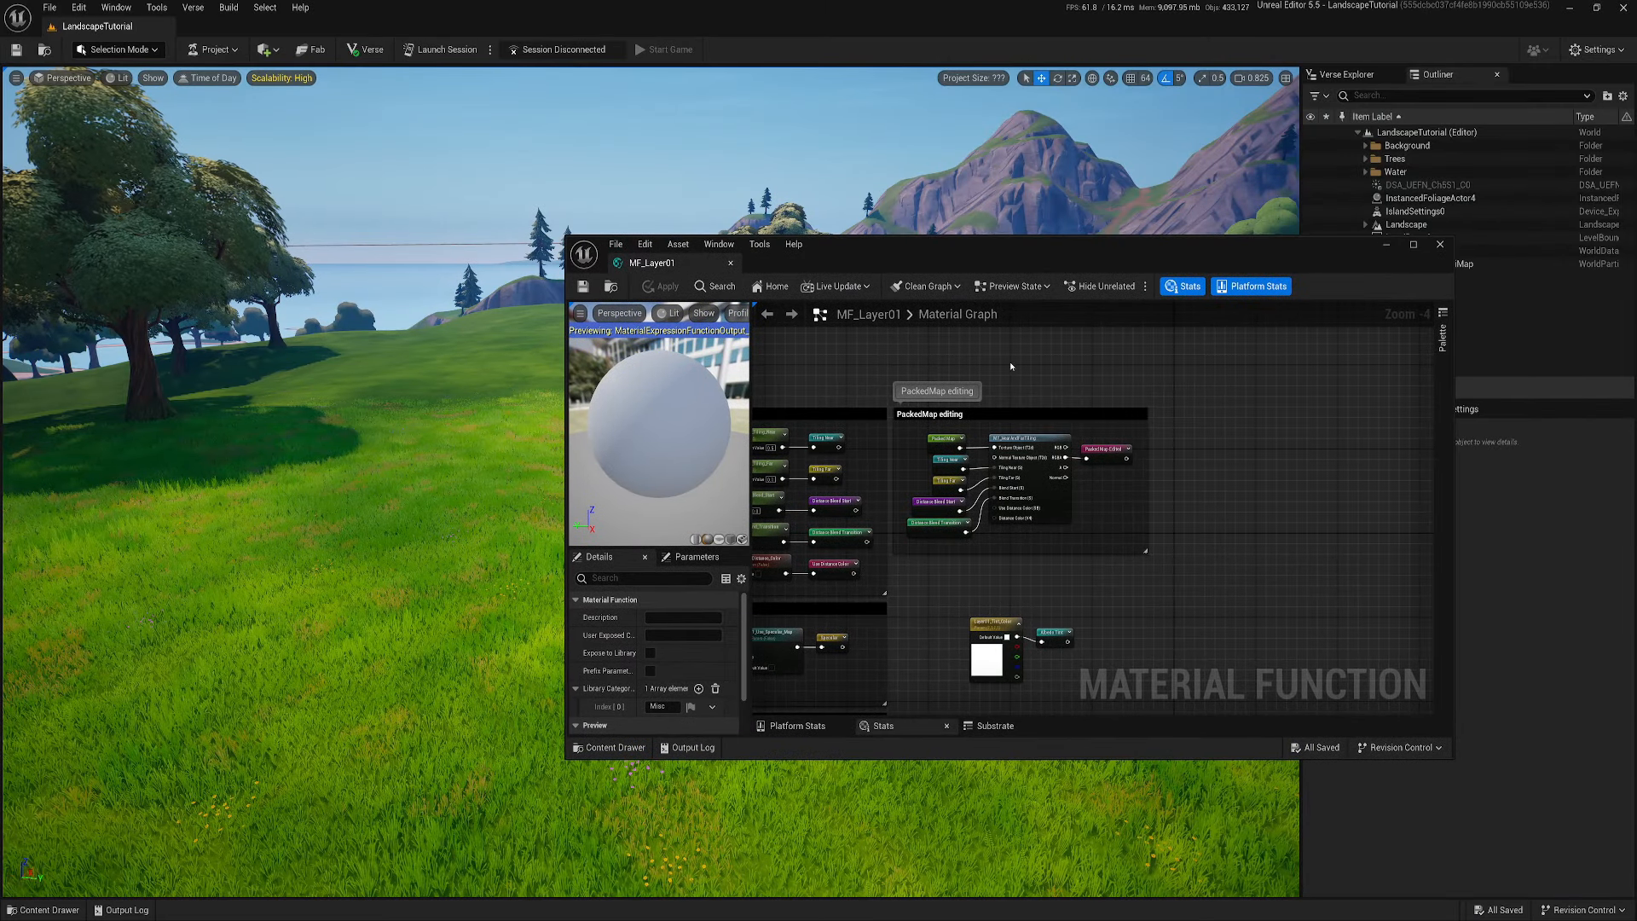
pyautogui.hotkey('ctrl', 'space')
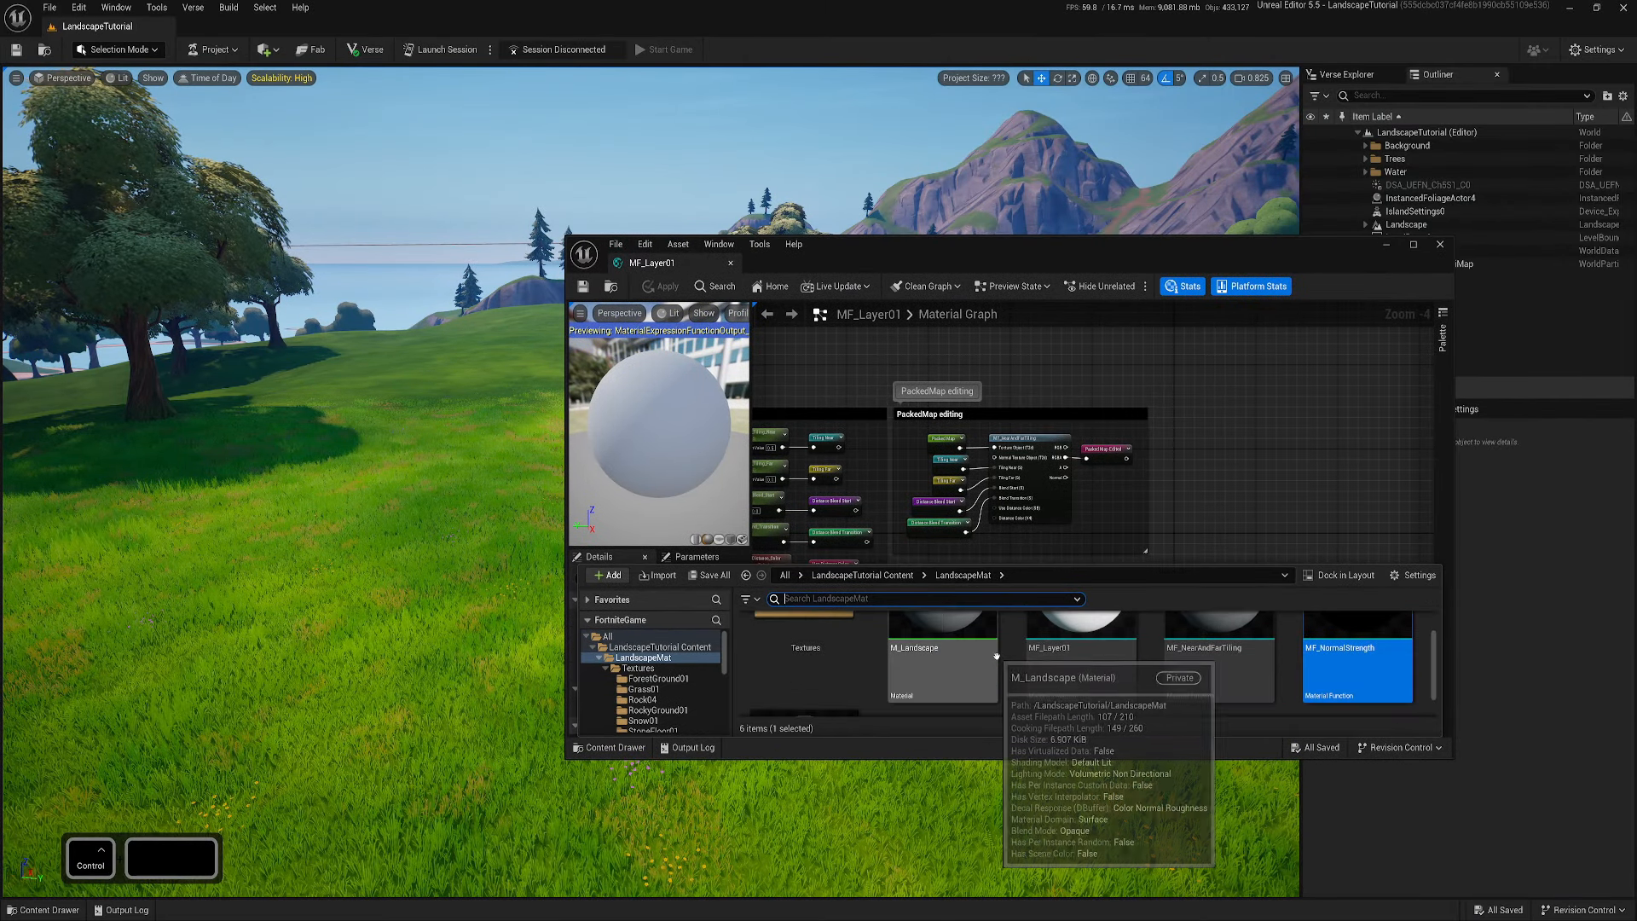
pyautogui.doubleClick(937, 653)
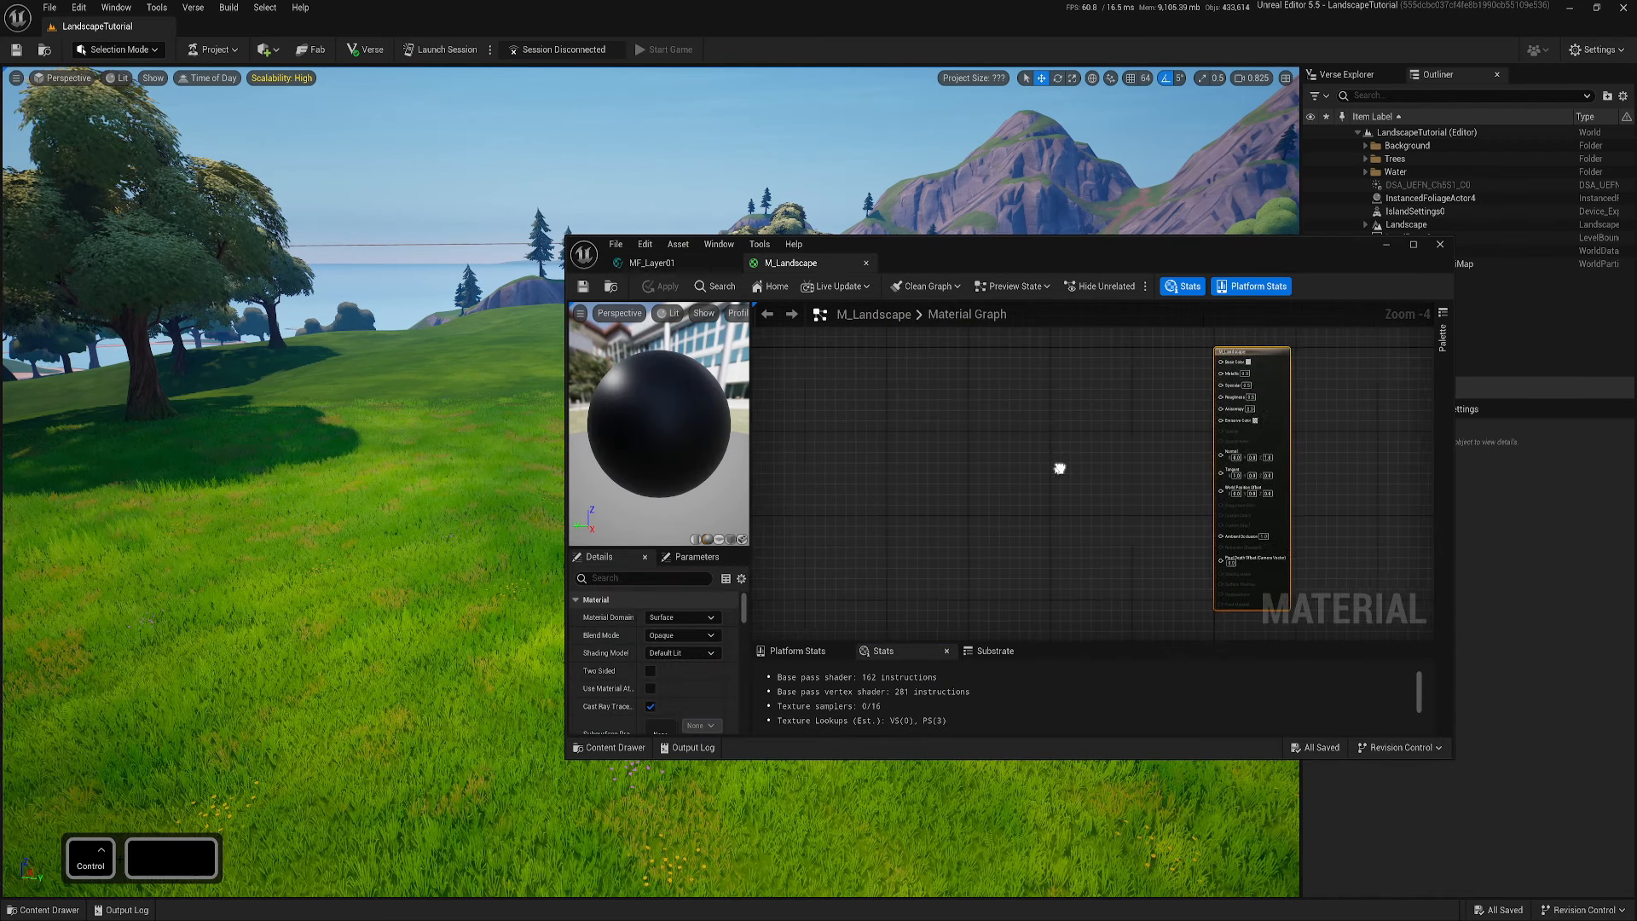
pyautogui.doubleClick(1042, 244)
# Add the MF_Layer01 function from the LandscapeMat folder to the M_Landscape graph, left of the main material node
pyautogui.hotkey('ctrl', 'space')
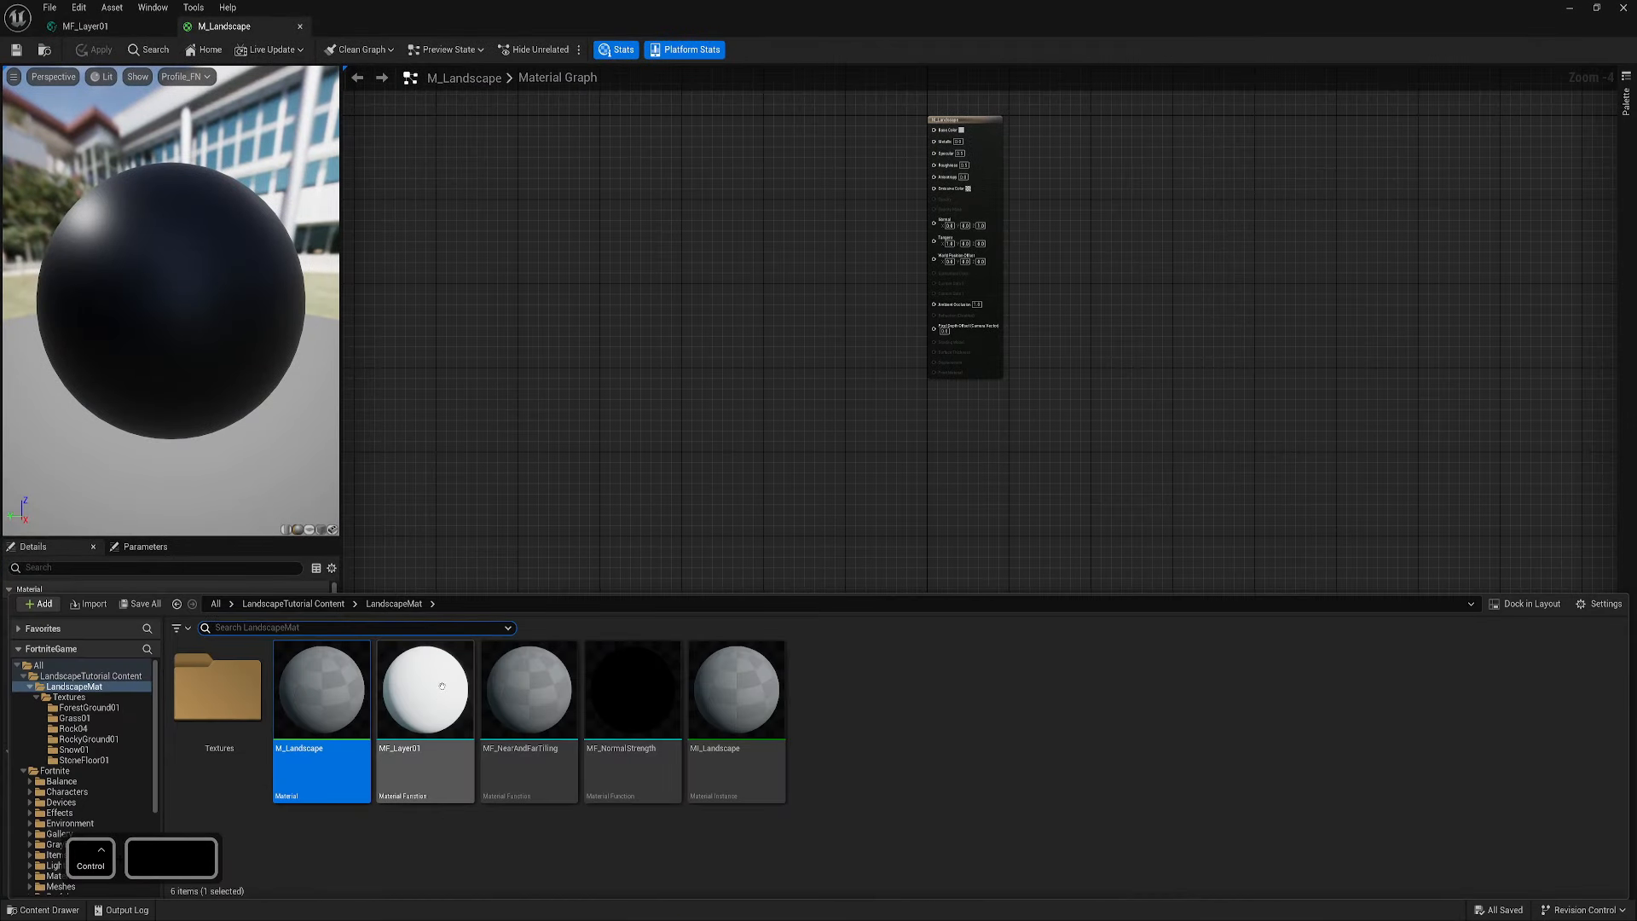
pyautogui.moveTo(425, 689); pyautogui.dragTo(602, 214)
pyautogui.scroll(4, 744, 376)
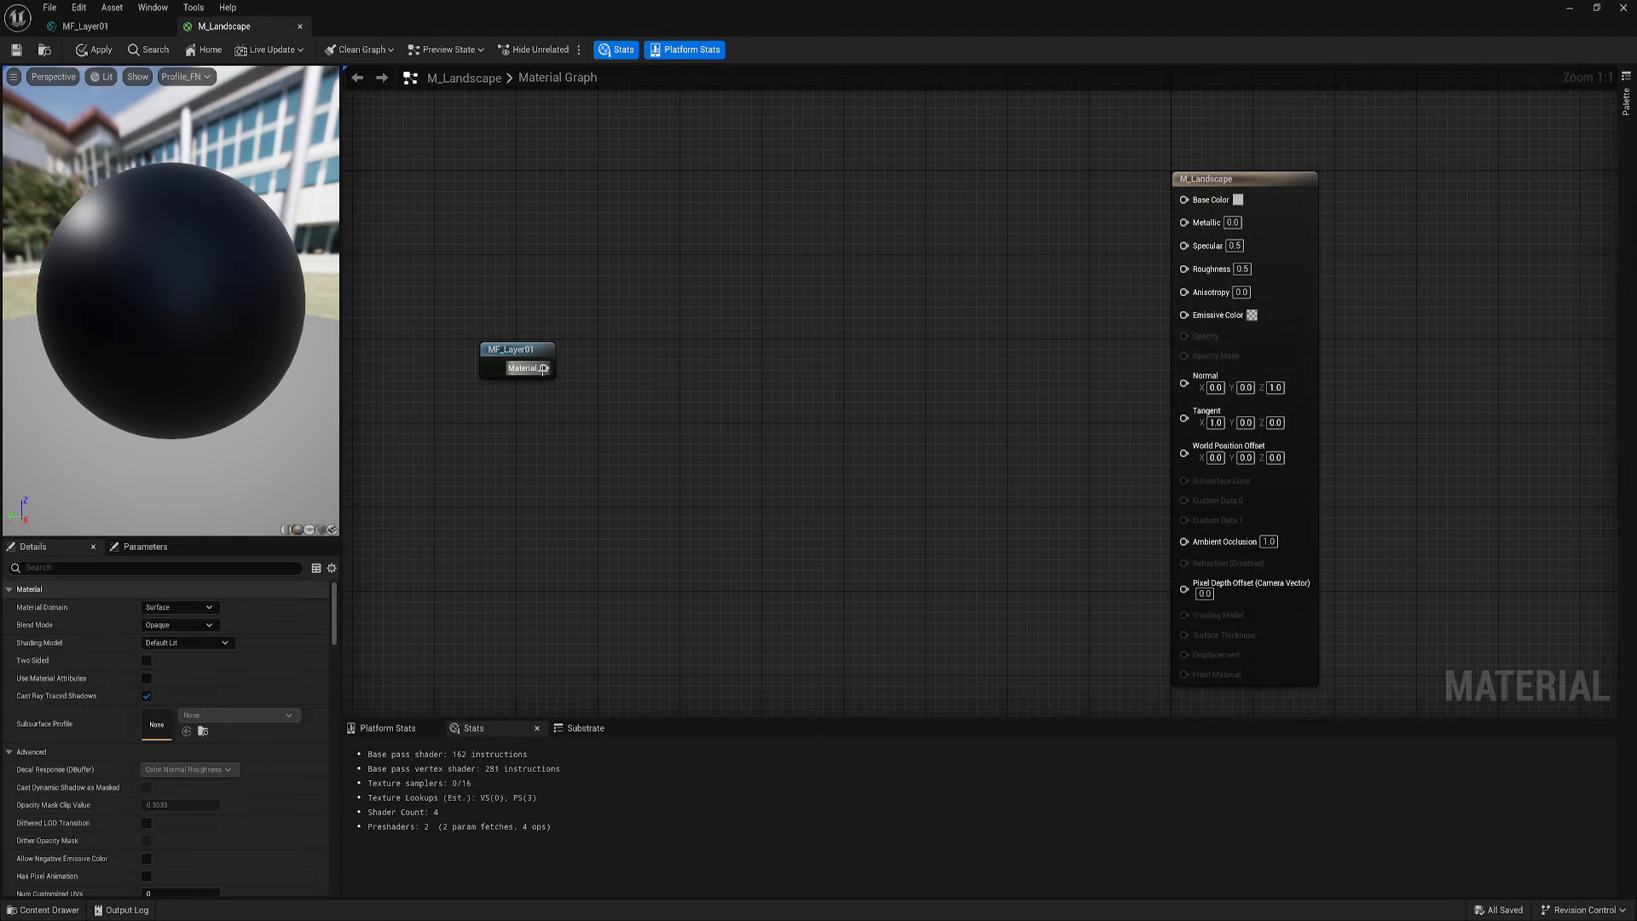
# Try a BreakMaterialAttributes node on MF_Layer01's material output, and delete that node
pyautogui.moveTo(622, 358); pyautogui.dragTo(622, 359)
pyautogui.write('brea')
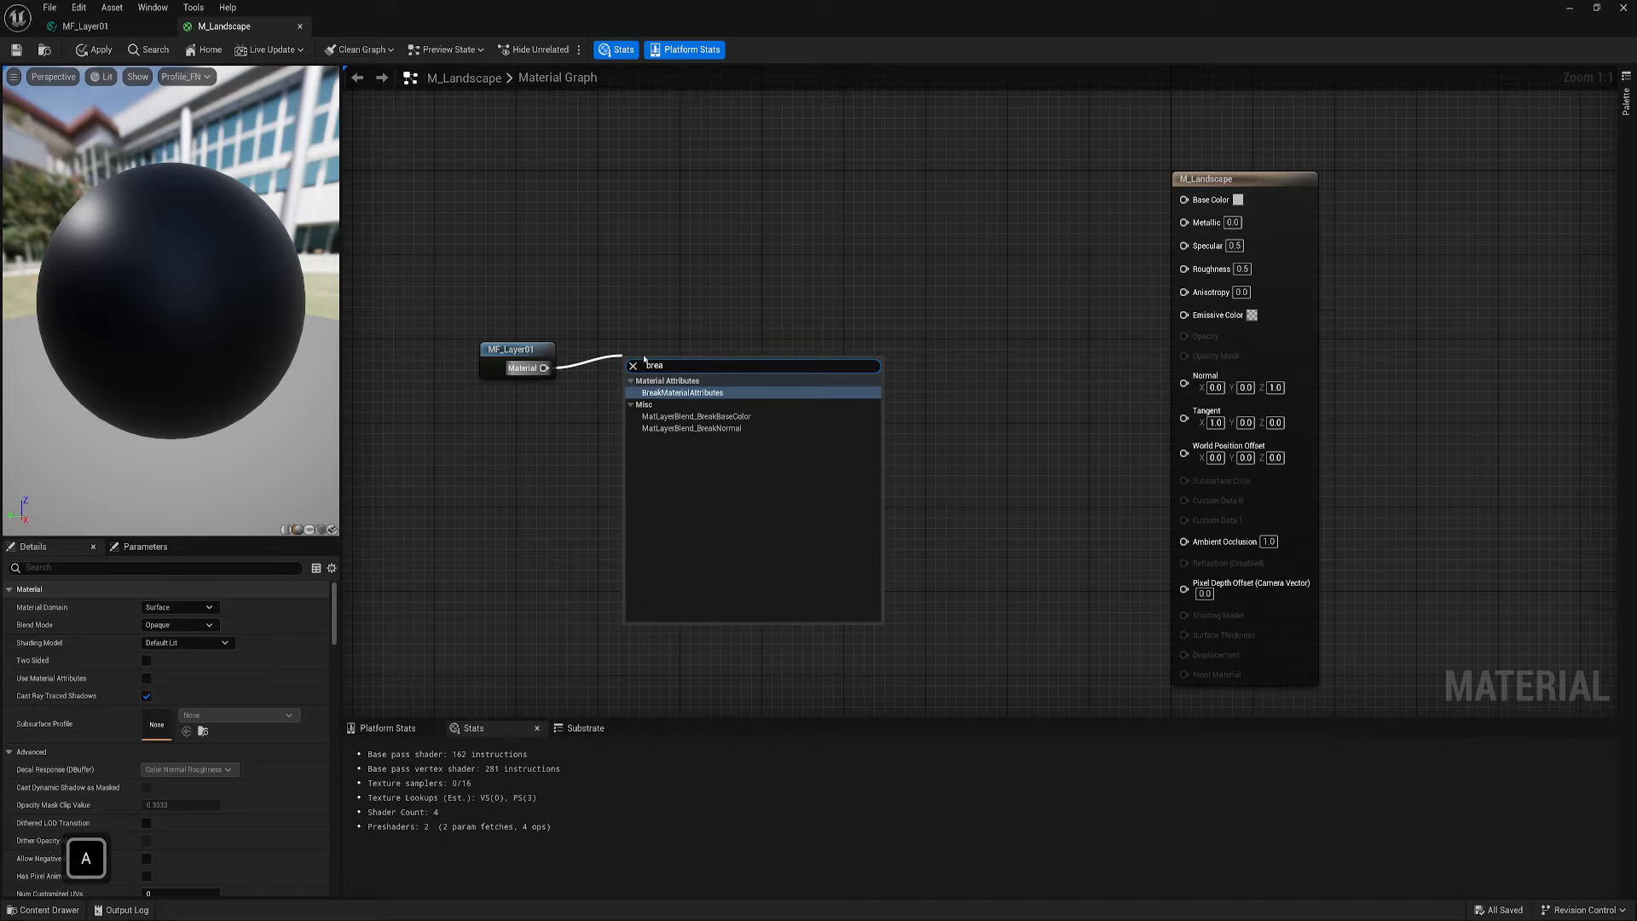
pyautogui.click(679, 397)
pyautogui.moveTo(676, 489); pyautogui.dragTo(662, 366)
pyautogui.moveTo(779, 464); pyautogui.dragTo(757, 331, button='right')
pyautogui.moveTo(855, 222); pyautogui.dragTo(881, 376, button='right')
pyautogui.moveTo(669, 434); pyautogui.dragTo(761, 476)
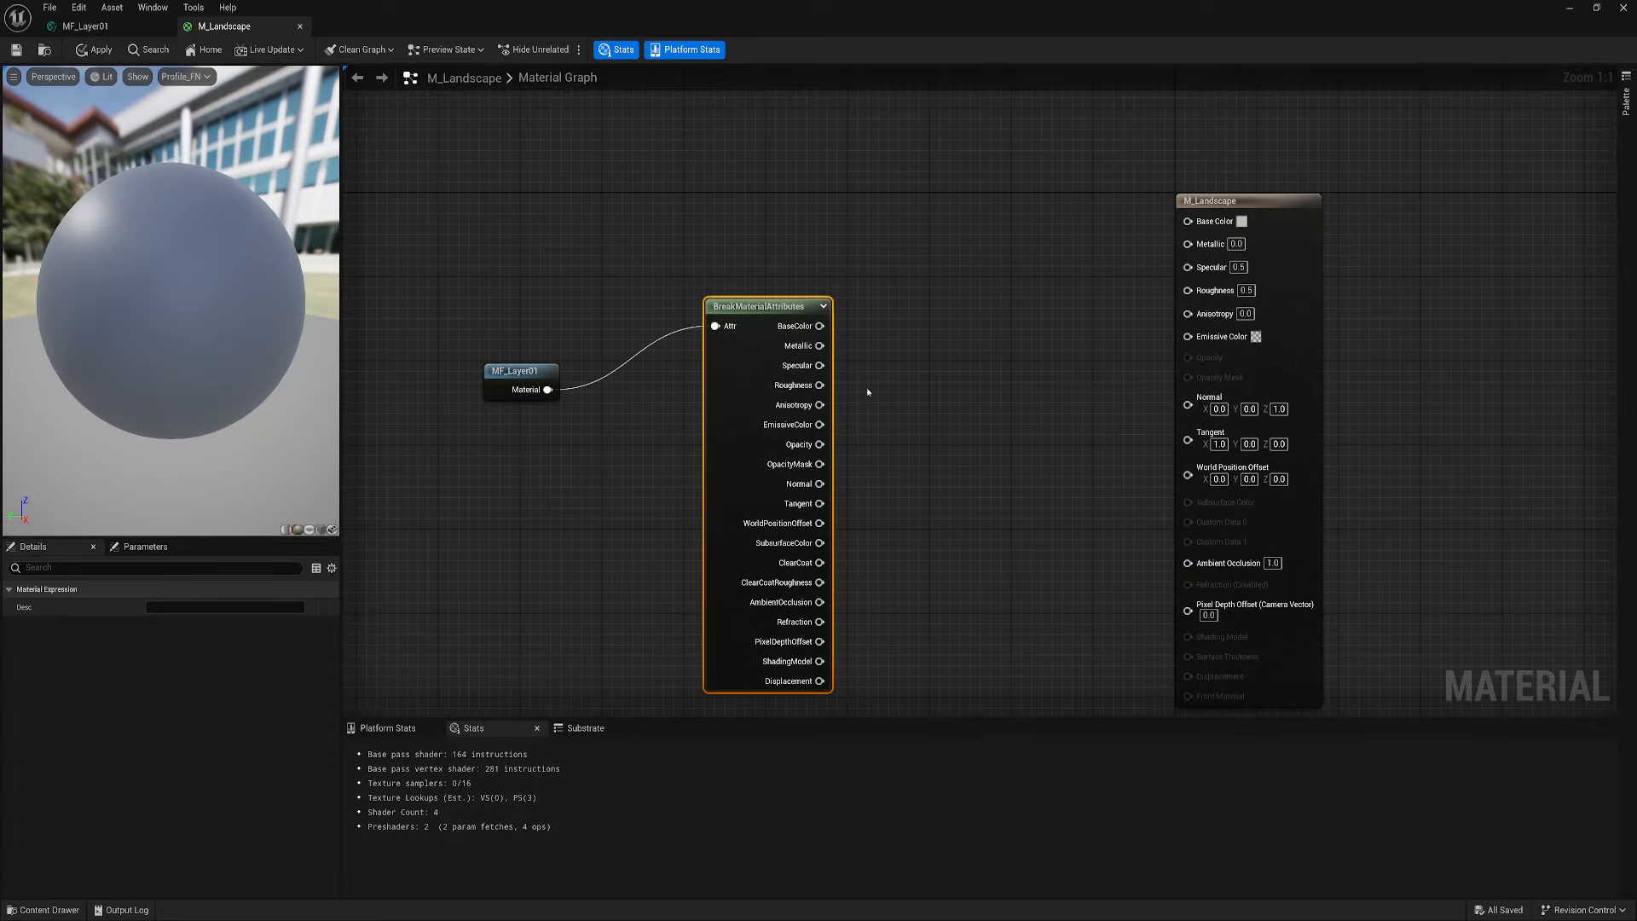
pyautogui.press('Delete')
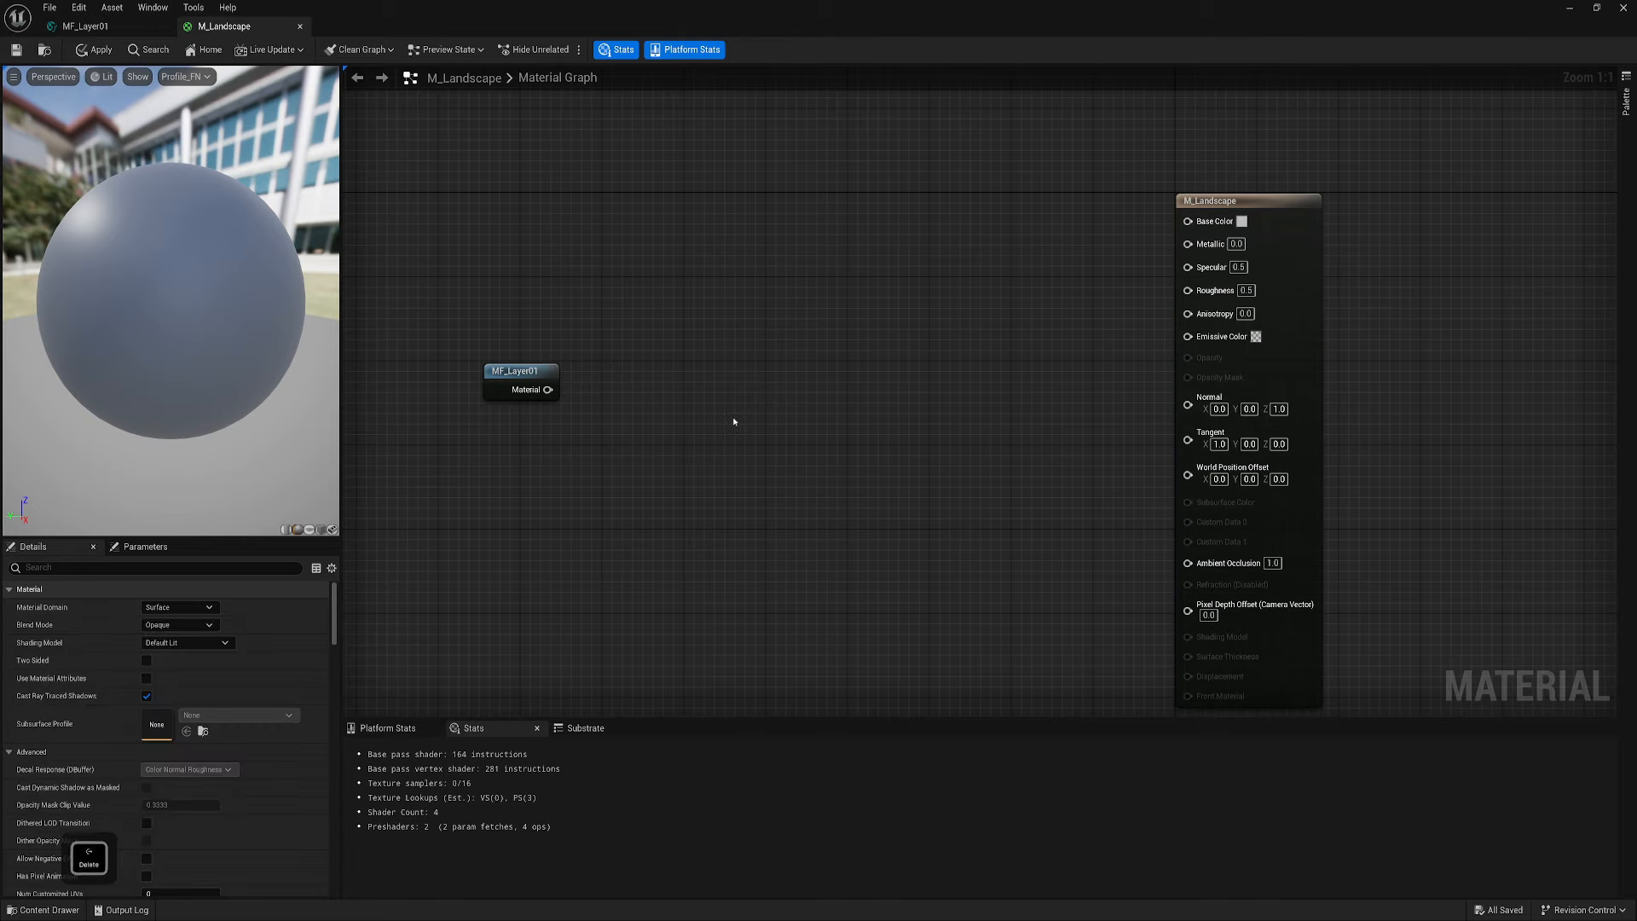
# Try a GetMaterialAttributes node on MF_Layer01's output with BaseColor, Metallic, Specular and Roughness attributes, and delete that node
pyautogui.moveTo(672, 365); pyautogui.dragTo(672, 367)
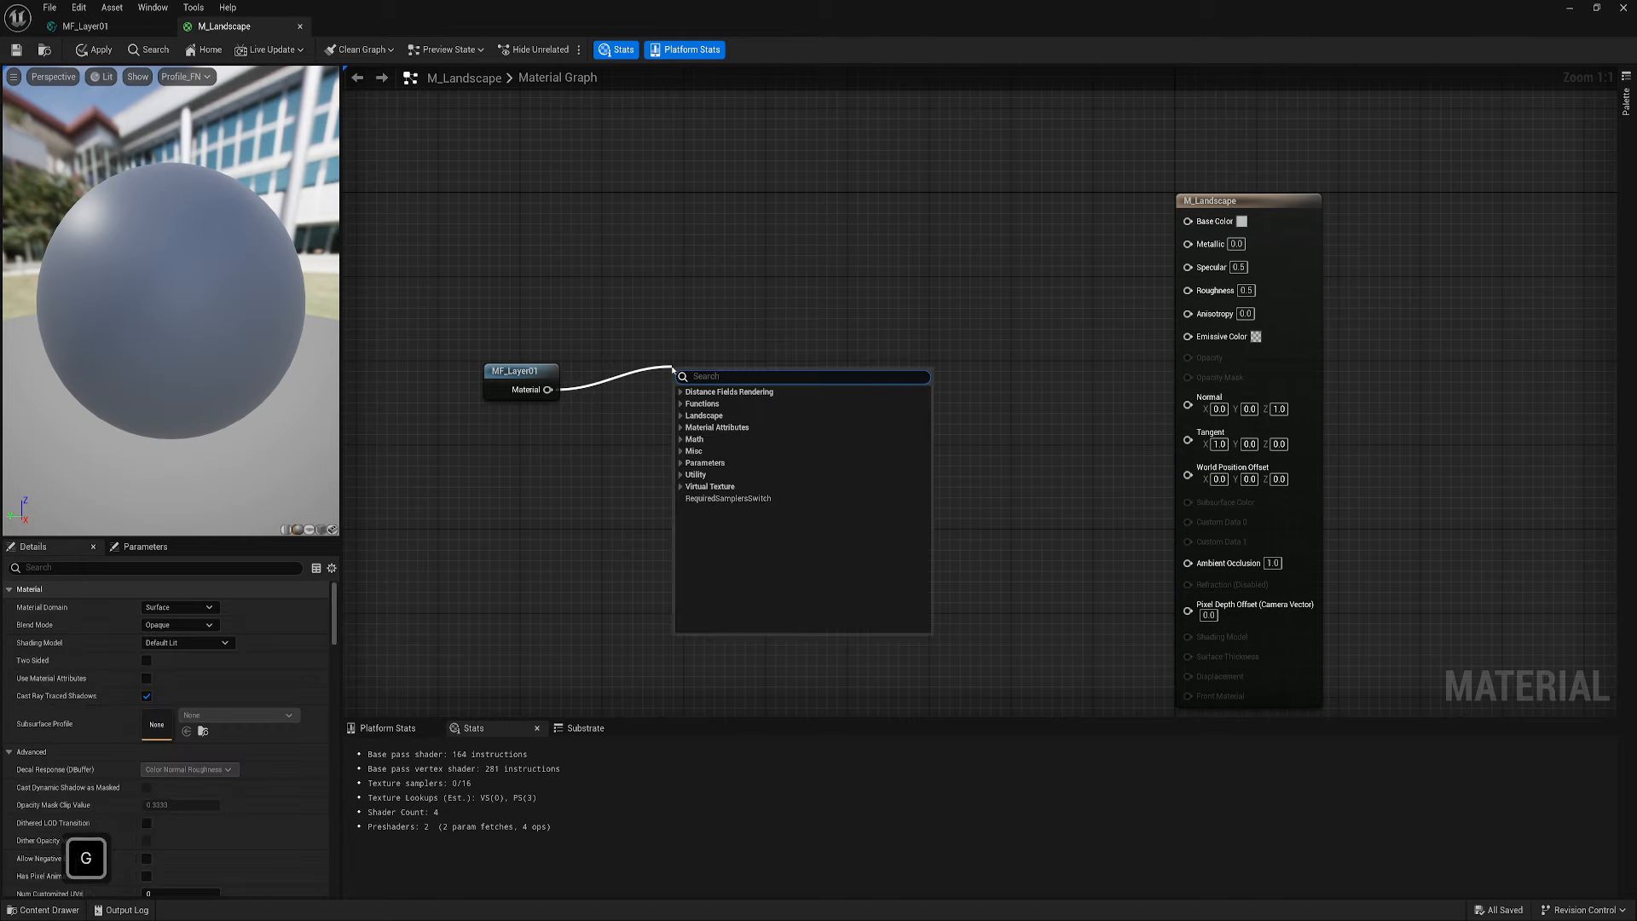
pyautogui.write('get')
pyautogui.click(731, 405)
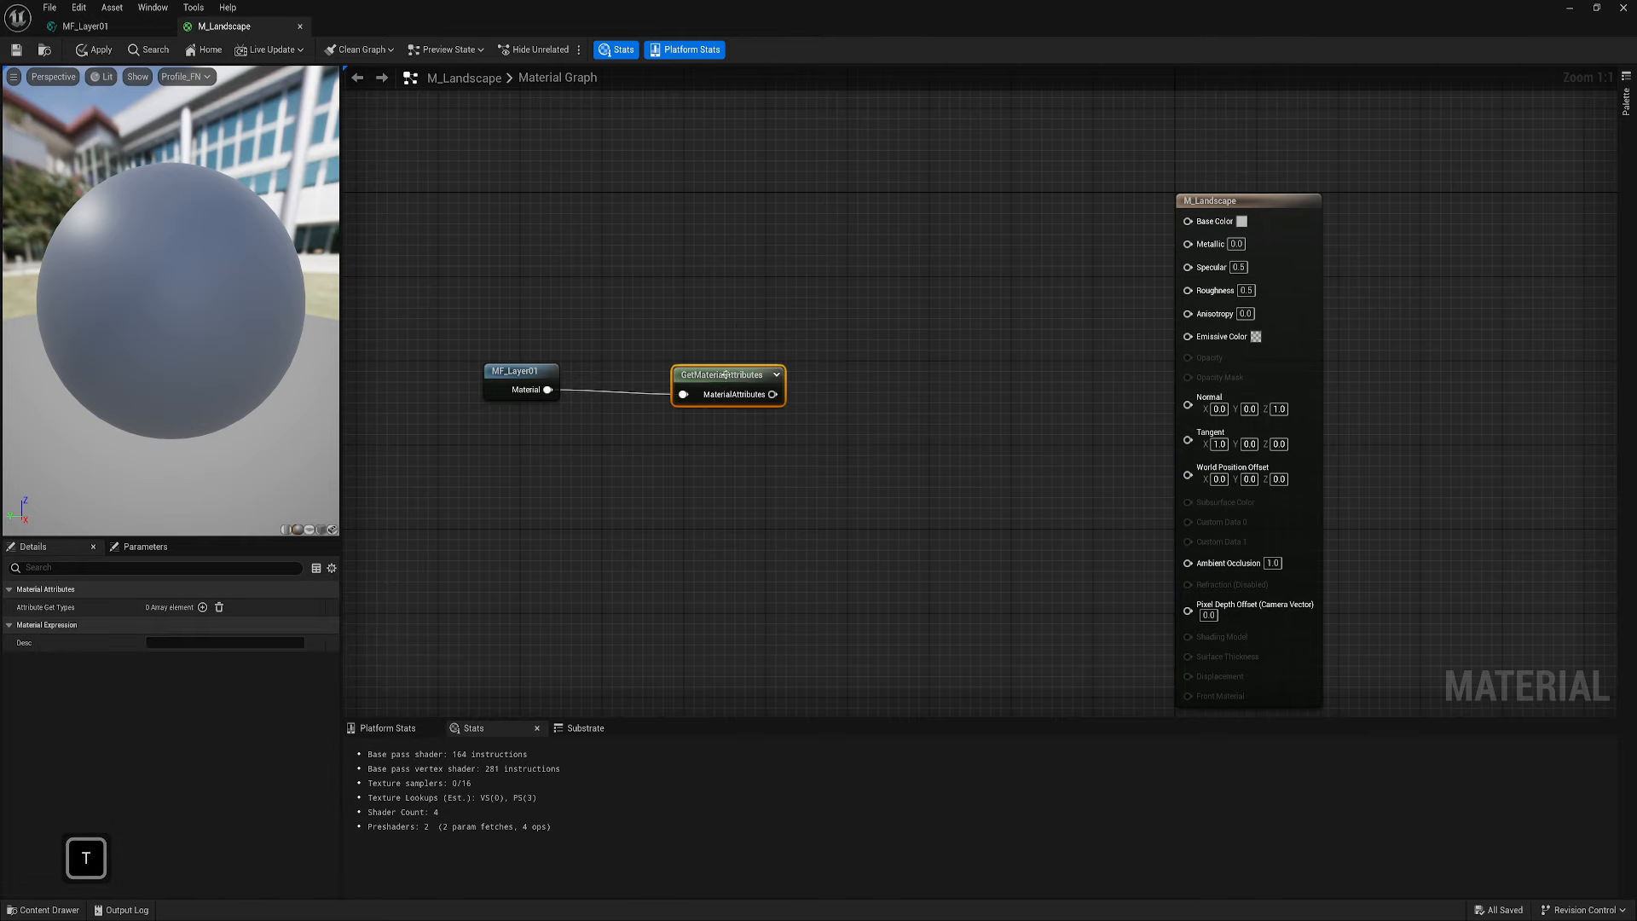
pyautogui.click(203, 607)
pyautogui.click(202, 607)
pyautogui.click(206, 608)
pyautogui.click(205, 608)
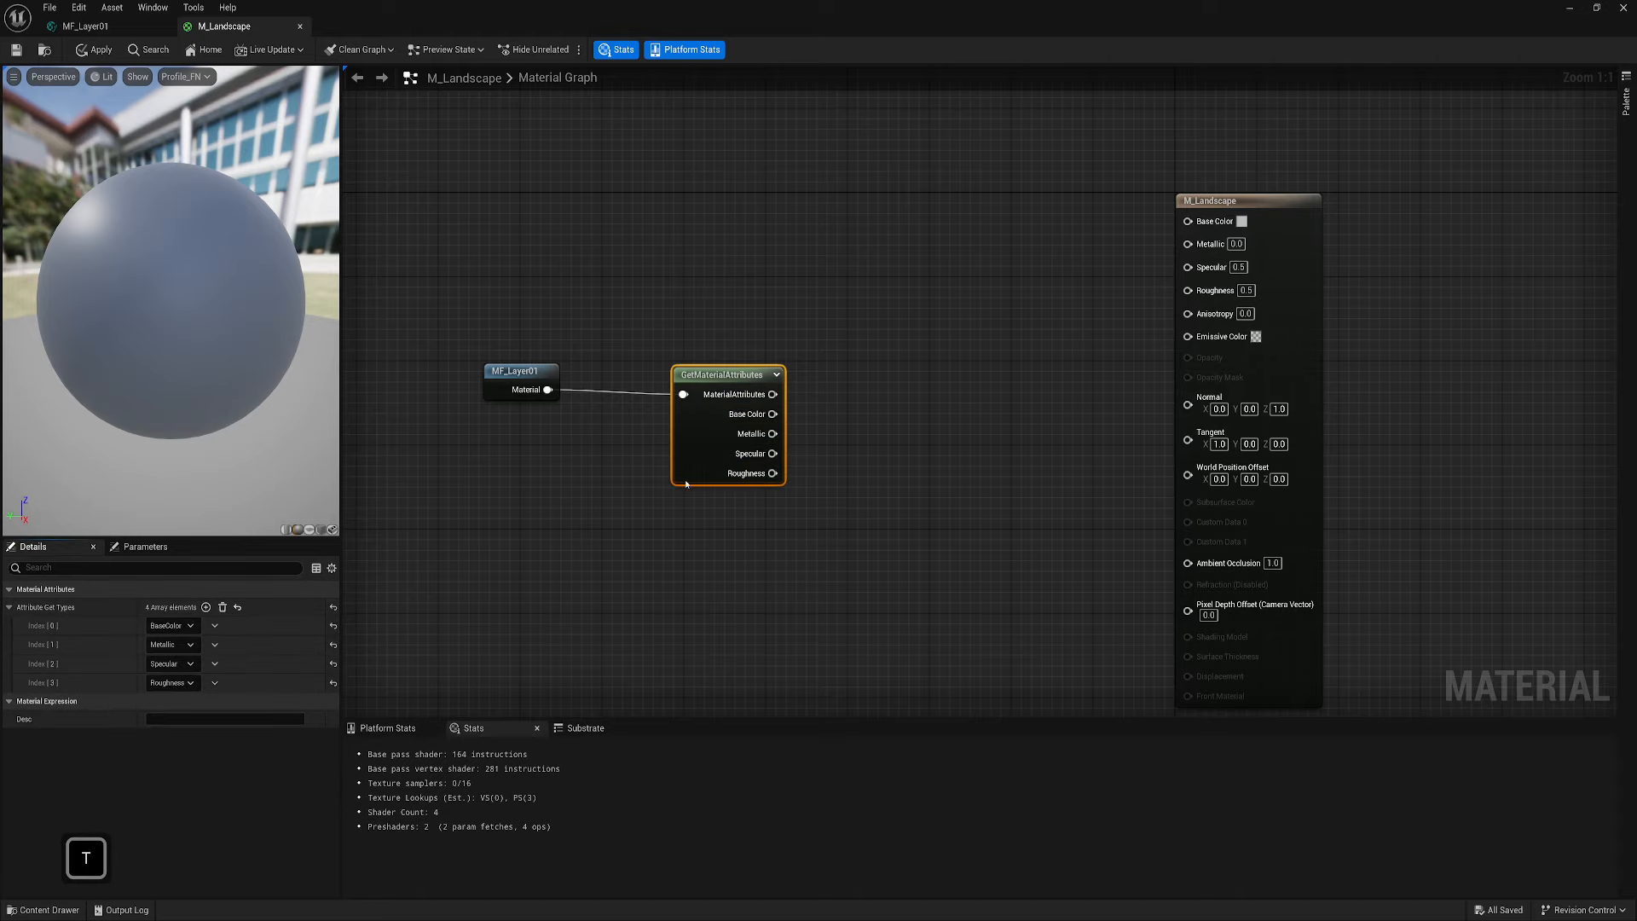
pyautogui.press('Delete')
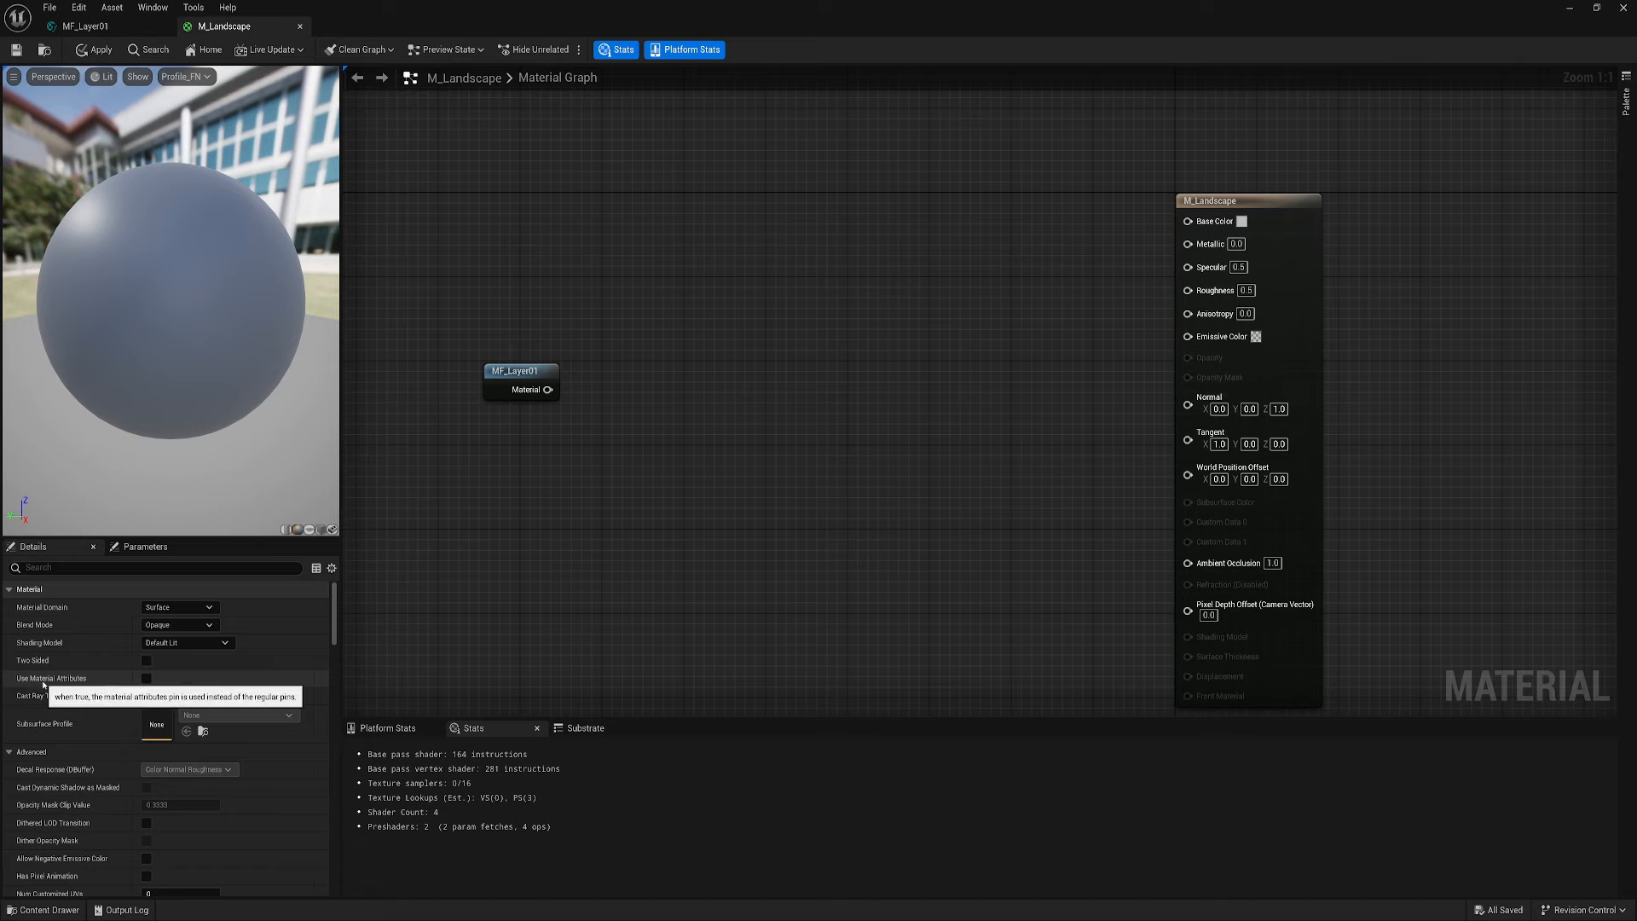
# Enable Use Material Attributes on M_Landscape, connect MF_Layer01's Material output to its Material Attributes input, save, and un-maximize the editor window
pyautogui.click(146, 678)
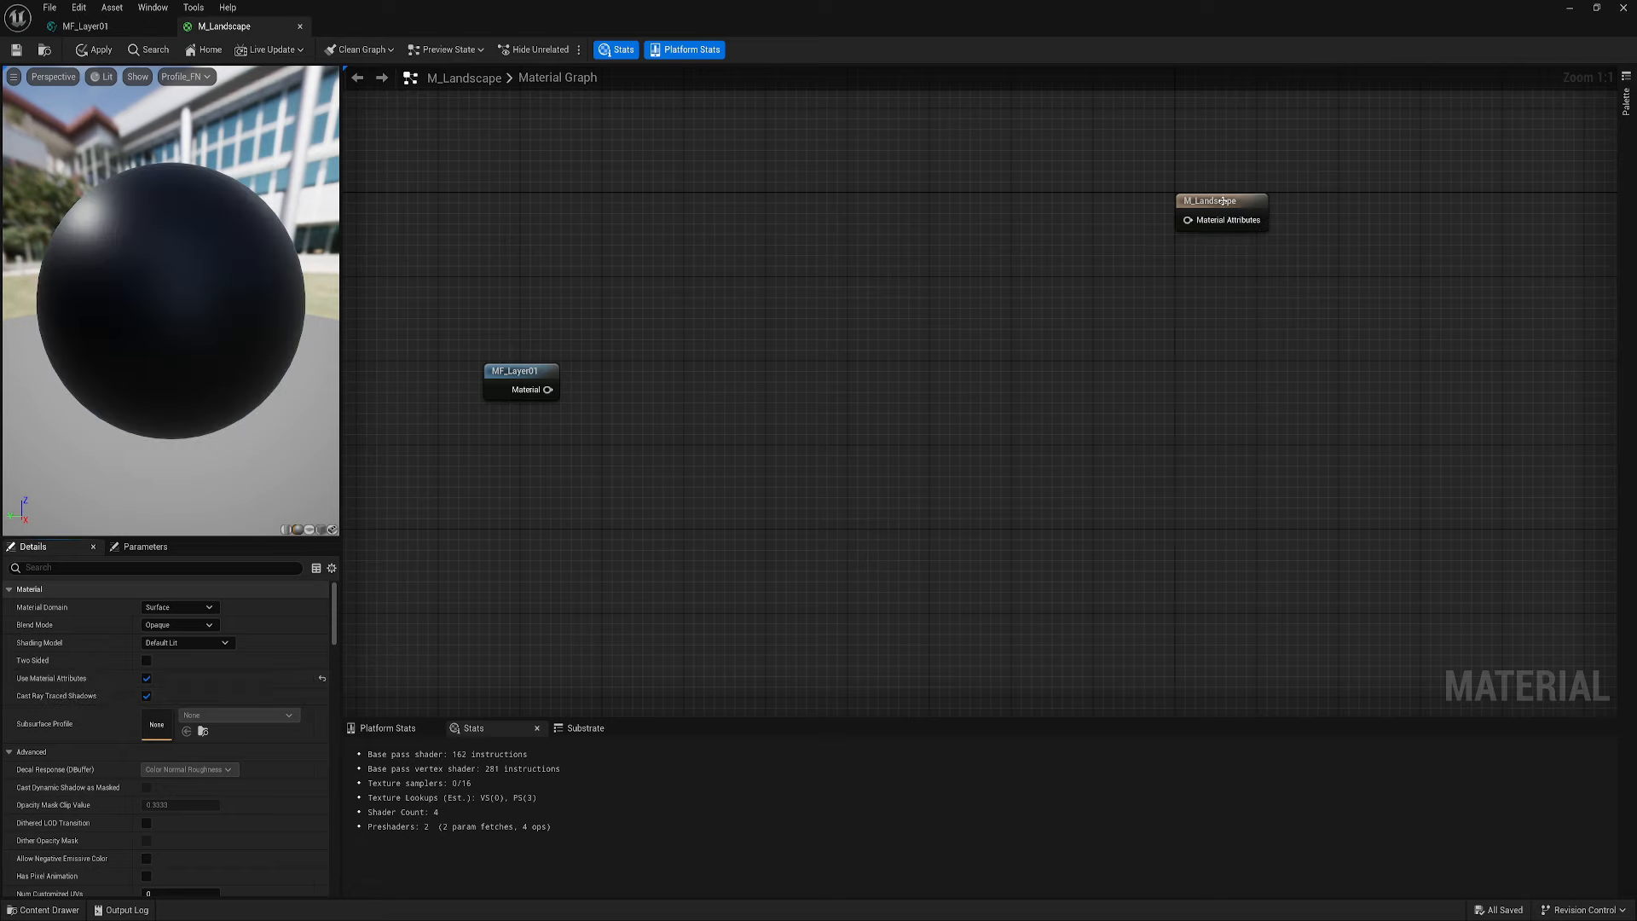
pyautogui.moveTo(1224, 200); pyautogui.dragTo(1008, 325)
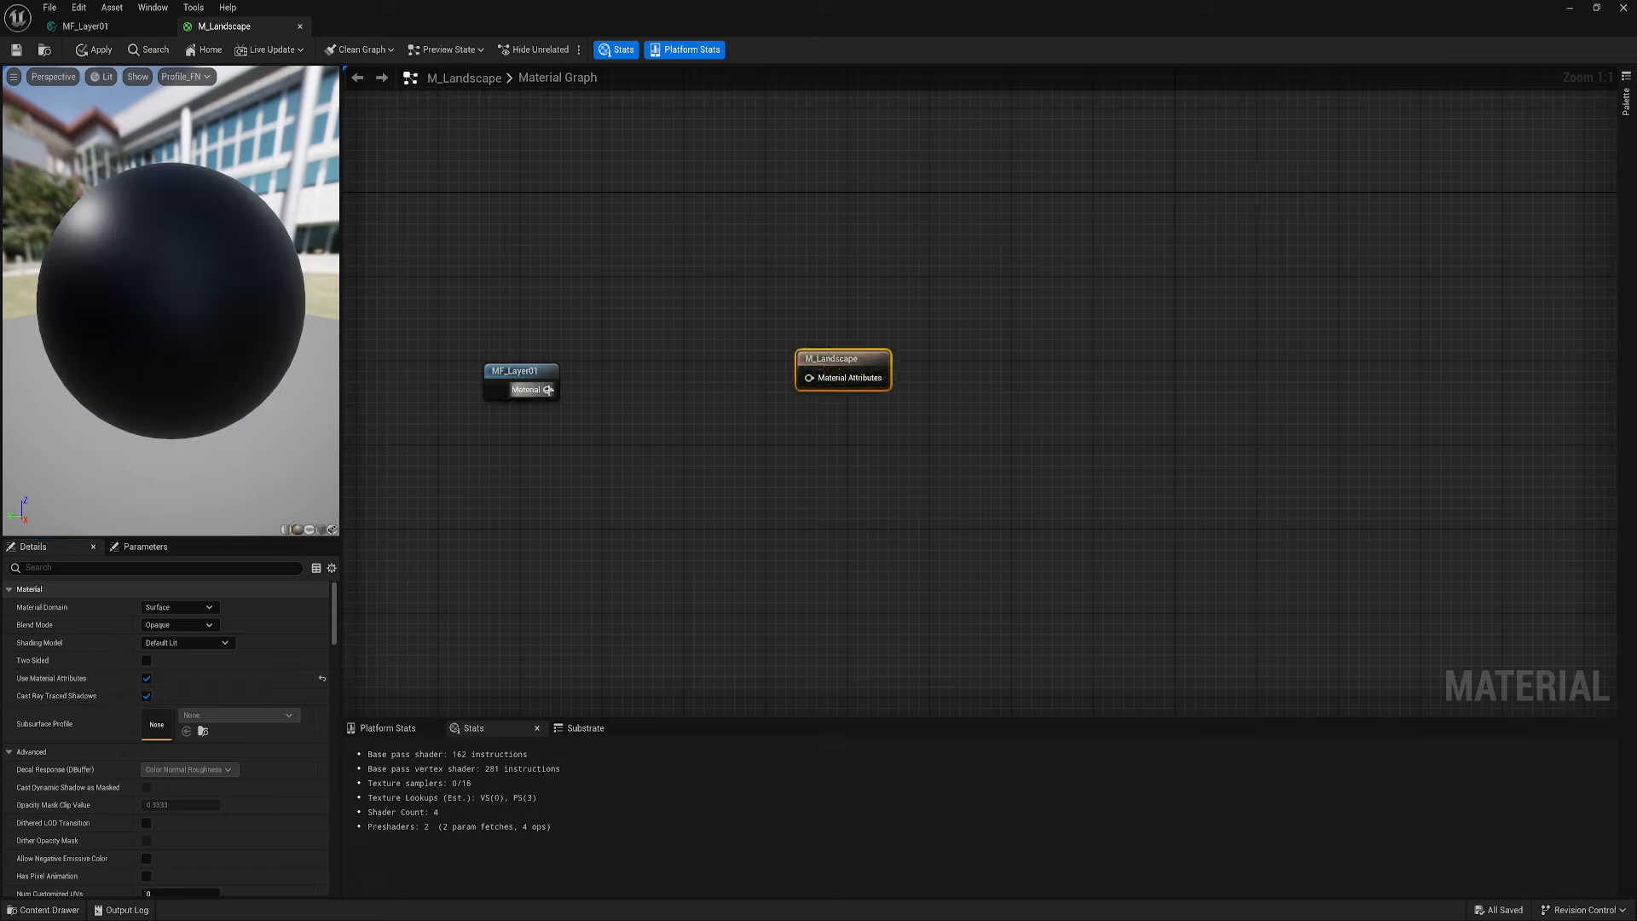
pyautogui.moveTo(806, 377); pyautogui.dragTo(793, 381)
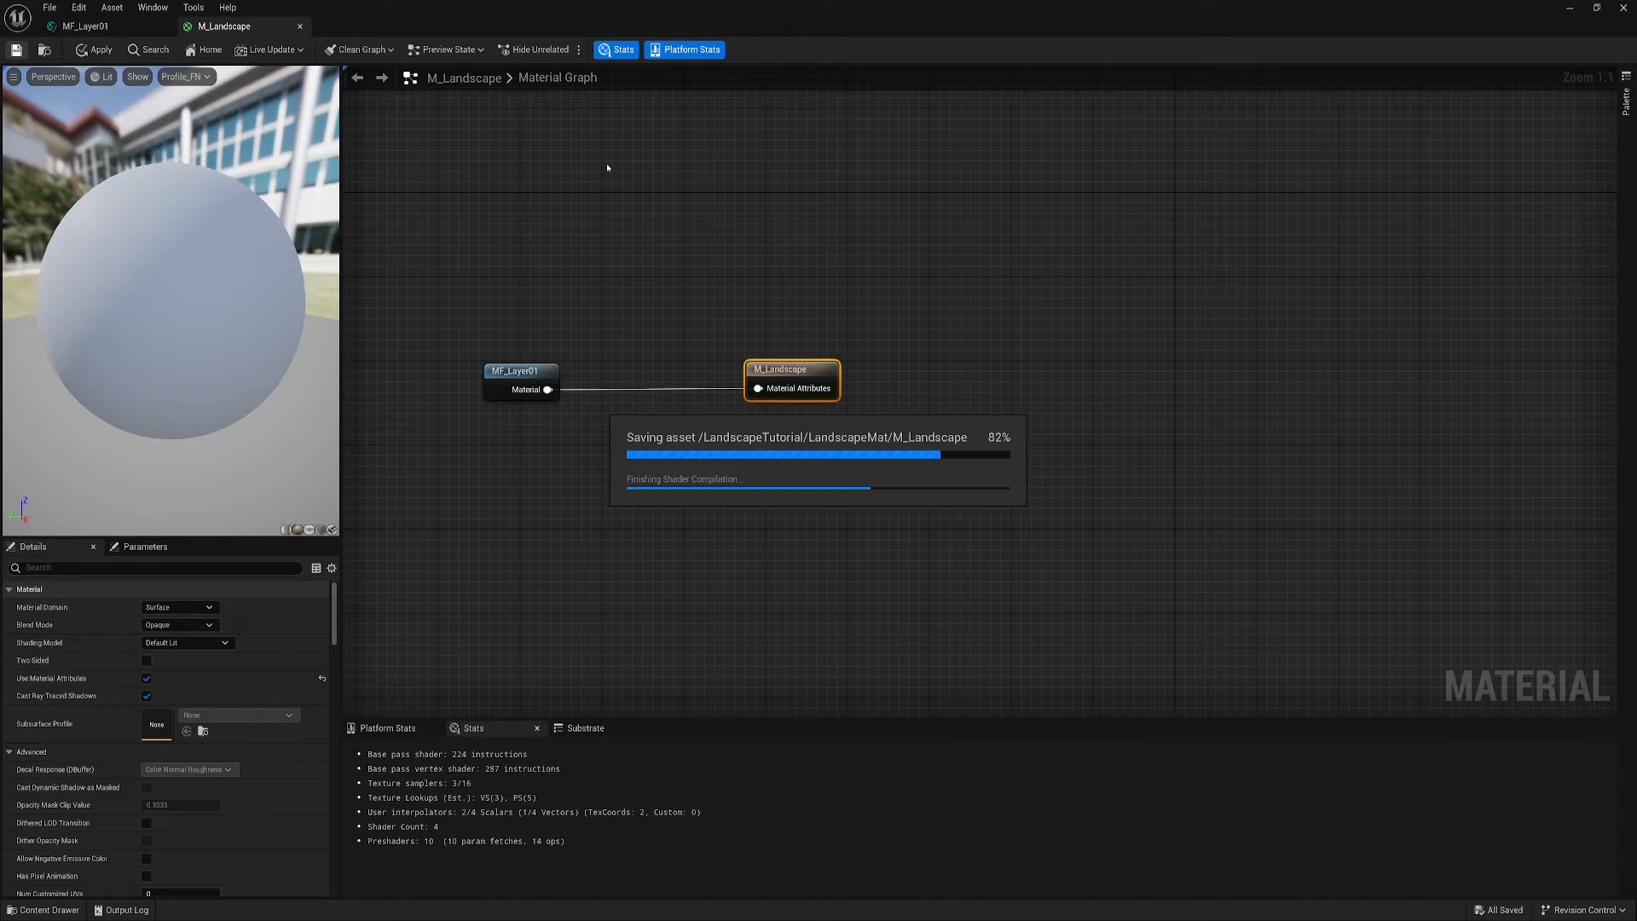
pyautogui.doubleClick(468, 23)
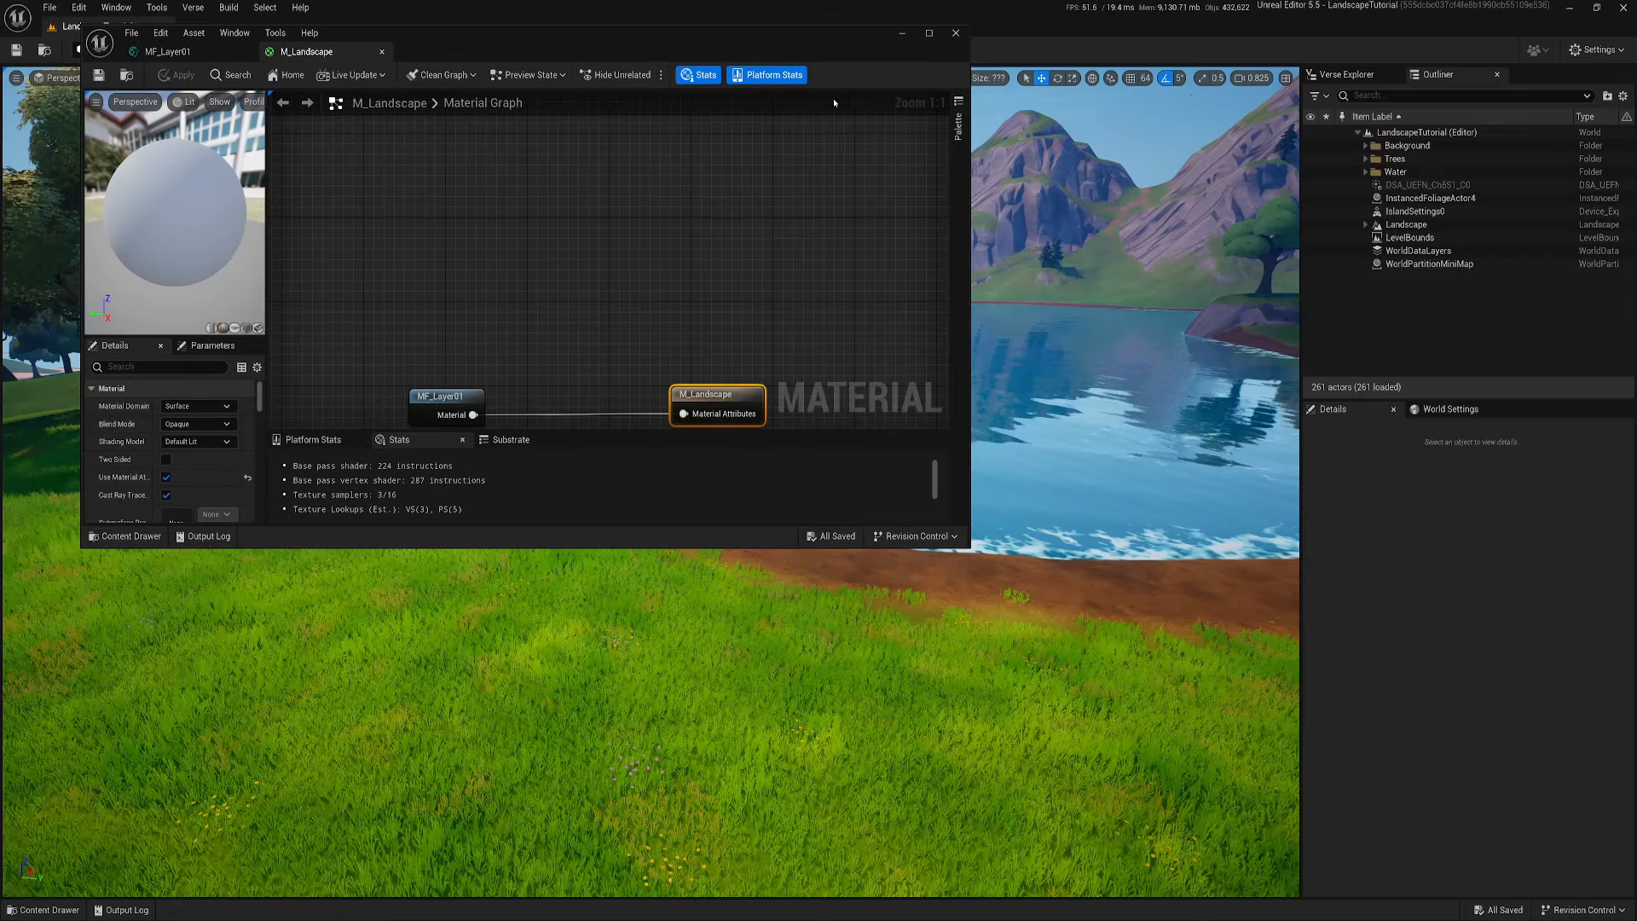
# Close the M_Landscape material editor and select the MI_Landscape material instance in the LandscapeMat folder
pyautogui.click(961, 38)
pyautogui.press('a')
pyautogui.moveTo(665, 545); pyautogui.dragTo(767, 546, button='right')
pyautogui.press('d')
pyautogui.press('w')
pyautogui.hotkey('ctrl', 'space')
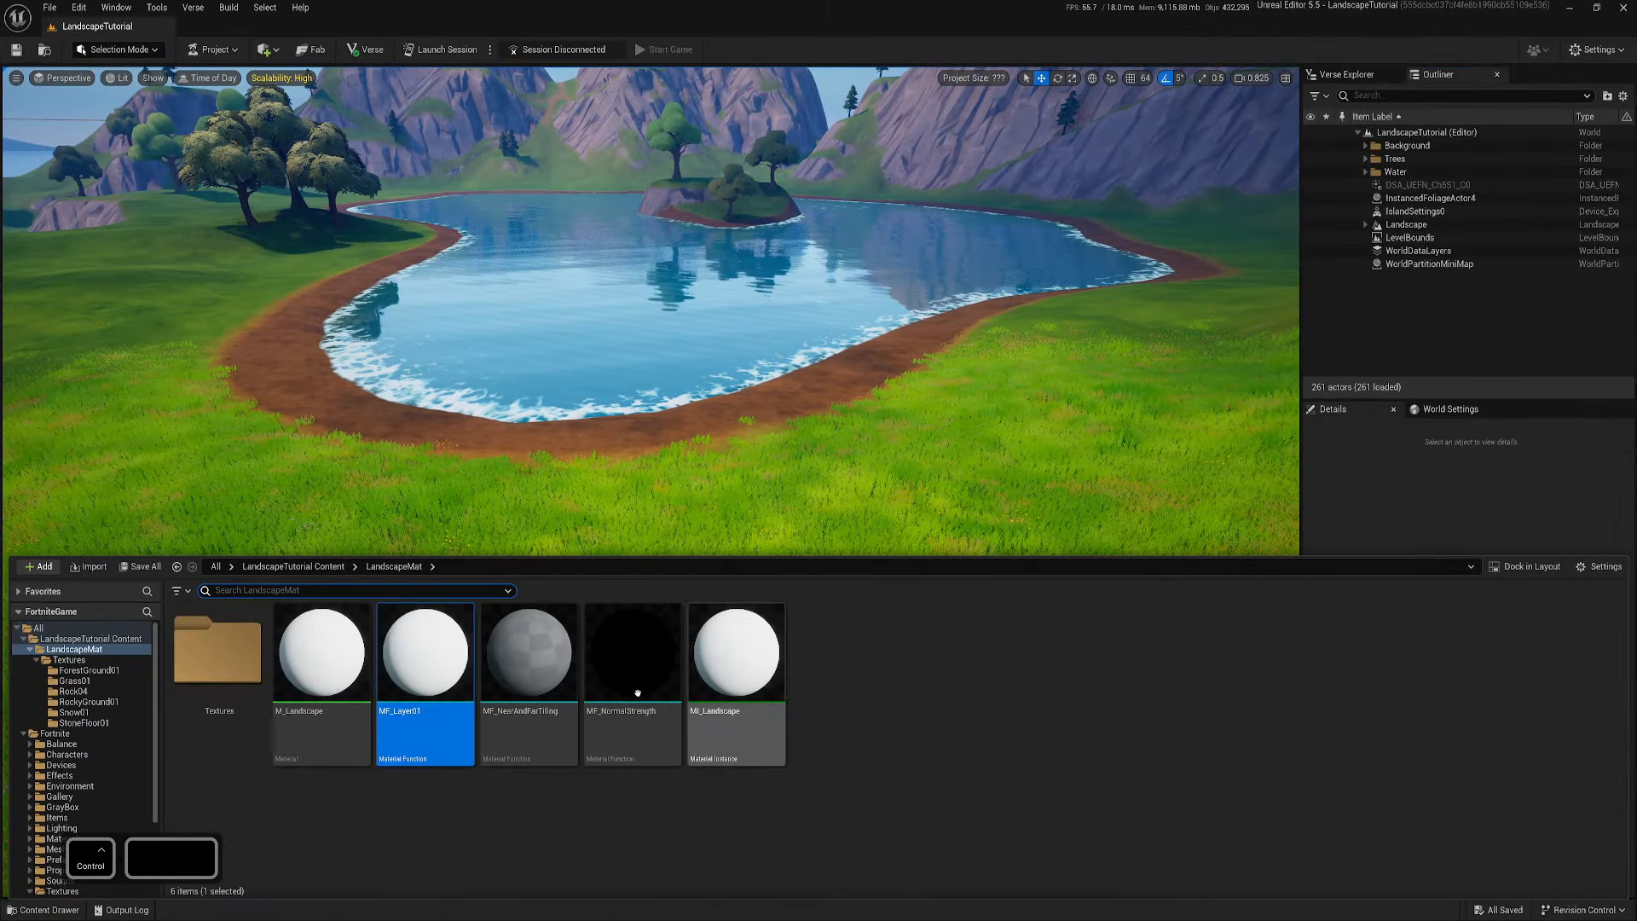
pyautogui.click(740, 673)
# Assign MI_Landscape as the landscape material of the parent Landscape actor
pyautogui.moveTo(671, 457); pyautogui.dragTo(610, 454, button='right')
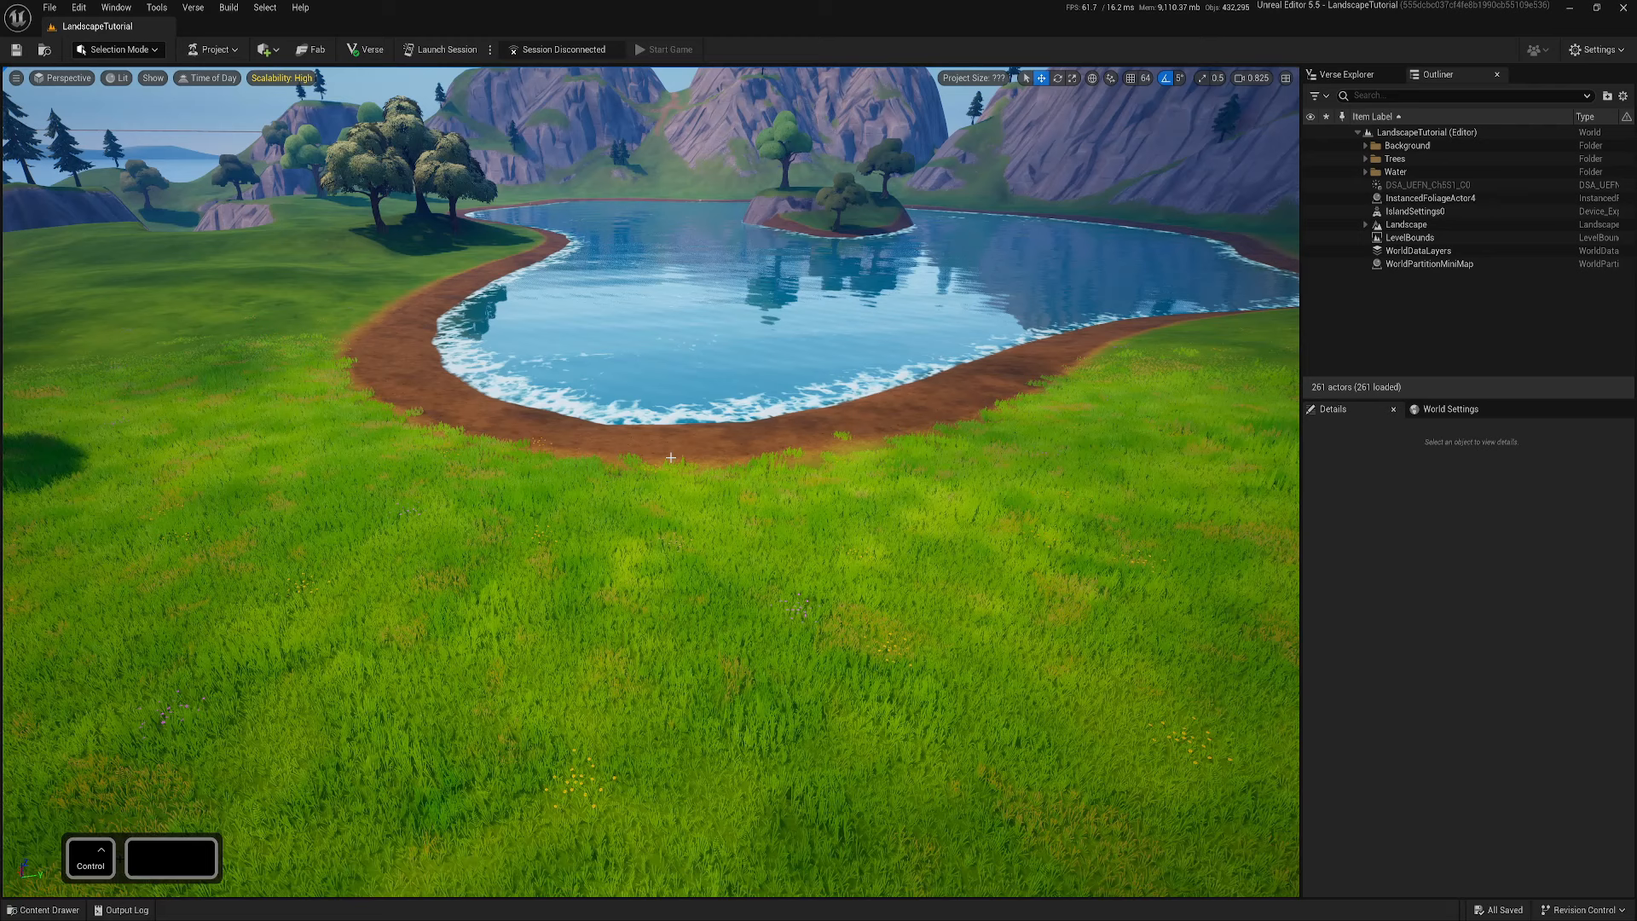
pyautogui.click(672, 458)
pyautogui.scroll(-1, 1527, 811)
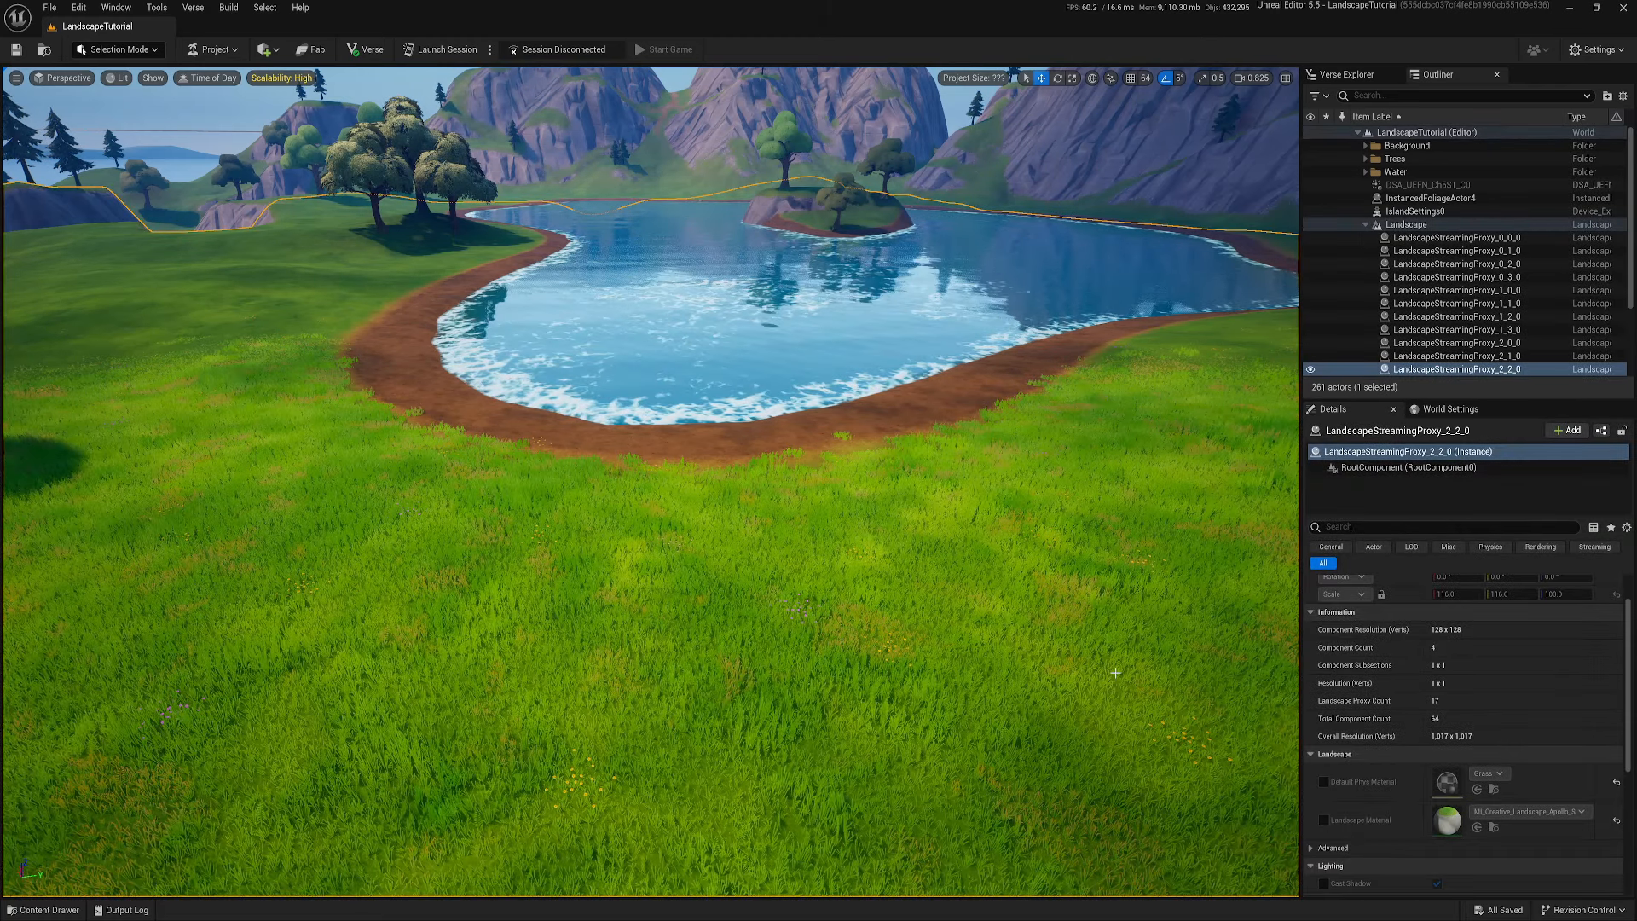
pyautogui.moveTo(1177, 563); pyautogui.dragTo(1215, 516, button='right')
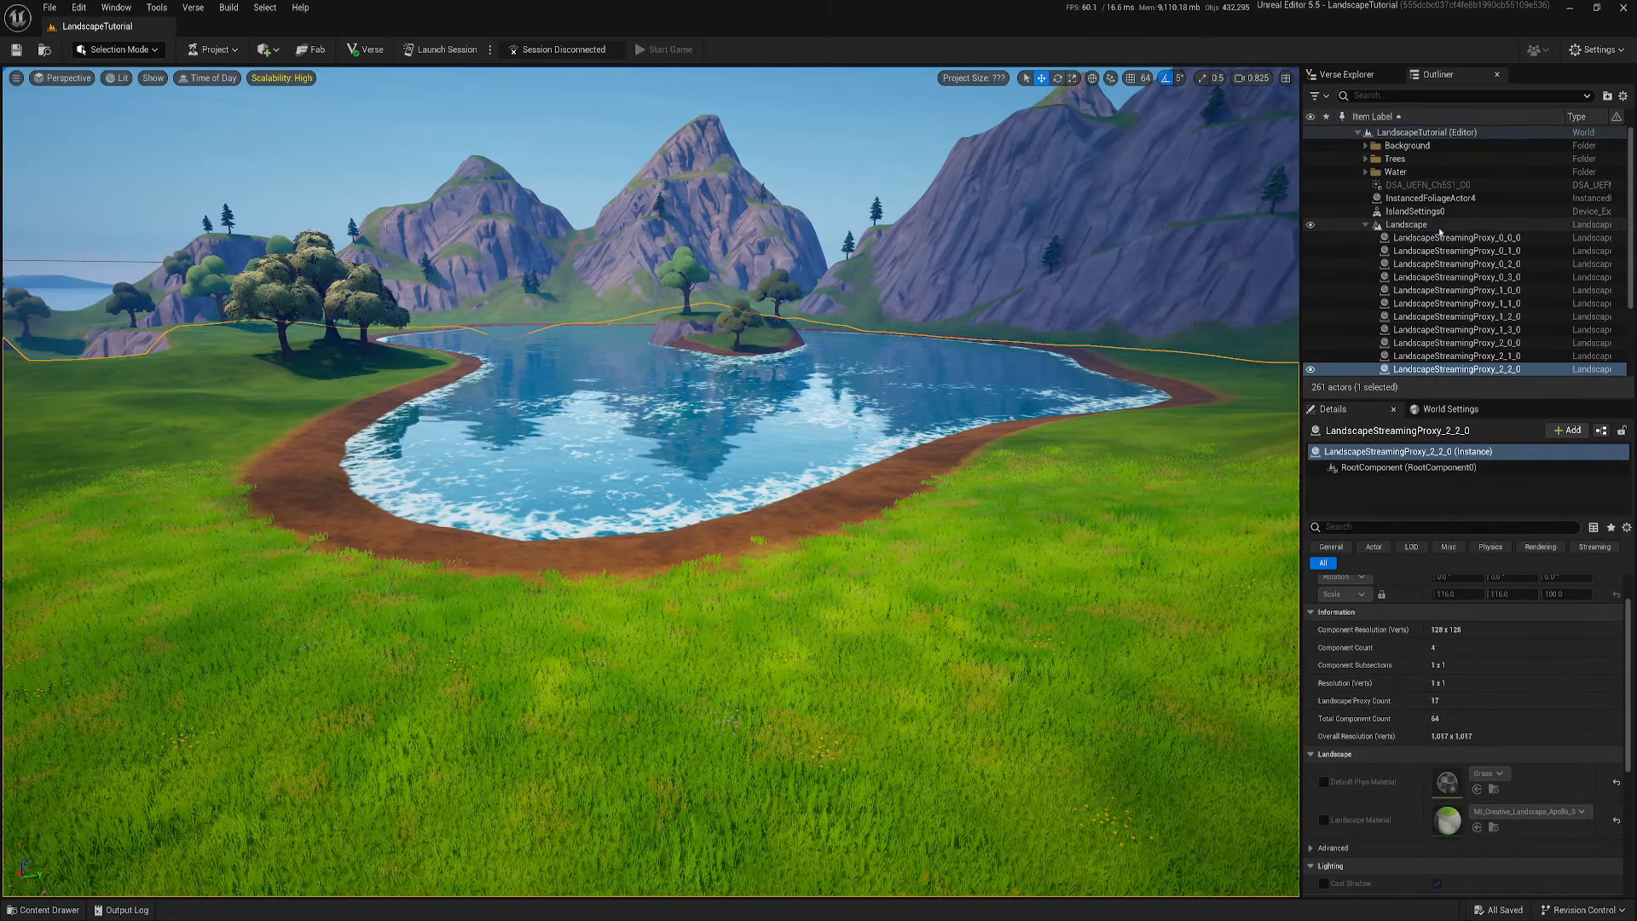
pyautogui.click(1403, 225)
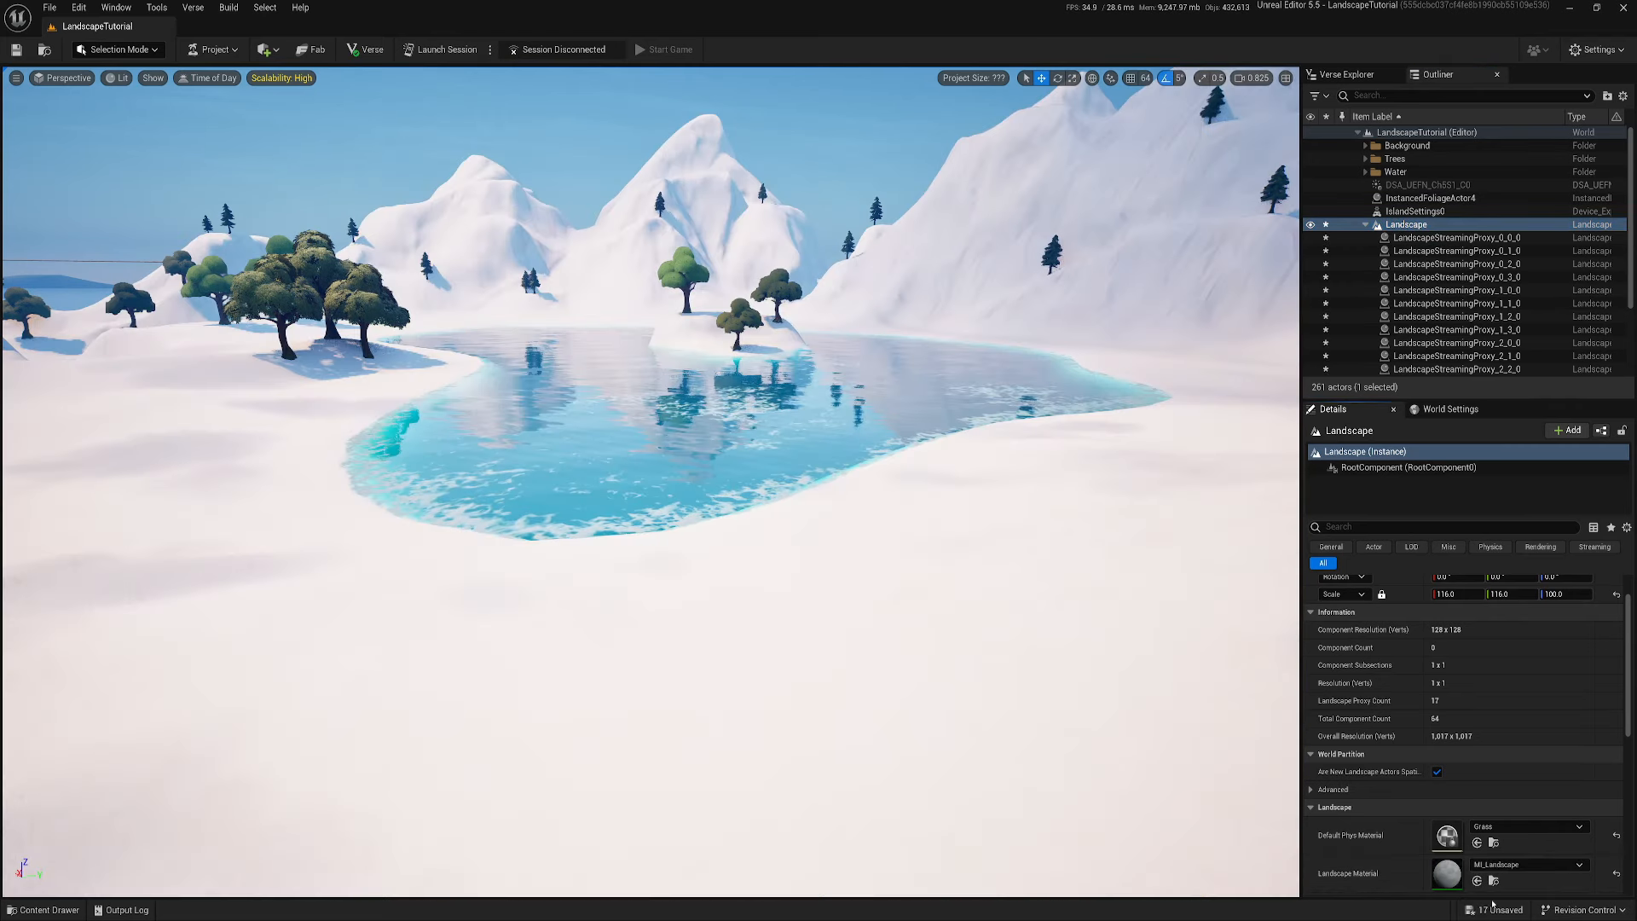
# Inspect the terrain and lake shore with the newly assigned landscape material from several viewpoints
pyautogui.moveTo(844, 642); pyautogui.dragTo(964, 631, button='right')
pyautogui.press('a')
pyautogui.press('e')
pyautogui.press('w')
pyautogui.press('q')
pyautogui.press('w')
pyautogui.press('a')
pyautogui.press('e')
pyautogui.moveTo(708, 626); pyautogui.dragTo(823, 641, button='right')
pyautogui.press('q')
pyautogui.press('e')
pyautogui.press('w')
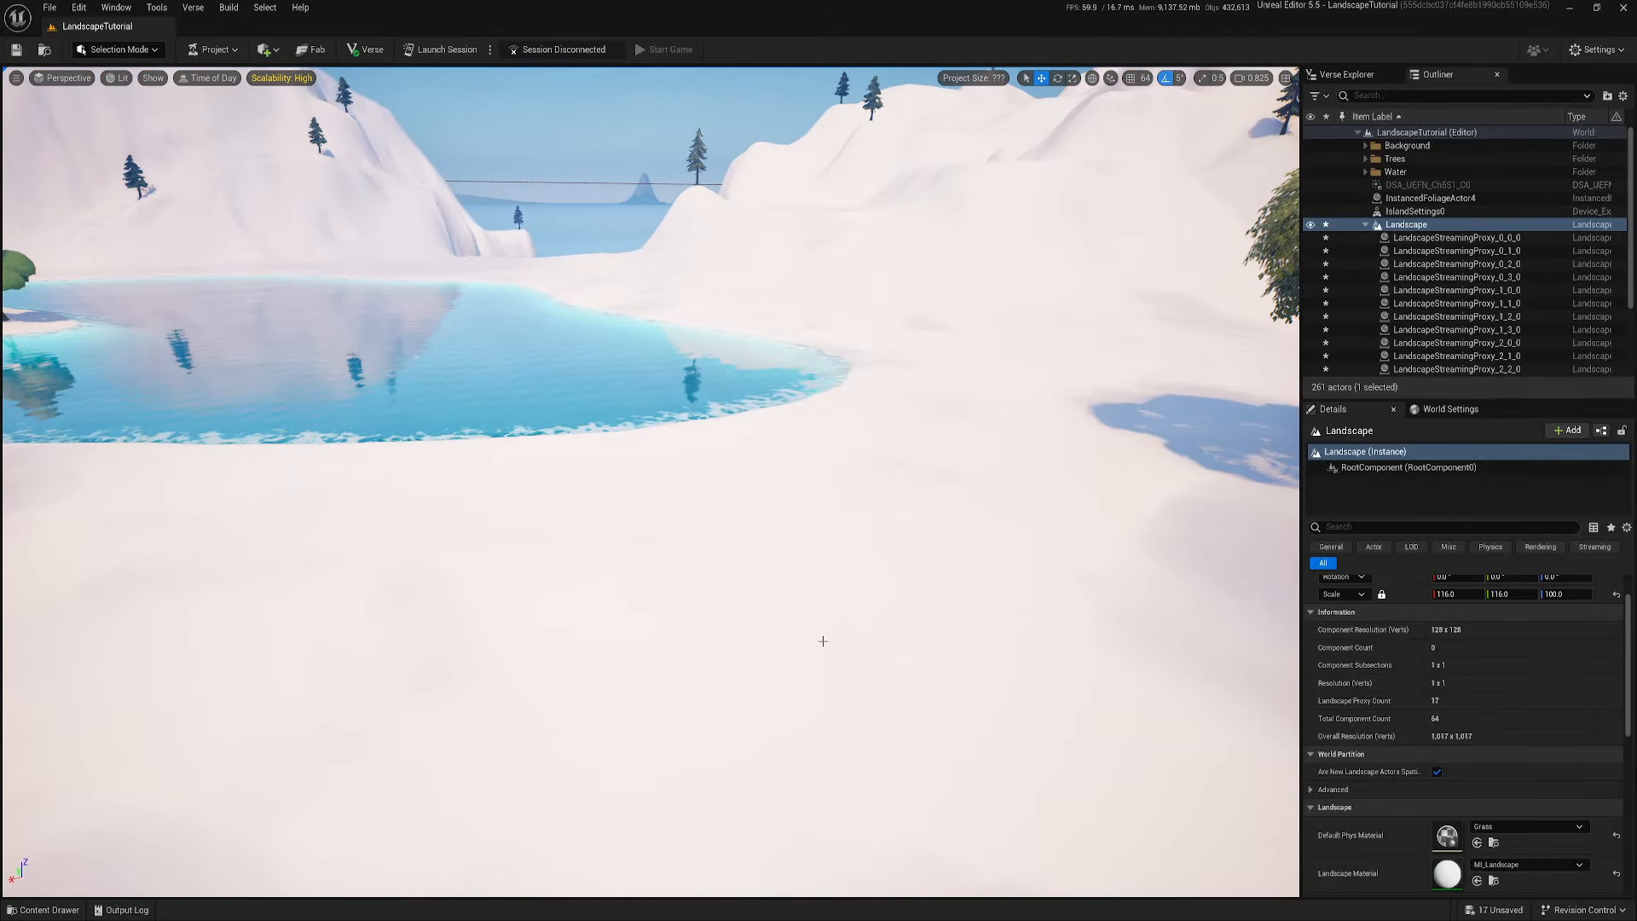
# Open the MI_Landscape material instance, enlarge its editor window and place it so the terrain is still in view
pyautogui.hotkey('ctrl', 'space')
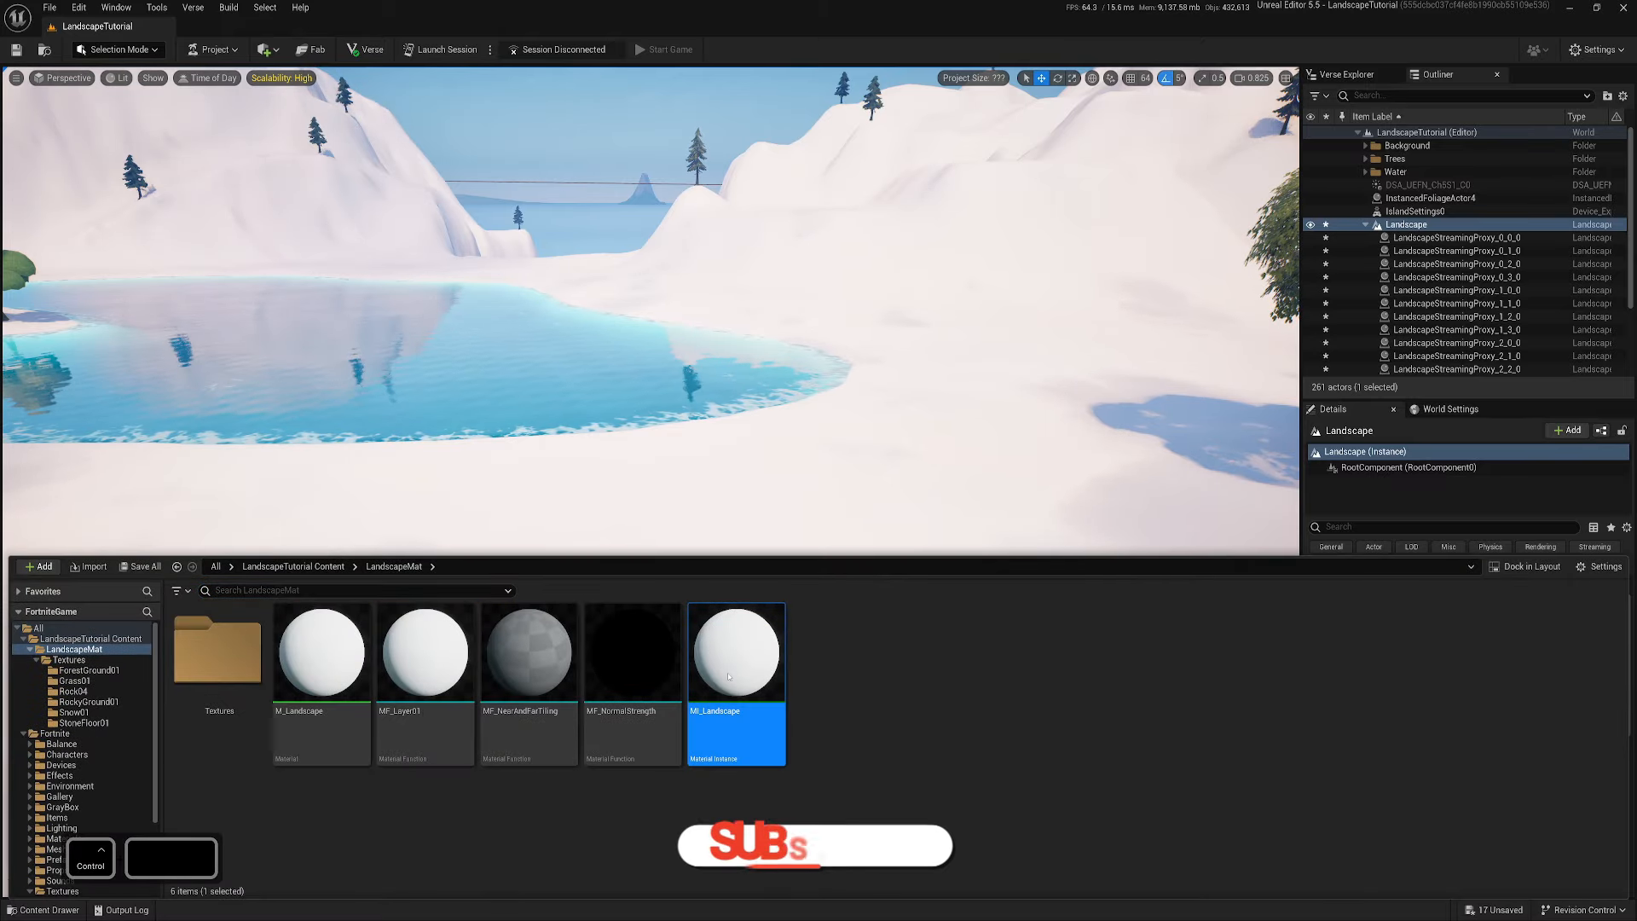
pyautogui.doubleClick(727, 672)
pyautogui.moveTo(741, 33); pyautogui.dragTo(882, 62)
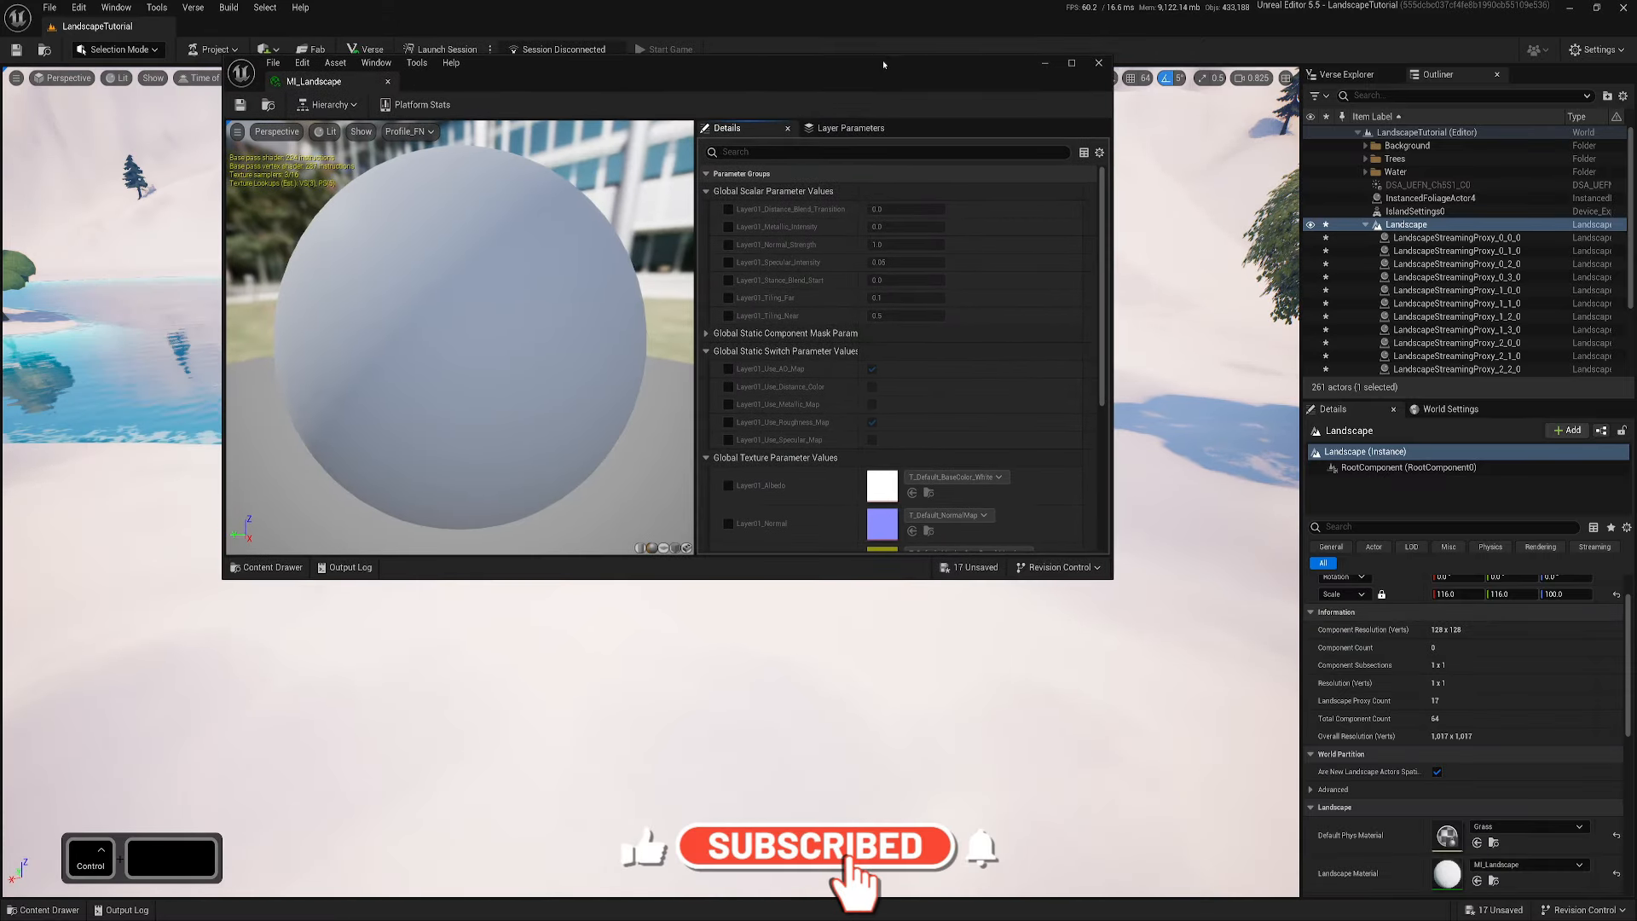
pyautogui.scroll(-3, 894, 370)
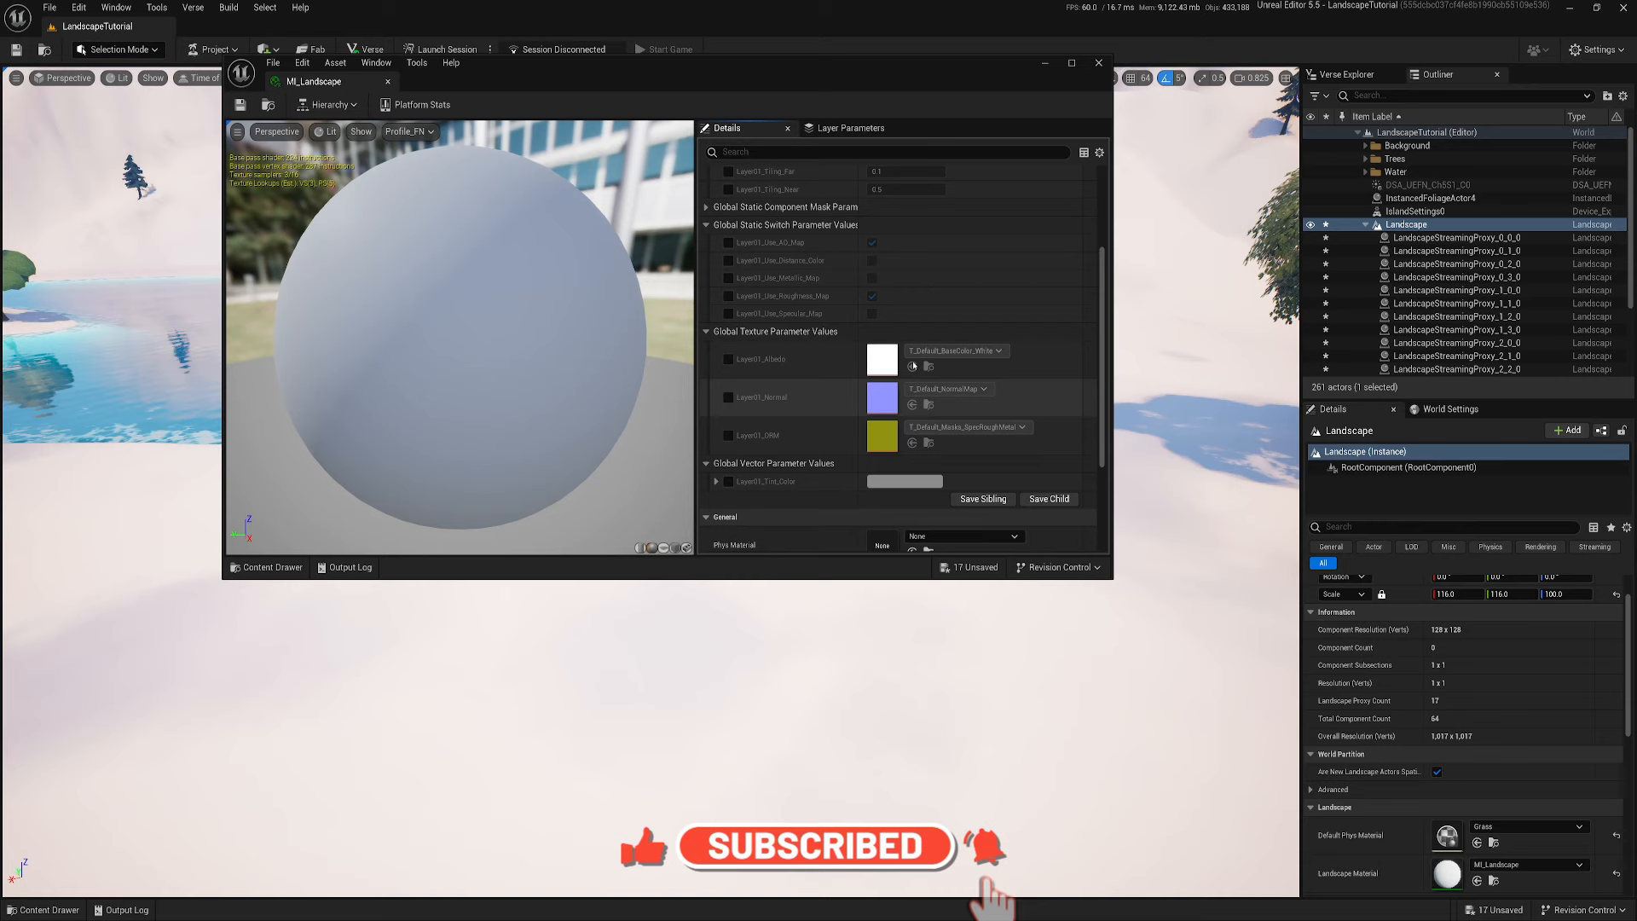
pyautogui.moveTo(866, 579); pyautogui.dragTo(867, 694)
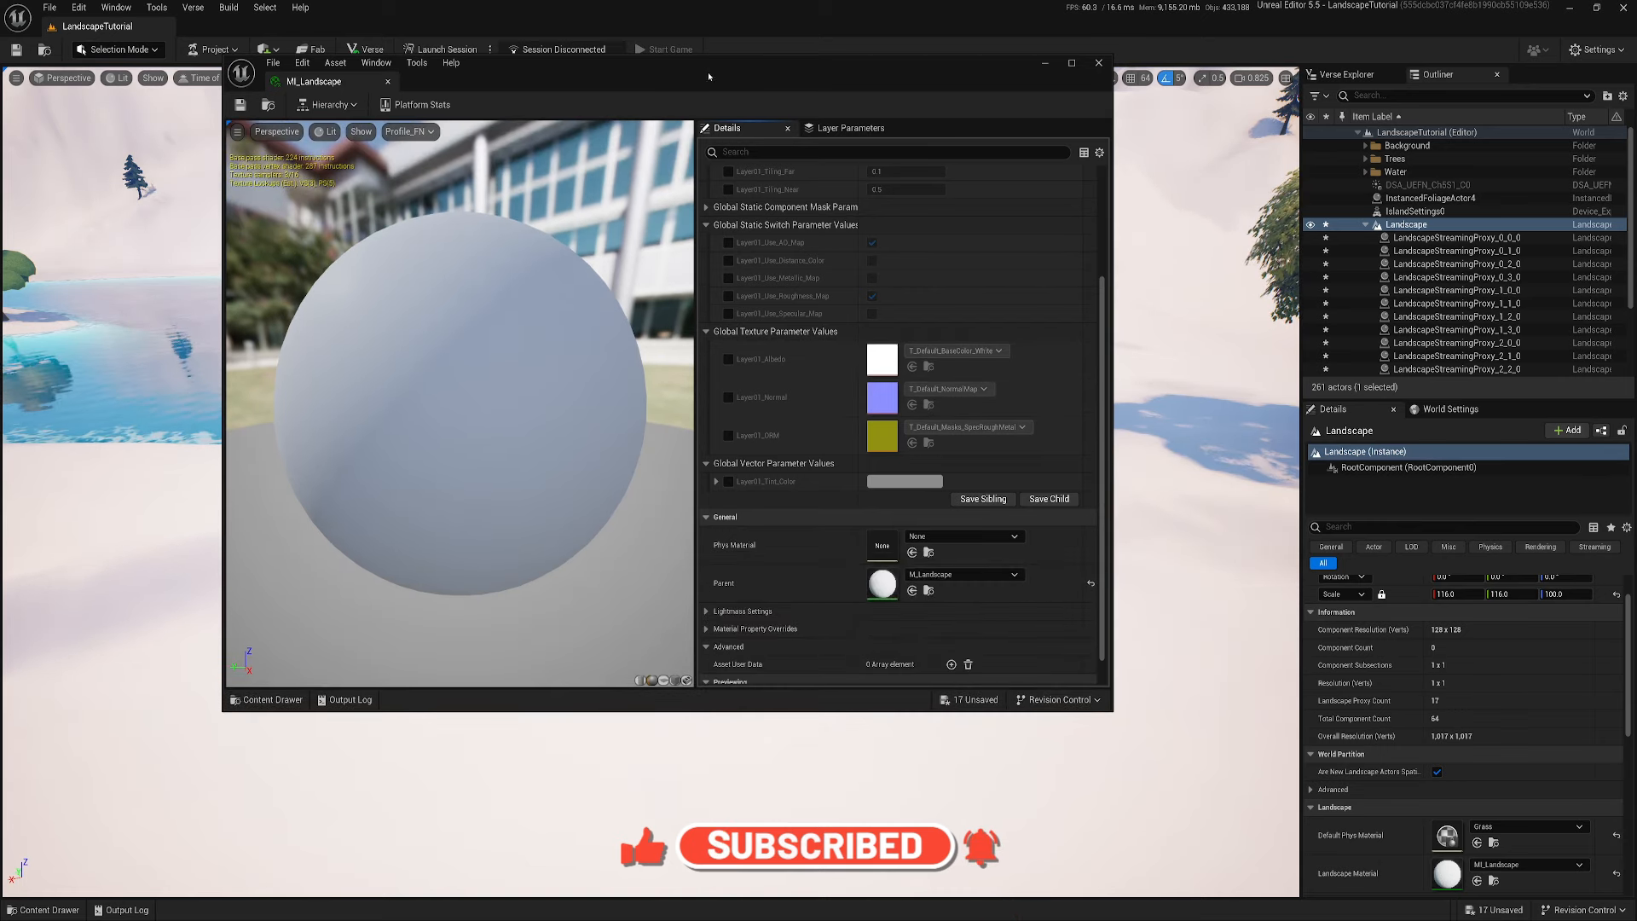
pyautogui.moveTo(708, 72); pyautogui.dragTo(1076, 143)
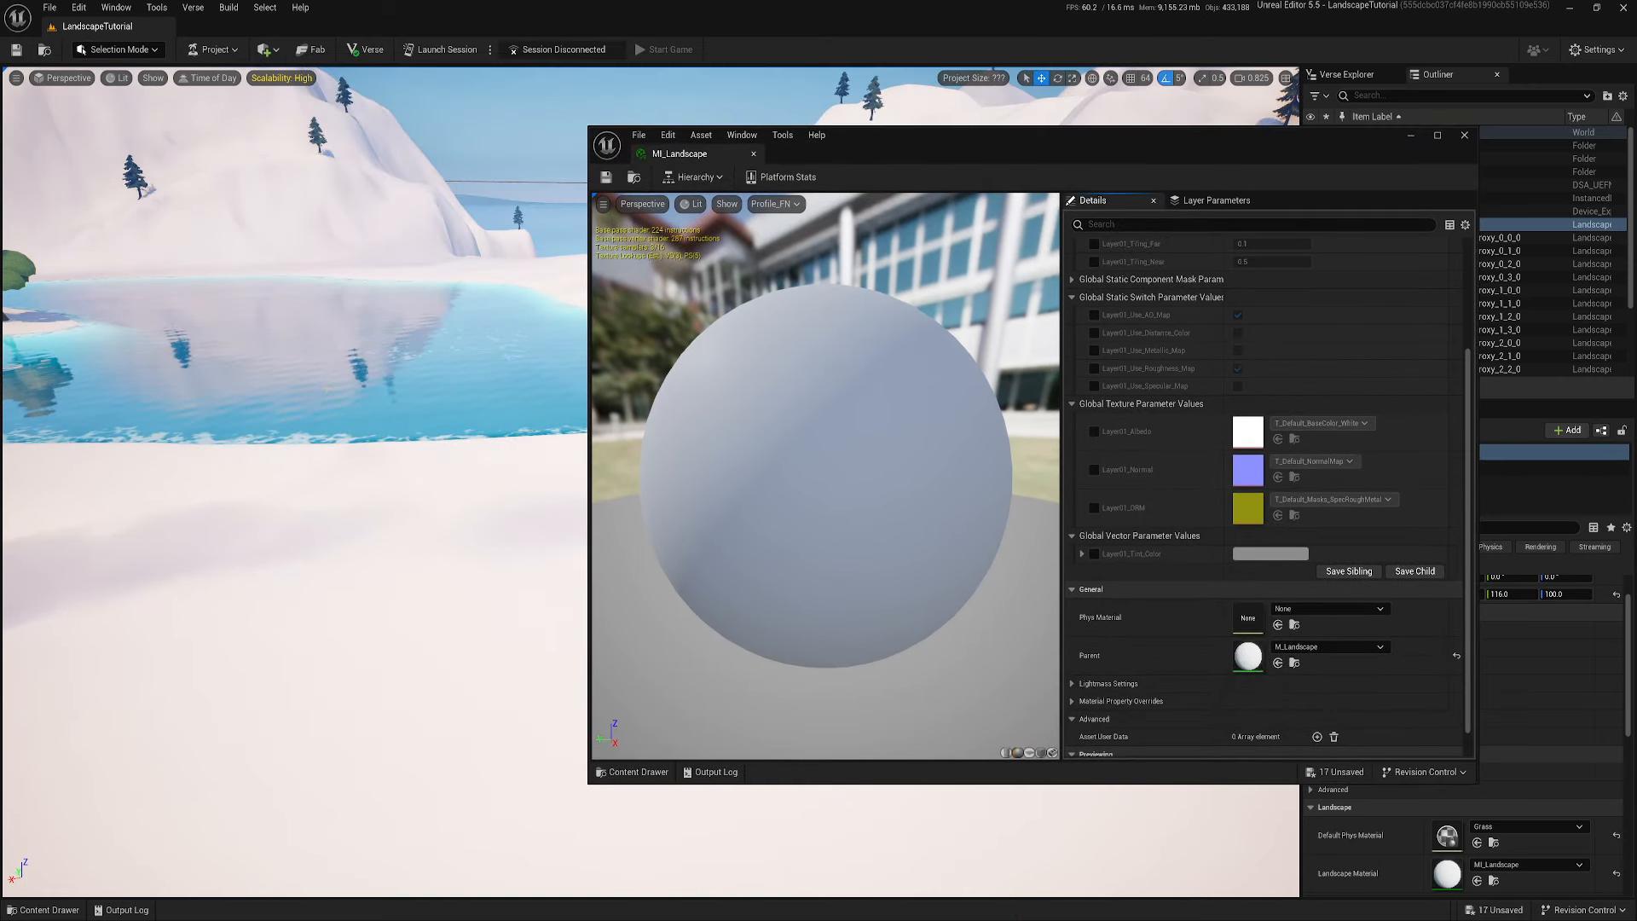
# Override Layer01_Albedo, Layer01_Normal and Layer01_ORM in MI_Landscape with the matching albedo, normal and ORM textures from the Grass01 folder
pyautogui.click(1094, 431)
pyautogui.click(1094, 470)
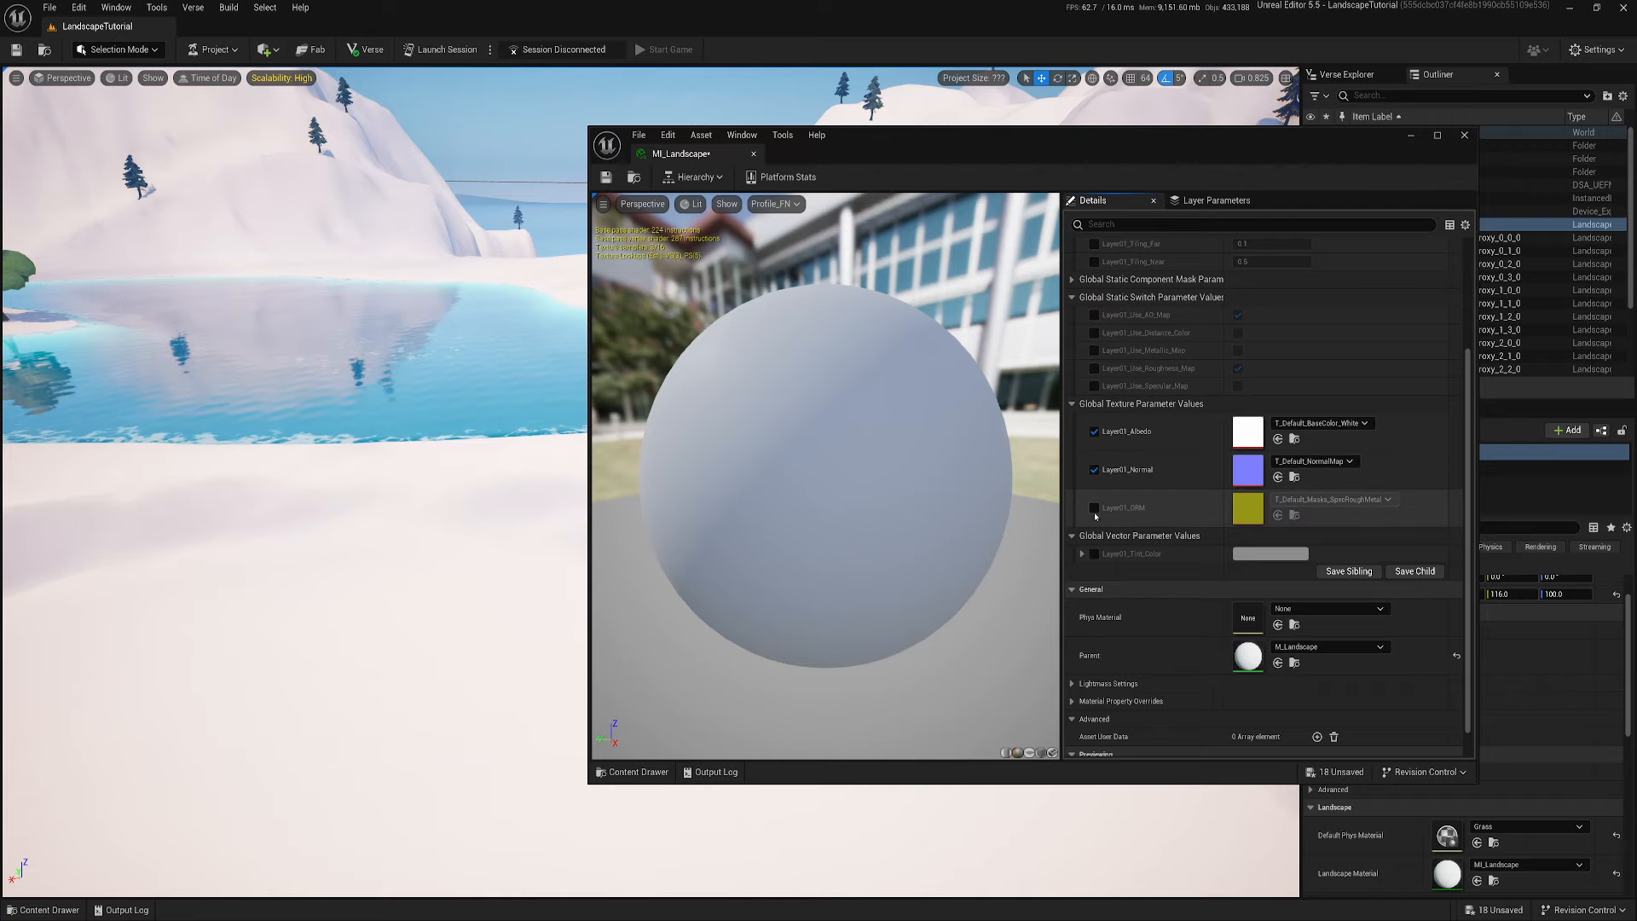
pyautogui.hotkey('ctrl', 'space')
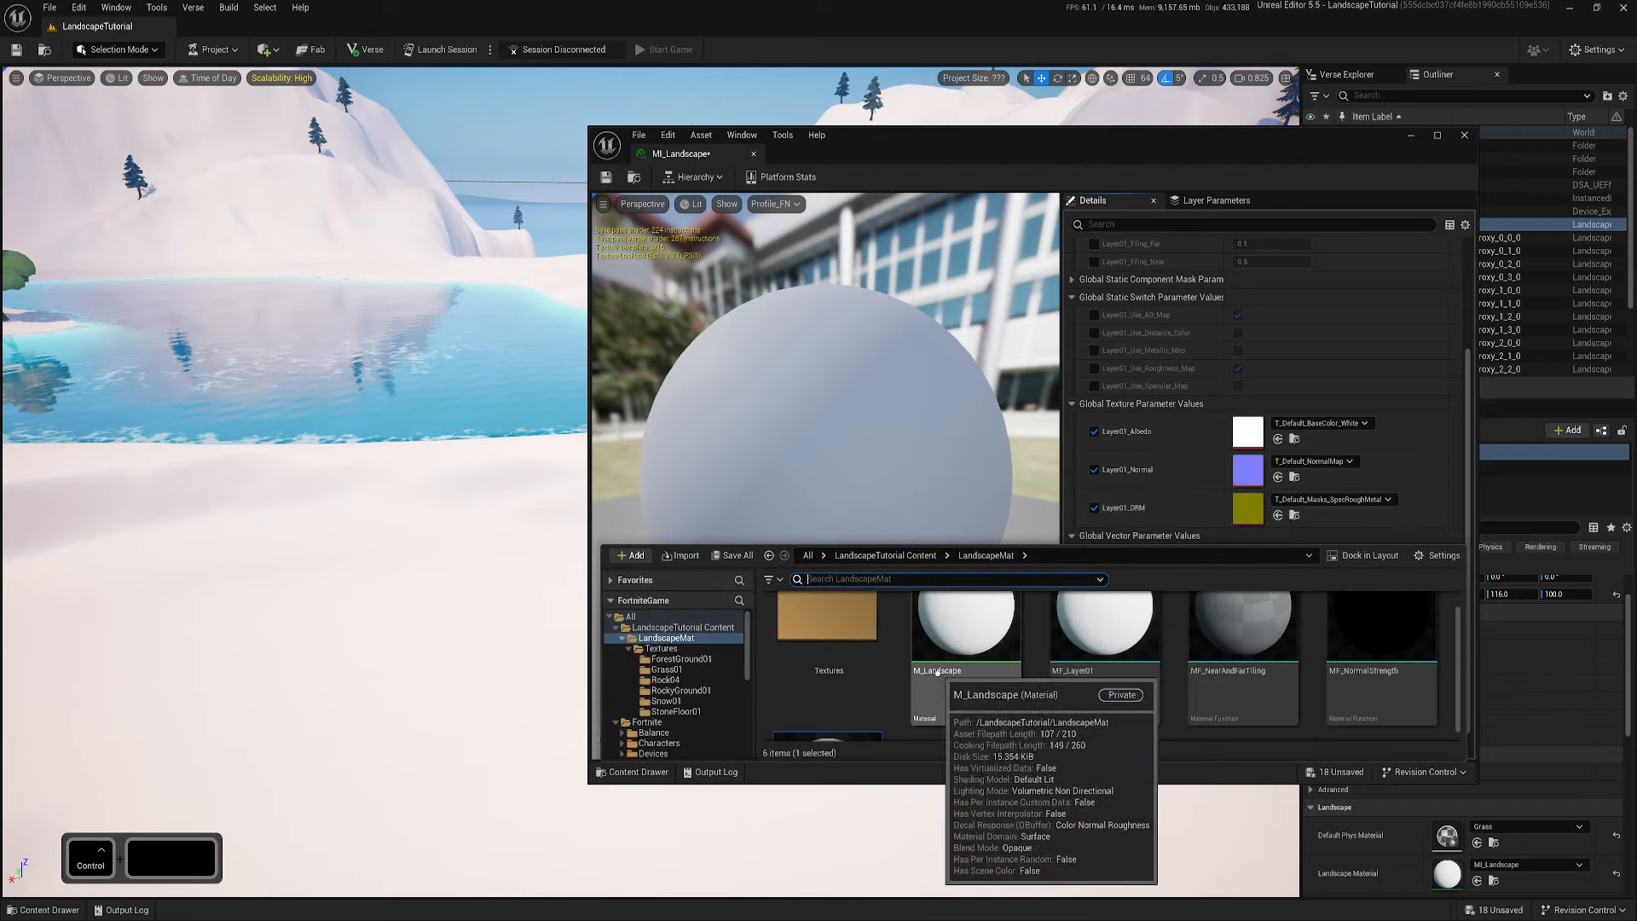
pyautogui.doubleClick(821, 641)
pyautogui.doubleClick(966, 622)
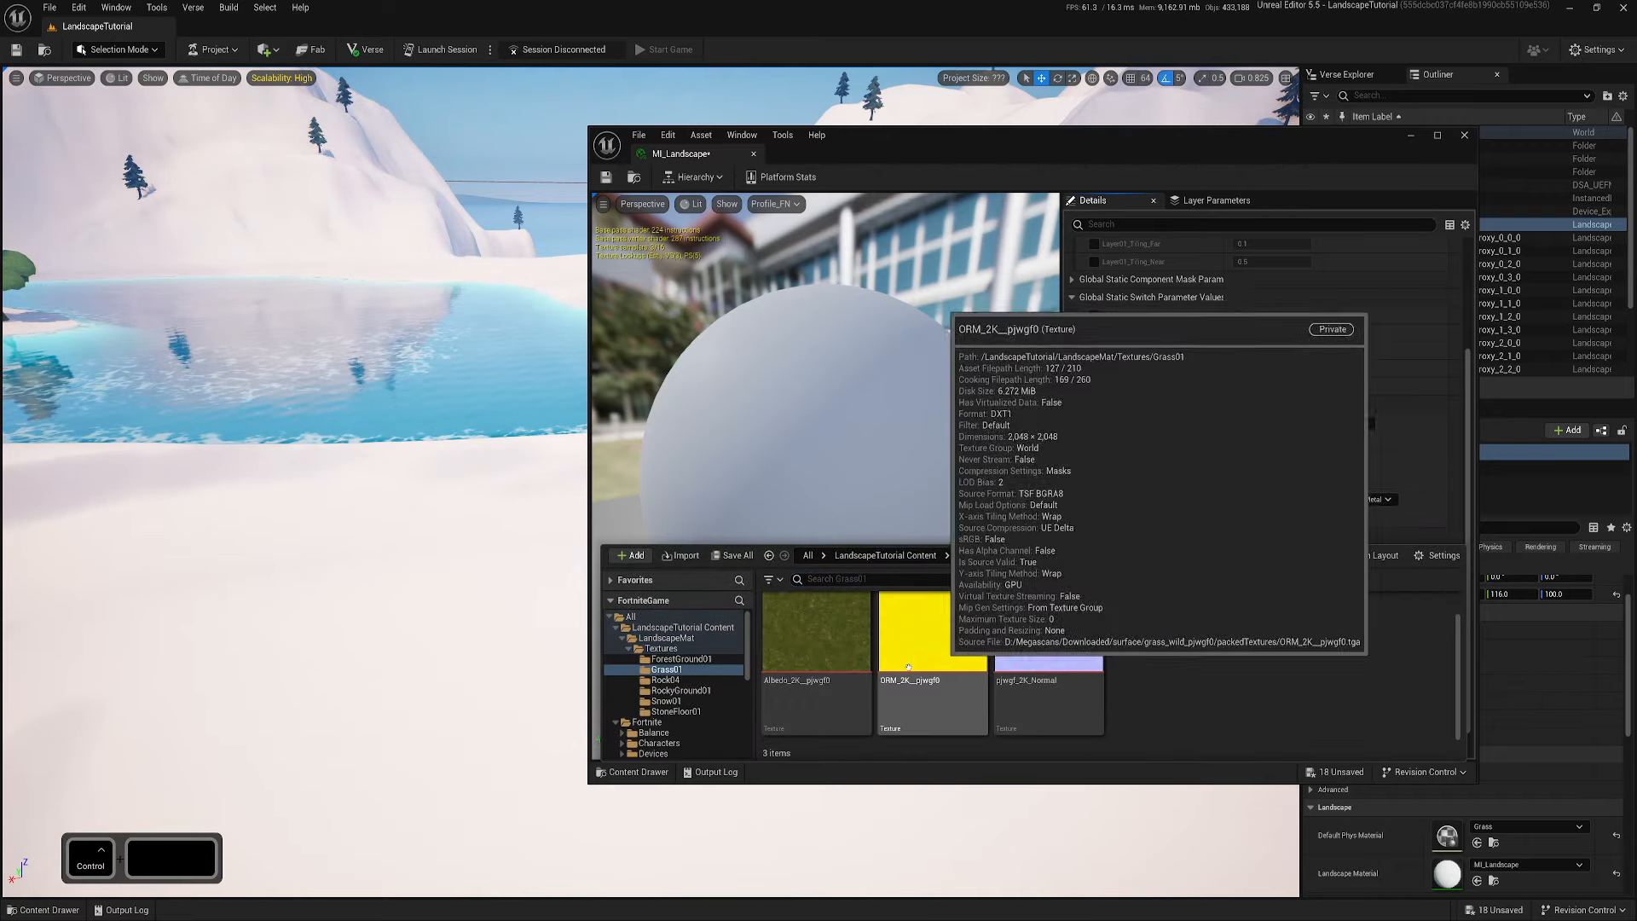
pyautogui.moveTo(805, 636); pyautogui.dragTo(1248, 432)
pyautogui.moveTo(933, 631); pyautogui.dragTo(1248, 509)
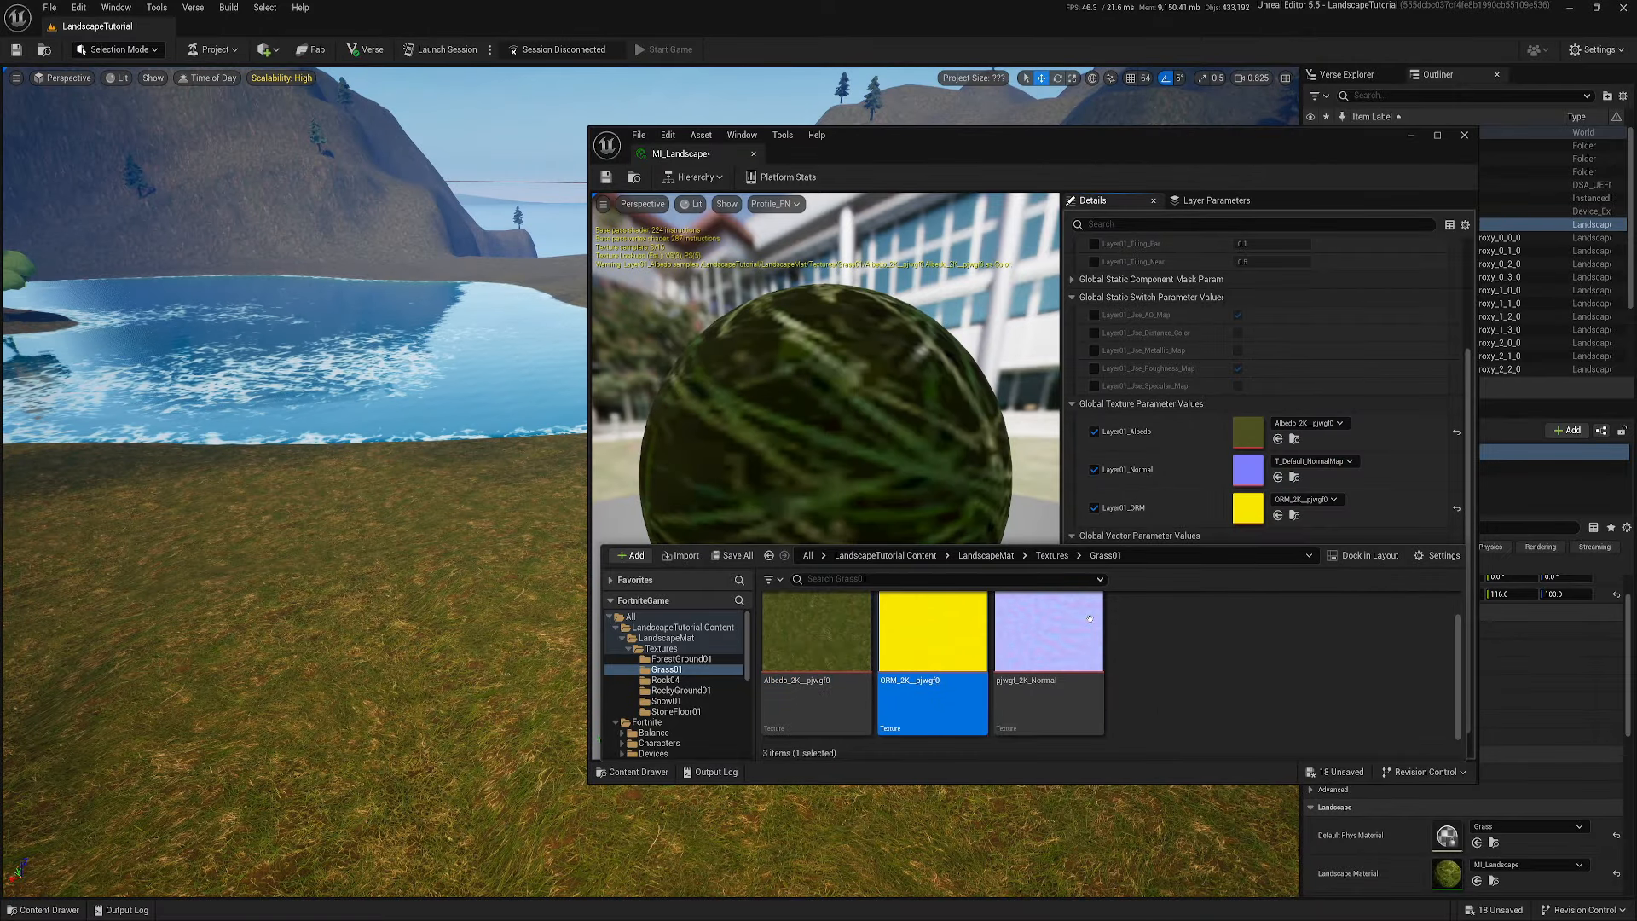
pyautogui.moveTo(1049, 632); pyautogui.dragTo(1249, 474)
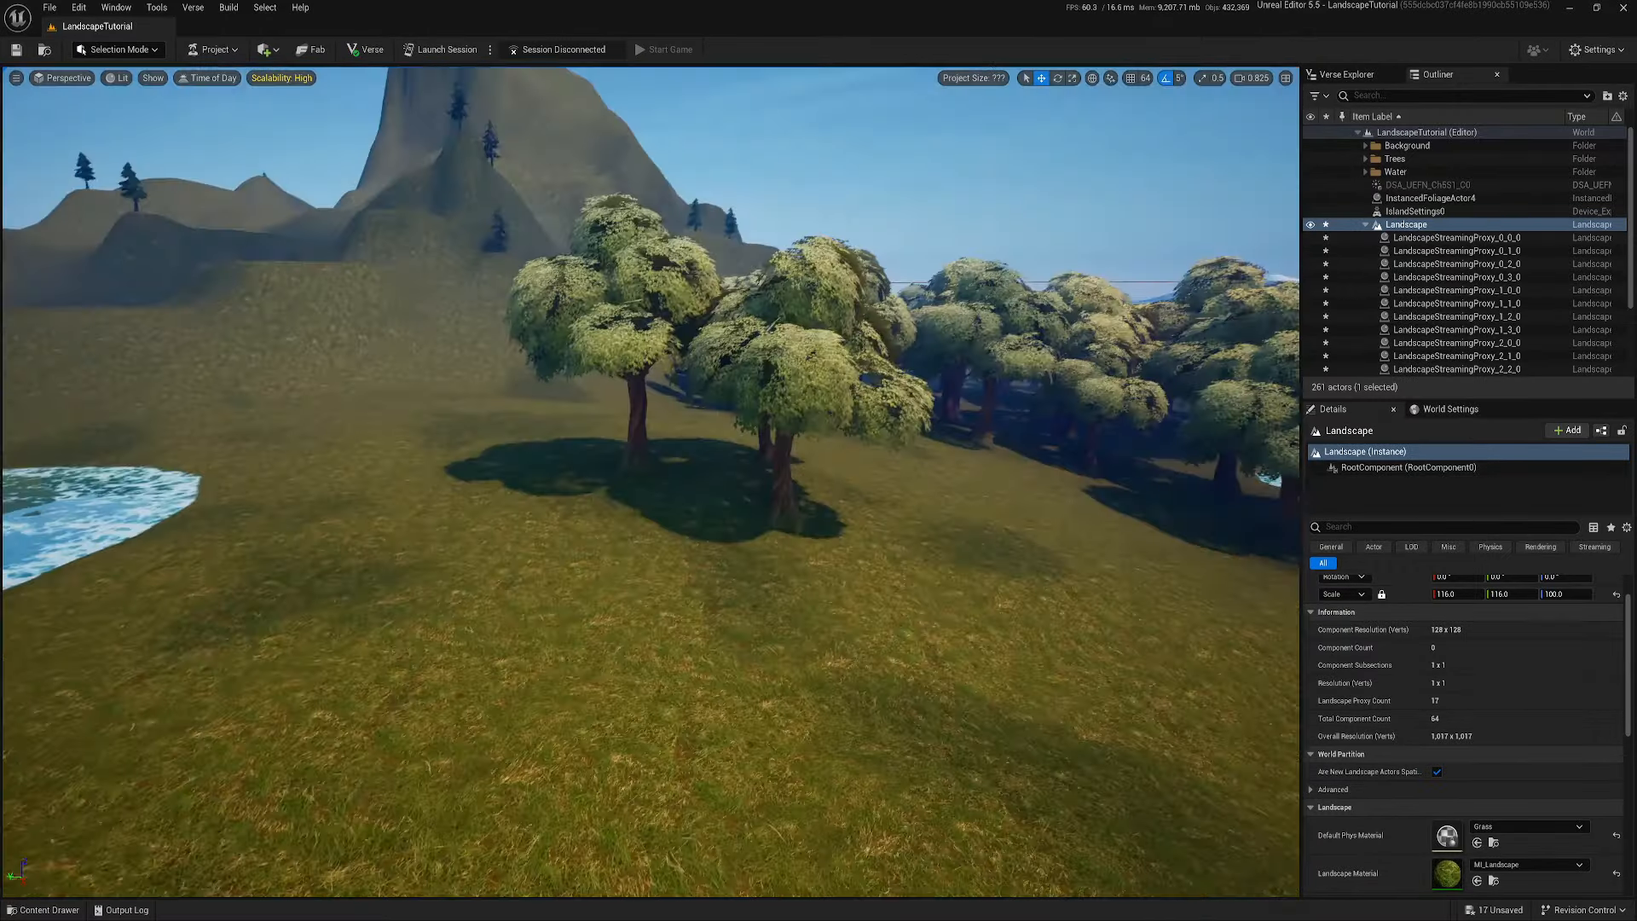
# Examine the grass texture on the landscape from a distance and close to the ground
pyautogui.moveTo(651, 482); pyautogui.dragTo(844, 494, button='right')
pyautogui.scroll(1, 651, 482)
pyautogui.press('s')
pyautogui.press('e')
pyautogui.press('w')
pyautogui.press('a')
pyautogui.press('e')
pyautogui.press('w')
pyautogui.press('s')
pyautogui.press('a')
pyautogui.scroll(-3, 651, 482)
pyautogui.press('w')
pyautogui.press('e')
pyautogui.moveTo(303, 519); pyautogui.dragTo(239, 597, button='right')
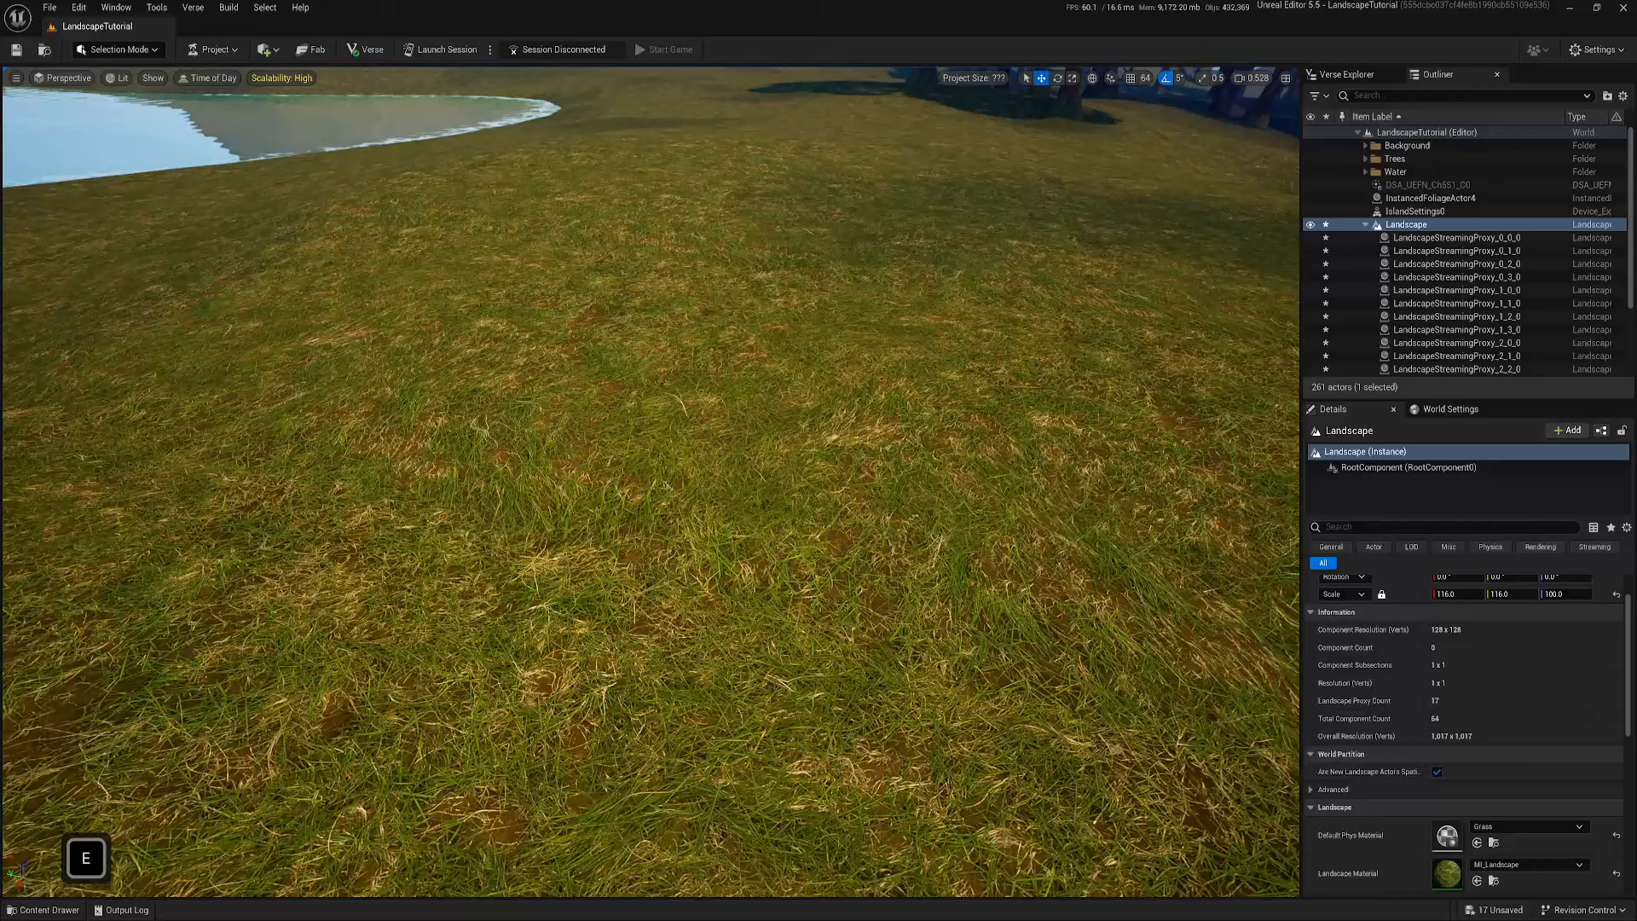
# Place a Character Device from the Devices AI folder on the grass near the lake as a scale reference
pyautogui.hotkey('ctrl', 'space')
pyautogui.scroll(-3, 118, 735)
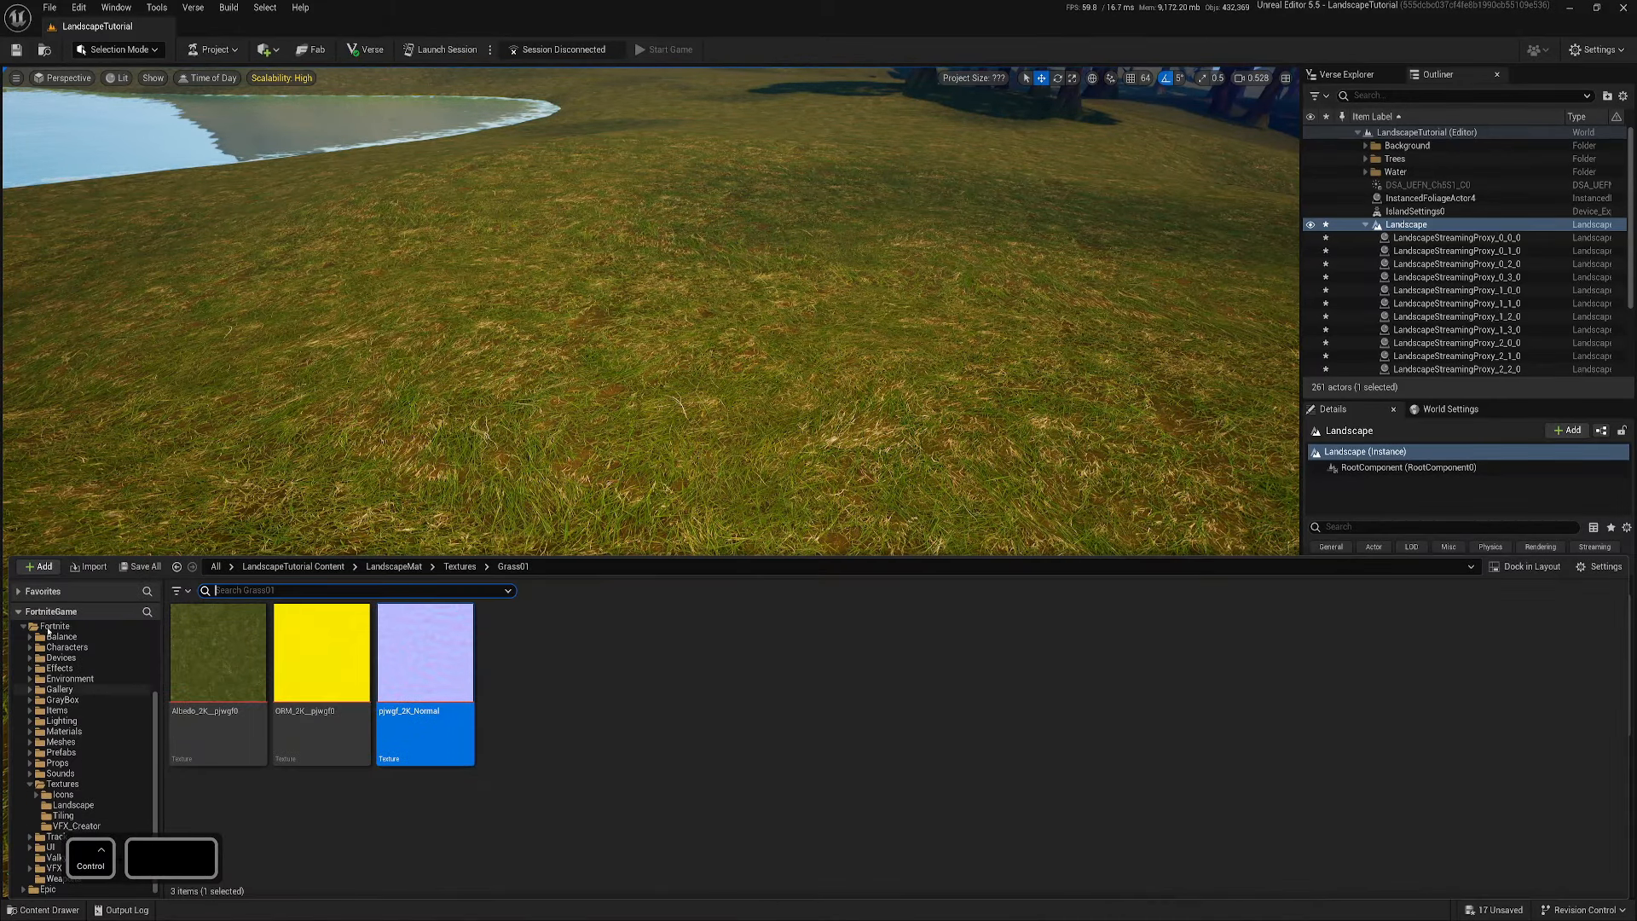
pyautogui.click(58, 659)
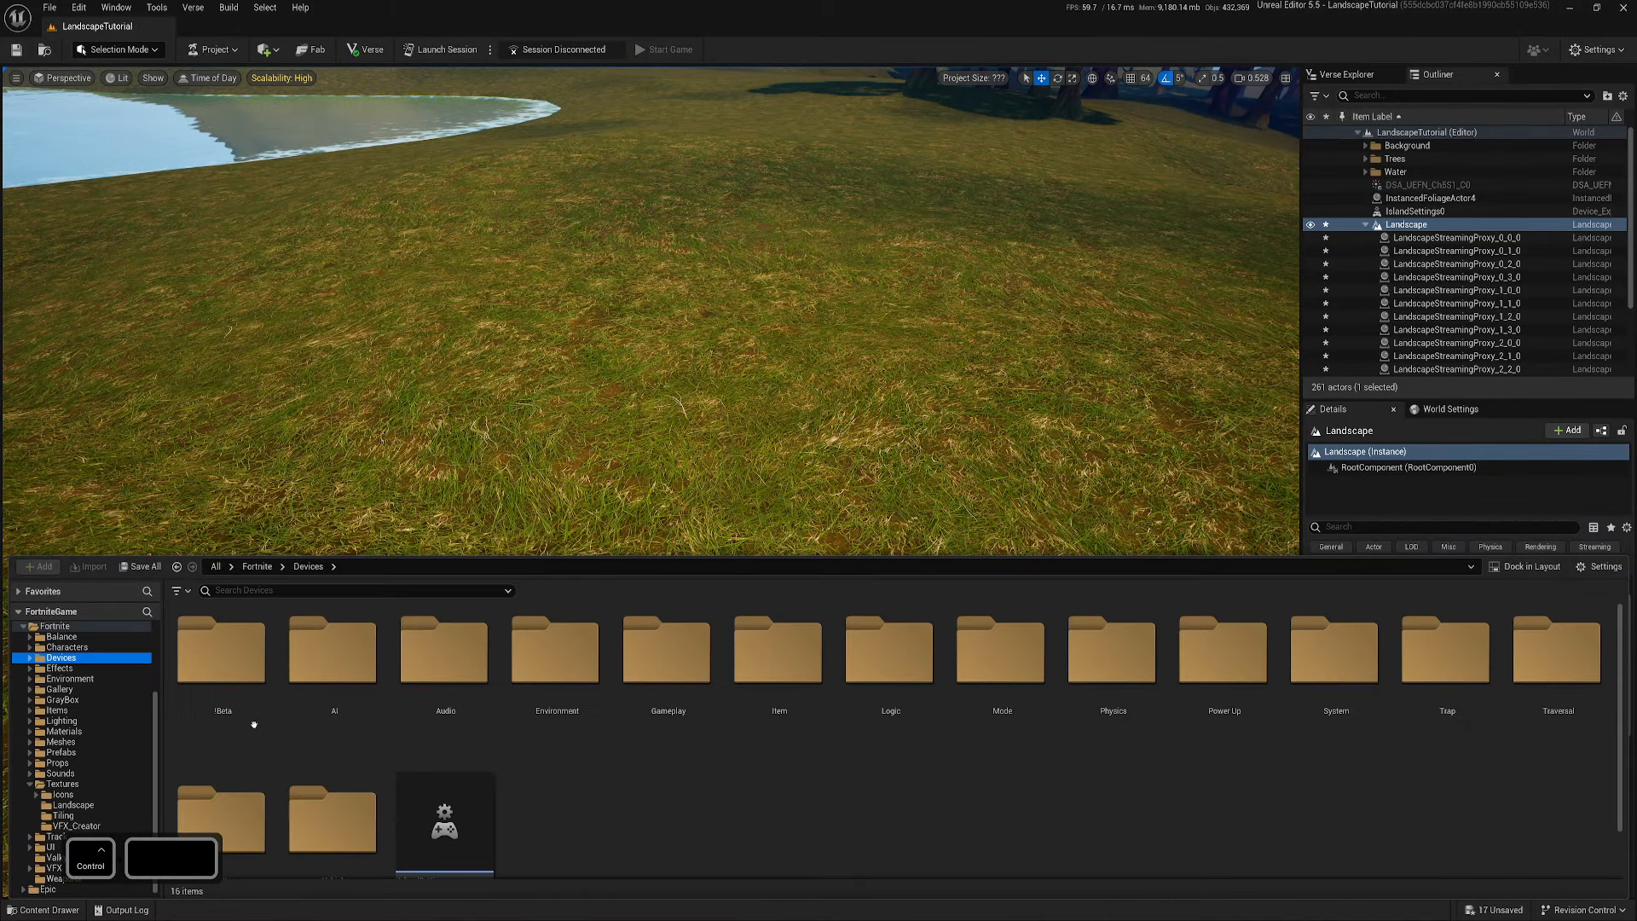
pyautogui.doubleClick(336, 693)
pyautogui.moveTo(441, 667); pyautogui.dragTo(720, 387)
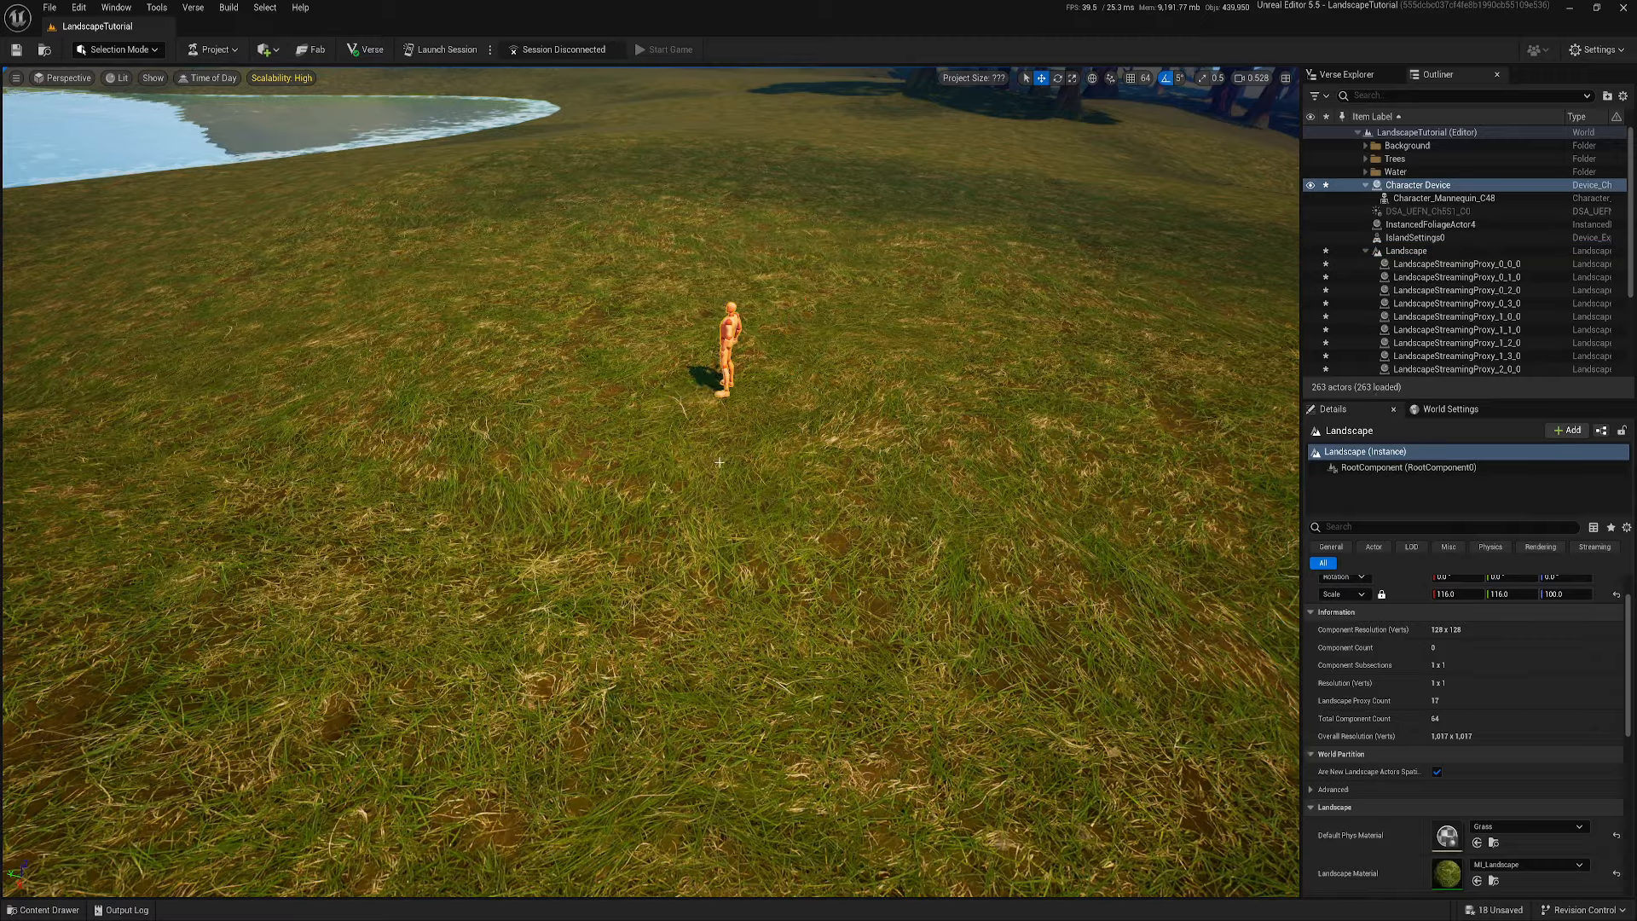
# Compare the size of the grass texture with the mannequin from up close
pyautogui.press('a')
pyautogui.moveTo(721, 387); pyautogui.dragTo(631, 482, button='right')
pyautogui.press('w')
pyautogui.press('d')
pyautogui.press('a')
pyautogui.press('d')
pyautogui.press('s')
pyautogui.scroll(-1, 578, 566)
pyautogui.press('w')
pyautogui.press('a')
pyautogui.press('w')
pyautogui.press('s')
pyautogui.press('a')
# Bring back the MI_Landscape editor next to the mannequin and widen its details area to show the parameter names
pyautogui.hotkey('ctrl', 'space')
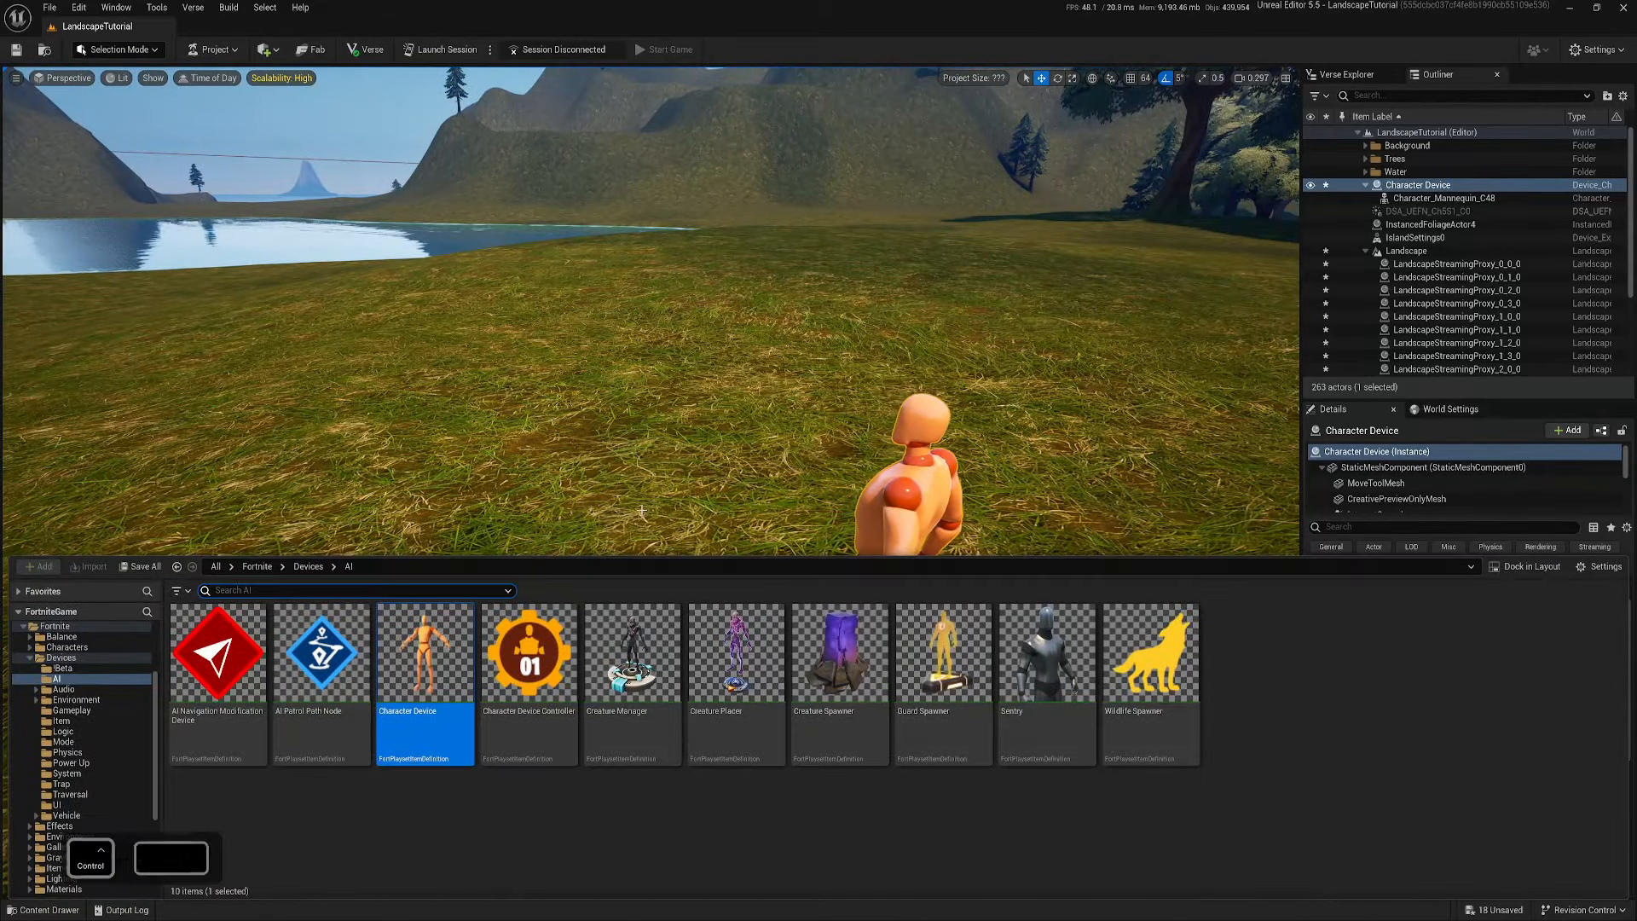
pyautogui.click(31, 658)
pyautogui.moveTo(1635, 195); pyautogui.dragTo(1317, 228)
pyautogui.moveTo(695, 575); pyautogui.dragTo(1032, 587)
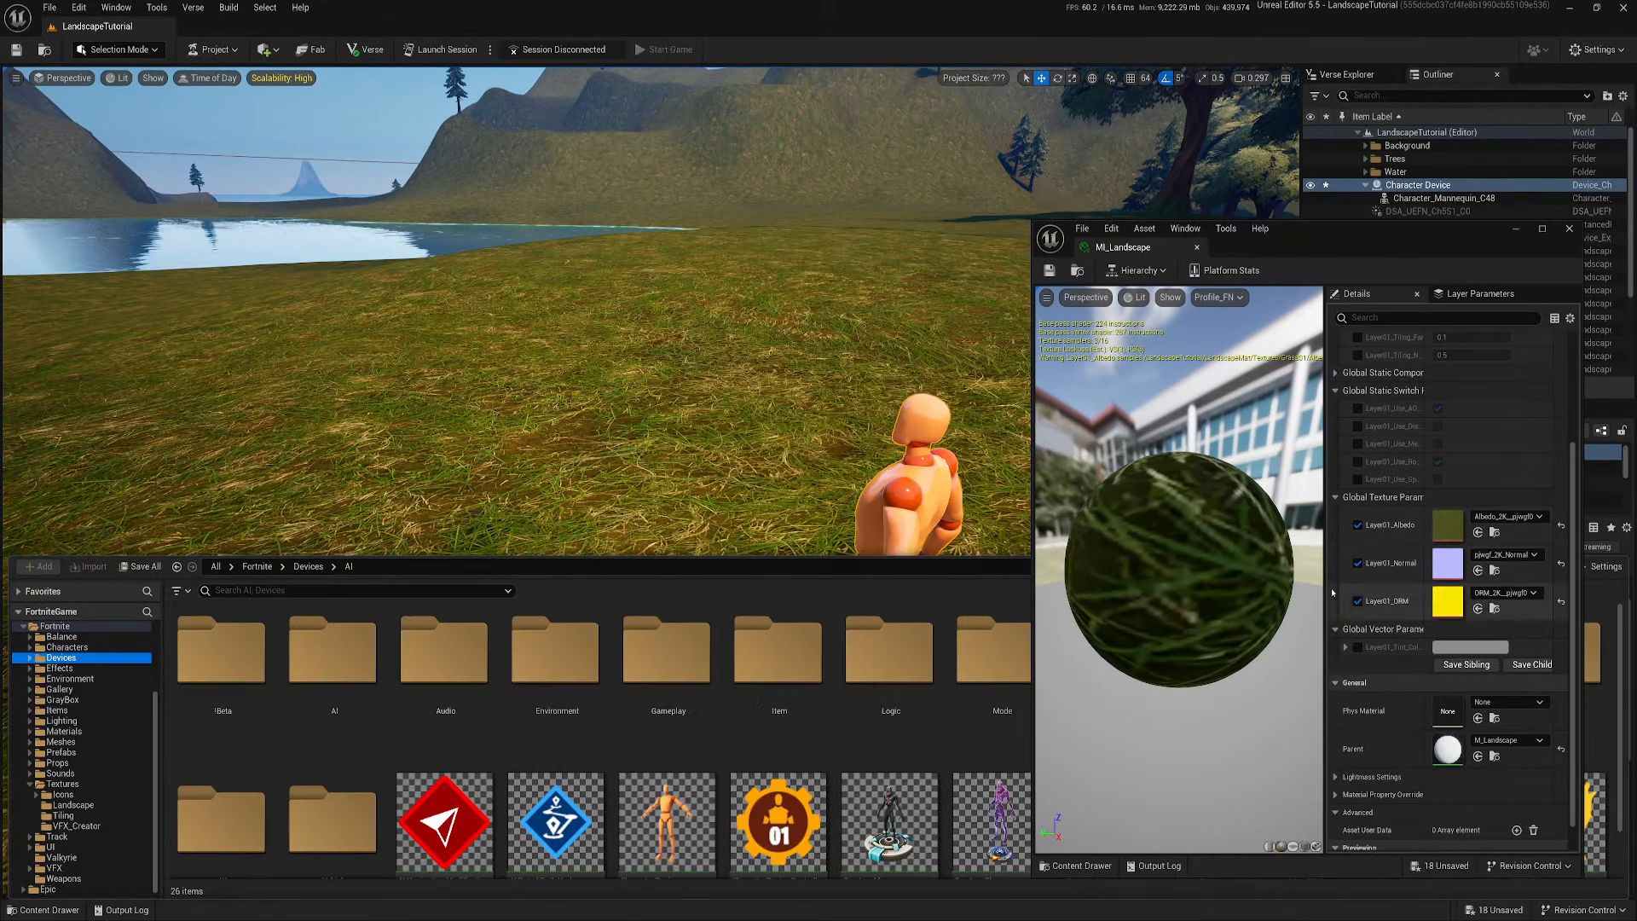
pyautogui.moveTo(1327, 590); pyautogui.dragTo(1219, 591)
pyautogui.scroll(3, 1305, 588)
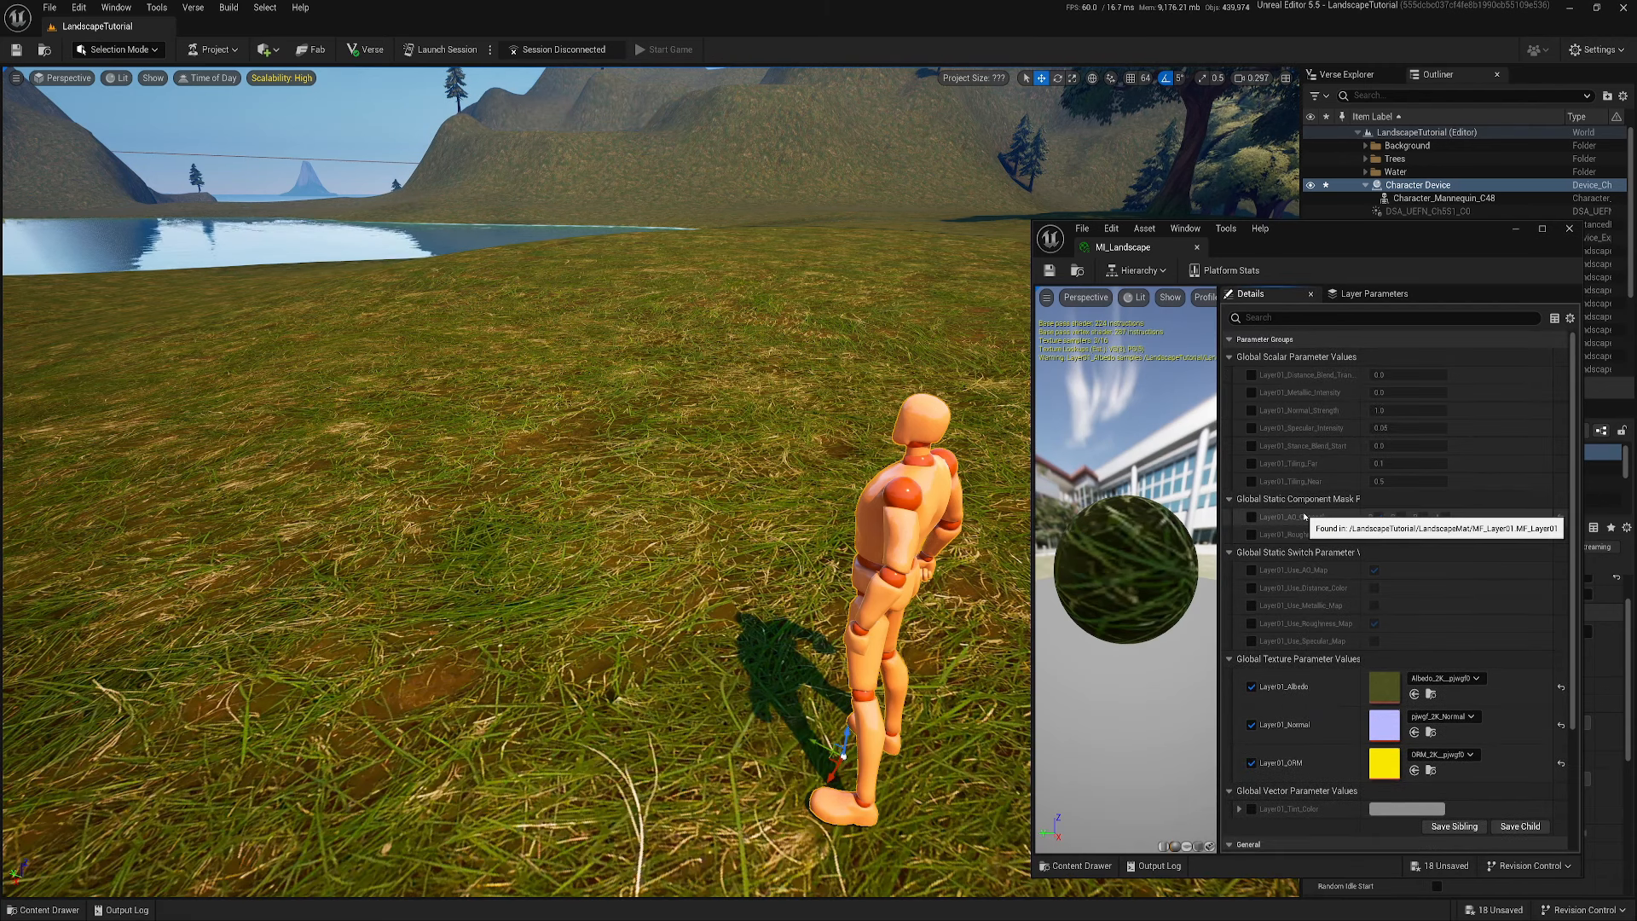
pyautogui.moveTo(1220, 388); pyautogui.dragTo(1141, 391)
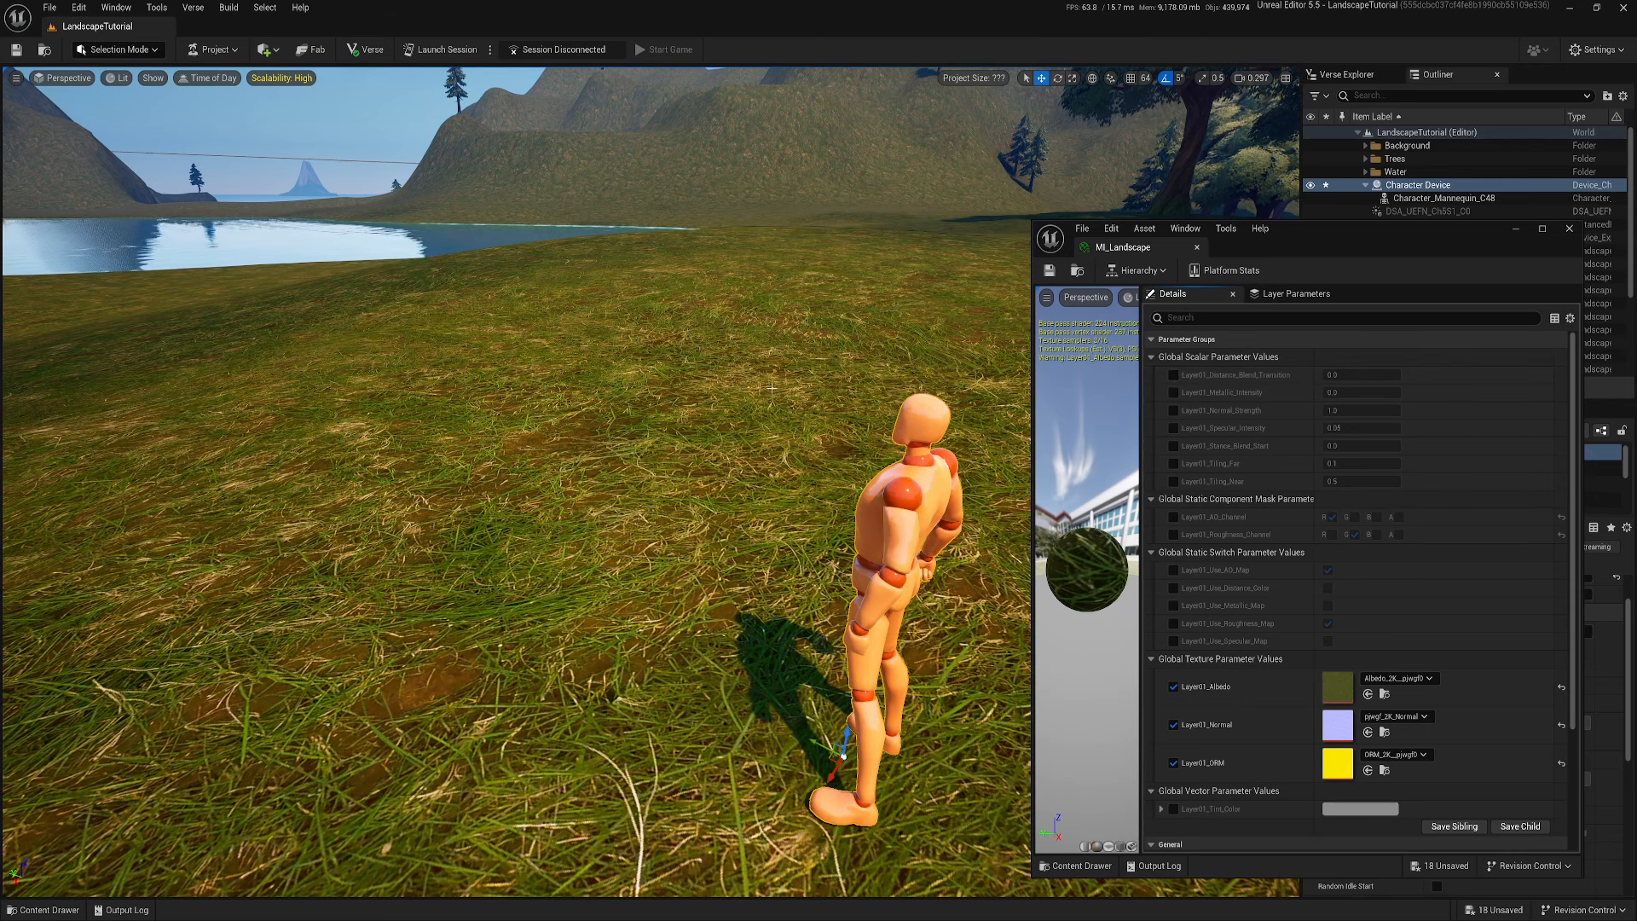
# Override Layer01's distance blend transition and distance blend start, setting both to 3000
pyautogui.click(1173, 375)
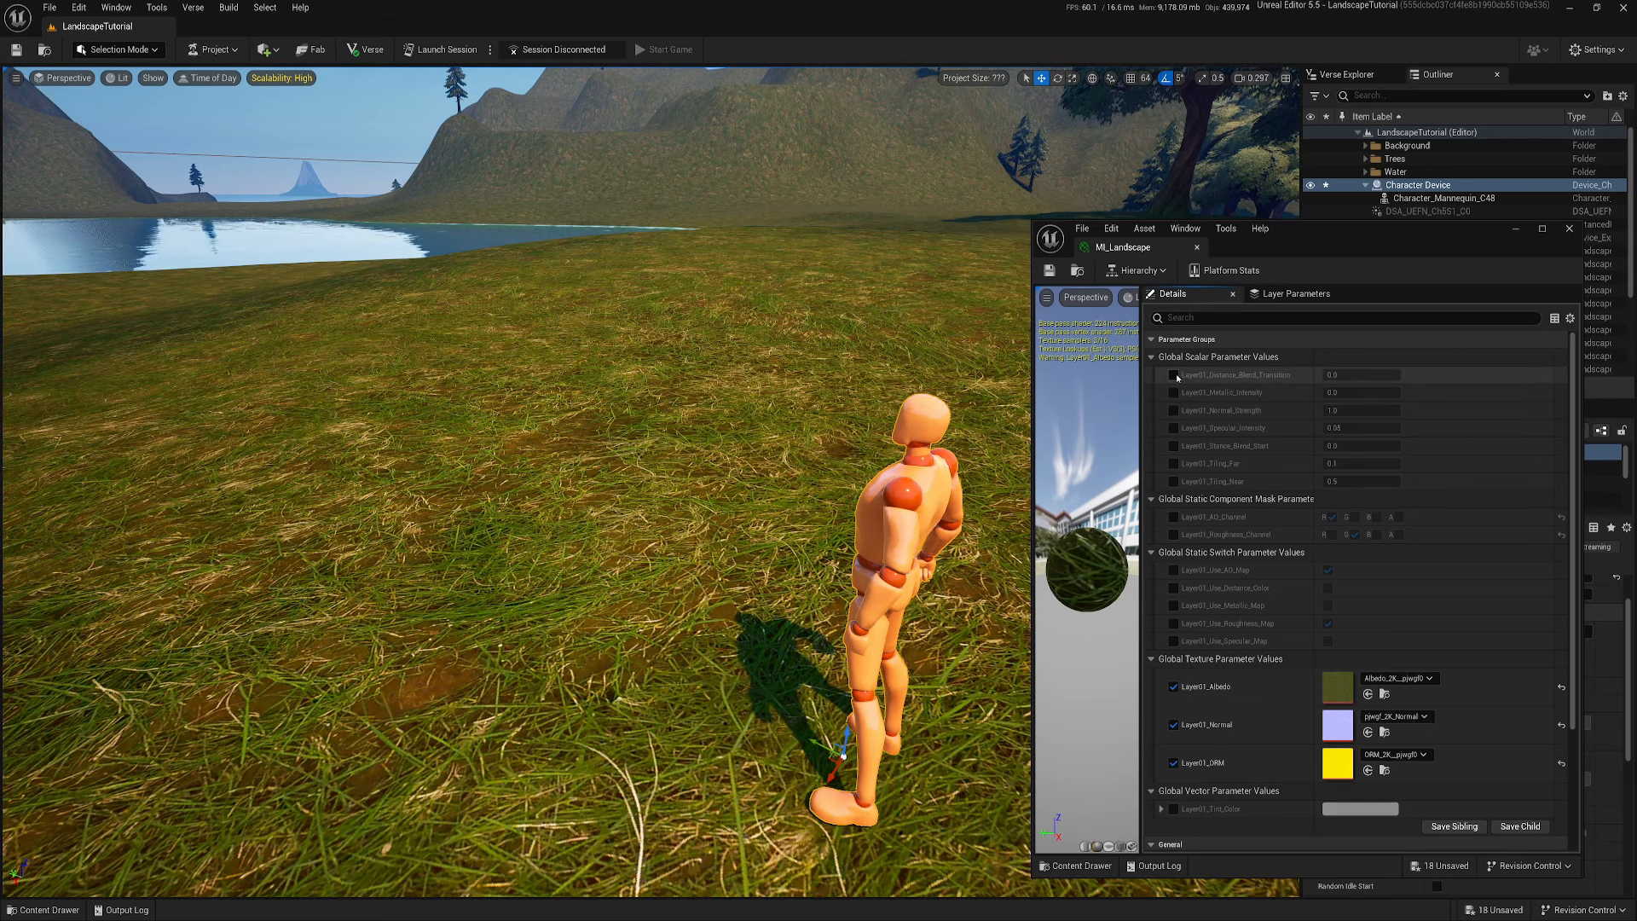
pyautogui.click(1353, 375)
pyautogui.write('3000')
pyautogui.press('Return')
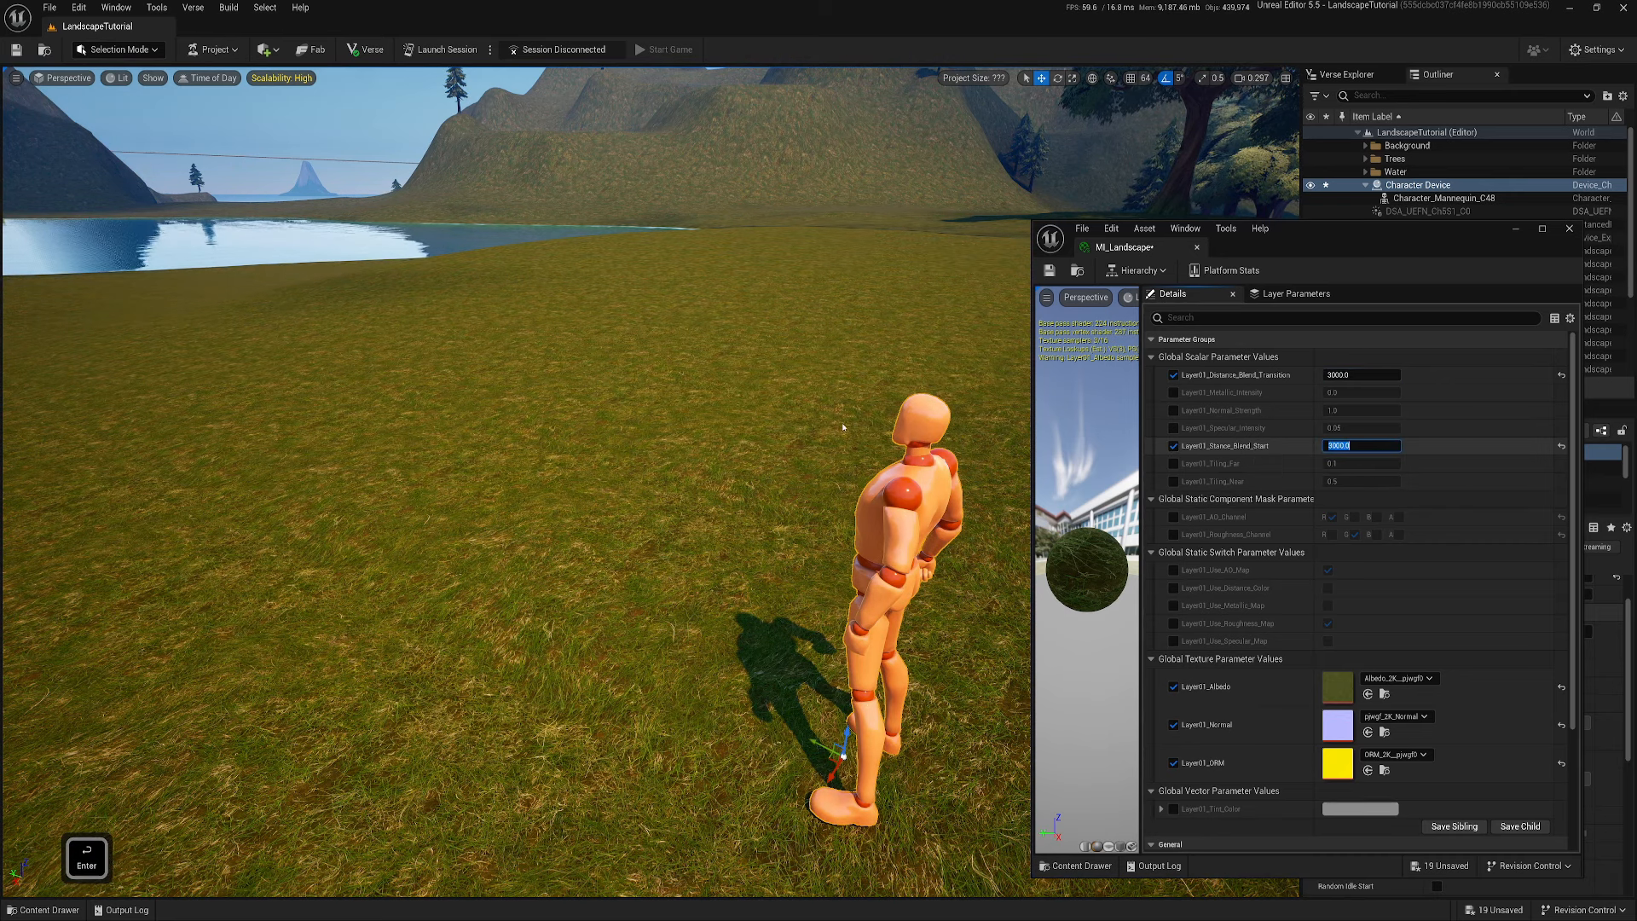
# Examine the near and far grass tiling around the mannequin with the new blend distances
pyautogui.press('d')
pyautogui.moveTo(648, 443); pyautogui.dragTo(580, 493, button='right')
pyautogui.press('a')
pyautogui.press('e')
pyautogui.press('d')
pyautogui.press('s')
pyautogui.press('q')
pyautogui.press('e')
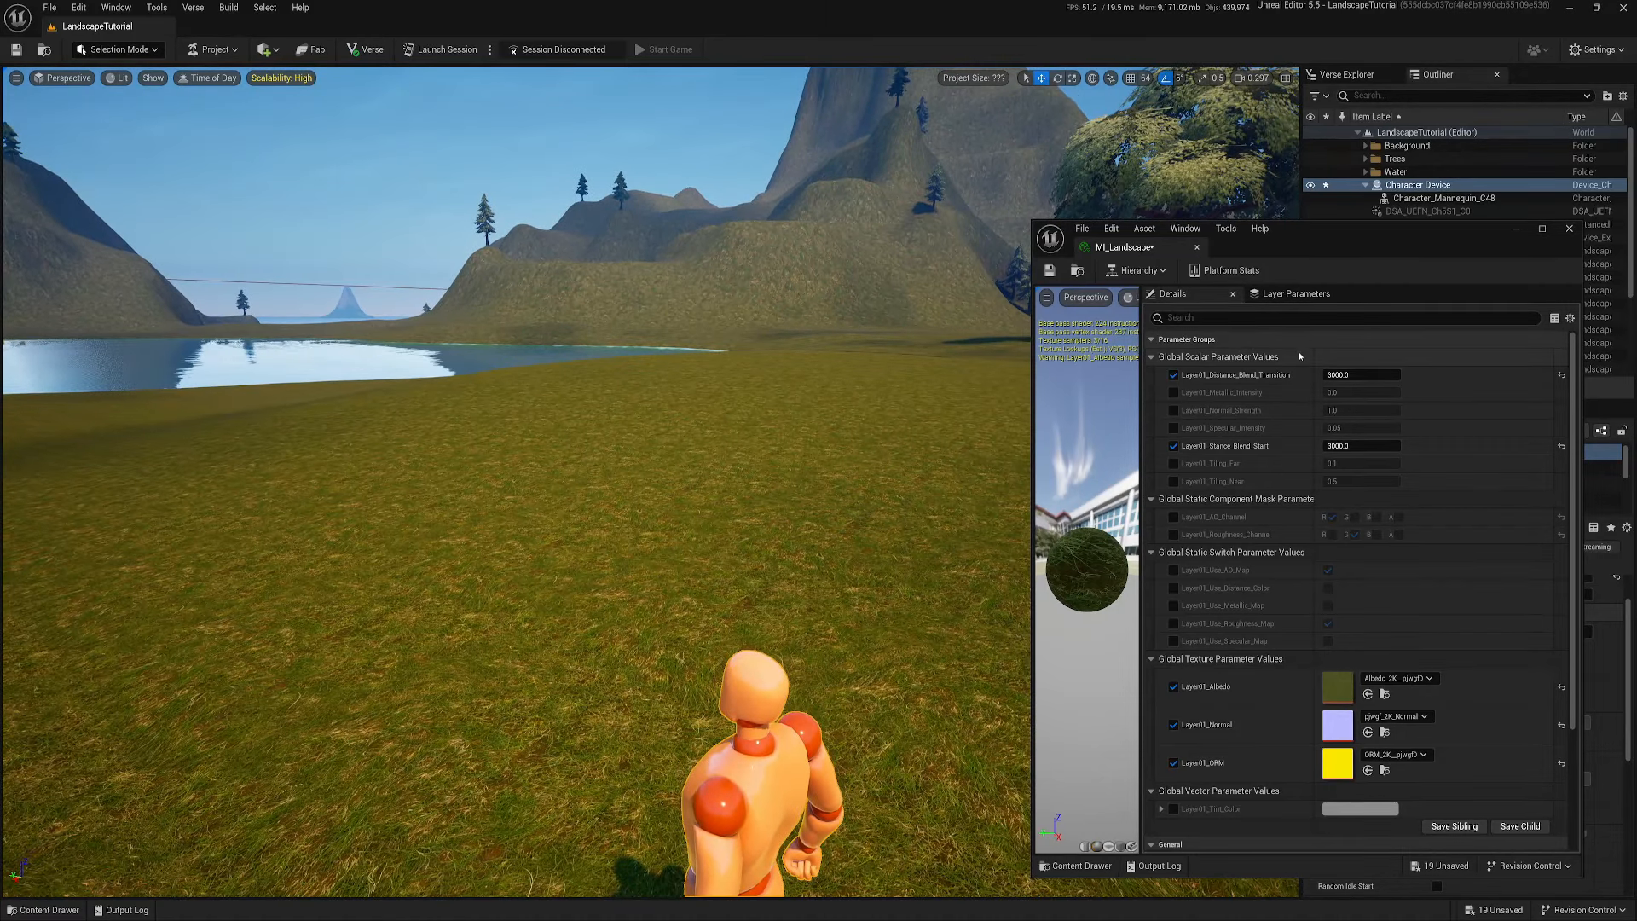
# Open the parent material M_Landscape from the instance and disconnect MF_Layer01 from the Material Attributes input
pyautogui.moveTo(1341, 245); pyautogui.dragTo(981, 217)
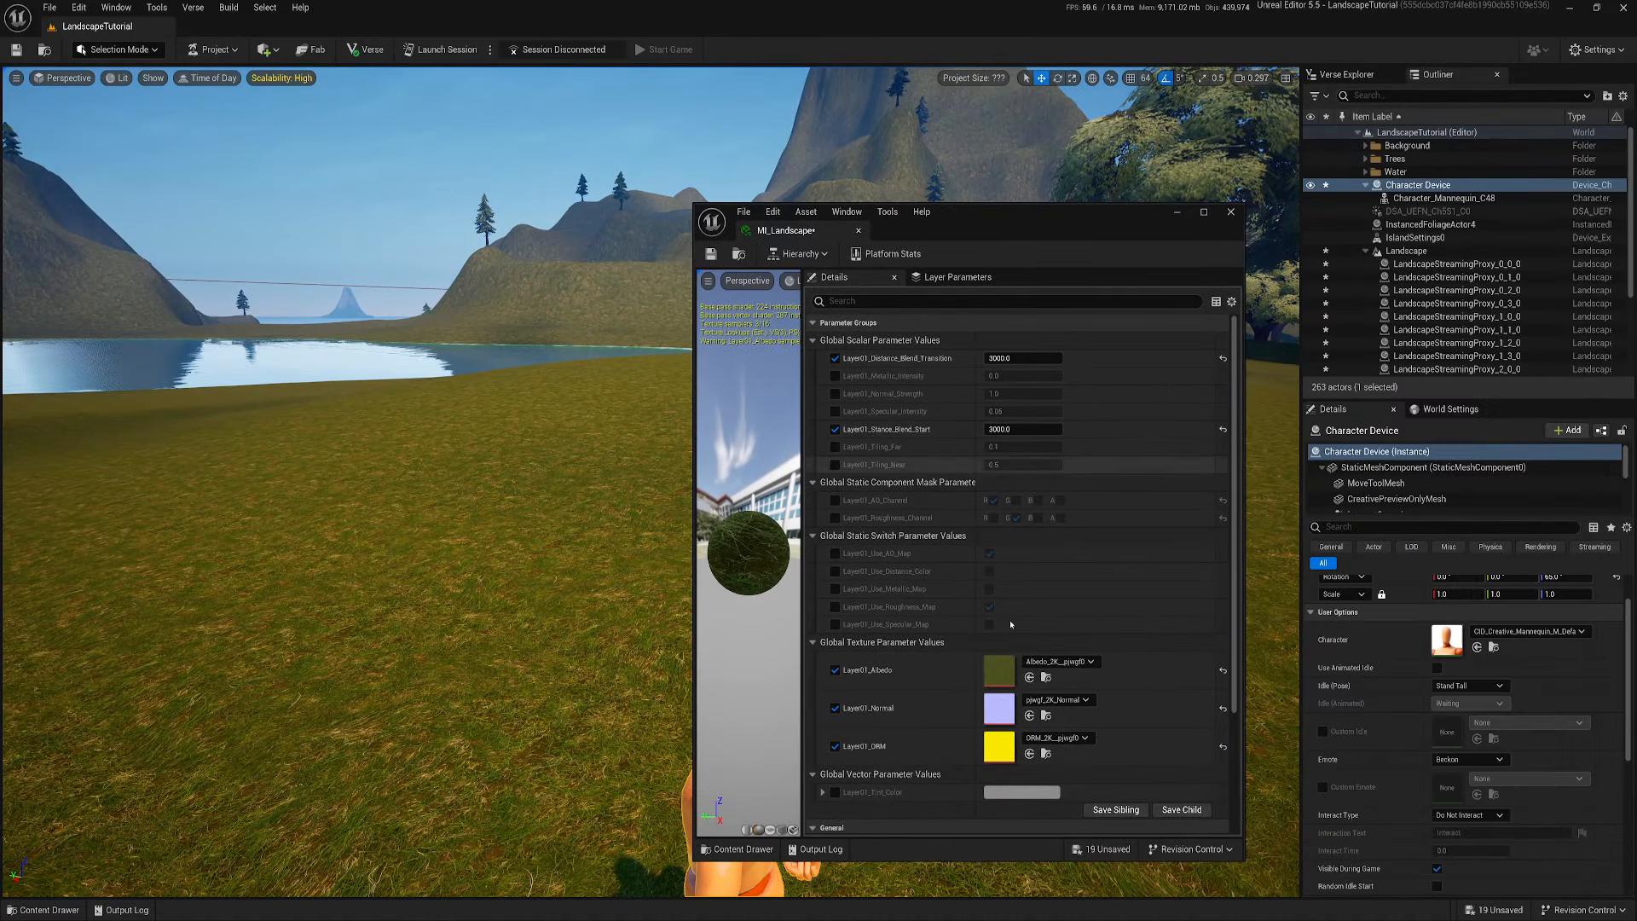
pyautogui.scroll(-5, 1011, 625)
pyautogui.doubleClick(1010, 681)
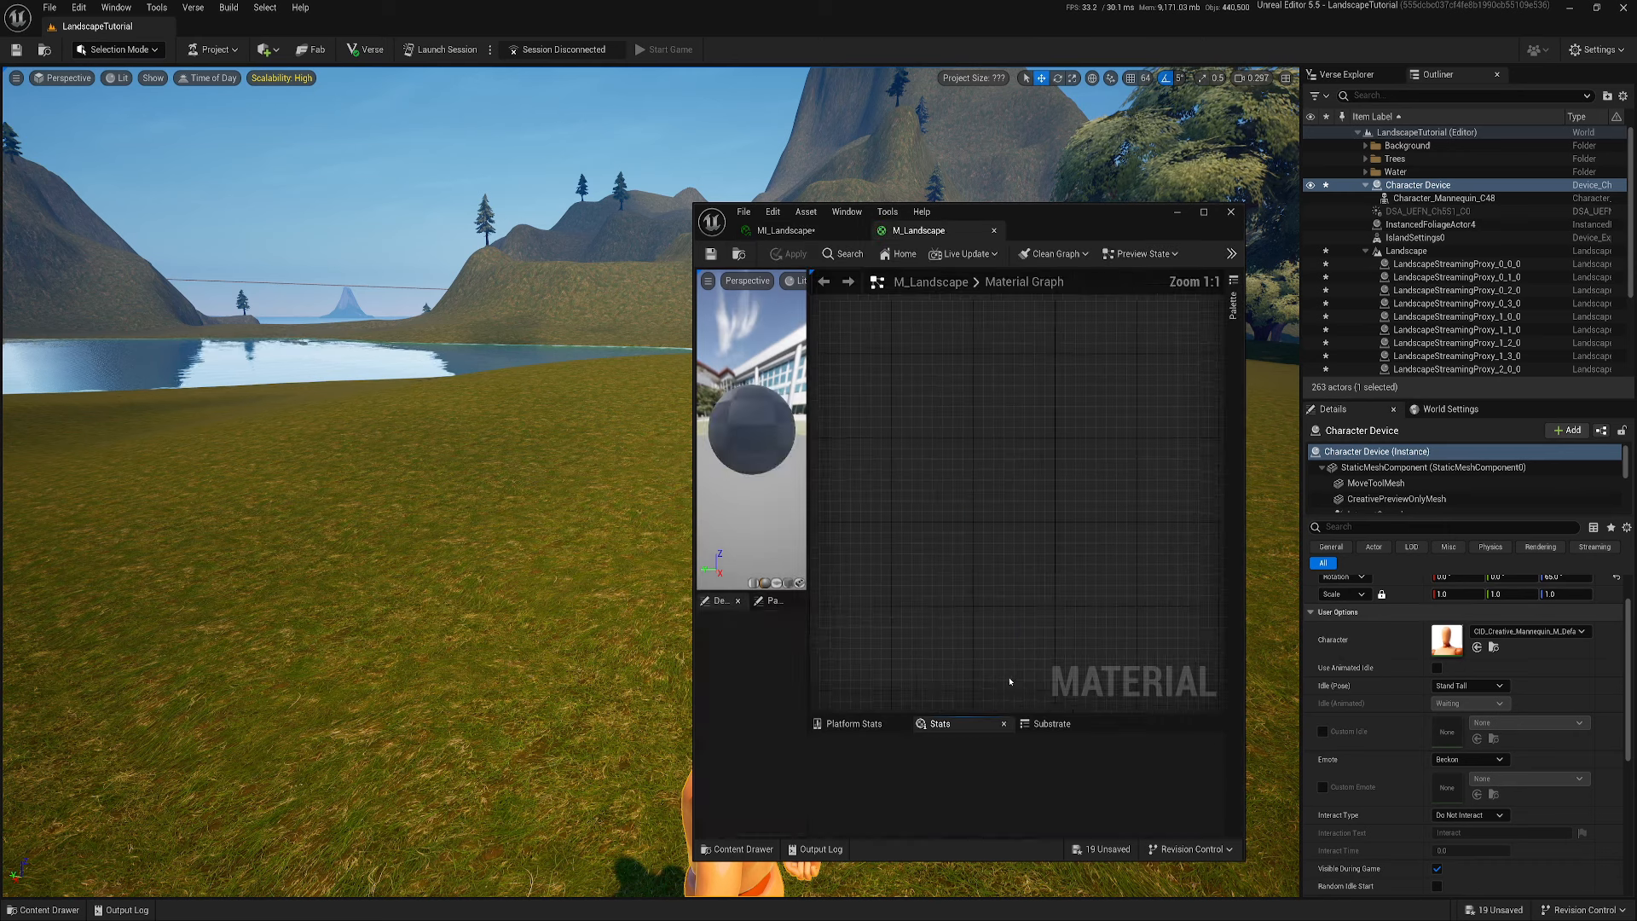
pyautogui.keyDown('alt'); pyautogui.click(874, 482); pyautogui.keyUp('alt')
# Add a CameraDepthFade node to the M_Landscape graph, below and between MF_Layer01 and the material output
pyautogui.rightClick(908, 522)
pyautogui.write('came')
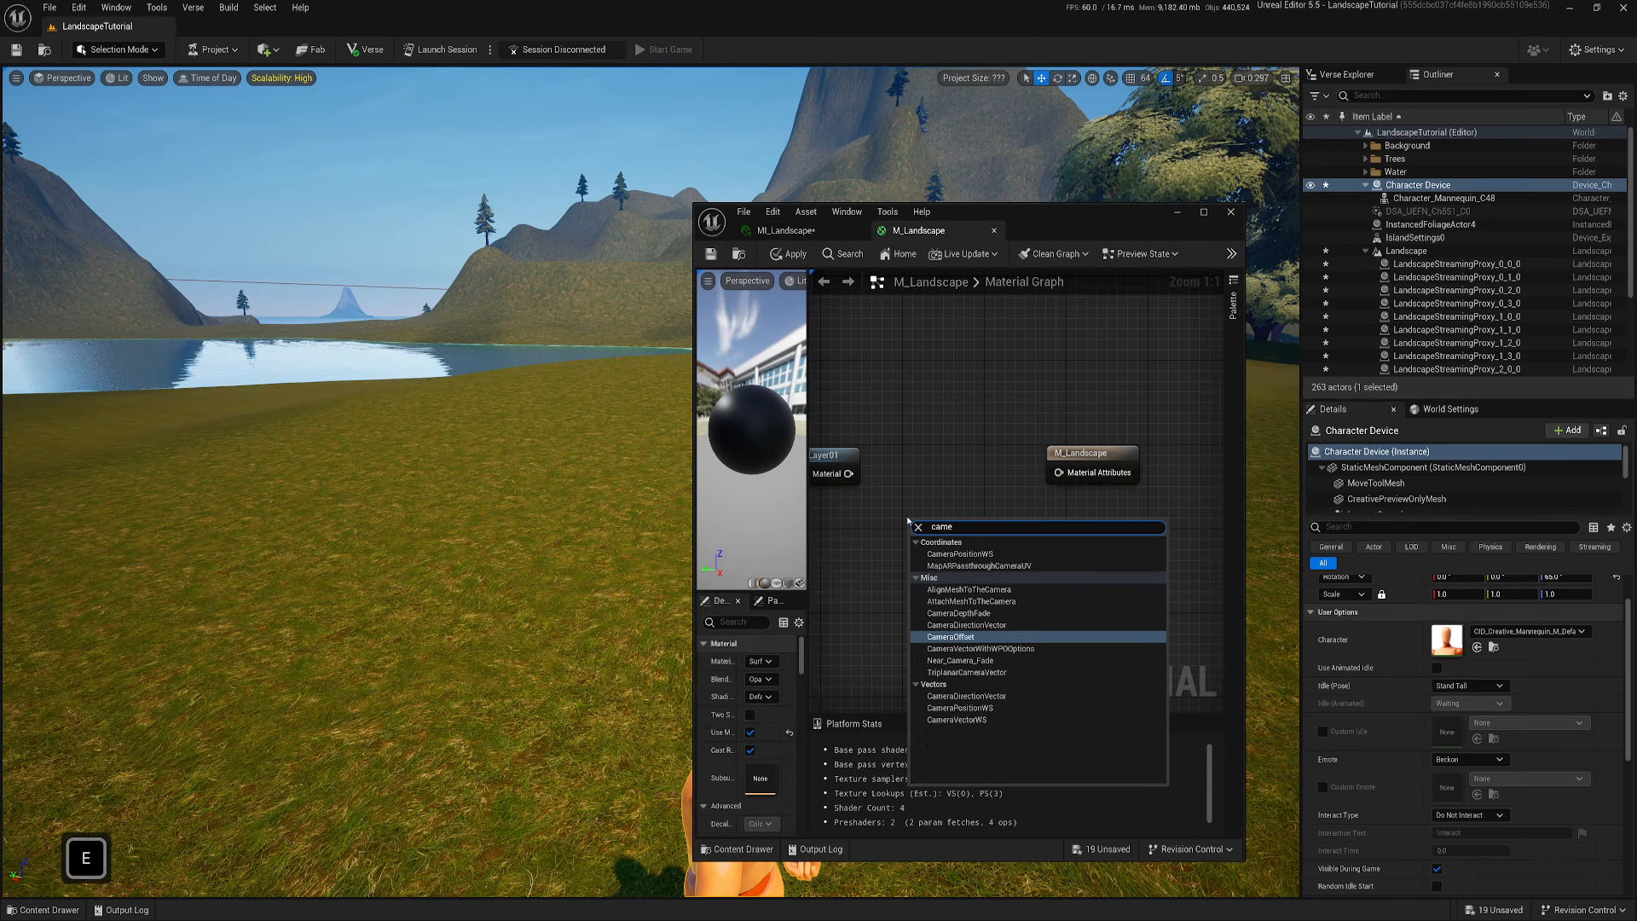
pyautogui.click(979, 613)
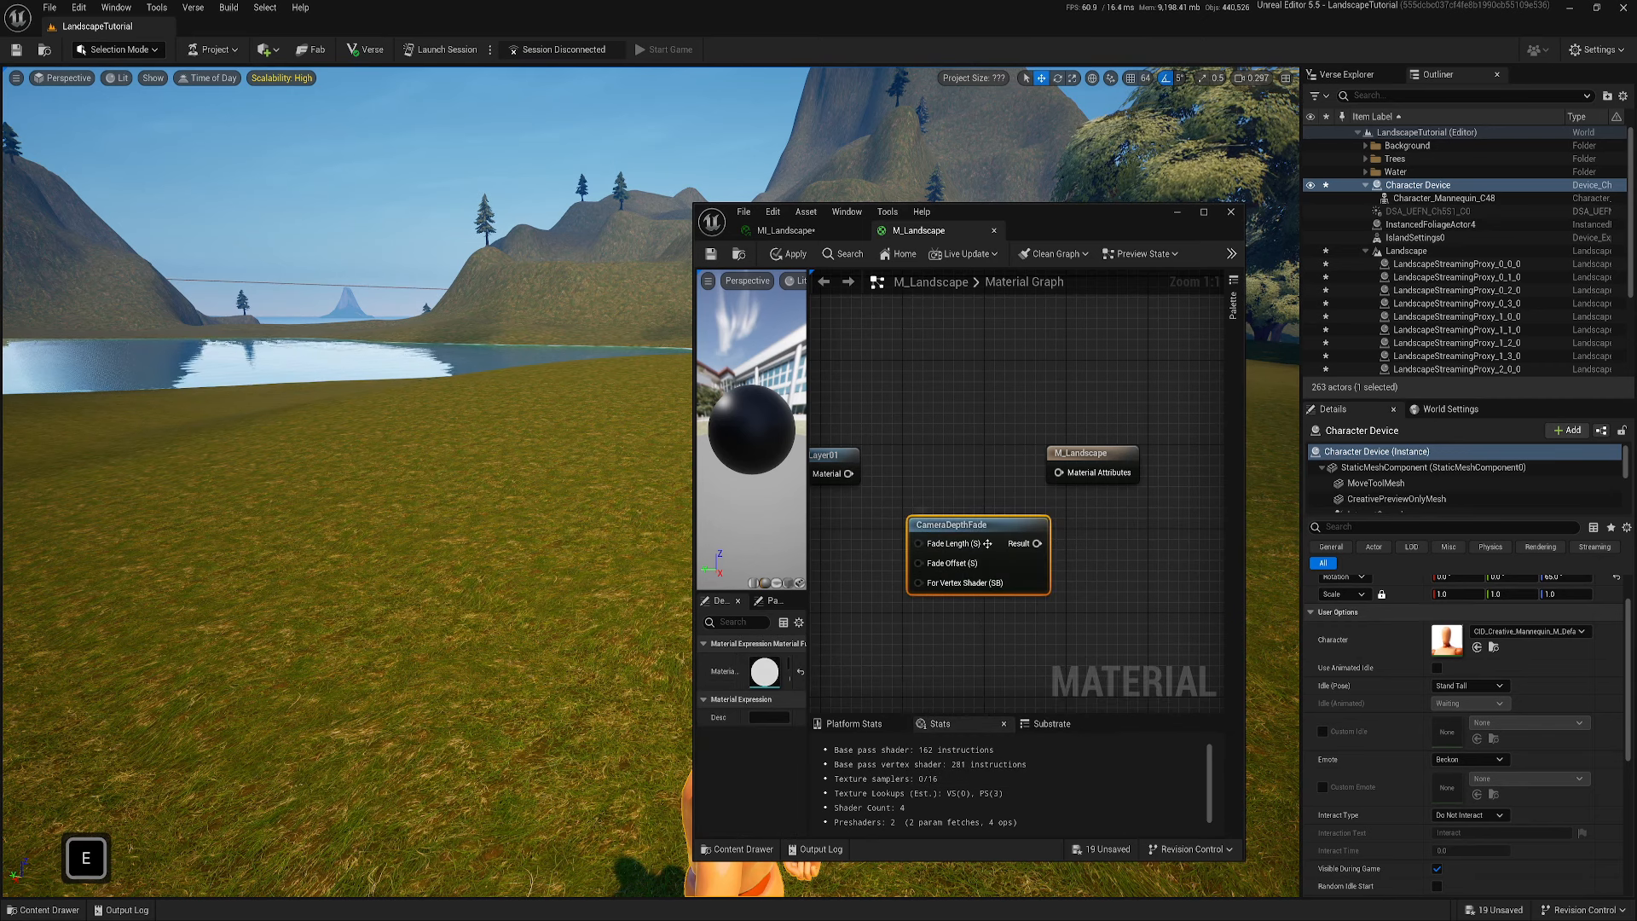
pyautogui.moveTo(985, 526); pyautogui.dragTo(949, 527)
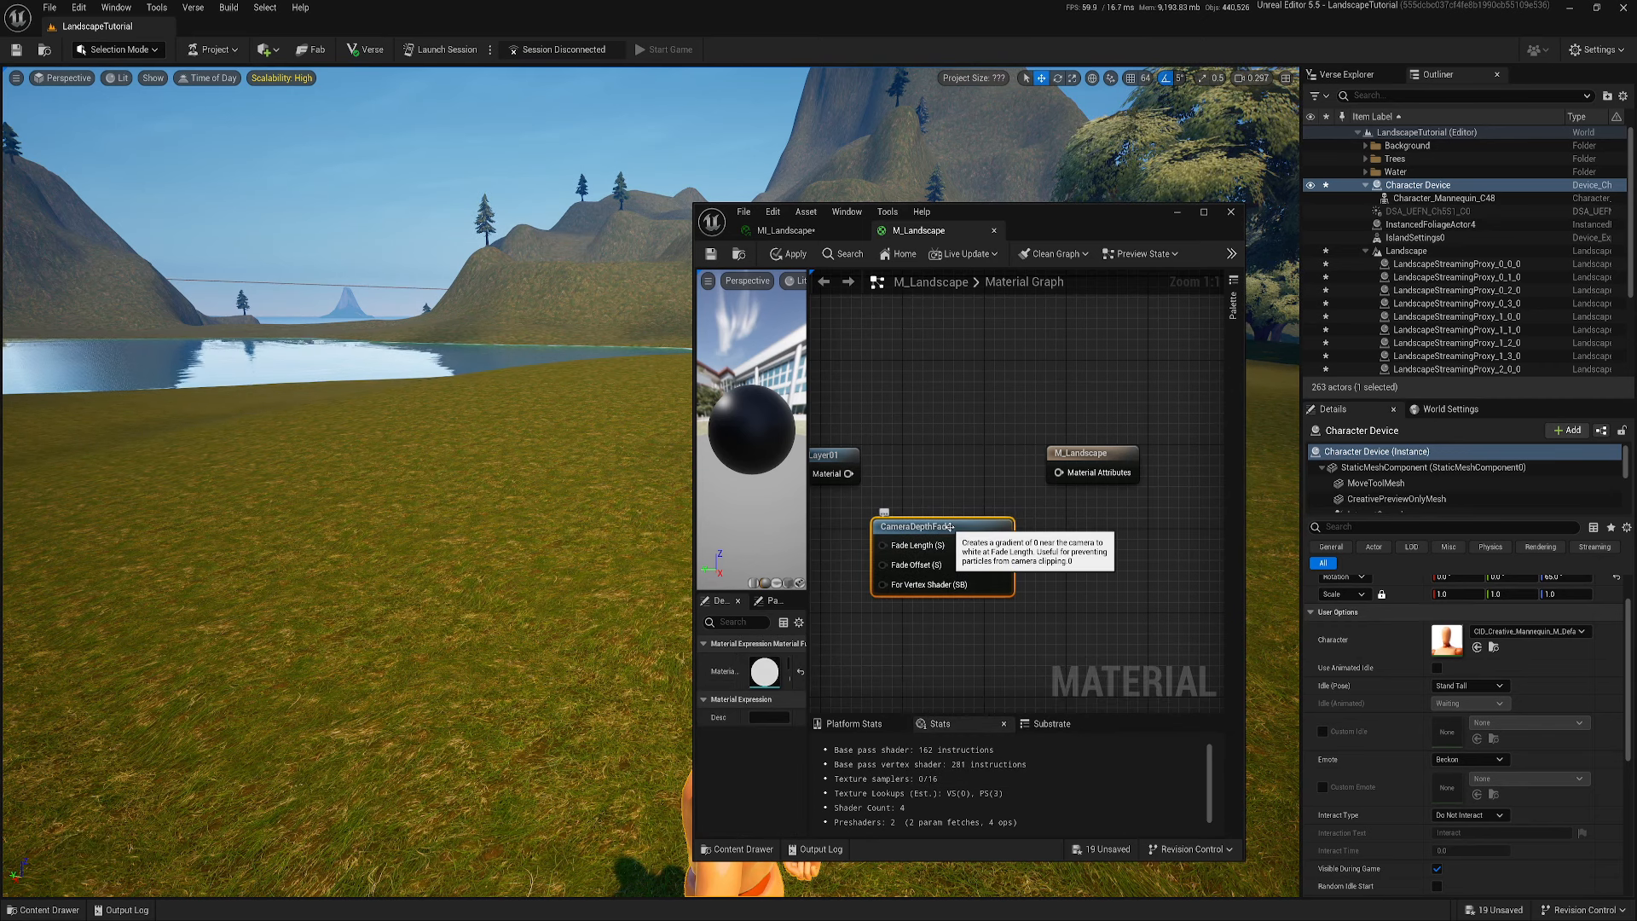
# Turn off Use Material Attributes on M_Landscape and connect the CameraDepthFade result to the material output
pyautogui.moveTo(1001, 545); pyautogui.dragTo(1059, 525)
pyautogui.click(1003, 462)
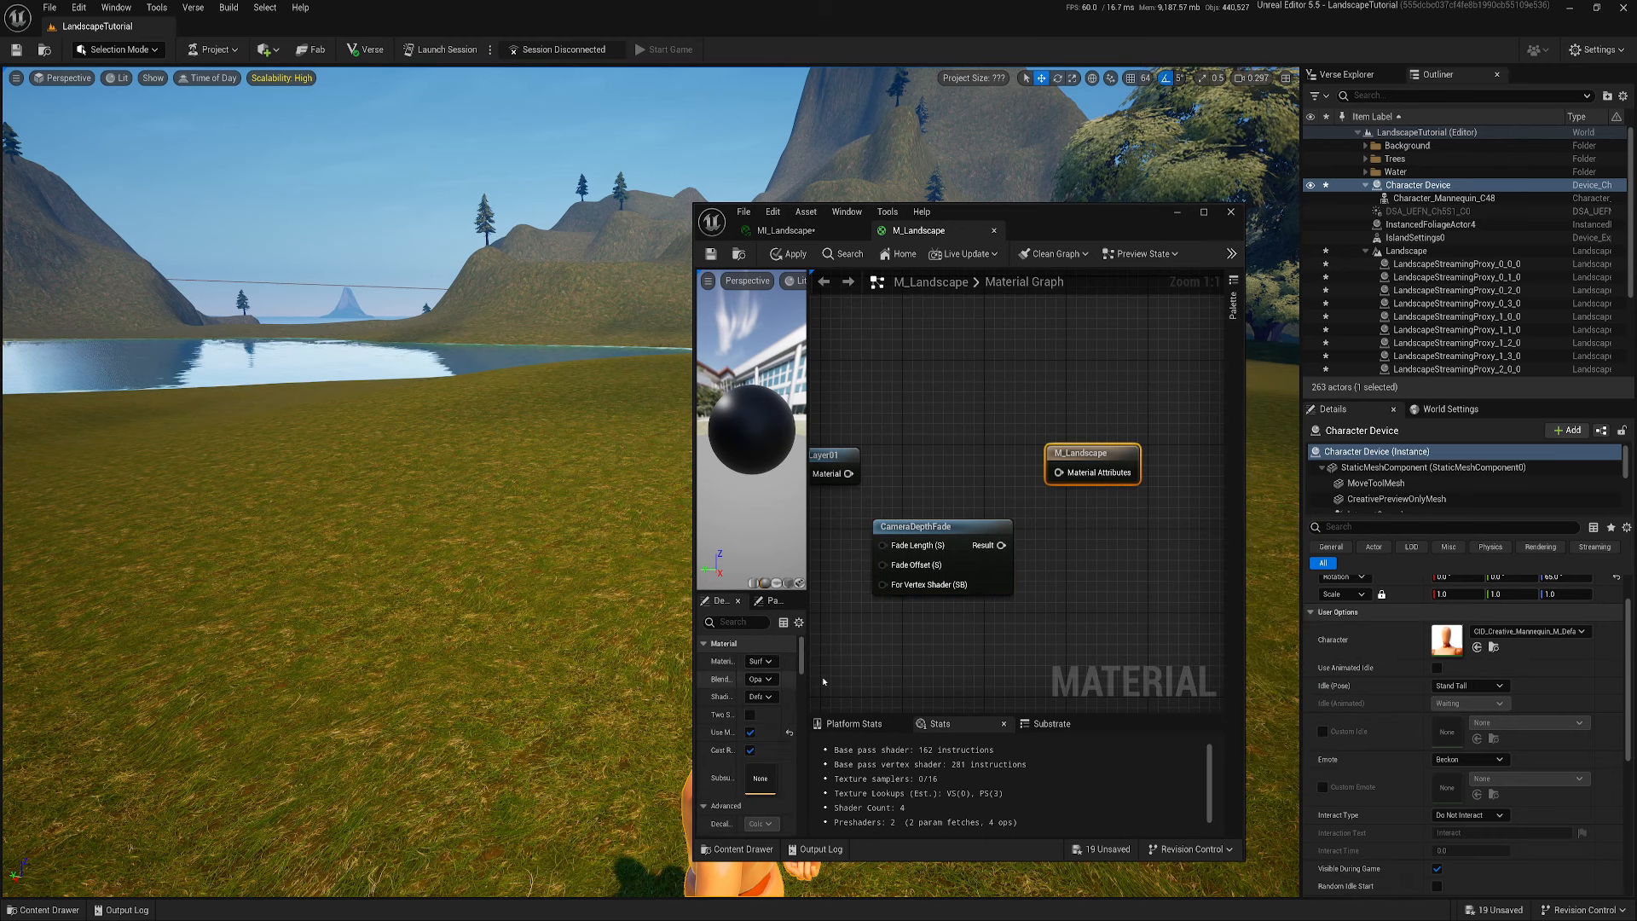
pyautogui.click(750, 732)
pyautogui.moveTo(1001, 545); pyautogui.dragTo(1062, 465)
pyautogui.moveTo(959, 469); pyautogui.dragTo(1116, 395, button='right')
pyautogui.moveTo(1123, 461); pyautogui.dragTo(1040, 469)
# Add two scalar parameters named Start and Offset beside the CameraDepthFade node's inputs
pyautogui.moveTo(925, 541); pyautogui.dragTo(1057, 549, button='right')
pyautogui.click(878, 407)
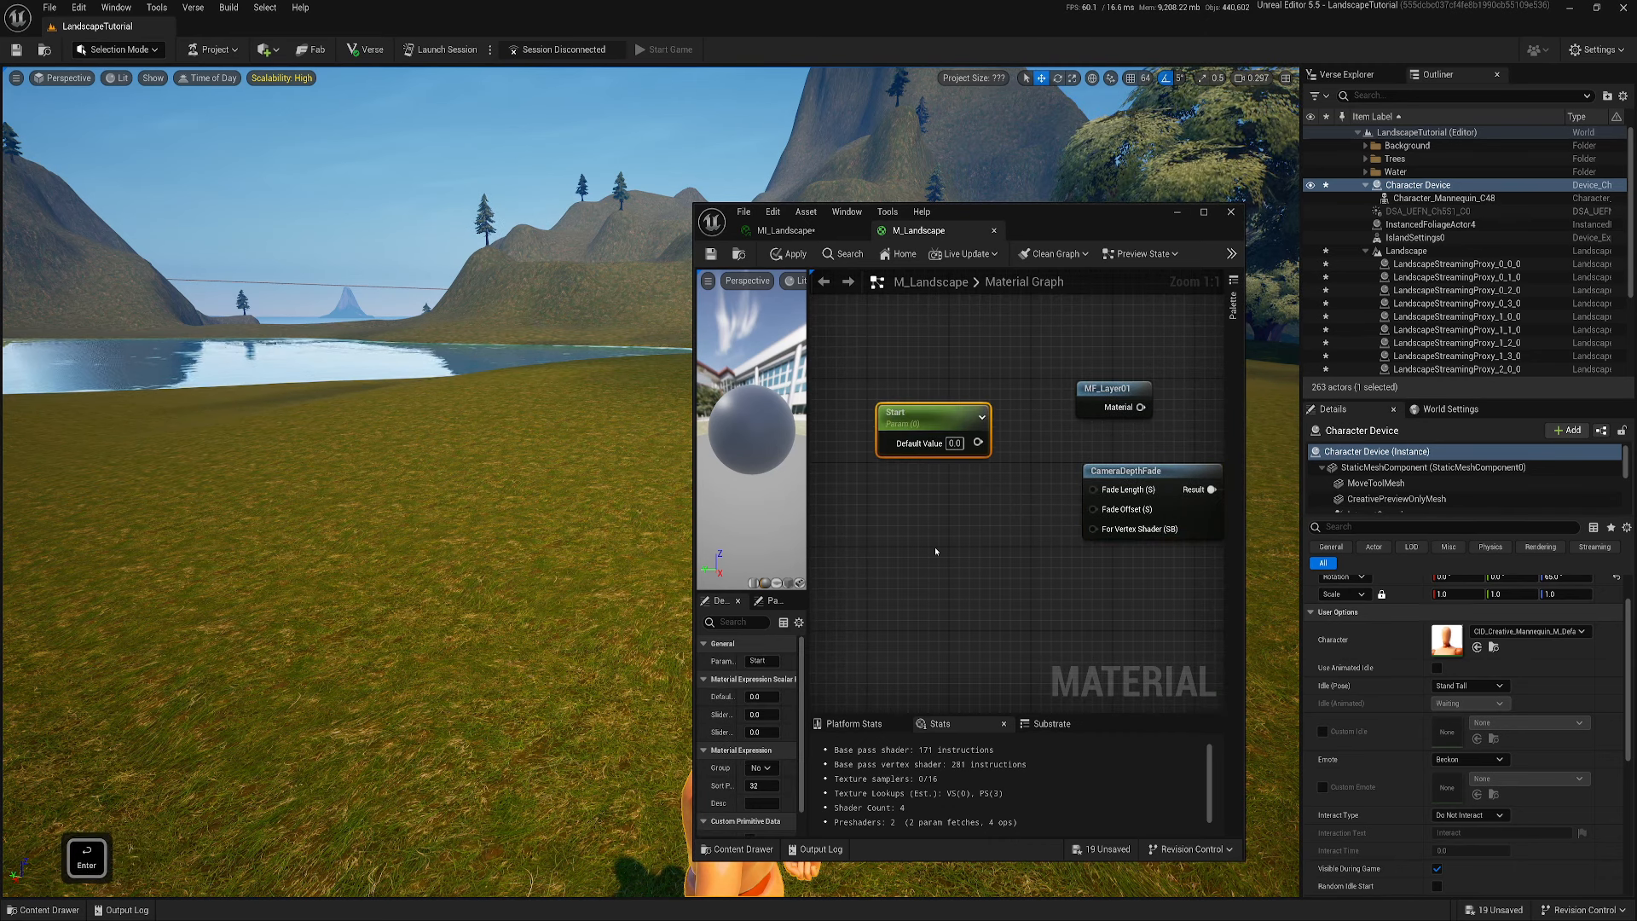
pyautogui.click(873, 507)
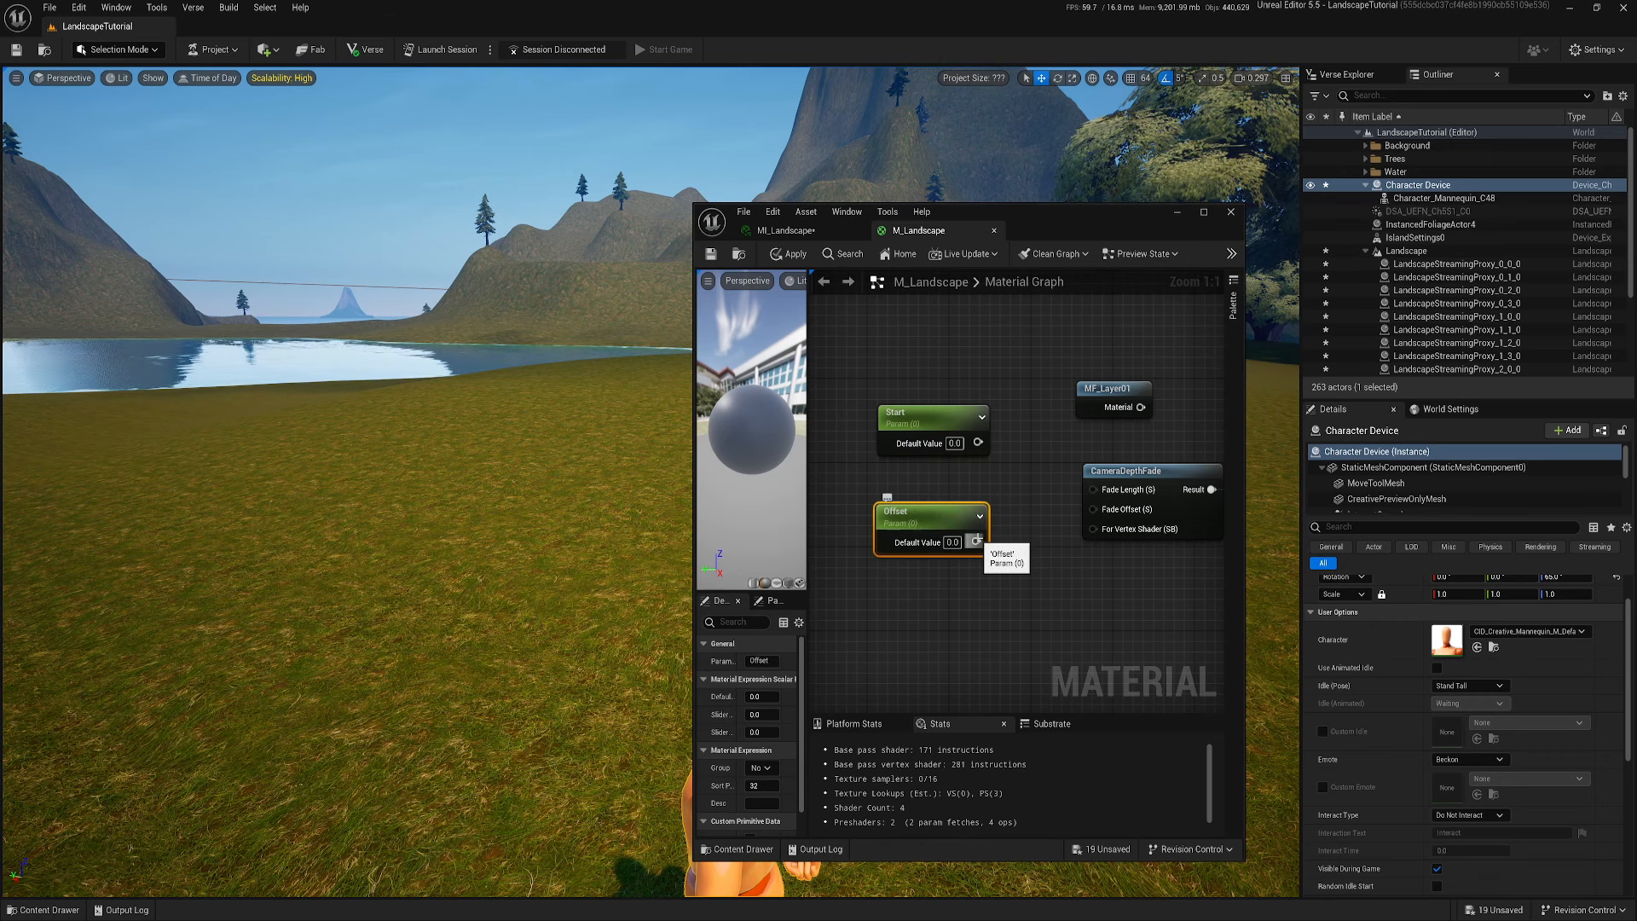
# Connect the Offset parameter to CameraDepthFade's Fade Length and Start to Fade Offset, apply M_Landscape, and move the editor clear of the character
pyautogui.moveTo(1100, 493); pyautogui.dragTo(1095, 509)
pyautogui.moveTo(921, 414); pyautogui.dragTo(923, 577)
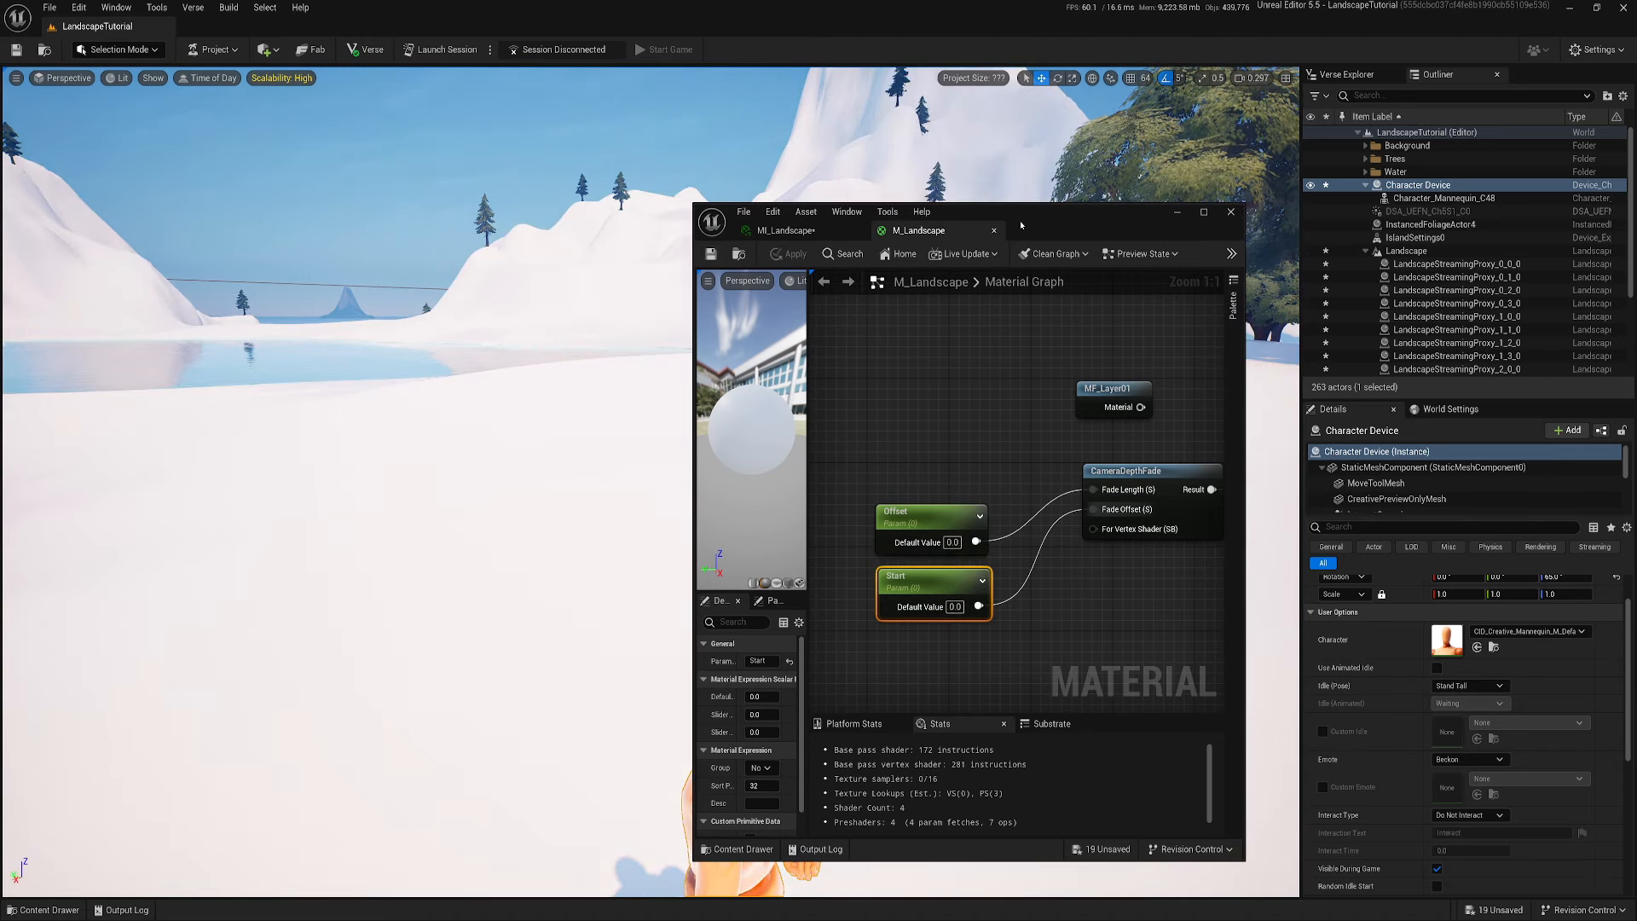
pyautogui.moveTo(1021, 224); pyautogui.dragTo(1339, 207)
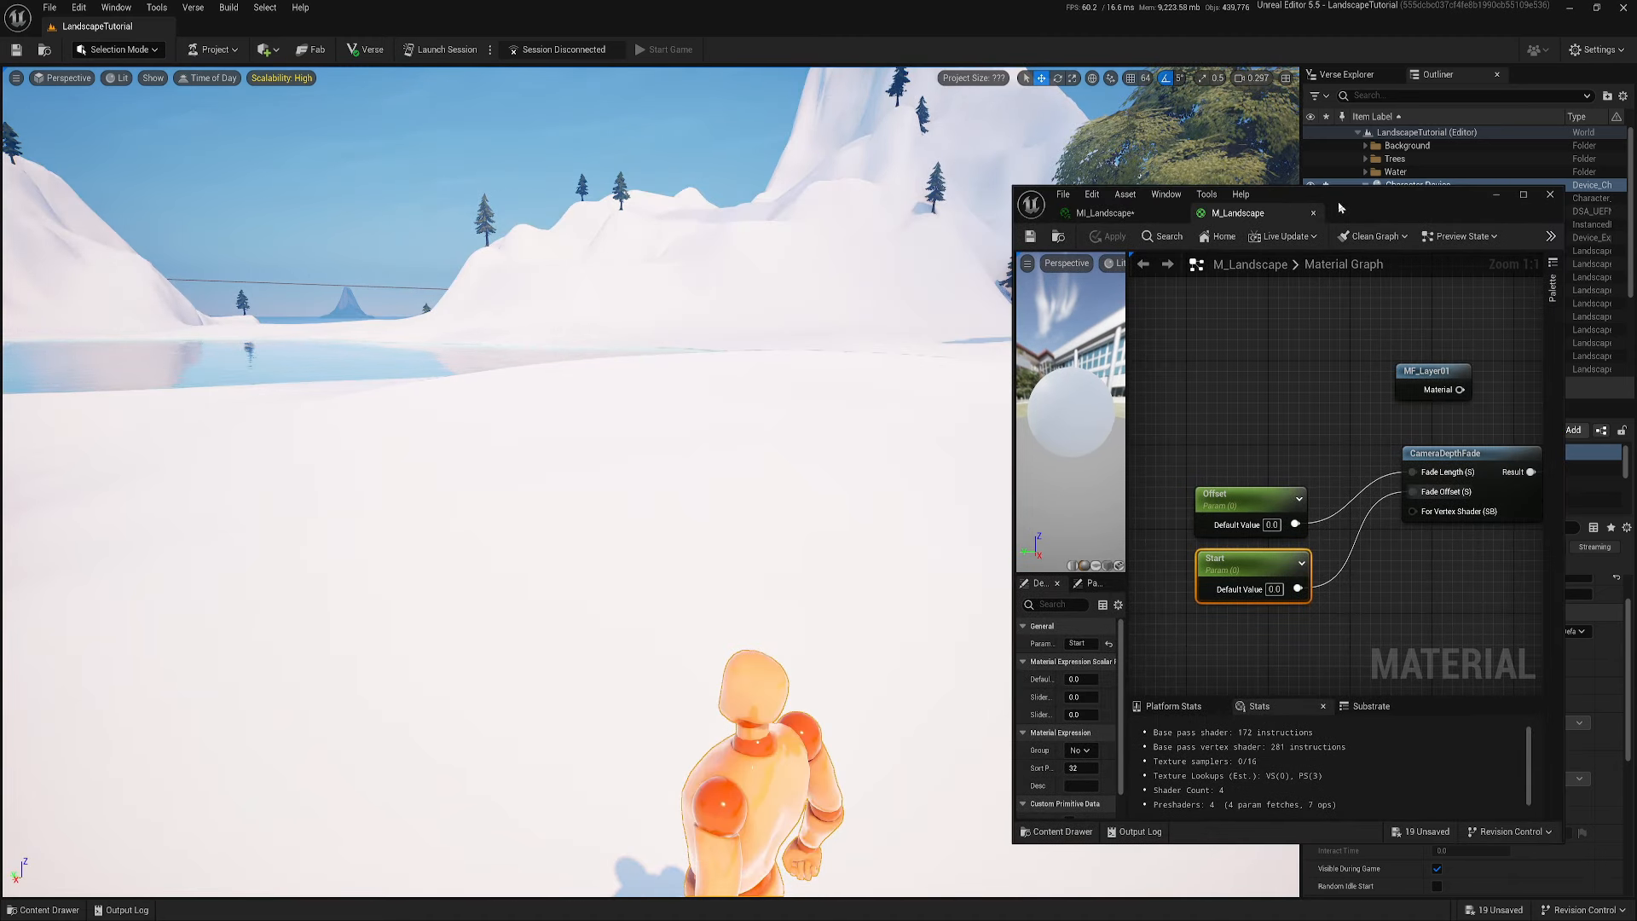
# Enable the Offset and Start overrides in the MI_Landscape instance and raise Start to about 715
pyautogui.click(1106, 213)
pyautogui.click(1155, 341)
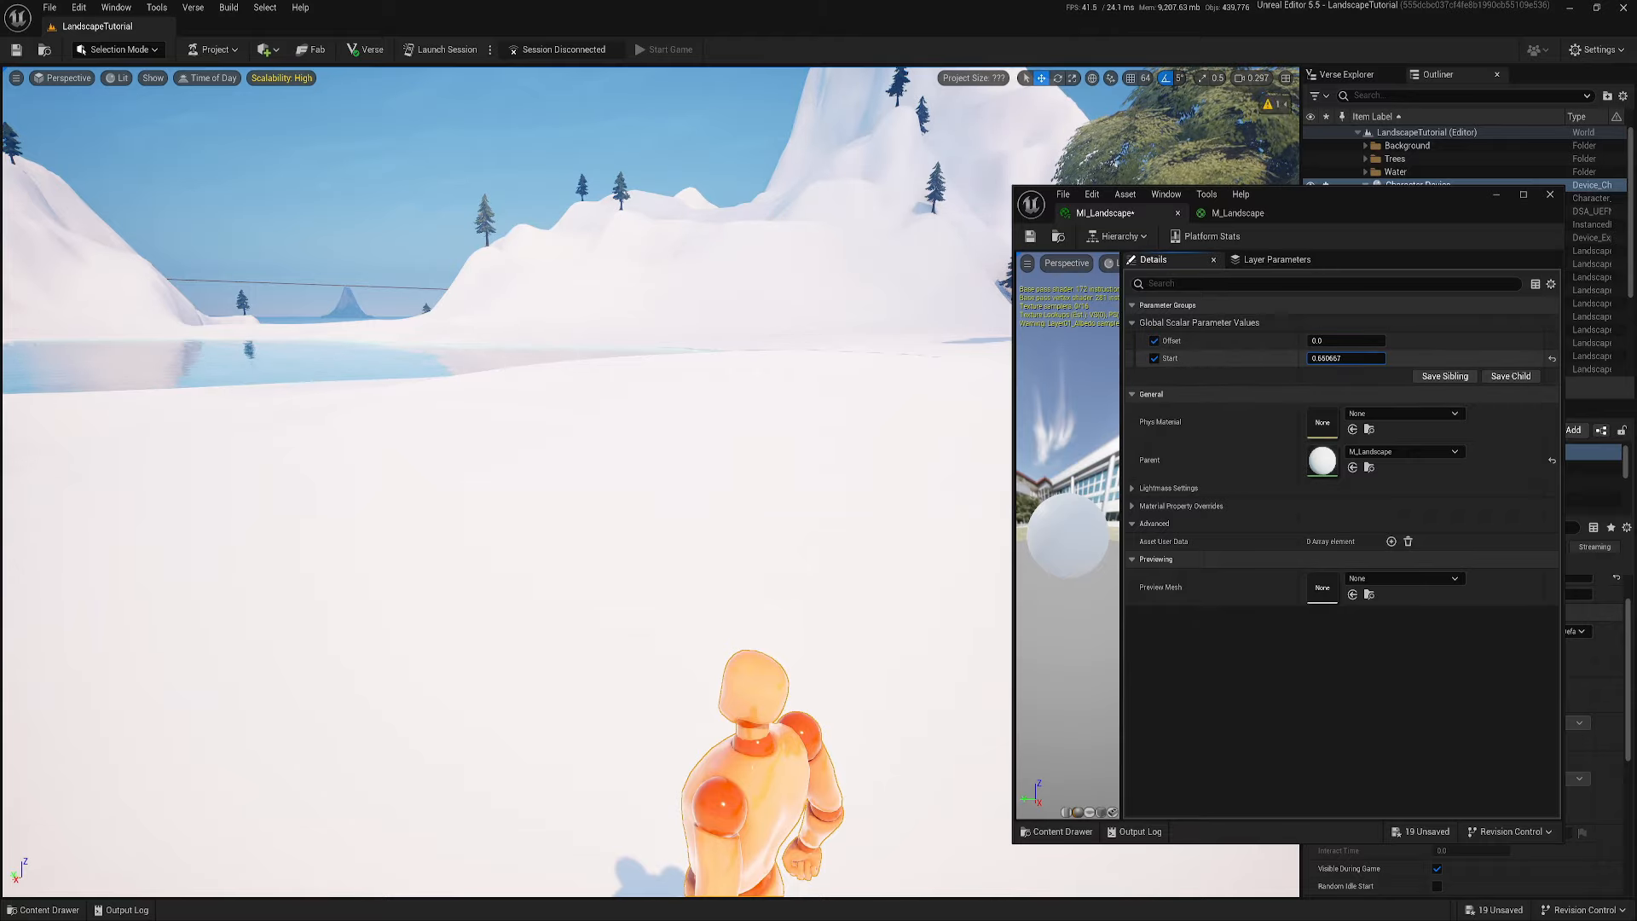
pyautogui.moveTo(1347, 358); pyautogui.dragTo(1398, 358)
# Raise Offset in MI_Landscape to about 11133 to soften the fade edge across the terrain
pyautogui.moveTo(648, 478); pyautogui.dragTo(610, 485, button='right')
pyautogui.press('a')
pyautogui.scroll(2, 648, 477)
pyautogui.press('s')
pyautogui.scroll(5, 648, 478)
pyautogui.press('e')
pyautogui.press('d')
pyautogui.press('w')
pyautogui.press('a')
pyautogui.moveTo(627, 600)
pyautogui.mouseDown(button='right')
pyautogui.moveTo(674, 609)
pyautogui.moveTo(628, 601)
pyautogui.mouseUp(button='right')
pyautogui.scroll(-3, 628, 601)
pyautogui.press('q')
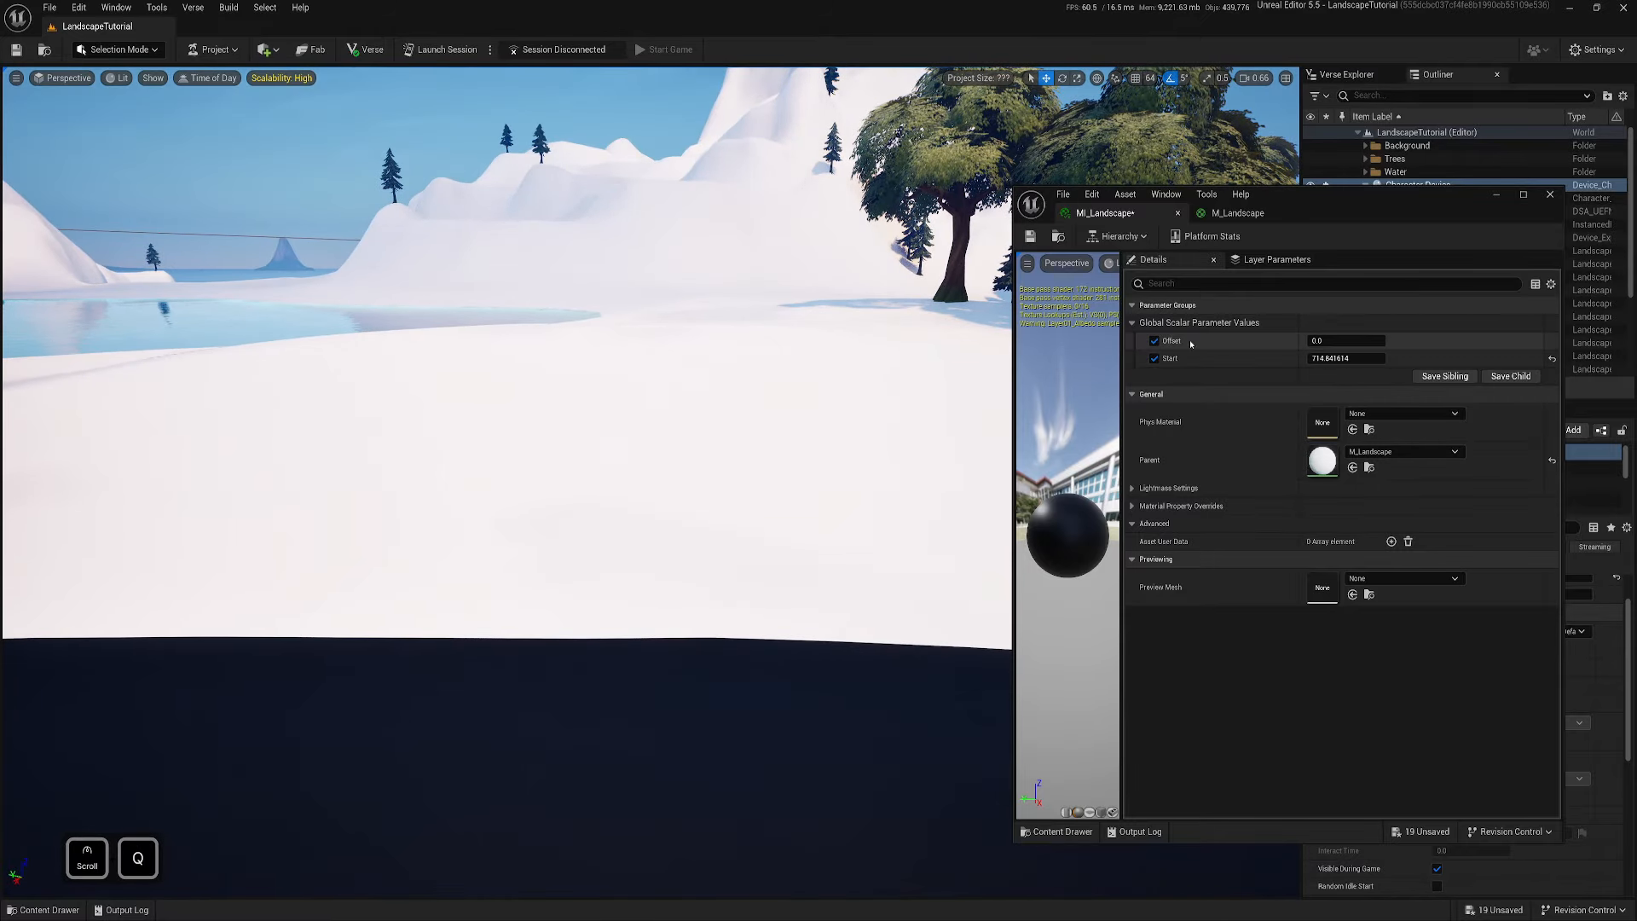
pyautogui.moveTo(1349, 341)
pyautogui.mouseDown()
pyautogui.moveTo(1586, 341)
pyautogui.moveTo(1552, 341)
pyautogui.mouseUp()
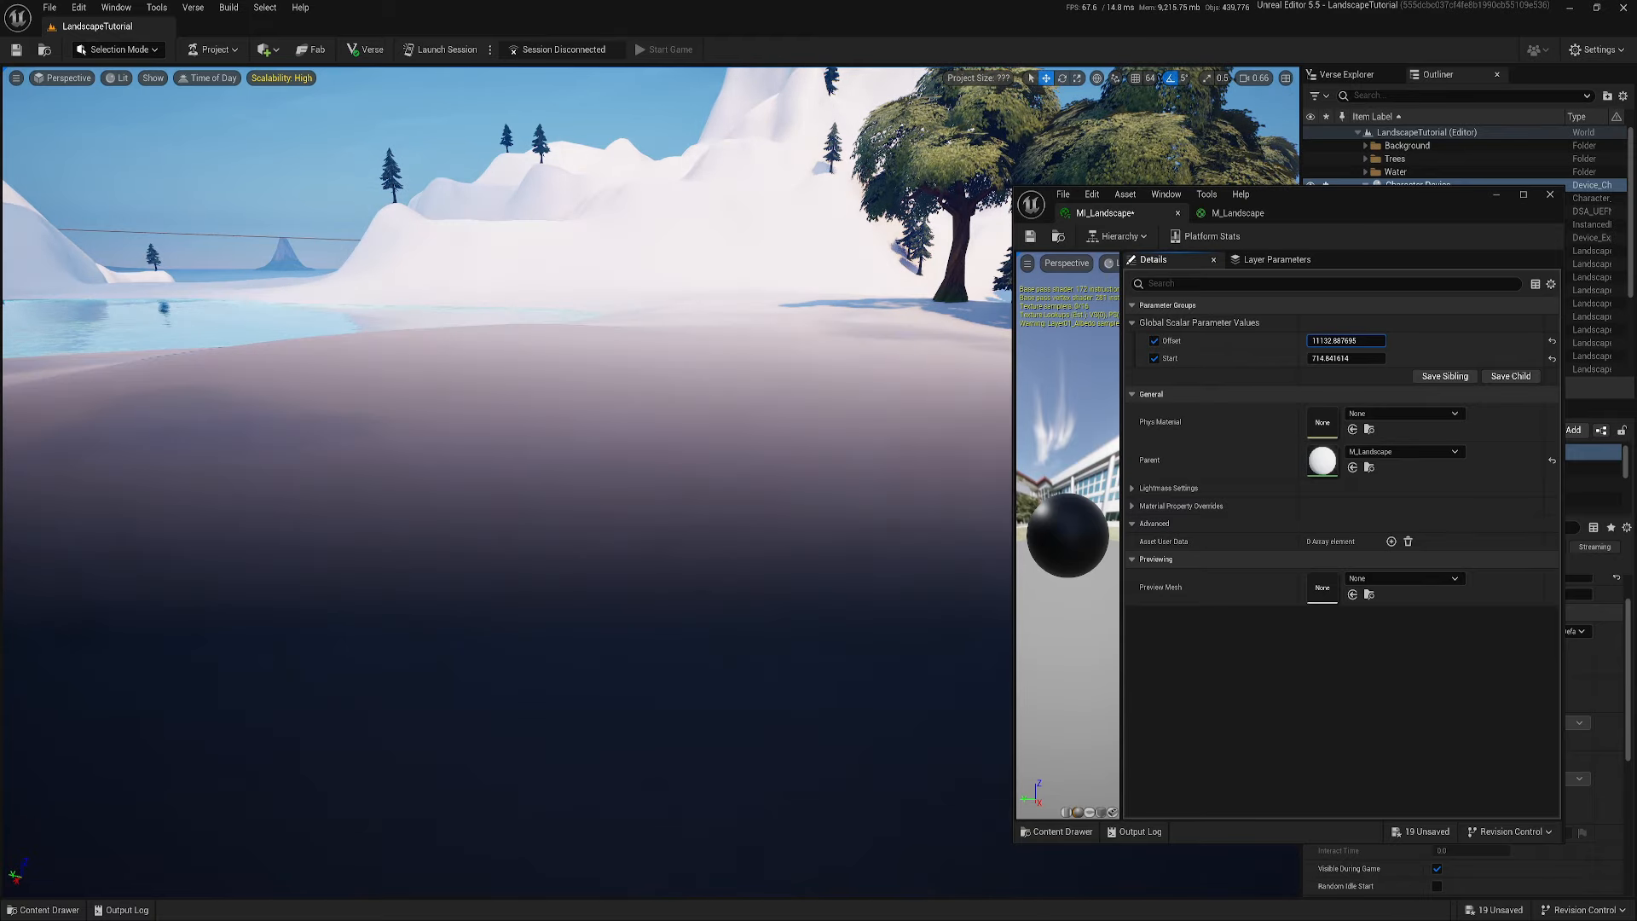
# Delete the CameraDepthFade node and its Offset and Start parameters from the M_Landscape graph
pyautogui.click(1237, 213)
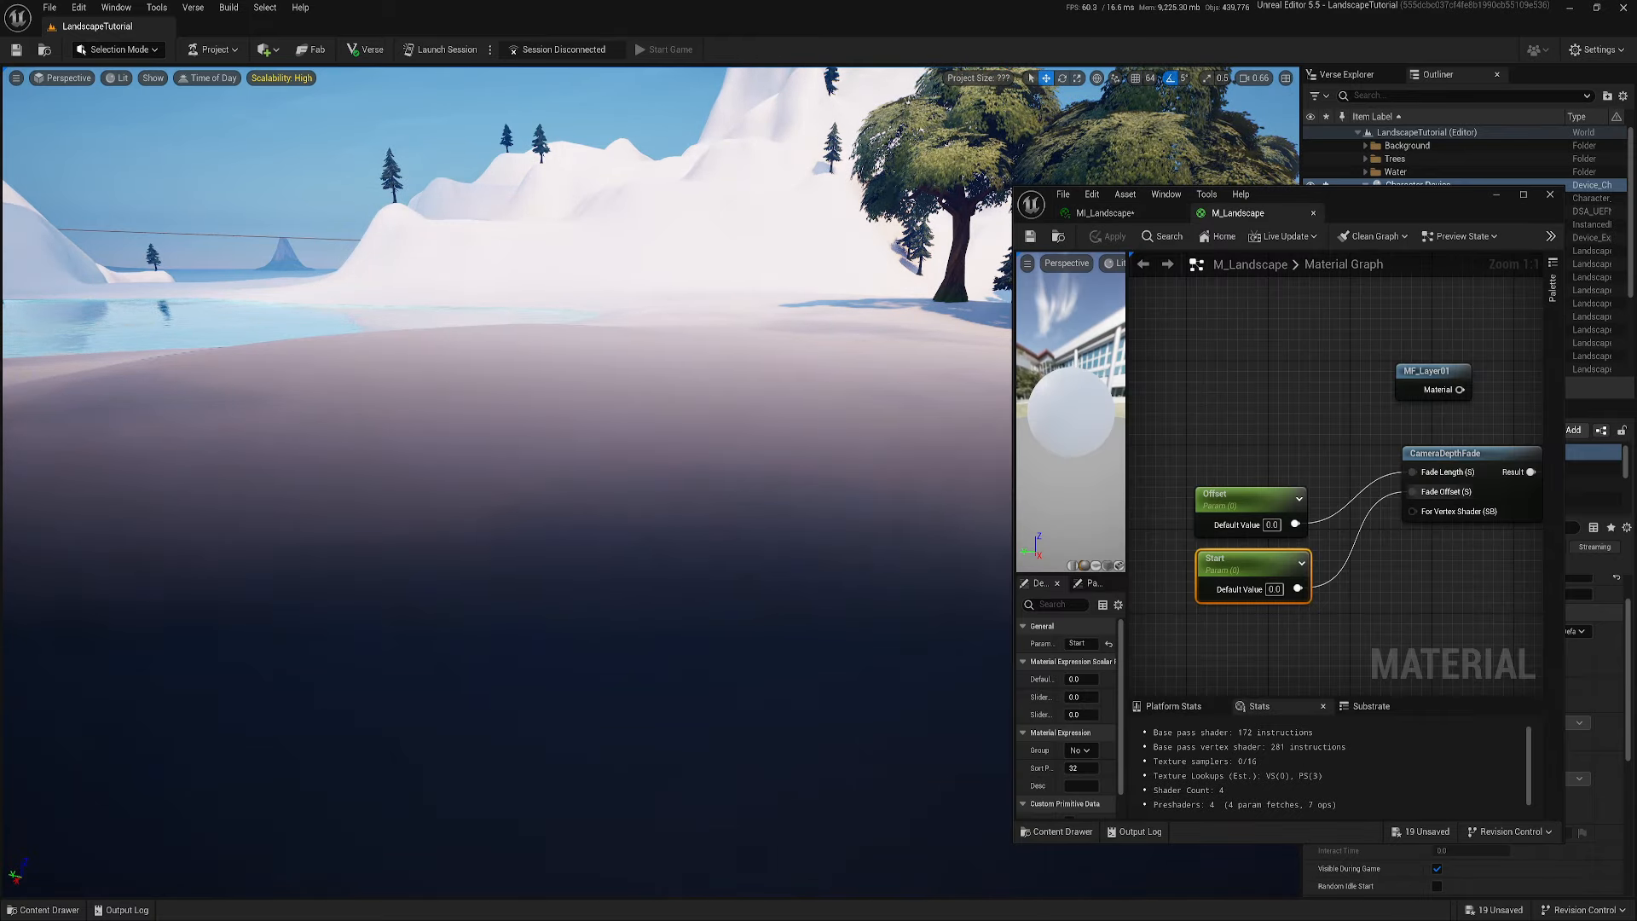
pyautogui.scroll(-3, 1326, 482)
pyautogui.moveTo(1160, 585); pyautogui.dragTo(1380, 447)
pyautogui.press('Delete')
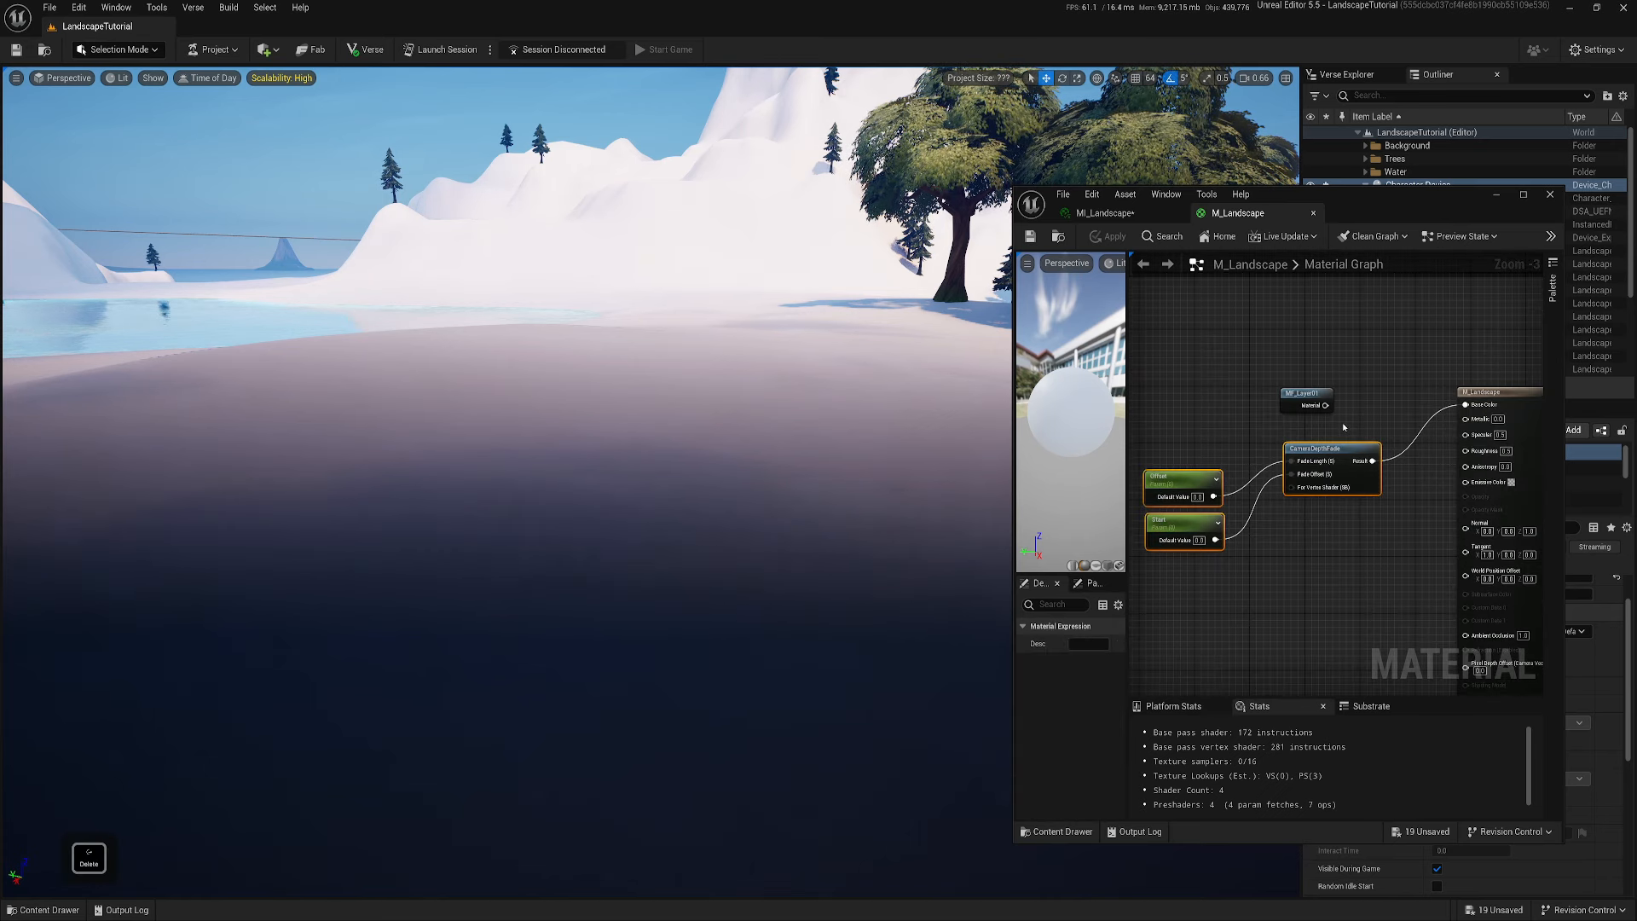
# Turn Use Material Attributes back on, connect MF_Layer01 to the M_Landscape output, and apply the material
pyautogui.moveTo(1370, 439); pyautogui.dragTo(1275, 428, button='right')
pyautogui.click(1069, 715)
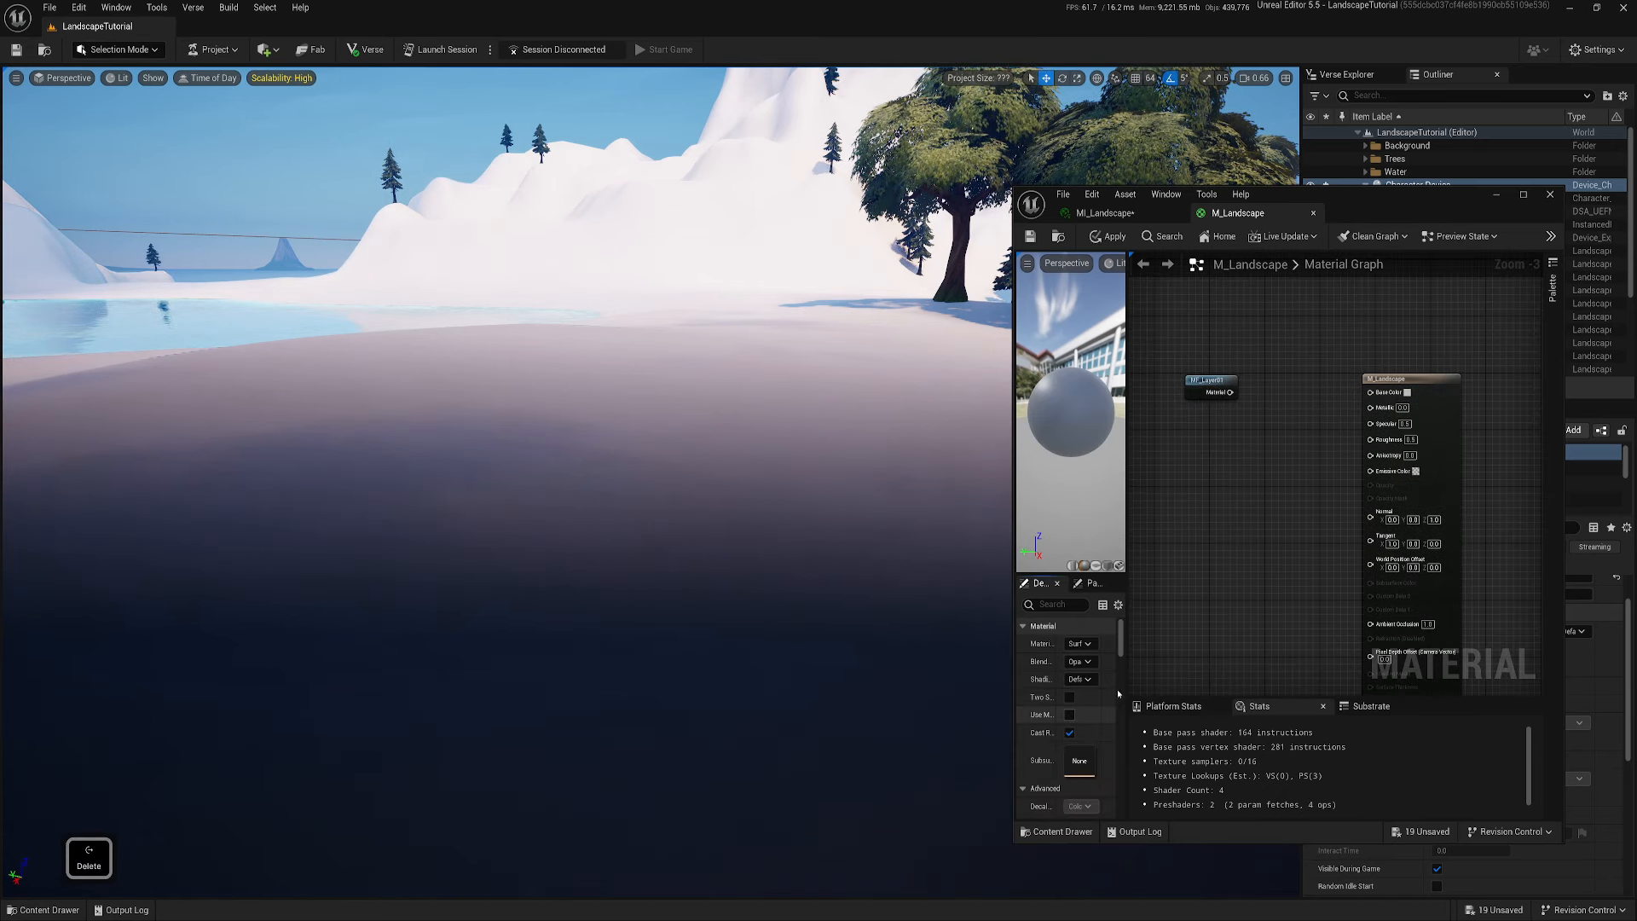
pyautogui.moveTo(1231, 392); pyautogui.dragTo(1370, 393)
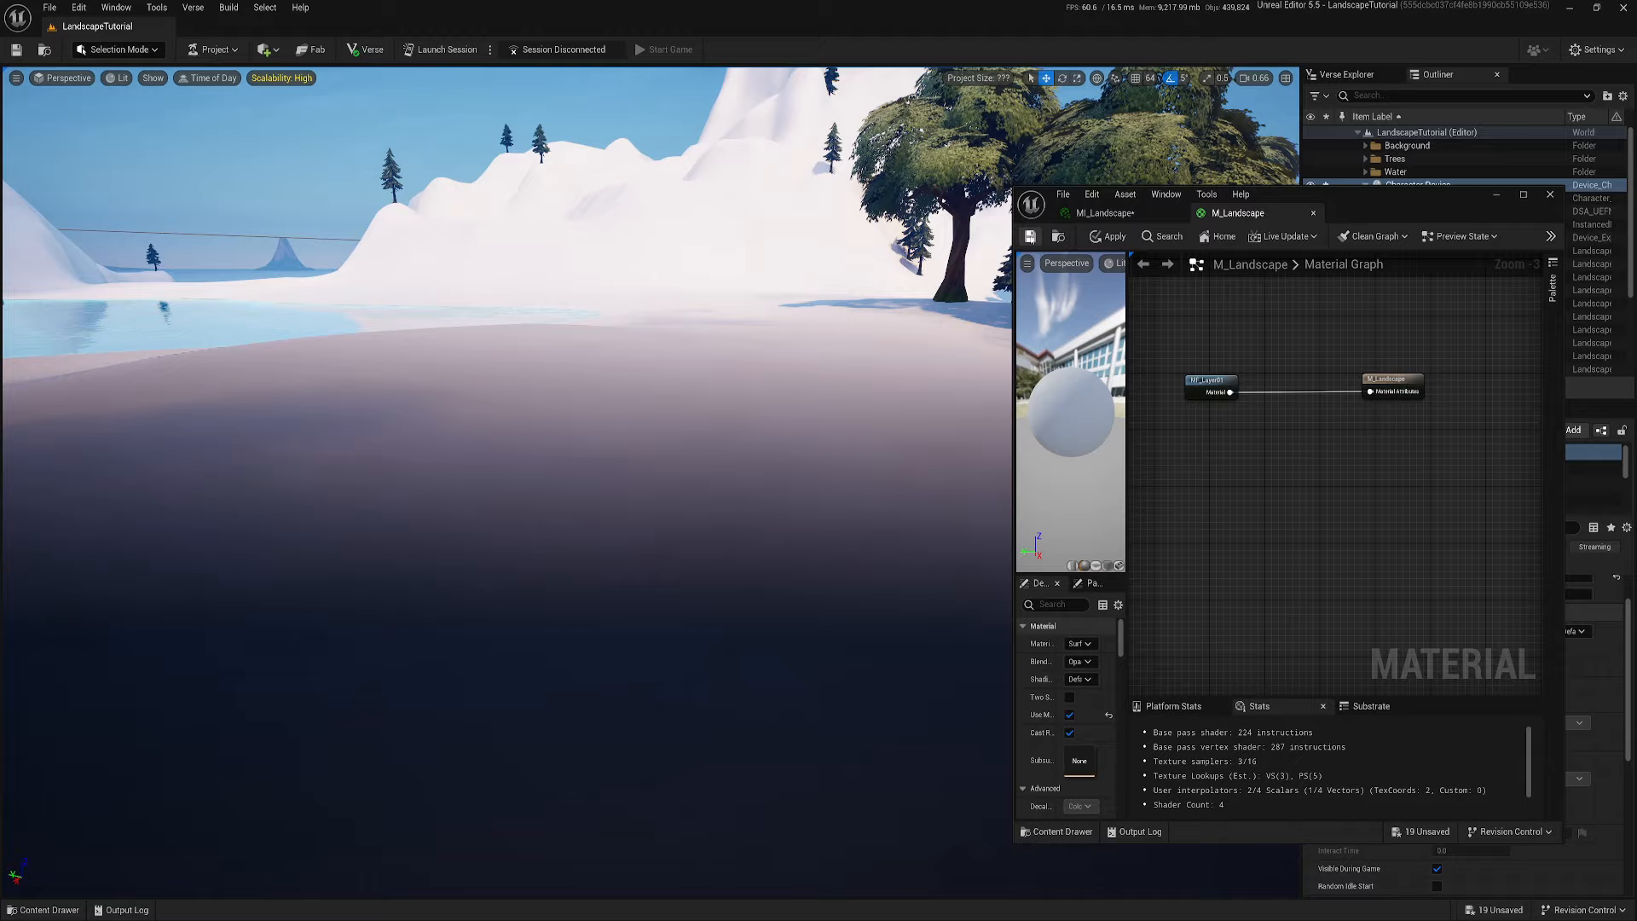
# Return to the MI_Landscape instance and examine the grass blending over the lake shore and hills
pyautogui.press('a')
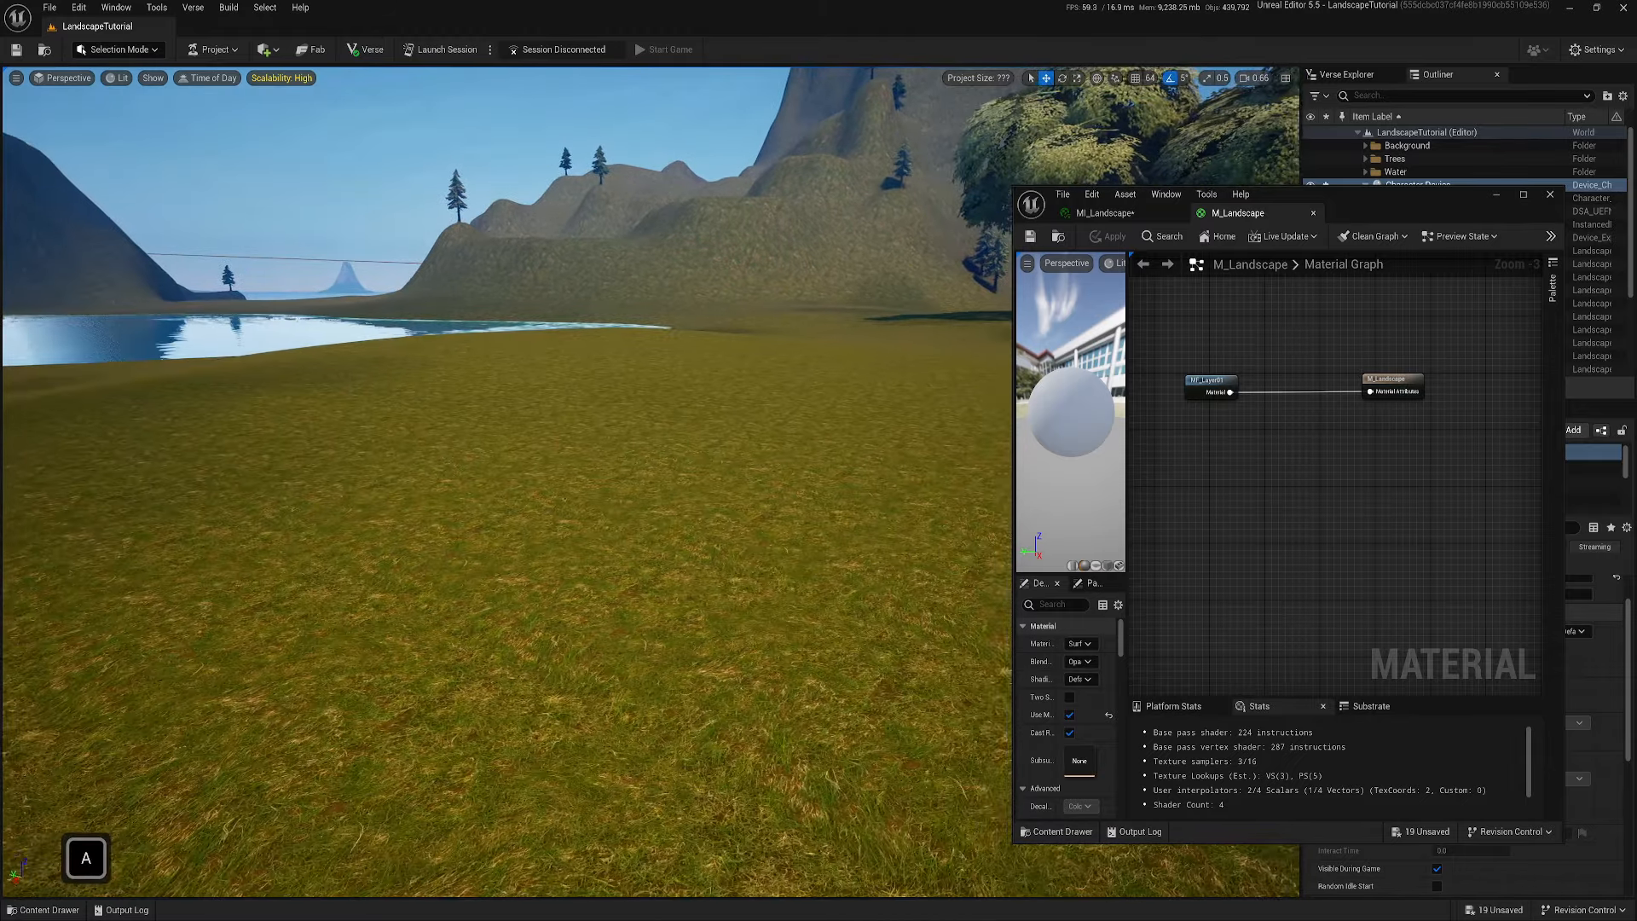
pyautogui.click(1119, 215)
pyautogui.press('e')
pyautogui.press('w')
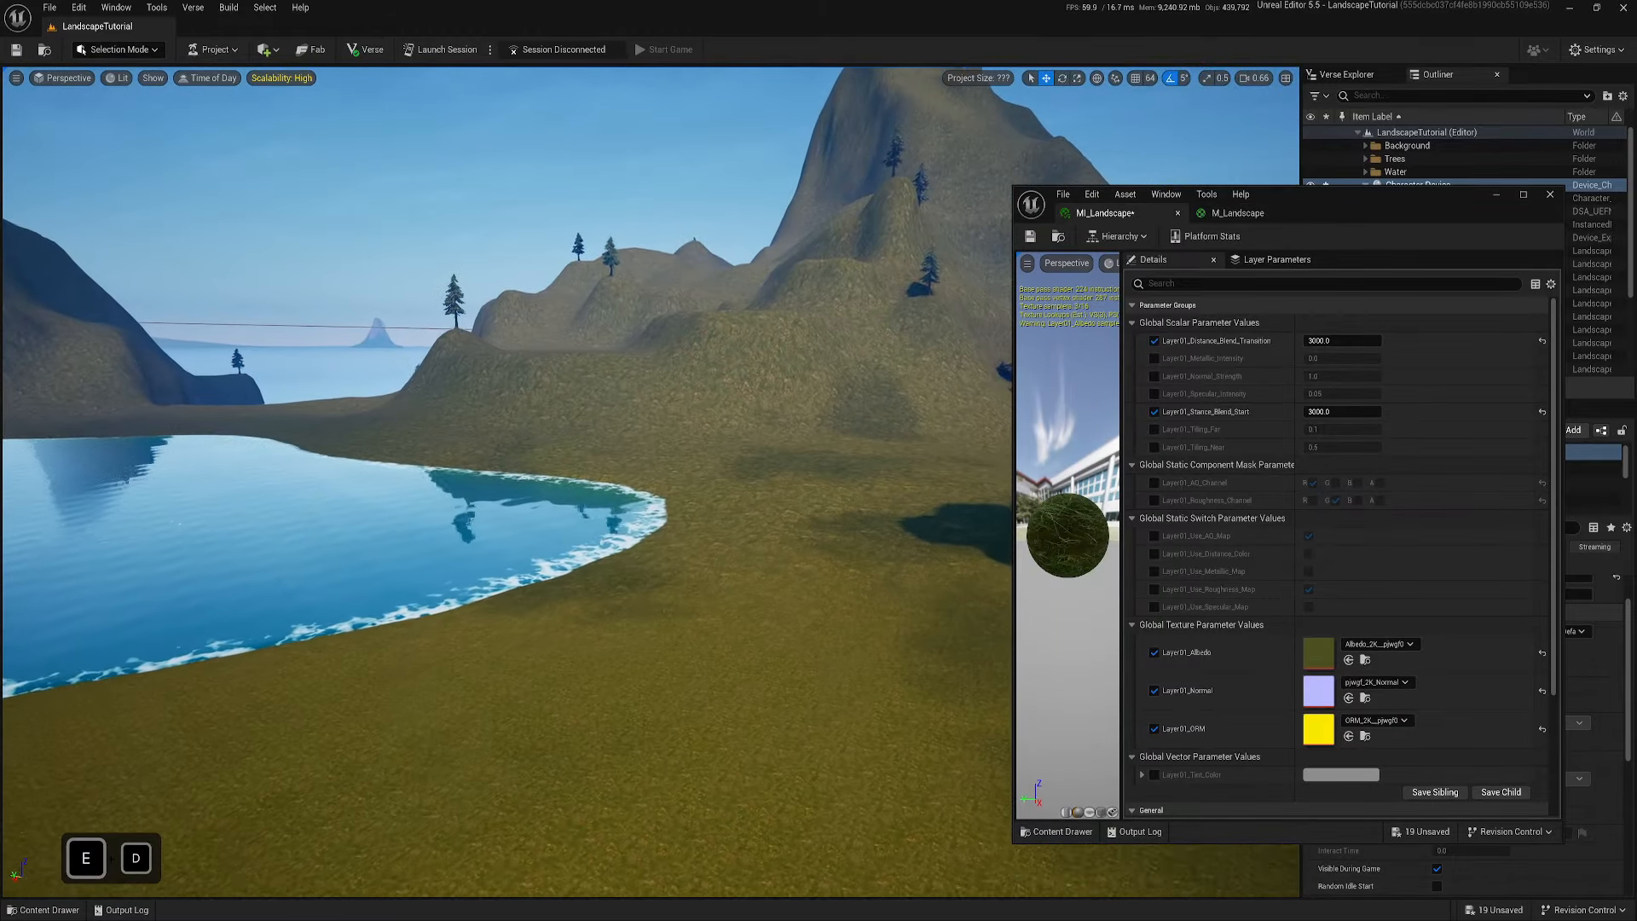
pyautogui.scroll(2, 648, 478)
pyautogui.press('d')
pyautogui.press('a')
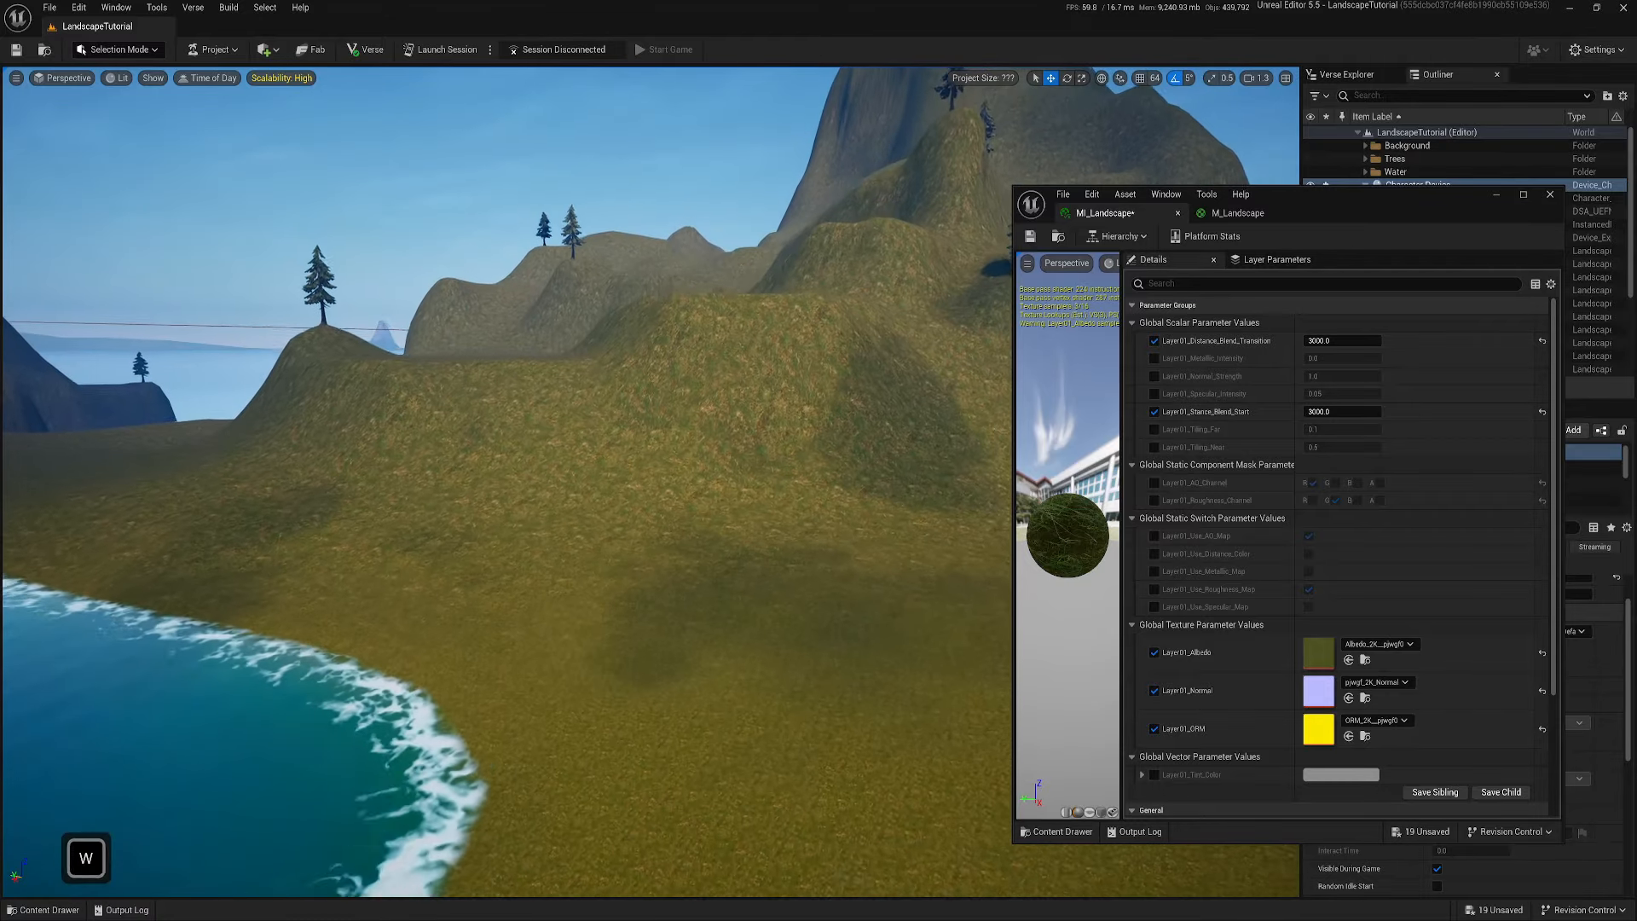
pyautogui.press('w')
pyautogui.press('d')
pyautogui.press('a')
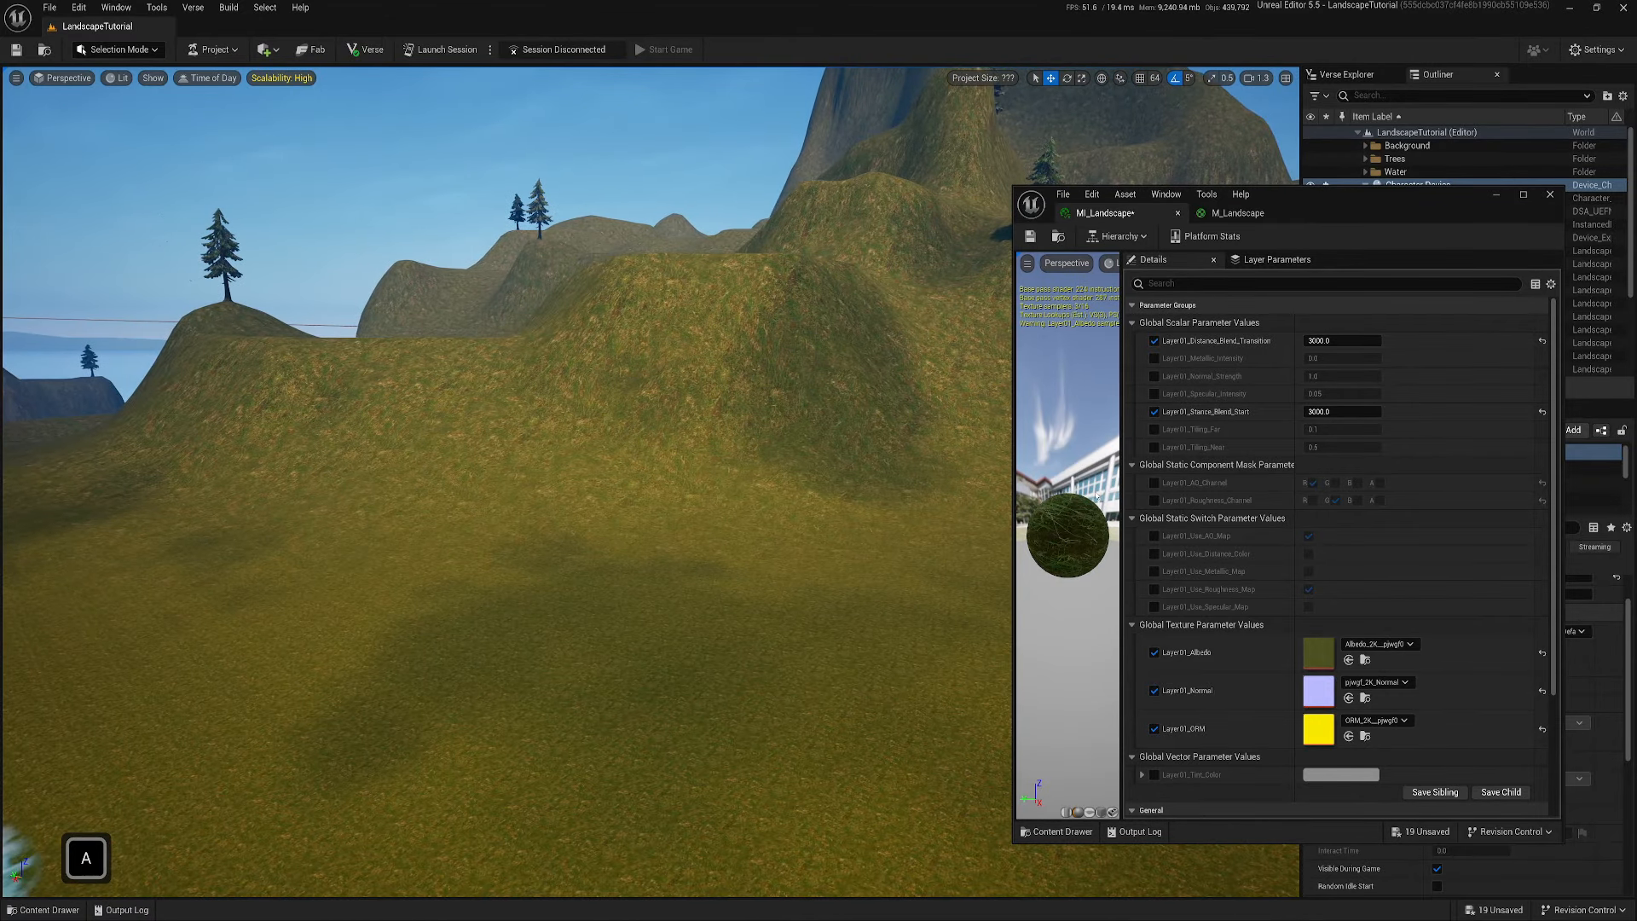
# Enlarge the MI_Landscape editor window to show more of its parameter list
pyautogui.moveTo(1014, 189); pyautogui.dragTo(723, 82)
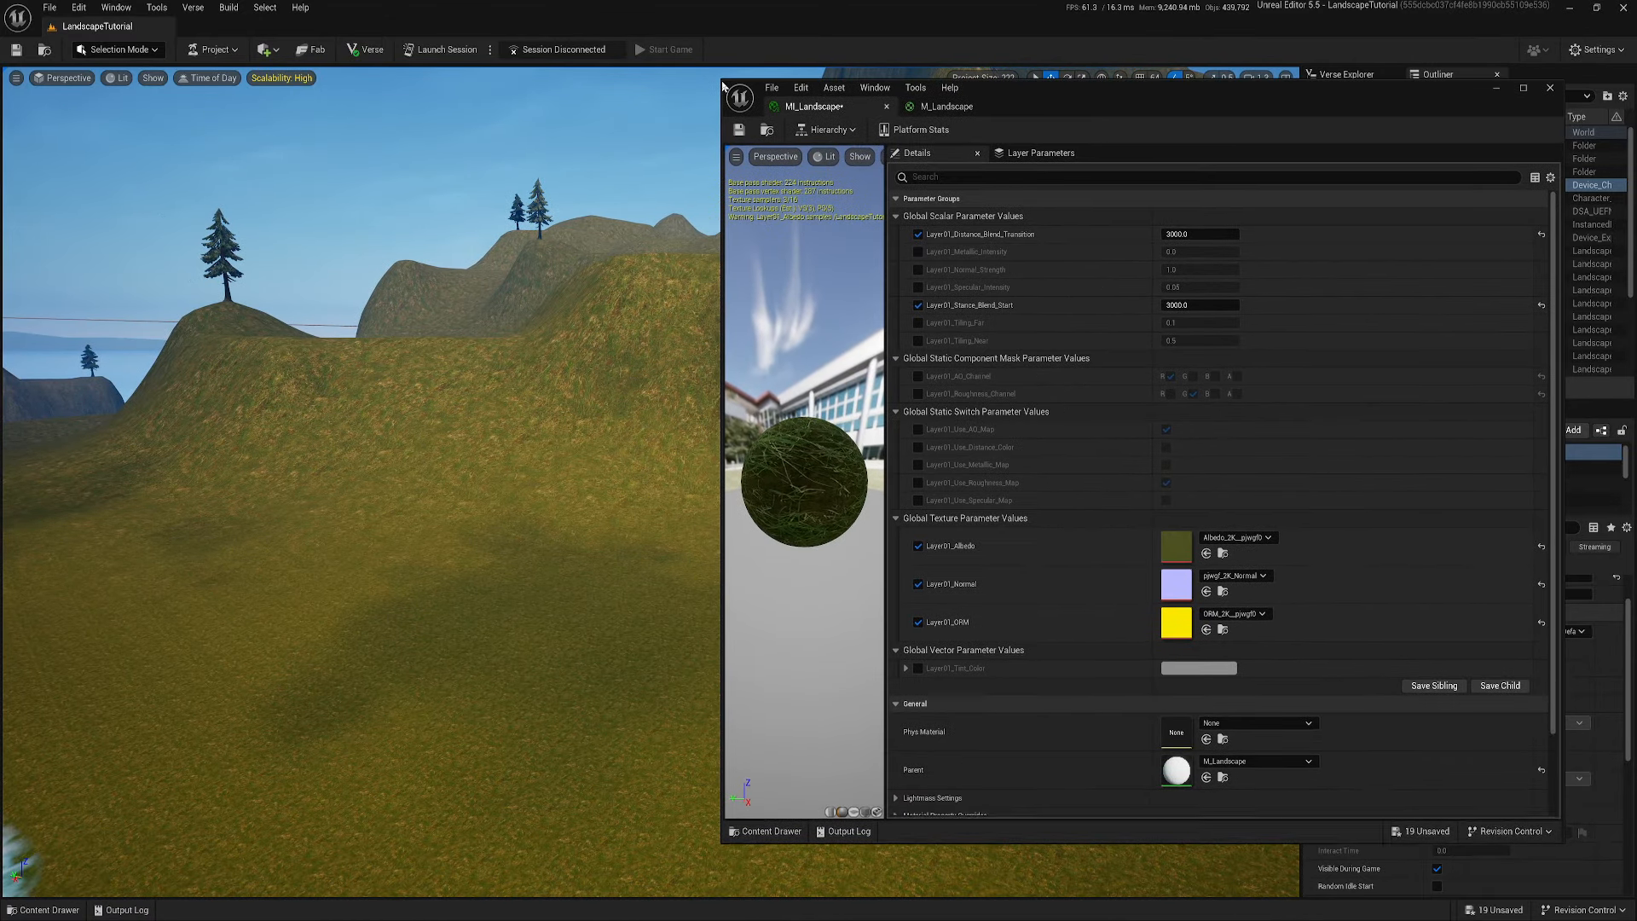
pyautogui.scroll(-1, 1109, 358)
pyautogui.scroll(1, 1101, 426)
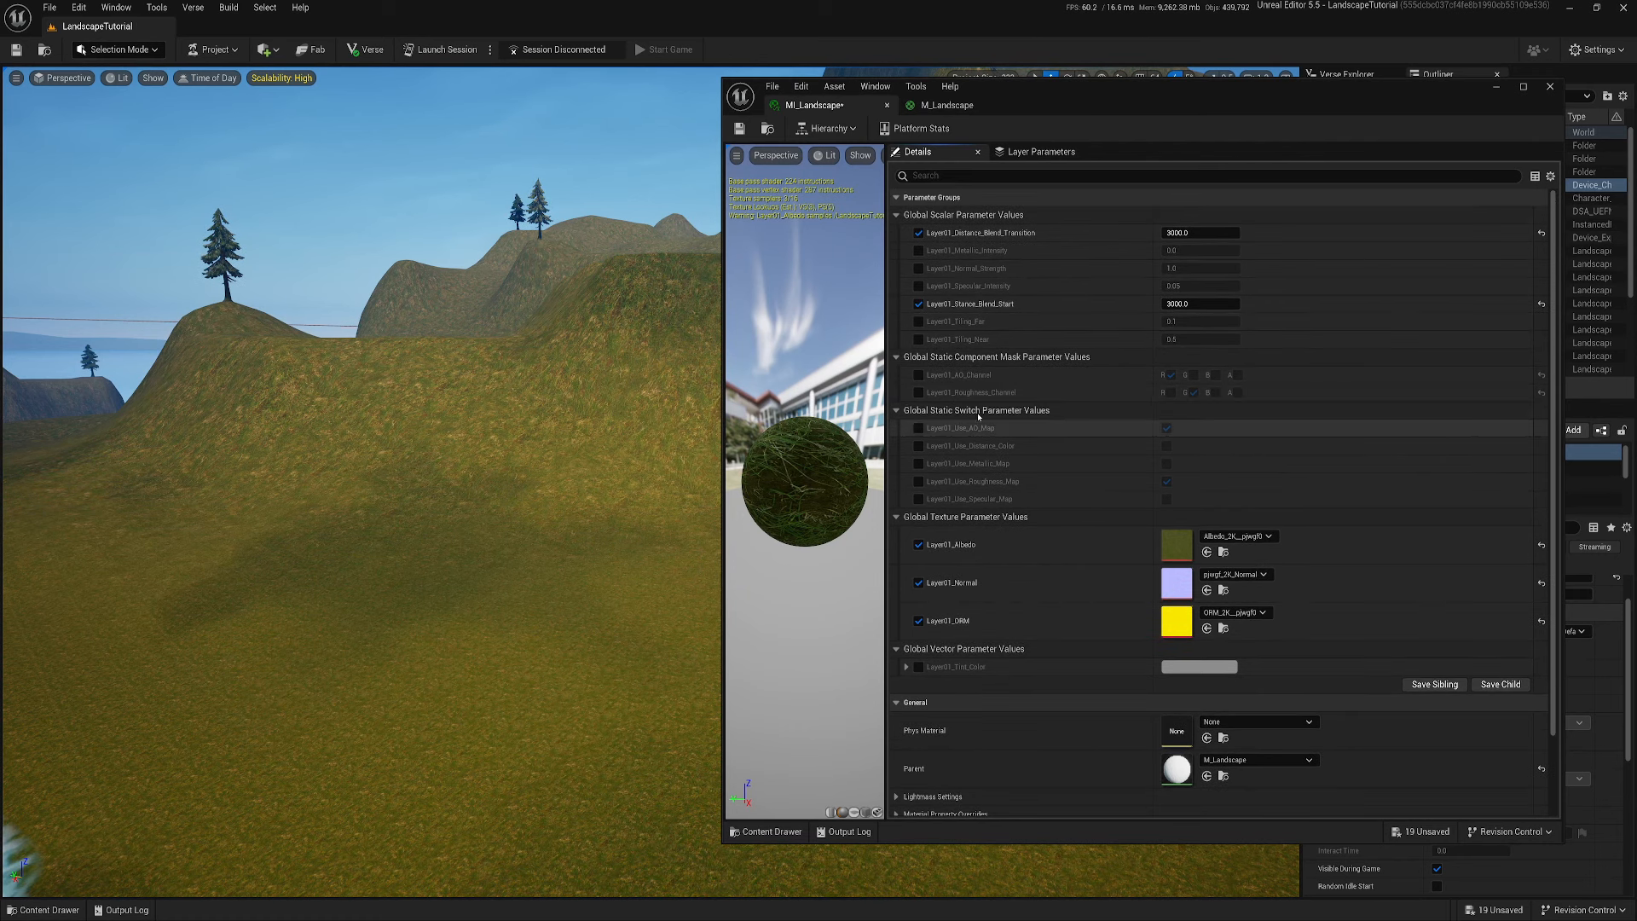
# Override Layer01_AO_Channel to try green in place of red, and return it to red with the override turned off
pyautogui.click(919, 375)
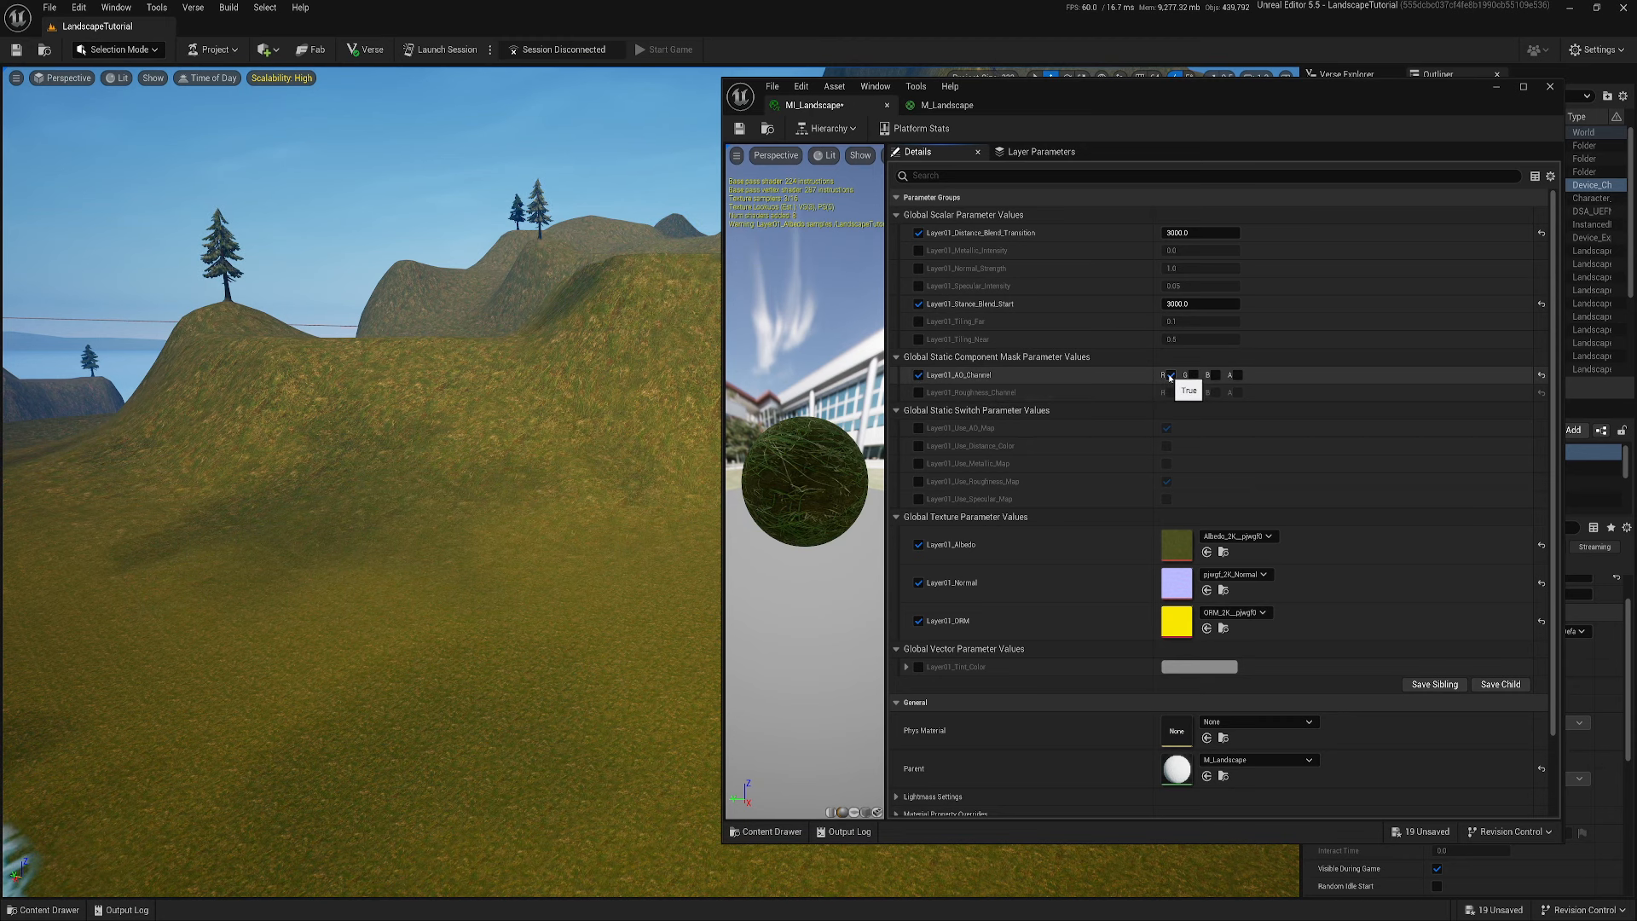
pyautogui.click(1171, 376)
pyautogui.click(1194, 376)
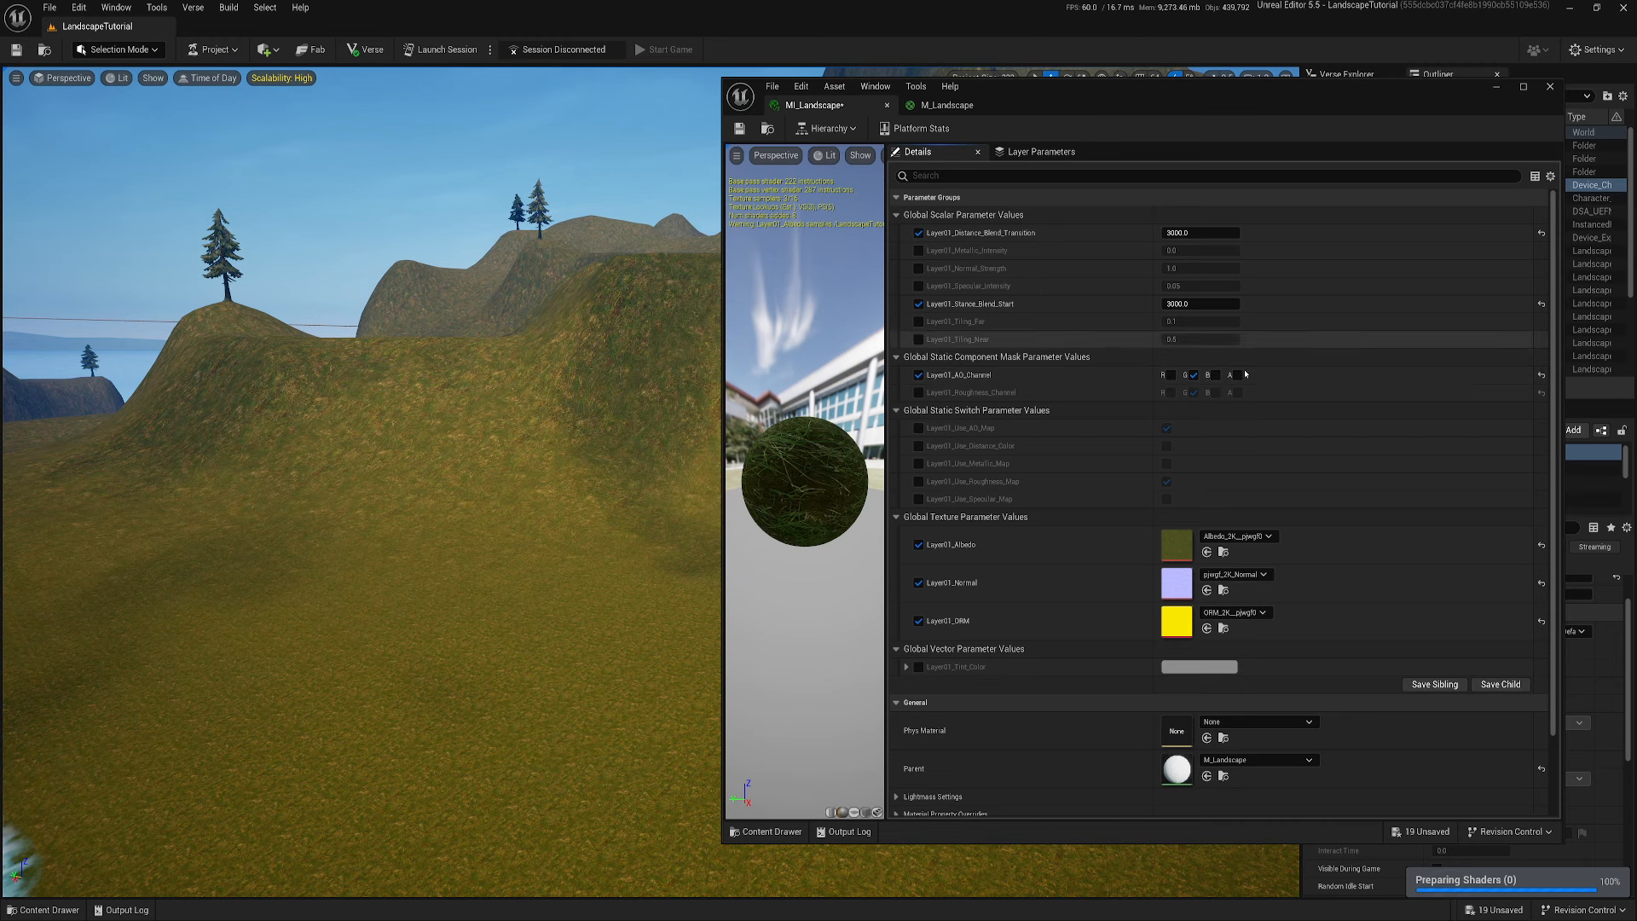
pyautogui.click(1171, 374)
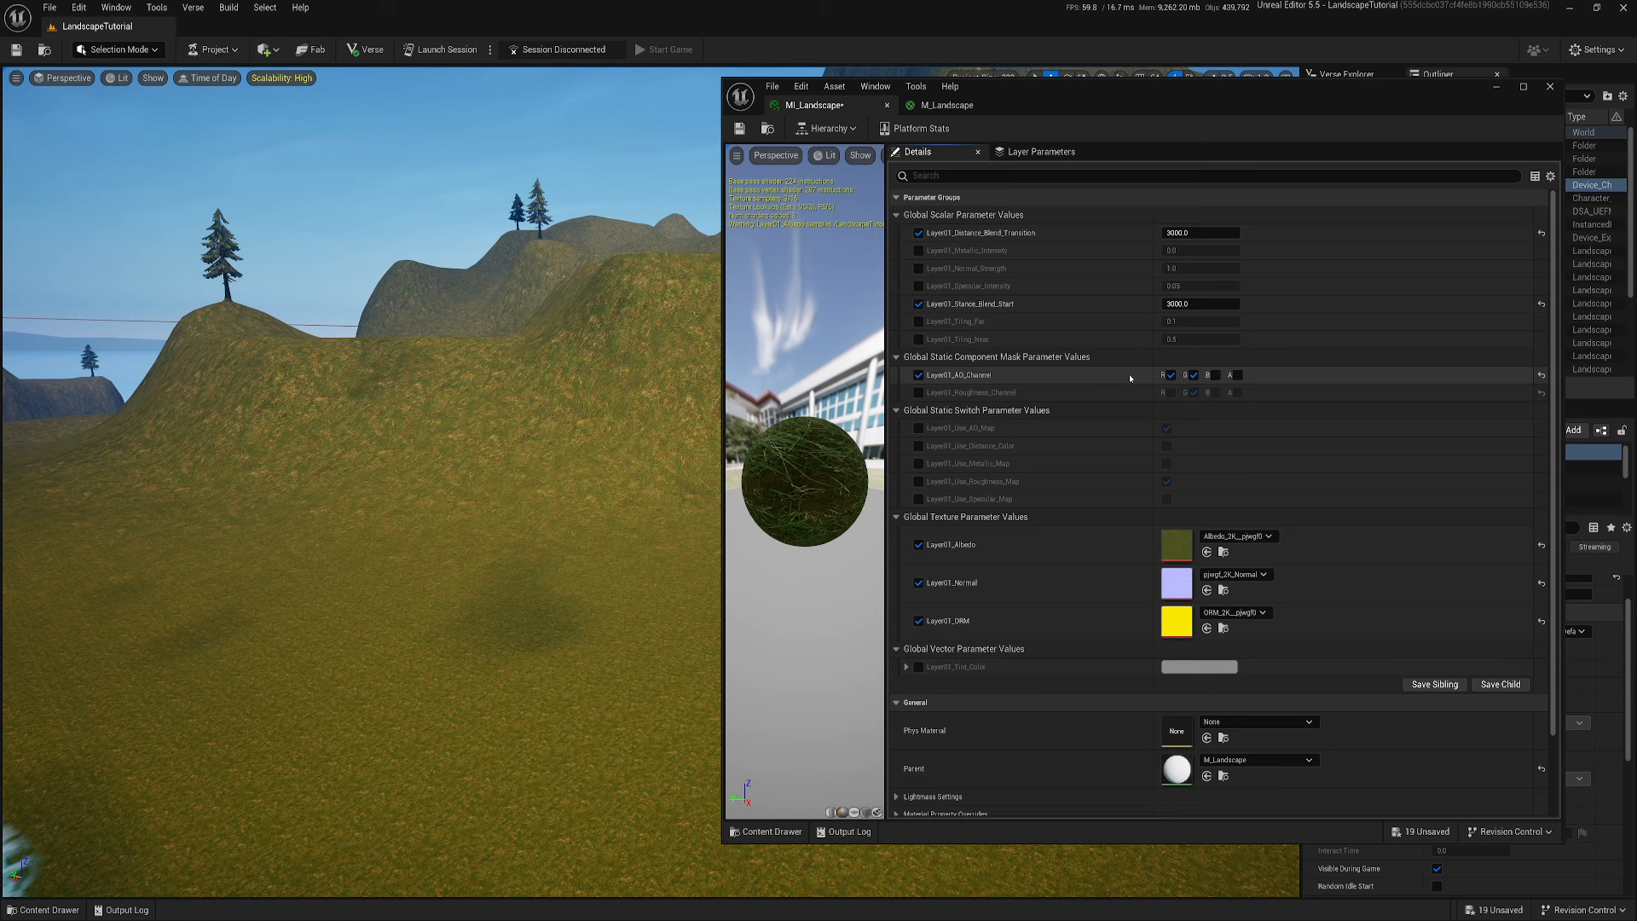
pyautogui.click(1193, 375)
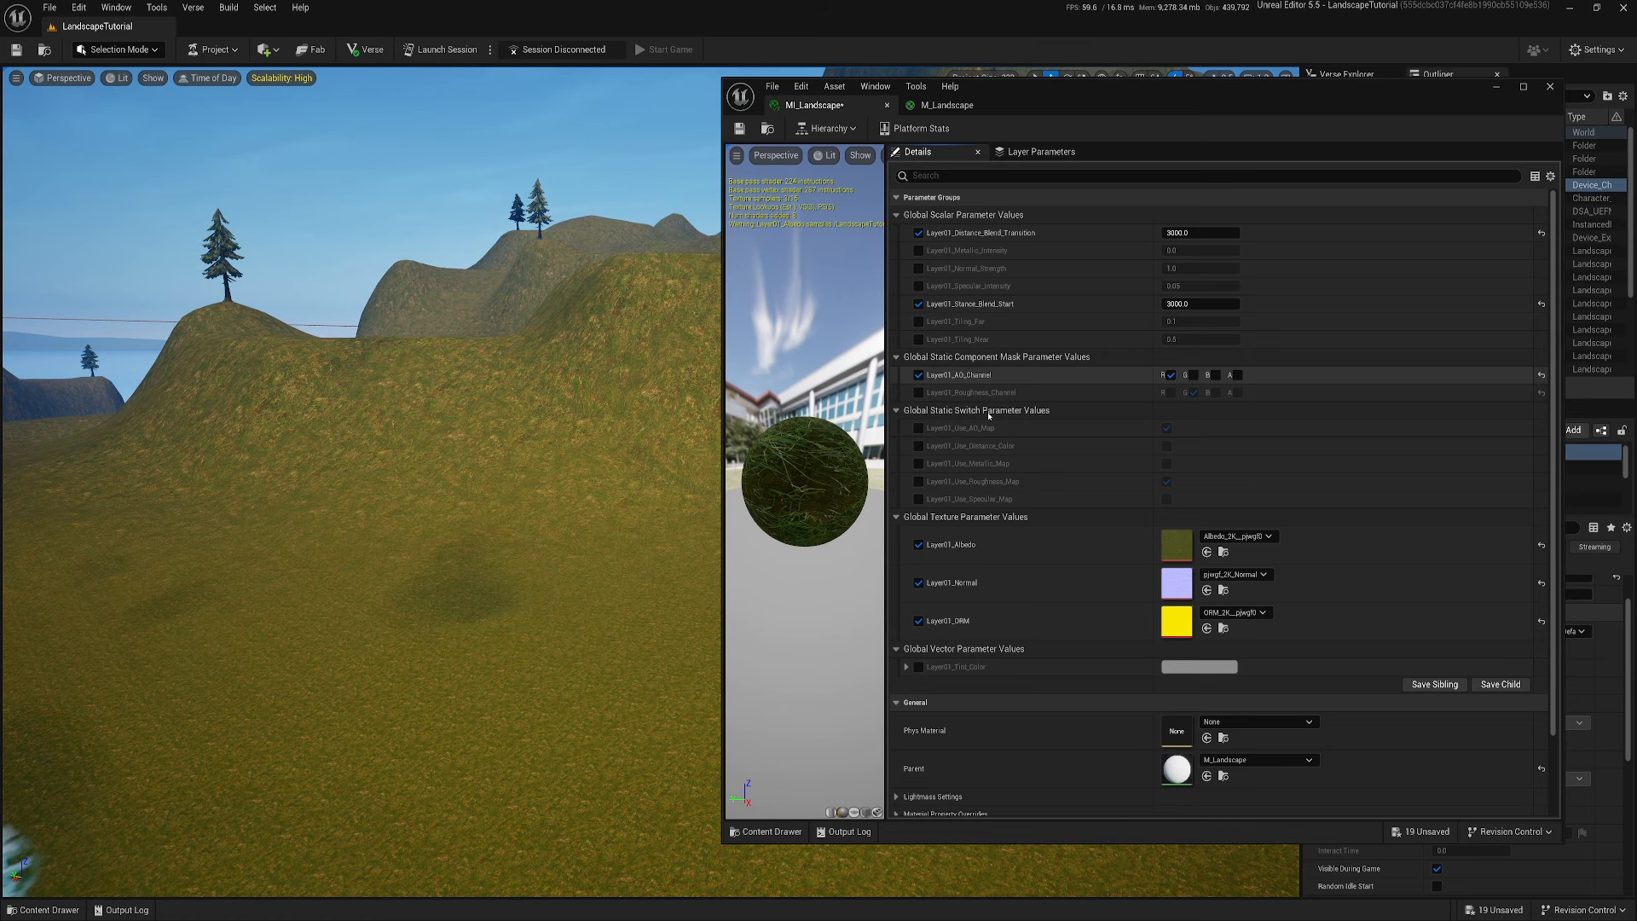
pyautogui.click(918, 376)
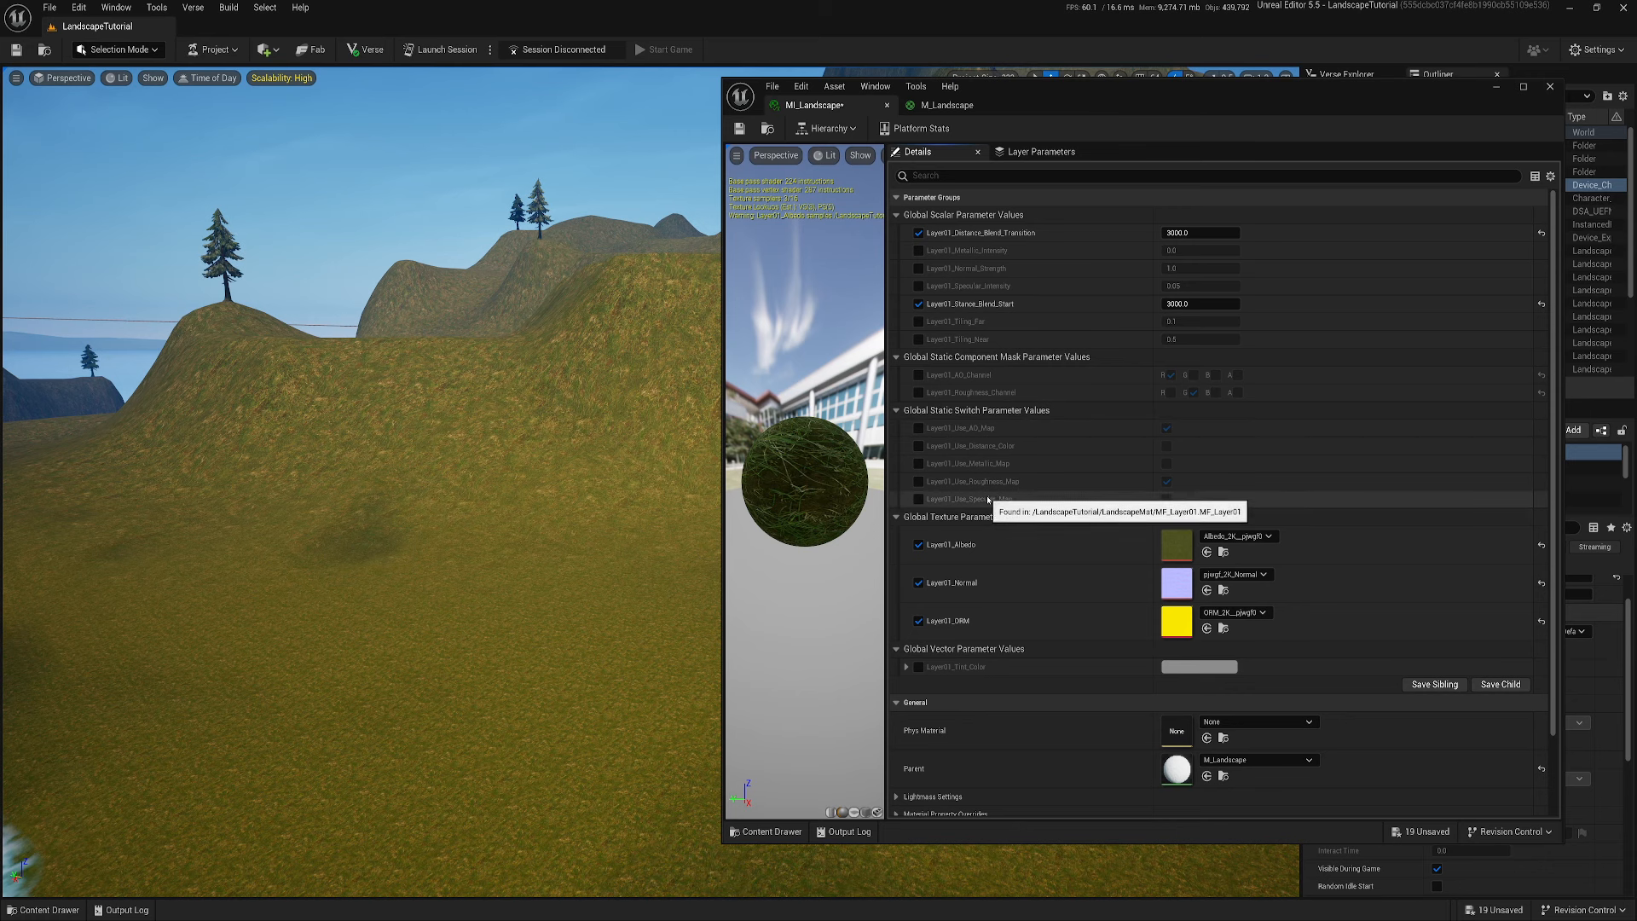
# Enable the overrides for Layer01_Use_Specular_Map and Layer01_Specular_Intensity in MI_Landscape
pyautogui.click(919, 499)
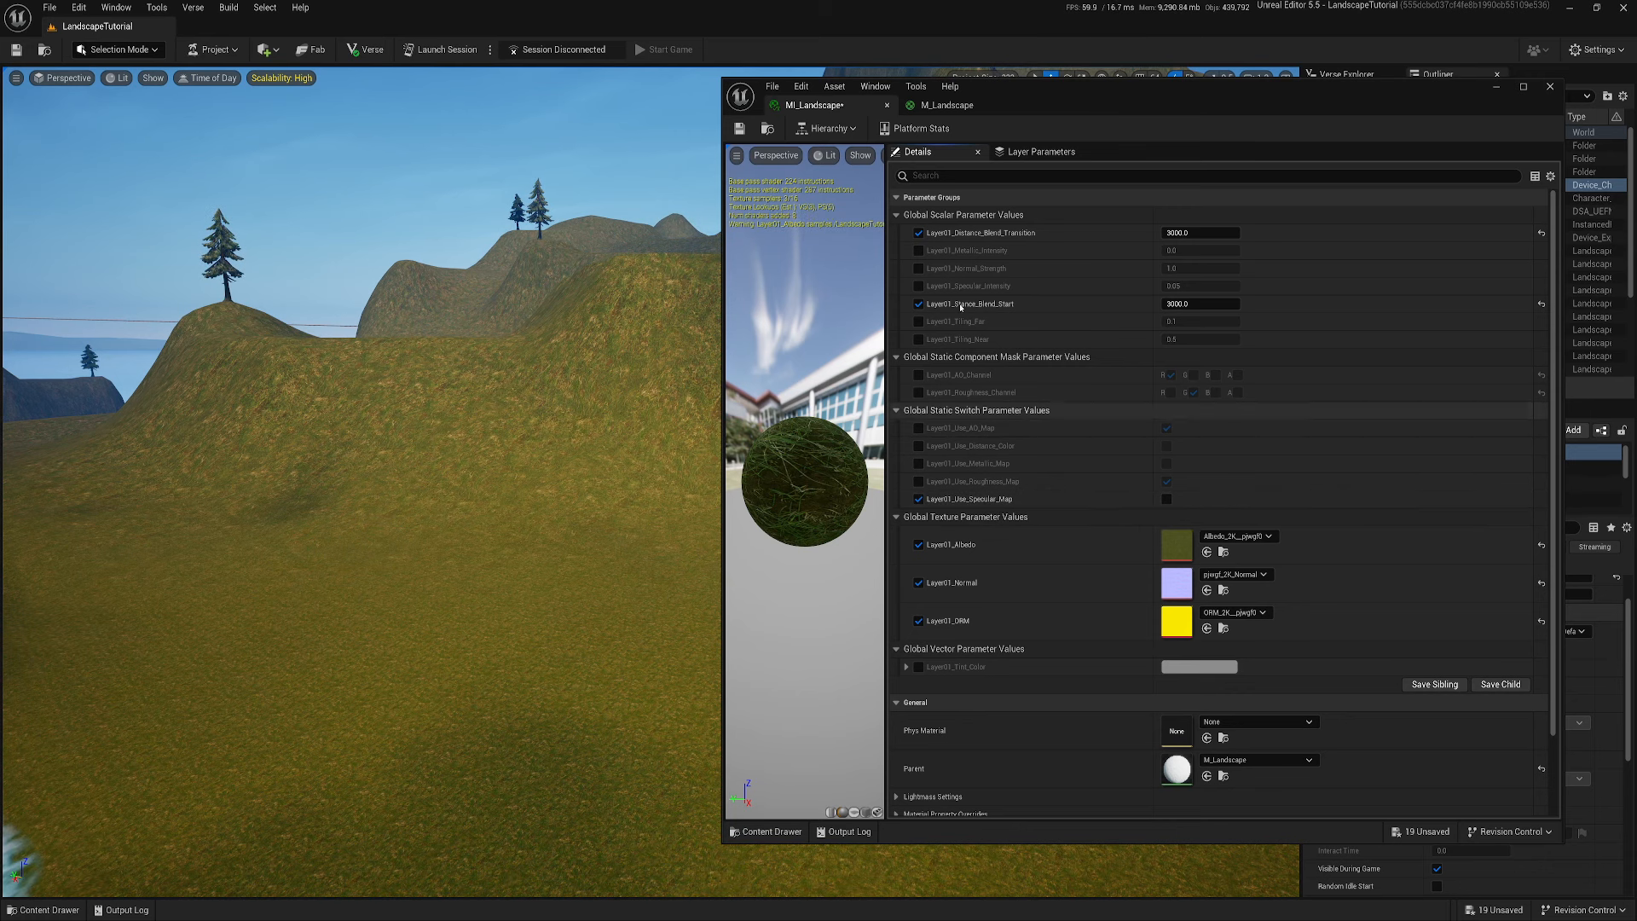
pyautogui.click(919, 286)
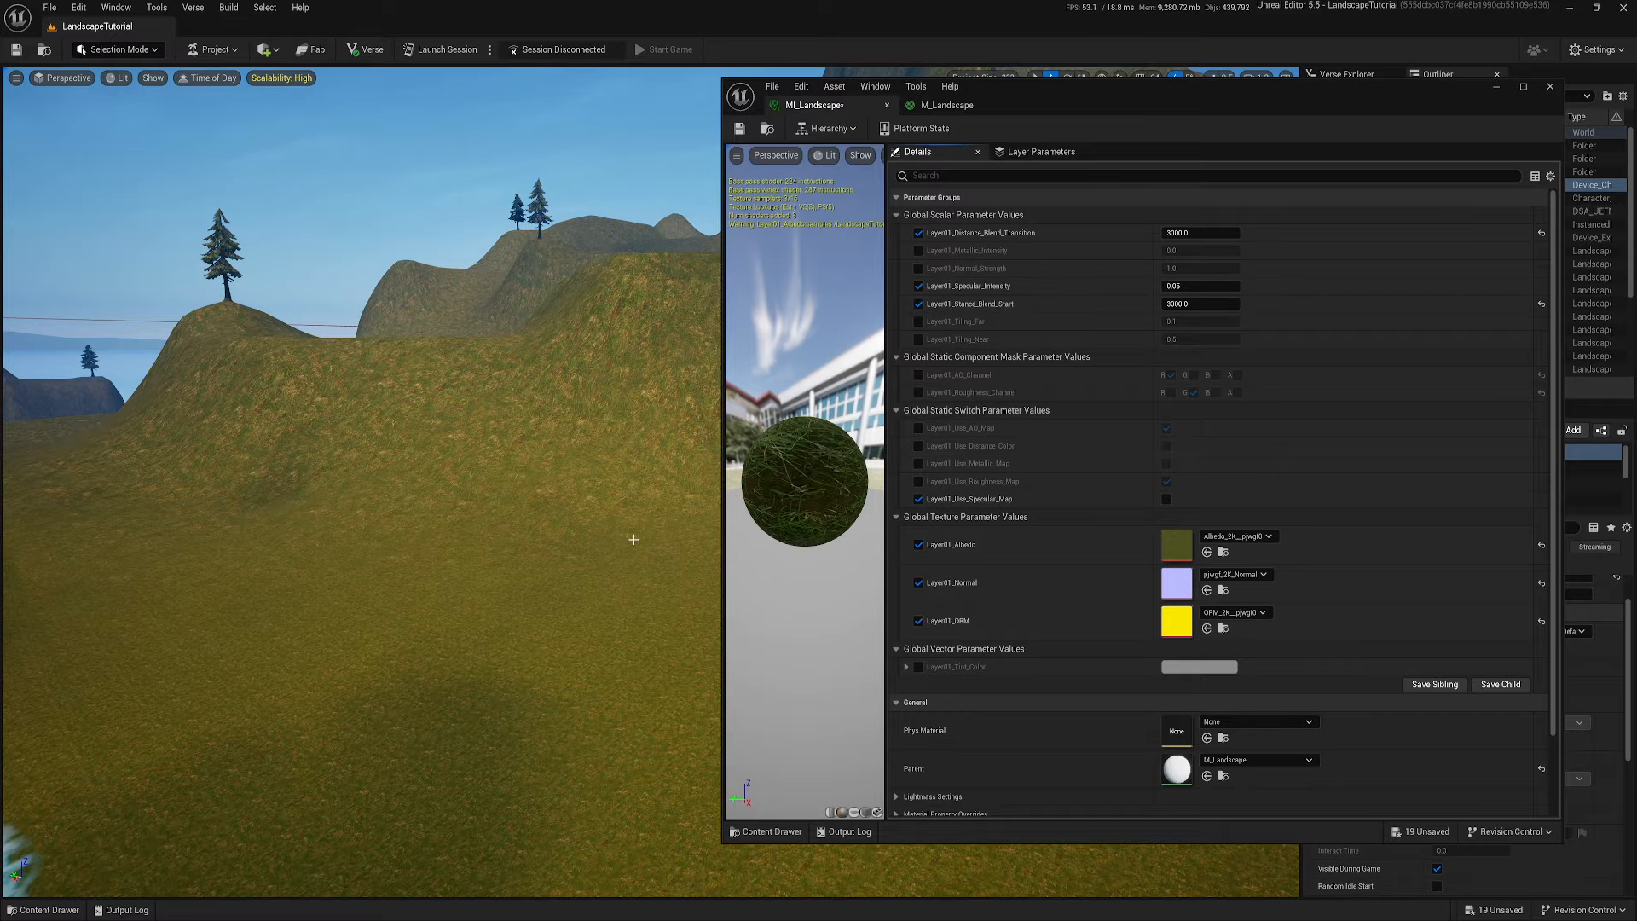
# Set Layer01_Specular_Intensity to 0.5
pyautogui.press('s')
pyautogui.moveTo(366, 477); pyautogui.dragTo(597, 481, button='right')
pyautogui.press('w')
pyautogui.press('a')
pyautogui.press('q')
pyautogui.click(1192, 286)
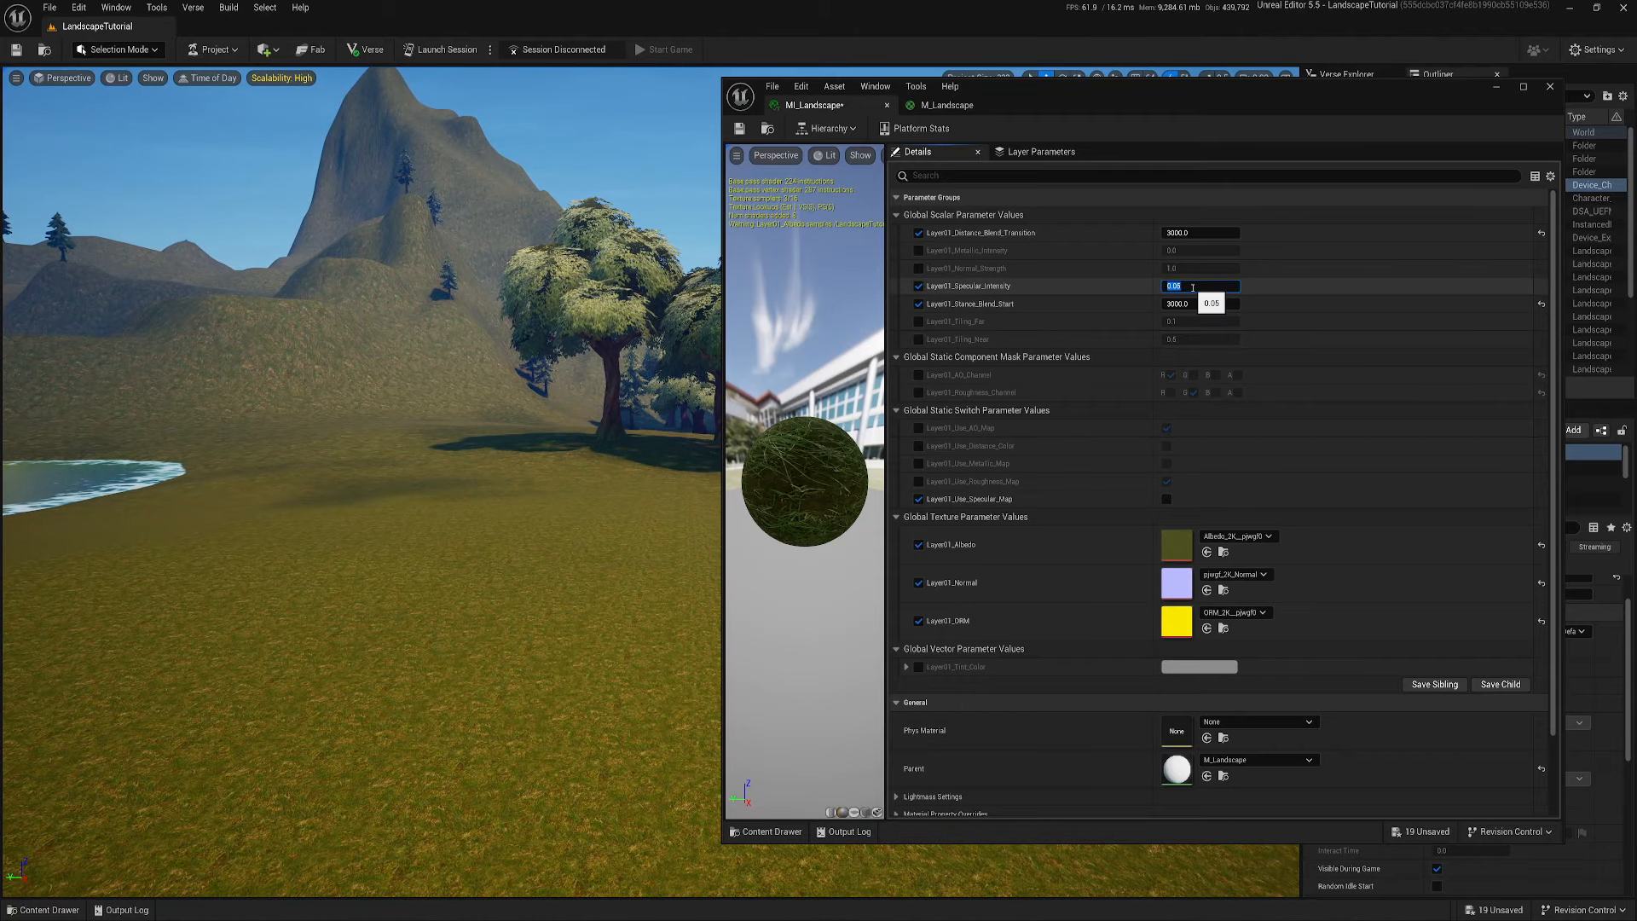
pyautogui.write('0.5')
pyautogui.press('Return')
# Examine the grass shine across the lakeside terrain from several viewpoints
pyautogui.moveTo(362, 424); pyautogui.dragTo(39, 453, button='right')
pyautogui.press('s')
pyautogui.press('q')
pyautogui.press('e')
pyautogui.press('a')
pyautogui.press('d')
pyautogui.press('a')
pyautogui.press('d')
pyautogui.press('a')
pyautogui.press('w')
pyautogui.press('e')
pyautogui.press('d')
pyautogui.press('a')
pyautogui.press('w')
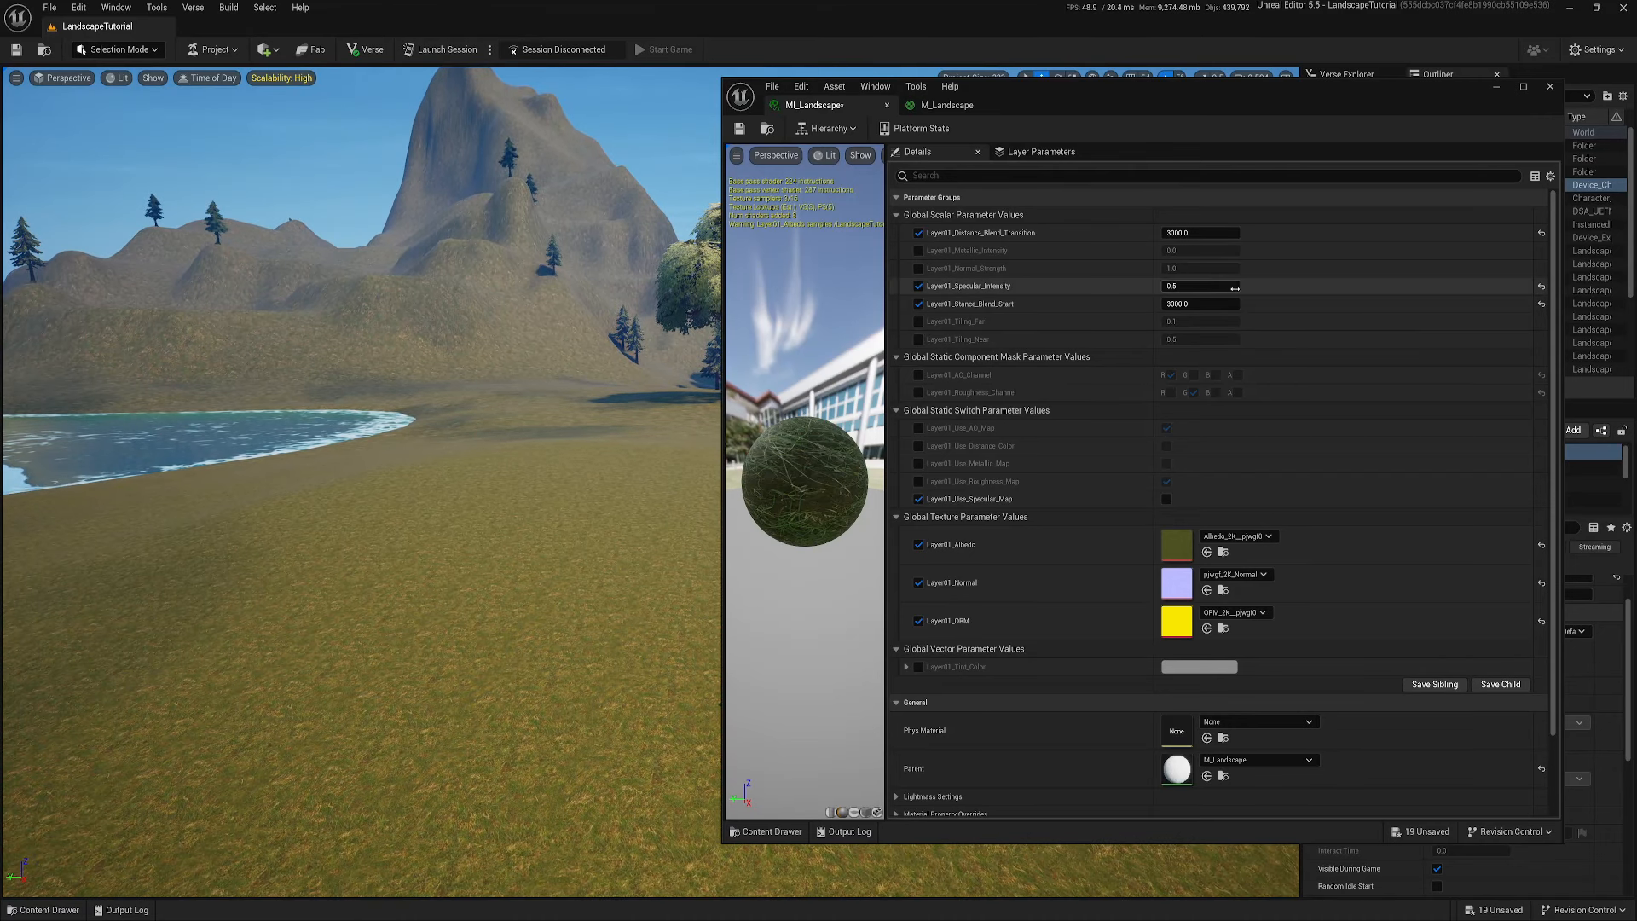
# Set Layer01_Specular_Intensity to 0 for comparison, and finish with a value of 0.05
pyautogui.write('0')
pyautogui.press('Return')
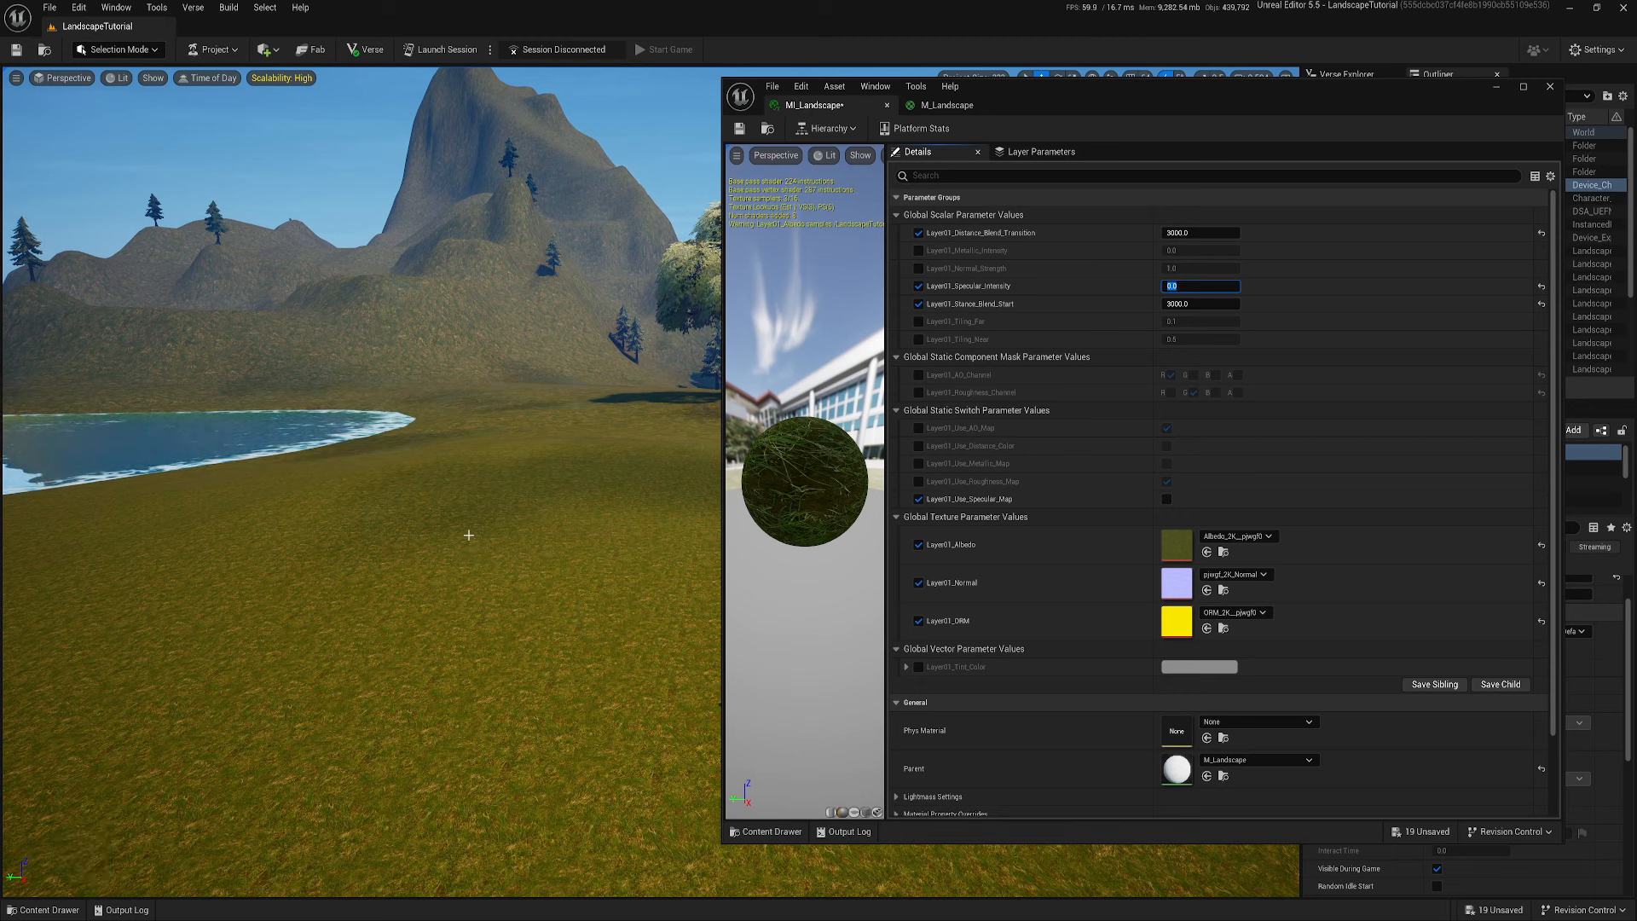
pyautogui.write('0.05')
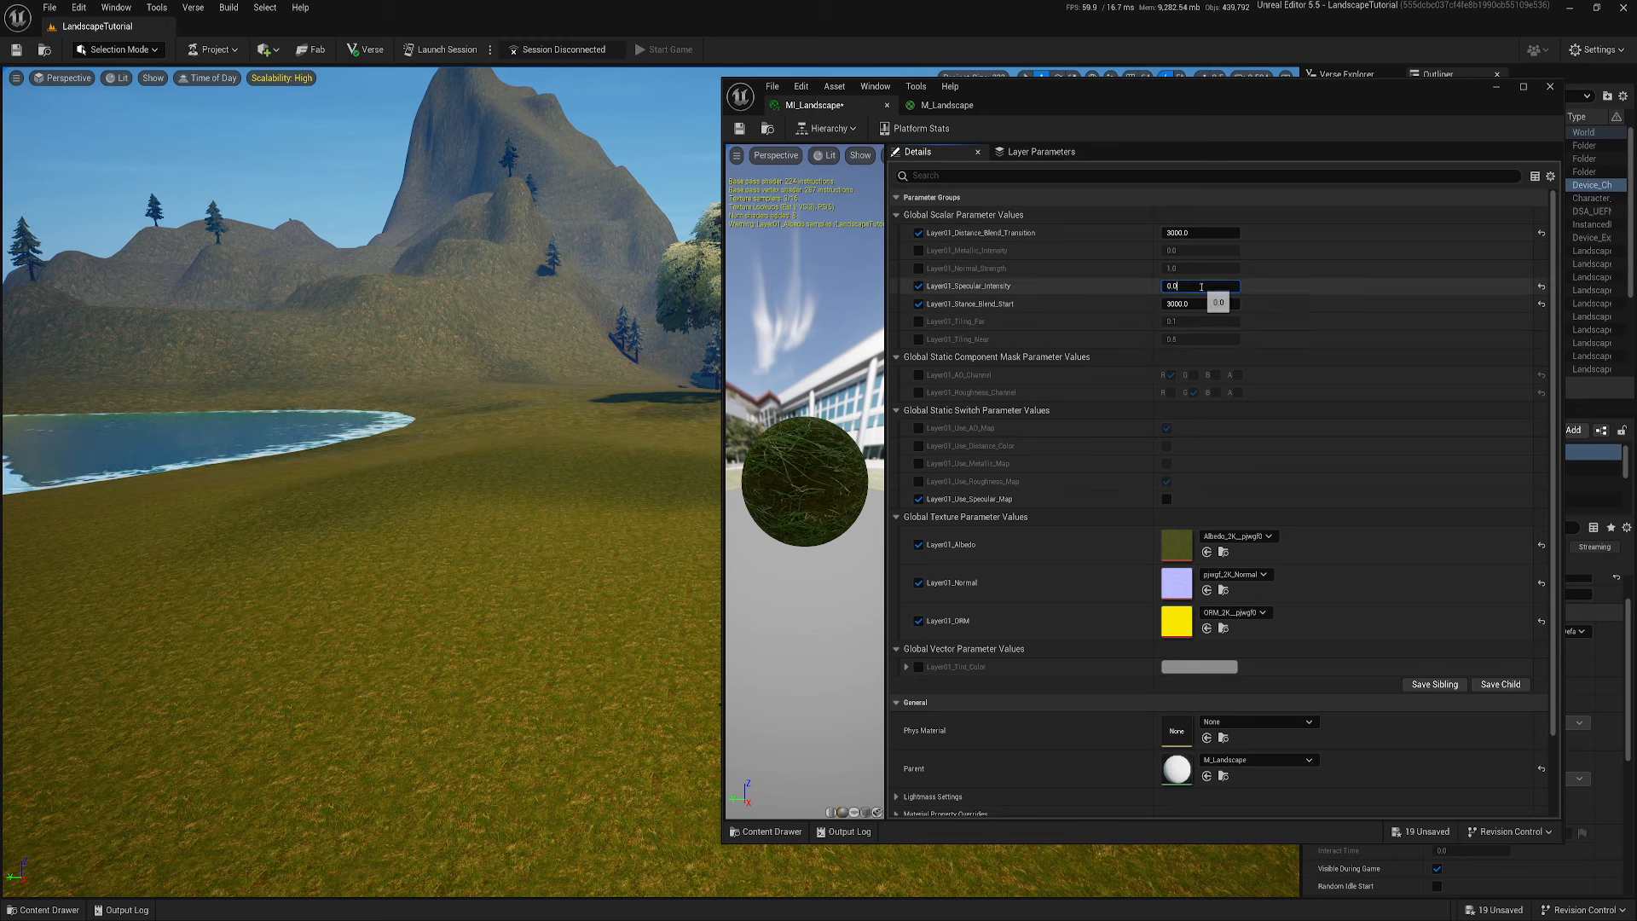
pyautogui.press('Return')
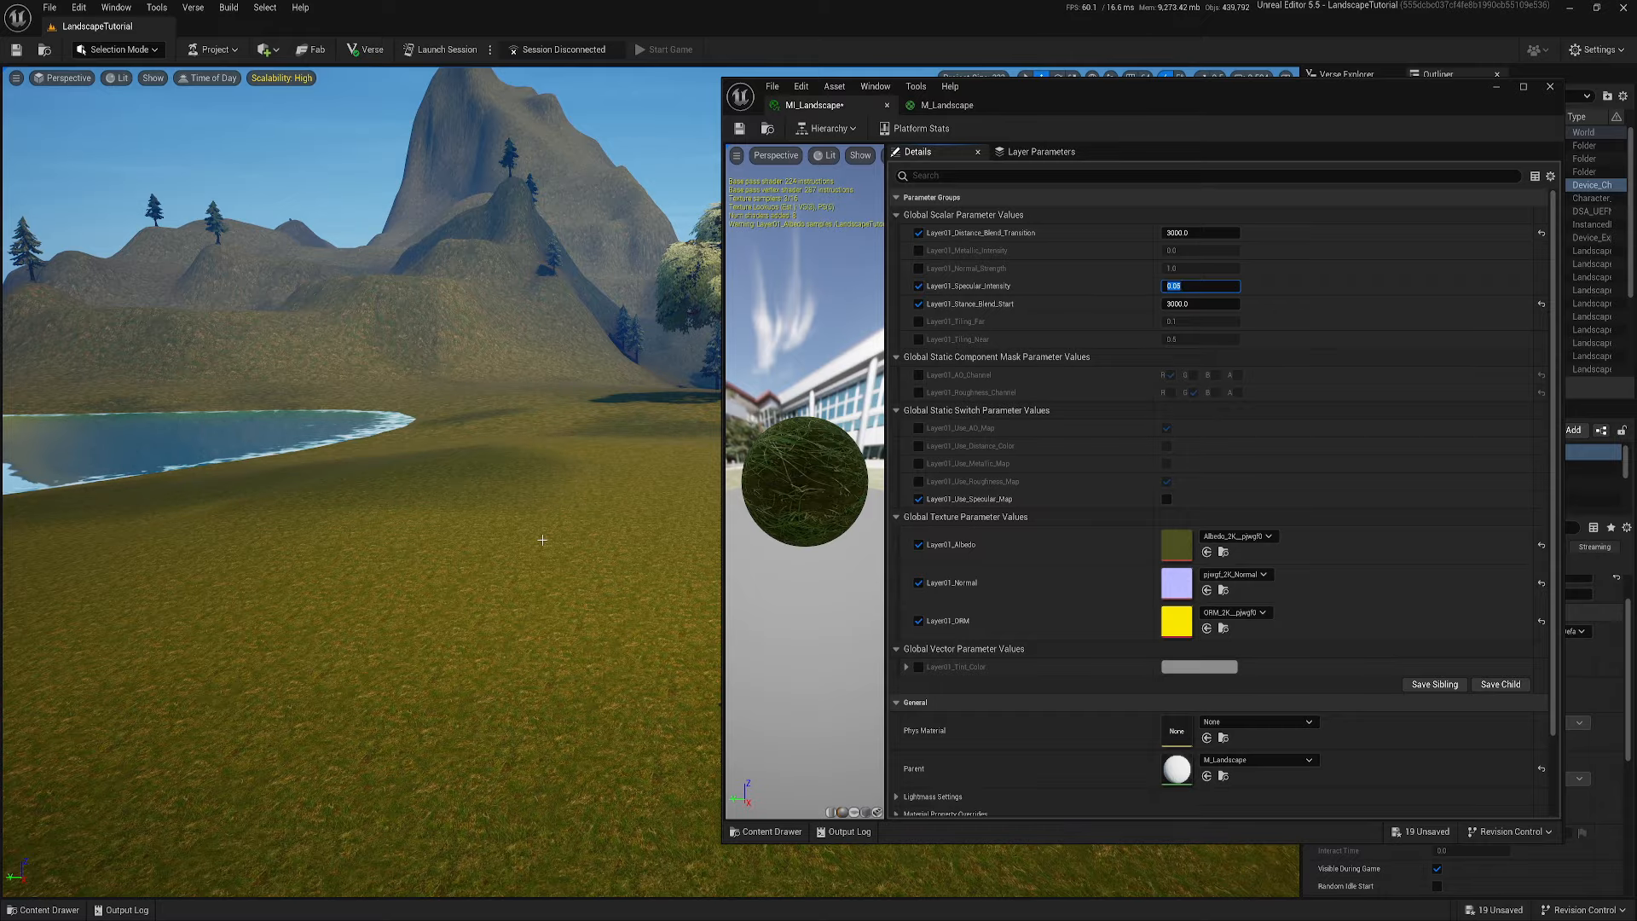
# Inspect the ground around the mannequin and toward the trees and lake to judge the grass's subtle specular reflection
pyautogui.scroll(-3, 542, 540)
pyautogui.press('w')
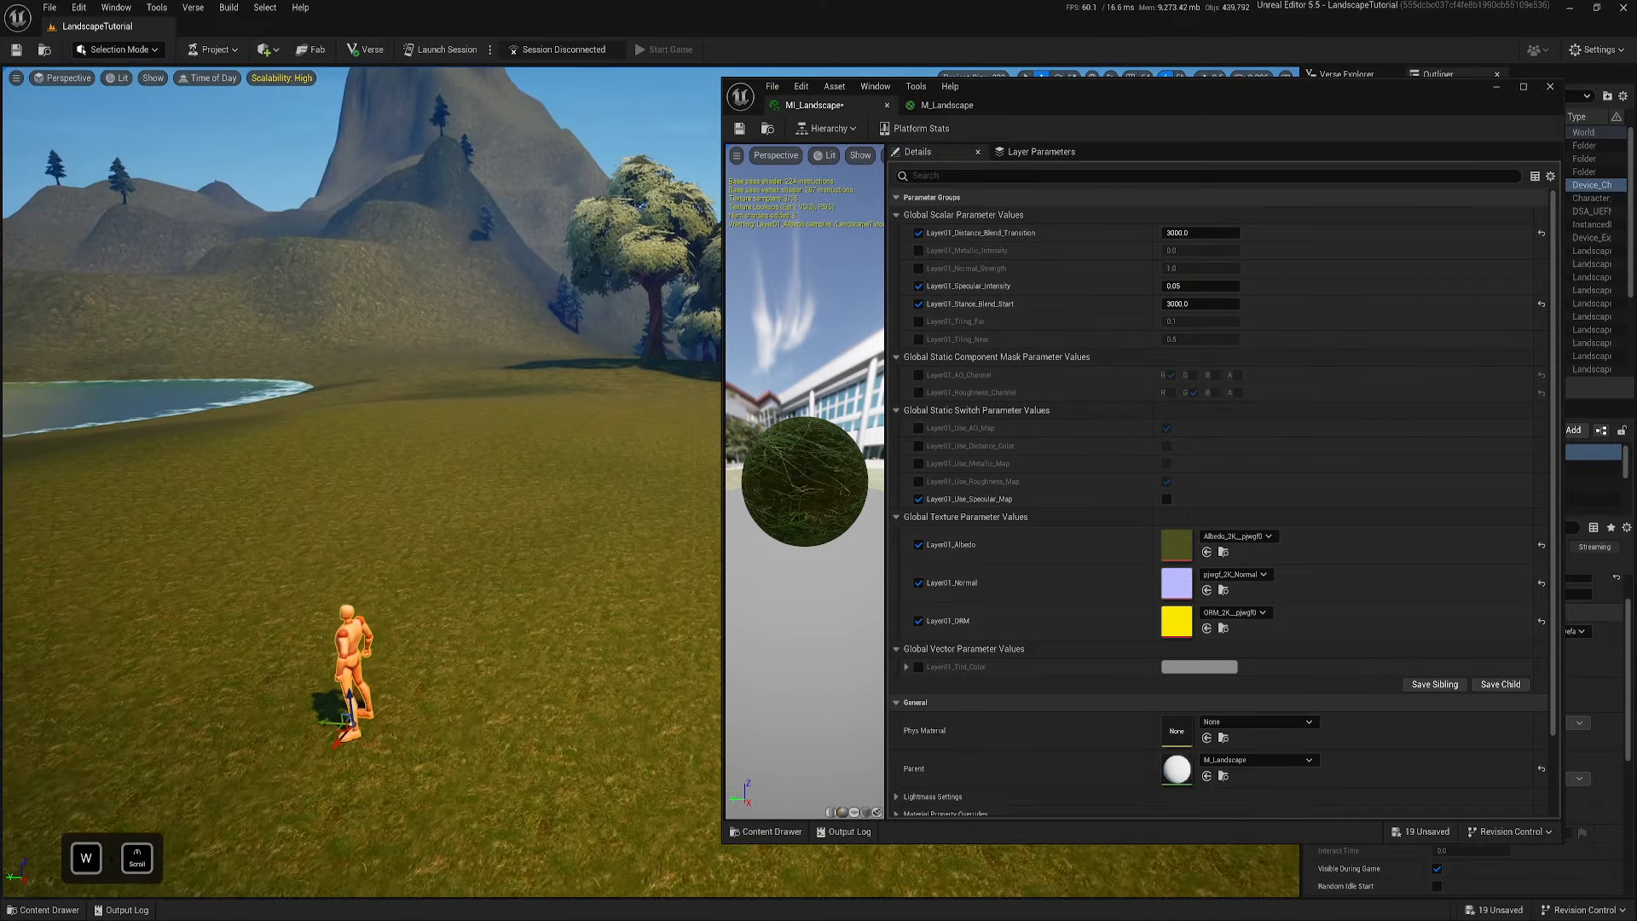
pyautogui.press('a')
pyautogui.scroll(3, 542, 540)
pyautogui.press('s')
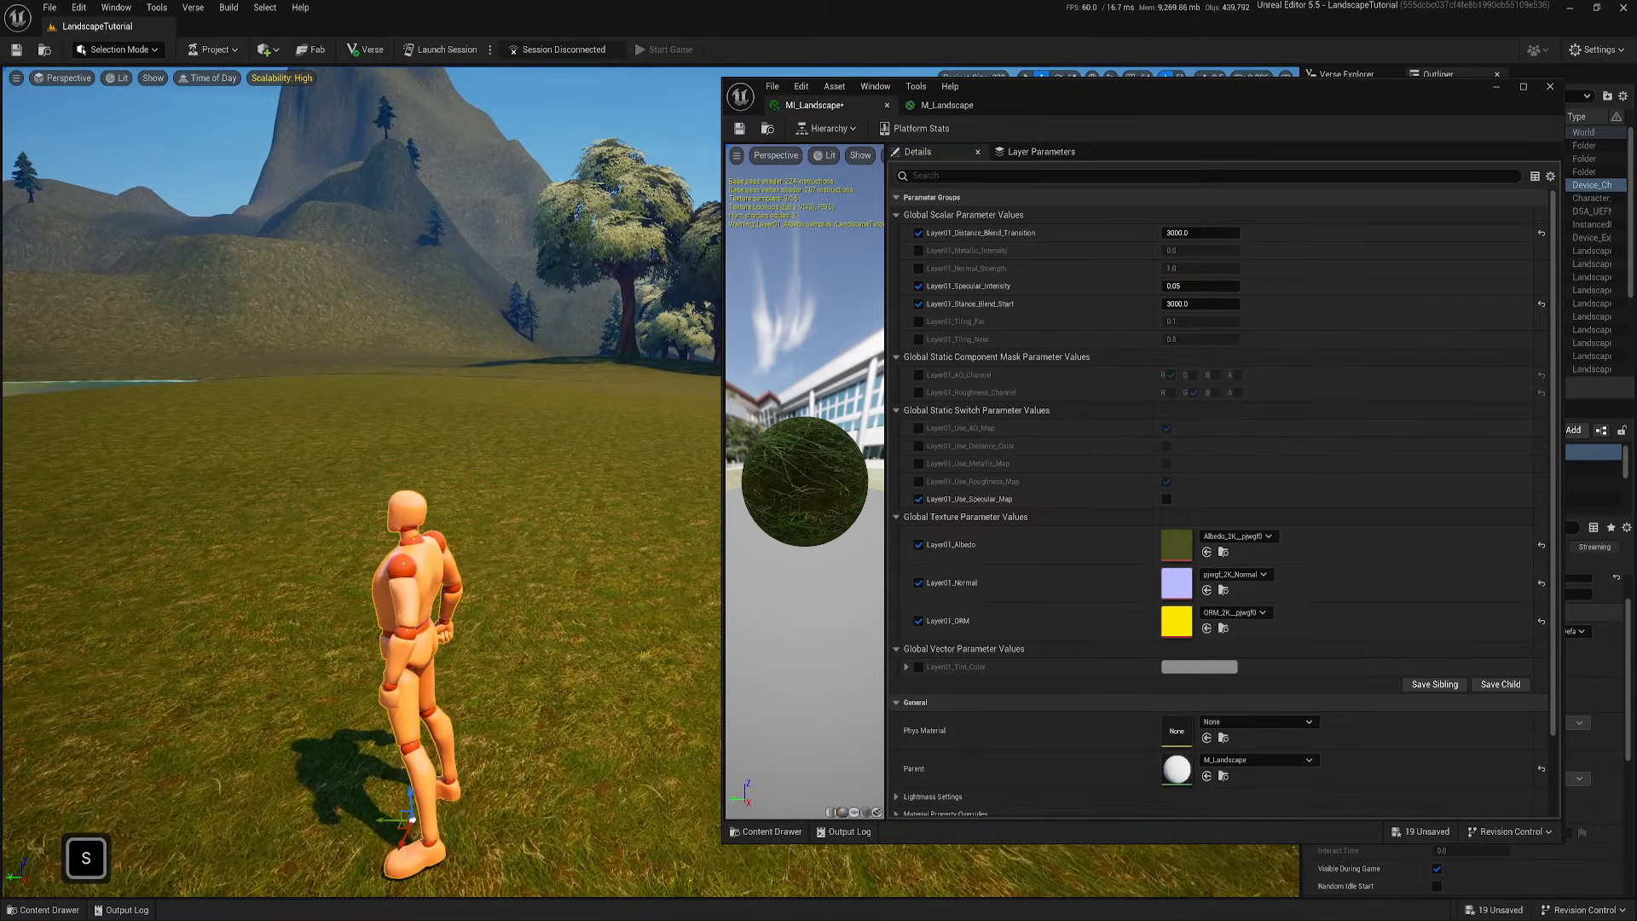
pyautogui.press('w')
pyautogui.press('d')
pyautogui.press('a')
pyautogui.press('q')
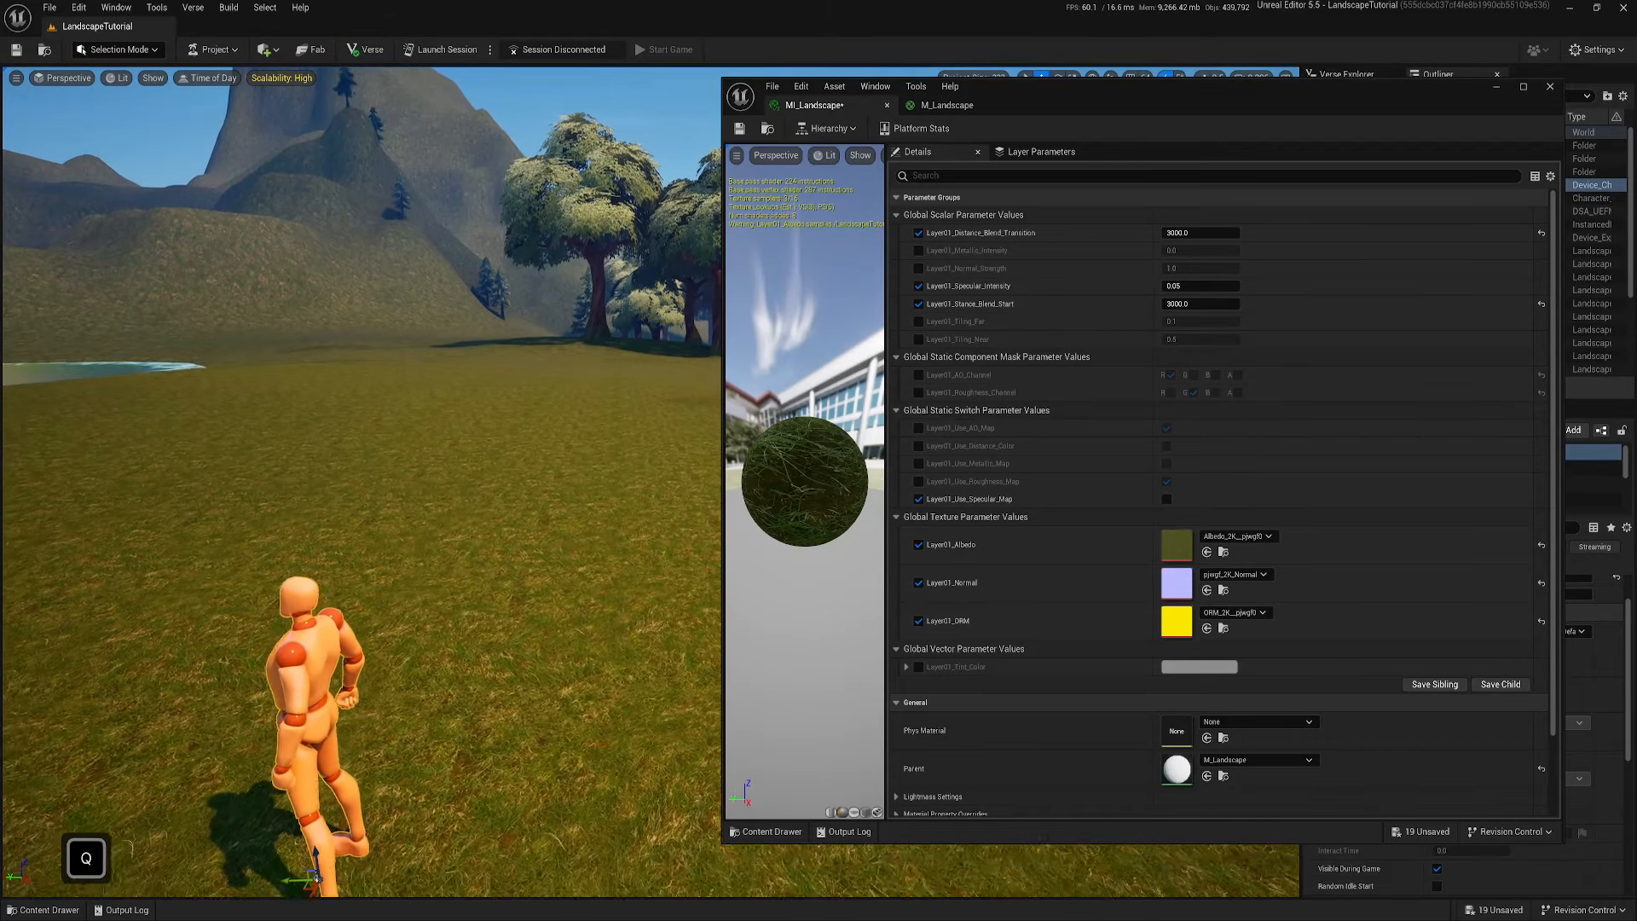
pyautogui.press('a')
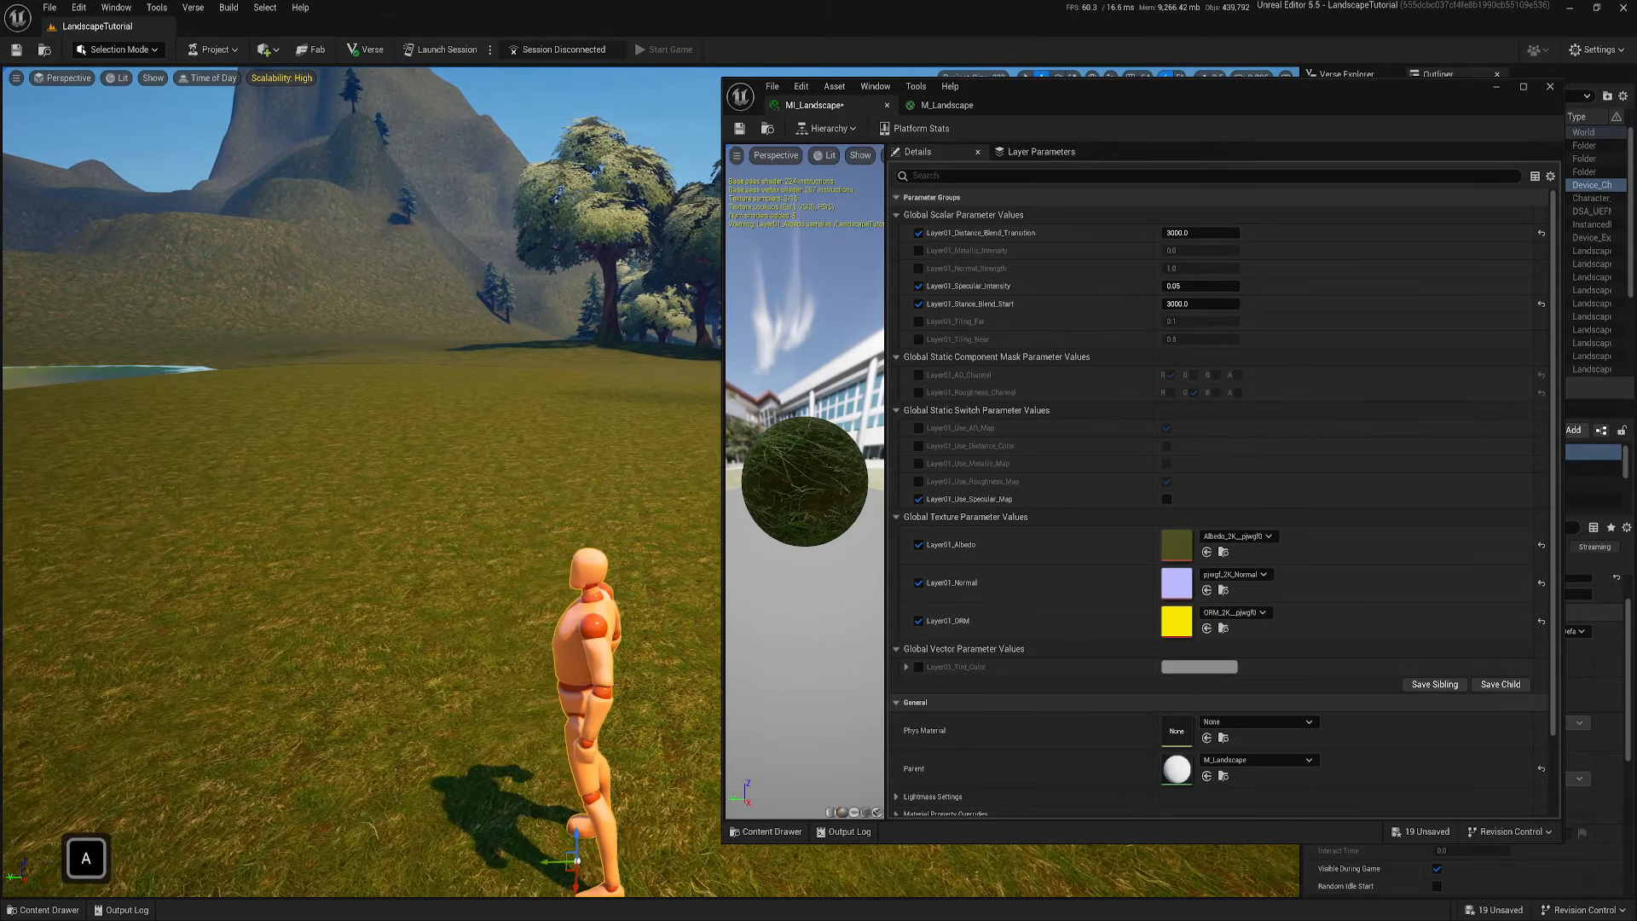
pyautogui.press('d')
pyautogui.press('a')
pyautogui.press('d')
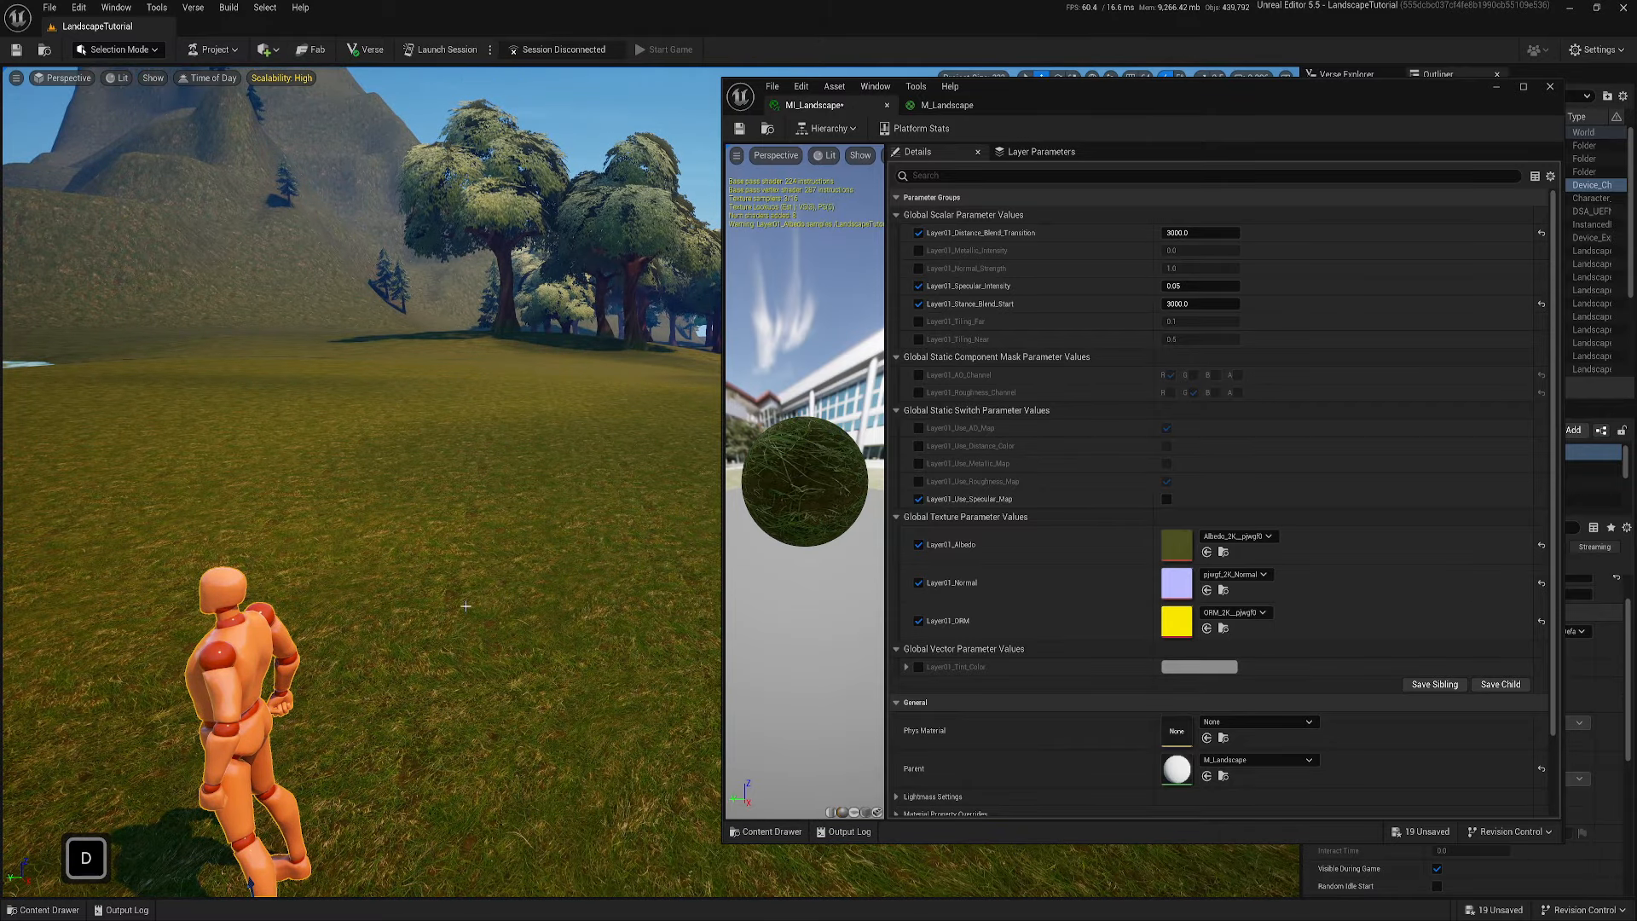
pyautogui.press('a')
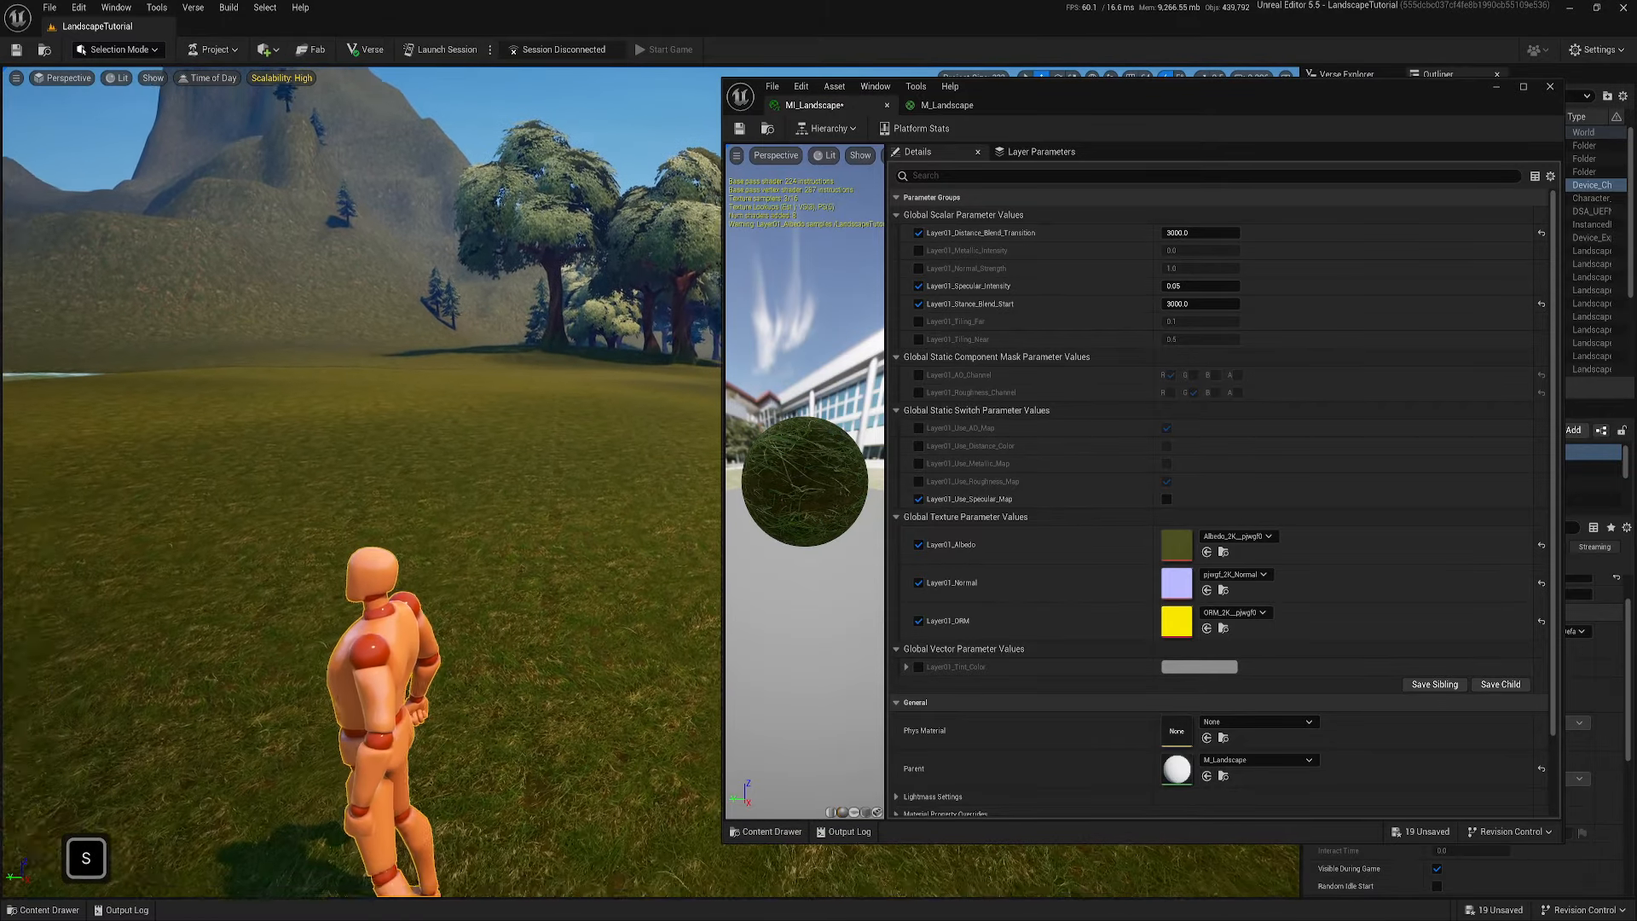
pyautogui.press('d')
pyautogui.press('a')
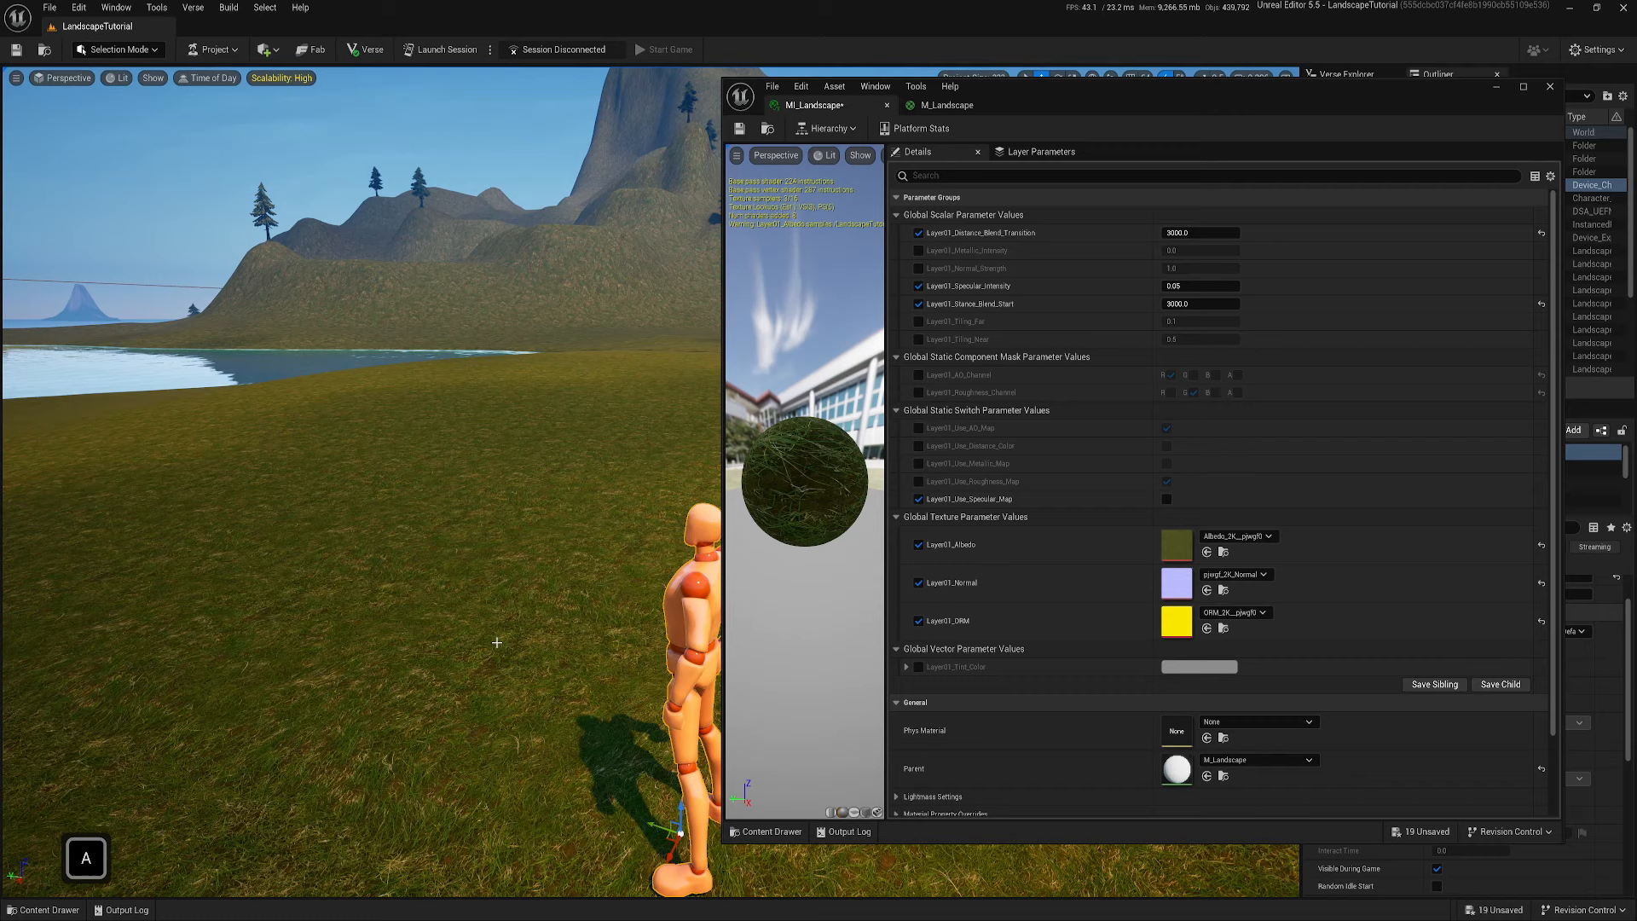
pyautogui.press('d')
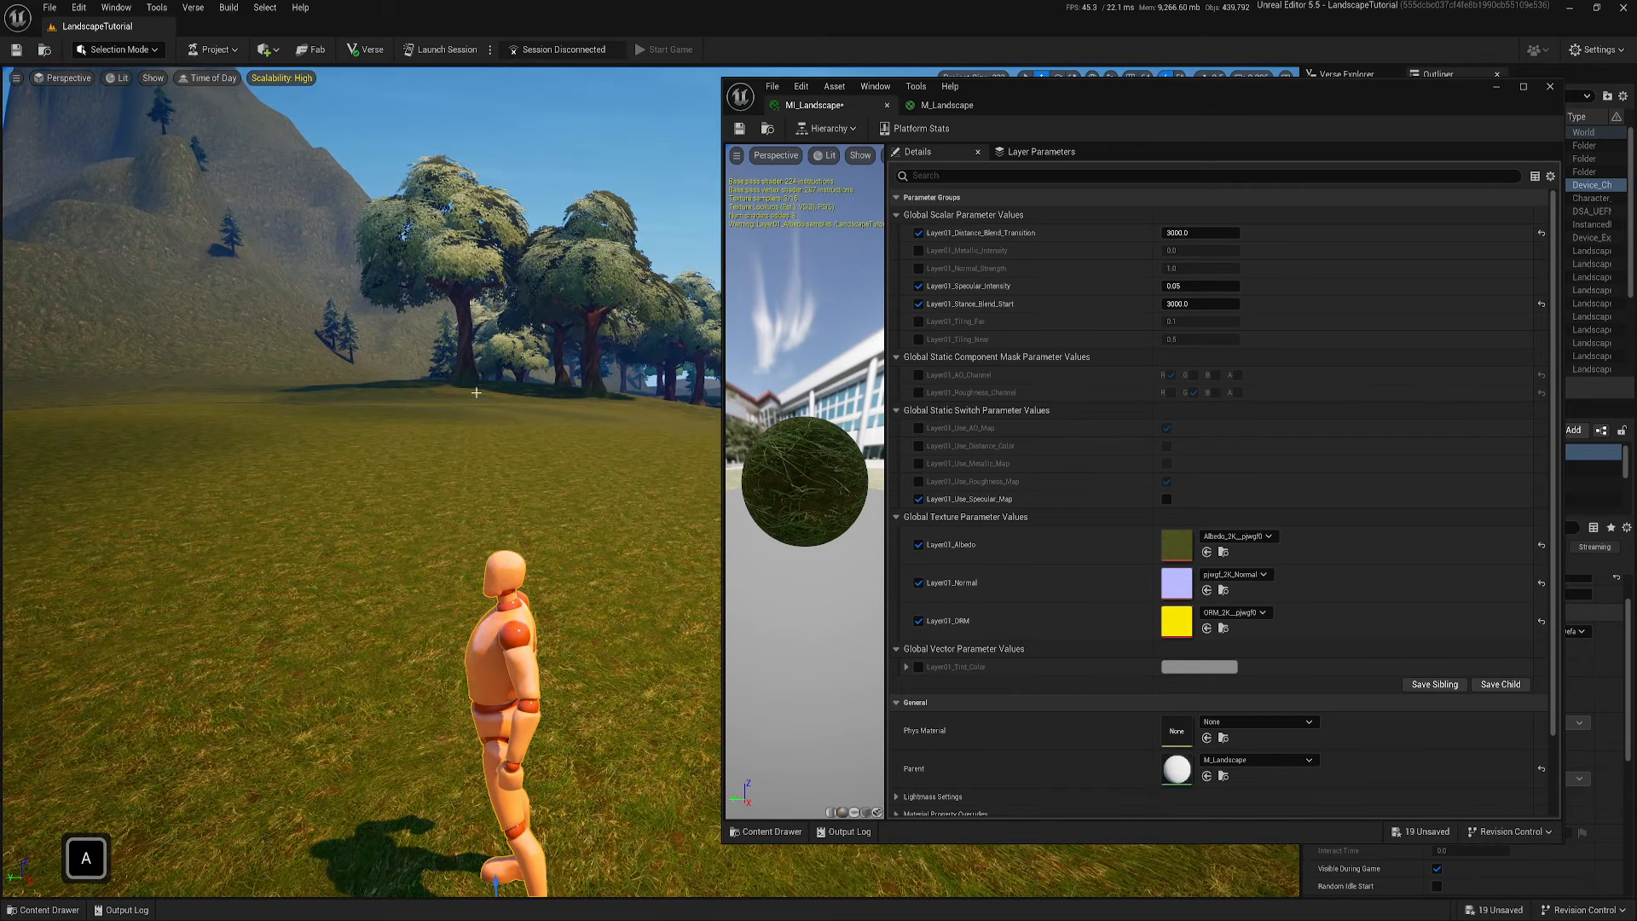
# Enable Layer01_Use_Specular_Map to compare the ground's shine, and remove the parameter's override
pyautogui.press('a')
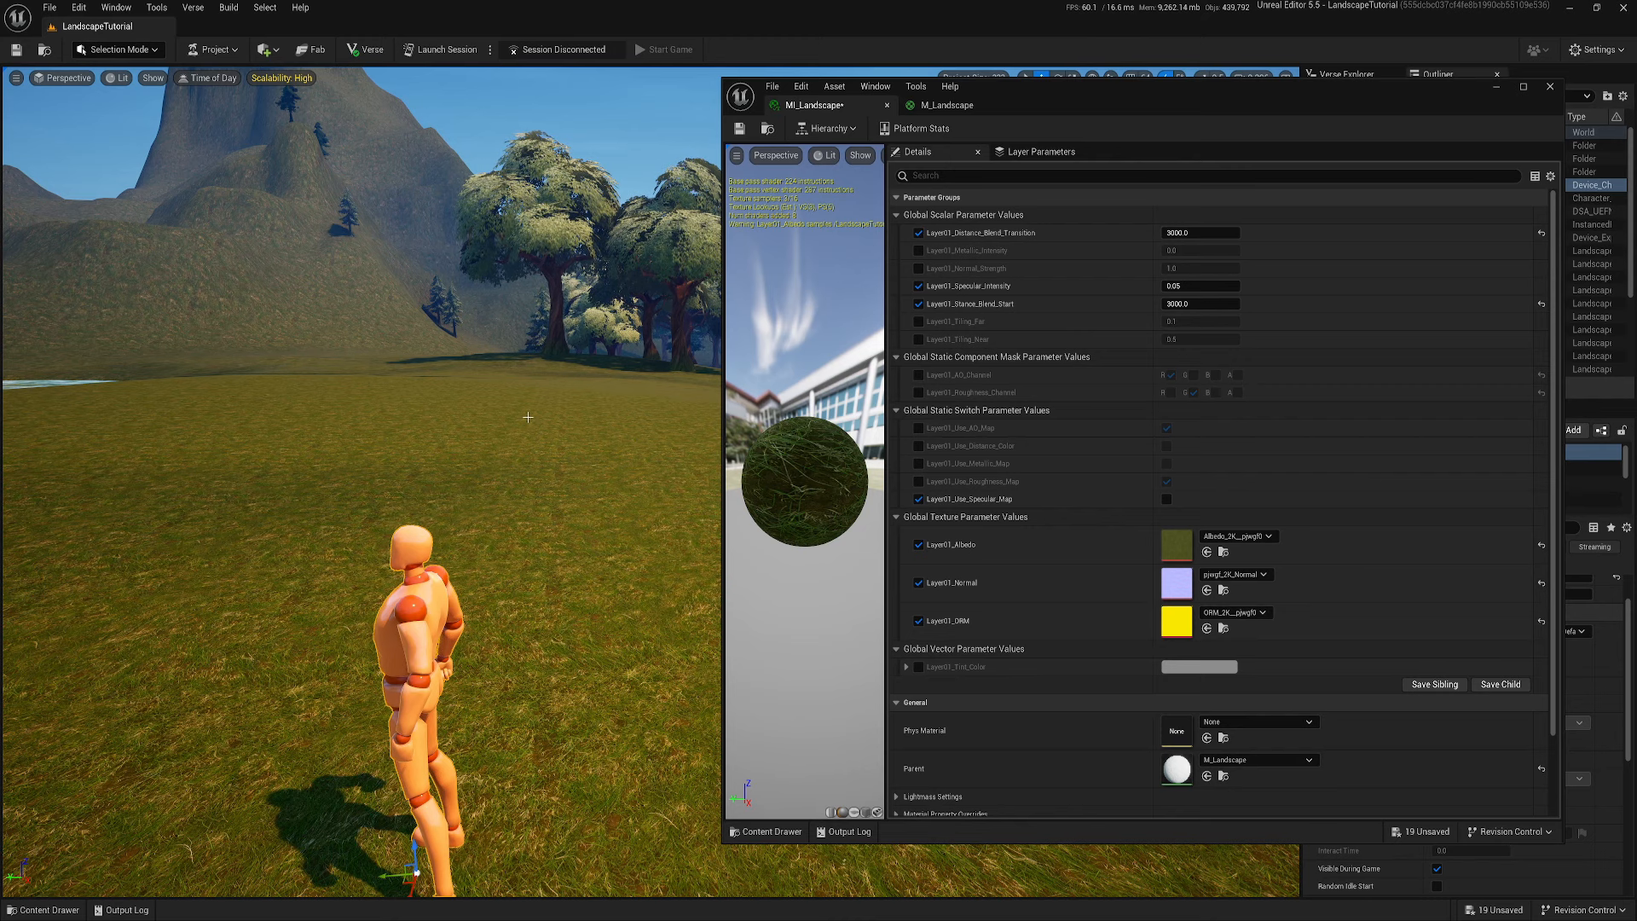
pyautogui.moveTo(347, 465)
pyautogui.mouseDown(button='right')
pyautogui.moveTo(324, 464)
pyautogui.moveTo(347, 464)
pyautogui.mouseUp(button='right')
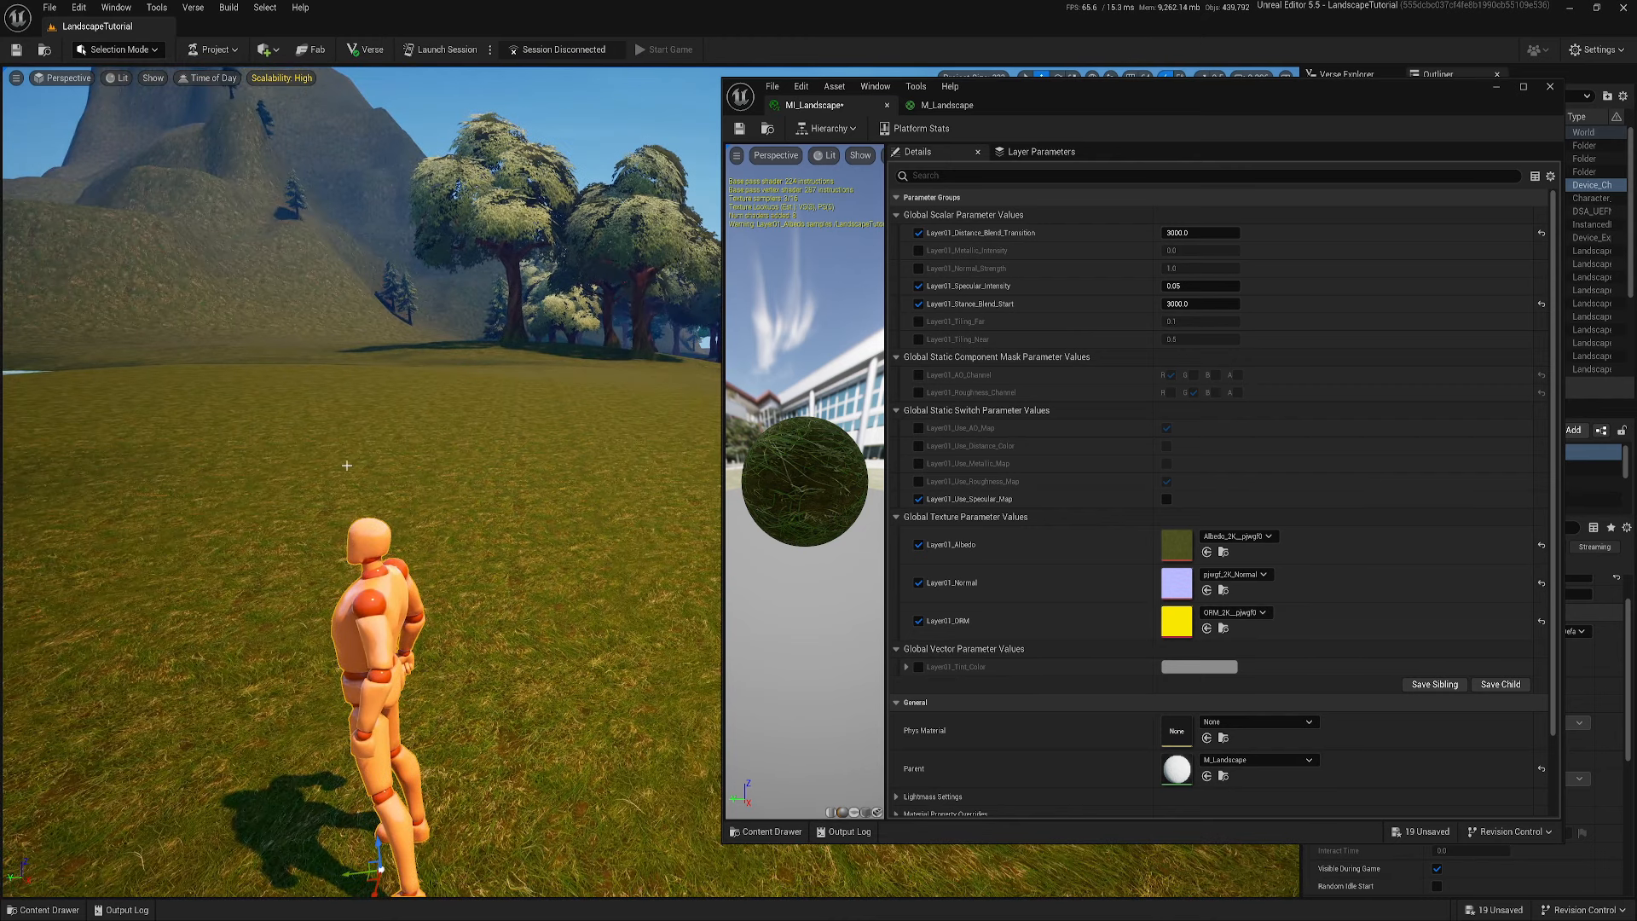
pyautogui.moveTo(542, 342); pyautogui.dragTo(497, 320, button='right')
pyautogui.press('a')
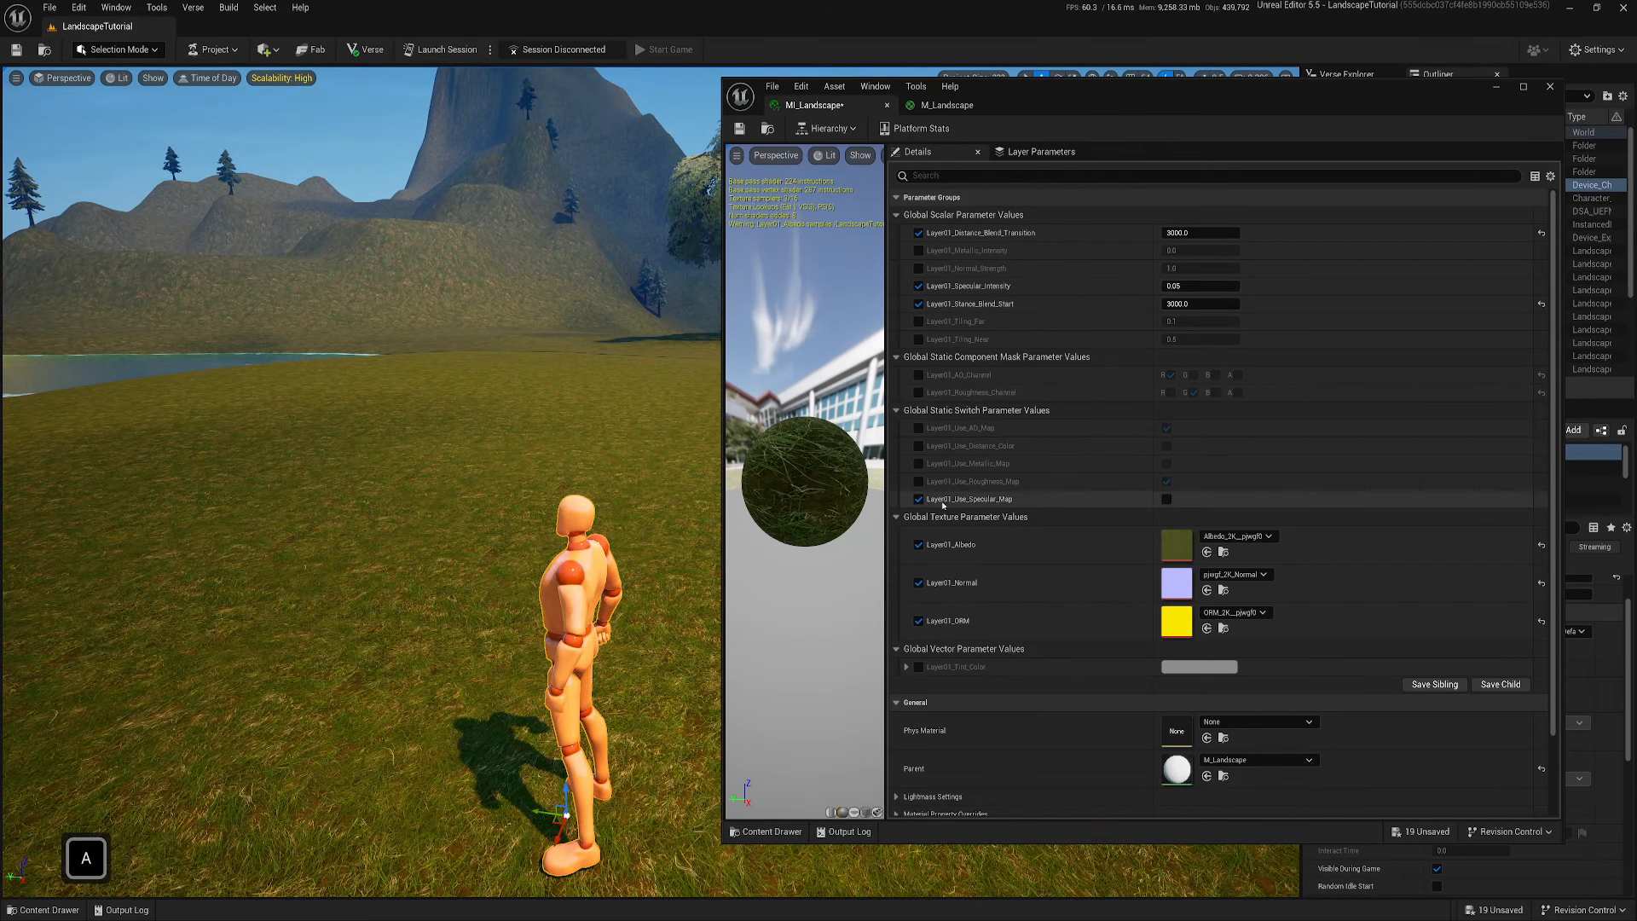
pyautogui.click(1166, 499)
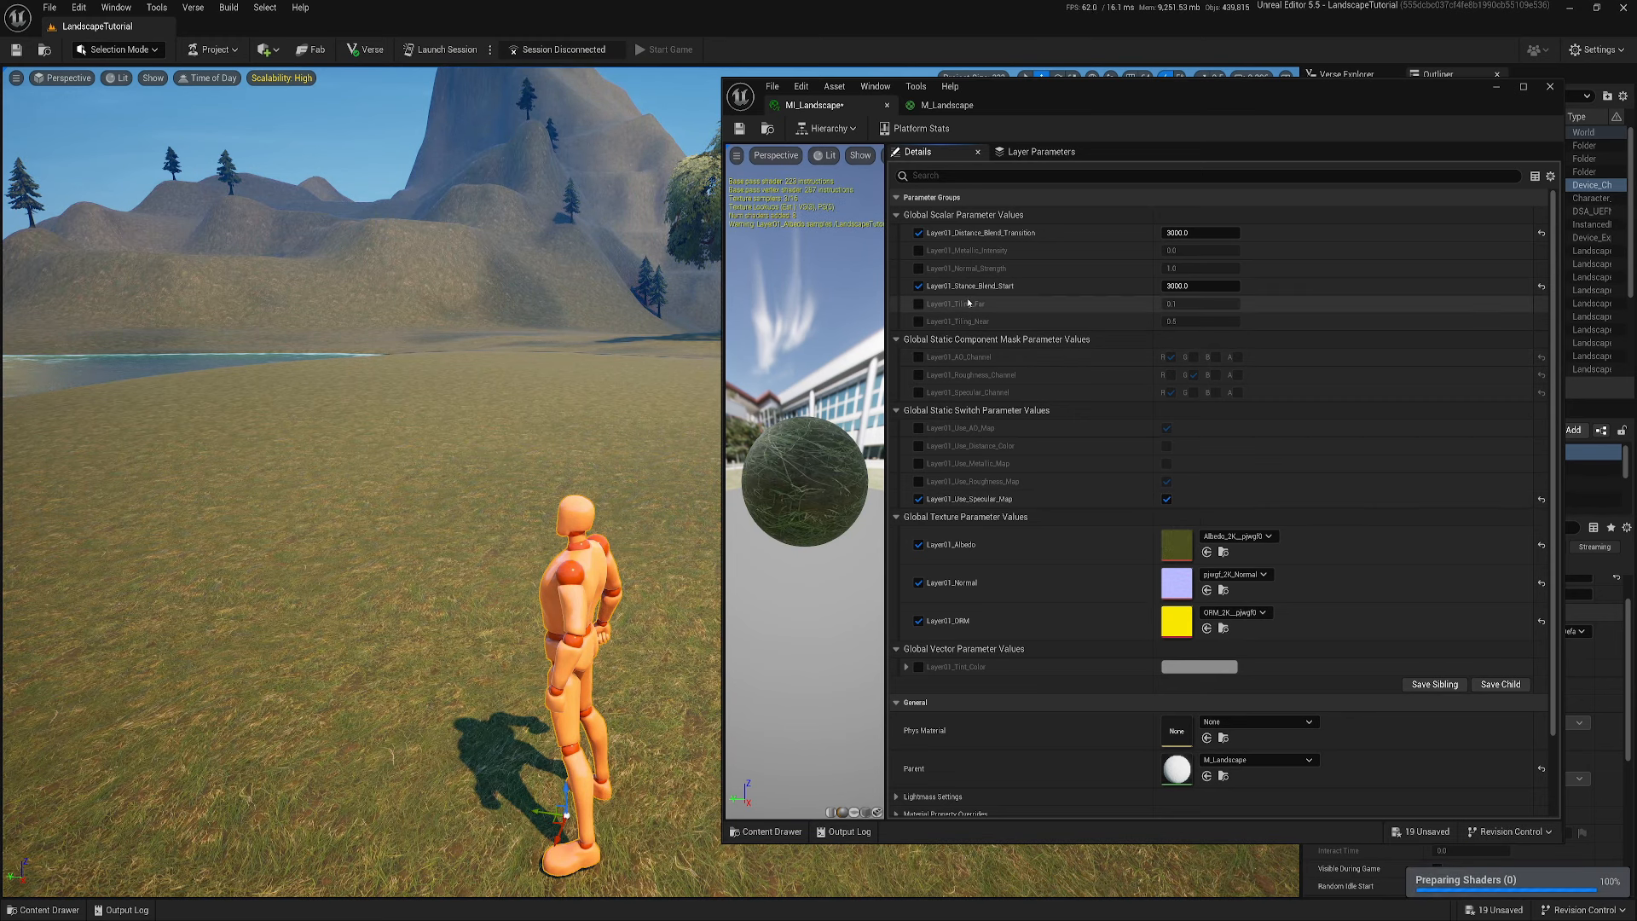
pyautogui.click(918, 499)
# Override Layer01_Normal_Strength with a value of 2 and check the grass relief up close
pyautogui.click(918, 269)
pyautogui.click(1201, 268)
pyautogui.write('2')
pyautogui.press('Return')
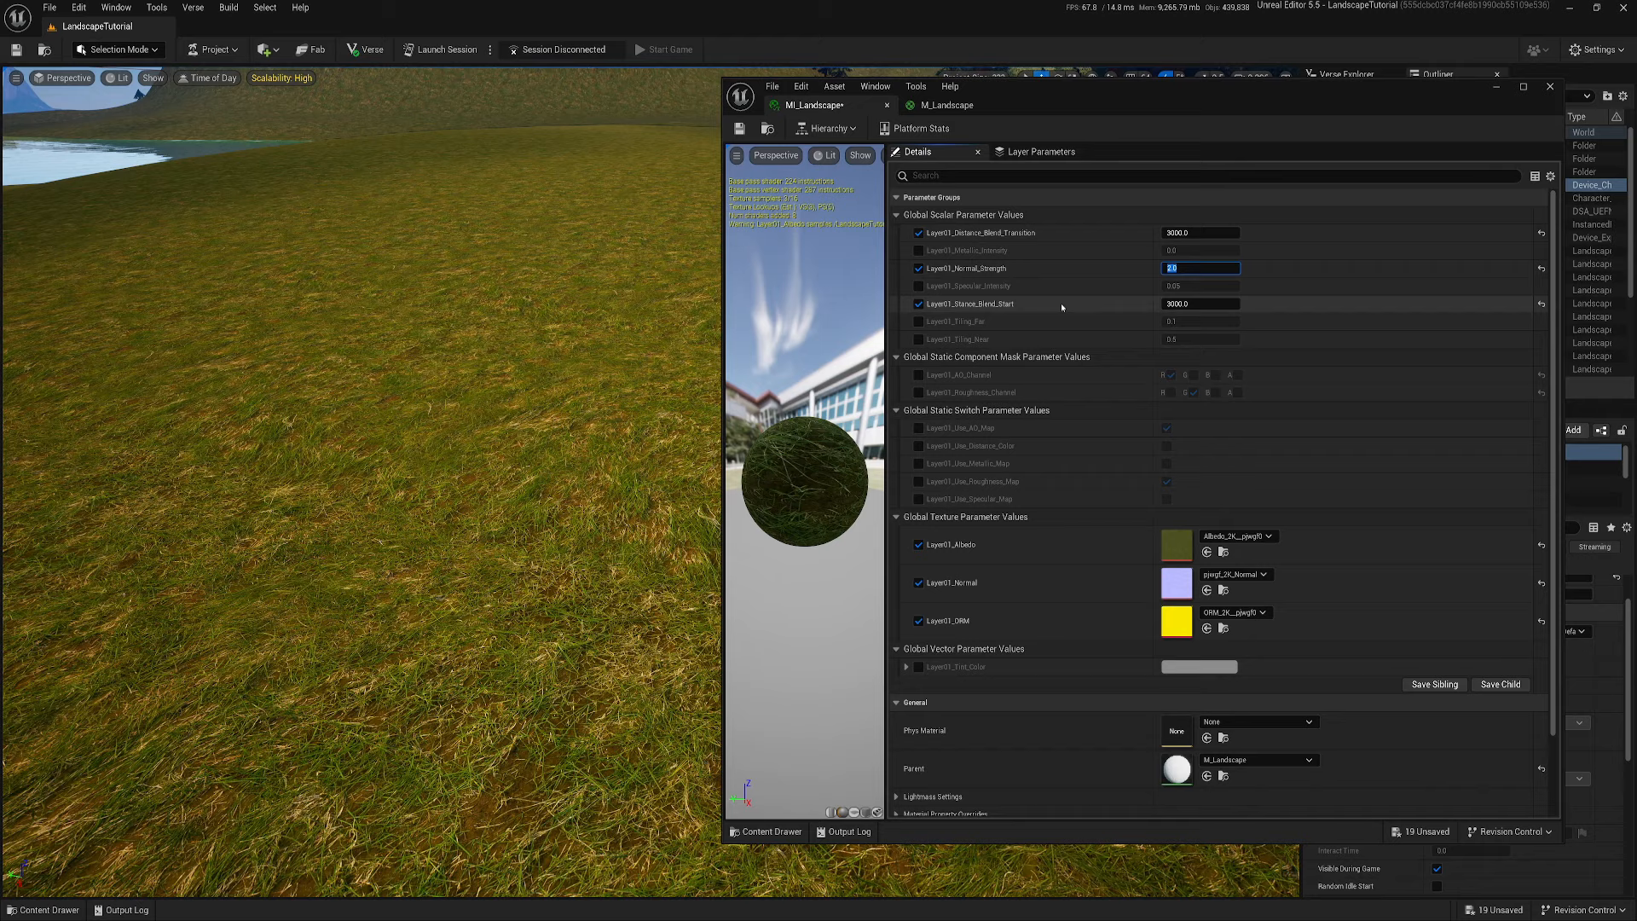
pyautogui.moveTo(512, 478)
pyautogui.mouseDown(button='right')
pyautogui.moveTo(461, 460)
pyautogui.moveTo(511, 448)
pyautogui.mouseUp(button='right')
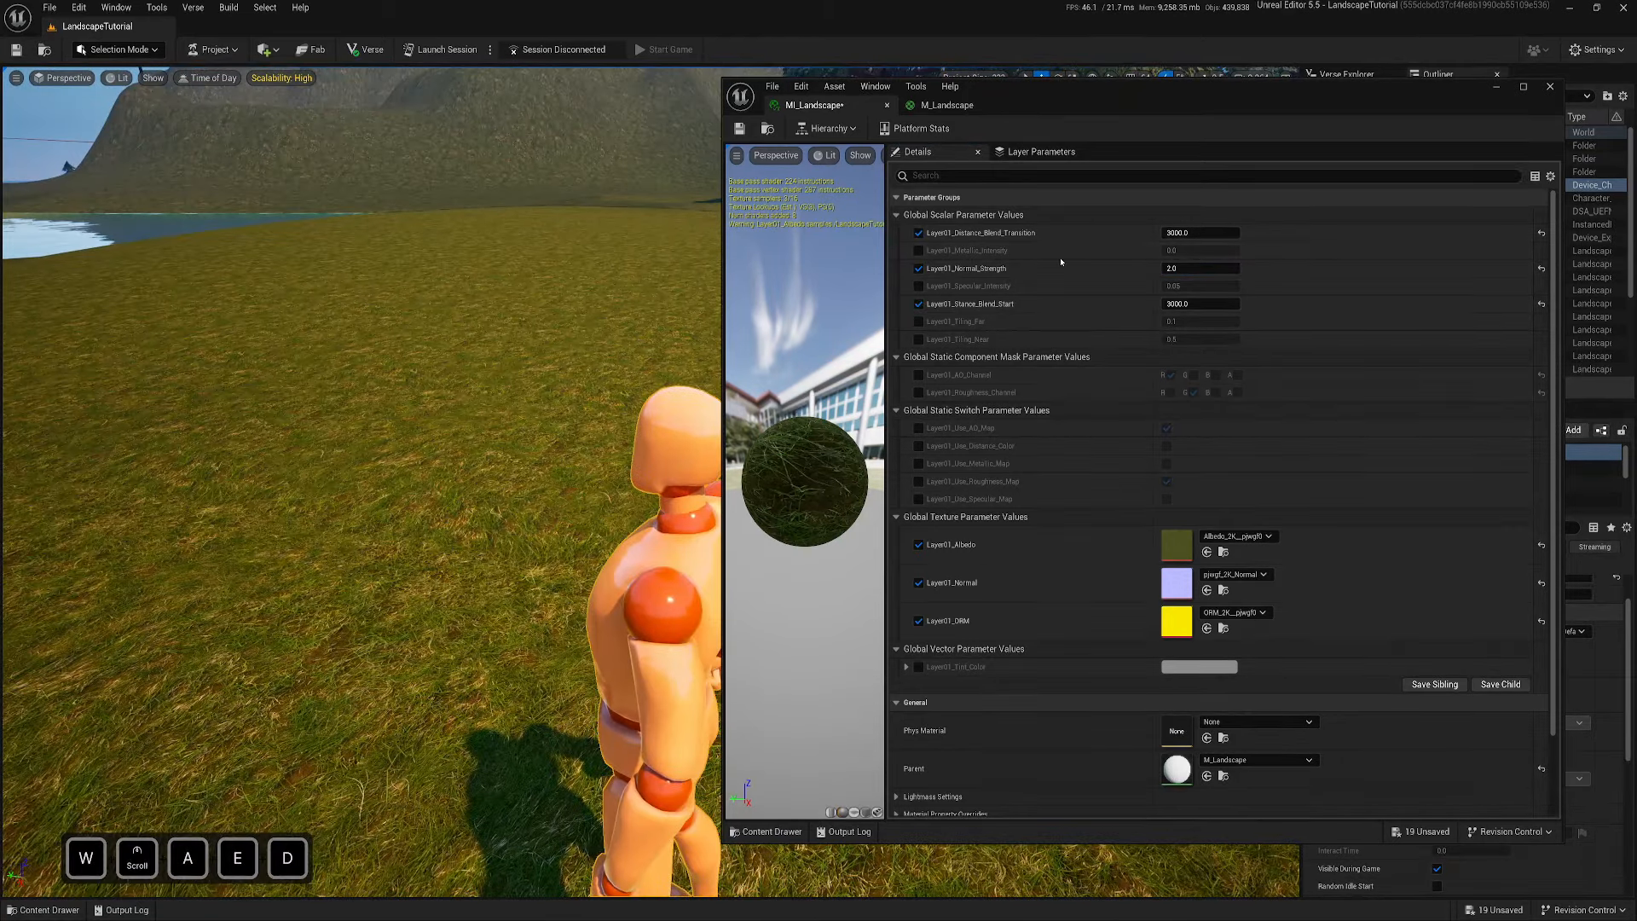
# Enable the Layer01_Tiling_Far and Layer01_Tiling_Near overrides, and try different near tiling values, finishing at 0.5
pyautogui.click(919, 321)
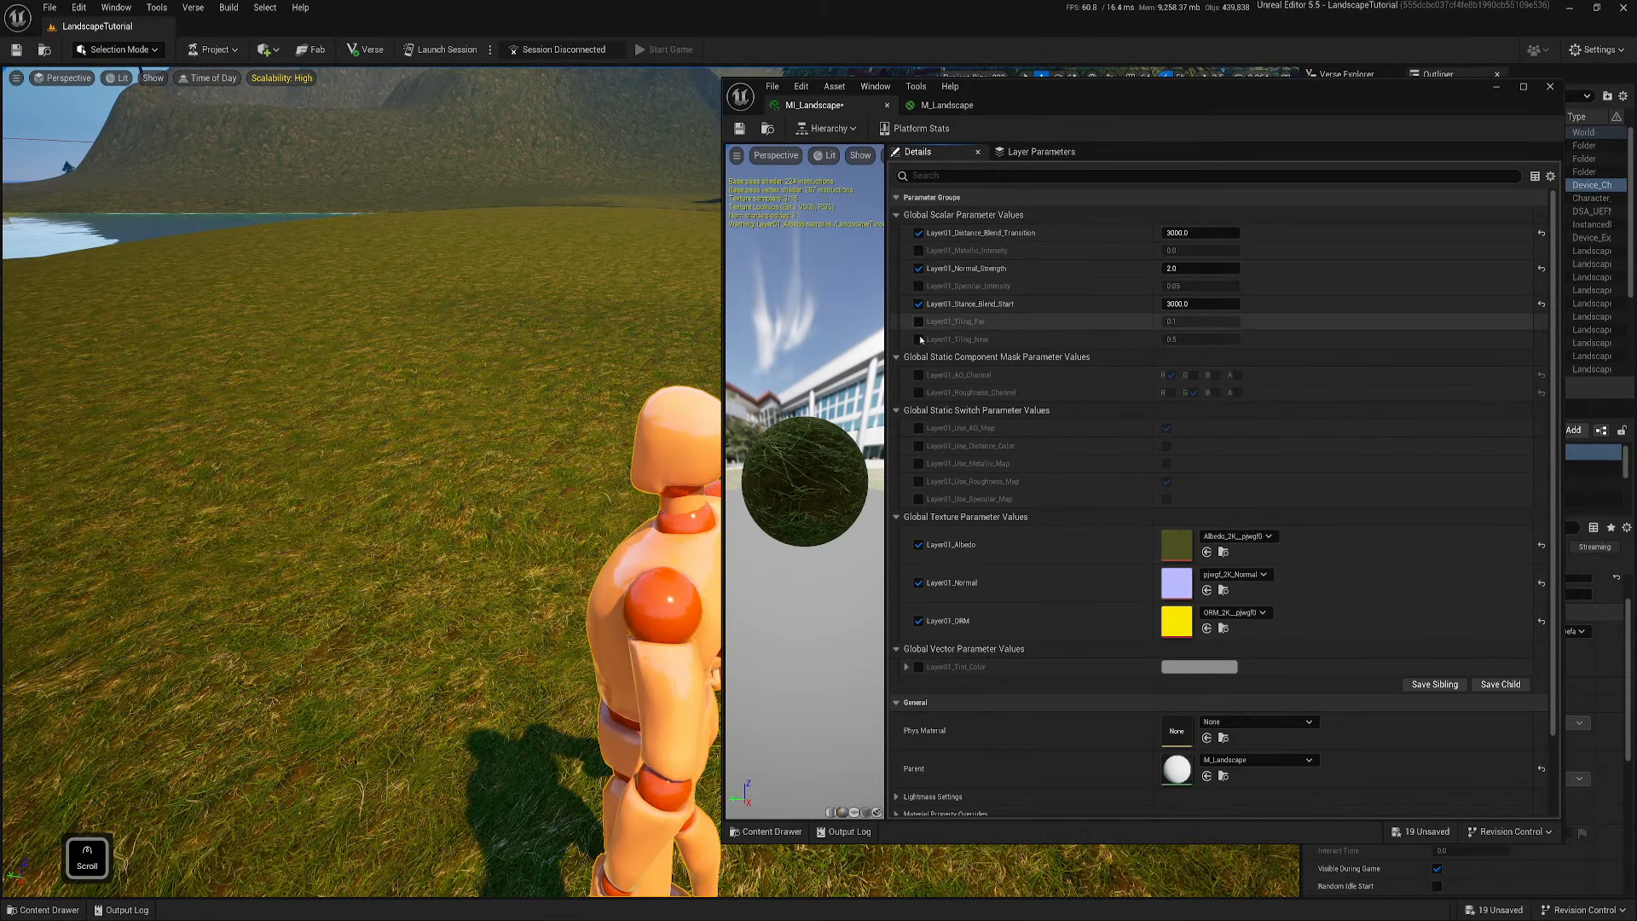
pyautogui.click(919, 340)
pyautogui.moveTo(512, 448); pyautogui.dragTo(456, 434, button='right')
pyautogui.moveTo(1198, 339); pyautogui.dragTo(1196, 340)
pyautogui.click(1197, 339)
pyautogui.press('Return')
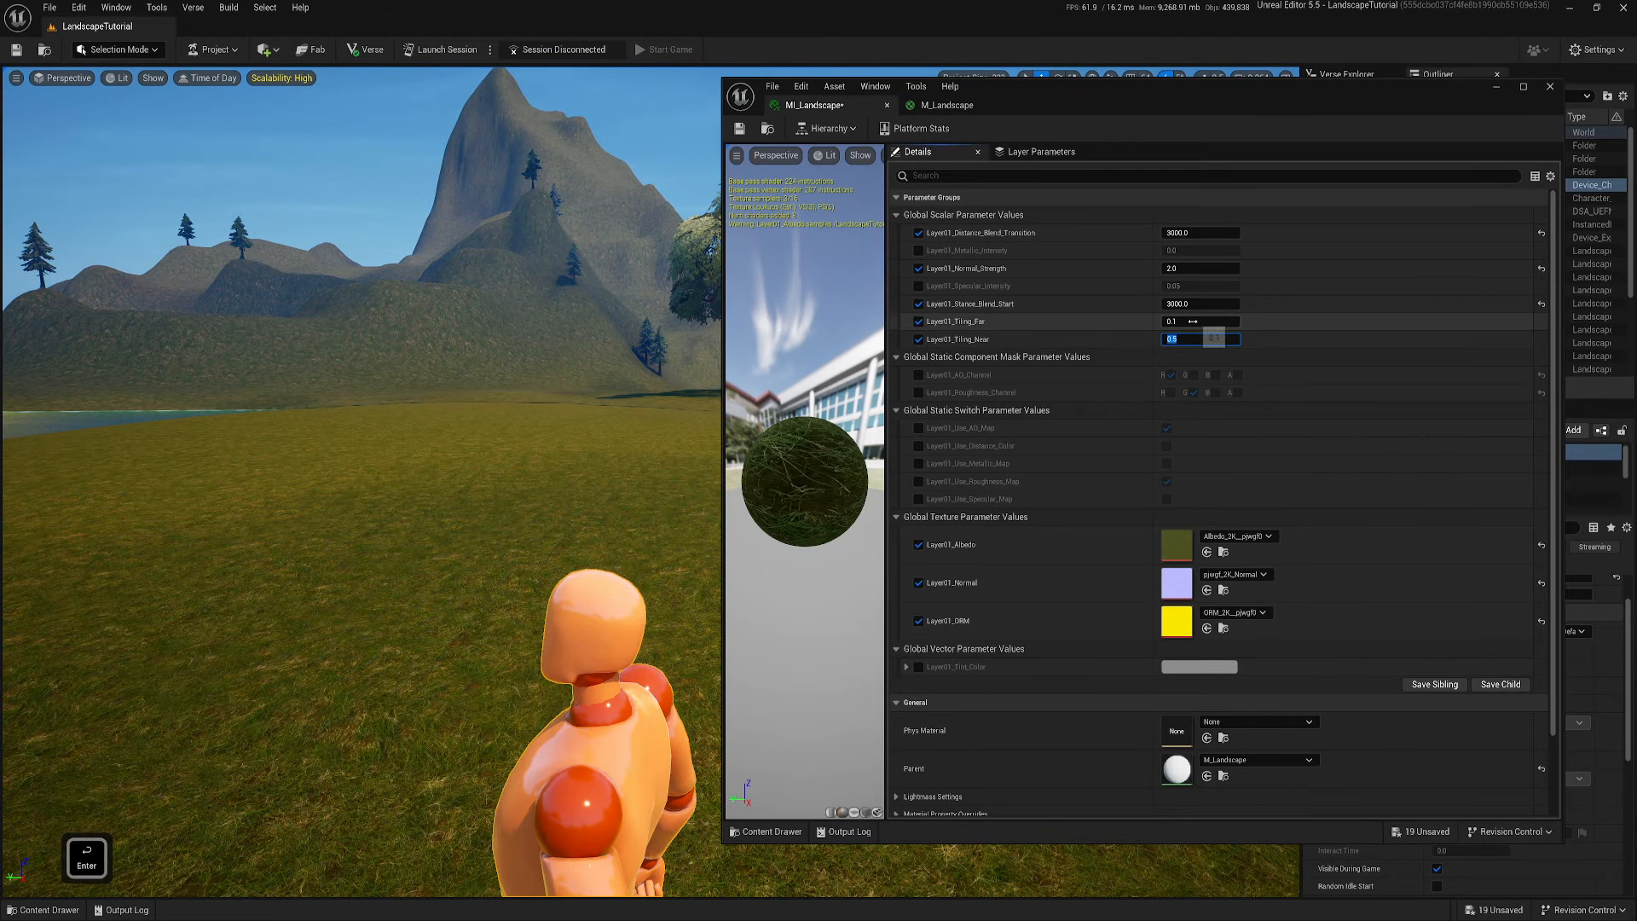
# Try lowering Layer01_Tiling_Far to about 0.03 and inspect the texture scale on the distant mountains
pyautogui.moveTo(1201, 321); pyautogui.dragTo(1197, 321)
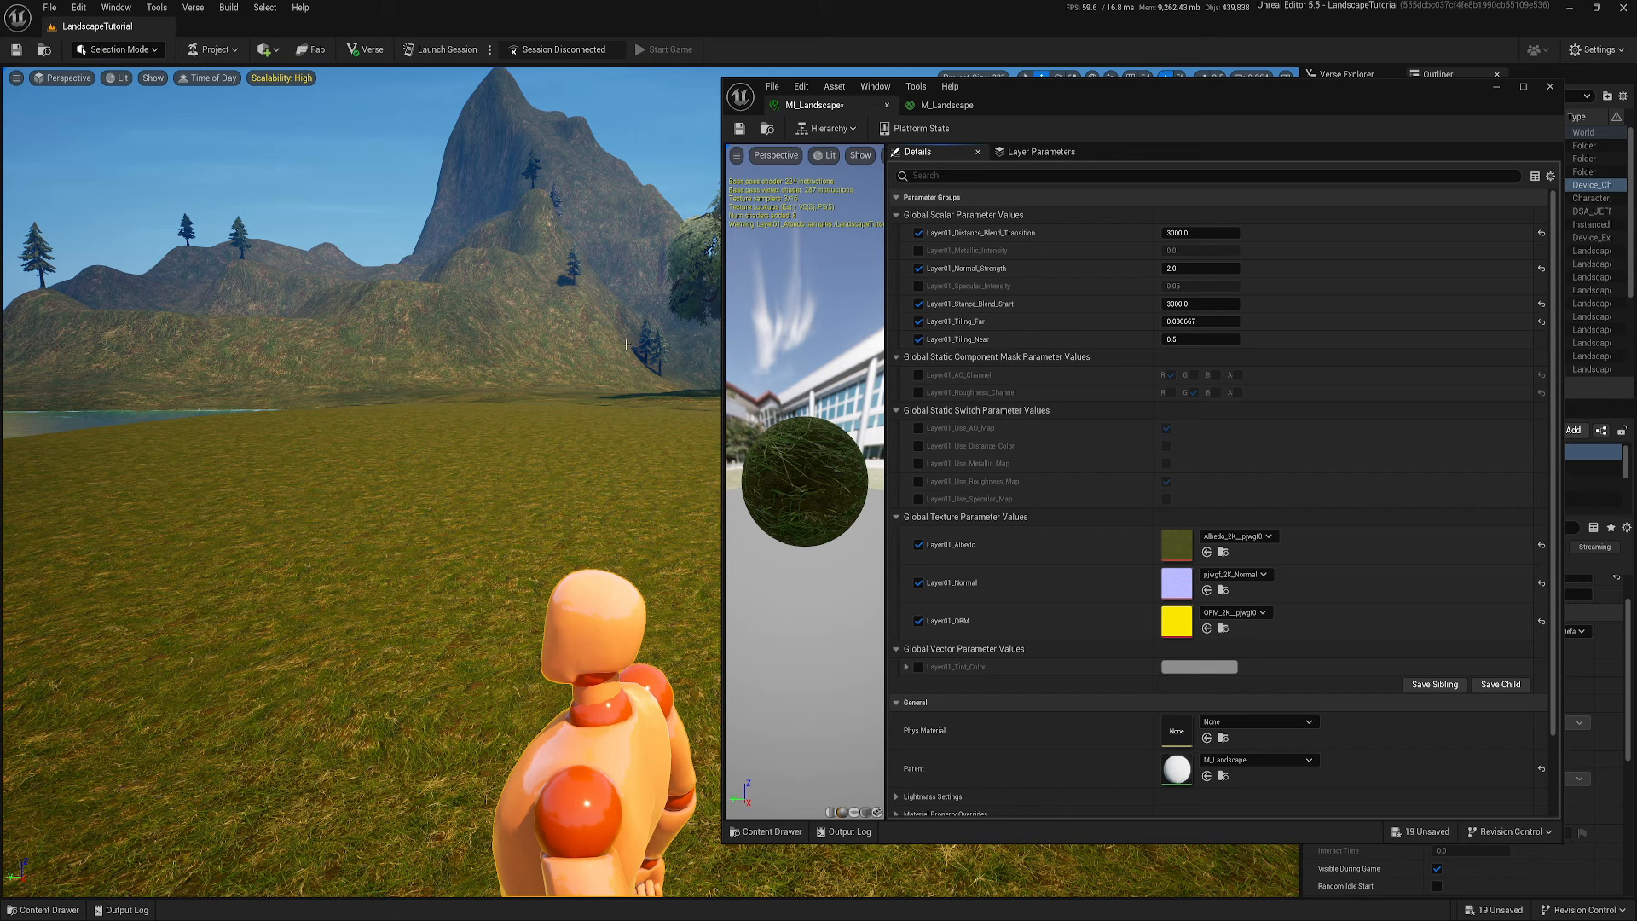
pyautogui.moveTo(429, 353); pyautogui.dragTo(395, 355, button='right')
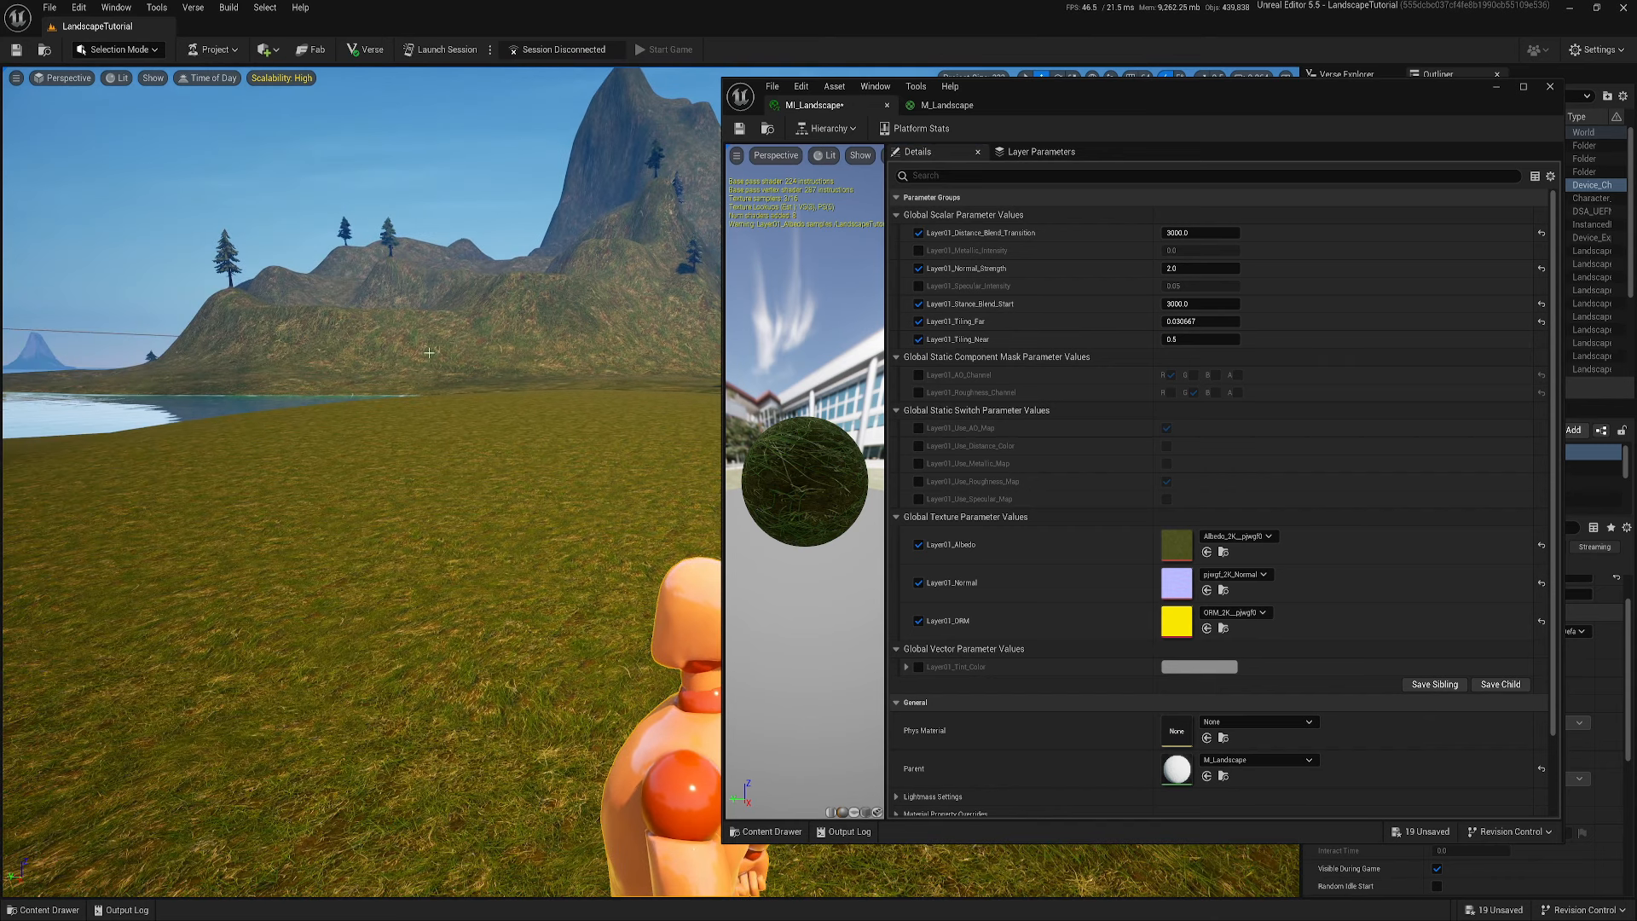
pyautogui.moveTo(298, 303); pyautogui.dragTo(422, 348, button='right')
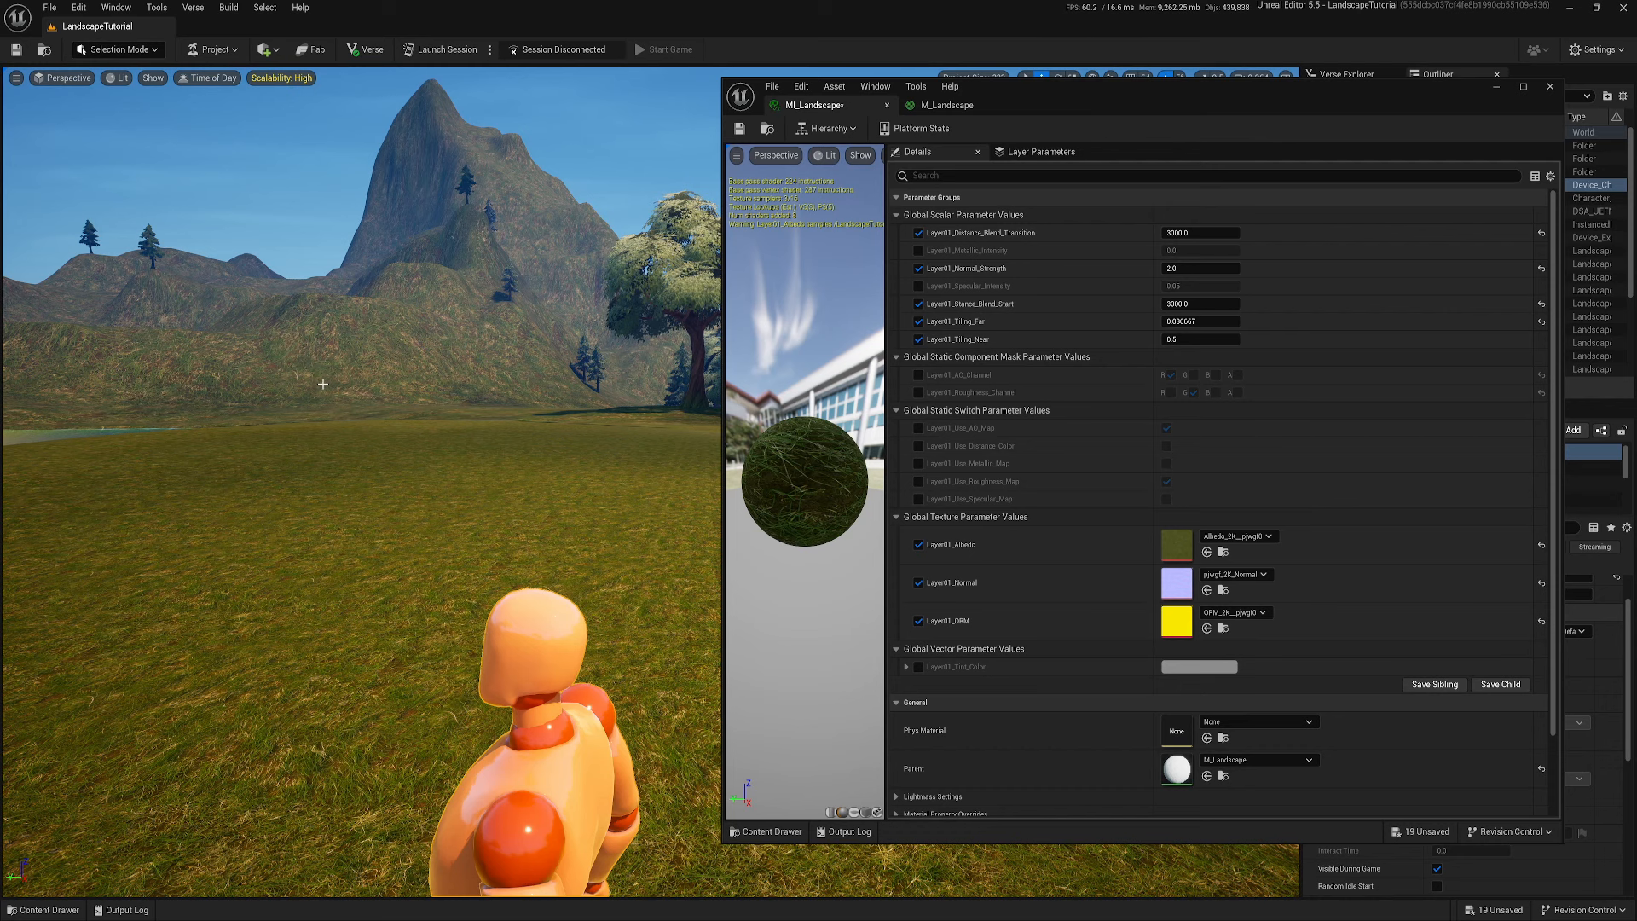
pyautogui.moveTo(323, 383); pyautogui.dragTo(294, 385, button='right')
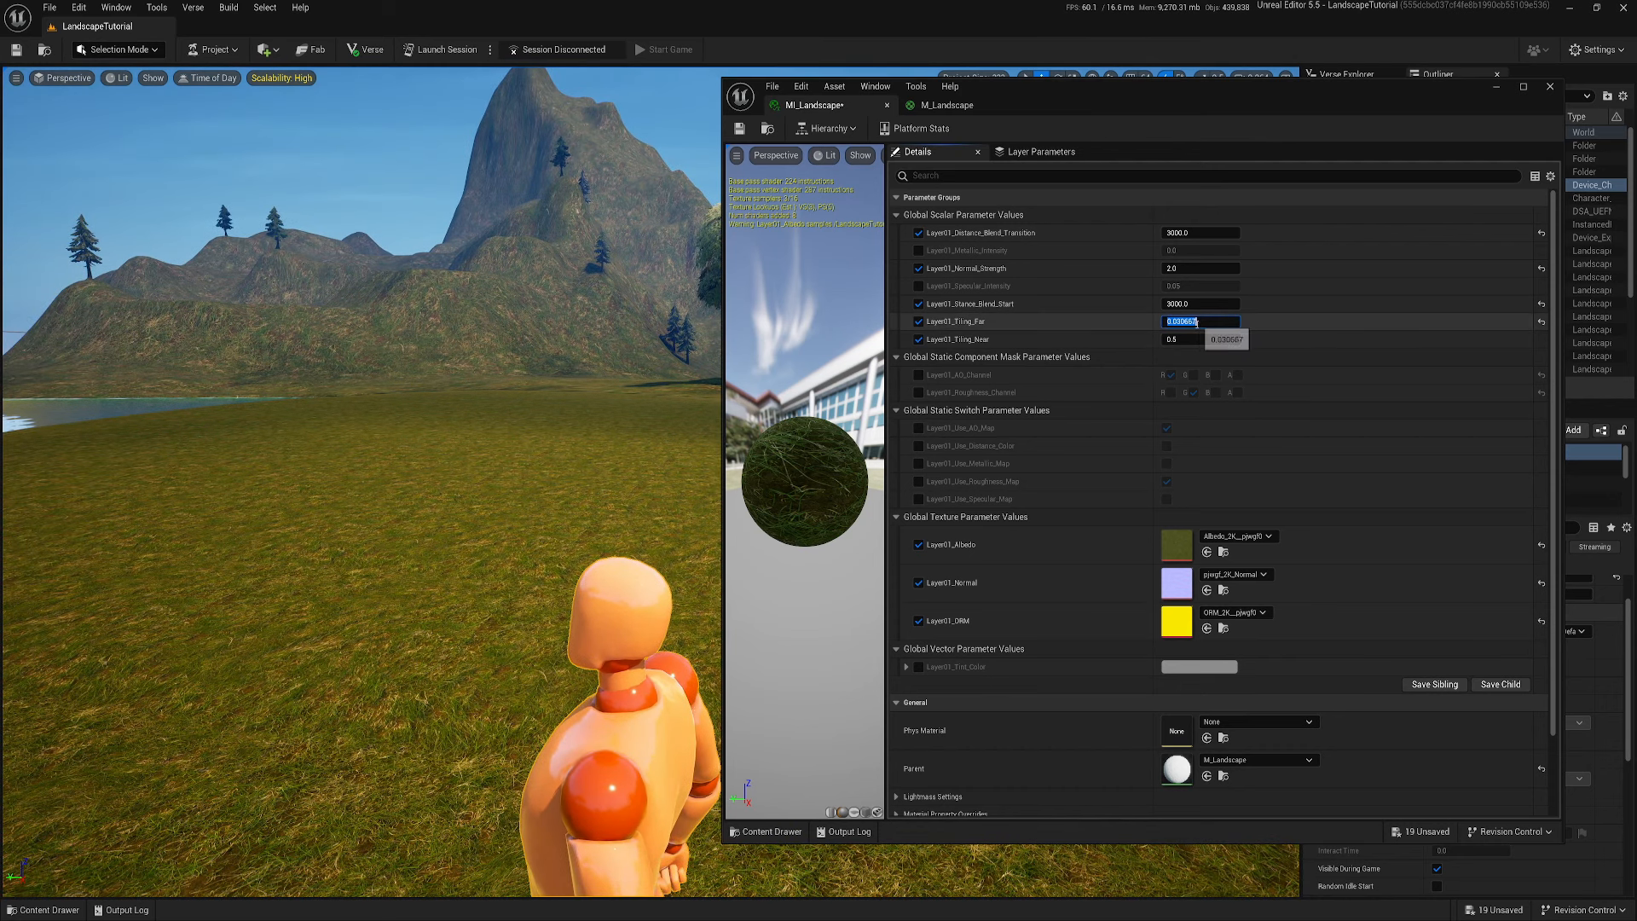
# Set Layer01_Tiling_Far to 0.1 and check the distant hills across the lake
pyautogui.write('0.1')
pyautogui.press('Return')
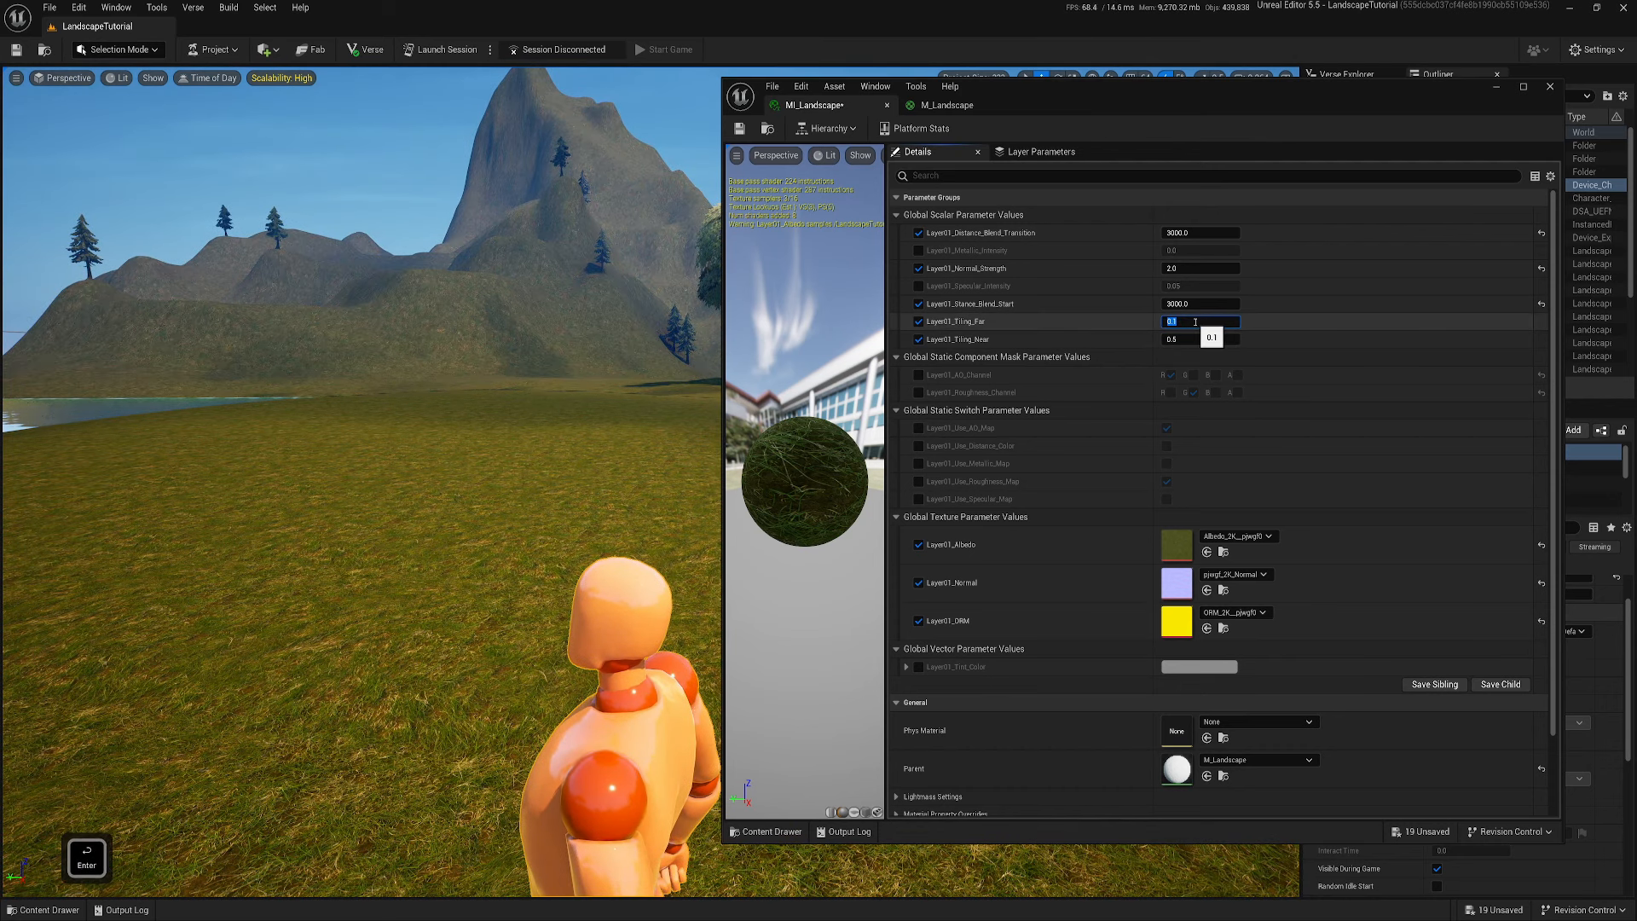
pyautogui.moveTo(541, 404); pyautogui.dragTo(566, 404, button='right')
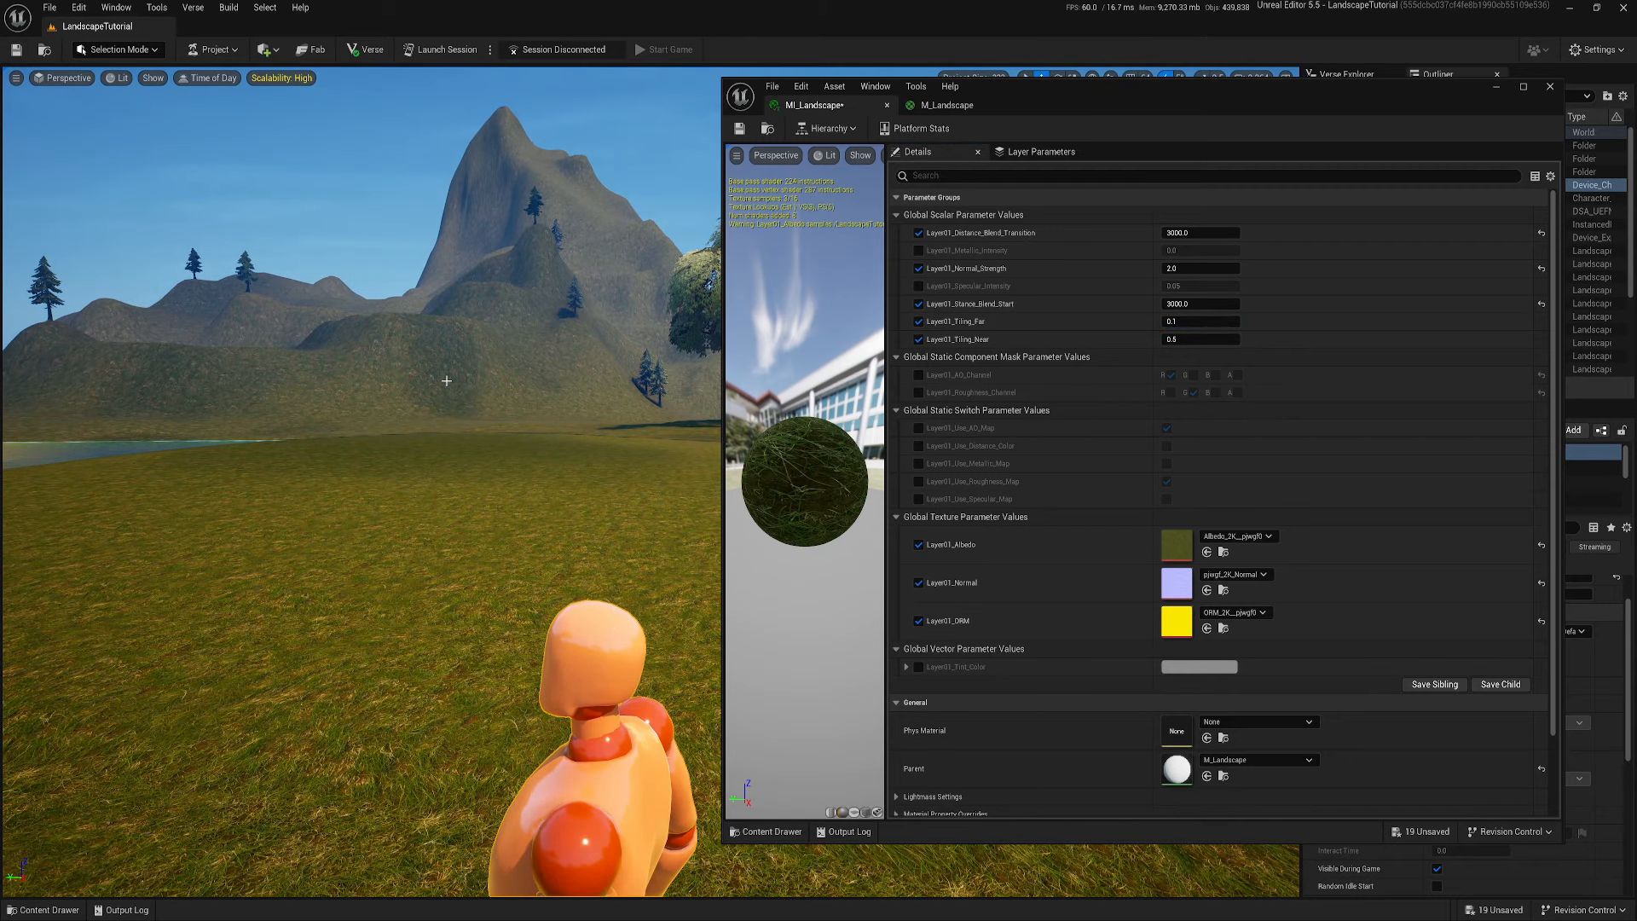
pyautogui.moveTo(446, 381); pyautogui.dragTo(412, 381, button='right')
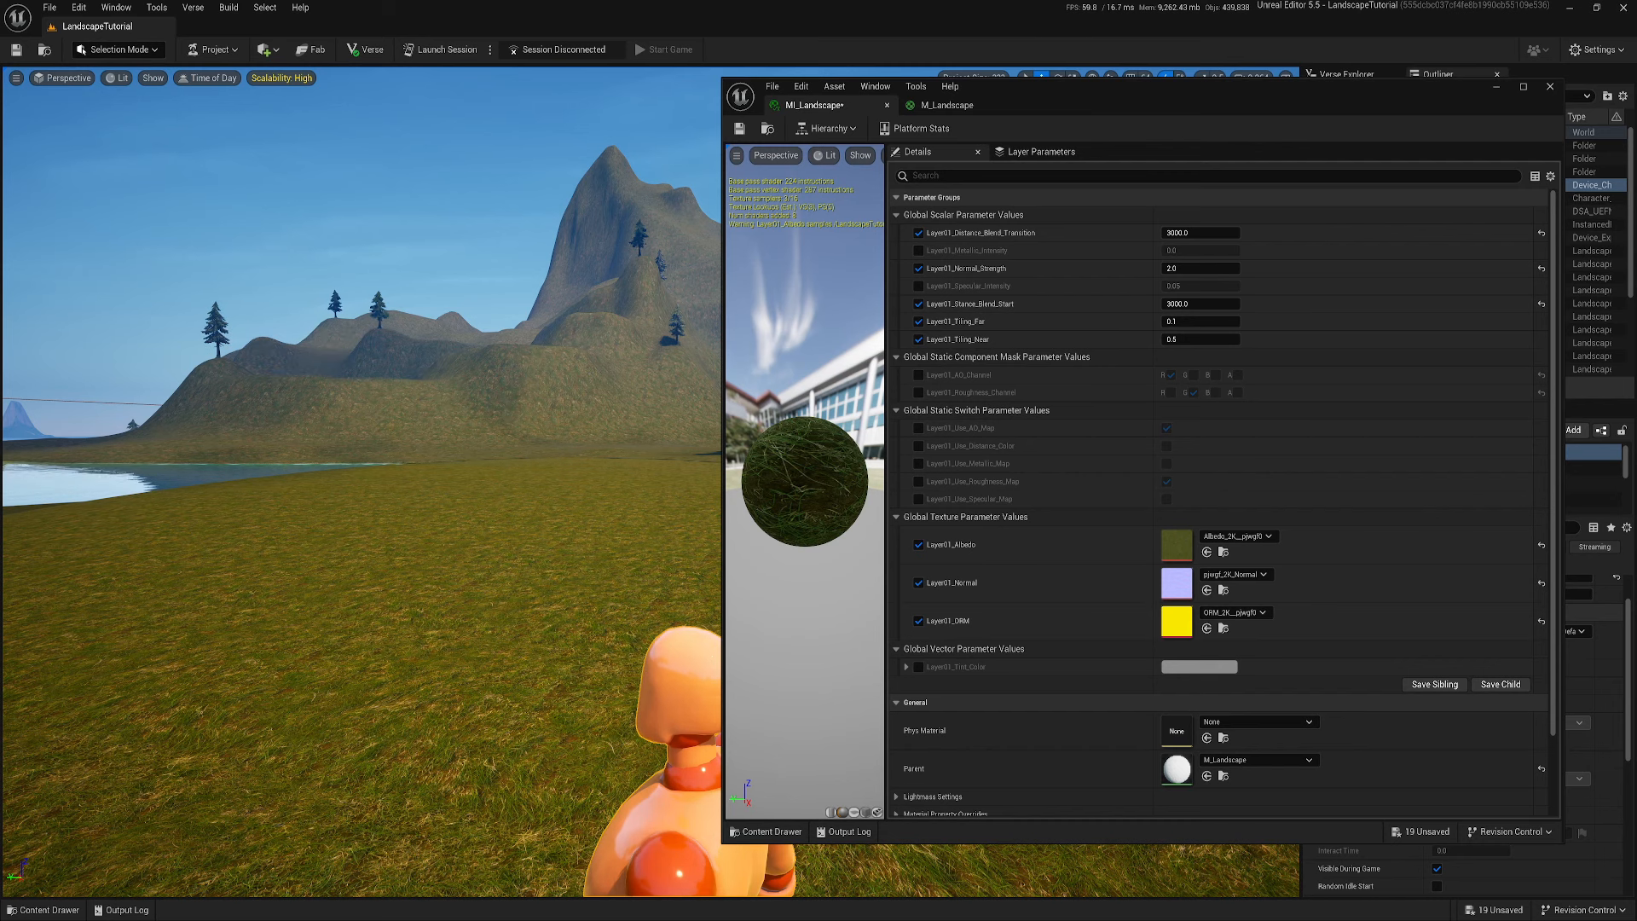
pyautogui.moveTo(348, 416)
pyautogui.mouseDown(button='right')
pyautogui.moveTo(382, 418)
pyautogui.moveTo(366, 419)
pyautogui.mouseUp(button='right')
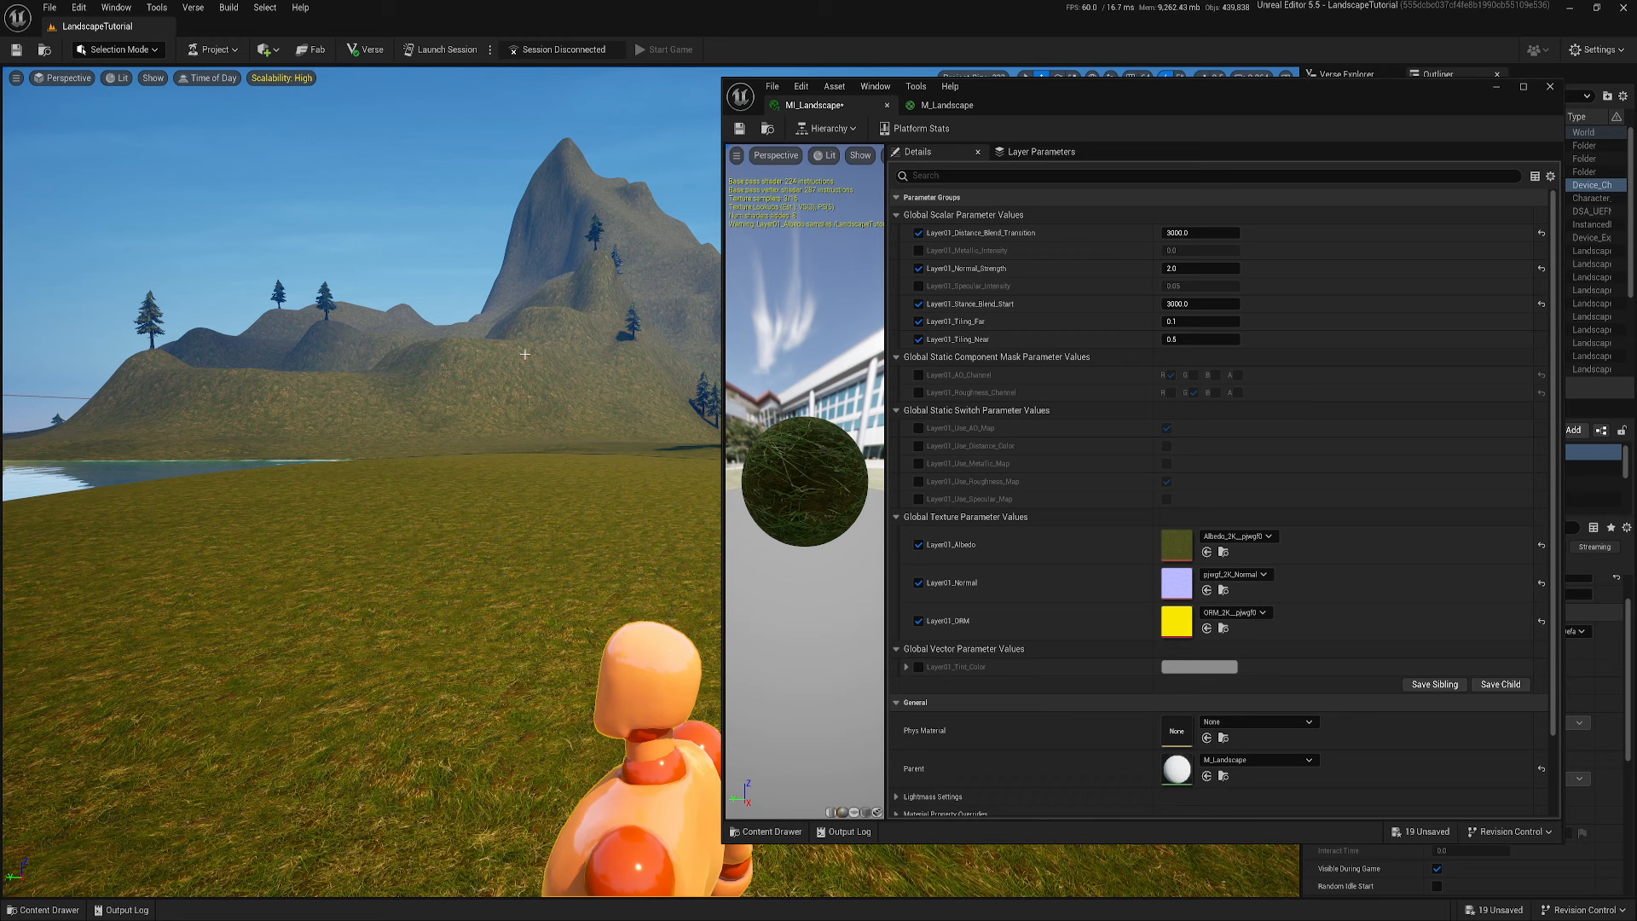
pyautogui.moveTo(523, 365); pyautogui.dragTo(559, 384, button='right')
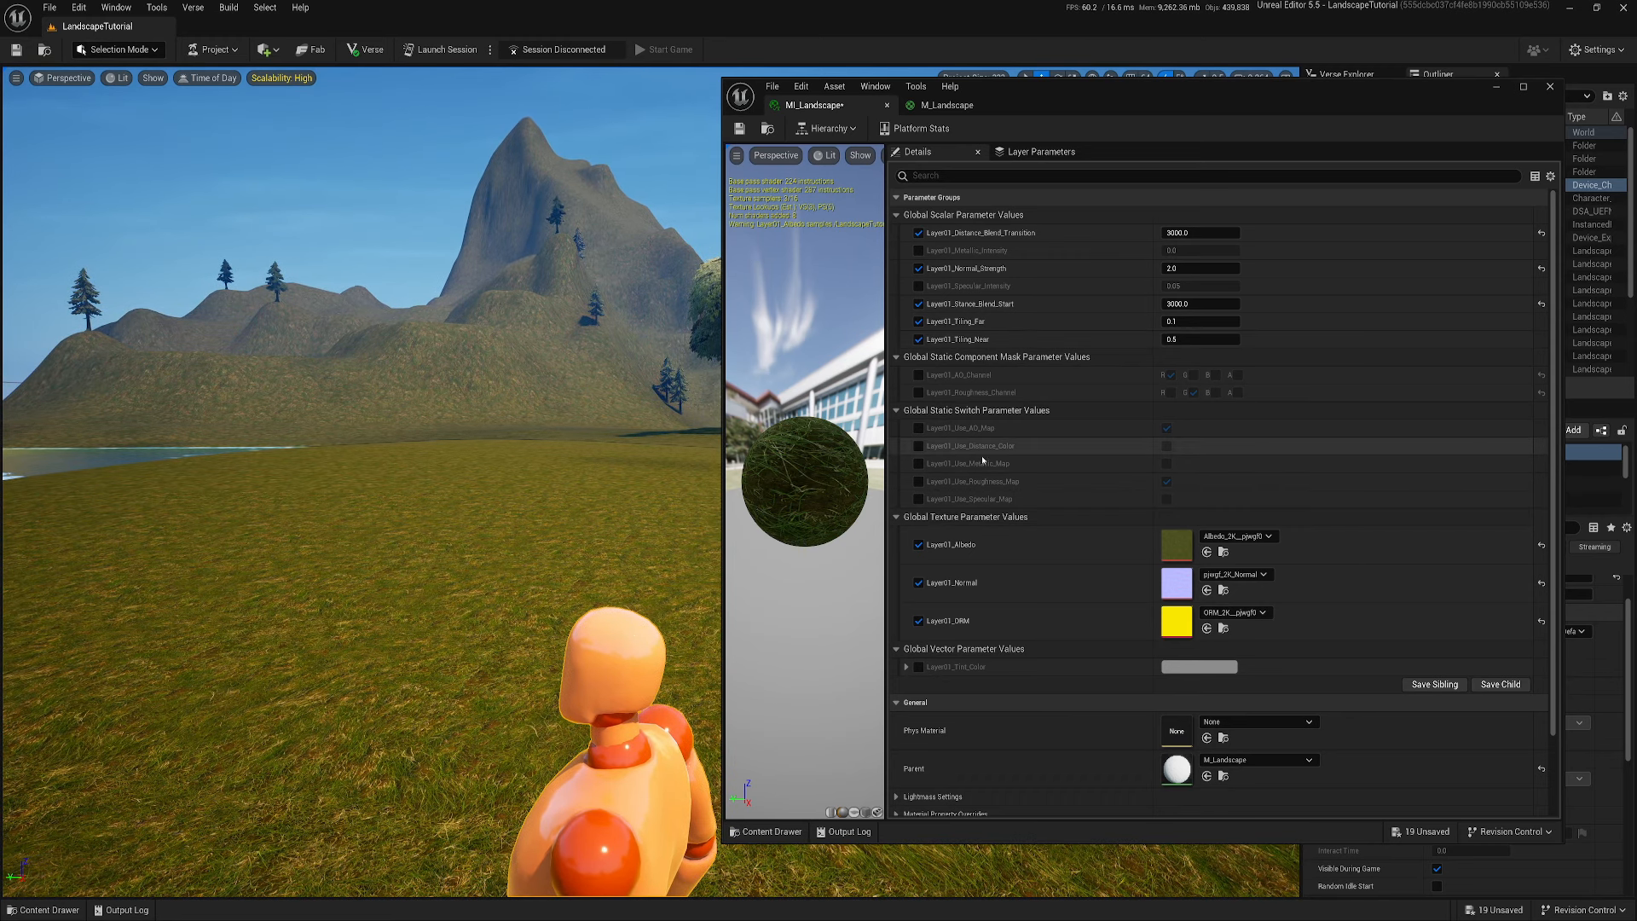
# Override and enable Layer01_Use_Distance_Color, and view its effect on the far terrain around the lake
pyautogui.click(918, 446)
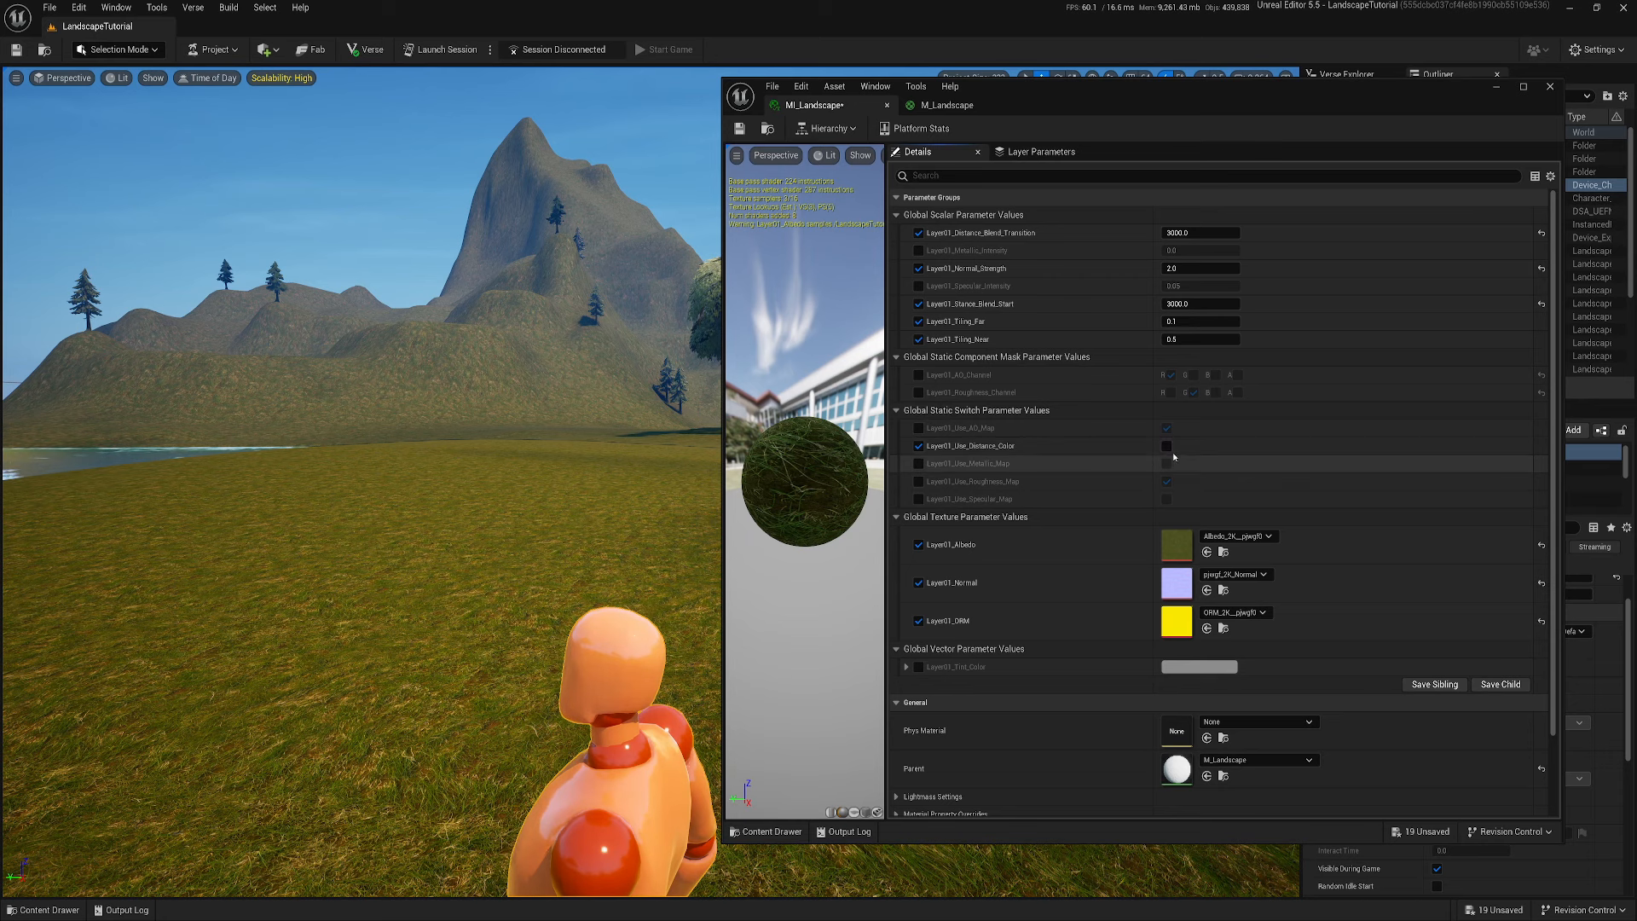
pyautogui.click(1167, 446)
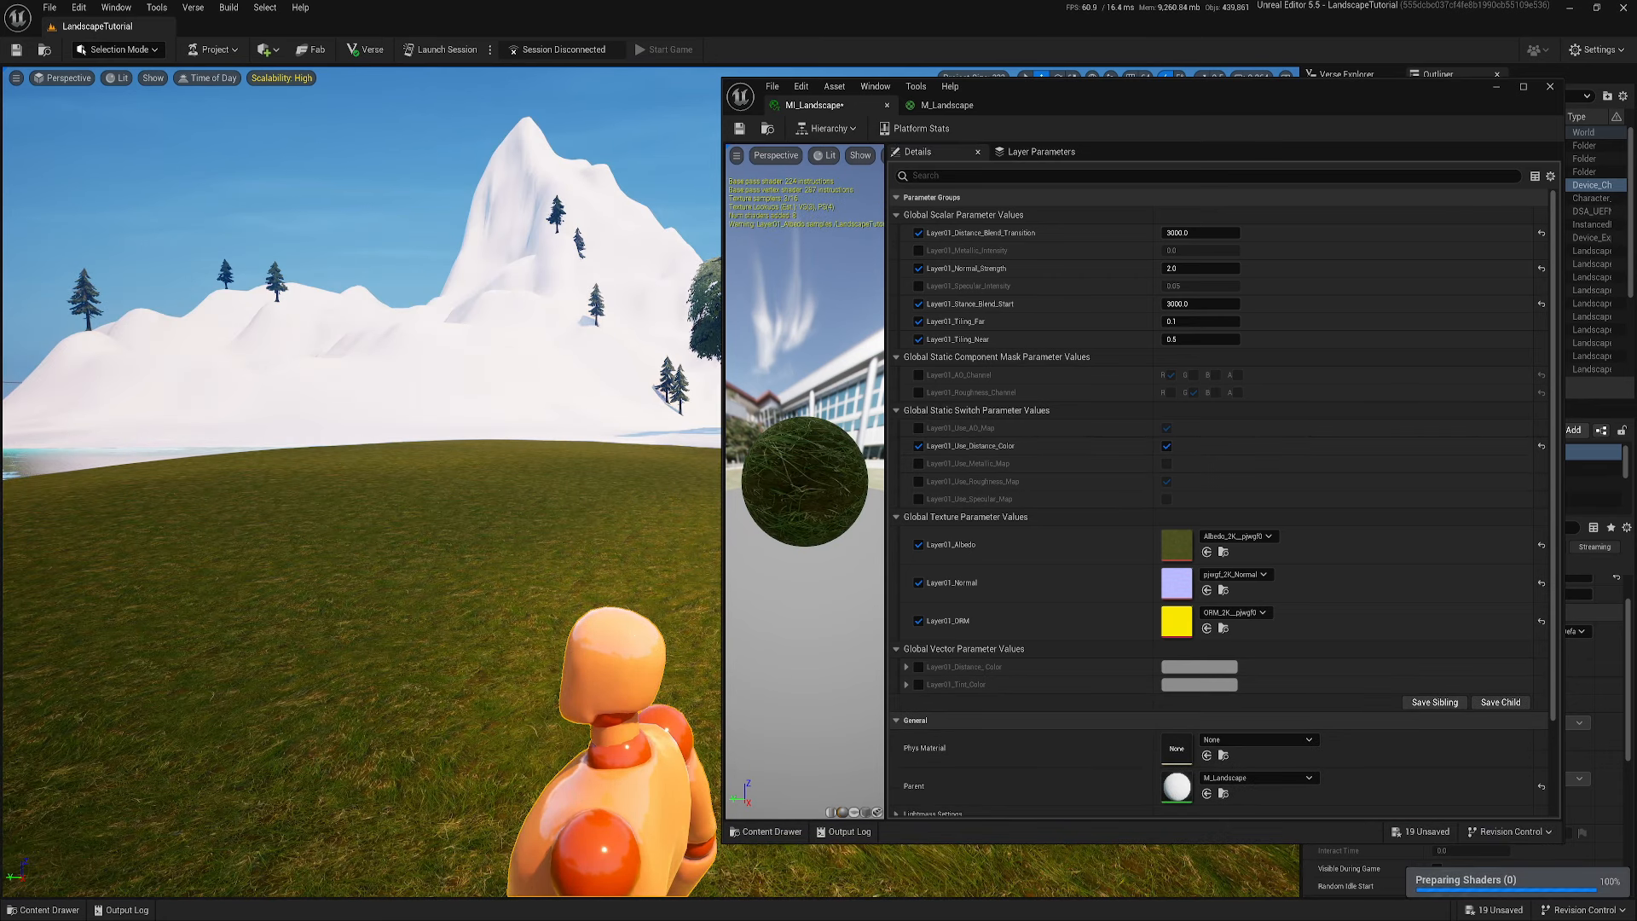
pyautogui.press('e')
pyautogui.moveTo(609, 465)
pyautogui.mouseDown(button='right')
pyautogui.moveTo(631, 511)
pyautogui.moveTo(624, 469)
pyautogui.mouseUp(button='right')
pyautogui.press('s')
pyautogui.scroll(3, 629, 481)
pyautogui.press('d')
pyautogui.press('w')
pyautogui.press('a')
pyautogui.press('e')
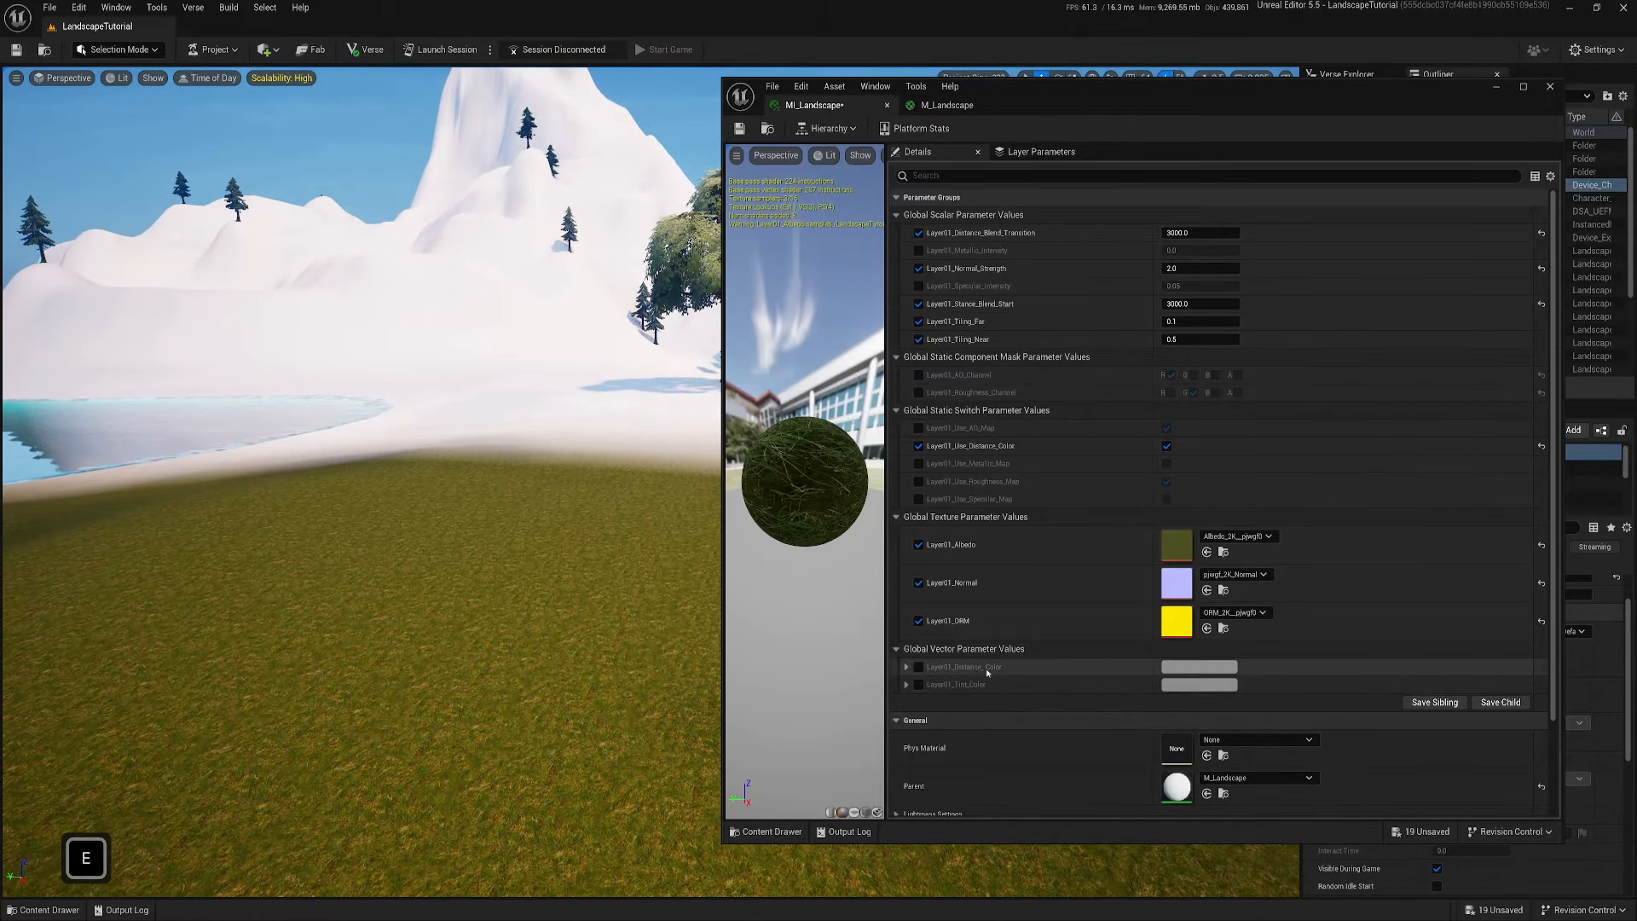
# Override Layer01_Distance_Color with an olive green (hex sRGB 4C5400) sampled from the nearby grass
pyautogui.click(918, 669)
pyautogui.press('q')
pyautogui.moveTo(640, 568); pyautogui.dragTo(639, 644, button='right')
pyautogui.press('d')
pyautogui.press('e')
pyautogui.click(1199, 667)
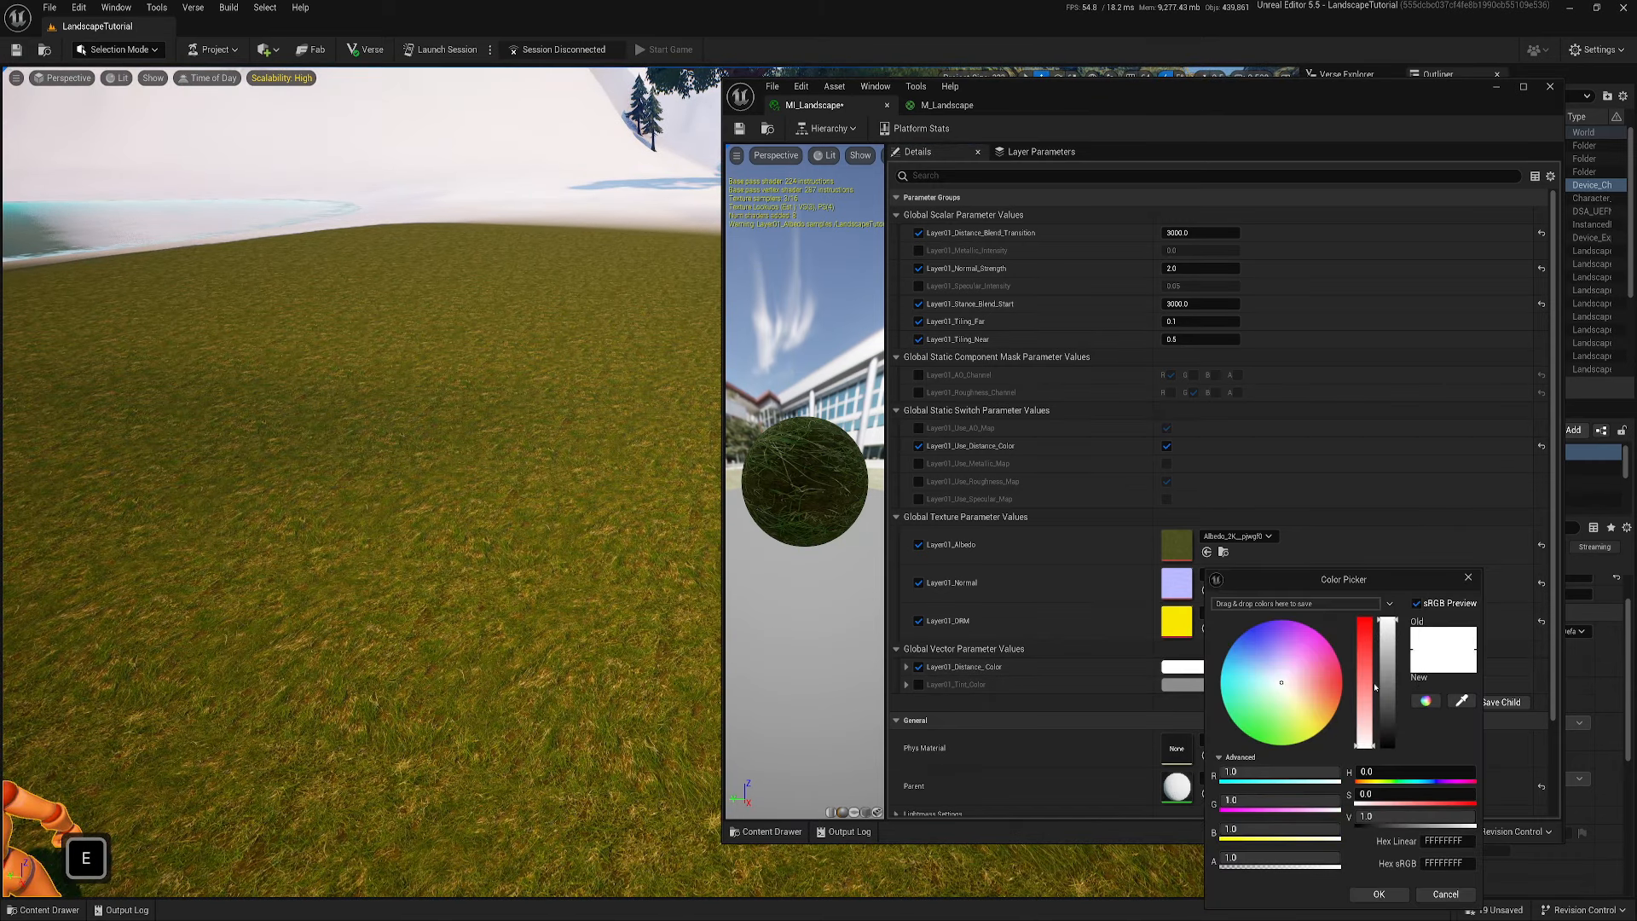
pyautogui.click(1461, 701)
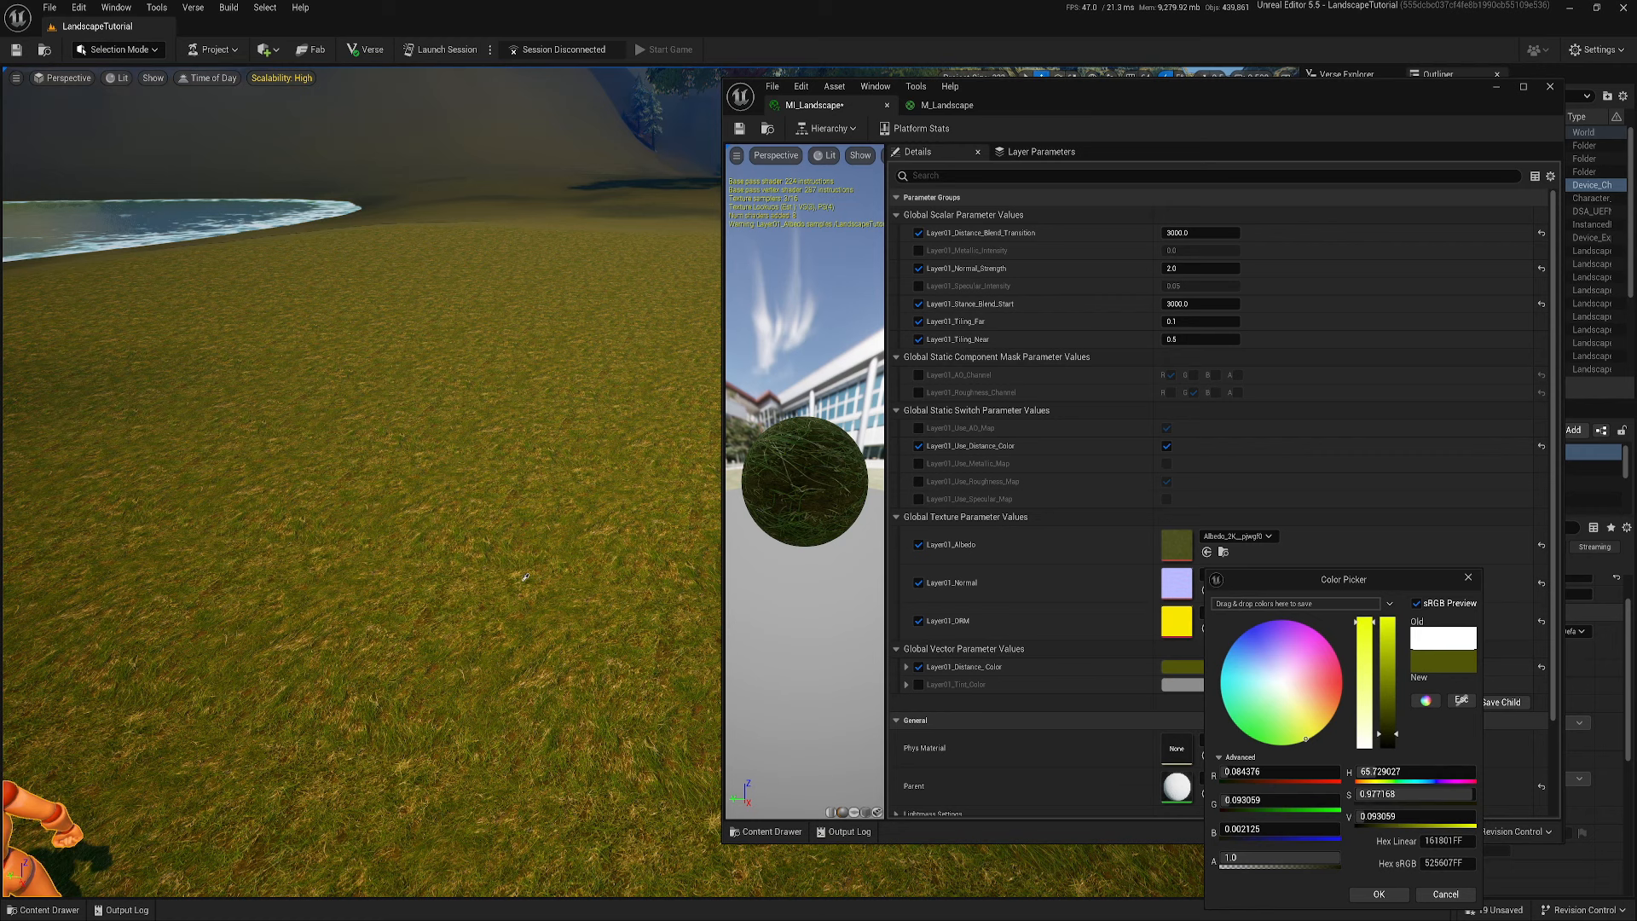
pyautogui.click(525, 587)
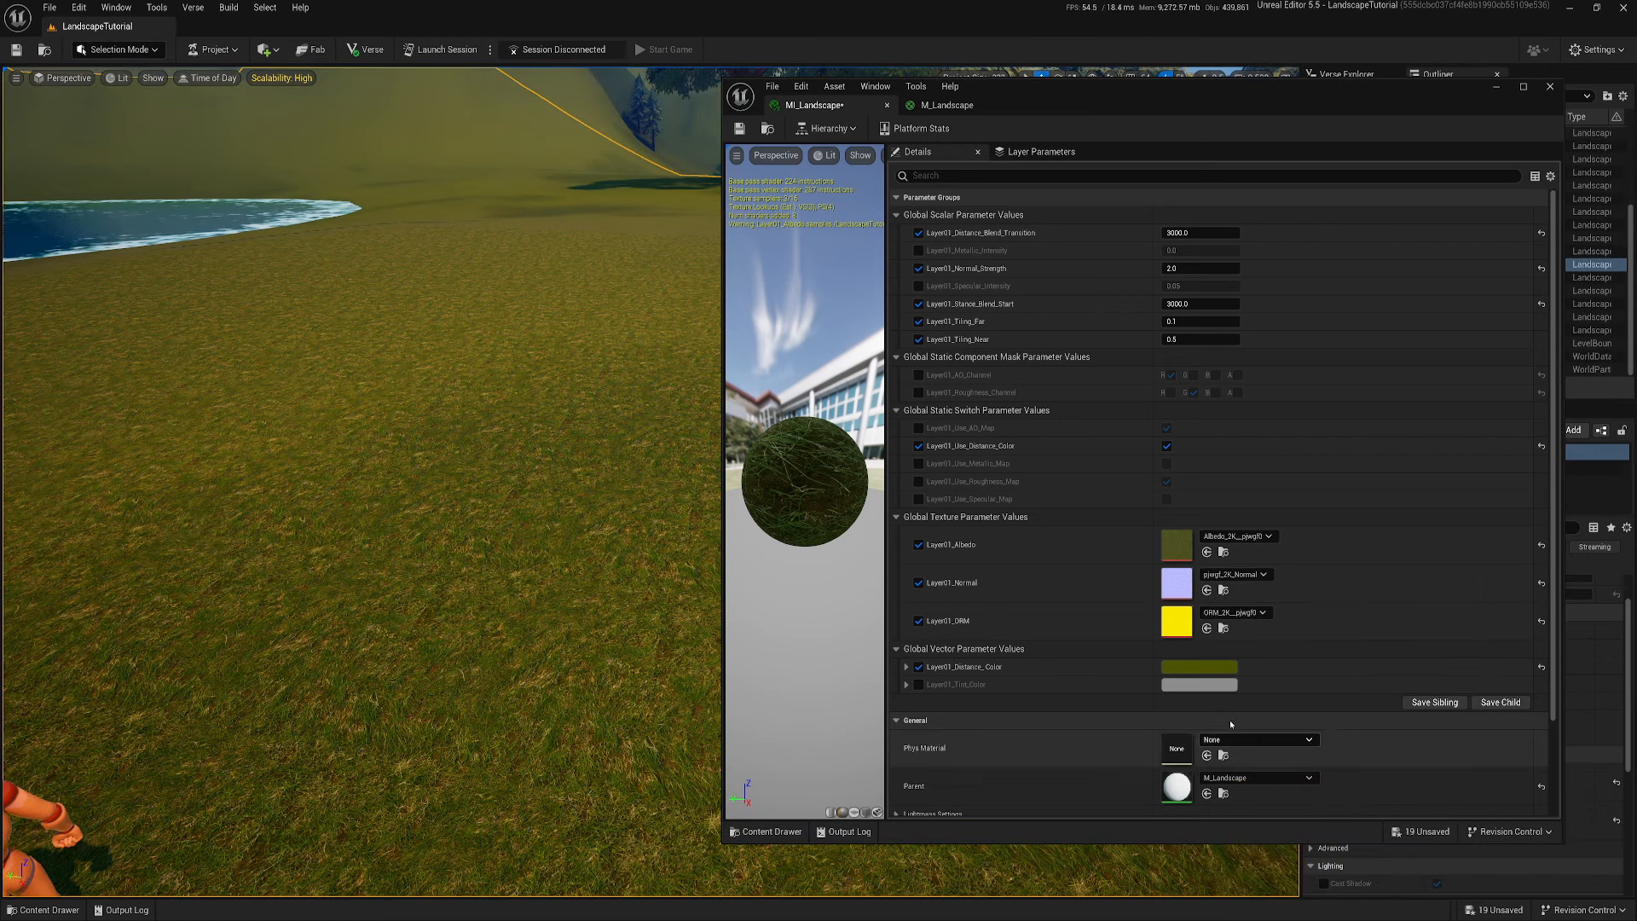
pyautogui.moveTo(523, 598); pyautogui.dragTo(556, 623, button='right')
pyautogui.press('Escape')
# Darken Layer01_Distance_Color slightly to hex sRGB 454C00 to match the nearby grass, and save the material instance
pyautogui.press('e')
pyautogui.press('a')
pyautogui.press('e')
pyautogui.press('w')
pyautogui.press('a')
pyautogui.press('q')
pyautogui.press('w')
pyautogui.press('e')
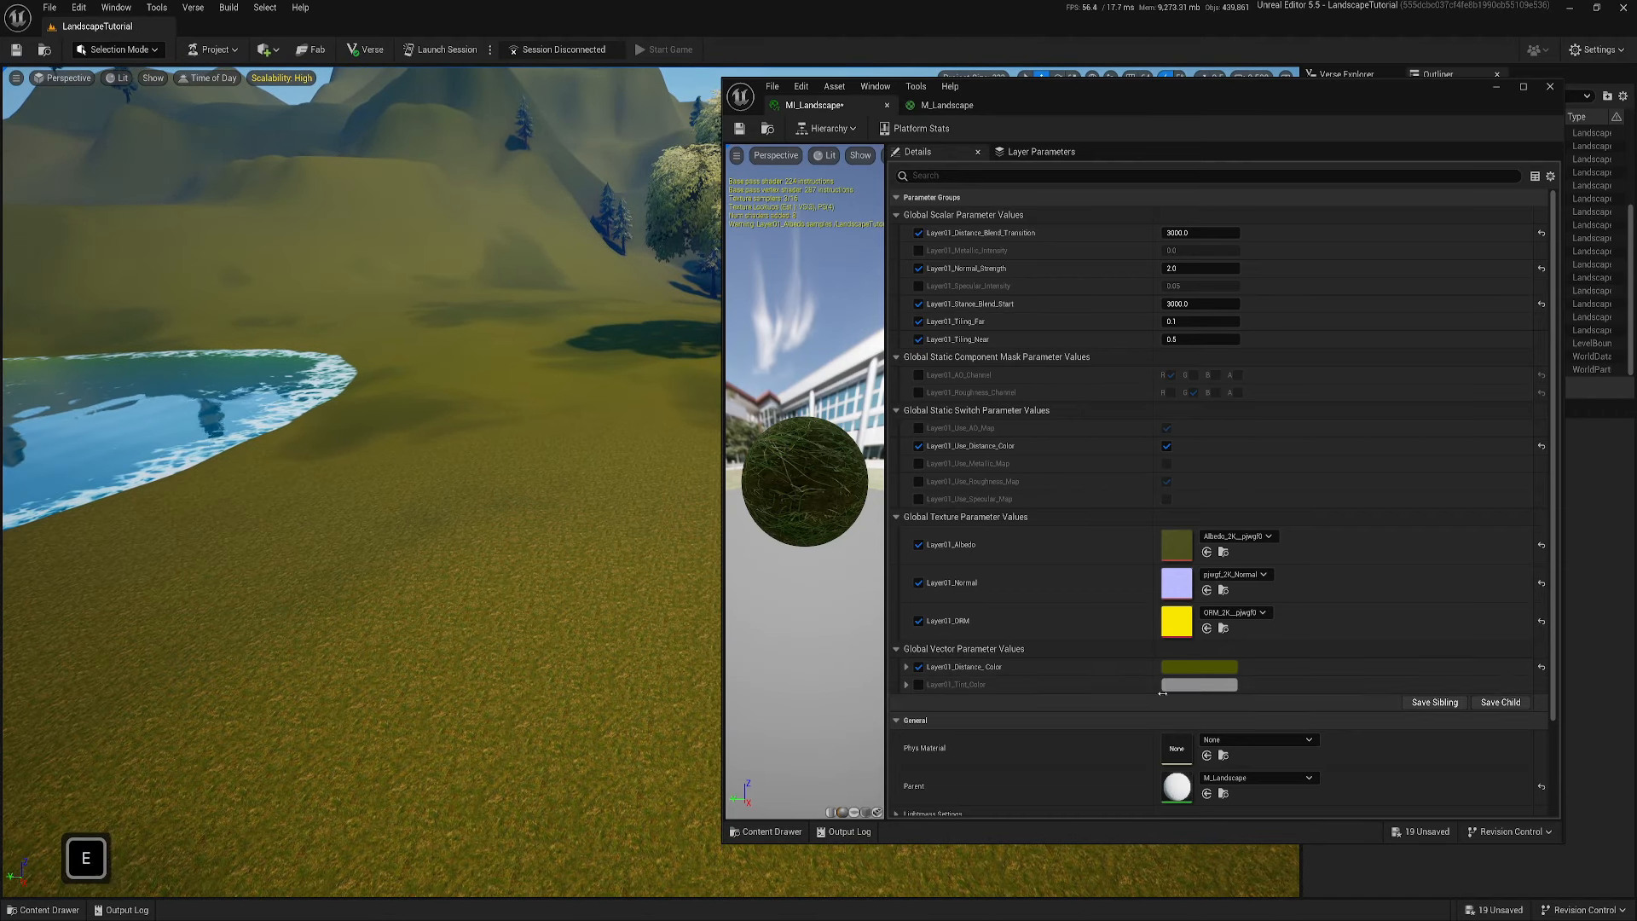
pyautogui.click(1187, 667)
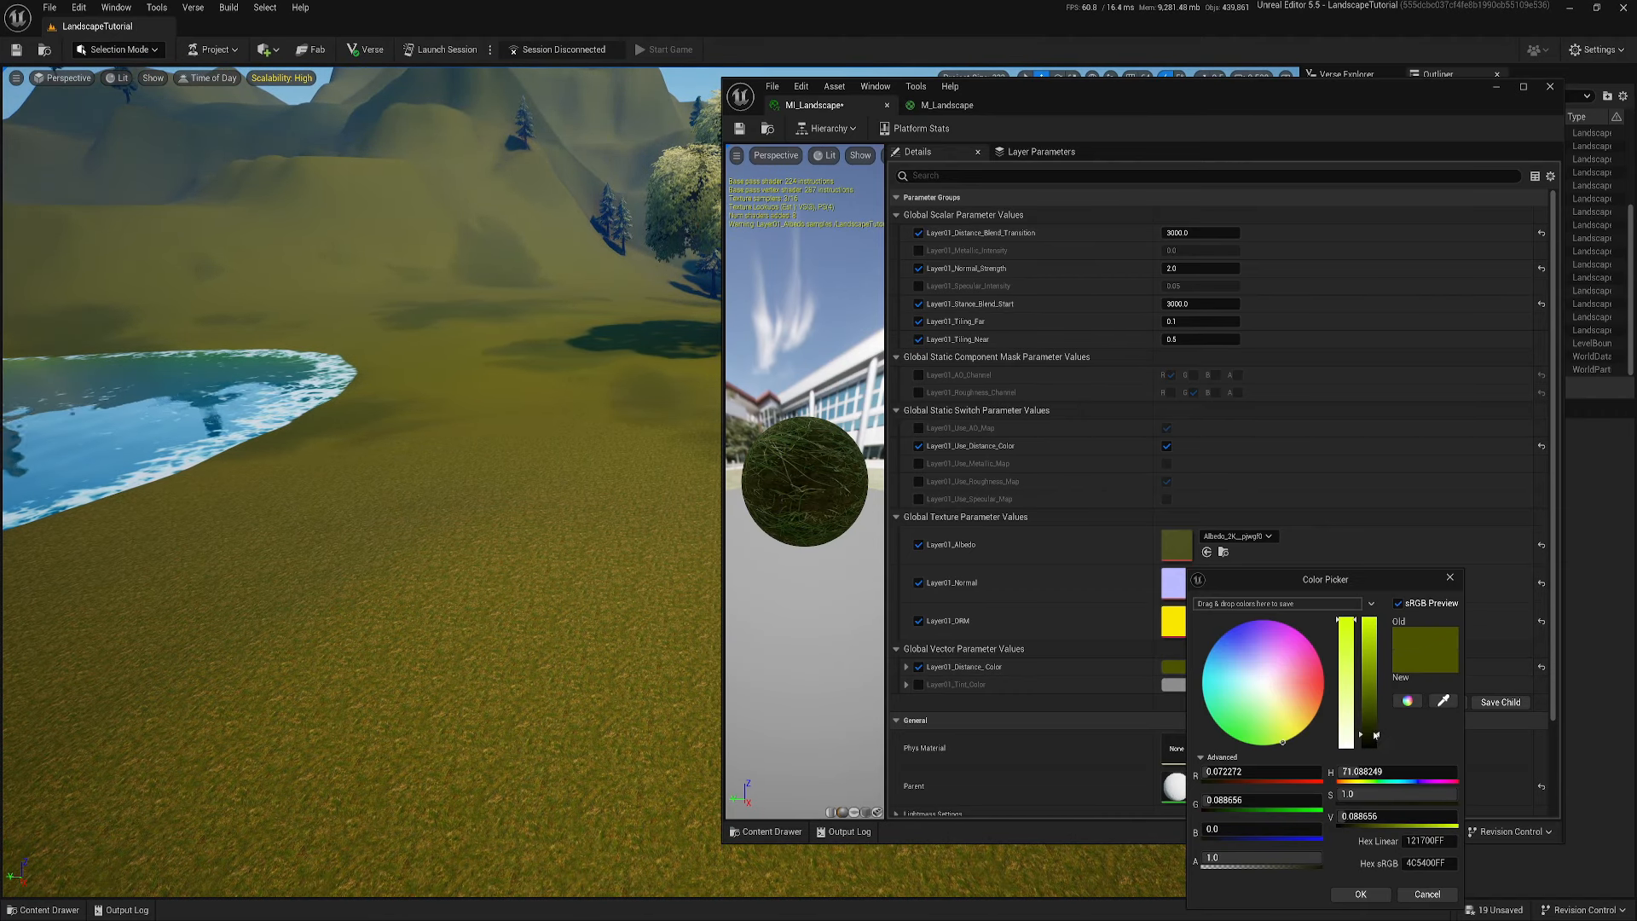
pyautogui.moveTo(1375, 736); pyautogui.dragTo(1374, 737)
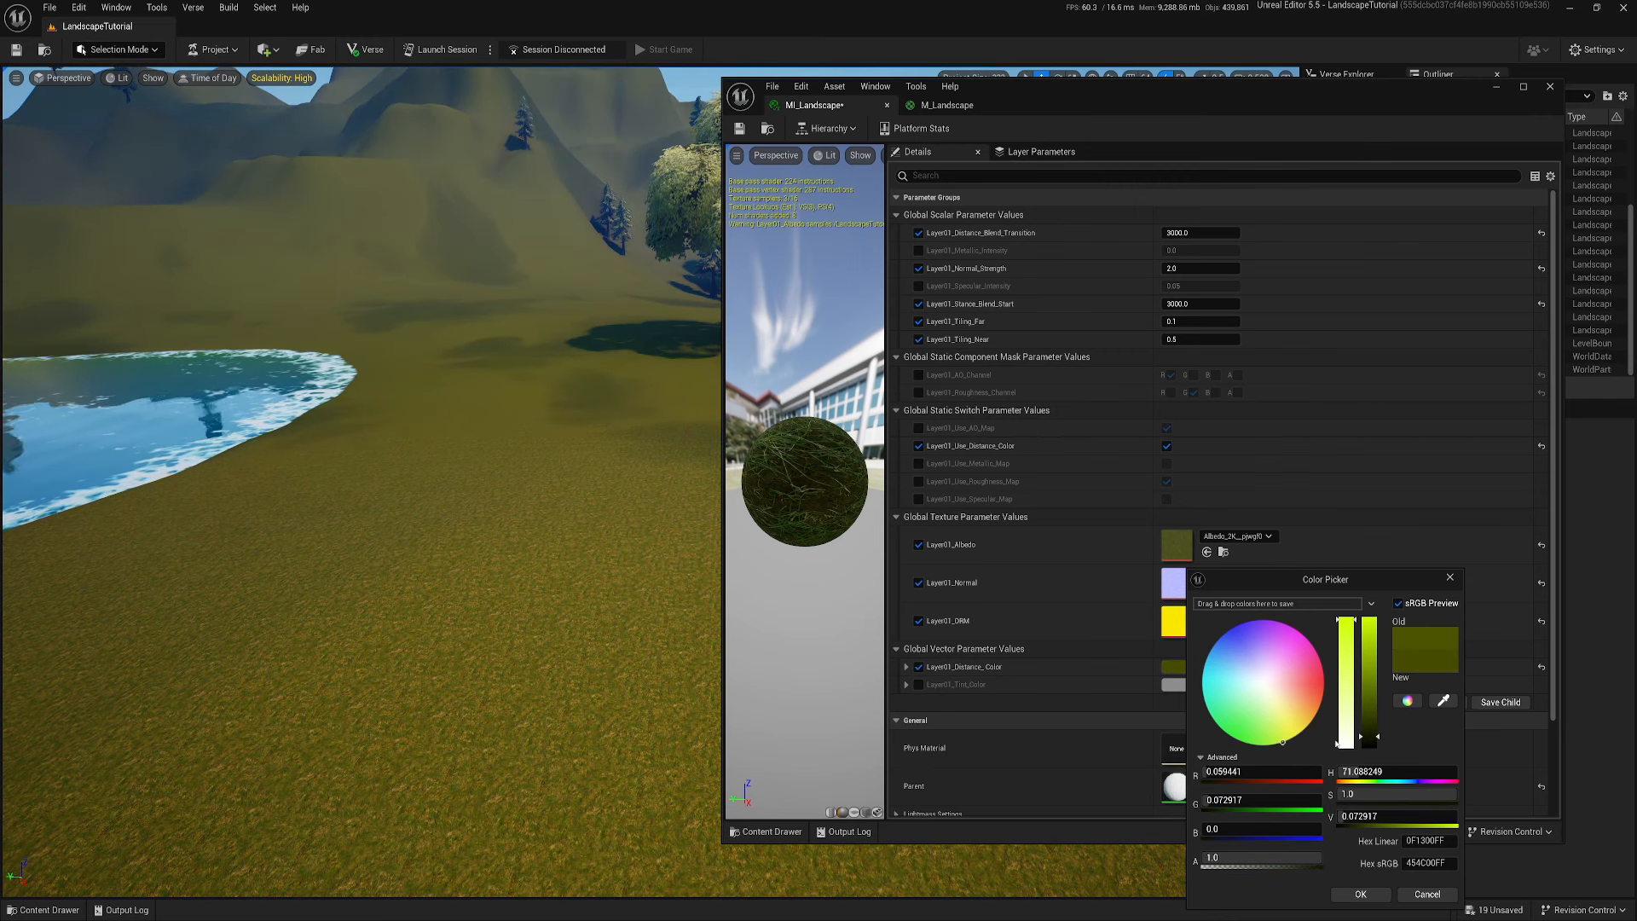
pyautogui.click(1373, 894)
pyautogui.press('s')
# Examine how the solid distance color blends with the near grass across the lakeside and mountains from several viewpoints
pyautogui.moveTo(639, 380); pyautogui.dragTo(597, 339, button='right')
pyautogui.press('d')
pyautogui.press('e')
pyautogui.press('w')
pyautogui.press('d')
pyautogui.press('s')
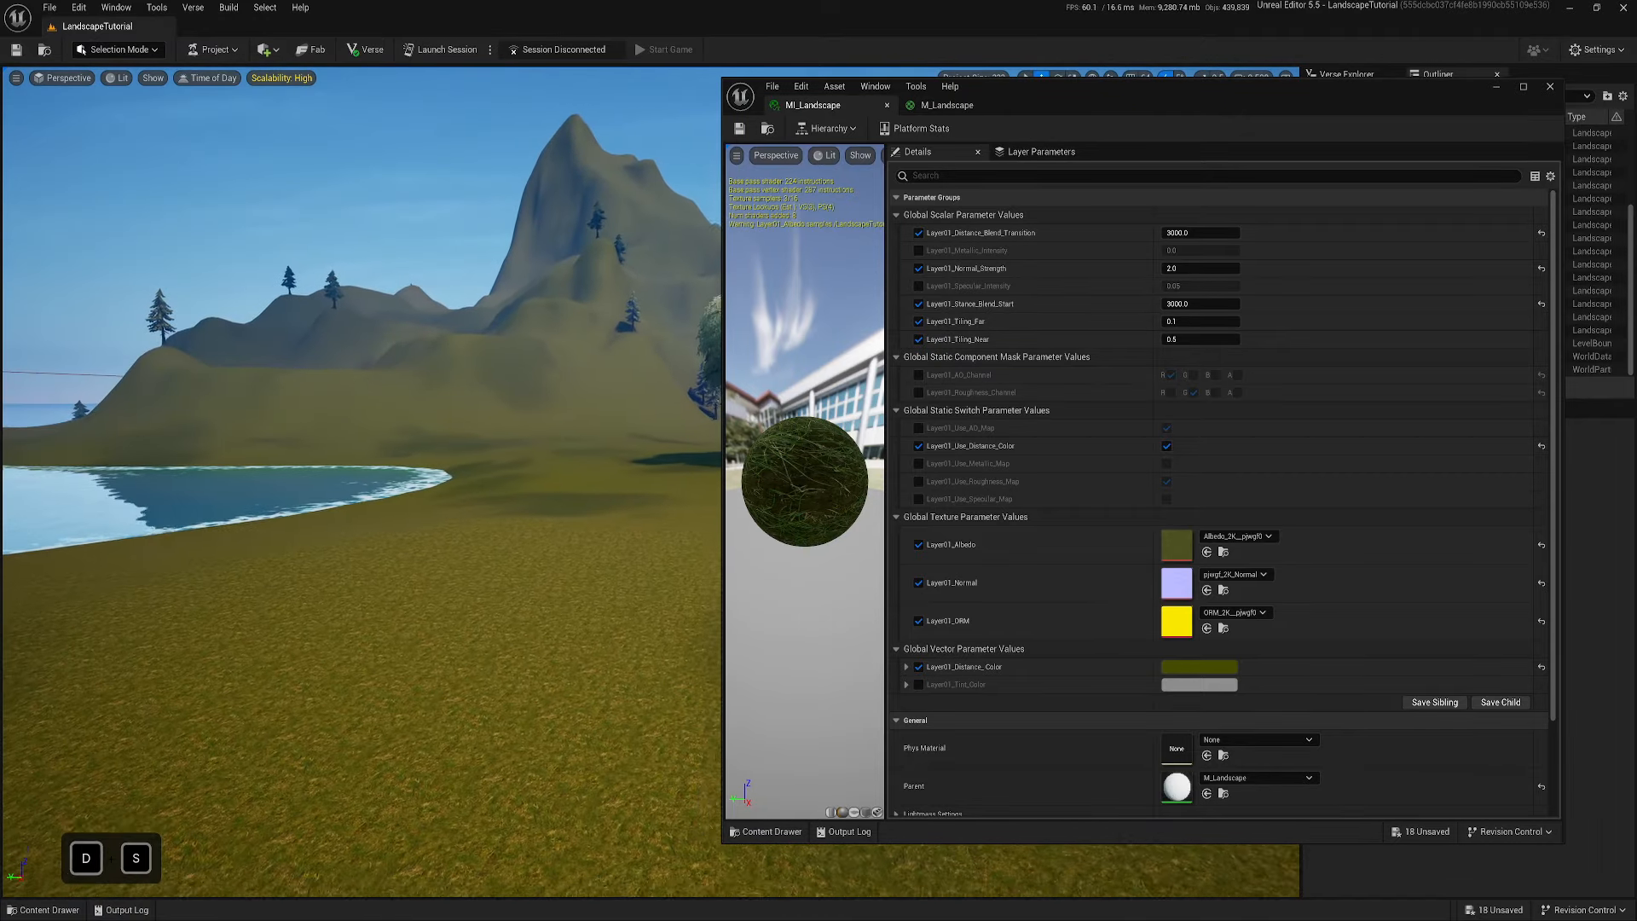
pyautogui.press('a')
pyautogui.moveTo(447, 366)
pyautogui.mouseDown(button='right')
pyautogui.moveTo(478, 359)
pyautogui.moveTo(439, 387)
pyautogui.mouseUp(button='right')
pyautogui.press('e')
pyautogui.press('w')
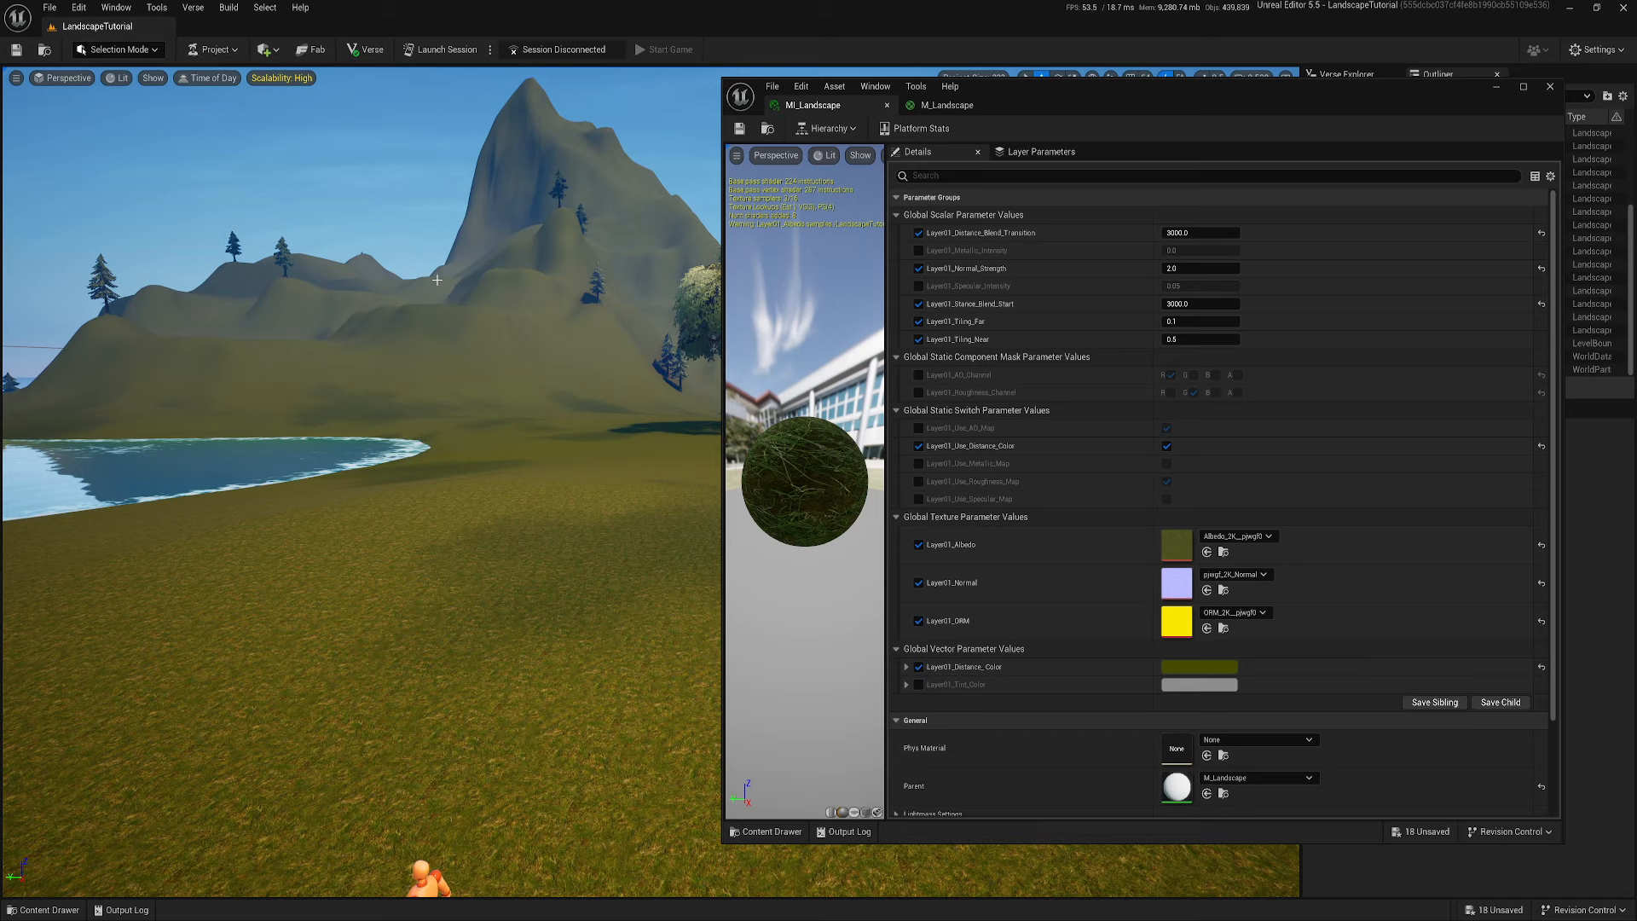
pyautogui.press('a')
pyautogui.moveTo(576, 286); pyautogui.dragTo(584, 286, button='right')
pyautogui.press('s')
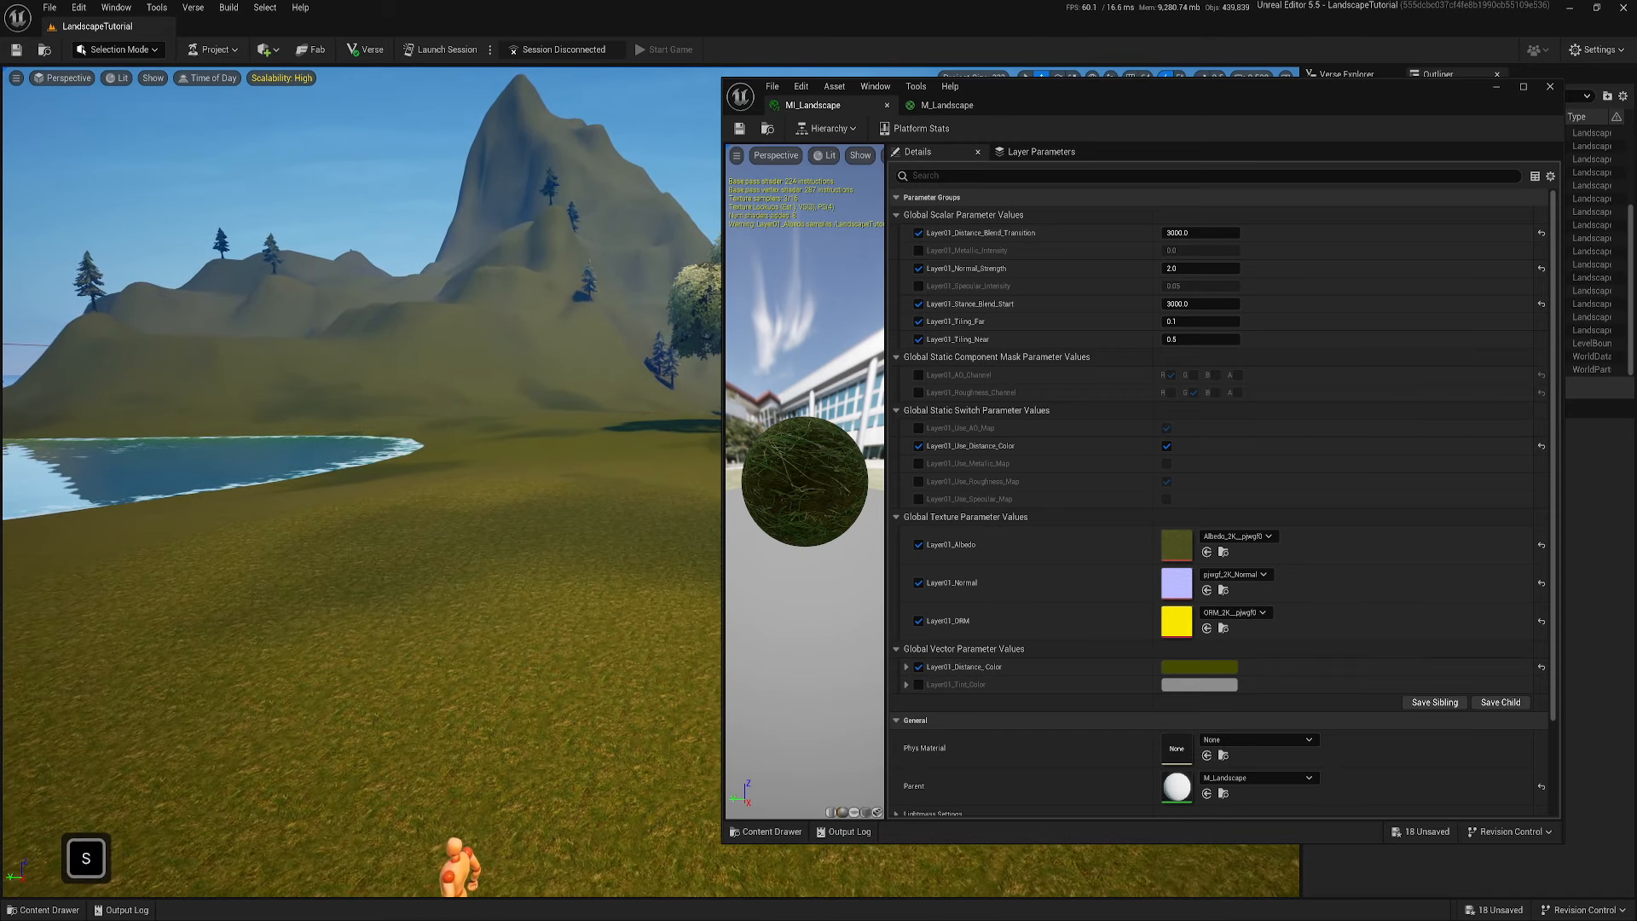
pyautogui.moveTo(344, 397); pyautogui.dragTo(344, 398, button='right')
pyautogui.press('s')
pyautogui.press('e')
pyautogui.moveTo(563, 396); pyautogui.dragTo(443, 404, button='right')
pyautogui.press('a')
pyautogui.press('q')
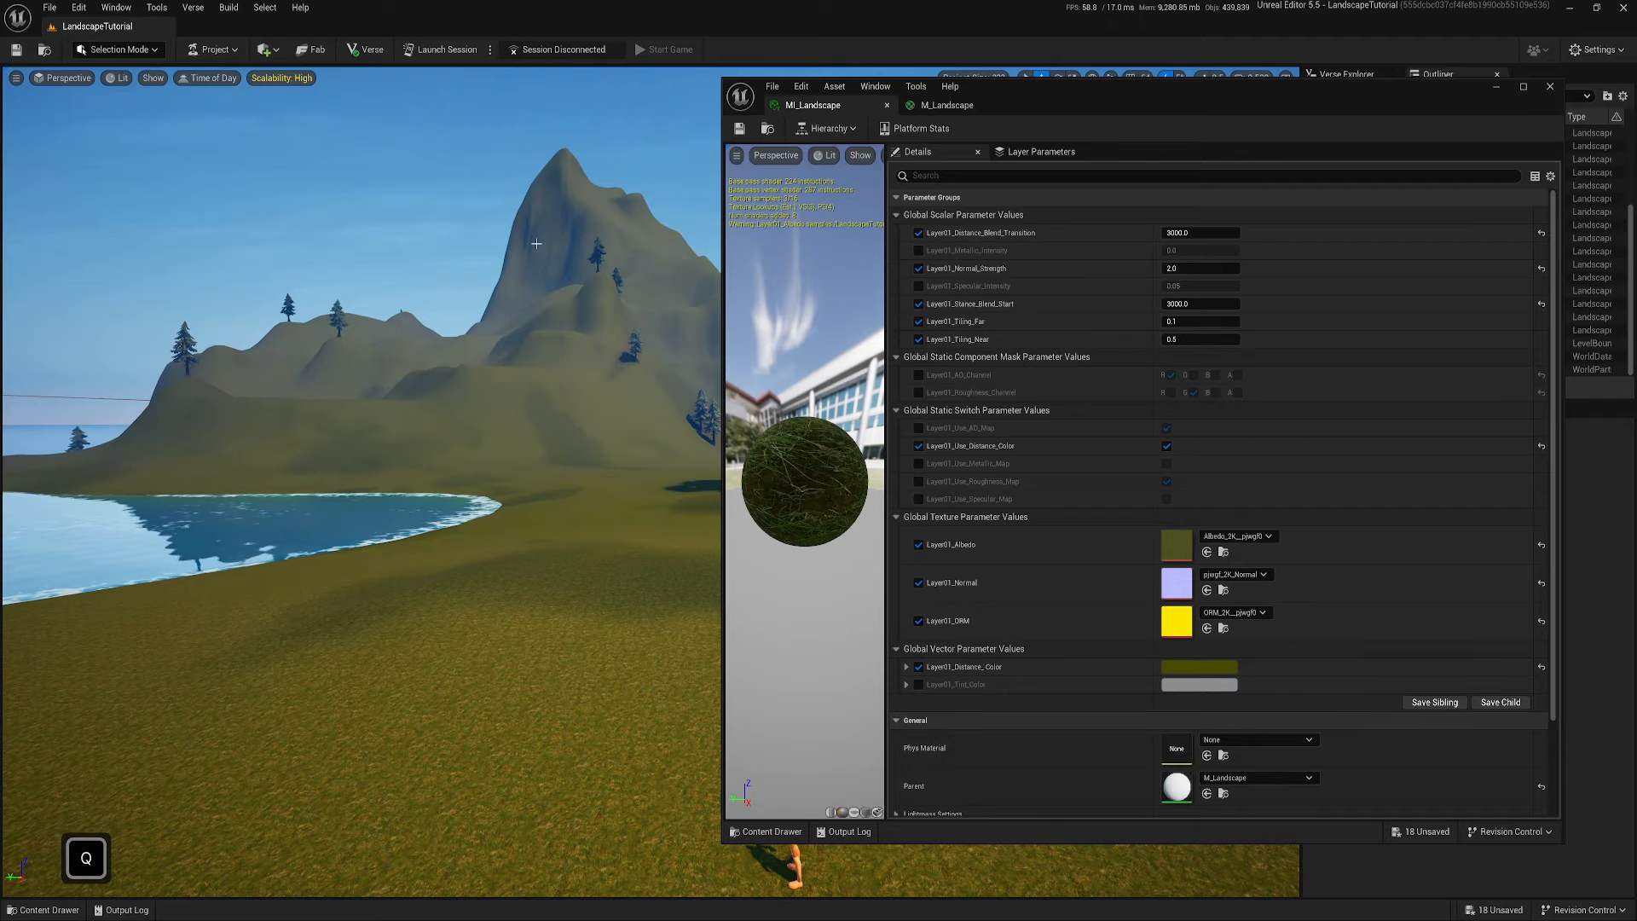
pyautogui.press('w')
pyautogui.press('a')
pyautogui.moveTo(536, 244); pyautogui.dragTo(536, 256, button='right')
pyautogui.press('d')
pyautogui.press('e')
pyautogui.press('a')
pyautogui.press('s')
pyautogui.press('q')
pyautogui.press('d')
pyautogui.scroll(3, 535, 256)
pyautogui.press('w')
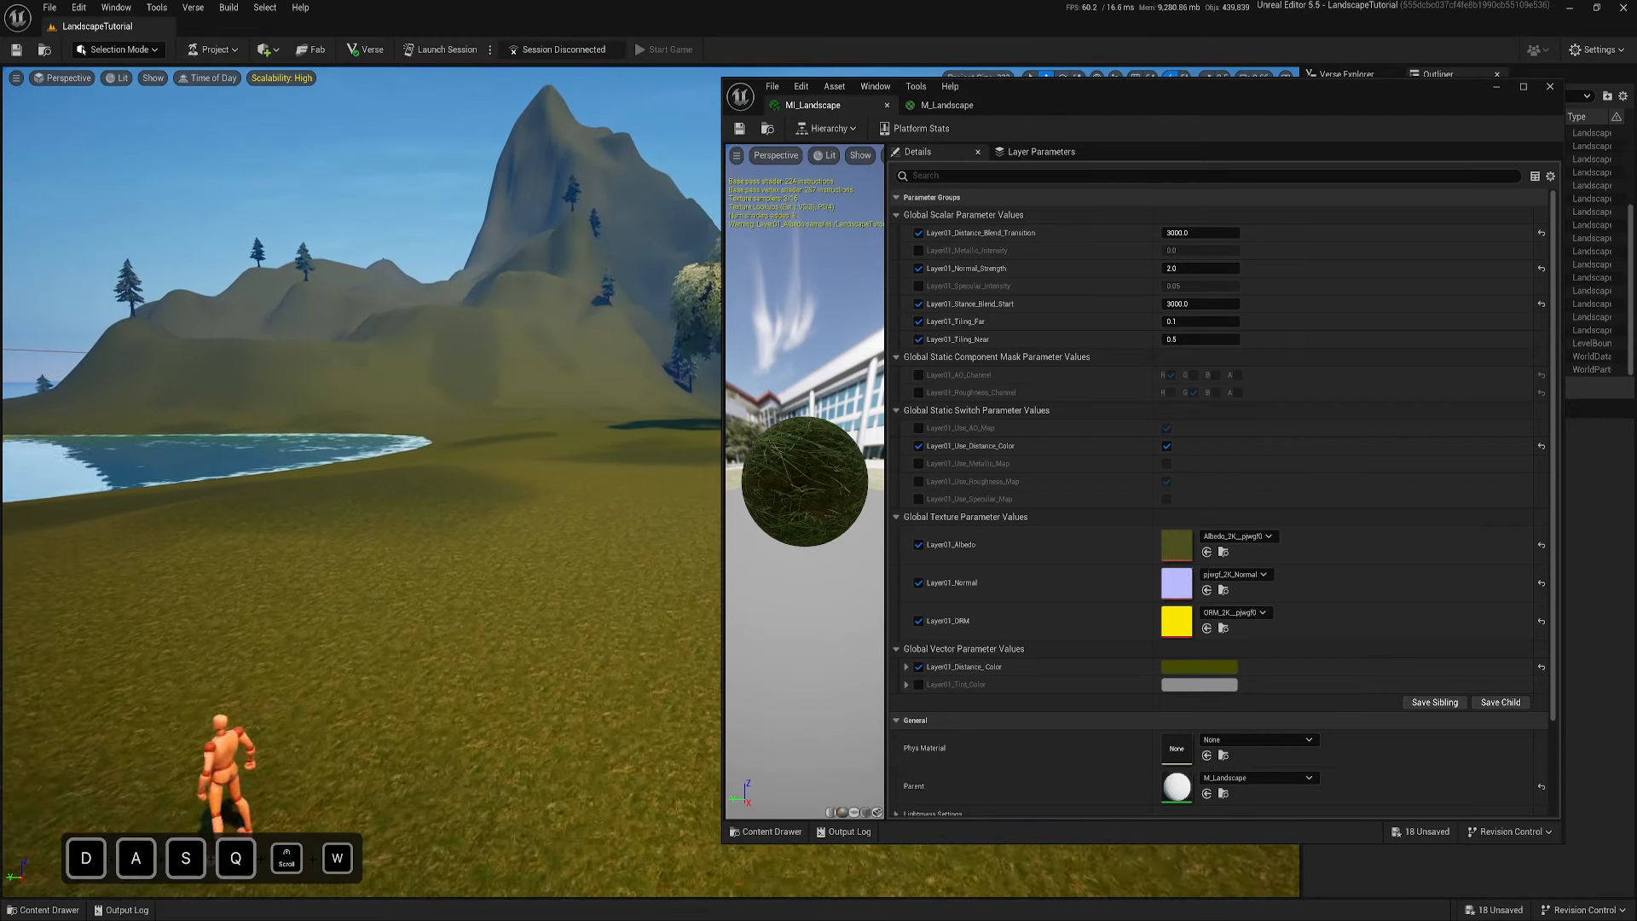
pyautogui.press('w')
pyautogui.moveTo(537, 491); pyautogui.dragTo(538, 490, button='right')
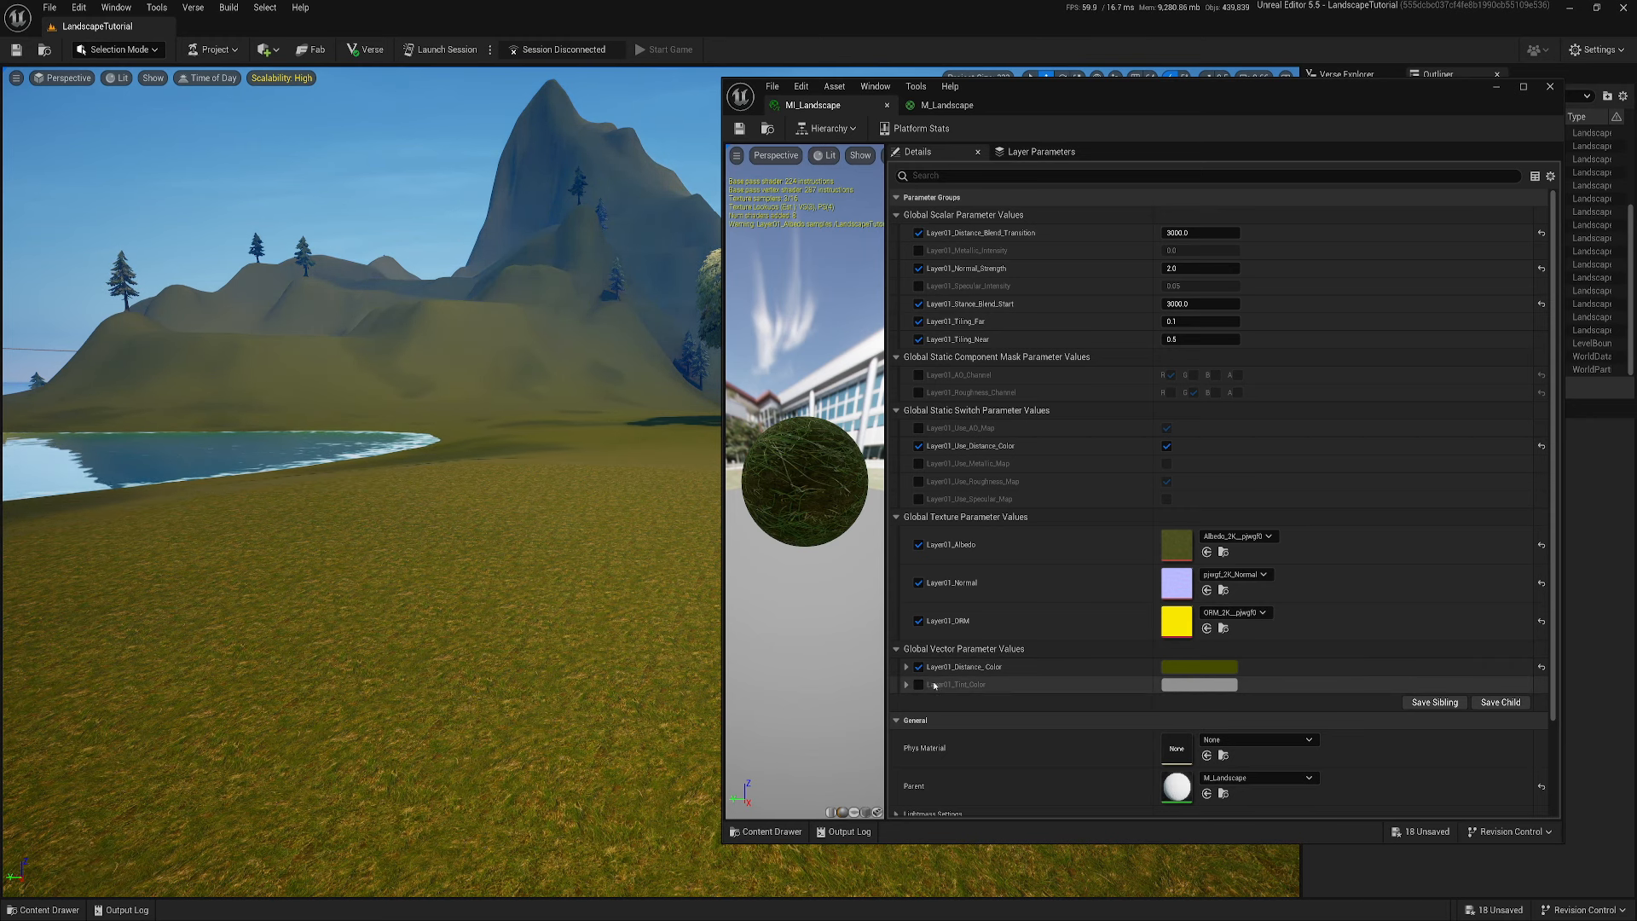
# Disable Layer01_Use_Distance_Color, remove its override, and view the textured mountains across the lake
pyautogui.click(1166, 446)
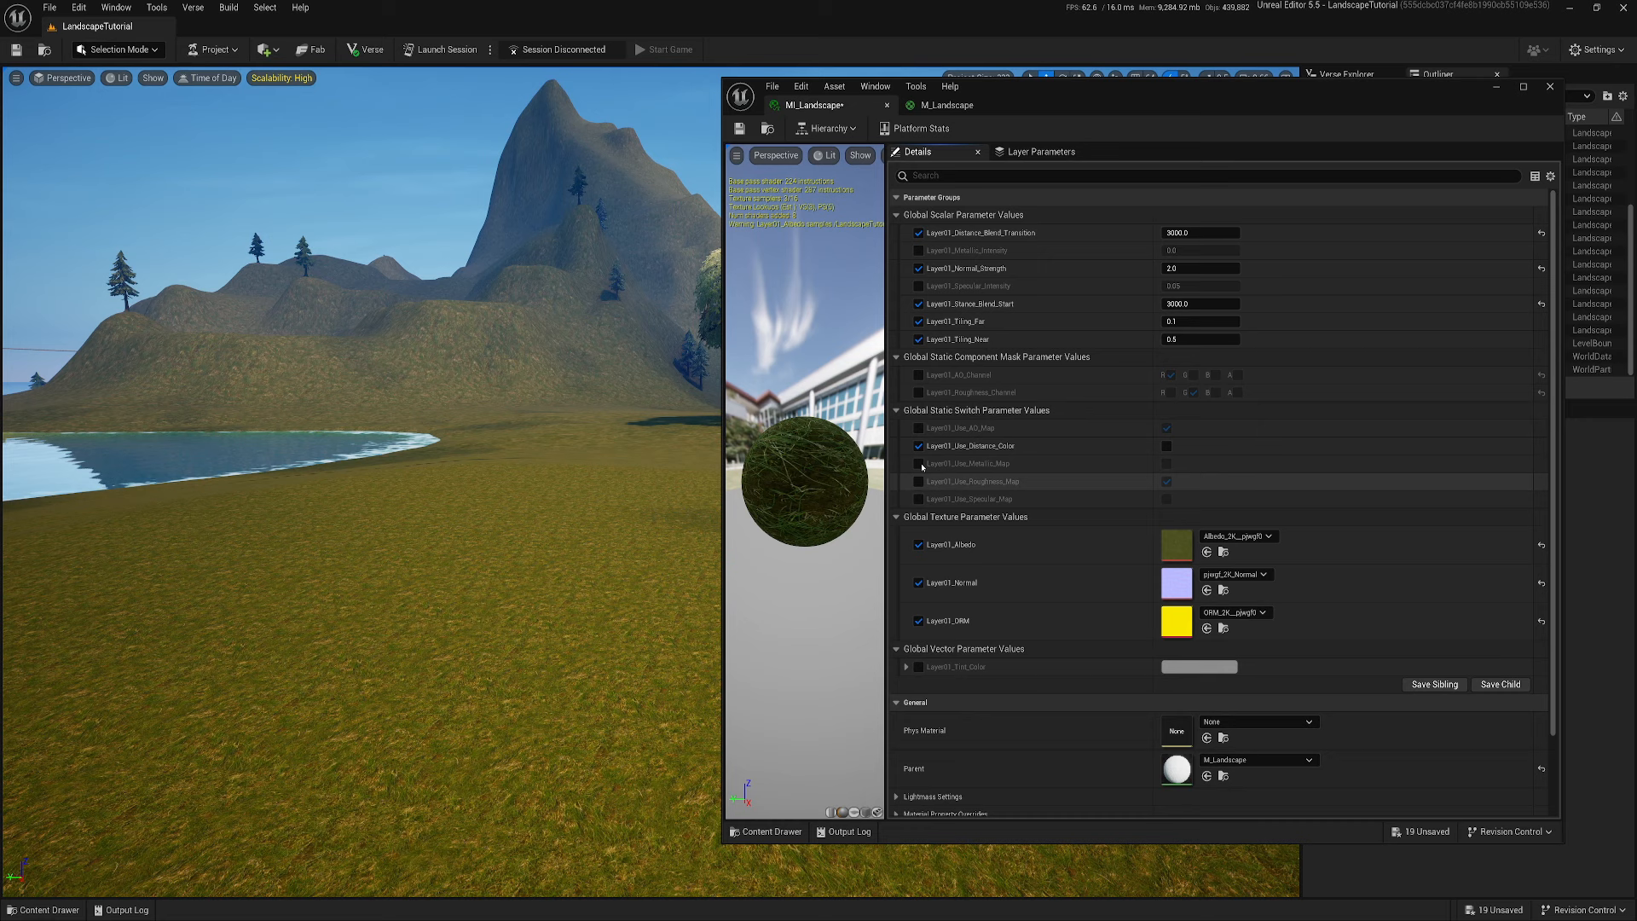
pyautogui.click(918, 446)
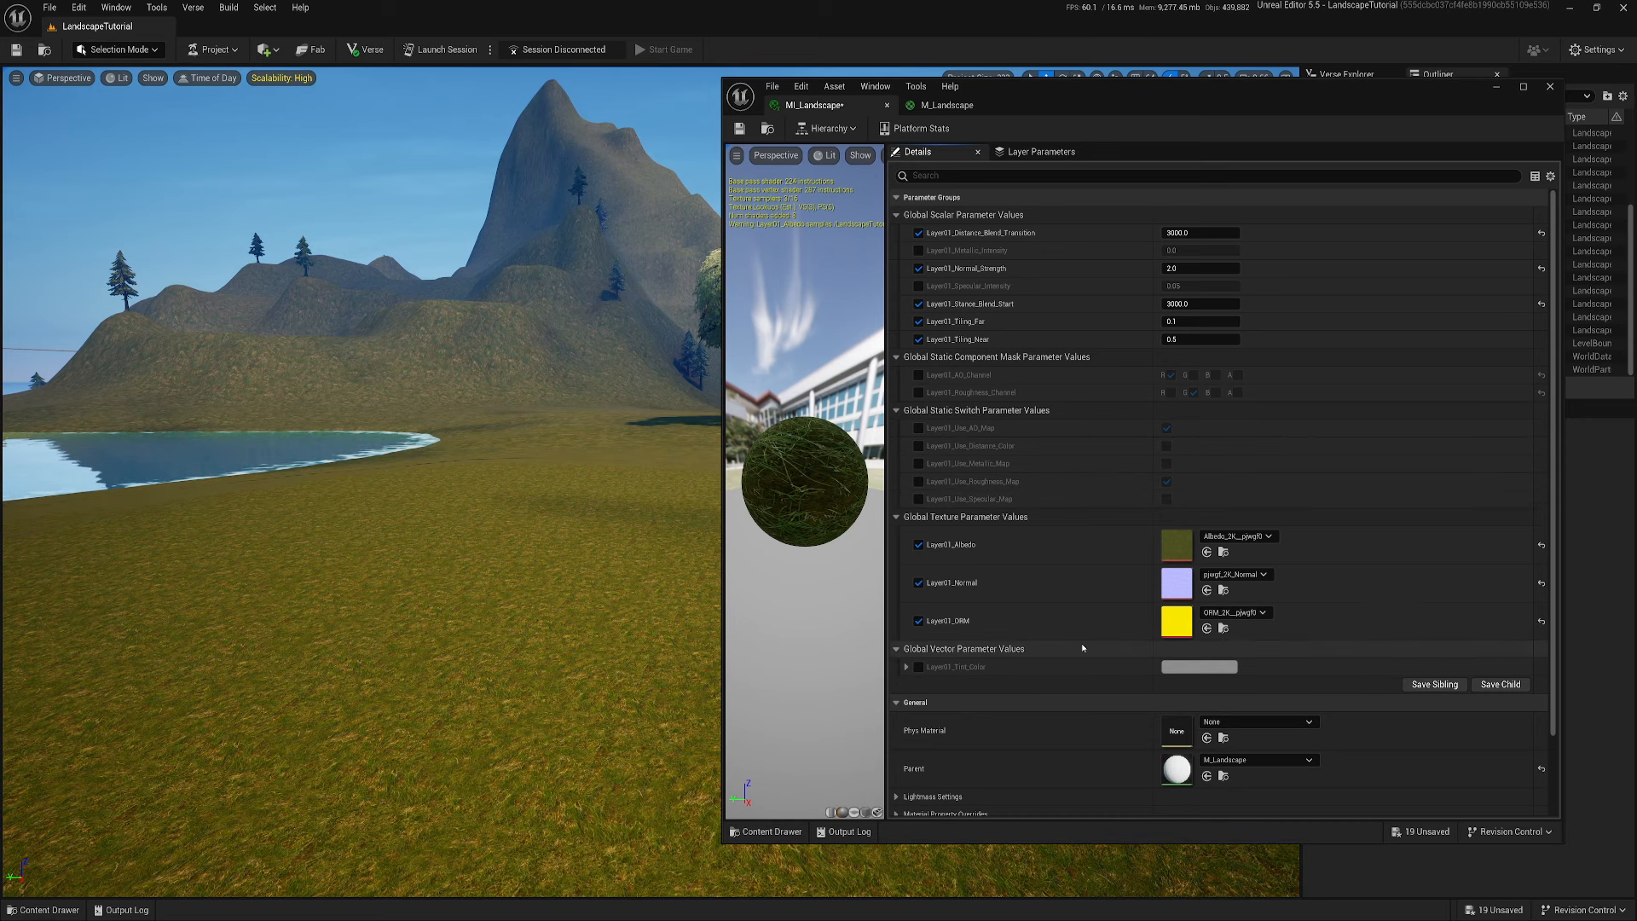
pyautogui.press('w')
pyautogui.press('e')
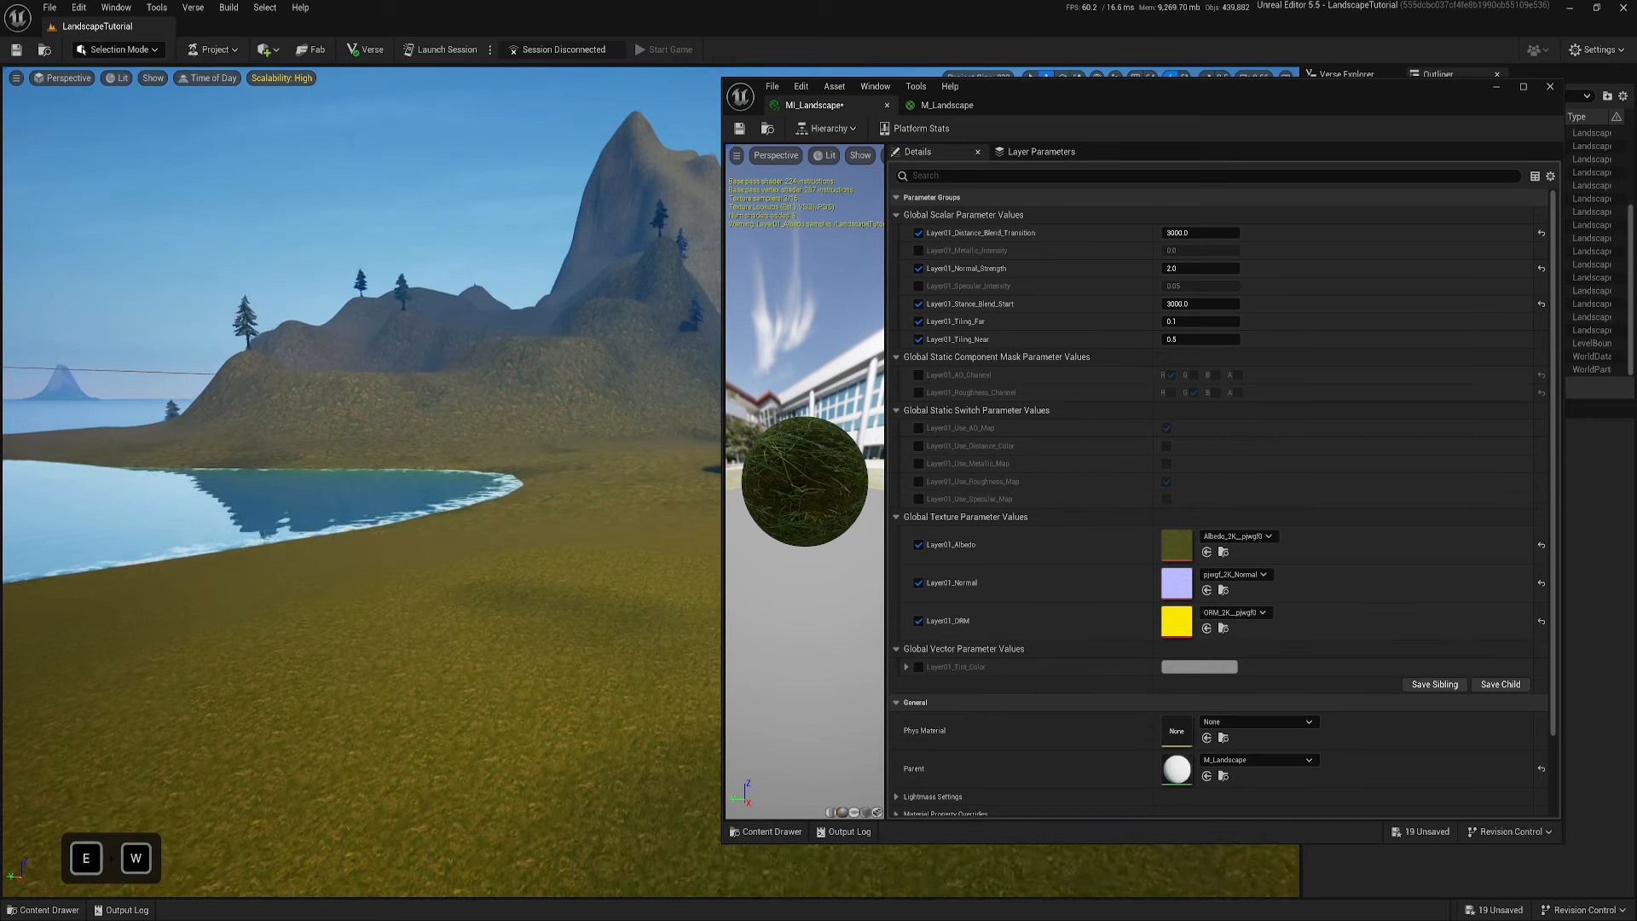
# Examine the textured grass on the nearby slopes and distant hills around the lake from several viewpoints
pyautogui.press('d')
pyautogui.scroll(3, 363, 482)
pyautogui.press('q')
pyautogui.press('a')
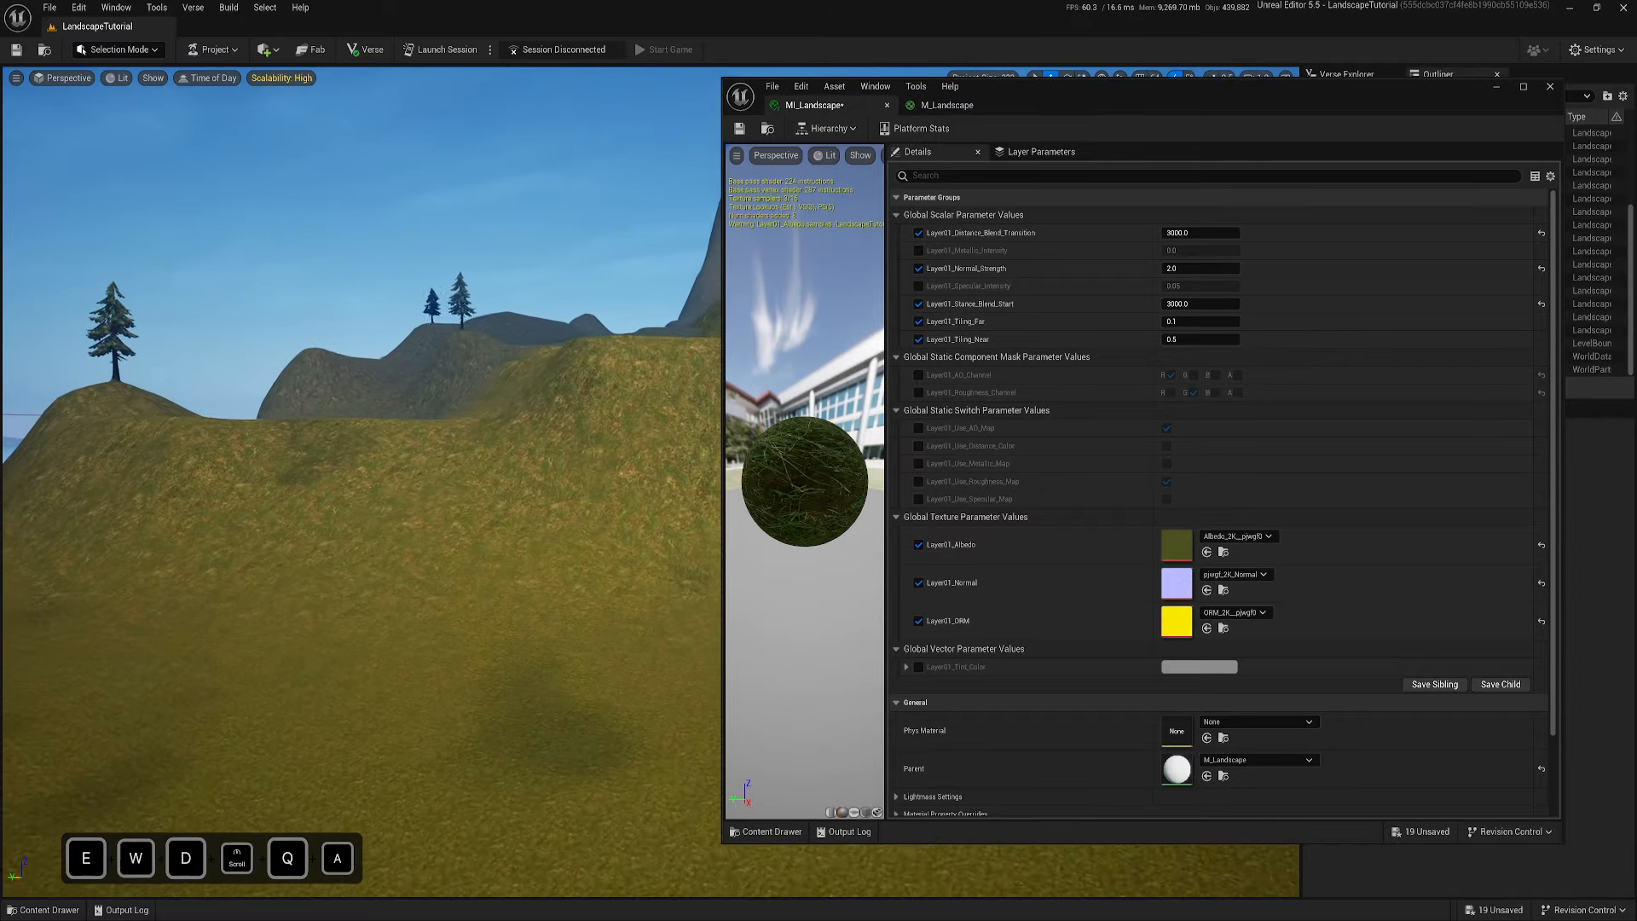
pyautogui.press('s')
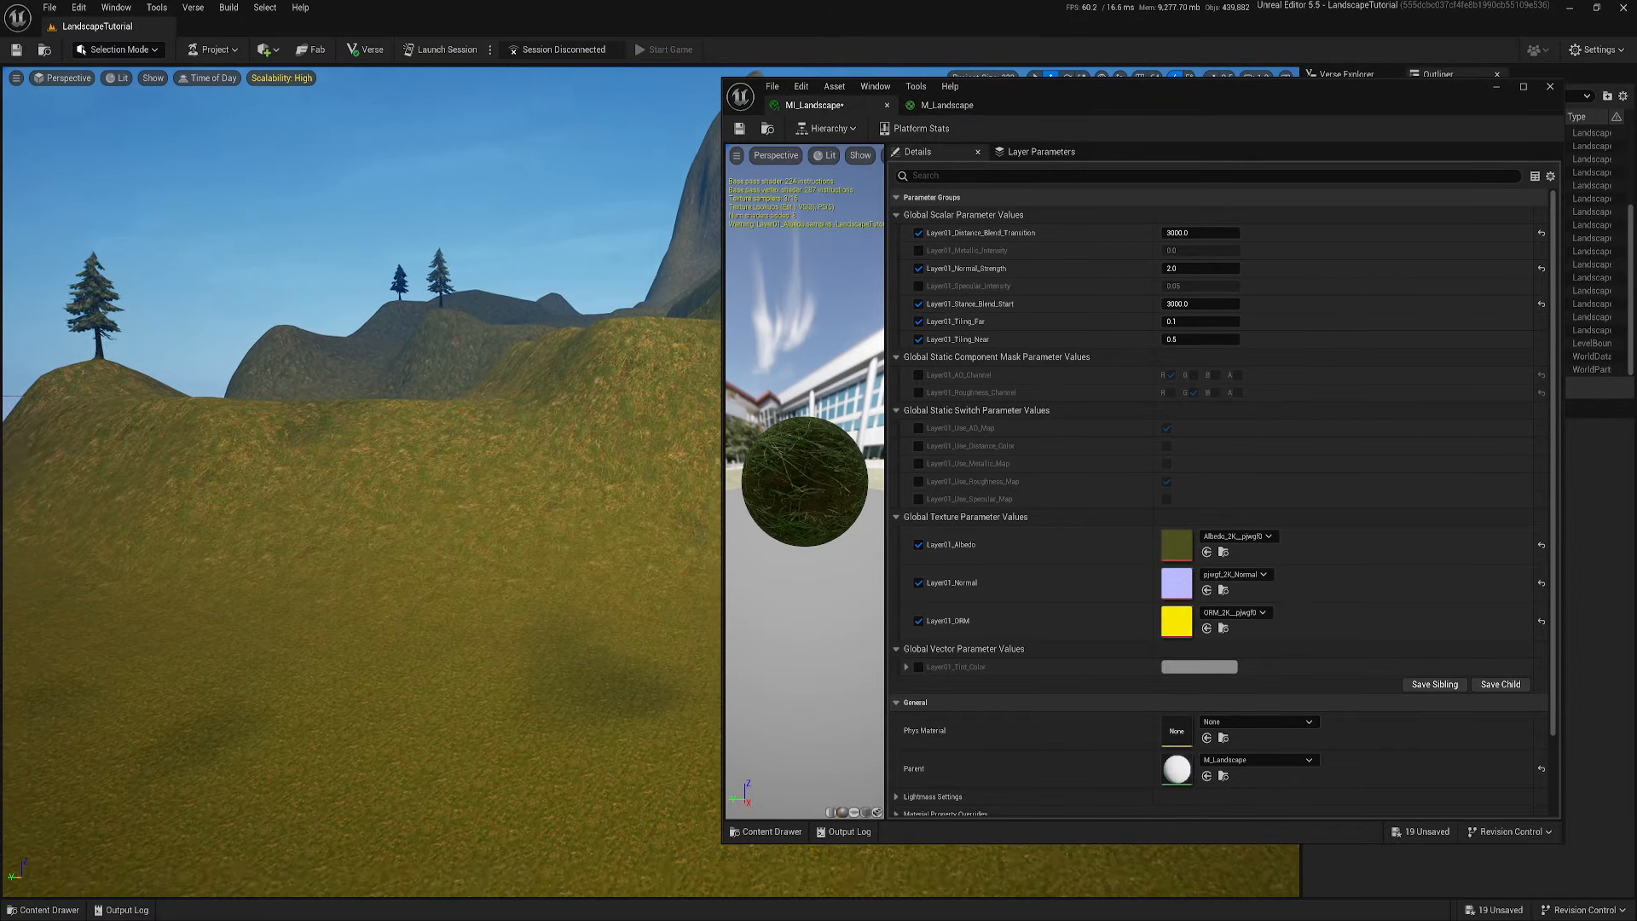
pyautogui.press('s')
pyautogui.press('e')
pyautogui.press('a')
pyautogui.press('e')
pyautogui.press('a')
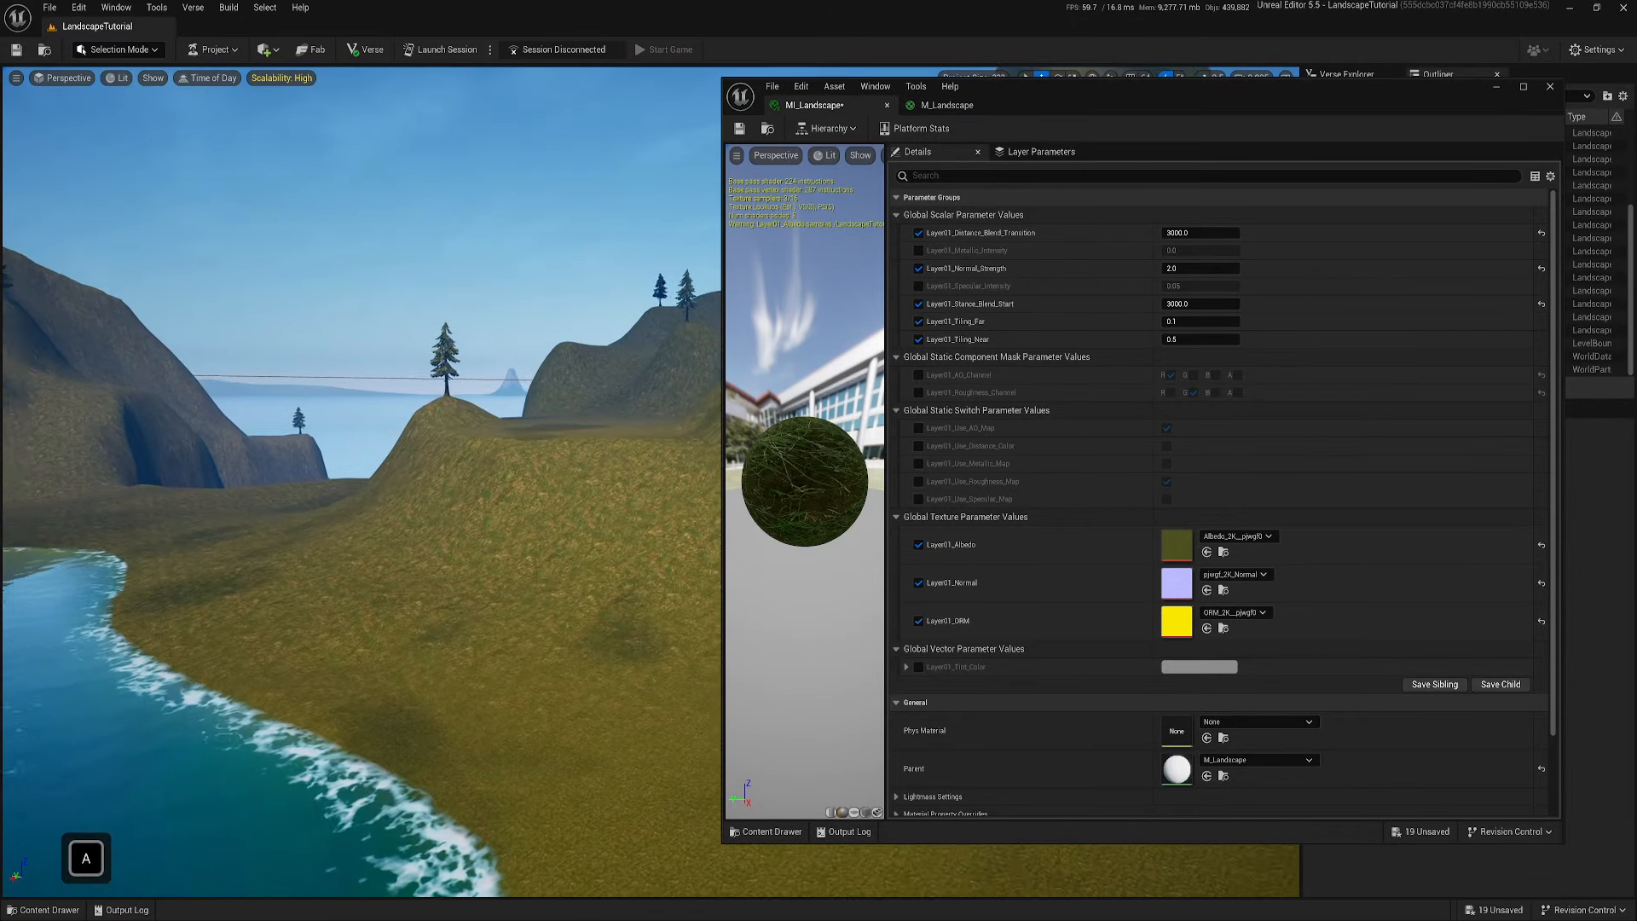
pyautogui.press('w')
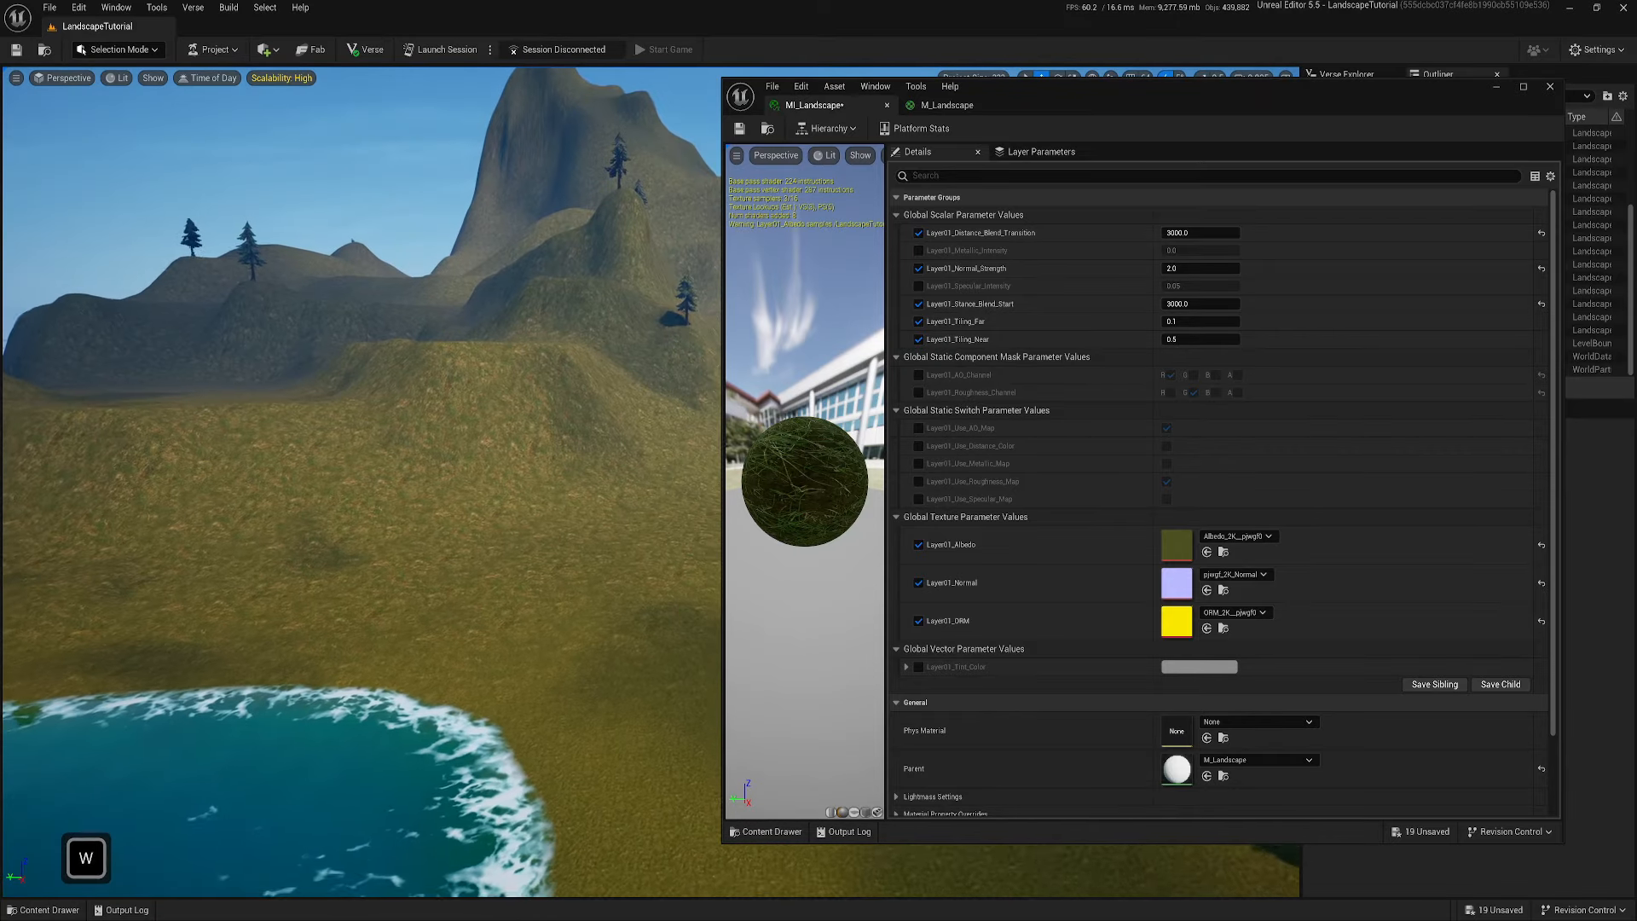
pyautogui.press('e')
pyautogui.press('q')
pyautogui.press('s')
pyautogui.press('a')
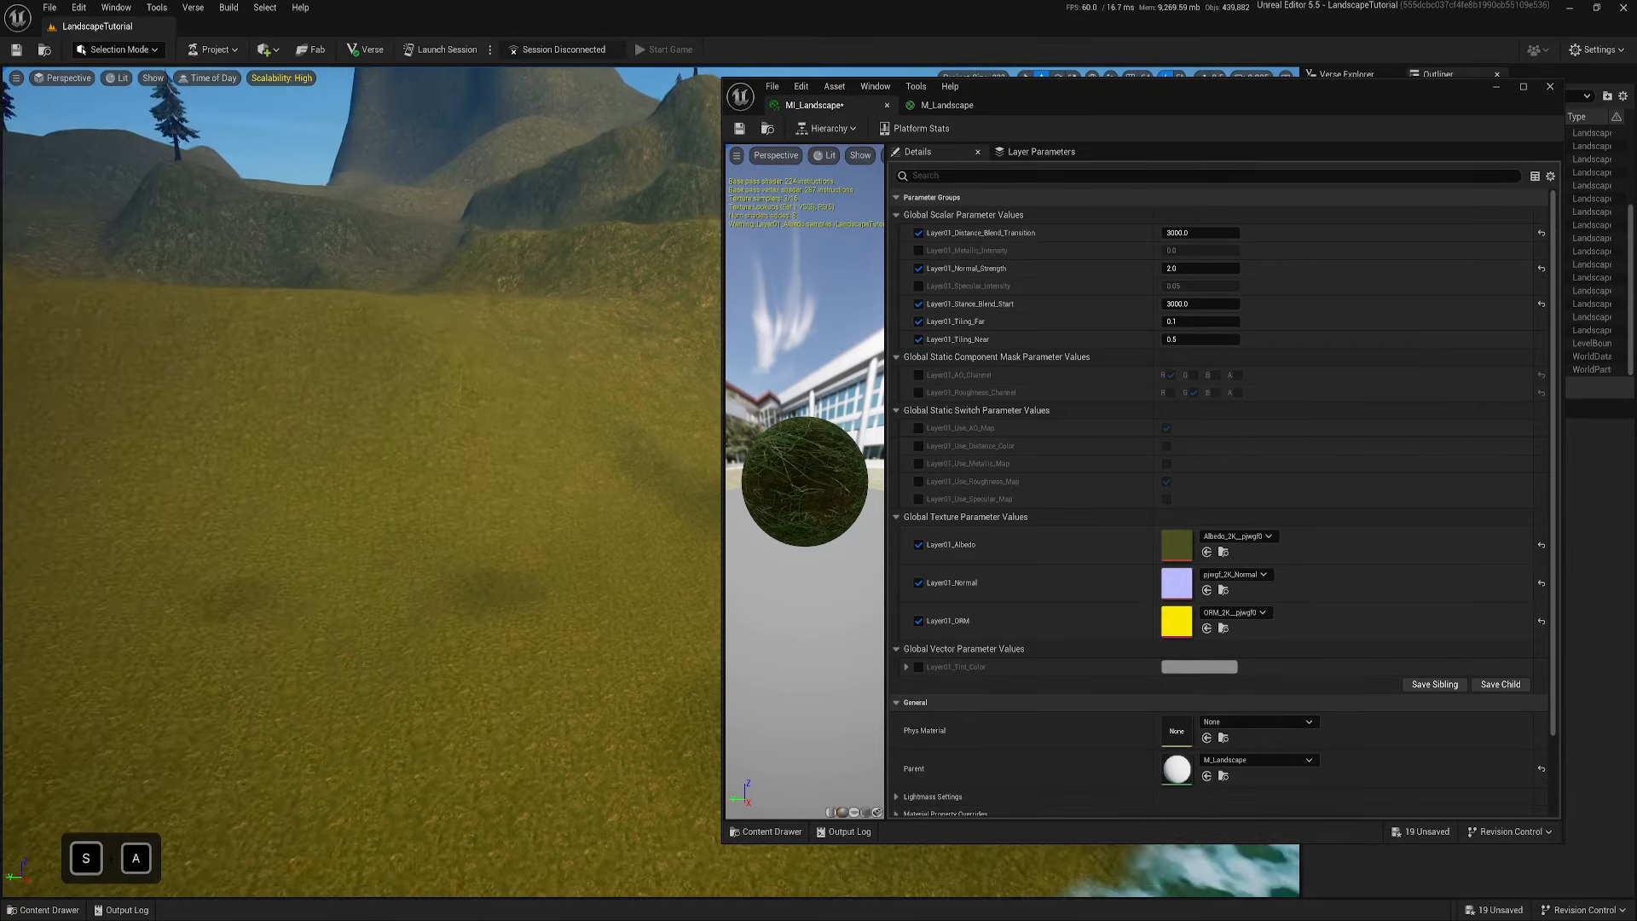
pyautogui.press('d')
pyautogui.press('w')
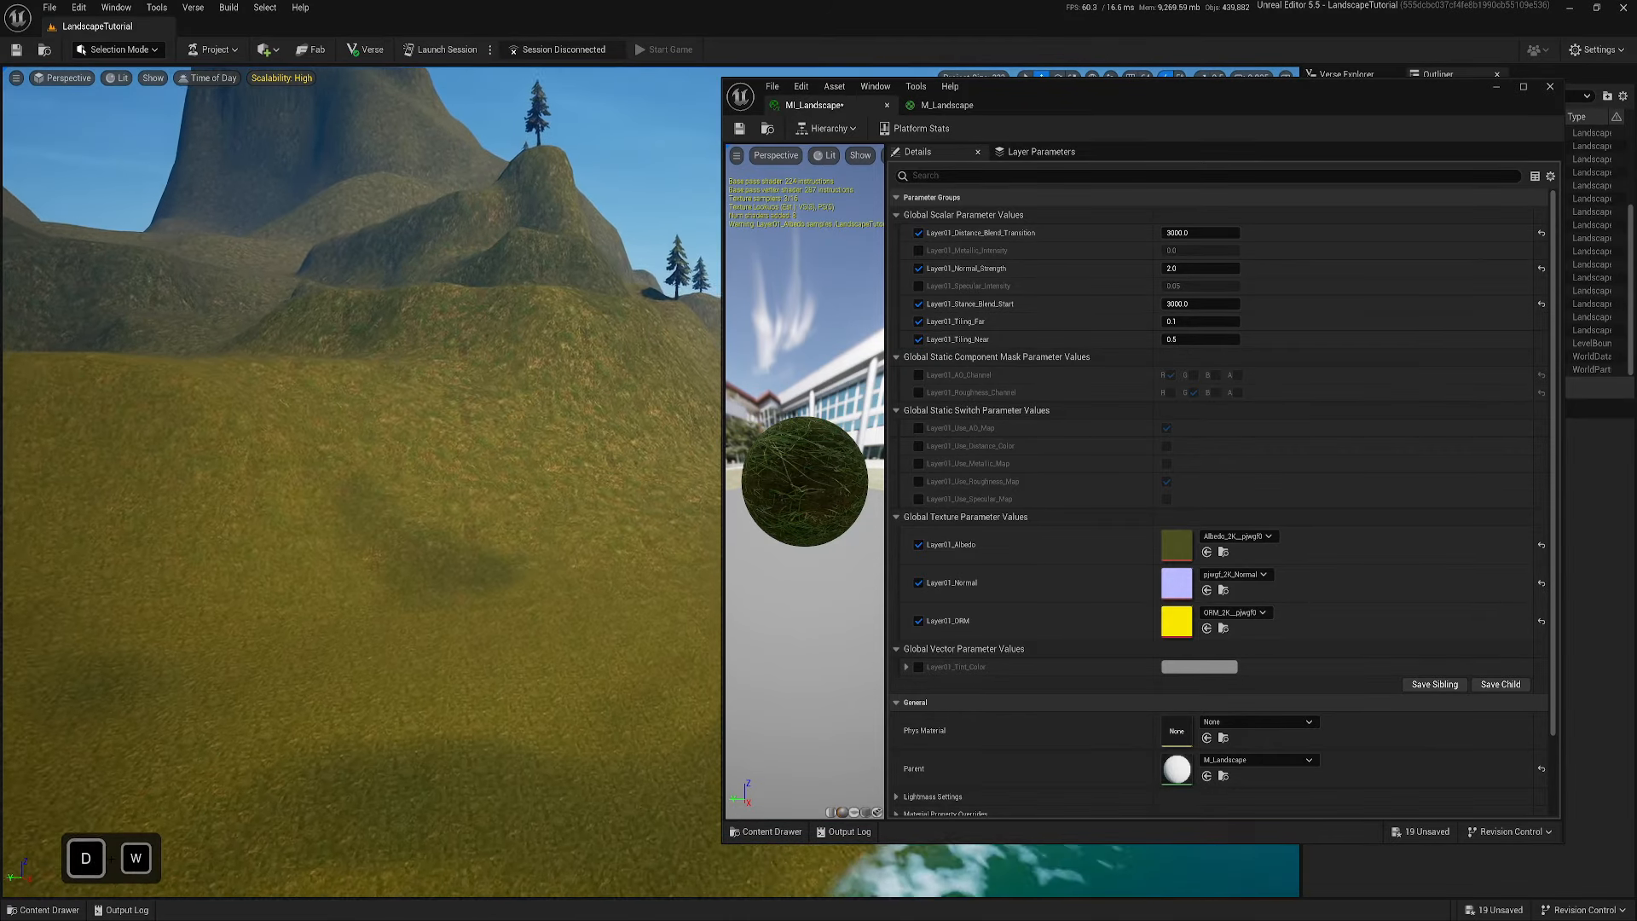
pyautogui.press('a')
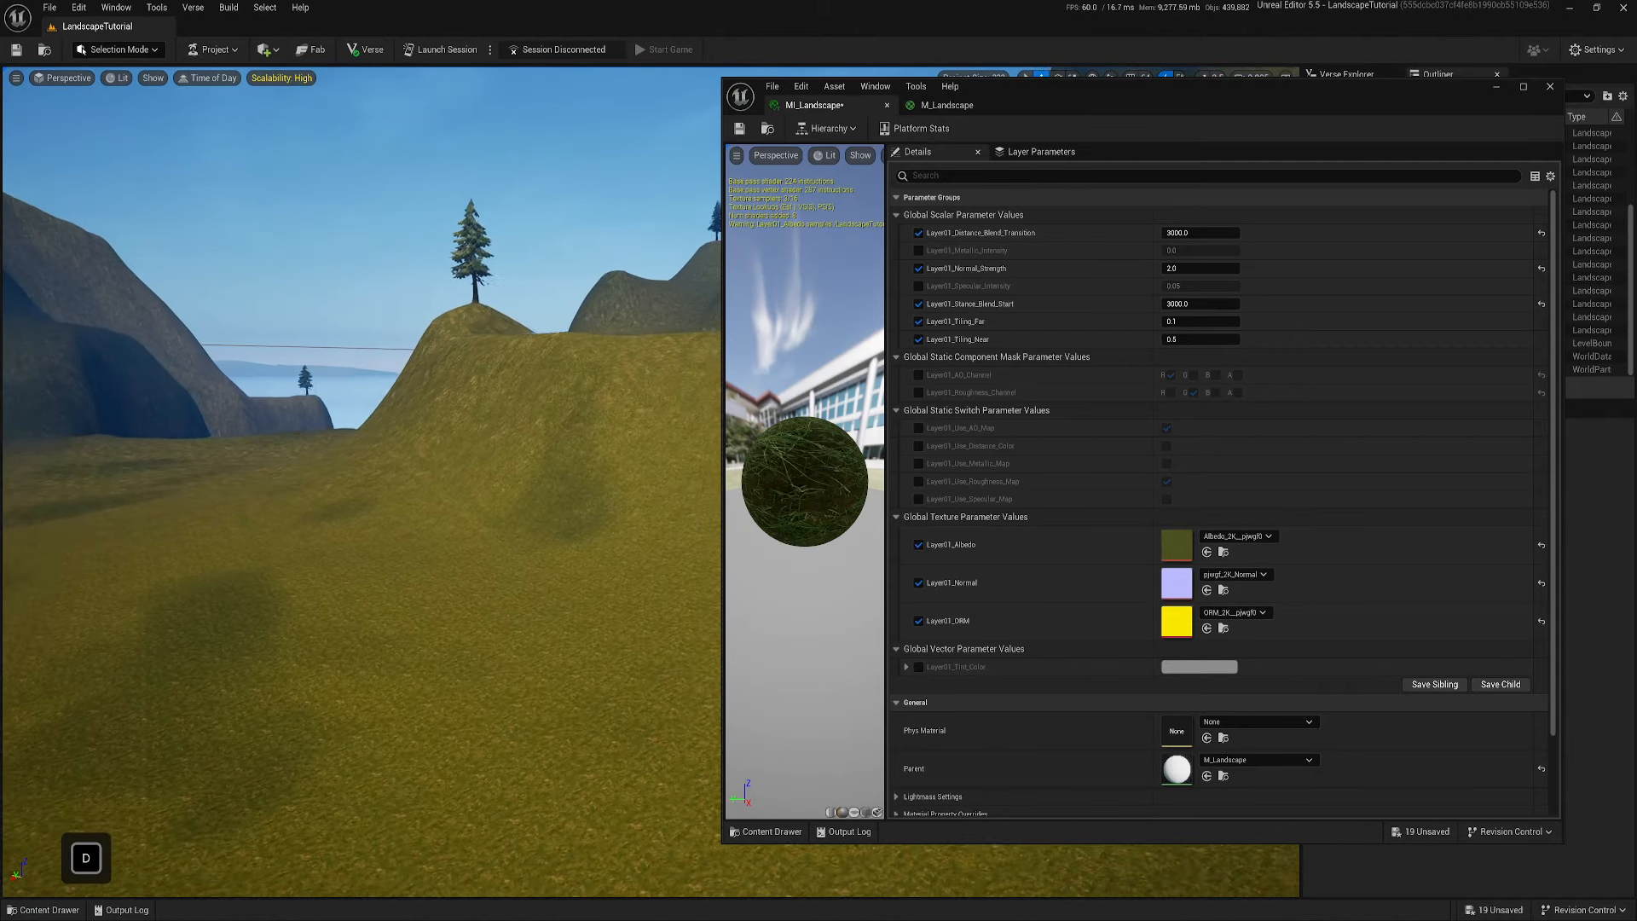
pyautogui.press('d')
pyautogui.scroll(2, 371, 399)
pyautogui.press('a')
pyautogui.press('w')
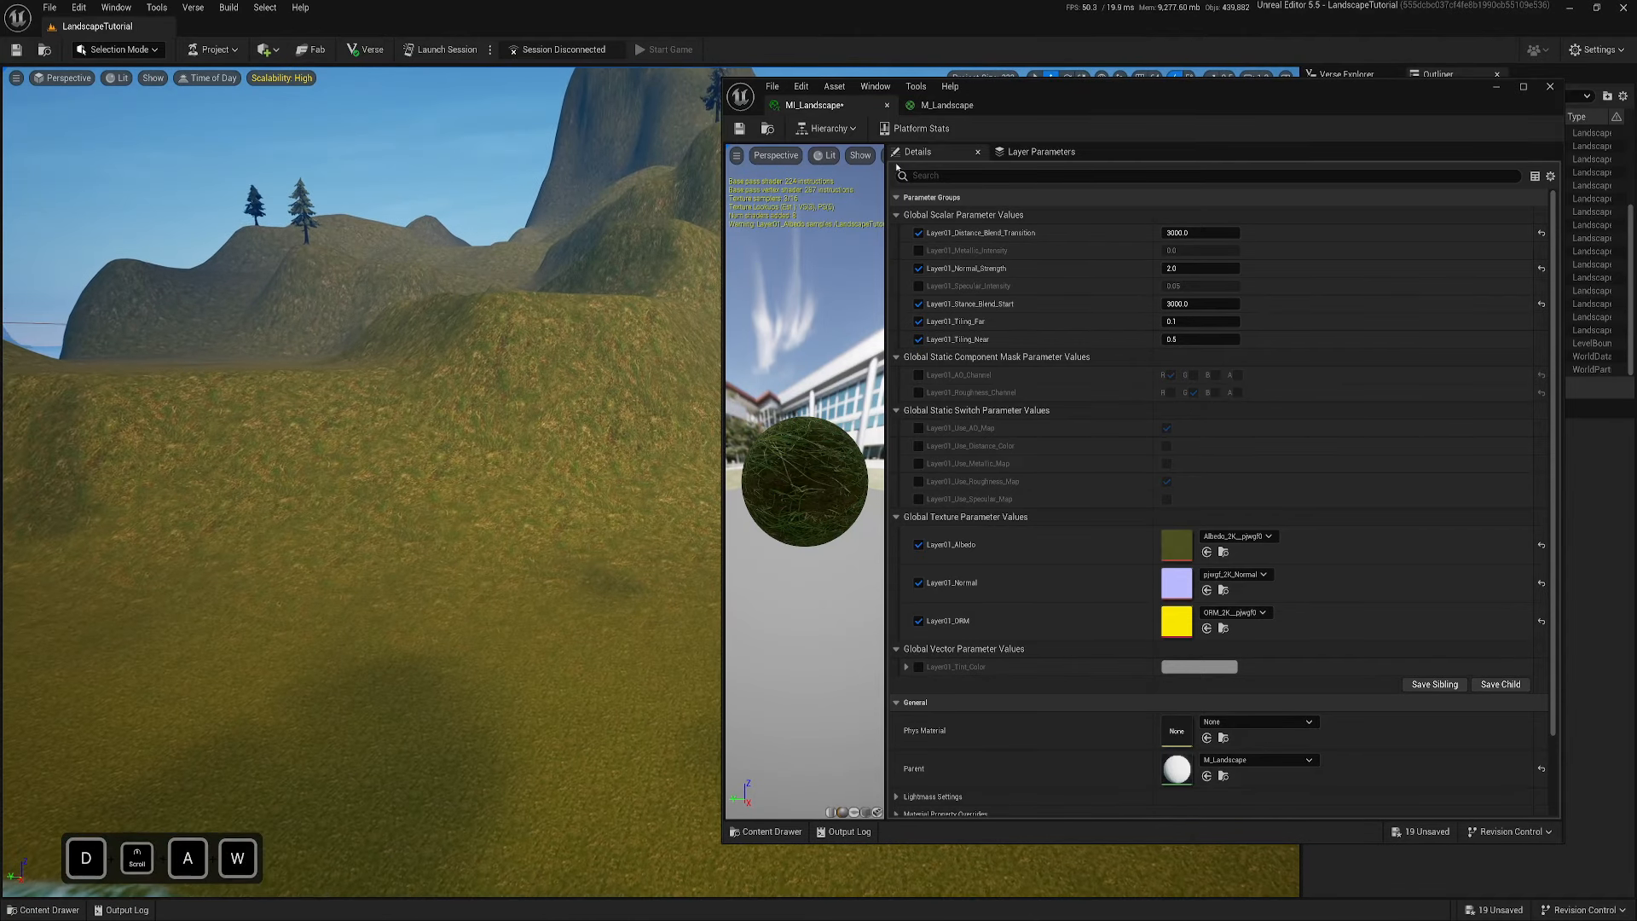
# Open the MF_Layer01 material function from the M_Landscape graph and maximize its editor window
pyautogui.click(973, 105)
pyautogui.click(1047, 307)
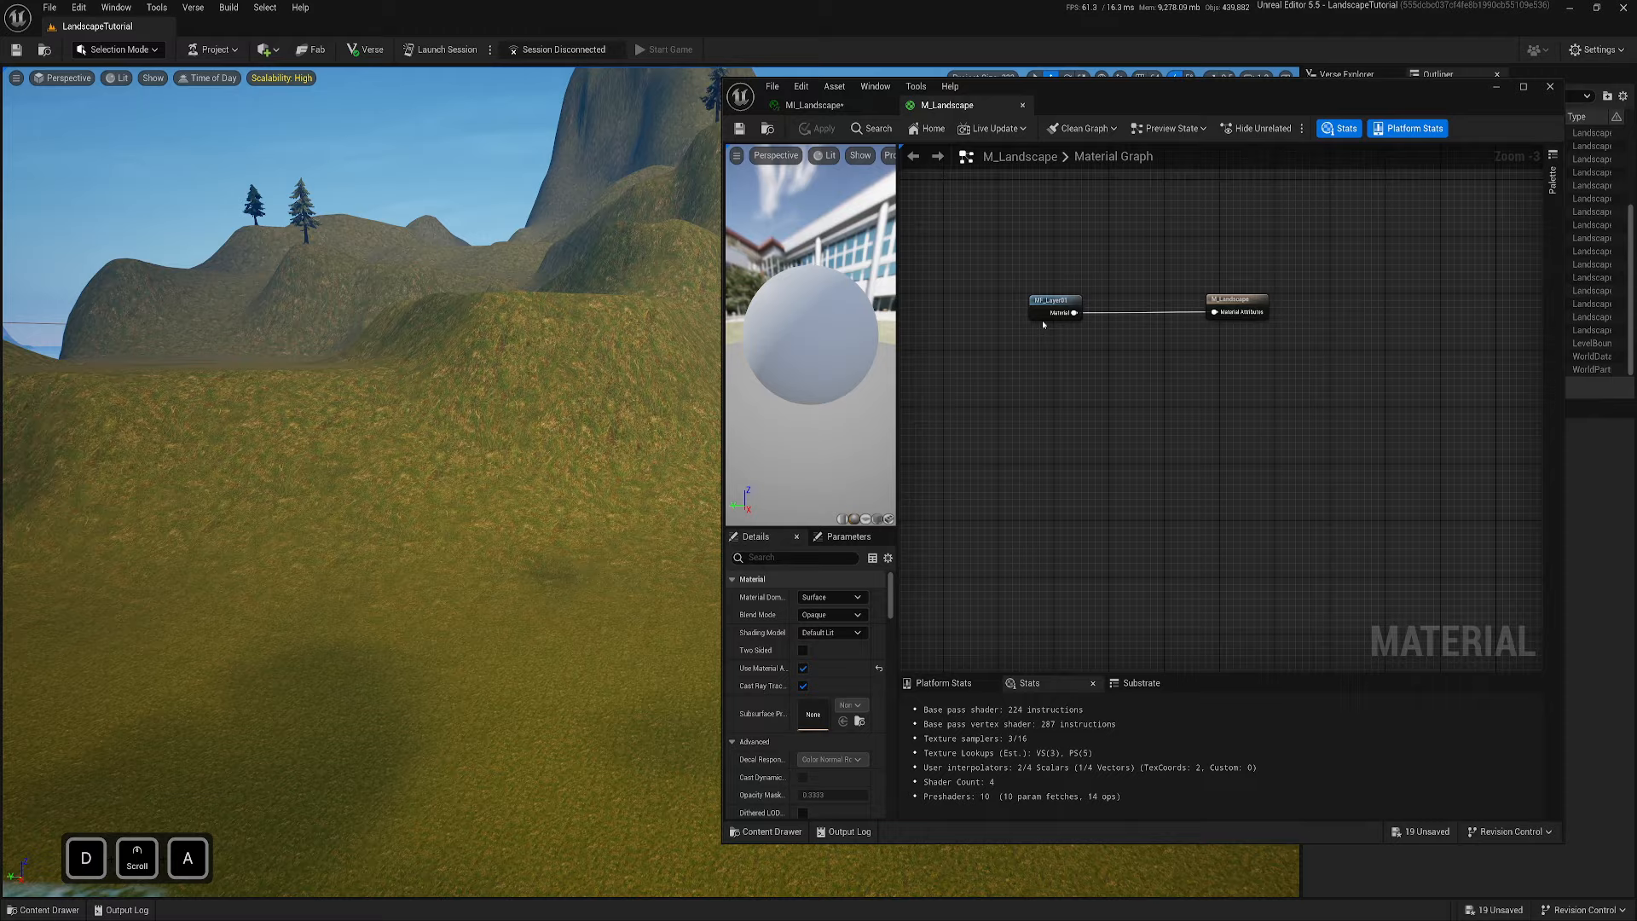
pyautogui.doubleClick(1066, 310)
pyautogui.doubleClick(1214, 104)
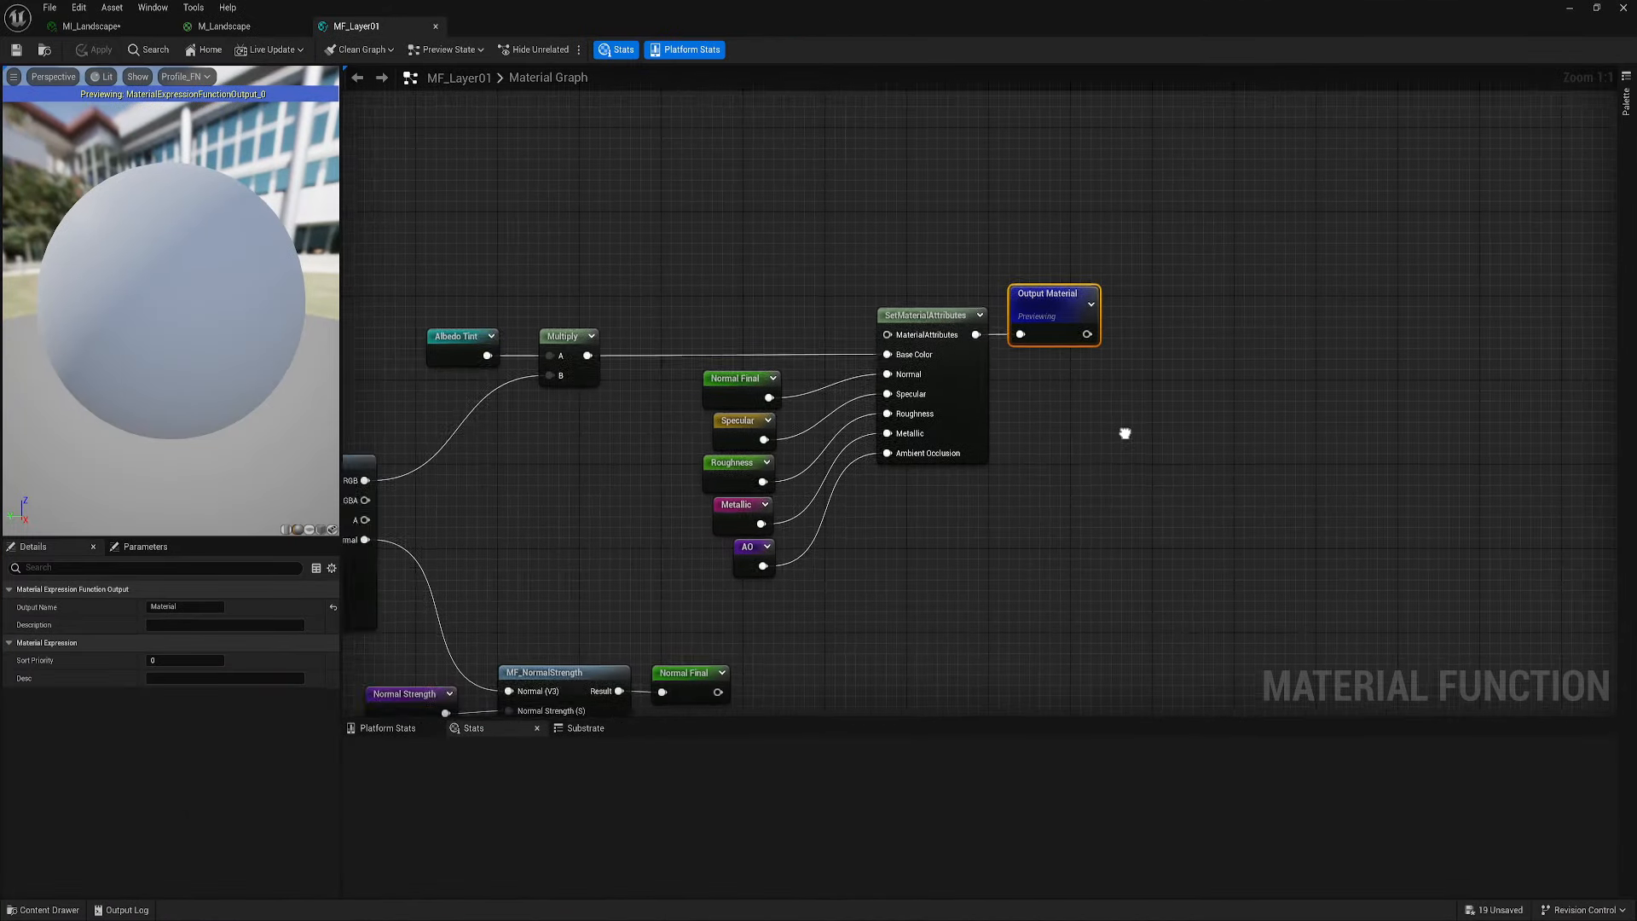
pyautogui.moveTo(673, 282); pyautogui.dragTo(1071, 312, button='right')
pyautogui.scroll(-3, 1071, 312)
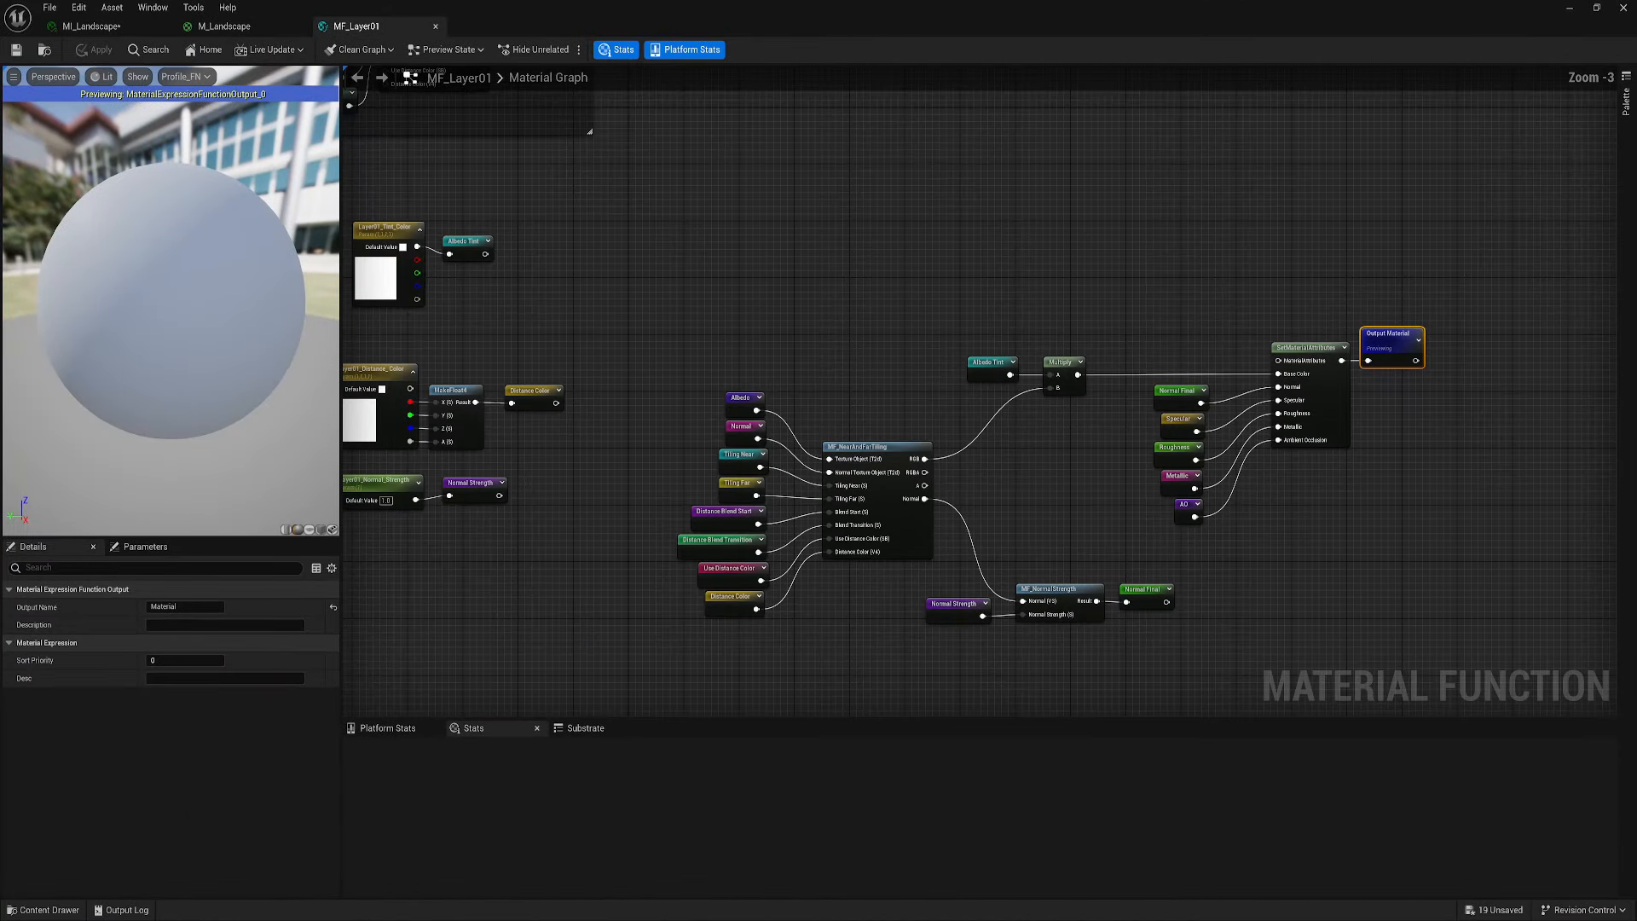
# Separate the Layer01_Tint_Color nodes from the Distance Color and Normal Strength nodes to free space between them
pyautogui.moveTo(425, 352); pyautogui.dragTo(866, 353, button='right')
pyautogui.scroll(3, 863, 352)
pyautogui.moveTo(763, 339); pyautogui.dragTo(1048, 622)
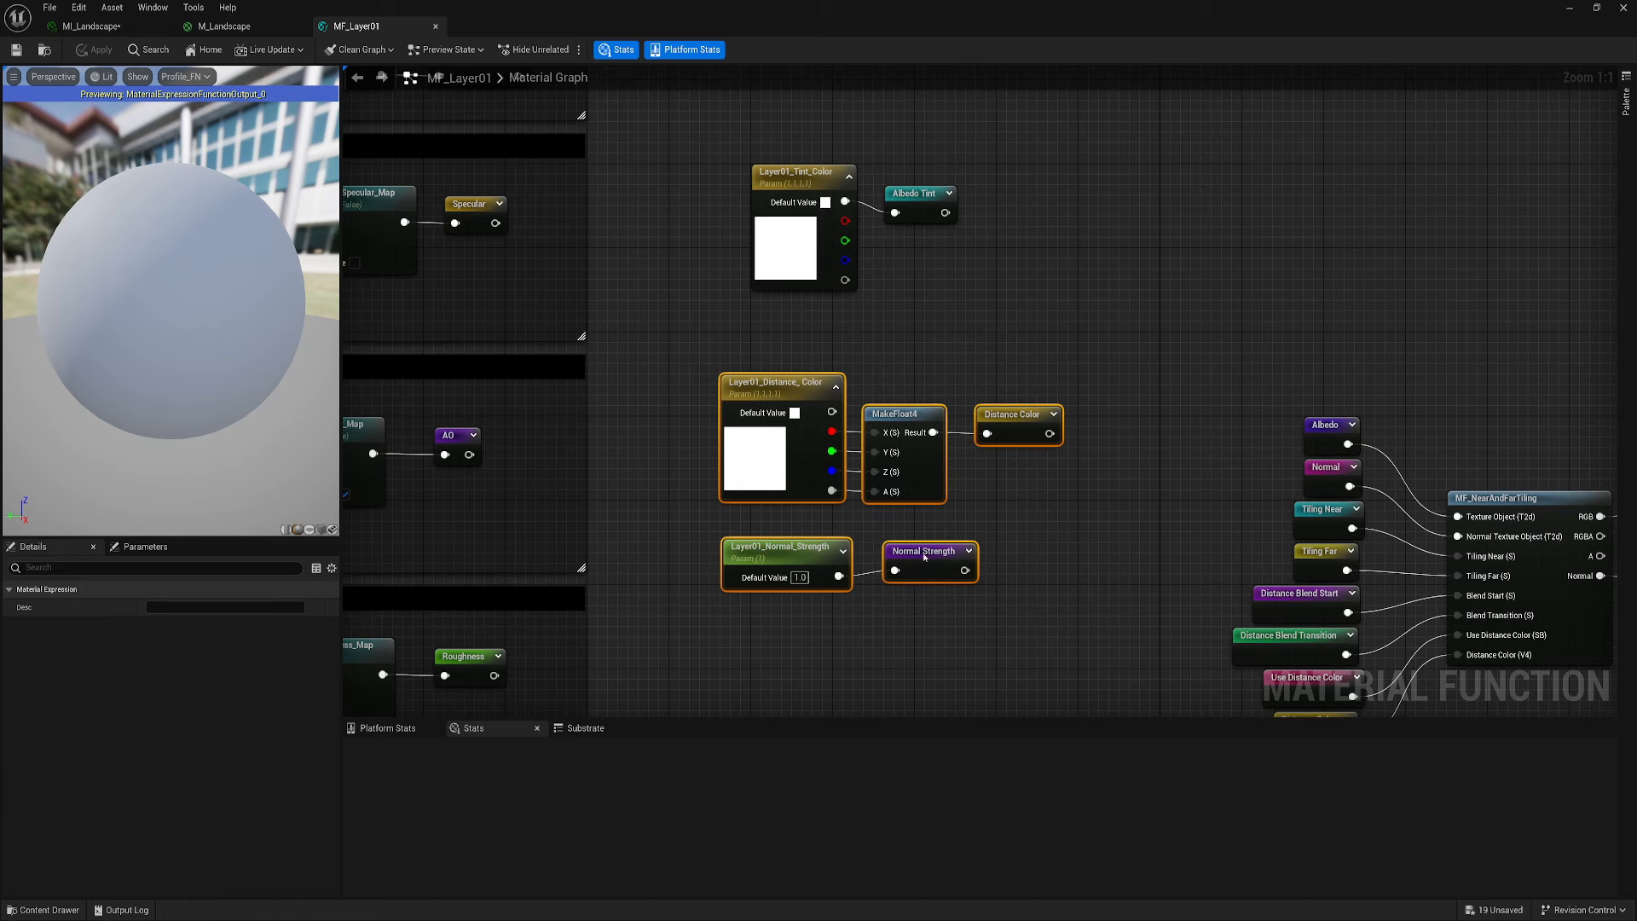
pyautogui.moveTo(928, 558); pyautogui.dragTo(938, 674)
pyautogui.moveTo(941, 356); pyautogui.dragTo(945, 425, button='right')
pyautogui.moveTo(945, 425); pyautogui.dragTo(801, 265)
pyautogui.moveTo(927, 269); pyautogui.dragTo(927, 227)
# Add a vector parameter named Layer01_Slopes_Tint_Color between the tint color and distance color parameters
pyautogui.click(817, 374)
pyautogui.moveTo(817, 372); pyautogui.dragTo(881, 367, button='right')
pyautogui.press('3')
pyautogui.click(778, 370)
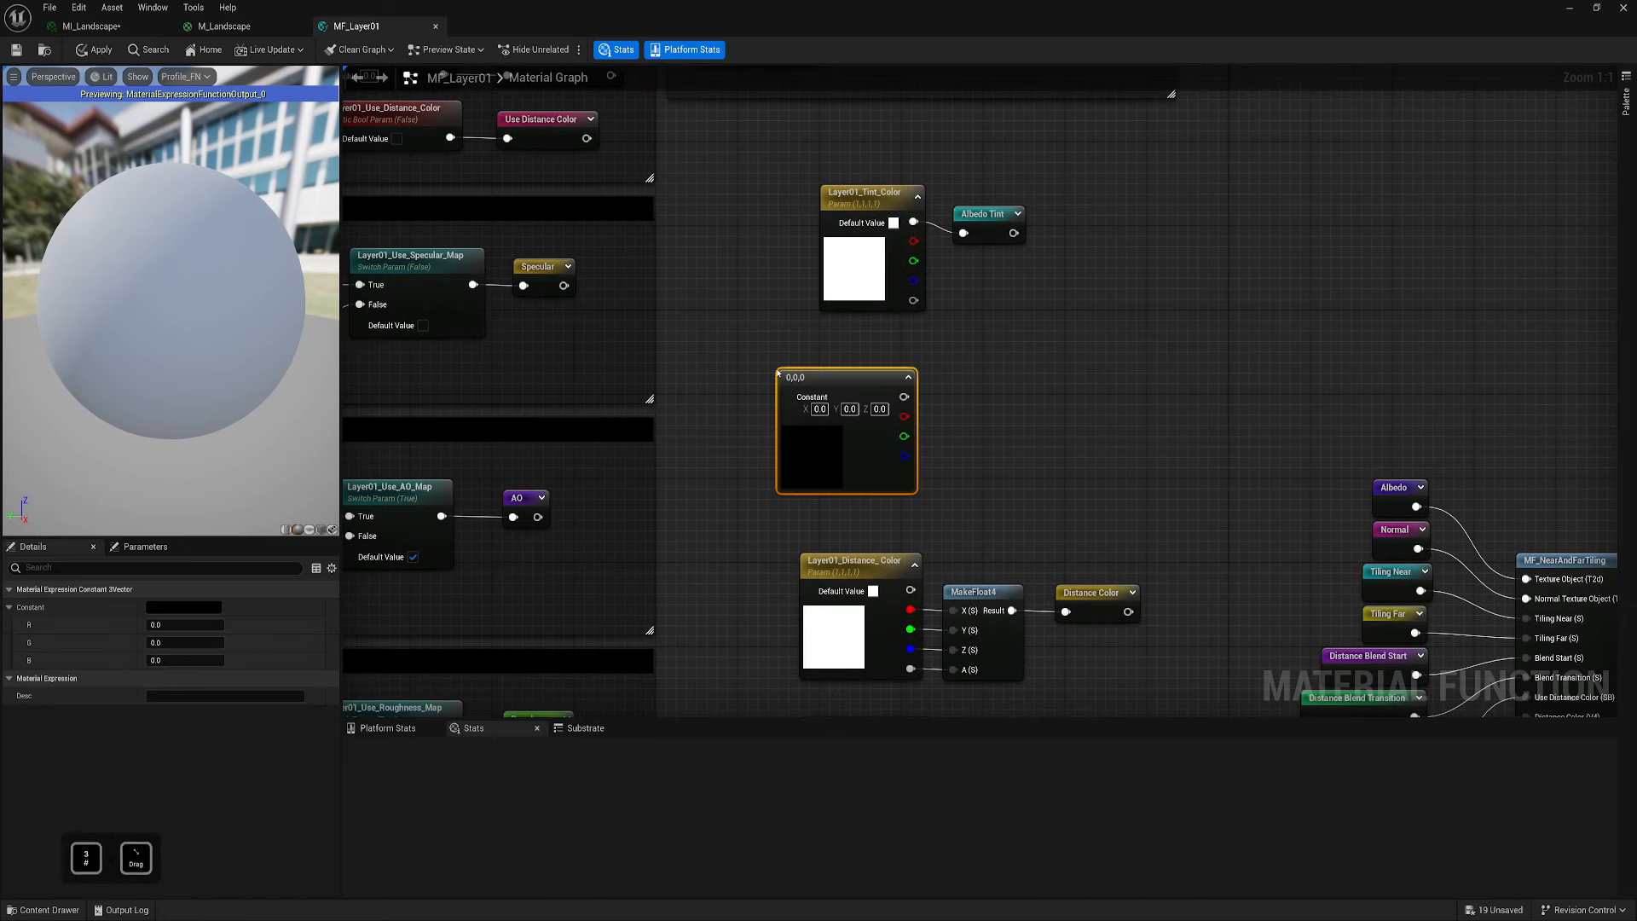
pyautogui.rightClick(849, 380)
pyautogui.click(919, 422)
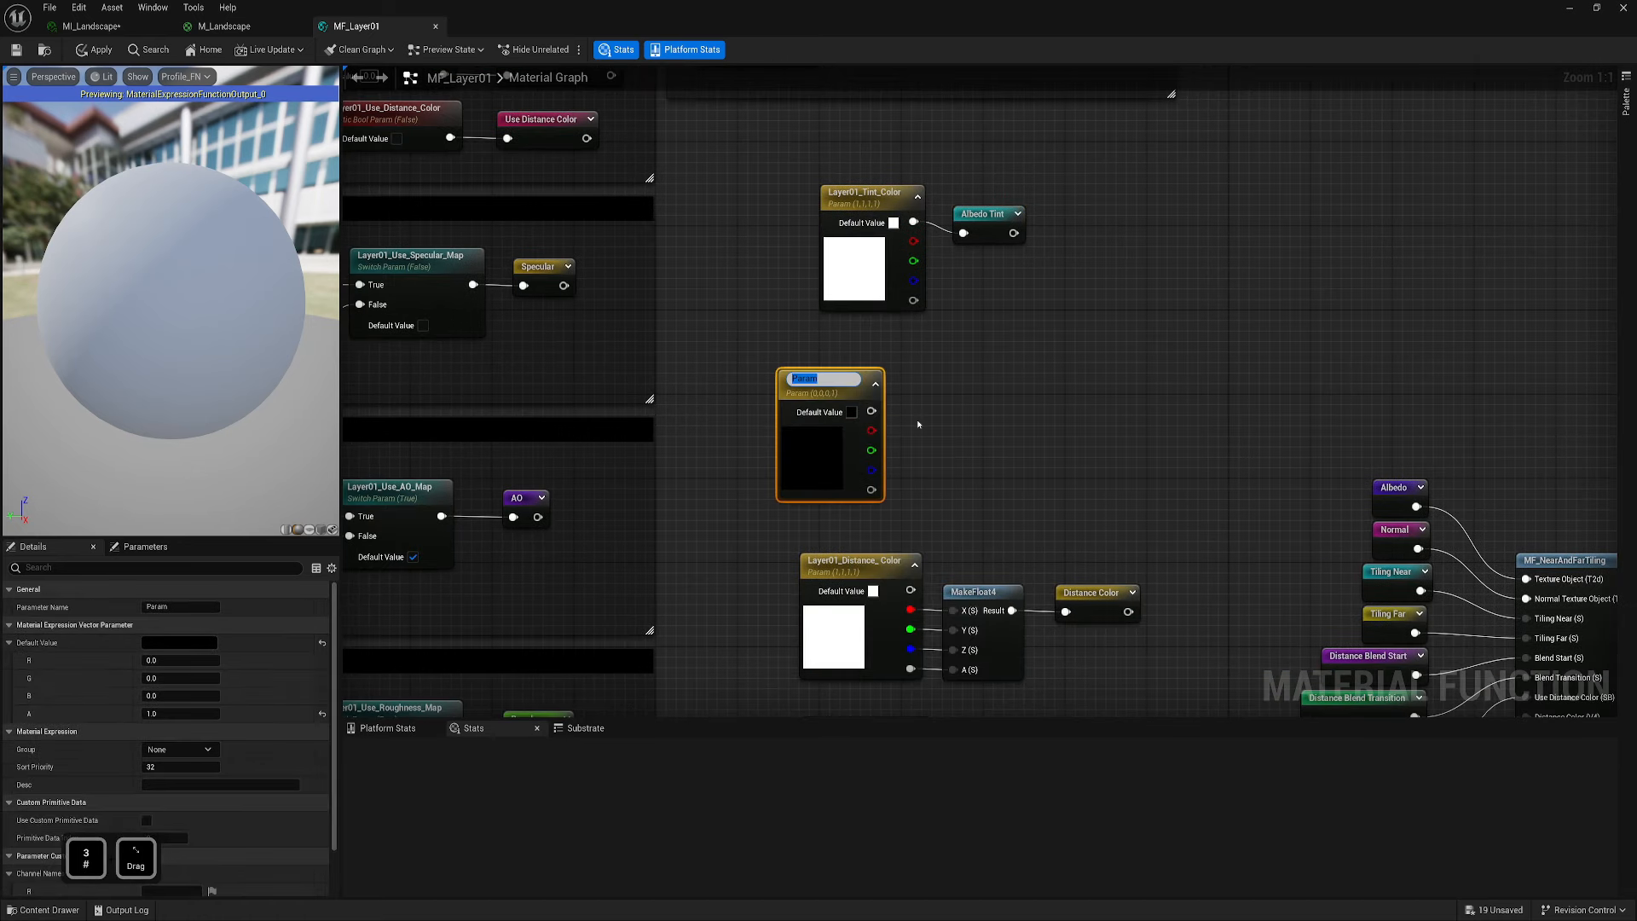
pyautogui.write('Layer01_Slopes')
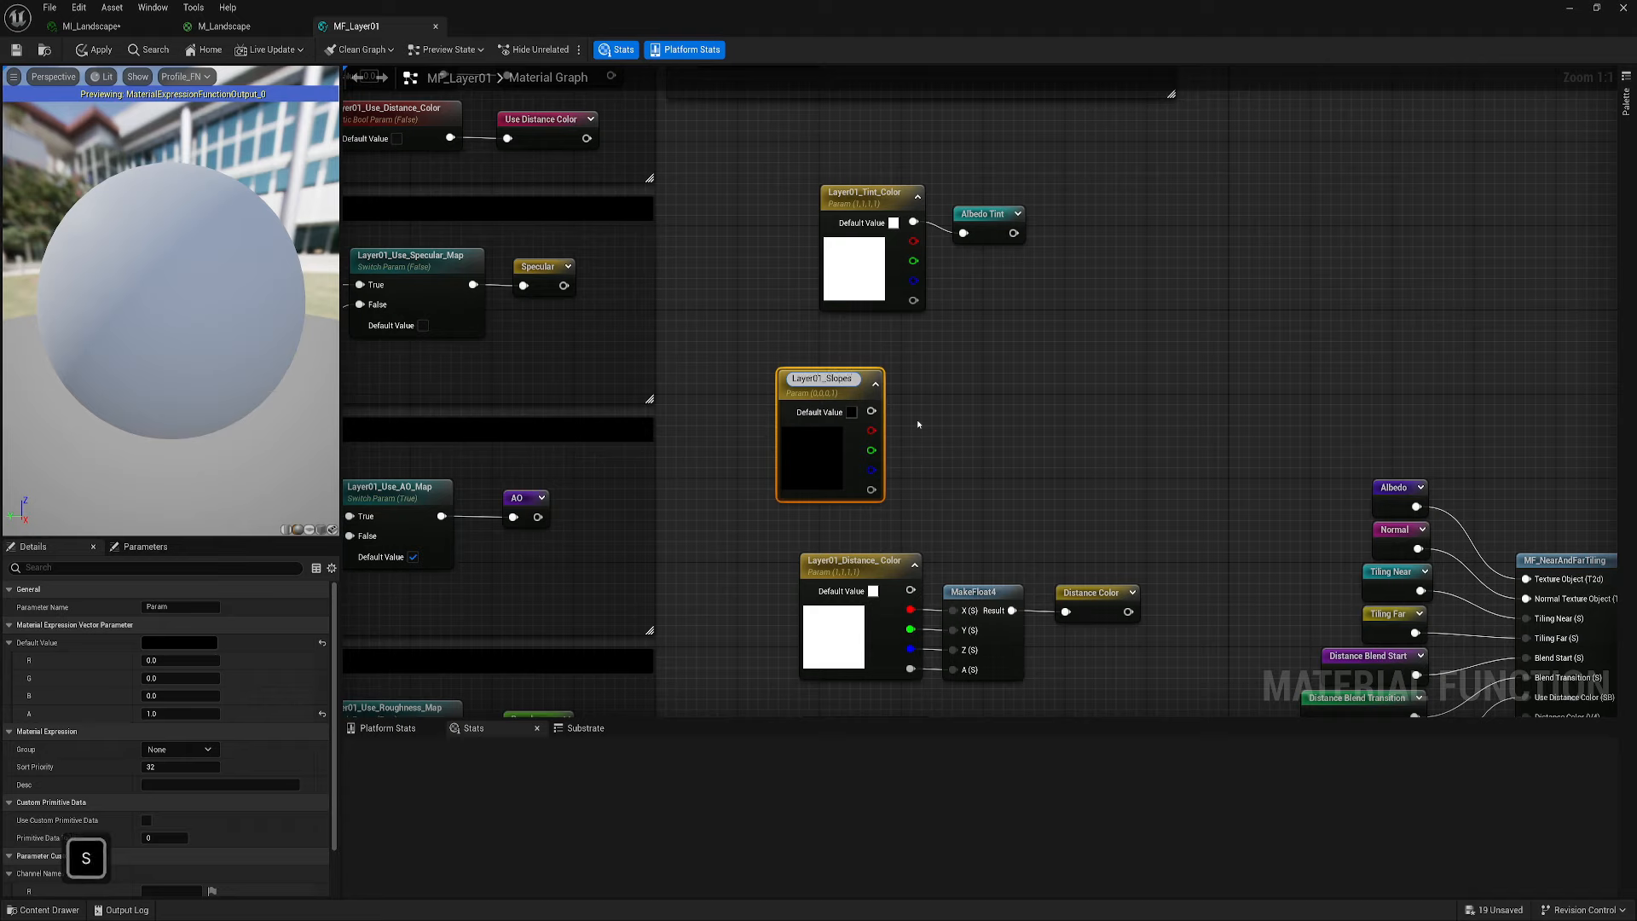
pyautogui.write('_Tint_Color')
pyautogui.press('Return')
# Position Layer01_Slopes_Tint_Color under Layer01_Tint_Color and set its default to orange (R 1.0, G 0.341622, B 0.0)
pyautogui.moveTo(847, 455); pyautogui.dragTo(860, 437)
pyautogui.click(203, 643)
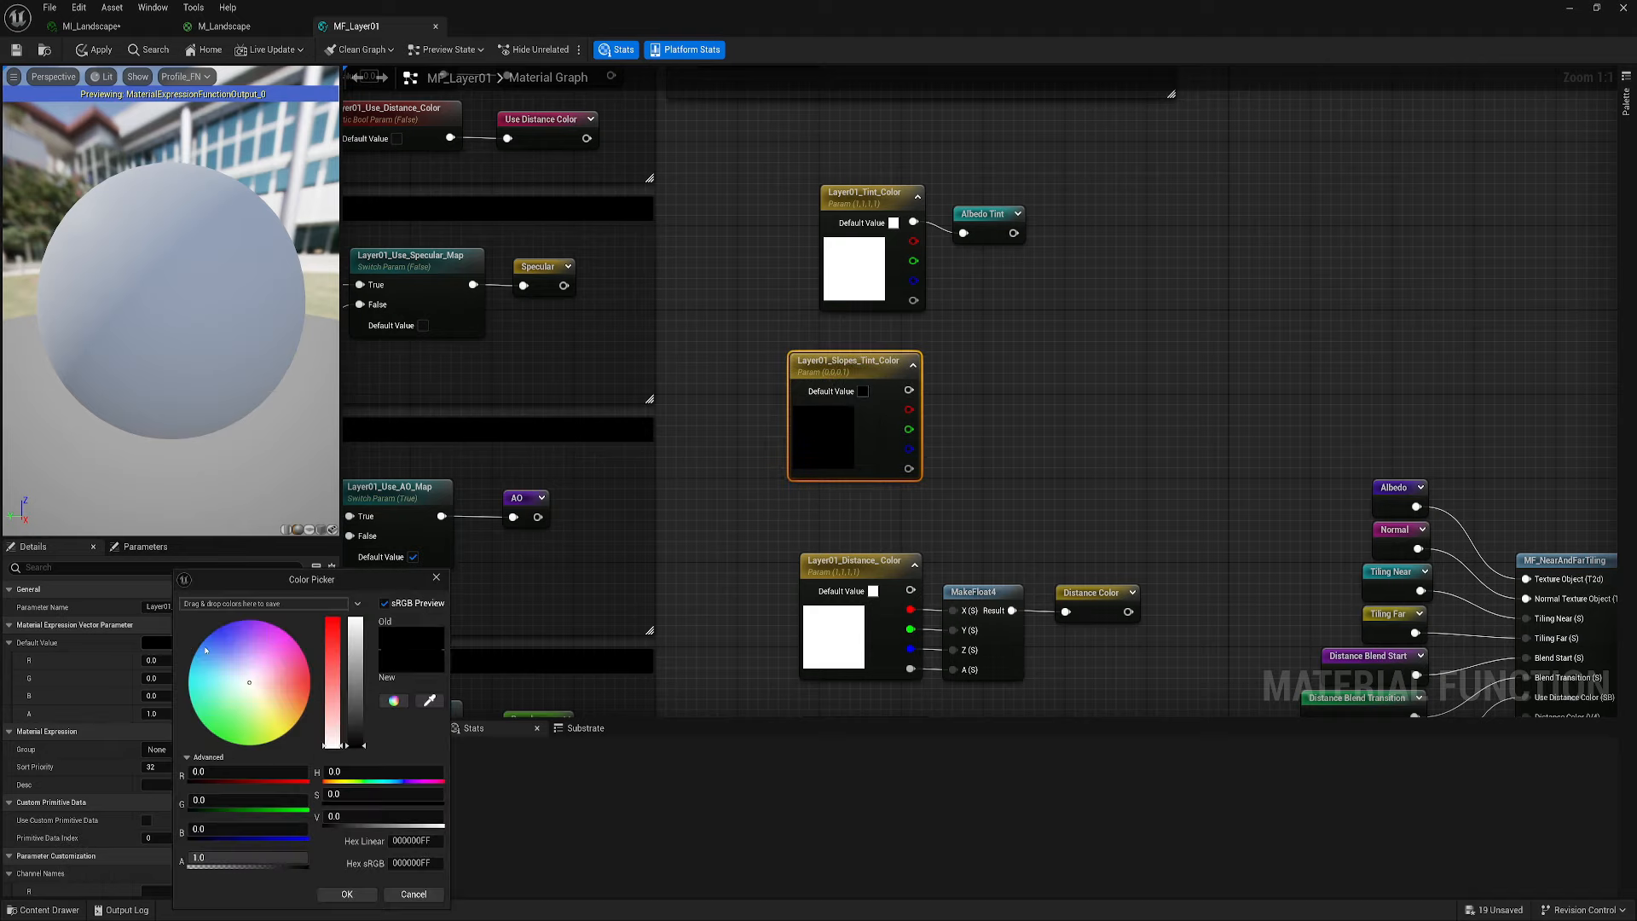
pyautogui.moveTo(282, 717); pyautogui.dragTo(317, 708)
pyautogui.click(347, 893)
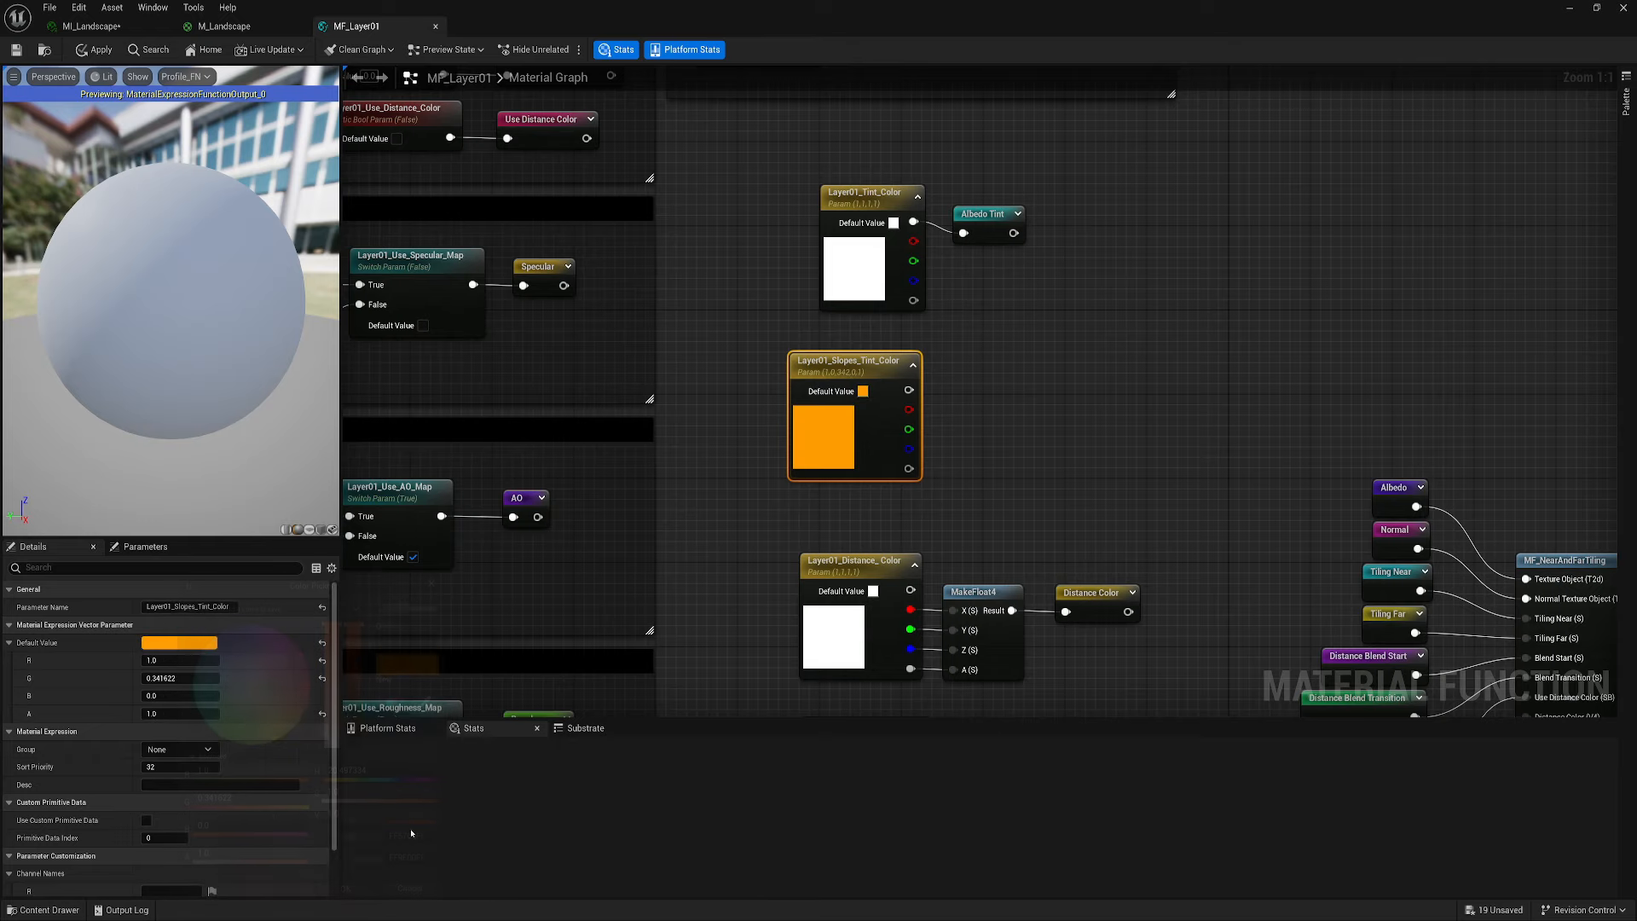
# Connect Layer01_Slopes_Tint_Color to a new named reroute declaration called Albedo Slopes Tint
pyautogui.moveTo(932, 390); pyautogui.dragTo(824, 427, button='right')
pyautogui.moveTo(801, 427); pyautogui.dragTo(869, 421)
pyautogui.write('rer')
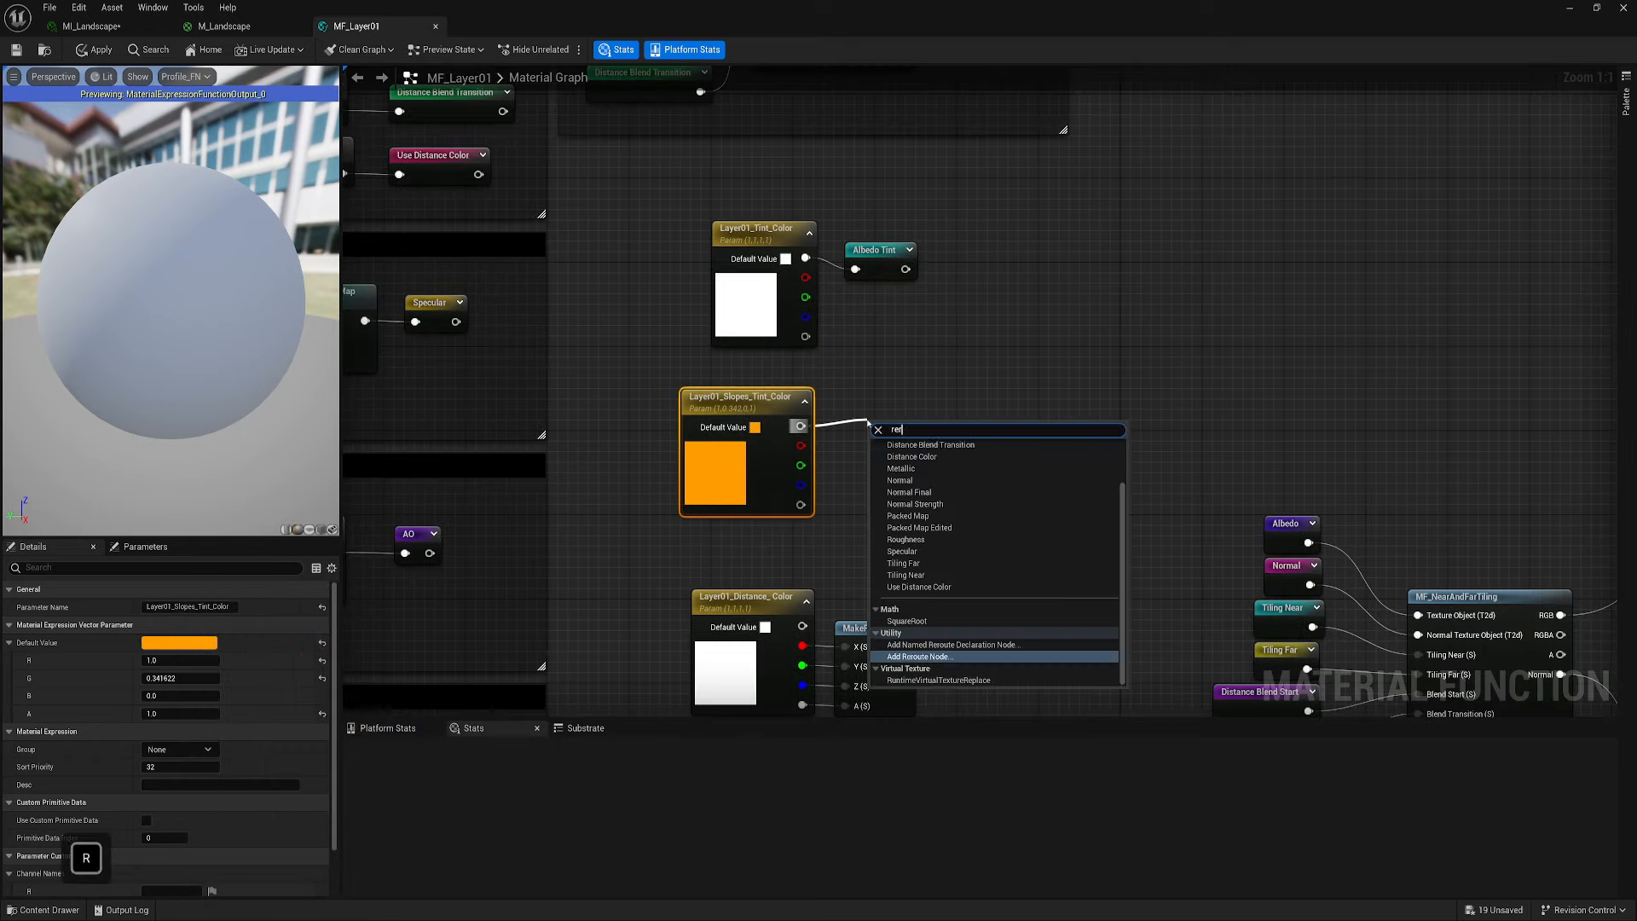
pyautogui.click(930, 645)
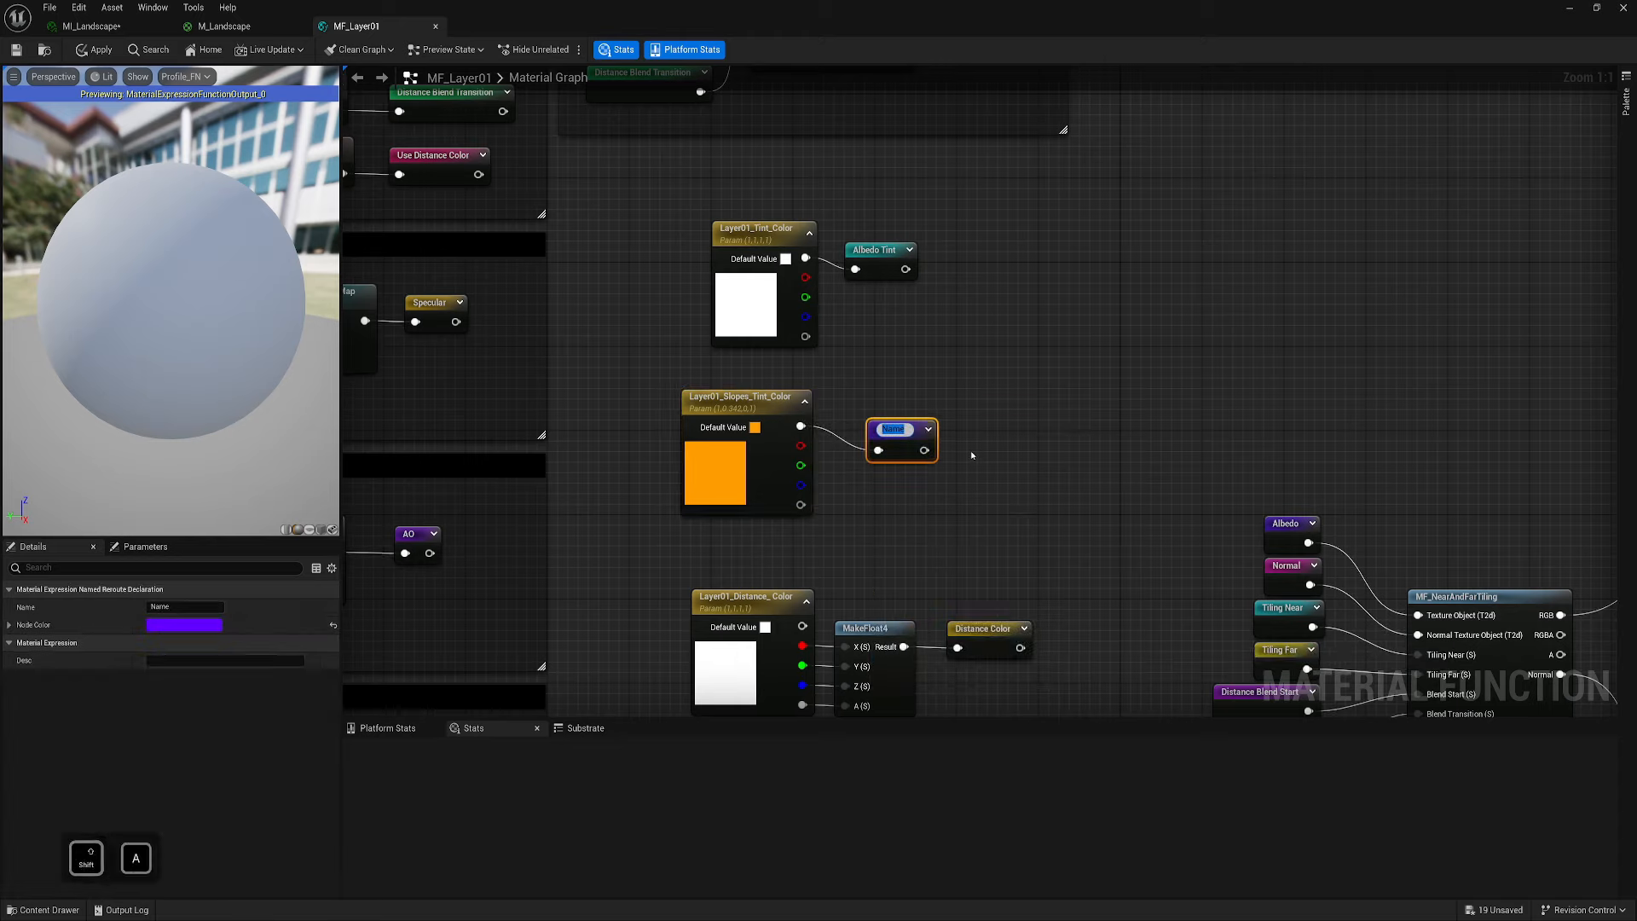
pyautogui.write('Albedo')
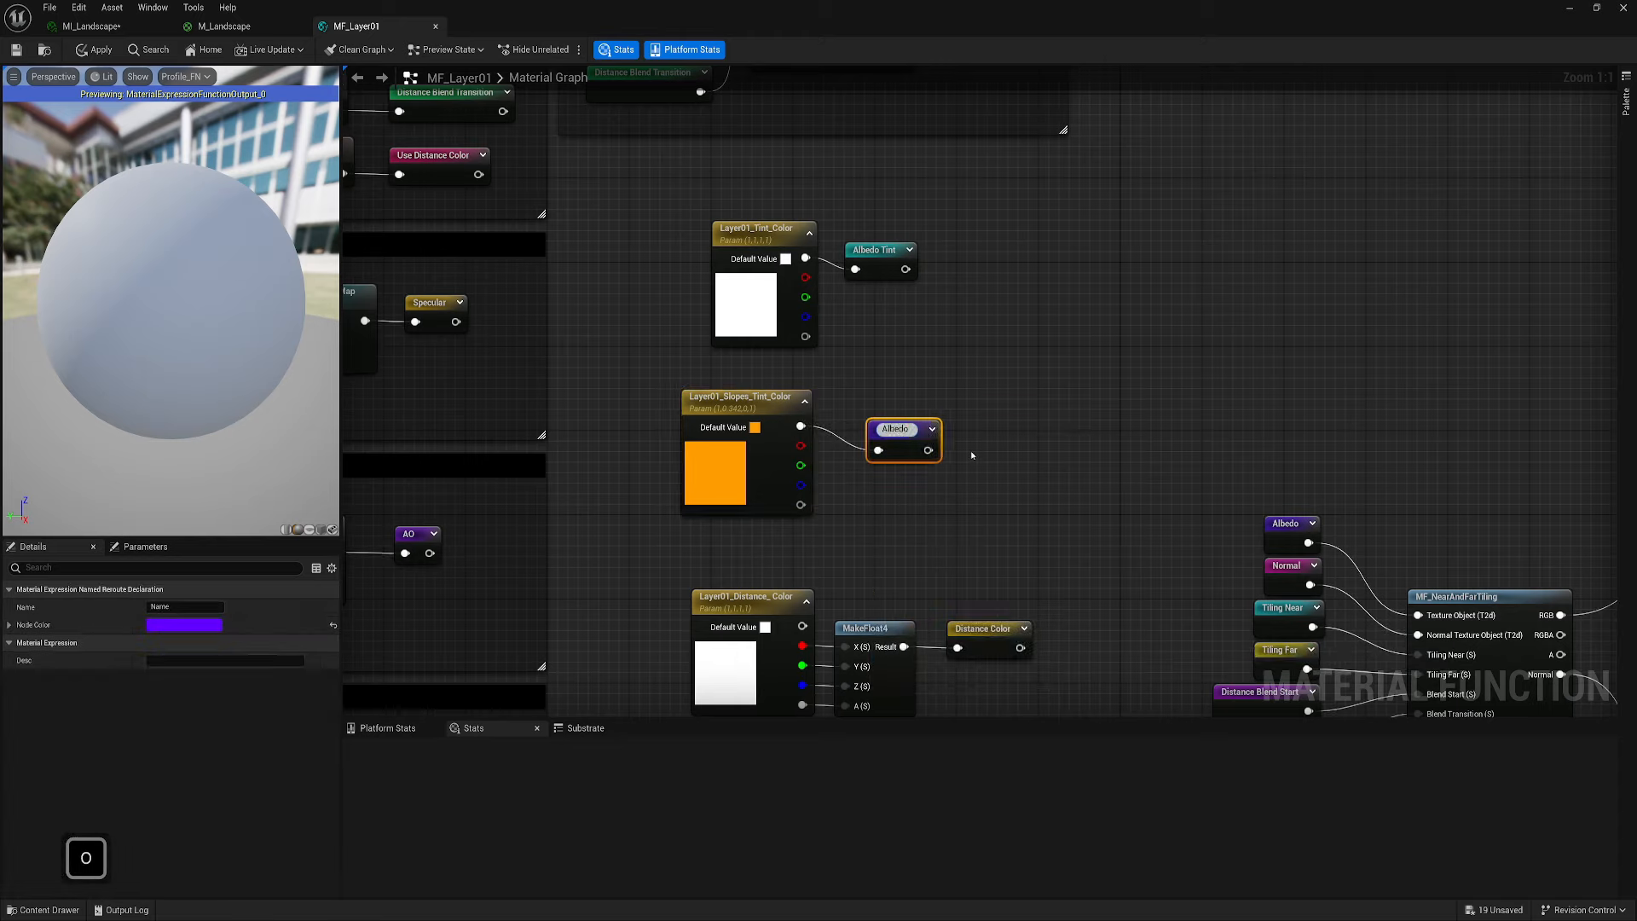
pyautogui.write(' Slopes Tint')
pyautogui.press('Return')
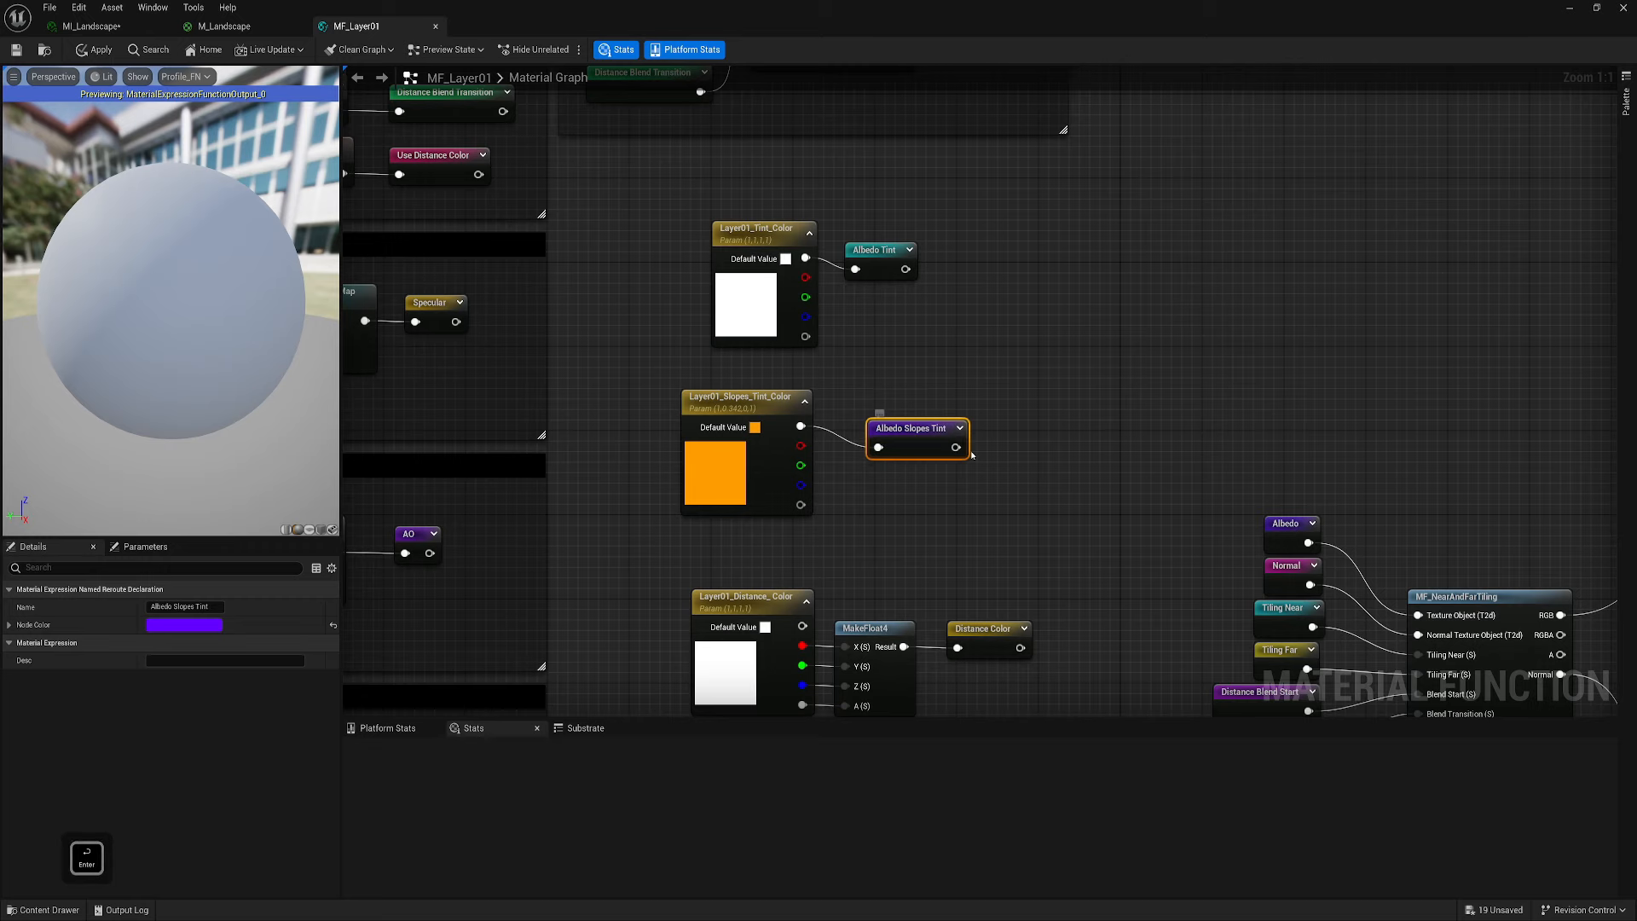
# Straighten the tint parameters' reroute connections and move the slopes tint nodes up beneath the Layer01_Tint_Color nodes
pyautogui.click(878, 250)
pyautogui.press('q')
pyautogui.moveTo(893, 402); pyautogui.dragTo(905, 366, button='right')
pyautogui.click(740, 397)
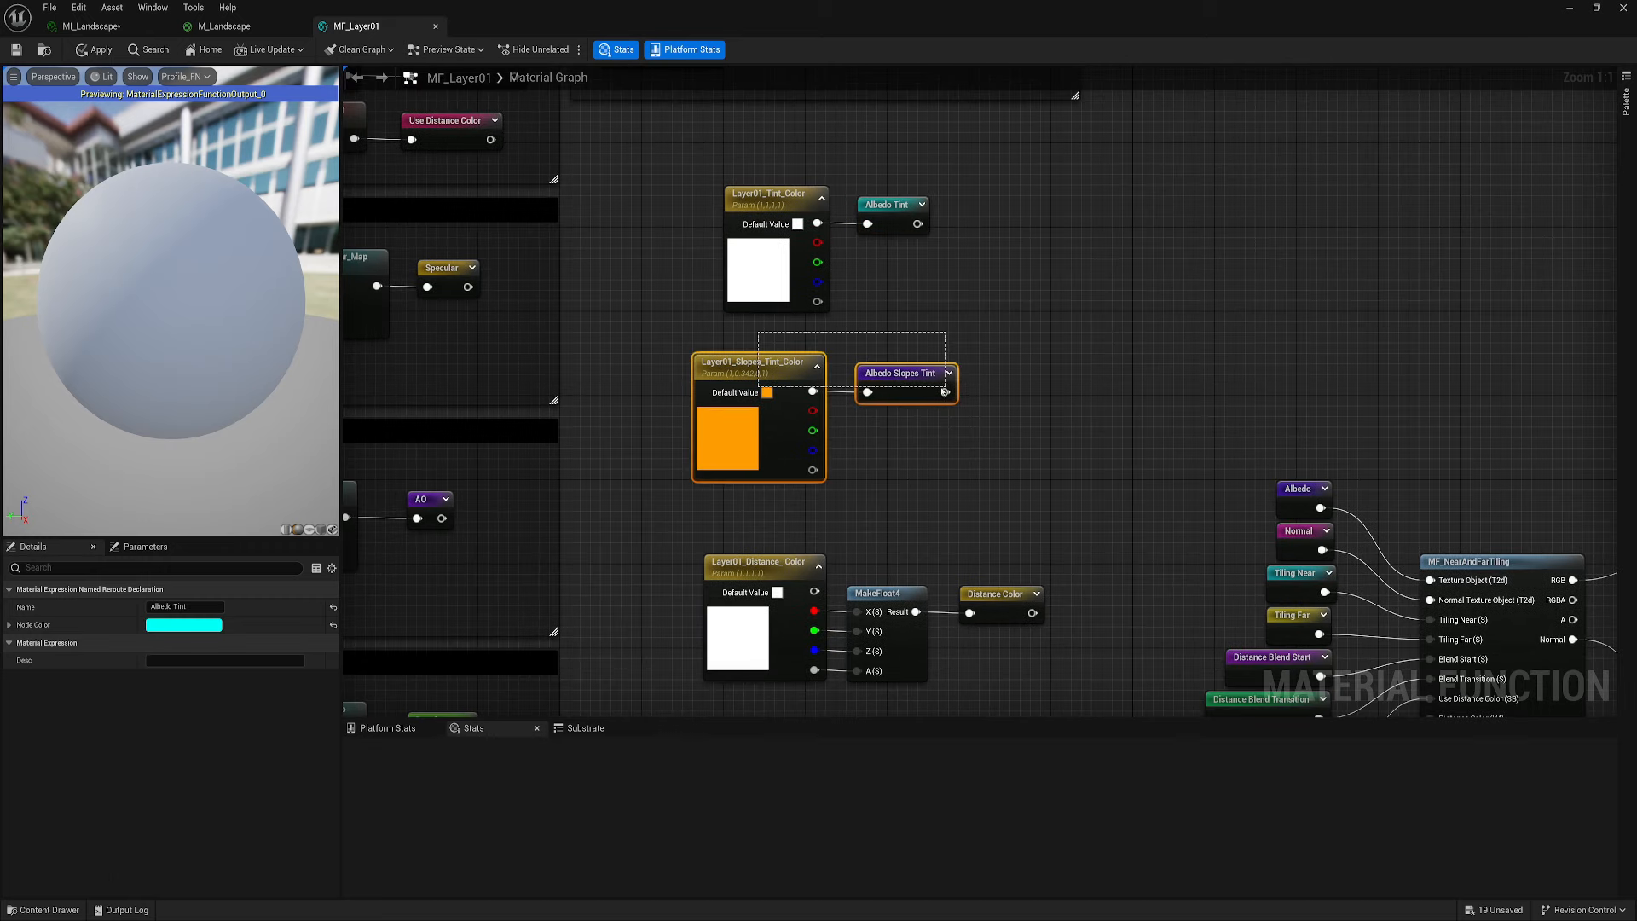
pyautogui.keyDown('ctrl'); pyautogui.click(893, 401); pyautogui.keyUp('ctrl')
pyautogui.moveTo(906, 366); pyautogui.dragTo(896, 362)
pyautogui.moveTo(896, 359); pyautogui.dragTo(905, 302, button='right')
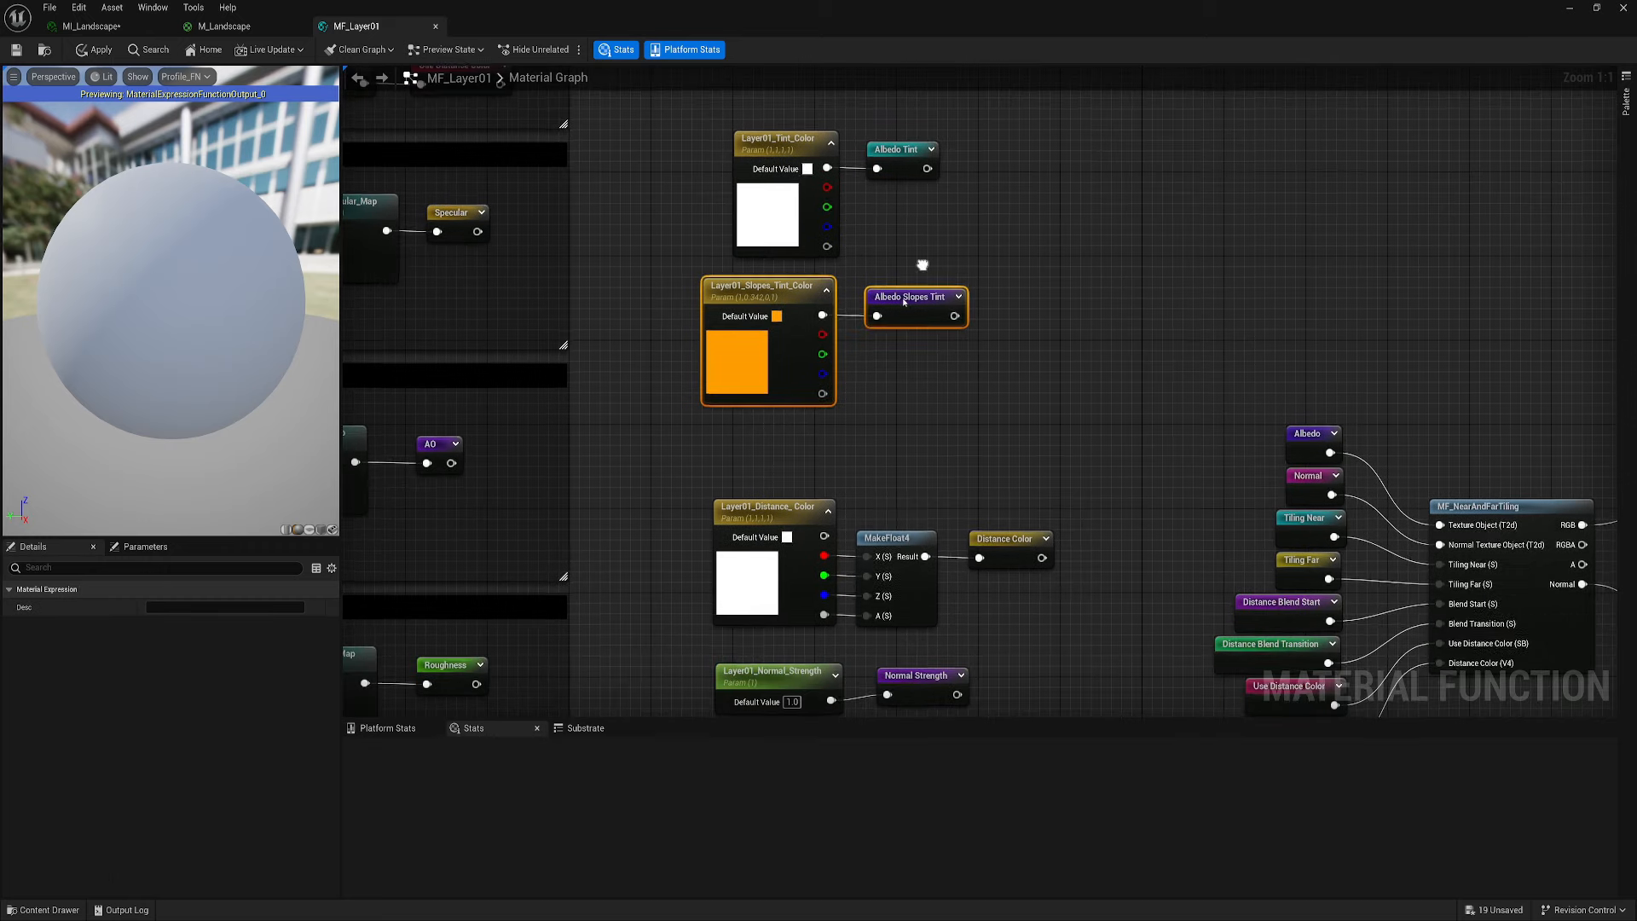
# Move the Distance Color nodes and the Normal Strength nodes up to close the gaps below the slopes tint nodes
pyautogui.moveTo(701, 493); pyautogui.dragTo(1057, 627)
pyautogui.moveTo(1003, 542); pyautogui.dragTo(990, 467)
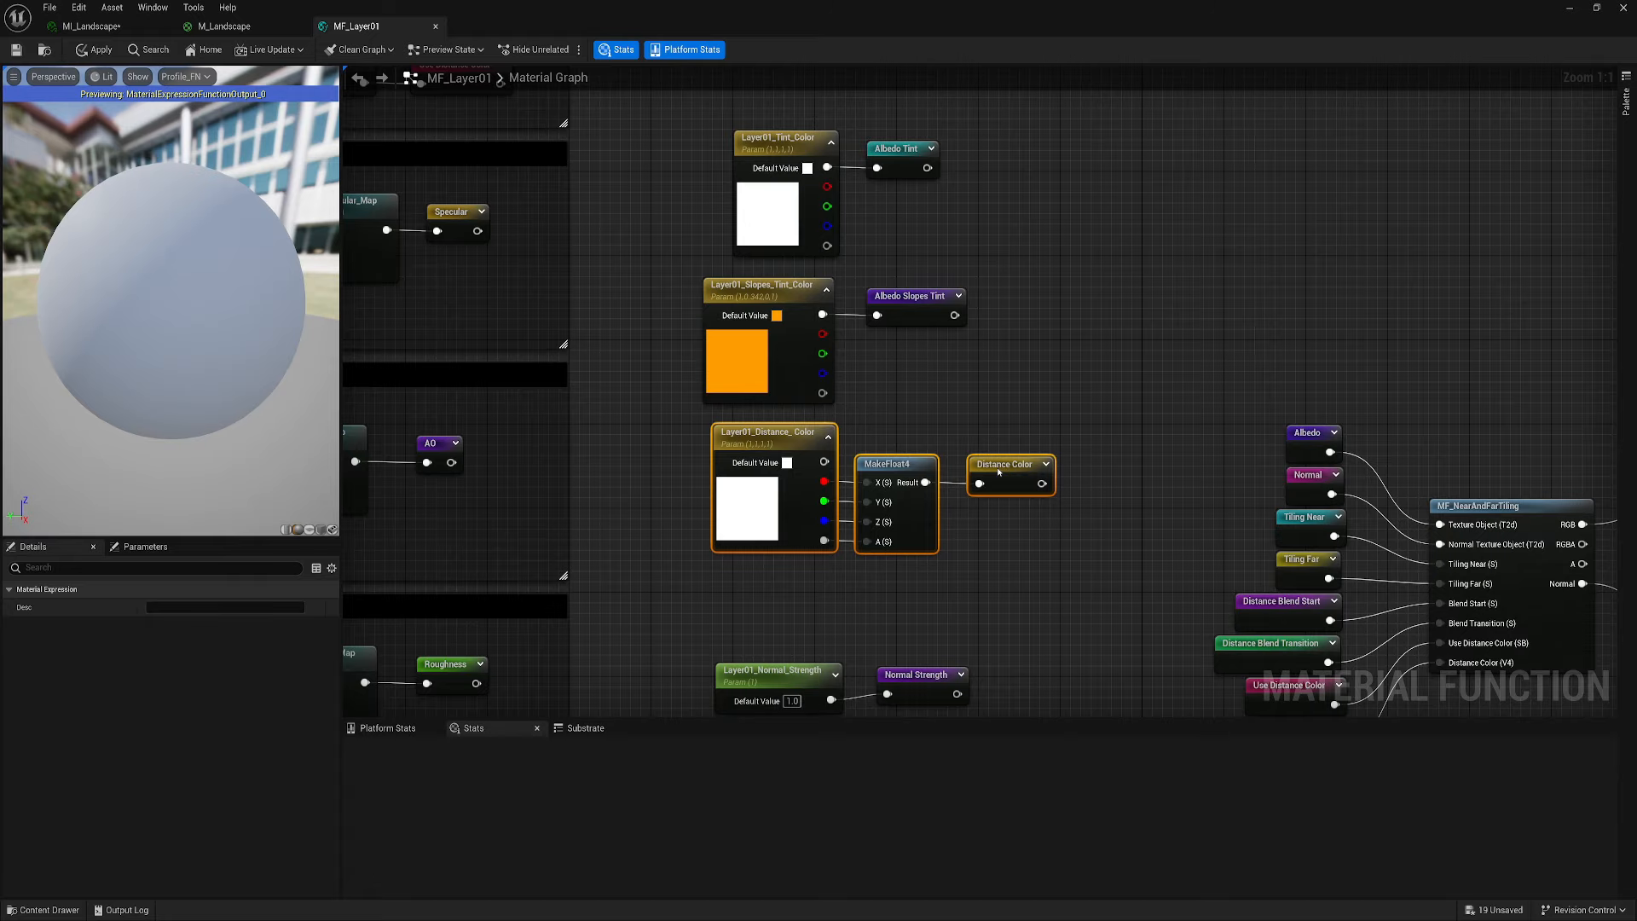
pyautogui.moveTo(950, 609); pyautogui.dragTo(936, 501, button='right')
pyautogui.moveTo(673, 525); pyautogui.dragTo(955, 601)
pyautogui.moveTo(890, 556); pyautogui.dragTo(877, 486)
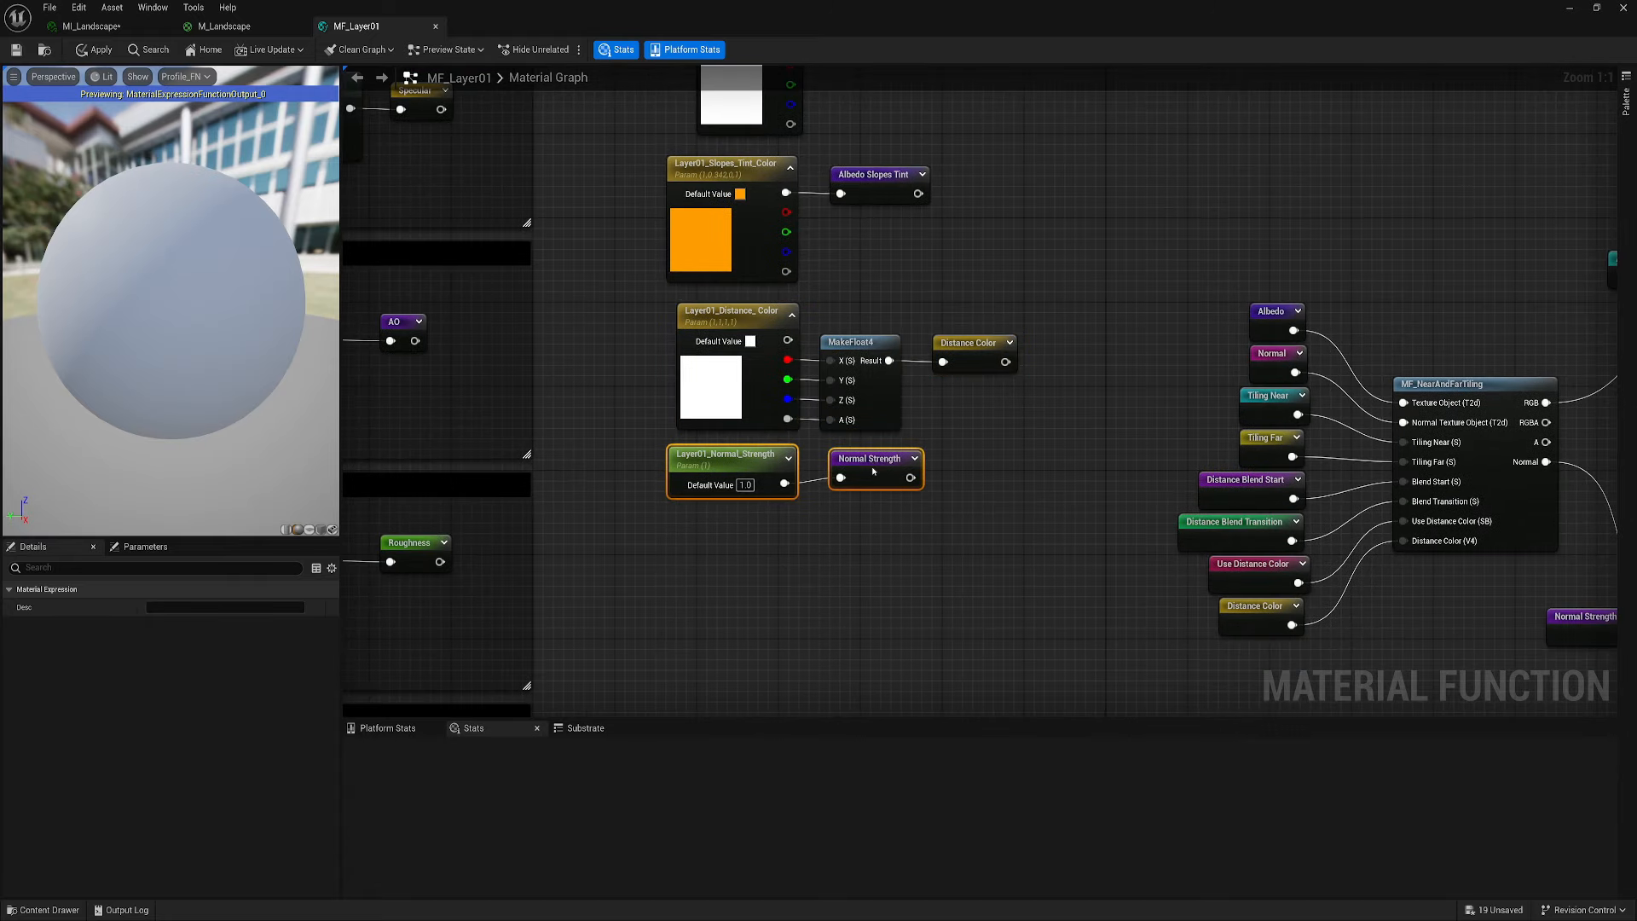
pyautogui.click(971, 501)
# Enclose the tint, slopes tint, distance color and normal strength nodes in a comment titled "Adjustment controls"
pyautogui.scroll(-2, 970, 501)
pyautogui.moveTo(744, 577); pyautogui.dragTo(955, 240)
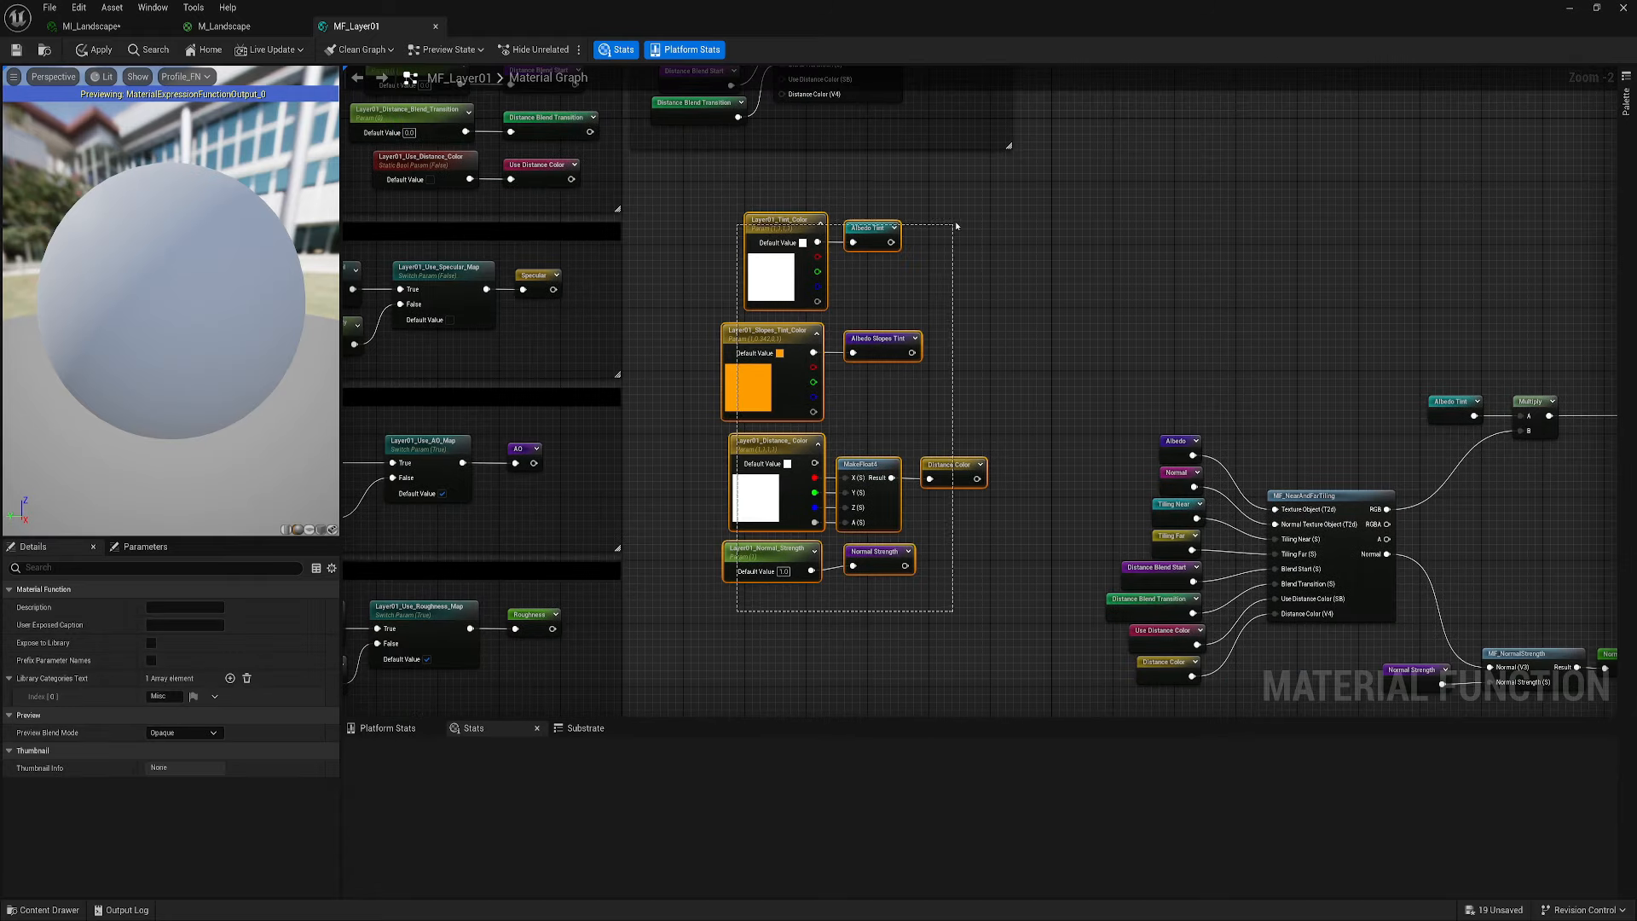
pyautogui.press('c')
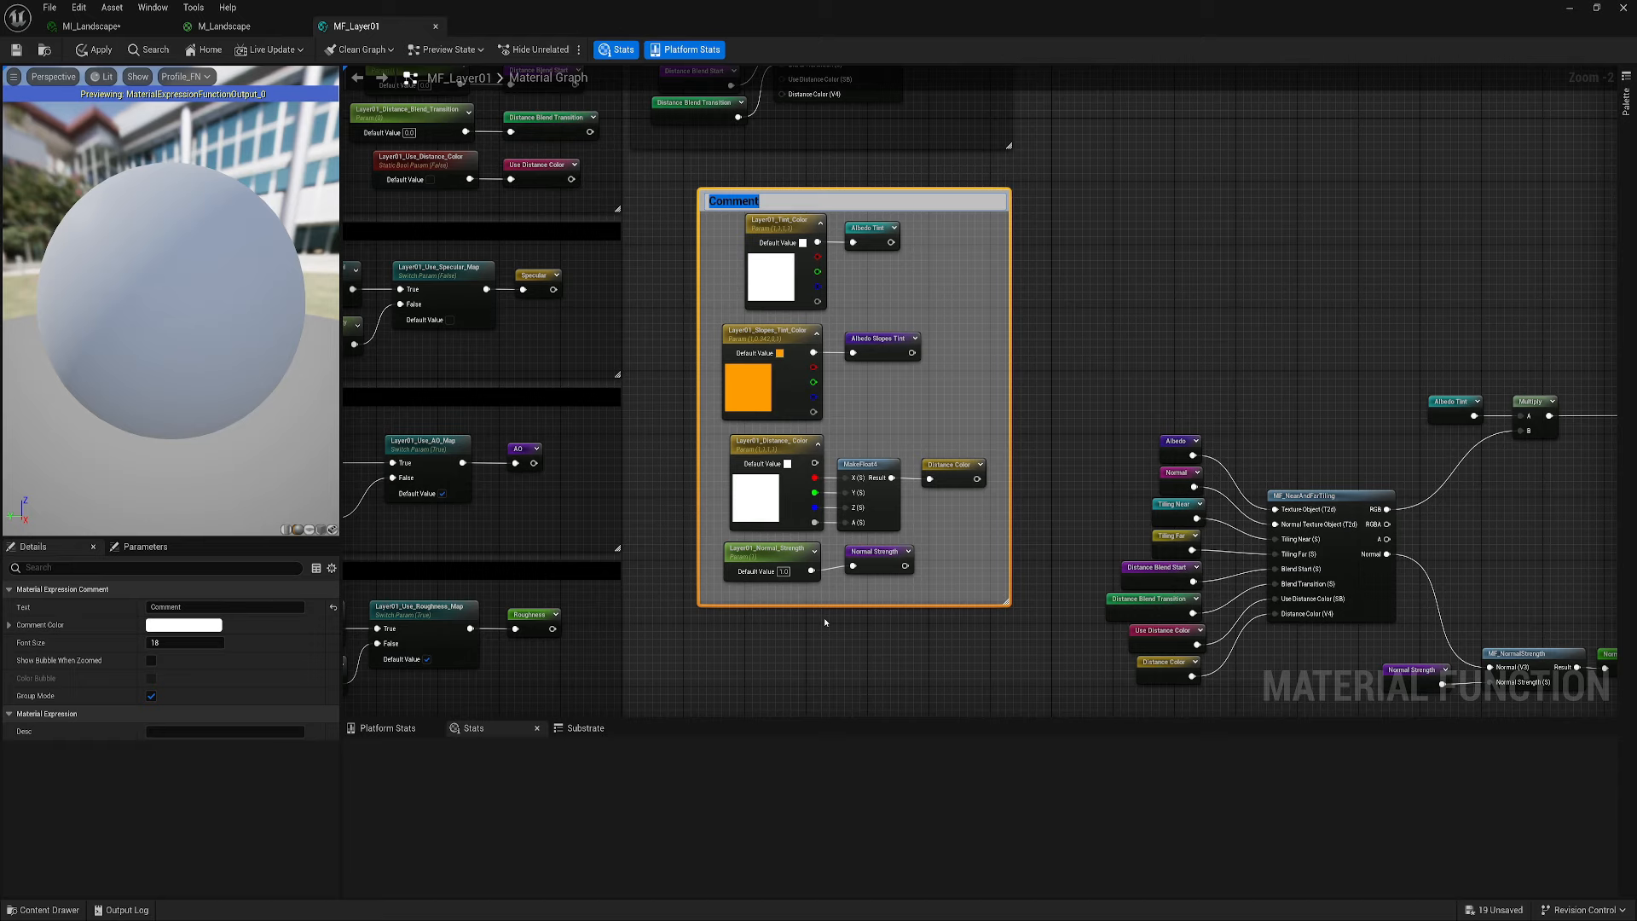
pyautogui.write('Ad')
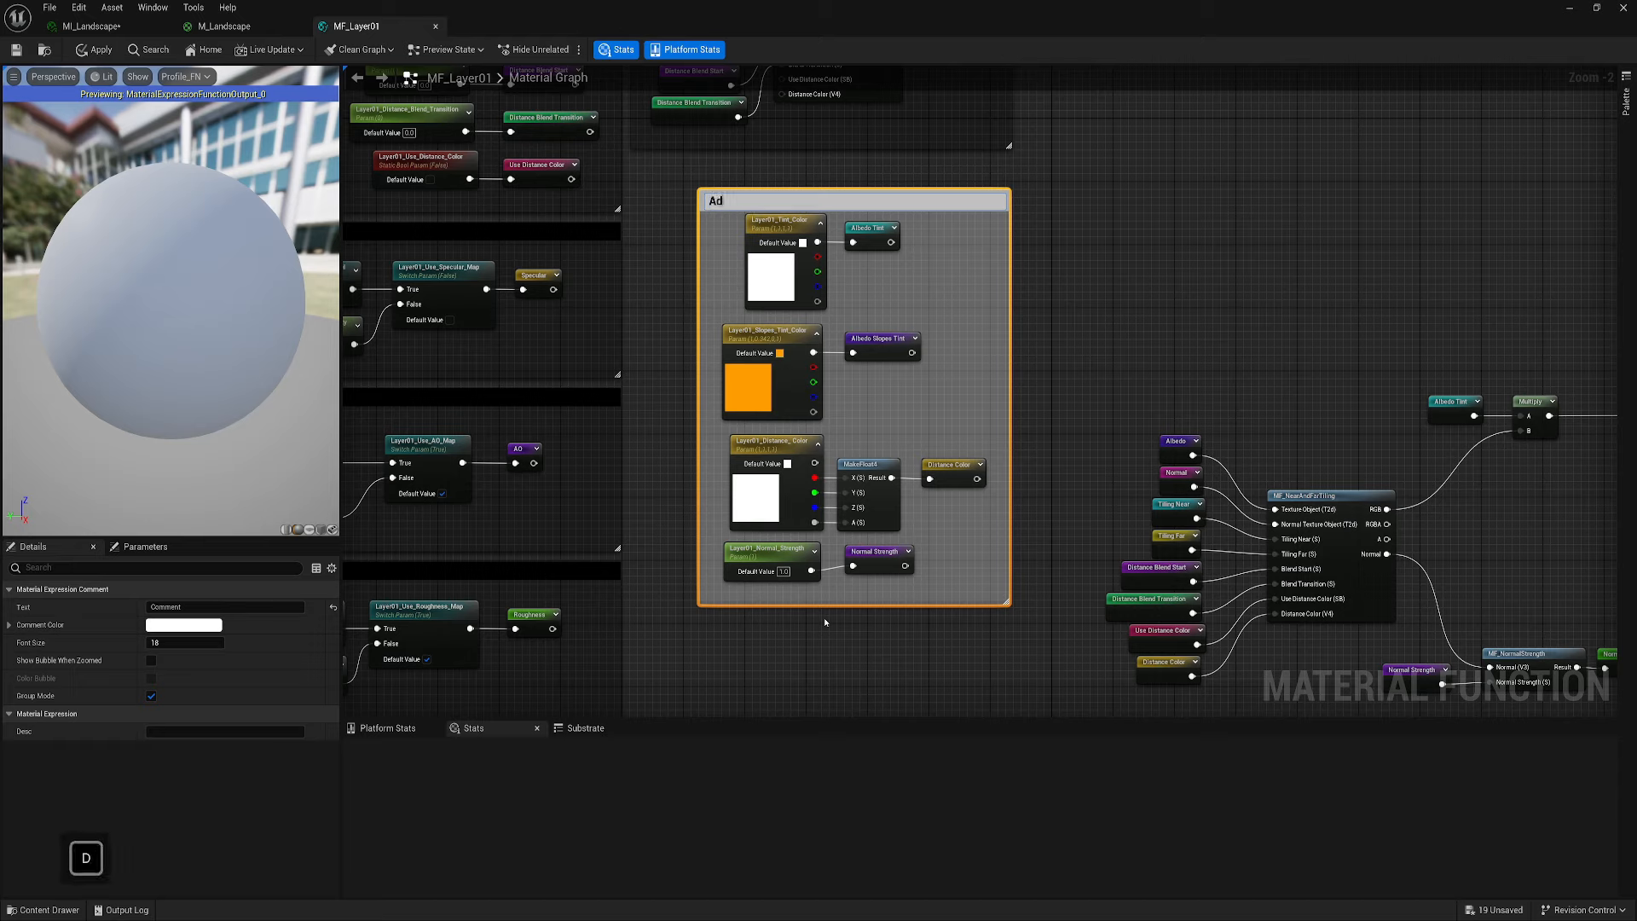
pyautogui.write('justem')
pyautogui.press('BackSpace')
pyautogui.press('BackSpace')
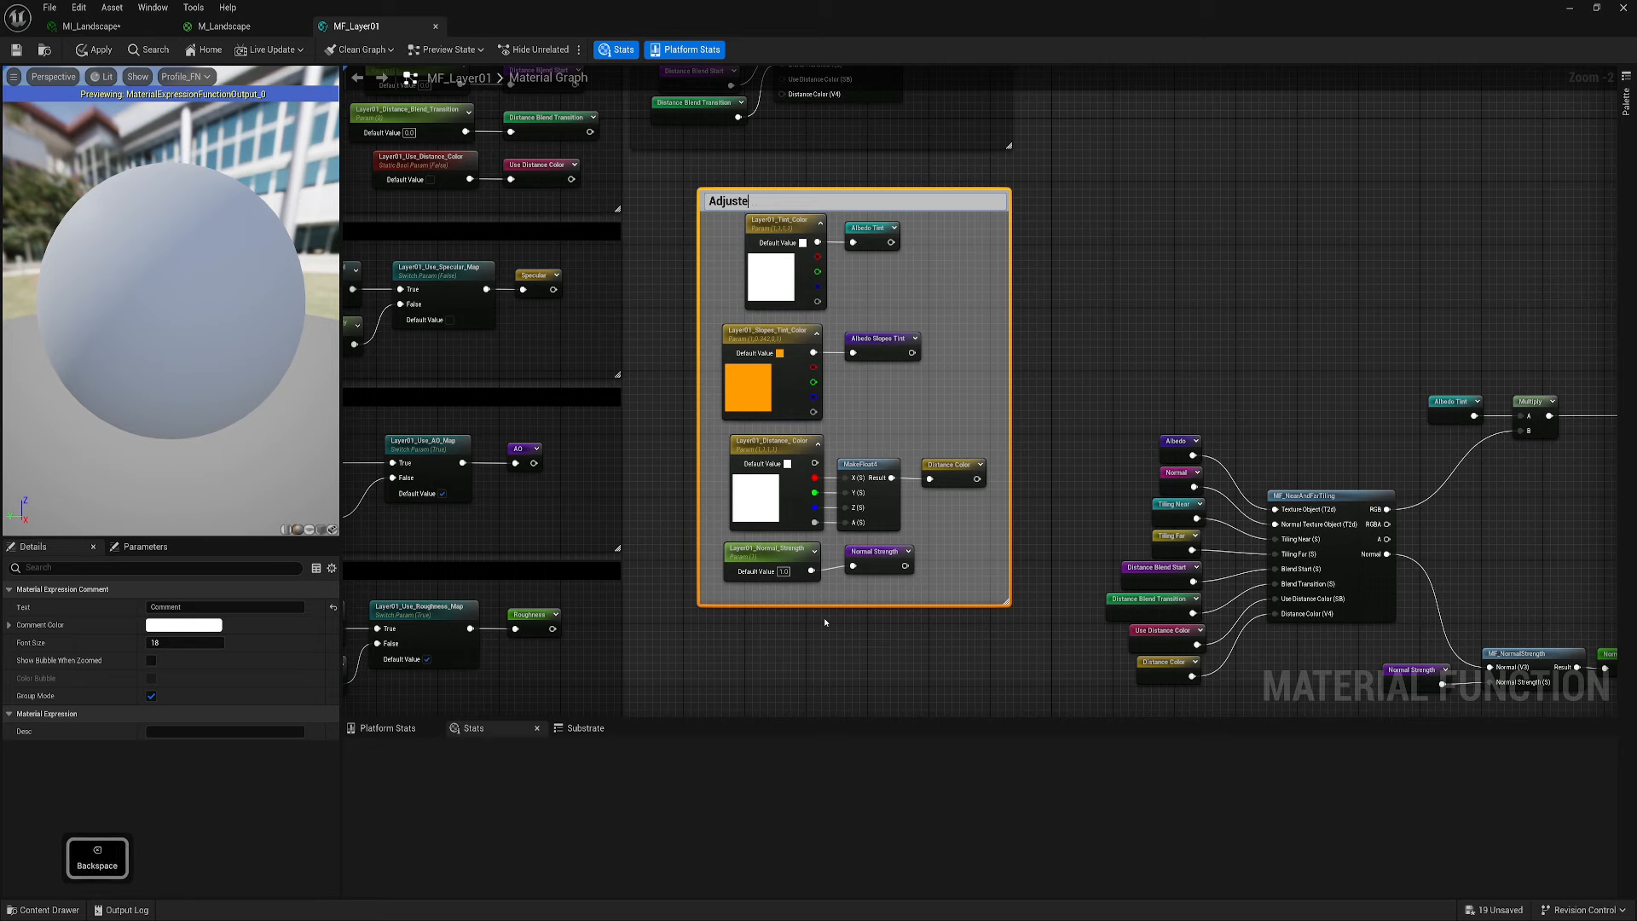
pyautogui.write('ment contro')
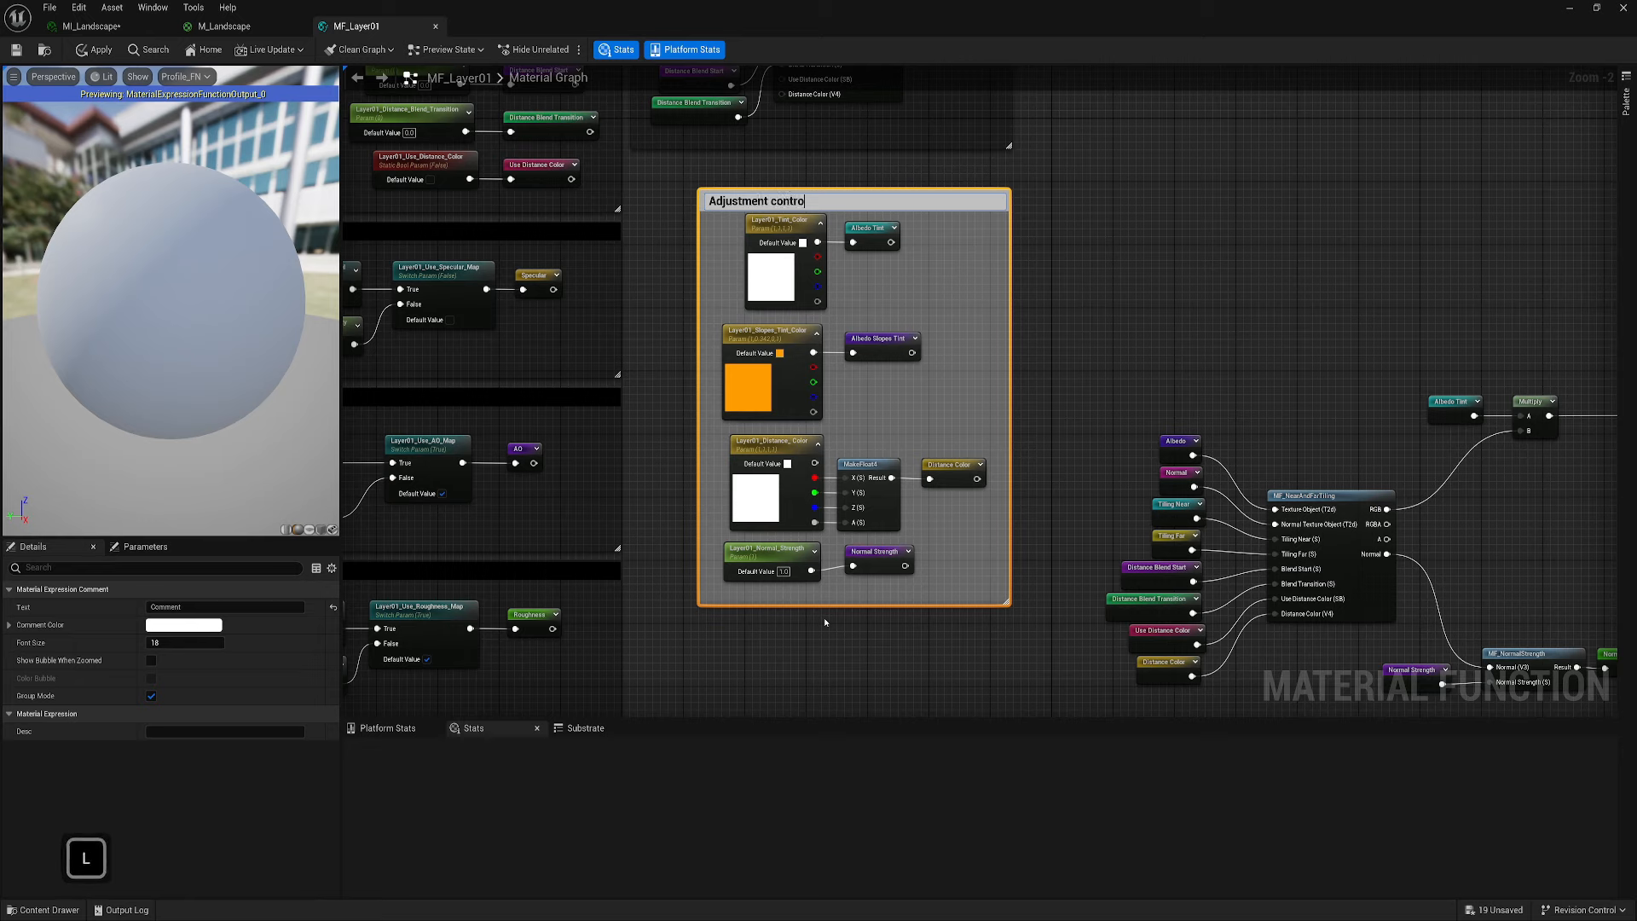
pyautogui.write('ls')
pyautogui.press('Return')
# Set the Adjustment controls comment color to black and enable Show Bubble When Zoomed
pyautogui.click(183, 625)
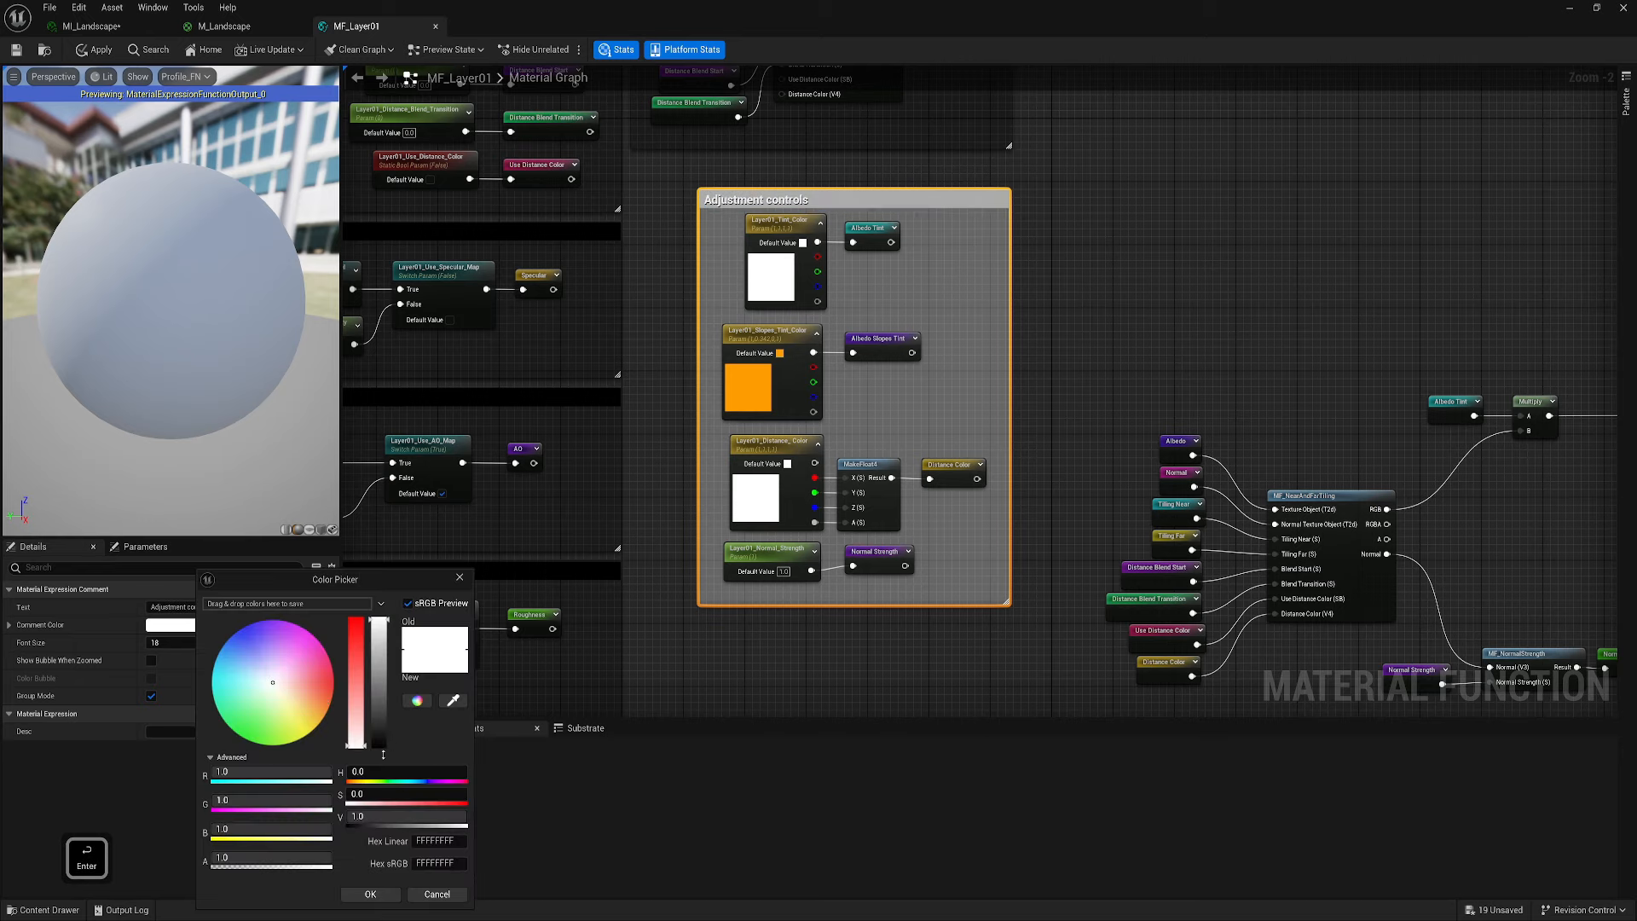
pyautogui.moveTo(377, 665); pyautogui.dragTo(377, 754)
pyautogui.click(370, 892)
pyautogui.click(152, 661)
# Reposition and enlarge the Adjustment controls comment box, and shift its nodes to sit evenly inside
pyautogui.moveTo(848, 189); pyautogui.dragTo(791, 169)
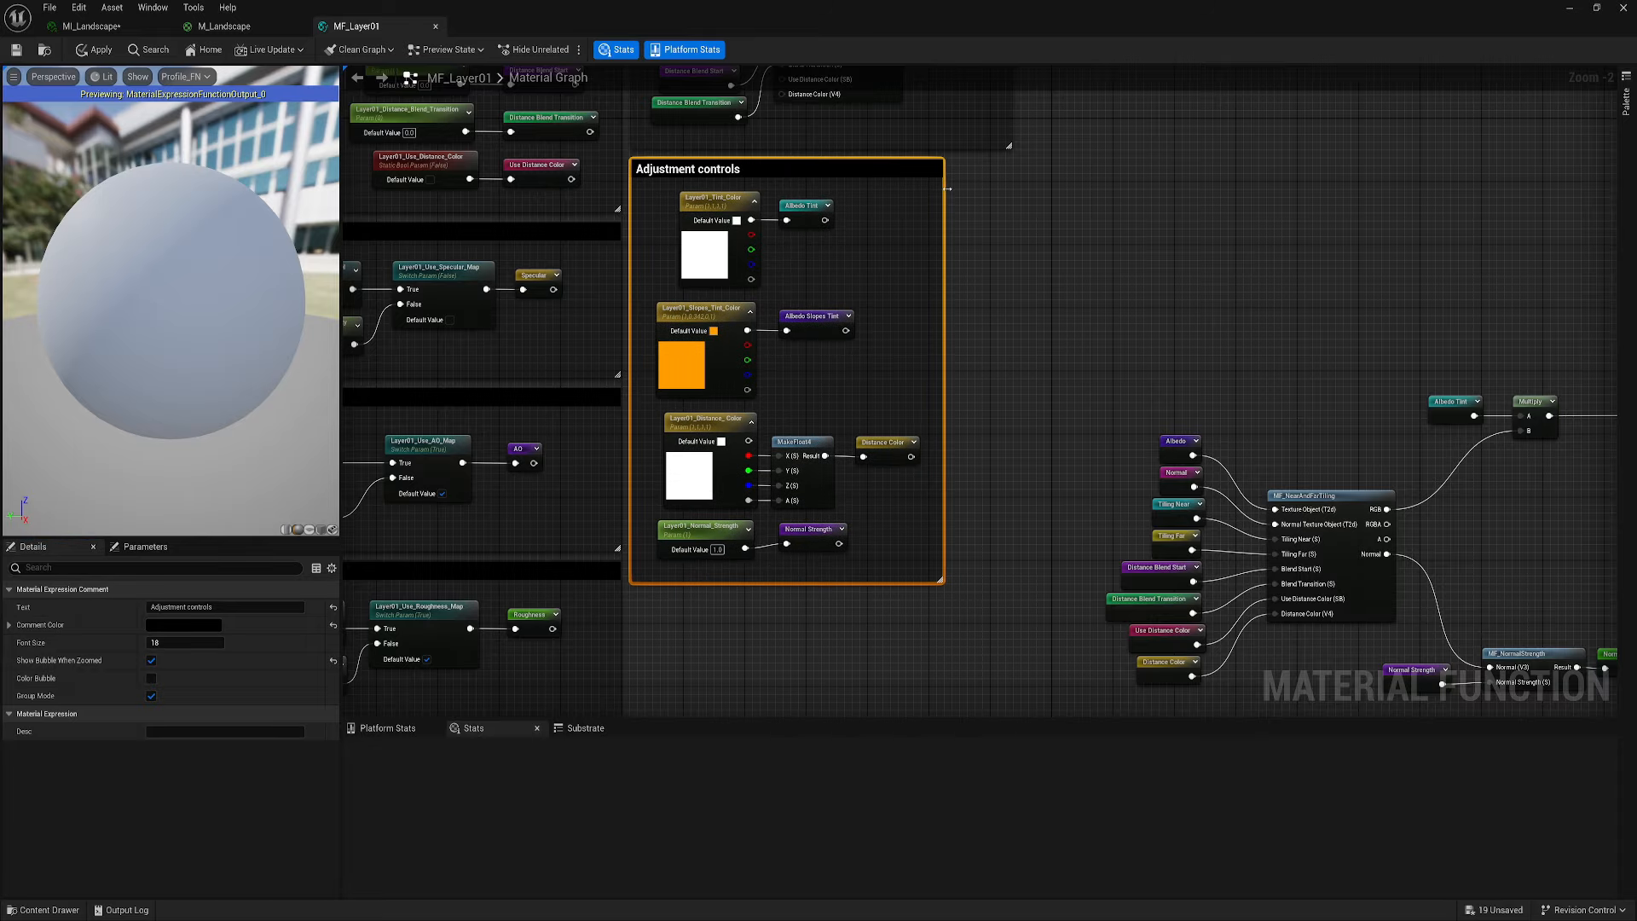
pyautogui.moveTo(948, 189); pyautogui.dragTo(1017, 191)
pyautogui.moveTo(870, 586); pyautogui.dragTo(870, 609)
pyautogui.moveTo(853, 499)
pyautogui.mouseDown(button='right')
pyautogui.moveTo(868, 391)
pyautogui.moveTo(838, 519)
pyautogui.mouseUp(button='right')
pyautogui.moveTo(639, 228); pyautogui.dragTo(914, 596)
pyautogui.moveTo(868, 463); pyautogui.dragTo(902, 470)
pyautogui.click(1132, 381)
# Raise the Albedo Tint, Multiply and output nodes, and shift SetMaterialAttributes with its inputs and output away from Multiply
pyautogui.moveTo(853, 376); pyautogui.dragTo(601, 339, button='right')
pyautogui.moveTo(1115, 346); pyautogui.dragTo(789, 358, button='right')
pyautogui.scroll(2, 966, 345)
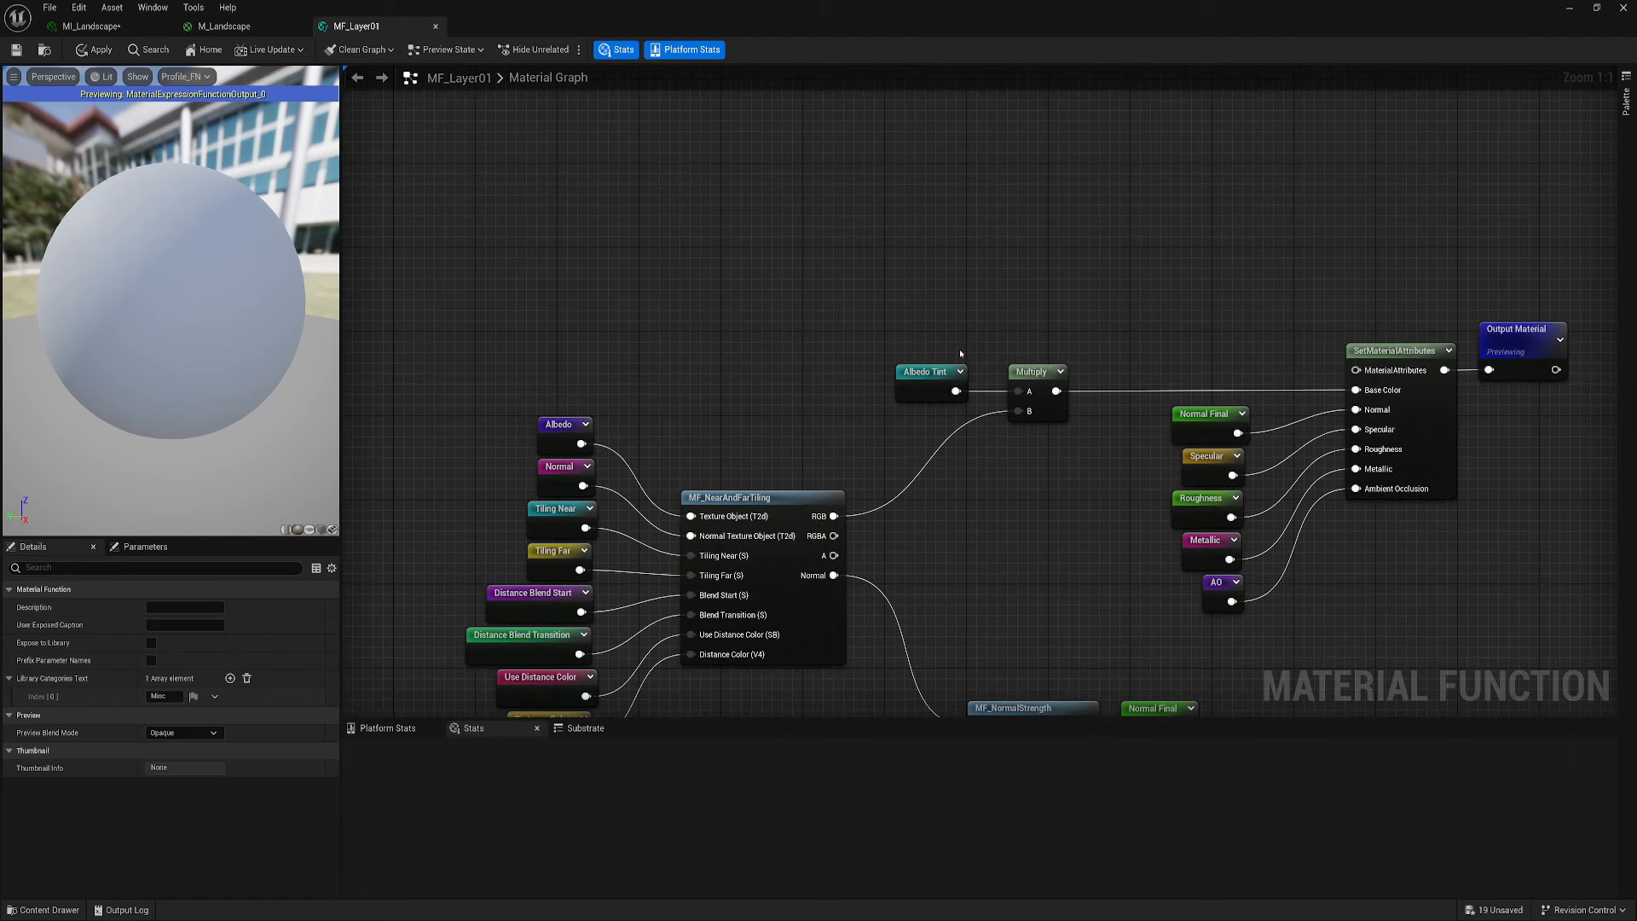
pyautogui.moveTo(846, 331); pyautogui.dragTo(801, 342, button='right')
pyautogui.moveTo(667, 276); pyautogui.dragTo(1286, 643)
pyautogui.moveTo(1131, 455); pyautogui.dragTo(1101, 402)
pyautogui.moveTo(867, 643); pyautogui.dragTo(1266, 294)
pyautogui.moveTo(1111, 389); pyautogui.dragTo(1421, 393)
# Add a Multiply node below the Albedo Tint one, fed by Albedo Slopes Tint and the RGB output of MF_NearAndFarTiling
pyautogui.moveTo(757, 468); pyautogui.dragTo(861, 463, button='right')
pyautogui.click(861, 463)
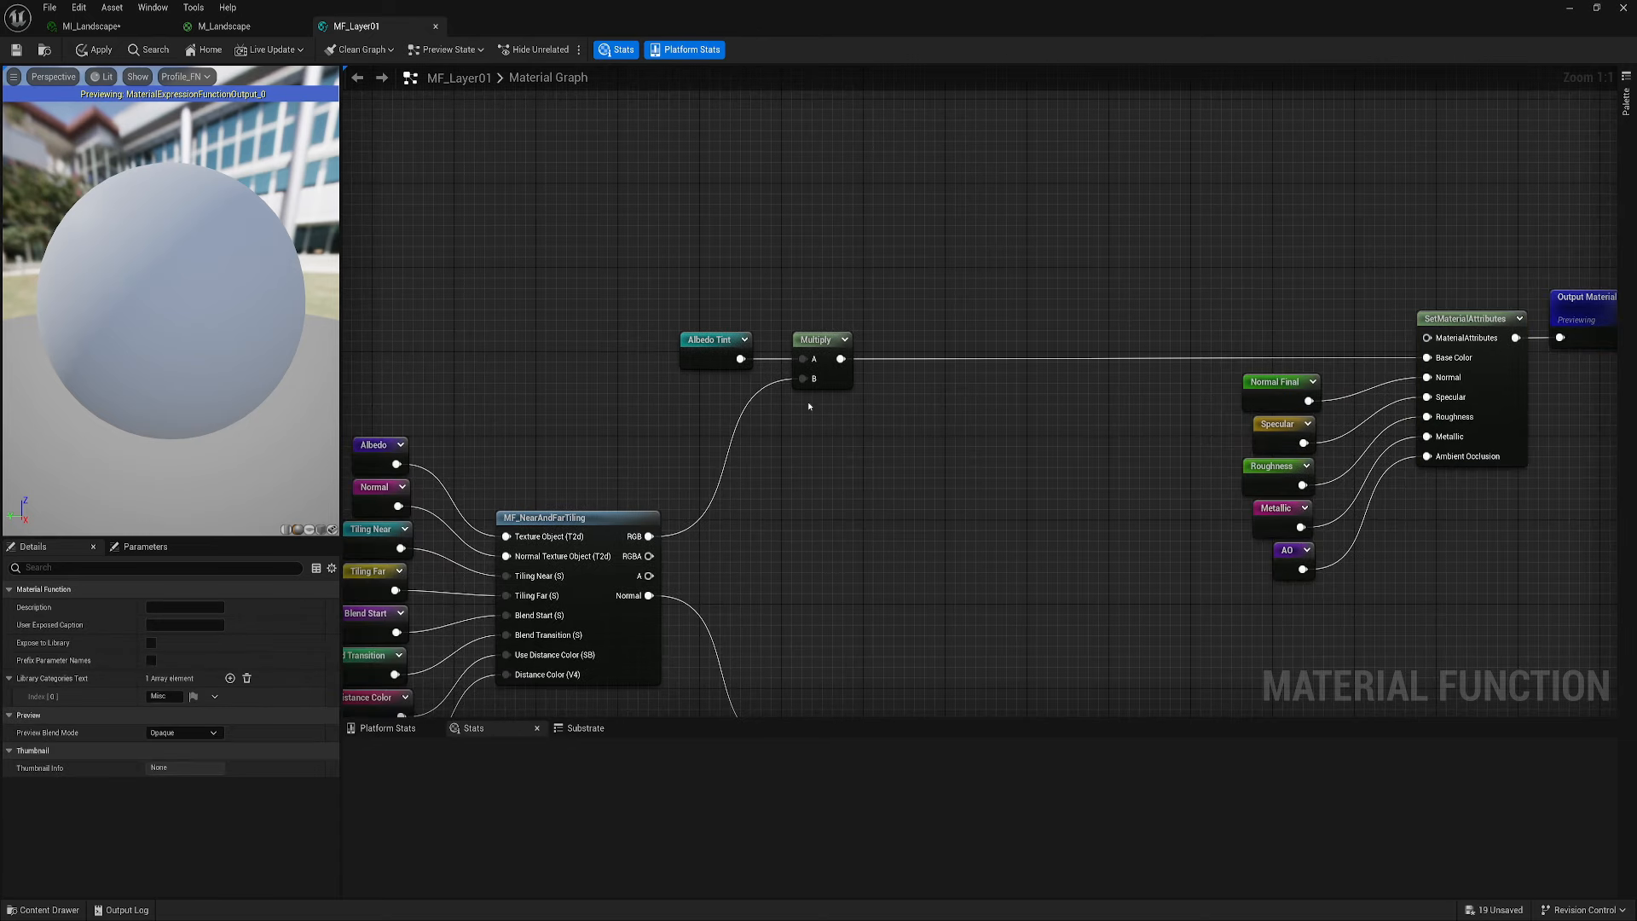
pyautogui.moveTo(915, 450); pyautogui.dragTo(891, 410)
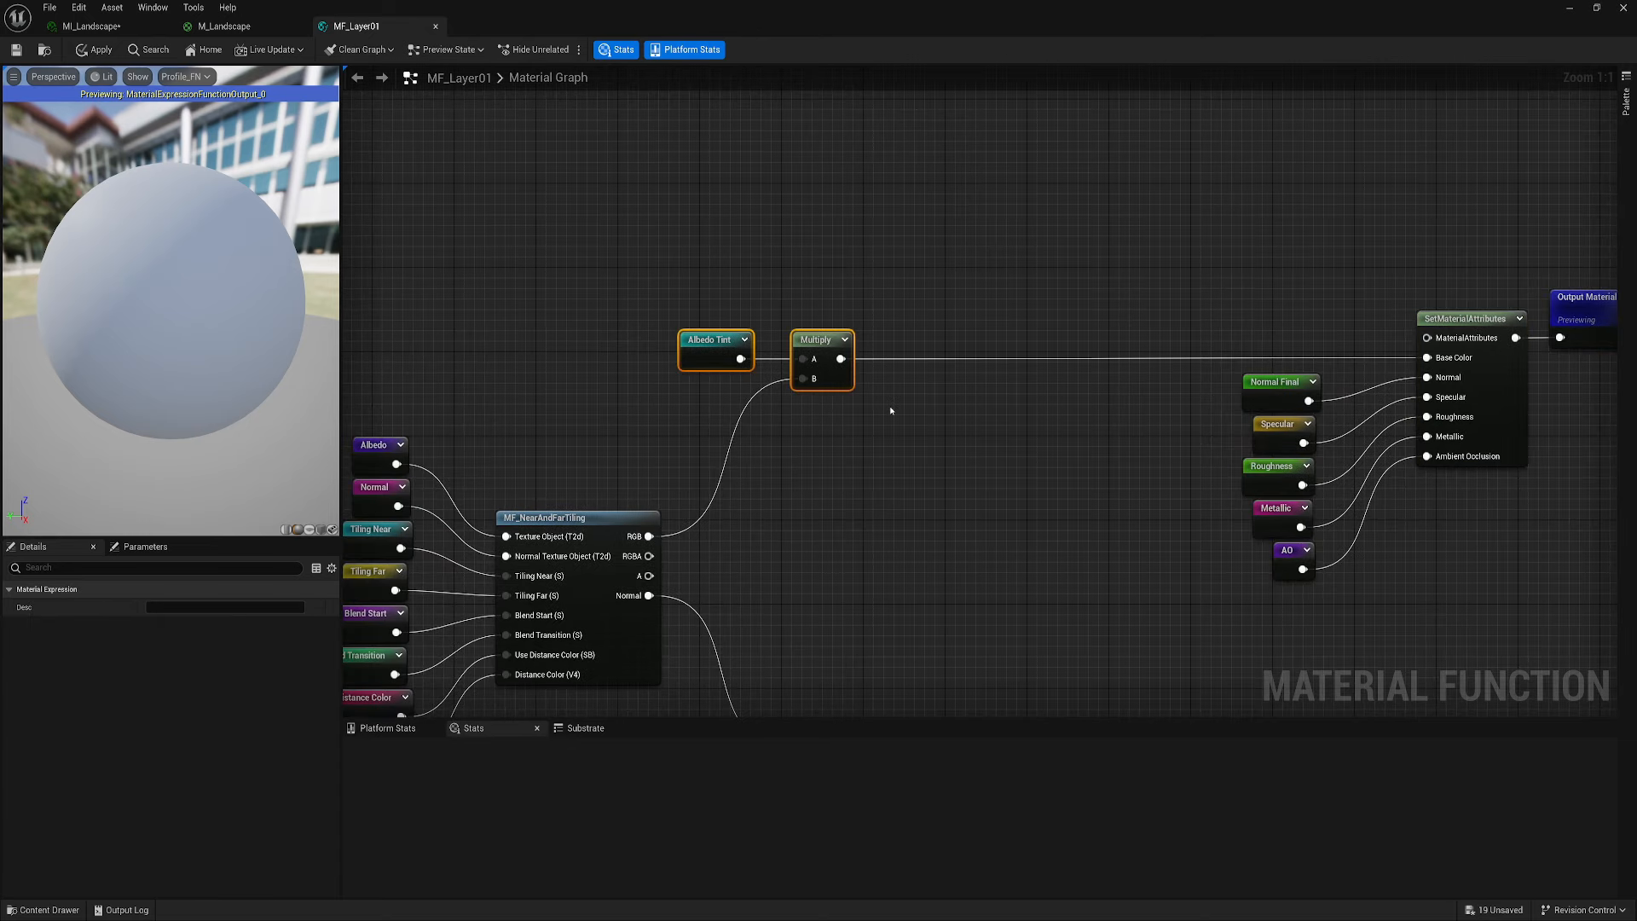
pyautogui.click(847, 484)
pyautogui.click(823, 474)
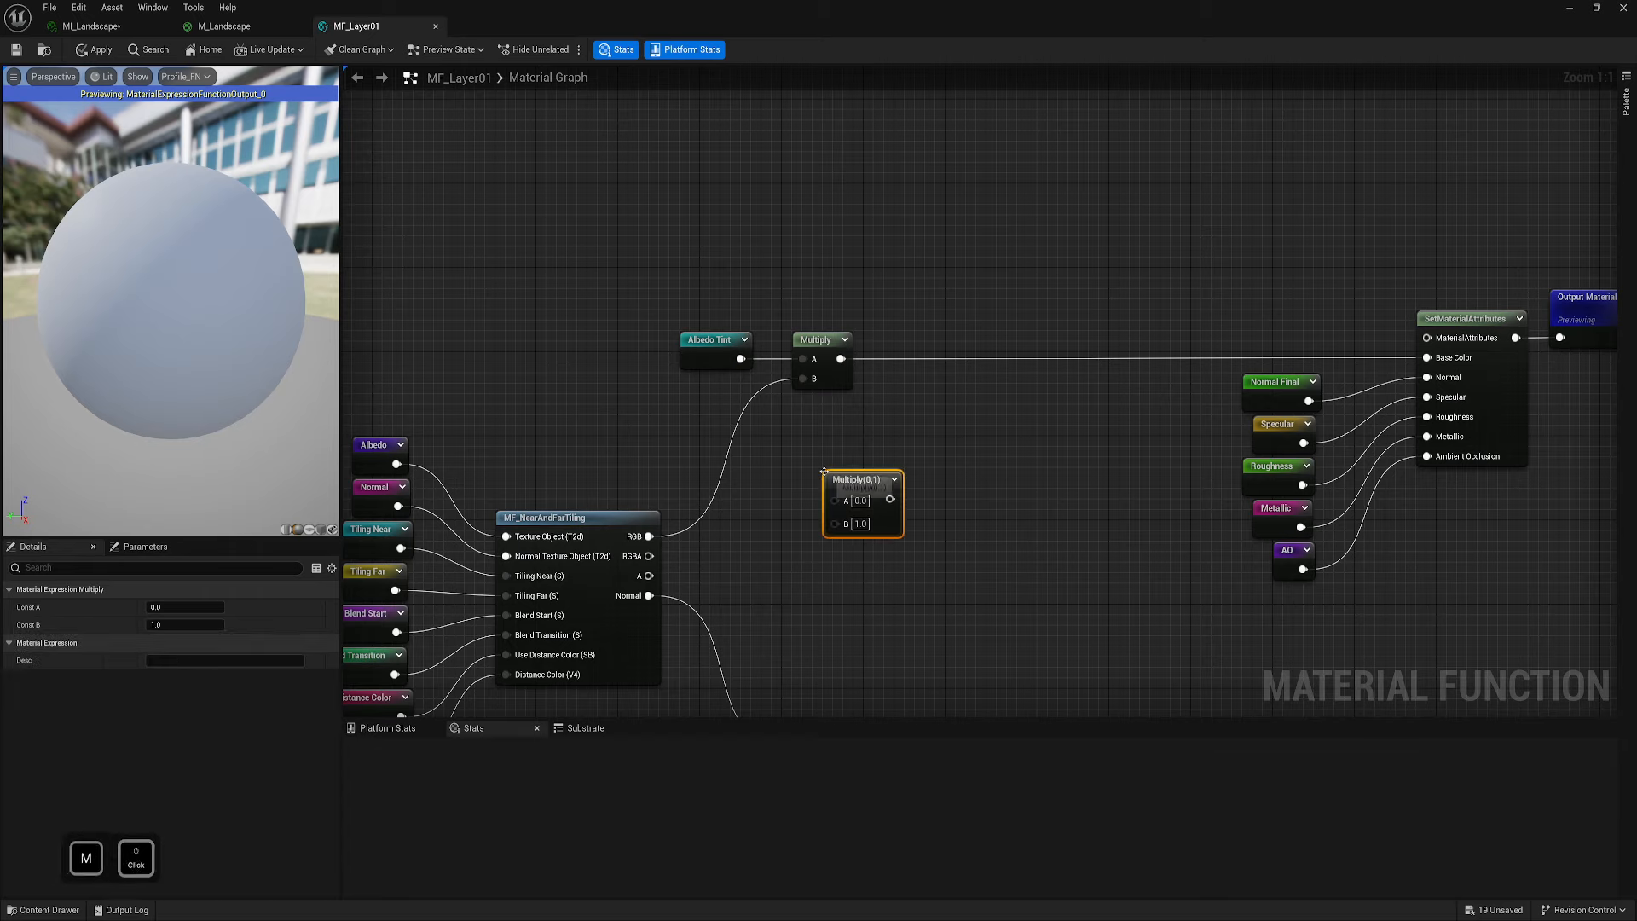
pyautogui.moveTo(853, 486); pyautogui.dragTo(853, 465)
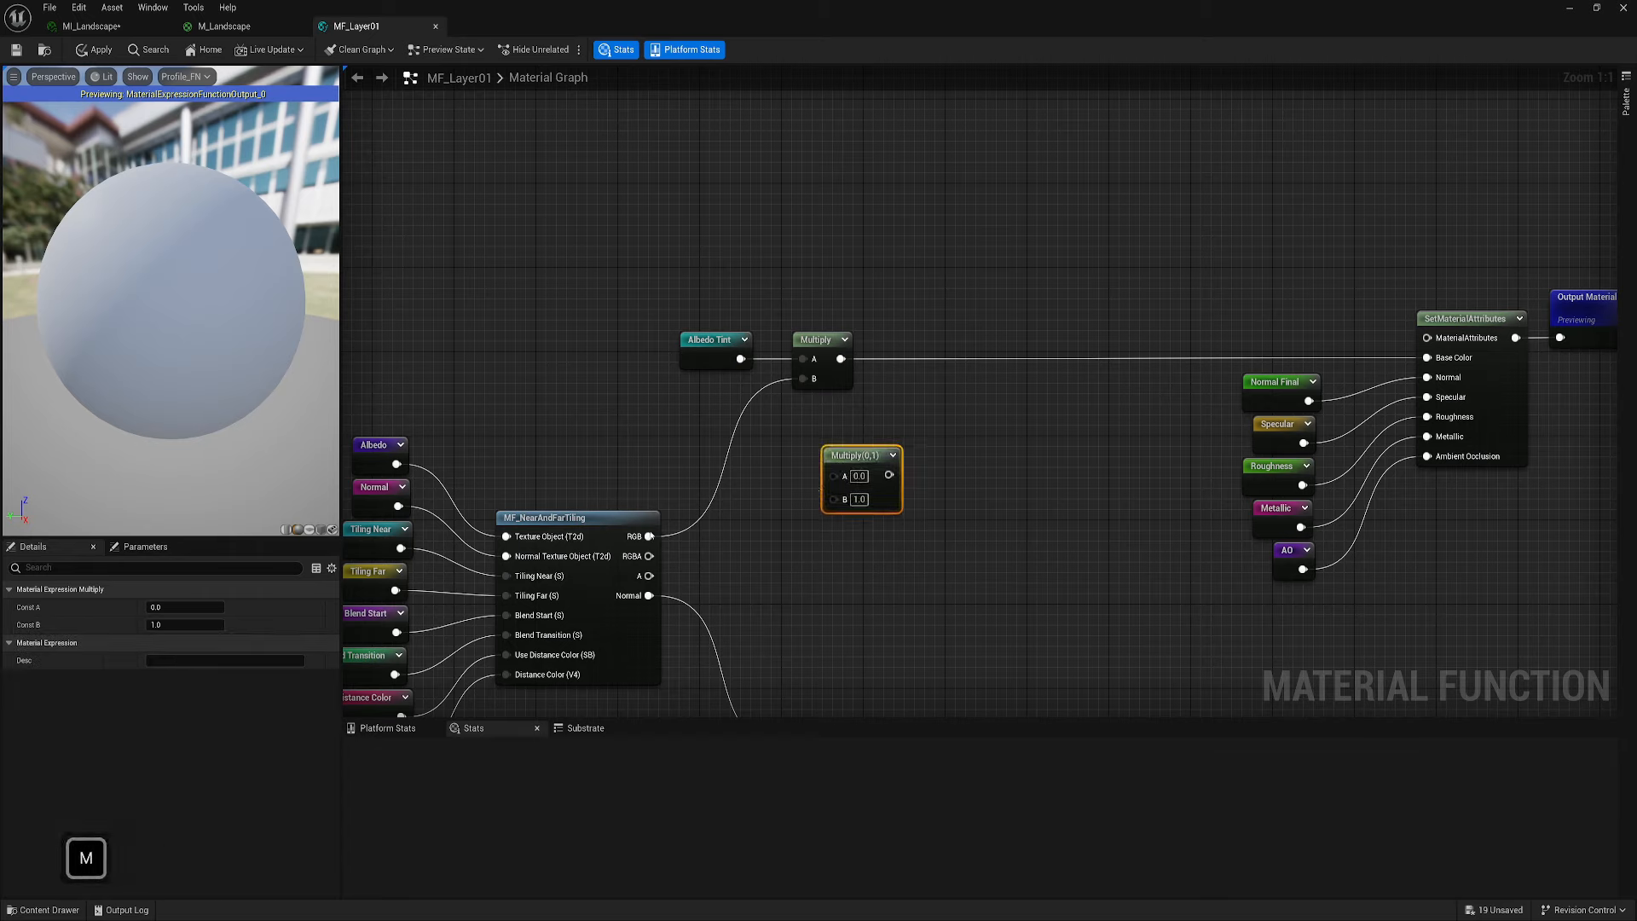
pyautogui.moveTo(648, 537); pyautogui.dragTo(820, 478)
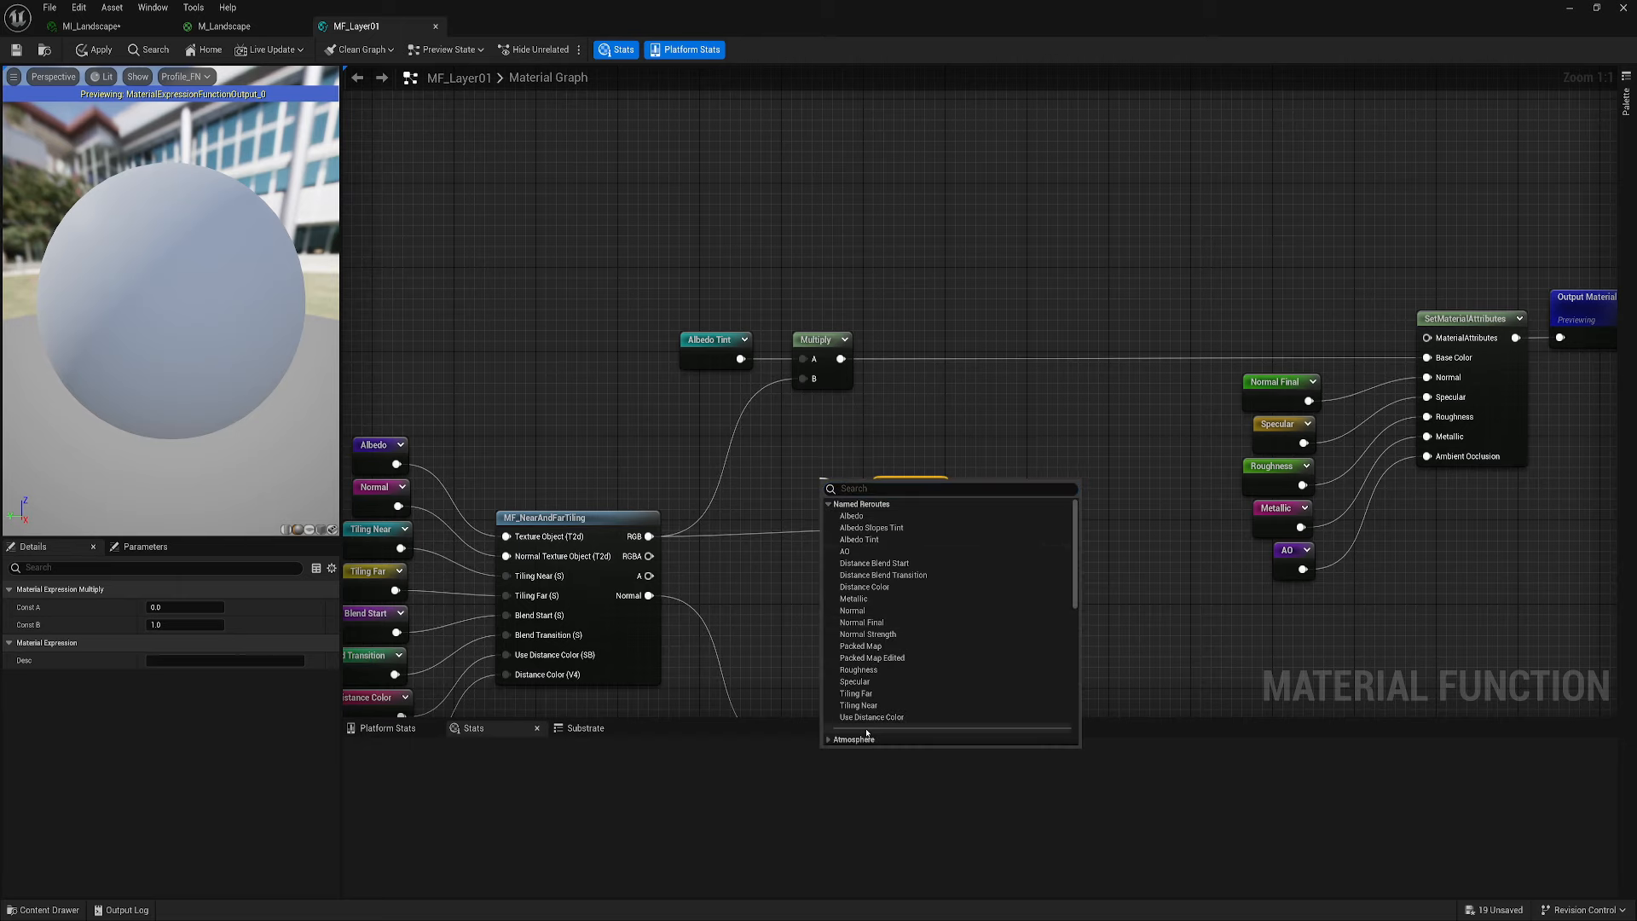
pyautogui.click(872, 527)
pyautogui.moveTo(840, 493); pyautogui.dragTo(772, 483)
# Add a Lerp with the Albedo Tint Multiply as A and the Albedo Slopes Tint Multiply as B, placed on the Base Color wire
pyautogui.moveTo(1026, 417); pyautogui.dragTo(931, 463, button='right')
pyautogui.click(931, 463)
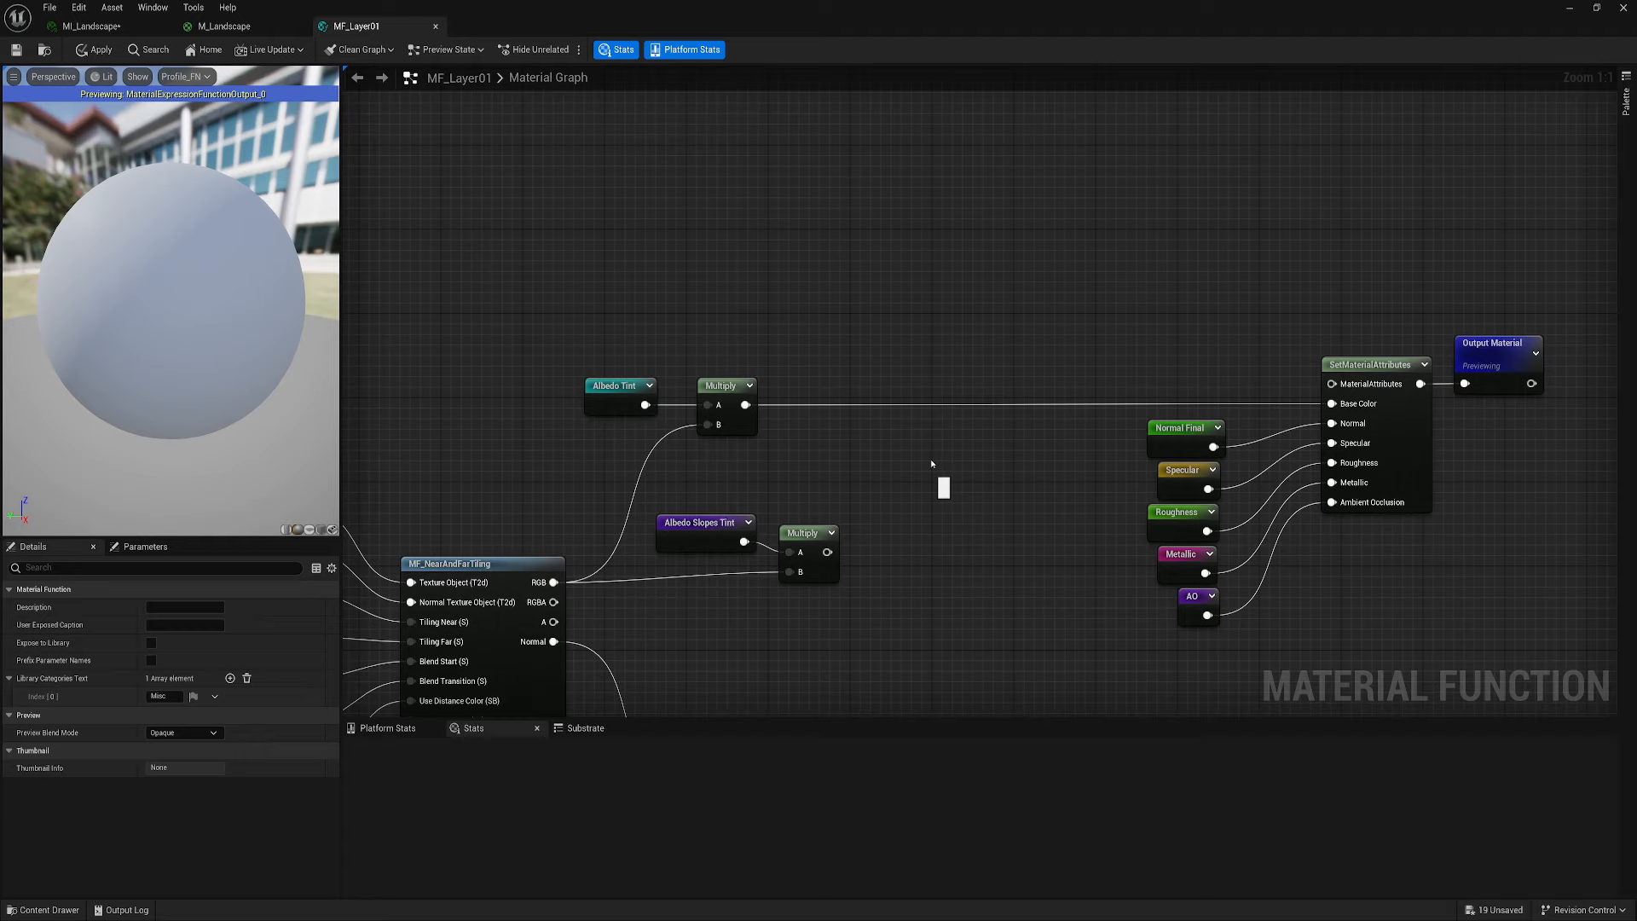
pyautogui.click(933, 463)
pyautogui.moveTo(746, 406); pyautogui.dragTo(954, 482)
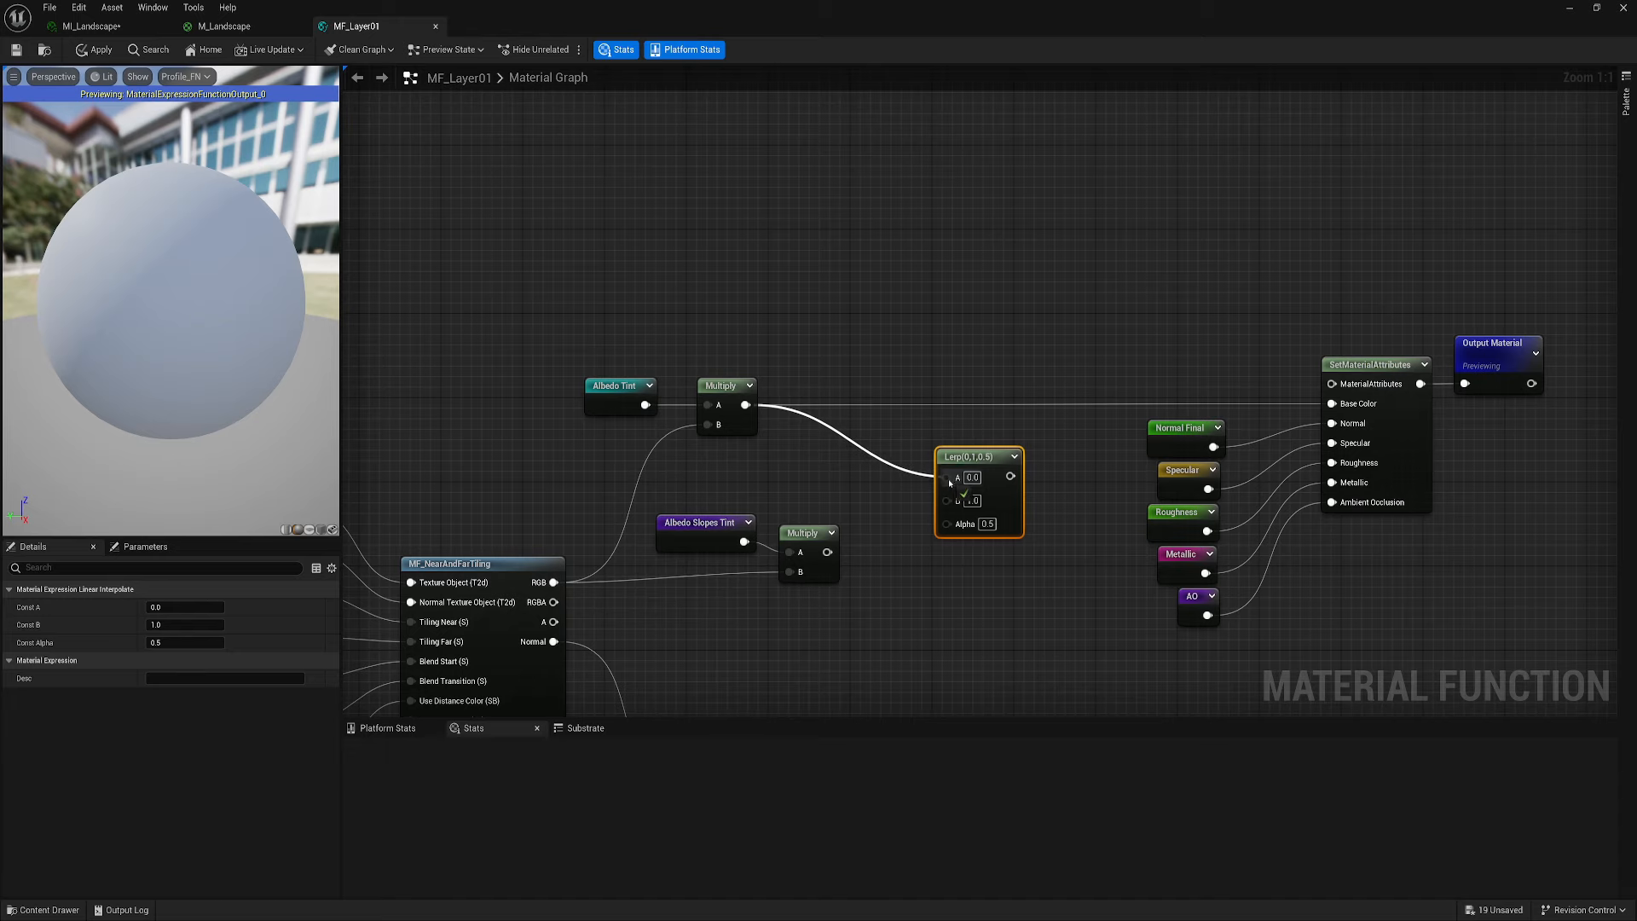
pyautogui.moveTo(948, 478); pyautogui.dragTo(950, 478)
pyautogui.moveTo(827, 553); pyautogui.dragTo(948, 497)
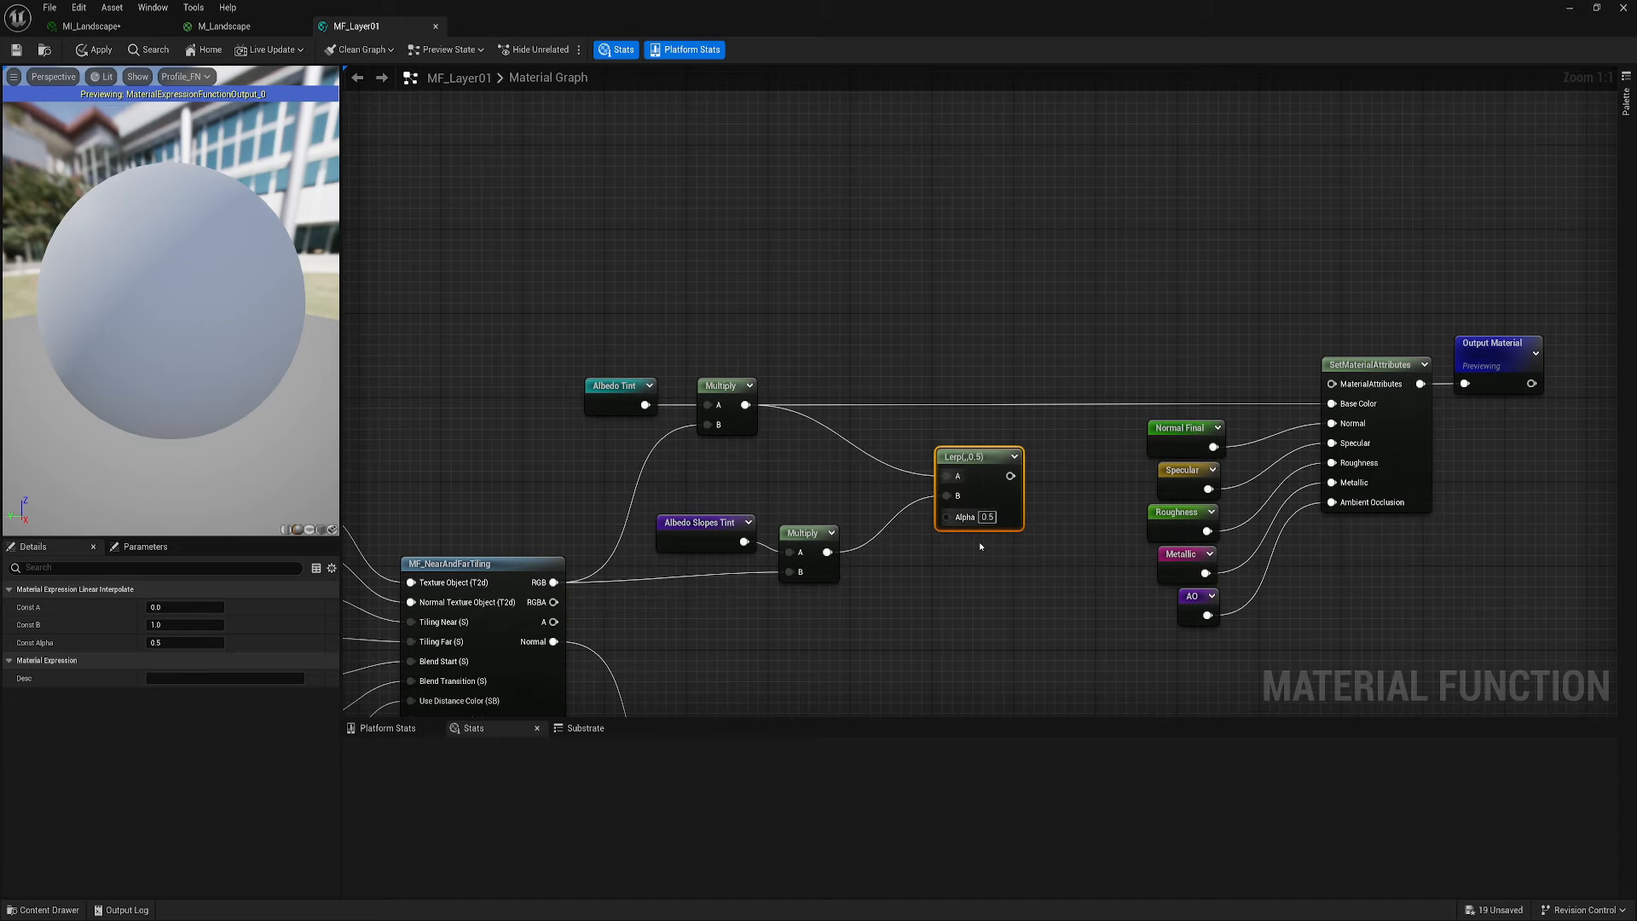
pyautogui.moveTo(981, 547); pyautogui.dragTo(950, 597, button='right')
pyautogui.moveTo(954, 529); pyautogui.dragTo(920, 458)
pyautogui.moveTo(969, 520); pyautogui.dragTo(892, 547, button='right')
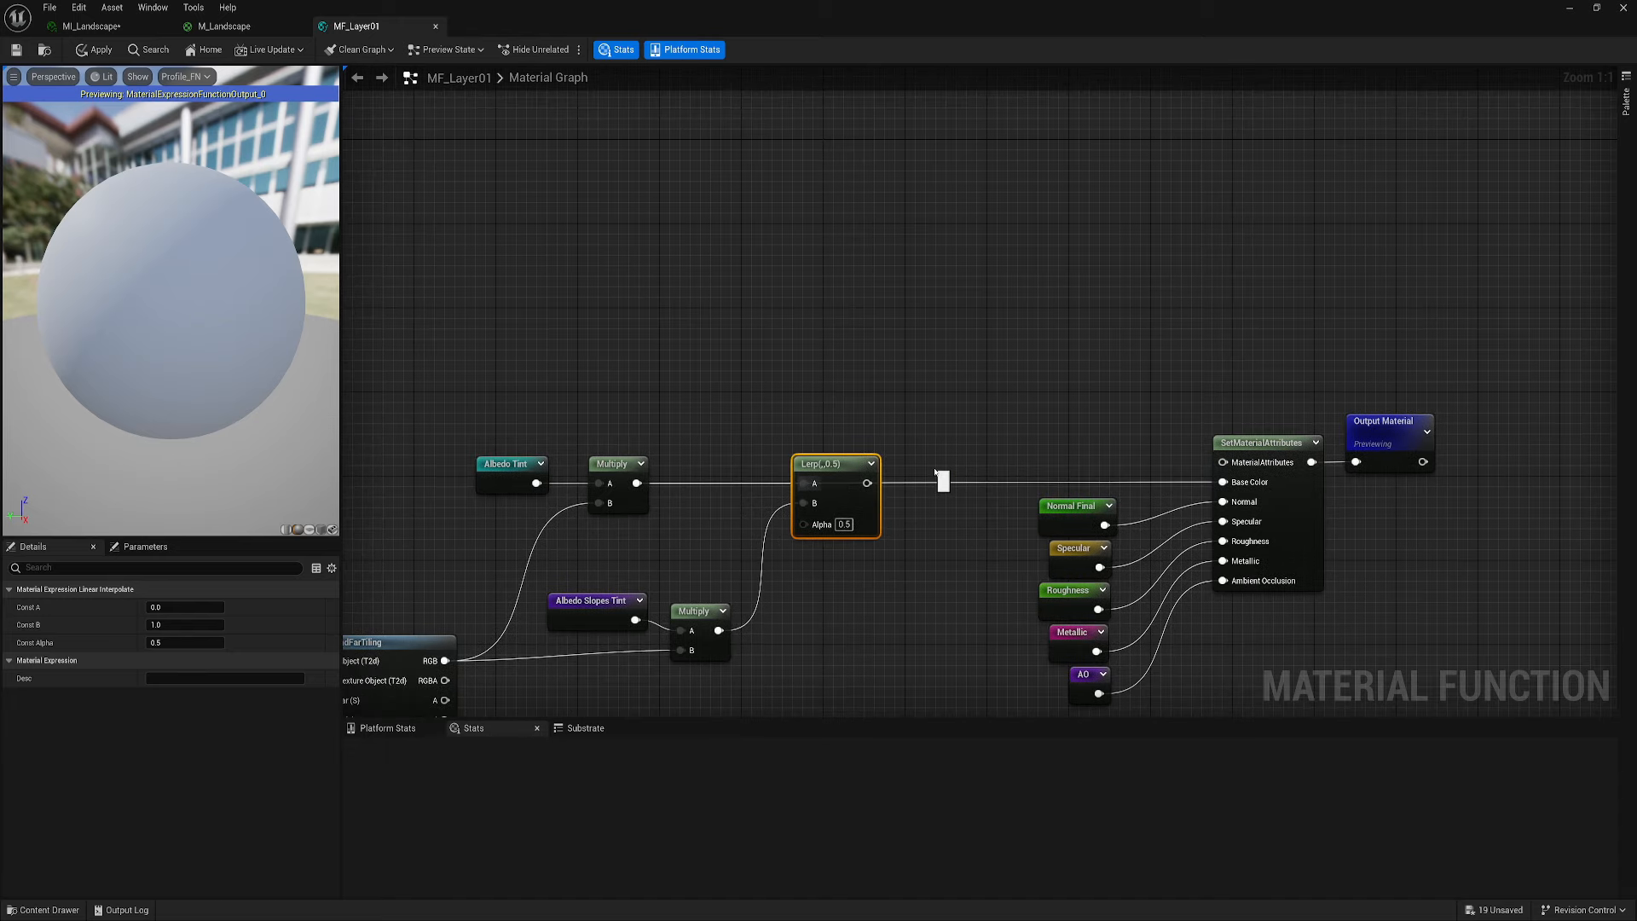
# Add a StaticSwitchParameter named Layer01_Enable_Slopes_Tint between the Lerp and SetMaterialAttributes
pyautogui.rightClick(929, 419)
pyautogui.write('st')
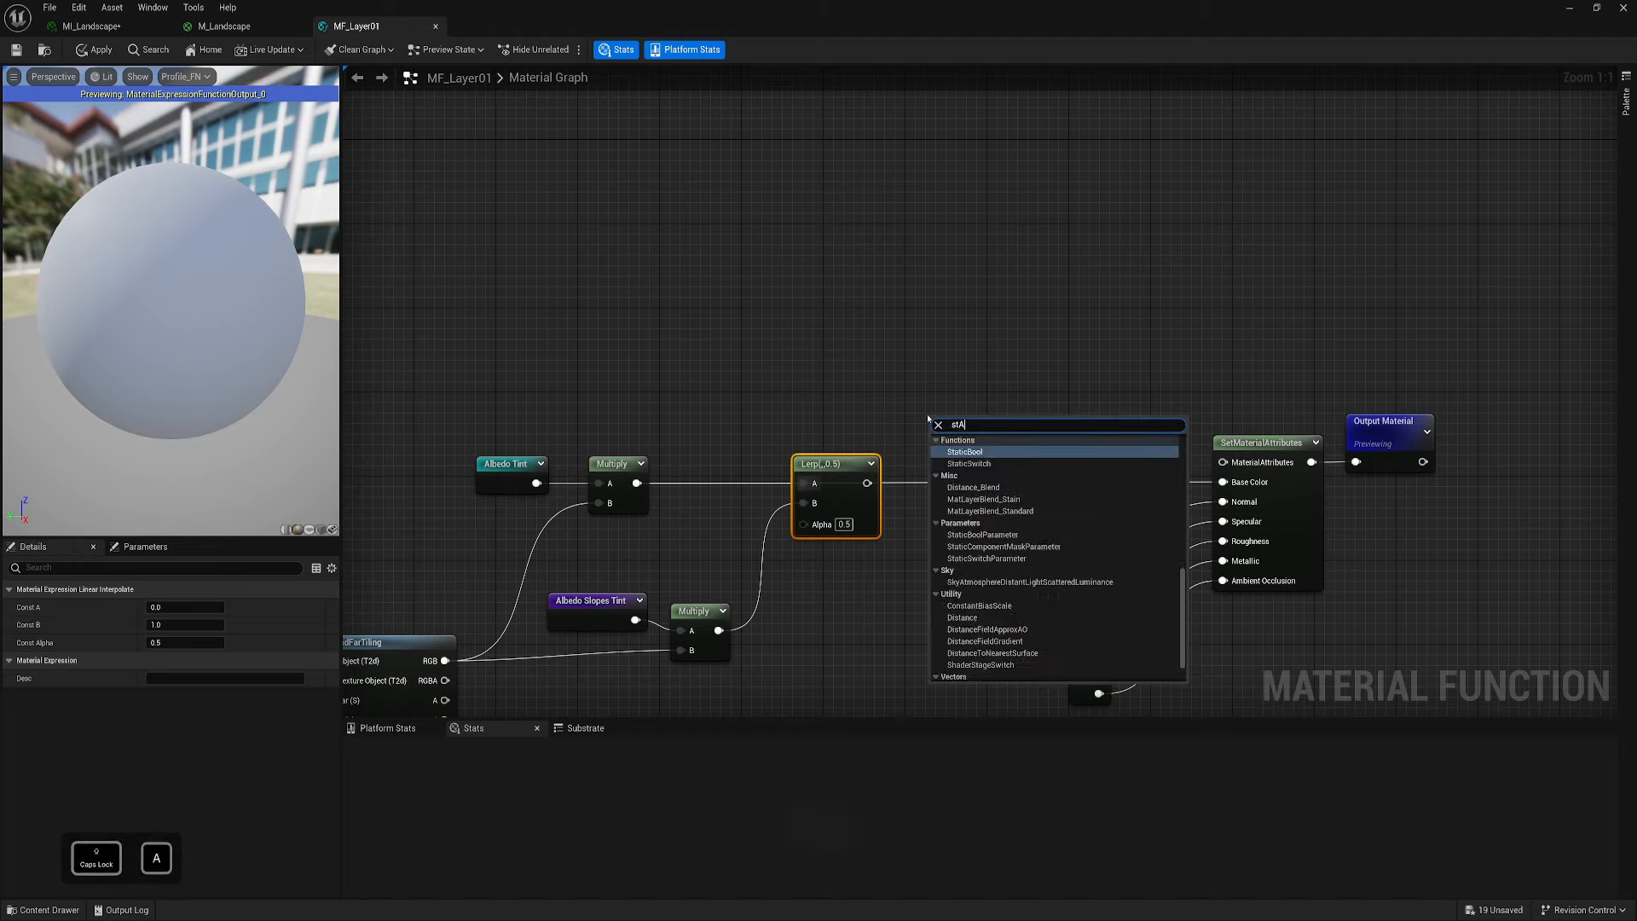
pyautogui.write('at')
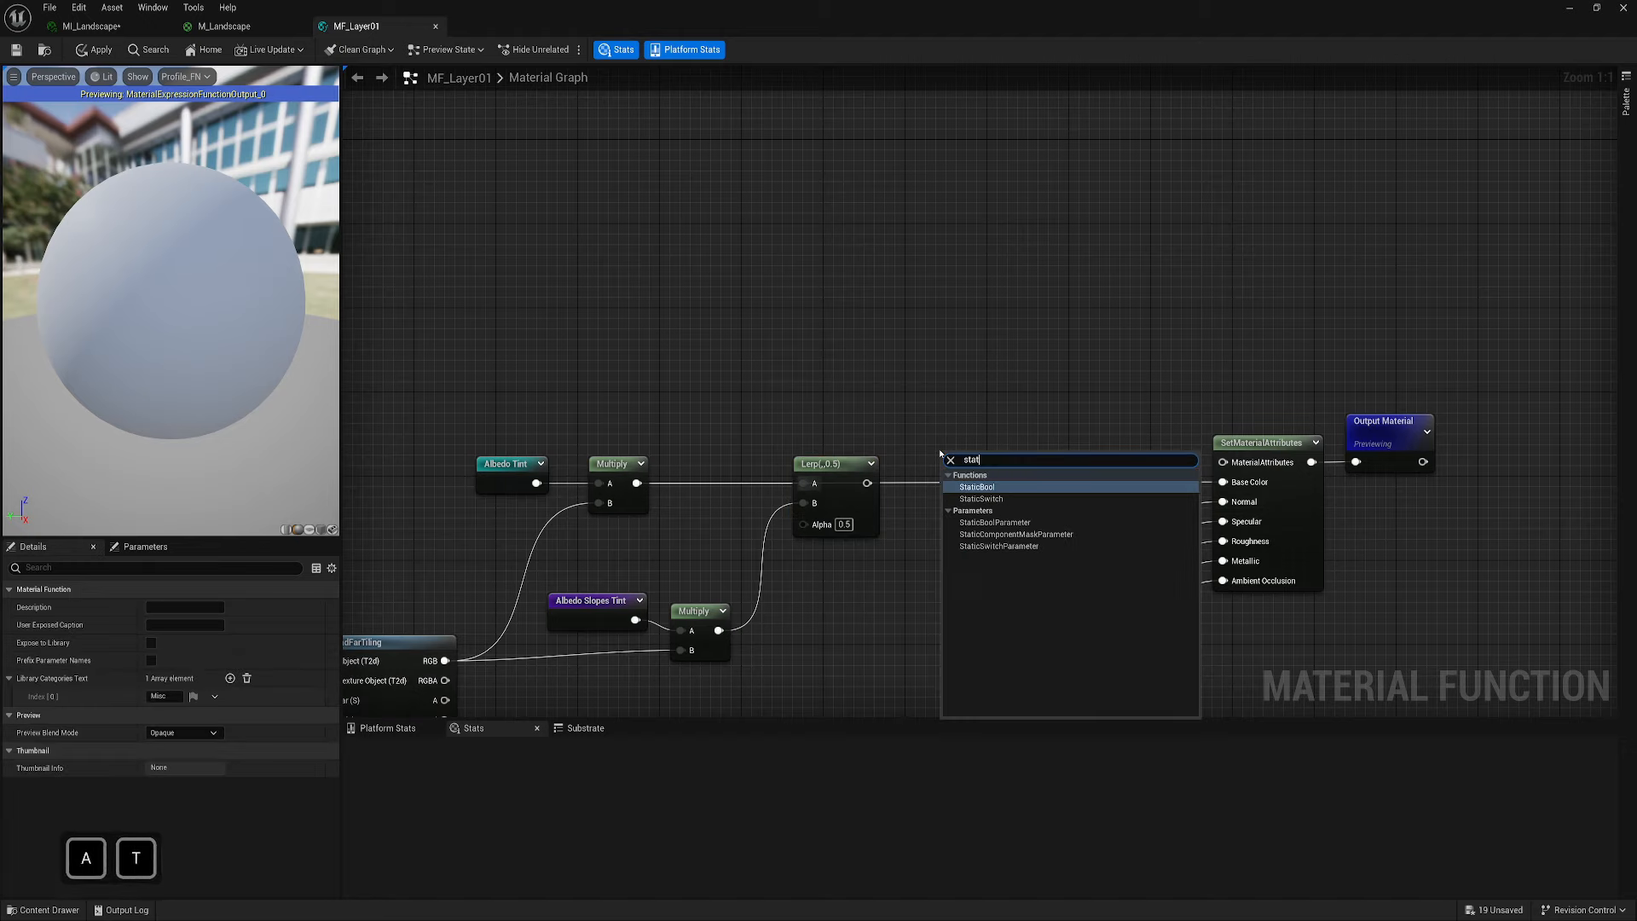
pyautogui.click(1023, 546)
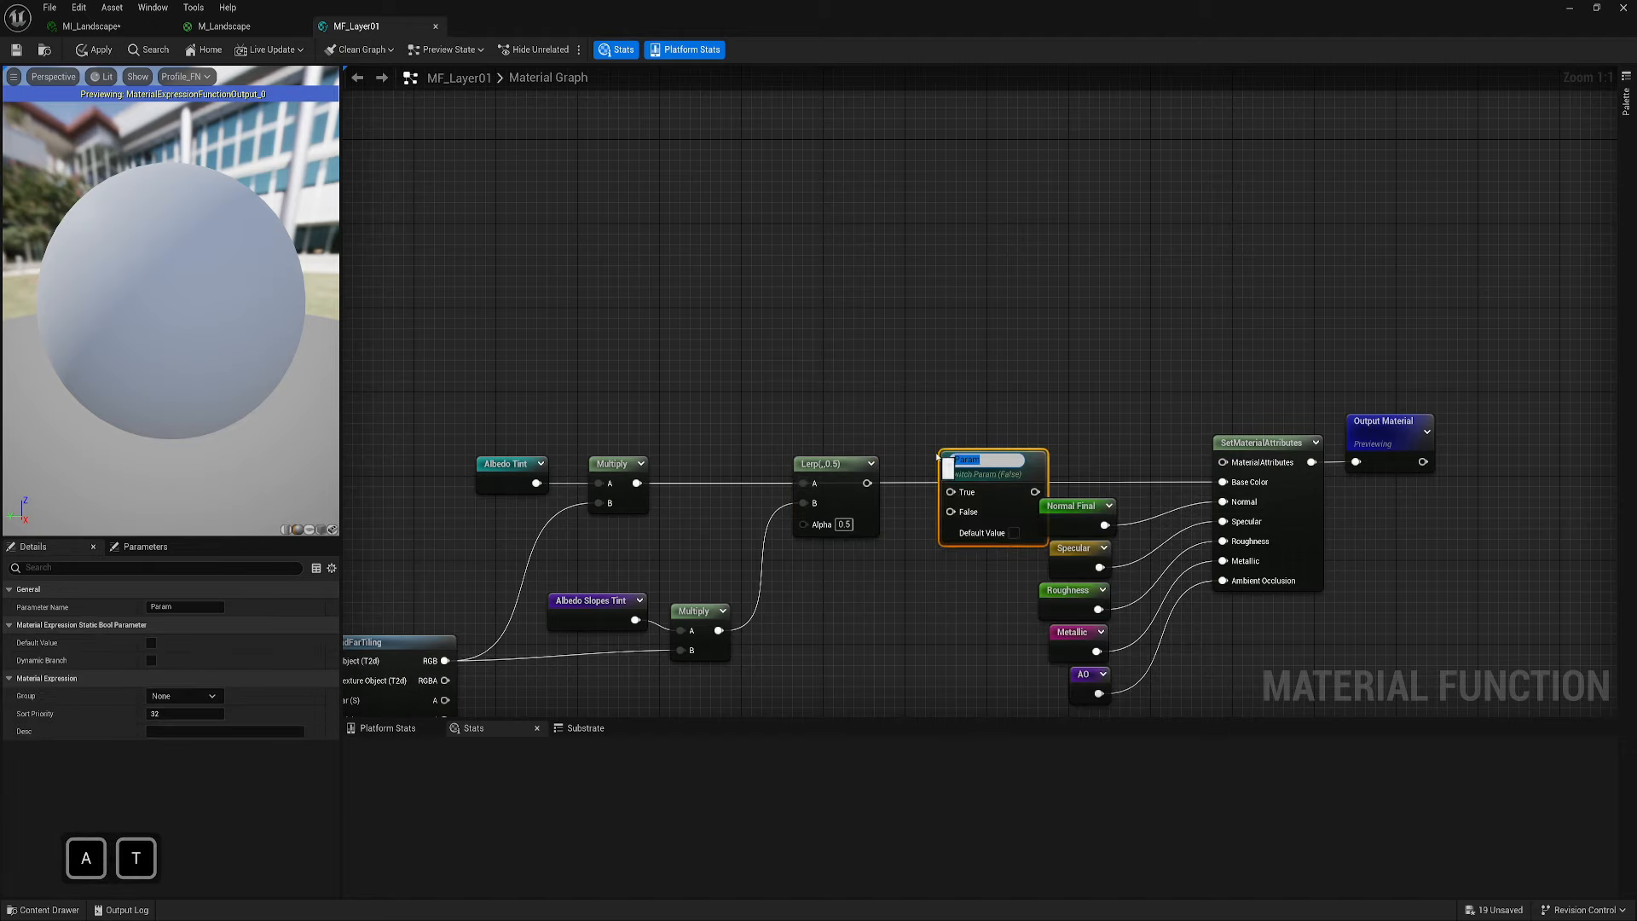
pyautogui.write('Layer')
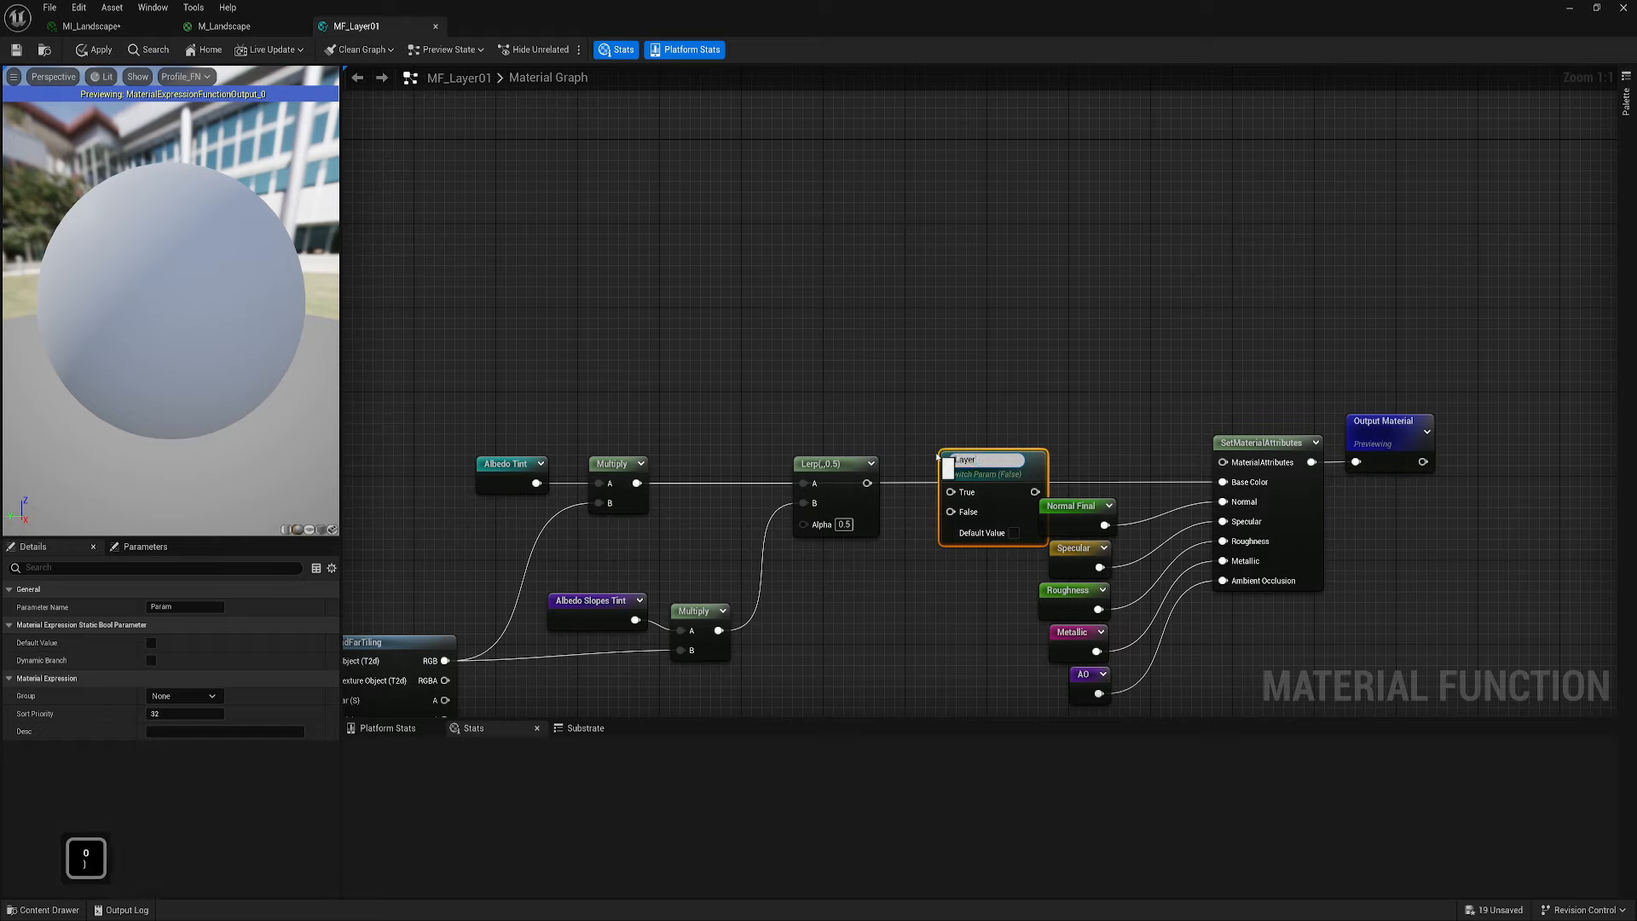
pyautogui.write('01_Enable_Slopes')
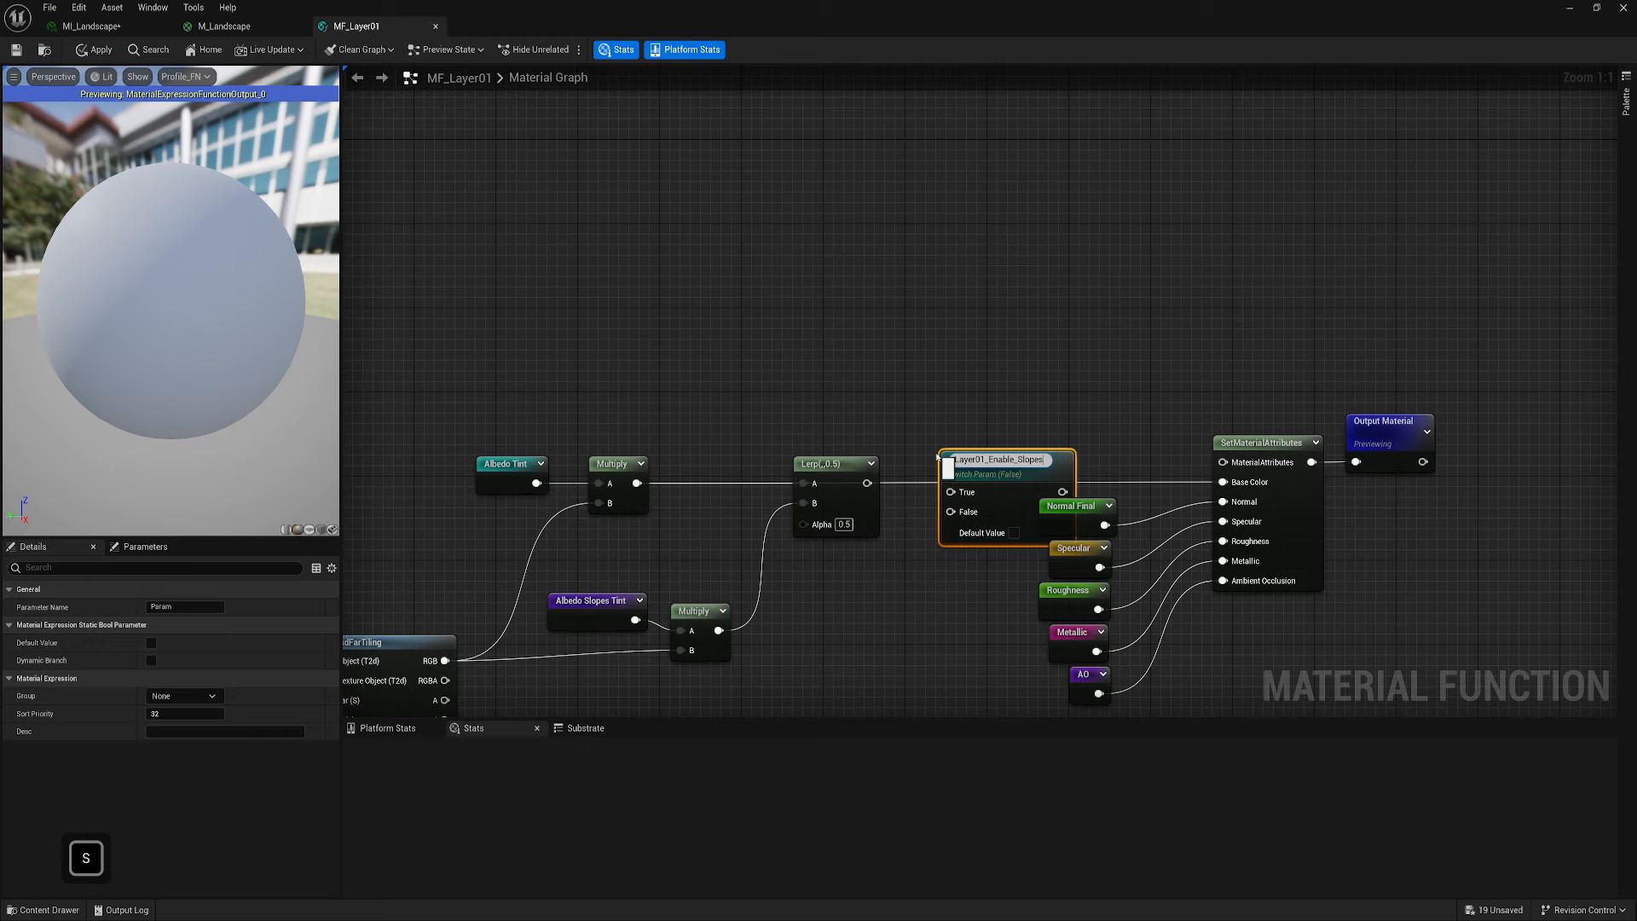
pyautogui.write('_Tint')
pyautogui.press('Return')
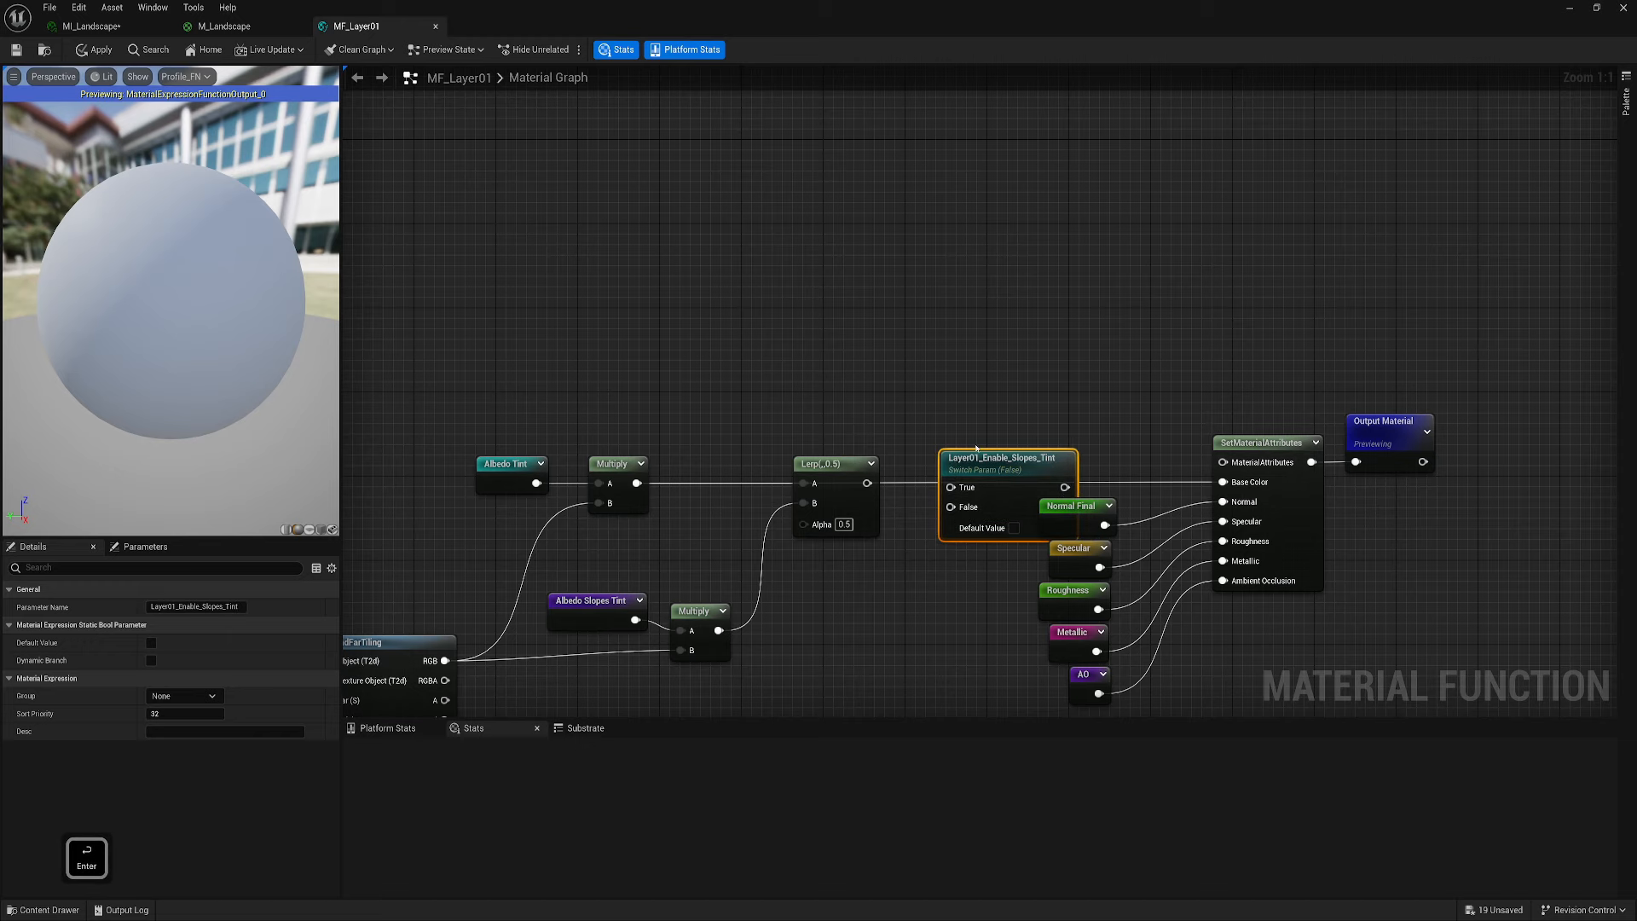
# Connect the Lerp output to True on Layer01_Enable_Slopes_Tint, and the switch's output to Base Color
pyautogui.moveTo(976, 449); pyautogui.dragTo(976, 422)
pyautogui.moveTo(999, 581); pyautogui.dragTo(985, 481, button='right')
pyautogui.moveTo(993, 330); pyautogui.dragTo(1207, 381)
pyautogui.moveTo(852, 382); pyautogui.dragTo(973, 339)
pyautogui.moveTo(921, 267); pyautogui.dragTo(941, 349, button='right')
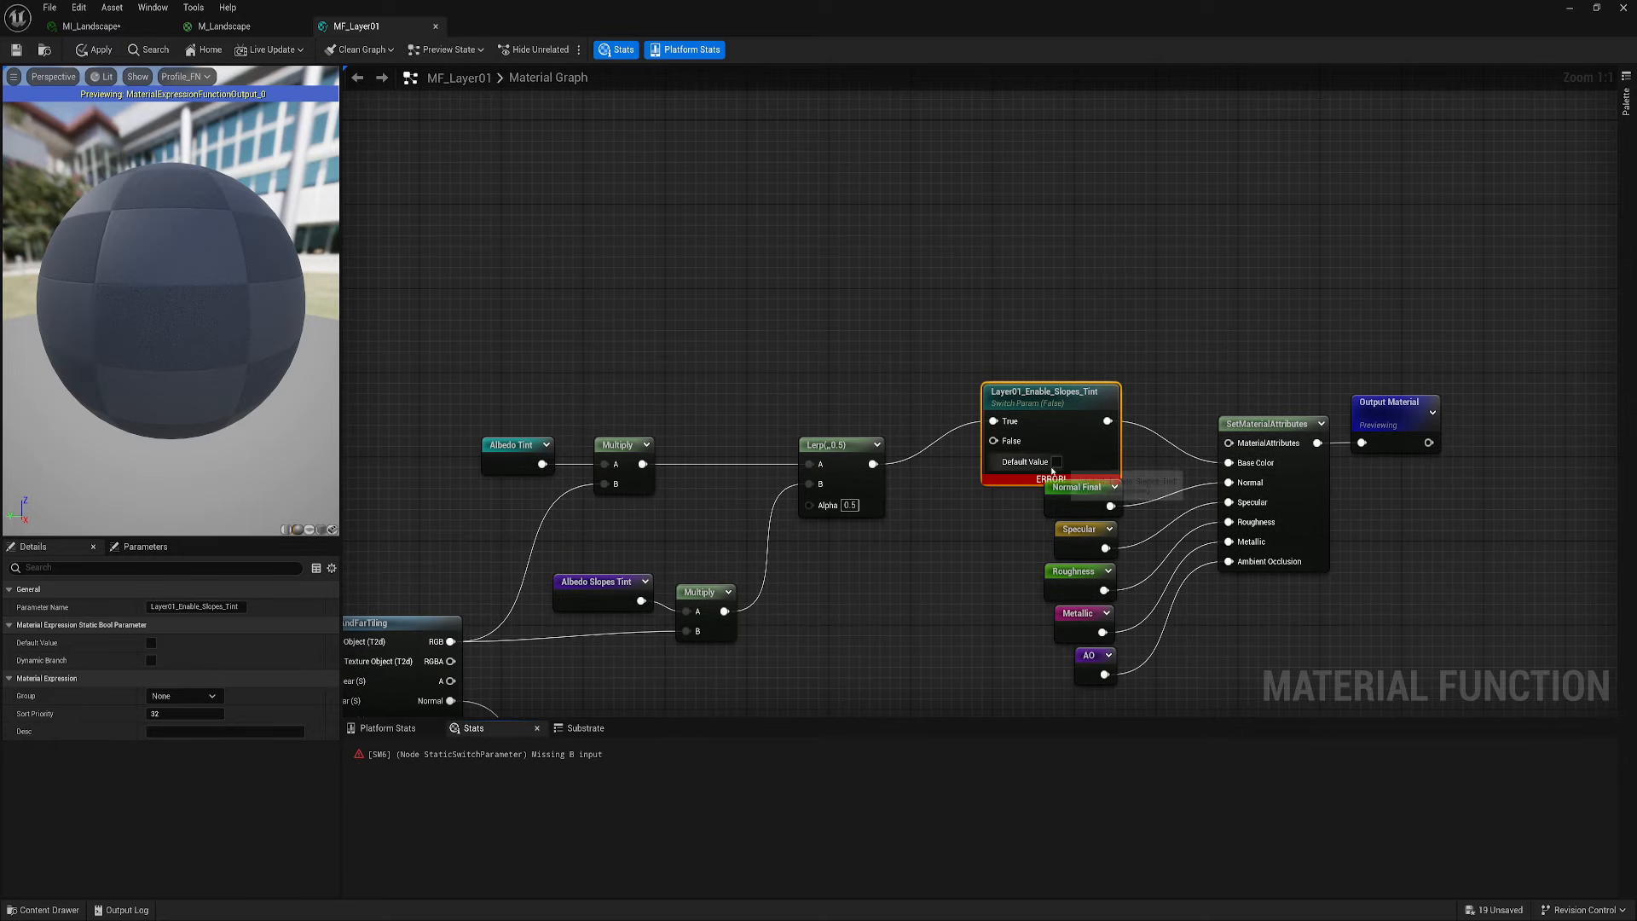
# Shift the Normal Final, Specular, Roughness, Metallic and AO nodes slightly down from the slopes tint switch
pyautogui.moveTo(1013, 539); pyautogui.dragTo(1001, 482, button='right')
pyautogui.click(992, 537)
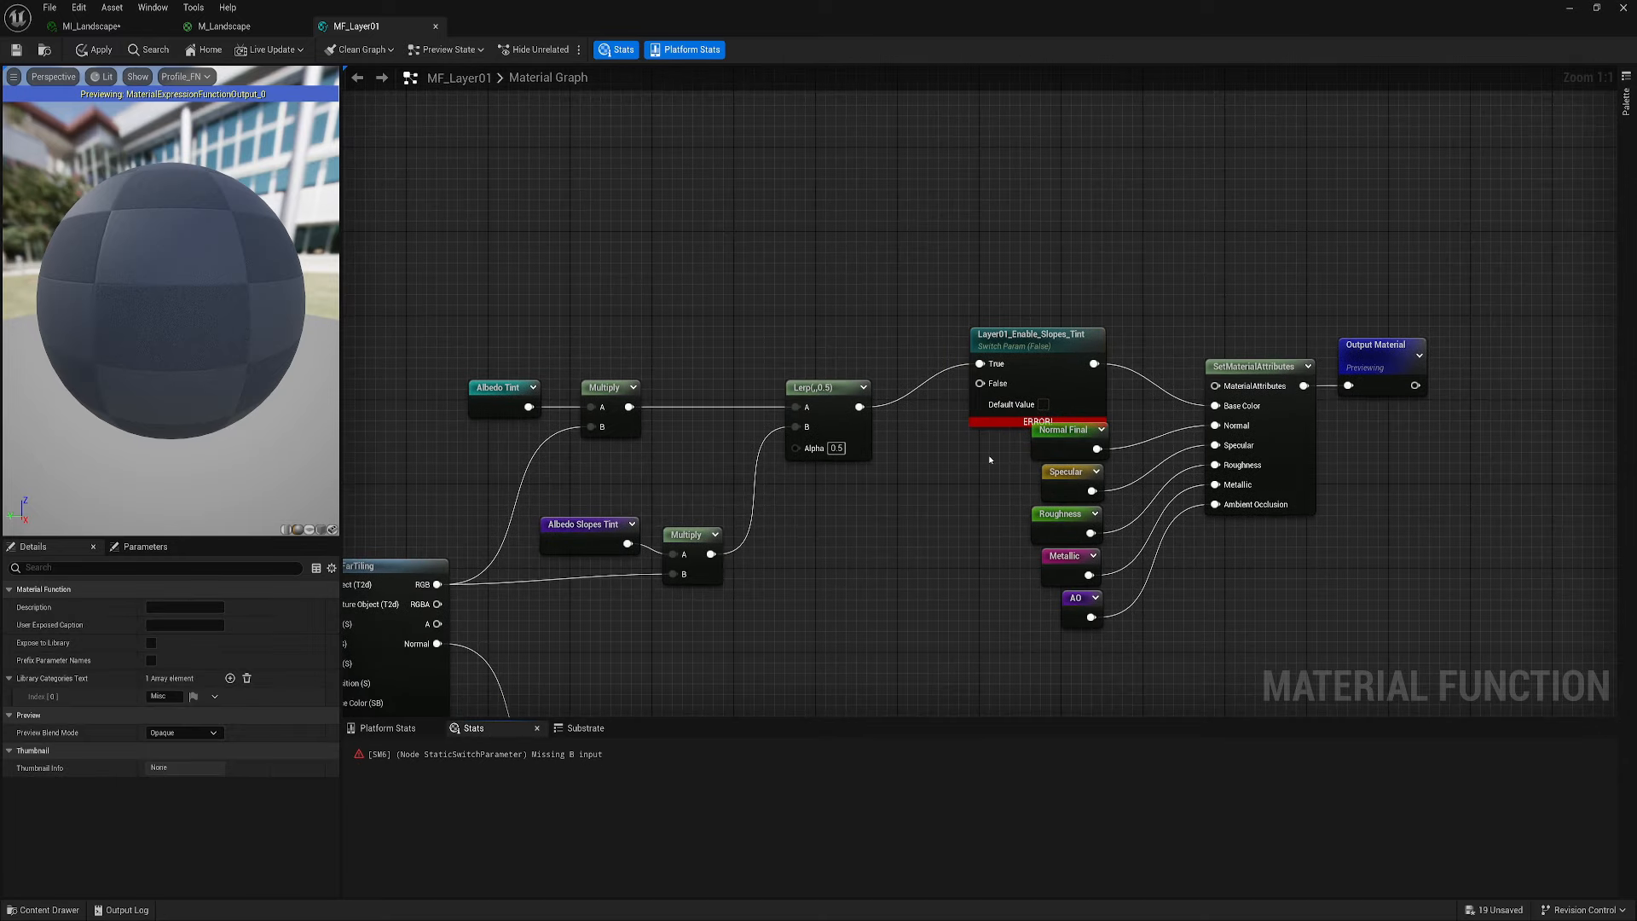
pyautogui.moveTo(989, 460); pyautogui.dragTo(1104, 640)
pyautogui.moveTo(1072, 575); pyautogui.dragTo(1073, 585)
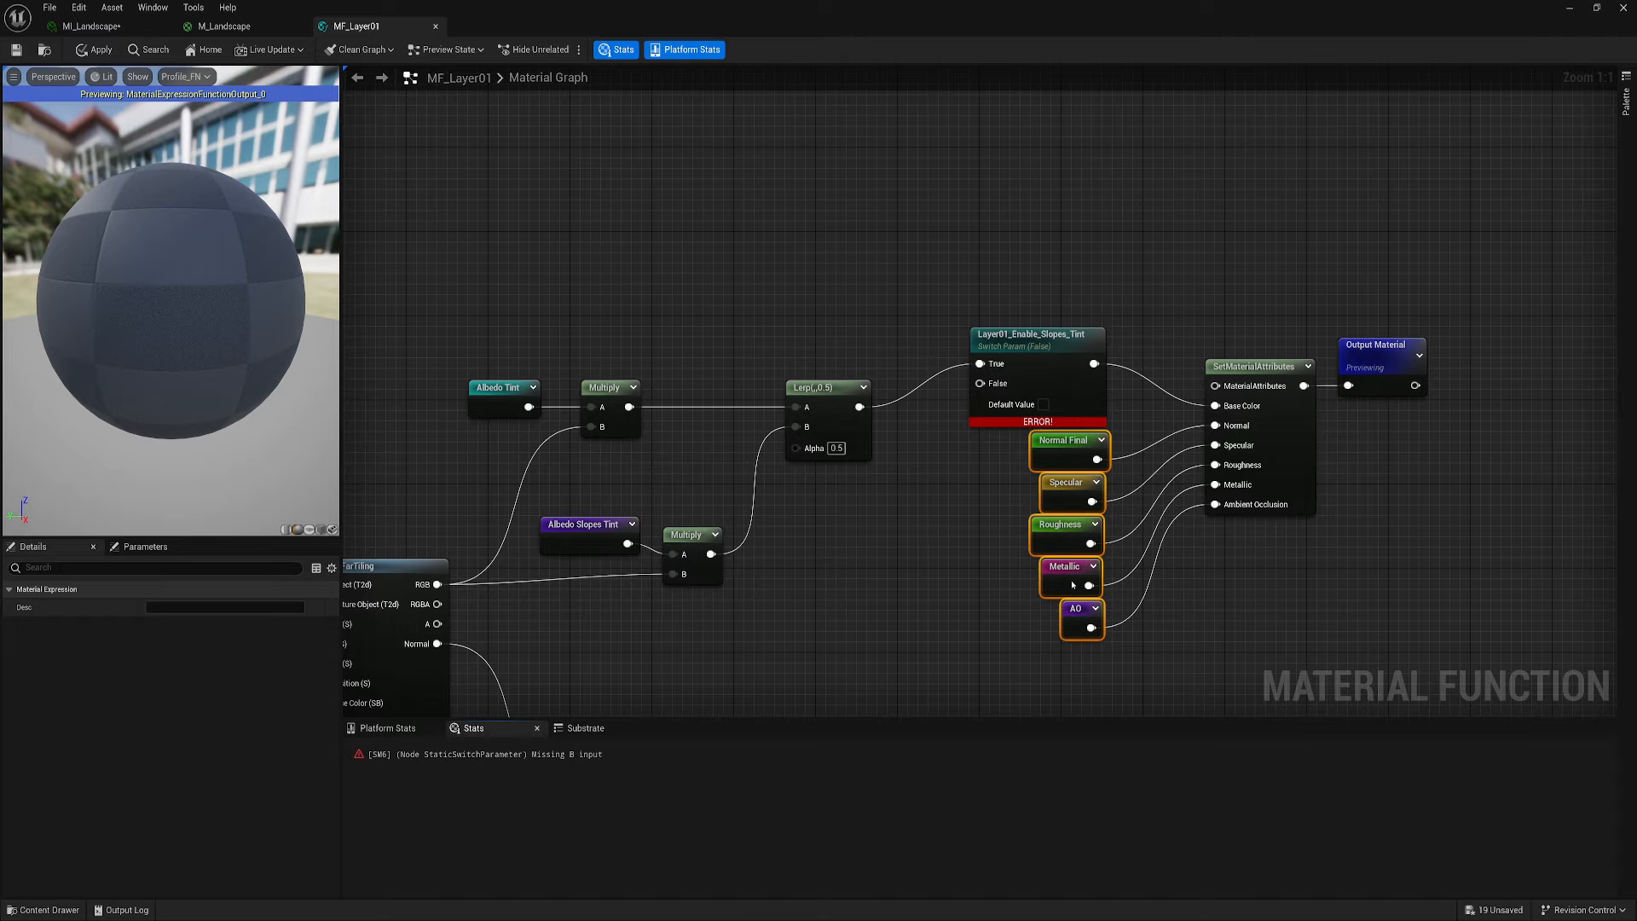
pyautogui.click(980, 535)
# Connect the Albedo Tint Multiply output to the False input of Layer01_Enable_Slopes_Tint
pyautogui.moveTo(968, 485); pyautogui.dragTo(1049, 544, button='right')
pyautogui.moveTo(1082, 460); pyautogui.dragTo(1169, 452, button='right')
pyautogui.moveTo(1044, 553); pyautogui.dragTo(1055, 501, button='right')
pyautogui.moveTo(761, 480); pyautogui.dragTo(959, 652)
pyautogui.moveTo(1012, 506); pyautogui.dragTo(954, 554, button='right')
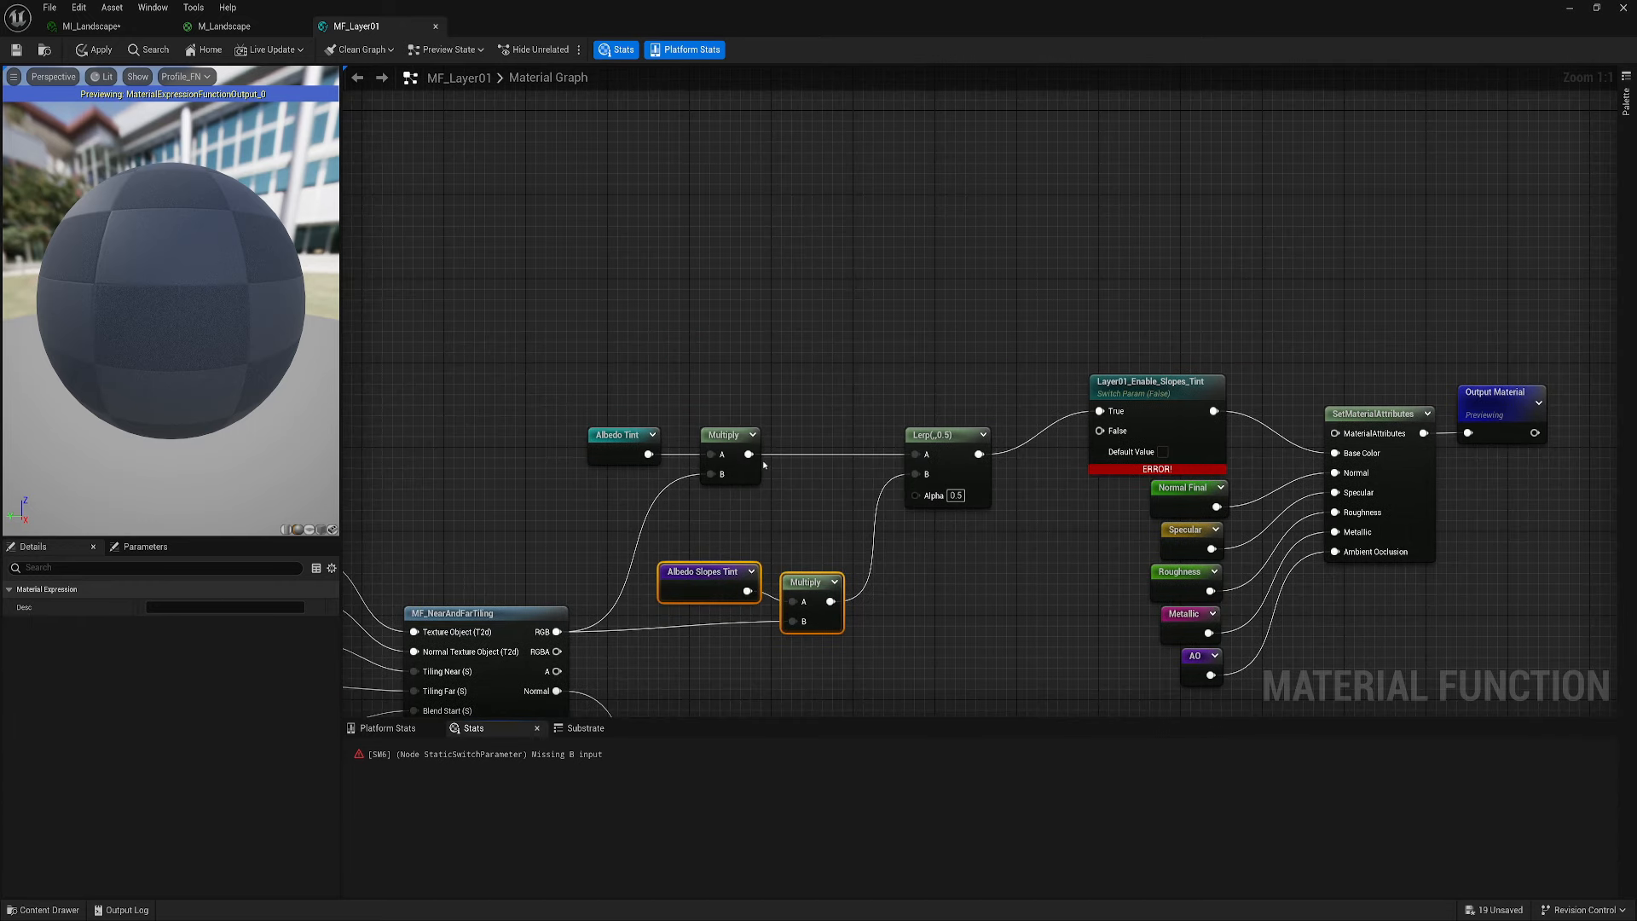
pyautogui.moveTo(750, 455); pyautogui.dragTo(1100, 431)
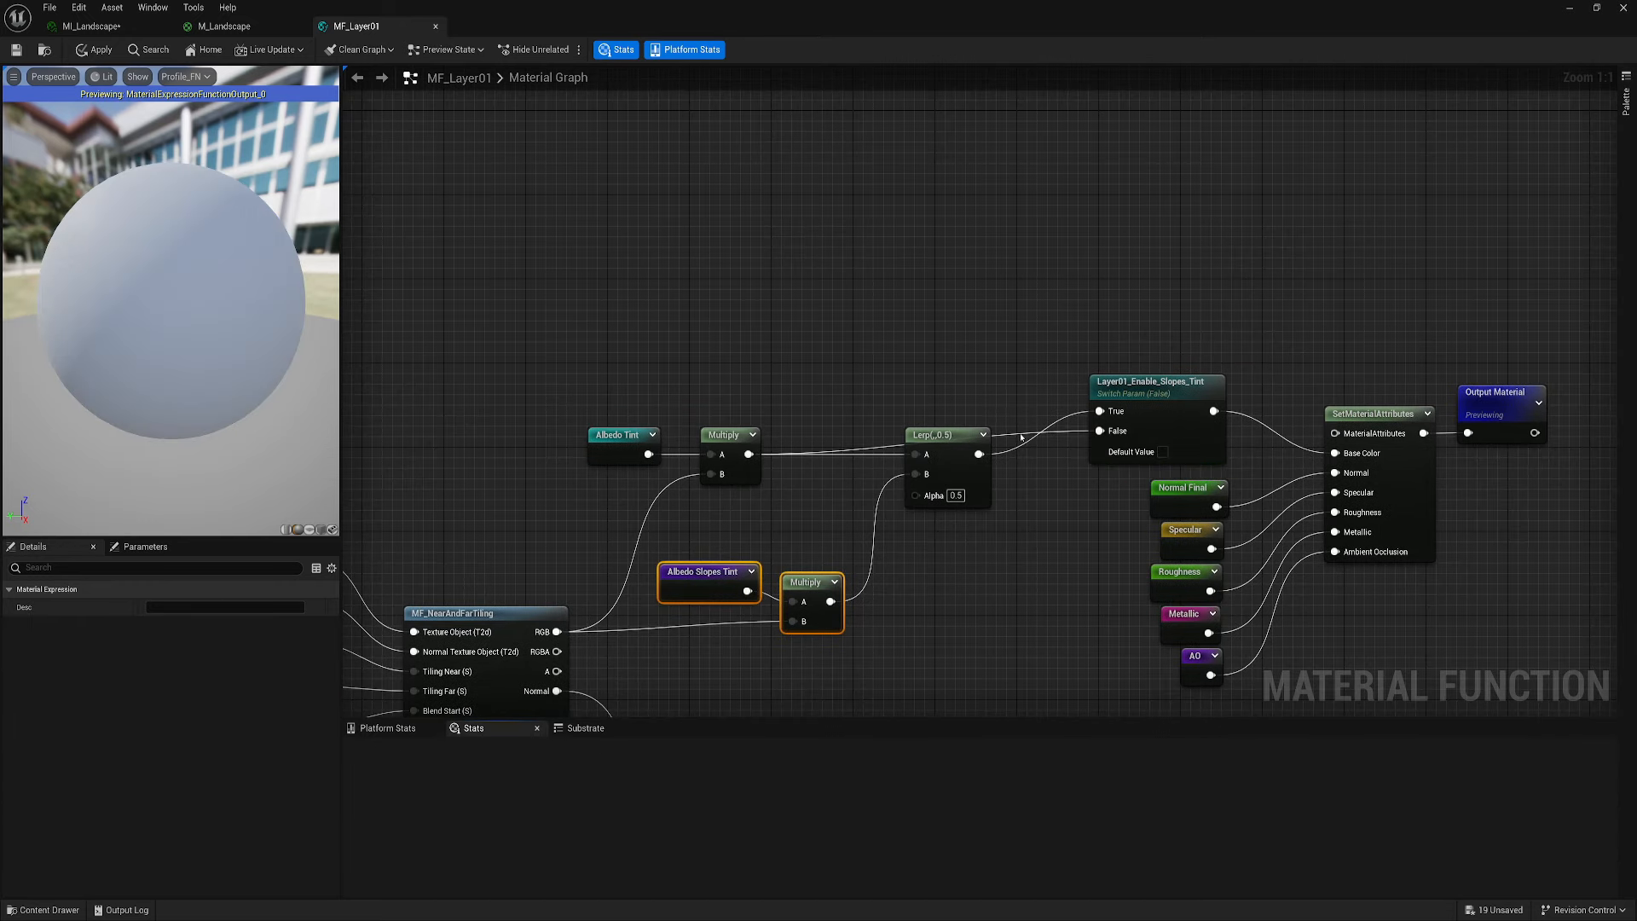
# Align the Lerp and slopes tint switch with the Base Color wire, and route the False wire above the Lerp using two reroute points
pyautogui.moveTo(996, 430); pyautogui.dragTo(933, 364, button='right')
pyautogui.moveTo(886, 401)
pyautogui.mouseDown()
pyautogui.moveTo(896, 432)
pyautogui.moveTo(876, 421)
pyautogui.mouseUp()
pyautogui.moveTo(1119, 356); pyautogui.dragTo(1089, 388)
pyautogui.moveTo(897, 426); pyautogui.dragTo(883, 353)
pyautogui.doubleClick(936, 346)
pyautogui.doubleClick(874, 349)
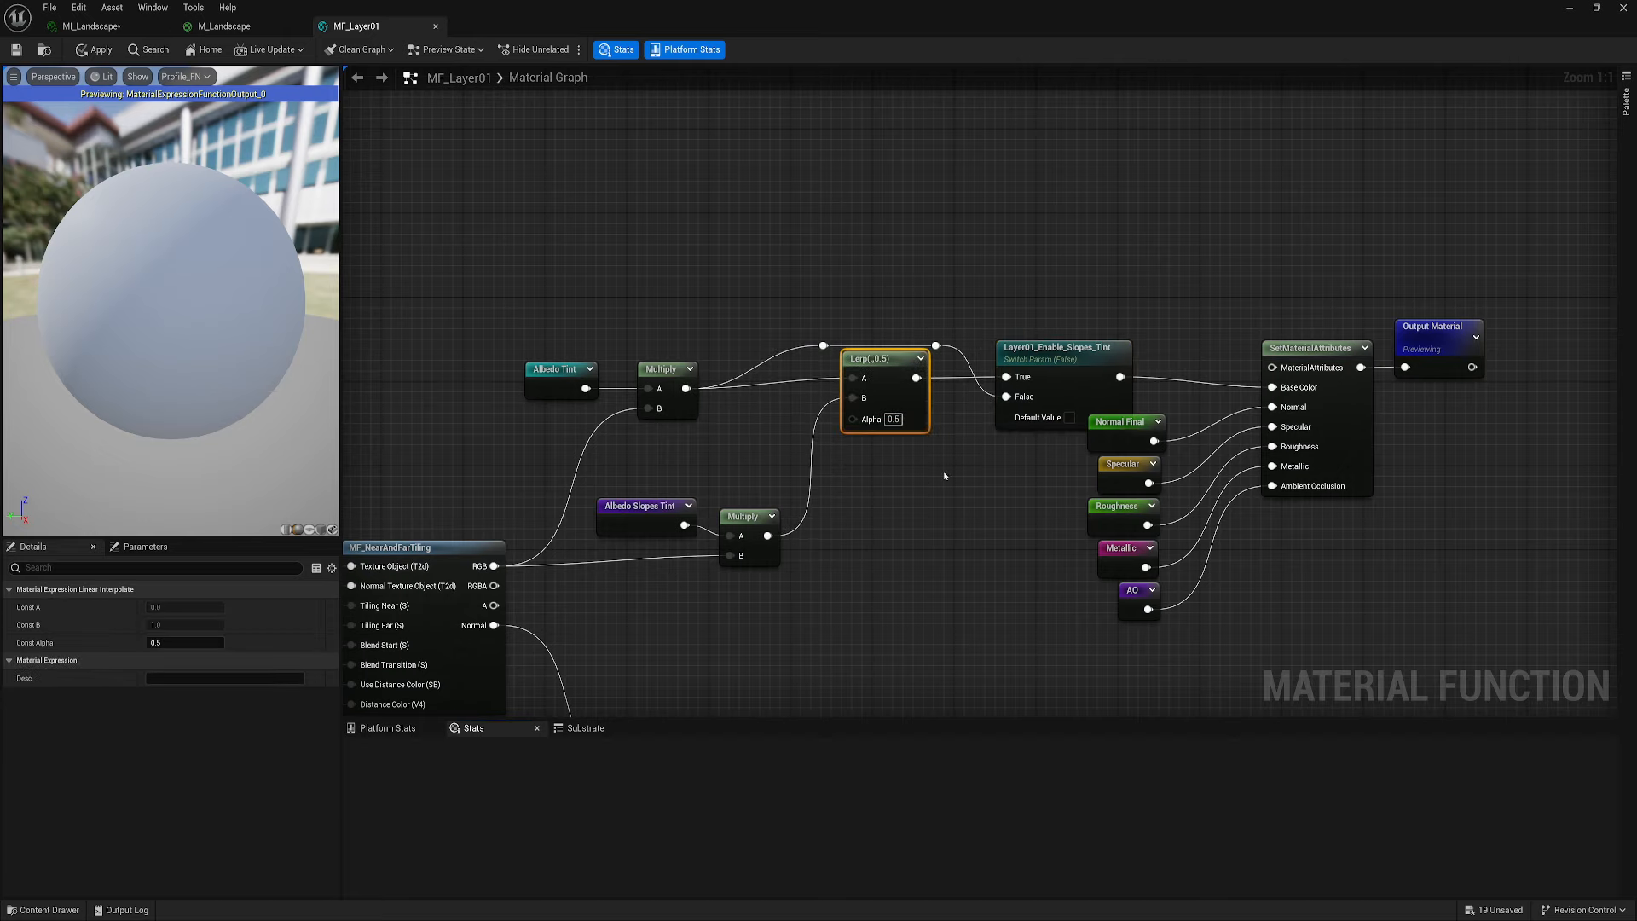
pyautogui.click(943, 471)
pyautogui.moveTo(911, 412); pyautogui.dragTo(914, 428, button='right')
pyautogui.moveTo(1034, 279); pyautogui.dragTo(829, 394)
pyautogui.moveTo(882, 376); pyautogui.dragTo(883, 386)
pyautogui.click(1001, 300)
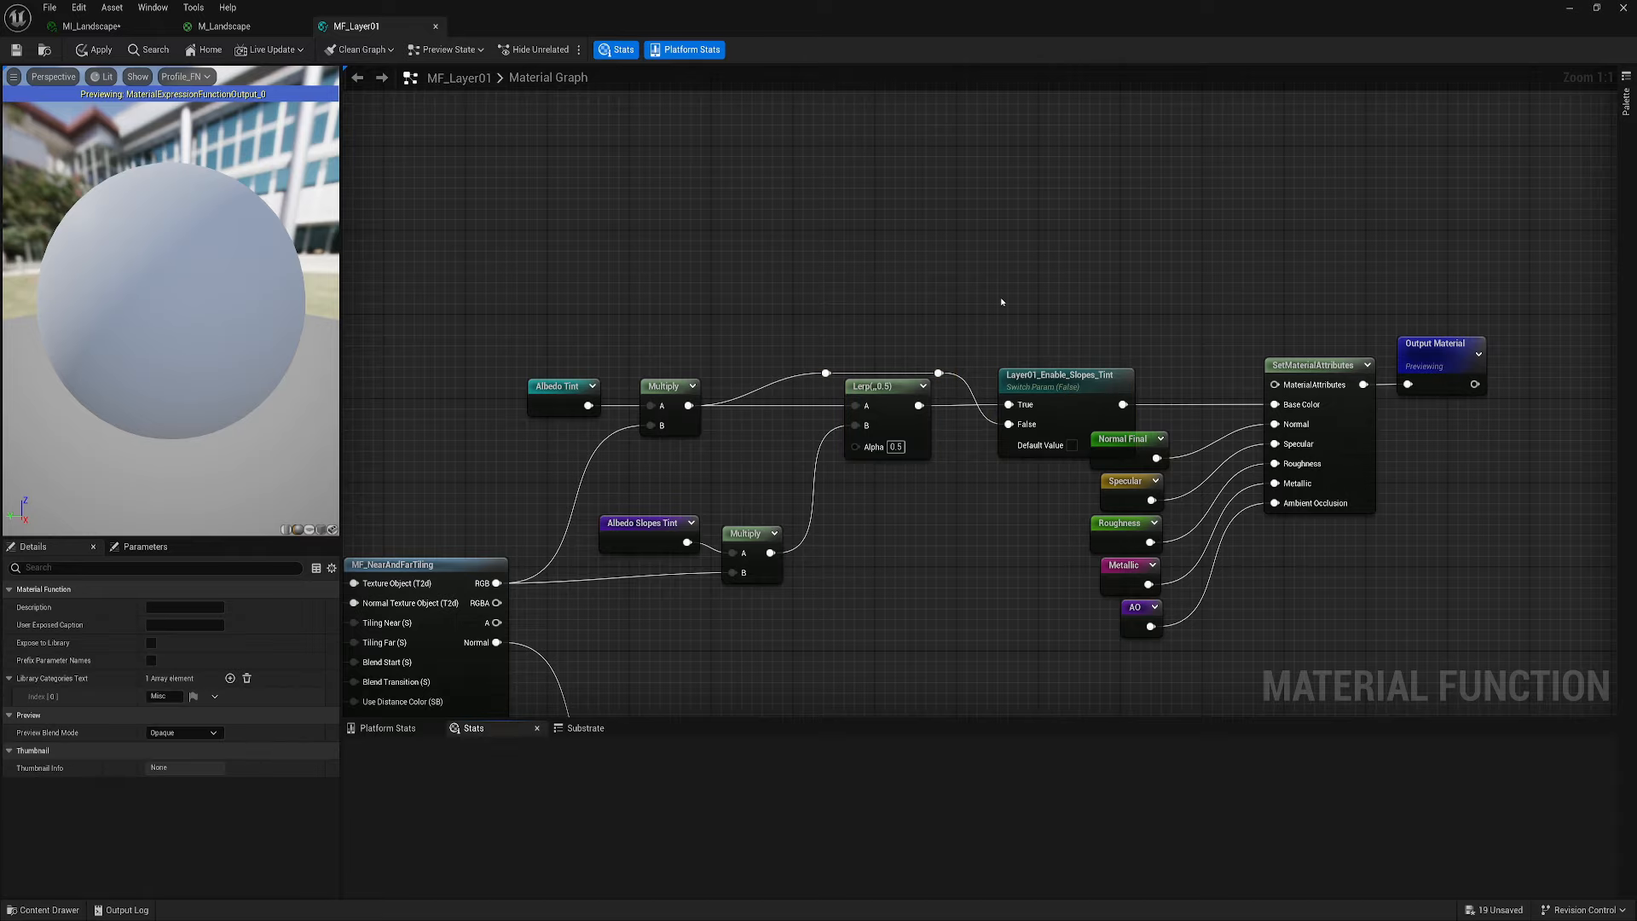
# Move the Normal Final, Specular, Roughness, Metallic and AO nodes fully clear of the slopes tint switch
pyautogui.moveTo(1001, 299); pyautogui.dragTo(932, 279, button='right')
pyautogui.moveTo(1127, 427); pyautogui.dragTo(1071, 610)
pyautogui.moveTo(1065, 548); pyautogui.dragTo(1035, 590)
pyautogui.click(1121, 379)
# Add a VertexNormalWS node in the empty area above the Albedo Tint nodes
pyautogui.moveTo(792, 474); pyautogui.dragTo(1106, 467, button='right')
pyautogui.moveTo(933, 261); pyautogui.dragTo(984, 419, button='right')
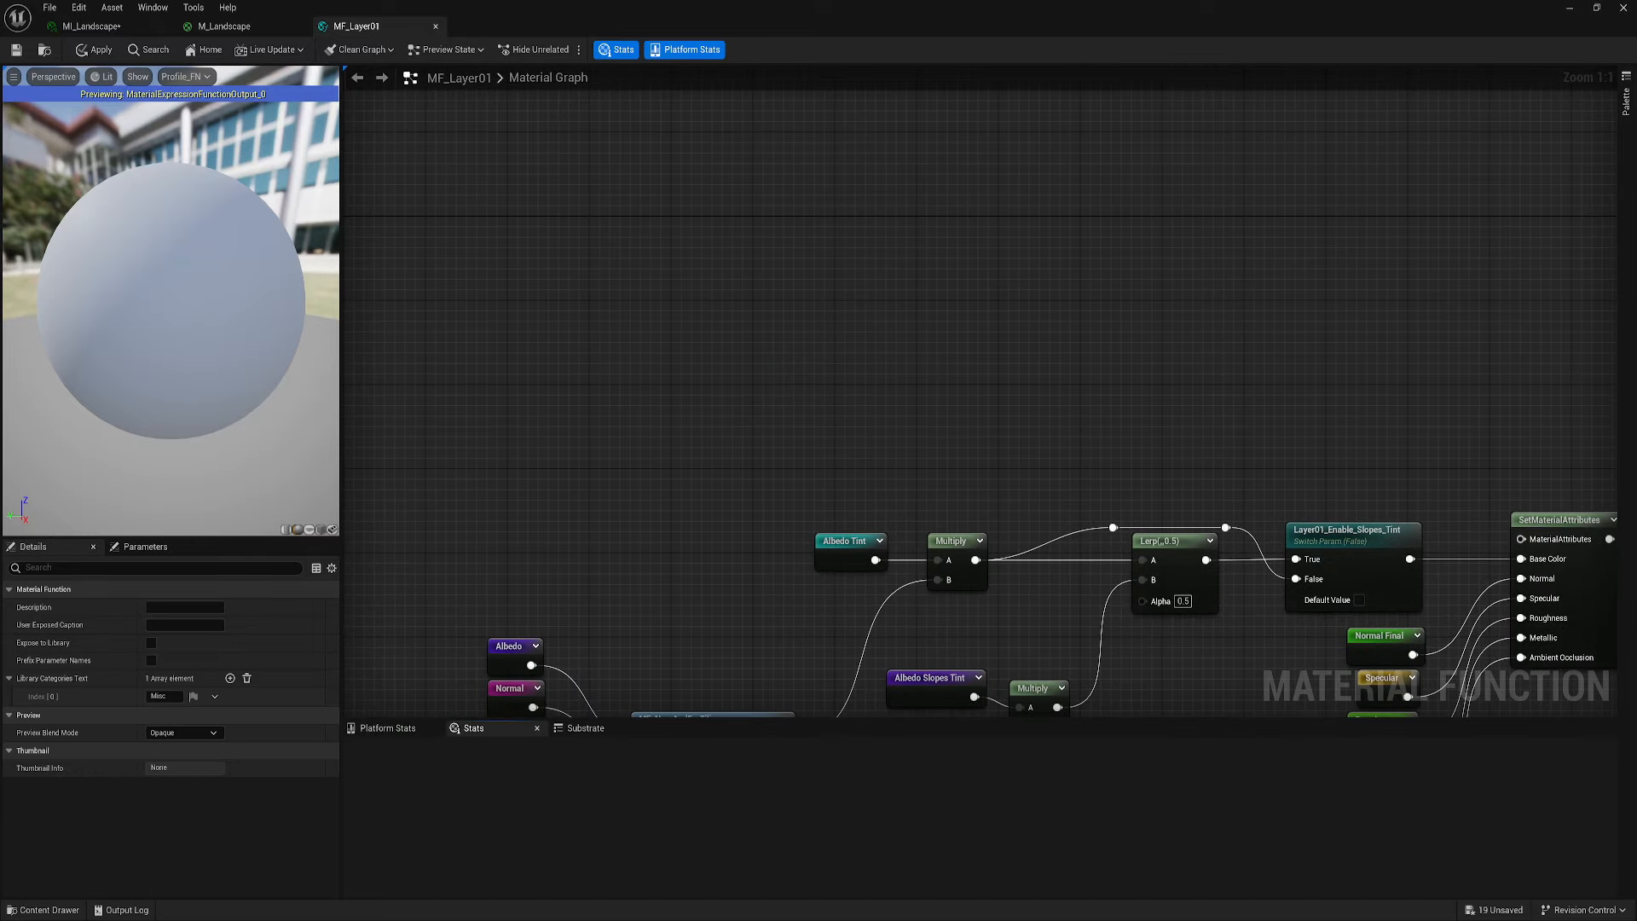
pyautogui.moveTo(593, 255); pyautogui.dragTo(694, 307, button='right')
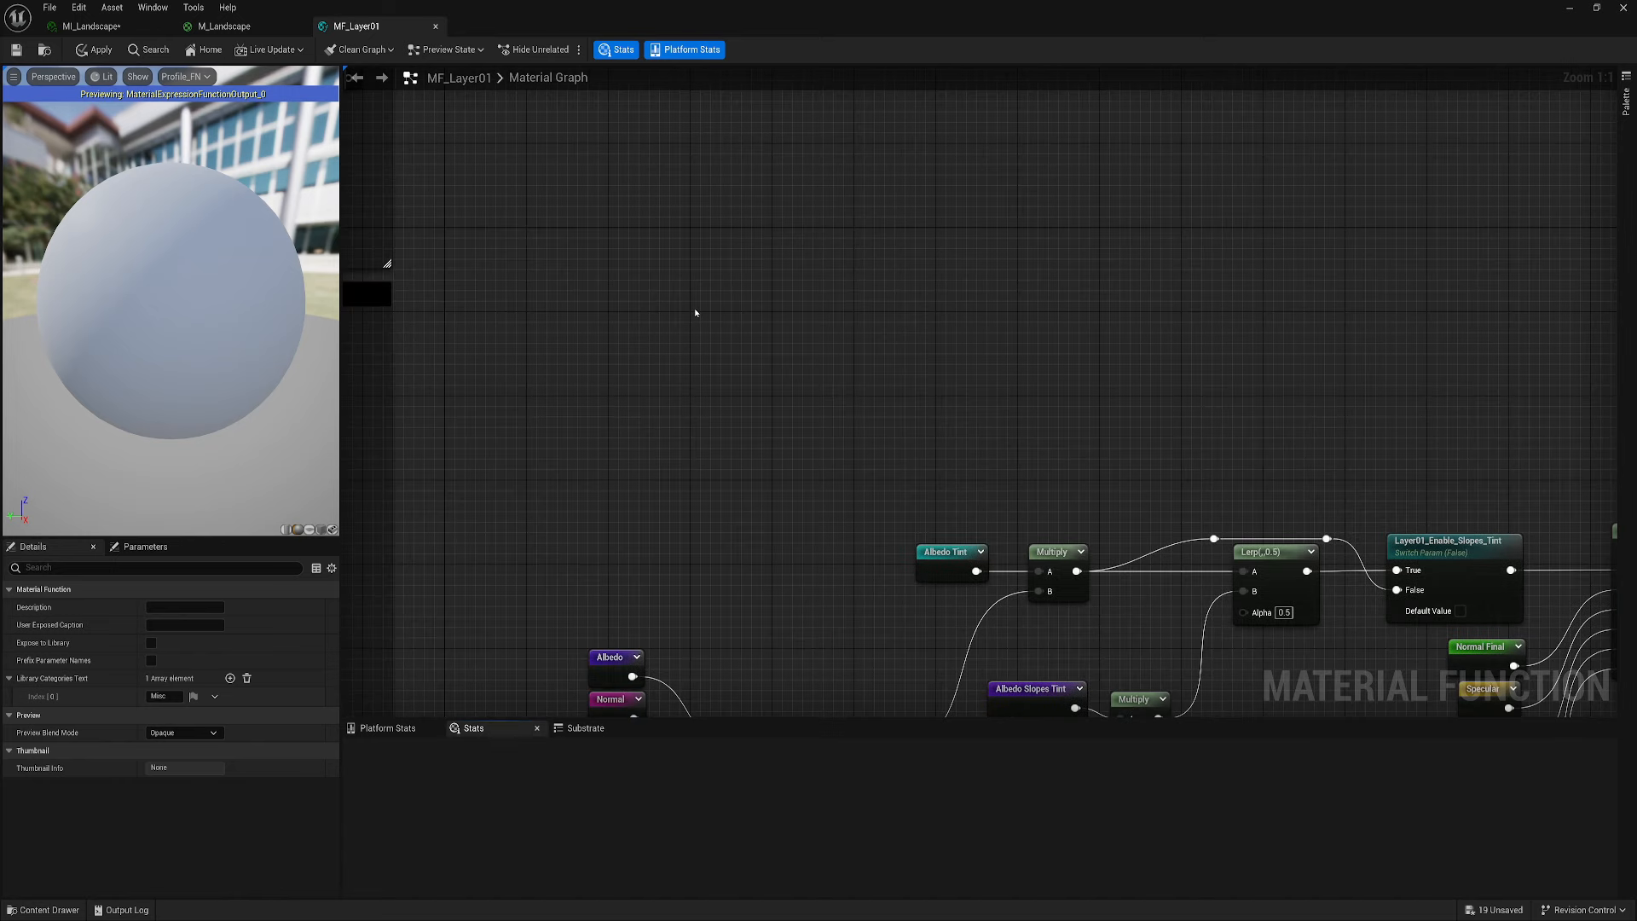
pyautogui.rightClick(694, 307)
pyautogui.write('verte')
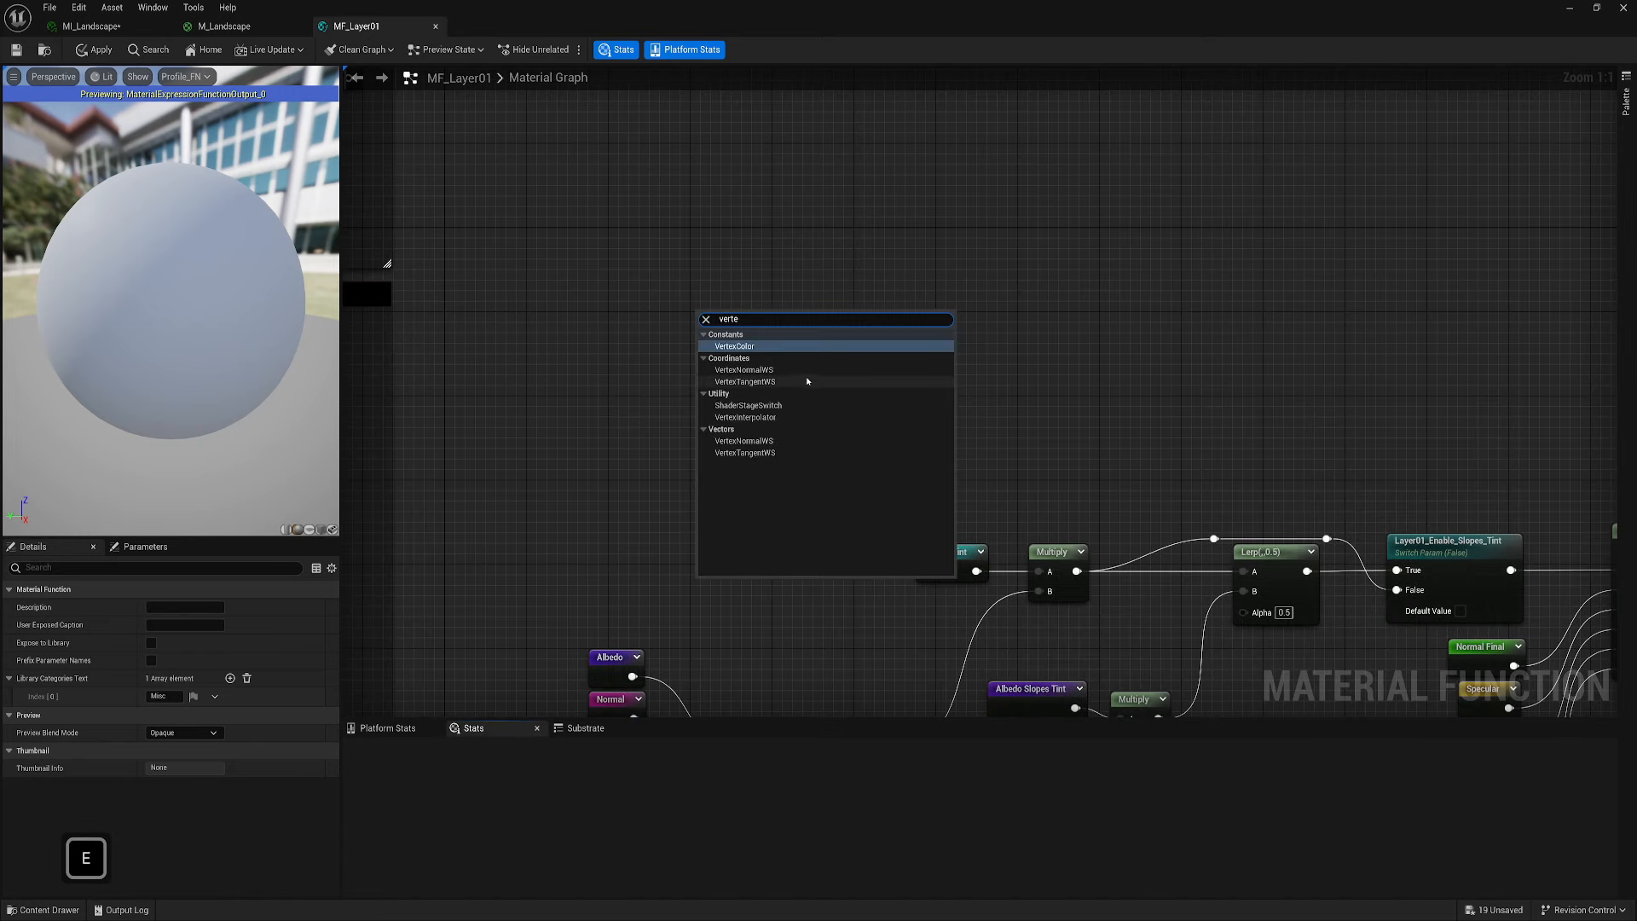
pyautogui.click(743, 369)
# Attach a component mask to VertexNormalWS with only the B channel enabled, and line it up beside that node
pyautogui.moveTo(725, 300); pyautogui.dragTo(816, 326)
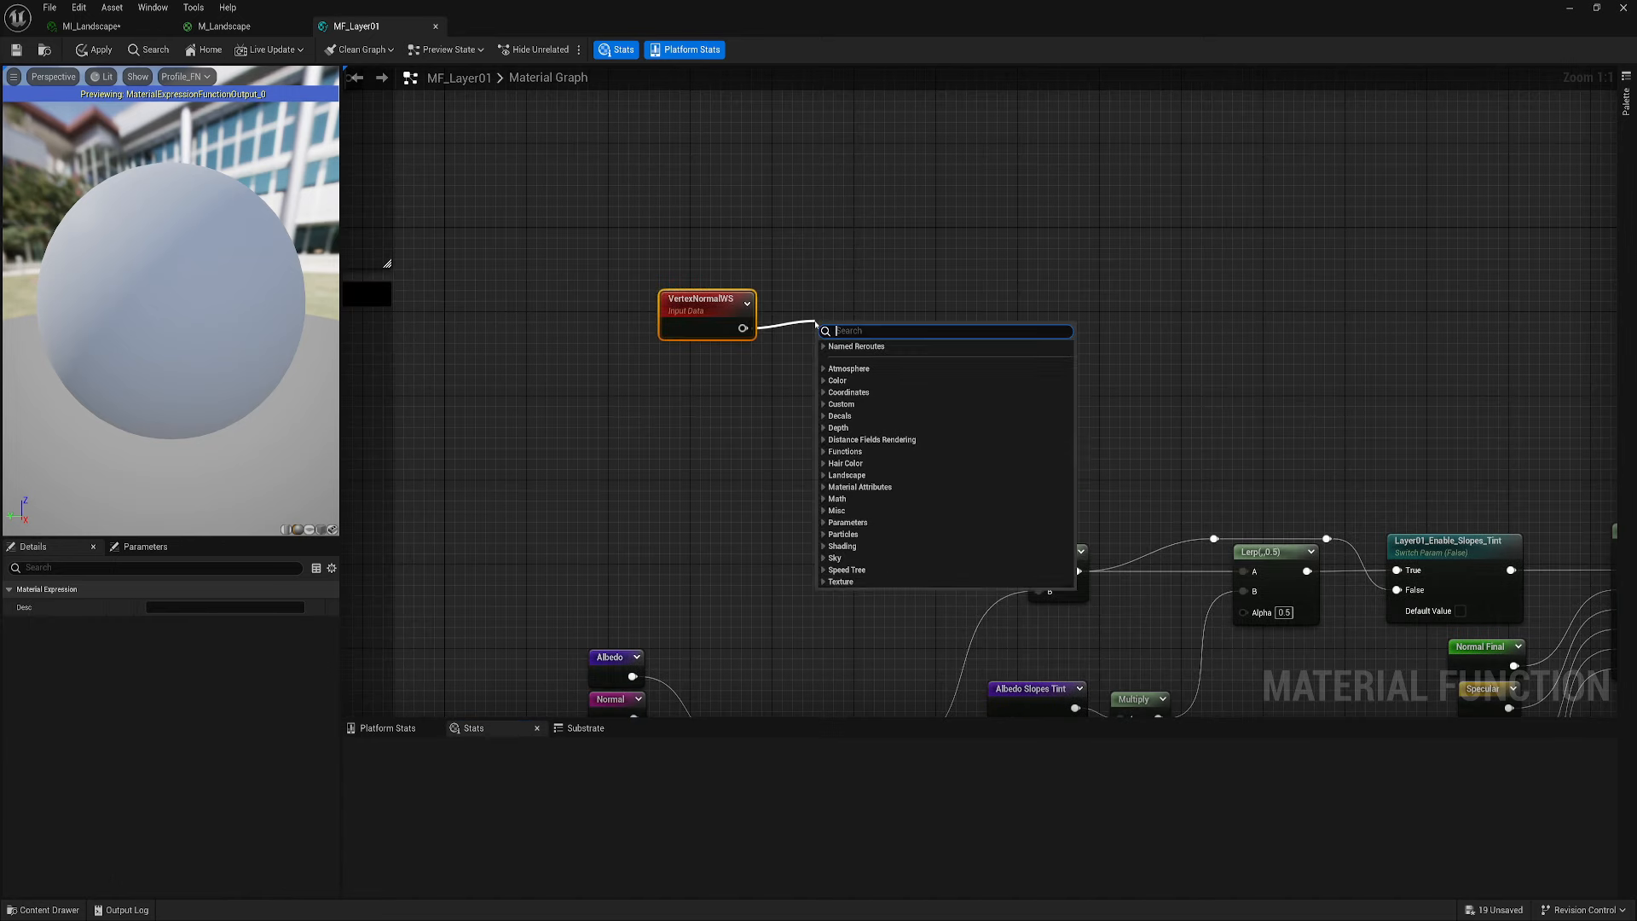
pyautogui.write('mas')
pyautogui.click(862, 360)
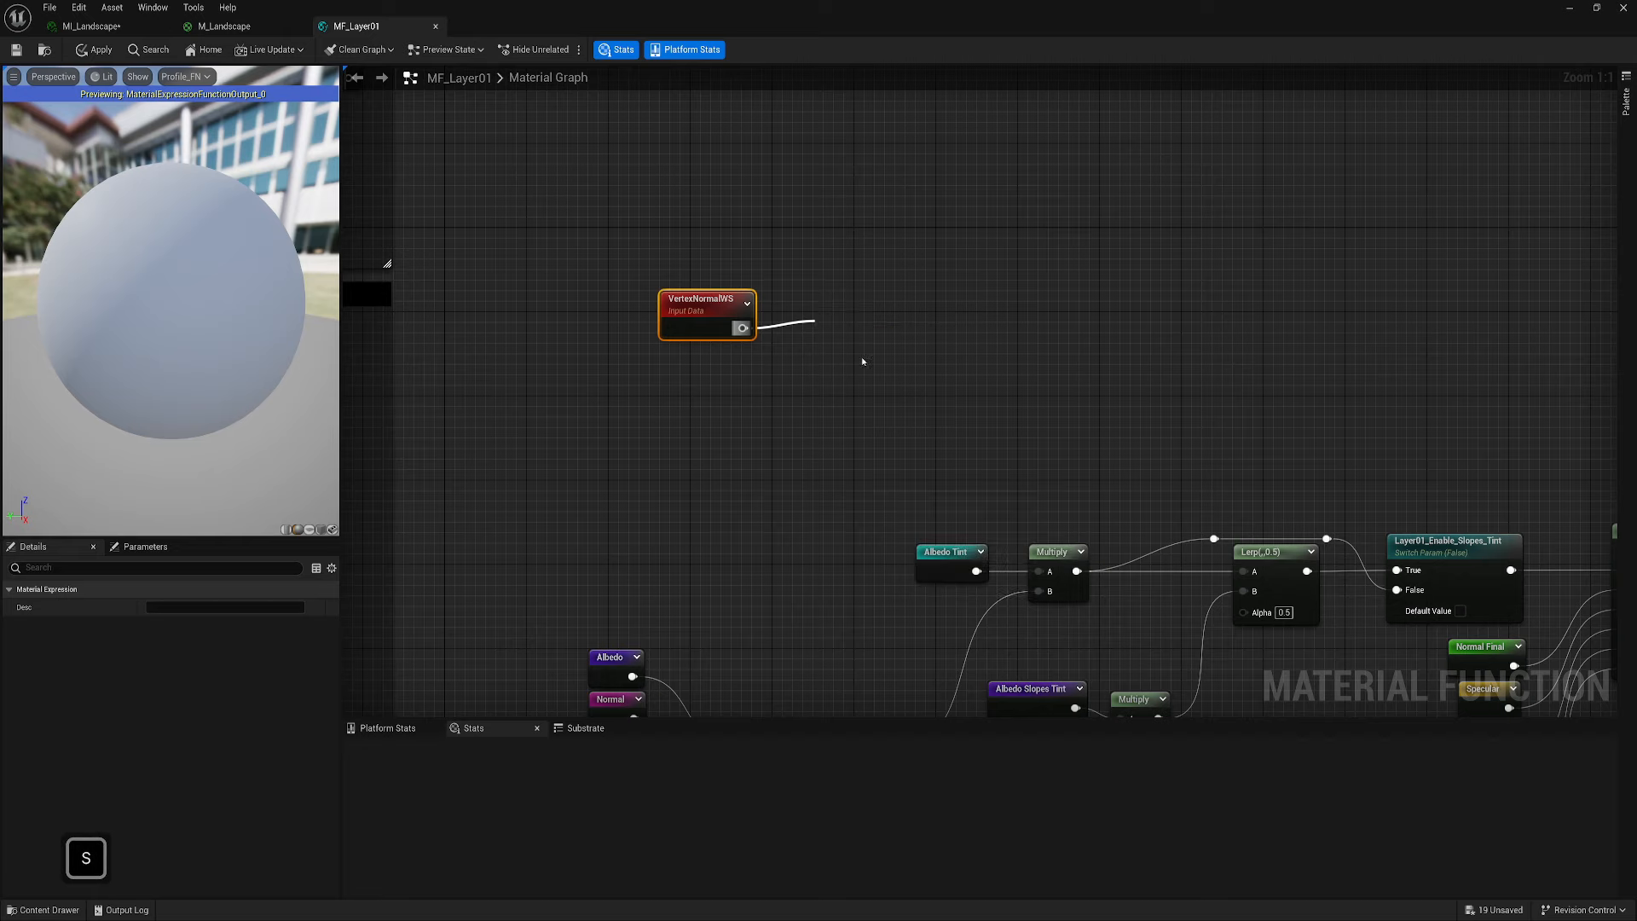
pyautogui.click(151, 643)
pyautogui.click(151, 626)
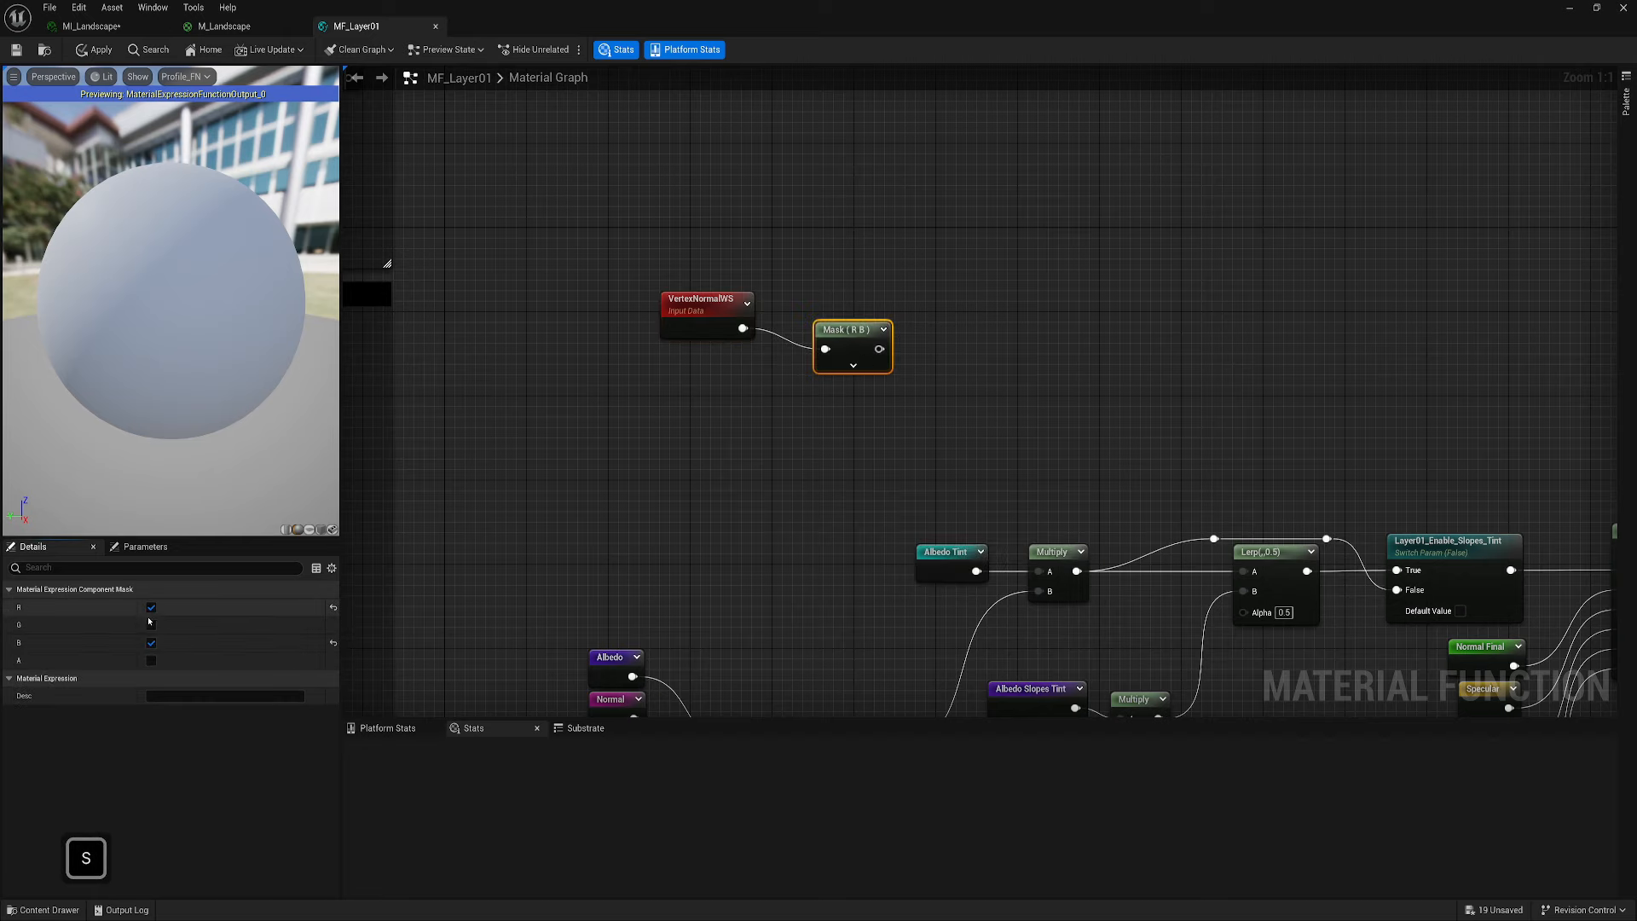
pyautogui.click(151, 607)
pyautogui.moveTo(848, 336); pyautogui.dragTo(817, 317)
# Place an Add node after the B channel mask
pyautogui.moveTo(897, 317); pyautogui.dragTo(836, 314, button='right')
pyautogui.press('a')
pyautogui.click(835, 312)
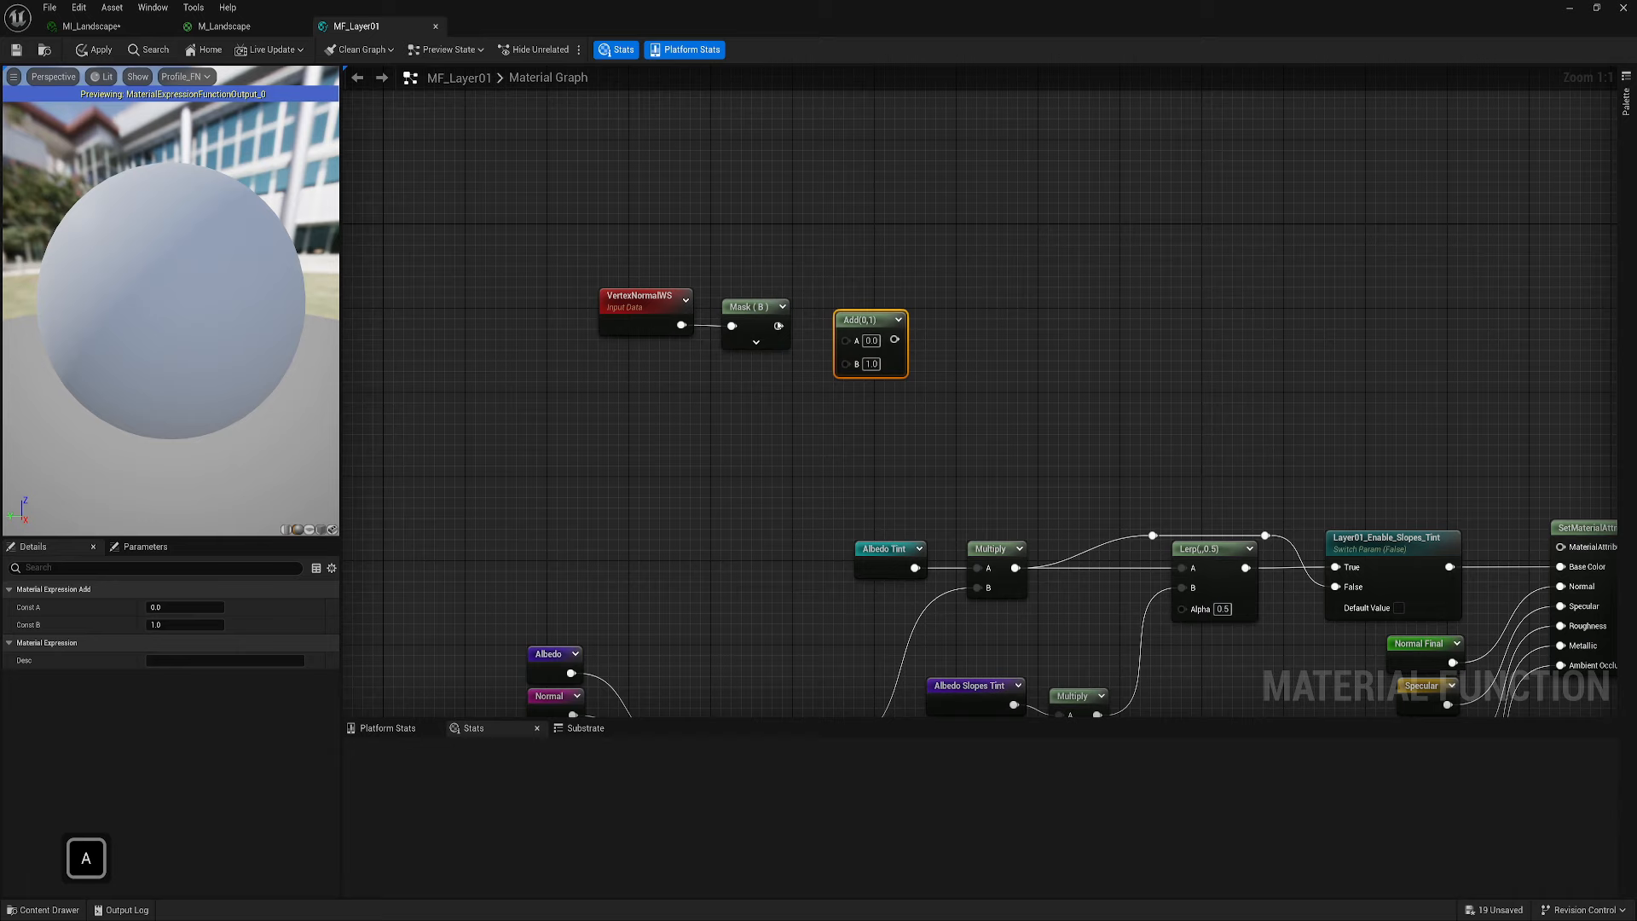
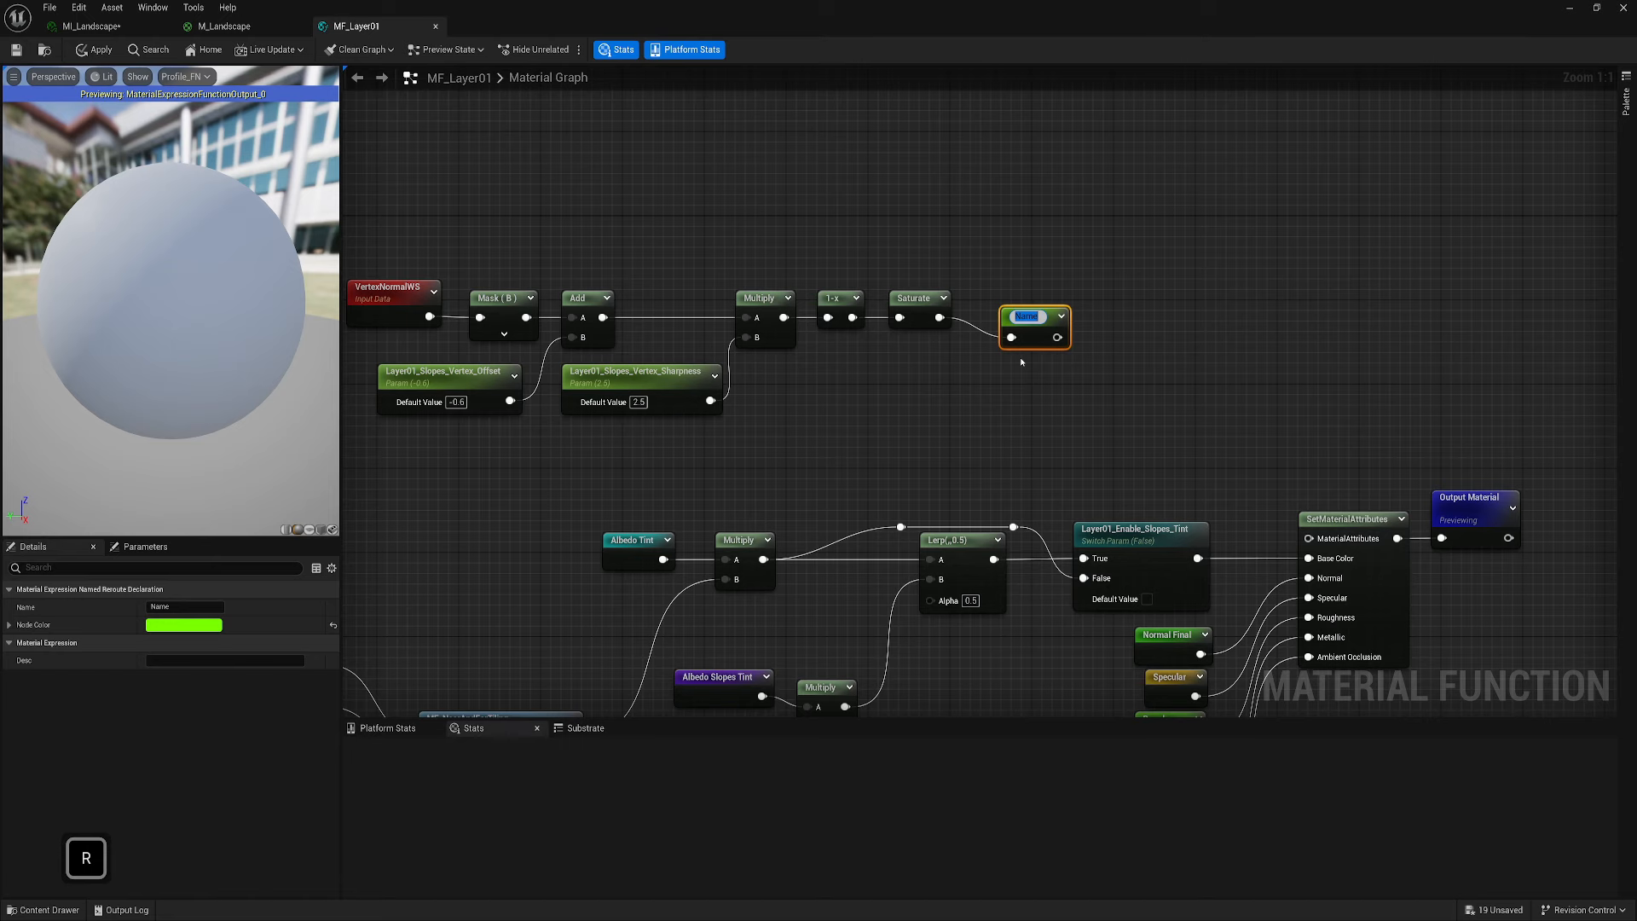
# Name the reroute declaration after Saturate "Slopes Mask" and align it with the node chain
pyautogui.write('Mask')
pyautogui.press('Return')
pyautogui.moveTo(1039, 338); pyautogui.dragTo(1021, 319)
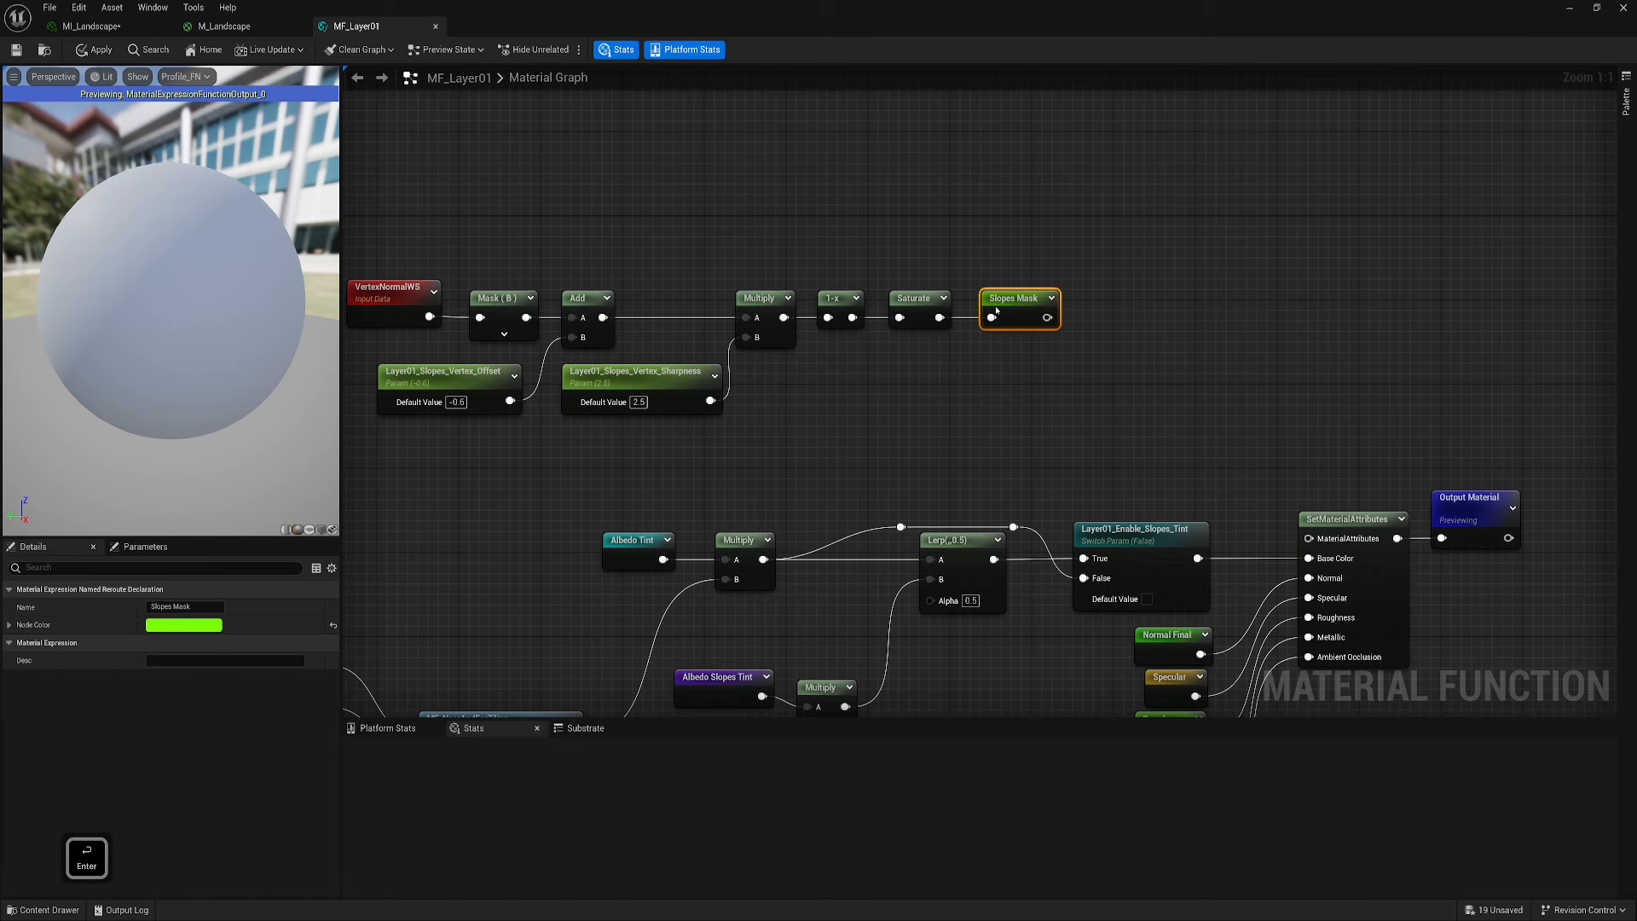
# Enclose the nodes from VertexNormalWS to Slopes Mask in a comment titled "Auto slopes mask"
pyautogui.moveTo(597, 230); pyautogui.dragTo(727, 231, button='right')
pyautogui.moveTo(499, 215); pyautogui.dragTo(1203, 441)
pyautogui.press('c')
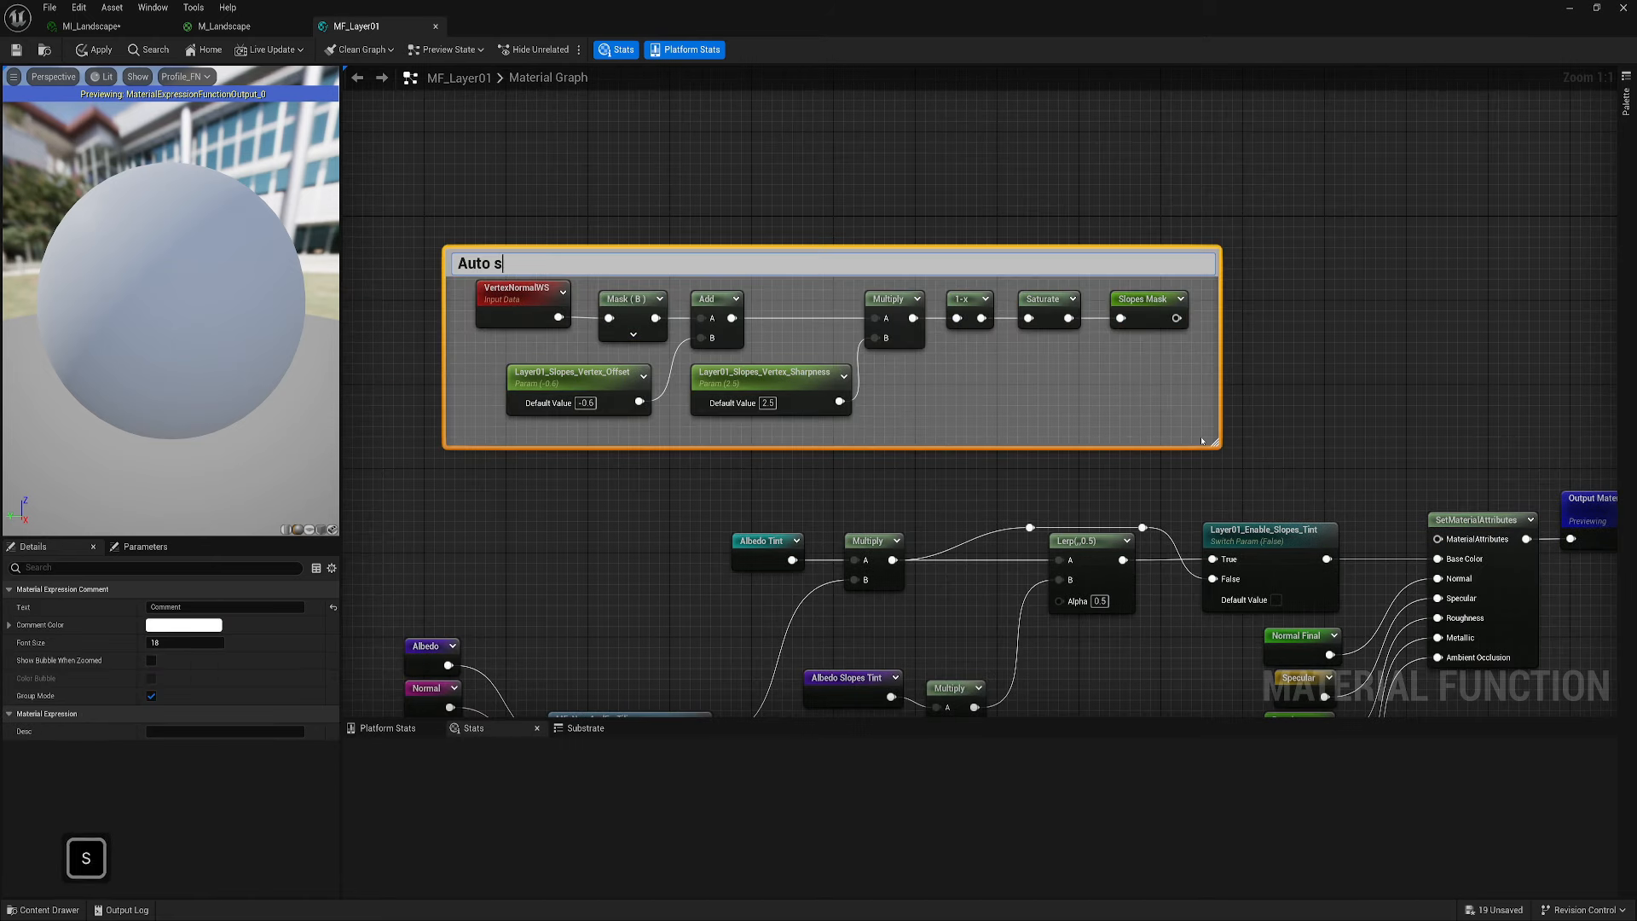
pyautogui.click(566, 197)
pyautogui.click(556, 259)
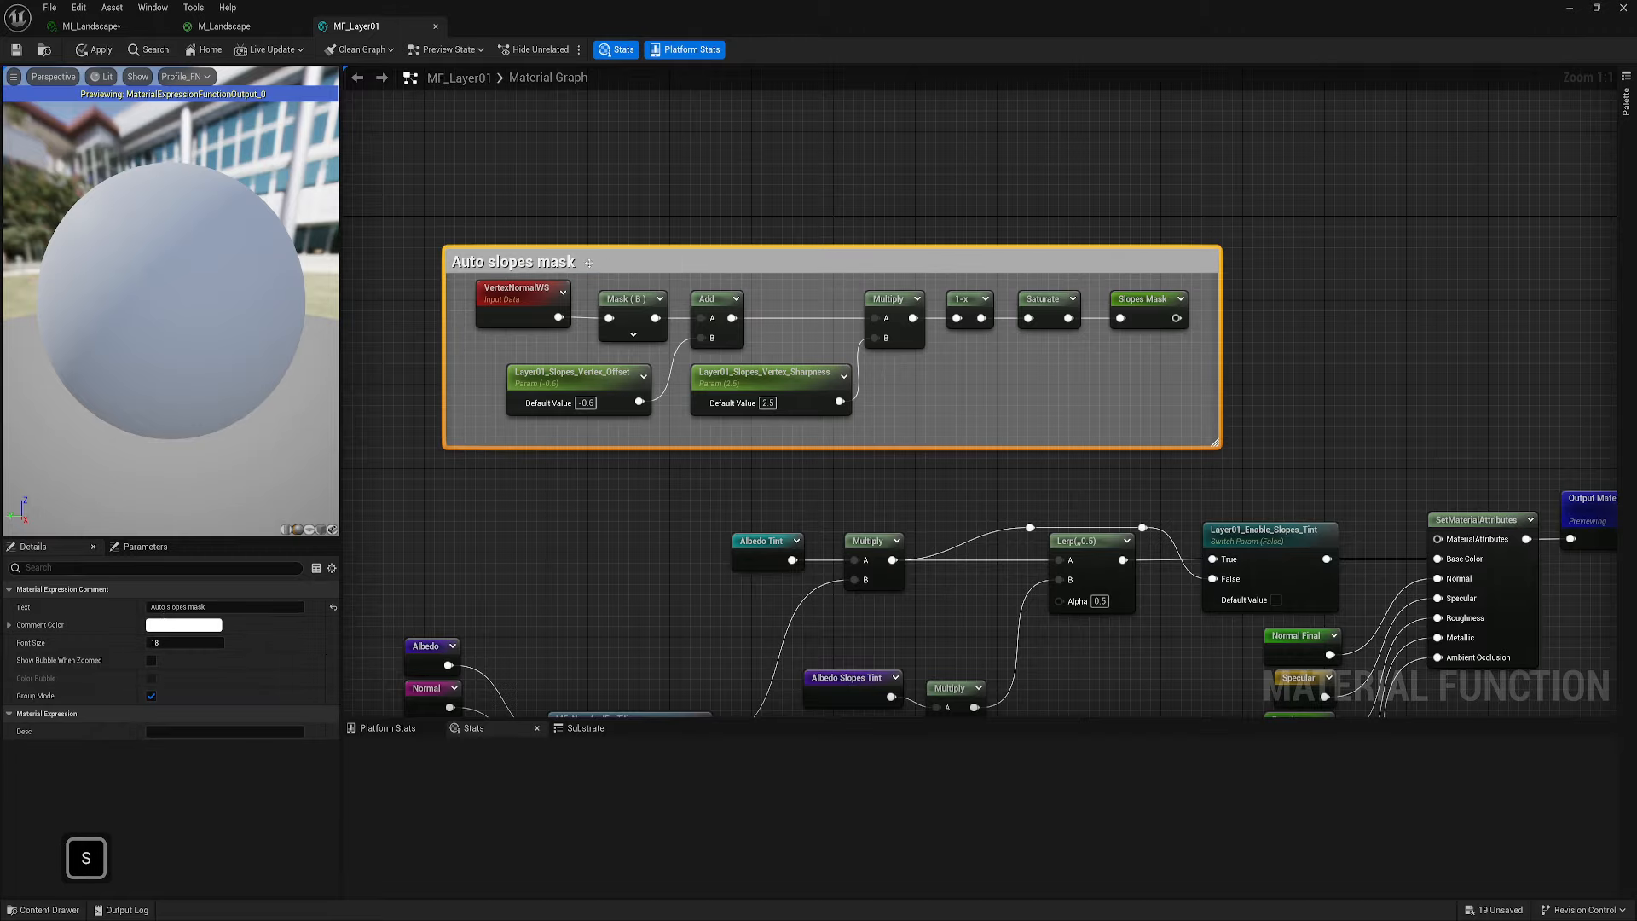
# Set the Auto slopes mask comment color to black and enable Show Bubble When Zoomed
pyautogui.click(183, 625)
pyautogui.moveTo(351, 682); pyautogui.dragTo(352, 756)
pyautogui.click(343, 895)
pyautogui.click(151, 661)
# Move the Auto slopes mask comment with its nodes up and away from the albedo tint network
pyautogui.moveTo(490, 161); pyautogui.dragTo(857, 357, button='right')
pyautogui.moveTo(972, 449); pyautogui.dragTo(741, 185)
pyautogui.click(938, 579)
# Feed the Slopes Mask named reroute into the Lerp's Alpha and place its node just below the Lerp
pyautogui.scroll(-2, 944, 585)
pyautogui.moveTo(944, 584); pyautogui.dragTo(548, 282, button='right')
pyautogui.scroll(2, 548, 281)
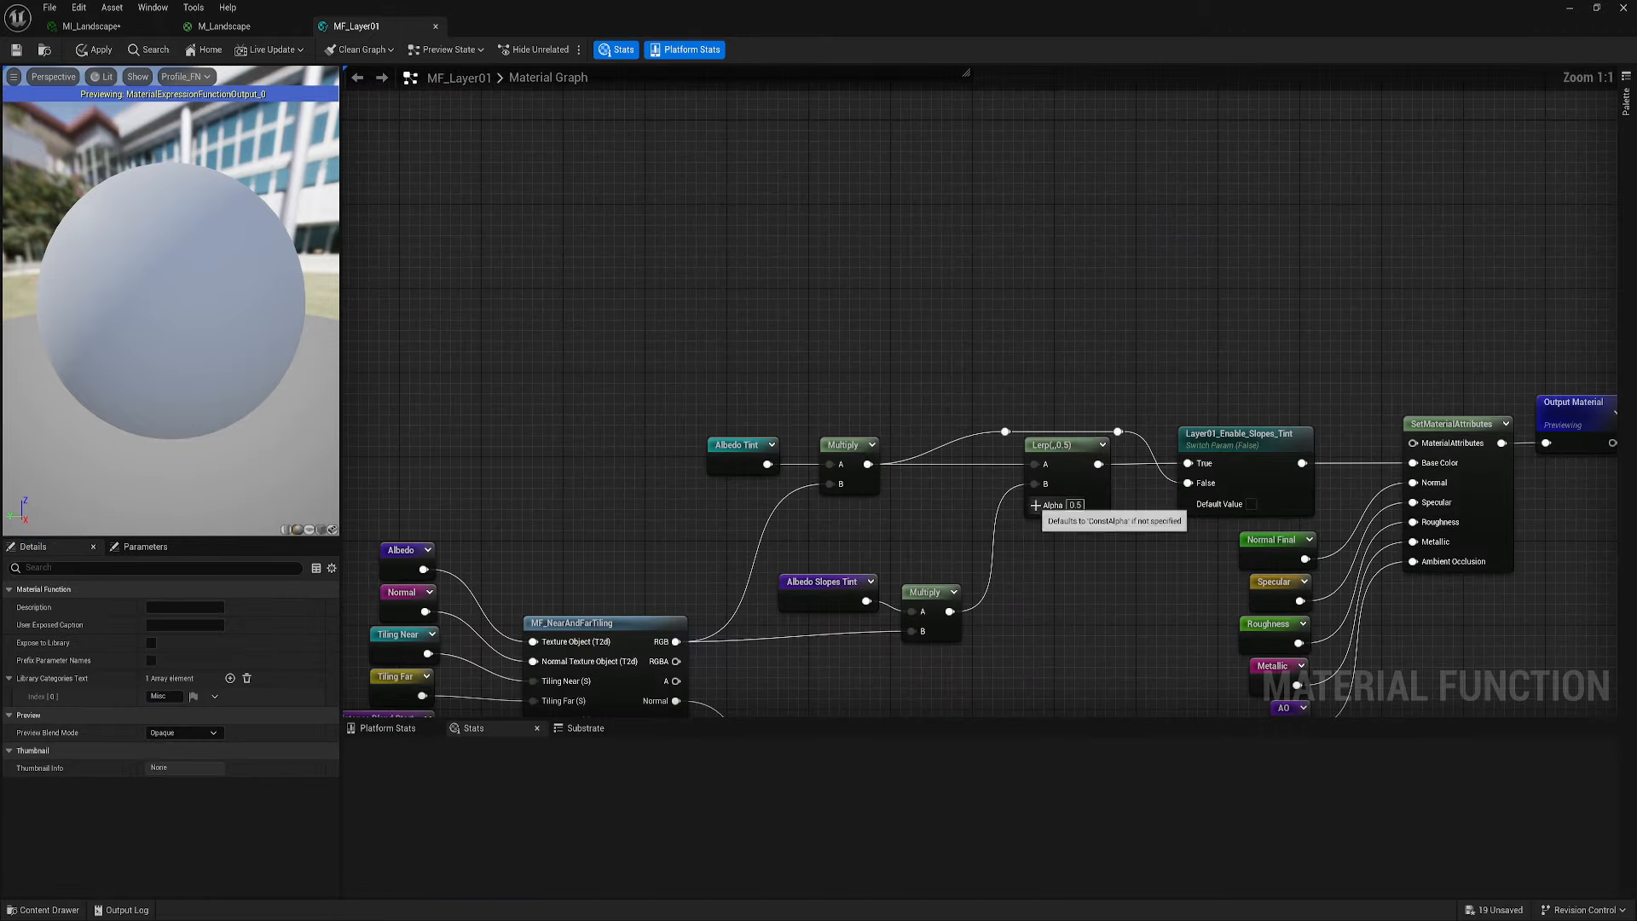
pyautogui.moveTo(1033, 505); pyautogui.dragTo(973, 534)
pyautogui.click(980, 559)
pyautogui.moveTo(960, 588); pyautogui.dragTo(898, 609, button='right')
pyautogui.moveTo(970, 526); pyautogui.dragTo(986, 581)
pyautogui.click(997, 625)
pyautogui.click(1022, 801)
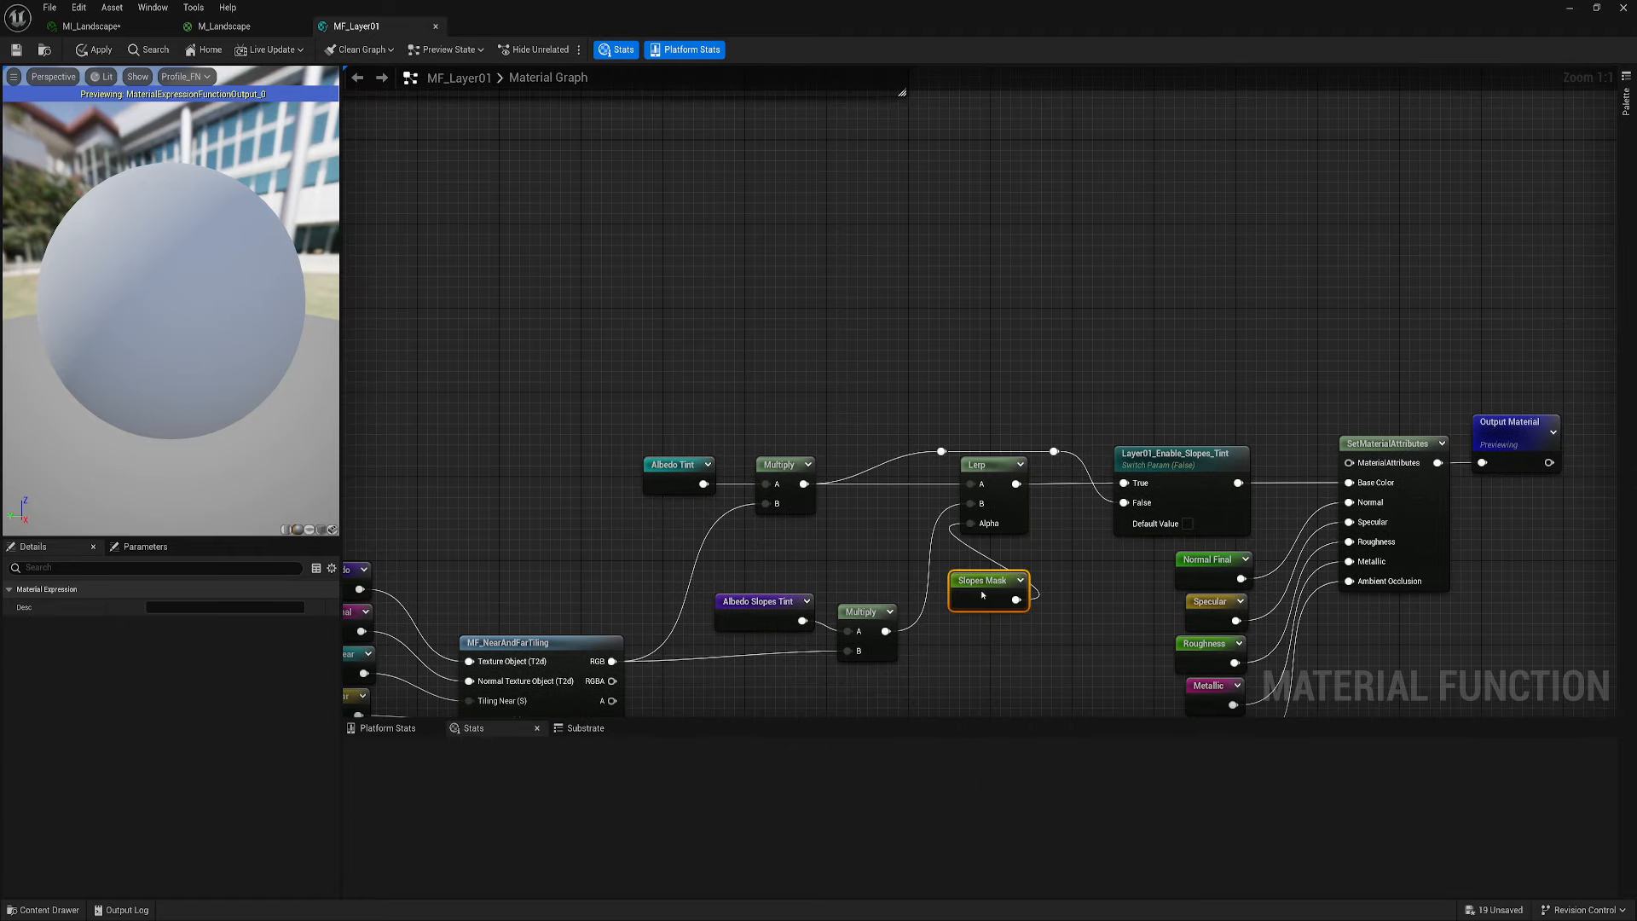
# In MF_Layer01, set the default values of Layer01_Stance_Blend_Start to 3000 and Layer01_Distance_Blend_Transition to 2500
pyautogui.moveTo(609, 367); pyautogui.dragTo(704, 249, button='right')
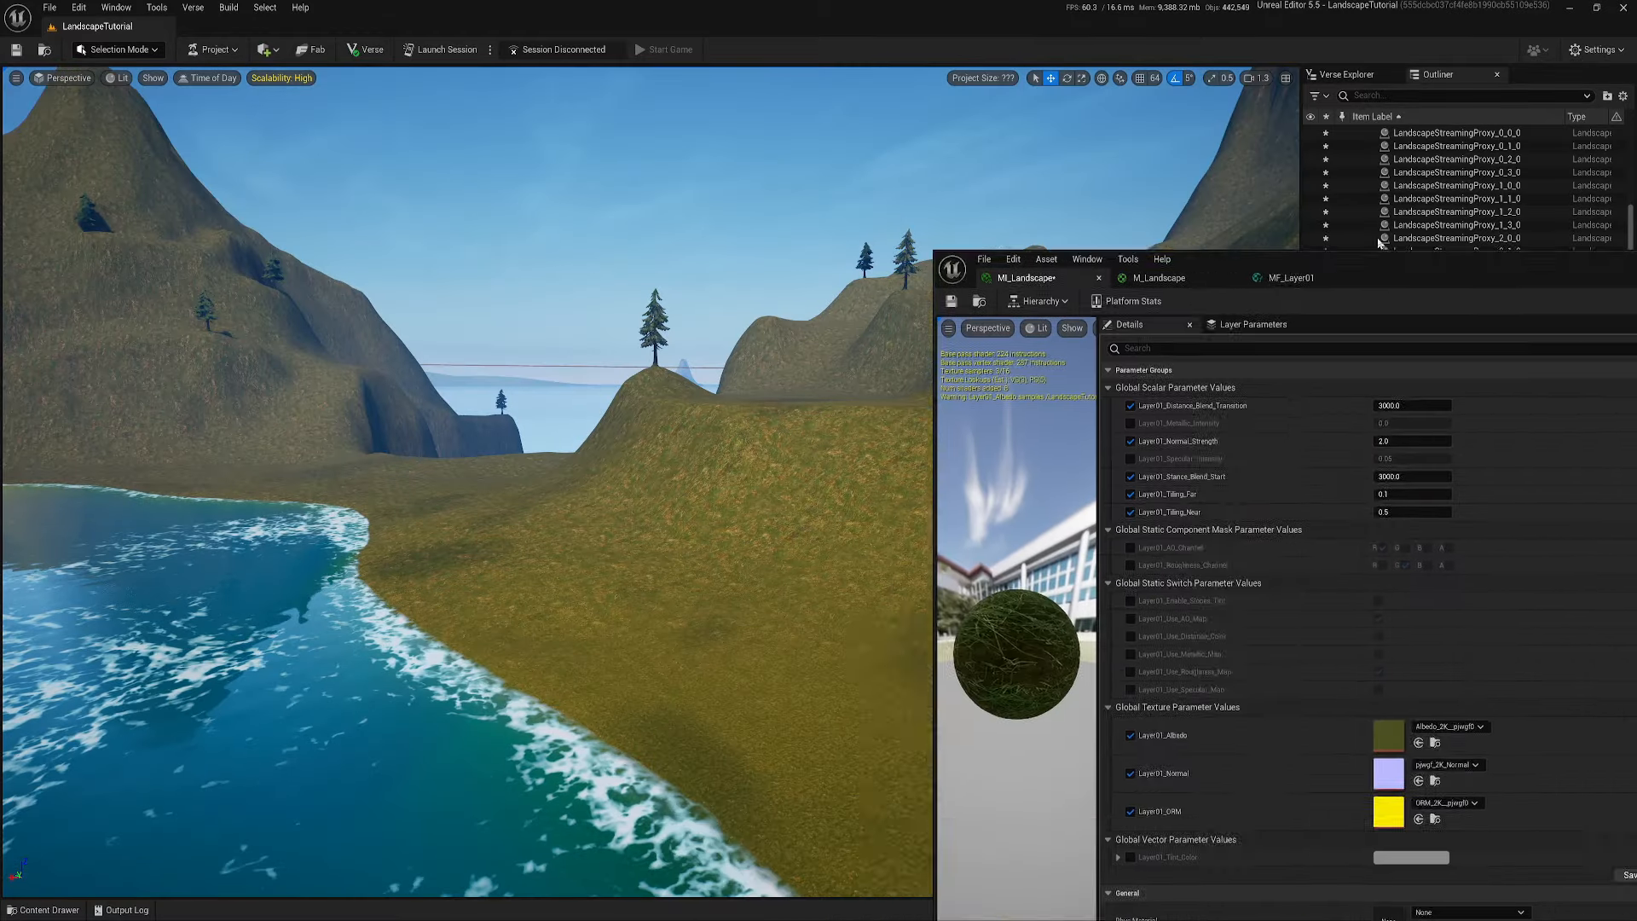
pyautogui.moveTo(1381, 248); pyautogui.dragTo(943, 235)
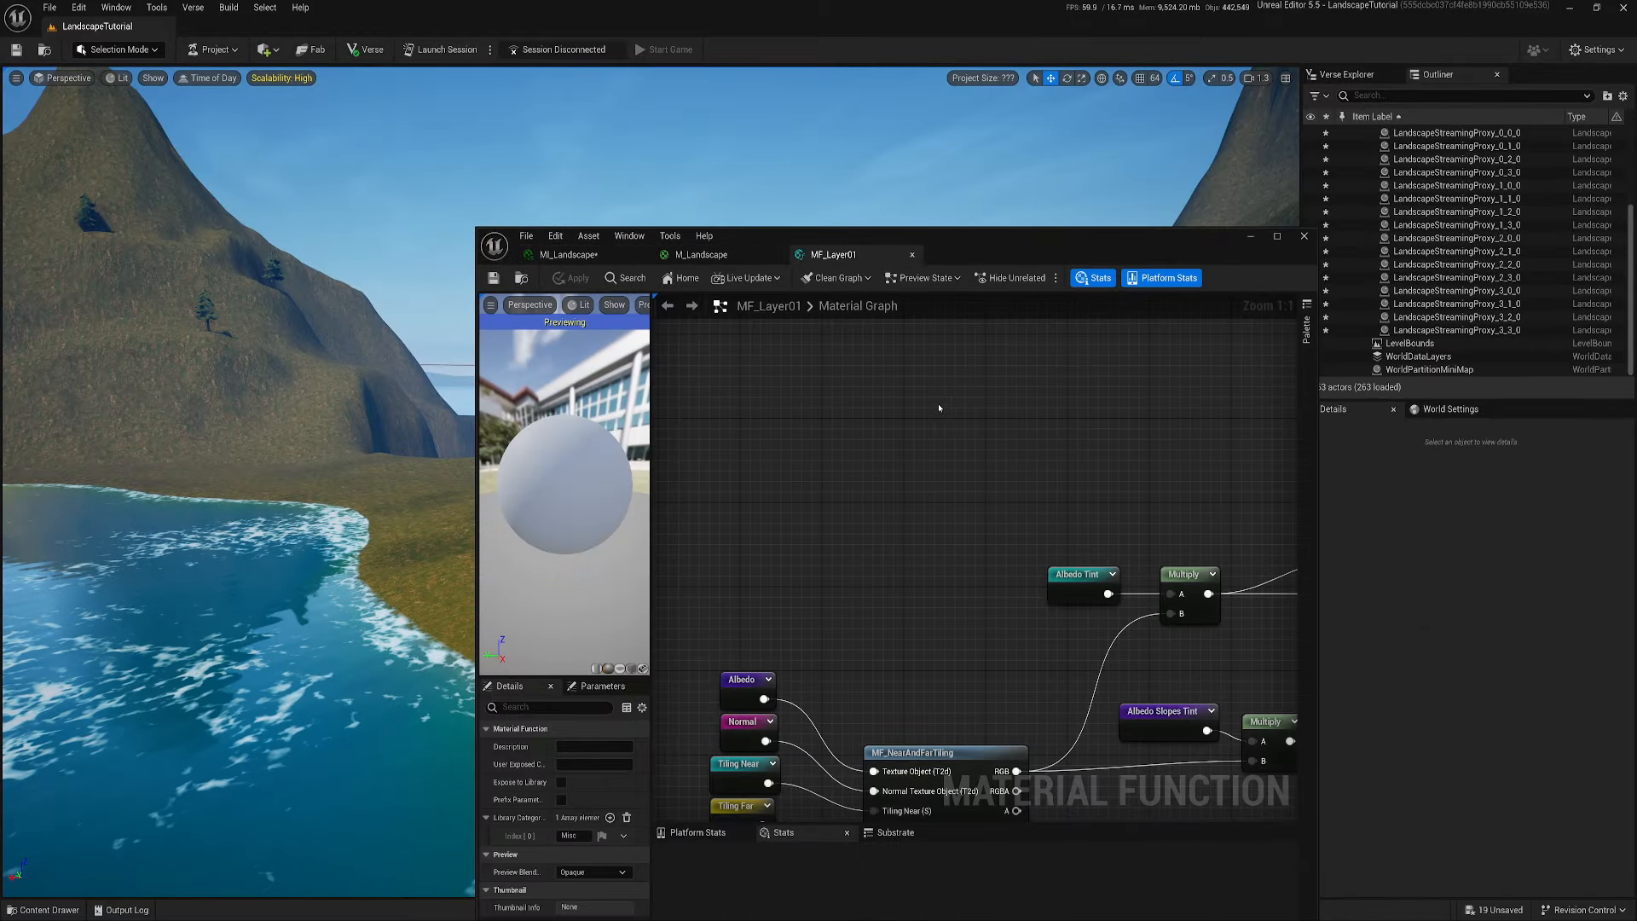
pyautogui.scroll(5, 1080, 528)
pyautogui.moveTo(1081, 528); pyautogui.dragTo(1262, 697, button='right')
pyautogui.scroll(4, 890, 537)
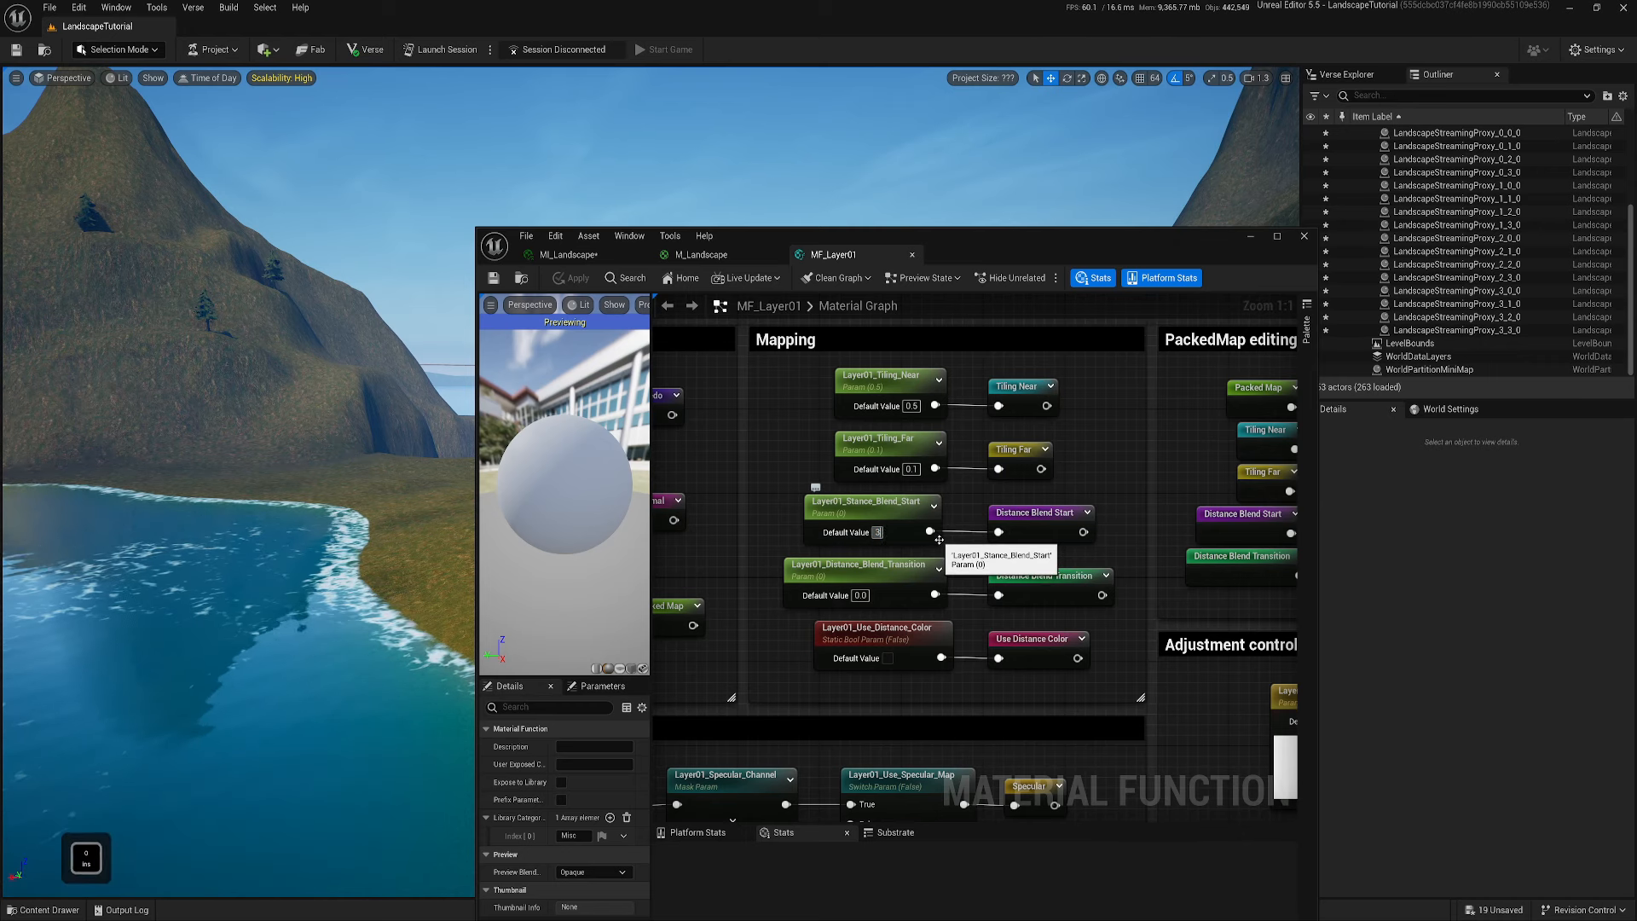
pyautogui.write('000')
pyautogui.click(859, 595)
pyautogui.write('250')
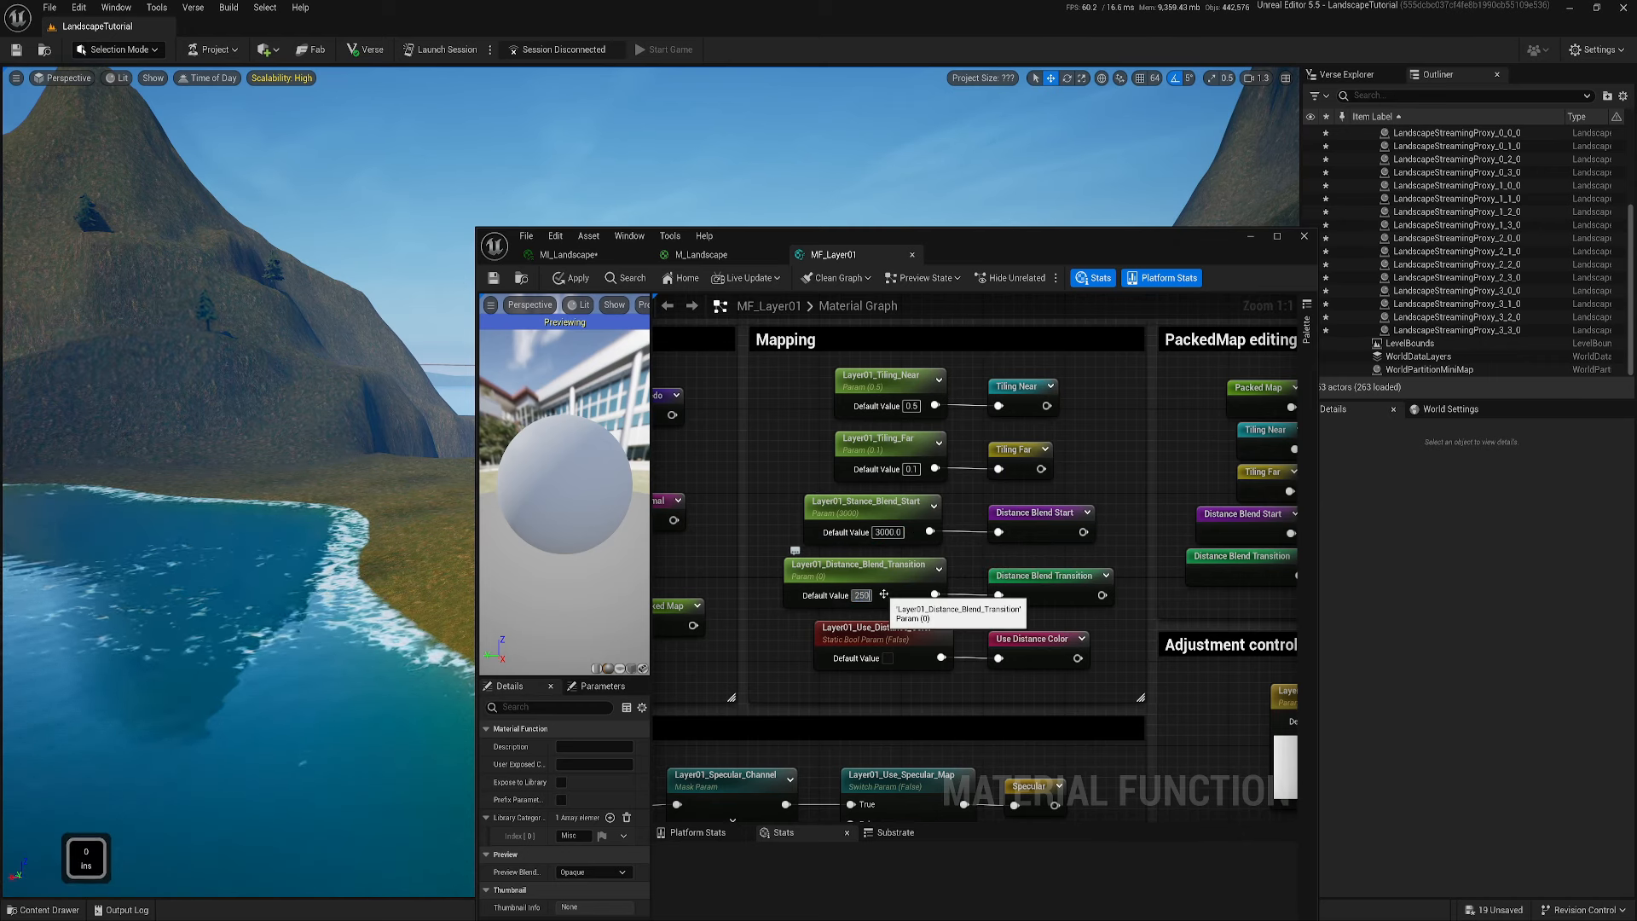
# In MI_Landscape, disable the overrides for Layer01 Distance_Blend_Transition, Stance_Blend_Start, Tiling_Far and Tiling_Near
pyautogui.click(569, 254)
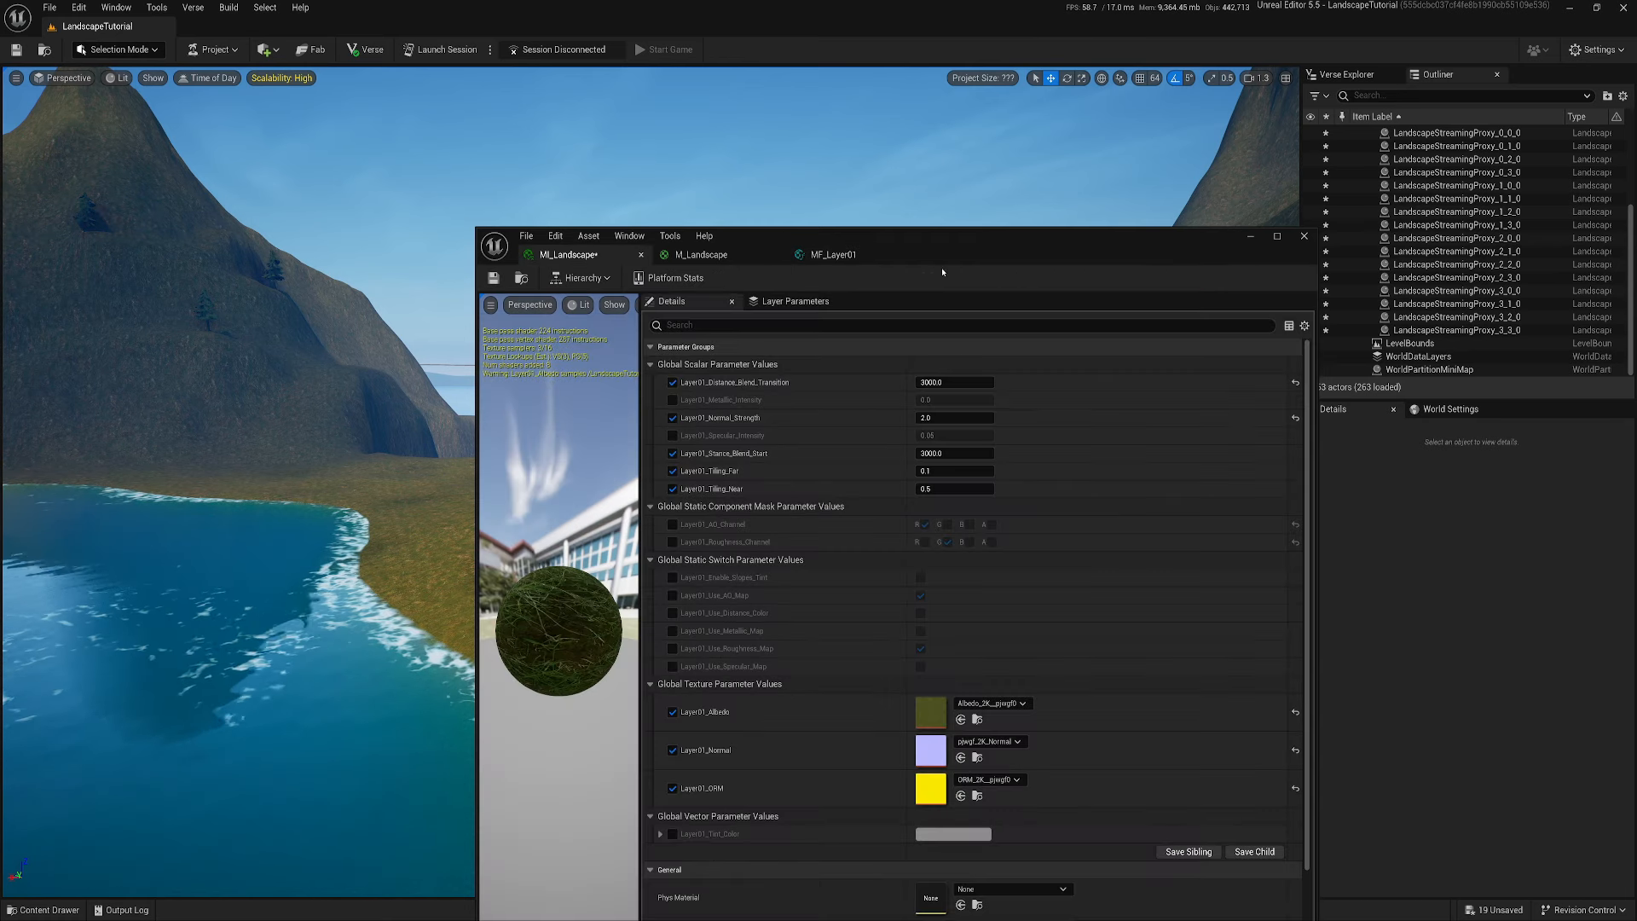
pyautogui.click(673, 383)
pyautogui.click(676, 383)
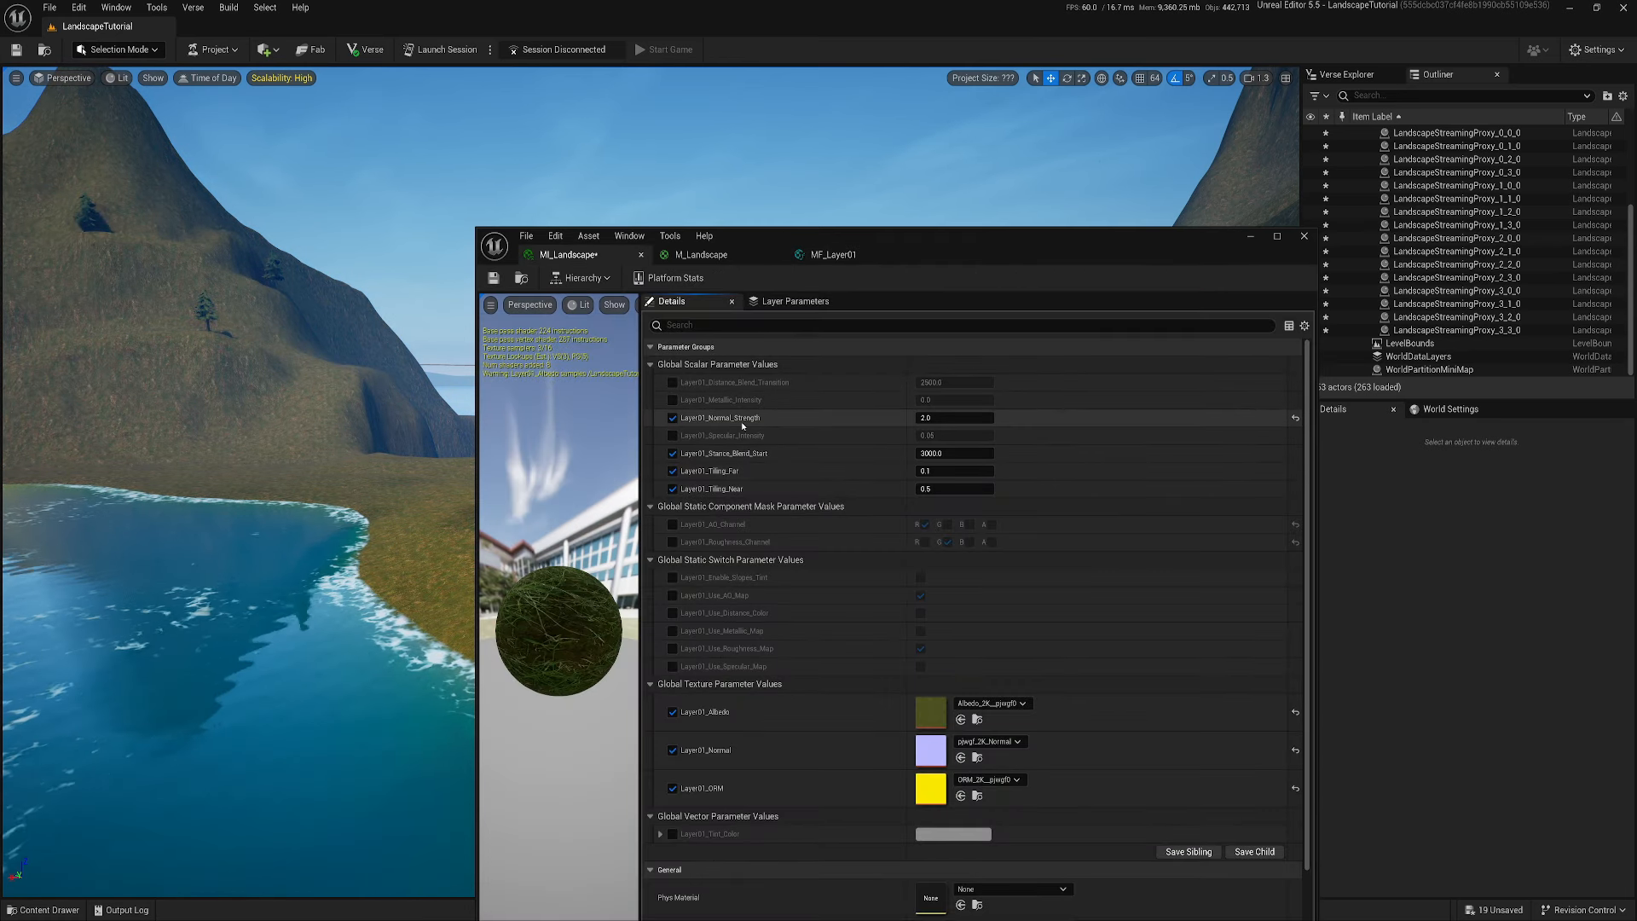
pyautogui.click(748, 454)
pyautogui.click(777, 472)
pyautogui.click(733, 487)
# Override and turn on Layer01_Enable_Slopes_Tint in MI_Landscape, and move its window aside to uncover the level viewport
pyautogui.scroll(-2, 733, 488)
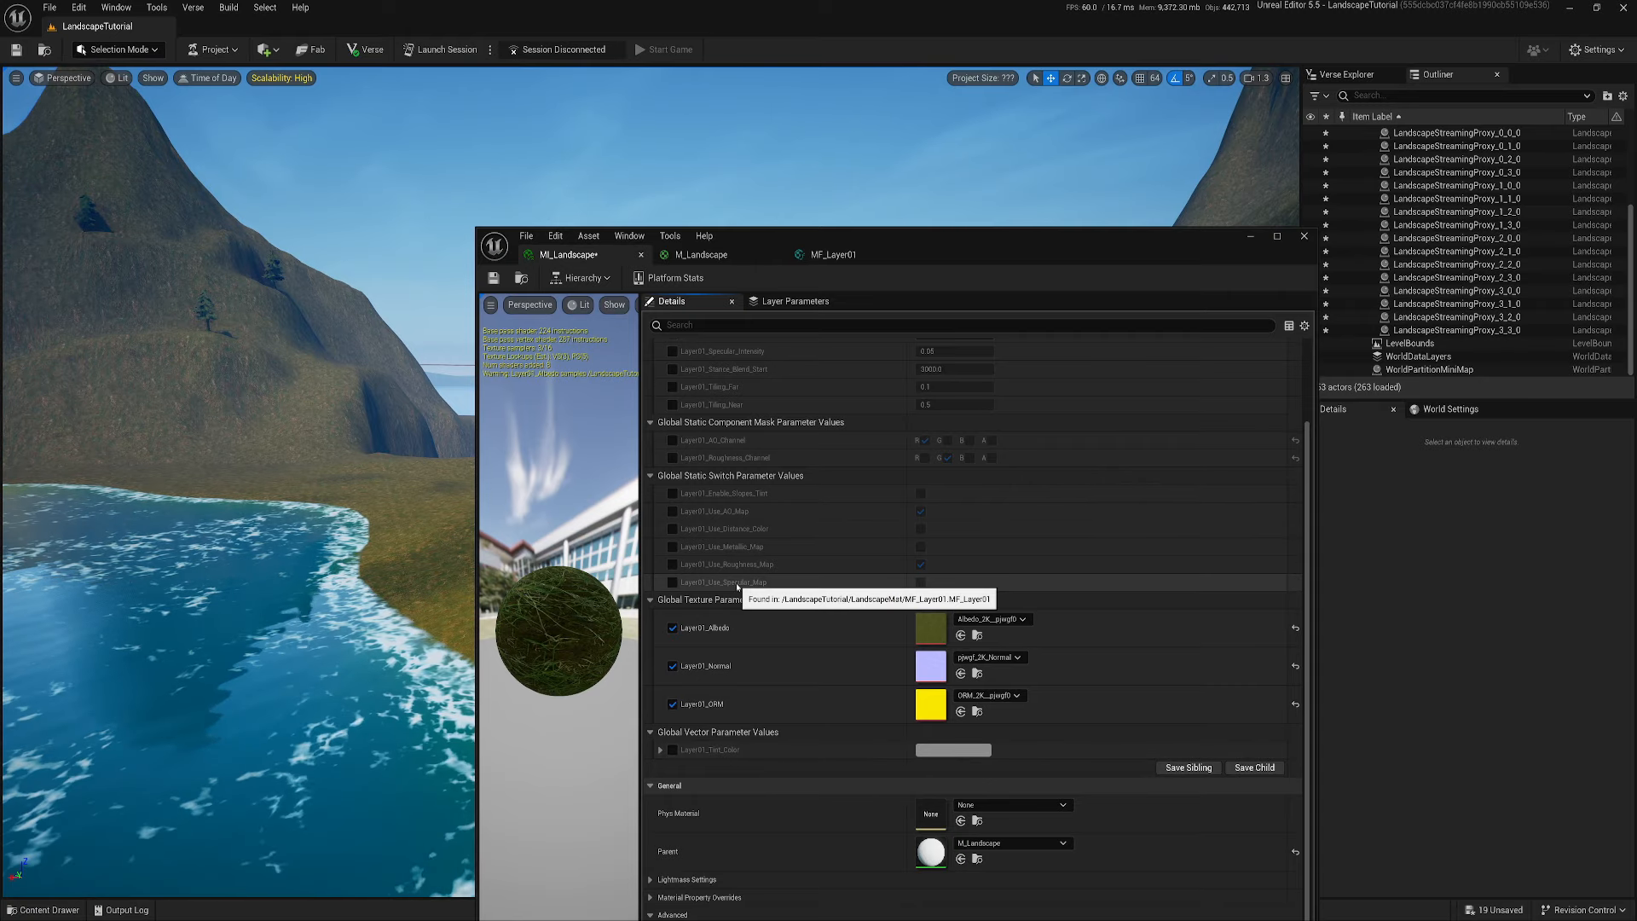
pyautogui.click(672, 493)
pyautogui.click(921, 493)
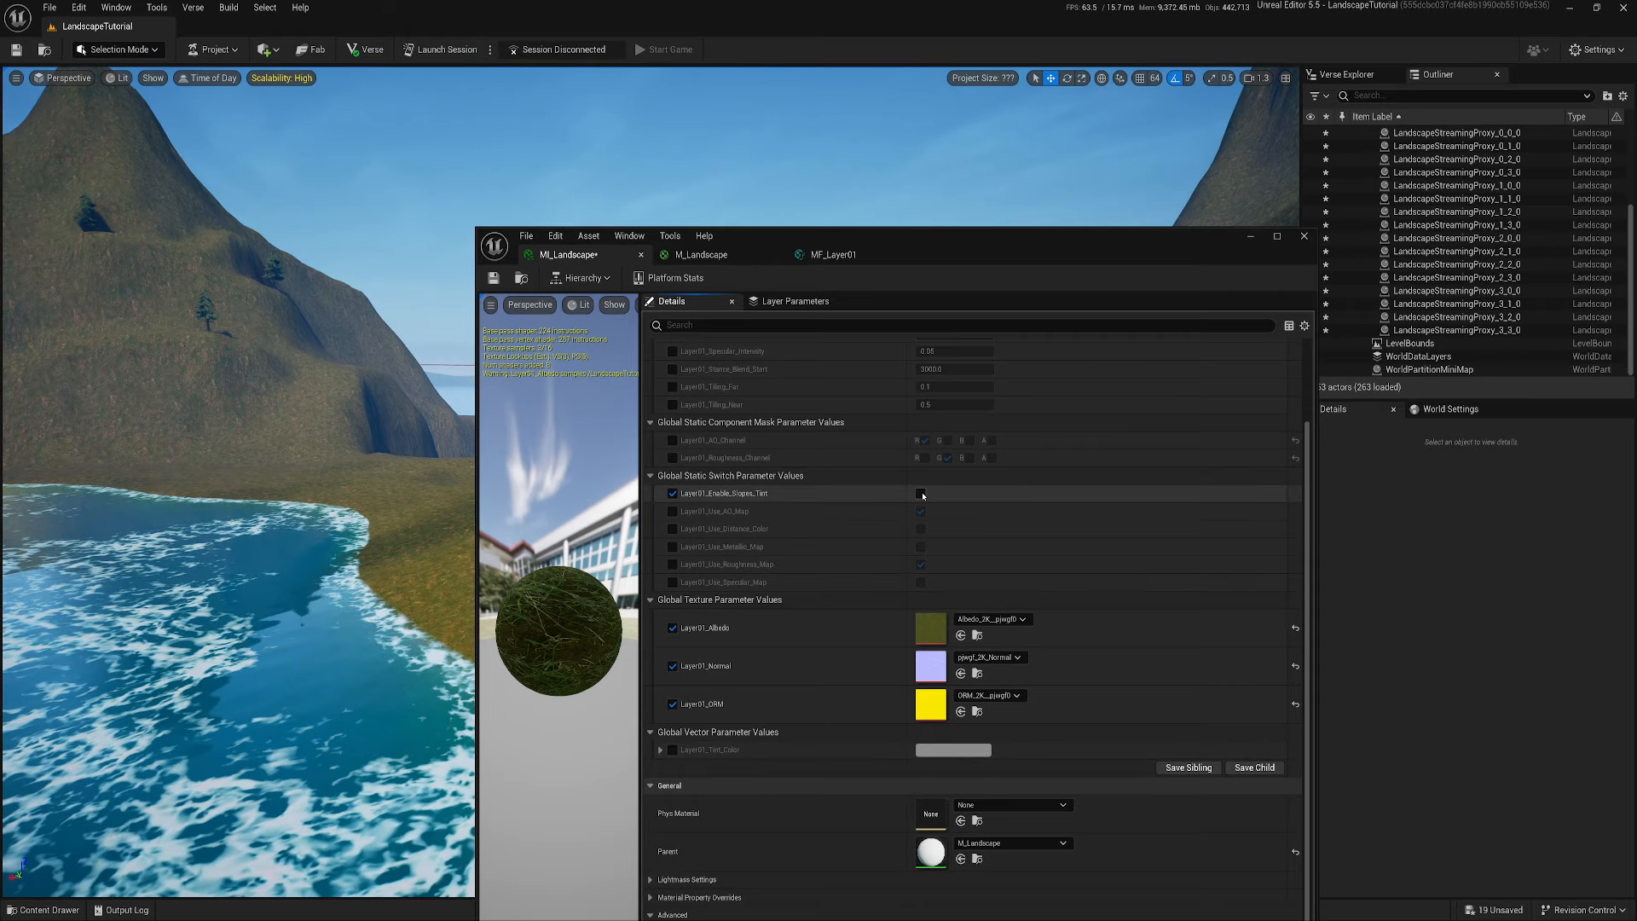
pyautogui.moveTo(866, 240); pyautogui.dragTo(1213, 113)
# Fly around the level to examine how the slope tint covers the hillsides and blends into flat ground
pyautogui.moveTo(671, 236); pyautogui.dragTo(1108, 256, button='right')
pyautogui.press('d')
pyautogui.press('w')
pyautogui.press('a')
pyautogui.press('w')
pyautogui.press('s')
pyautogui.press('d')
pyautogui.press('w')
pyautogui.press('e')
pyautogui.moveTo(769, 475); pyautogui.dragTo(382, 70, button='right')
pyautogui.press('a')
pyautogui.press('w')
pyautogui.press('d')
pyautogui.scroll(-1, 392, 170)
pyautogui.press('q')
pyautogui.press('s')
pyautogui.moveTo(615, 410); pyautogui.dragTo(615, 410, button='right')
pyautogui.press('e')
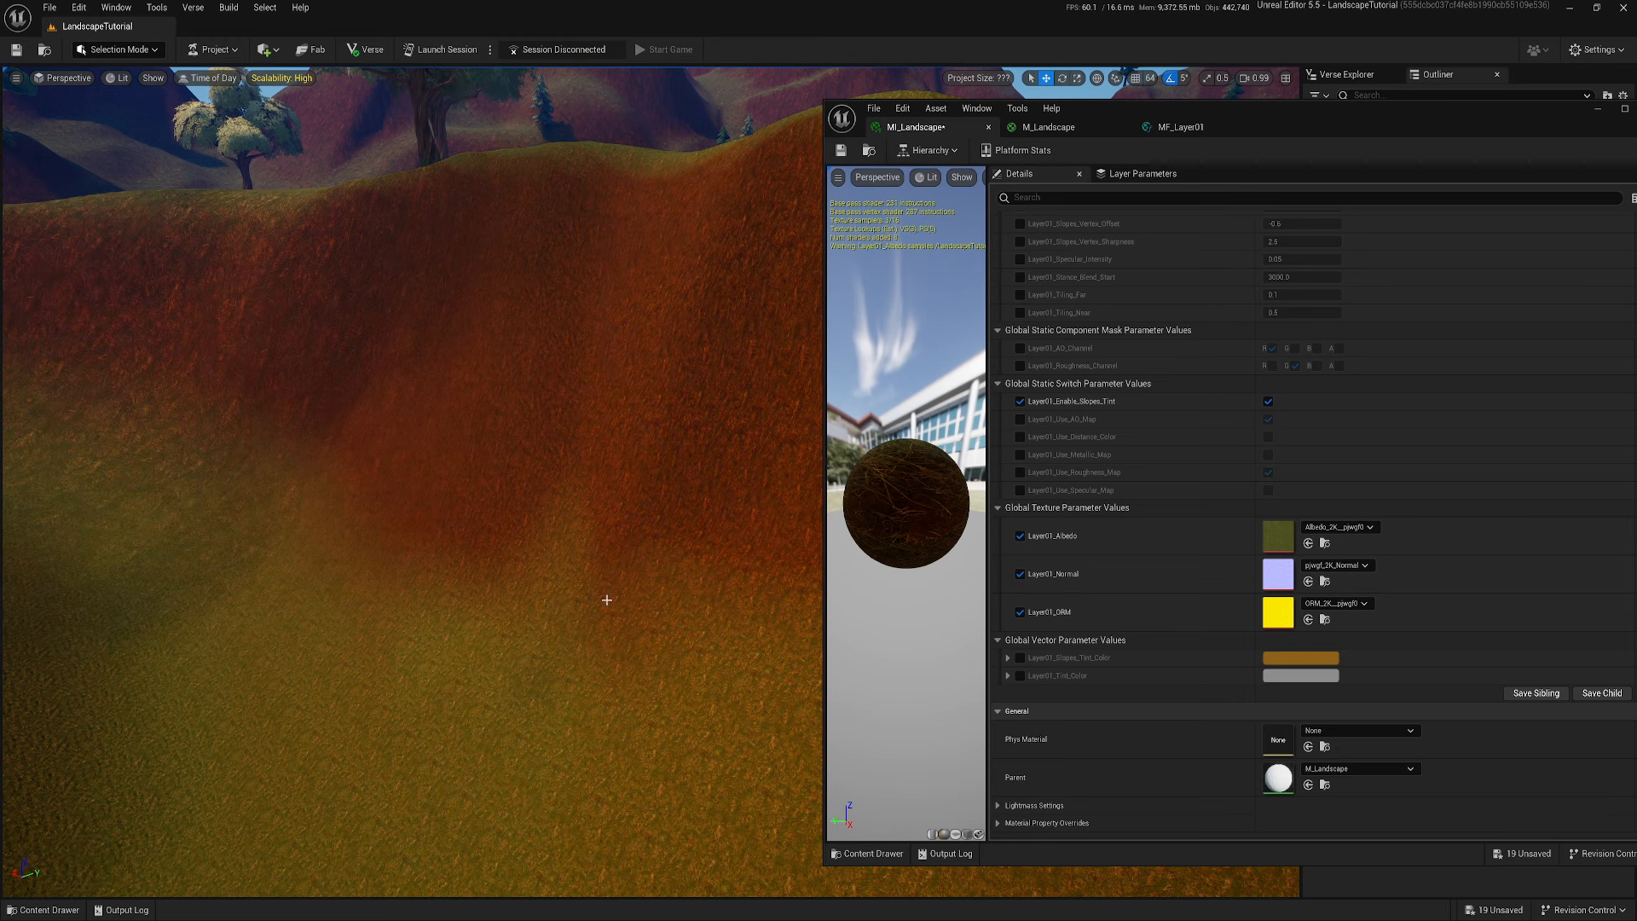
pyautogui.moveTo(557, 580); pyautogui.dragTo(529, 567, button='right')
pyautogui.press('d')
pyautogui.press('e')
pyautogui.press('d')
pyautogui.press('q')
pyautogui.moveTo(513, 466); pyautogui.dragTo(513, 466, button='right')
pyautogui.press('a')
pyautogui.press('w')
pyautogui.press('s')
pyautogui.press('w')
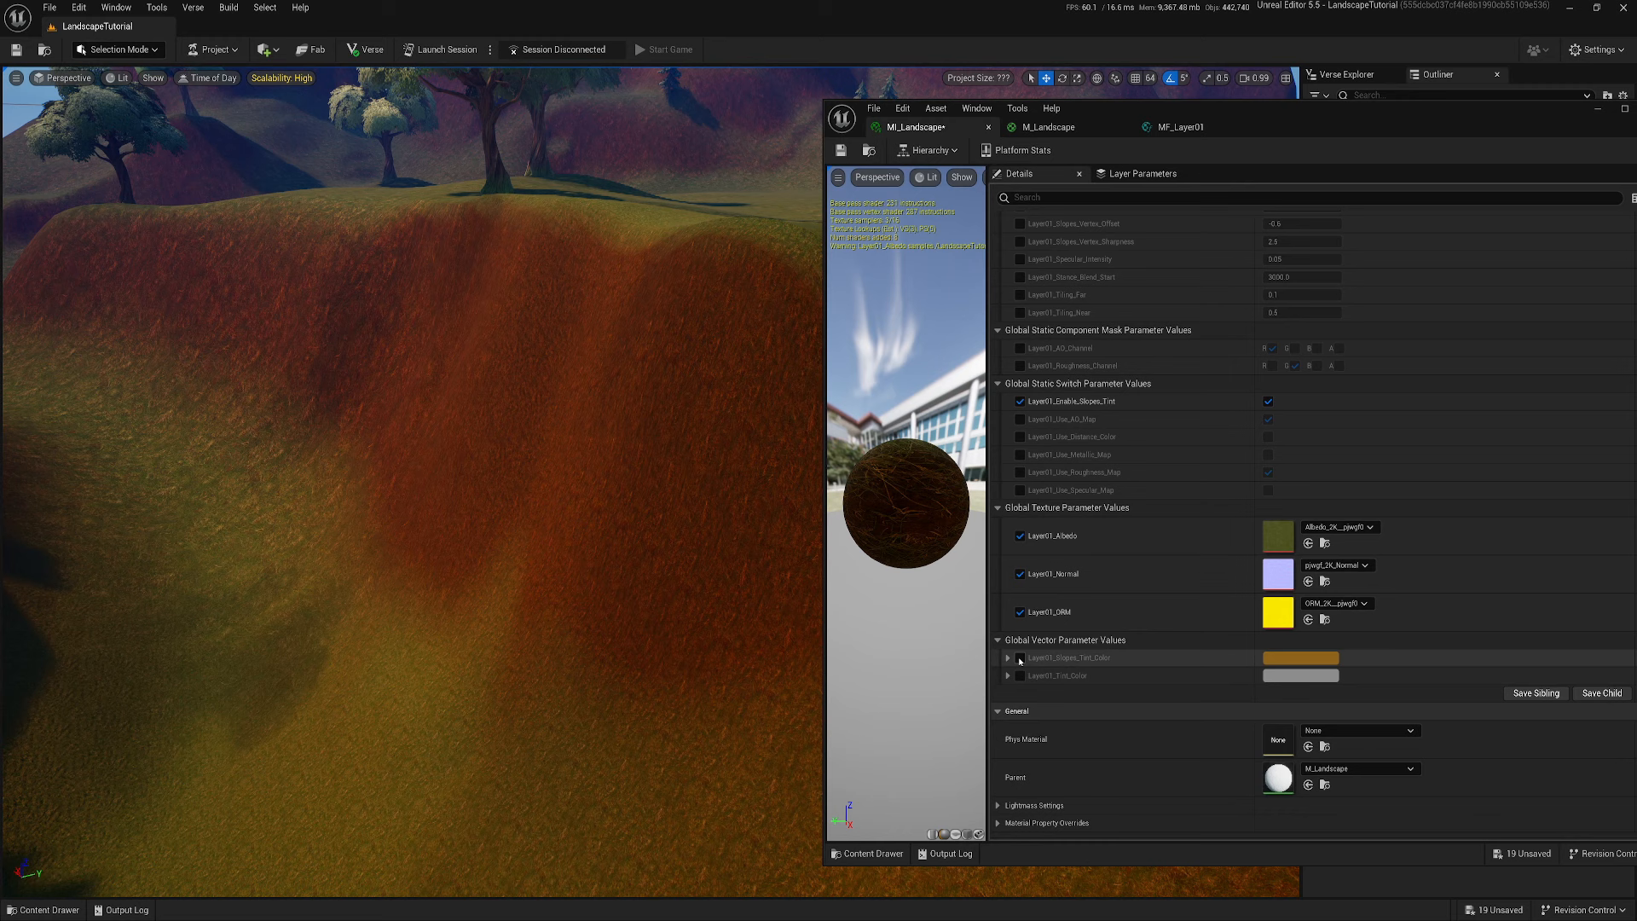
# Override Layer01_Slopes_Tint_Color in MI_Landscape and shift its hue to a more yellowish orange
pyautogui.click(1301, 657)
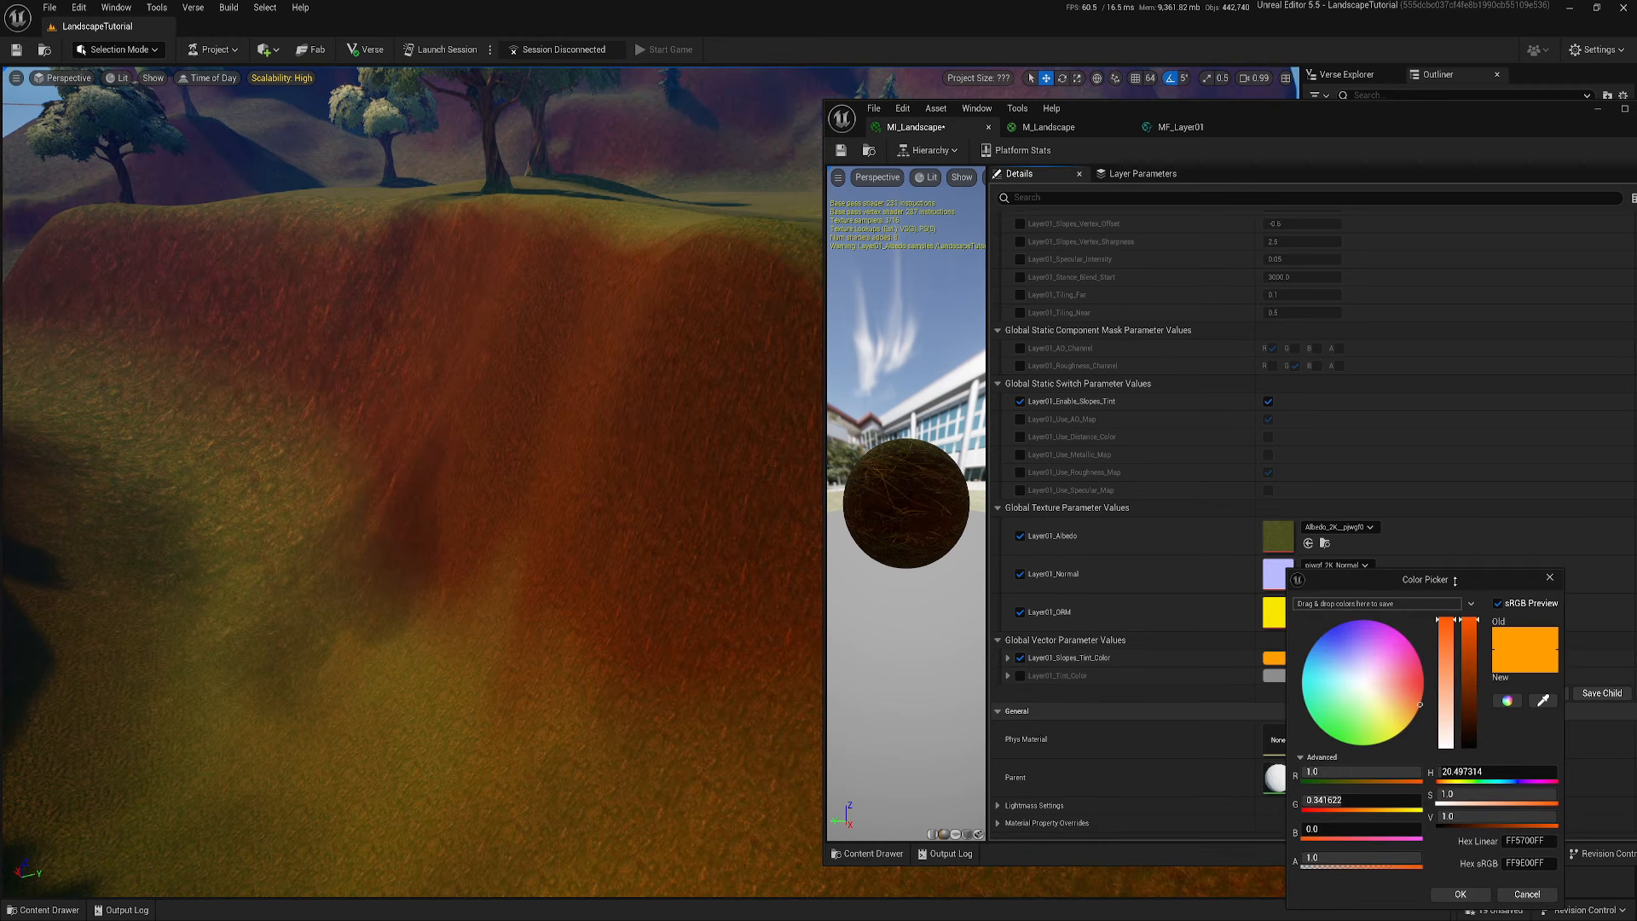
pyautogui.moveTo(1419, 704)
pyautogui.mouseDown()
pyautogui.moveTo(1412, 732)
pyautogui.moveTo(1423, 718)
pyautogui.mouseUp()
pyautogui.click(1461, 894)
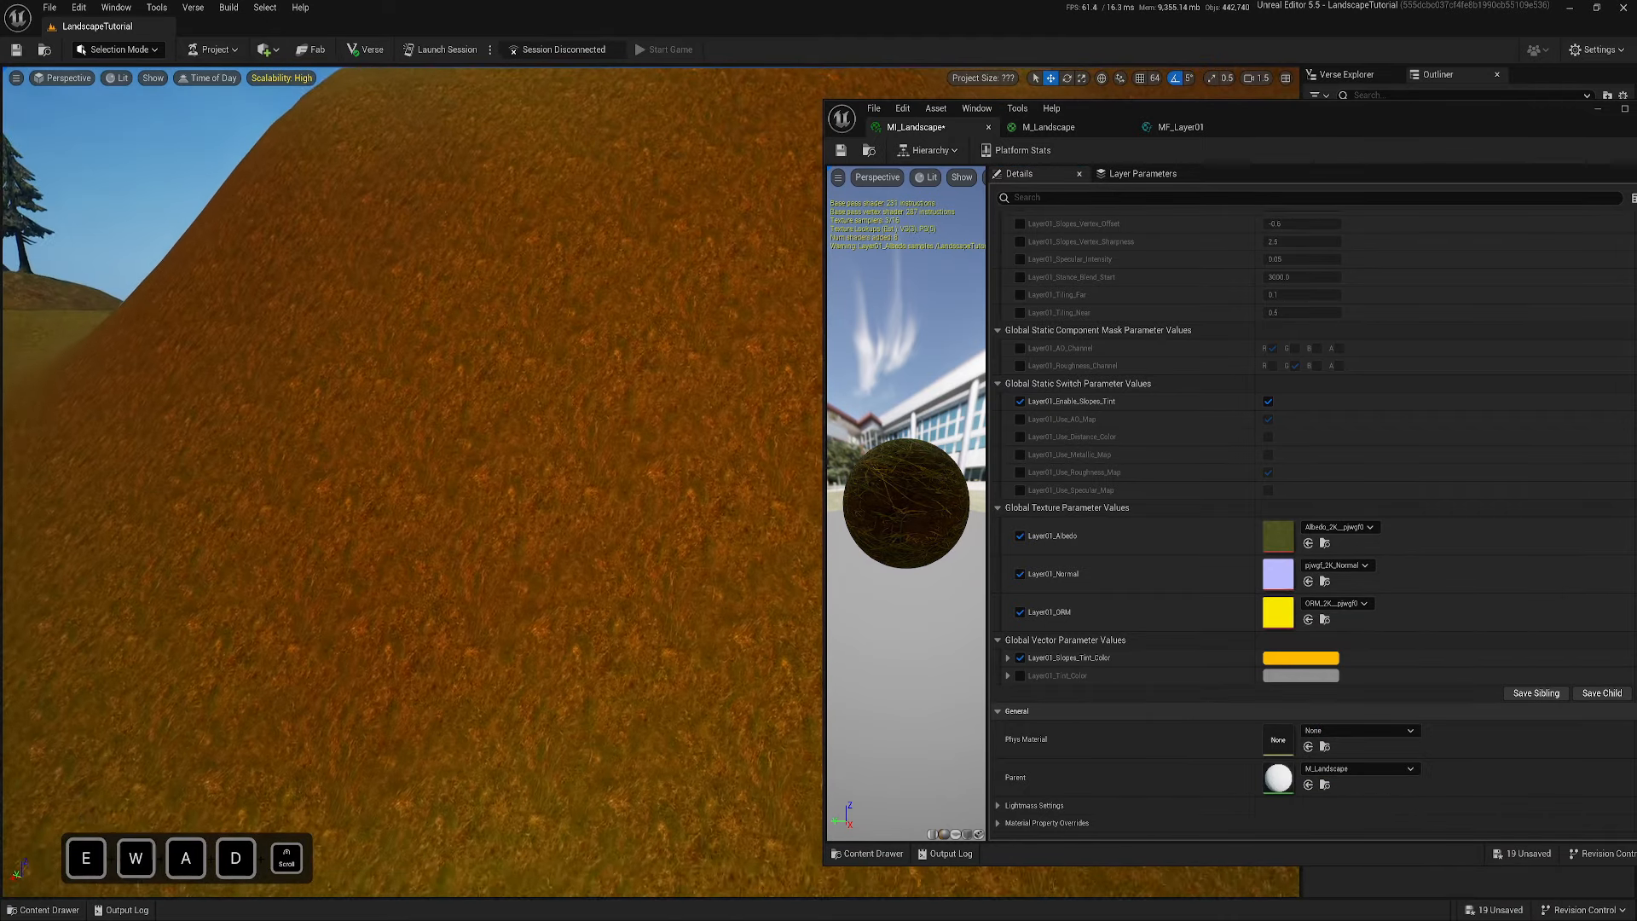
# Fly over the shoreline and hills to examine the adjusted slope tint from near and far
pyautogui.press('a')
pyautogui.press('s')
pyautogui.scroll(-2, 413, 481)
pyautogui.press('q')
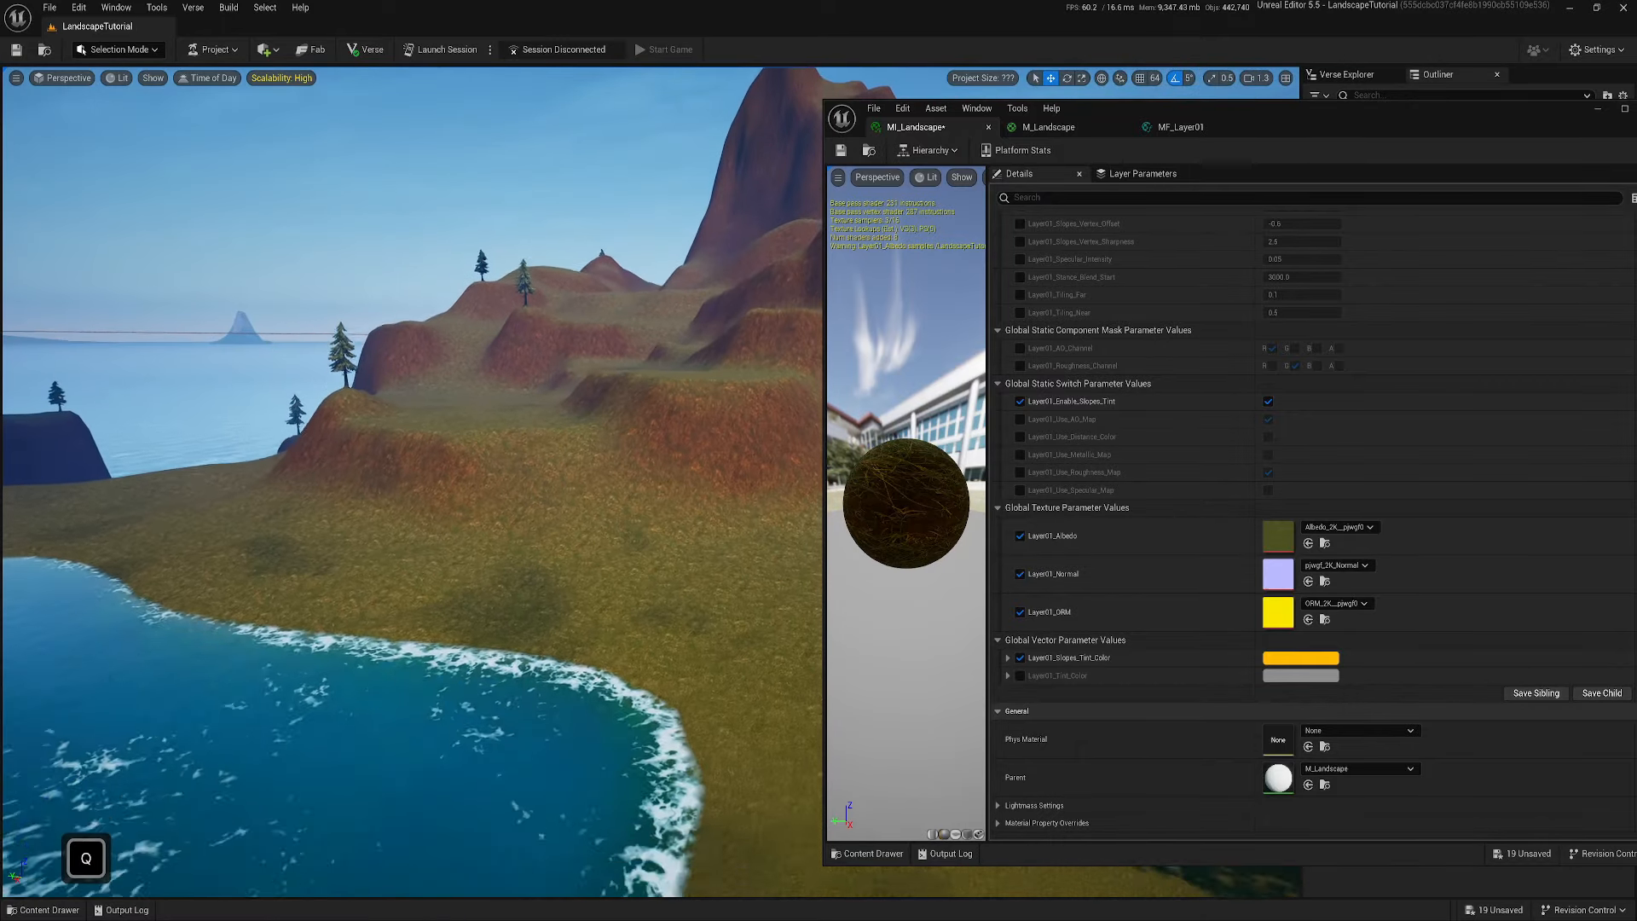
pyautogui.press('d')
pyautogui.press('w')
pyautogui.press('a')
pyautogui.press('d')
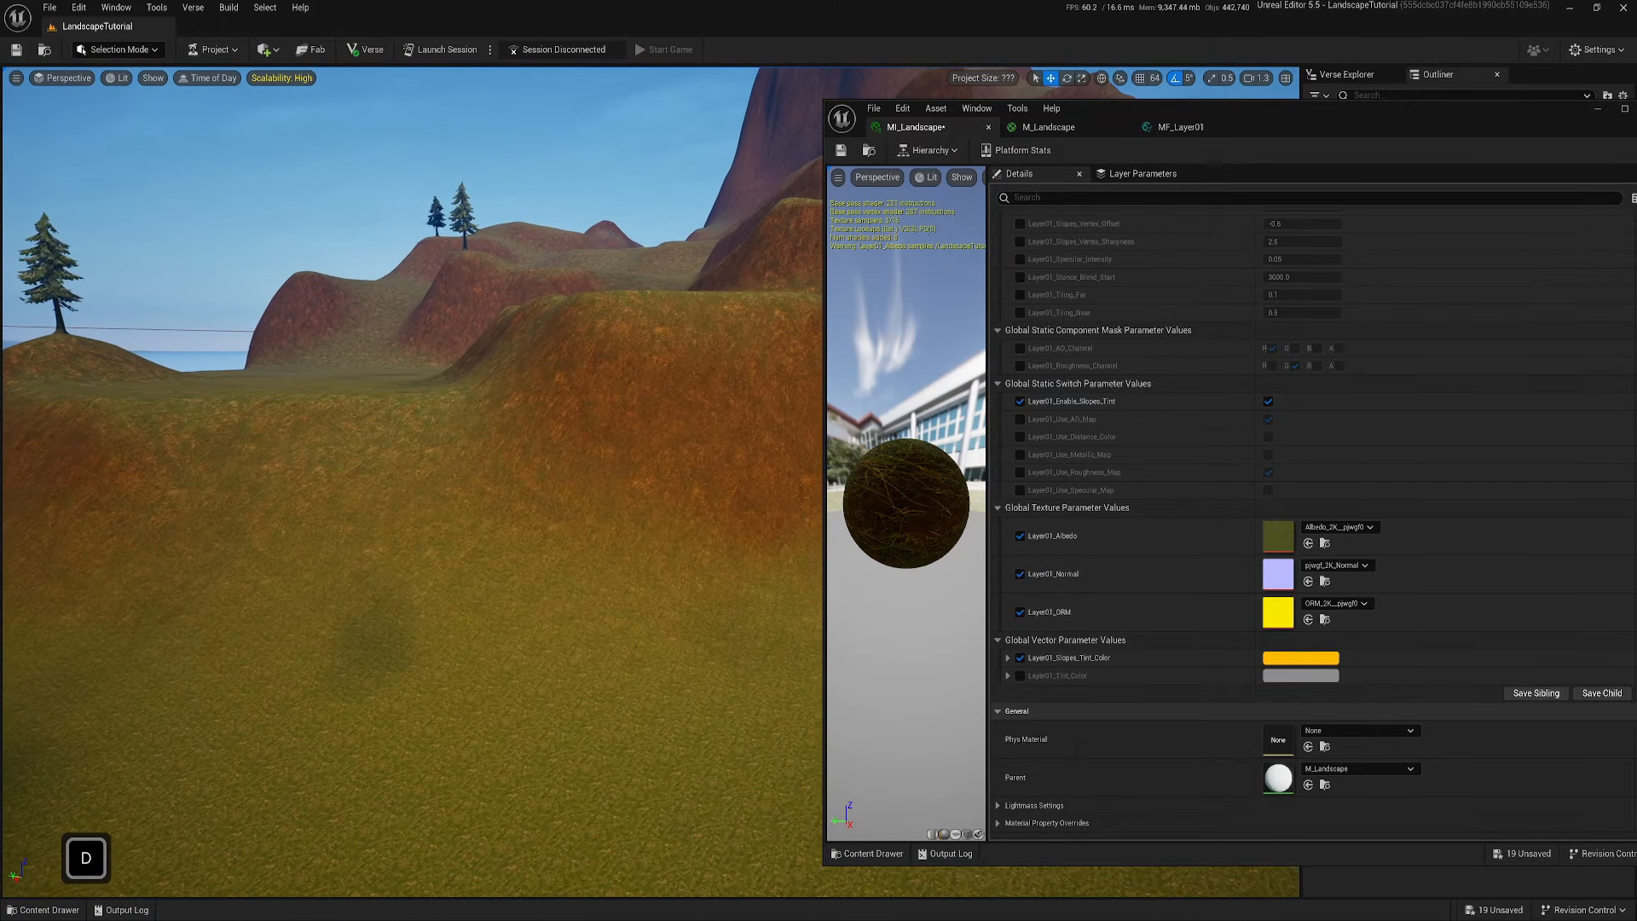
# Try yellow, near-white and black for Layer01_Slopes_Tint_Color, and settle on an orange with linear hex FF8200FF
pyautogui.click(1300, 658)
pyautogui.moveTo(1418, 719); pyautogui.dragTo(1413, 728)
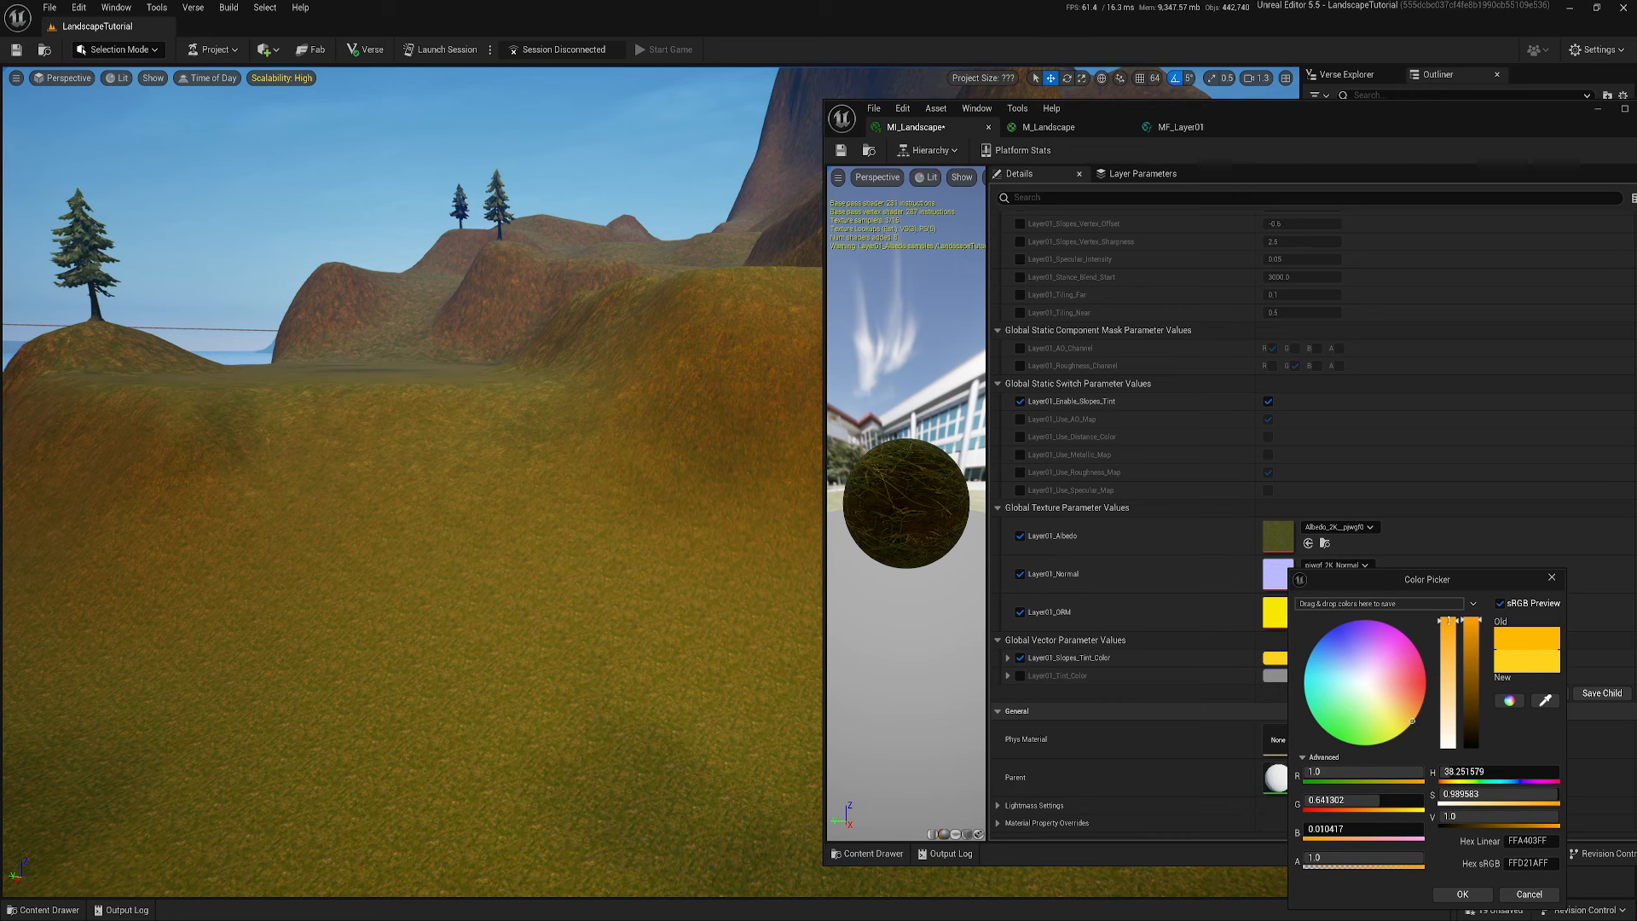
pyautogui.moveTo(1448, 664); pyautogui.dragTo(1442, 741)
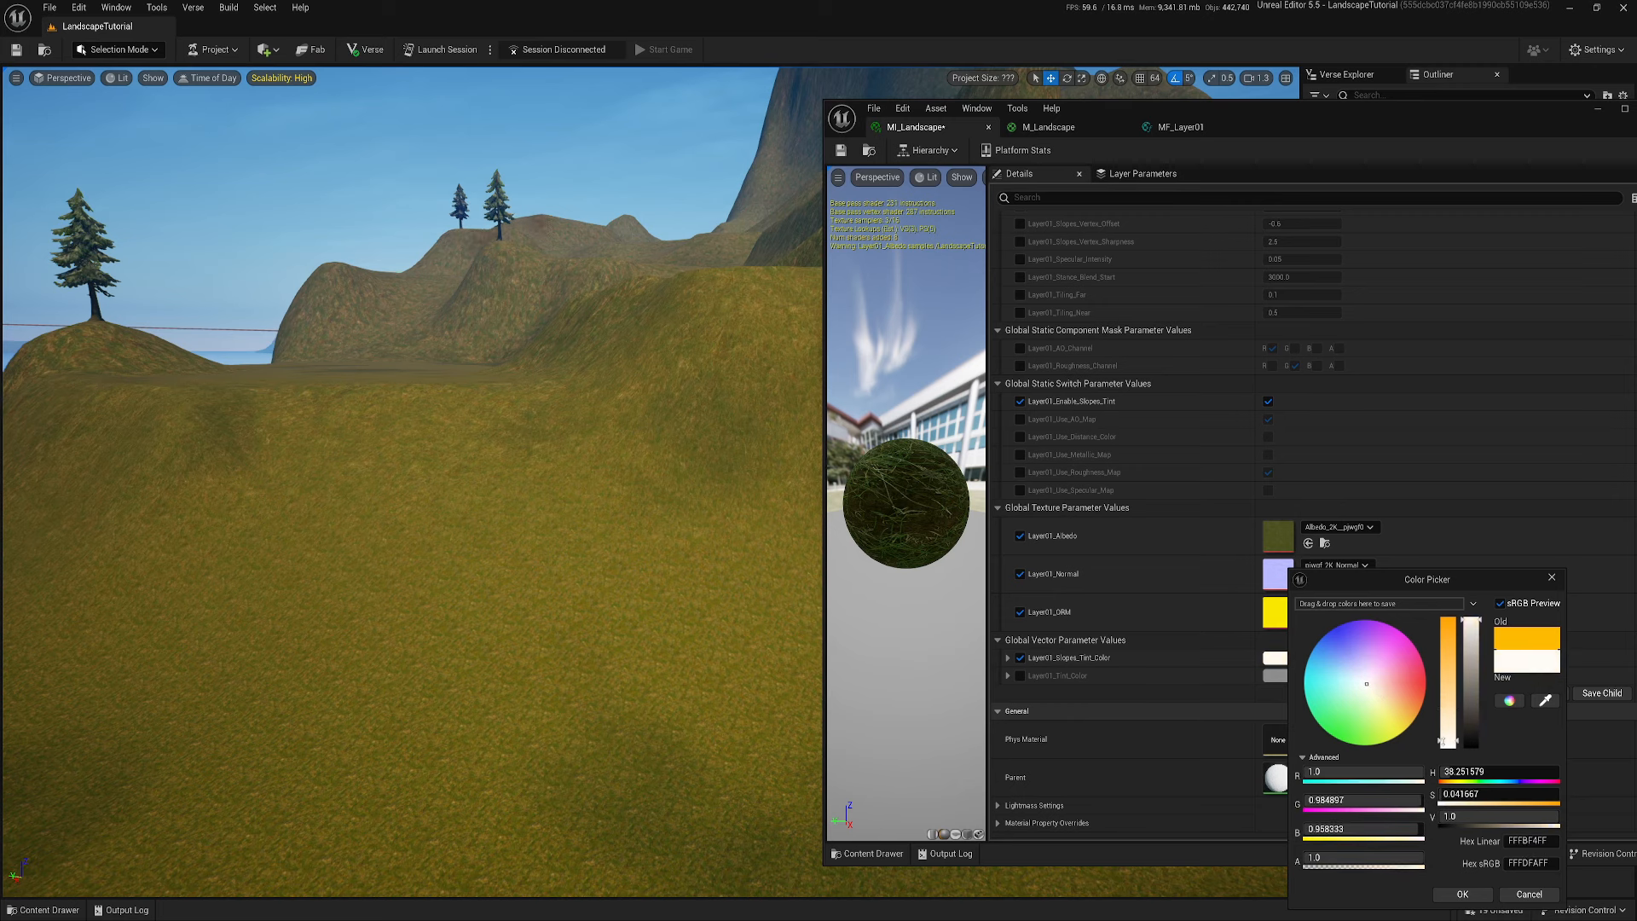
pyautogui.moveTo(1453, 763); pyautogui.dragTo(1503, 765)
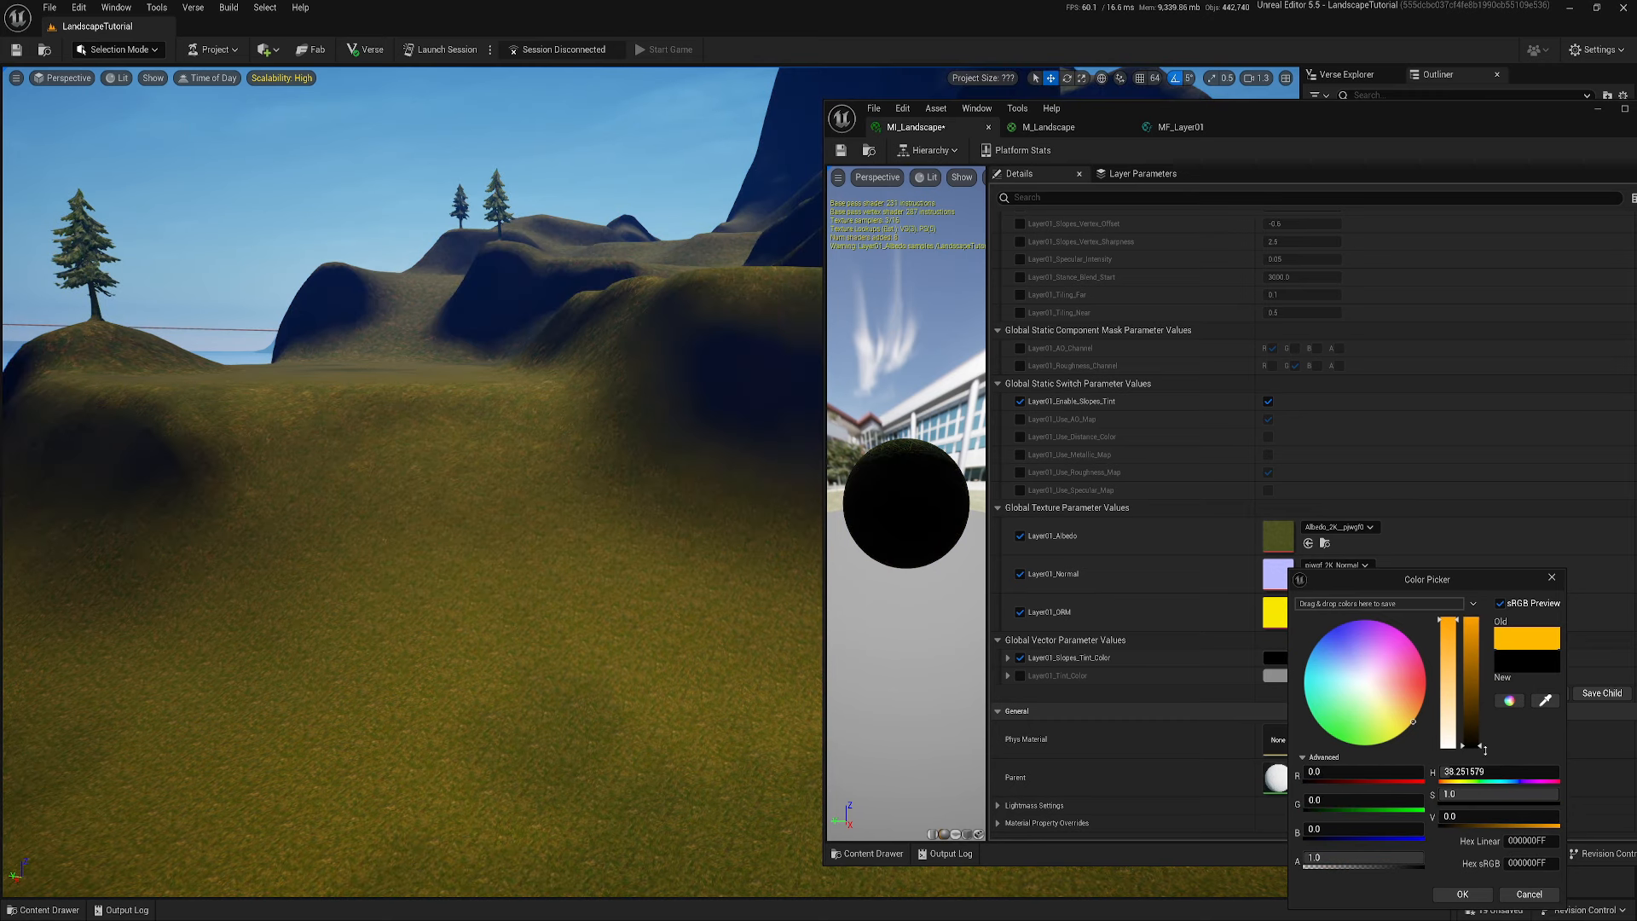
pyautogui.moveTo(1484, 749); pyautogui.dragTo(1469, 574)
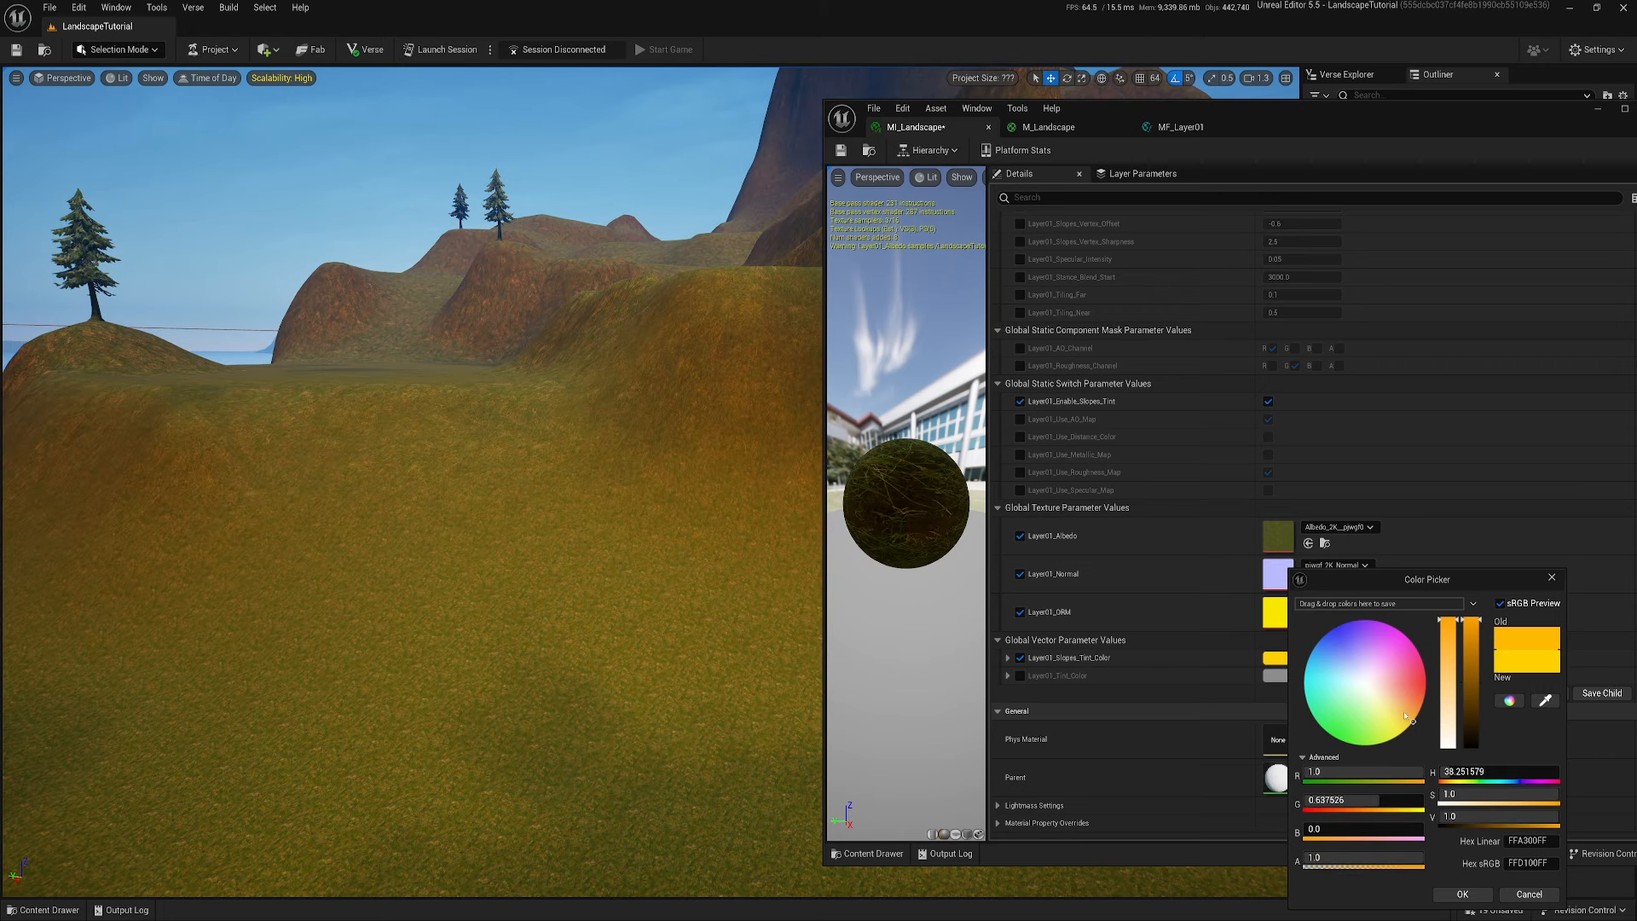
pyautogui.moveTo(1405, 717); pyautogui.dragTo(1420, 717)
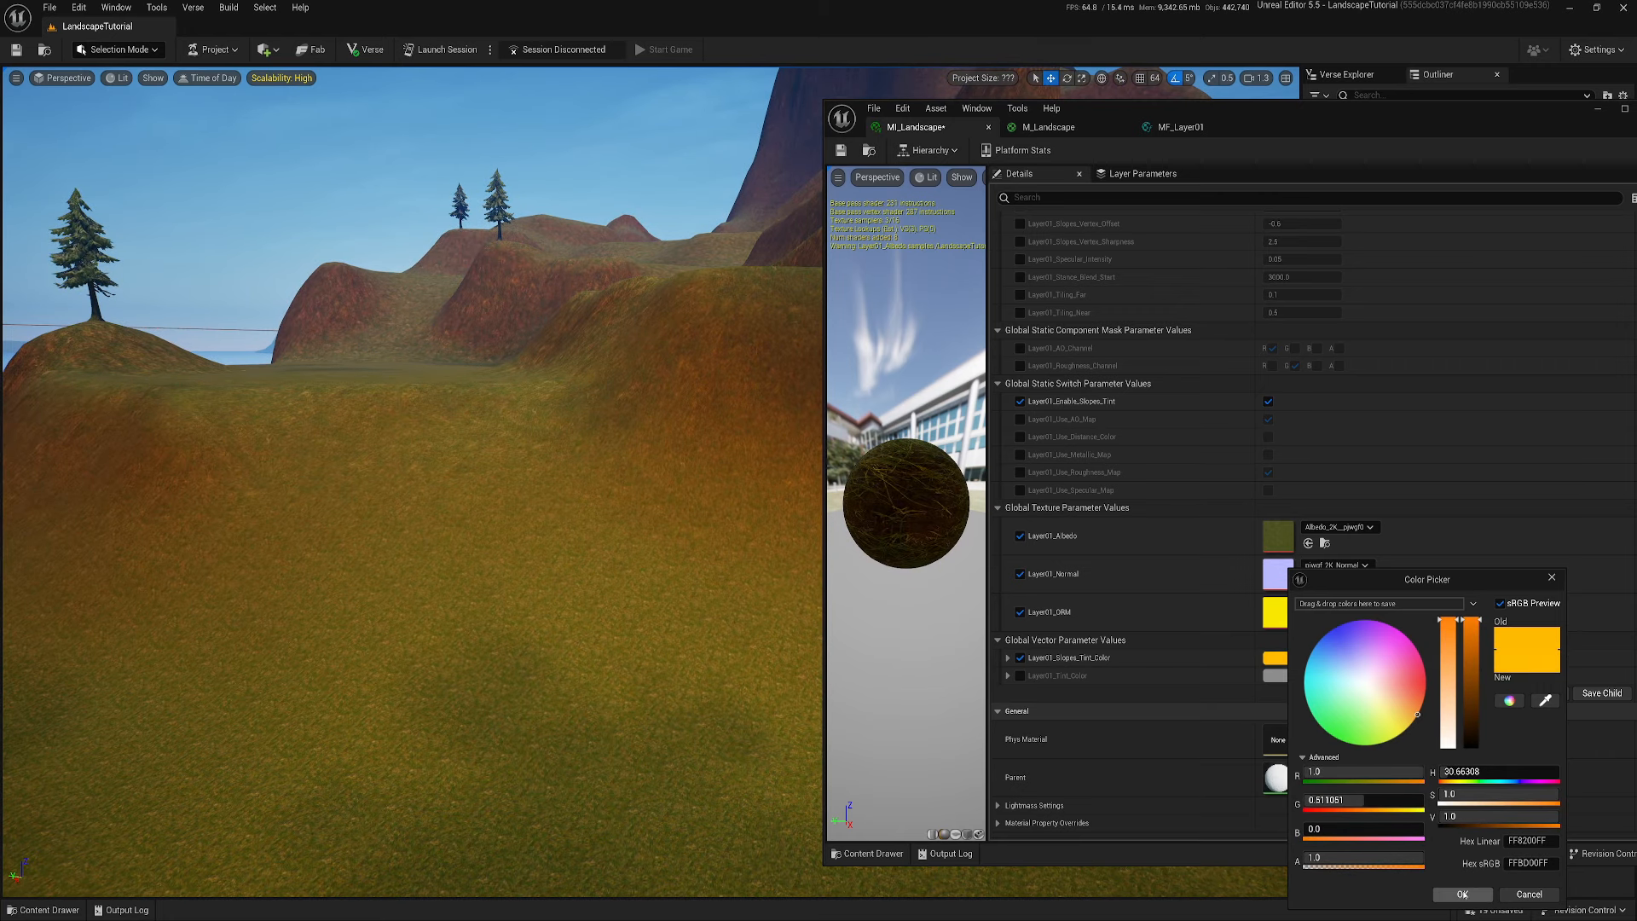
pyautogui.click(1464, 895)
# Fly back and forth over the terraced hills to examine the orange slope tint in daylight
pyautogui.press('s')
pyautogui.moveTo(545, 478); pyautogui.dragTo(511, 422, button='right')
pyautogui.press('a')
pyautogui.press('w')
pyautogui.press('d')
pyautogui.press('s')
pyautogui.press('q')
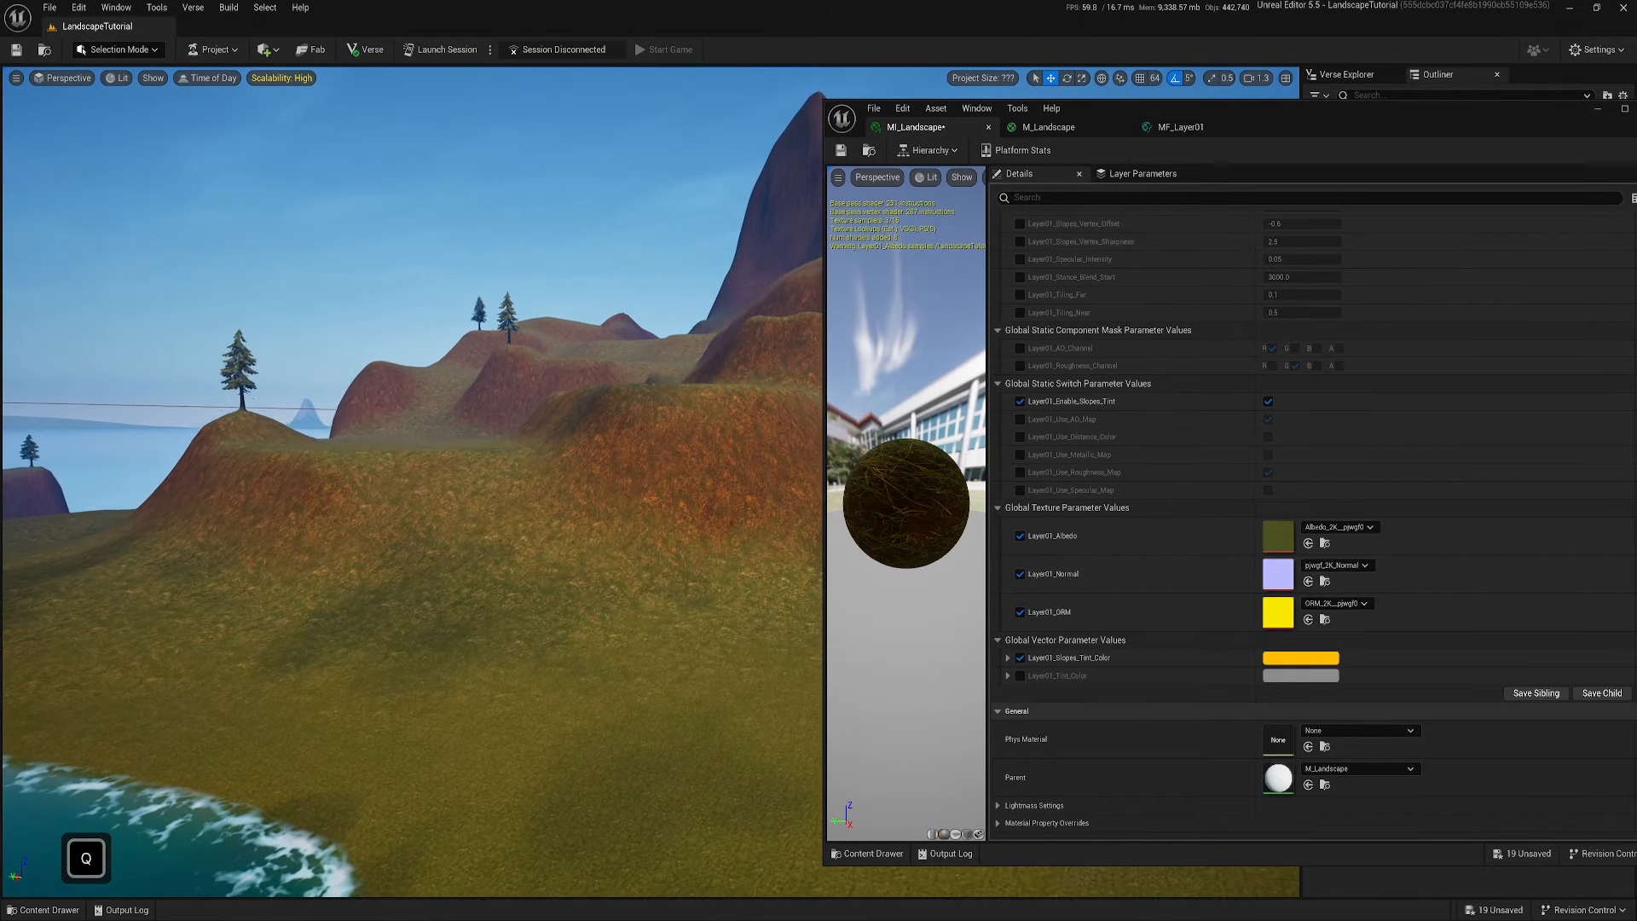
pyautogui.press('w')
pyautogui.moveTo(696, 501); pyautogui.dragTo(681, 503, button='right')
pyautogui.press('e')
pyautogui.press('w')
pyautogui.press('w')
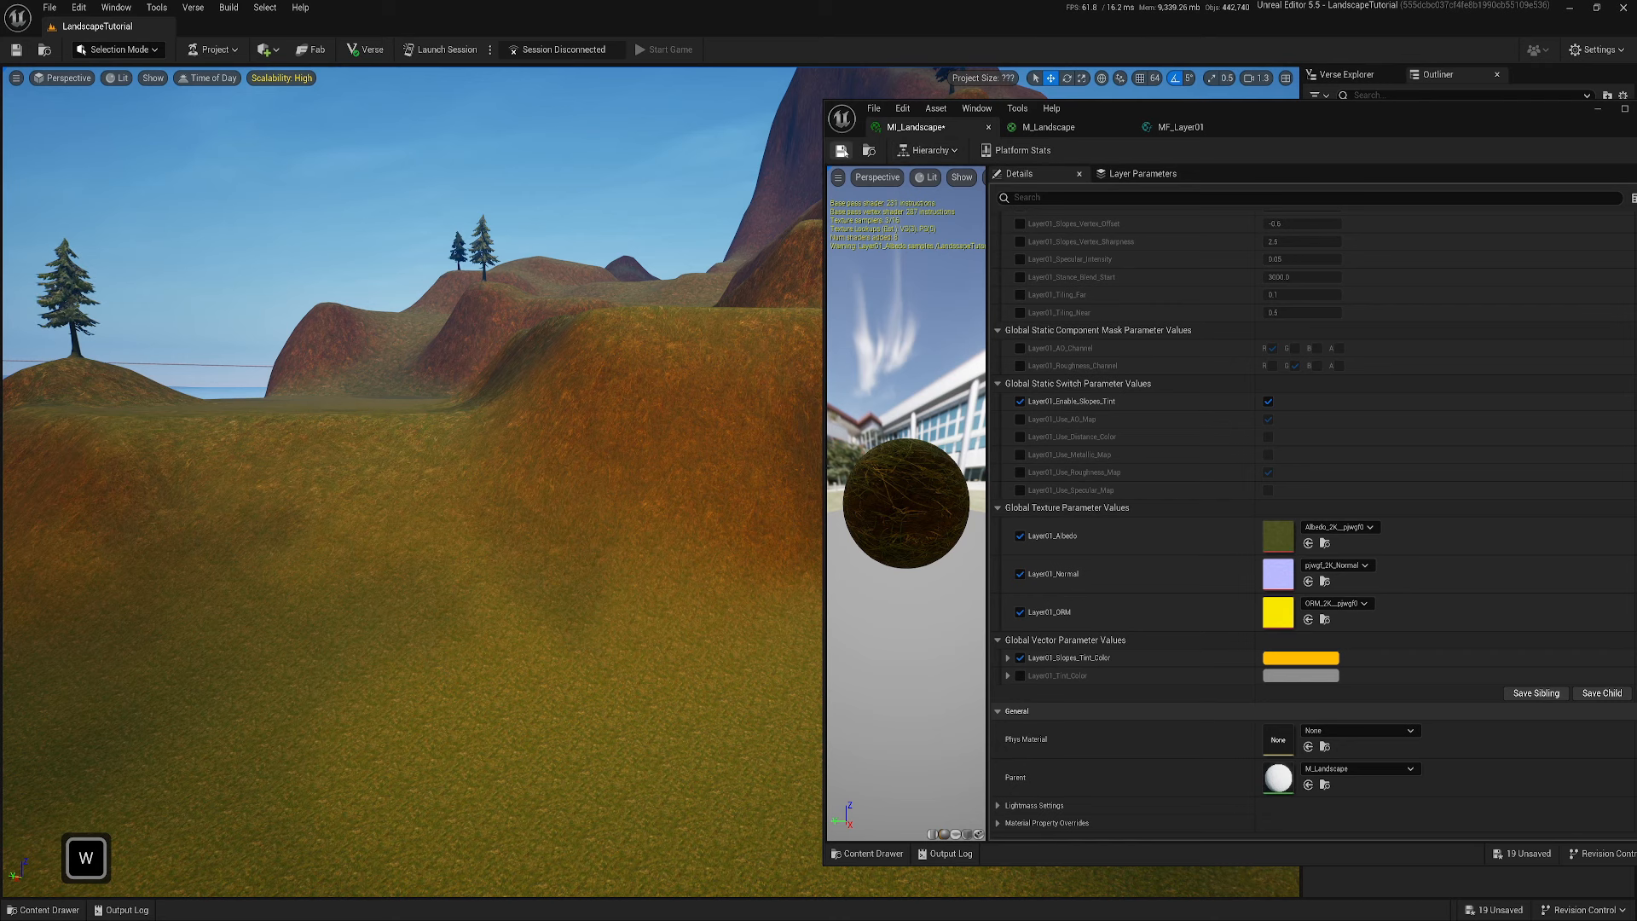
# Set the viewport's Time of Day to about 19.9 and examine the slope tint at dusk
pyautogui.click(209, 78)
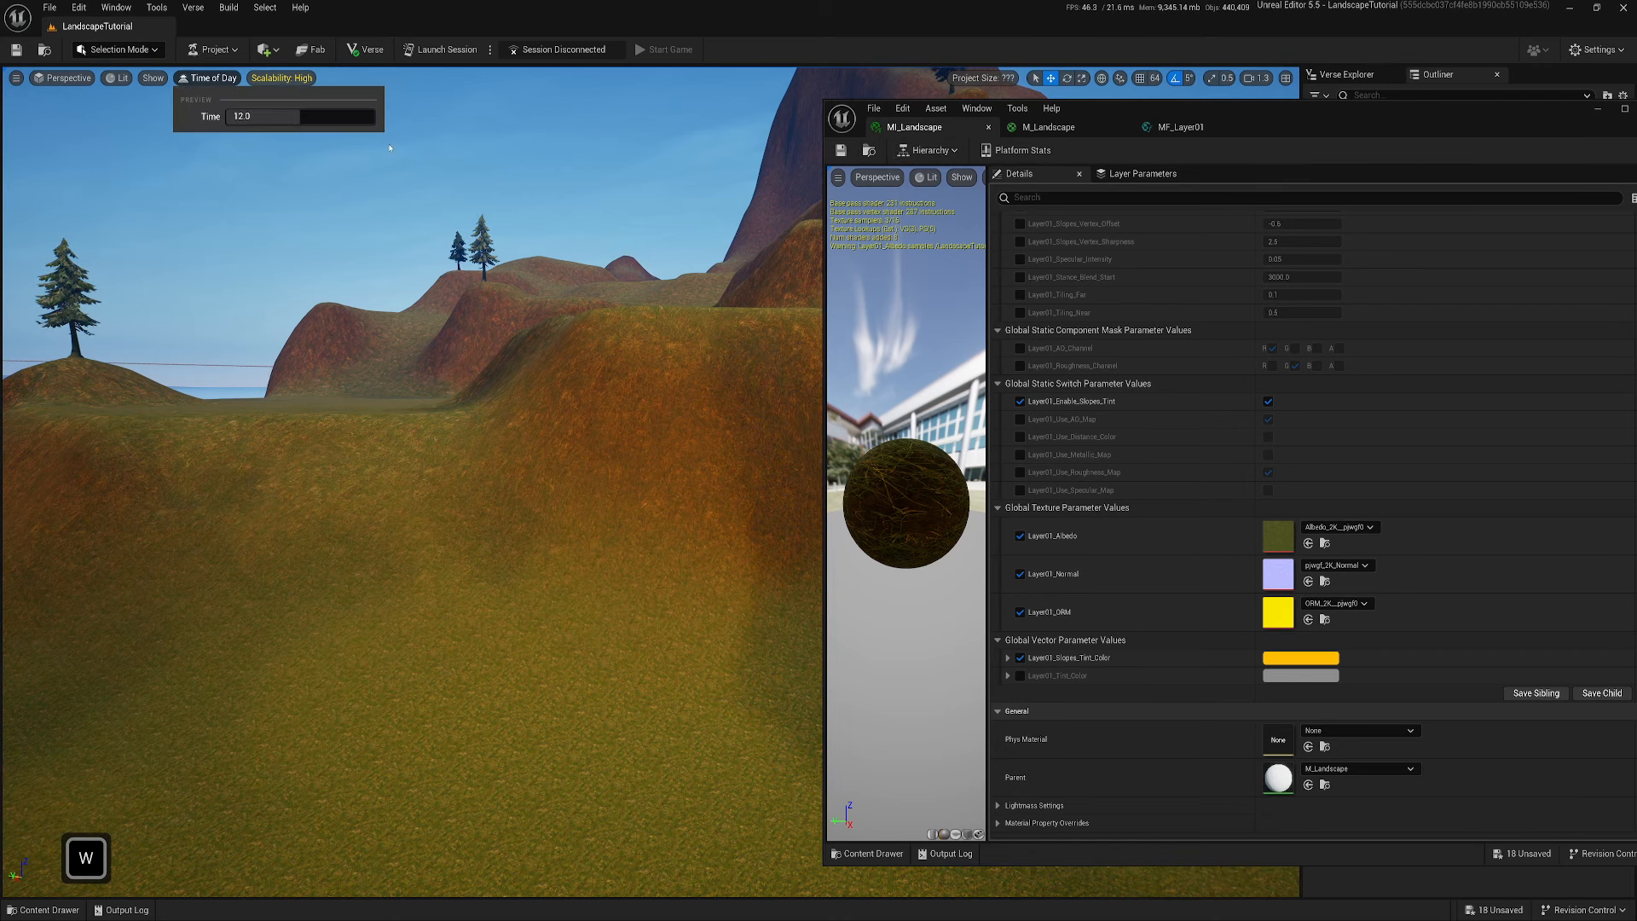
pyautogui.moveTo(300, 116); pyautogui.dragTo(346, 116)
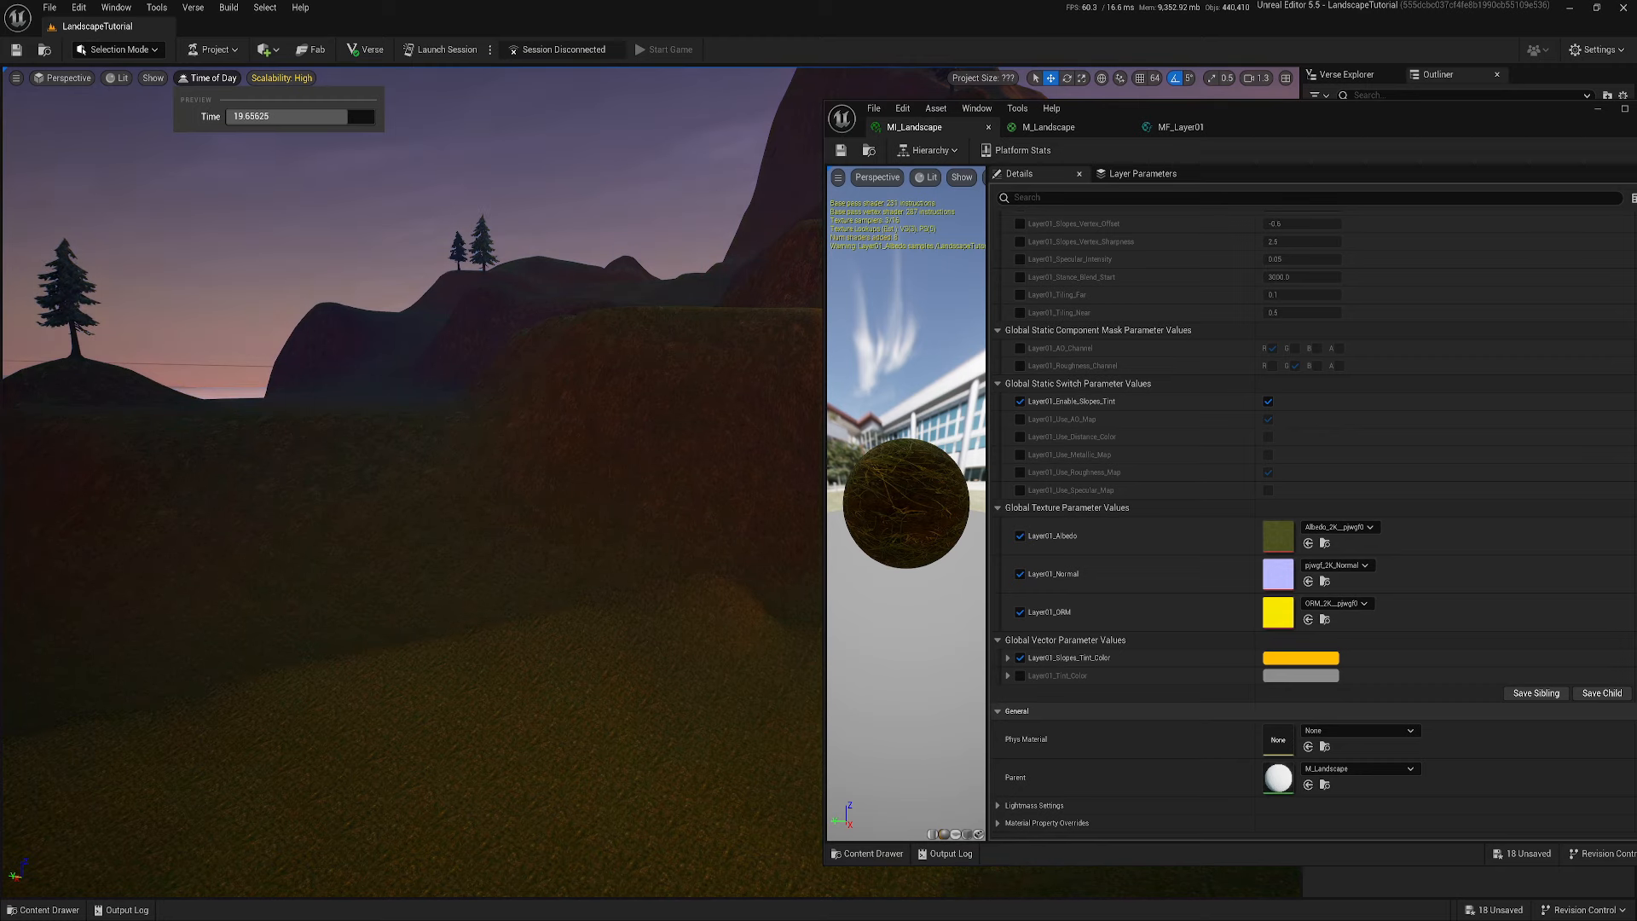
pyautogui.press('d')
pyautogui.moveTo(325, 324); pyautogui.dragTo(325, 321, button='right')
pyautogui.press('s')
pyautogui.press('a')
pyautogui.press('w')
# Set the viewport's Time of Day to about 21.7 and examine the slopes at night
pyautogui.click(218, 82)
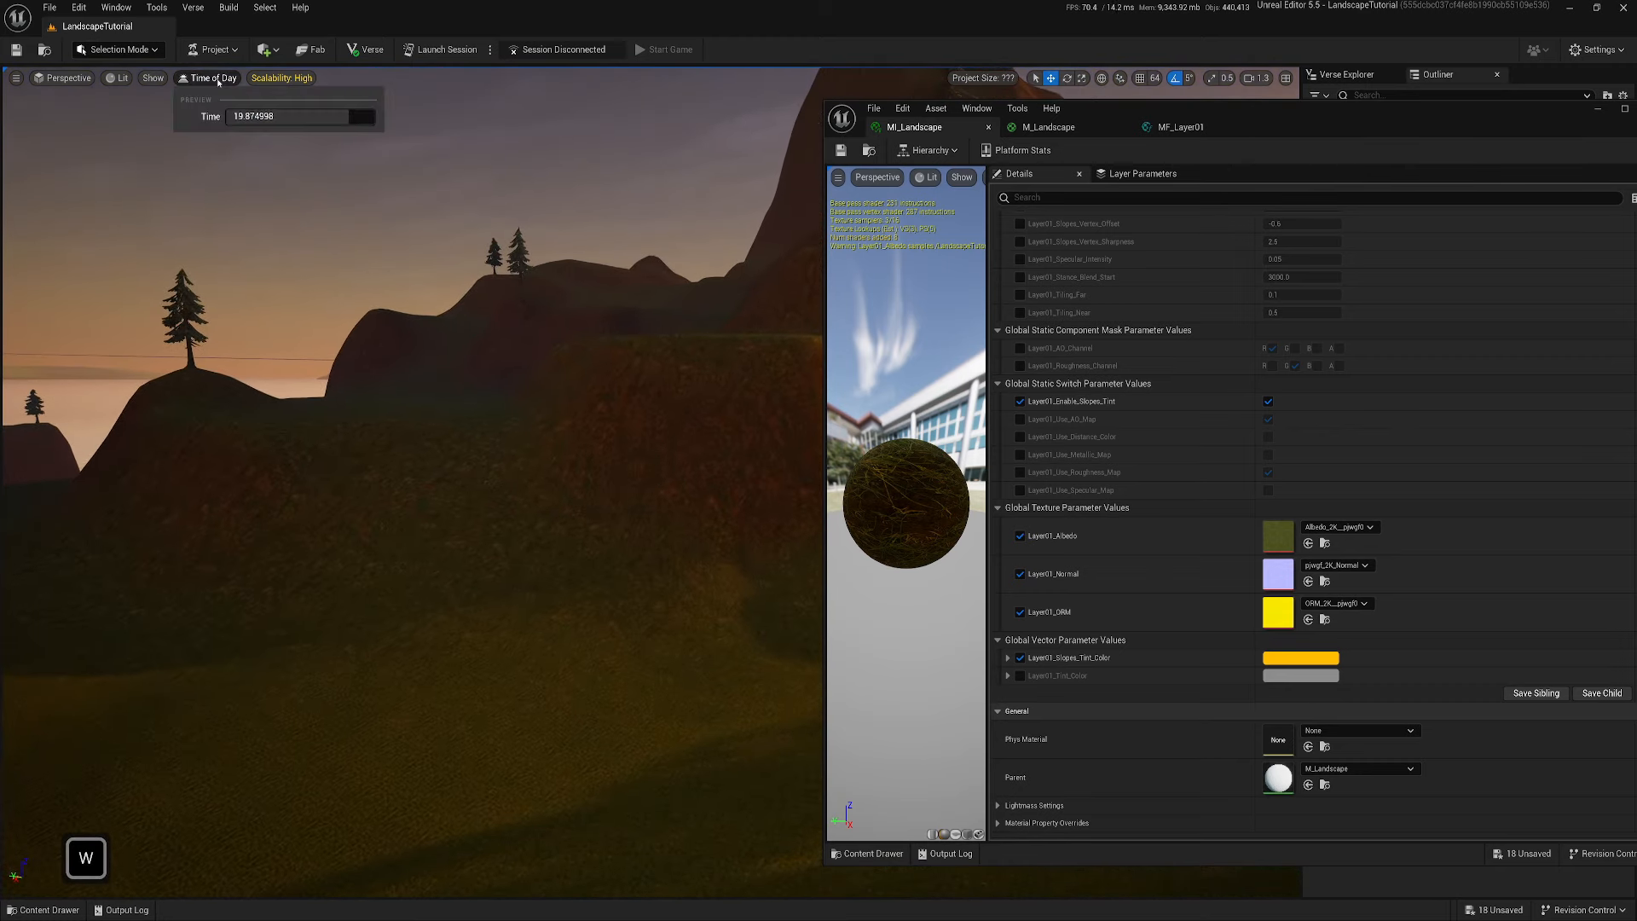
pyautogui.moveTo(337, 117); pyautogui.dragTo(347, 117)
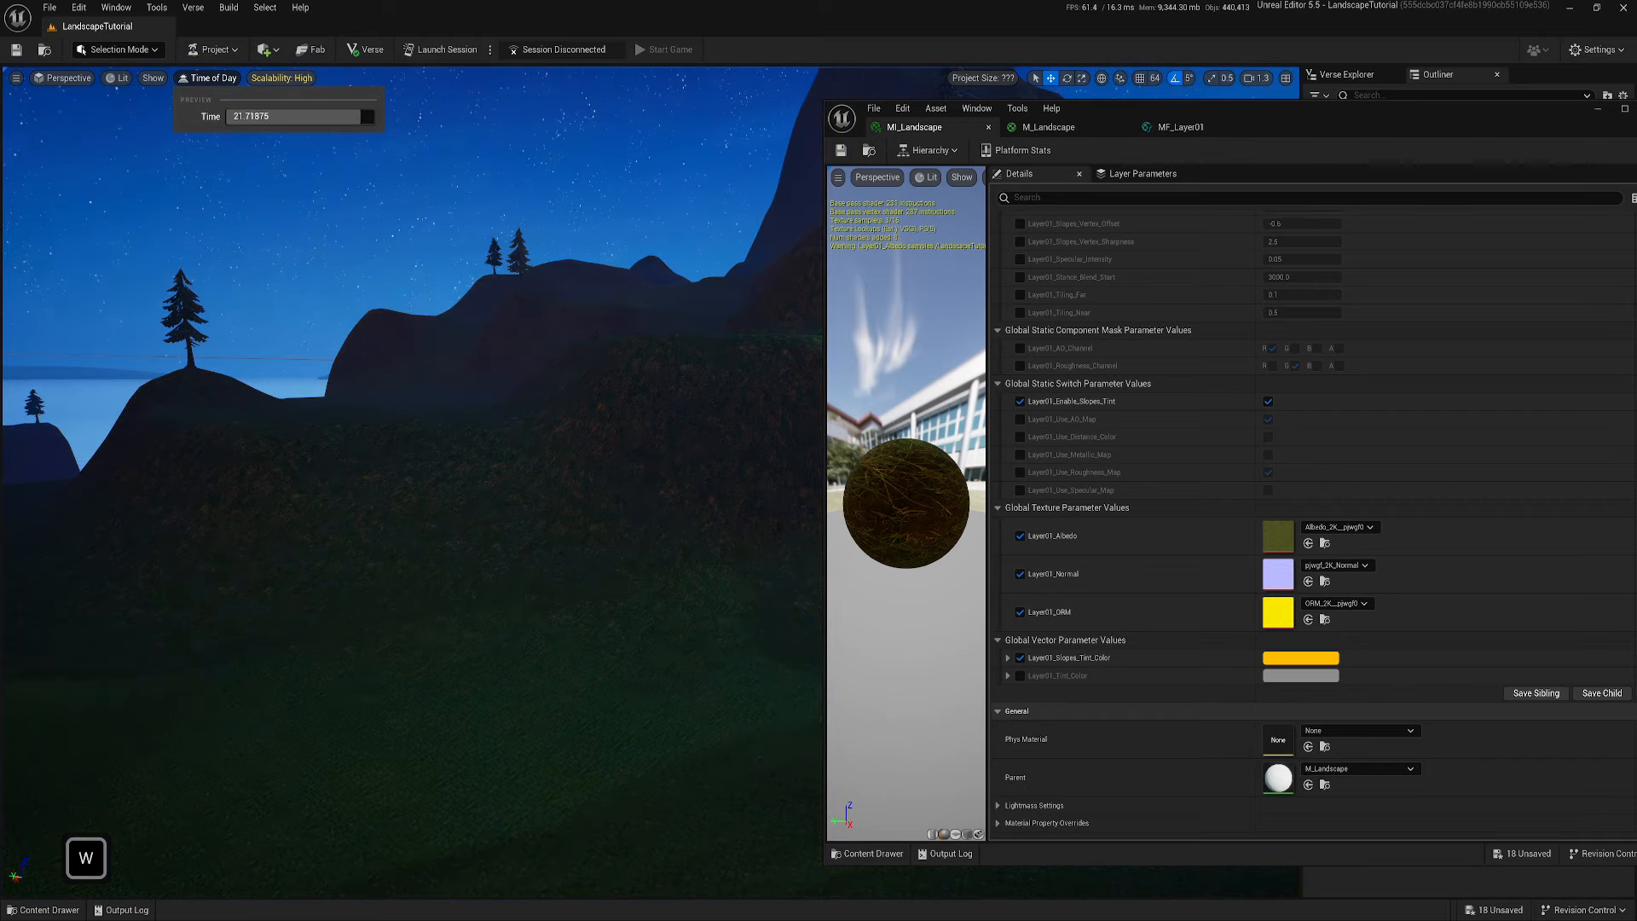
pyautogui.press('w')
pyautogui.moveTo(464, 434); pyautogui.dragTo(464, 433, button='right')
pyautogui.press('a')
pyautogui.press('s')
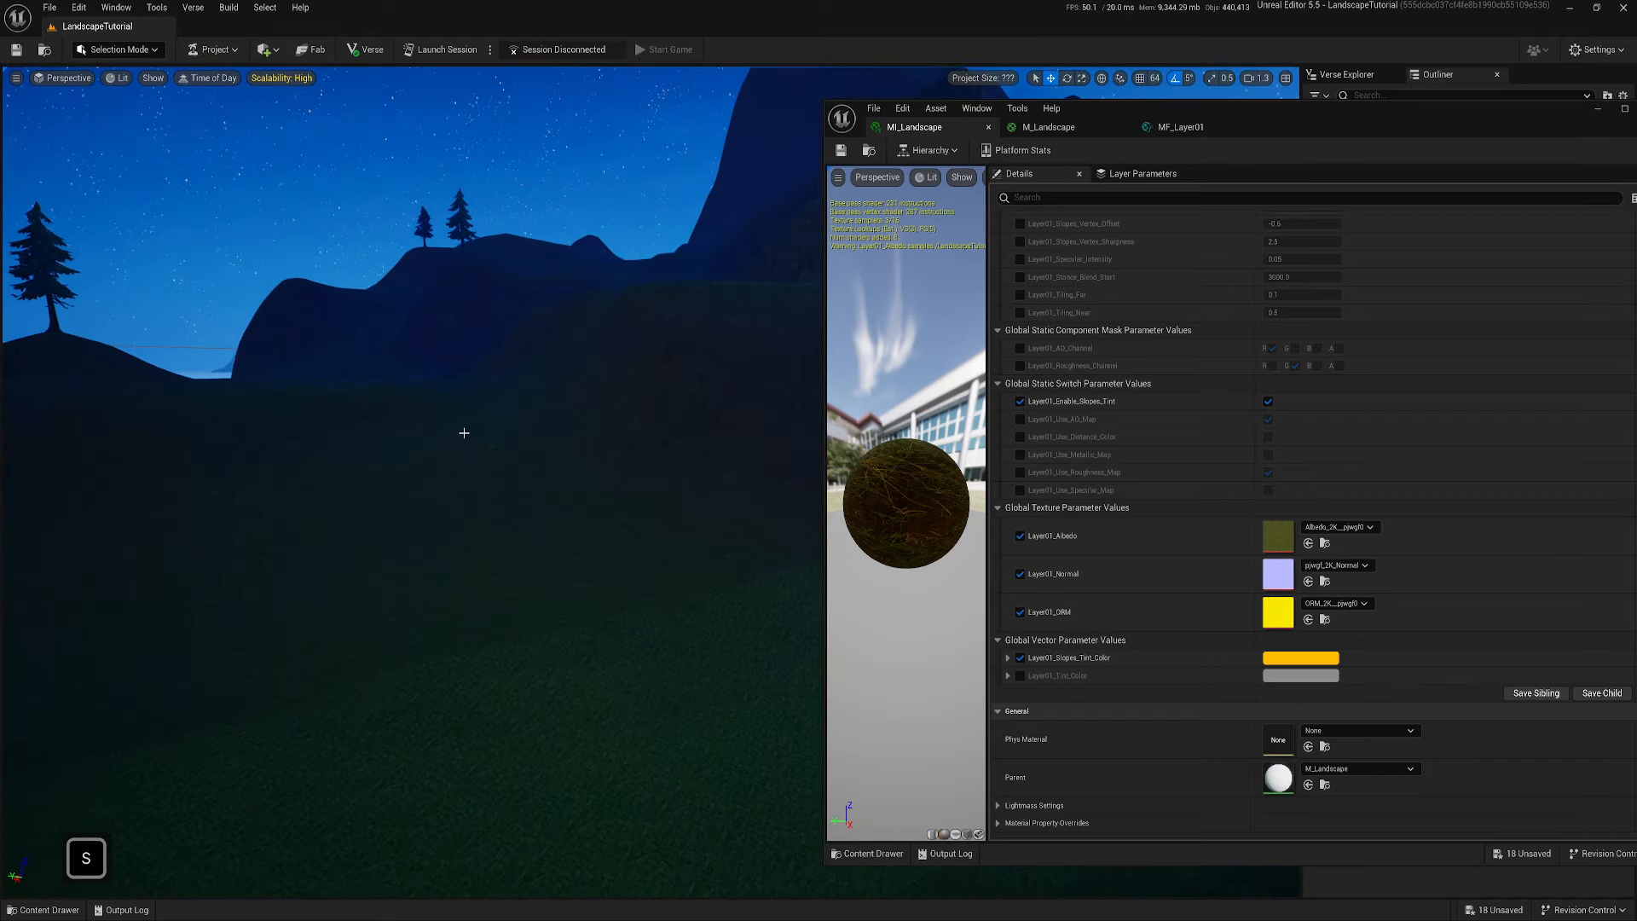
pyautogui.press('d')
pyautogui.moveTo(674, 415); pyautogui.dragTo(677, 414, button='right')
pyautogui.press('s')
pyautogui.press('a')
pyautogui.press('w')
# Raise the HSV Value of Layer01_Slopes_Tint_Color to 3, followed by 5
pyautogui.click(1298, 657)
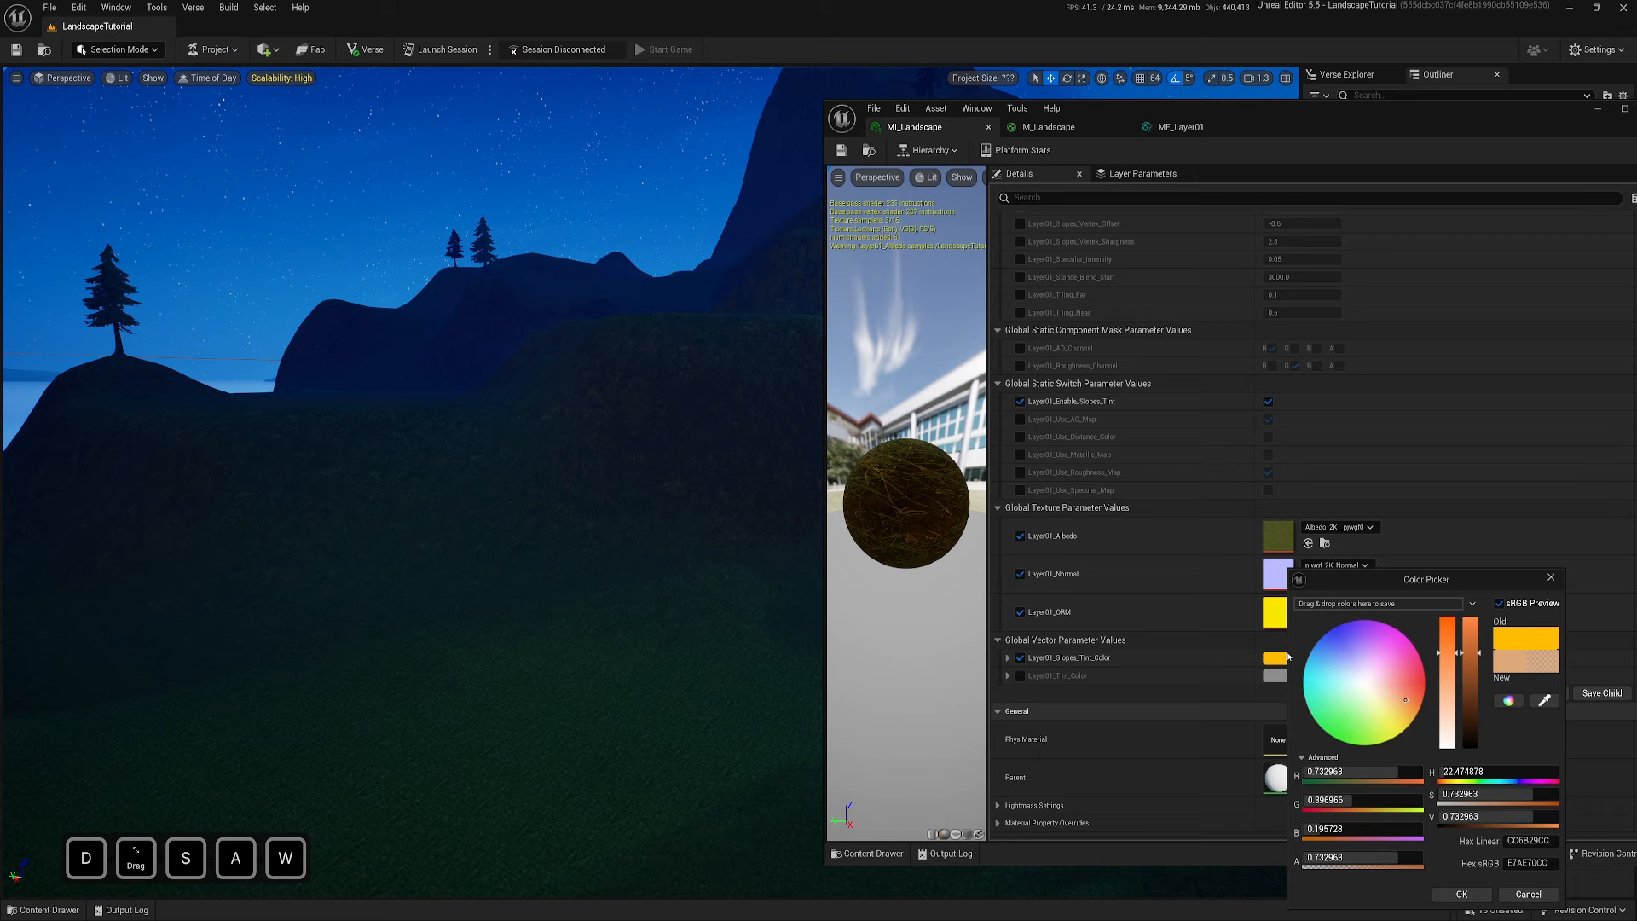
pyautogui.click(1476, 816)
pyautogui.write('3')
pyautogui.press('Return')
pyautogui.write('5')
pyautogui.press('Return')
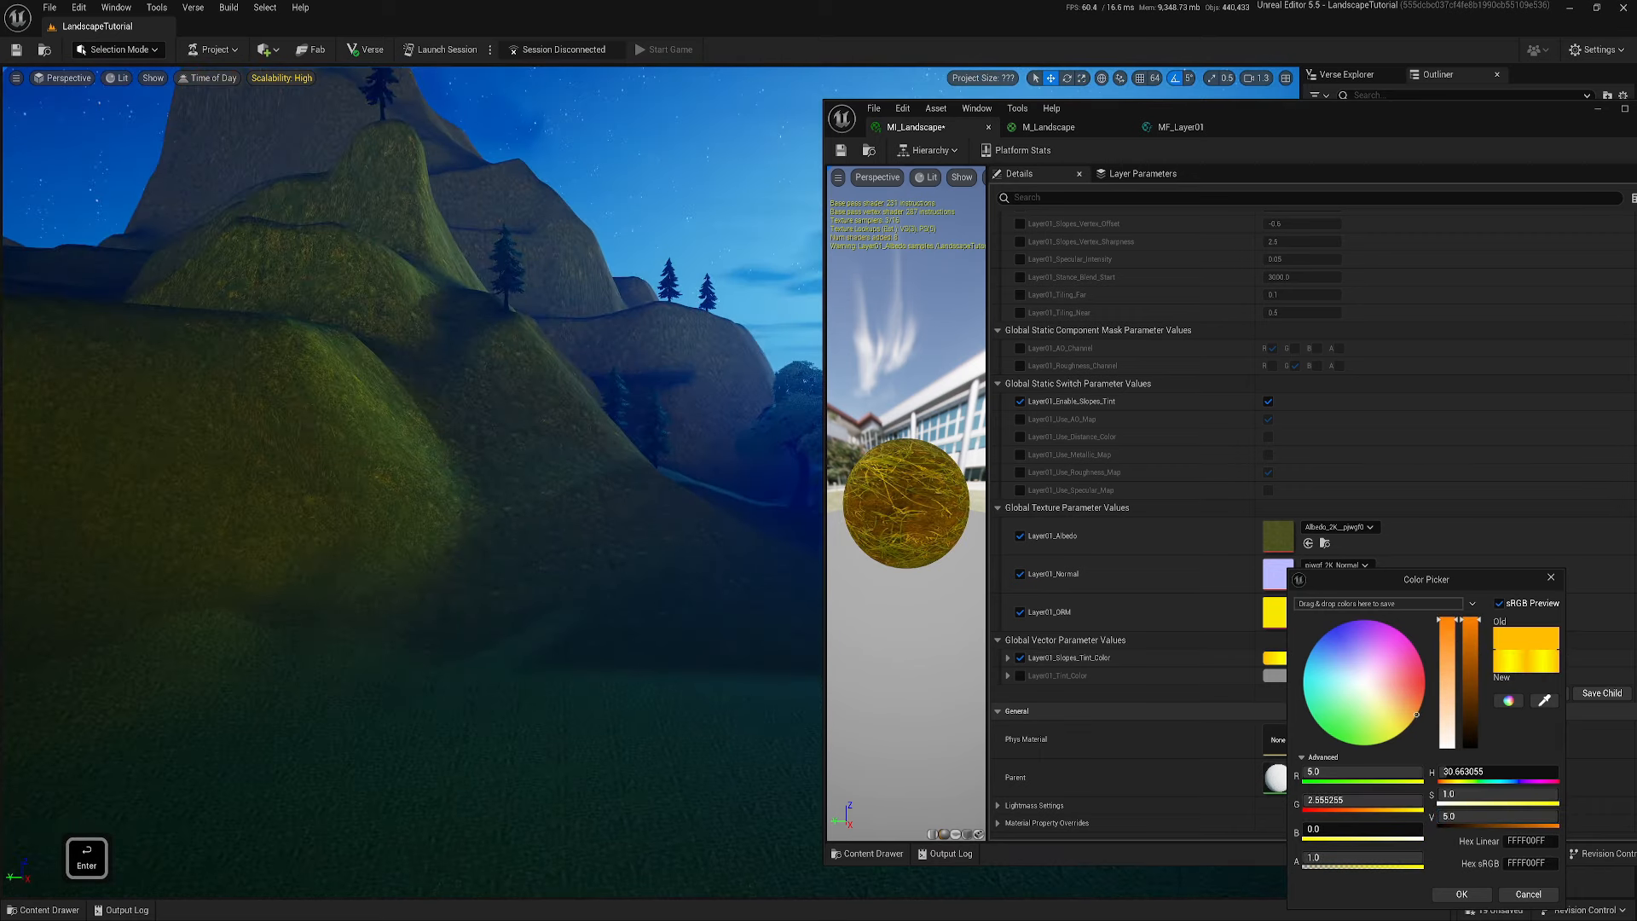
# Fly around the hills at night to examine how the overly bright slope tint reacts to the lighting
pyautogui.moveTo(477, 443); pyautogui.dragTo(716, 452, button='right')
pyautogui.press('w')
pyautogui.press('a')
pyautogui.press('e')
pyautogui.moveTo(512, 402); pyautogui.dragTo(413, 397, button='right')
pyautogui.press('a')
pyautogui.press('s')
pyautogui.press('q')
pyautogui.press('d')
pyautogui.press('w')
pyautogui.press('a')
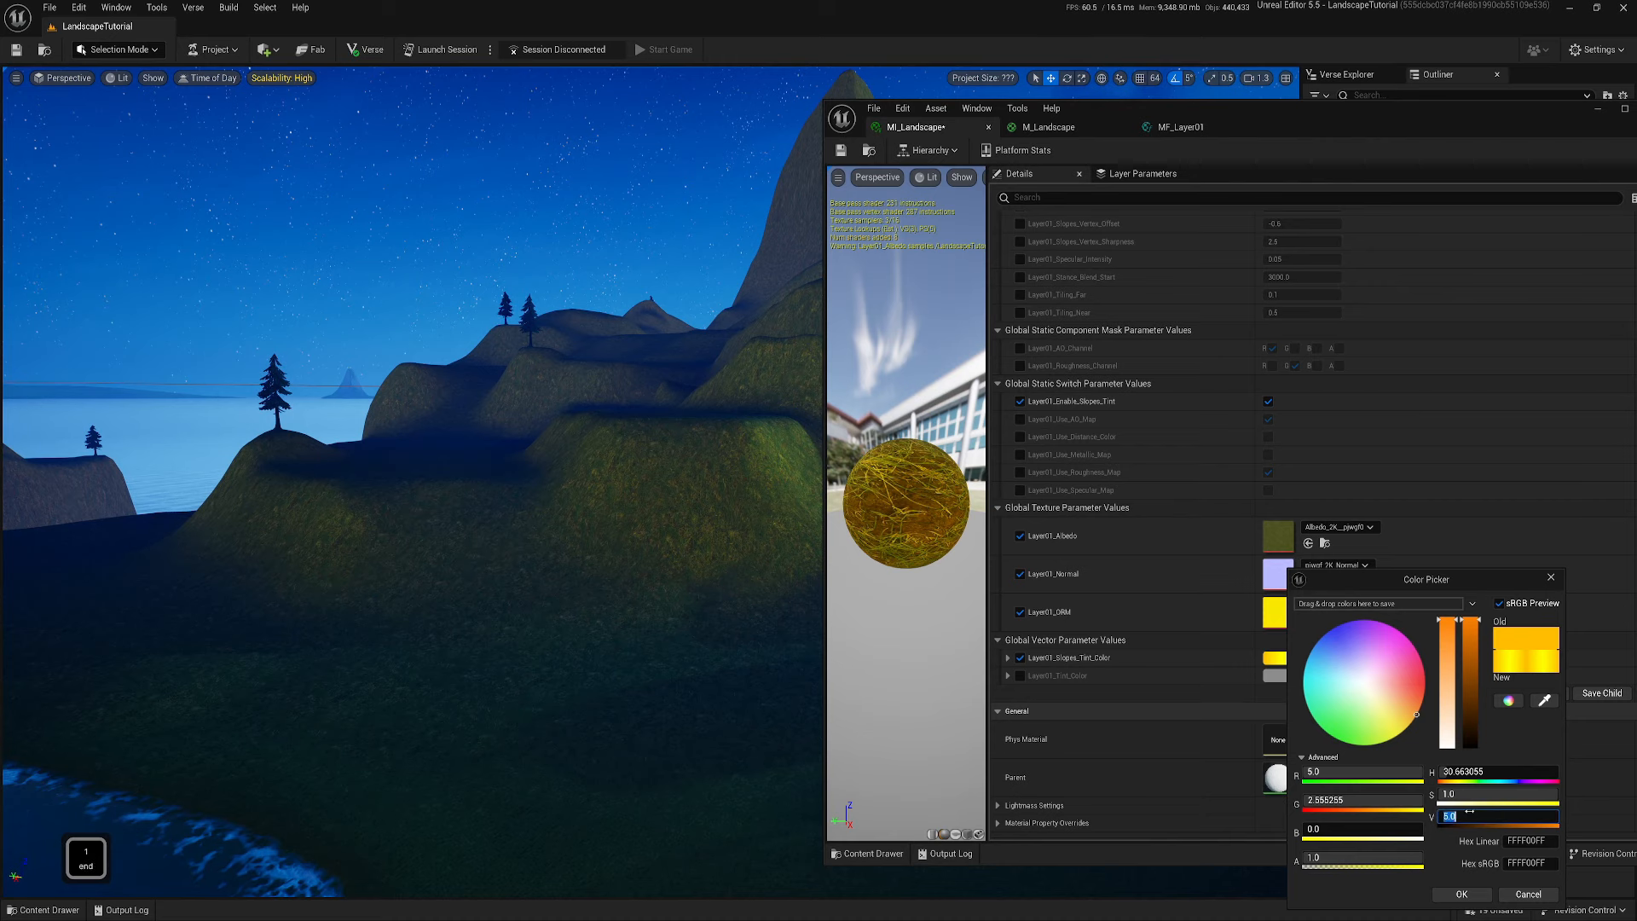
# Set the HSV Value of Layer01_Slopes_Tint_Color to 1 and accept the color
pyautogui.write('1')
pyautogui.press('Return')
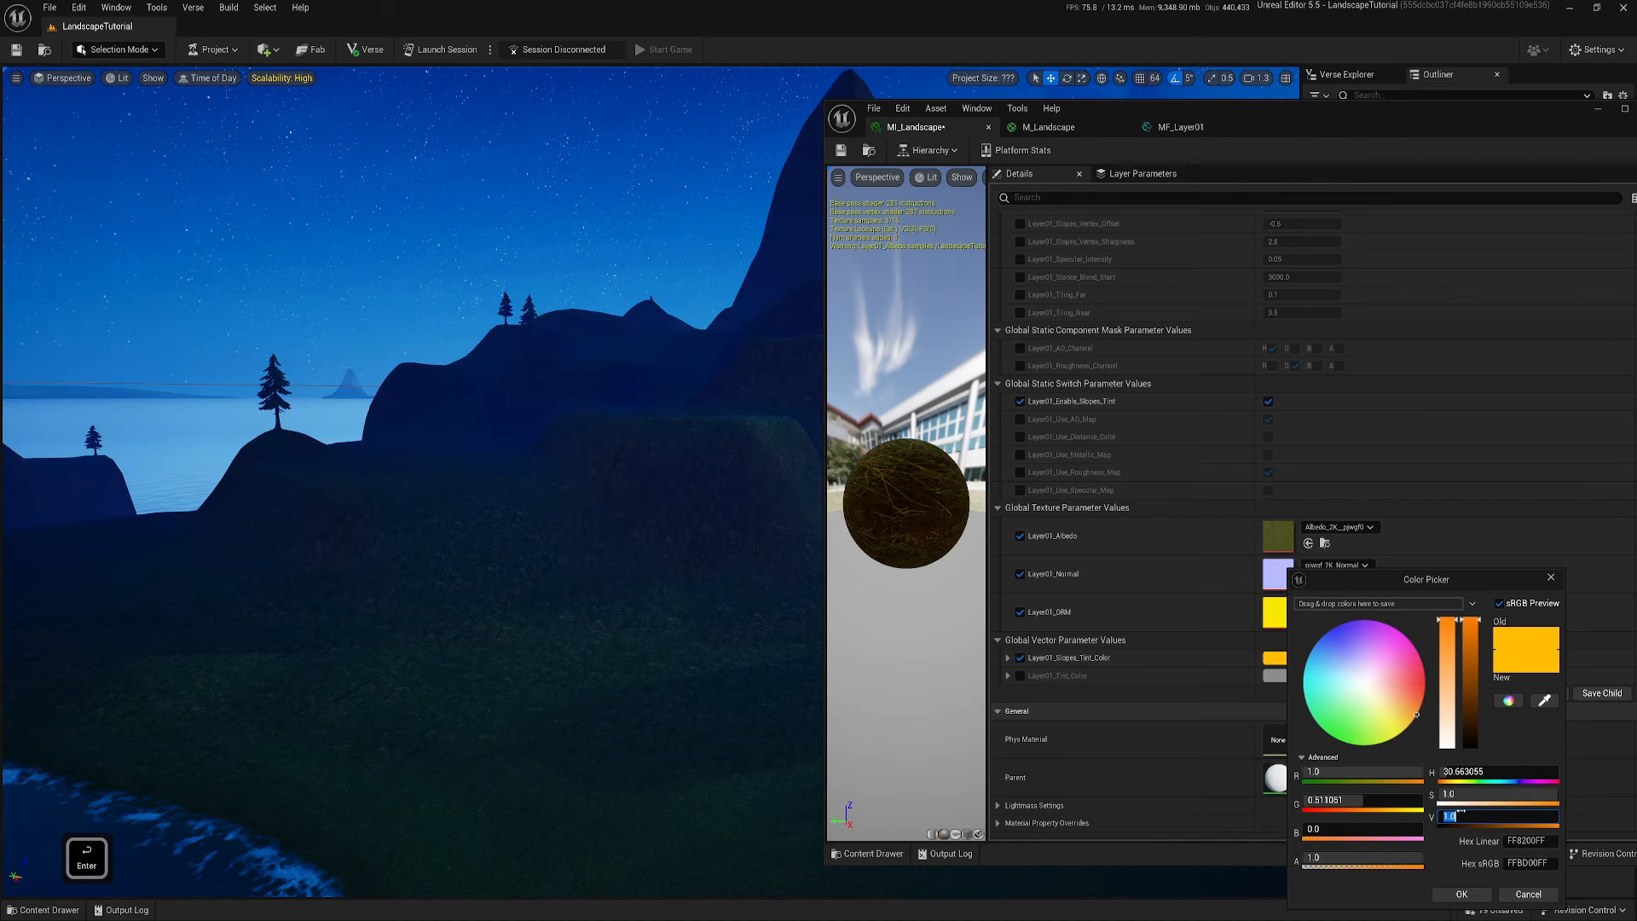
pyautogui.click(1461, 894)
# Set the viewport's Time of Day to about 11.25 and check the slope tint in daylight
pyautogui.click(207, 78)
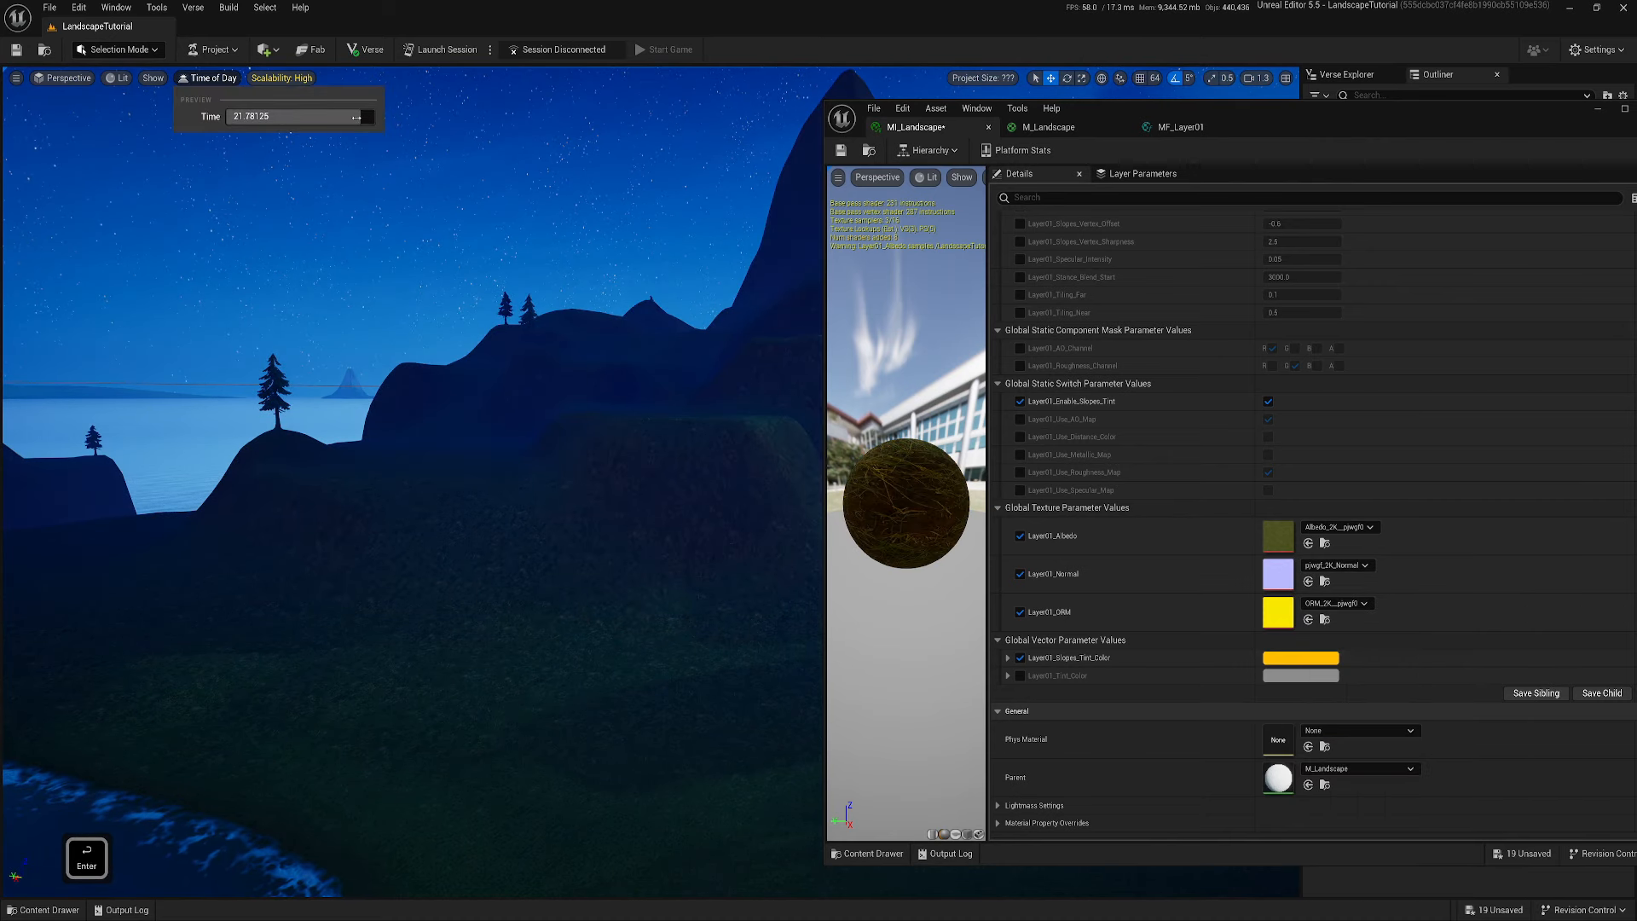
pyautogui.moveTo(355, 117); pyautogui.dragTo(295, 116)
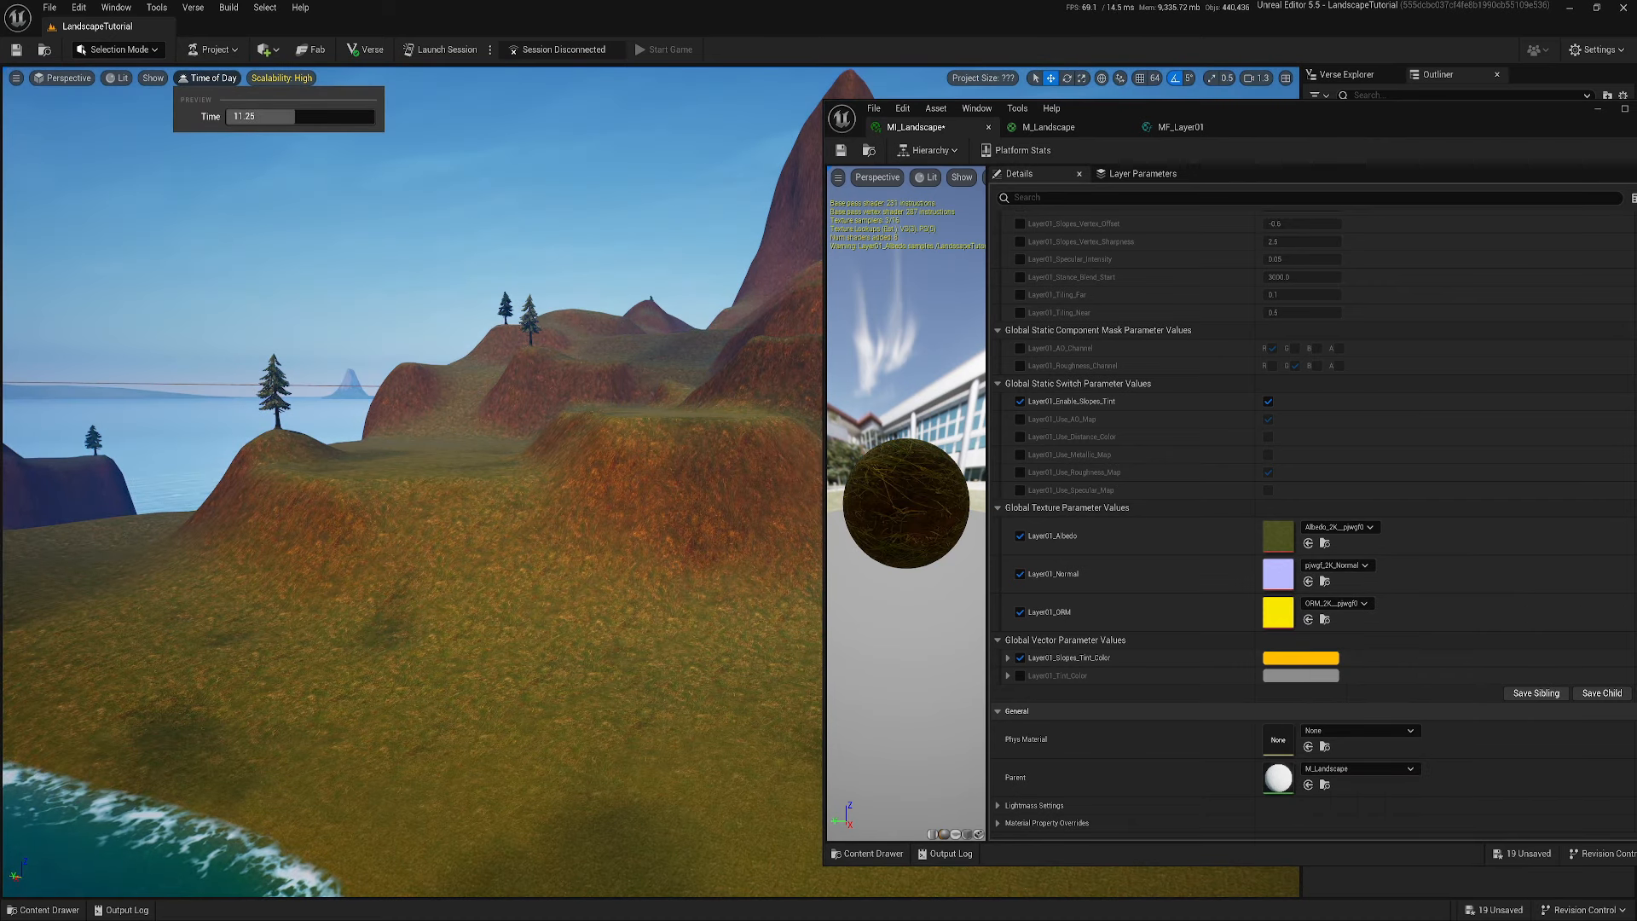
pyautogui.moveTo(538, 484); pyautogui.dragTo(537, 483, button='right')
pyautogui.press('w')
pyautogui.press('a')
pyautogui.press('s')
pyautogui.press('a')
pyautogui.press('q')
# Return to MF_Layer01 in a maximized editor window and bring the albedo slopes tint network into view
pyautogui.click(1088, 130)
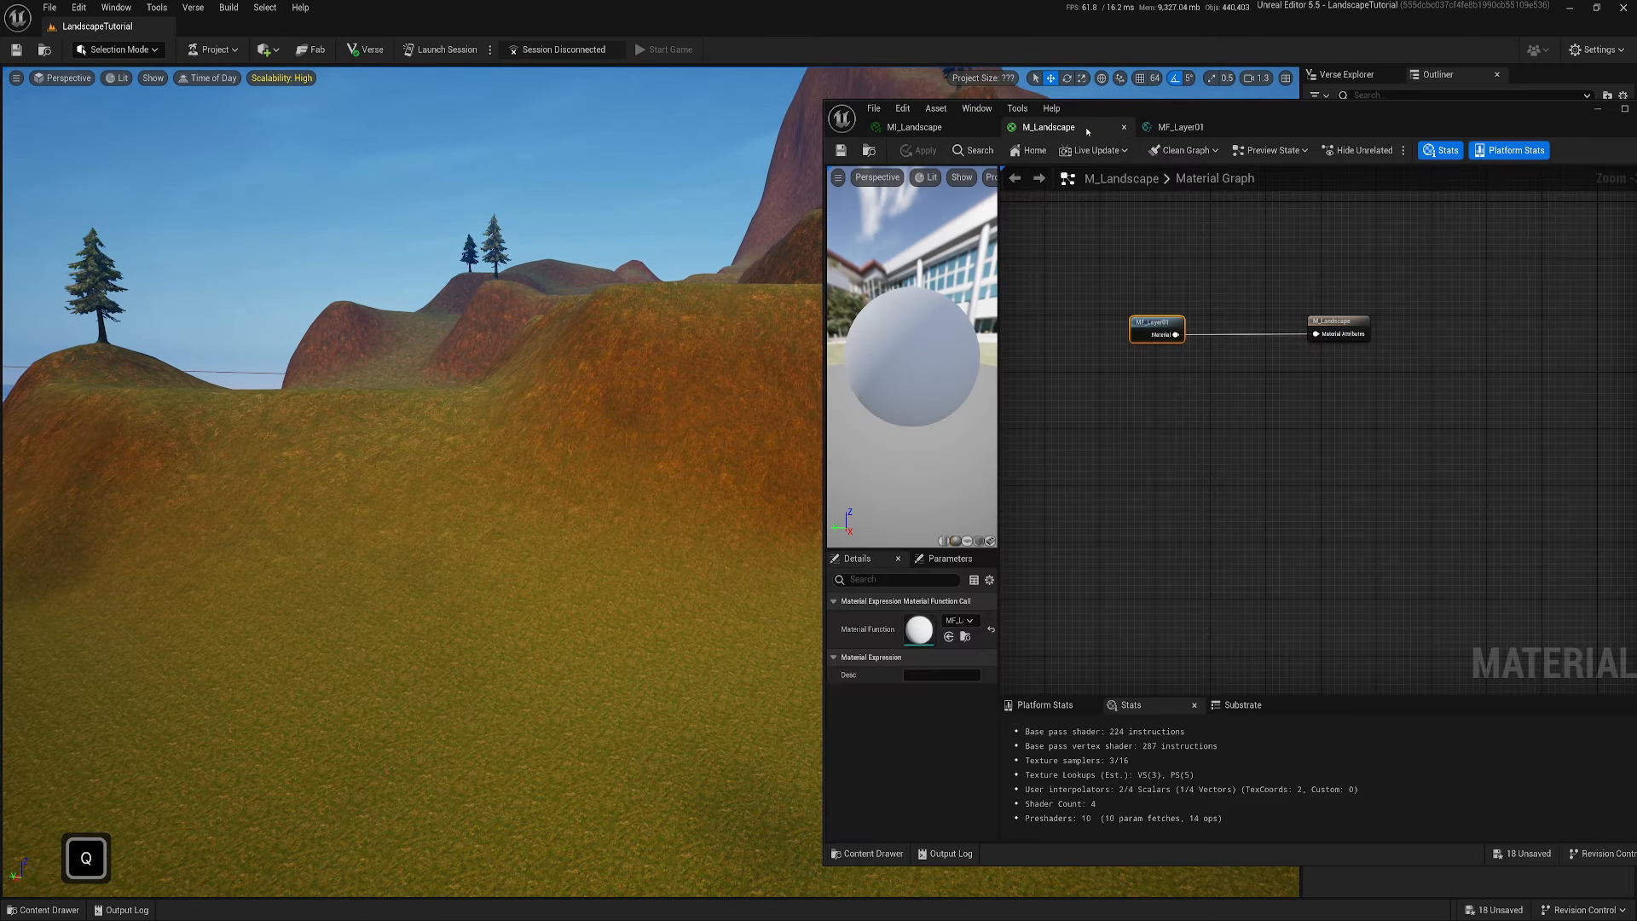
pyautogui.click(1224, 132)
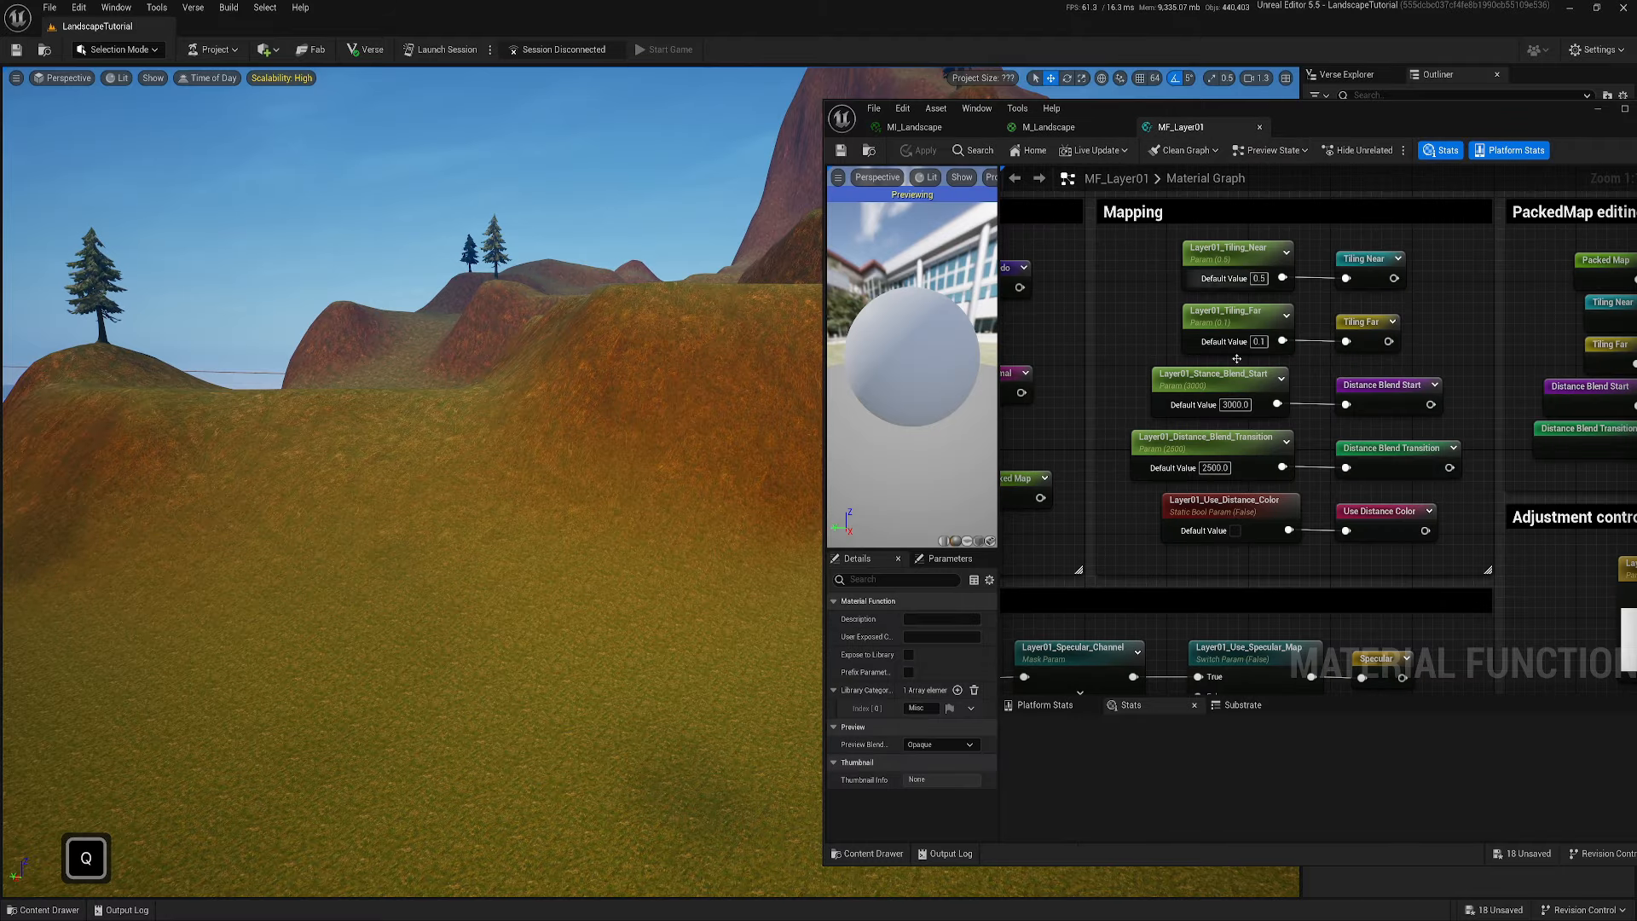
pyautogui.doubleClick(1309, 100)
pyautogui.moveTo(1113, 369); pyautogui.dragTo(1026, 344, button='right')
pyautogui.moveTo(1238, 10); pyautogui.dragTo(751, 0)
pyautogui.moveTo(1394, 541); pyautogui.dragTo(752, 397, button='right')
pyautogui.scroll(-4, 752, 397)
pyautogui.scroll(4, 1057, 498)
pyautogui.moveTo(1058, 498); pyautogui.dragTo(1063, 490, button='right')
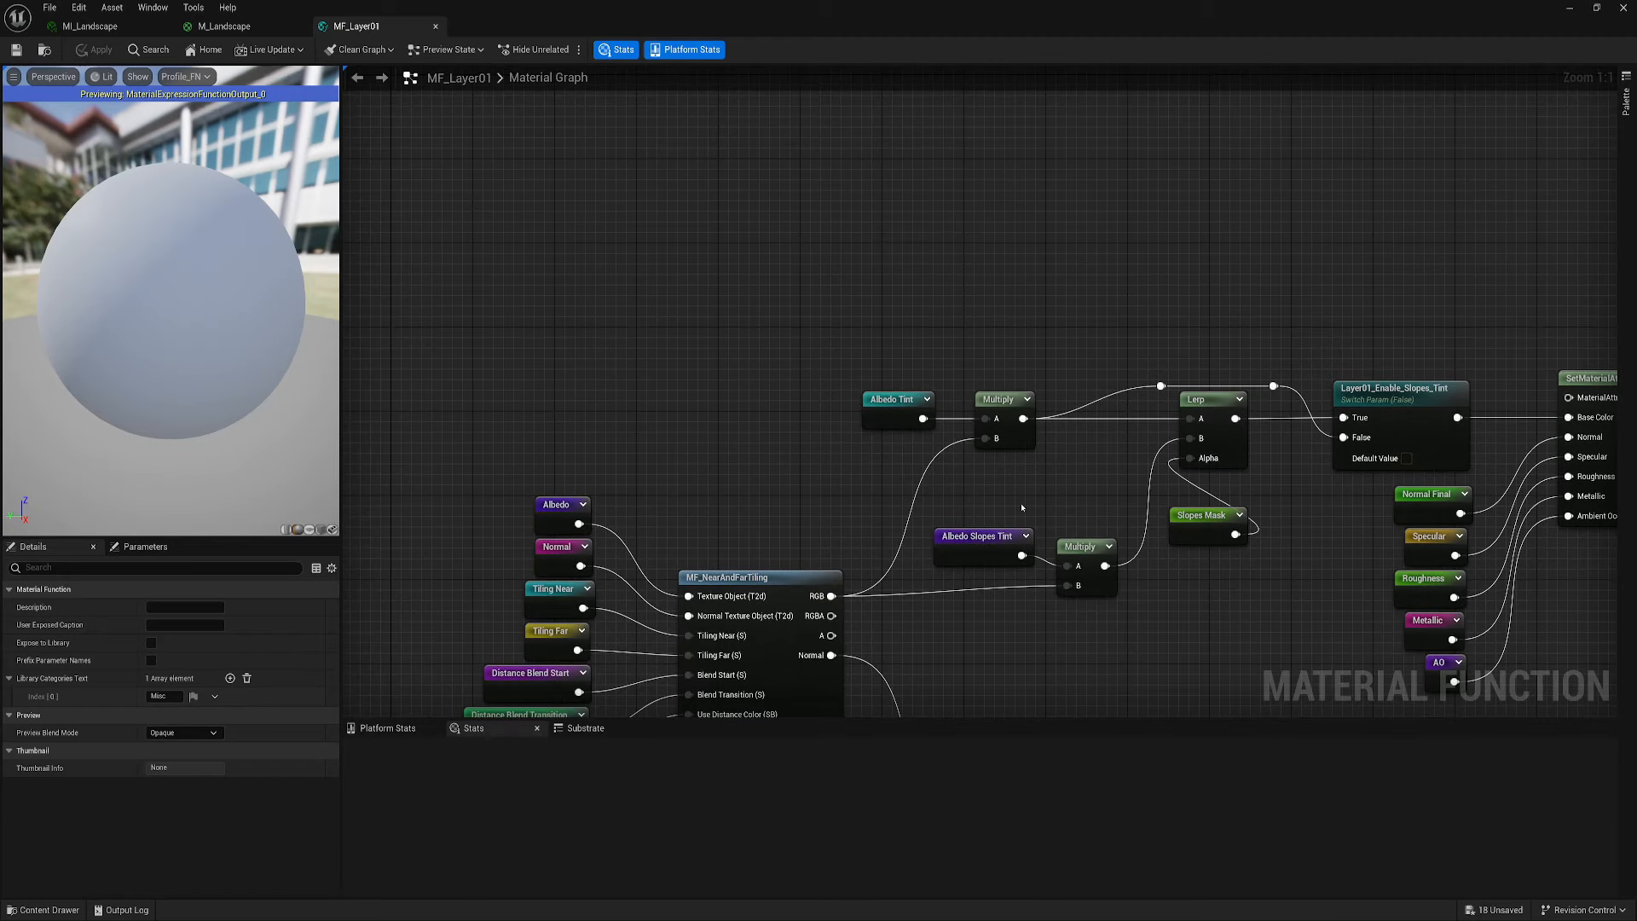
# Add a Blend_Overlay function node below the Albedo Slopes Tint Multiply in MF_Layer01
pyautogui.moveTo(1146, 631); pyautogui.dragTo(1157, 637)
pyautogui.moveTo(1213, 653); pyautogui.dragTo(1312, 564, button='right')
pyautogui.rightClick(1106, 559)
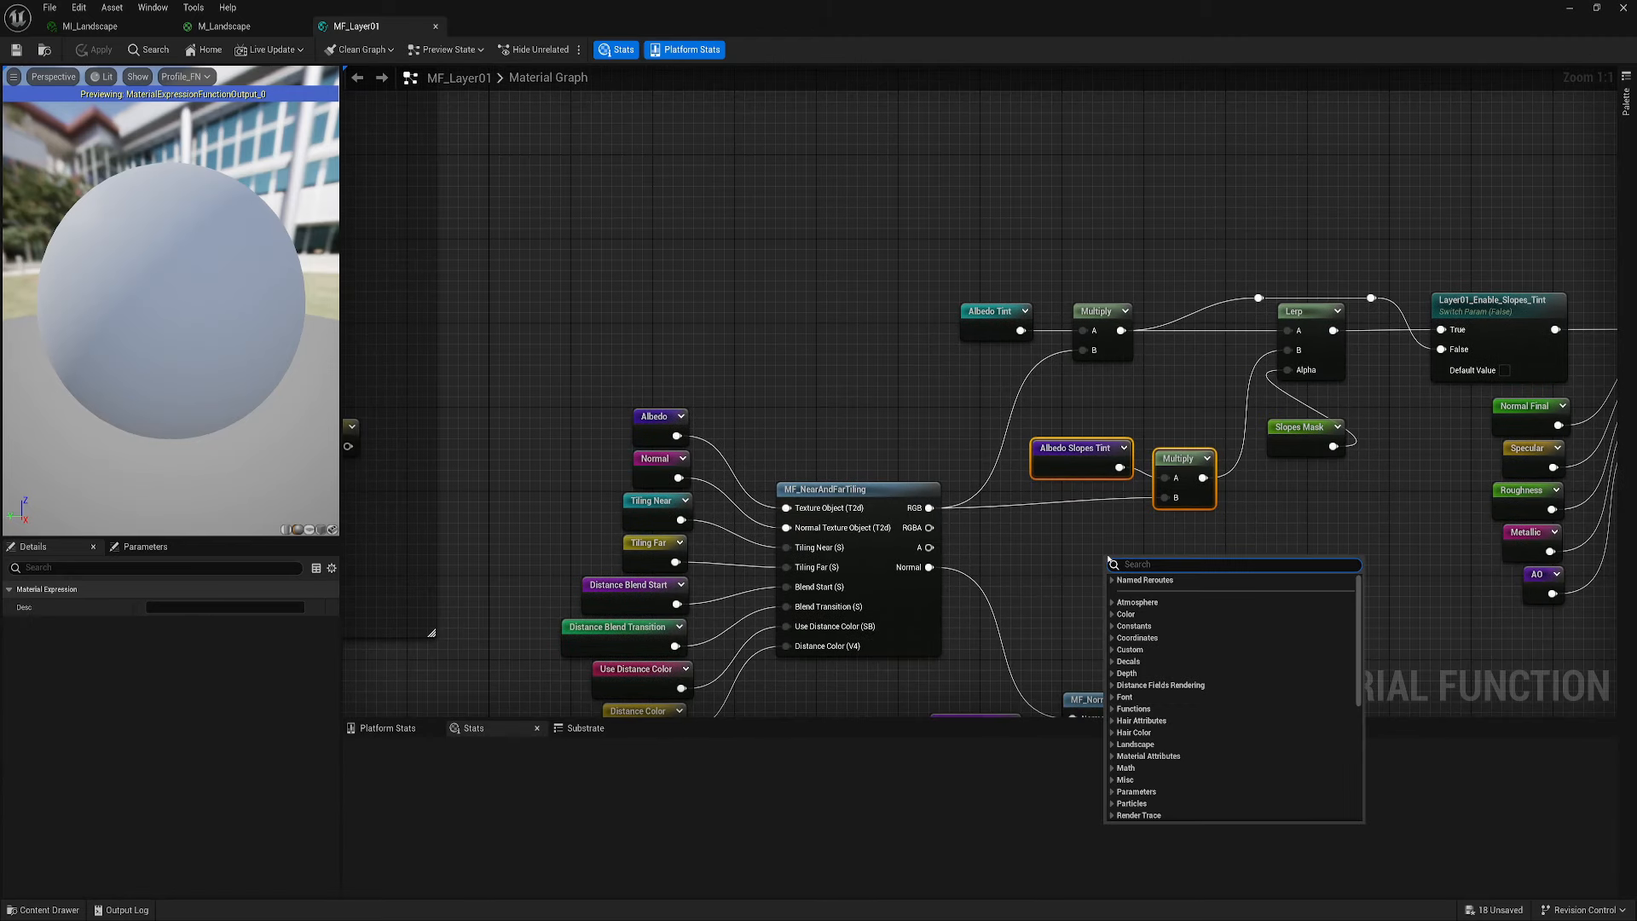
pyautogui.write('blend')
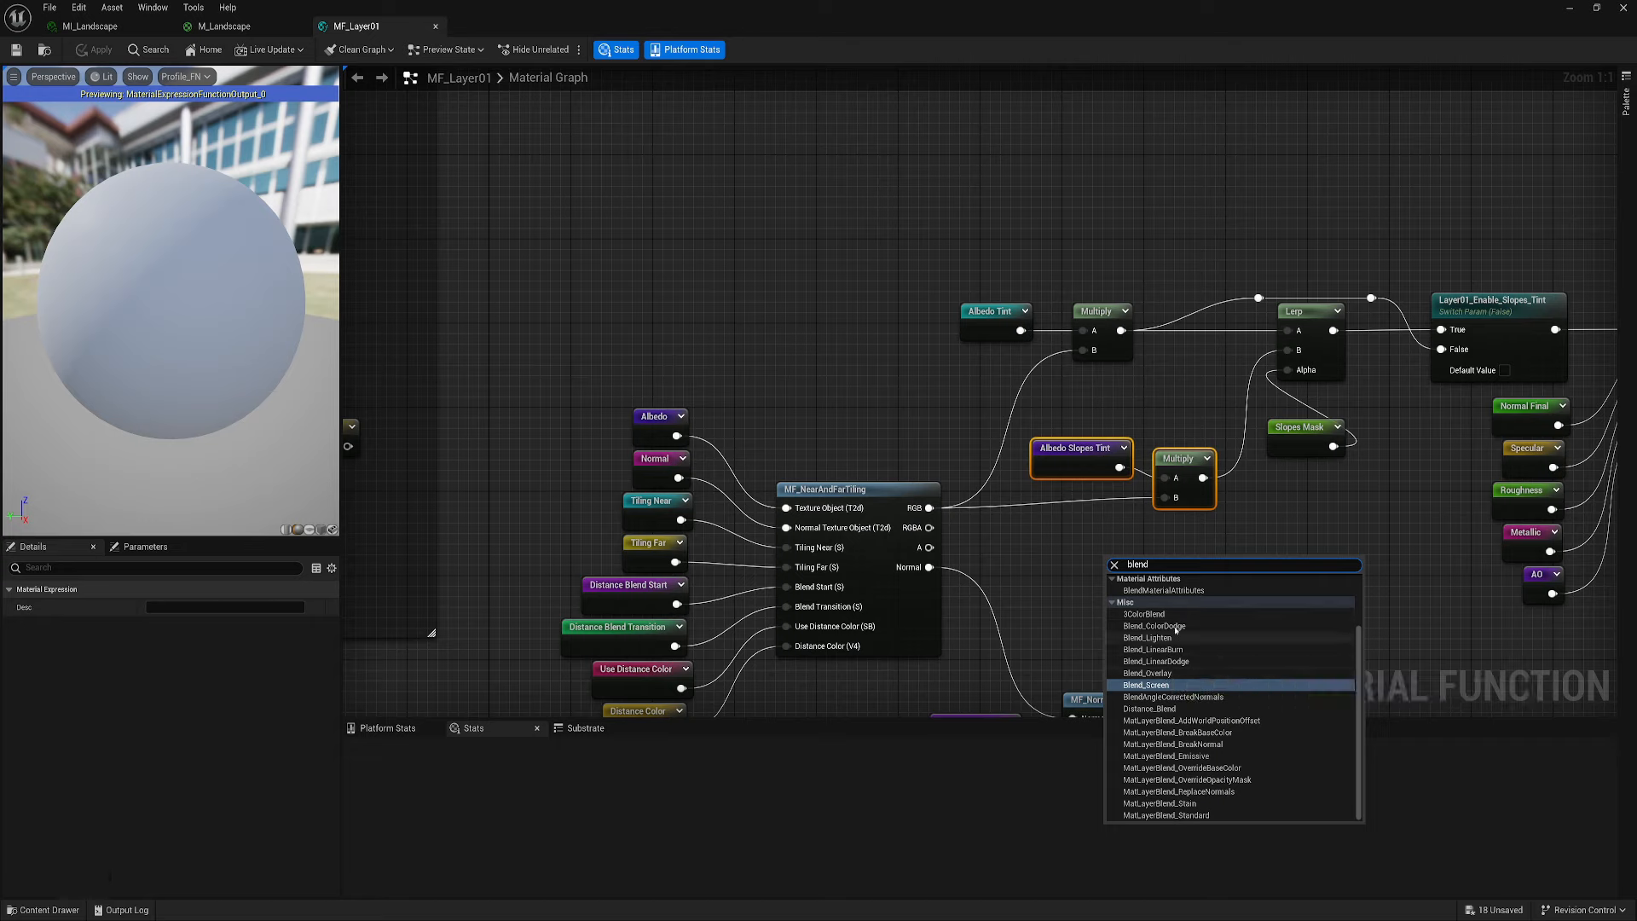
pyautogui.click(1147, 674)
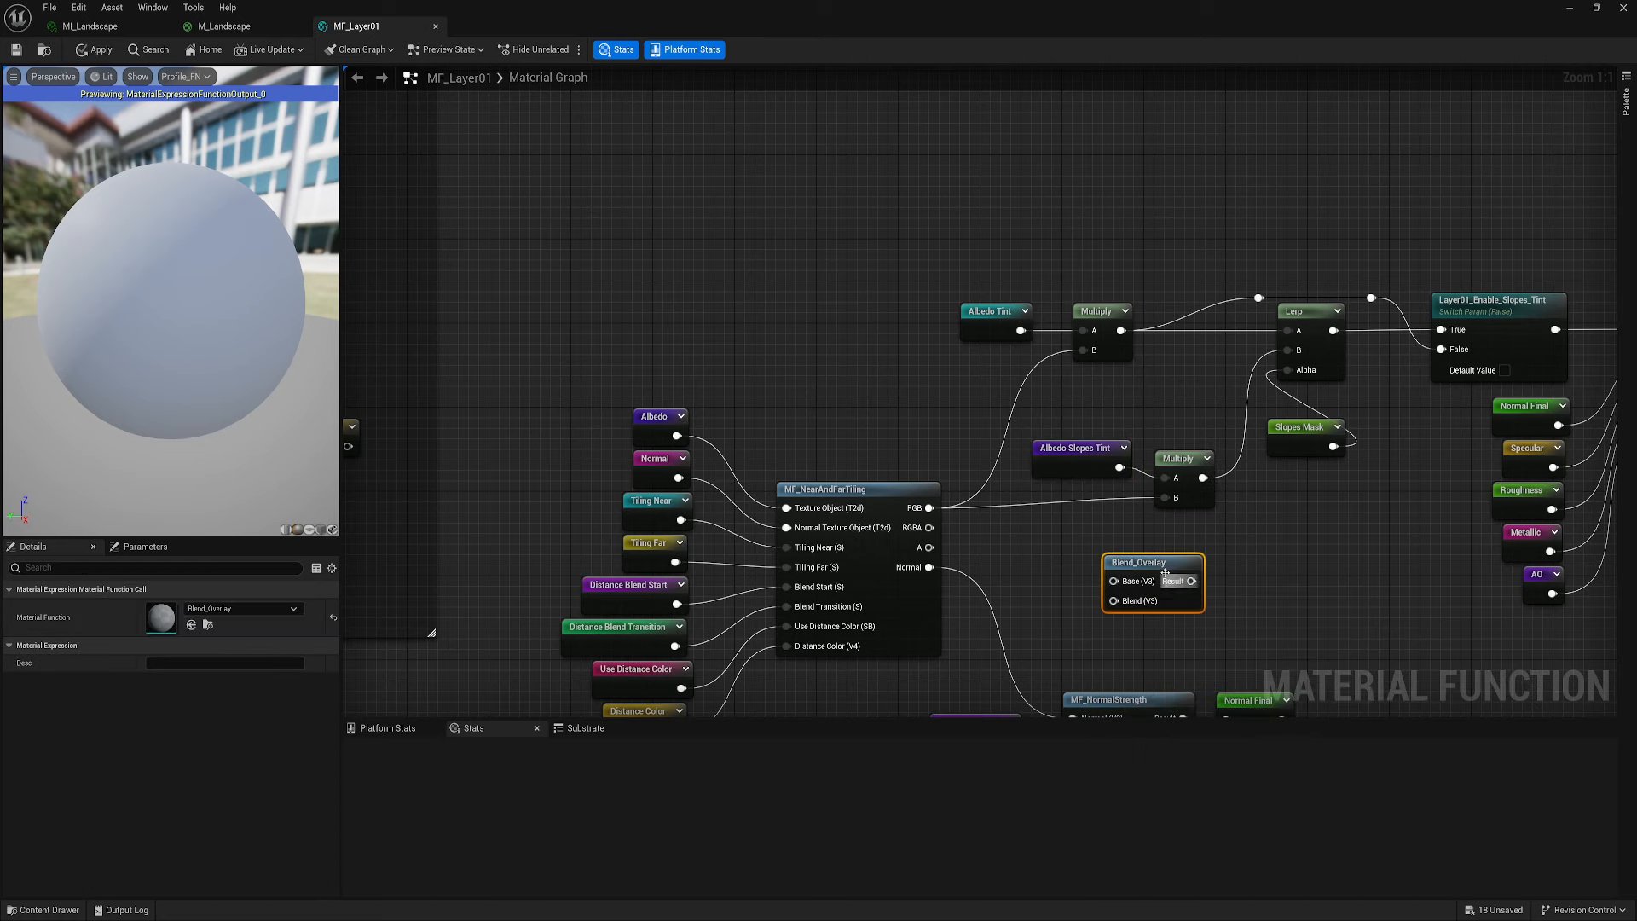
# Wire the MF_NearAndFarTiling RGB into Base and Albedo Slopes Tint into Blend of Blend_Overlay, and its result into the Lerp's B
pyautogui.moveTo(1117, 561); pyautogui.dragTo(1117, 509, button='right')
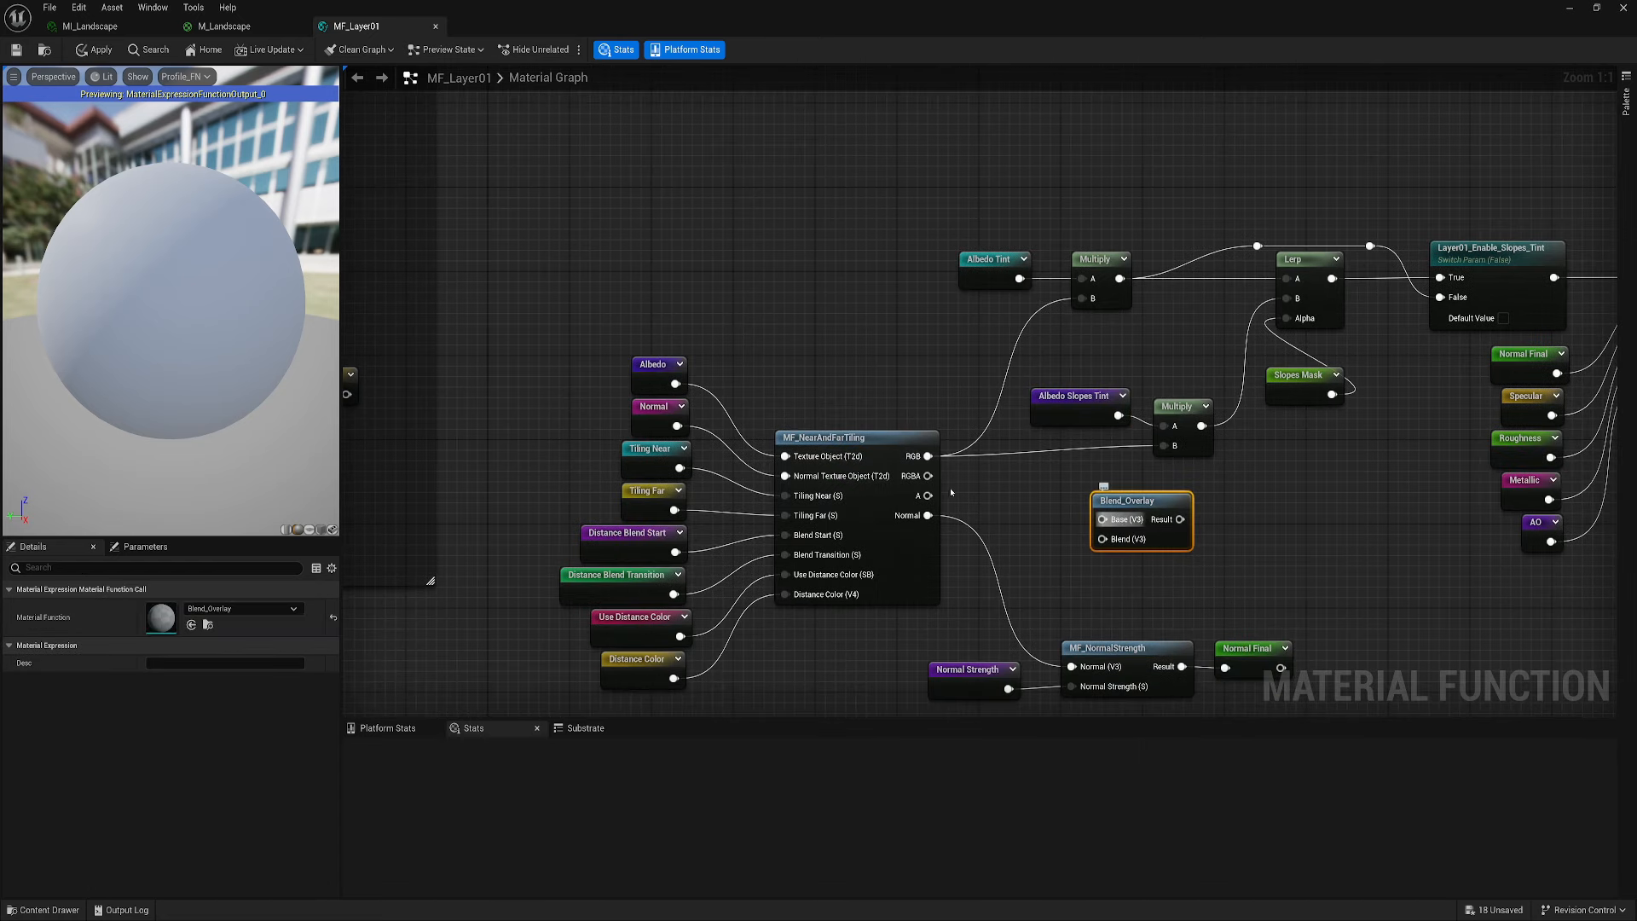
pyautogui.moveTo(928, 457); pyautogui.dragTo(1109, 522)
pyautogui.moveTo(1058, 533); pyautogui.dragTo(1044, 566, button='right')
pyautogui.moveTo(1106, 448); pyautogui.dragTo(1088, 573)
pyautogui.moveTo(1214, 554); pyautogui.dragTo(1134, 578, button='right')
pyautogui.moveTo(1086, 578); pyautogui.dragTo(1194, 357)
# Uncover the level viewport, save MF_Layer01 and fly closer to the hills to examine the overlay-blended slope tint
pyautogui.moveTo(535, 31); pyautogui.dragTo(1166, 162)
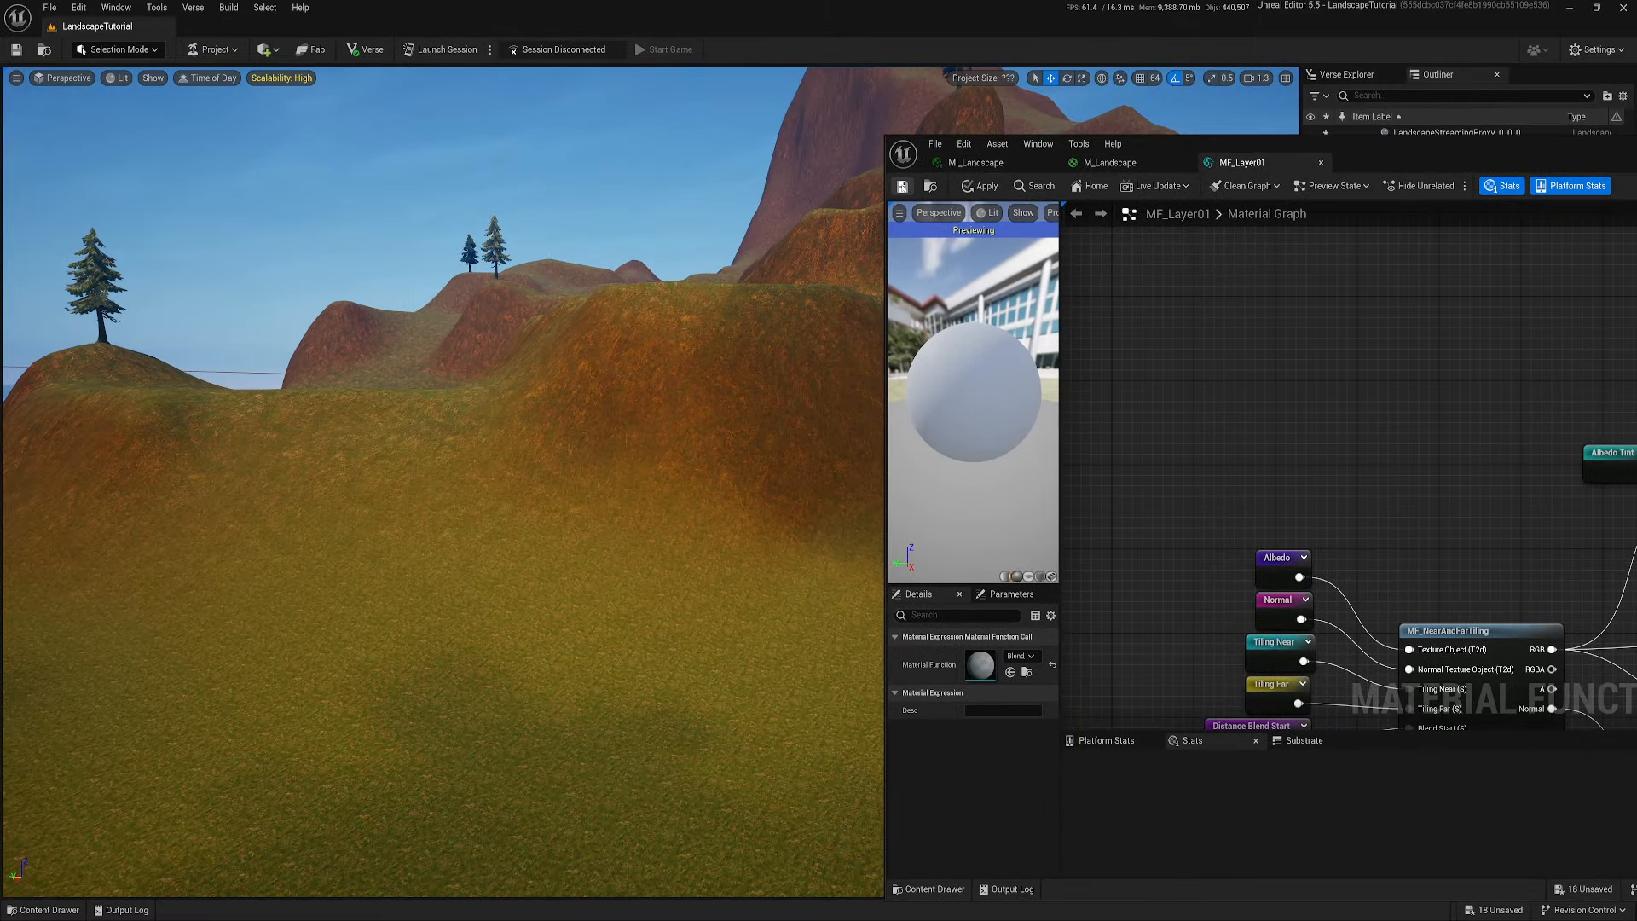
pyautogui.click(902, 186)
pyautogui.press('s')
pyautogui.moveTo(546, 443)
pyautogui.mouseDown(button='right')
pyautogui.moveTo(648, 444)
pyautogui.moveTo(648, 409)
pyautogui.moveTo(580, 427)
pyautogui.moveTo(589, 452)
pyautogui.moveTo(551, 443)
pyautogui.mouseUp(button='right')
pyautogui.press('a')
pyautogui.press('w')
pyautogui.scroll(-2, 580, 427)
pyautogui.press('e')
pyautogui.press('s')
pyautogui.press('q')
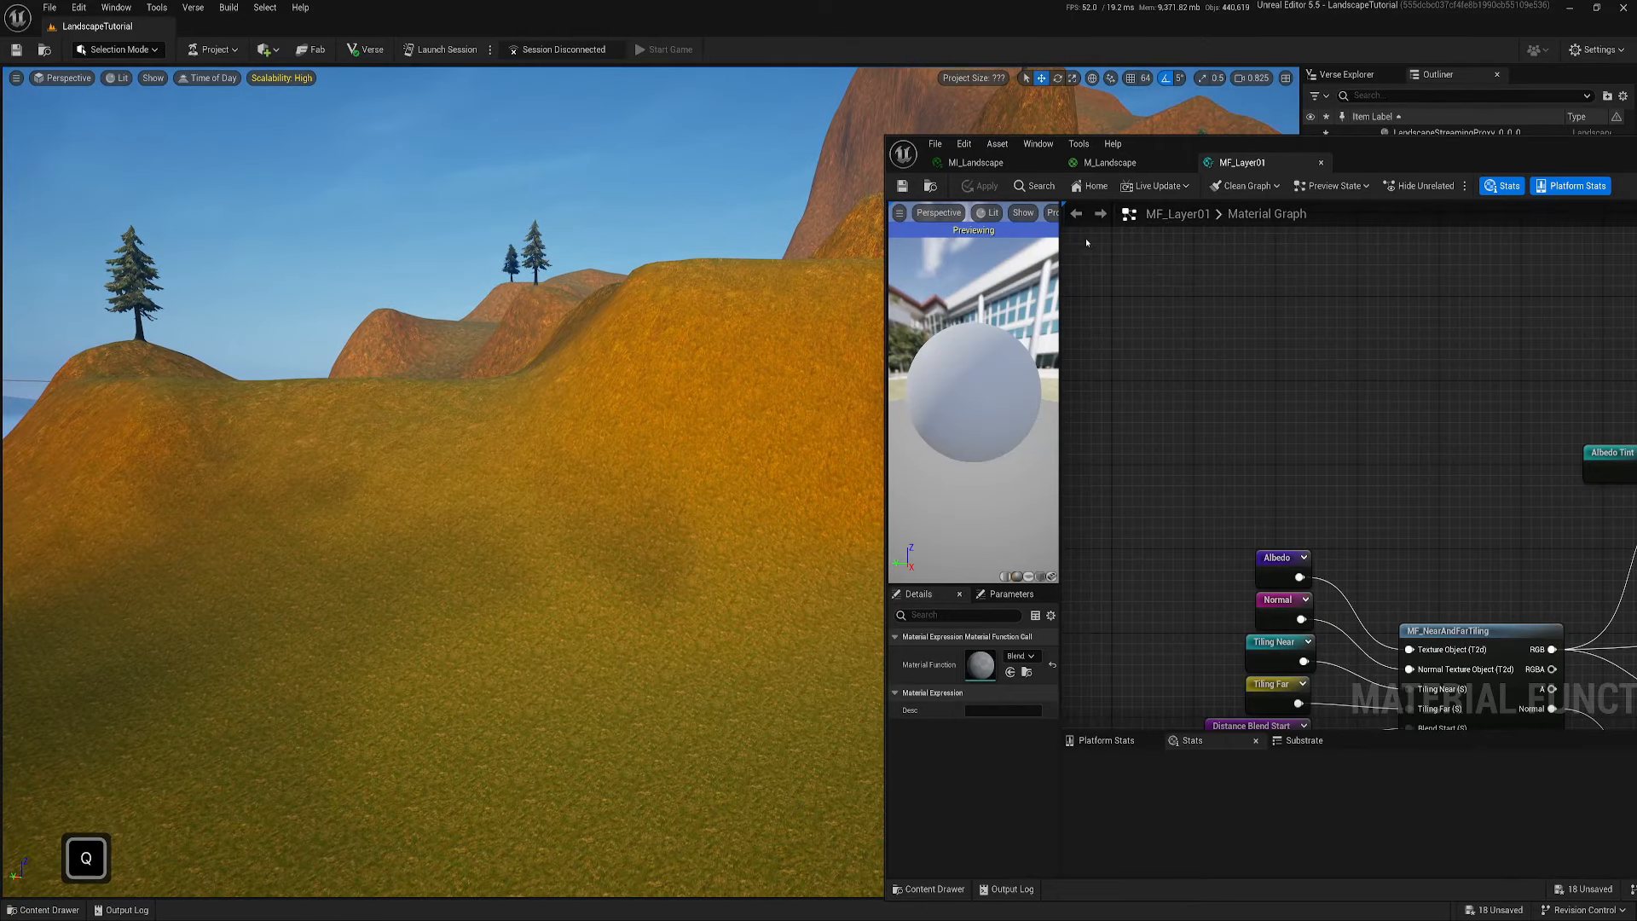
# Set Layer01_Slopes_Tint_Color in MI_Landscape to a saturated orange with hue about 25.58 and value 1, then save the instance
pyautogui.click(1108, 162)
pyautogui.click(976, 162)
pyautogui.click(1337, 693)
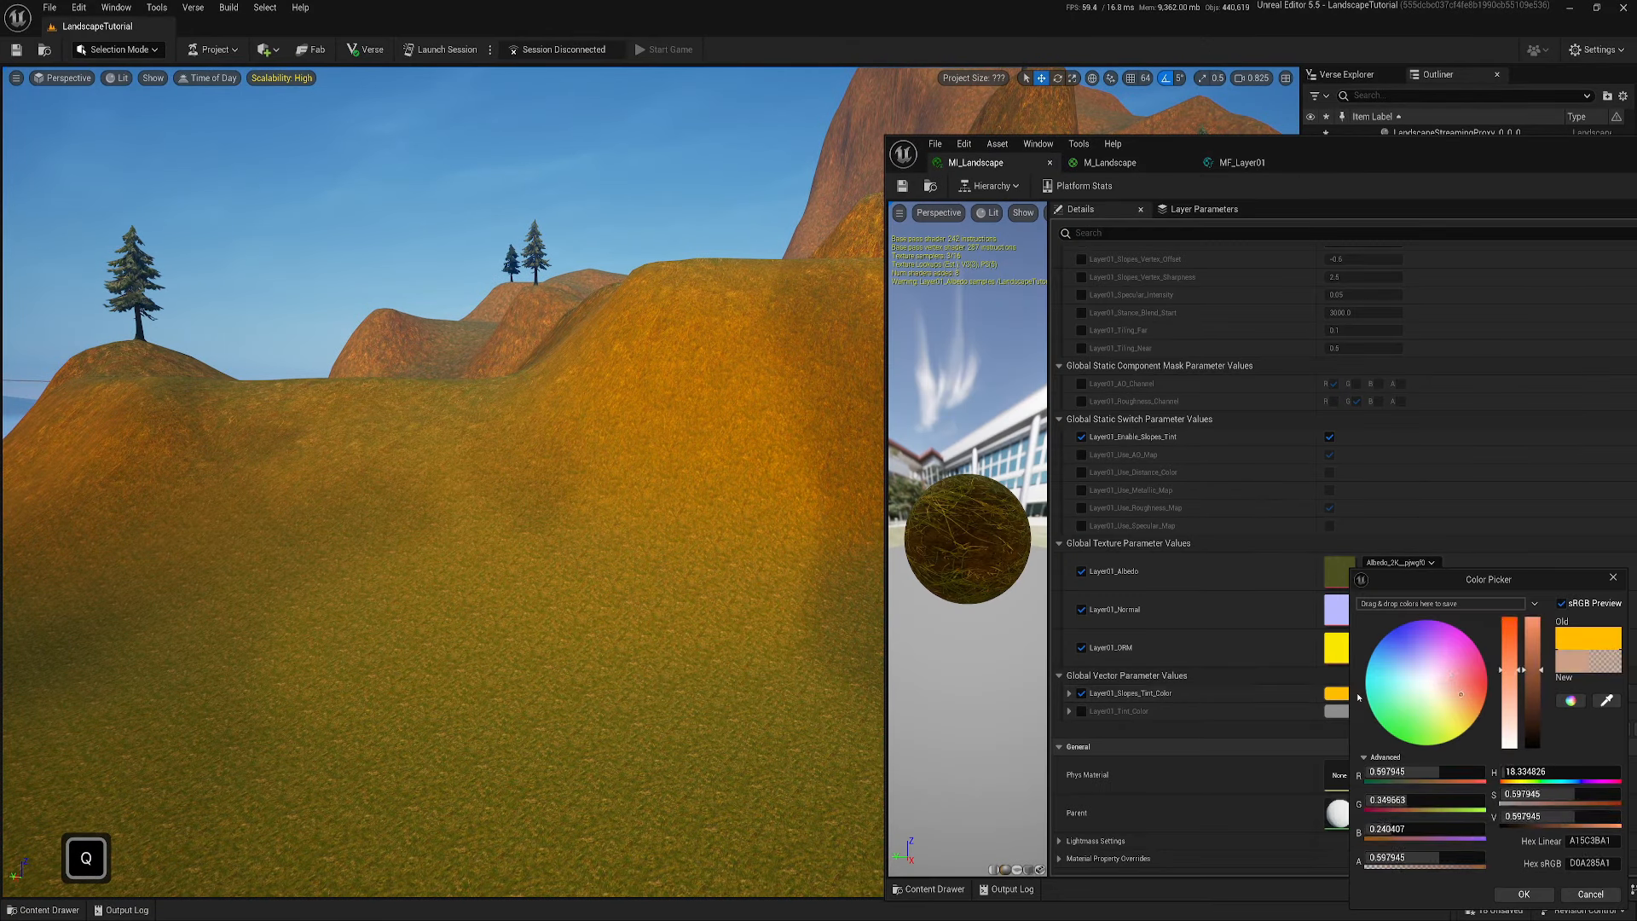
pyautogui.moveTo(1453, 713)
pyautogui.mouseDown()
pyautogui.moveTo(1494, 696)
pyautogui.moveTo(1488, 714)
pyautogui.mouseUp()
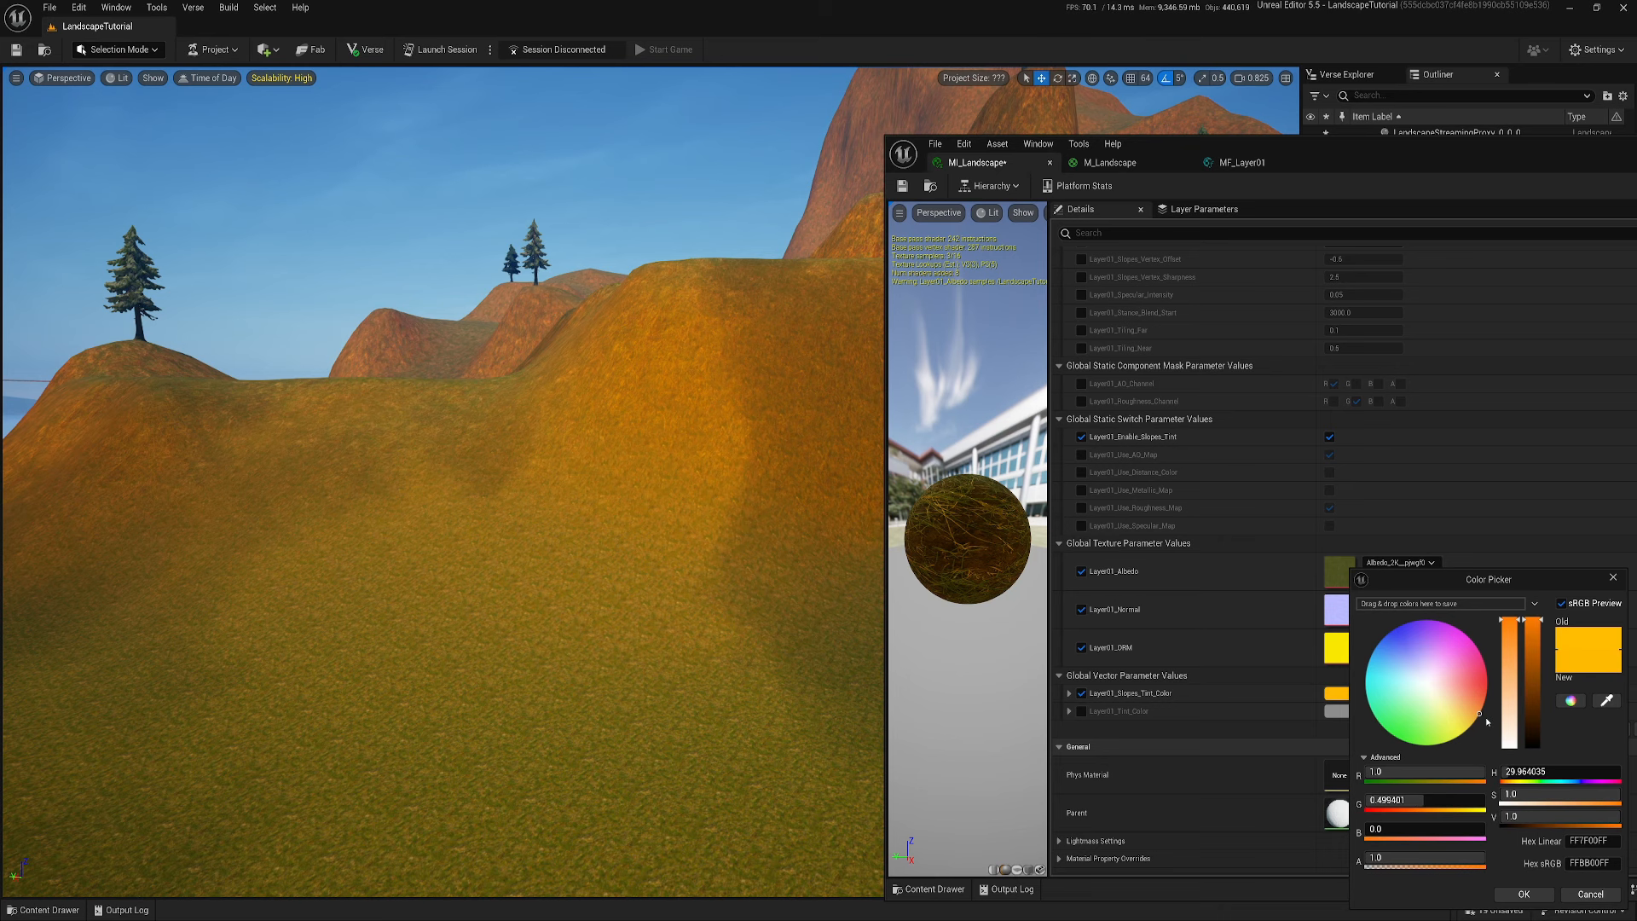
pyautogui.moveTo(1481, 717); pyautogui.dragTo(1482, 713)
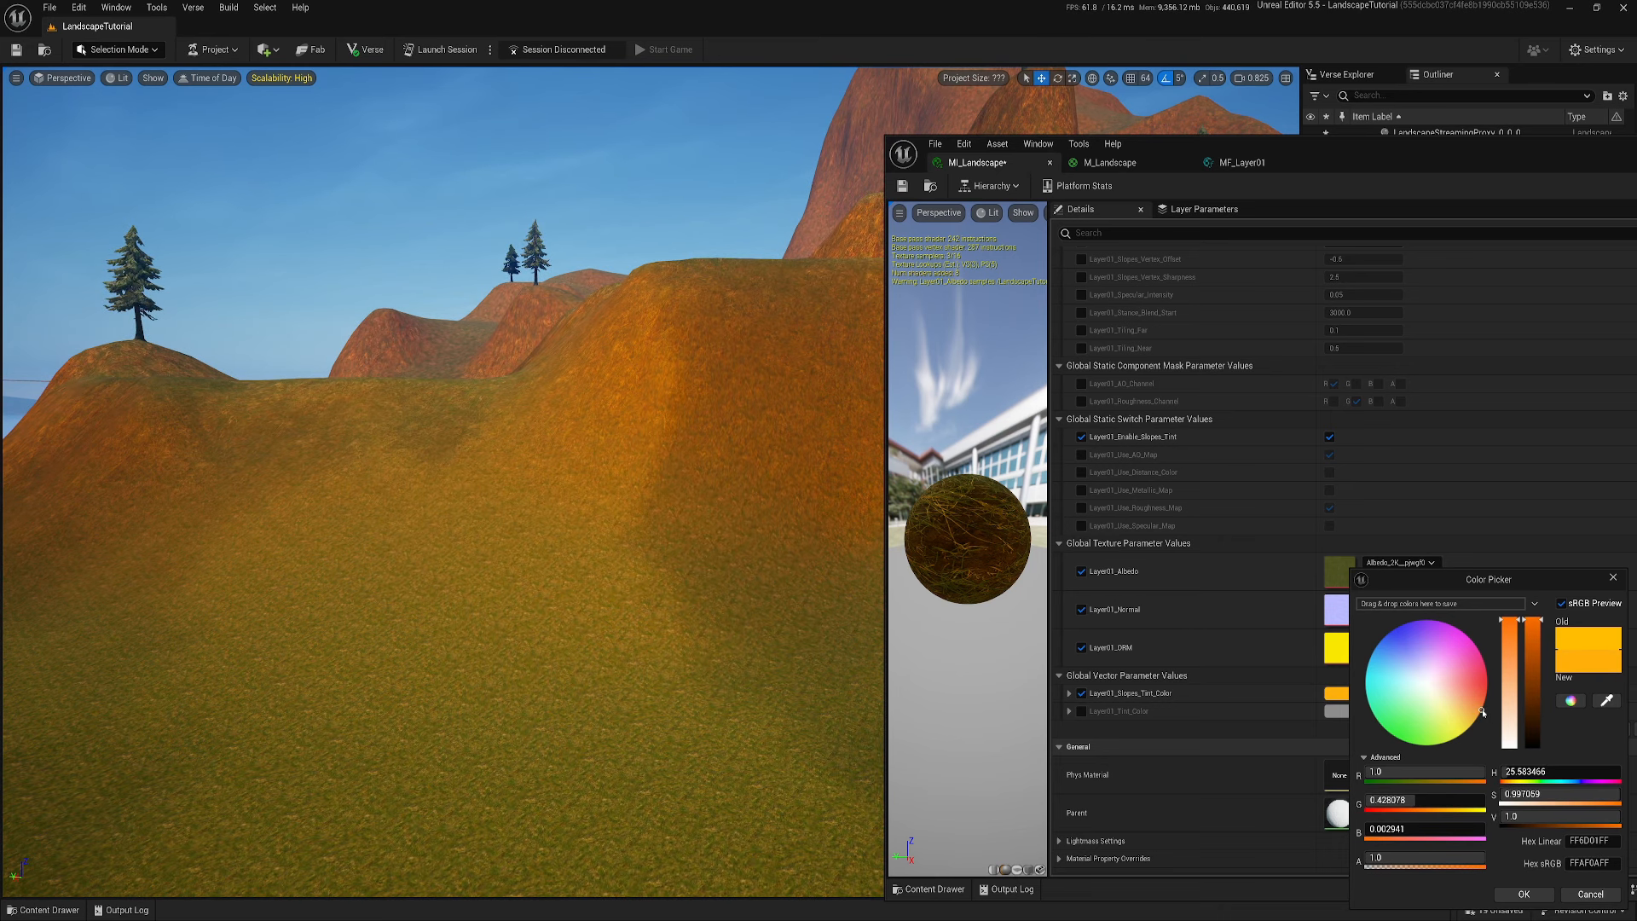
pyautogui.moveTo(1534, 709); pyautogui.dragTo(1534, 619)
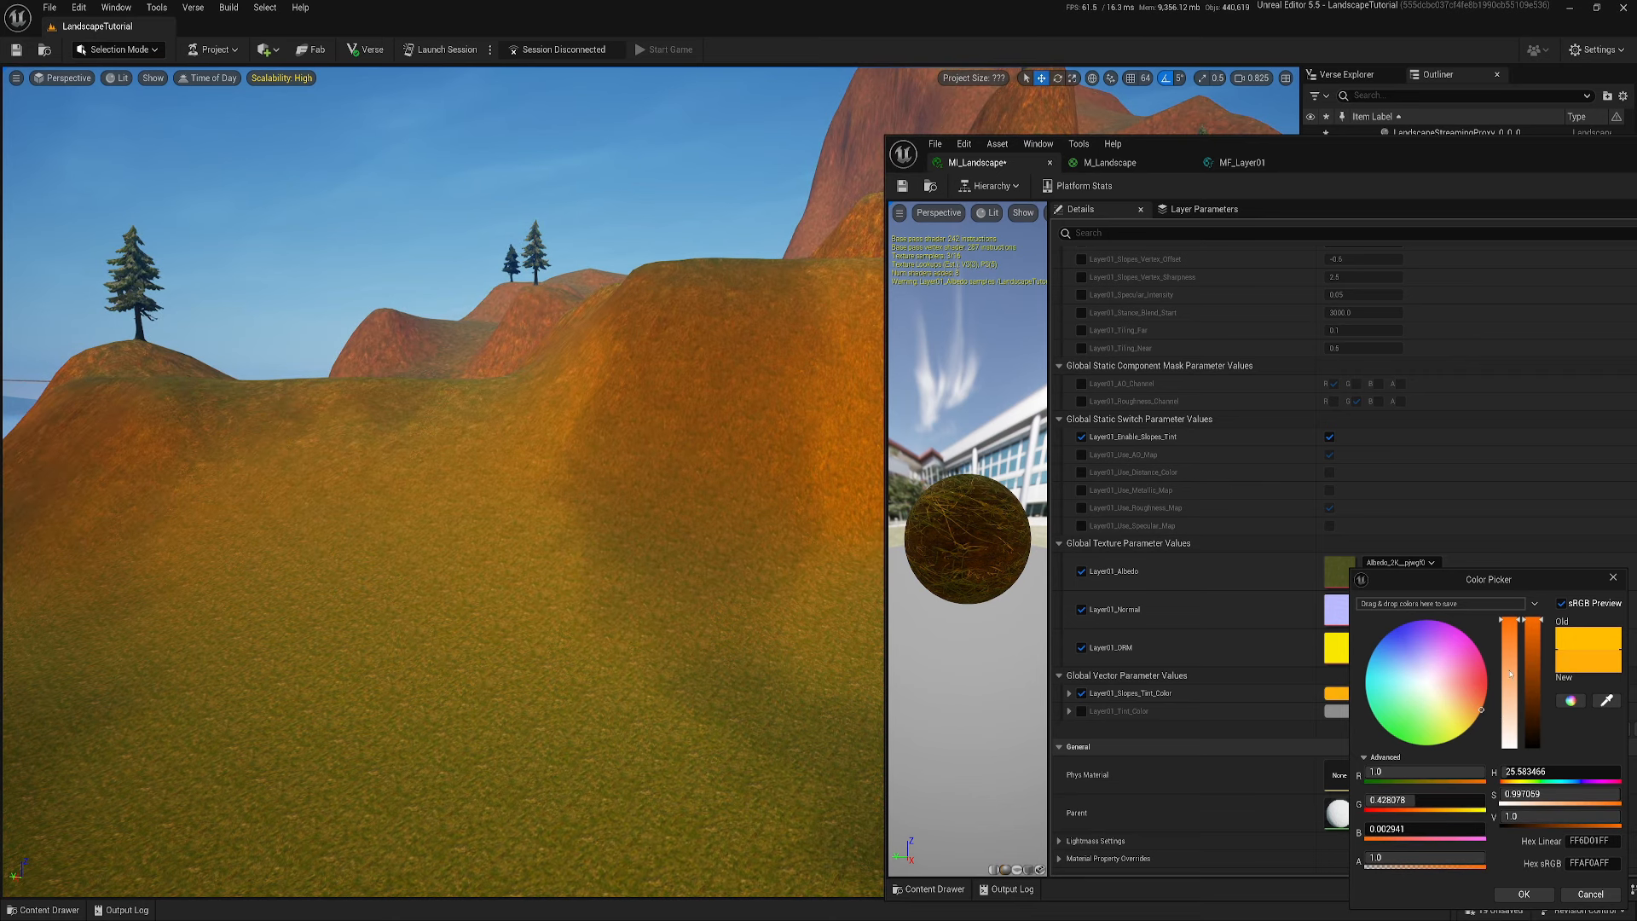
pyautogui.click(1524, 894)
pyautogui.hotkey('ctrl', 's')
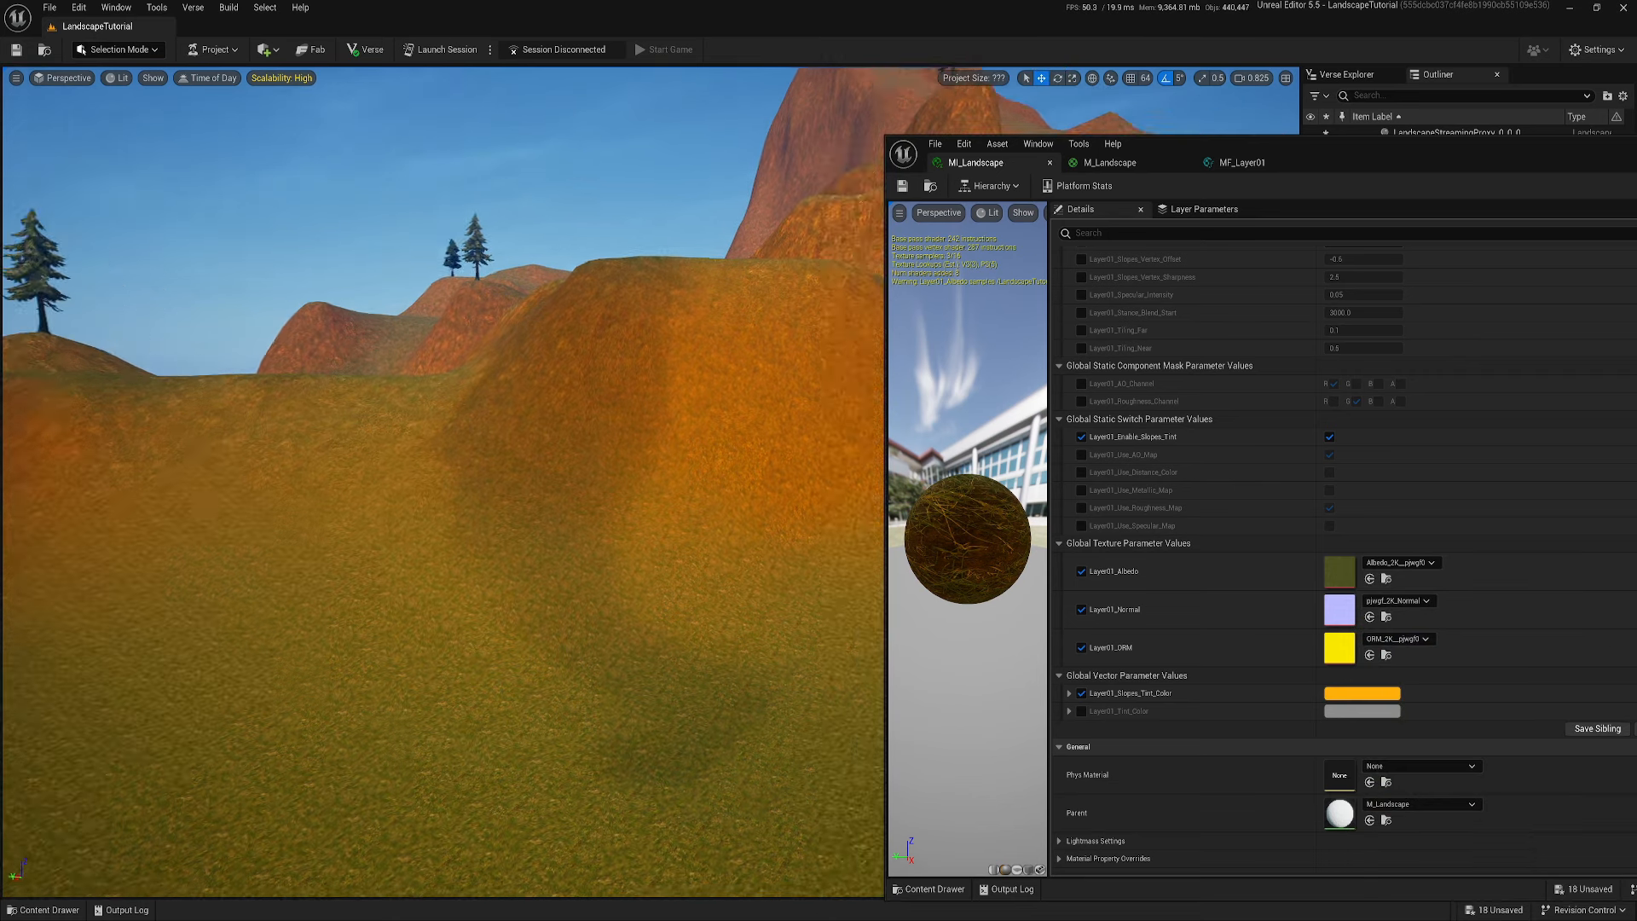
# Fly around the hills to examine how the overlay blend renders the orange slope tint
pyautogui.press('s')
pyautogui.press('a')
pyautogui.press('e')
pyautogui.moveTo(444, 482); pyautogui.dragTo(682, 478, button='right')
pyautogui.press('d')
pyautogui.press('w')
pyautogui.press('a')
pyautogui.press('e')
pyautogui.press('s')
pyautogui.press('a')
pyautogui.press('e')
pyautogui.press('w')
pyautogui.press('w')
pyautogui.press('a')
pyautogui.press('q')
pyautogui.press('e')
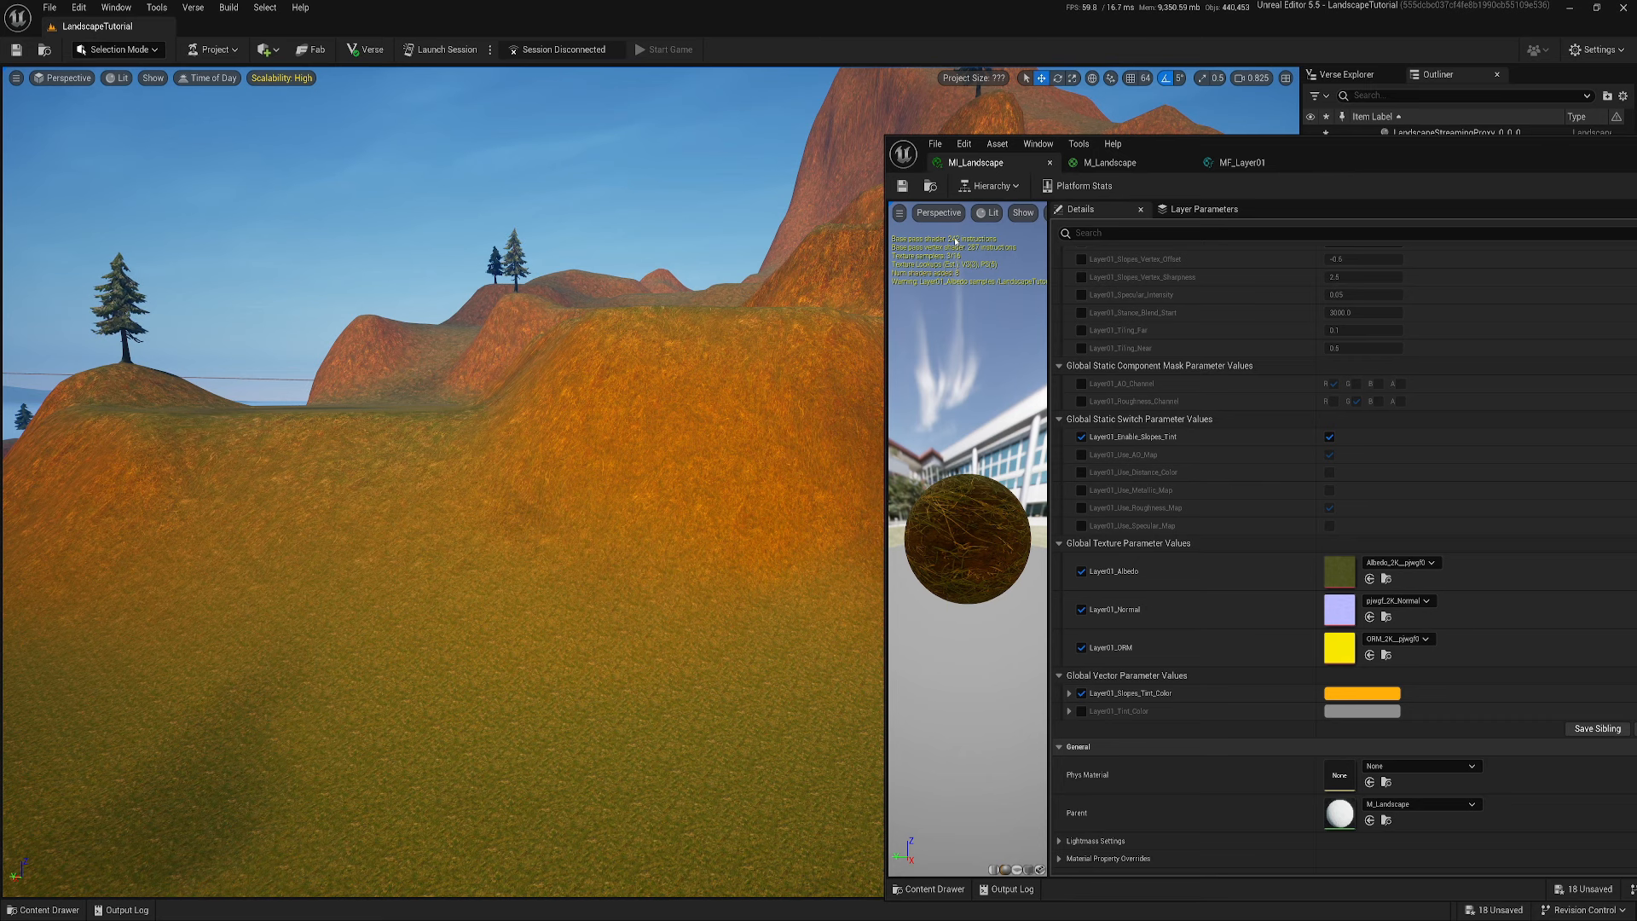
pyautogui.press('w')
# Reconnect the Albedo Slopes Tint Multiply to the Lerp's B in MF_Layer01, save the function and check the slopes
pyautogui.click(1243, 162)
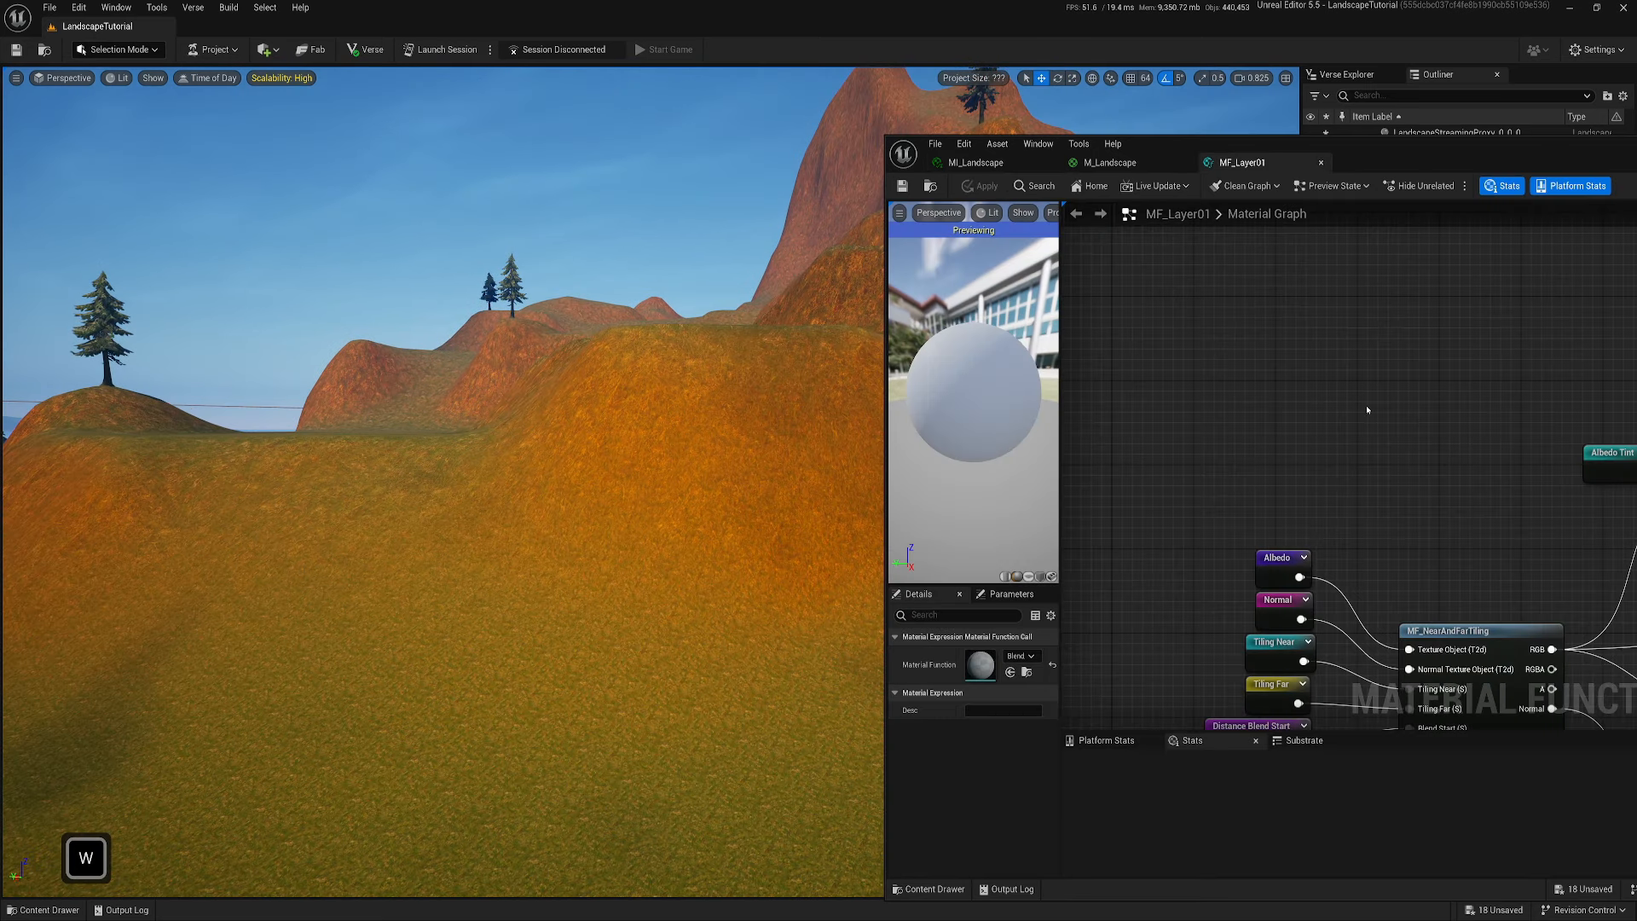
pyautogui.moveTo(1636, 506); pyautogui.dragTo(1441, 505, button='right')
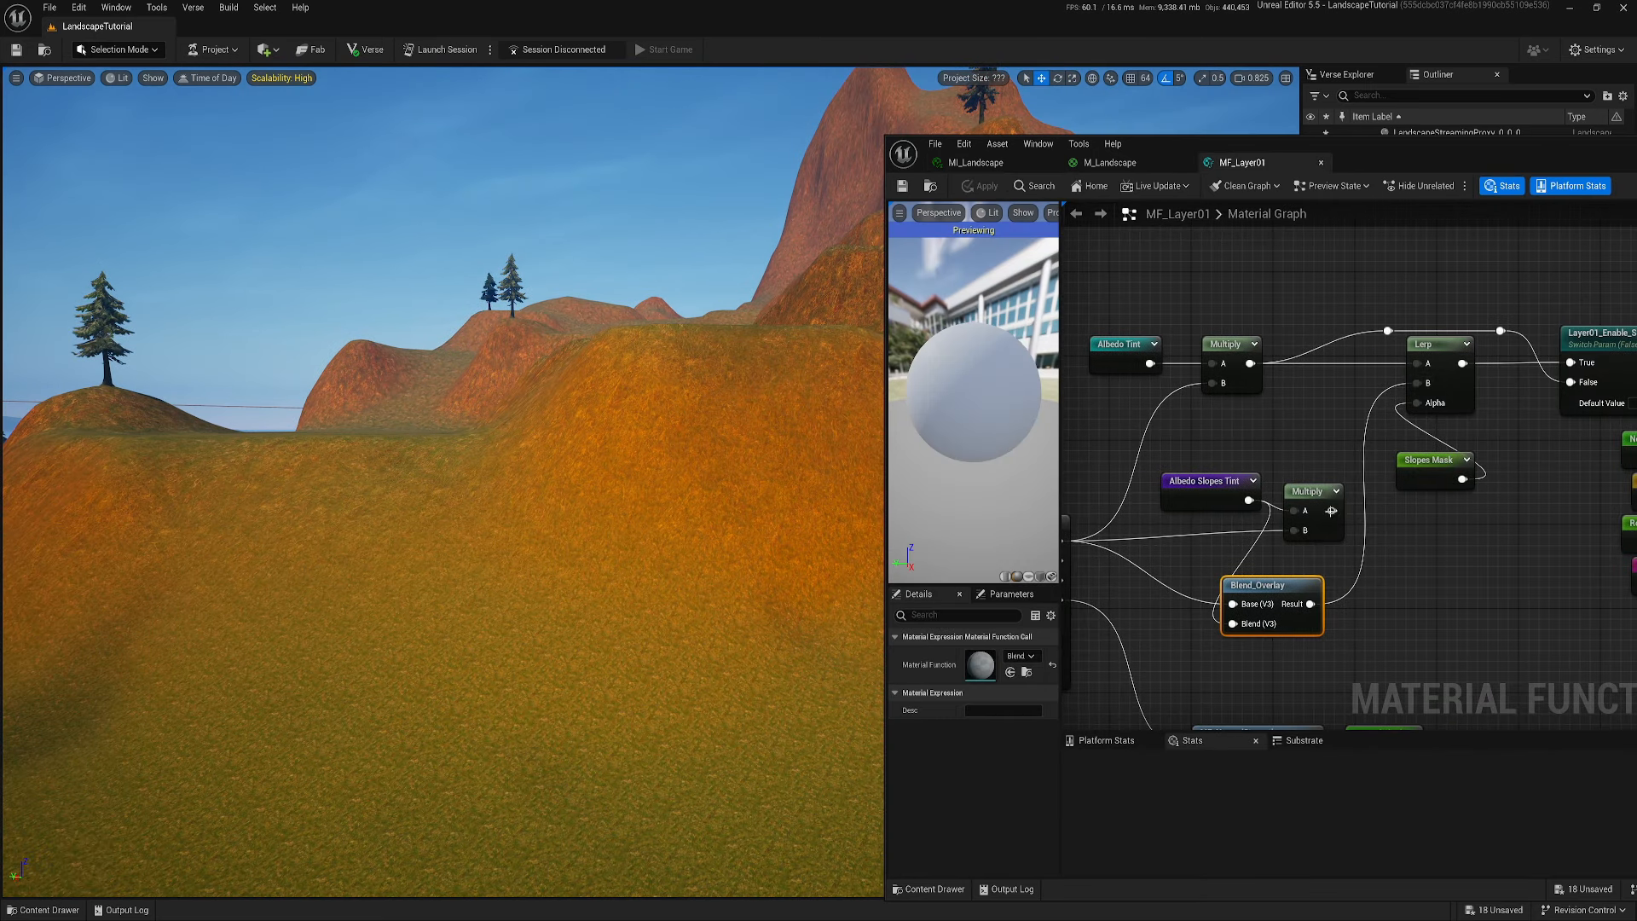
pyautogui.moveTo(1331, 510); pyautogui.dragTo(1417, 383)
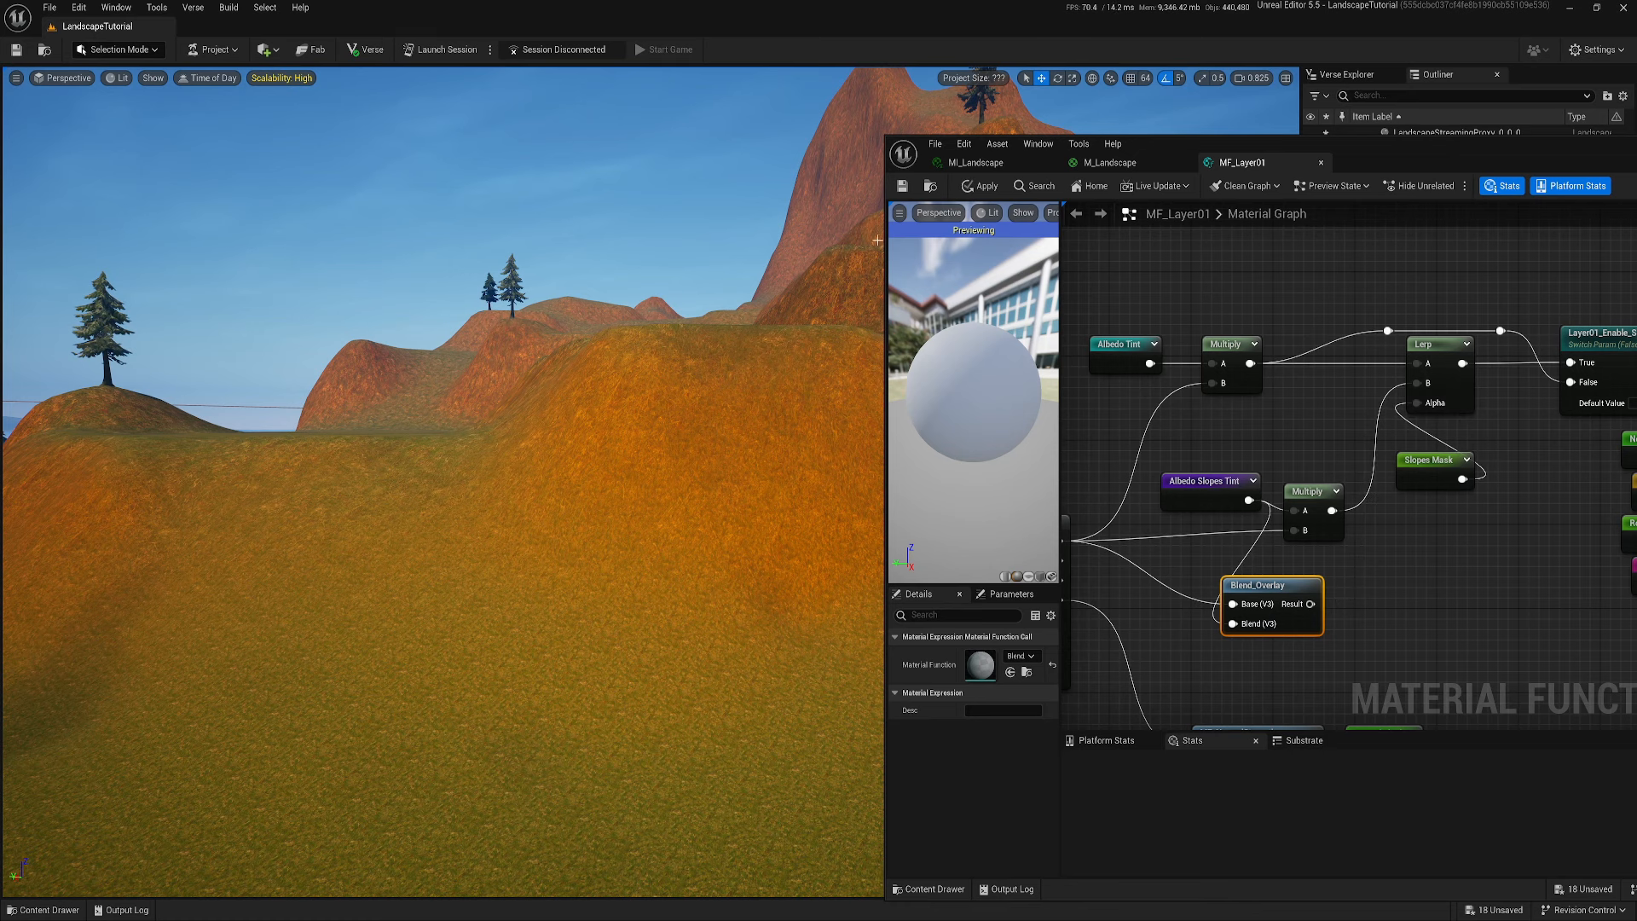
pyautogui.click(905, 188)
pyautogui.press('w')
pyautogui.press('d')
pyautogui.moveTo(683, 489)
pyautogui.mouseDown(button='right')
pyautogui.moveTo(606, 489)
pyautogui.moveTo(656, 489)
pyautogui.mouseUp(button='right')
pyautogui.press('s')
pyautogui.press('d')
# Lower the saturation of Layer01_Slopes_Tint_Color in MI_Landscape to about 0.7 and accept the color
pyautogui.click(976, 162)
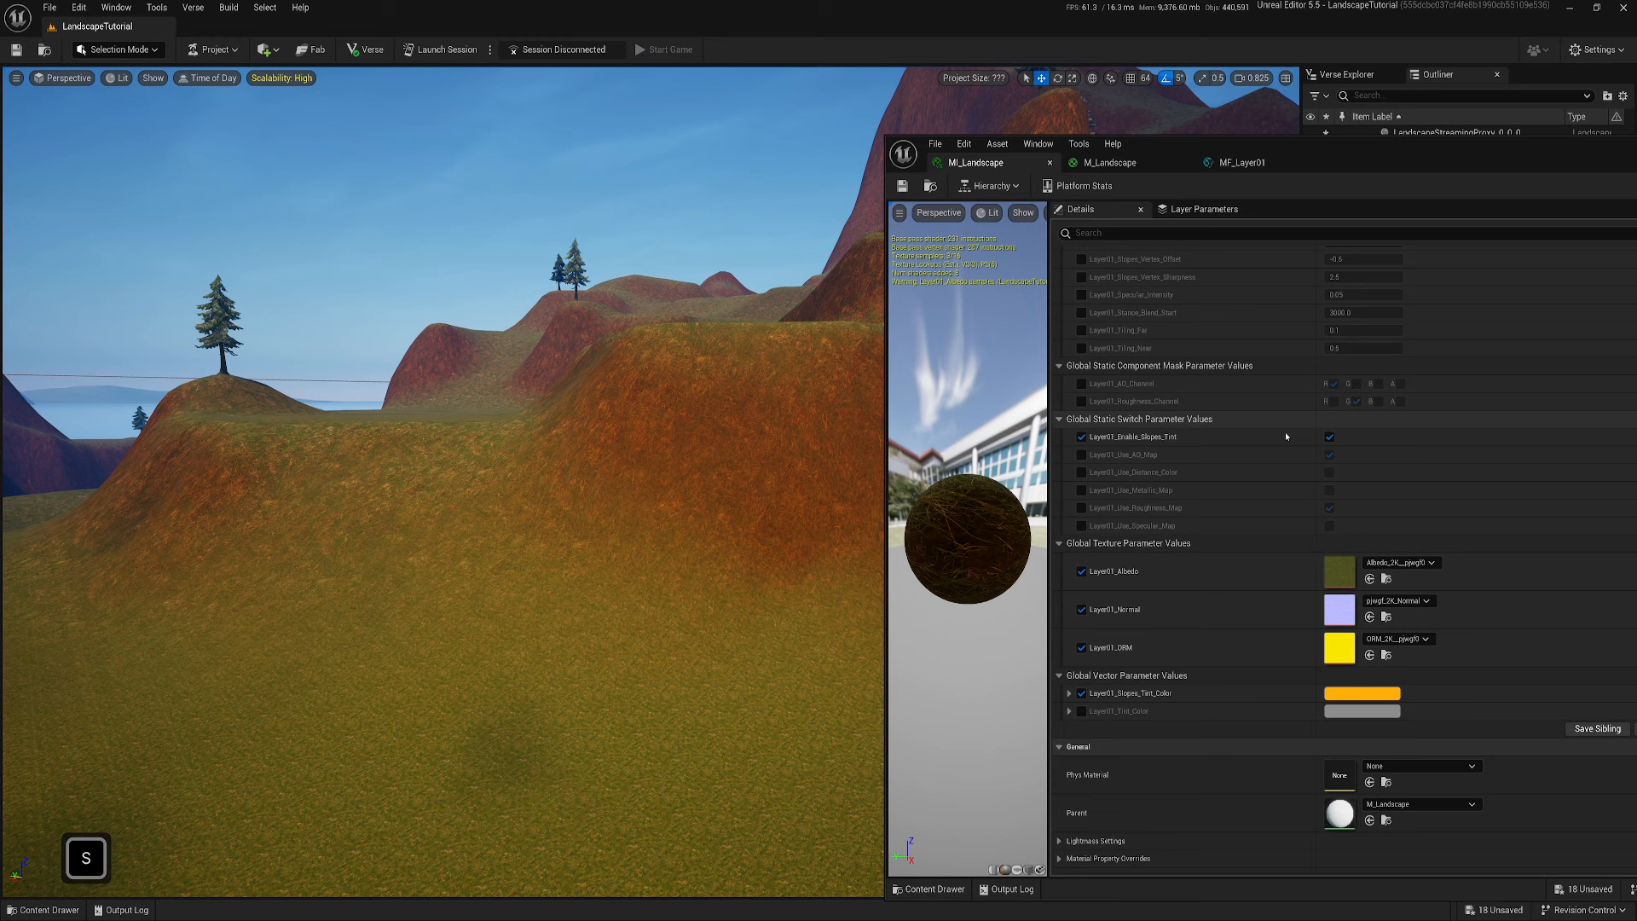
pyautogui.click(1362, 693)
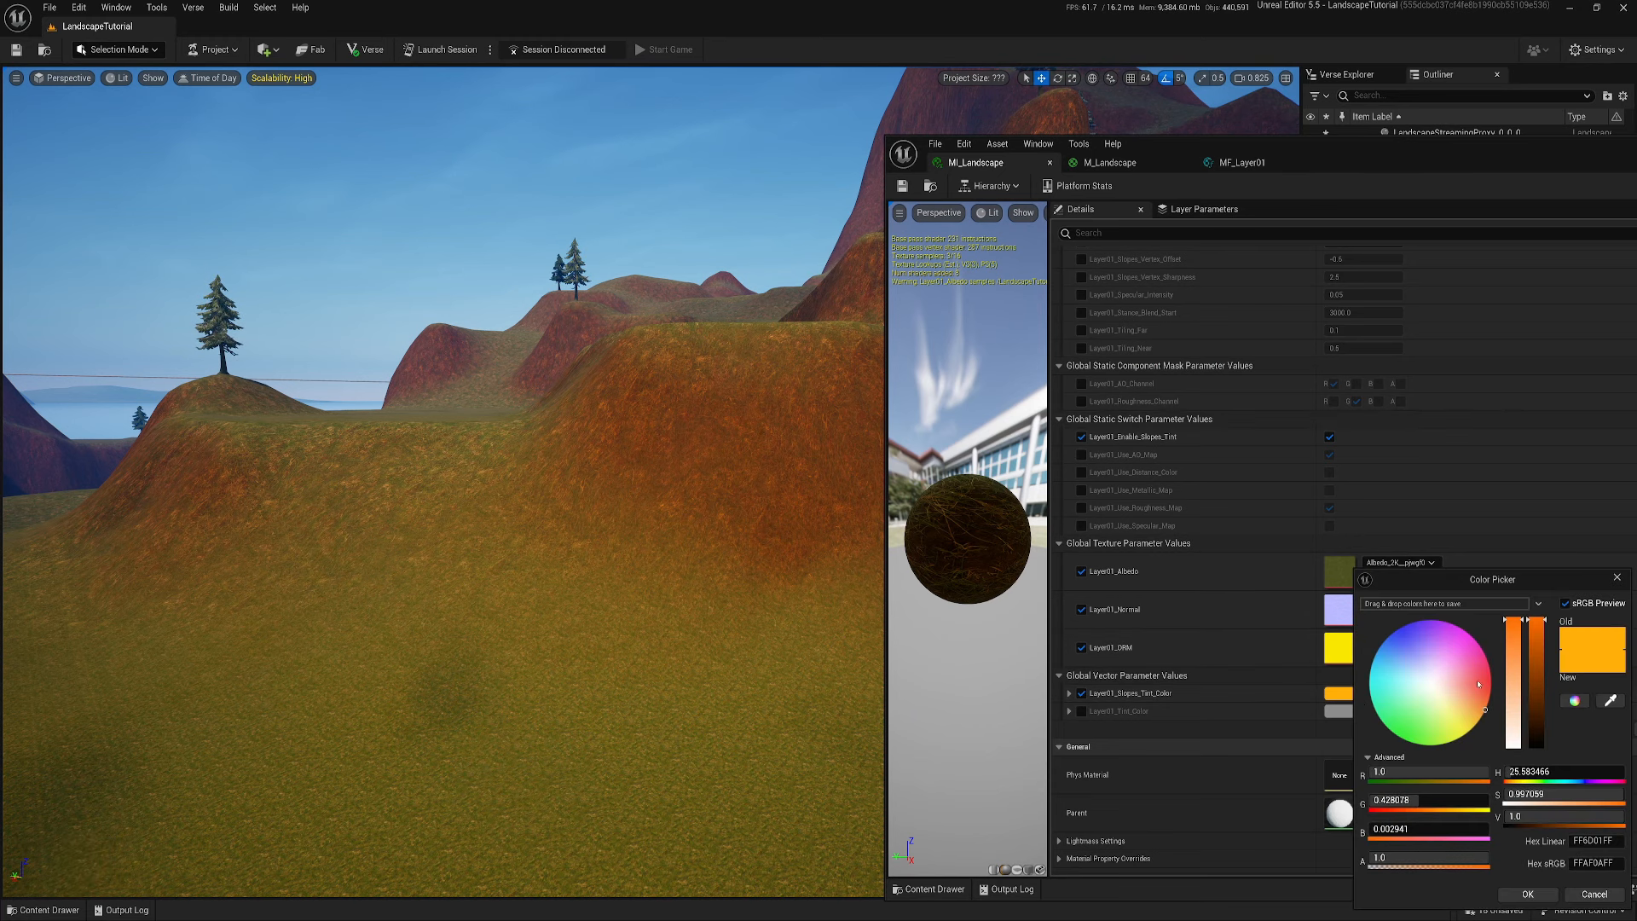
pyautogui.moveTo(1517, 648); pyautogui.dragTo(1515, 613)
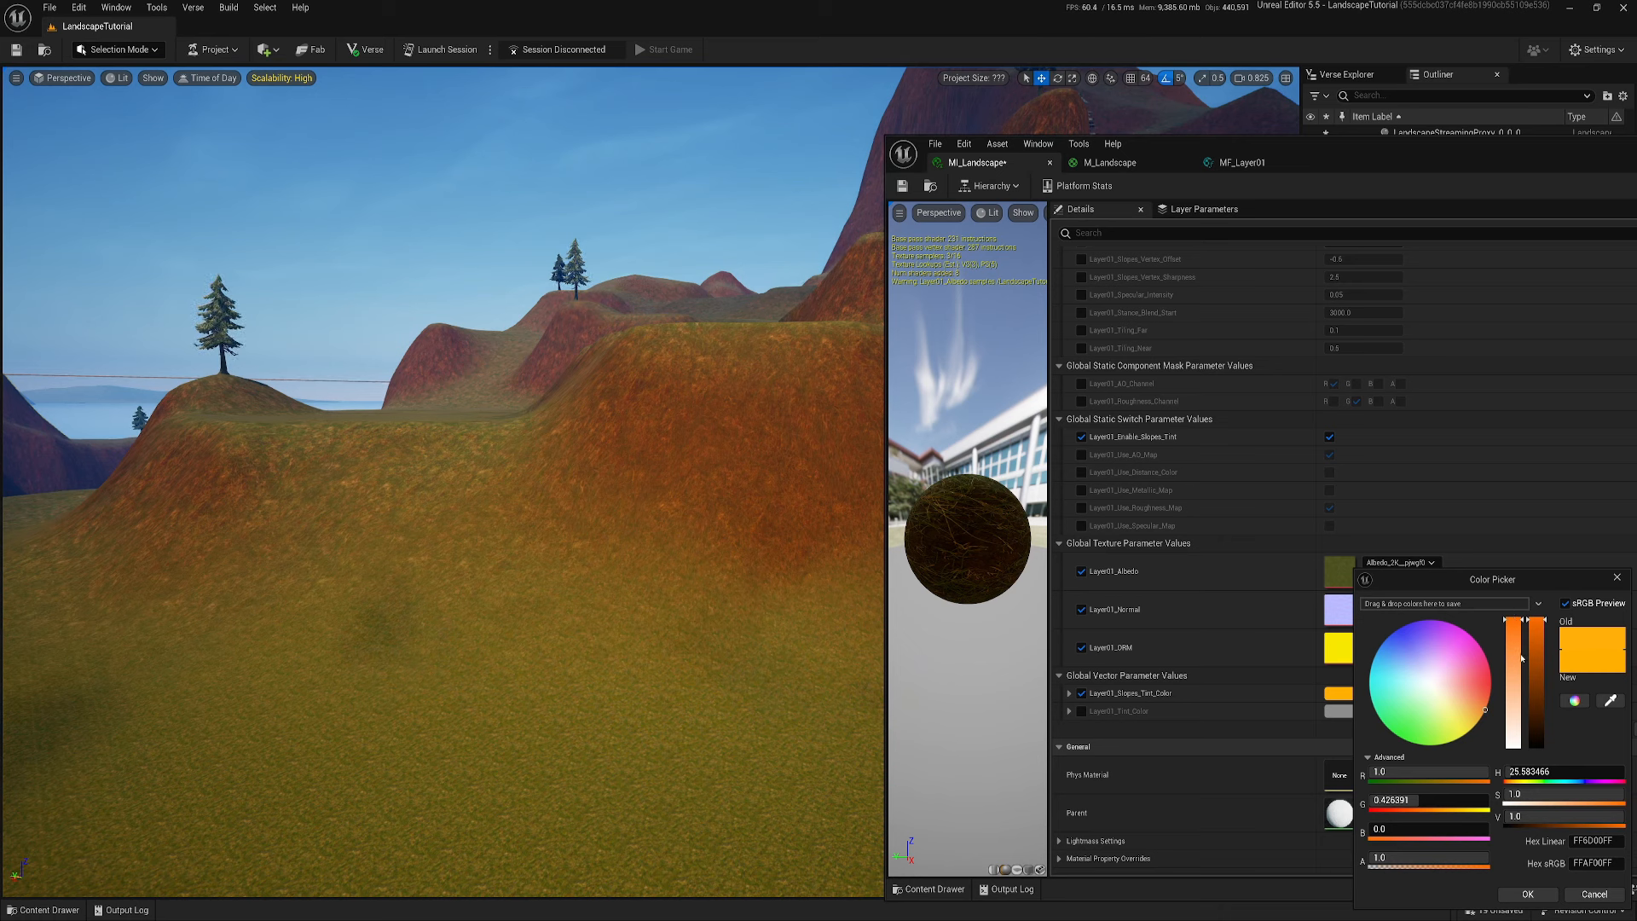
pyautogui.moveTo(1522, 657); pyautogui.dragTo(1520, 657)
pyautogui.press('d')
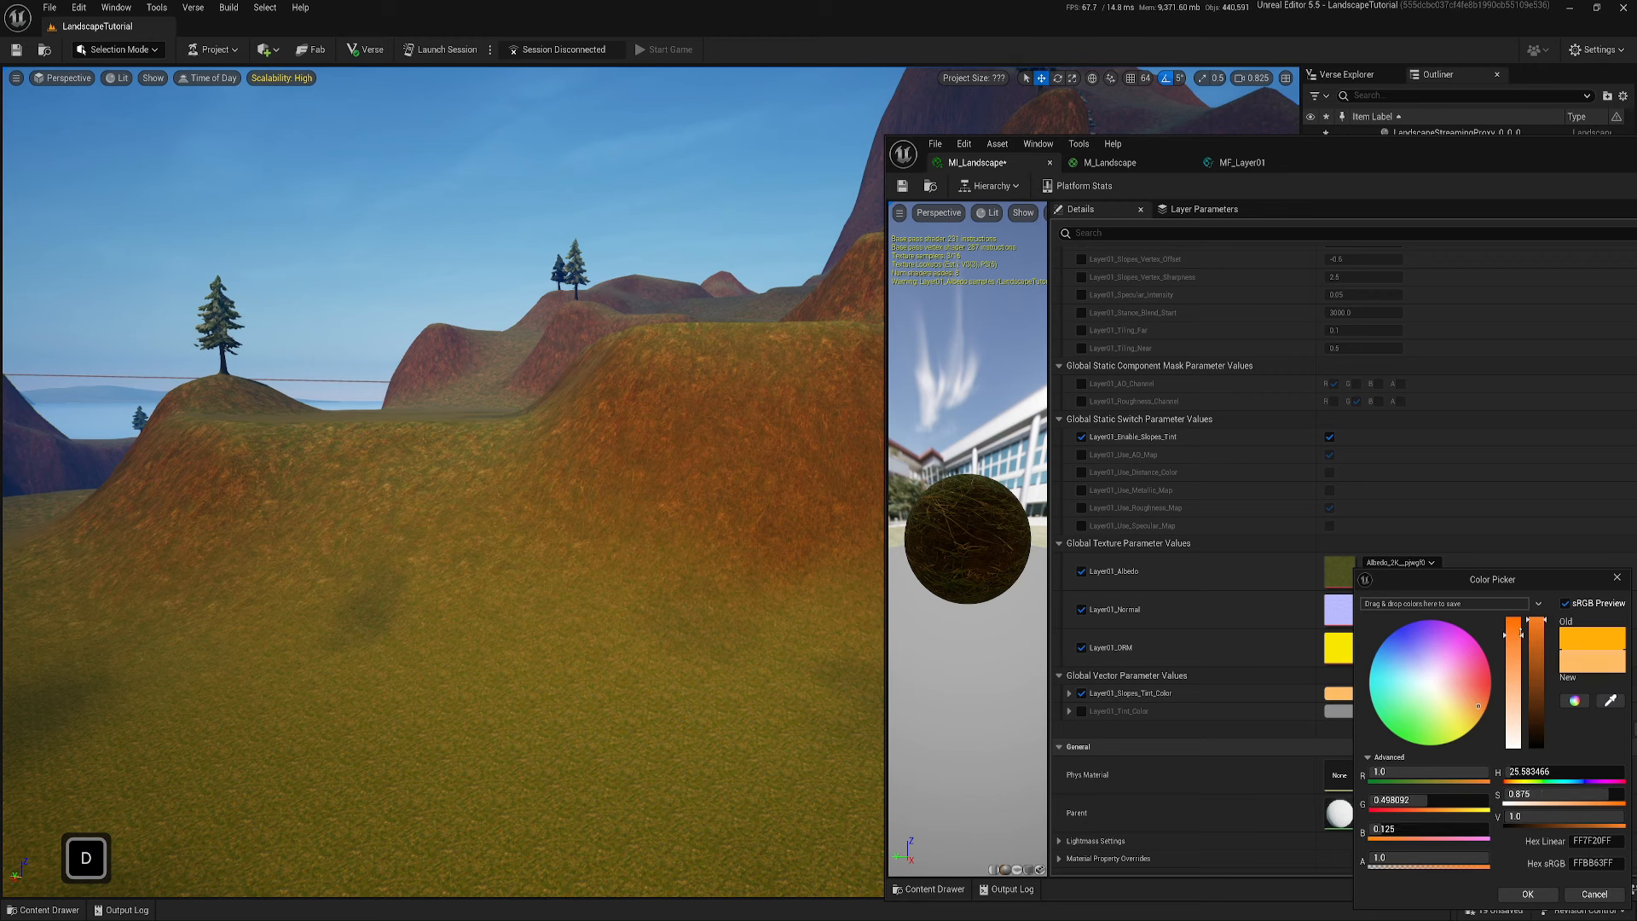
pyautogui.moveTo(1522, 631); pyautogui.dragTo(1520, 656)
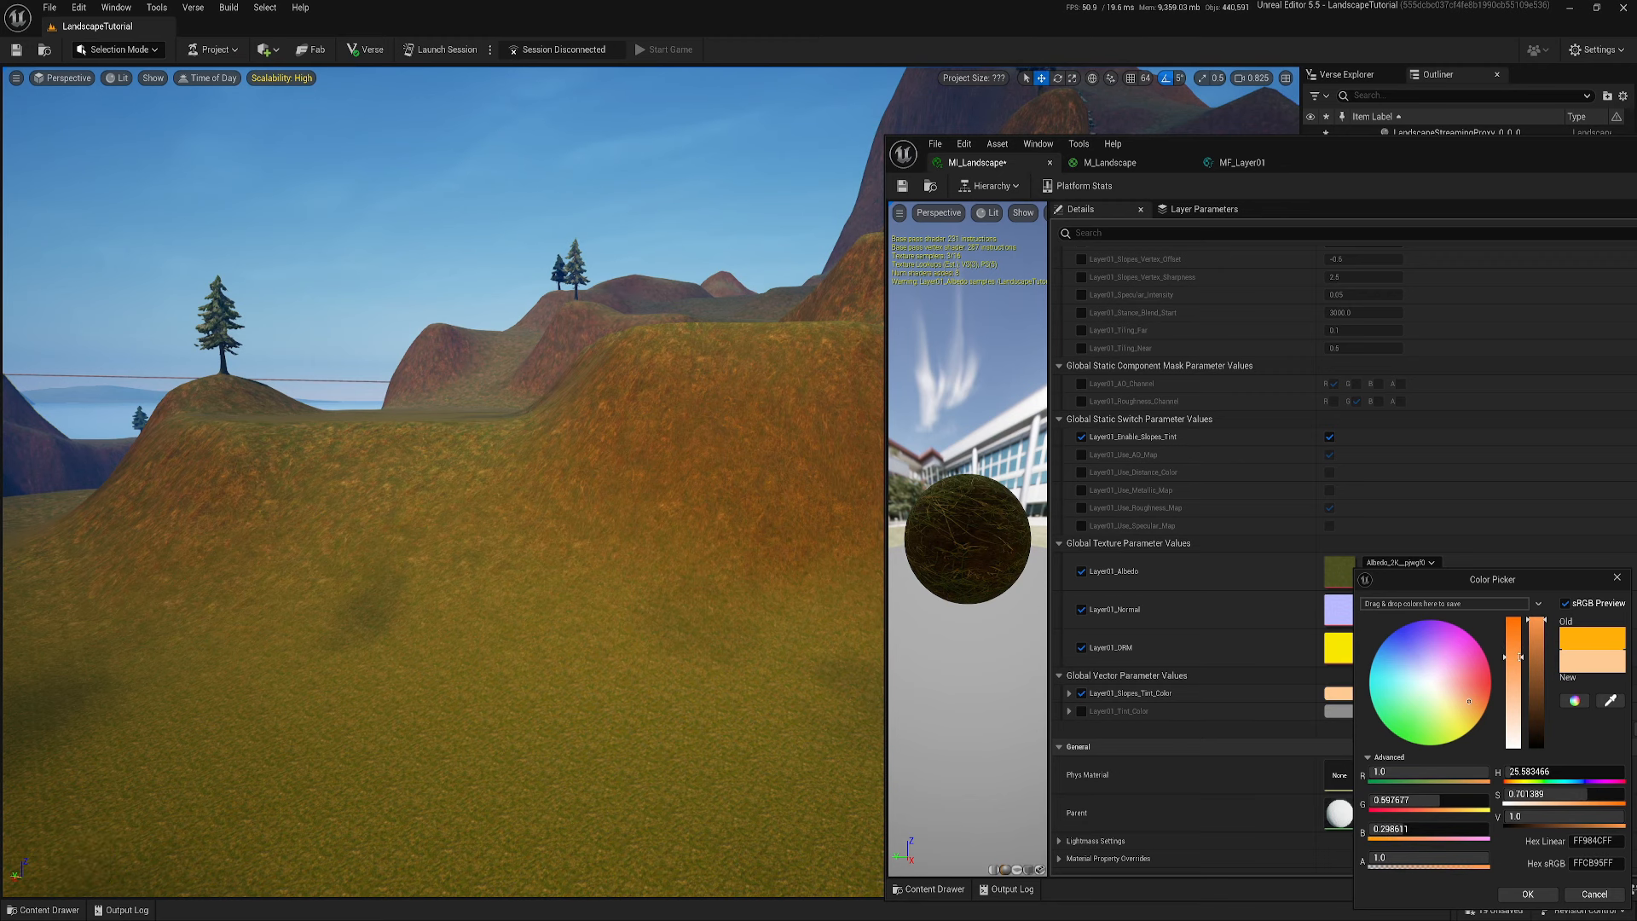
pyautogui.click(1528, 894)
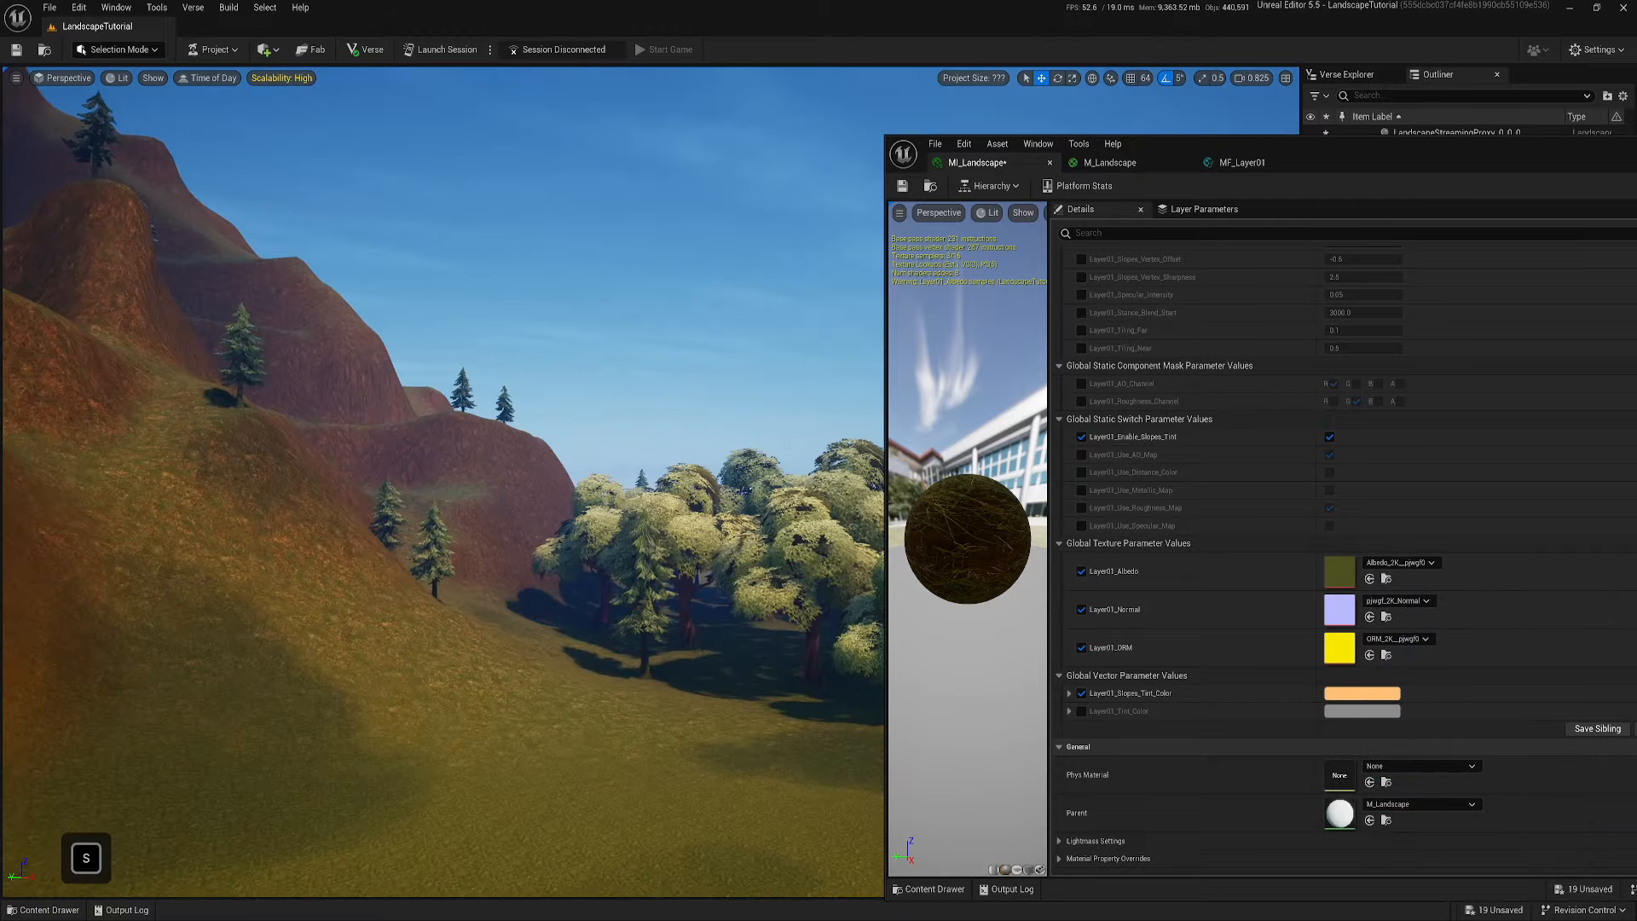
# Fly over the lake and surrounding hills to examine the softer slope tint, and save MI_Landscape
pyautogui.press('d')
pyautogui.scroll(2, 444, 482)
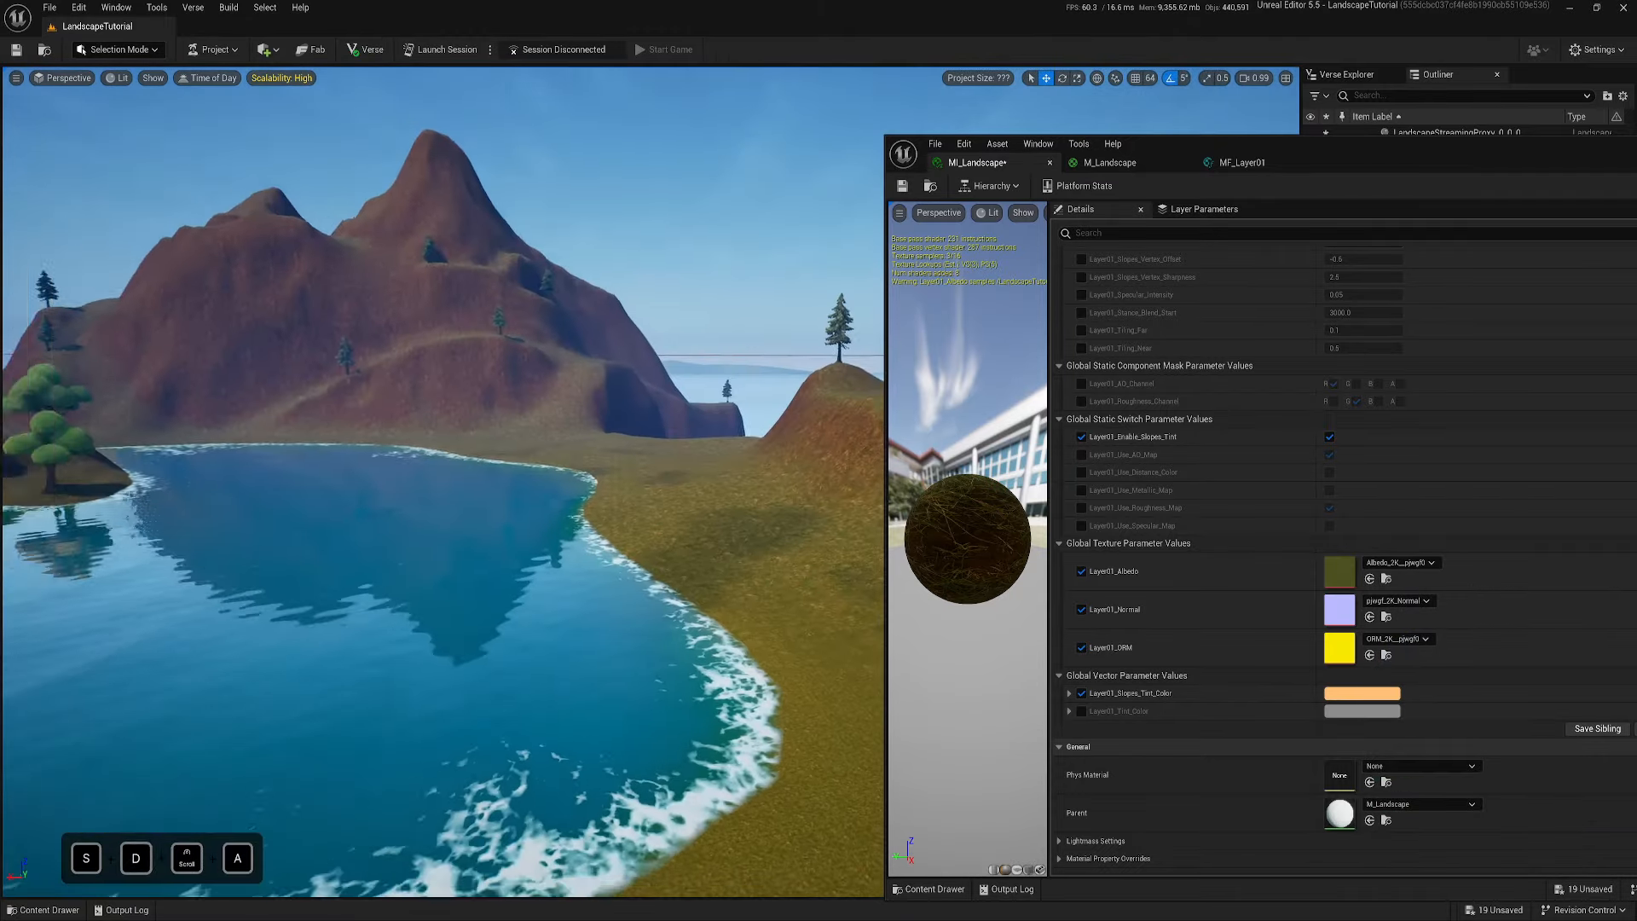
pyautogui.press('a')
pyautogui.press('e')
pyautogui.press('w')
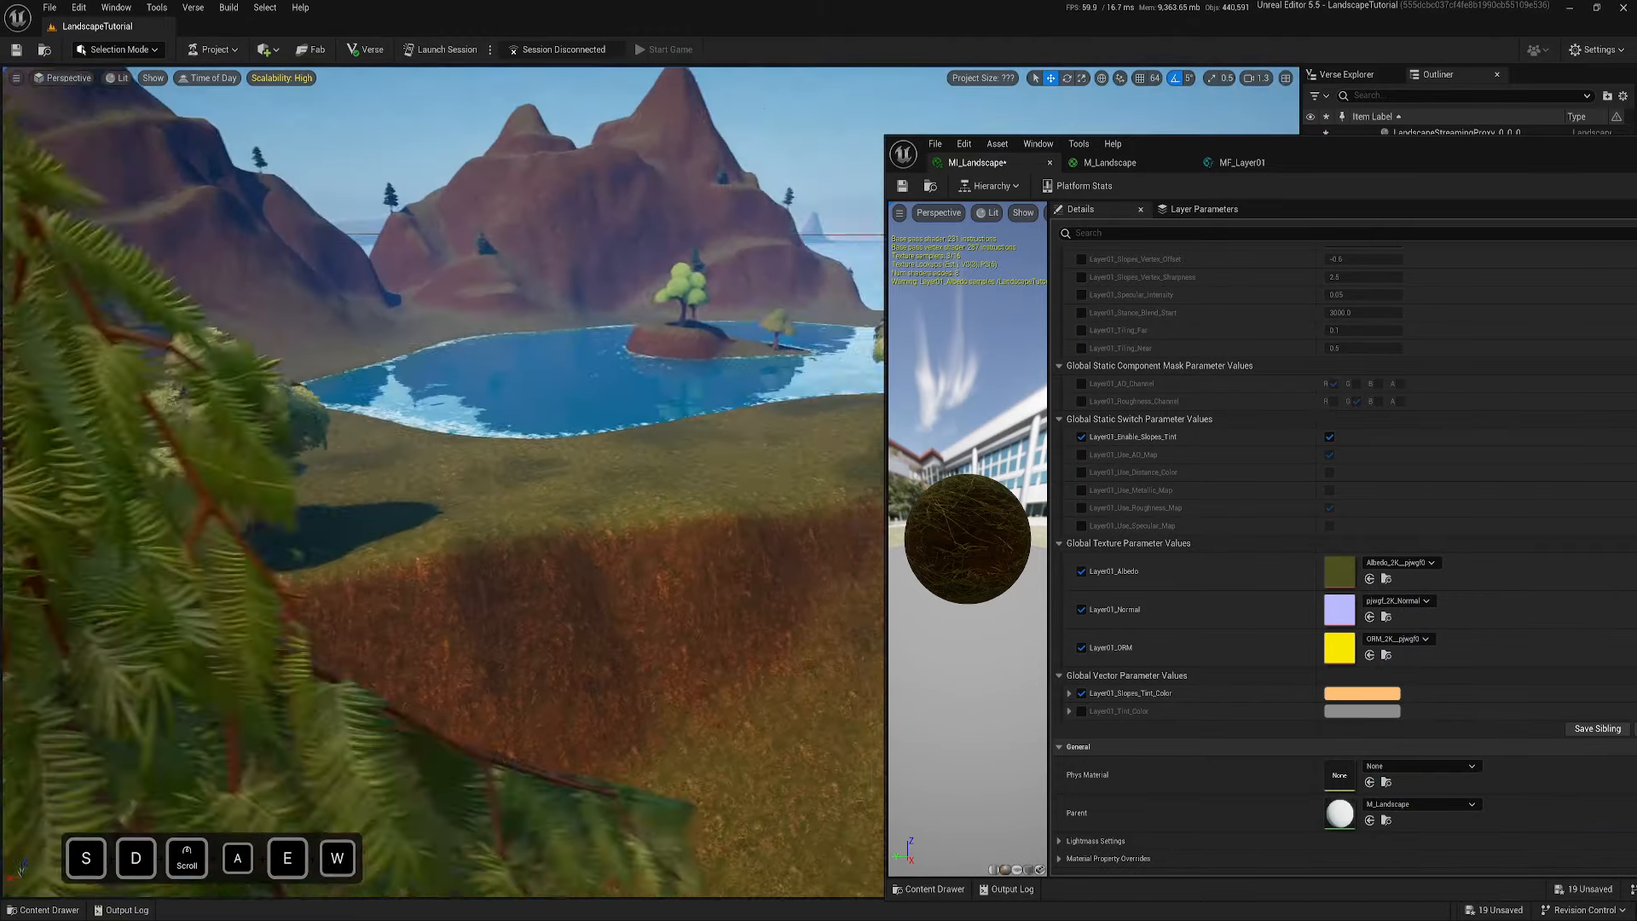
pyautogui.press('w')
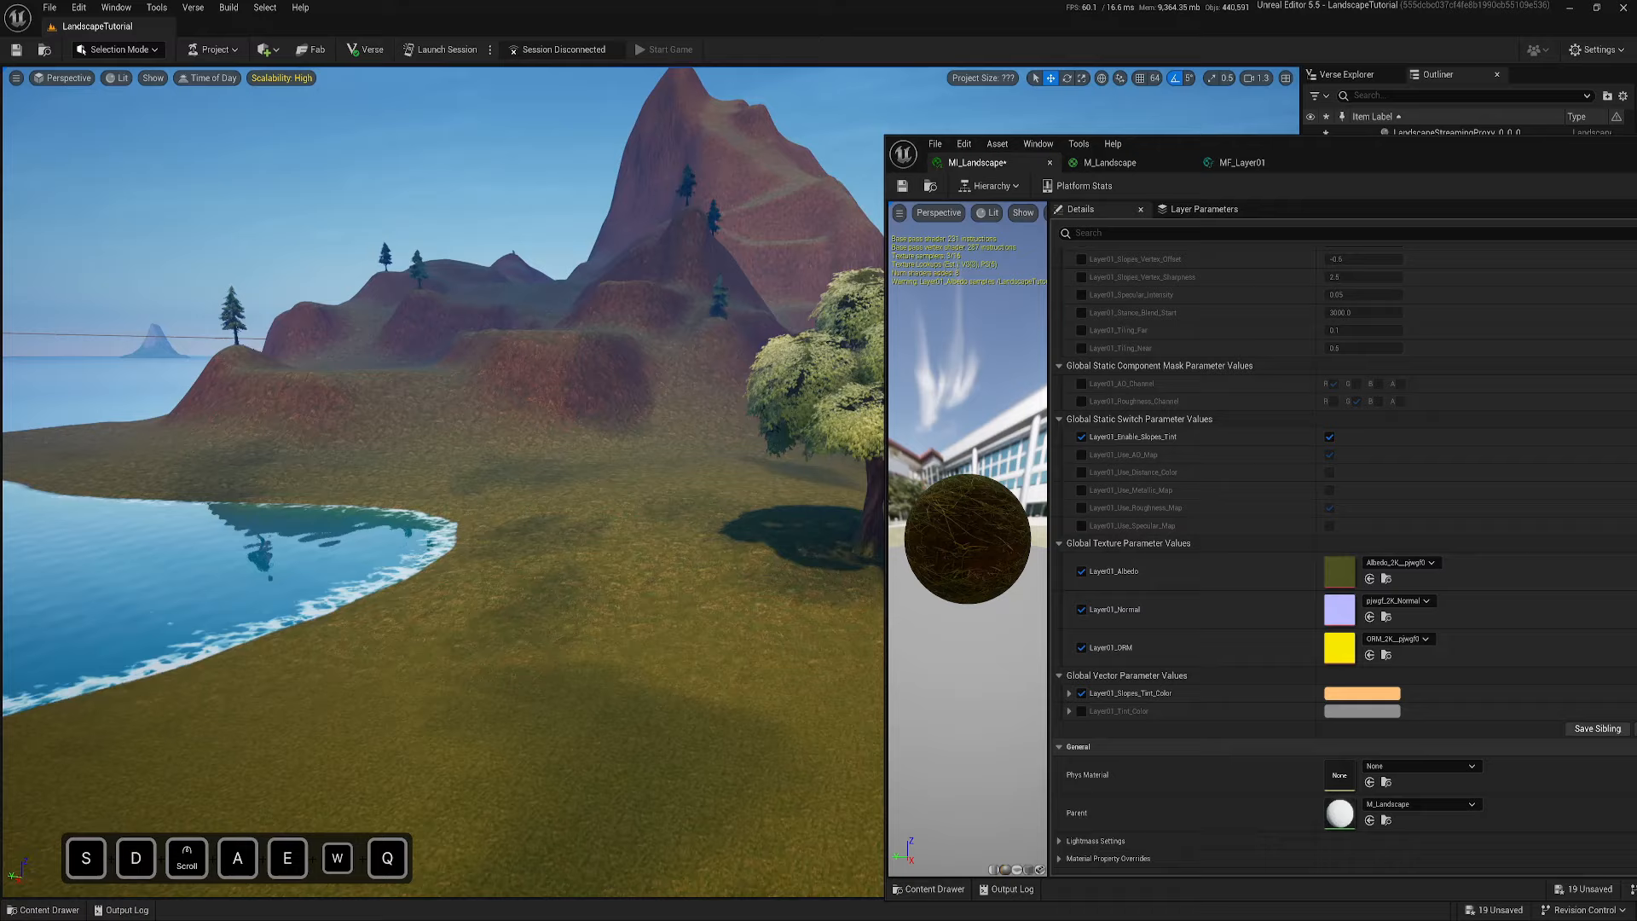
pyautogui.press('q')
pyautogui.press('s')
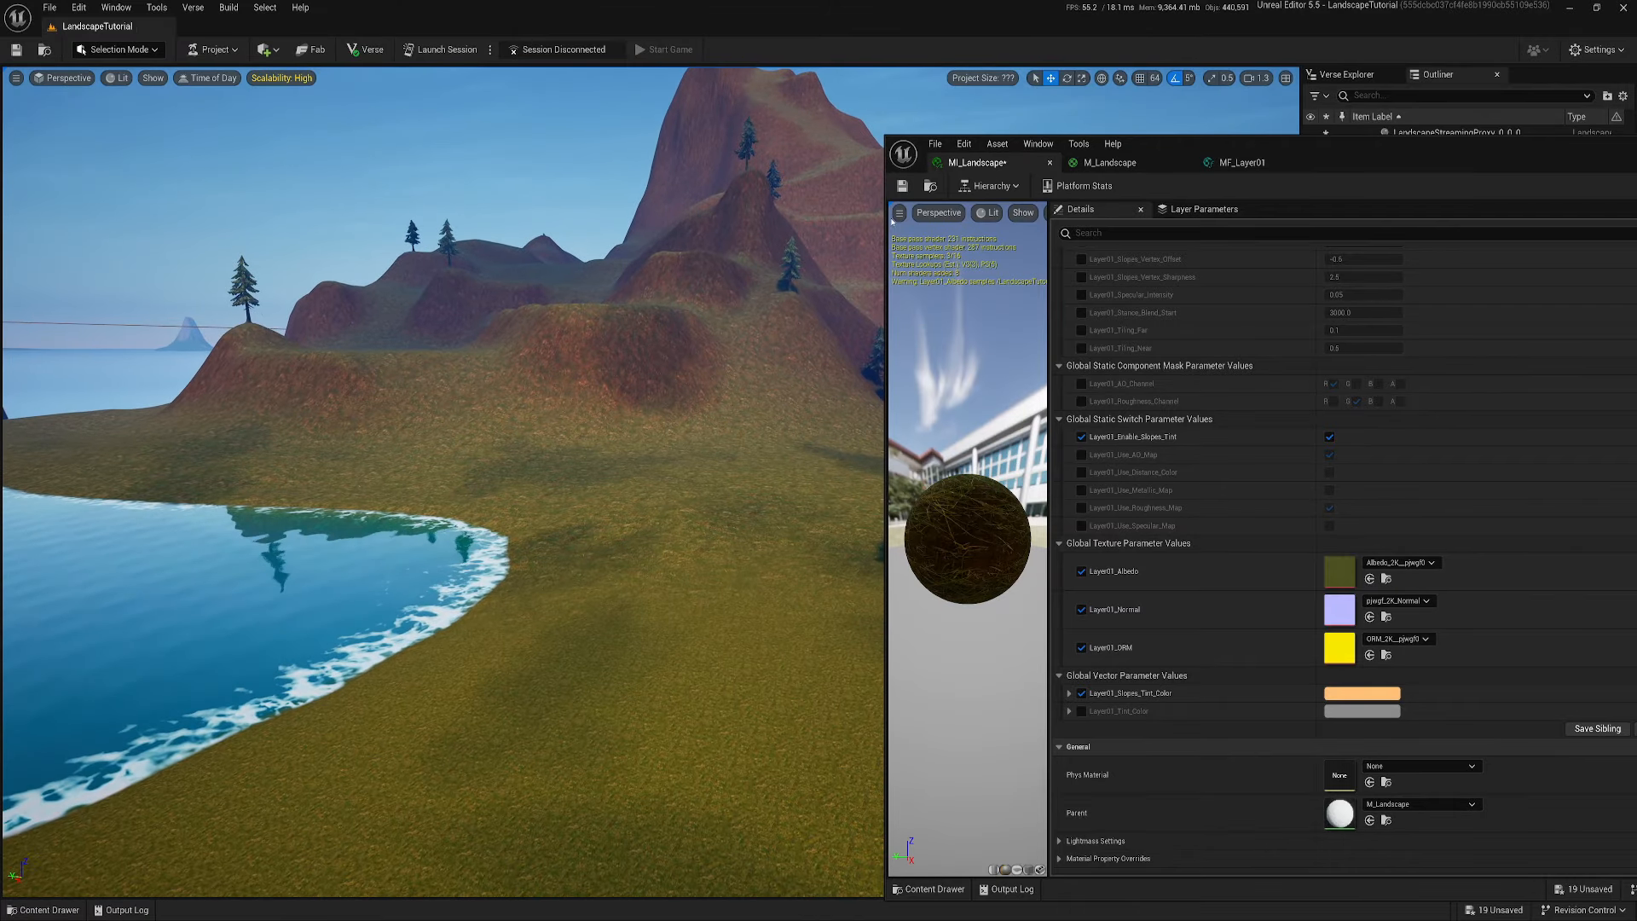
pyautogui.click(903, 186)
# Return to MF_Layer01 in a maximized editor window and delete the Blend_Overlay node
pyautogui.click(1247, 161)
pyautogui.moveTo(1363, 155); pyautogui.dragTo(759, 1)
pyautogui.moveTo(741, 575); pyautogui.dragTo(1023, 588, button='right')
pyautogui.press('Delete')
# Move the Albedo Slopes Tint and its Multiply up beneath the albedo tint, and place Slopes Mask just below them
pyautogui.moveTo(844, 345); pyautogui.dragTo(969, 457)
pyautogui.moveTo(927, 378); pyautogui.dragTo(925, 316)
pyautogui.moveTo(1038, 346); pyautogui.dragTo(906, 389)
pyautogui.click(1078, 429)
pyautogui.moveTo(1178, 383); pyautogui.dragTo(971, 413, button='right')
# Shift the Layer01_Enable_Slopes_Tint switch, attribute reroutes, SetMaterialAttributes and output nodes closer to the Lerp, and save the function
pyautogui.moveTo(892, 158); pyautogui.dragTo(1425, 587)
pyautogui.moveTo(1283, 350); pyautogui.dragTo(1243, 345)
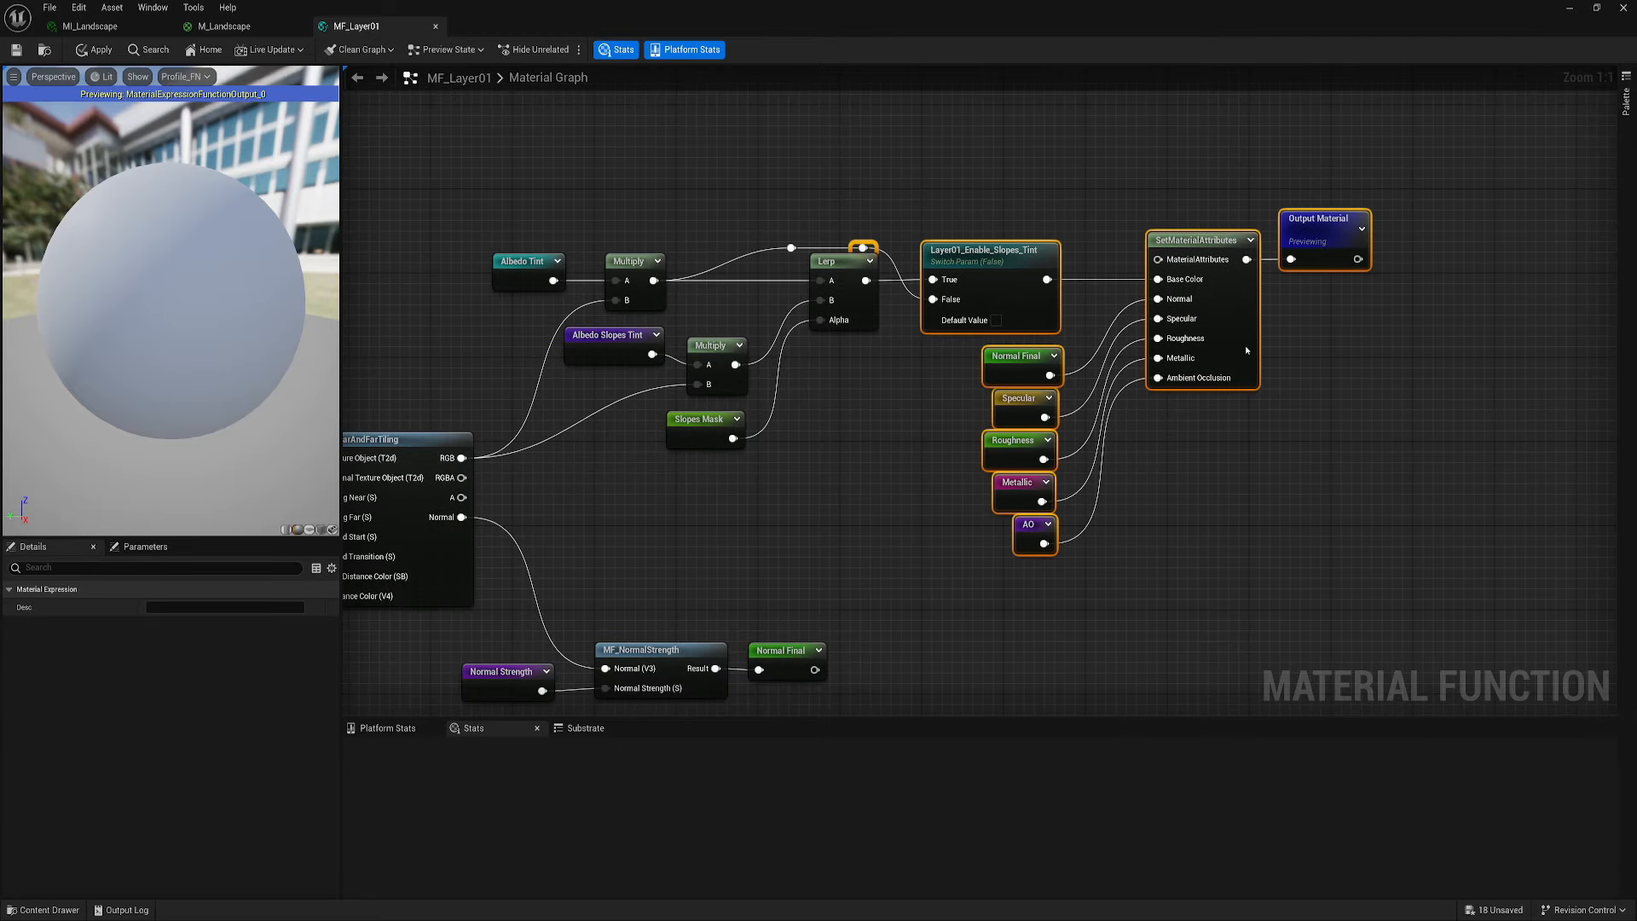
pyautogui.click(963, 182)
pyautogui.moveTo(1242, 438); pyautogui.dragTo(1232, 312, button='right')
pyautogui.hotkey('ctrl', 's')
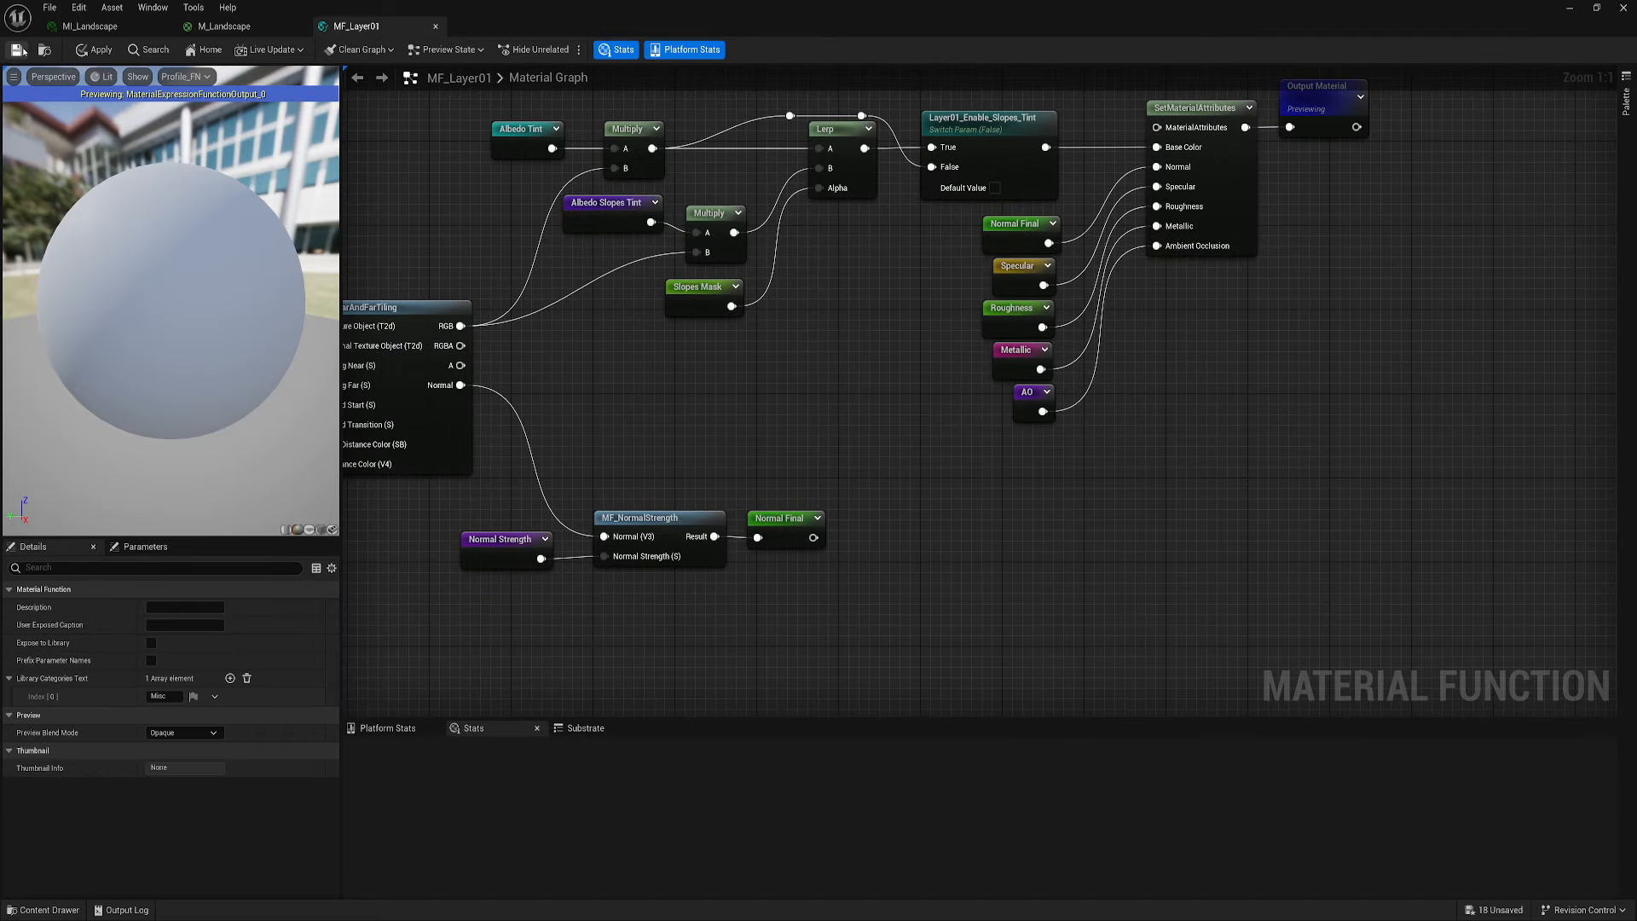
# Move the Normal Strength, MF_NormalStrength and Normal Final nodes farther down to free up graph space
pyautogui.moveTo(744, 370); pyautogui.dragTo(884, 282, button='right')
pyautogui.moveTo(636, 465); pyautogui.dragTo(818, 517)
pyautogui.moveTo(998, 375); pyautogui.dragTo(997, 376)
pyautogui.moveTo(927, 450); pyautogui.dragTo(914, 624)
# Move the whole albedo tint network, together with the switch, attribute and output nodes, slightly higher in the graph
pyautogui.moveTo(576, 267); pyautogui.dragTo(520, 392, button='right')
pyautogui.moveTo(541, 424); pyautogui.dragTo(1041, 559)
pyautogui.moveTo(695, 197); pyautogui.dragTo(620, 290, button='right')
pyautogui.moveTo(529, 176); pyautogui.dragTo(1415, 565)
pyautogui.moveTo(1235, 335); pyautogui.dragTo(1235, 271)
pyautogui.click(771, 607)
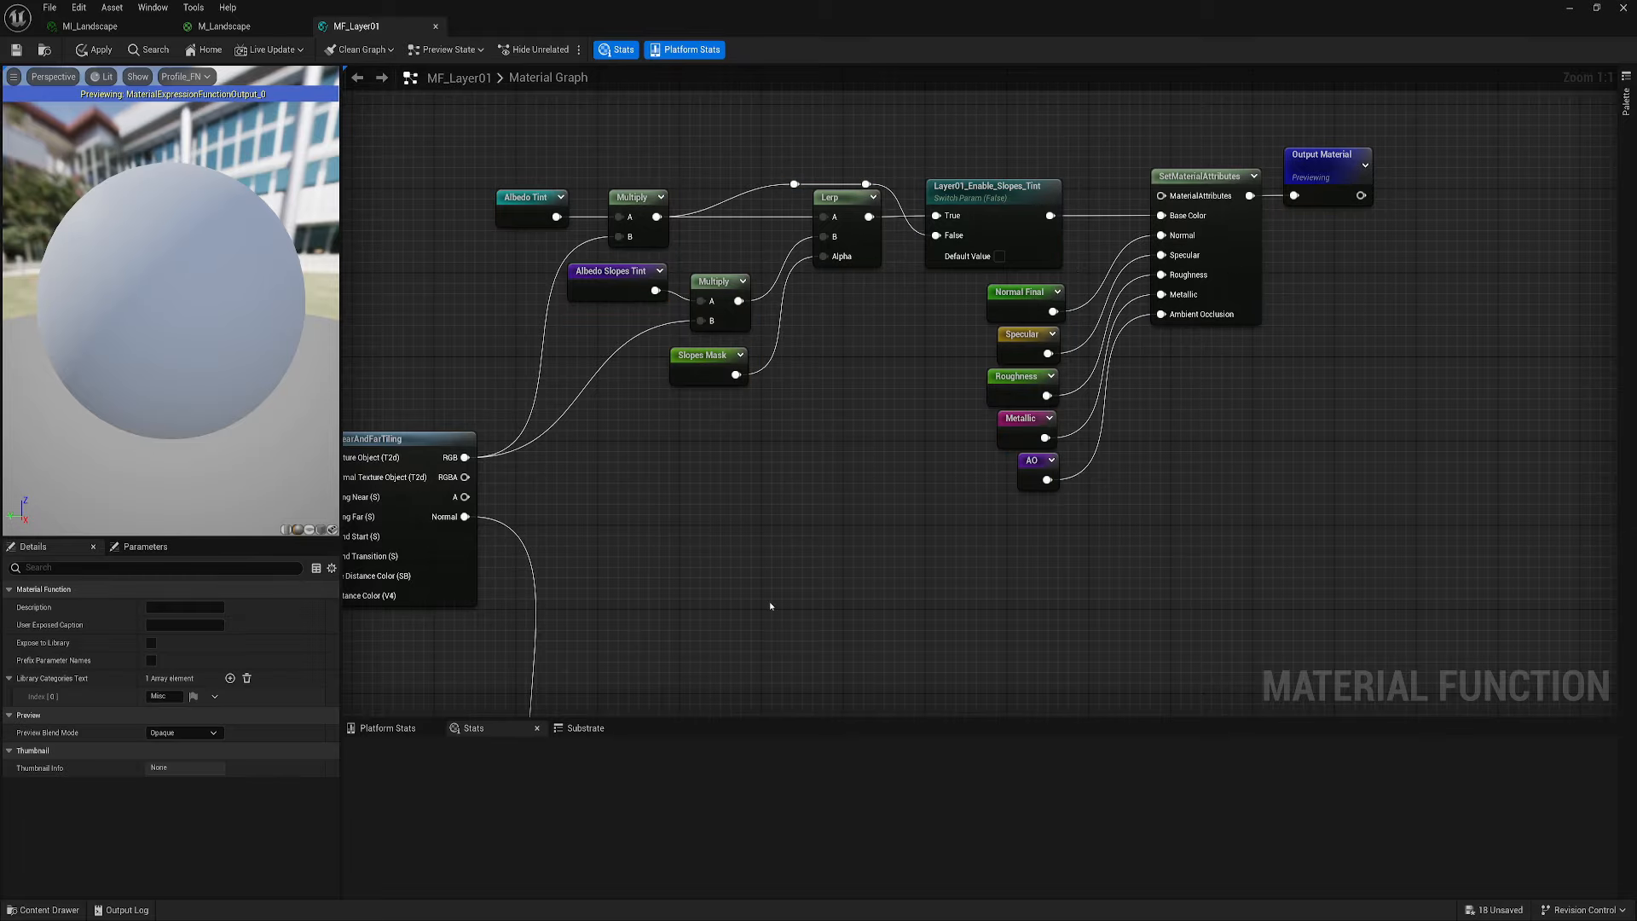
# Add a scalar parameter named Layer01_Height_Intensity with default value 1 in the empty area below Layer01_Normal_Strength
pyautogui.moveTo(771, 606); pyautogui.dragTo(717, 446, button='right')
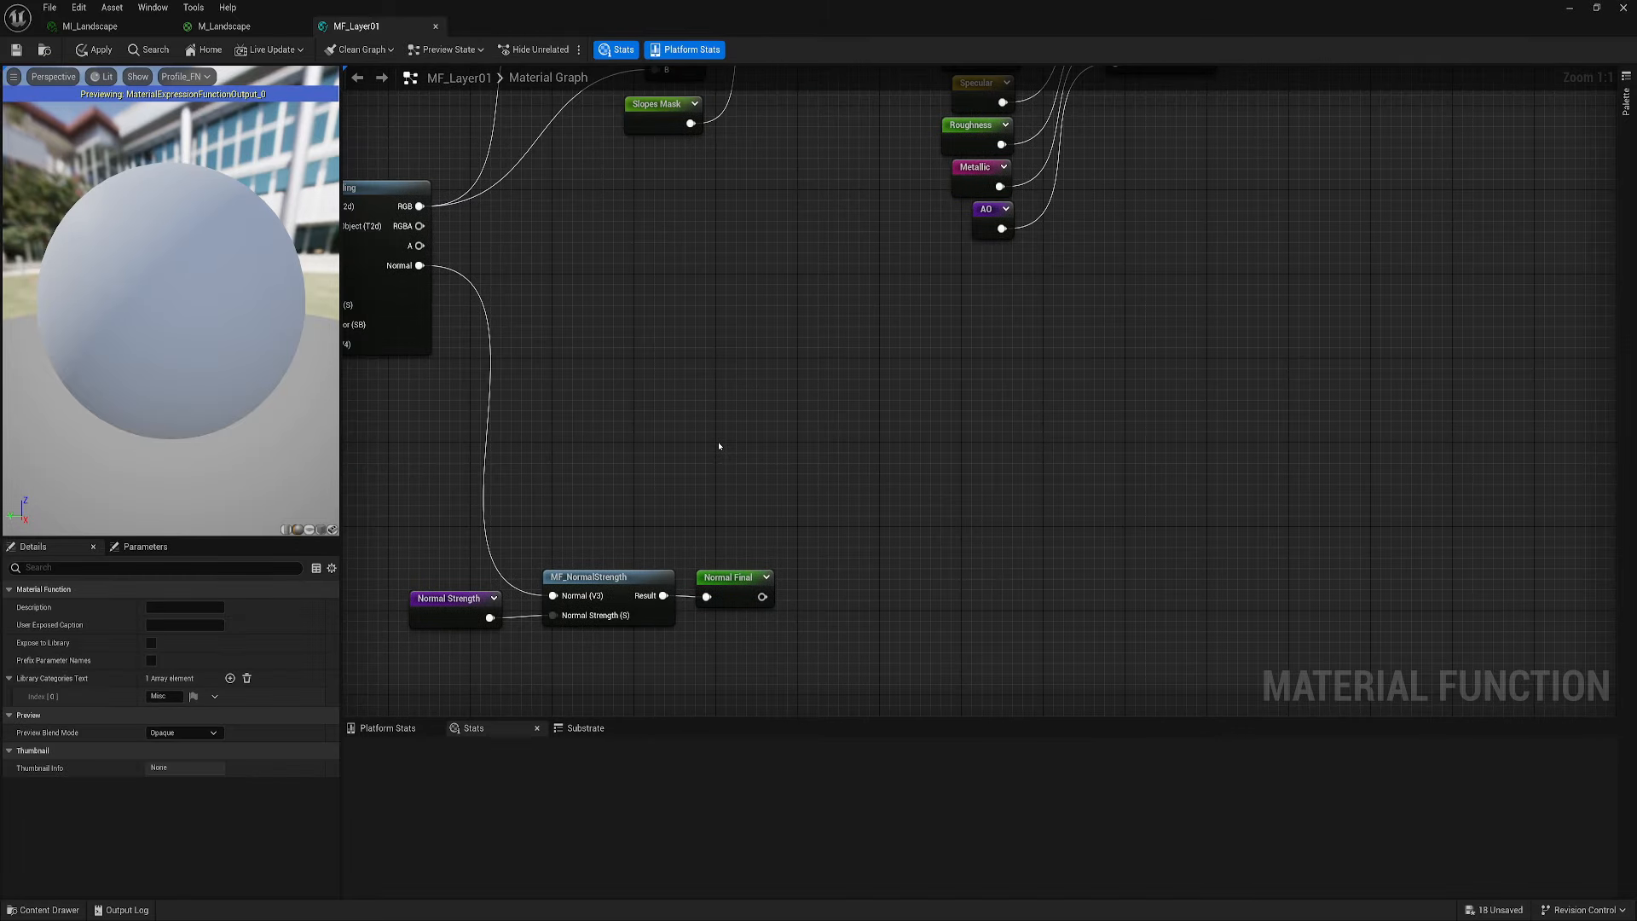
pyautogui.moveTo(577, 471); pyautogui.dragTo(1099, 582, button='right')
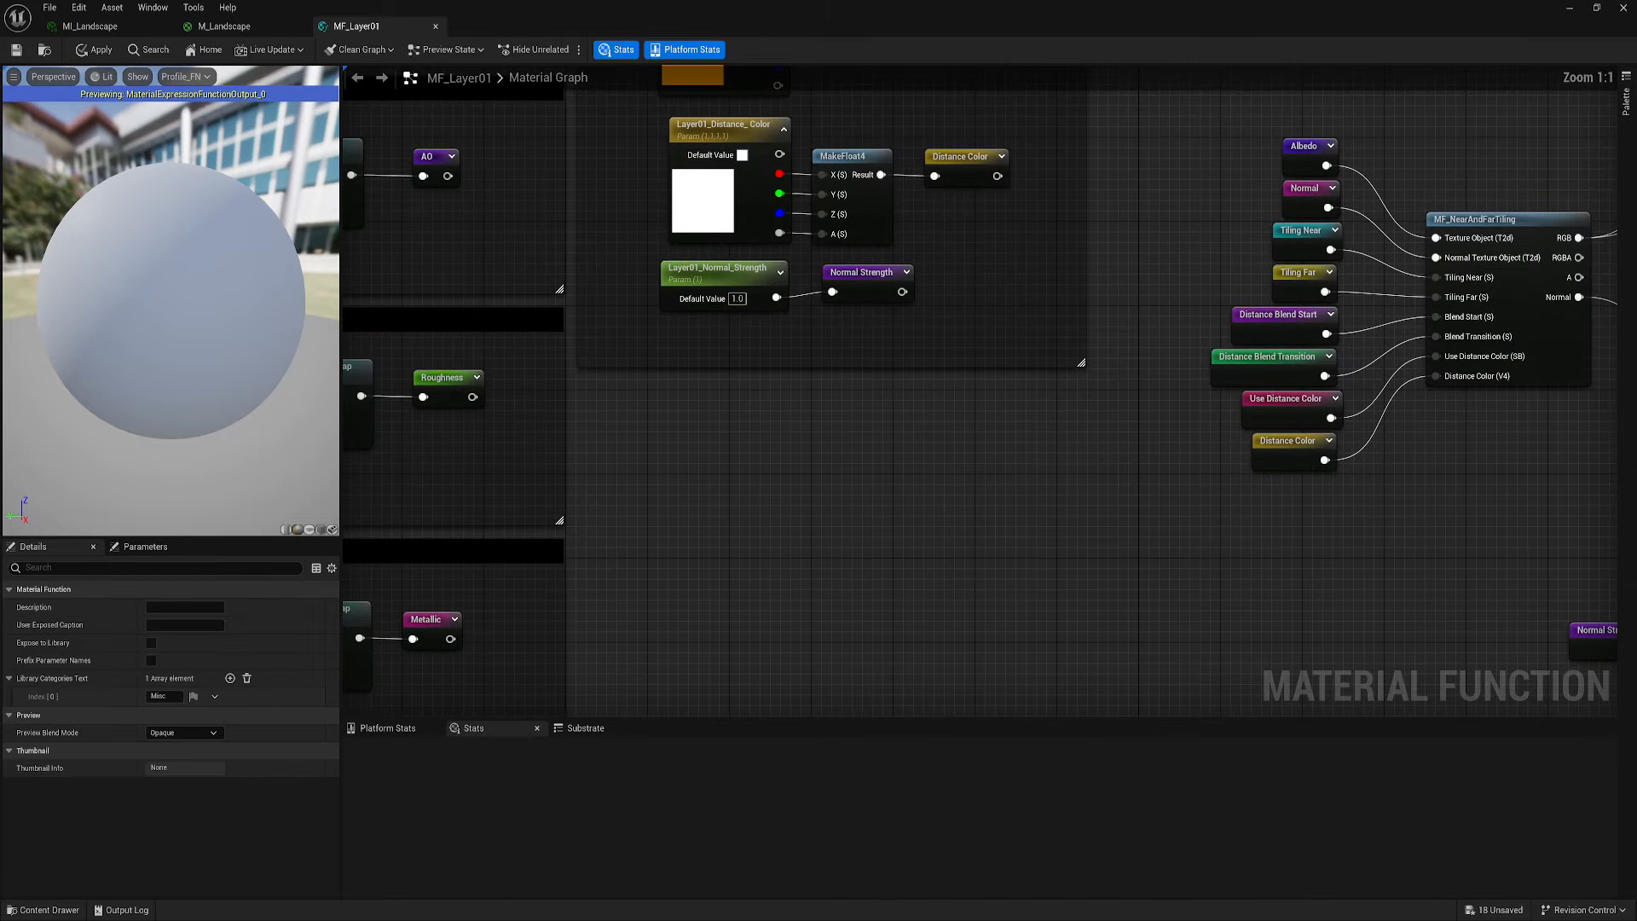
pyautogui.moveTo(764, 578); pyautogui.dragTo(661, 465, button='right')
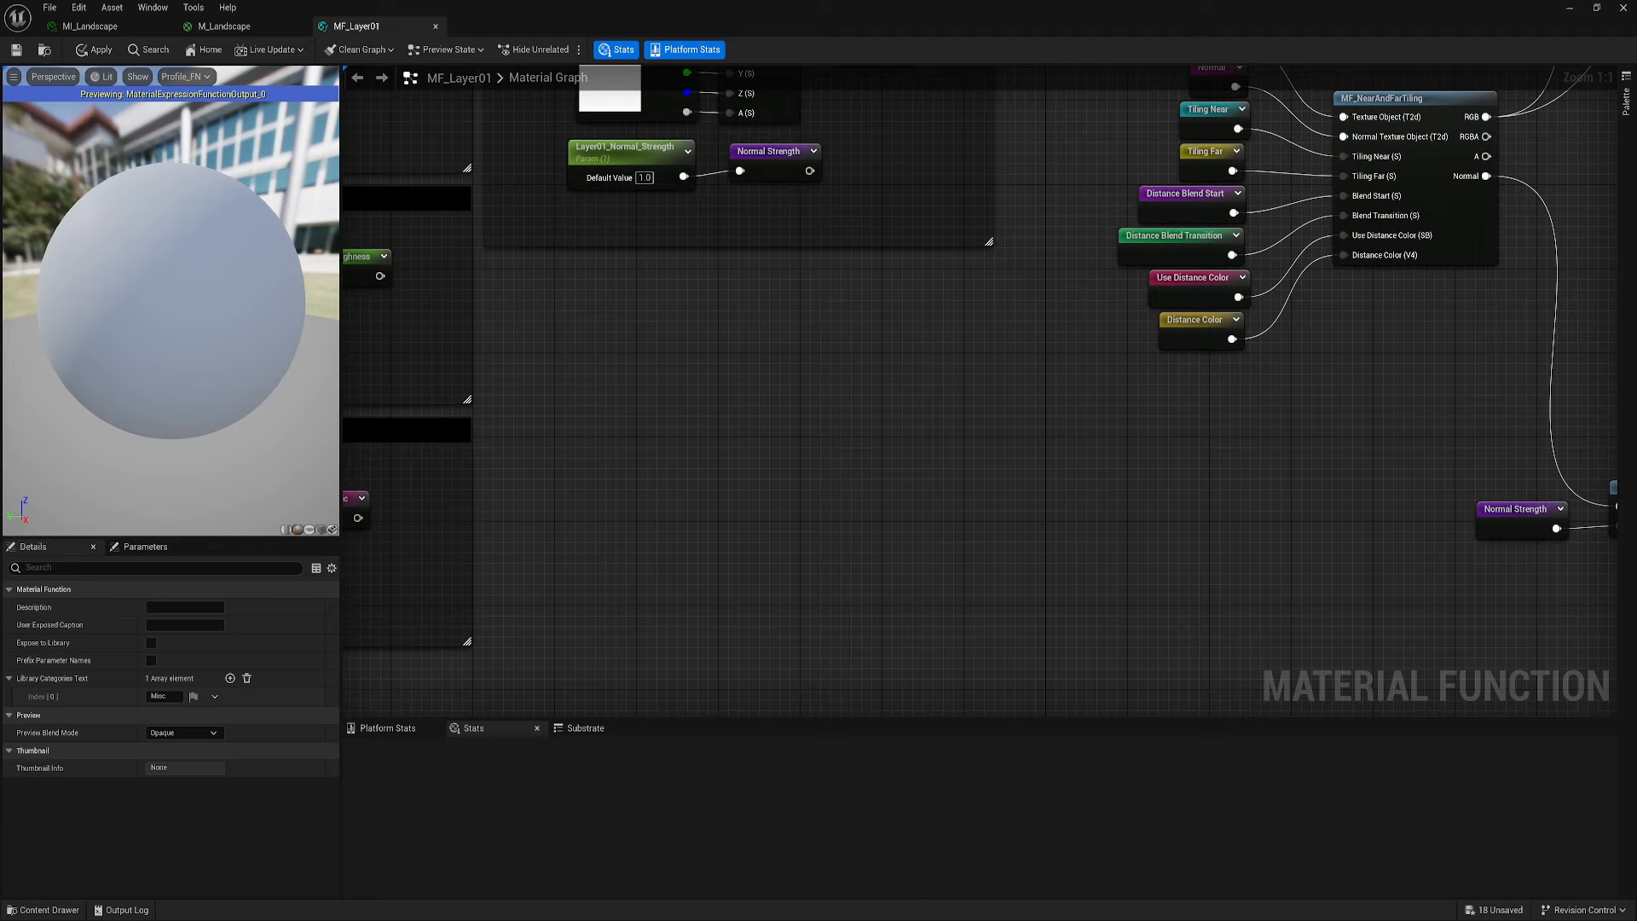
pyautogui.click(628, 333)
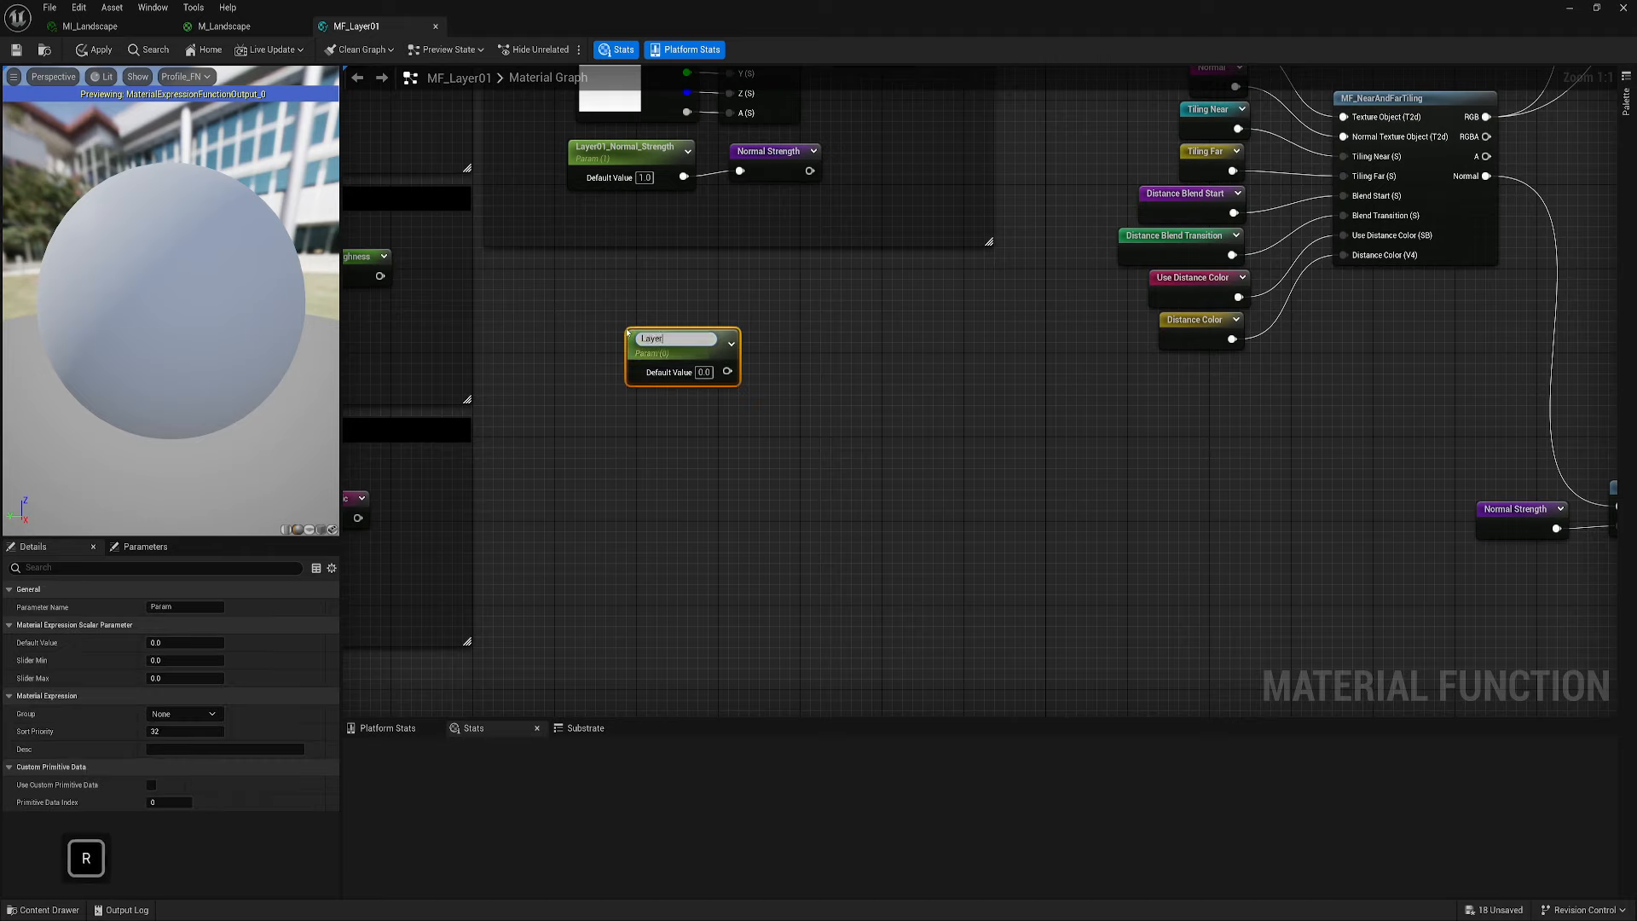
pyautogui.write('Layer01_Height_Intensity')
pyautogui.press('Return')
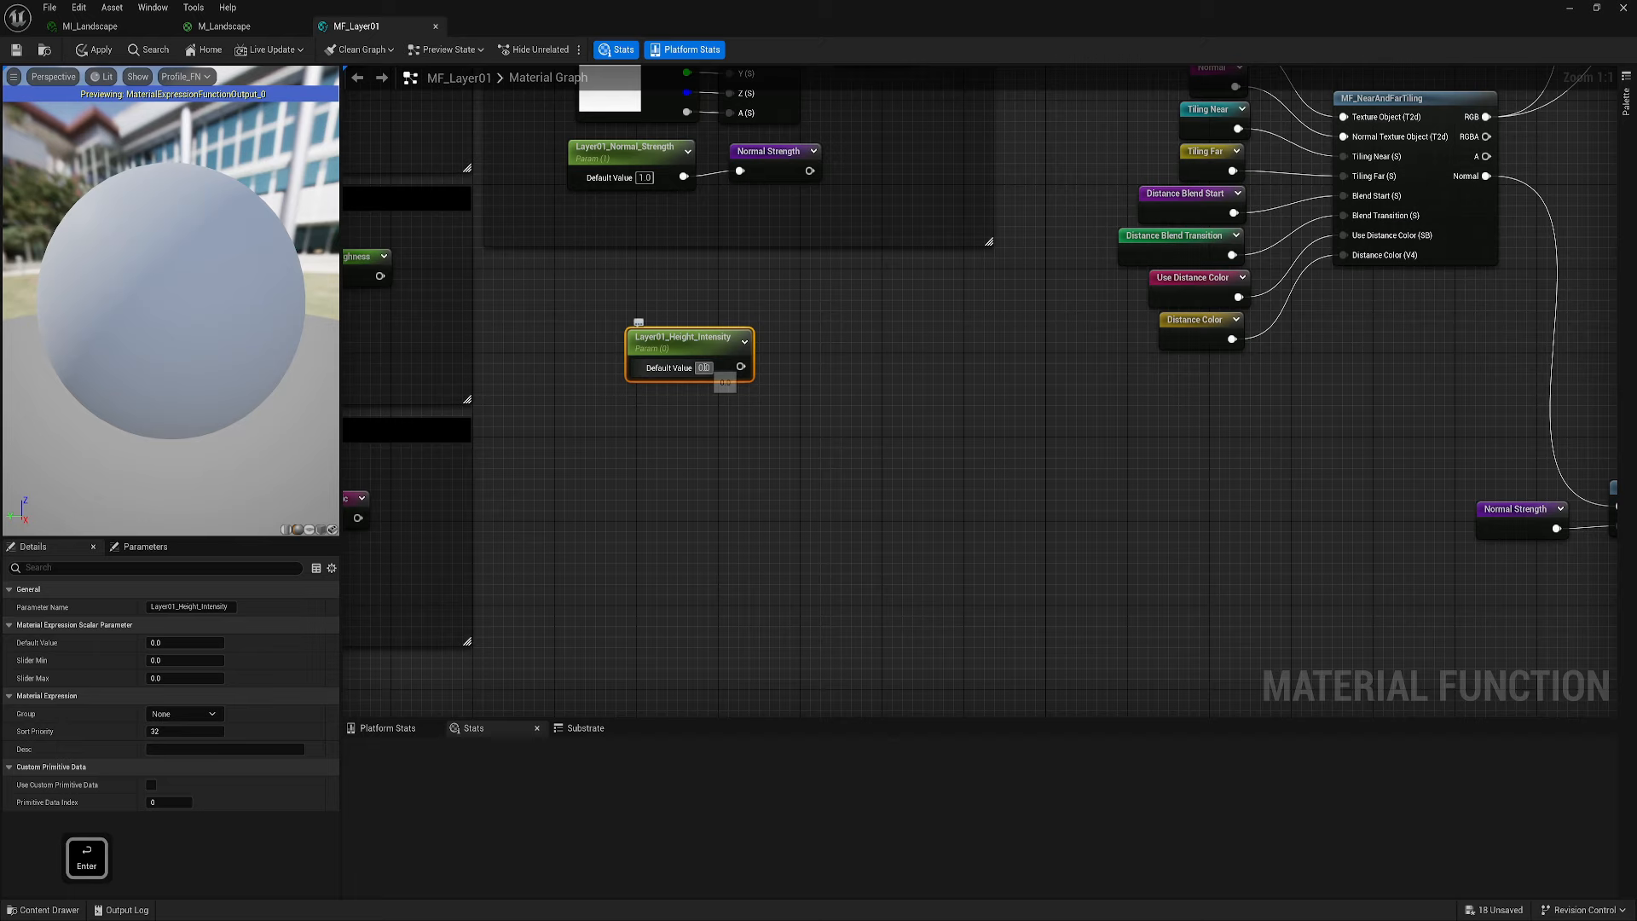
pyautogui.click(705, 368)
pyautogui.write('1')
pyautogui.click(687, 443)
# Route Layer01_Height_Intensity into a new named reroute declaration called Height Intensity
pyautogui.moveTo(725, 351)
pyautogui.mouseDown()
pyautogui.moveTo(674, 344)
pyautogui.moveTo(748, 360)
pyautogui.mouseUp()
pyautogui.write('rer')
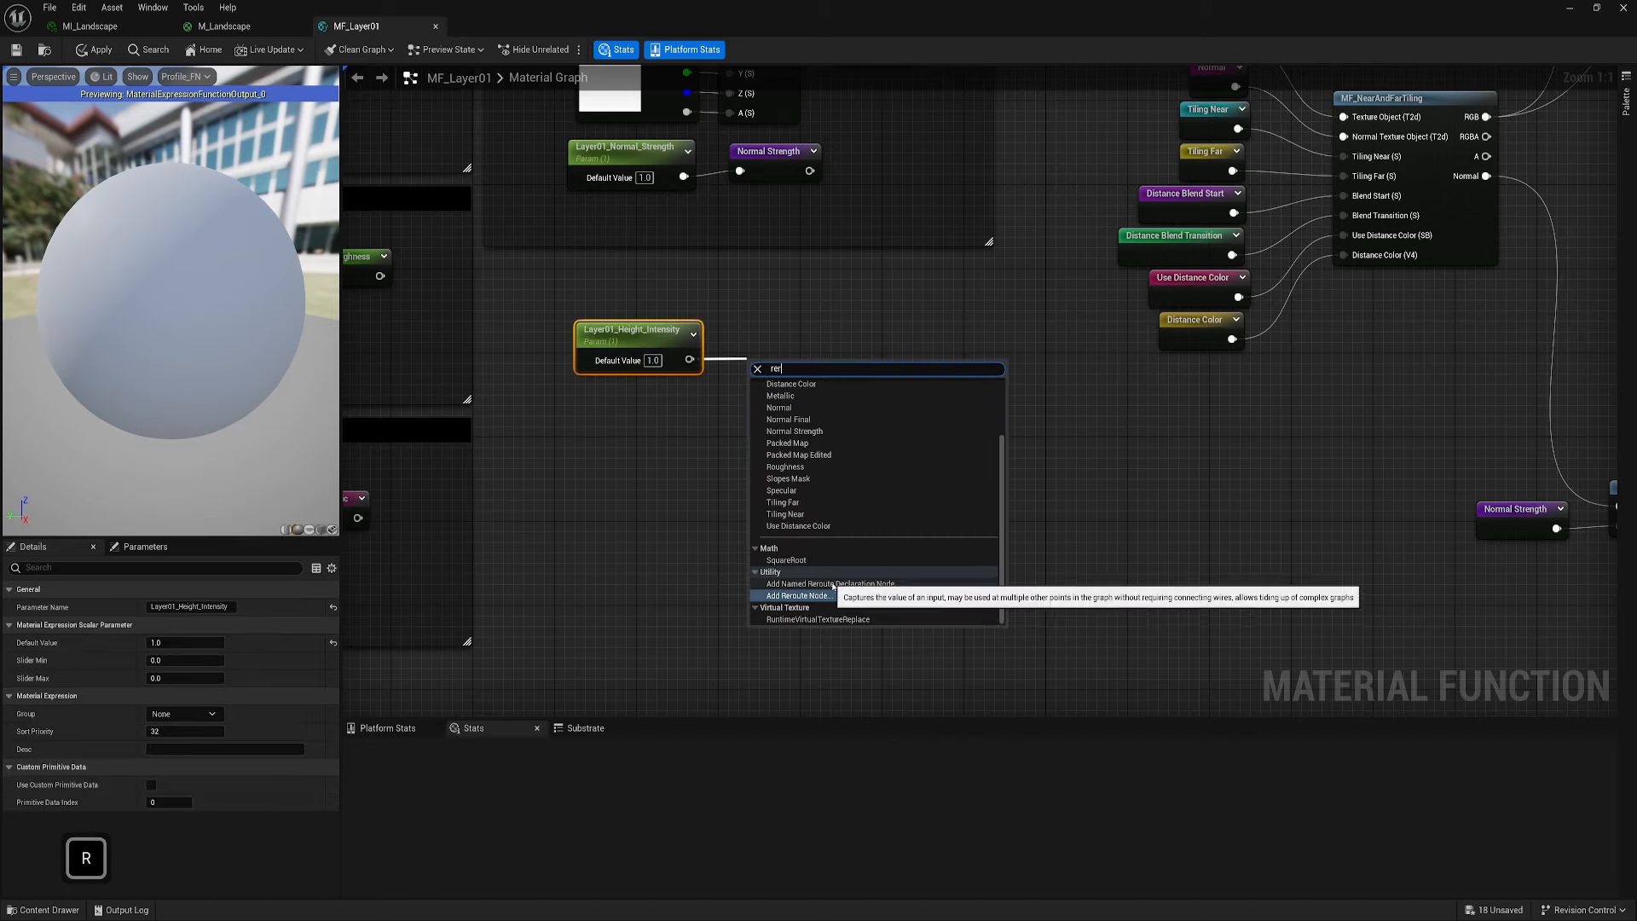
pyautogui.click(831, 584)
pyautogui.write('Height Intensity')
pyautogui.press('Return')
# Add a scalar parameter named Layer01_Height_Contrast below the height intensity parameter
pyautogui.moveTo(620, 477); pyautogui.dragTo(714, 406, button='right')
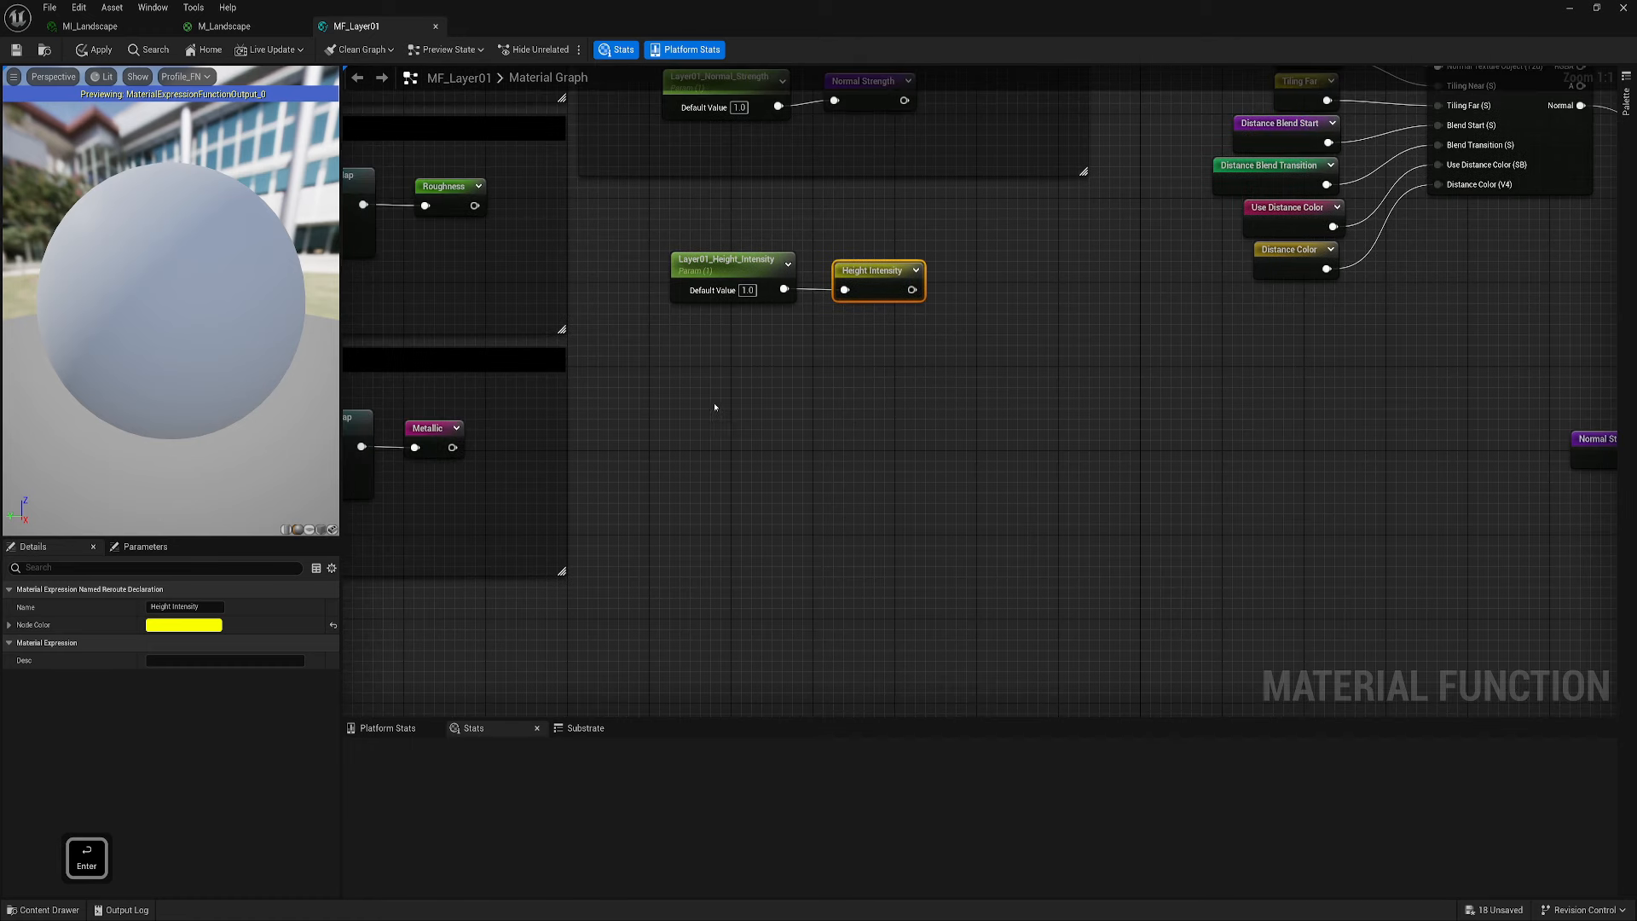
pyautogui.click(701, 386)
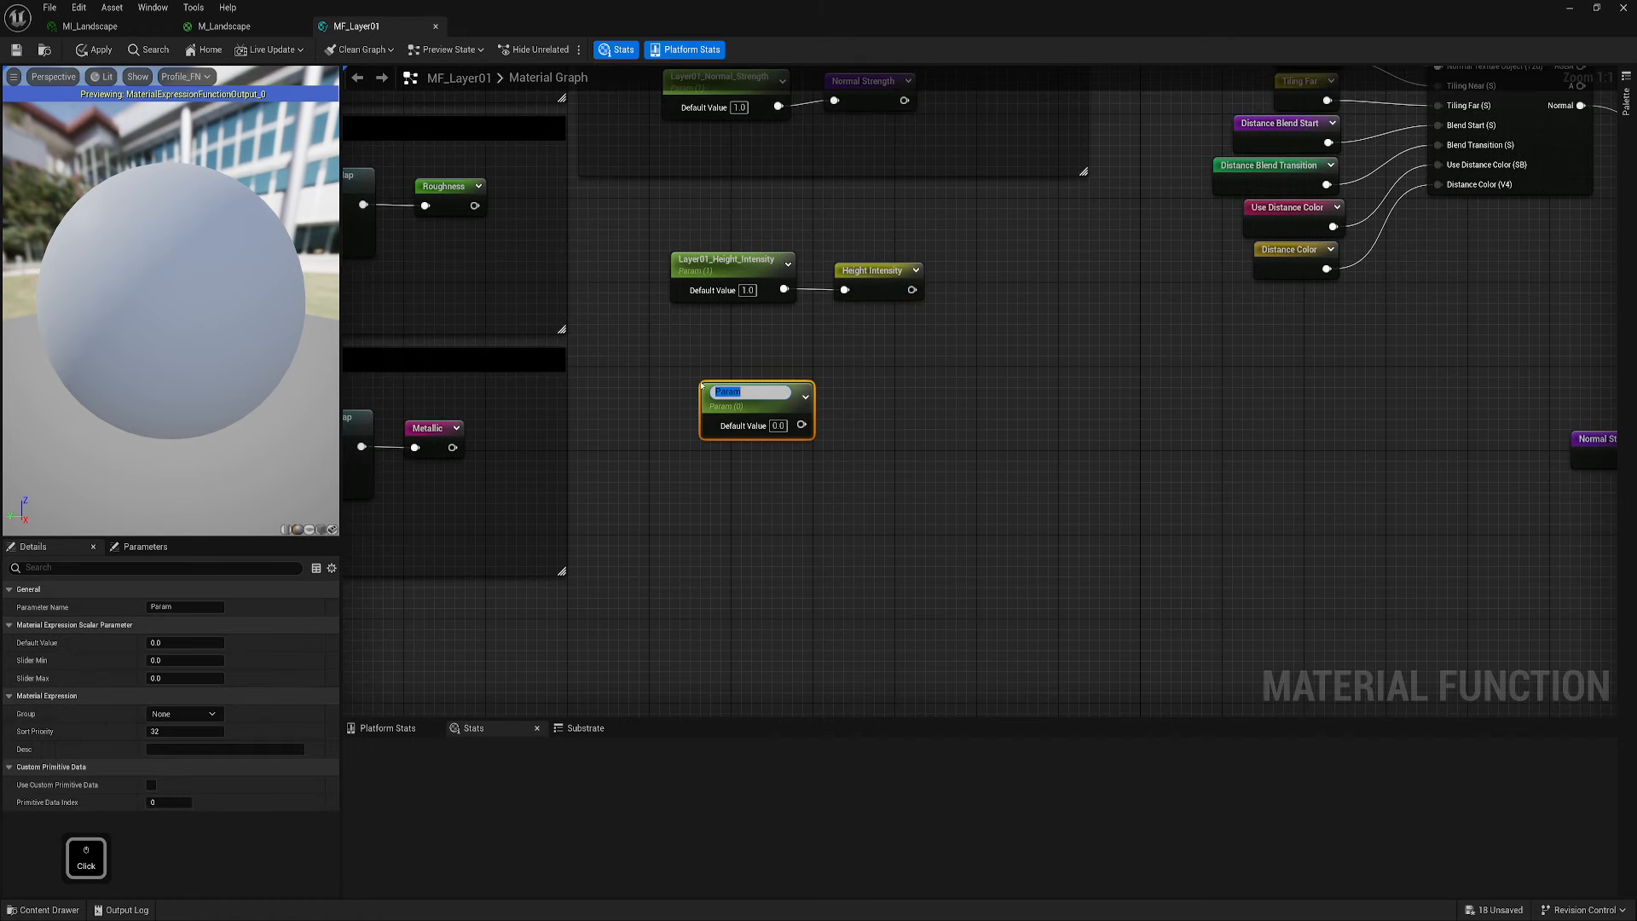
pyautogui.write('Layer01_Height_Contrast')
pyautogui.press('Return')
# Route Layer01_Height_Contrast into a new named reroute declaration called Height Contrast
pyautogui.moveTo(814, 421); pyautogui.dragTo(887, 417)
pyautogui.write('rer')
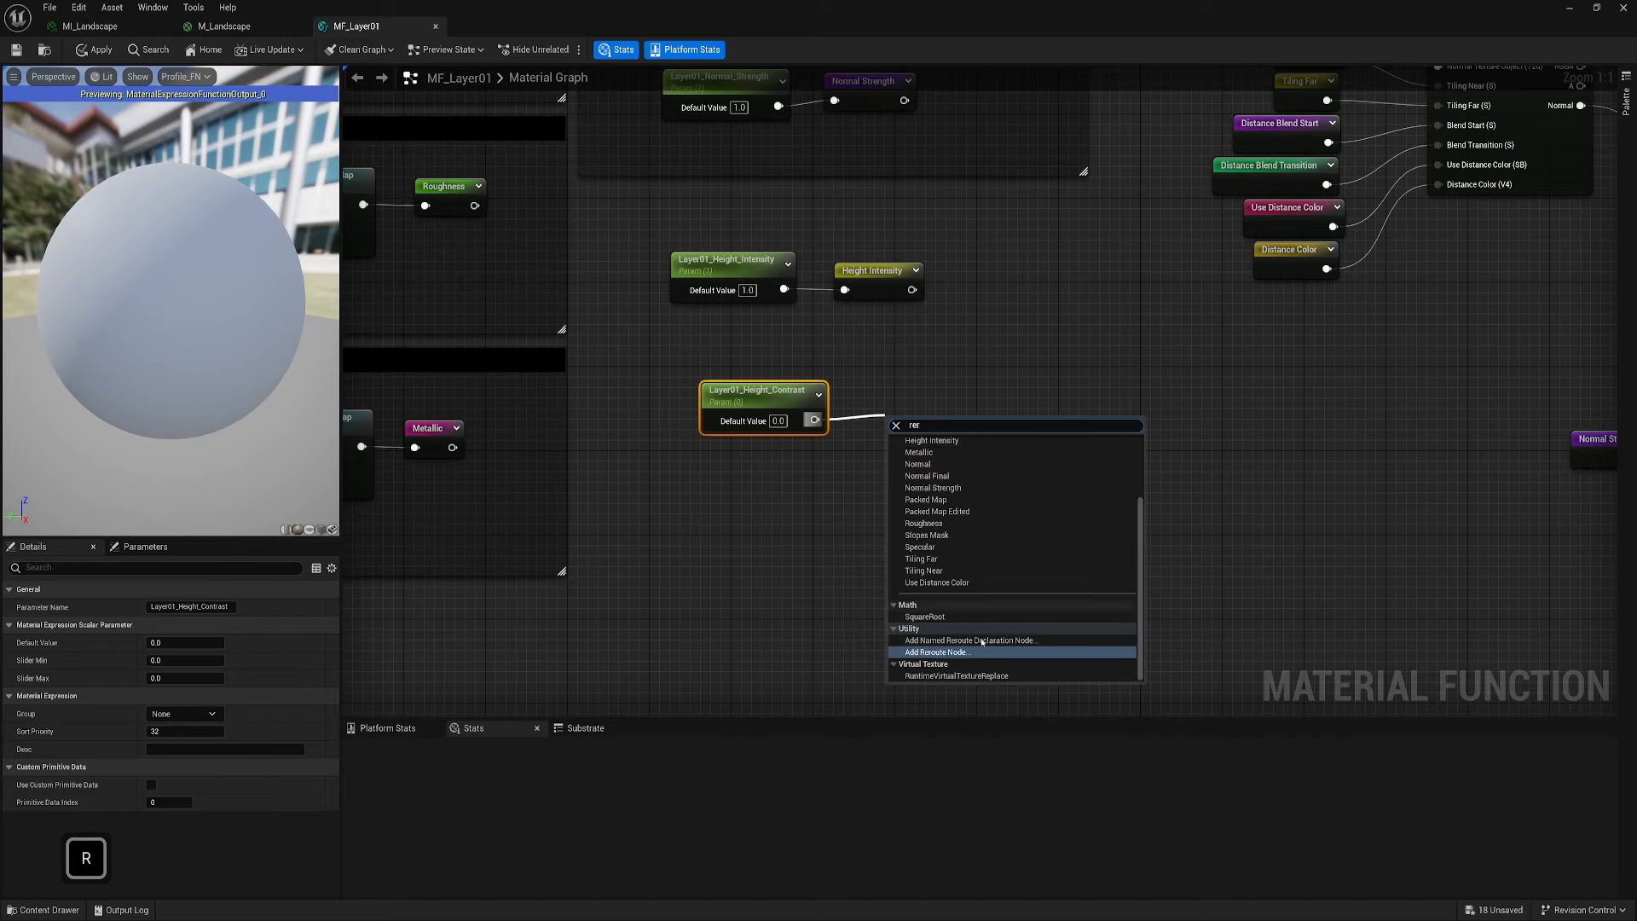
pyautogui.click(982, 641)
pyautogui.write('Height Contrast')
pyautogui.press('Return')
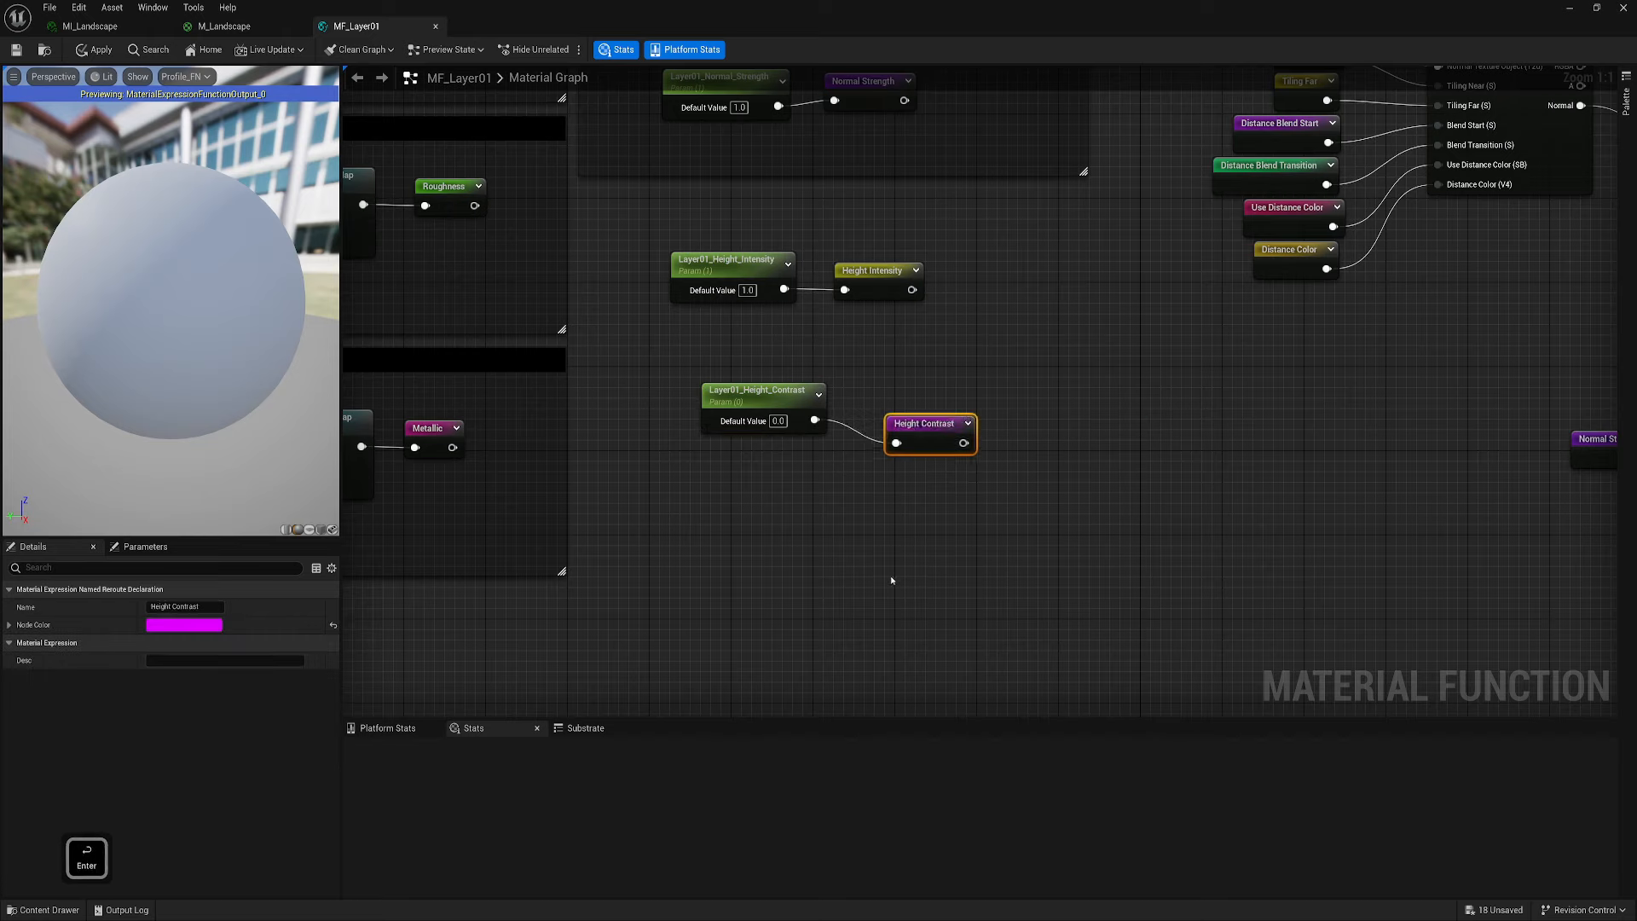
# Set the default of Layer01_Height_Contrast to 3 and align it and its reroute under the height intensity nodes
pyautogui.click(778, 421)
pyautogui.write('3')
pyautogui.press('Return')
pyautogui.moveTo(804, 407); pyautogui.dragTo(772, 350)
pyautogui.moveTo(924, 428); pyautogui.dragTo(873, 349)
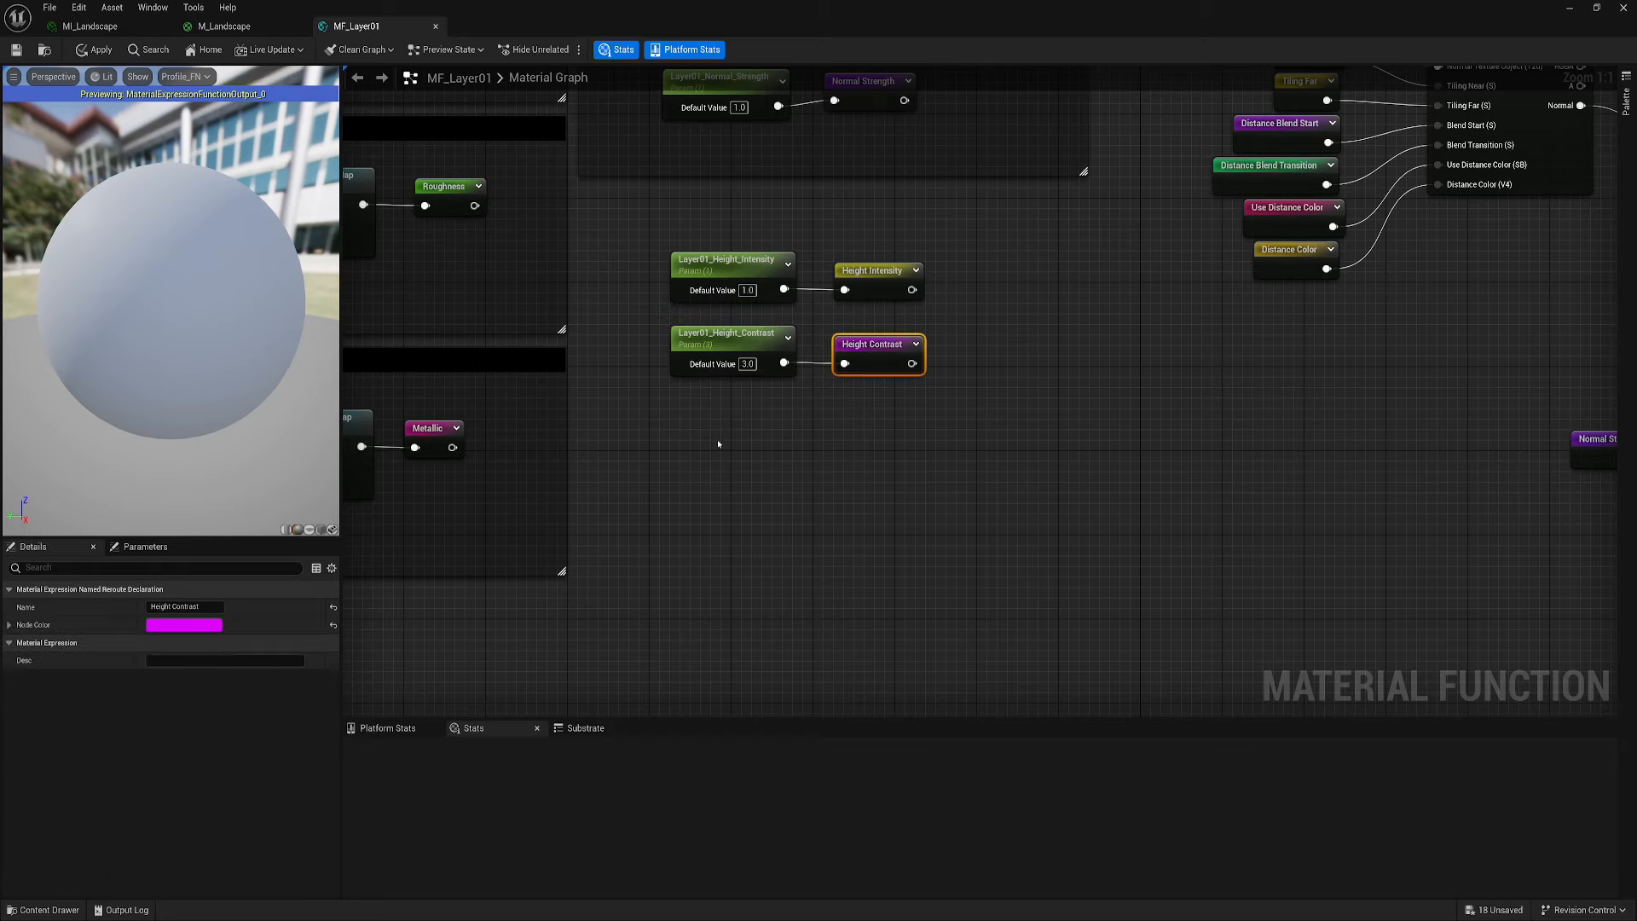